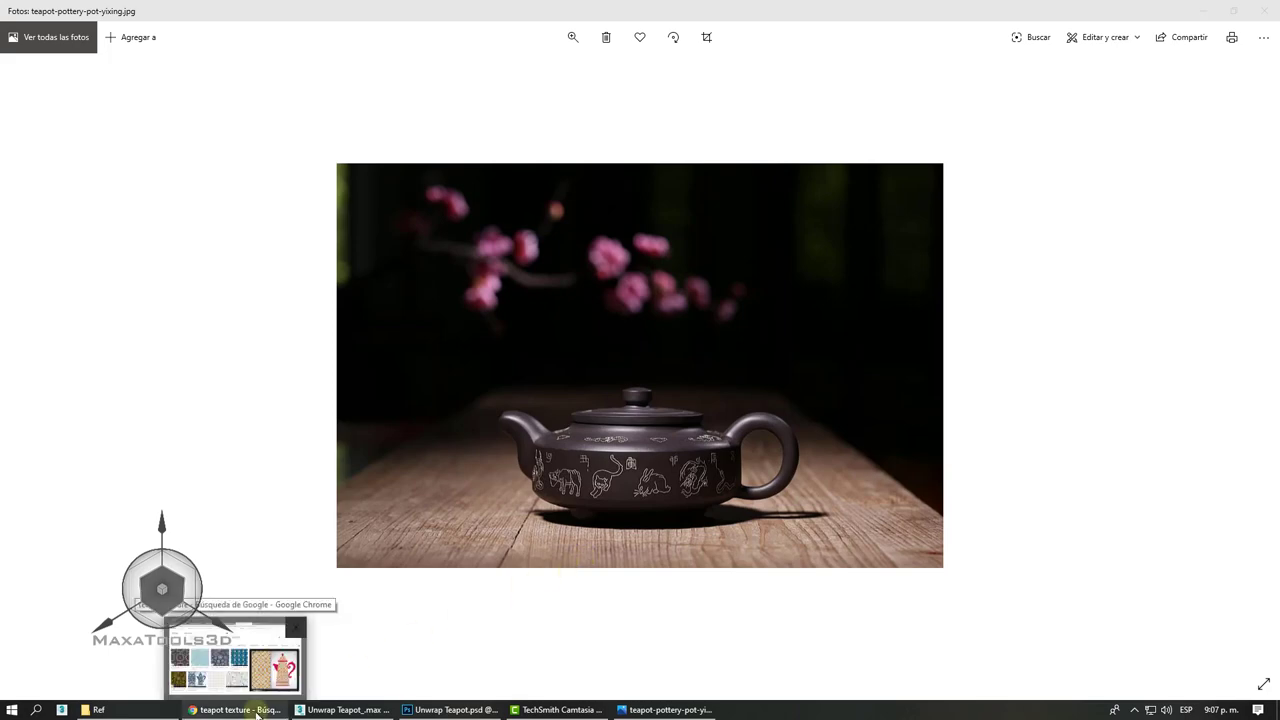
# - Bring Chrome forward on the '03 Sistema de coordenadas' UVWMAP tutorial and highlight UVWMAP in its title
pyautogui.click(257, 713)
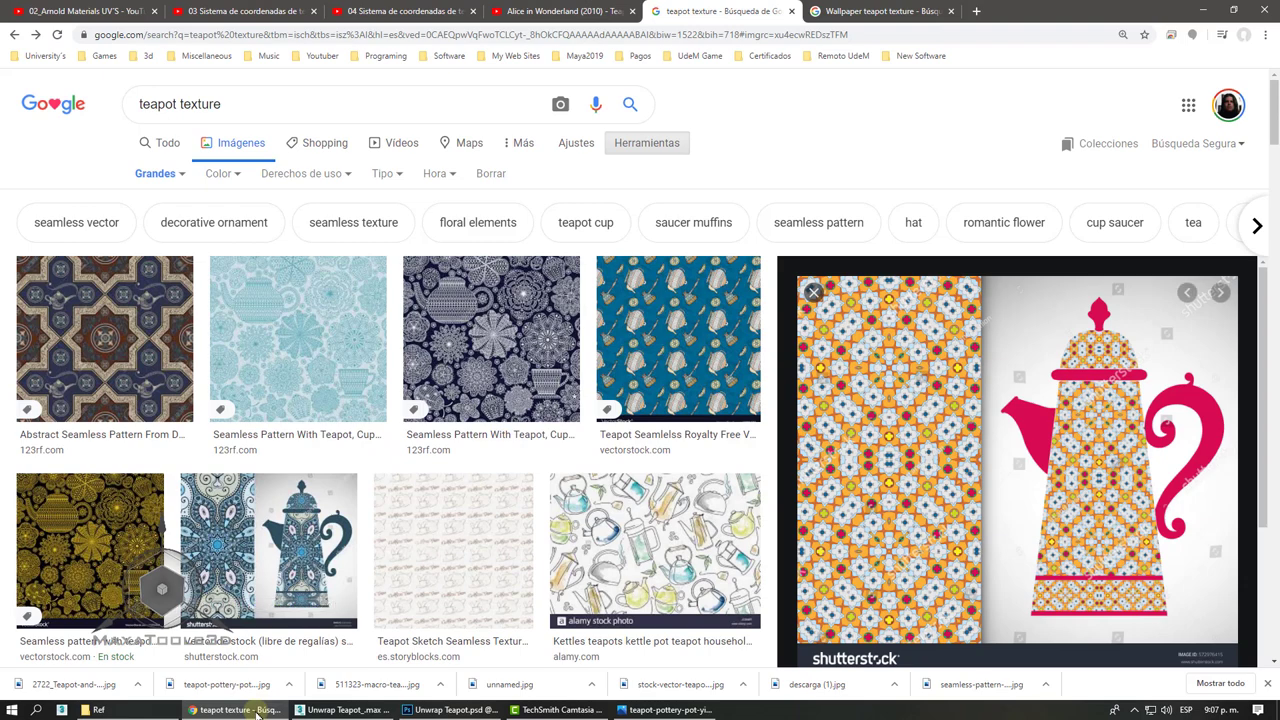
pyautogui.click(190, 11)
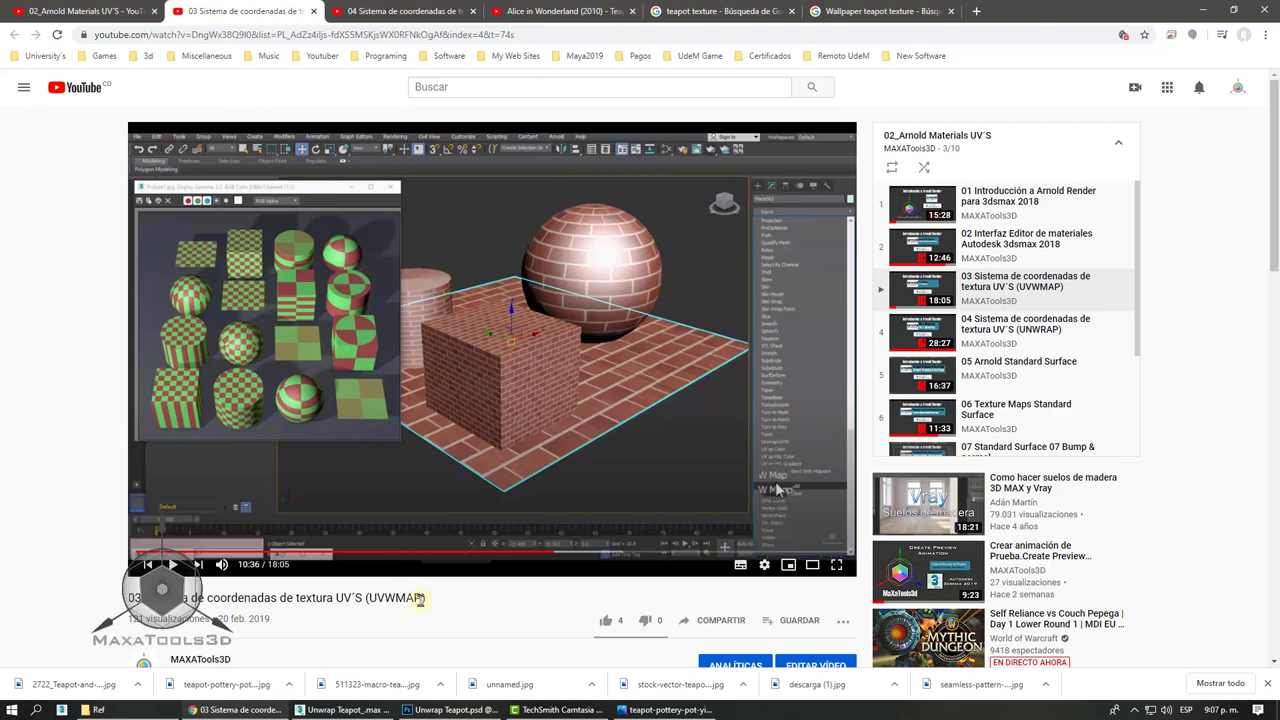
pyautogui.moveTo(424, 598); pyautogui.dragTo(368, 598)
pyautogui.scroll(-1, 370, 605)
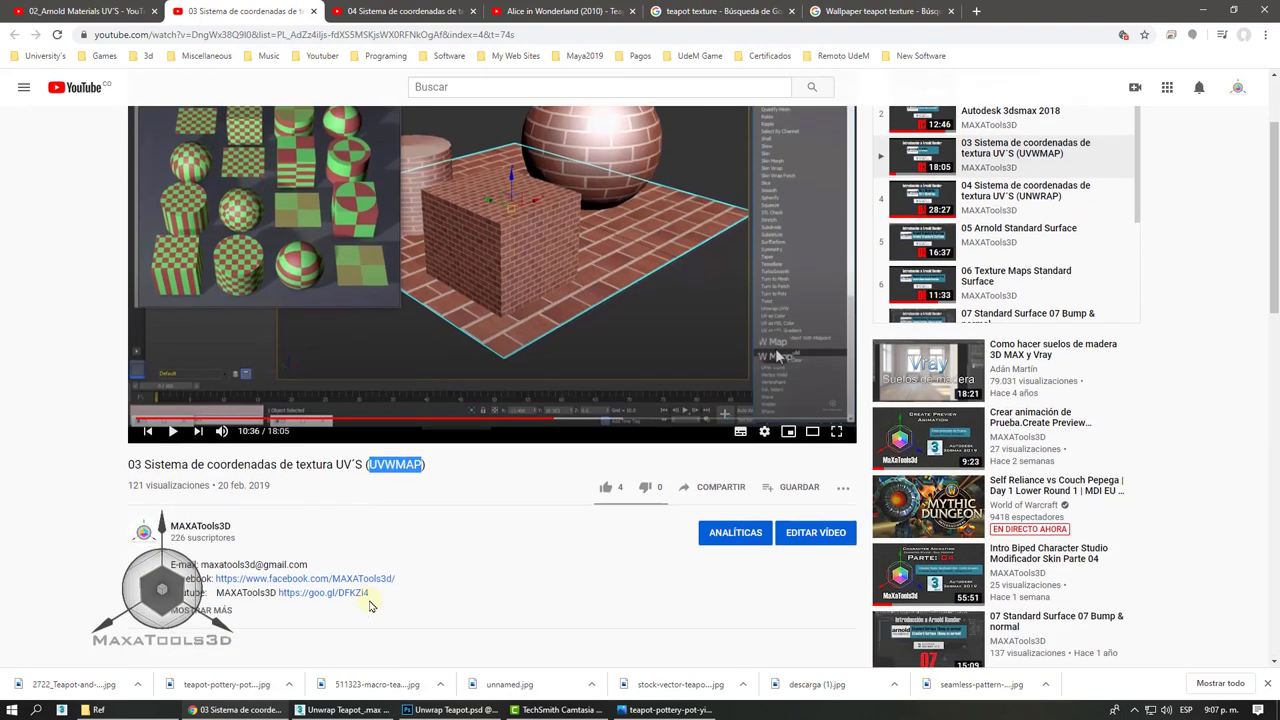
pyautogui.scroll(1, 370, 605)
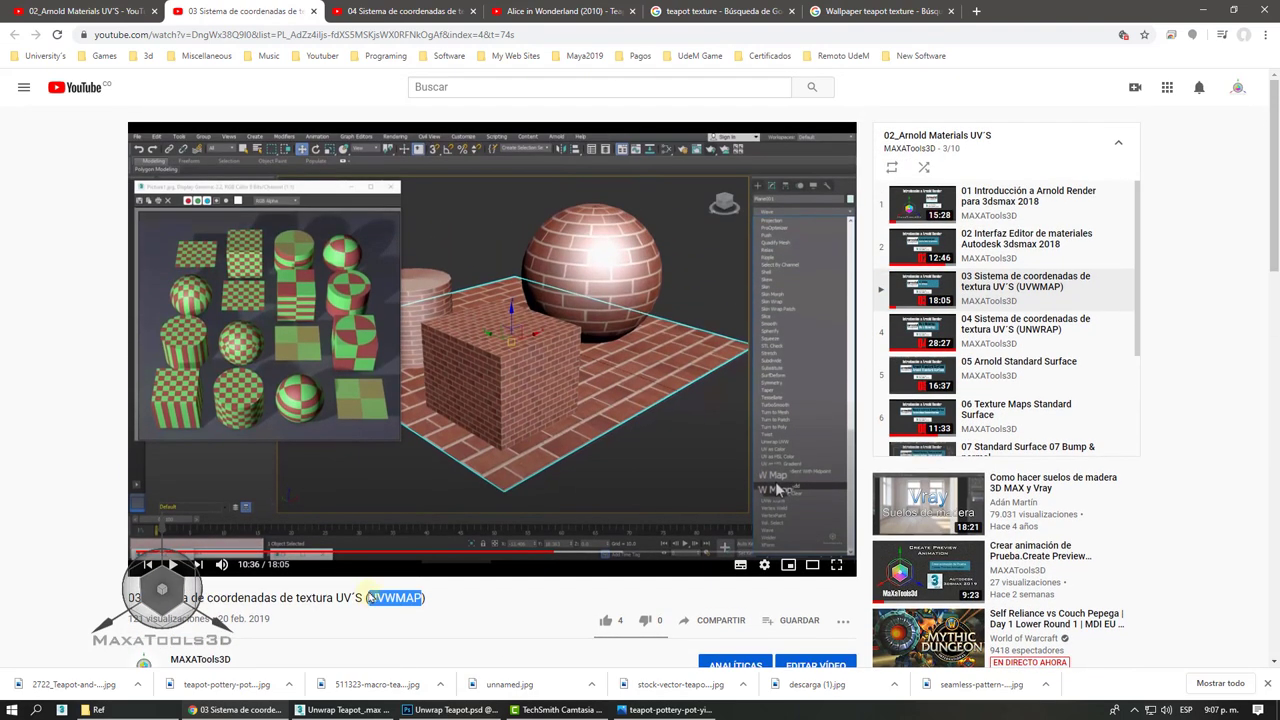
pyautogui.scroll(-1, 367, 581)
pyautogui.scroll(1, 367, 581)
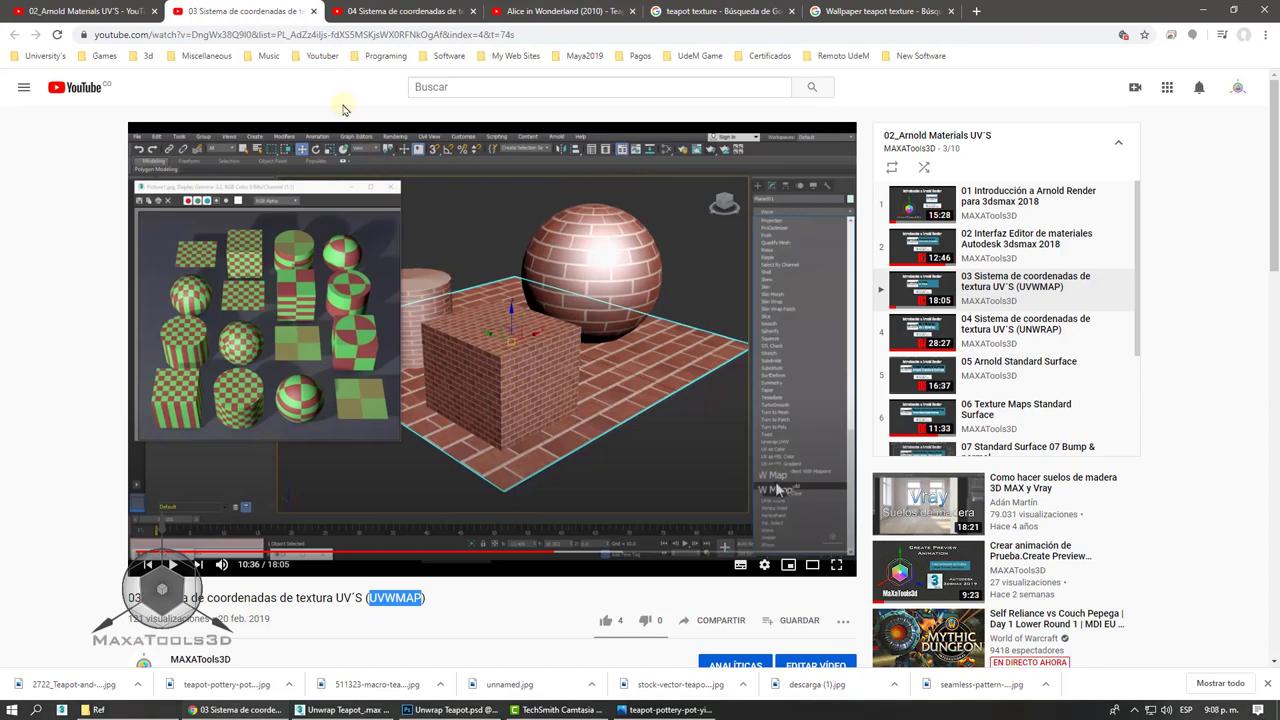
# - Scrub the '04' UNWRAP tutorial through its Photoshop and dice sections to 27:23, then show the Alice teapot video
pyautogui.click(364, 12)
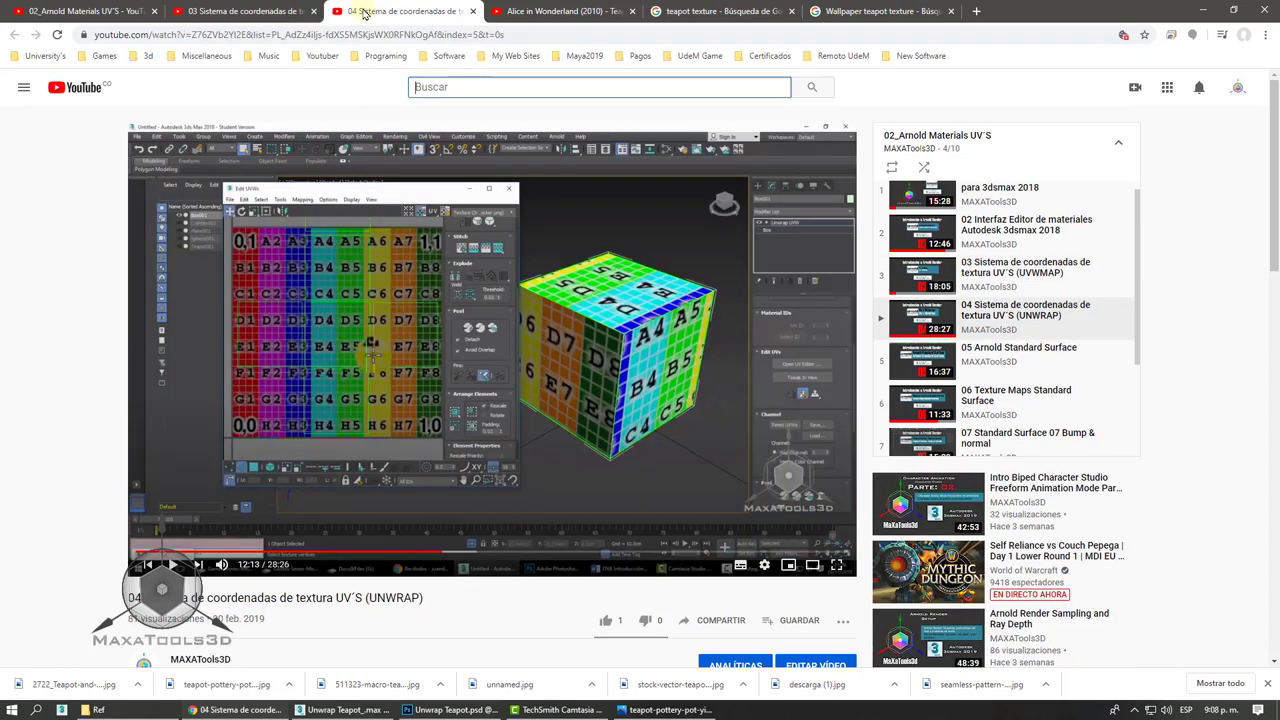
pyautogui.moveTo(368, 598); pyautogui.dragTo(418, 605)
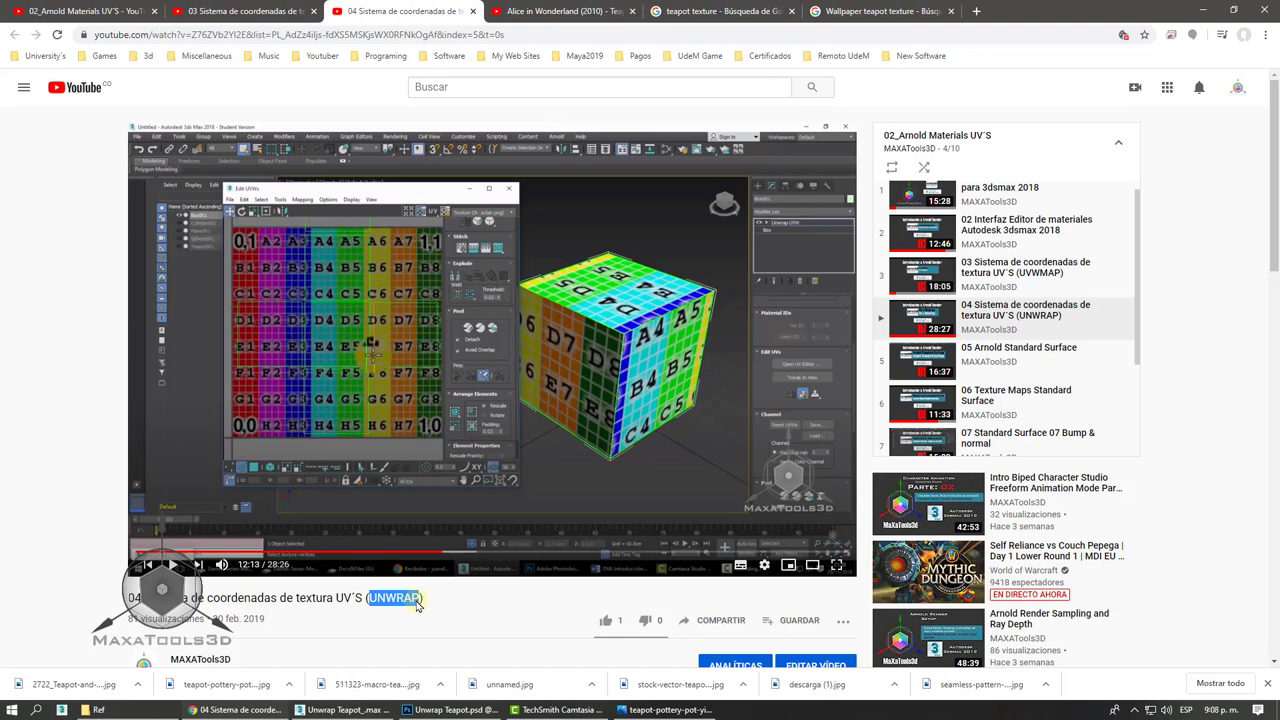
pyautogui.click(757, 554)
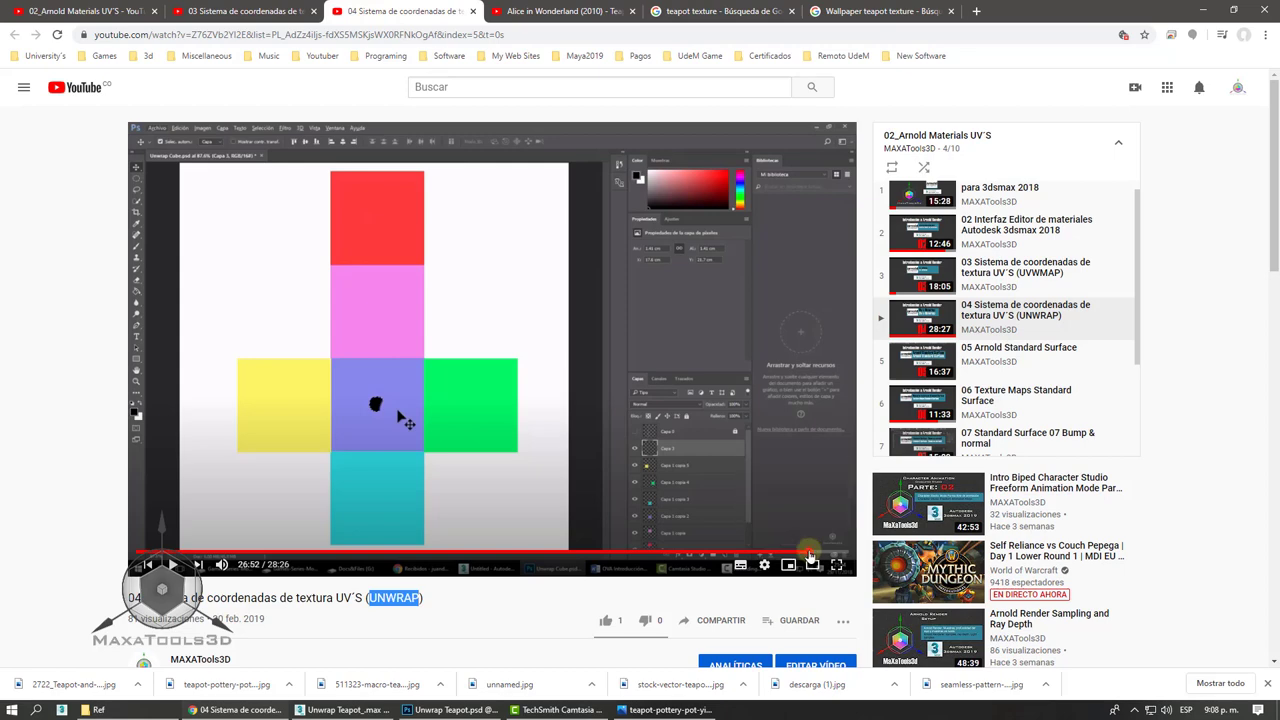
pyautogui.click(812, 553)
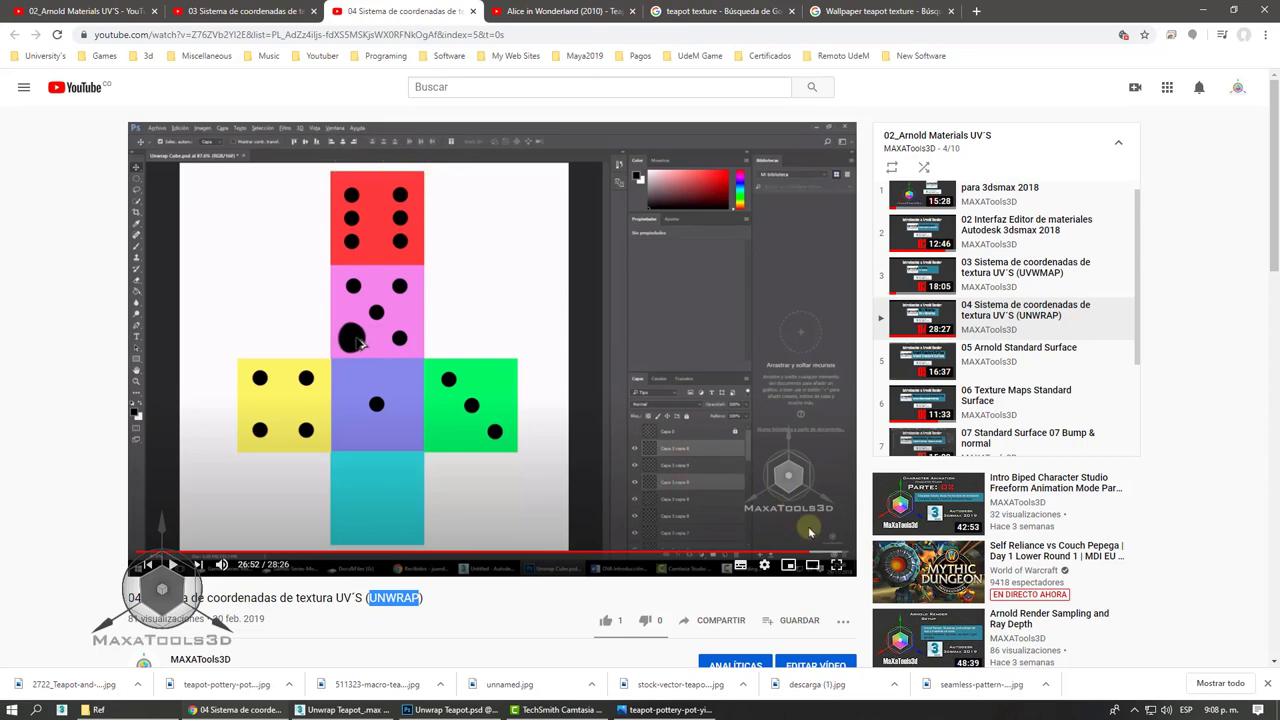
pyautogui.moveTo(812, 552)
pyautogui.click(831, 553)
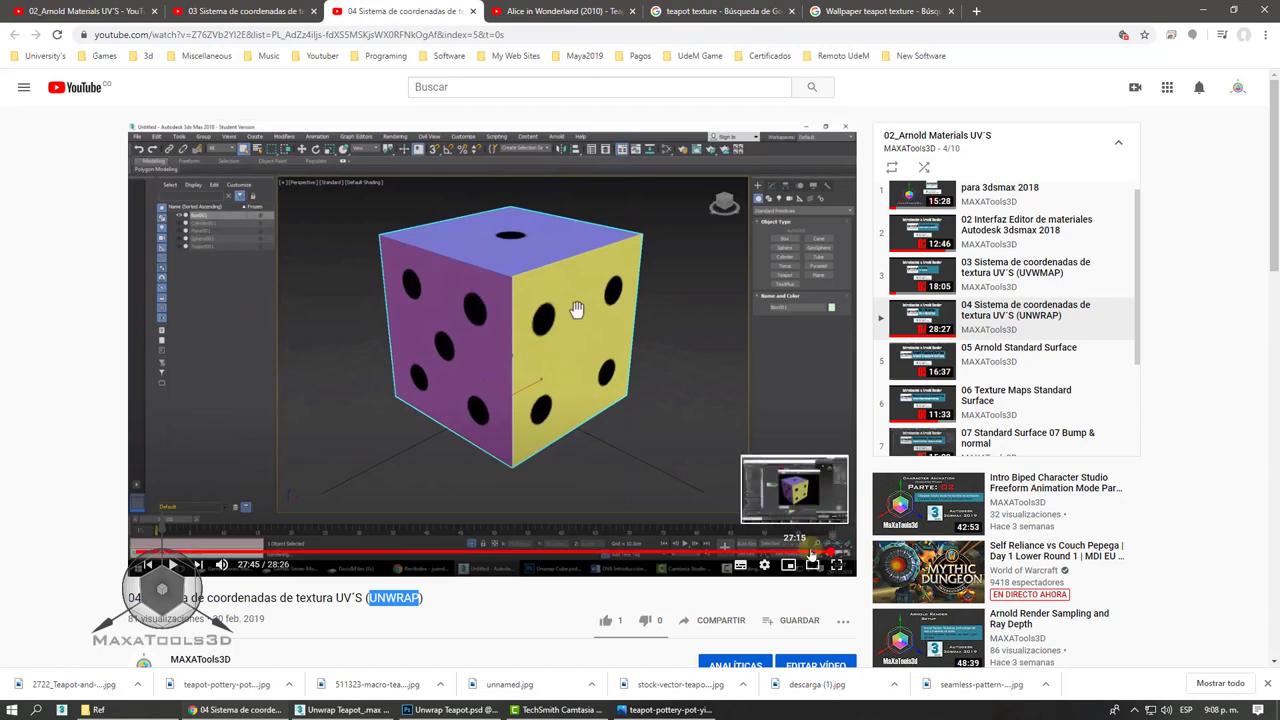
pyautogui.click(822, 551)
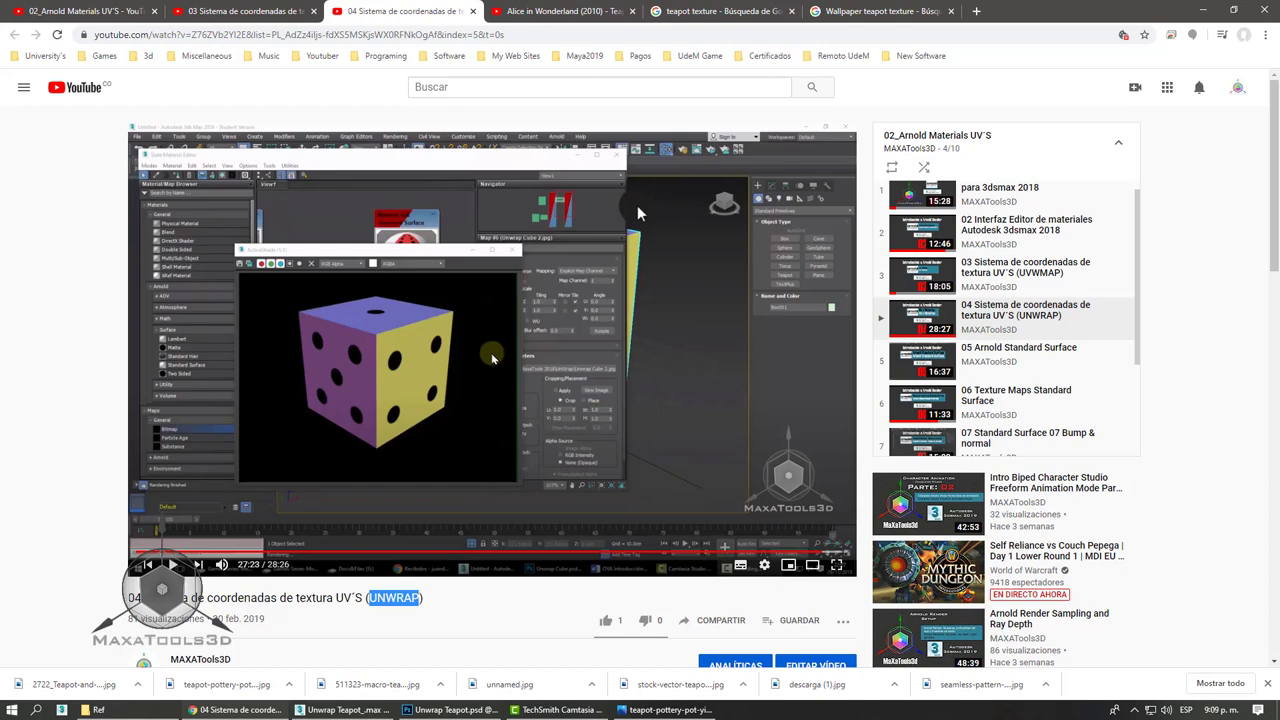
pyautogui.click(528, 8)
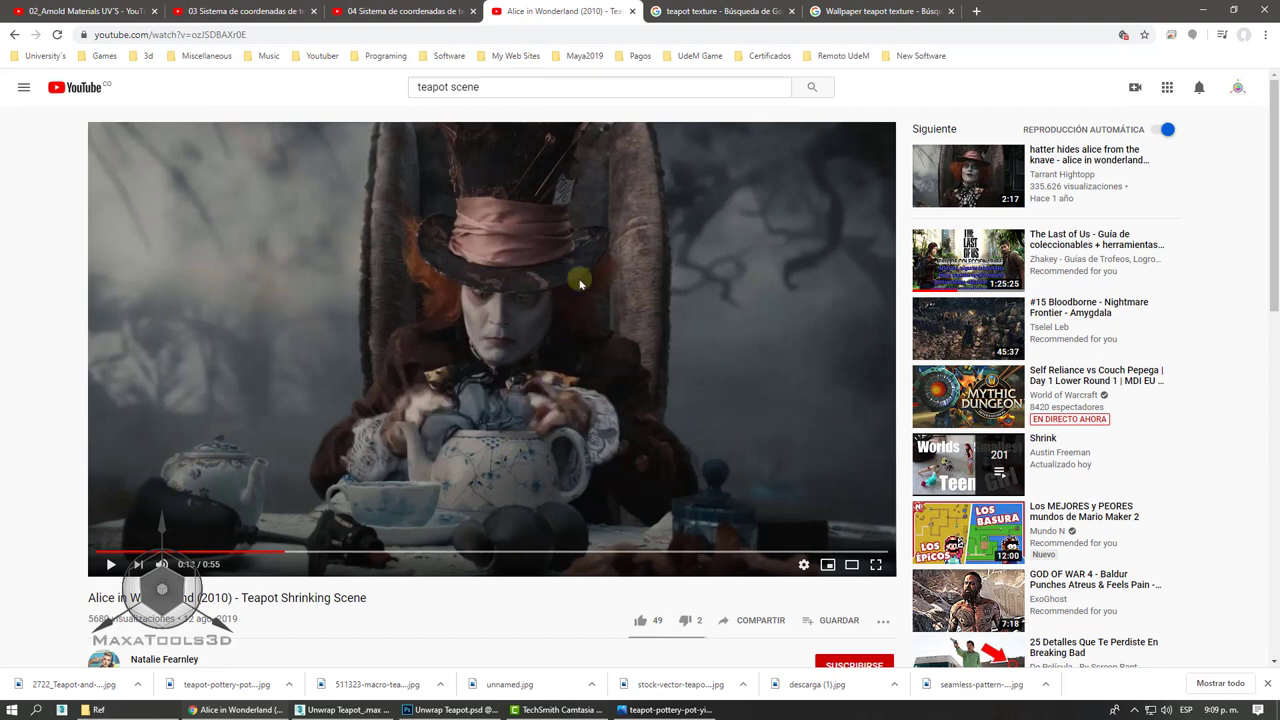
# - Glance at the 'teapot texture' and 'Wallpaper teapot texture' tabs, then return to teapot-pottery-pot-yixing.jpg
pyautogui.click(693, 12)
pyautogui.click(812, 12)
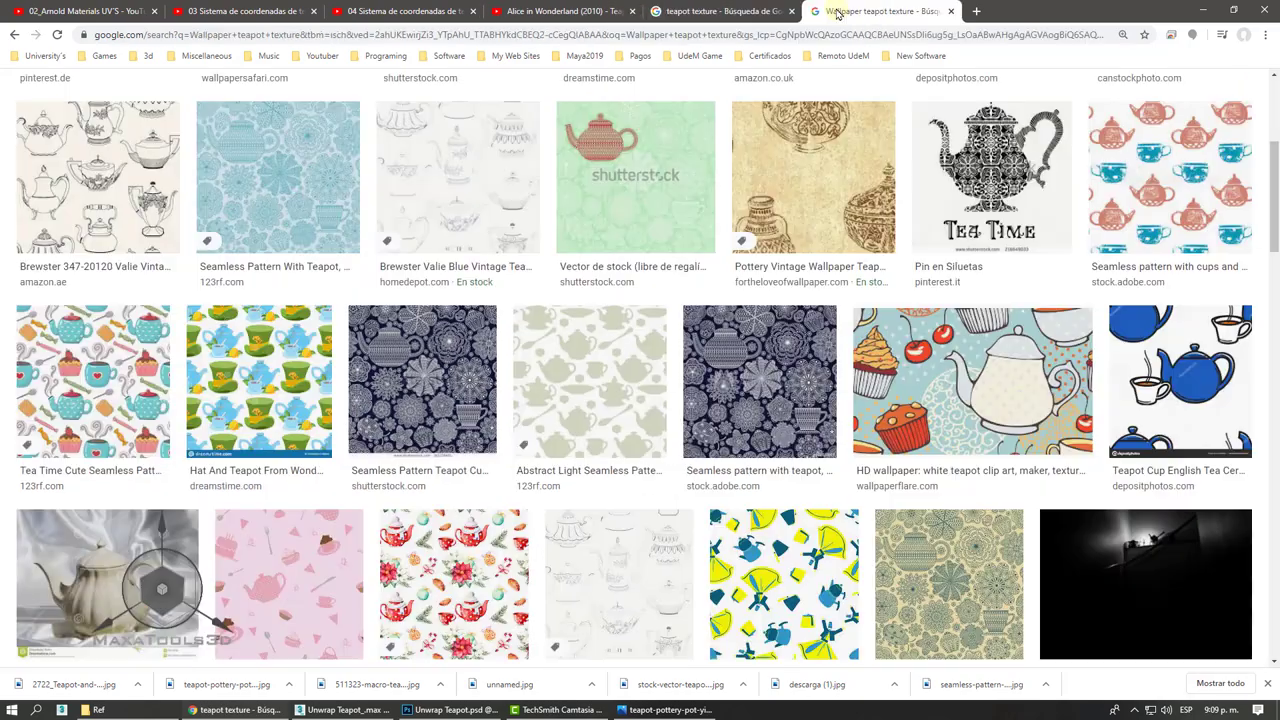
pyautogui.click(675, 714)
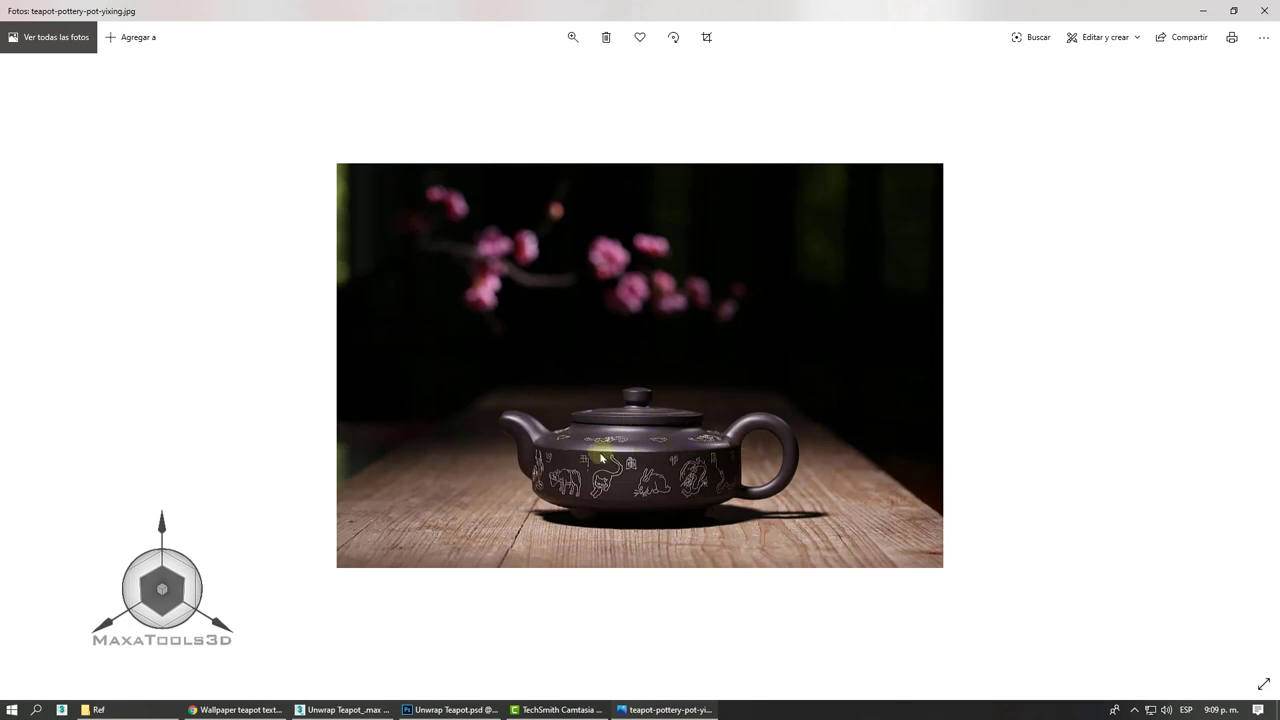
# - Page through the teapot photos to the kitty teapot, cycle the Chrome tutorial tabs, then switch to 3ds Max
pyautogui.press('Right')
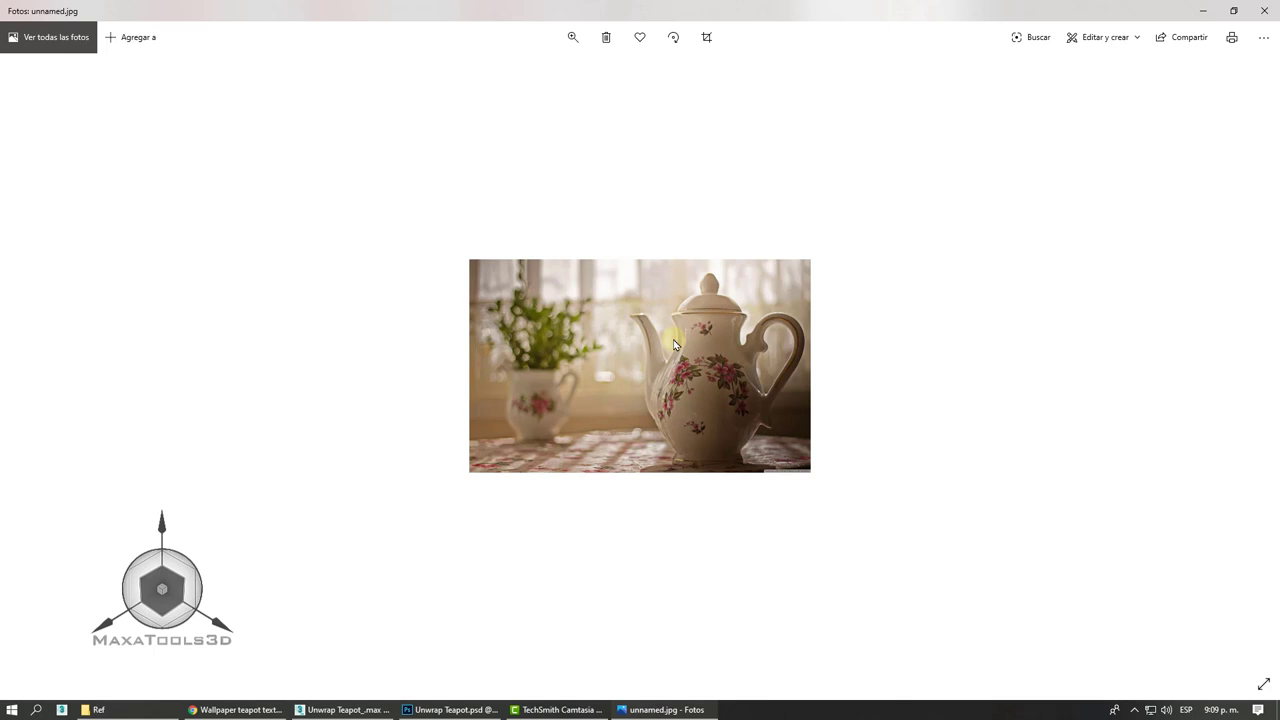
pyautogui.press('Right')
pyautogui.press('Right')
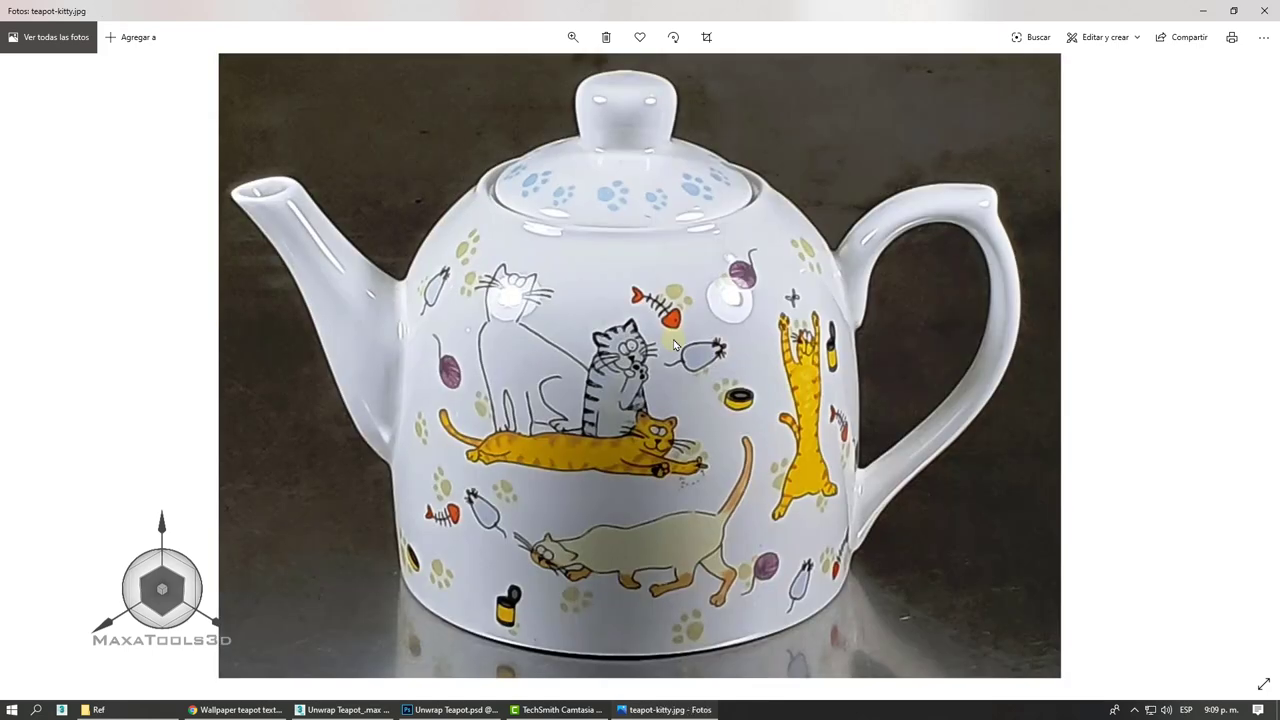
pyautogui.click(236, 709)
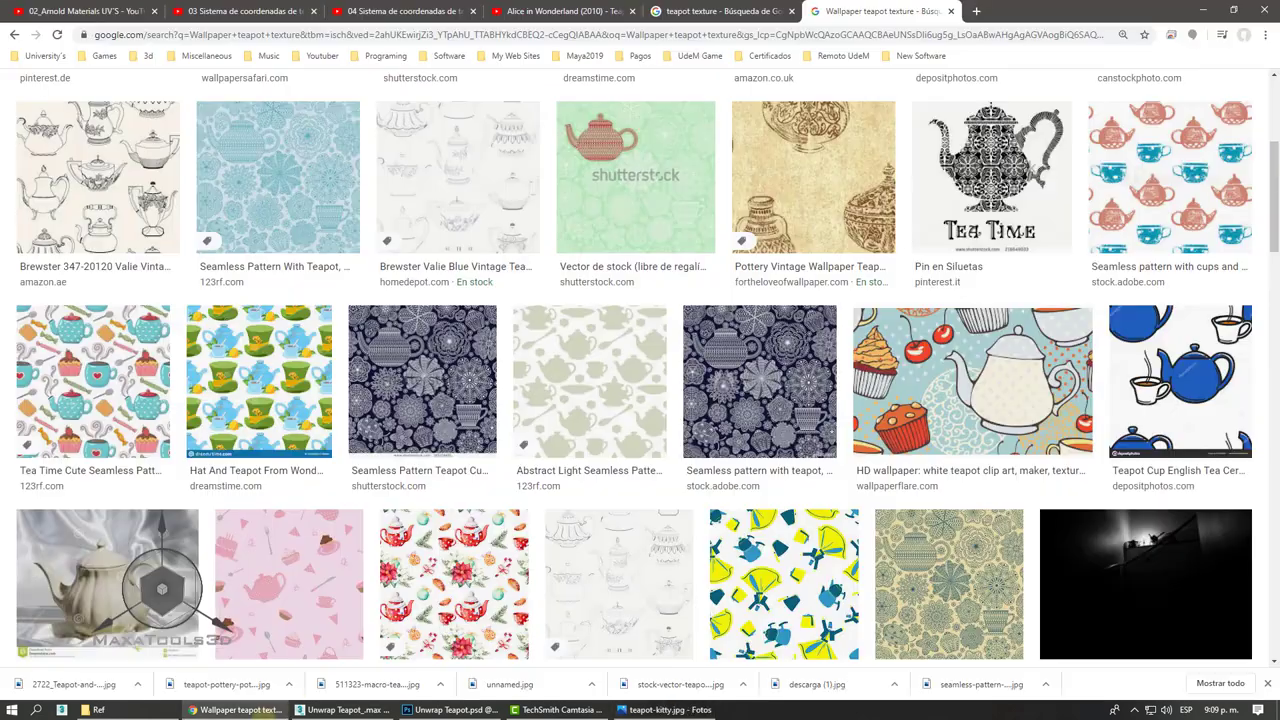
pyautogui.click(200, 11)
pyautogui.click(368, 8)
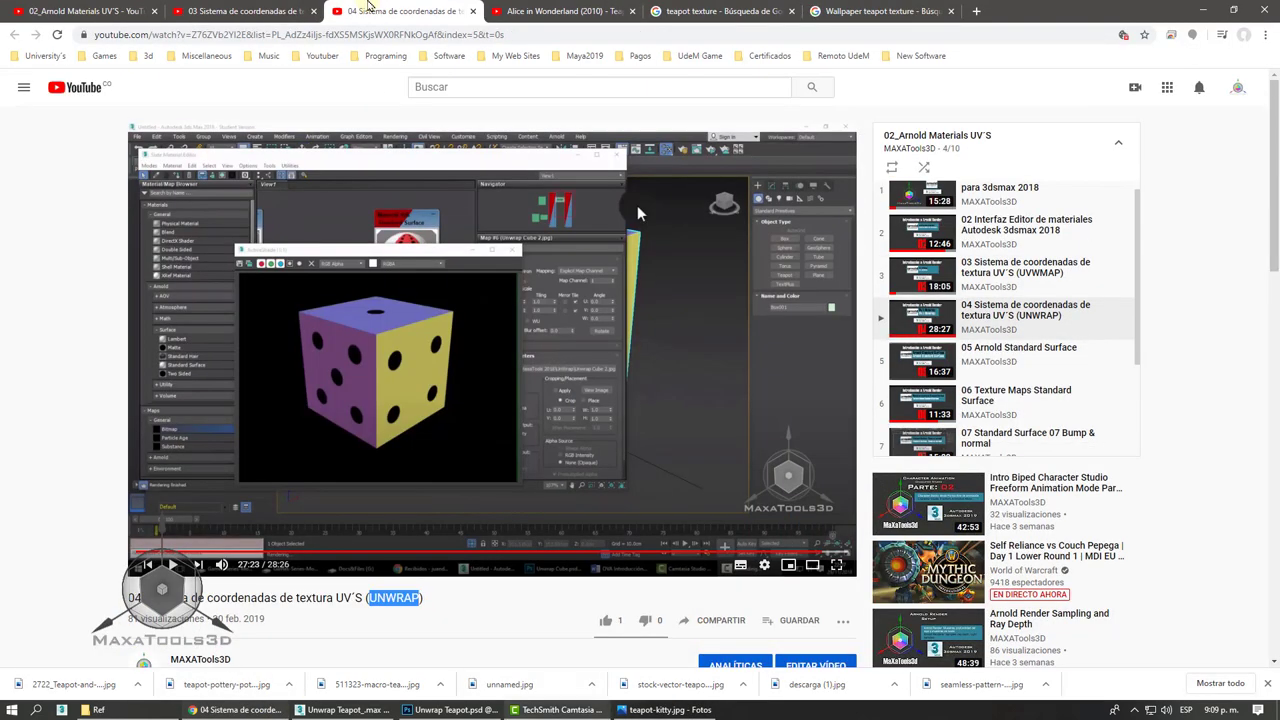
pyautogui.click(345, 710)
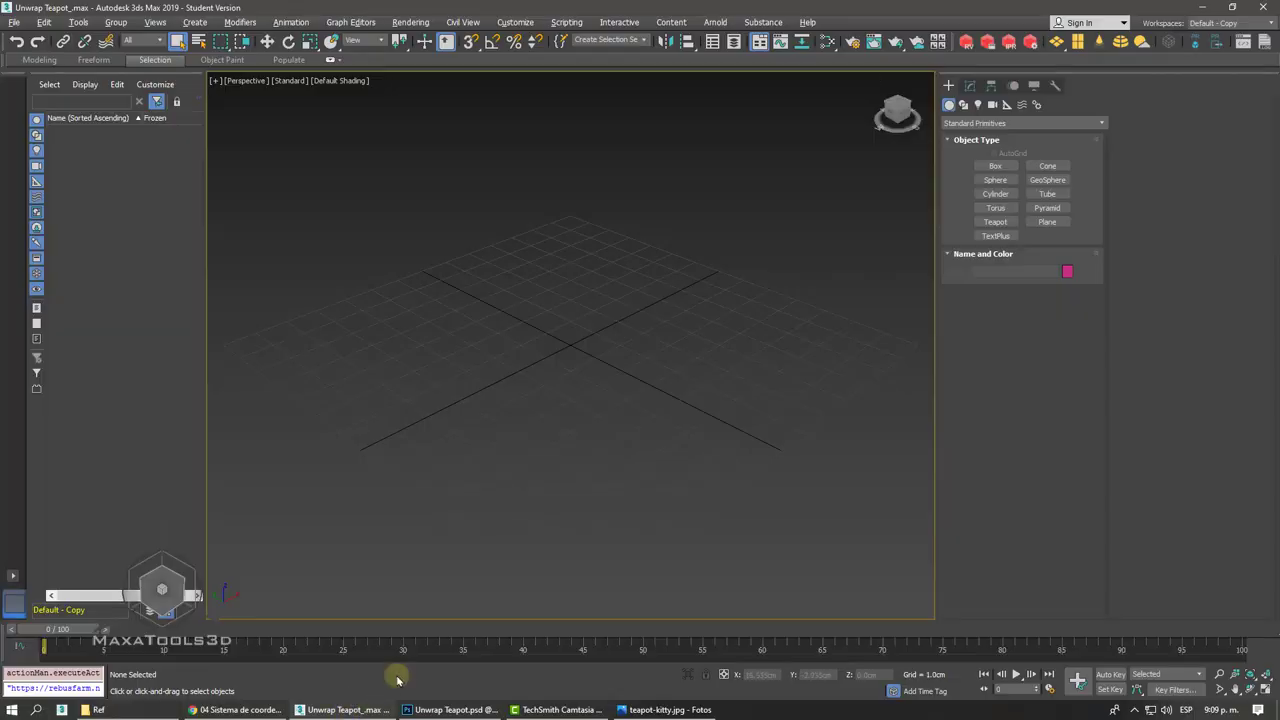
# - Drag out a Teapot at the grid centre and orbit to a higher view of it
pyautogui.click(995, 221)
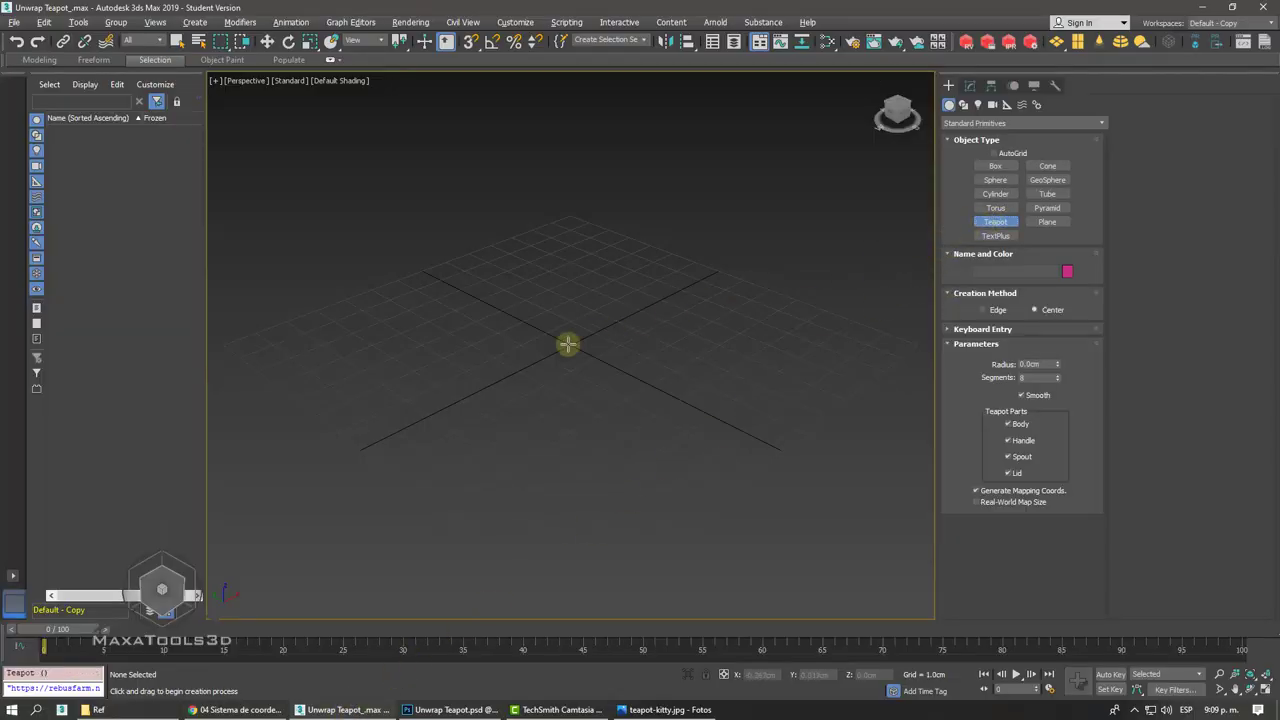
pyautogui.moveTo(569, 343); pyautogui.dragTo(579, 277)
pyautogui.keyDown('alt'); pyautogui.moveTo(579, 277); pyautogui.dragTo(579, 275, button='middle'); pyautogui.keyUp('alt')
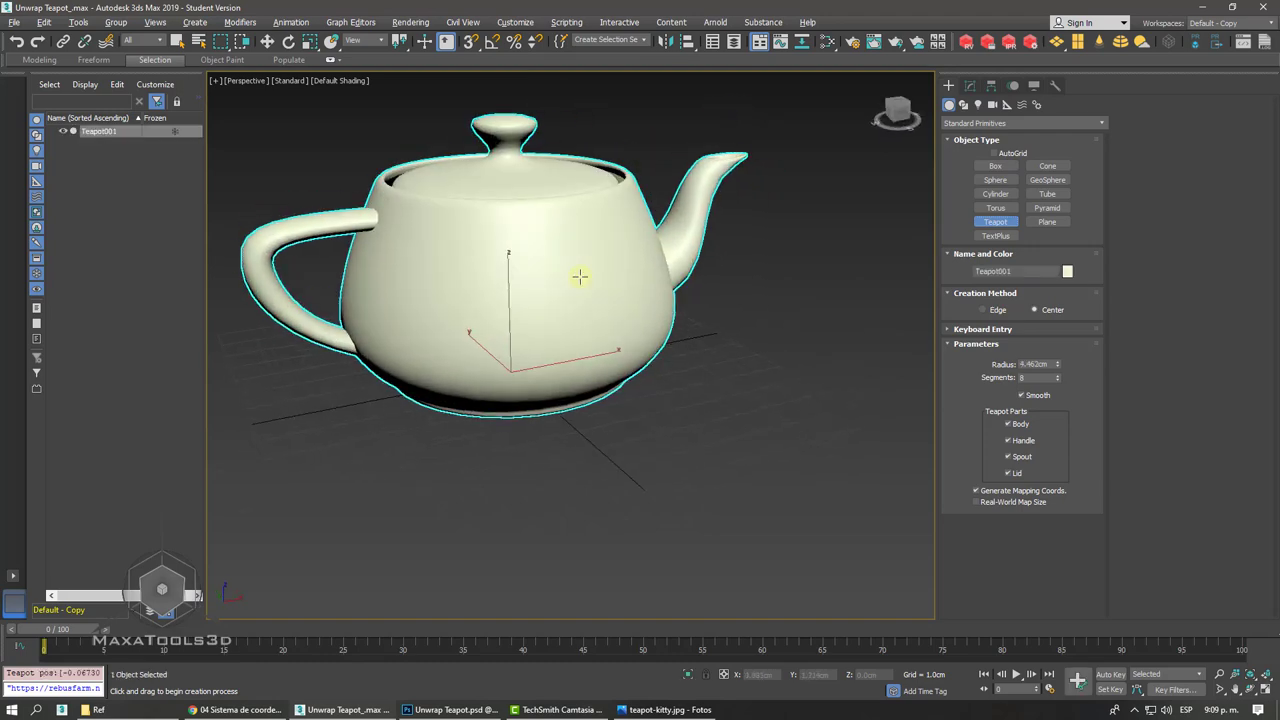
pyautogui.scroll(5, 579, 275)
pyautogui.scroll(-5, 579, 275)
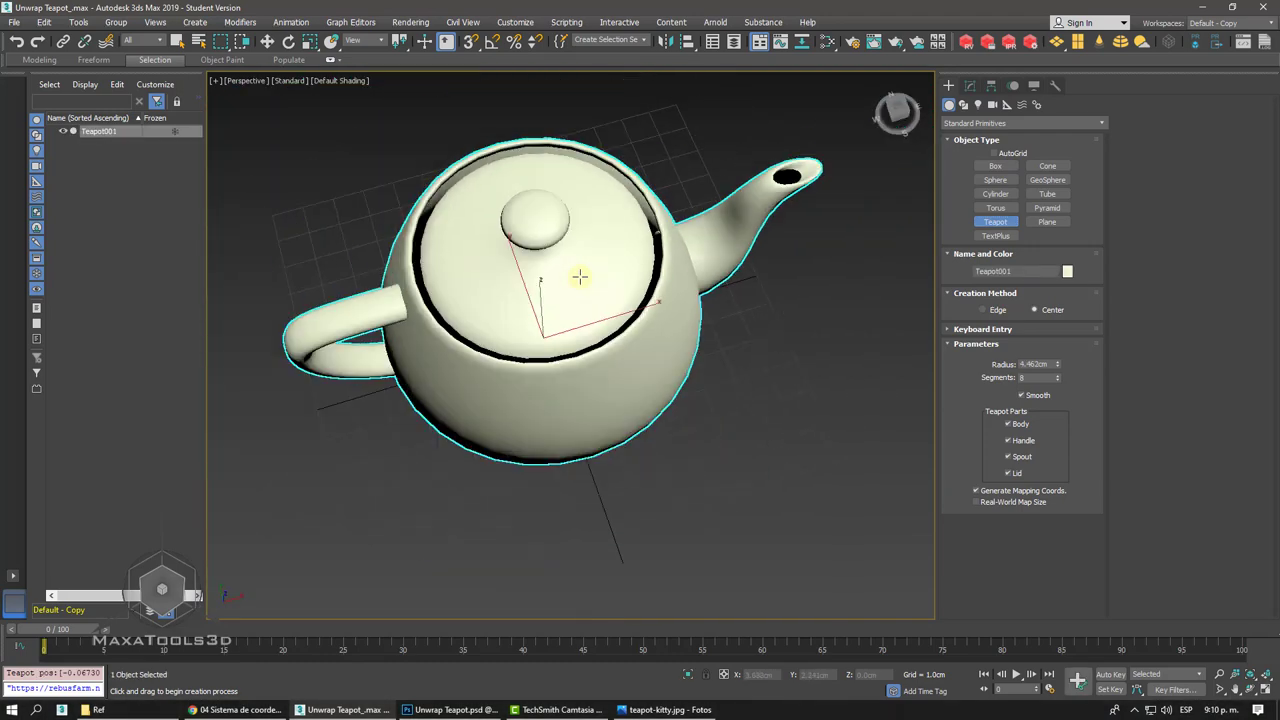
pyautogui.keyDown('alt'); pyautogui.moveTo(579, 275); pyautogui.dragTo(580, 277, button='middle'); pyautogui.keyUp('alt')
pyautogui.scroll(5, 580, 277)
pyautogui.scroll(-6, 583, 271)
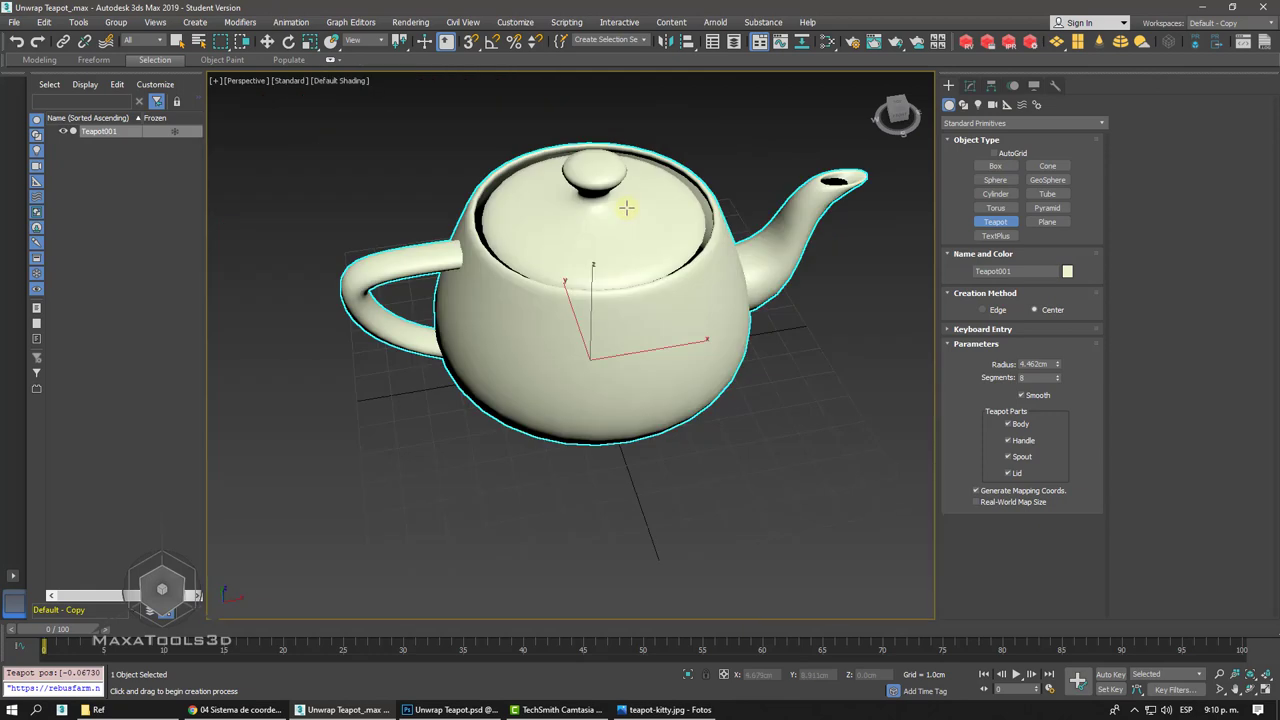
pyautogui.keyDown('alt'); pyautogui.moveTo(623, 209); pyautogui.dragTo(638, 188, button='middle'); pyautogui.keyUp('alt')
# - In the Modify panel, toggle Body, Handle, Spout and Lid off and back on, leaving all parts visible
pyautogui.click(970, 85)
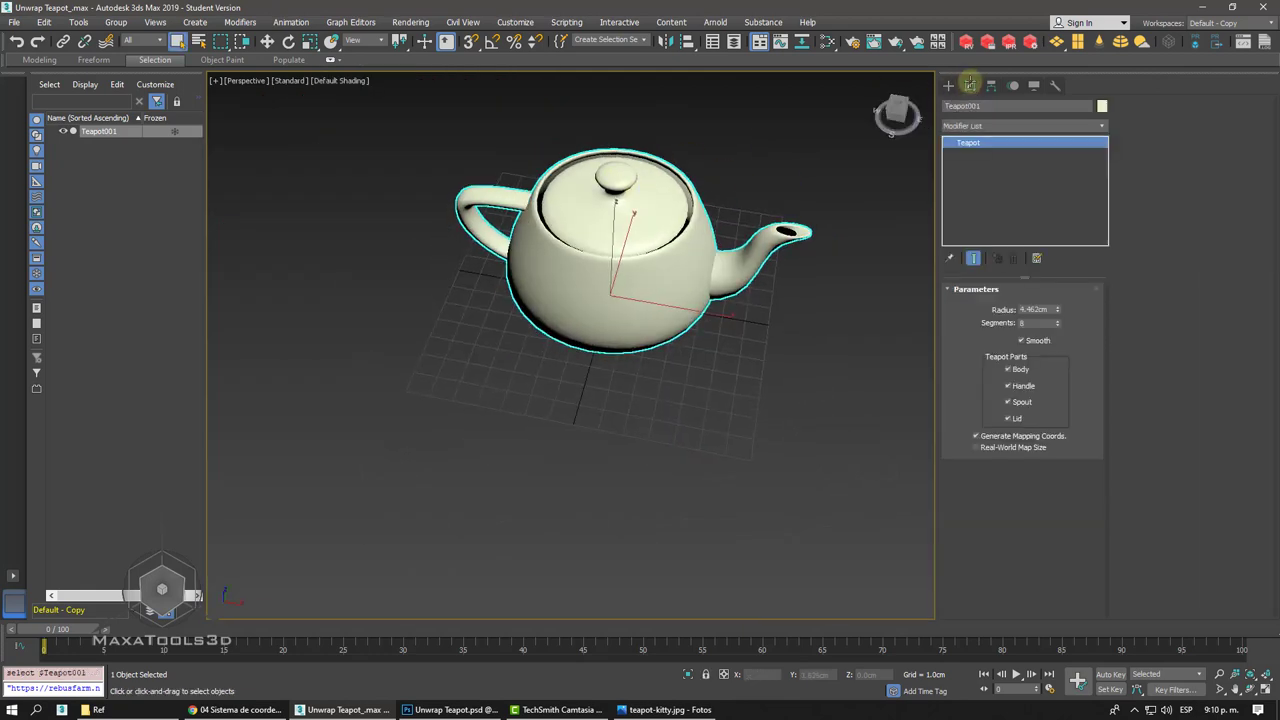
pyautogui.press('z')
pyautogui.click(1008, 369)
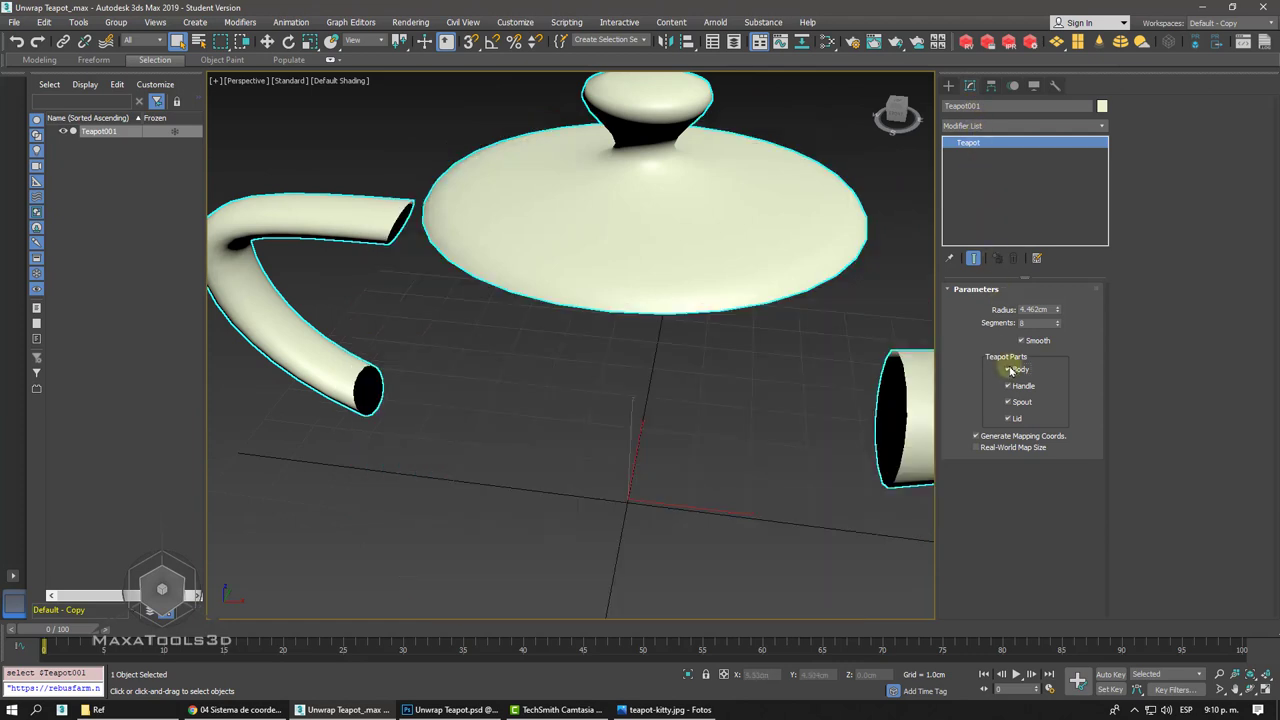
pyautogui.click(1008, 369)
pyautogui.click(1008, 386)
pyautogui.click(1008, 386)
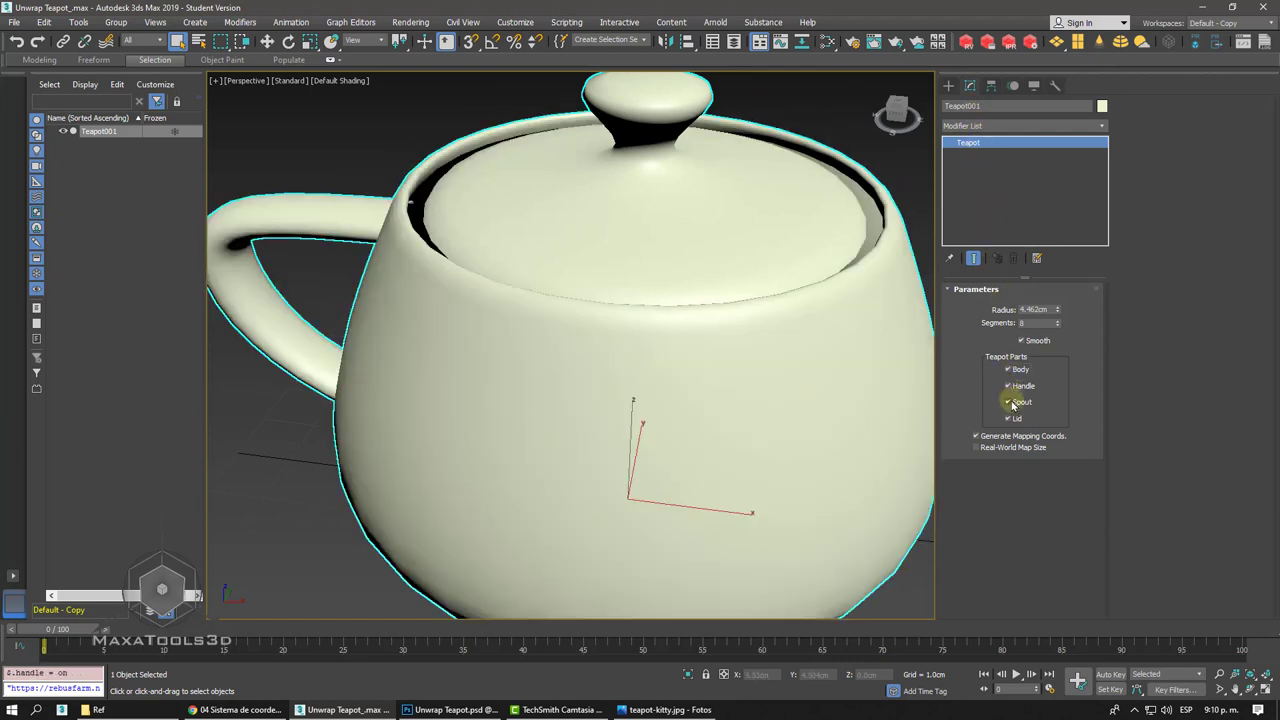
pyautogui.click(1008, 402)
pyautogui.press('z')
pyautogui.click(1017, 402)
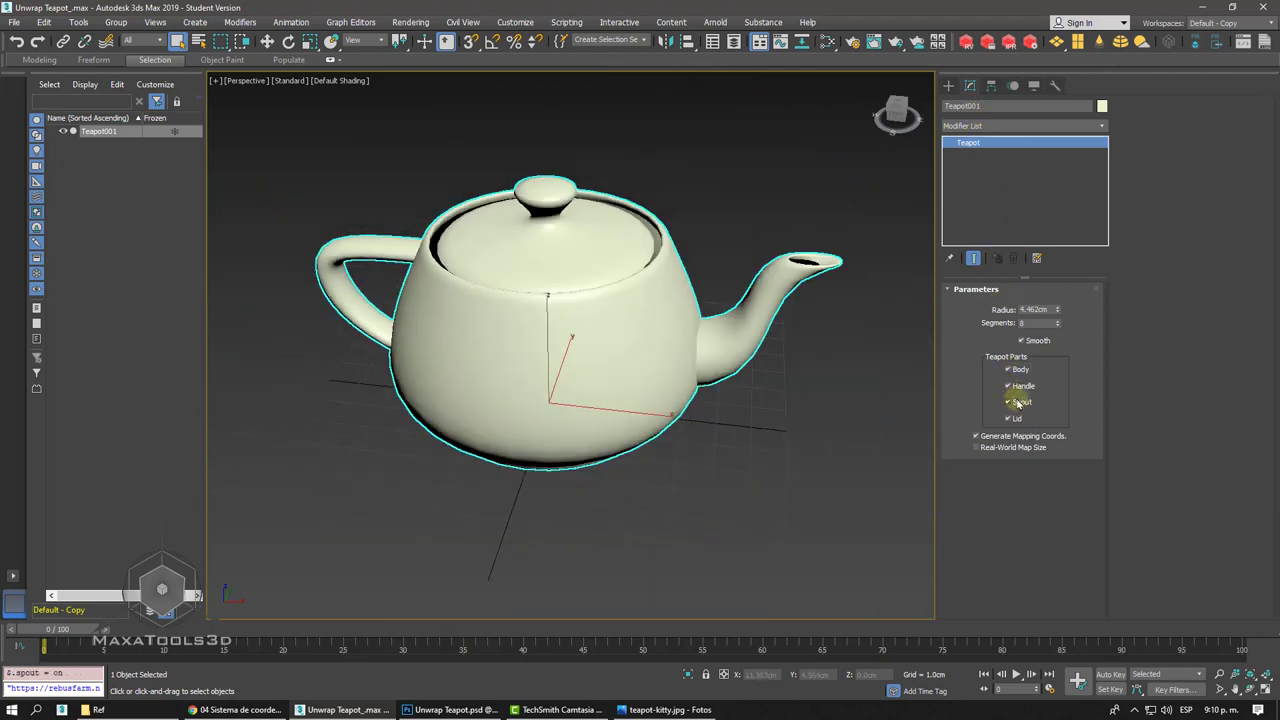
pyautogui.click(1017, 402)
pyautogui.click(1017, 402)
pyautogui.click(1013, 420)
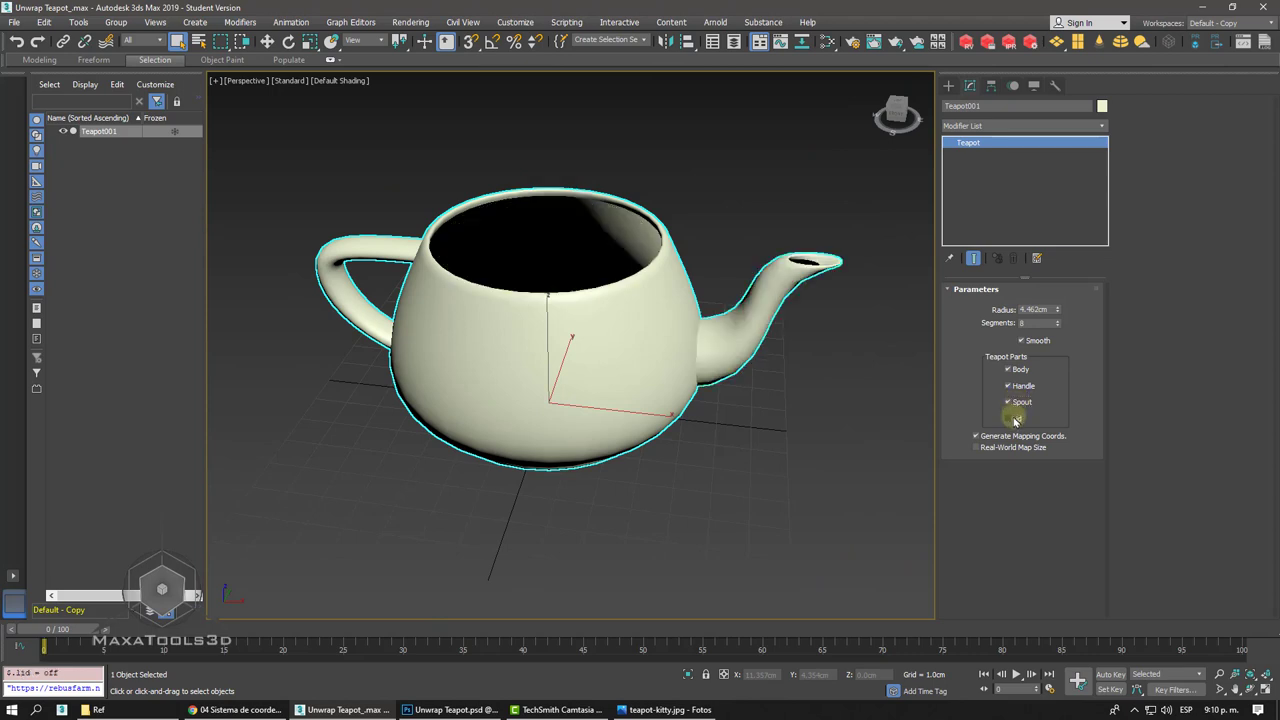
pyautogui.click(1013, 420)
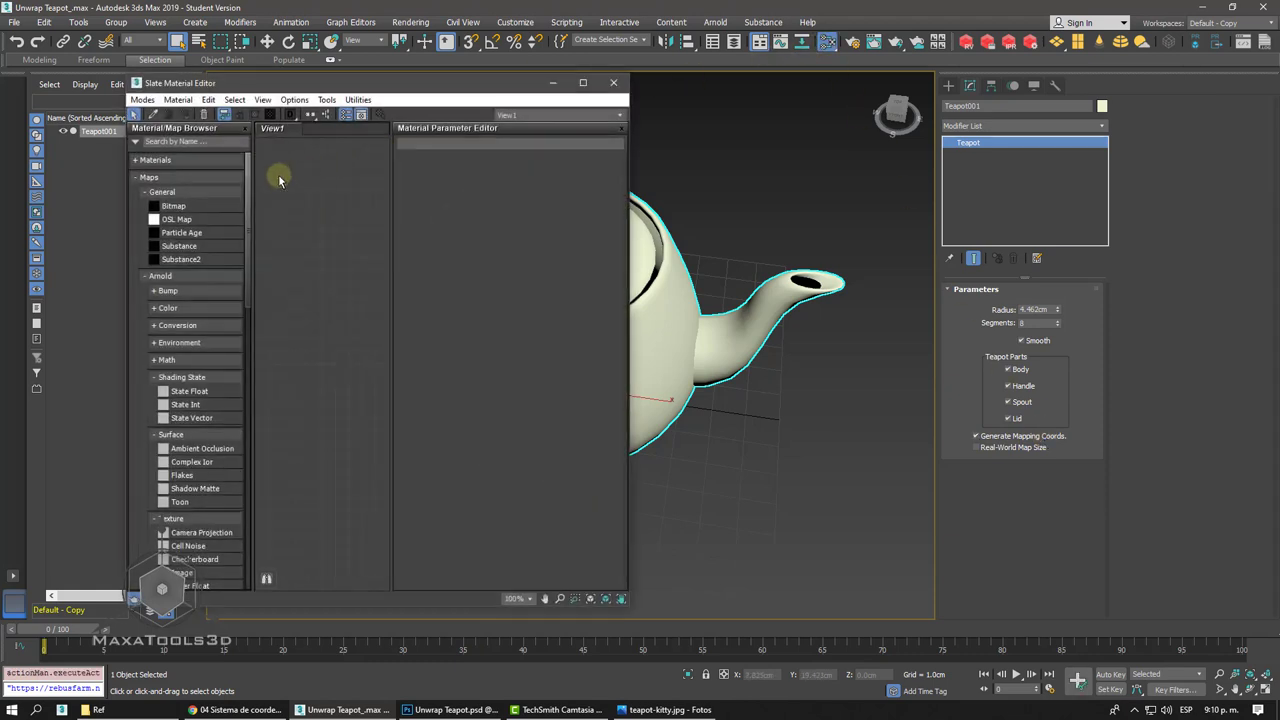
# - Search 'st' to place a Standard Surface material node, then drop a Bitmap node into the graph
pyautogui.moveTo(503, 94); pyautogui.dragTo(562, 91)
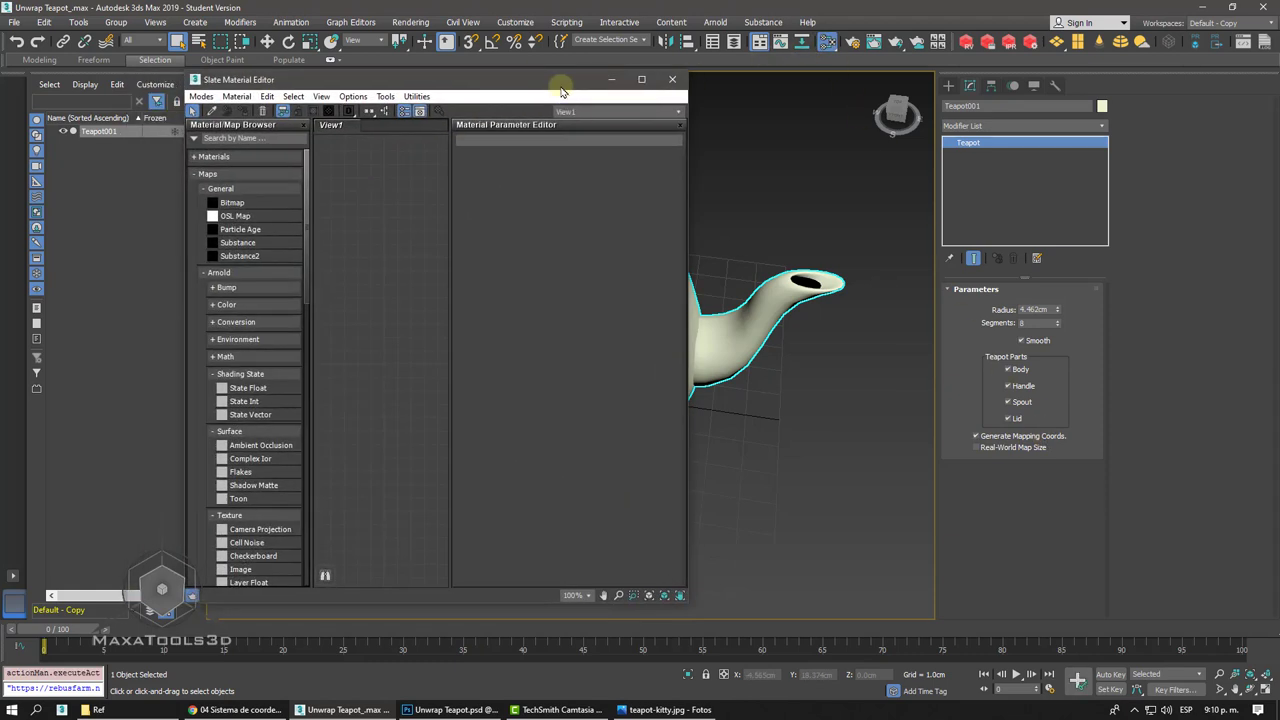
pyautogui.click(228, 138)
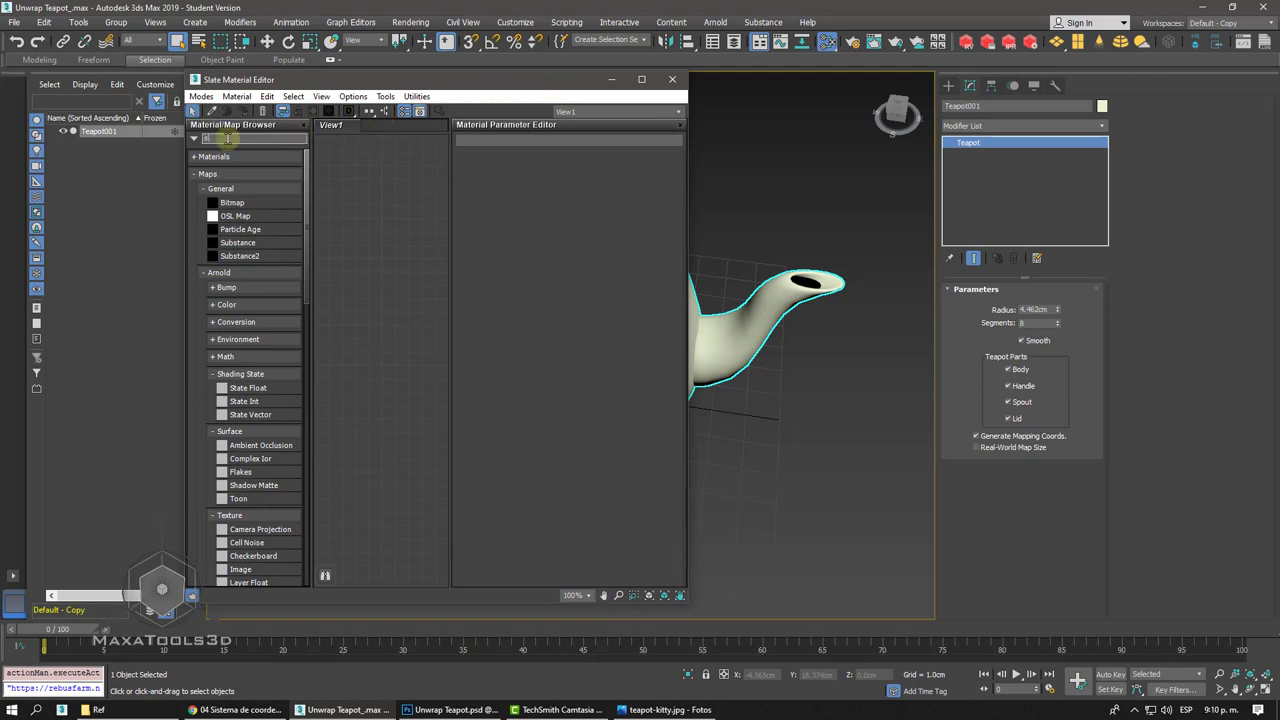
pyautogui.write('st')
pyautogui.moveTo(272, 168); pyautogui.dragTo(425, 190)
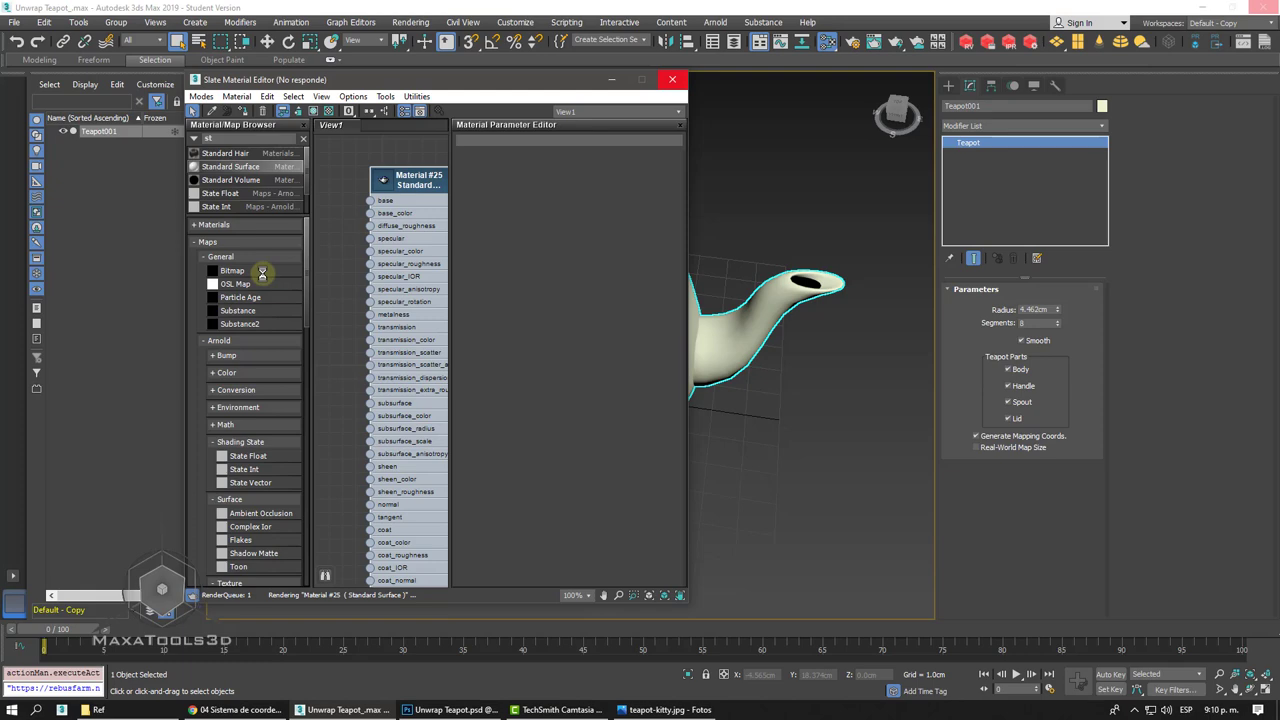
pyautogui.click(255, 274)
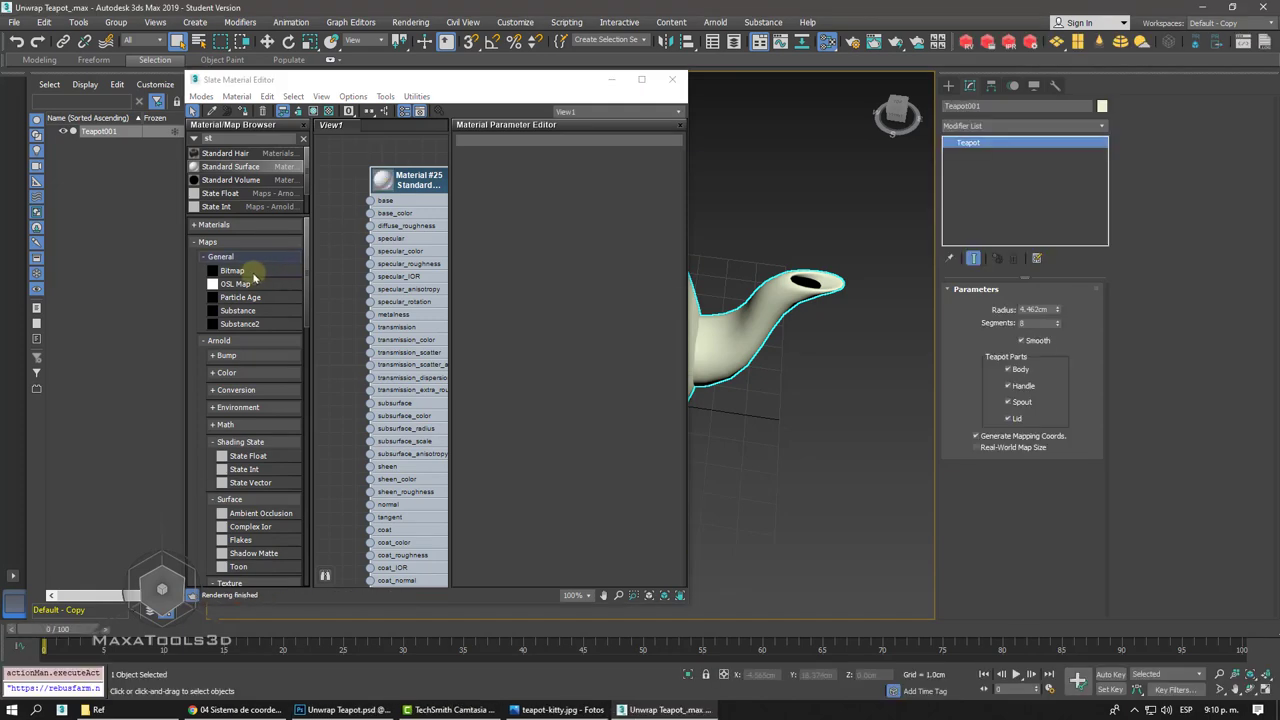
pyautogui.moveTo(339, 246); pyautogui.dragTo(337, 230)
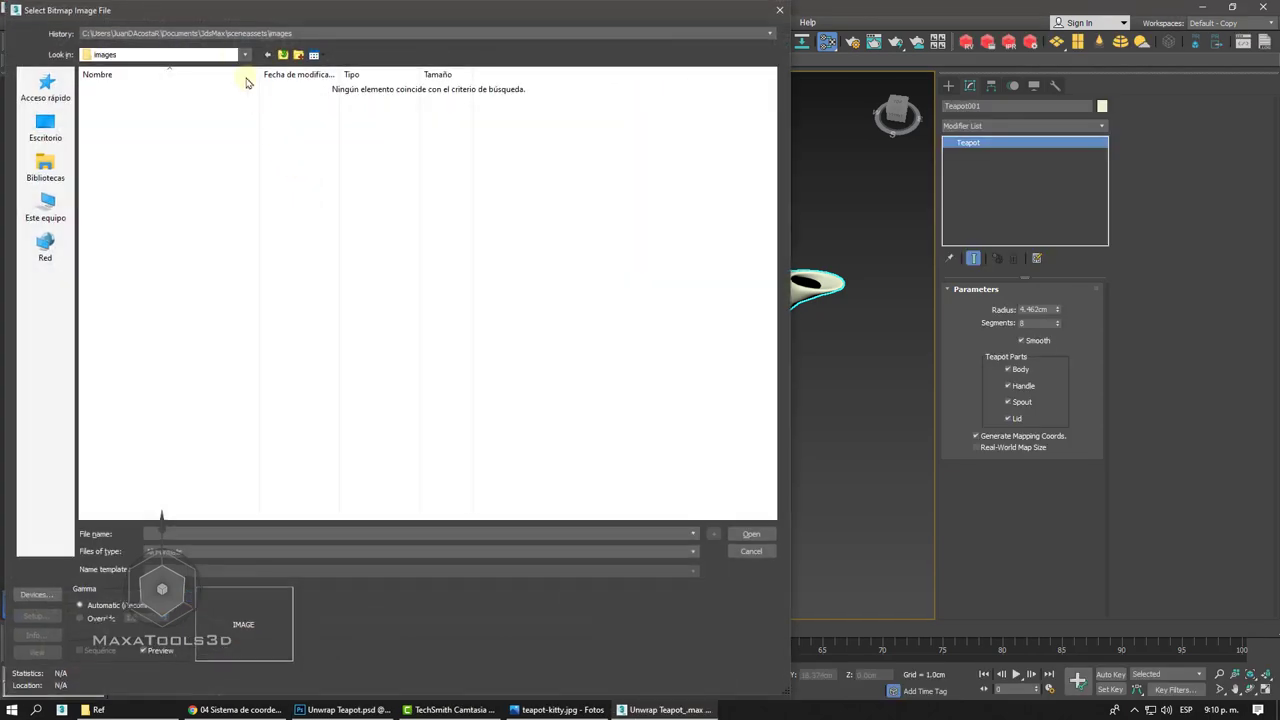
# - Go via History to Unwrap Teapot\Textures and load the dark blue 51285910 seamless pattern JPG
pyautogui.click(220, 34)
pyautogui.click(215, 54)
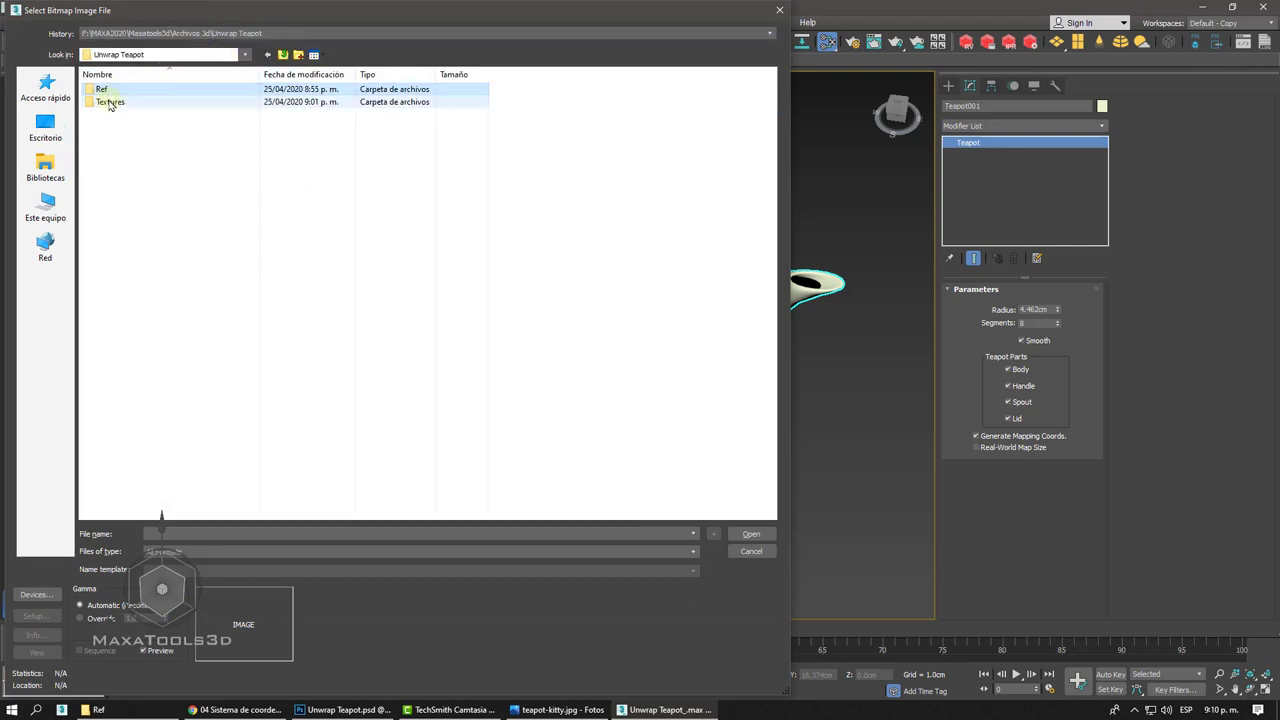
pyautogui.doubleClick(110, 101)
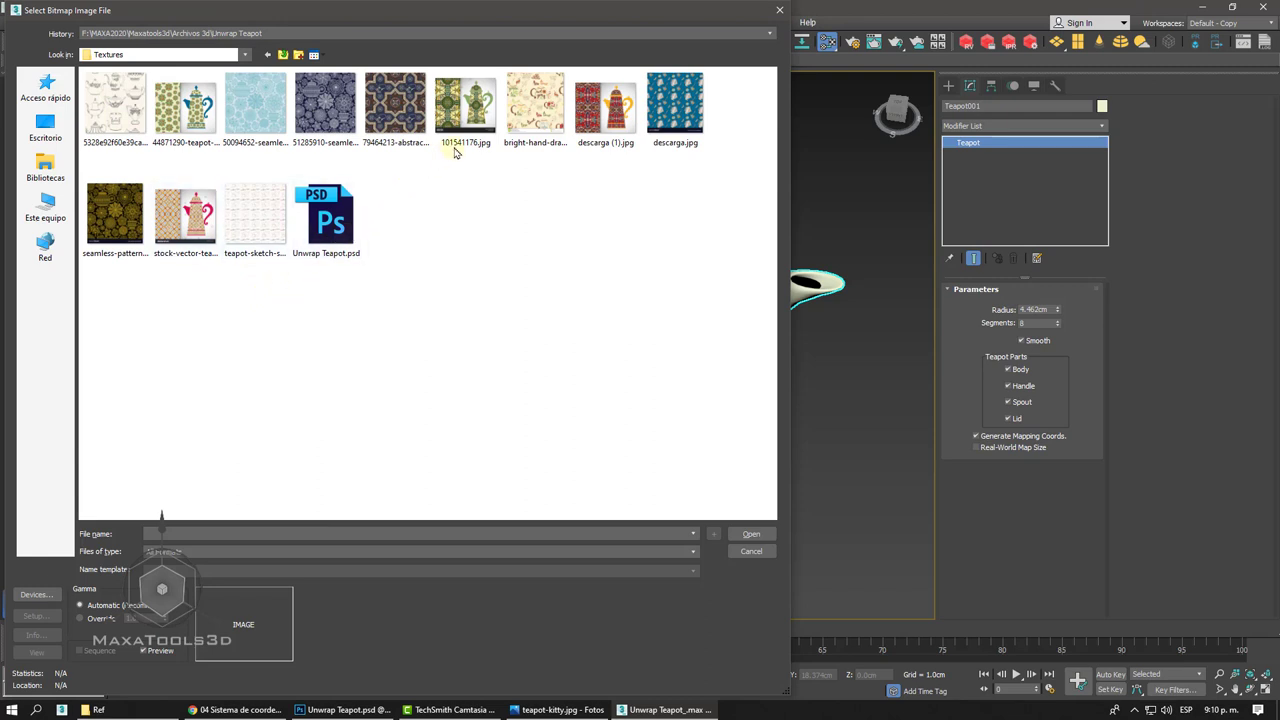
pyautogui.click(100, 222)
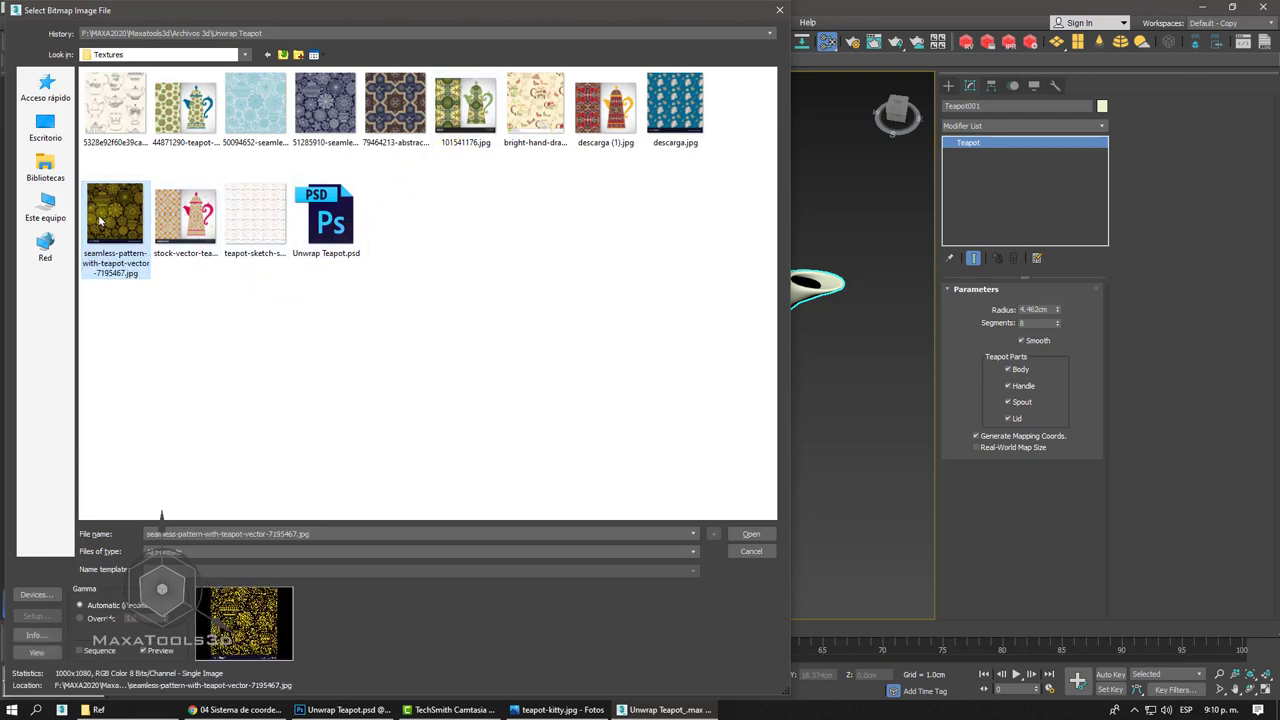
pyautogui.click(255, 107)
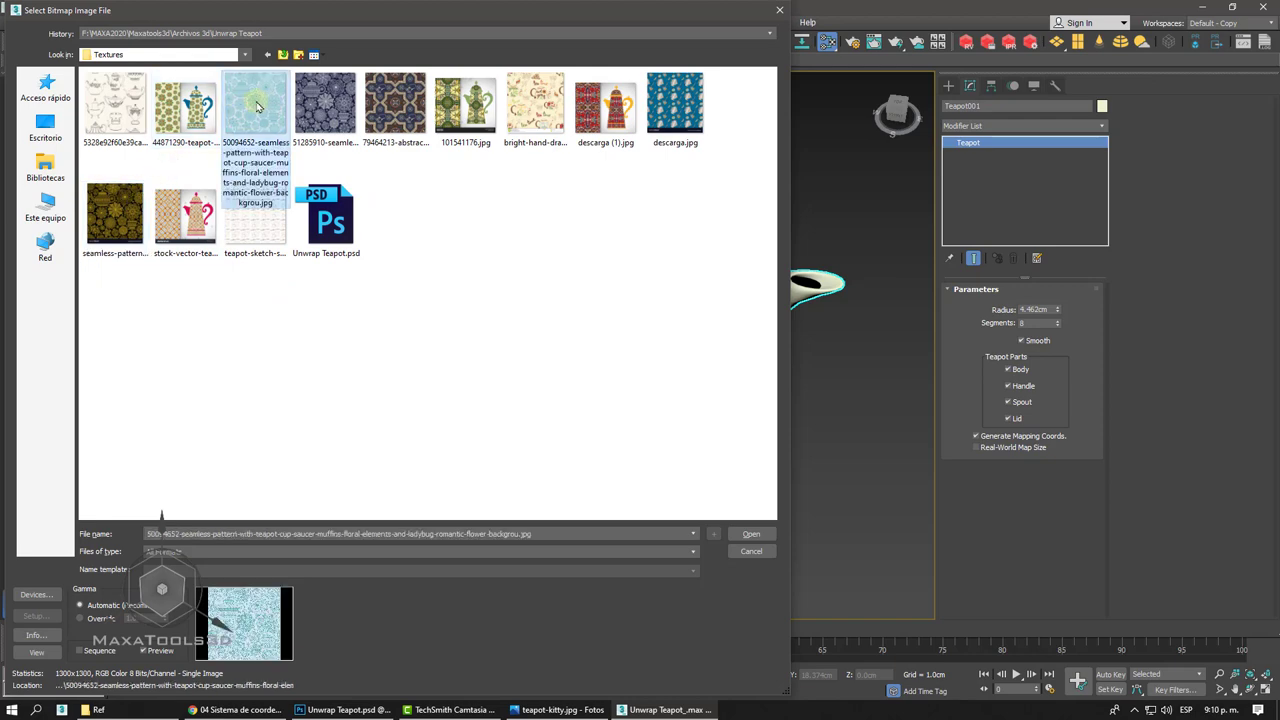
pyautogui.click(325, 105)
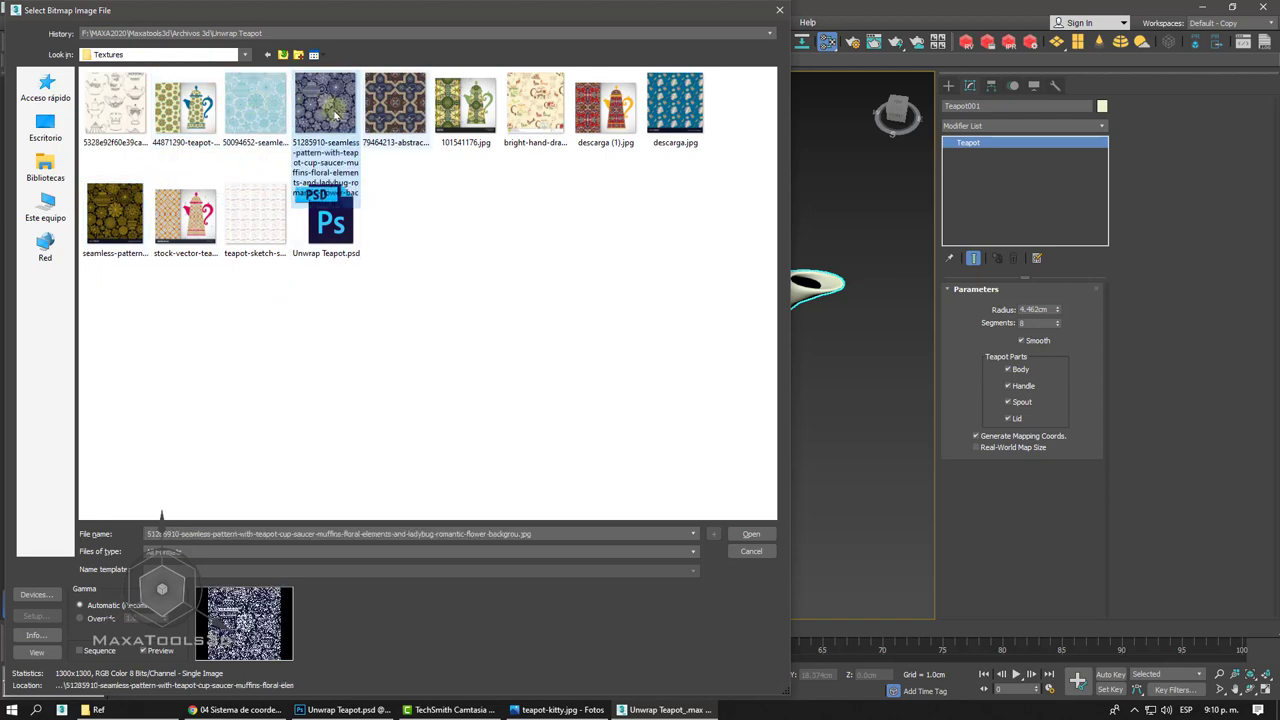
pyautogui.click(748, 536)
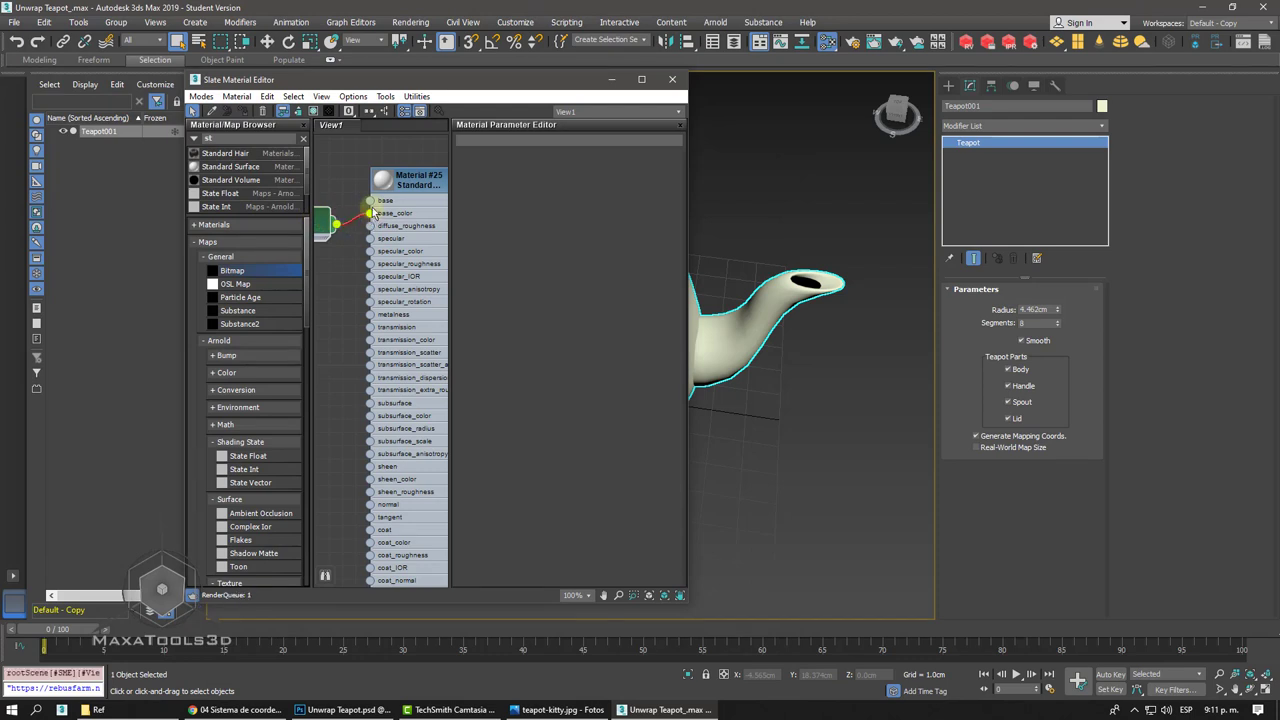
# - Wire the Bitmap into Material #25's base_color, assign it to Teapot001, and open the node's options
pyautogui.moveTo(370, 213); pyautogui.dragTo(370, 213)
pyautogui.scroll(1, 378, 181)
pyautogui.moveTo(434, 181)
pyautogui.mouseDown(button='middle')
pyautogui.moveTo(378, 181)
pyautogui.moveTo(384, 191)
pyautogui.mouseUp(button='middle')
pyautogui.moveTo(420, 525); pyautogui.dragTo(728, 350)
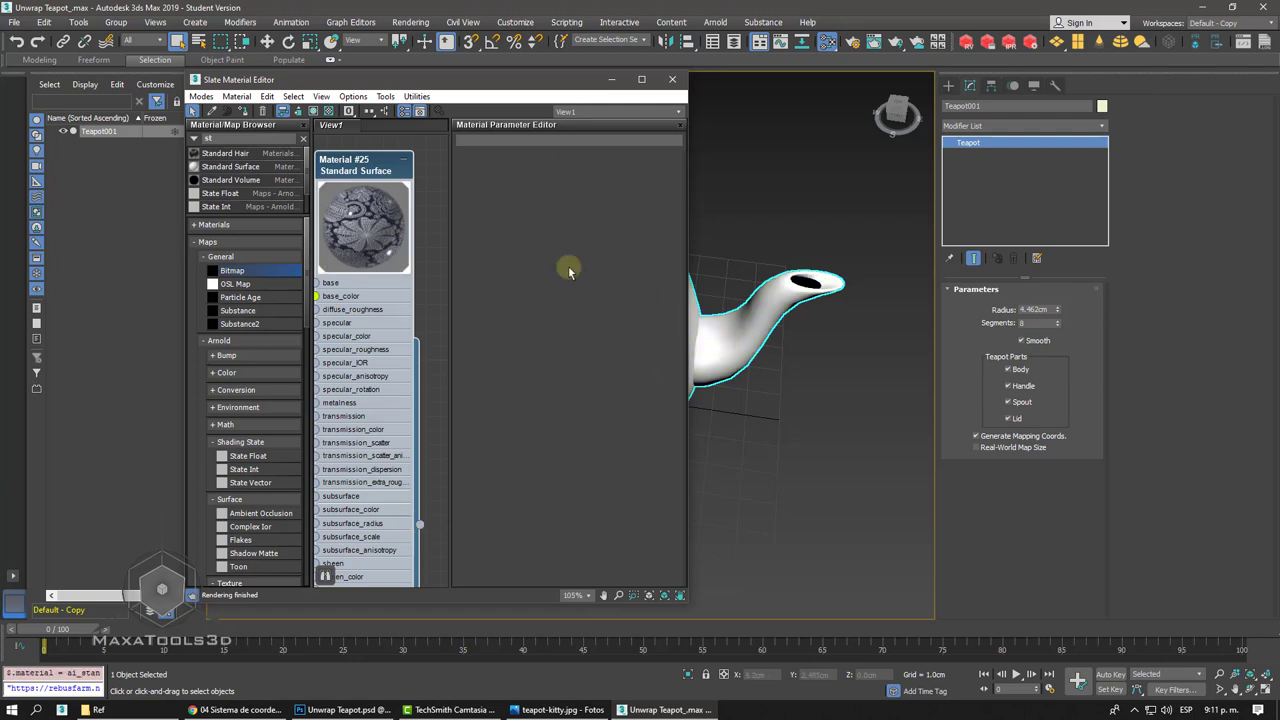
pyautogui.rightClick(370, 173)
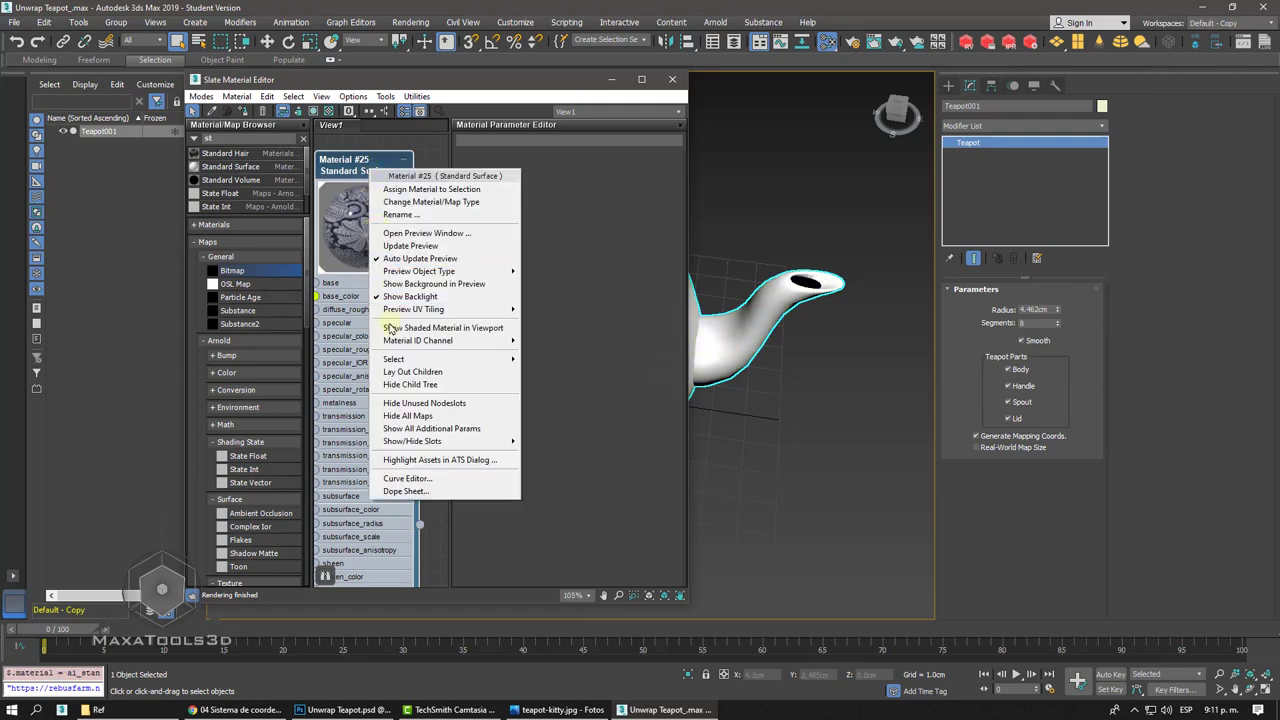
# - Turn on Show Shaded Material in Viewport, close the Slate editor, and orbit around the teapot
pyautogui.click(453, 328)
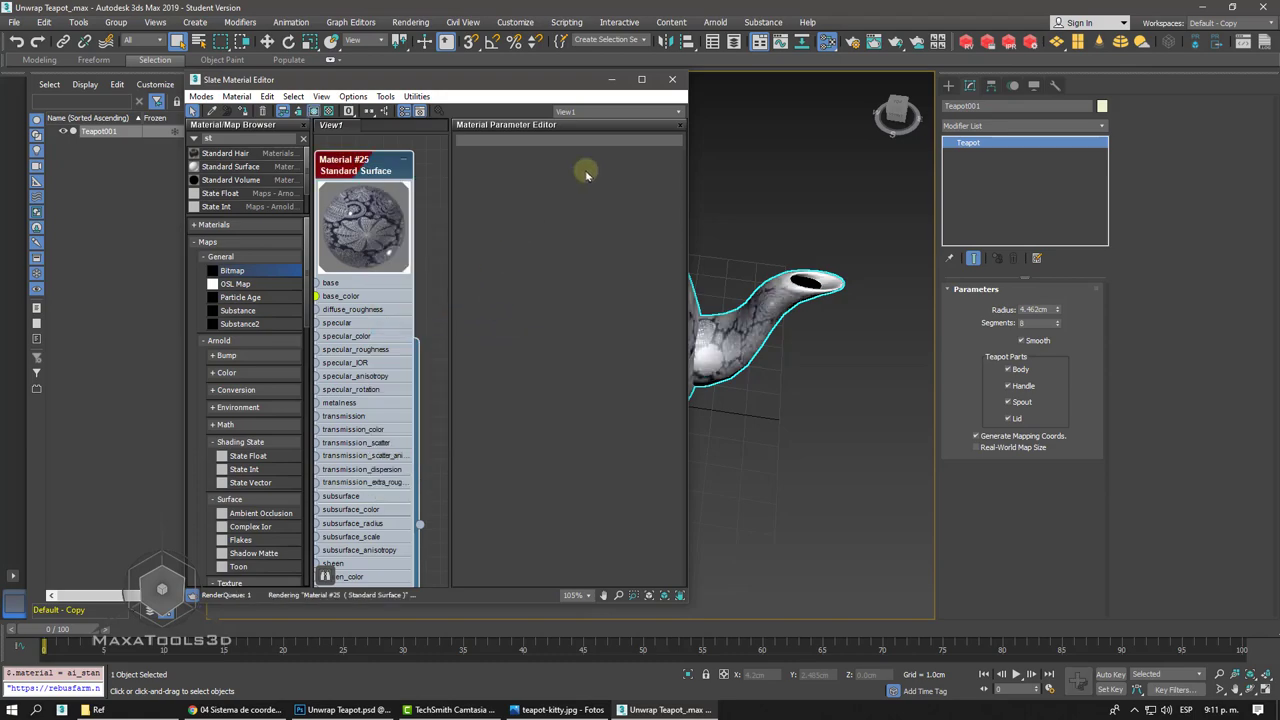
pyautogui.click(669, 78)
pyautogui.keyDown('alt'); pyautogui.moveTo(667, 77); pyautogui.dragTo(457, 398, button='middle'); pyautogui.keyUp('alt')
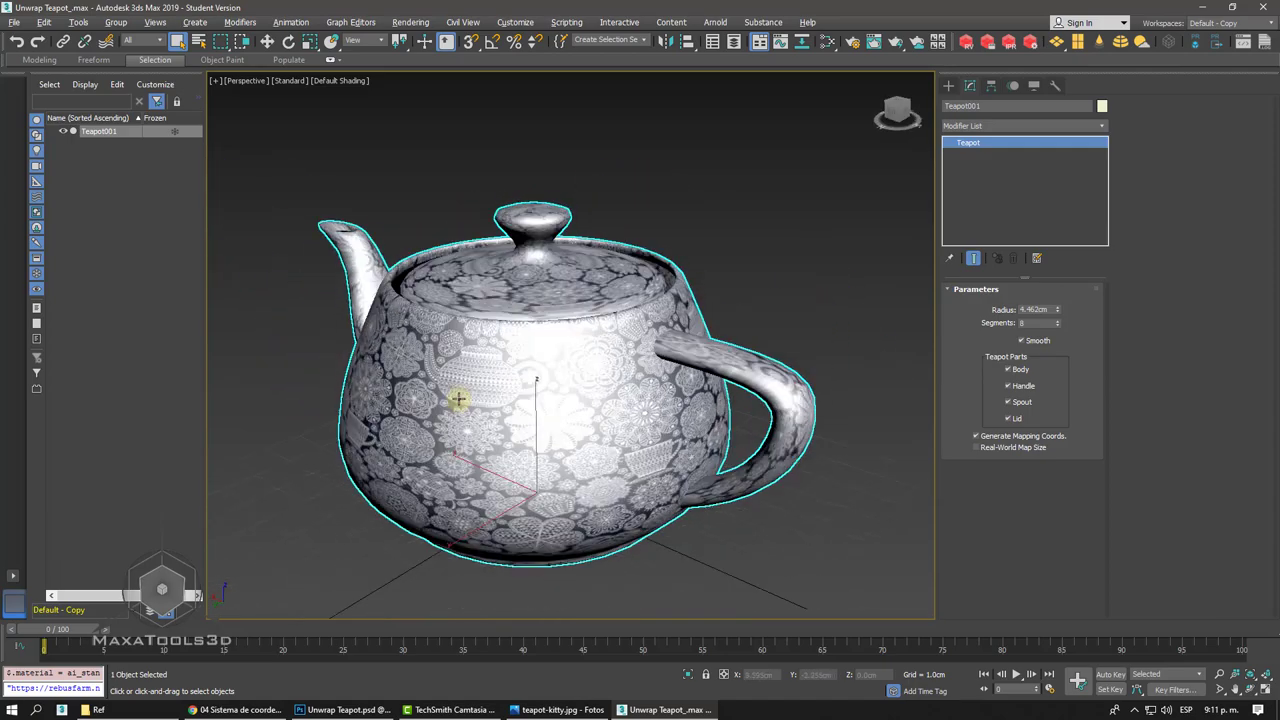
# - Zoom in and out to inspect the floral pattern on the teapot's body, lid, spout and handle
pyautogui.scroll(3, 457, 398)
pyautogui.scroll(3, 457, 398)
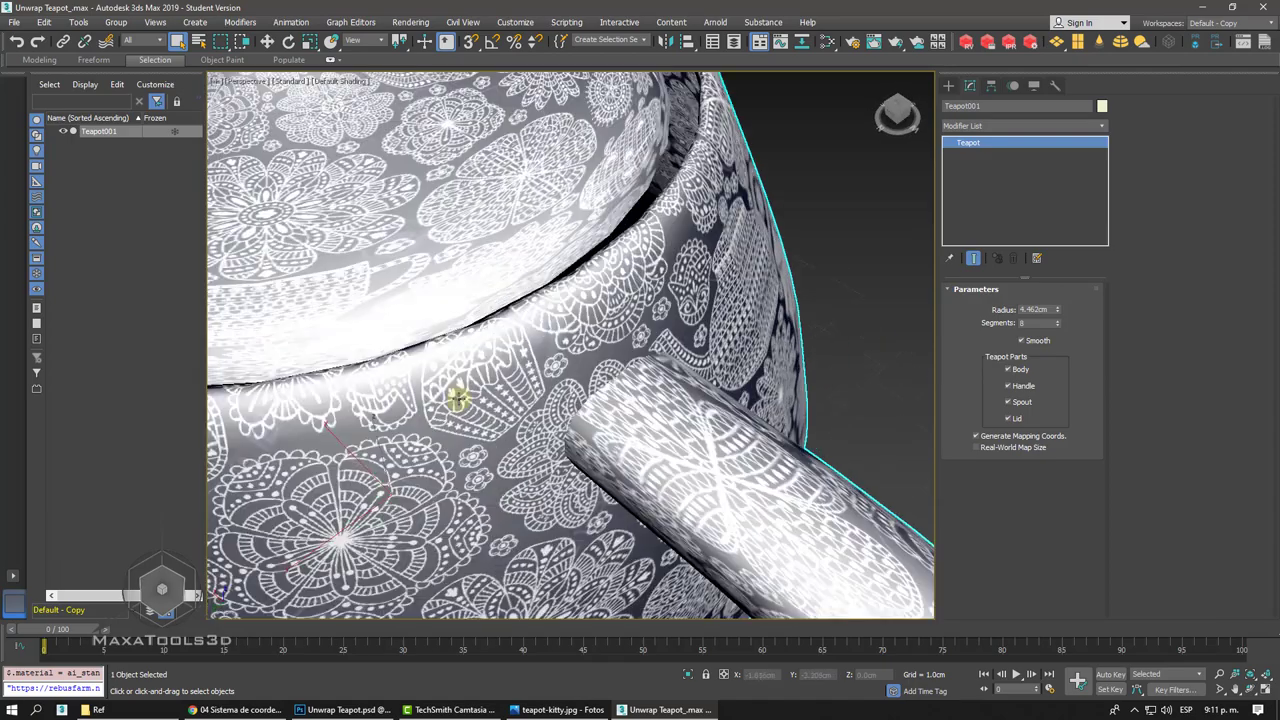
pyautogui.scroll(3, 457, 398)
pyautogui.scroll(-2, 457, 398)
pyautogui.scroll(-2, 457, 398)
pyautogui.scroll(-2, 457, 398)
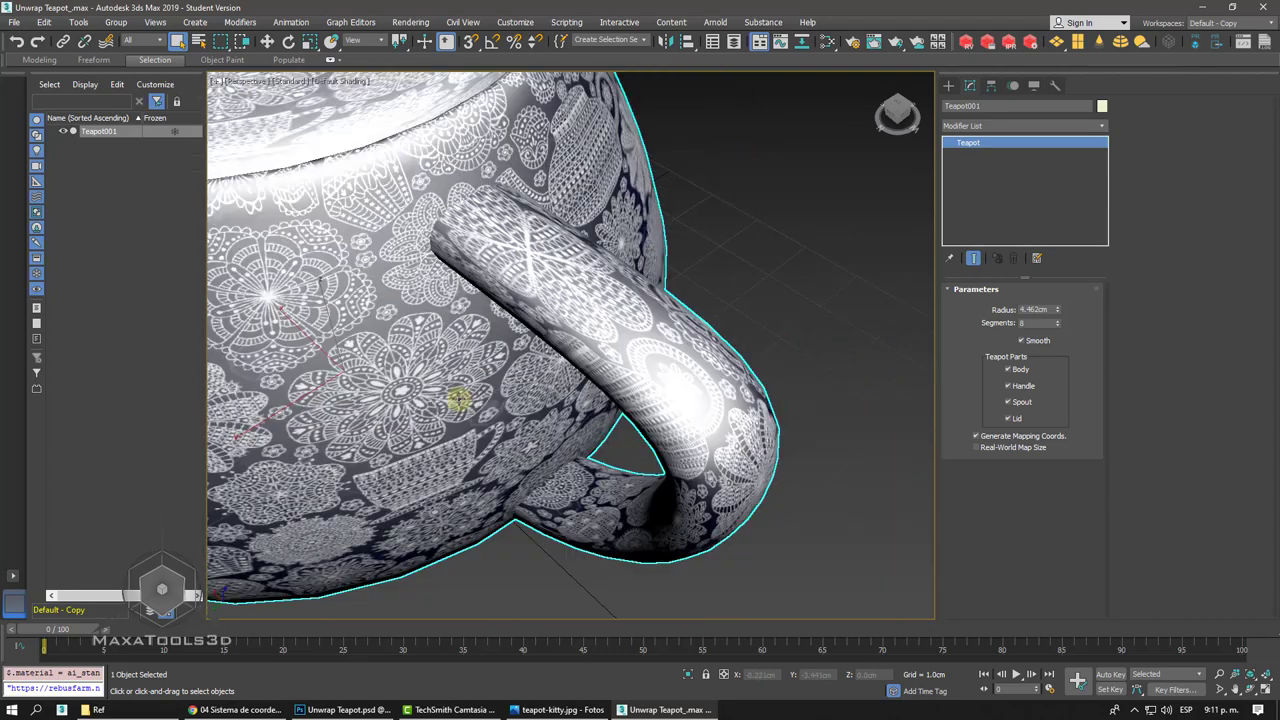
pyautogui.scroll(2, 457, 398)
pyautogui.scroll(1, 457, 398)
pyautogui.scroll(-3, 457, 398)
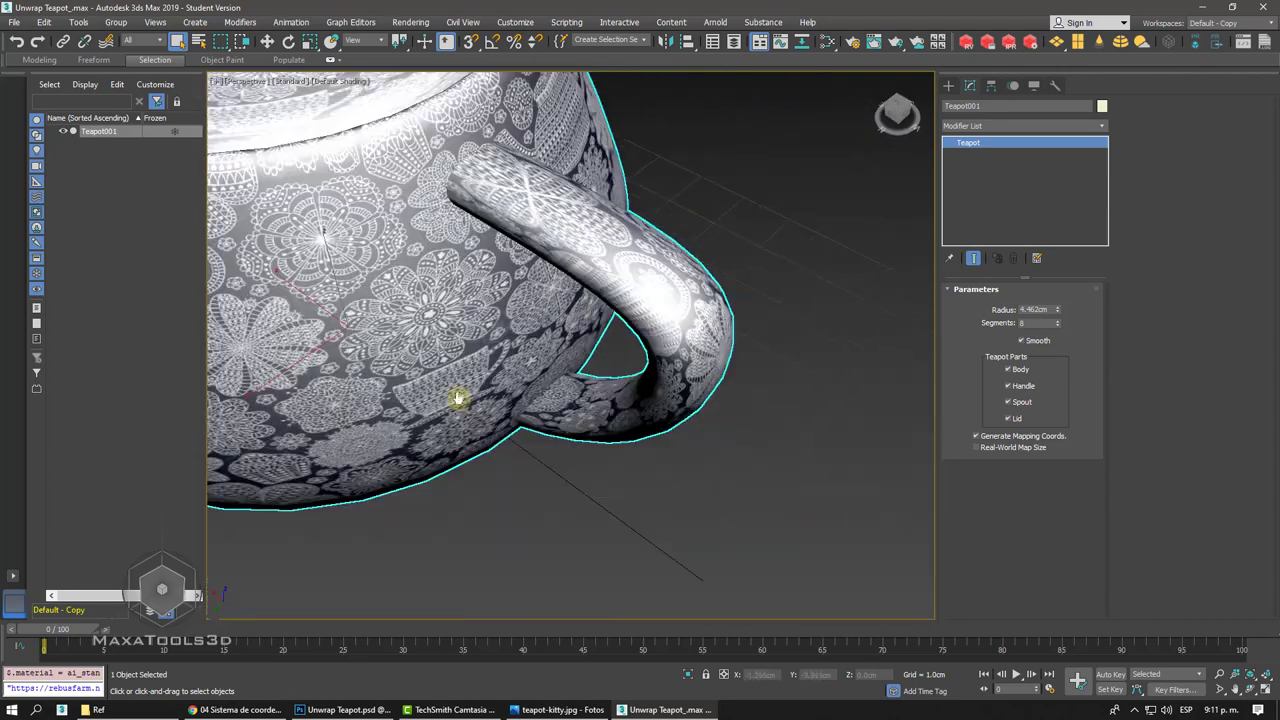
pyautogui.scroll(-2, 457, 398)
pyautogui.scroll(-2, 457, 398)
pyautogui.scroll(-3, 457, 398)
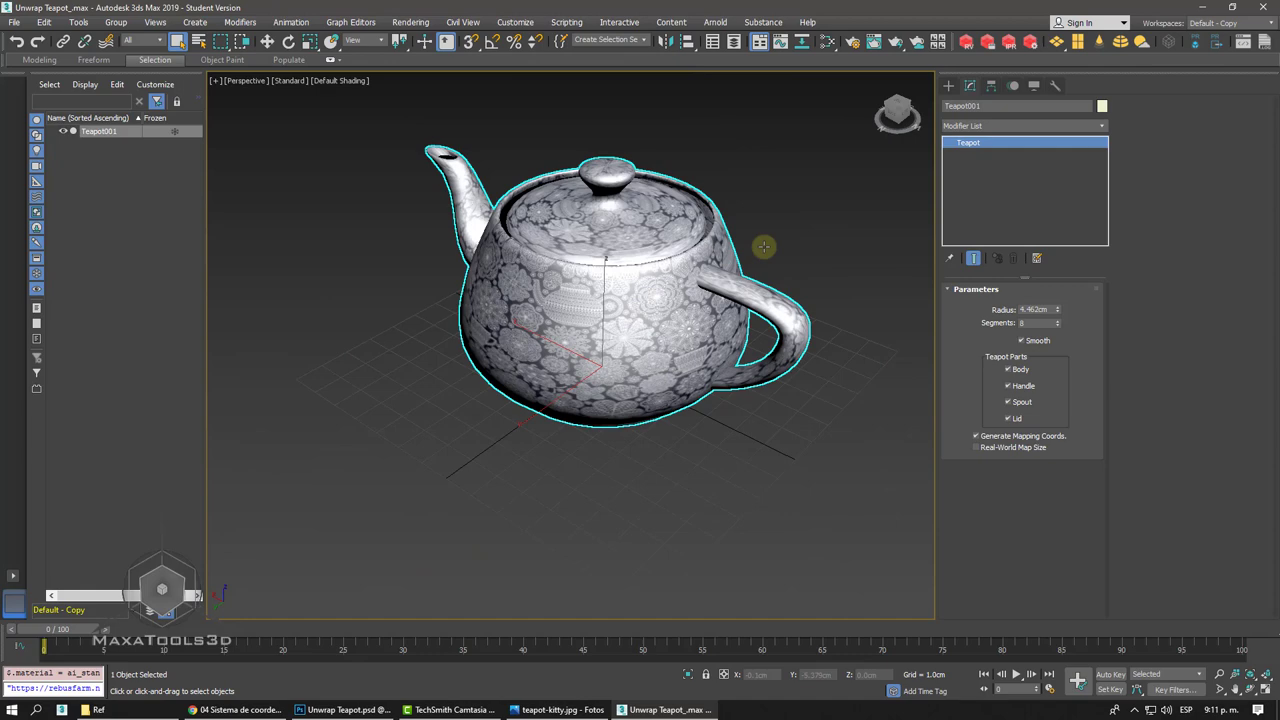
# - Add a UVW Map modifier and try Cylindrical, Spherical and Shrink Wrap before settling on Box mapping
pyautogui.click(1001, 130)
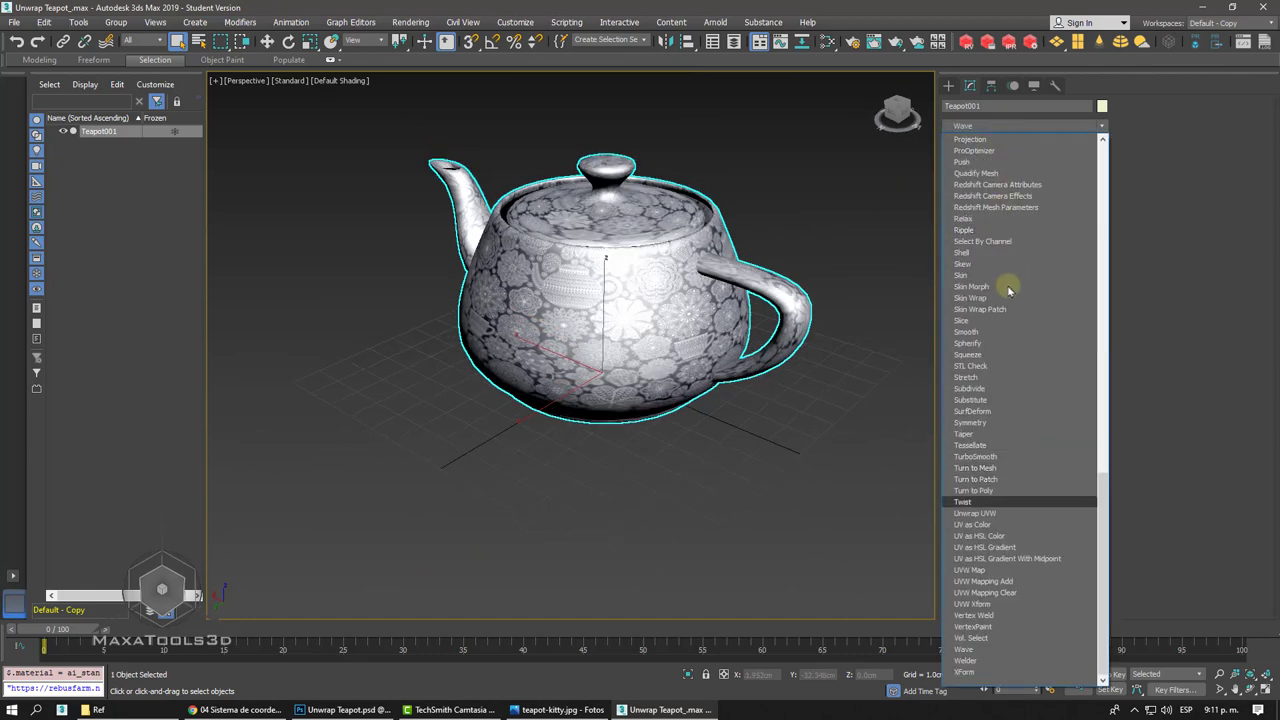
pyautogui.click(990, 569)
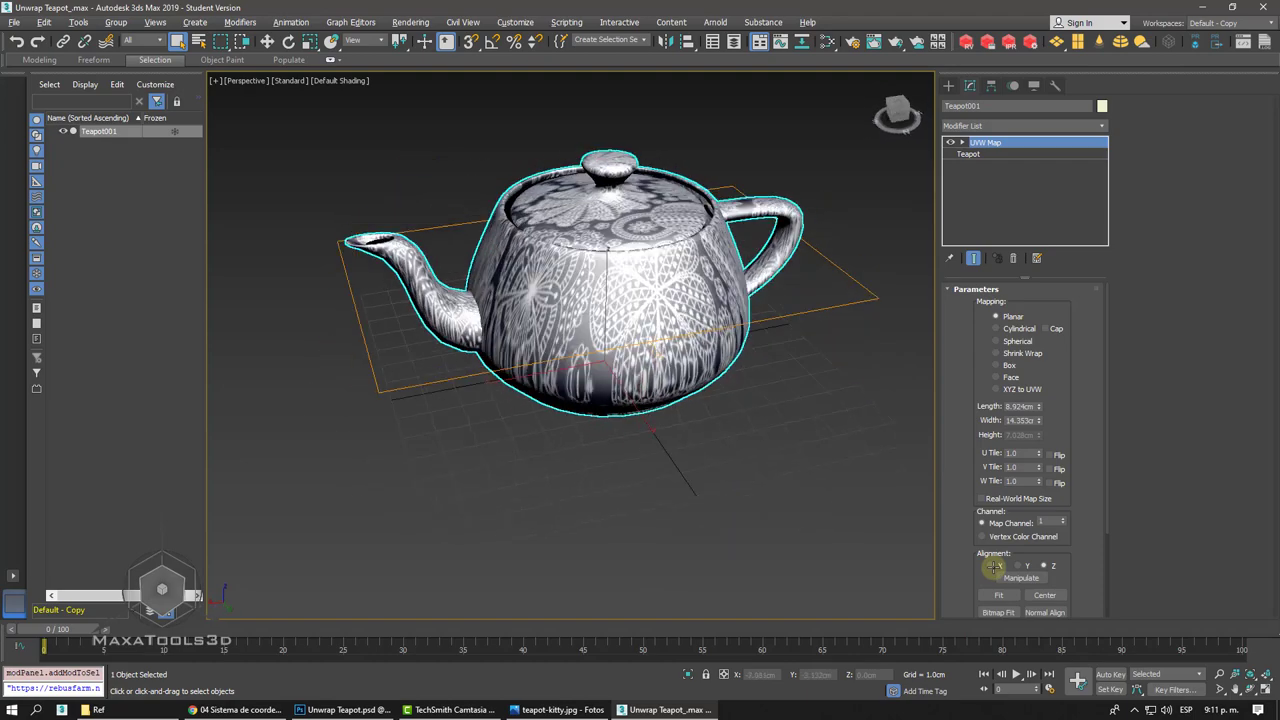
pyautogui.click(1017, 328)
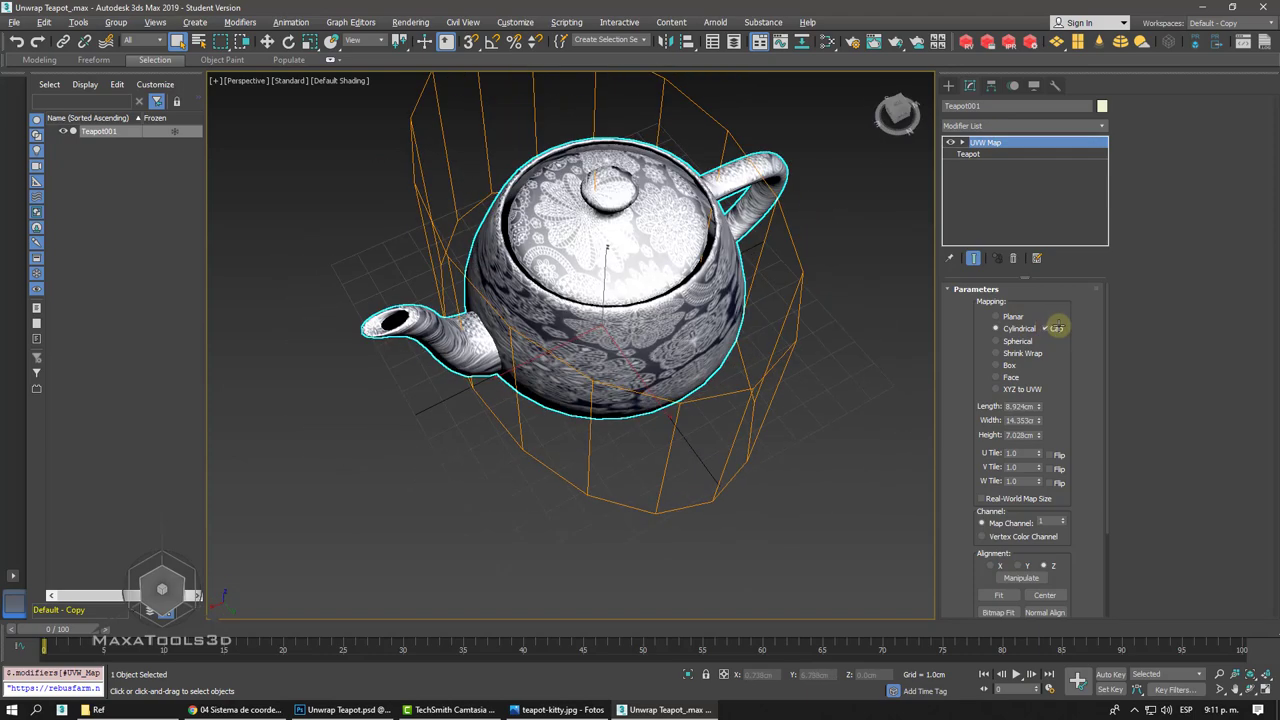
pyautogui.click(1018, 342)
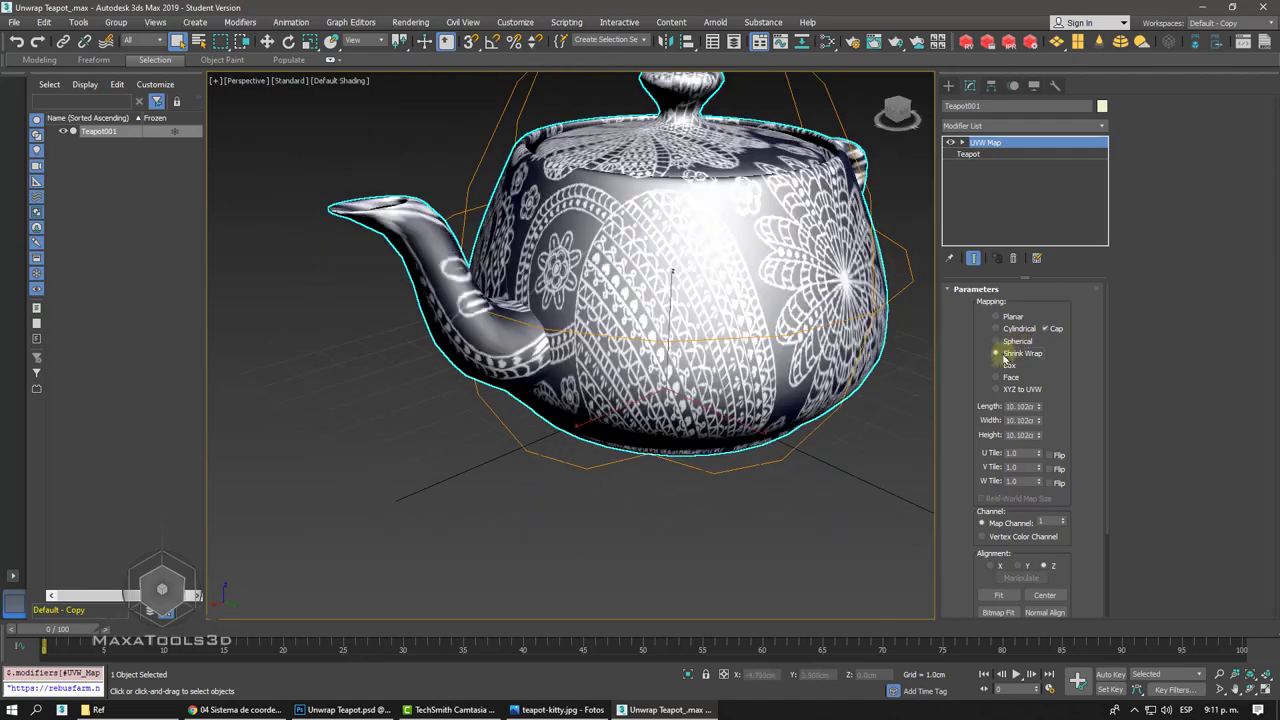
pyautogui.click(996, 354)
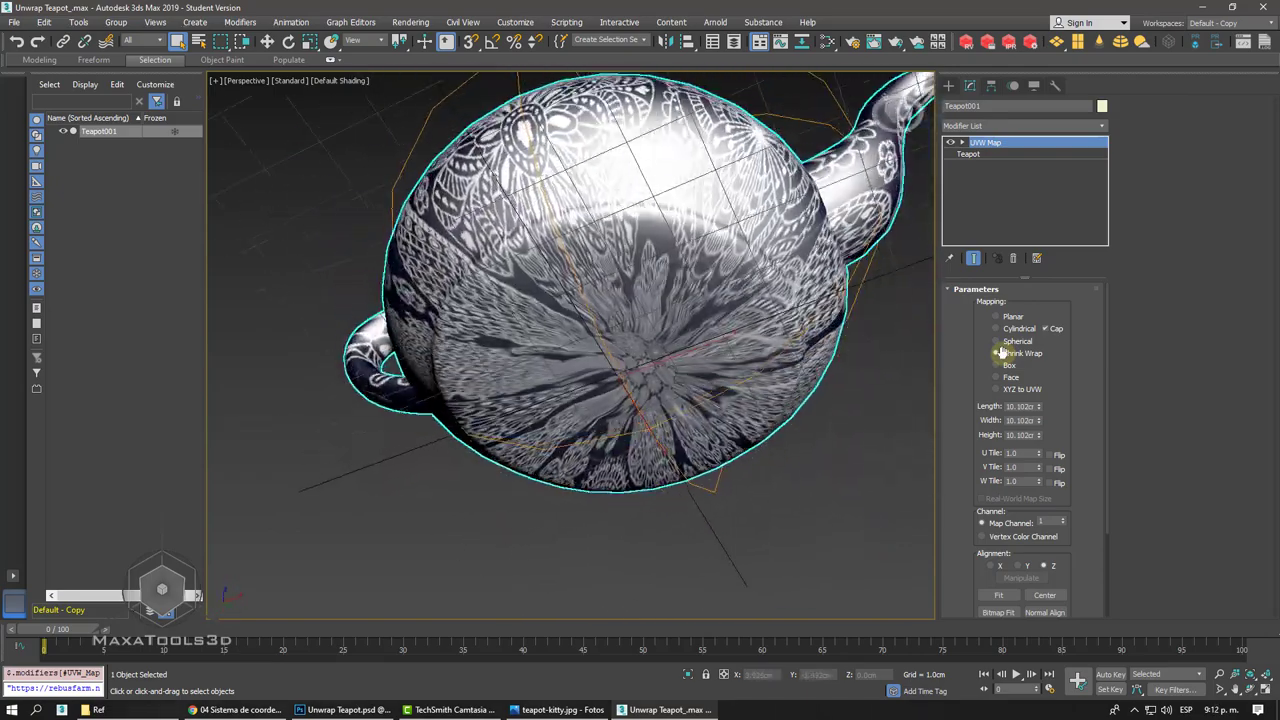
pyautogui.click(1008, 365)
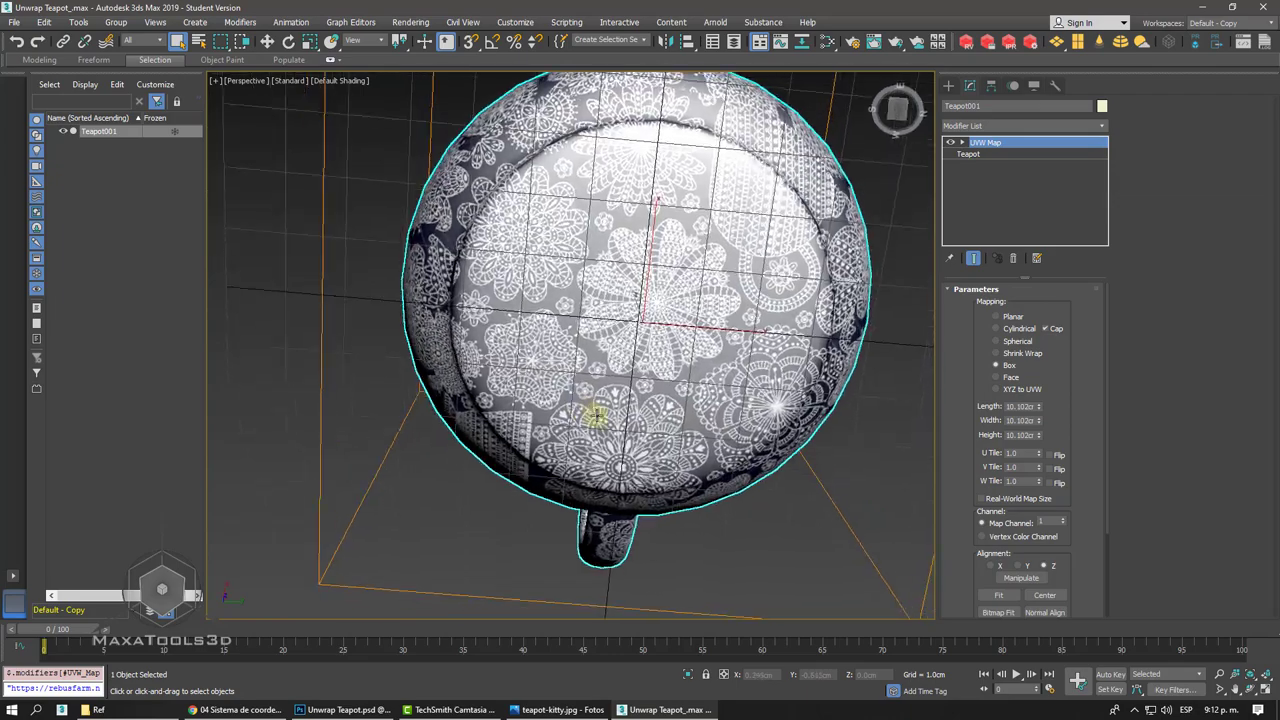
# - Orbit and zoom to check the box-mapped texture, then bring the Slate Material Editor back
pyautogui.keyDown('alt'); pyautogui.moveTo(596, 414); pyautogui.dragTo(597, 414, button='middle'); pyautogui.keyUp('alt')
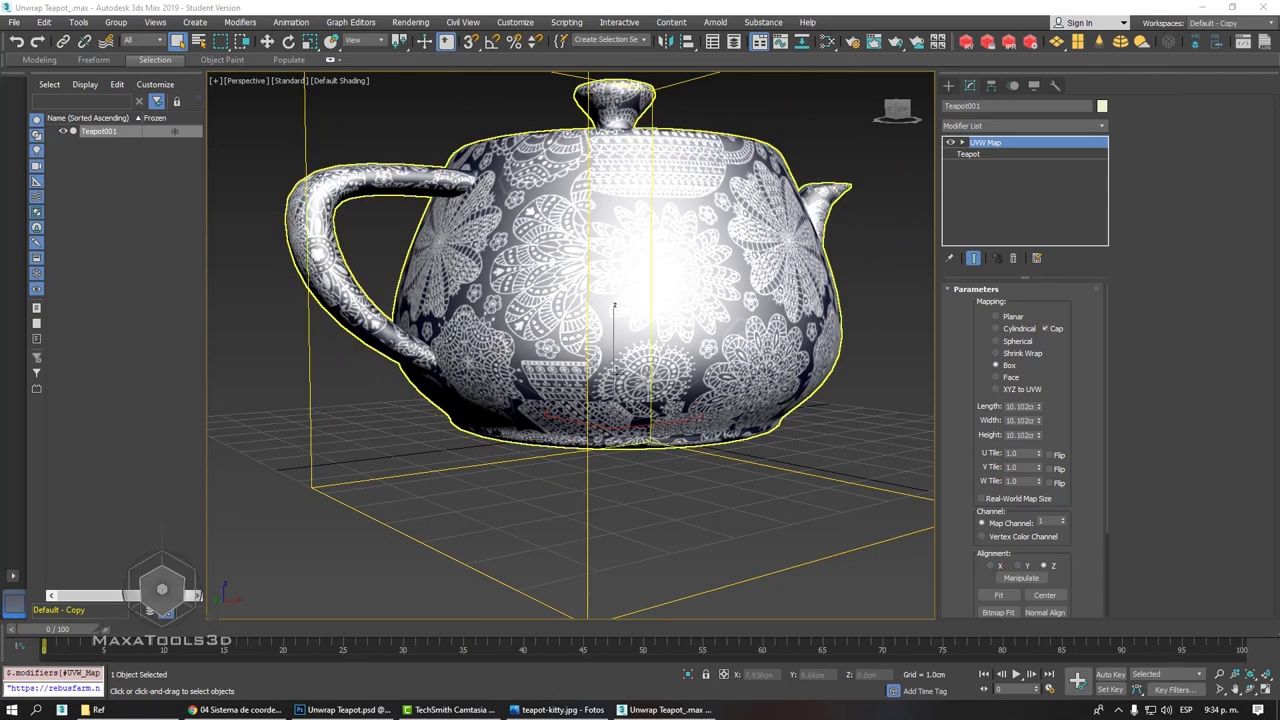
pyautogui.keyDown('alt'); pyautogui.moveTo(600, 320); pyautogui.dragTo(561, 228, button='middle'); pyautogui.keyUp('alt')
pyautogui.scroll(3, 602, 312)
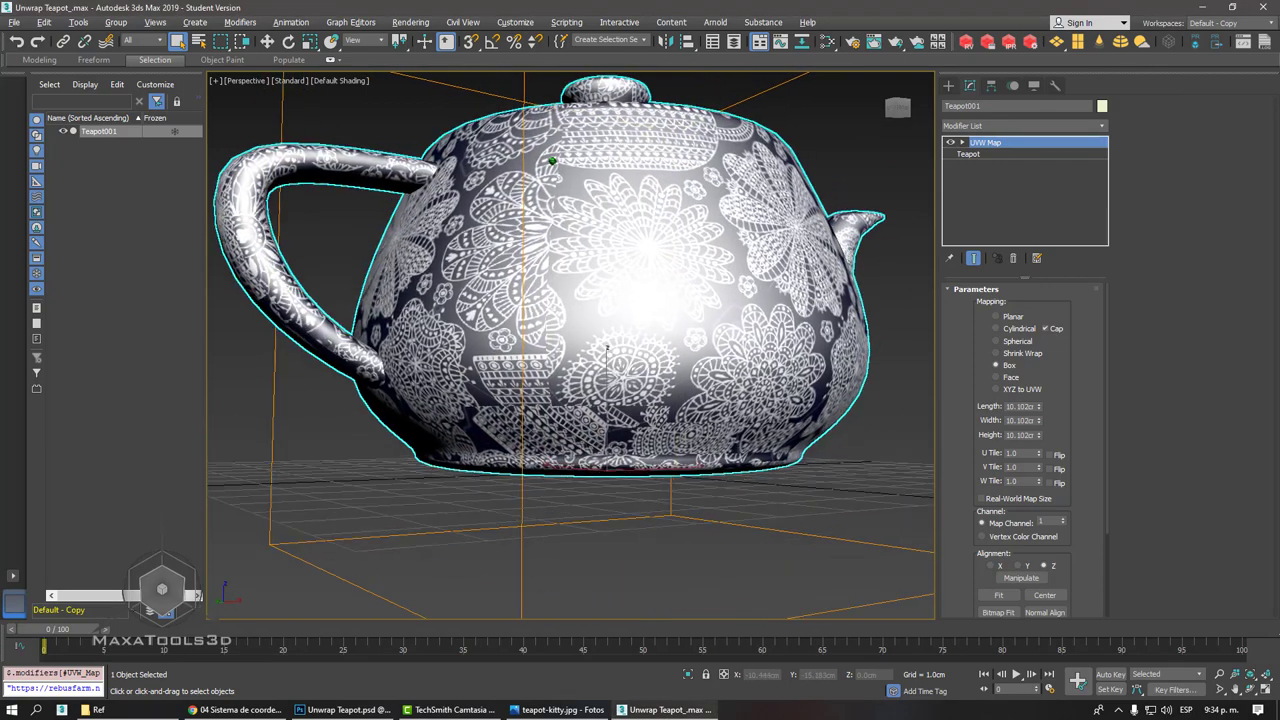
pyautogui.scroll(3, 615, 400)
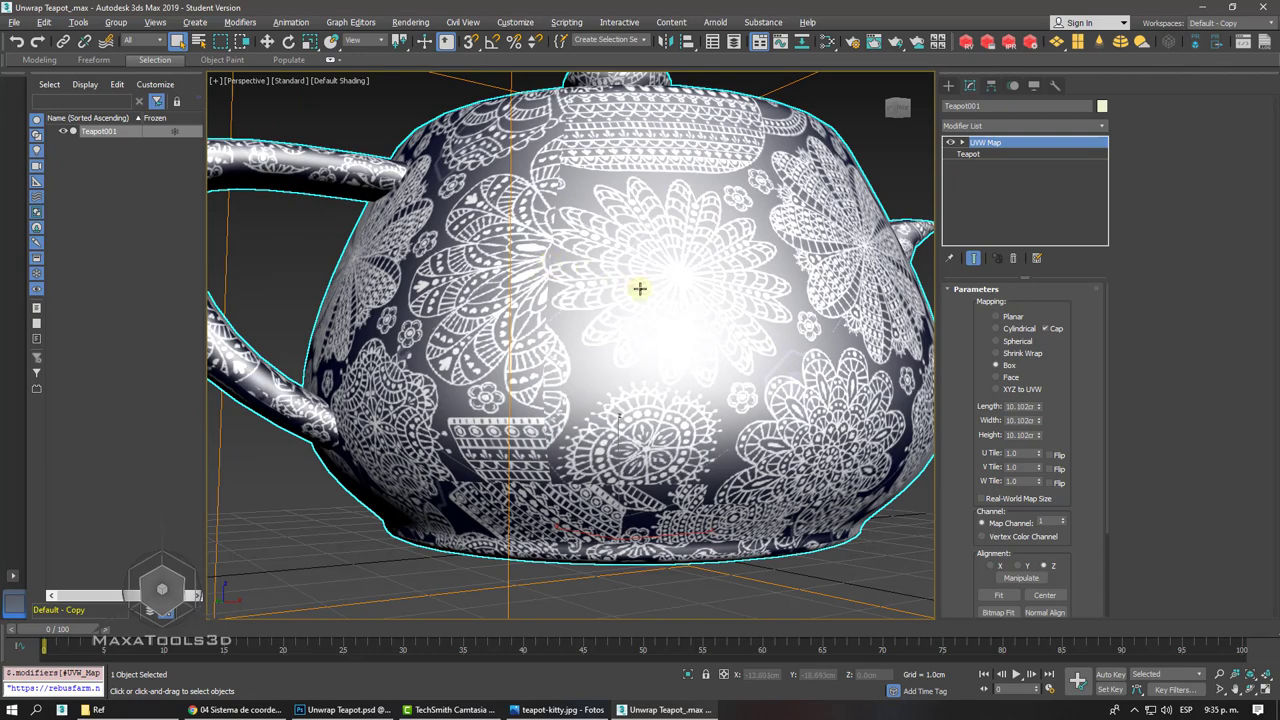
pyautogui.scroll(-3, 640, 289)
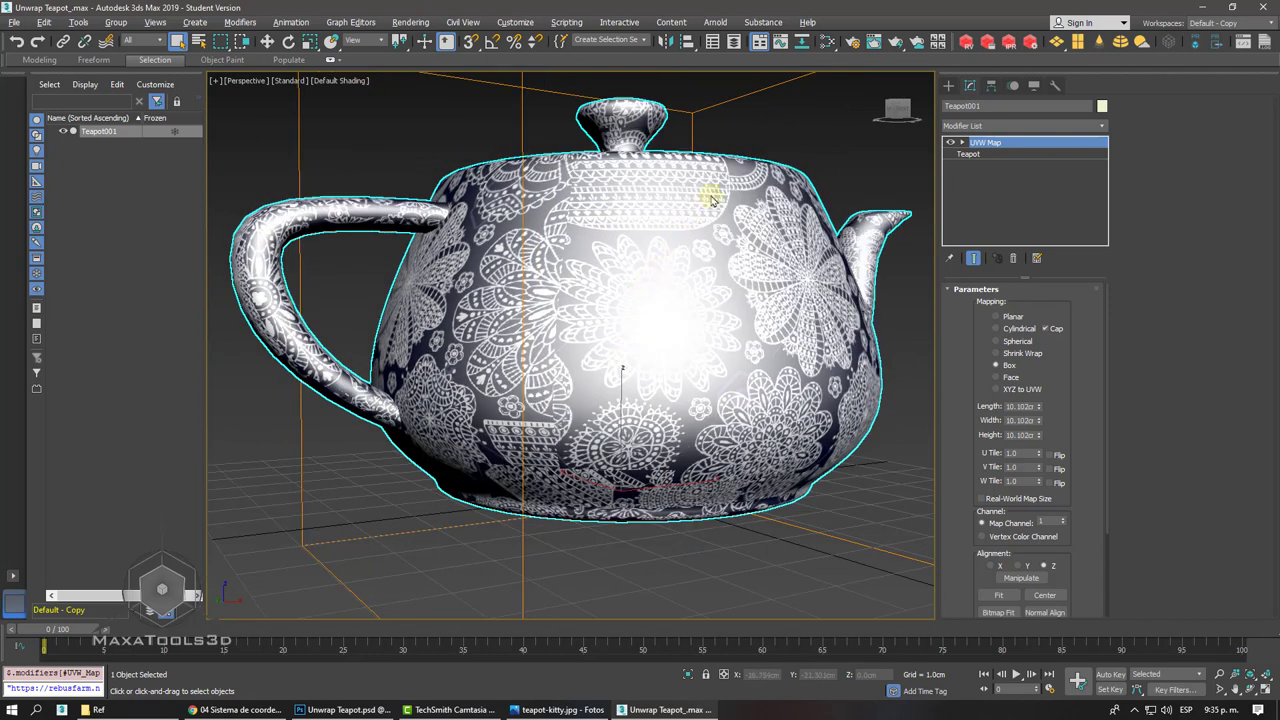
pyautogui.click(828, 42)
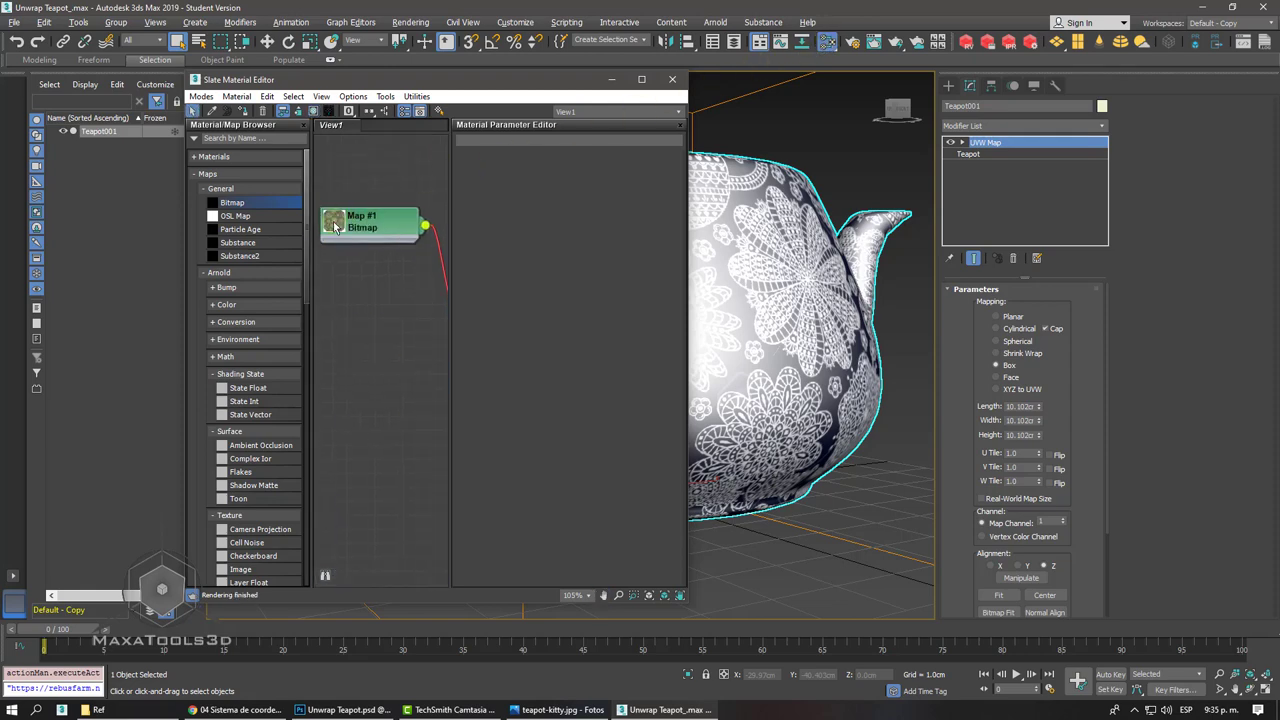
# - Preview the lace bitmap image, then close it and the Slate Material Editor
pyautogui.doubleClick(335, 226)
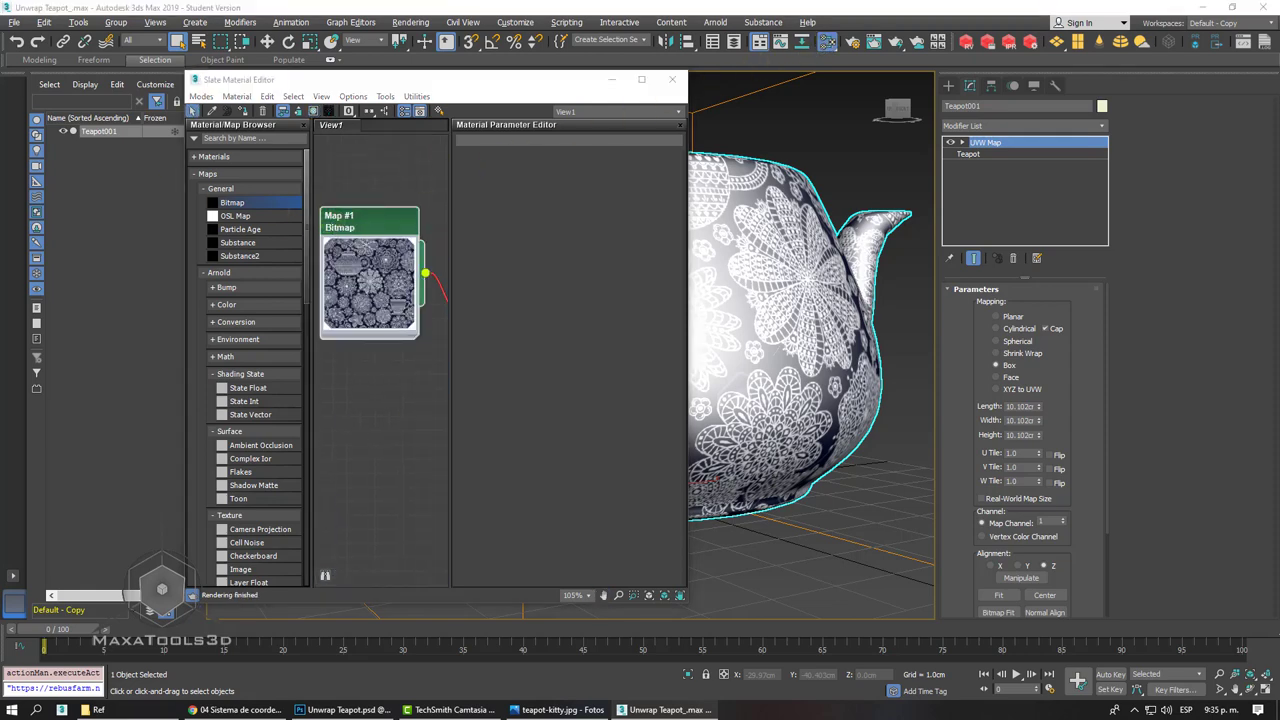
pyautogui.doubleClick(322, 216)
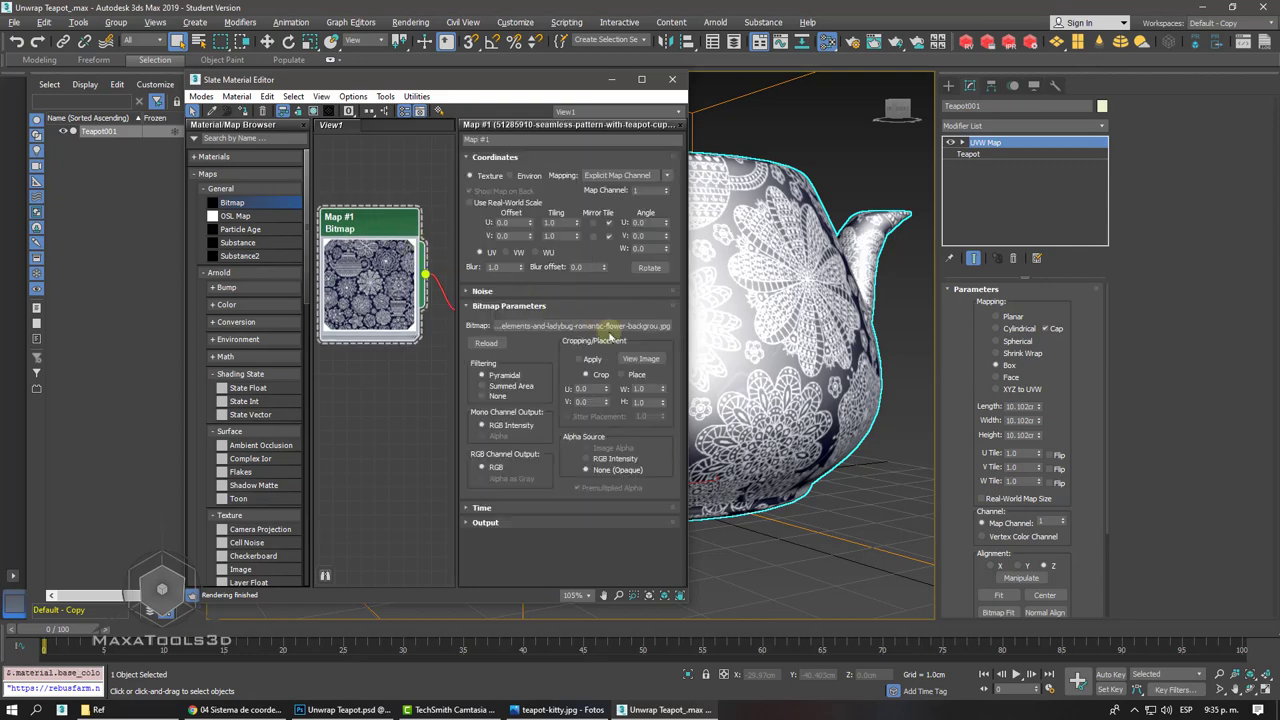
pyautogui.click(658, 359)
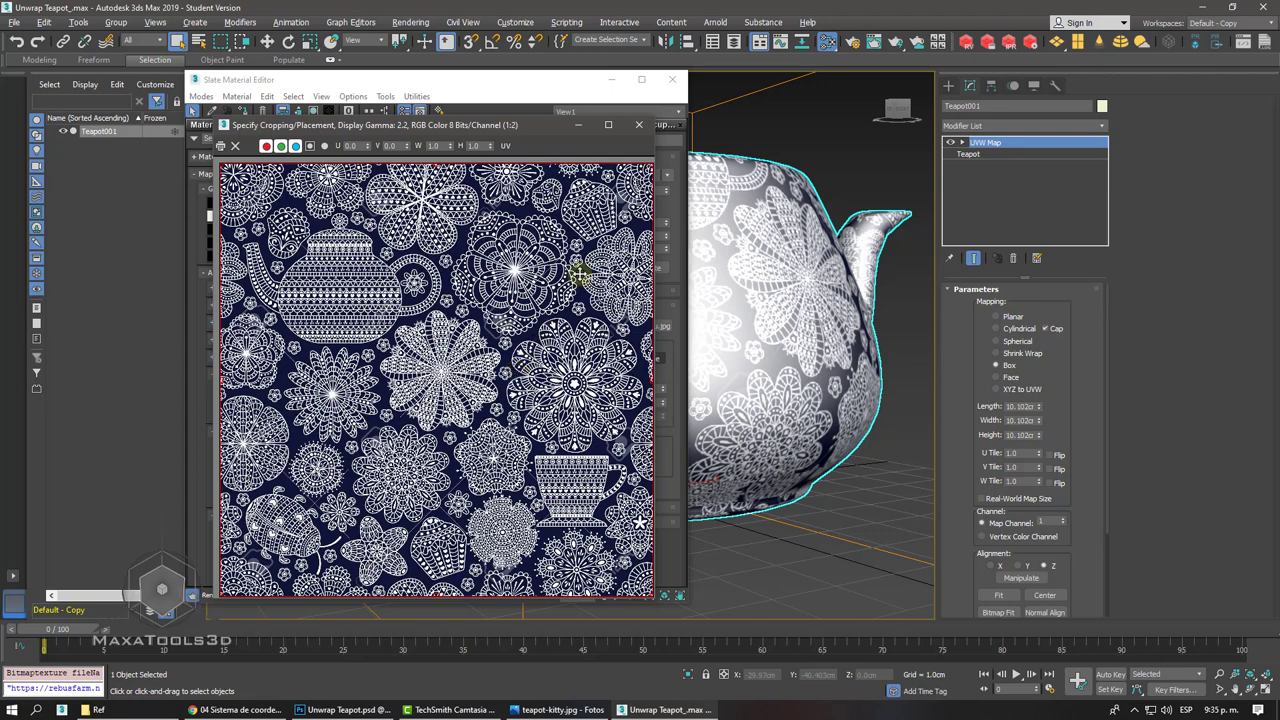
pyautogui.click(639, 124)
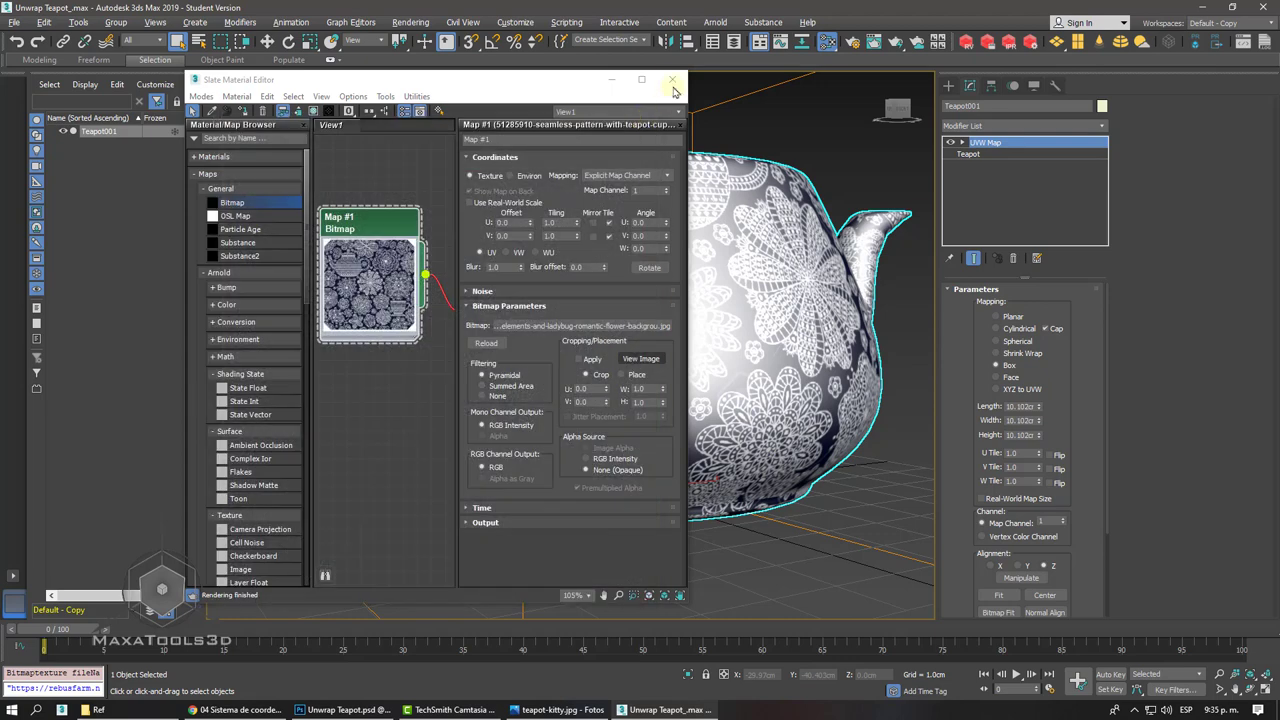
pyautogui.click(672, 79)
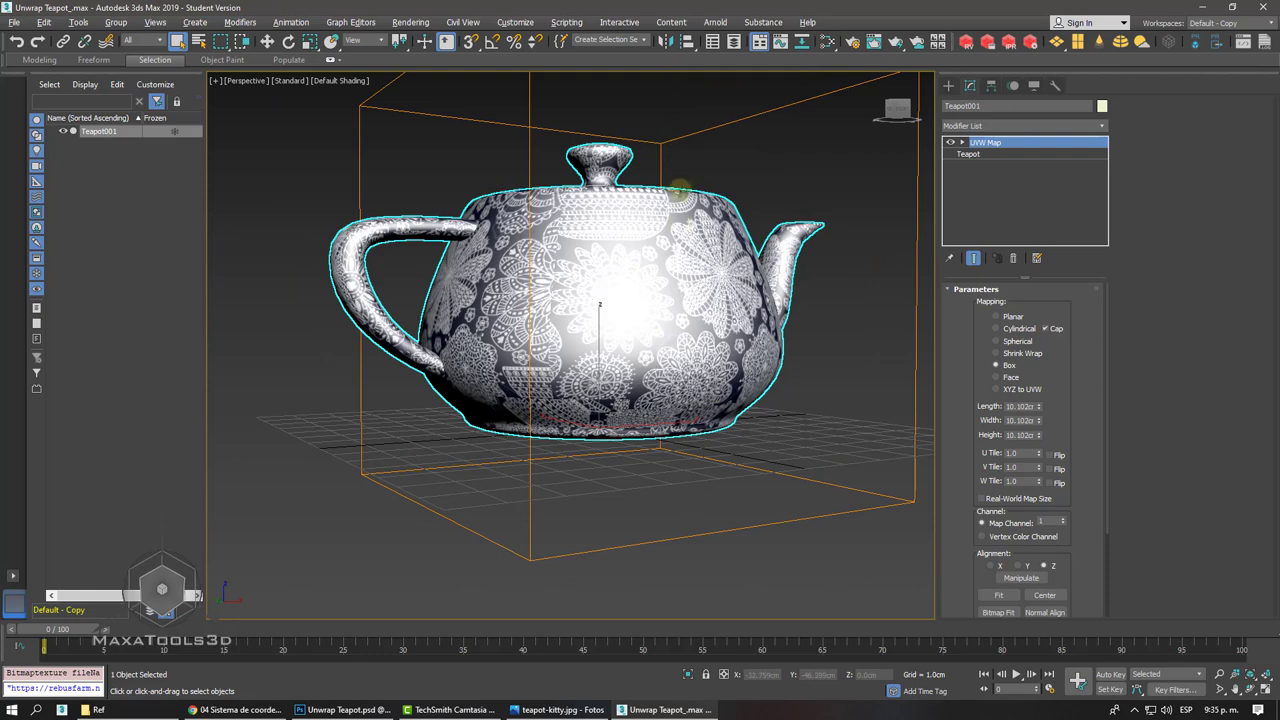
# - Orbit until the handle faces left, zoom in, and delete Teapot001's UVW Map modifier
pyautogui.moveTo(679, 277)
pyautogui.keyDown('alt'); pyautogui.mouseDown(button='middle')
pyautogui.moveTo(580, 277)
pyautogui.moveTo(594, 274)
pyautogui.moveTo(513, 238)
pyautogui.mouseUp(button='middle'); pyautogui.keyUp('alt')
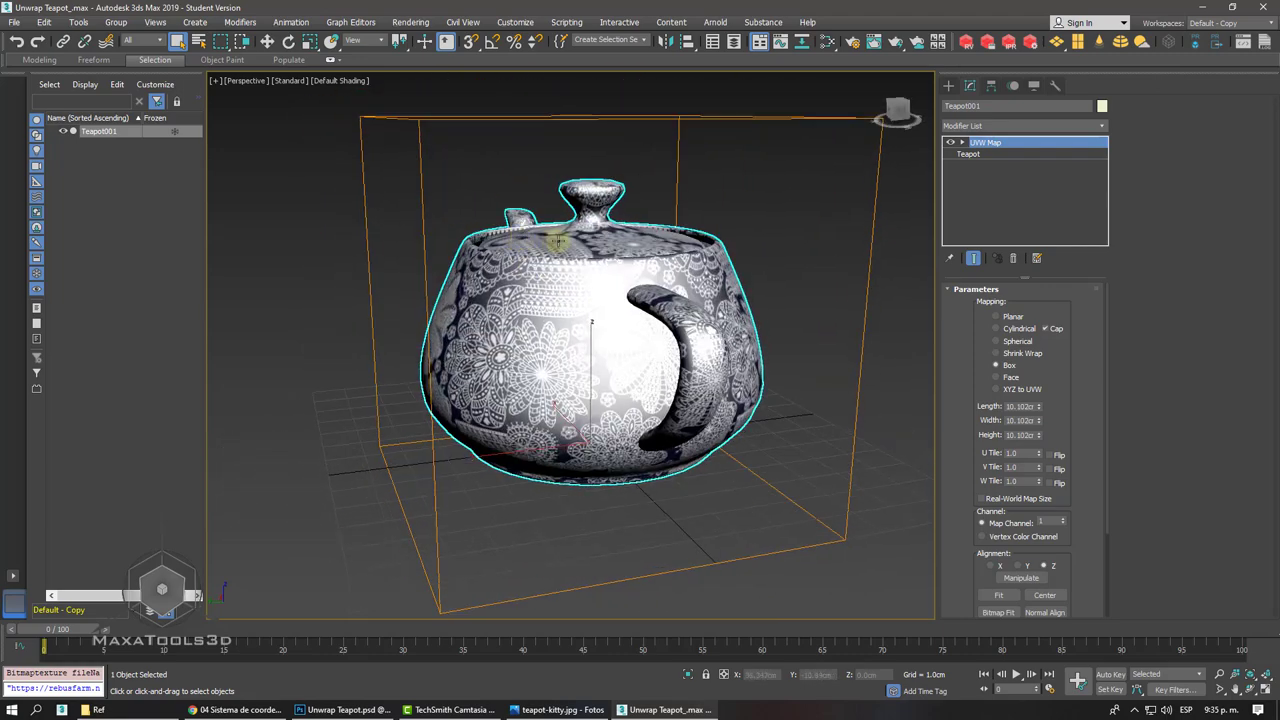
pyautogui.keyDown('alt'); pyautogui.moveTo(560, 240); pyautogui.dragTo(566, 240, button='middle'); pyautogui.keyUp('alt')
pyautogui.scroll(1, 568, 242)
pyautogui.scroll(1, 568, 242)
pyautogui.scroll(1, 568, 242)
pyautogui.scroll(1, 568, 242)
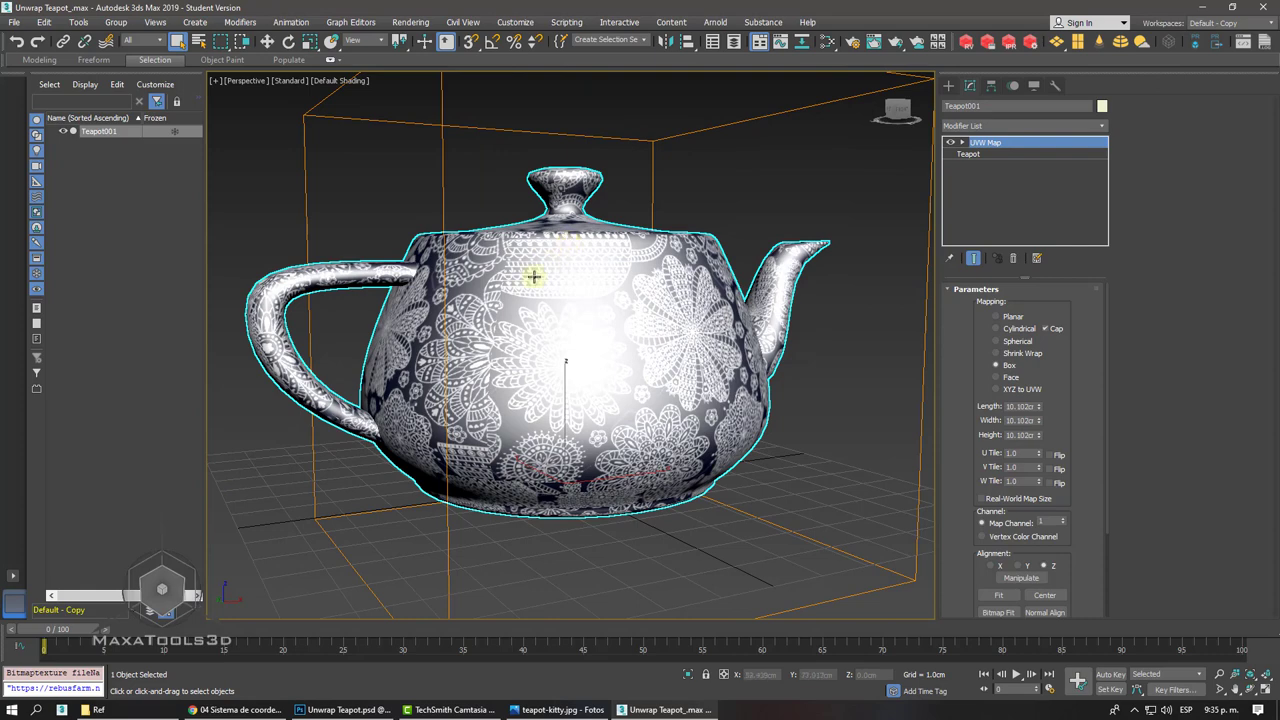
pyautogui.scroll(1, 493, 308)
pyautogui.scroll(2, 495, 310)
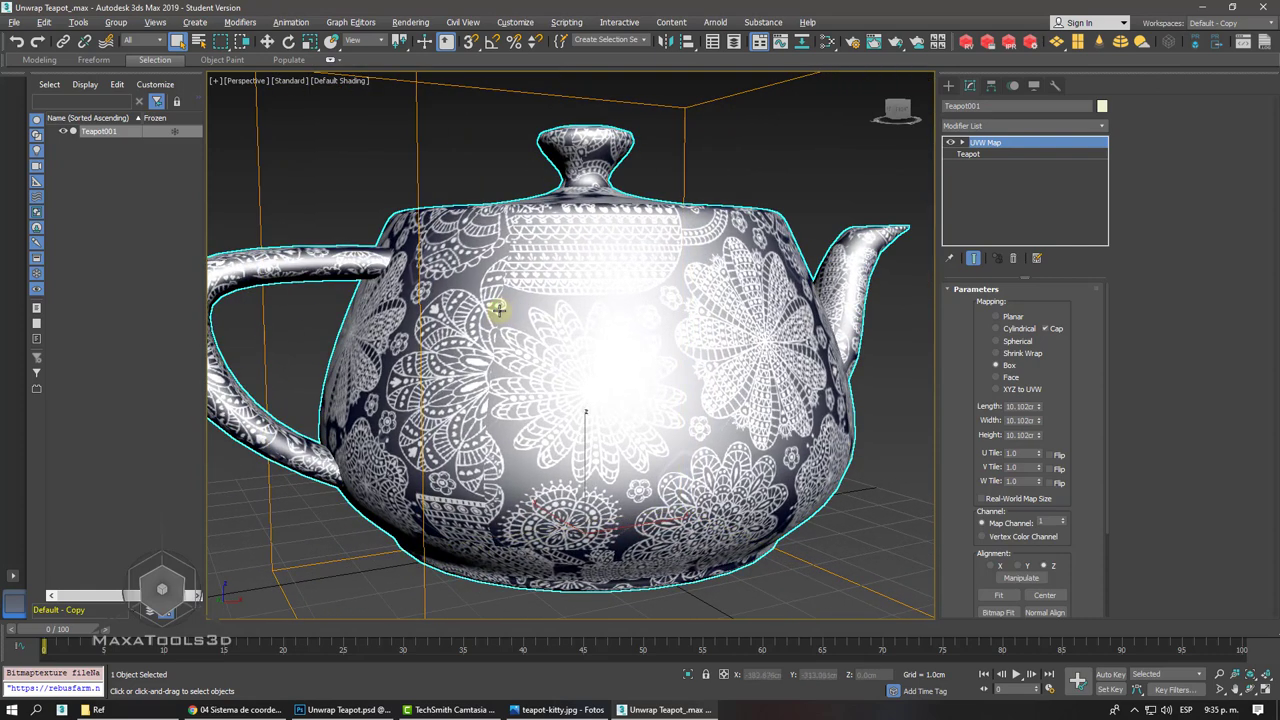
pyautogui.click(1012, 259)
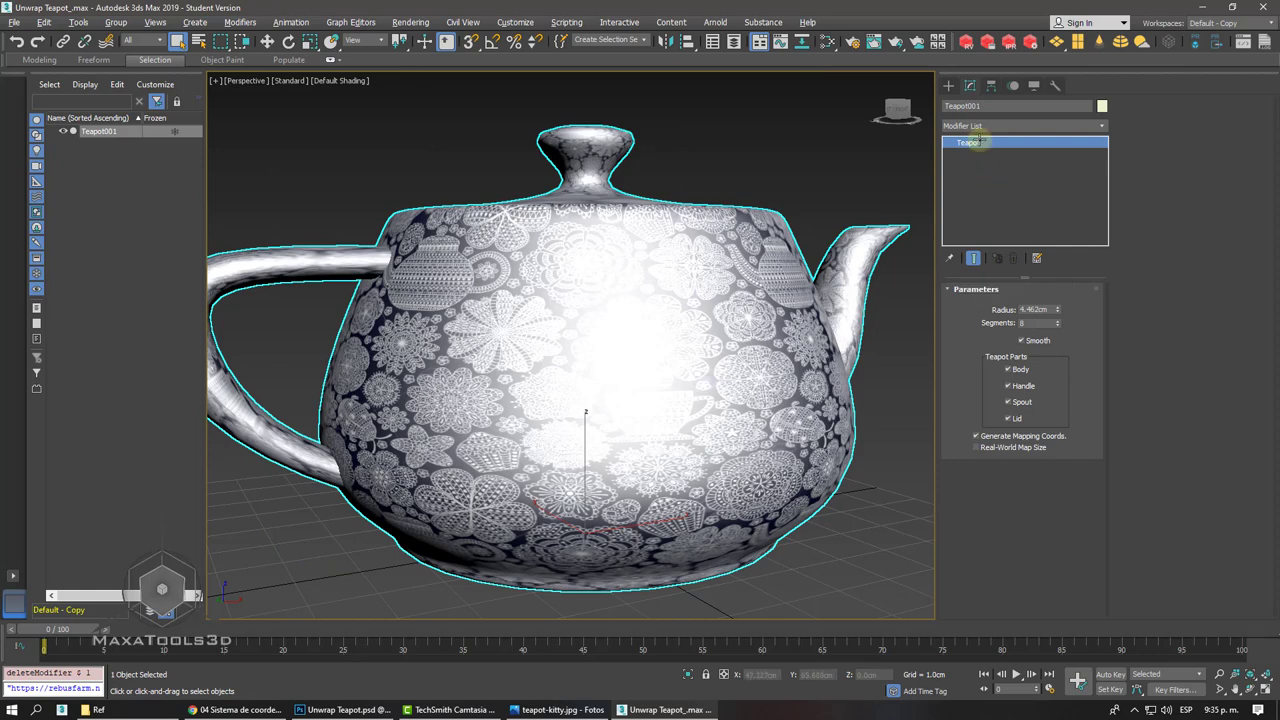
# - Run the UVW Remove utility with Materials to strip the lace material from Teapot001
pyautogui.scroll(-1, 686, 286)
pyautogui.scroll(-1, 686, 286)
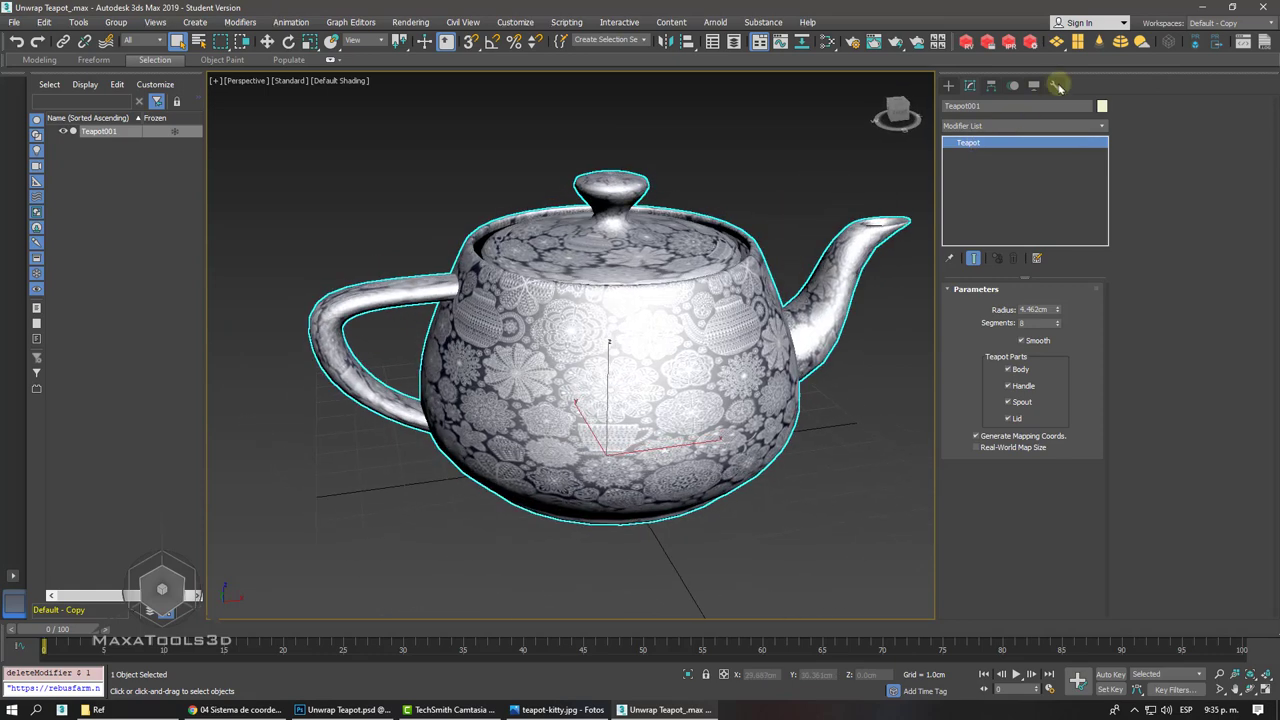
pyautogui.click(1058, 86)
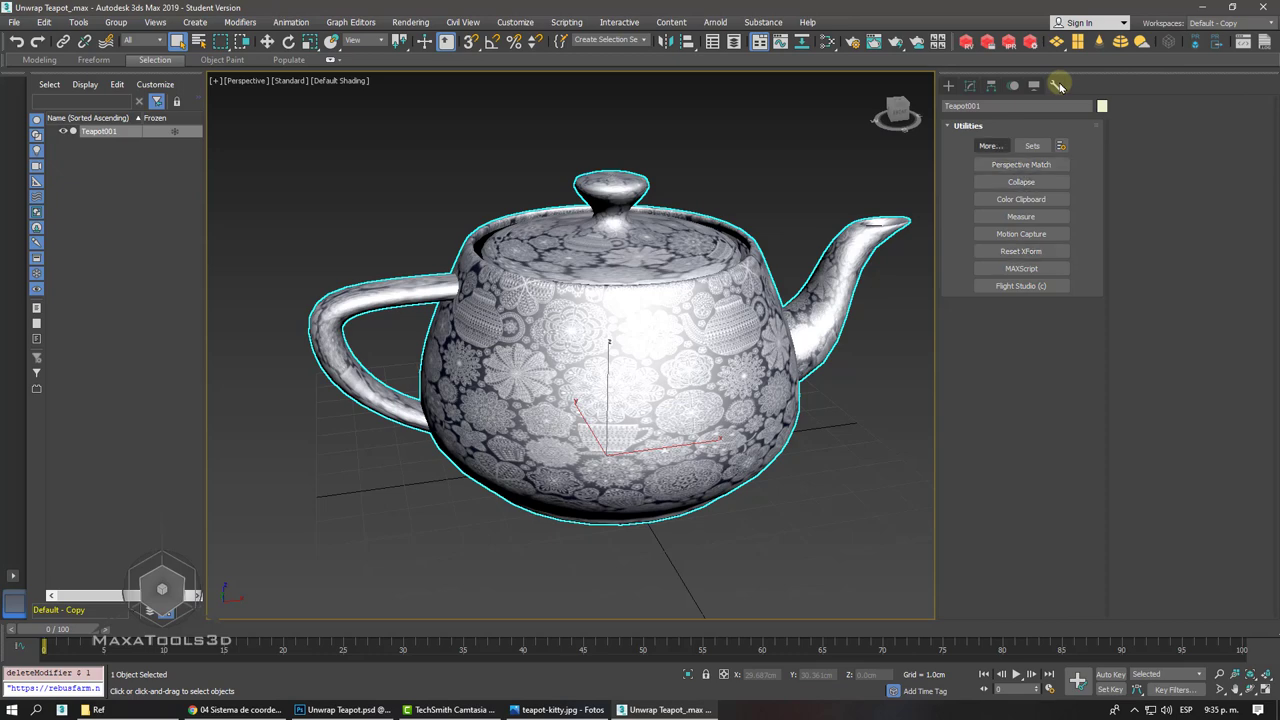
pyautogui.click(990, 148)
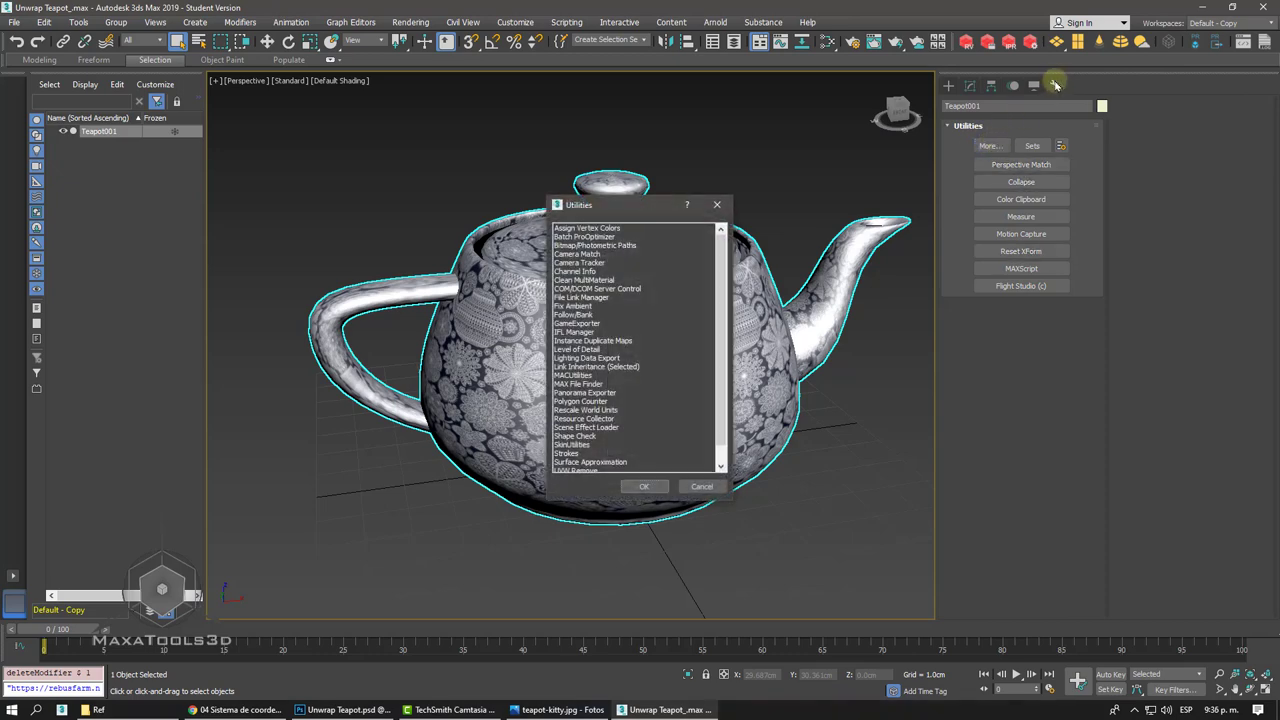
pyautogui.scroll(-1, 574, 457)
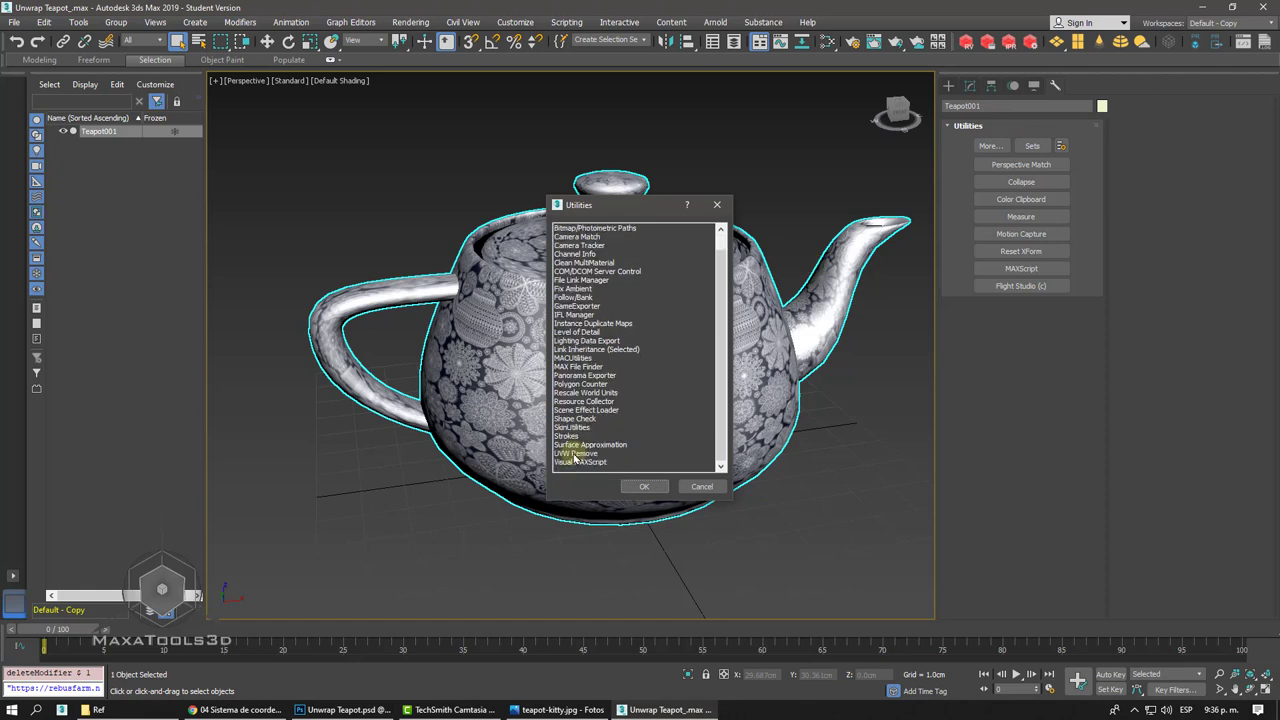
pyautogui.click(575, 454)
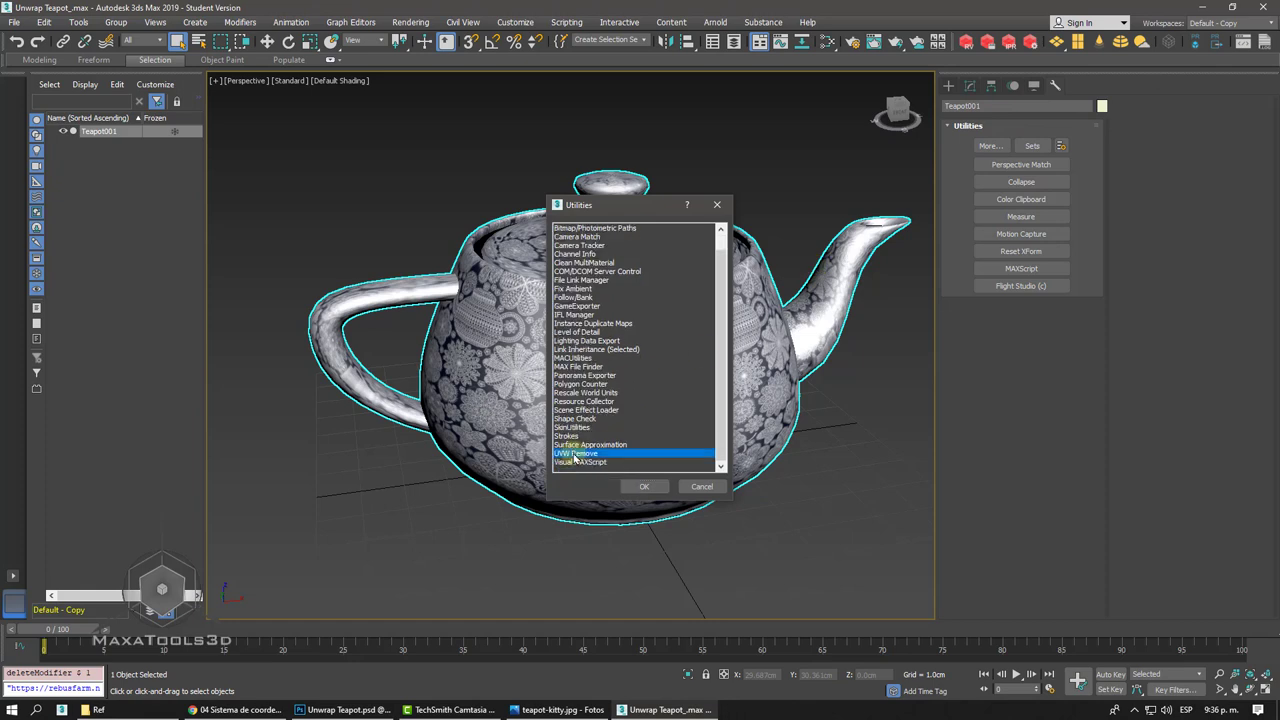
pyautogui.click(640, 487)
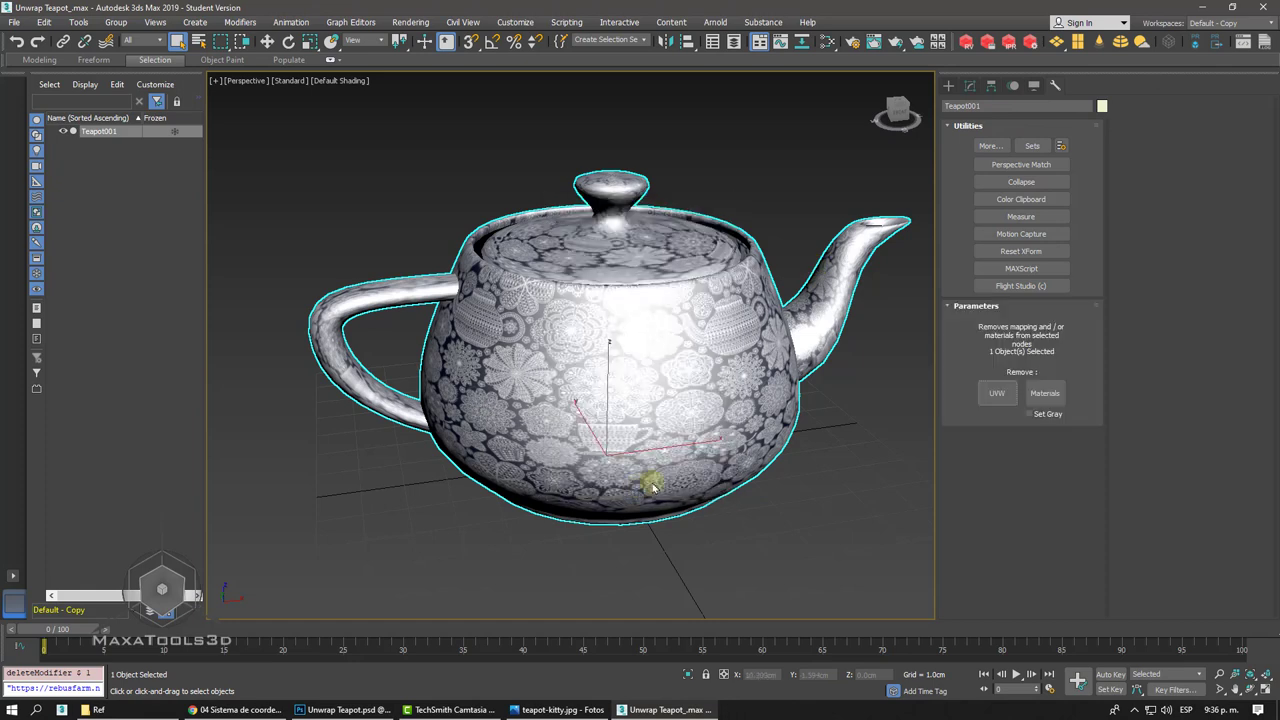
pyautogui.click(1045, 393)
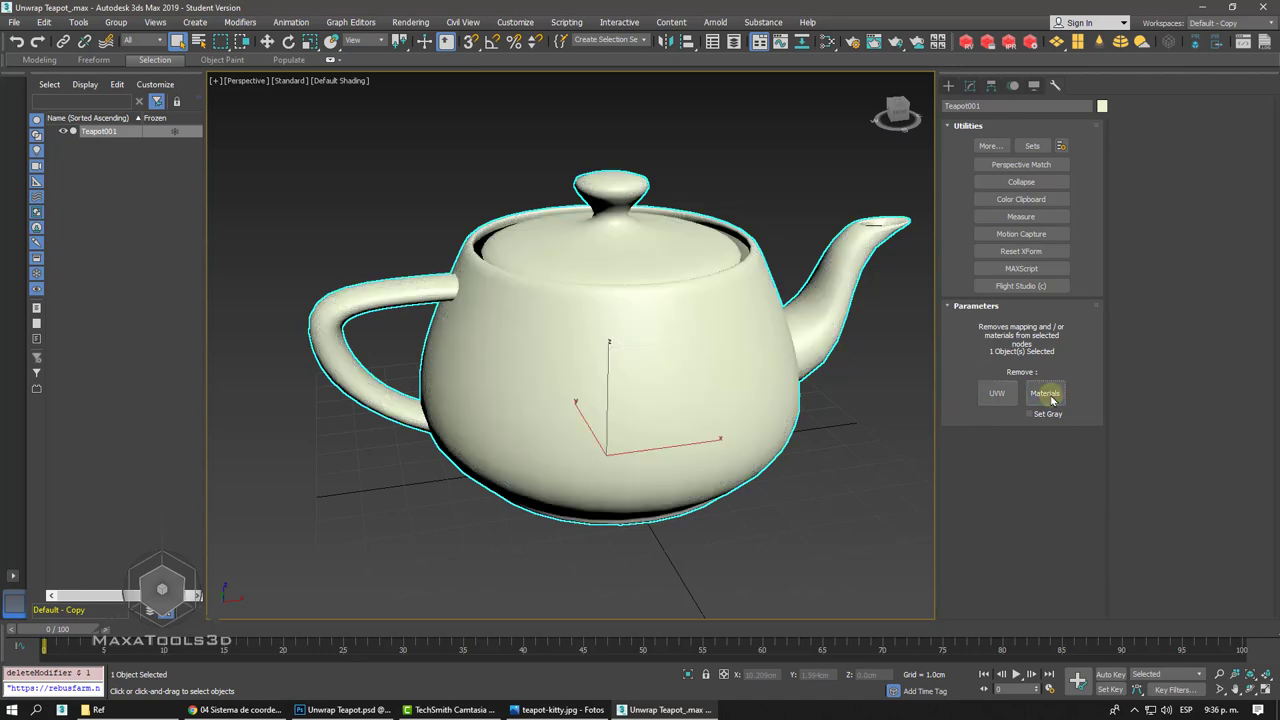
pyautogui.click(948, 86)
# - Frame the teapot and orbit the view so the spout points right
pyautogui.press('z')
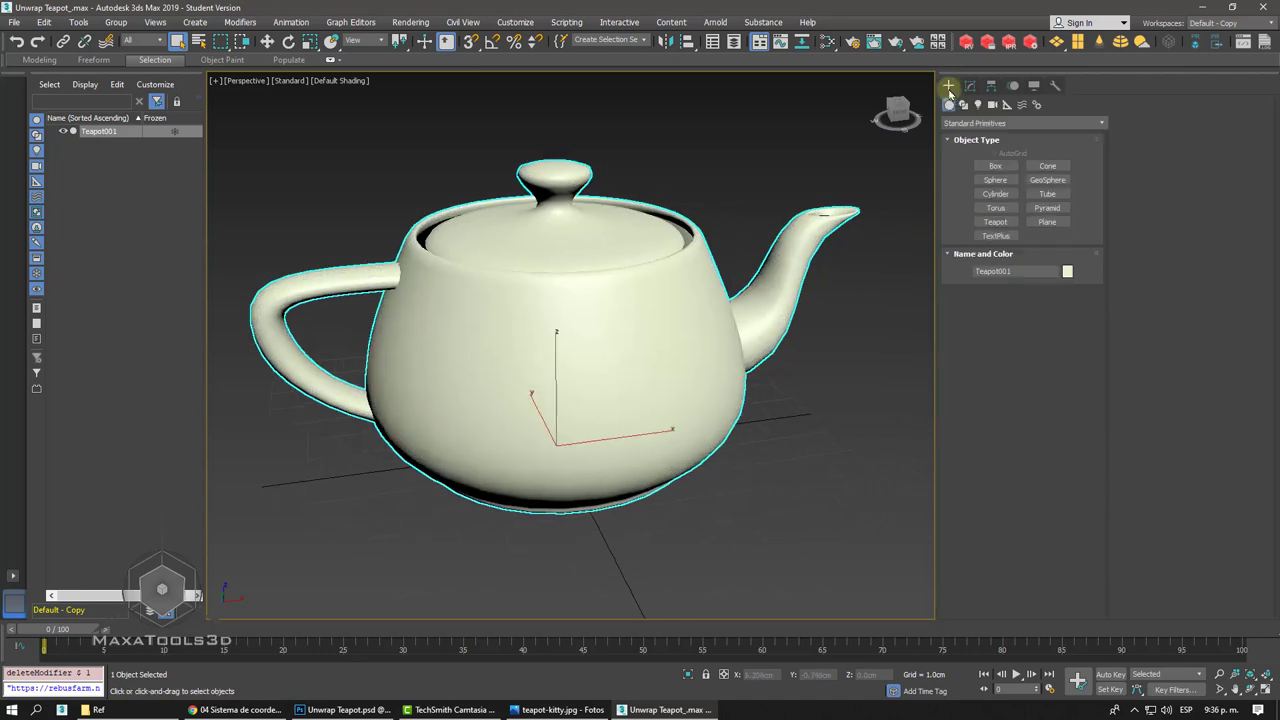
pyautogui.scroll(-2, 757, 277)
pyautogui.rightClick(651, 386)
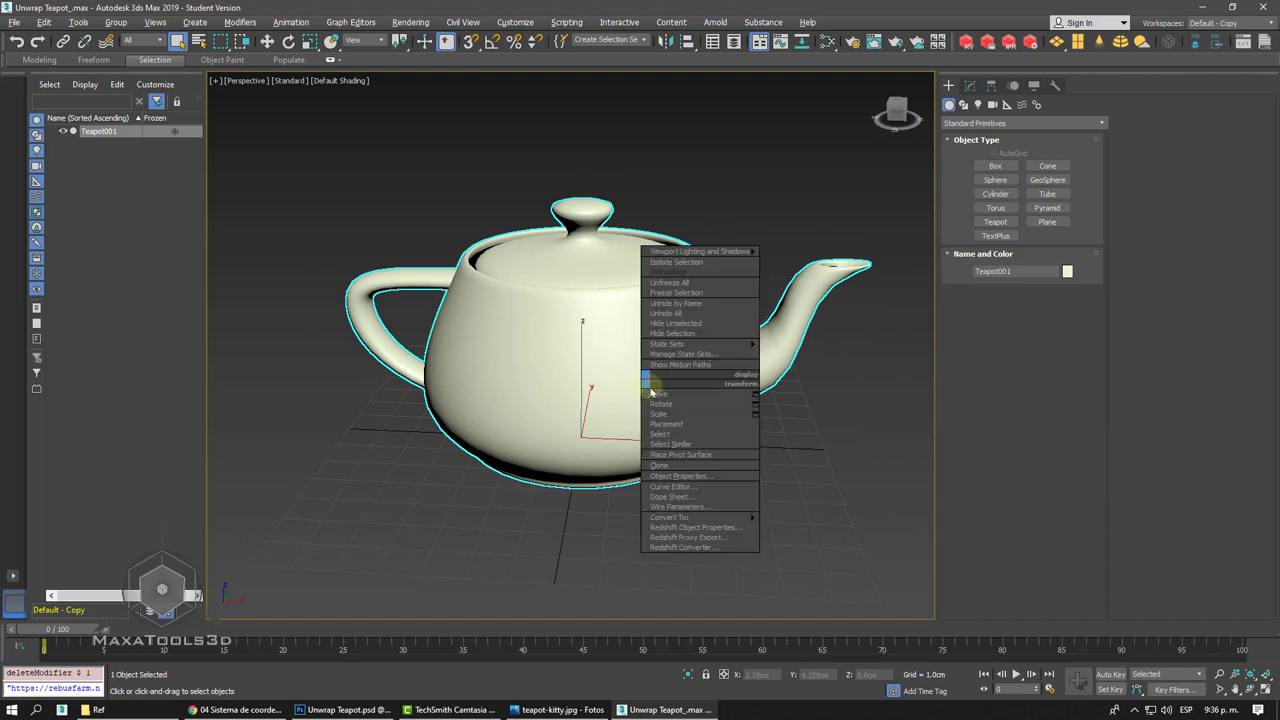
pyautogui.click(655, 392)
pyautogui.keyDown('alt'); pyautogui.moveTo(655, 392); pyautogui.dragTo(649, 396, button='middle'); pyautogui.keyUp('alt')
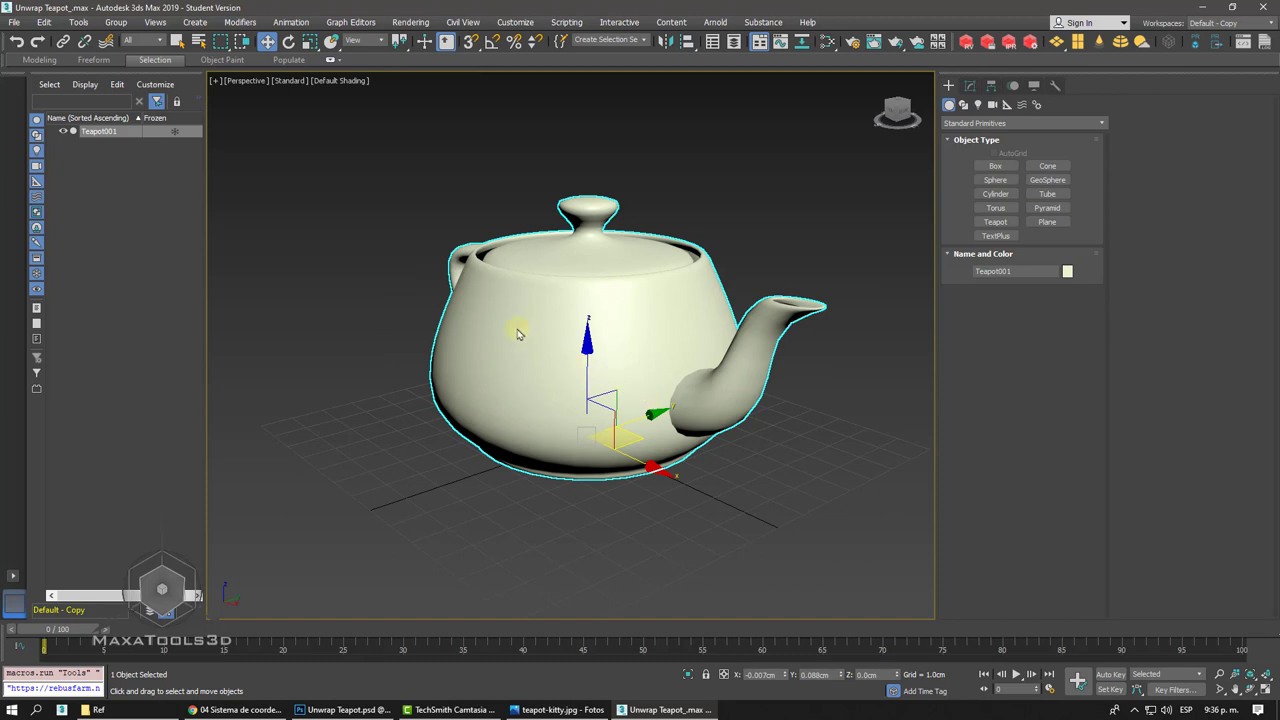
pyautogui.keyDown('alt'); pyautogui.moveTo(518, 334); pyautogui.dragTo(499, 314, button='middle'); pyautogui.keyUp('alt')
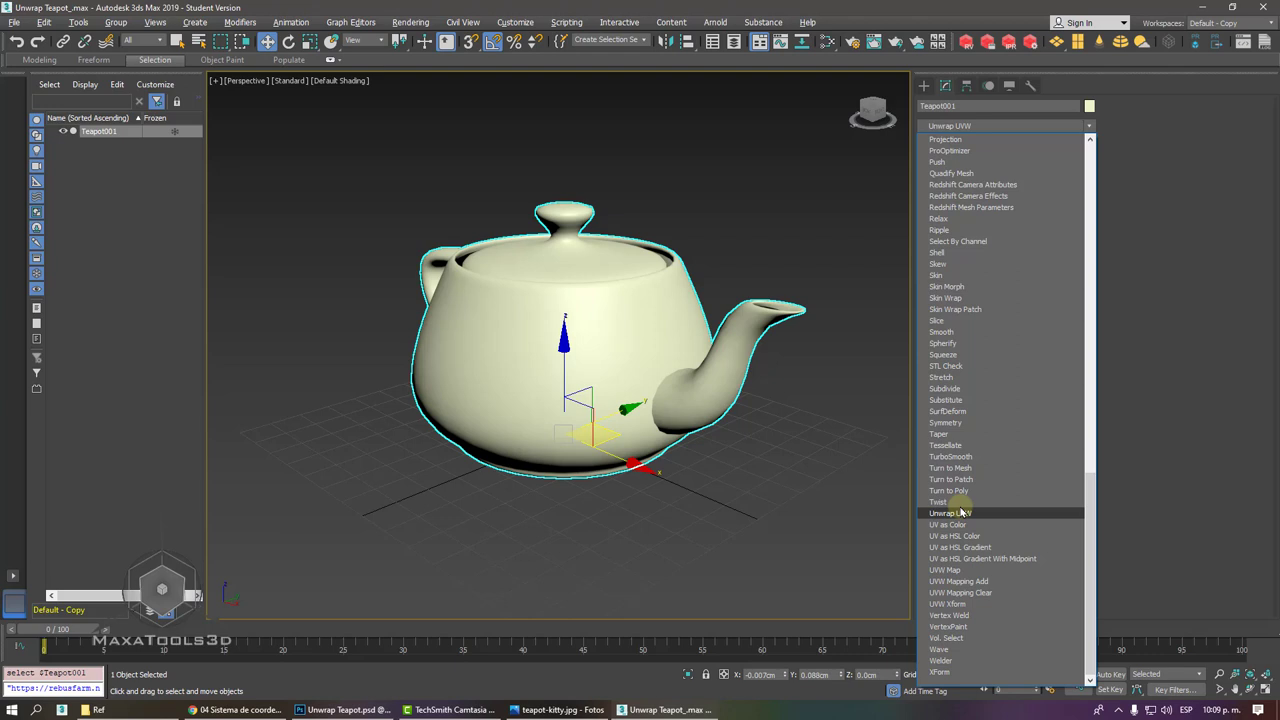
pyautogui.click(787, 521)
# - Add the Unwrap UVW modifier through the 'unwr' action search and view from a low side angle
pyautogui.write('x')
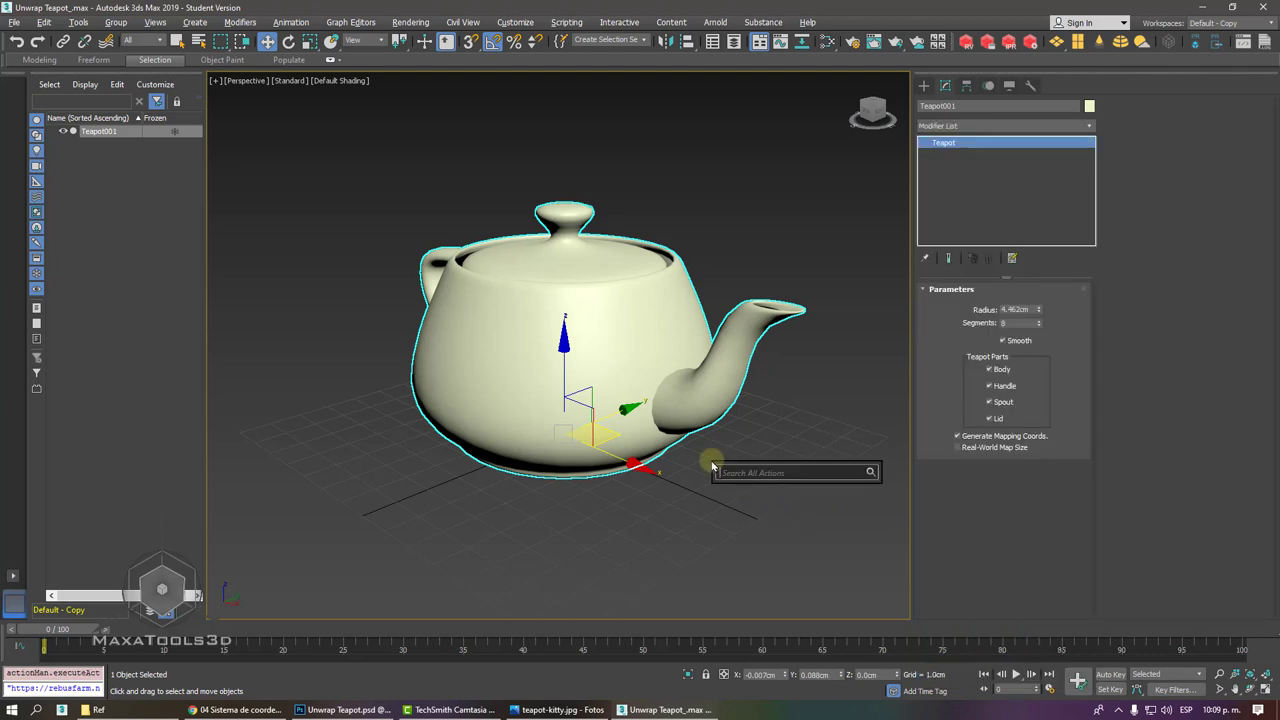
pyautogui.write('unw')
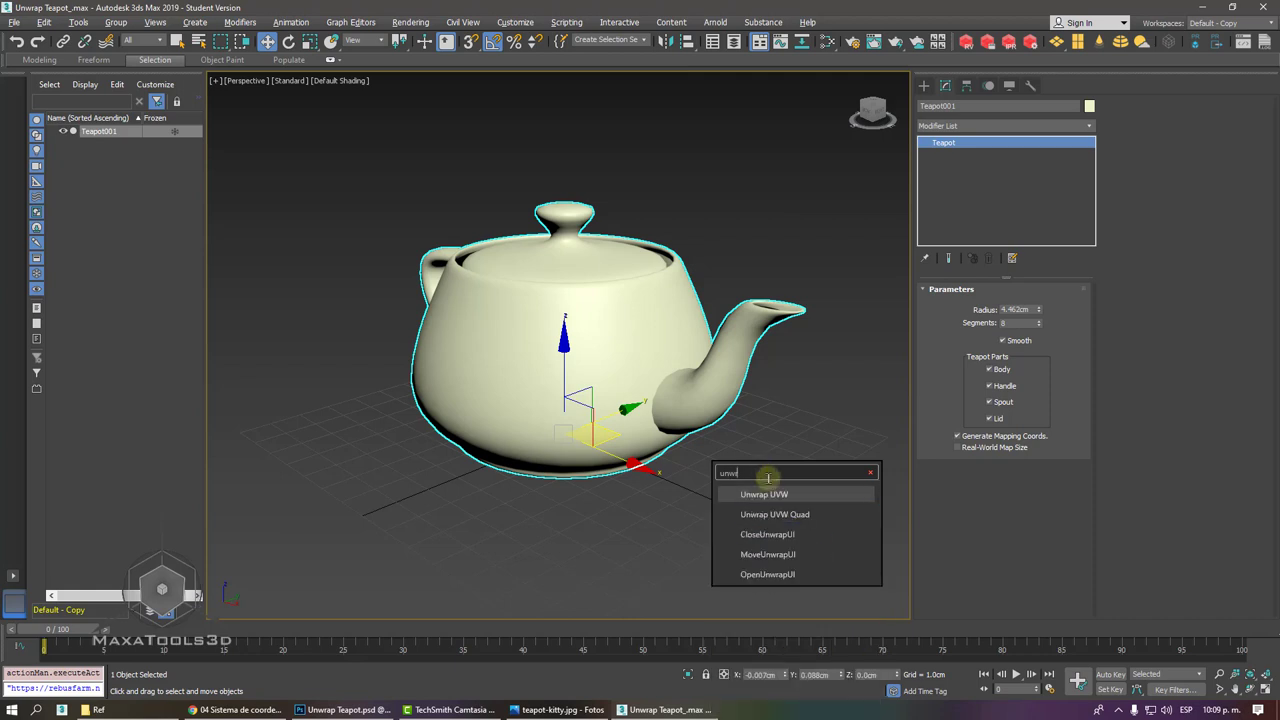
pyautogui.write('r')
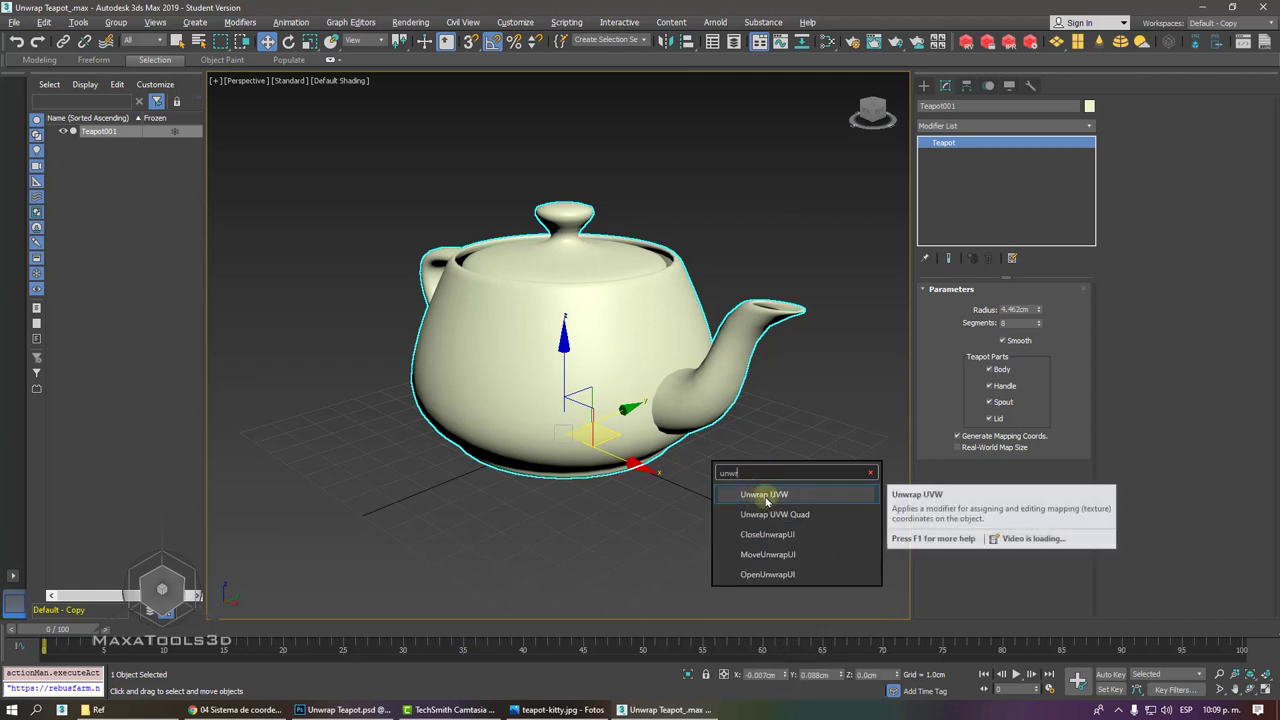
pyautogui.moveTo(764, 494)
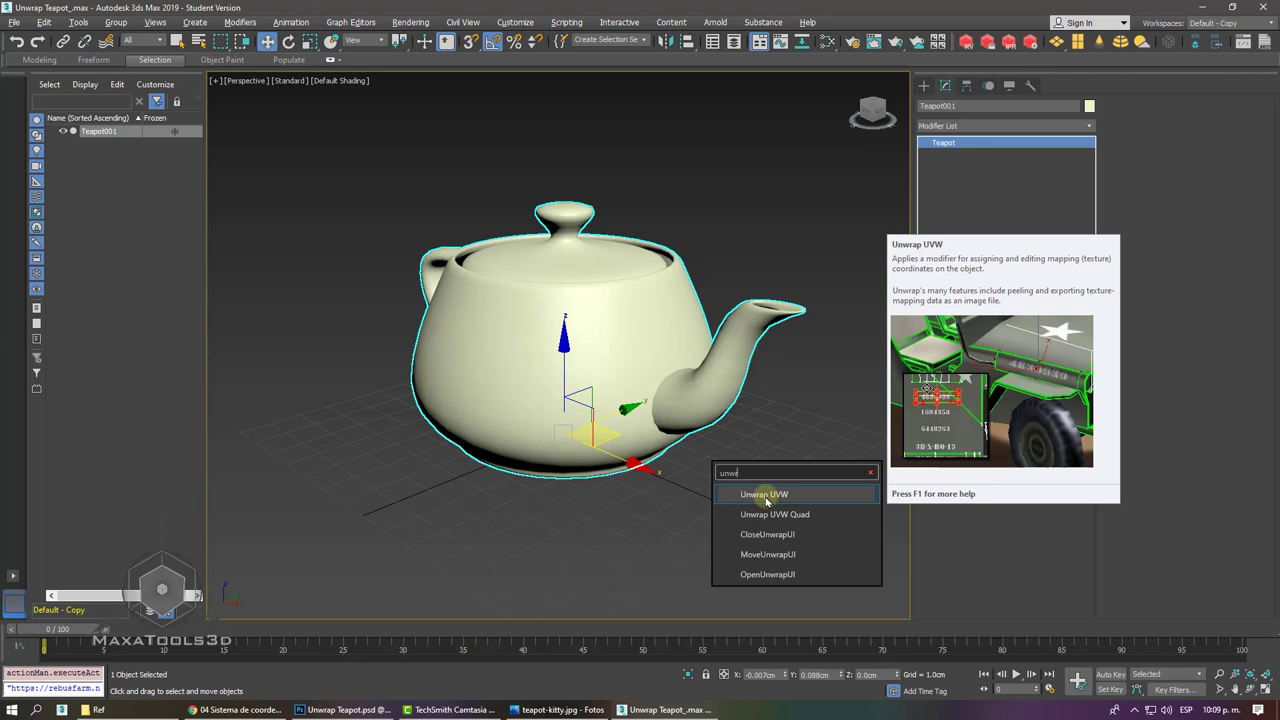
pyautogui.click(764, 495)
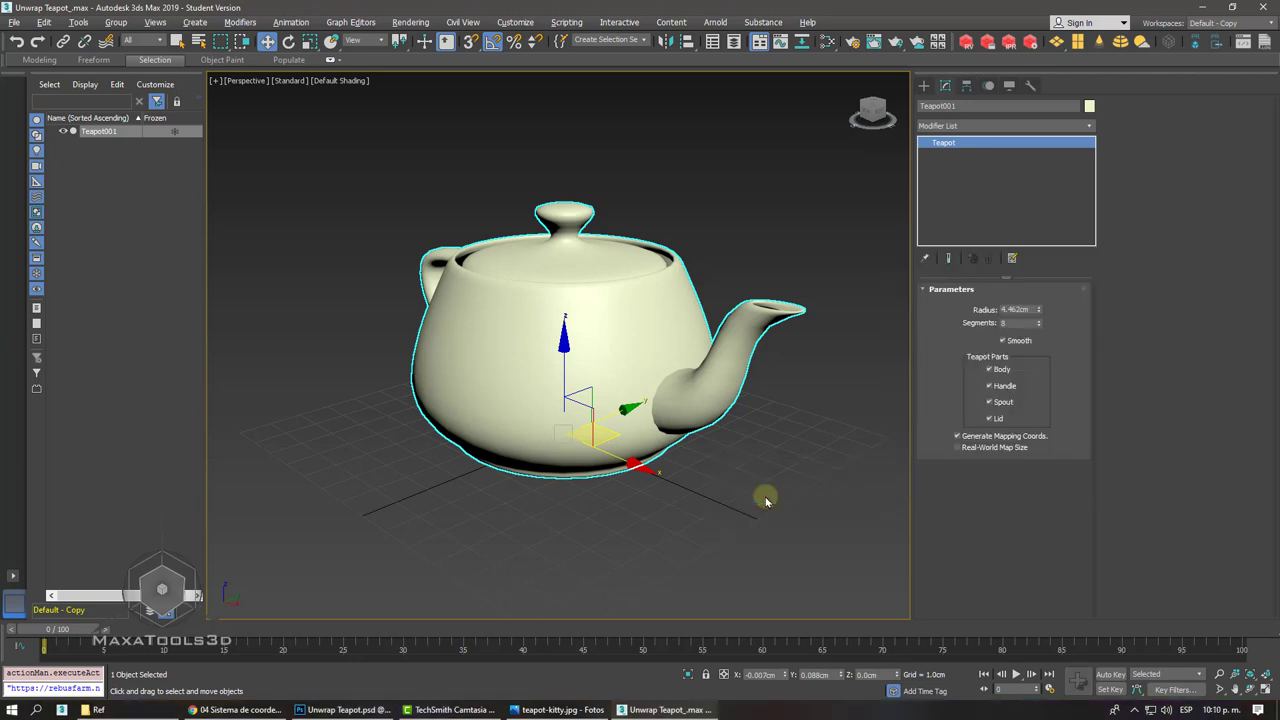
pyautogui.scroll(2, 764, 495)
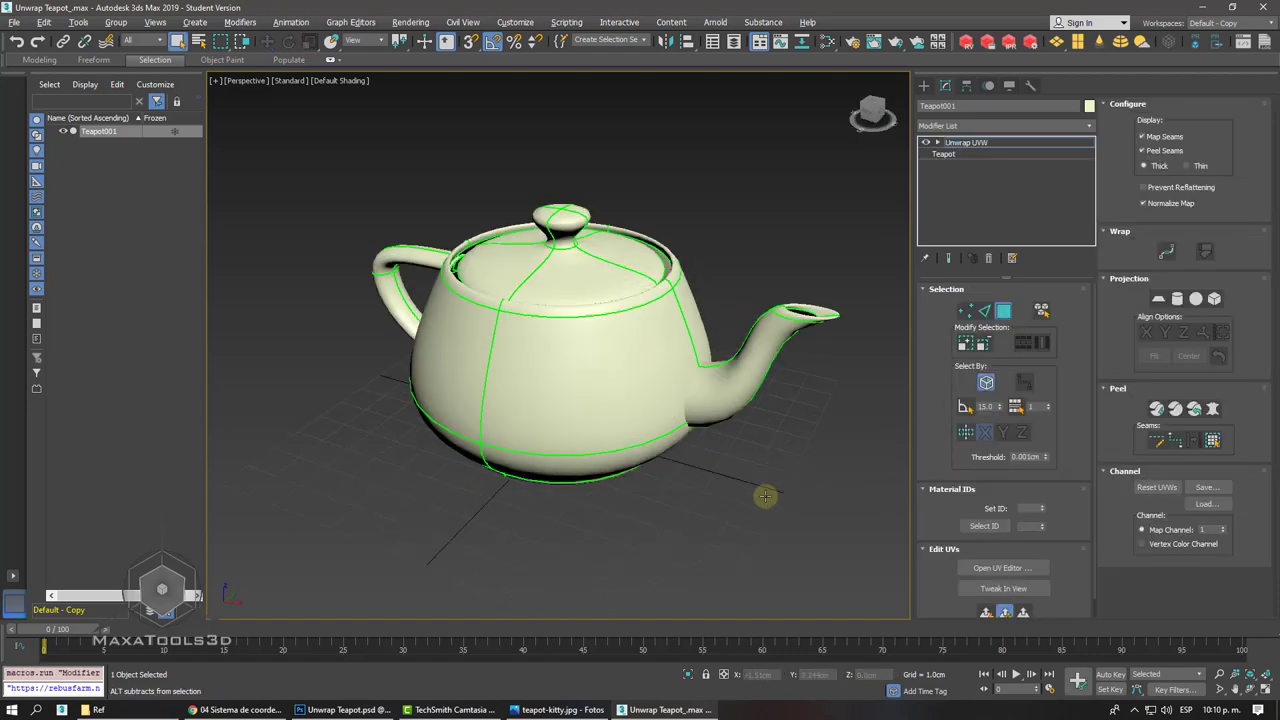
pyautogui.scroll(3, 764, 495)
pyautogui.scroll(3, 764, 495)
pyautogui.keyDown('alt'); pyautogui.moveTo(764, 495); pyautogui.dragTo(764, 495, button='middle'); pyautogui.keyUp('alt')
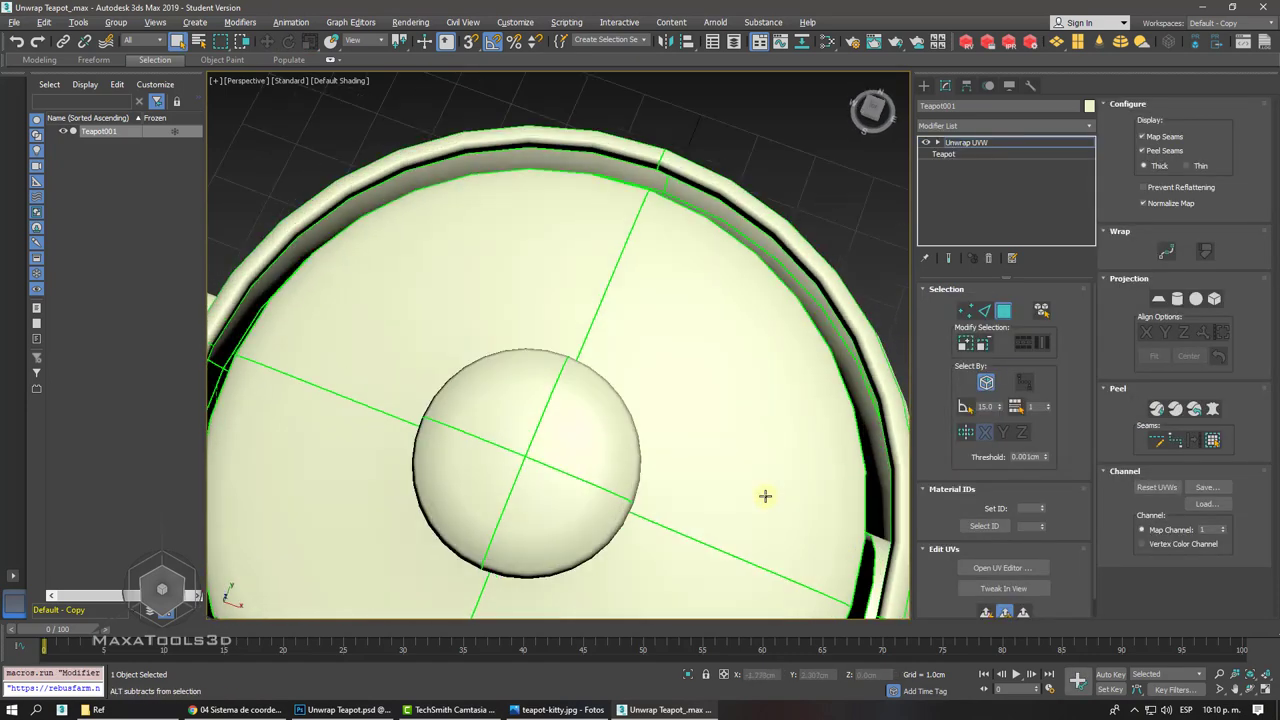
# - Wire the lace material onto Teapot001, hide its map in the viewport, and close the editor
pyautogui.scroll(-3, 764, 495)
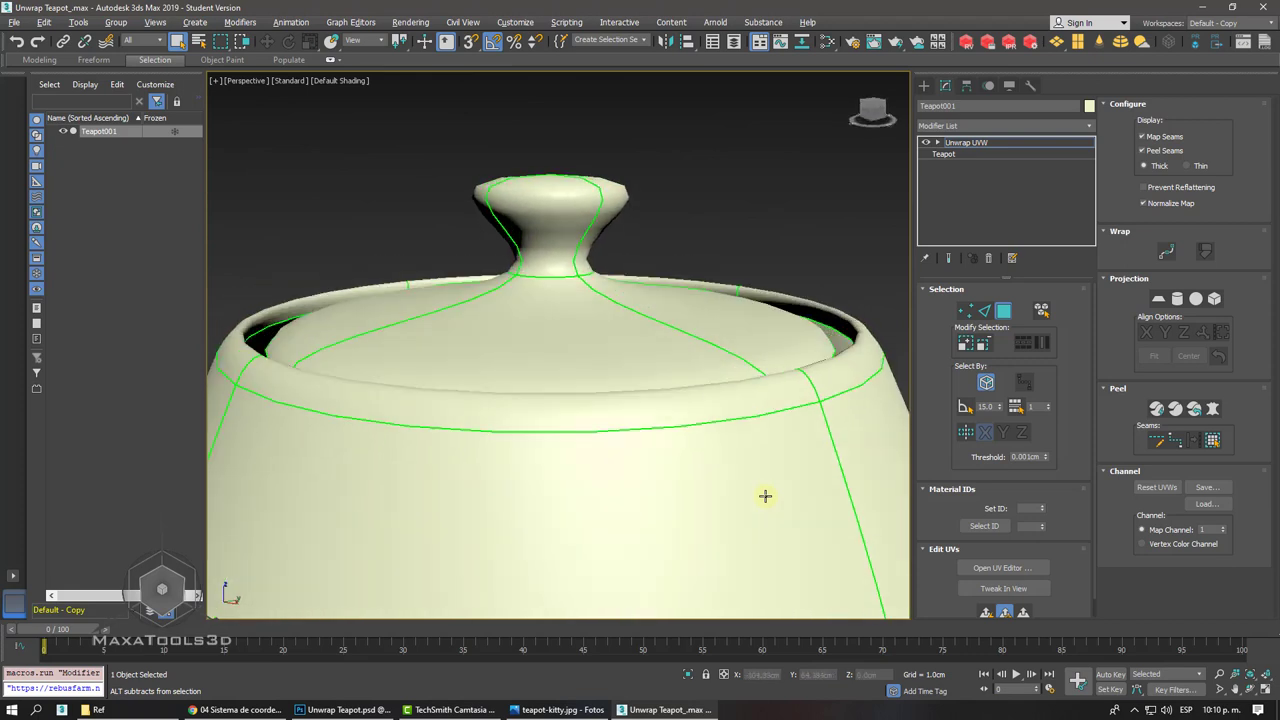
pyautogui.scroll(-5, 766, 497)
pyautogui.scroll(-1, 766, 497)
pyautogui.click(828, 46)
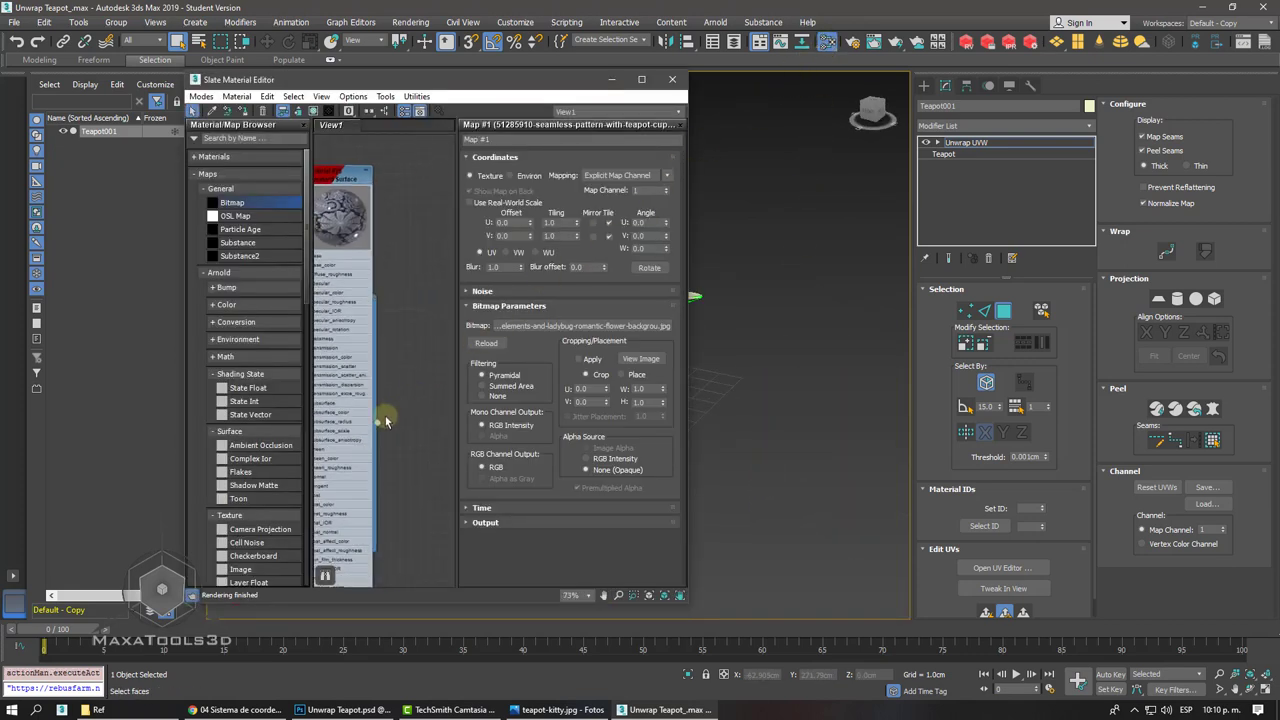
pyautogui.moveTo(377, 422); pyautogui.dragTo(693, 292)
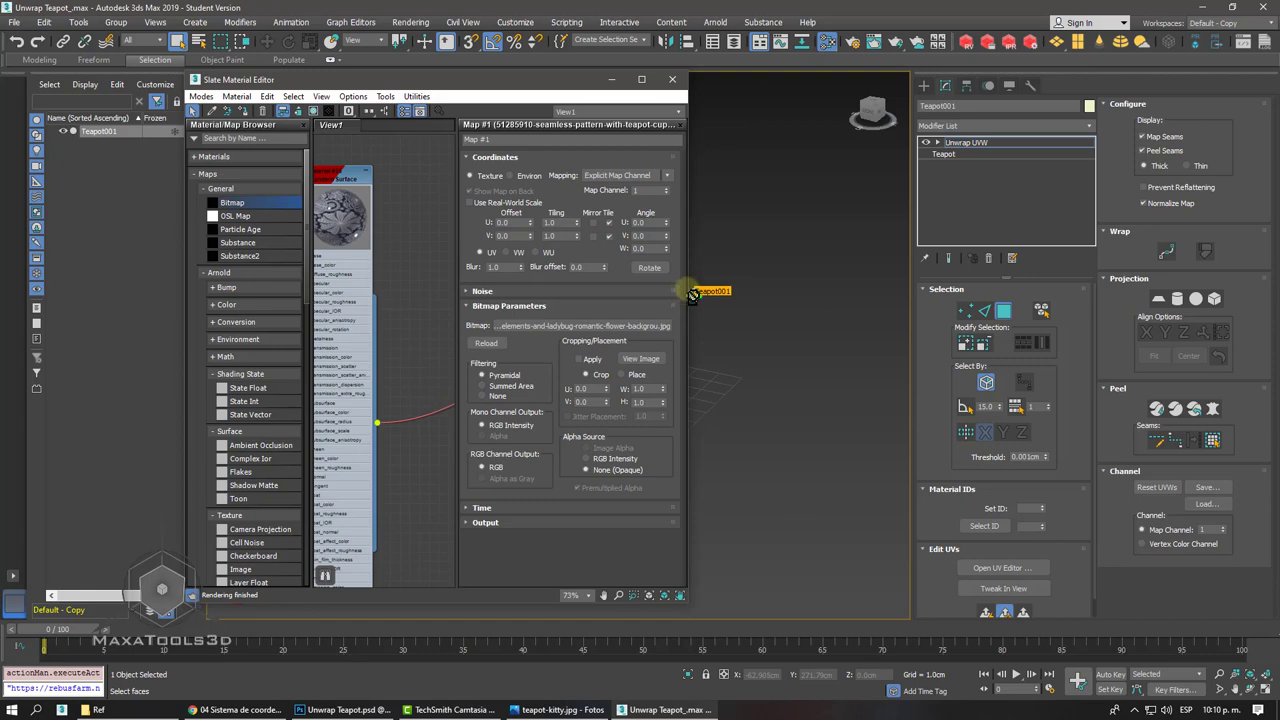
pyautogui.moveTo(537, 82); pyautogui.dragTo(369, 85)
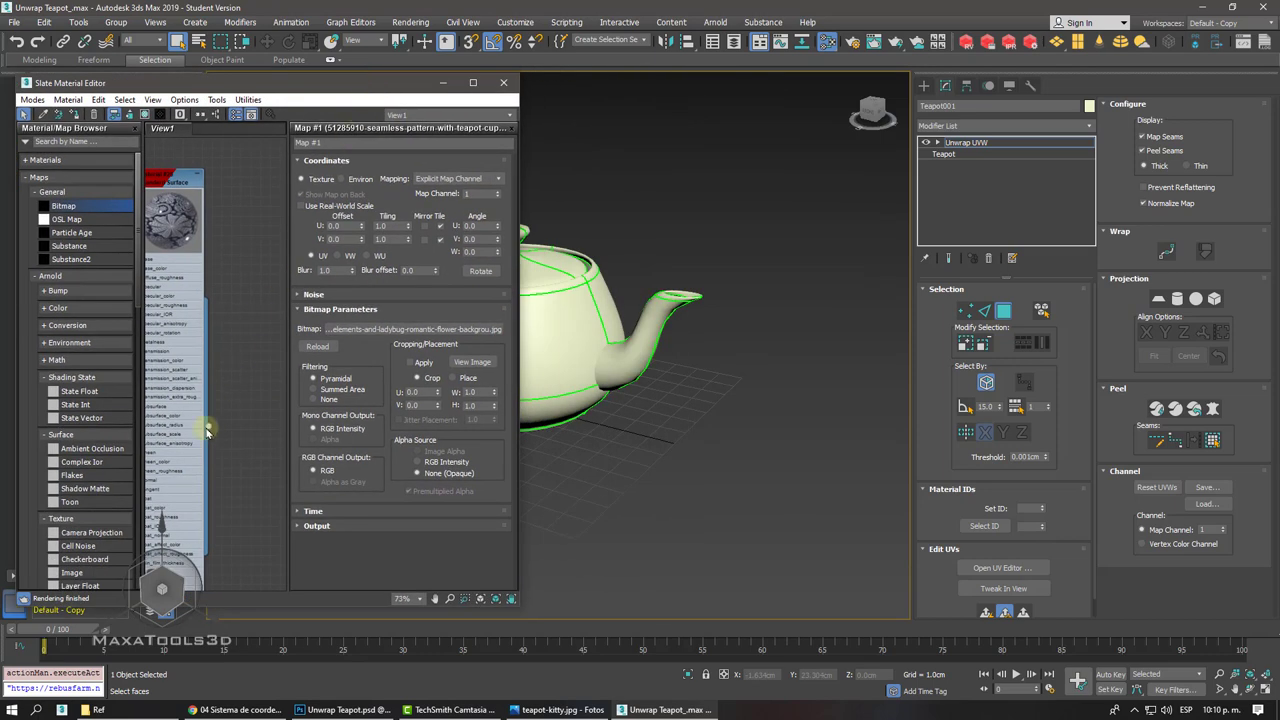
pyautogui.moveTo(207, 430); pyautogui.dragTo(543, 349)
pyautogui.scroll(6, 556, 348)
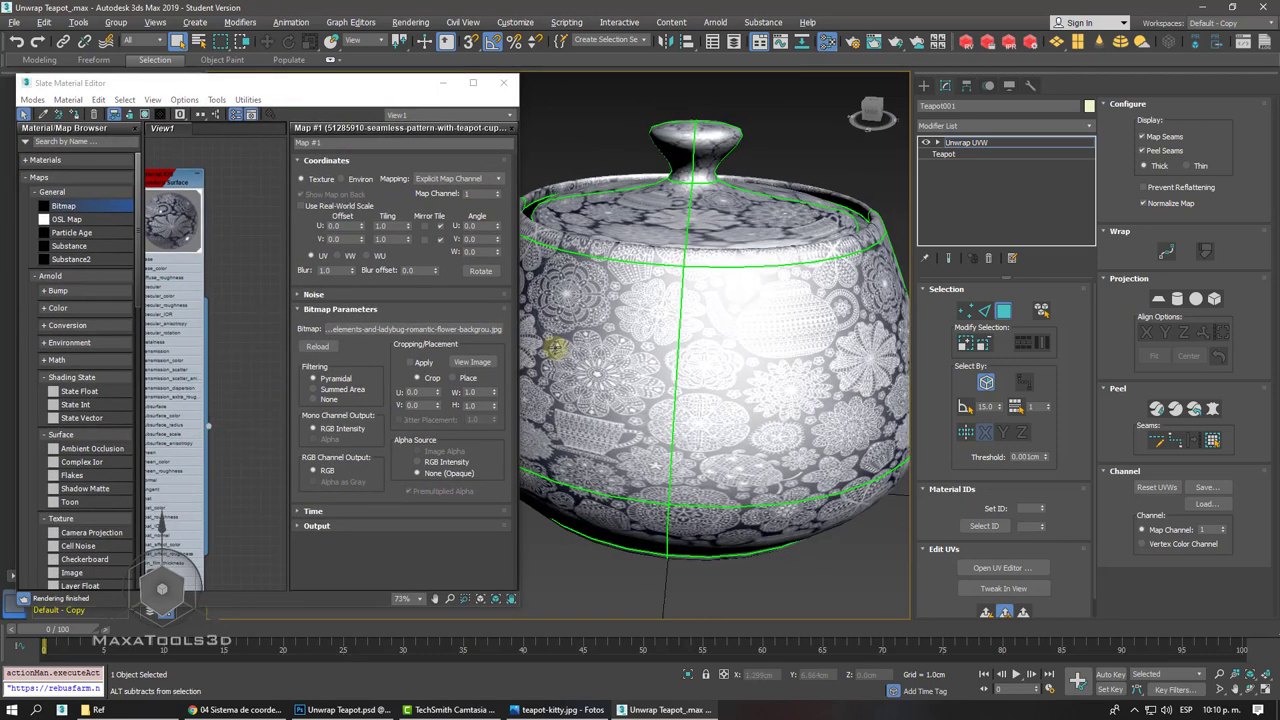
pyautogui.keyDown('alt'); pyautogui.moveTo(556, 348); pyautogui.dragTo(558, 343, button='middle'); pyautogui.keyUp('alt')
pyautogui.hotkey('shift', 'F3')
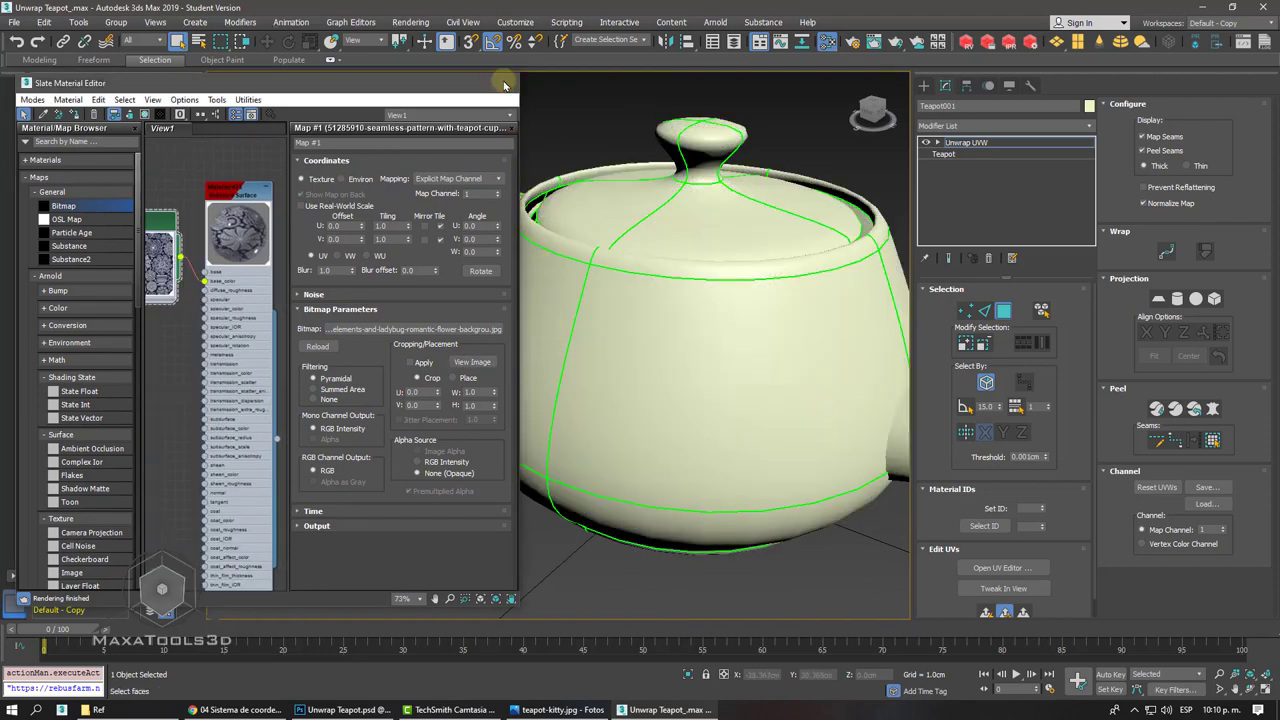
pyautogui.click(504, 86)
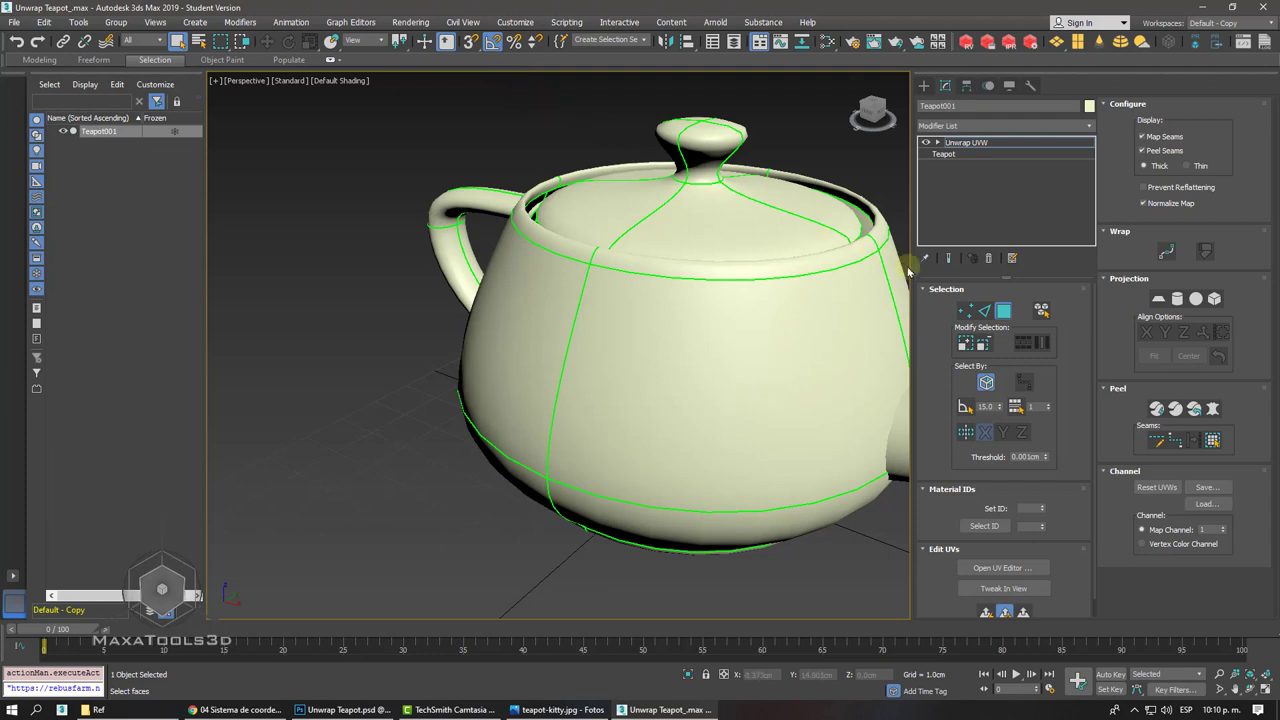
# - Turn off Map Seams display, then orbit and zoom until the spout shows
pyautogui.moveTo(911, 270); pyautogui.dragTo(1131, 280)
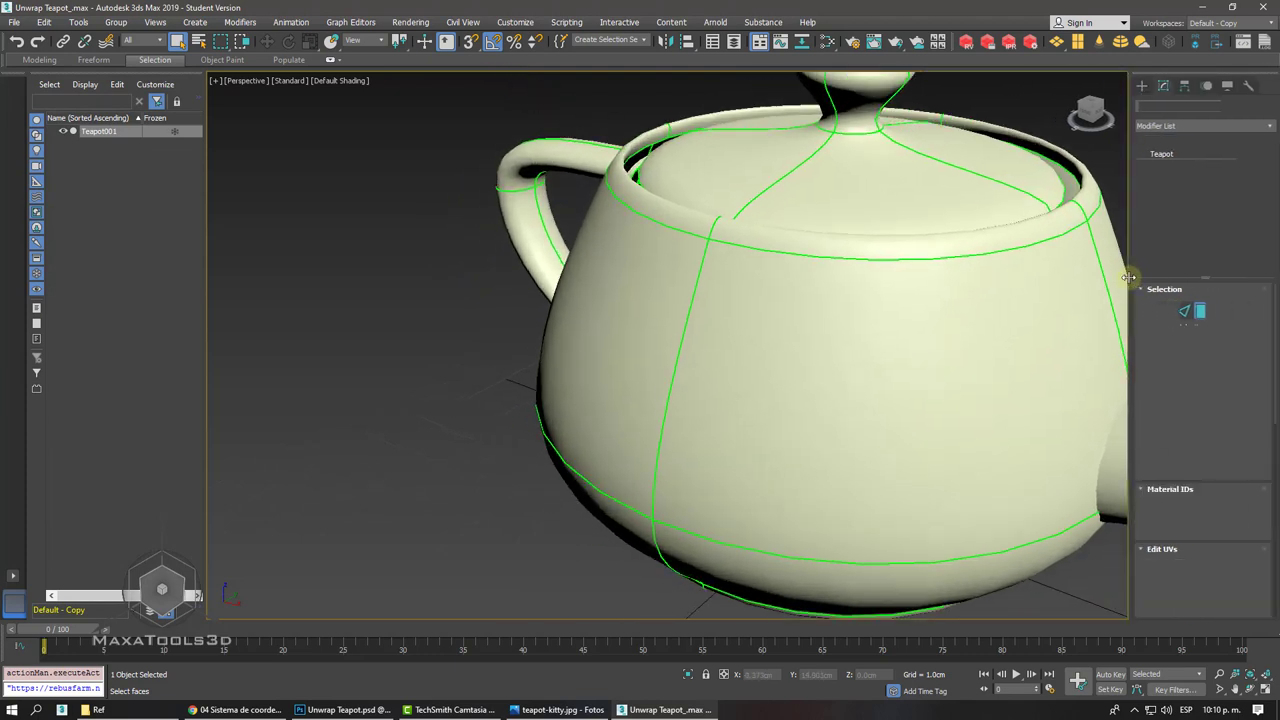
pyautogui.moveTo(1138, 484); pyautogui.dragTo(1132, 387)
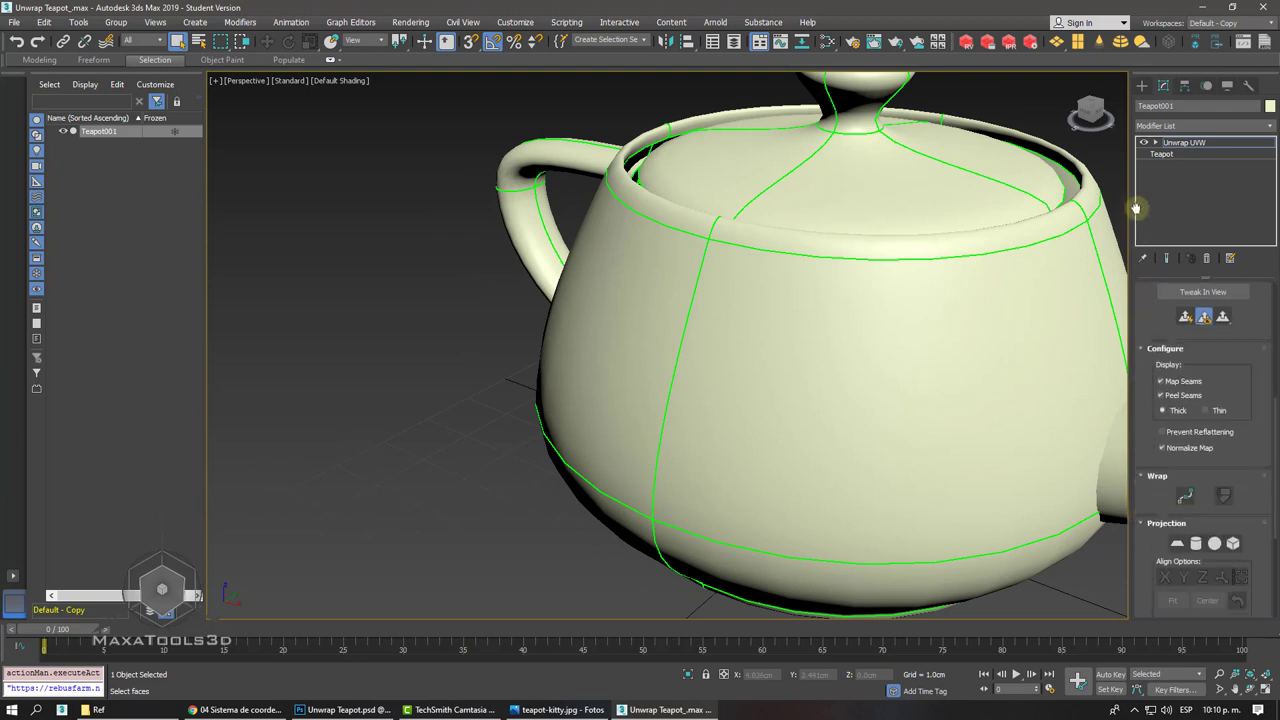
pyautogui.moveTo(1130, 270); pyautogui.dragTo(930, 268)
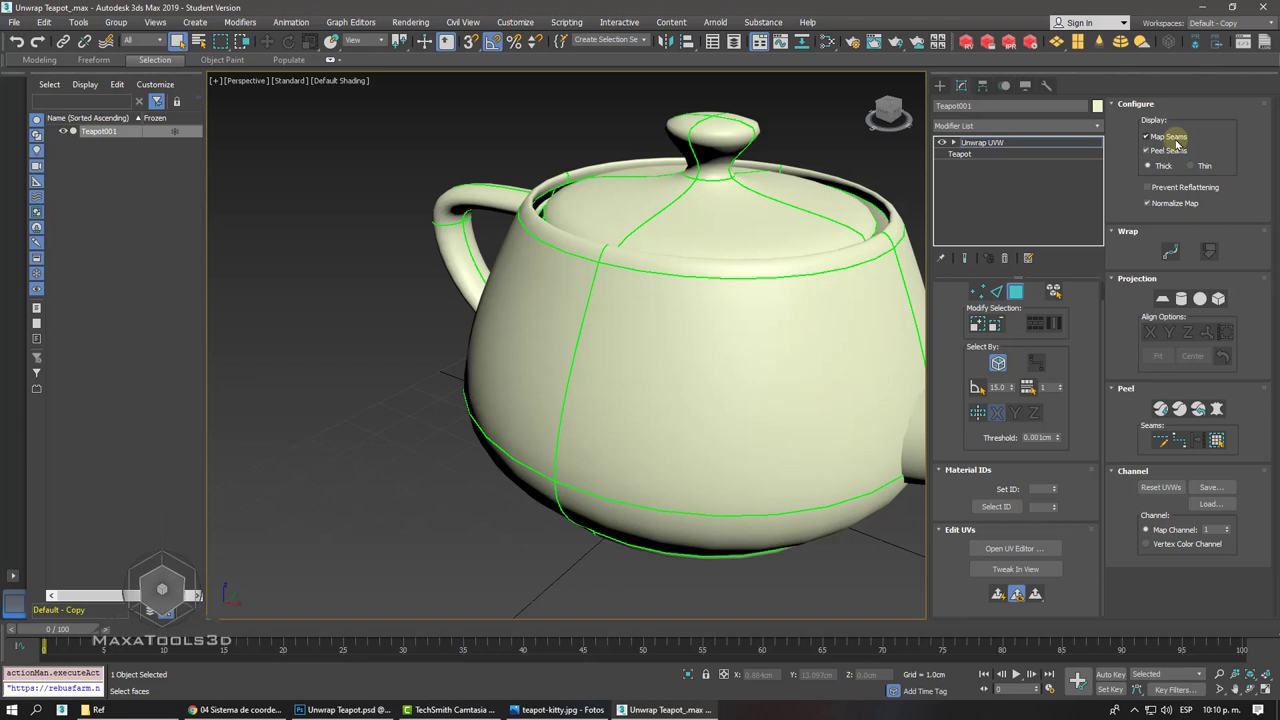
pyautogui.click(1152, 137)
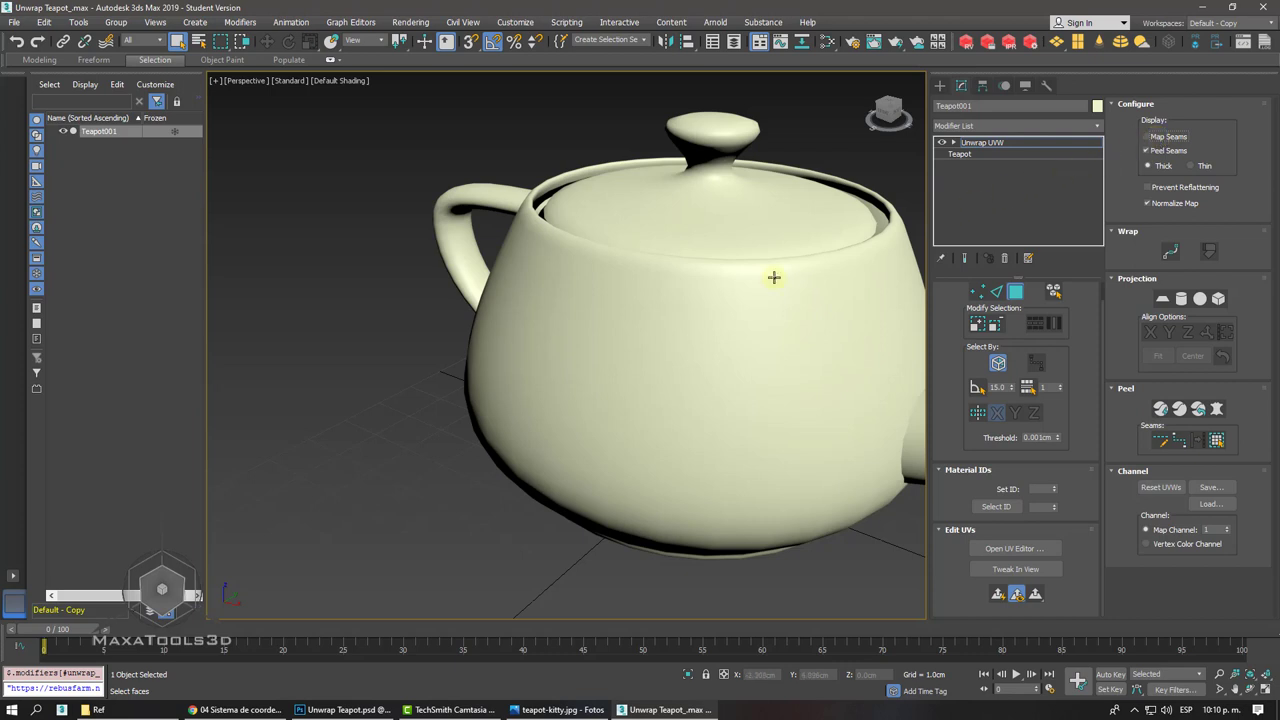
pyautogui.keyDown('alt'); pyautogui.moveTo(766, 277); pyautogui.dragTo(478, 385, button='middle'); pyautogui.keyUp('alt')
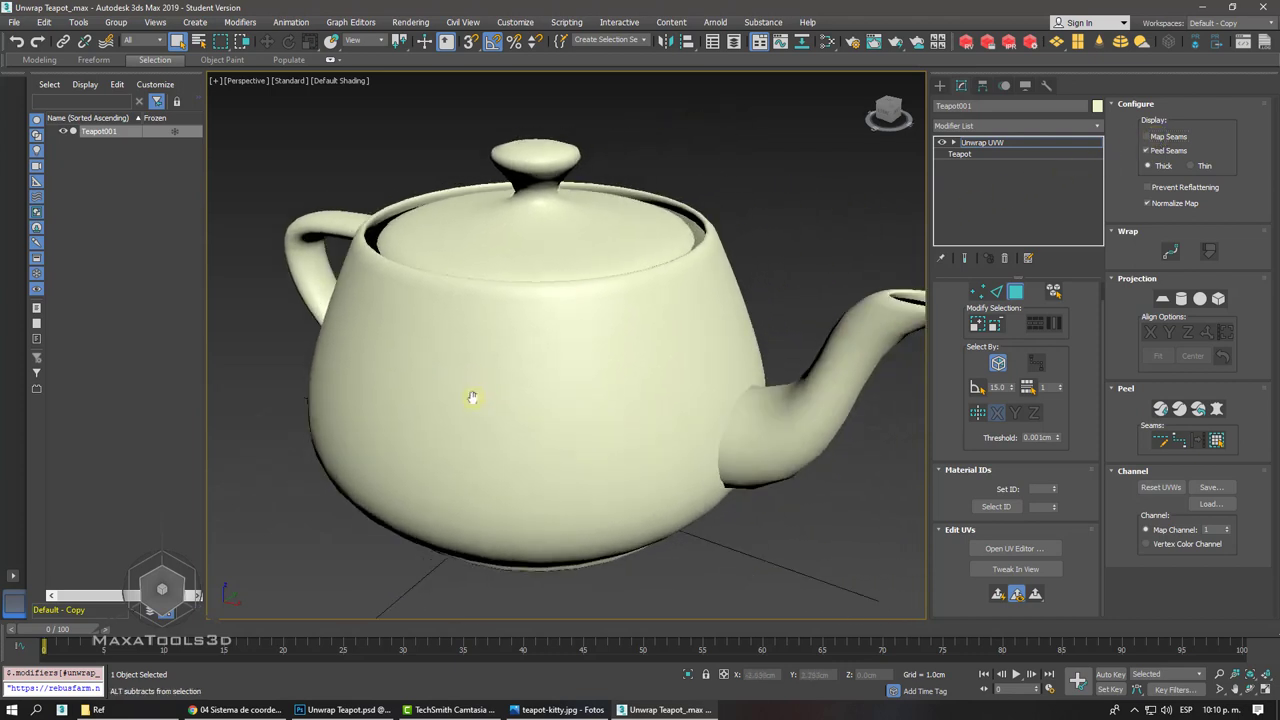
pyautogui.scroll(-2, 478, 386)
pyautogui.scroll(-1, 473, 397)
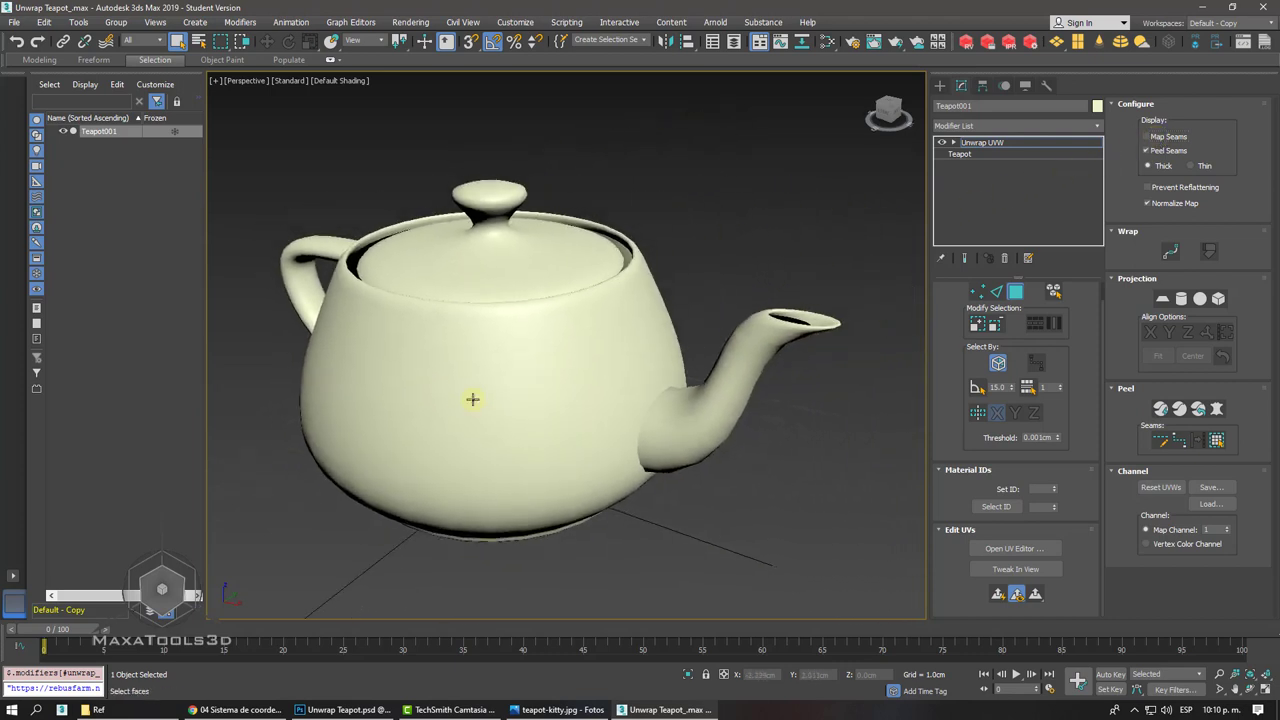
pyautogui.scroll(1, 949, 320)
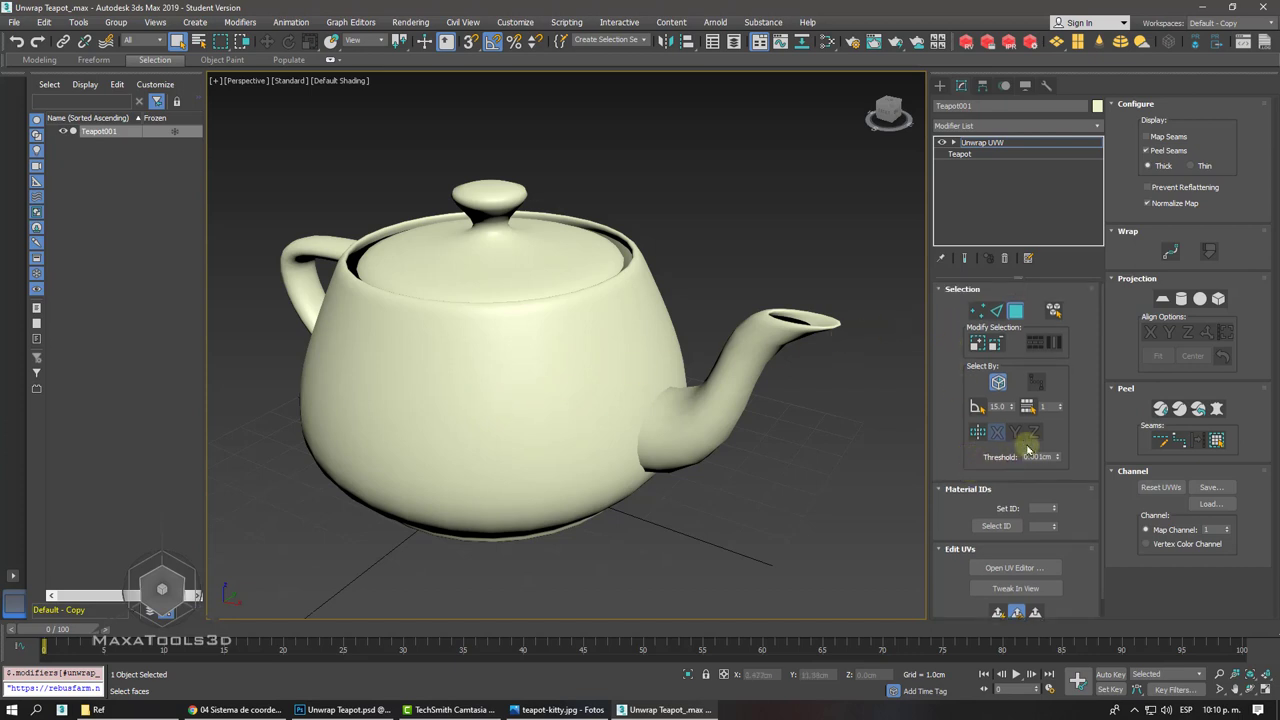
# - Expand Unwrap UVW and try the Edge and Face levels, picking three body faces
pyautogui.click(953, 144)
pyautogui.click(978, 154)
pyautogui.click(975, 165)
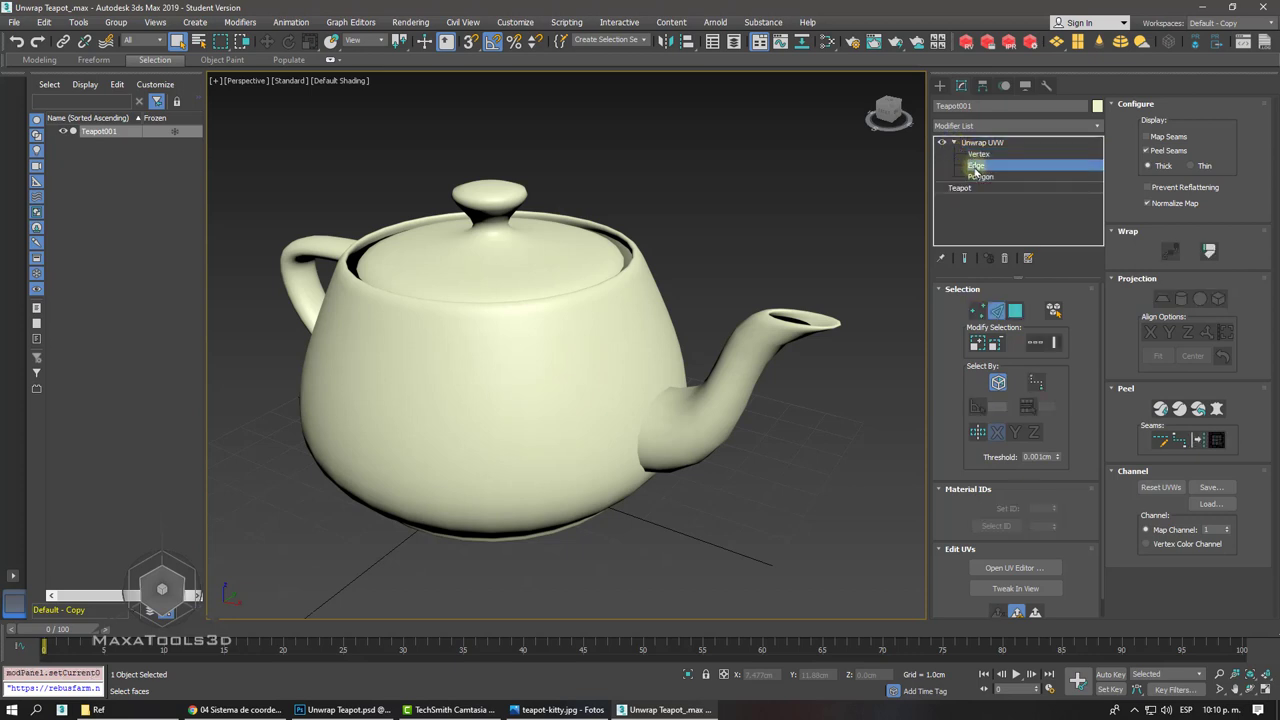
pyautogui.click(977, 311)
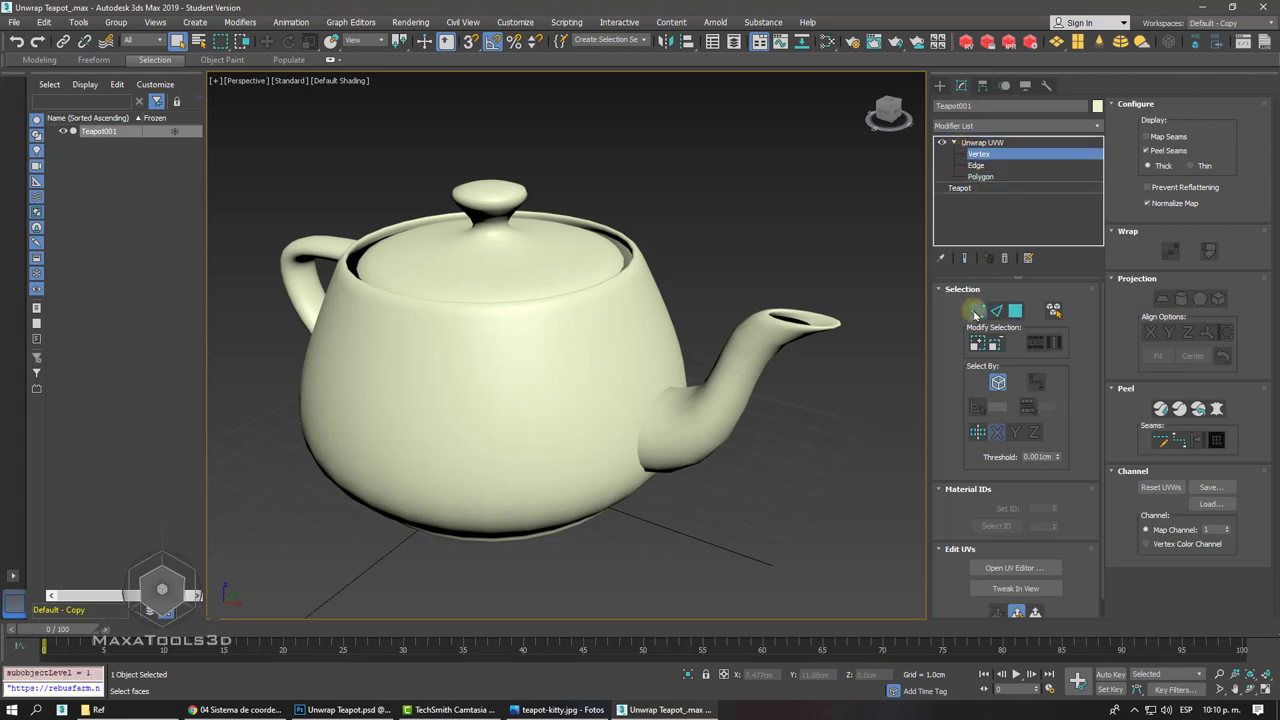
pyautogui.click(996, 311)
pyautogui.click(1017, 312)
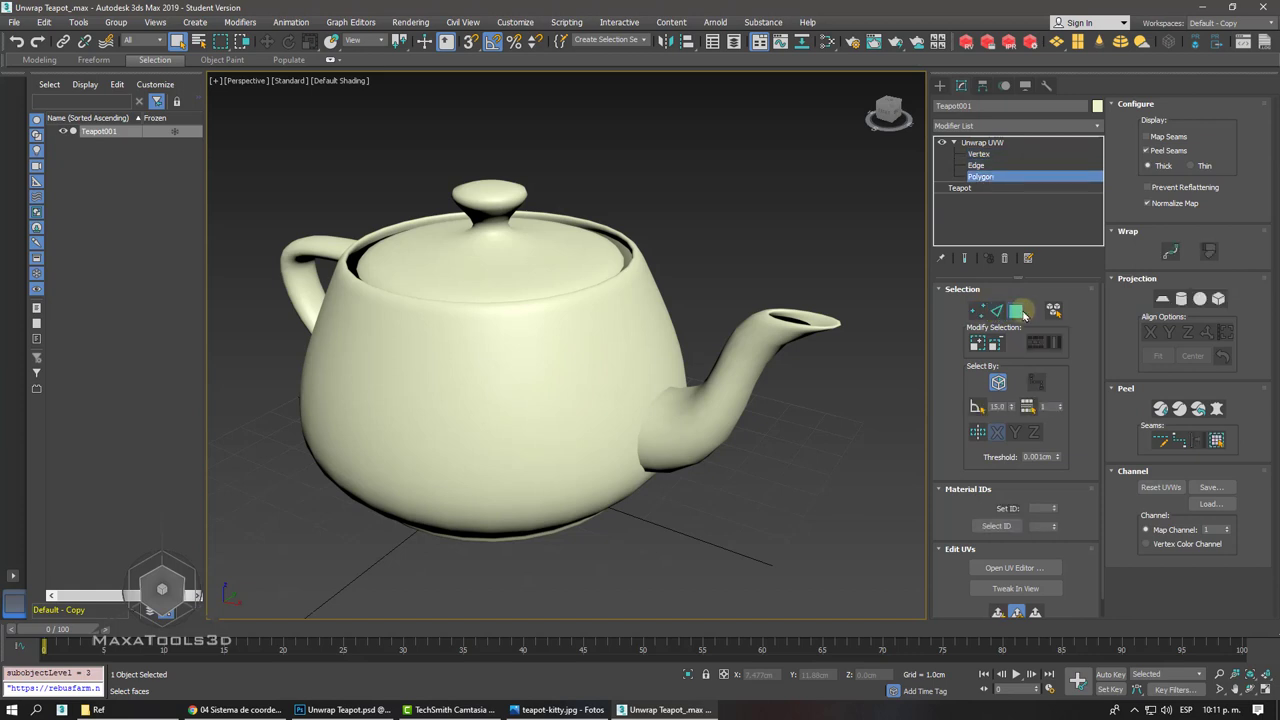
pyautogui.click(540, 336)
pyautogui.click(507, 334)
pyautogui.click(480, 334)
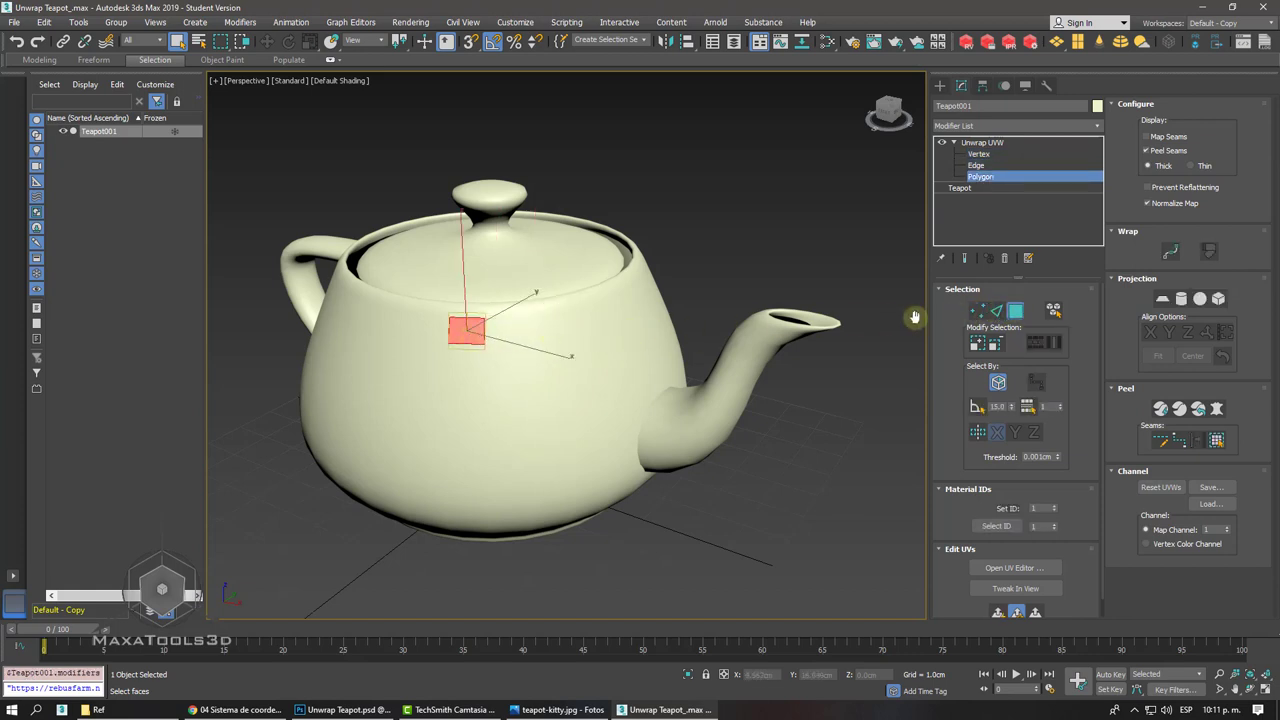
pyautogui.click(996, 311)
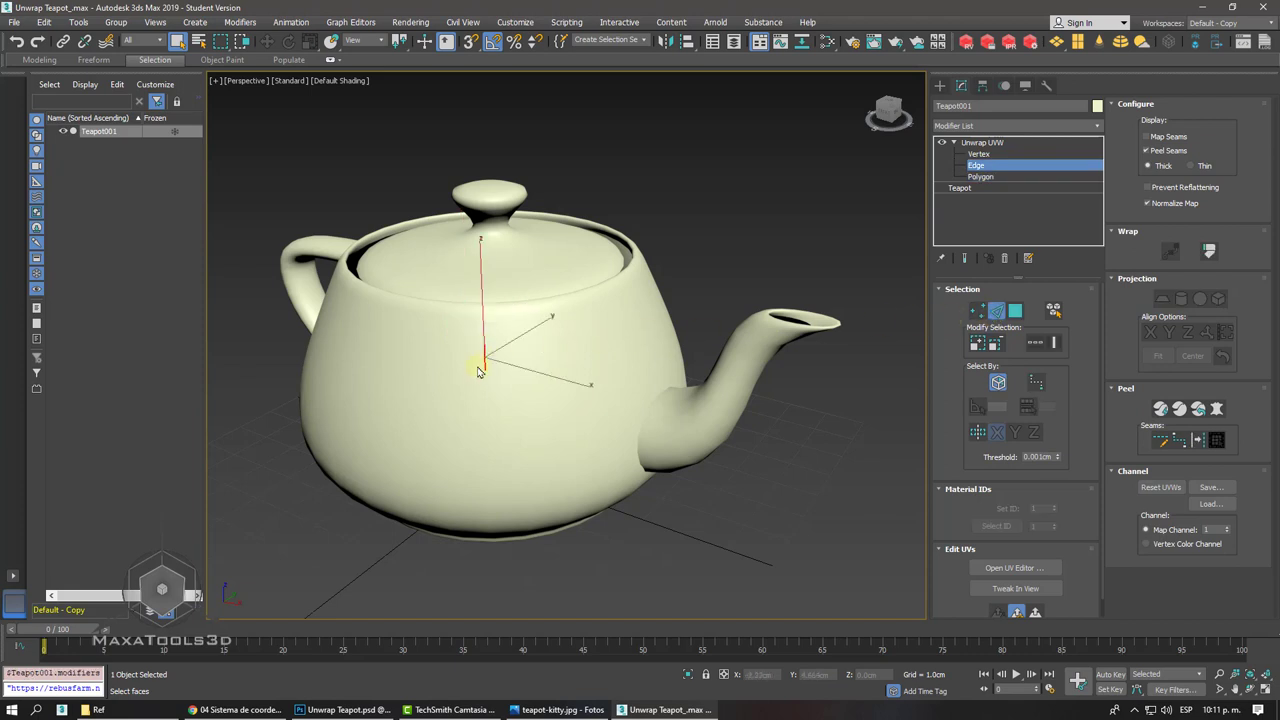
pyautogui.scroll(4, 478, 370)
pyautogui.scroll(-2, 478, 370)
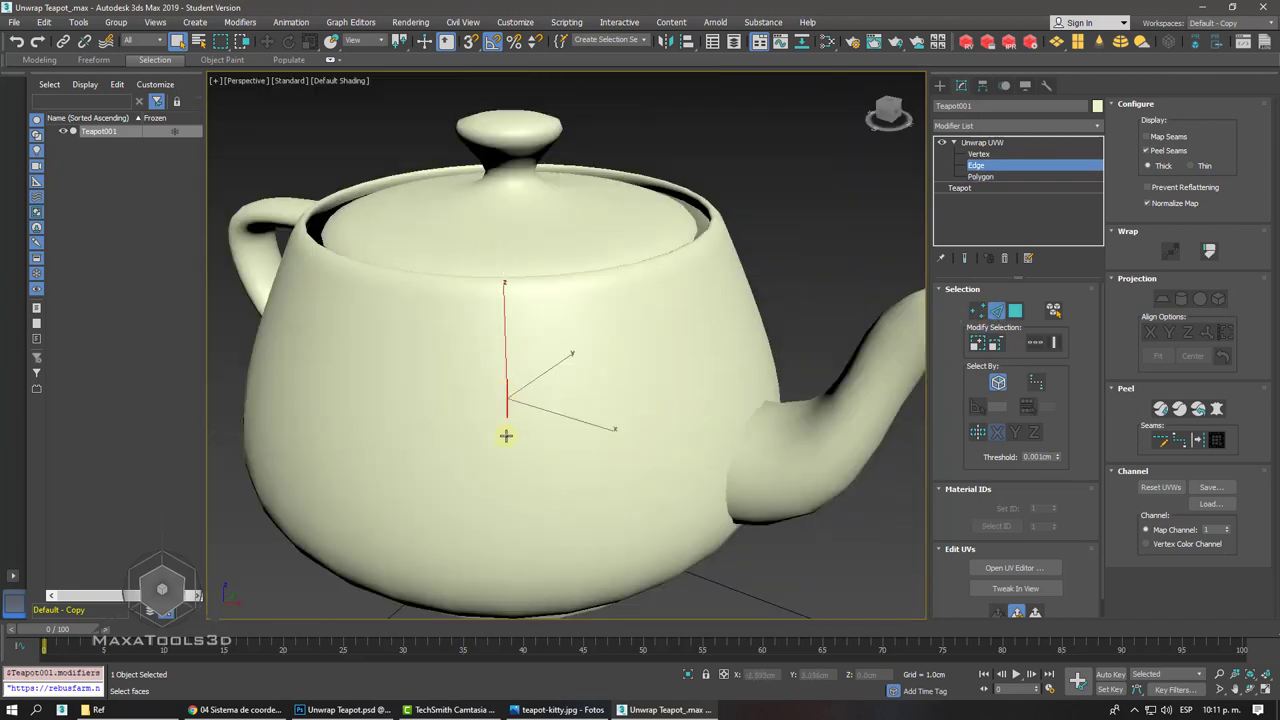
pyautogui.click(977, 311)
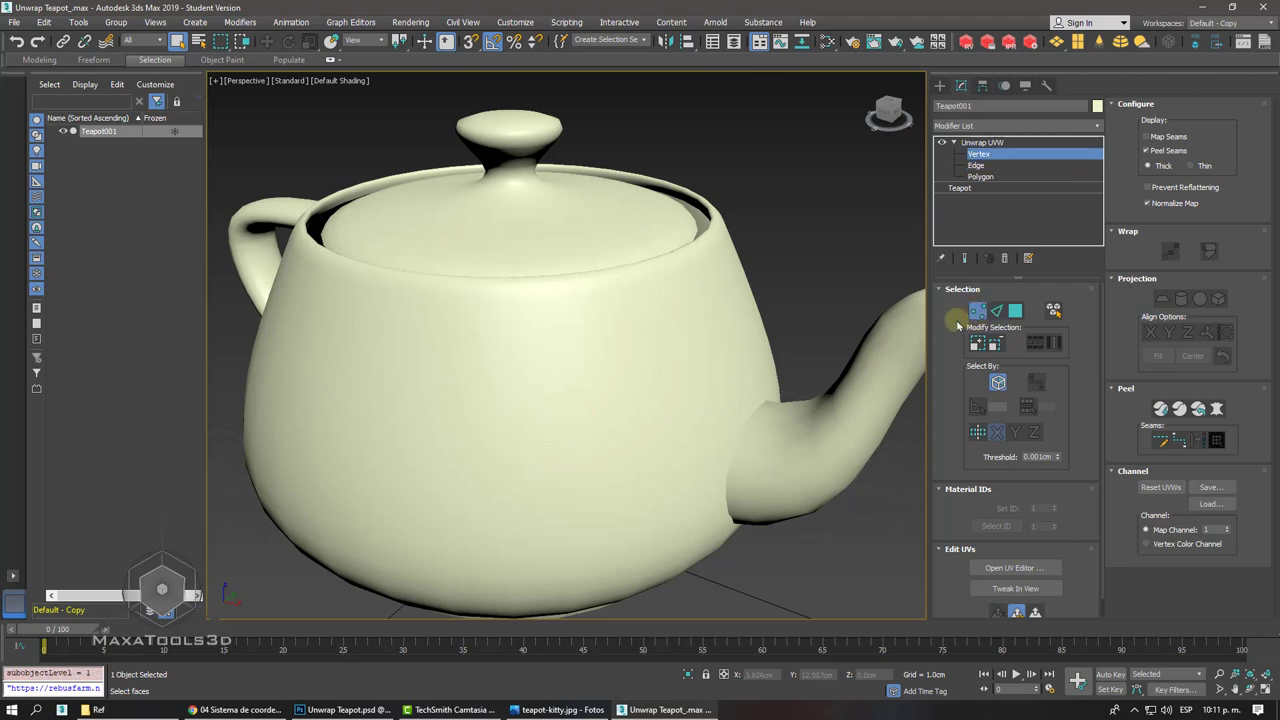
# - At Vertex level, box-select three columns of vertices on the teapot's front body
pyautogui.moveTo(468, 390); pyautogui.dragTo(631, 488)
pyautogui.click(612, 510)
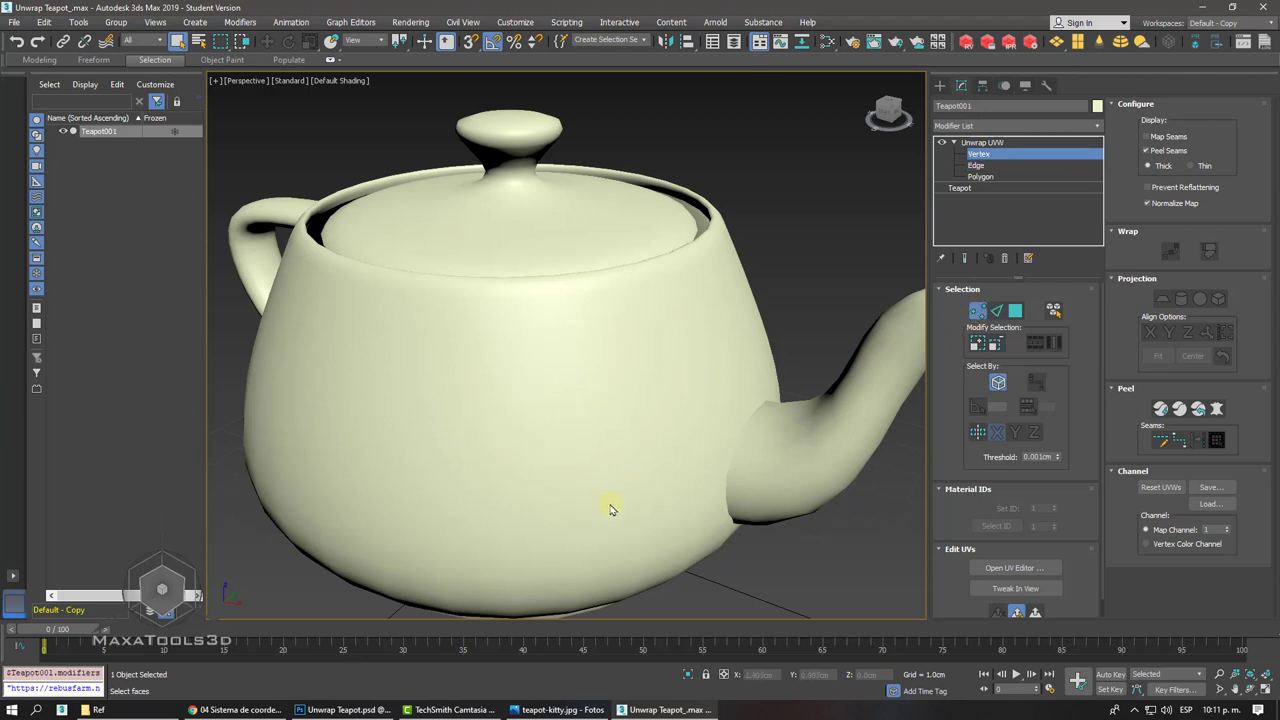
pyautogui.click(569, 452)
pyautogui.moveTo(518, 380); pyautogui.dragTo(608, 516)
pyautogui.moveTo(452, 342); pyautogui.dragTo(603, 509)
pyautogui.moveTo(508, 410); pyautogui.dragTo(628, 515)
pyautogui.keyDown('alt'); pyautogui.moveTo(632, 514); pyautogui.dragTo(632, 519, button='middle'); pyautogui.keyUp('alt')
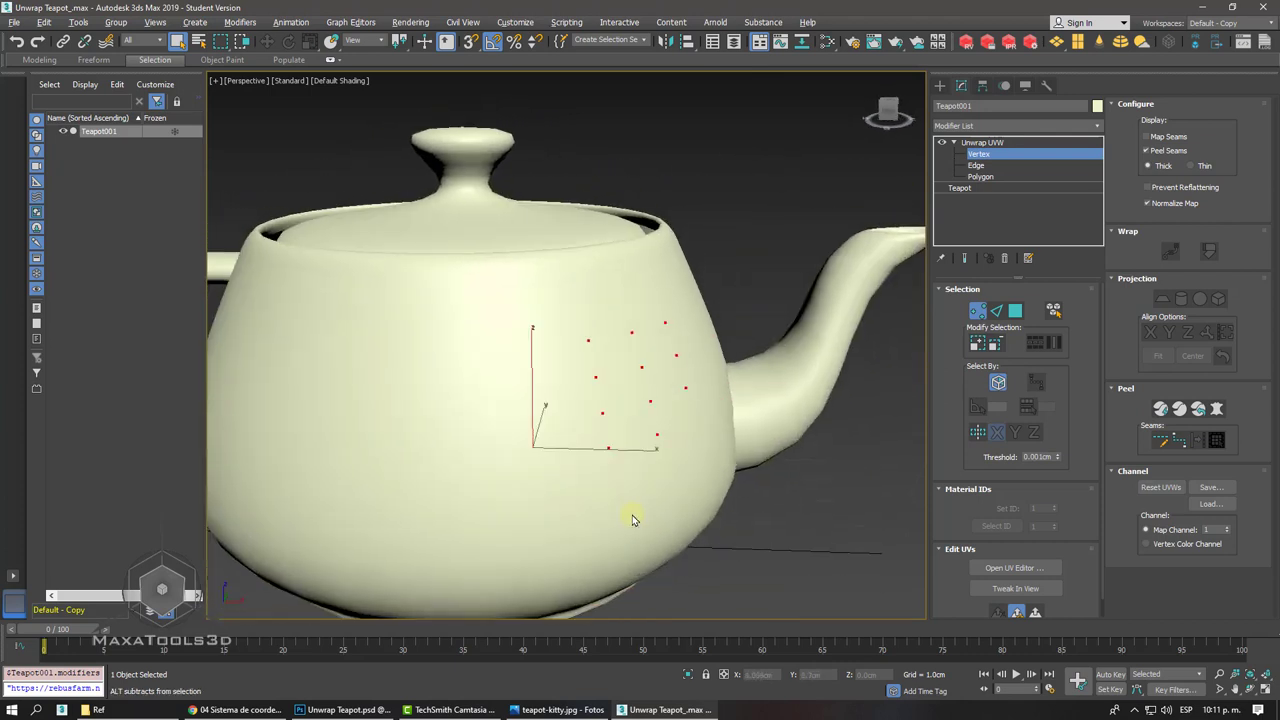
pyautogui.scroll(-2, 632, 515)
pyautogui.scroll(-2, 632, 514)
pyautogui.scroll(-1, 632, 514)
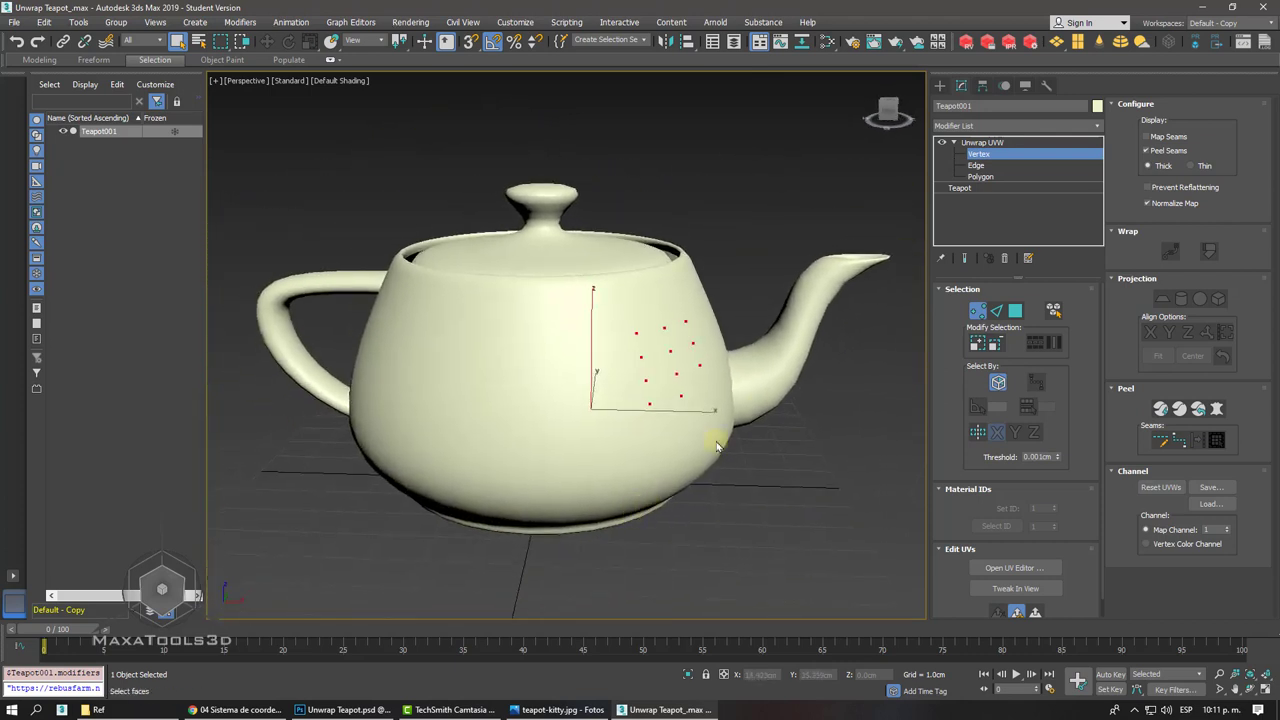
pyautogui.click(1097, 105)
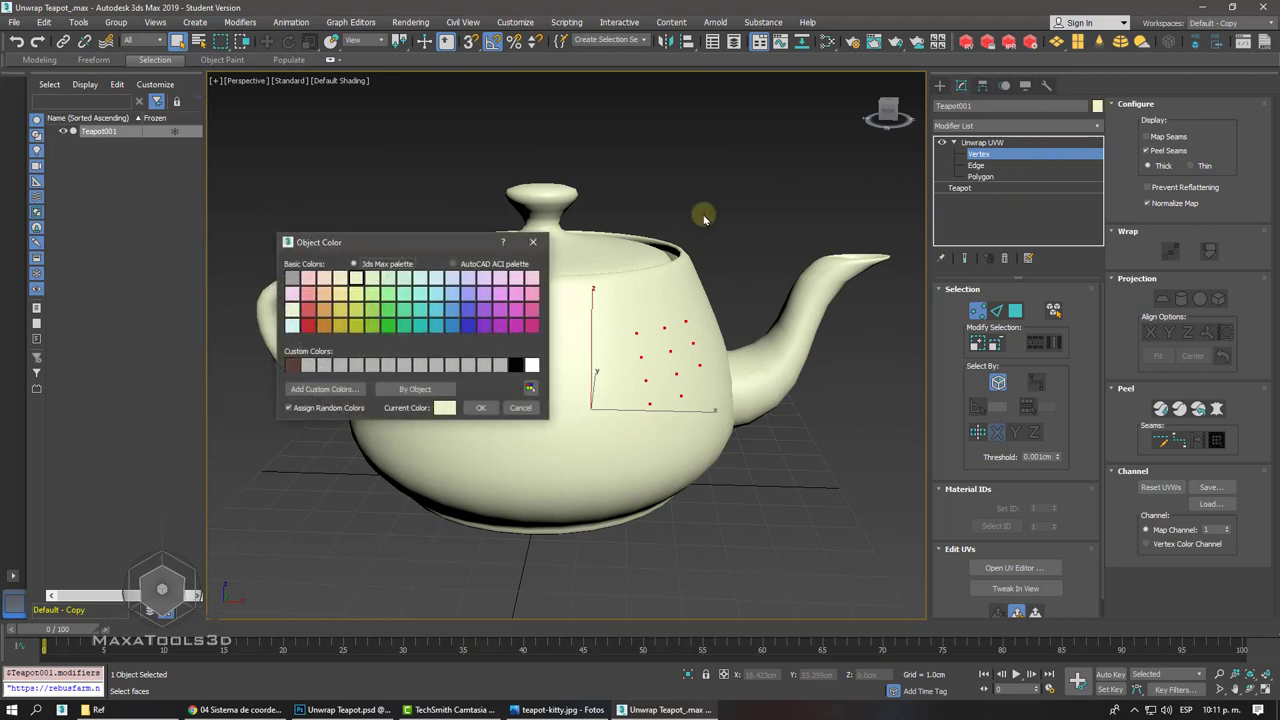
pyautogui.click(310, 323)
pyautogui.click(480, 408)
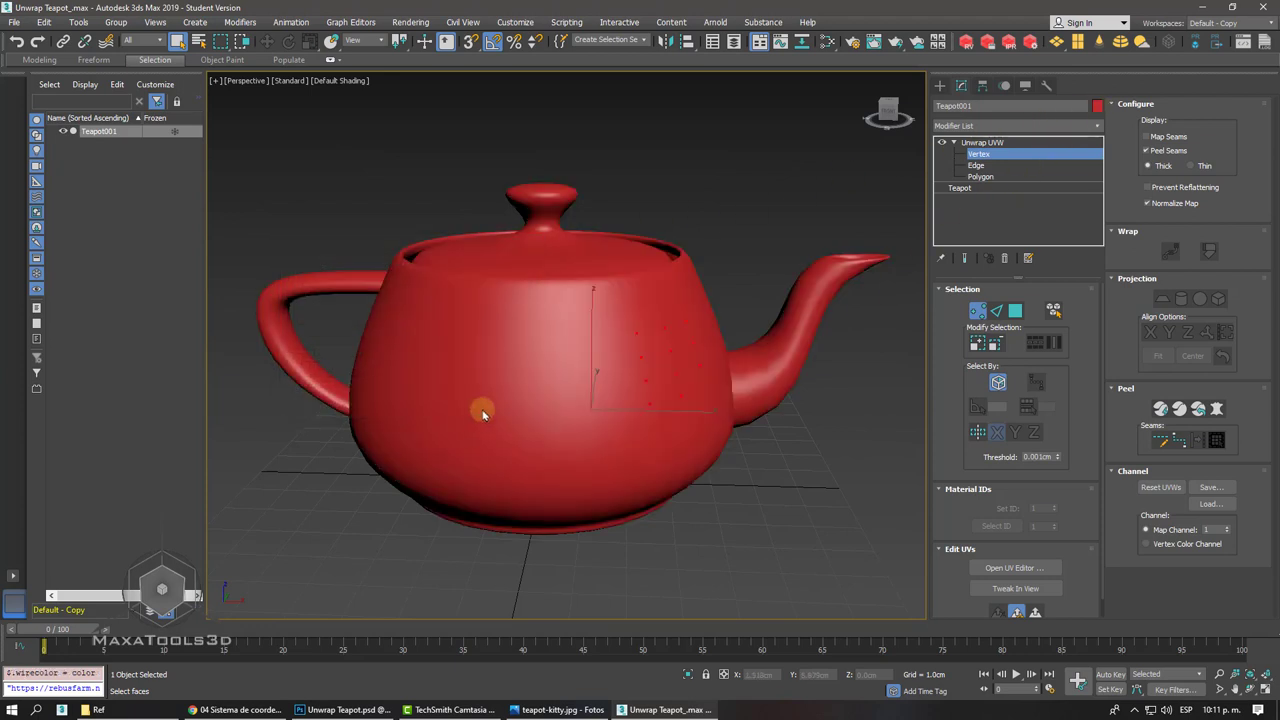
pyautogui.scroll(2, 560, 380)
pyautogui.scroll(2, 635, 352)
pyautogui.scroll(2, 635, 352)
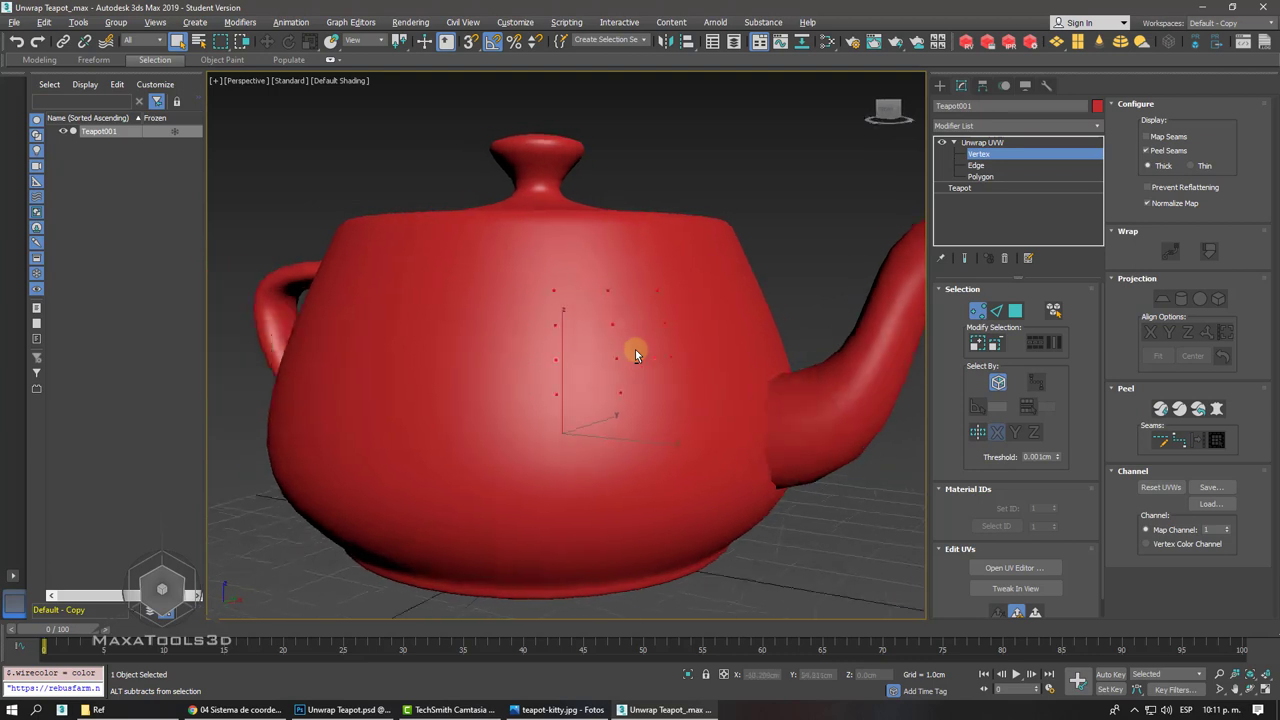
pyautogui.scroll(2, 635, 350)
pyautogui.scroll(2, 635, 350)
pyautogui.scroll(-8, 635, 350)
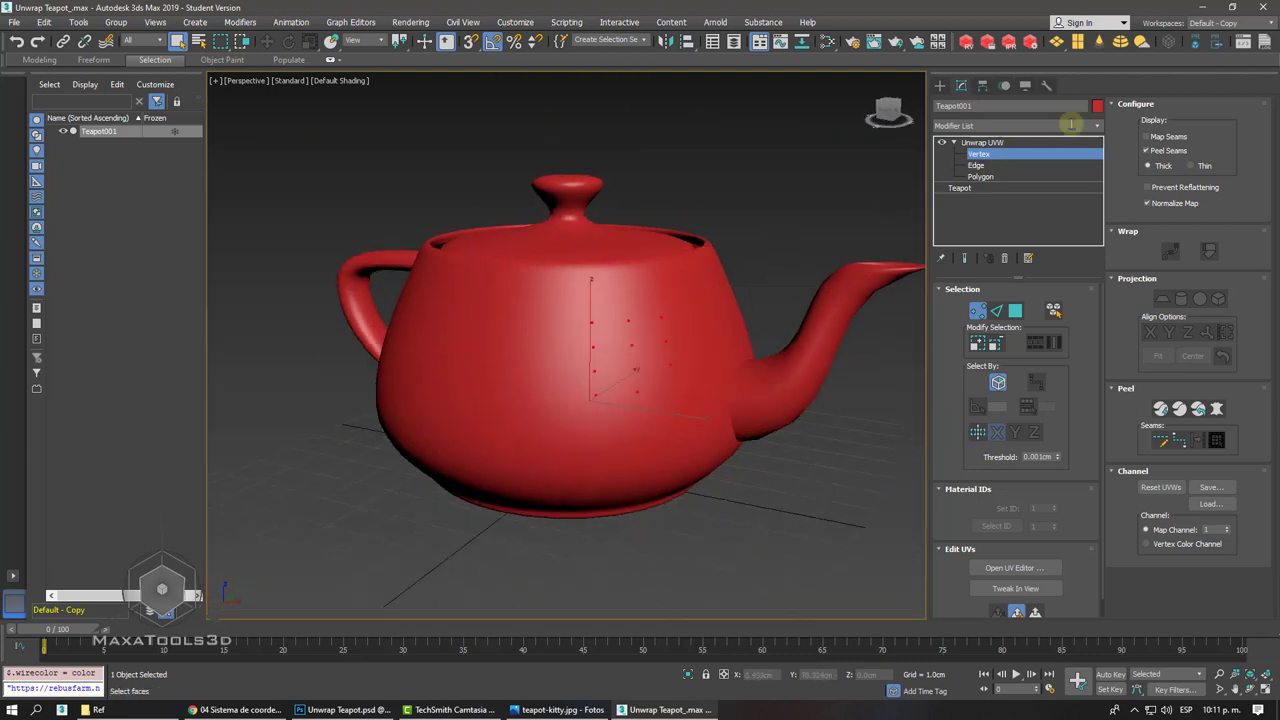
pyautogui.click(1097, 105)
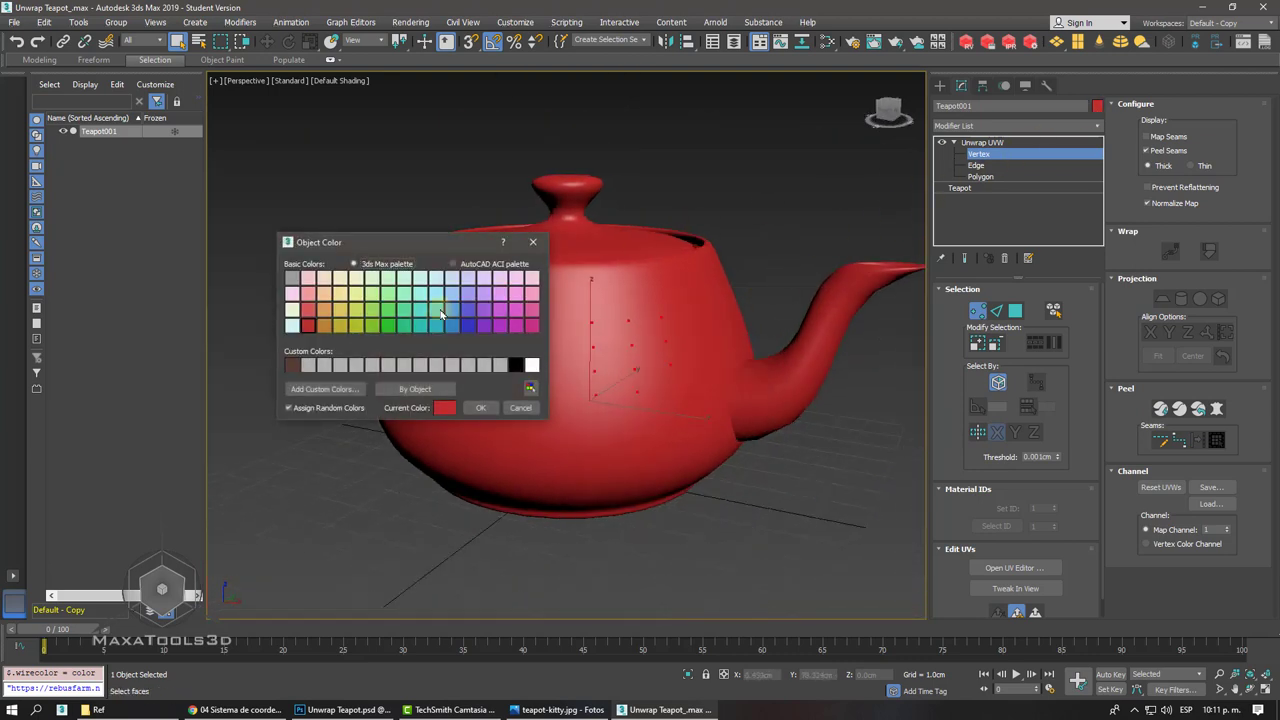
pyautogui.click(441, 313)
pyautogui.click(480, 407)
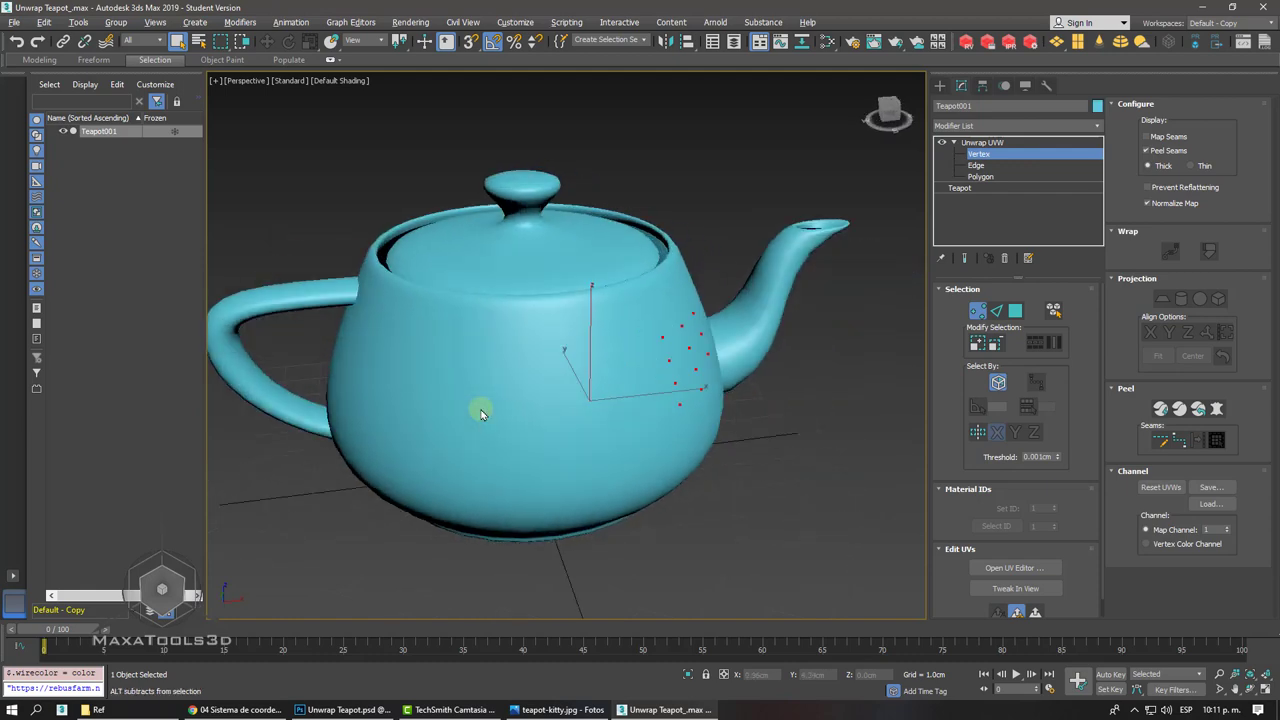
pyautogui.scroll(3, 480, 410)
pyautogui.keyDown('alt'); pyautogui.moveTo(480, 410); pyautogui.dragTo(482, 408, button='middle'); pyautogui.keyUp('alt')
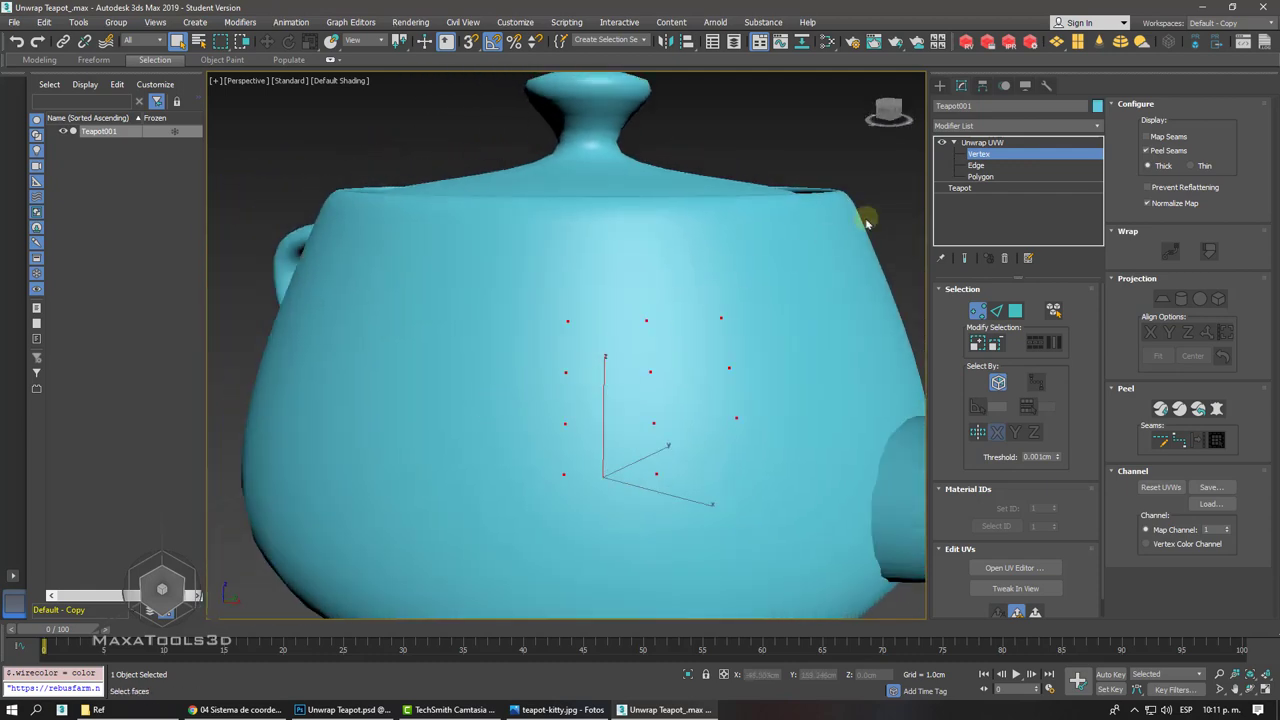
pyautogui.click(1097, 105)
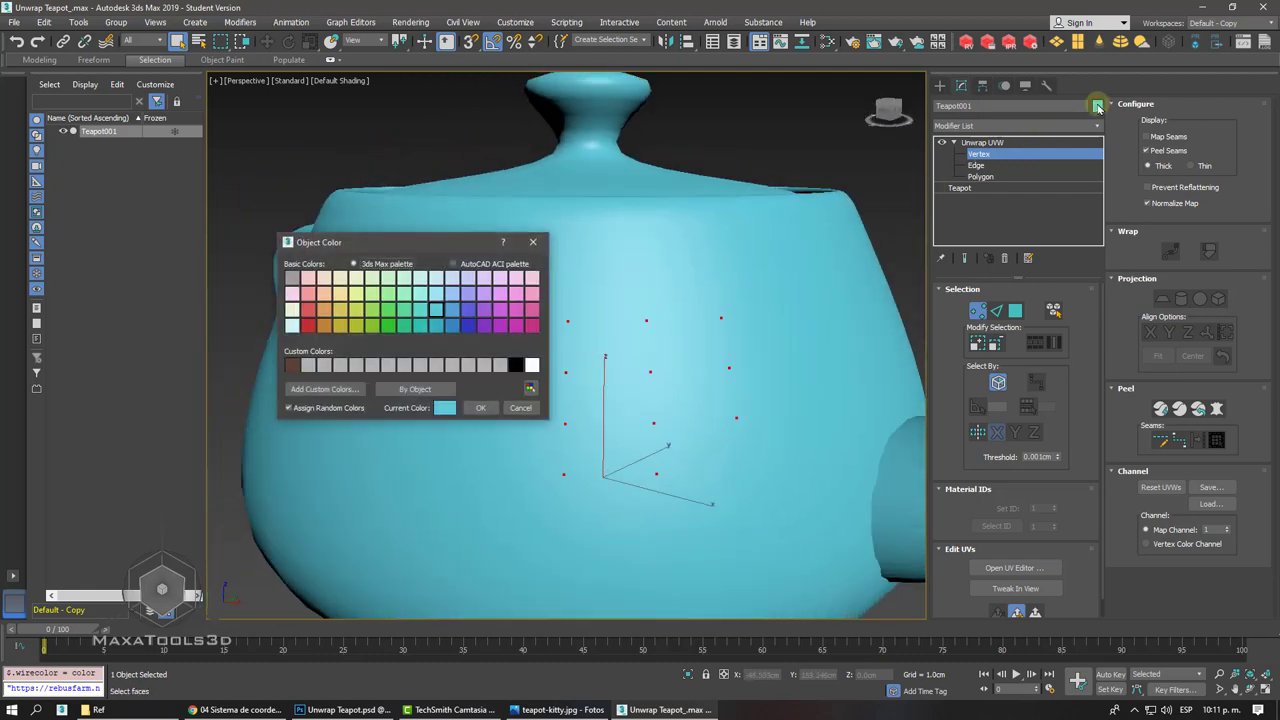
pyautogui.click(389, 293)
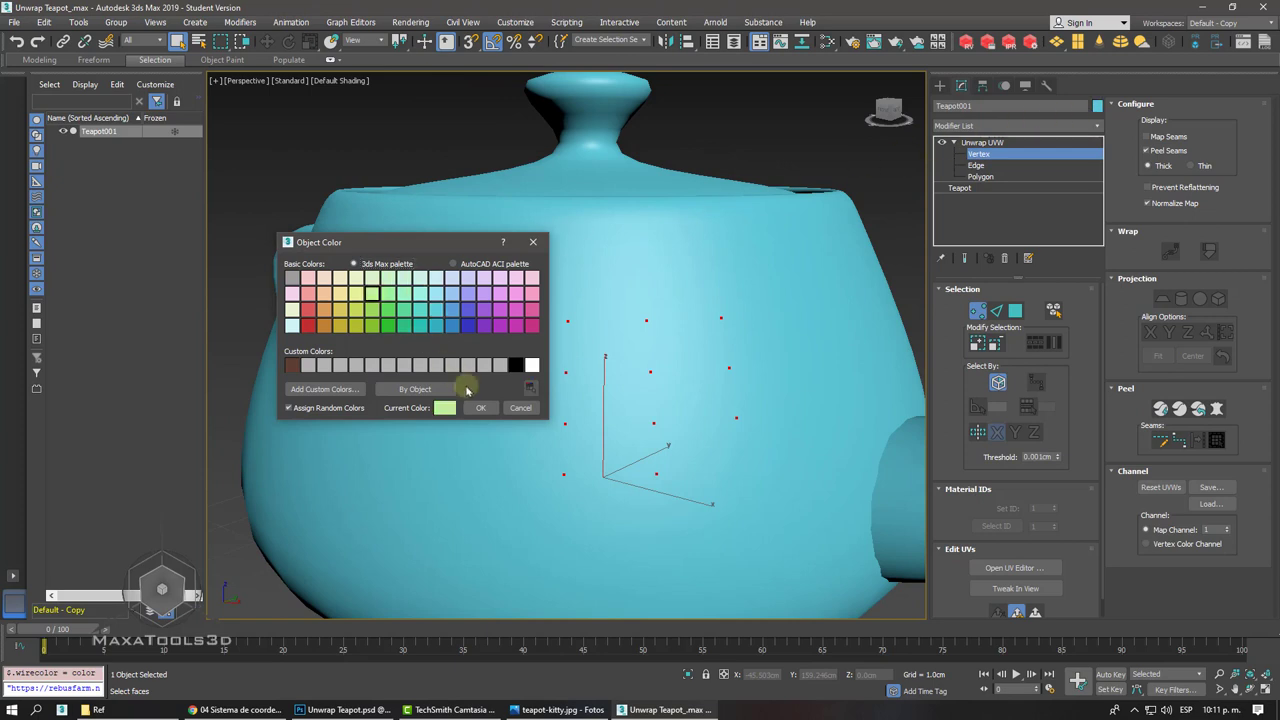
pyautogui.click(480, 407)
pyautogui.keyDown('alt'); pyautogui.moveTo(494, 400); pyautogui.dragTo(560, 390, button='middle'); pyautogui.keyUp('alt')
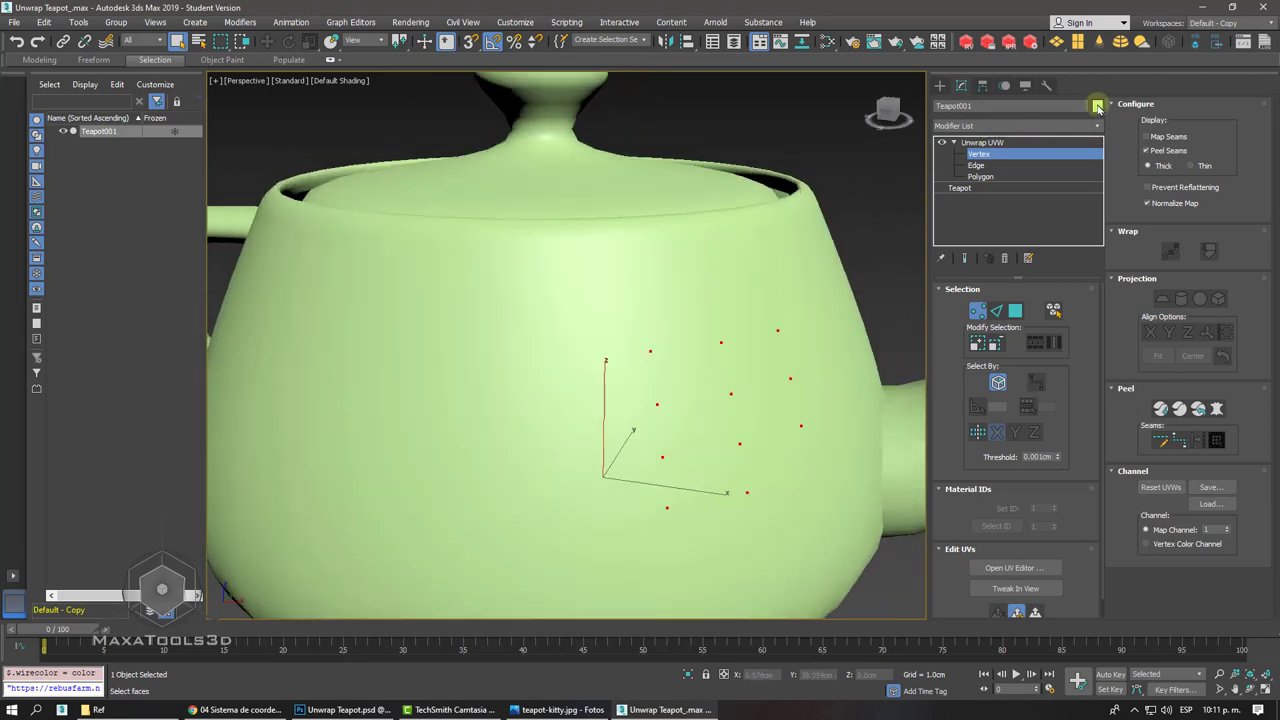
pyautogui.click(1097, 105)
pyautogui.click(356, 277)
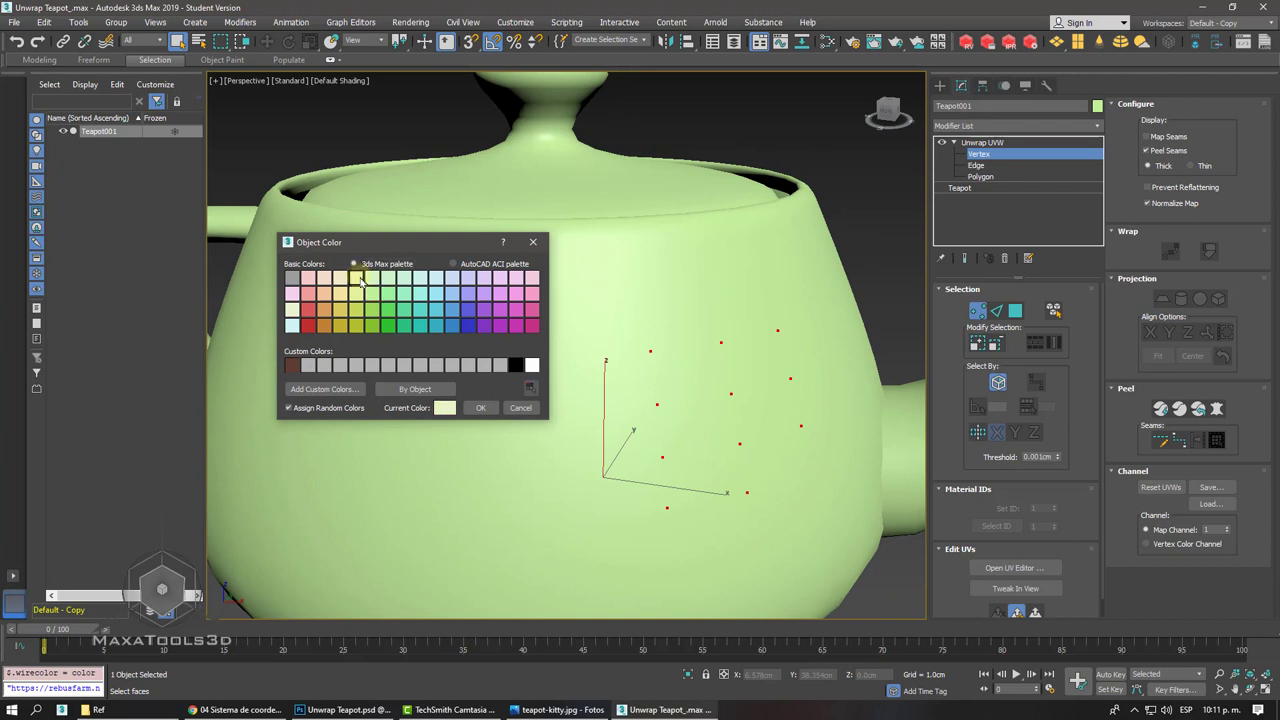
pyautogui.click(482, 408)
pyautogui.scroll(-2, 451, 351)
pyautogui.scroll(-2, 452, 358)
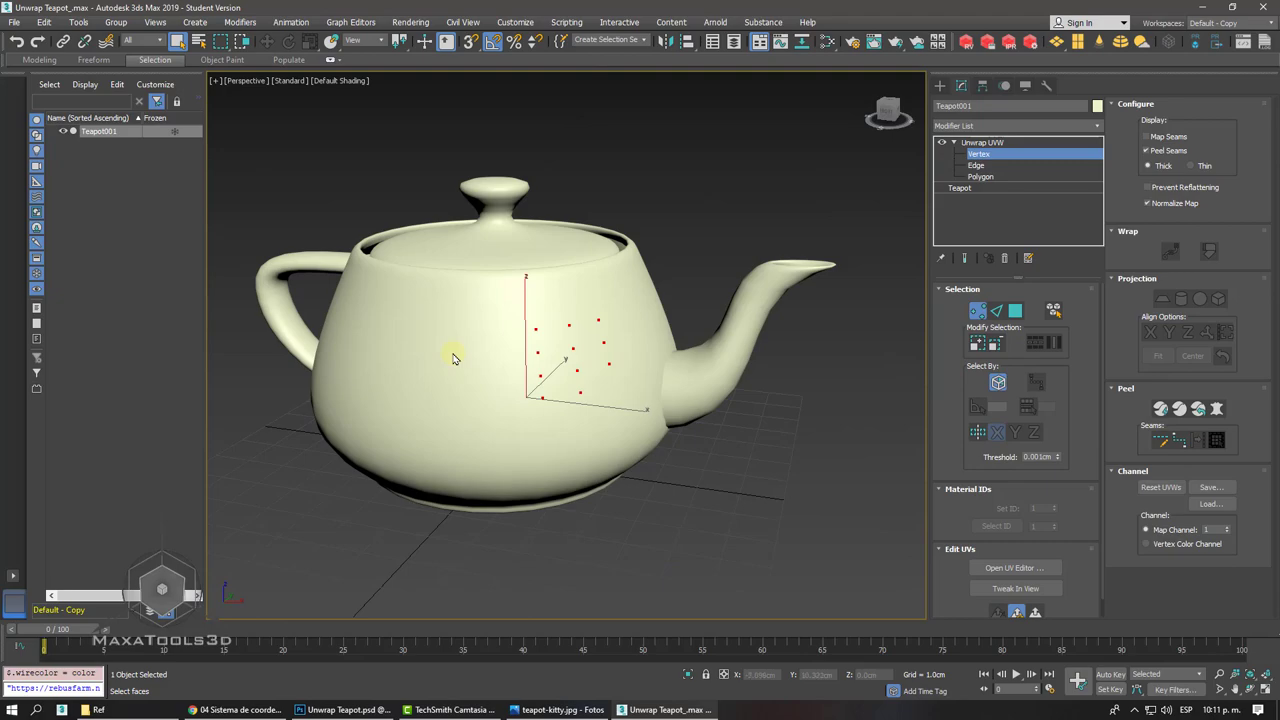
# - Show edged faces with F4 and return Unwrap UVW to Vertex sub-object level
pyautogui.press('F4')
pyautogui.scroll(4, 524, 323)
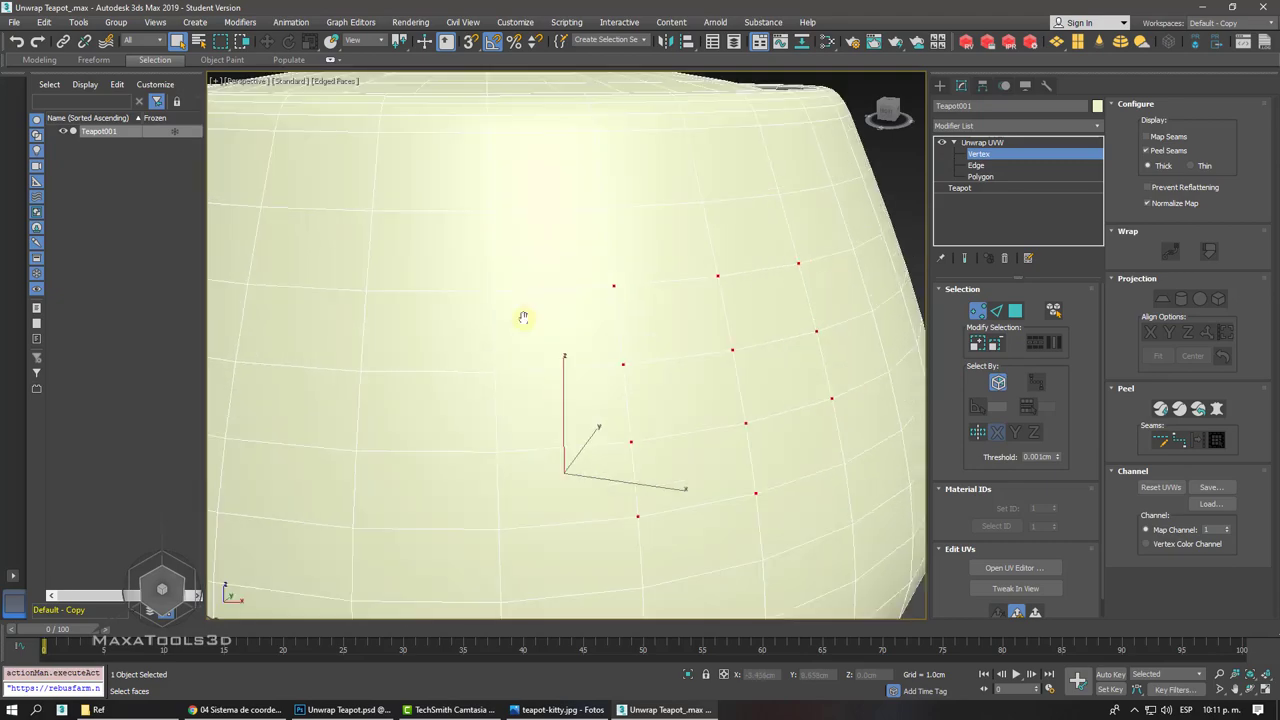
pyautogui.scroll(-3, 524, 323)
pyautogui.scroll(1, 524, 323)
pyautogui.keyDown('alt'); pyautogui.moveTo(524, 323); pyautogui.dragTo(523, 320, button='middle'); pyautogui.keyUp('alt')
pyautogui.scroll(-2, 626, 280)
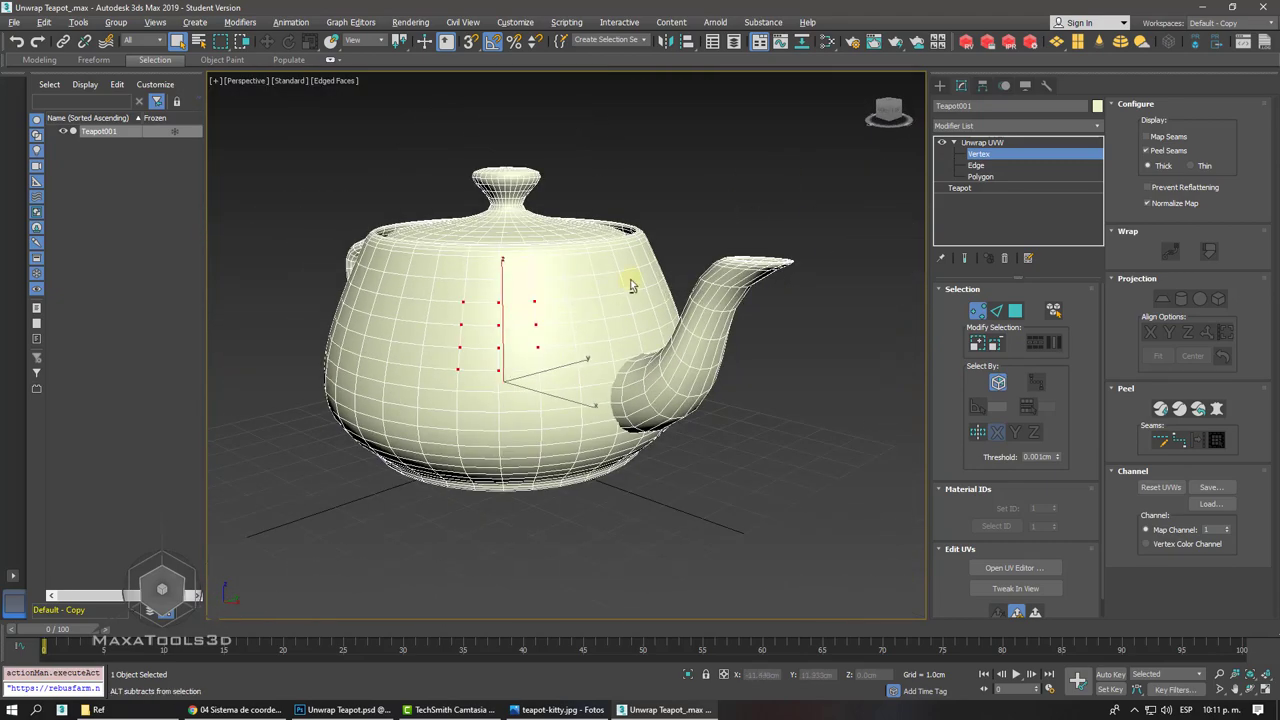
pyautogui.click(990, 143)
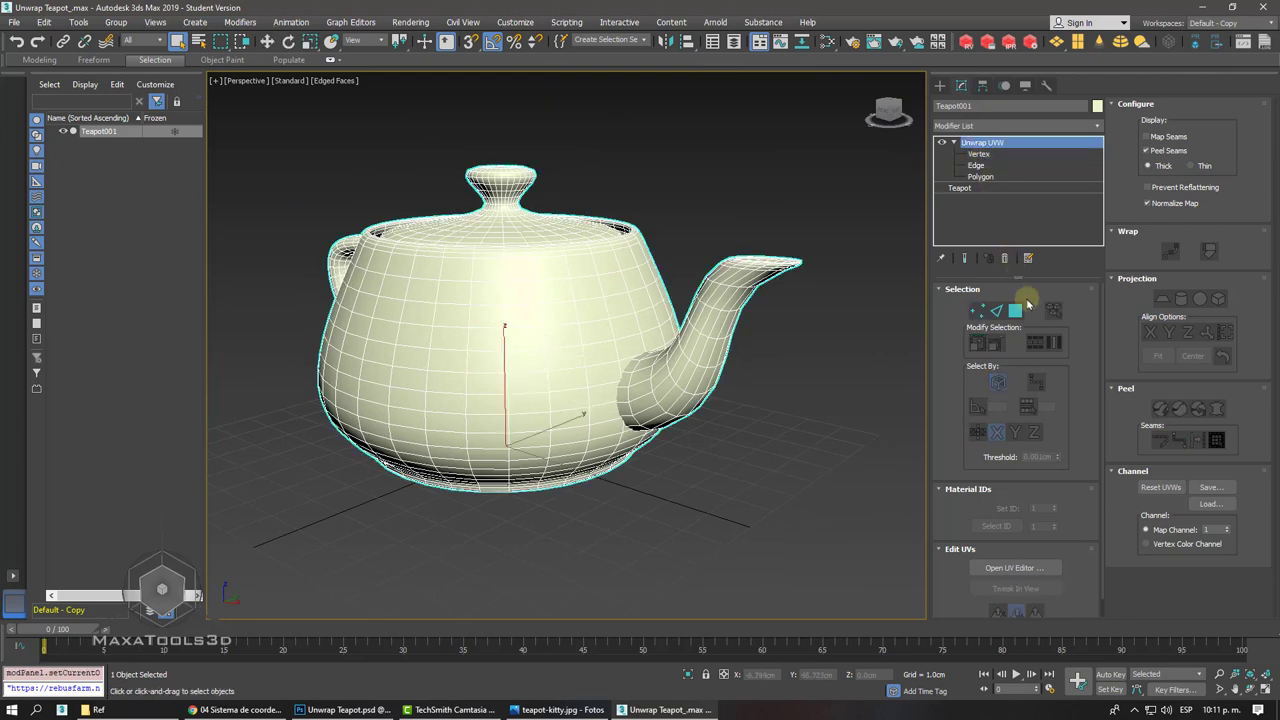
pyautogui.click(996, 311)
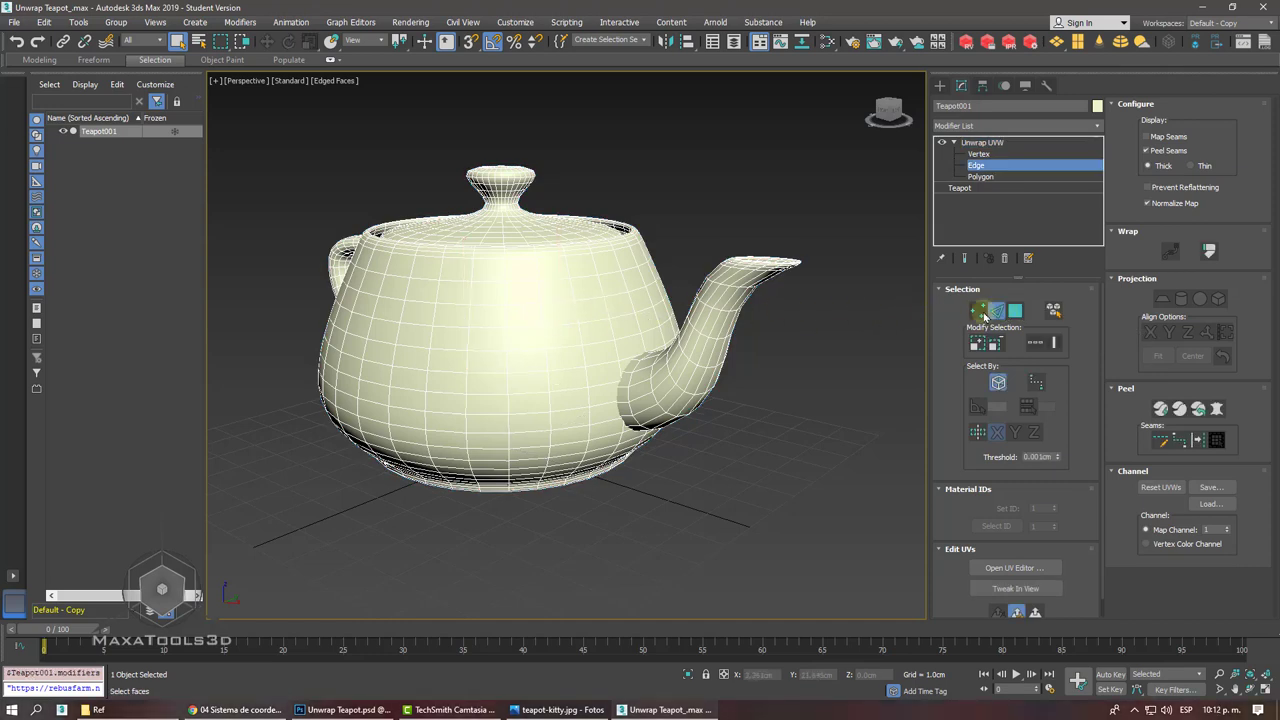
pyautogui.click(977, 311)
# - Test-pick several vertices around the spout base, then switch to Edge level
pyautogui.click(600, 495)
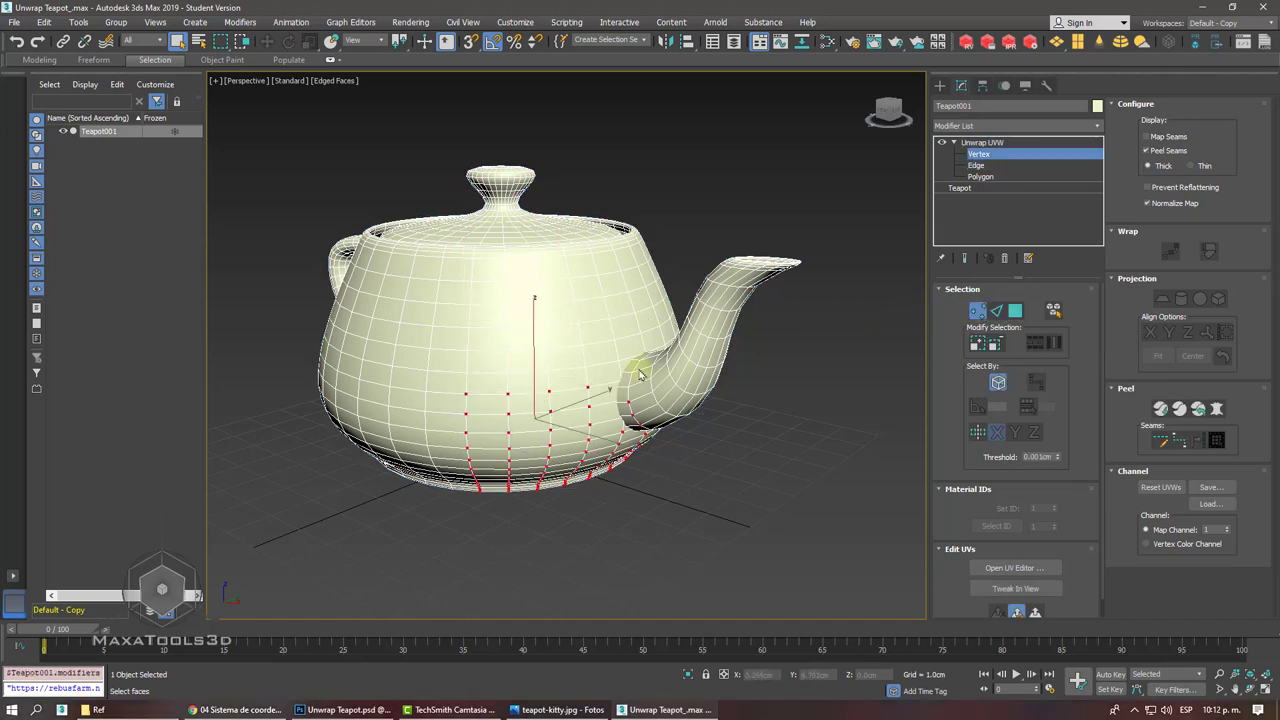
pyautogui.click(724, 340)
pyautogui.click(383, 467)
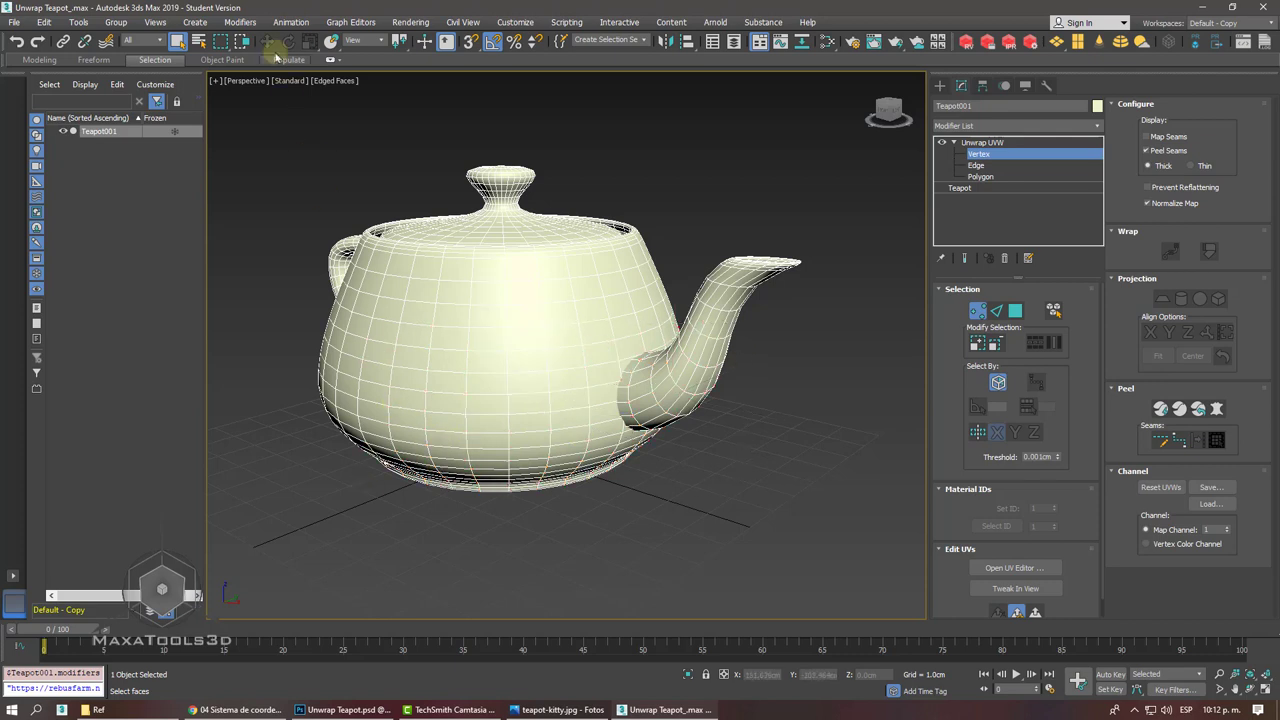
pyautogui.click(575, 290)
pyautogui.click(543, 214)
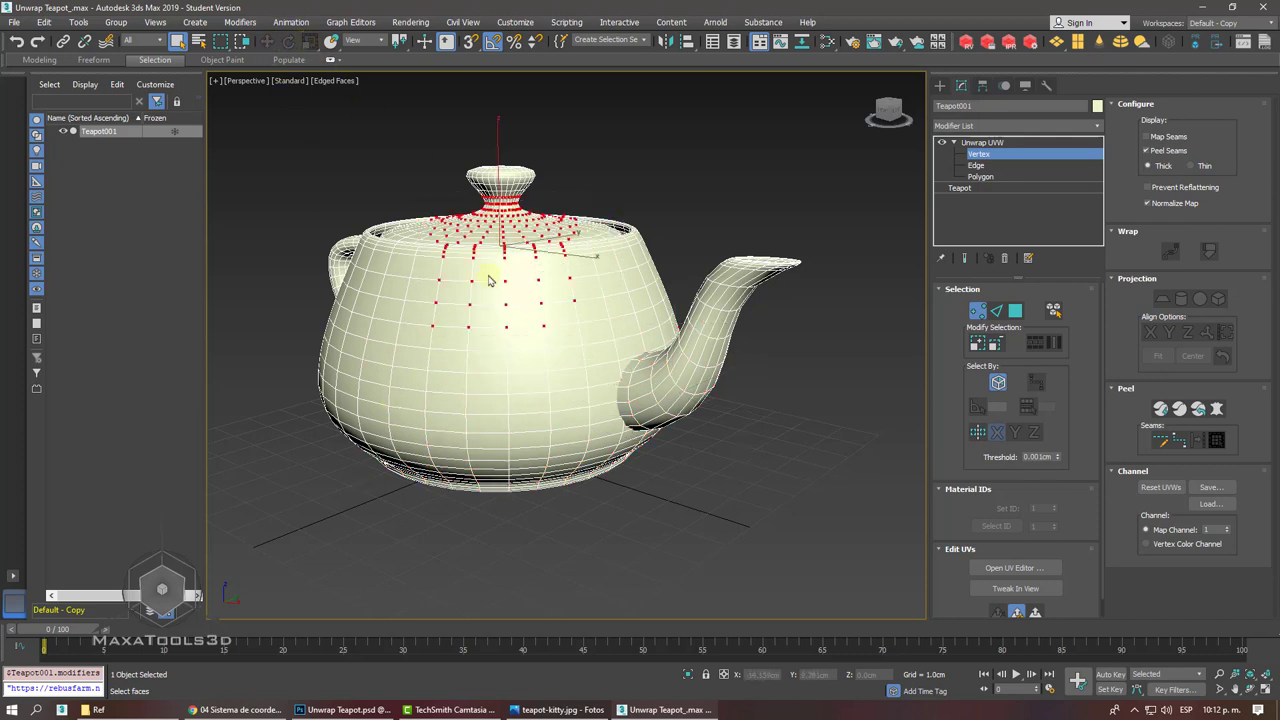
pyautogui.click(443, 286)
pyautogui.click(668, 362)
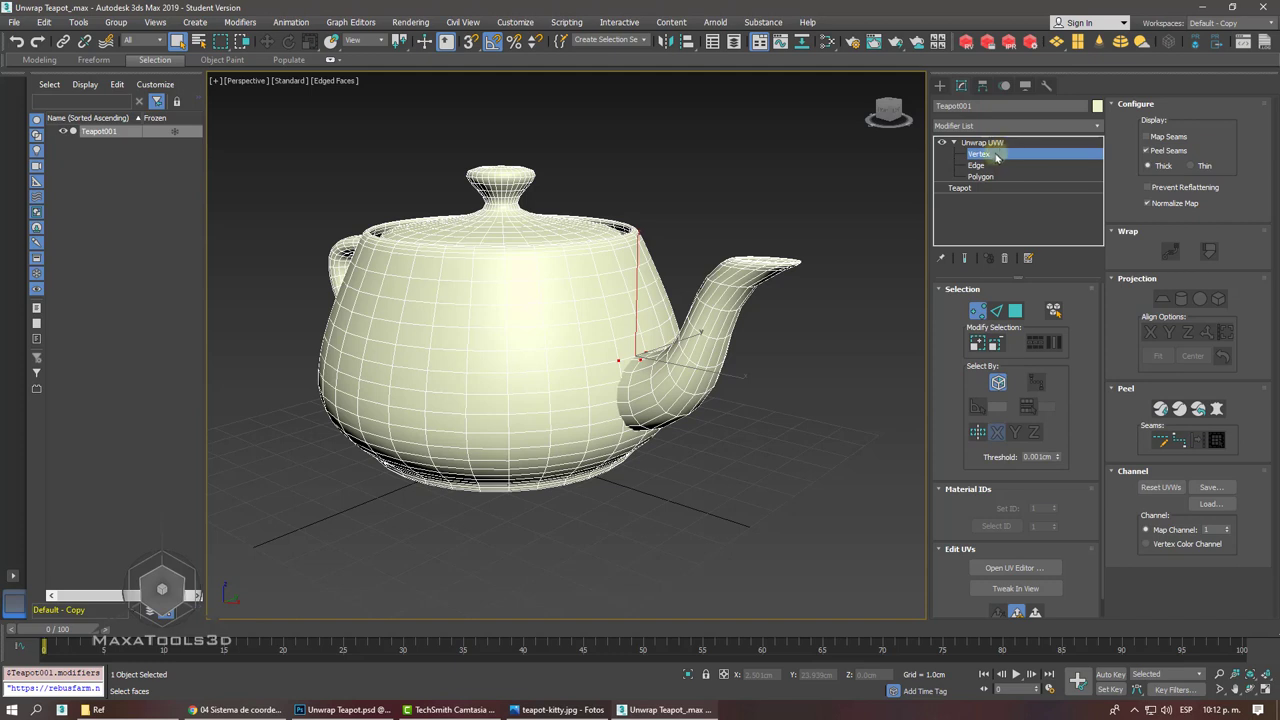
pyautogui.click(978, 165)
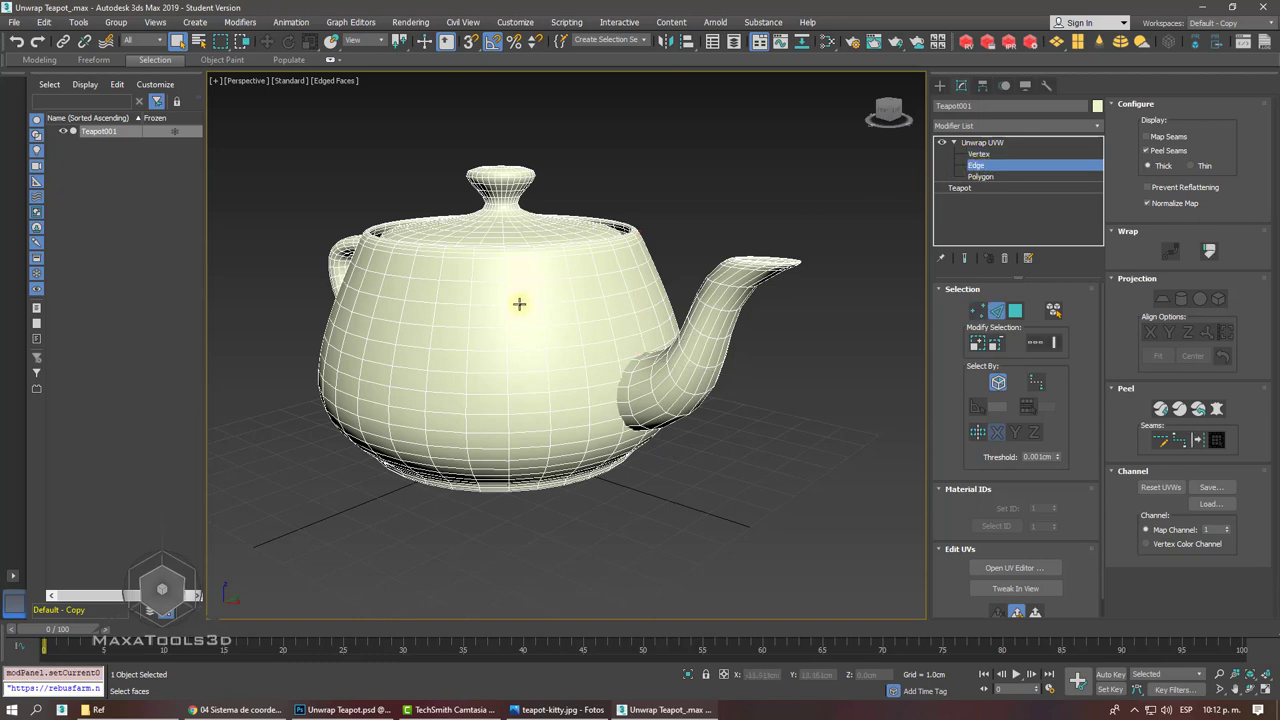
# - Select a body edge and extend it into a Loop around the teapot
pyautogui.click(515, 300)
pyautogui.moveTo(515, 300)
pyautogui.keyDown('alt'); pyautogui.mouseDown(button='middle')
pyautogui.moveTo(866, 343)
pyautogui.moveTo(518, 353)
pyautogui.mouseUp(button='middle'); pyautogui.keyUp('alt')
pyautogui.click(1038, 351)
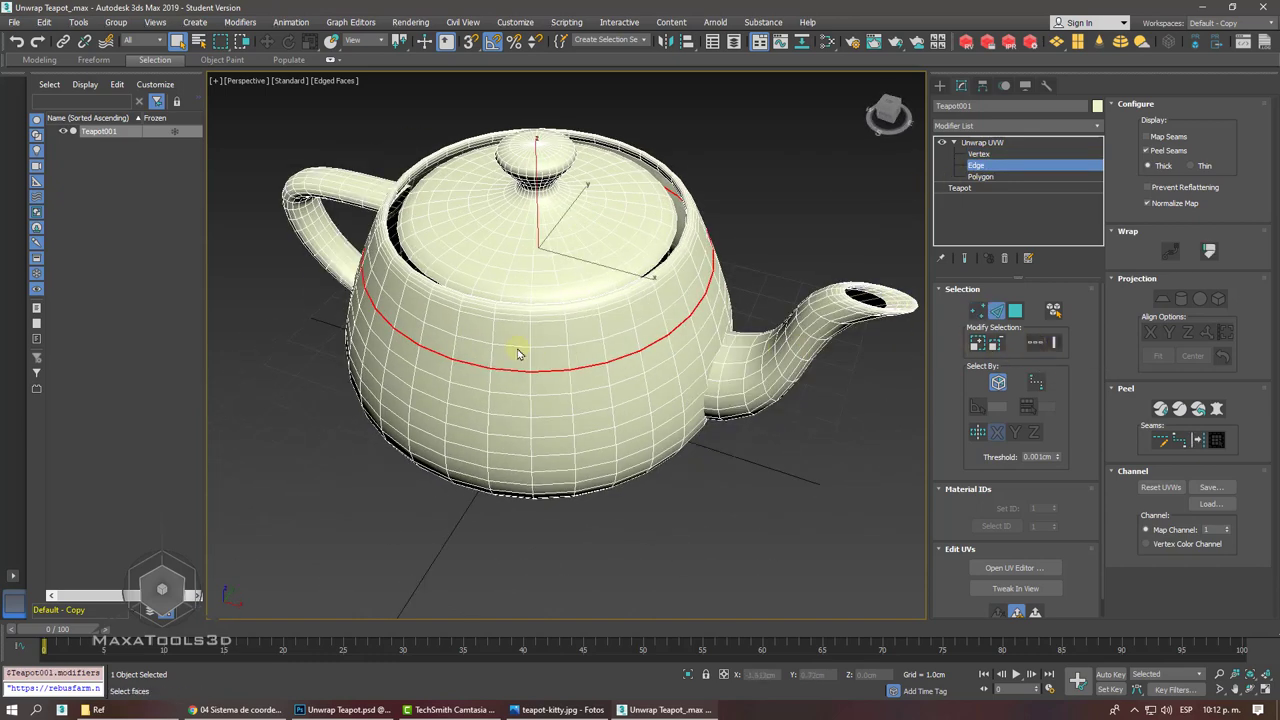
pyautogui.click(517, 348)
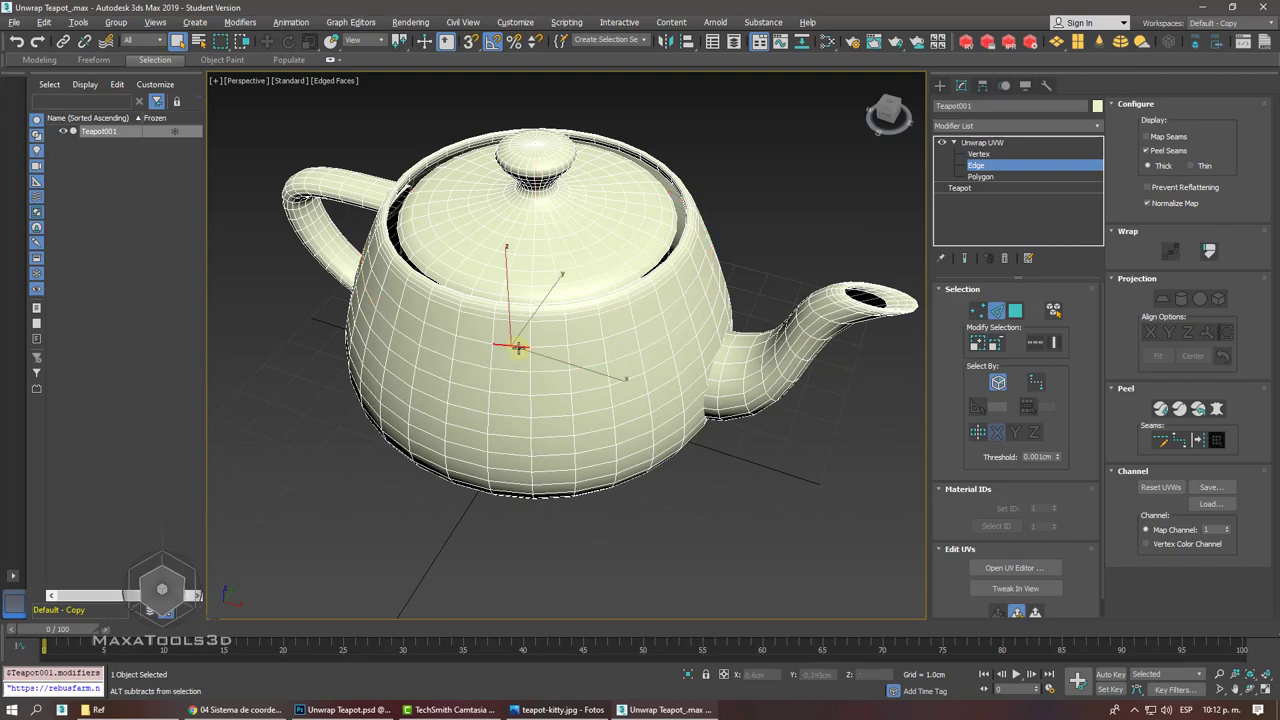
pyautogui.keyDown('alt'); pyautogui.moveTo(512, 345); pyautogui.dragTo(826, 343, button='middle'); pyautogui.keyUp('alt')
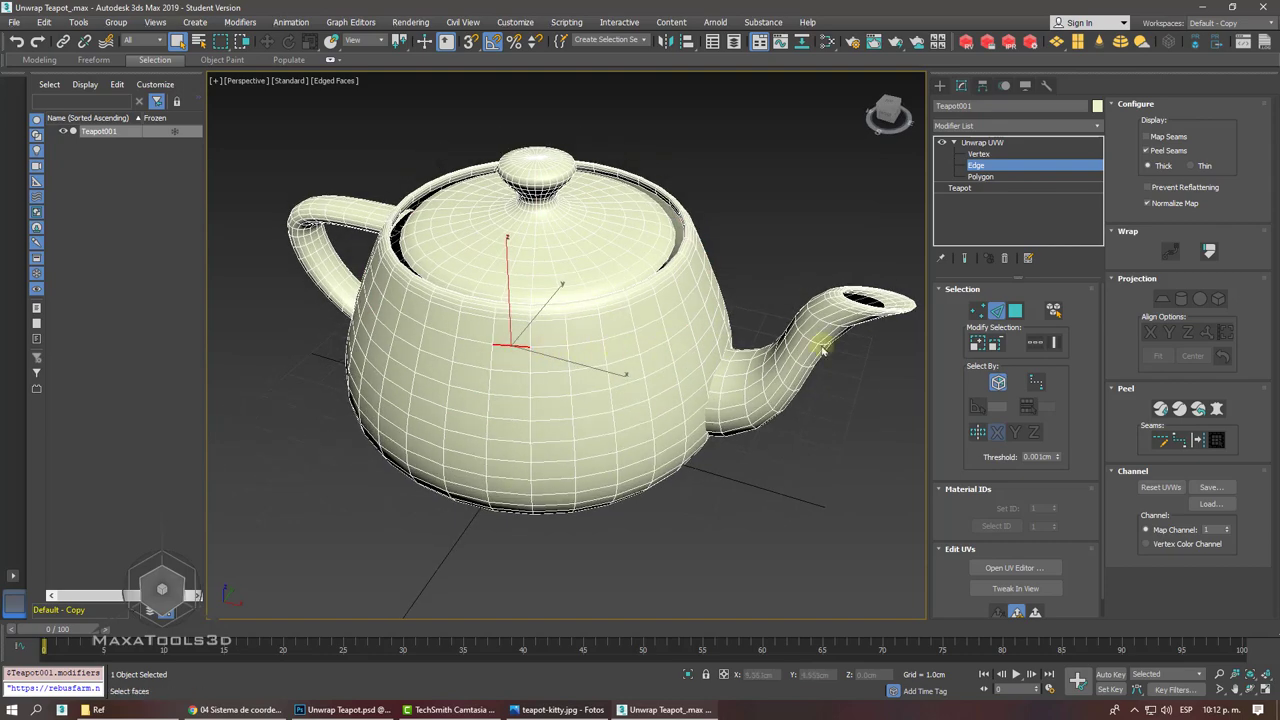
# - Grow a Ring, expand it to loops, then clear and select one front edge
pyautogui.click(1057, 346)
pyautogui.keyDown('alt'); pyautogui.moveTo(1057, 343); pyautogui.dragTo(1054, 343, button='middle'); pyautogui.keyUp('alt')
pyautogui.hotkey('shift', 'z')
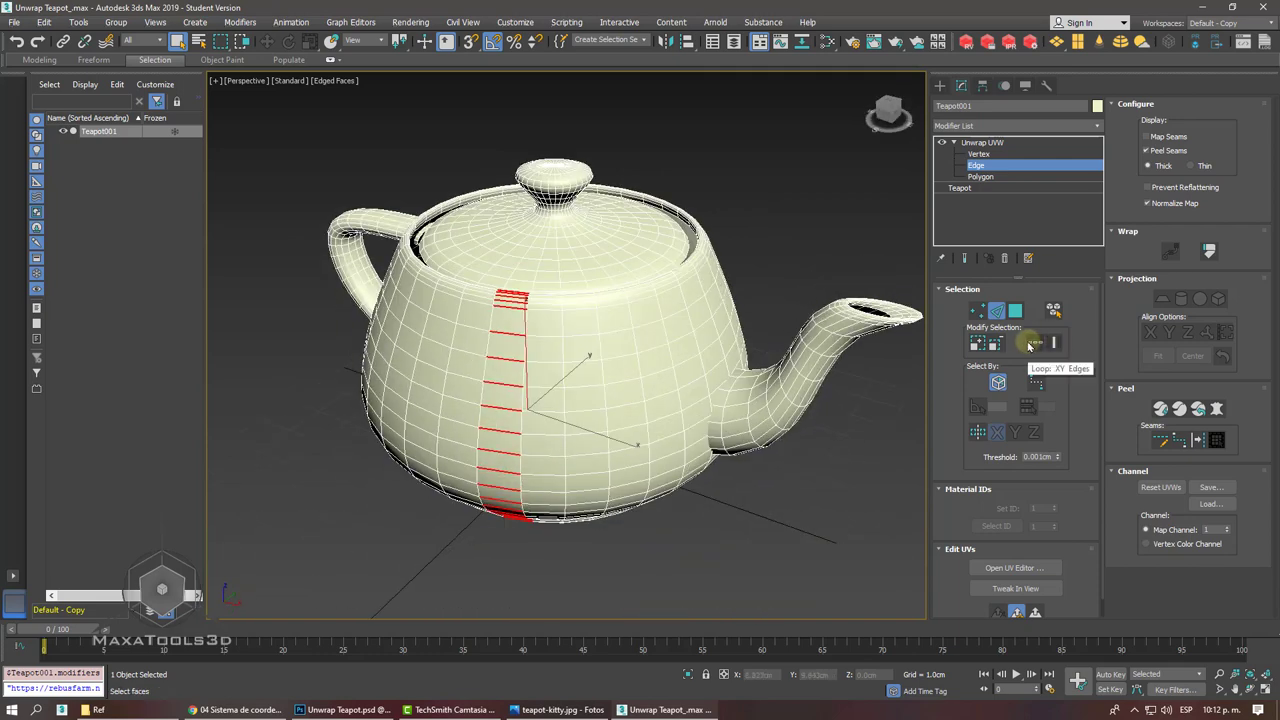
pyautogui.click(1029, 345)
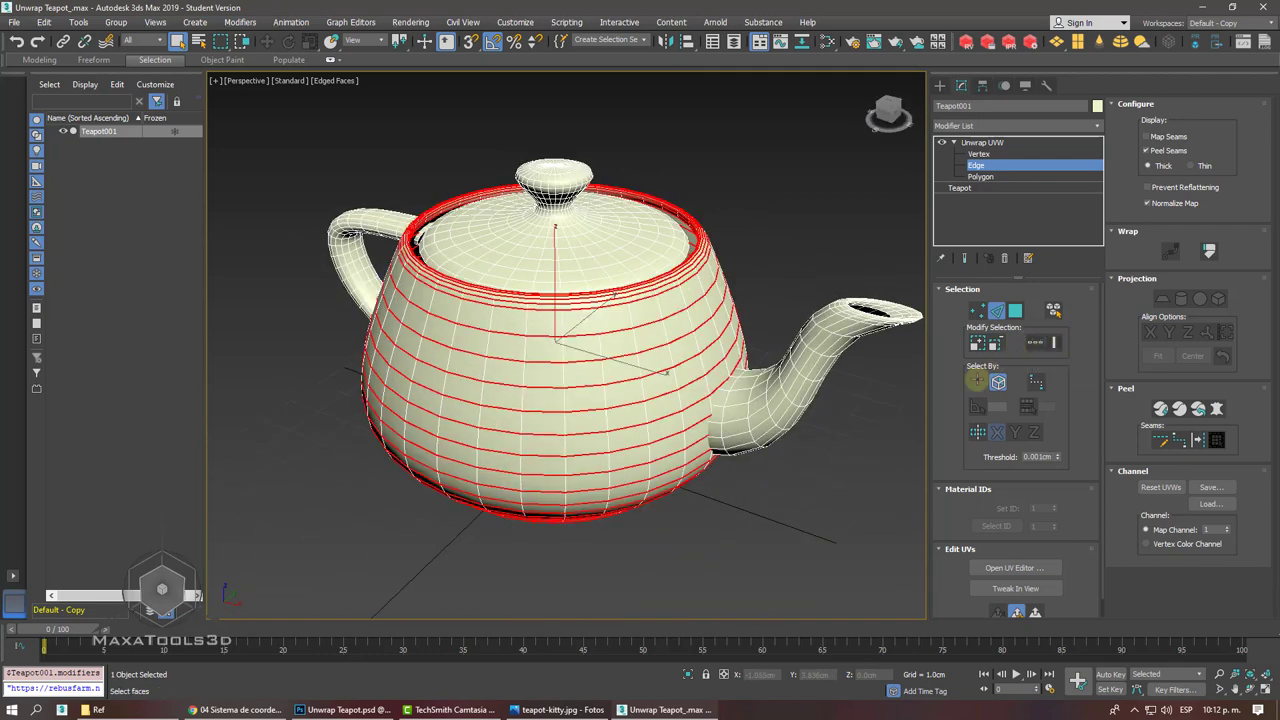
pyautogui.click(749, 553)
pyautogui.click(585, 361)
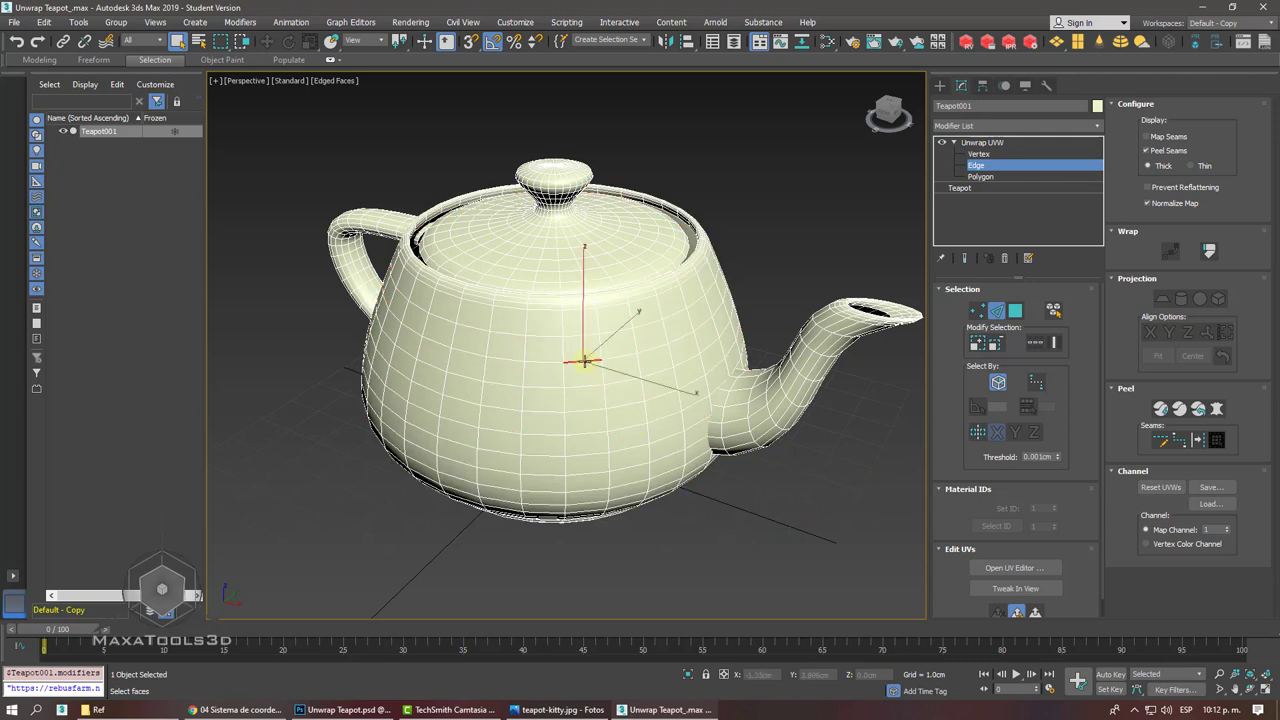
pyautogui.click(977, 346)
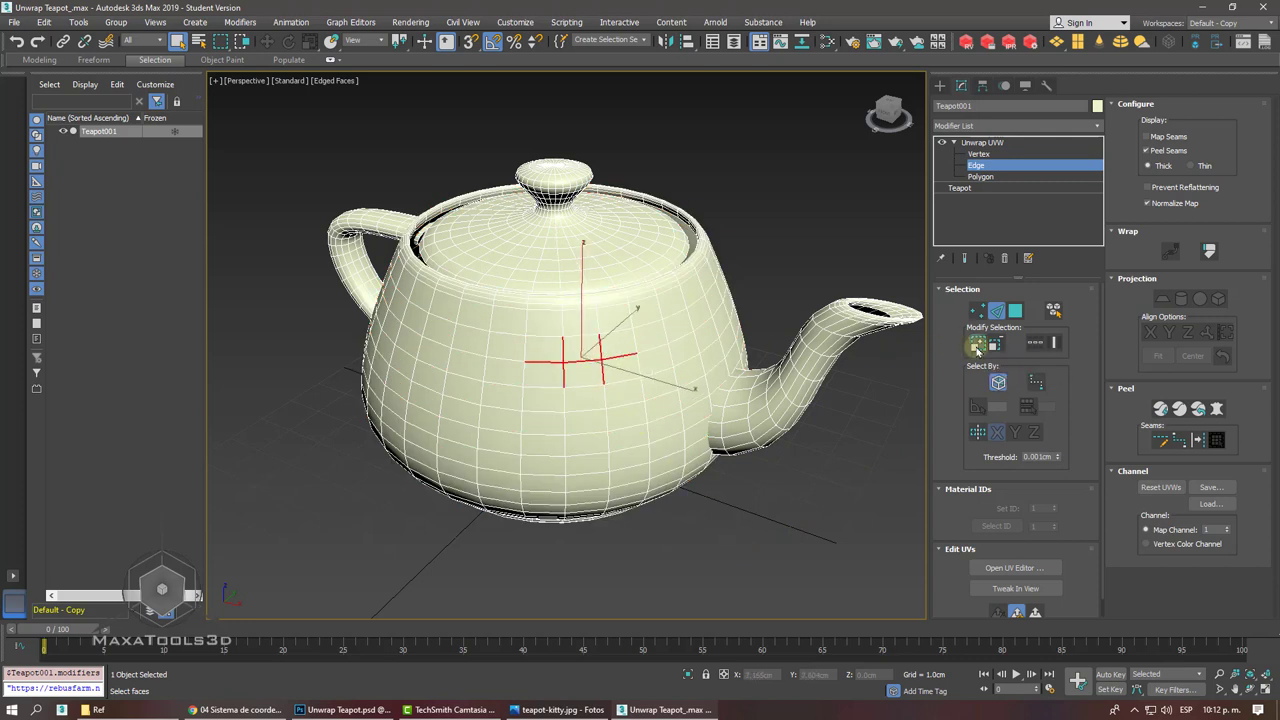
pyautogui.click(977, 346)
pyautogui.click(977, 346)
pyautogui.click(977, 346)
pyautogui.click(995, 345)
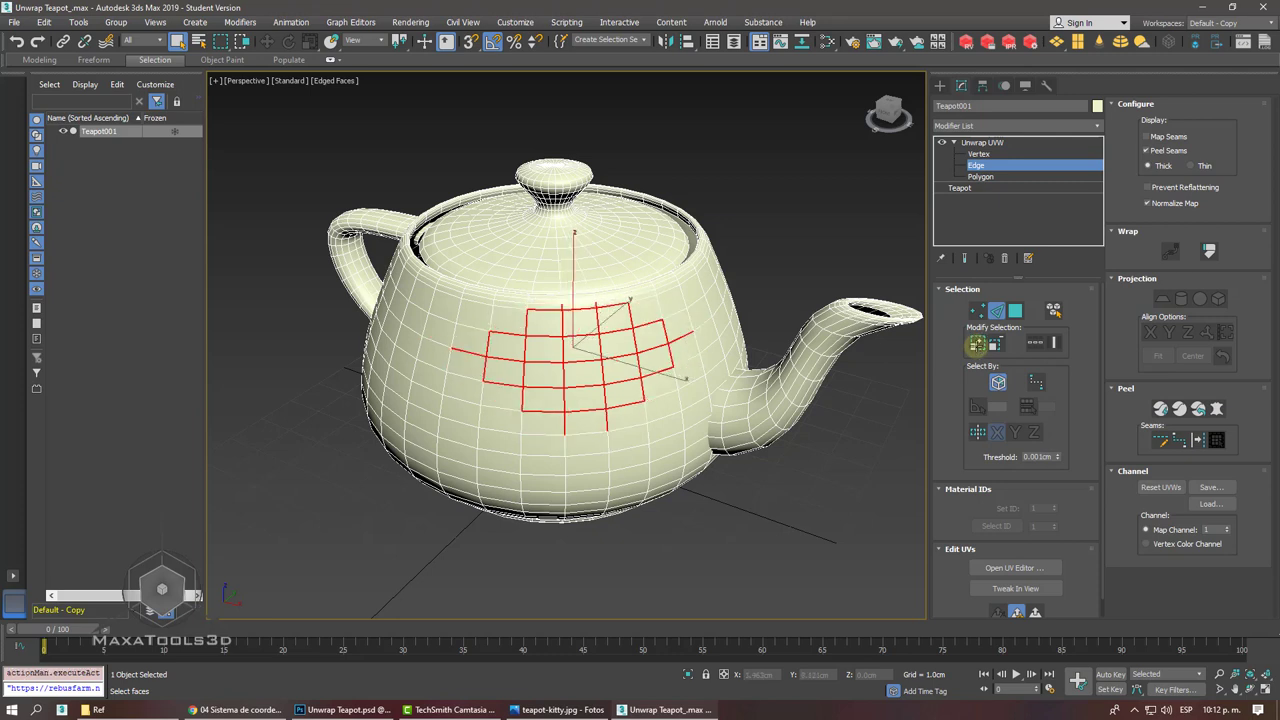
pyautogui.click(997, 345)
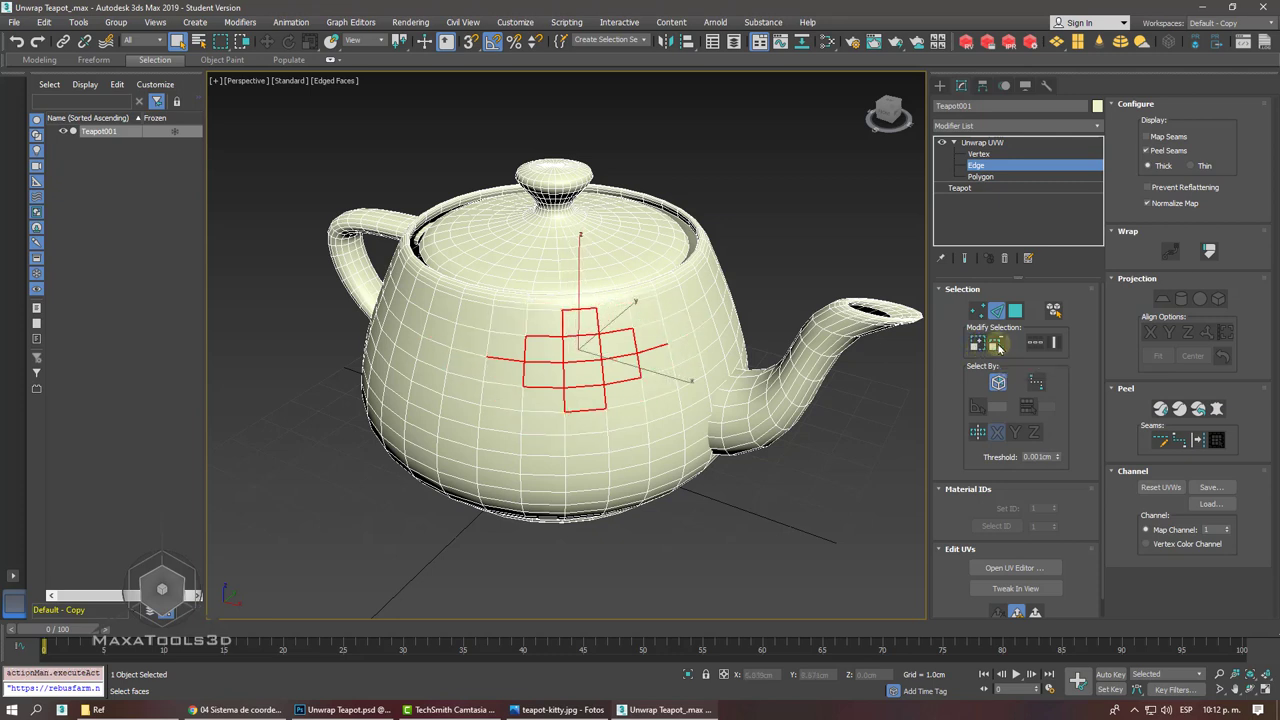
pyautogui.click(997, 345)
pyautogui.click(997, 345)
pyautogui.click(840, 450)
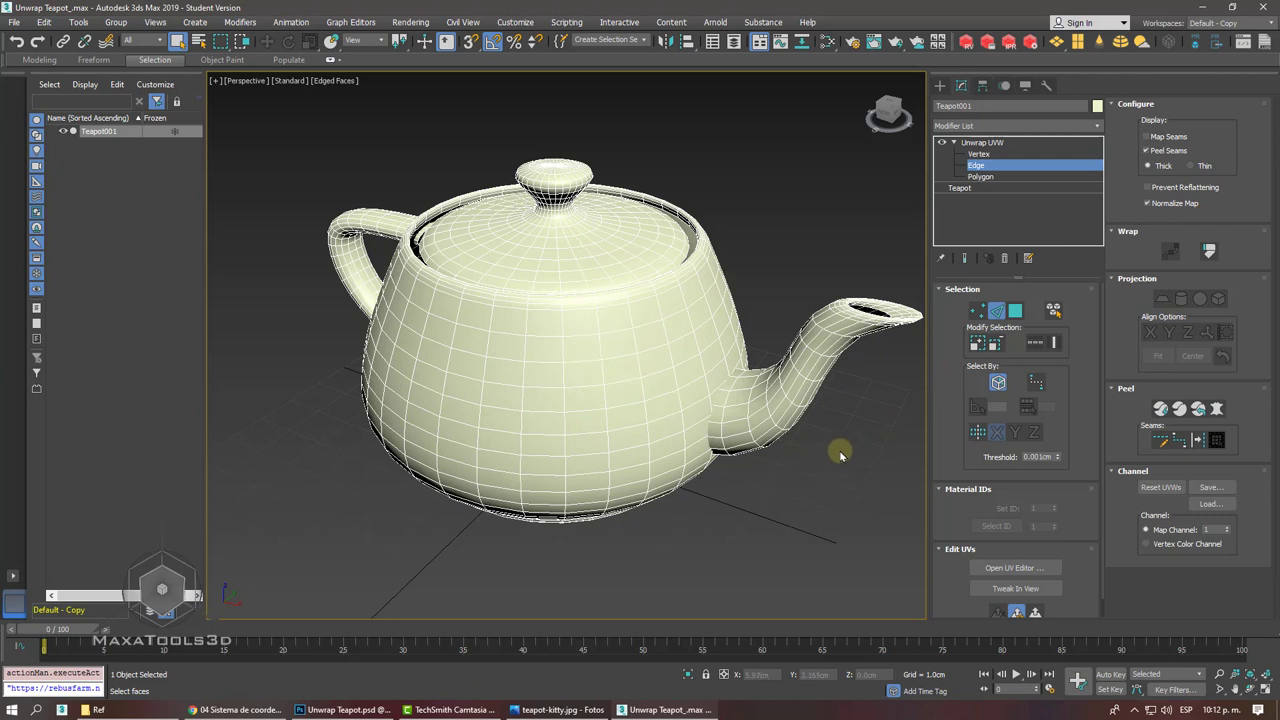
pyautogui.click(994, 382)
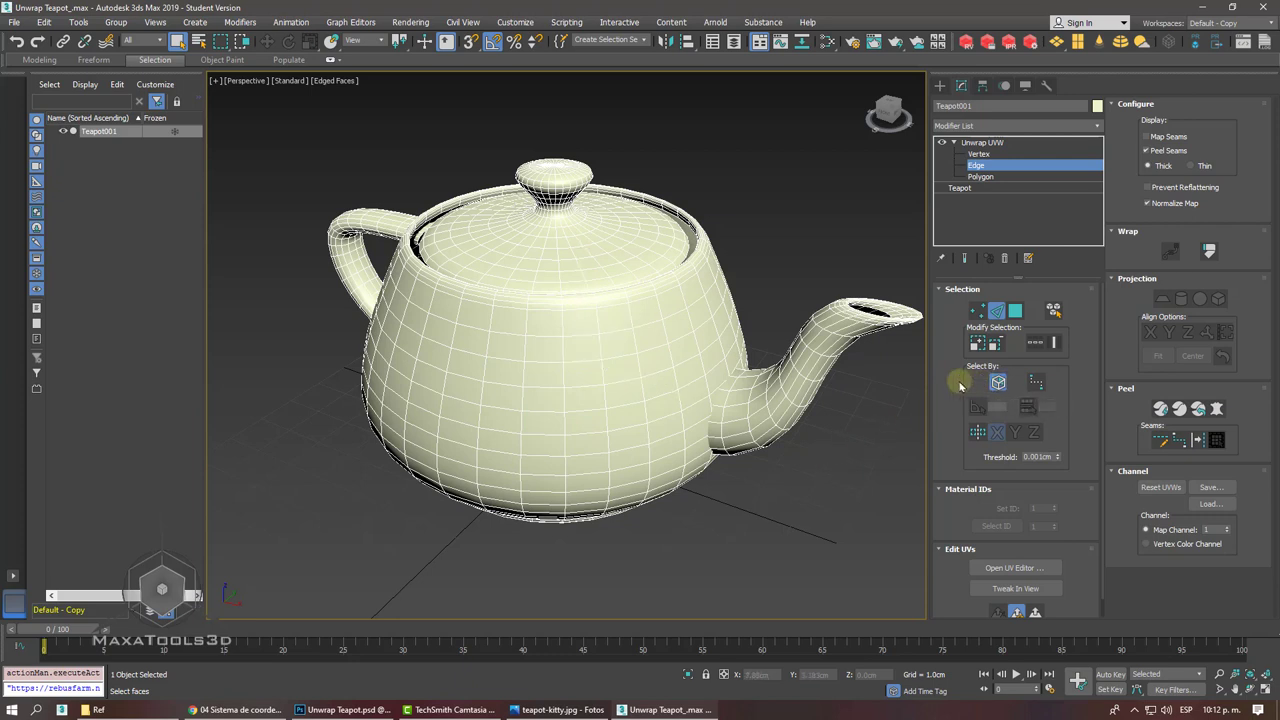
pyautogui.click(617, 381)
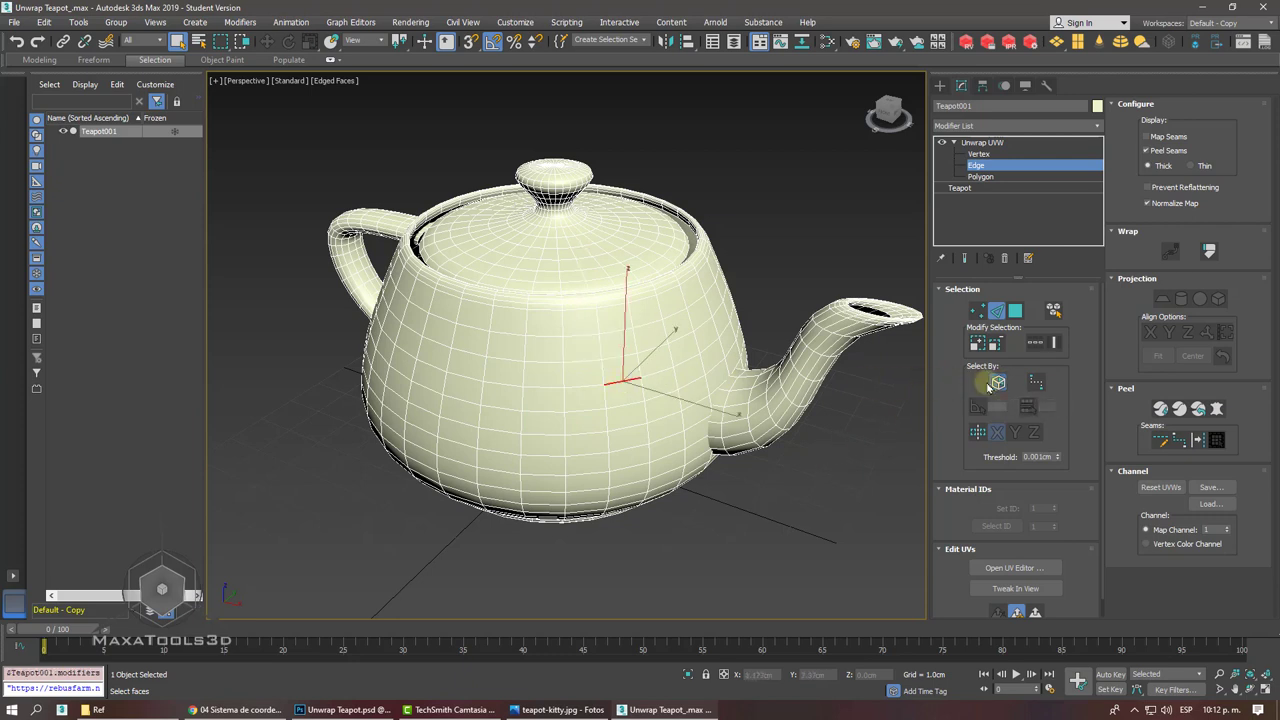
pyautogui.keyDown('alt'); pyautogui.moveTo(700, 350); pyautogui.dragTo(724, 346, button='middle'); pyautogui.keyUp('alt')
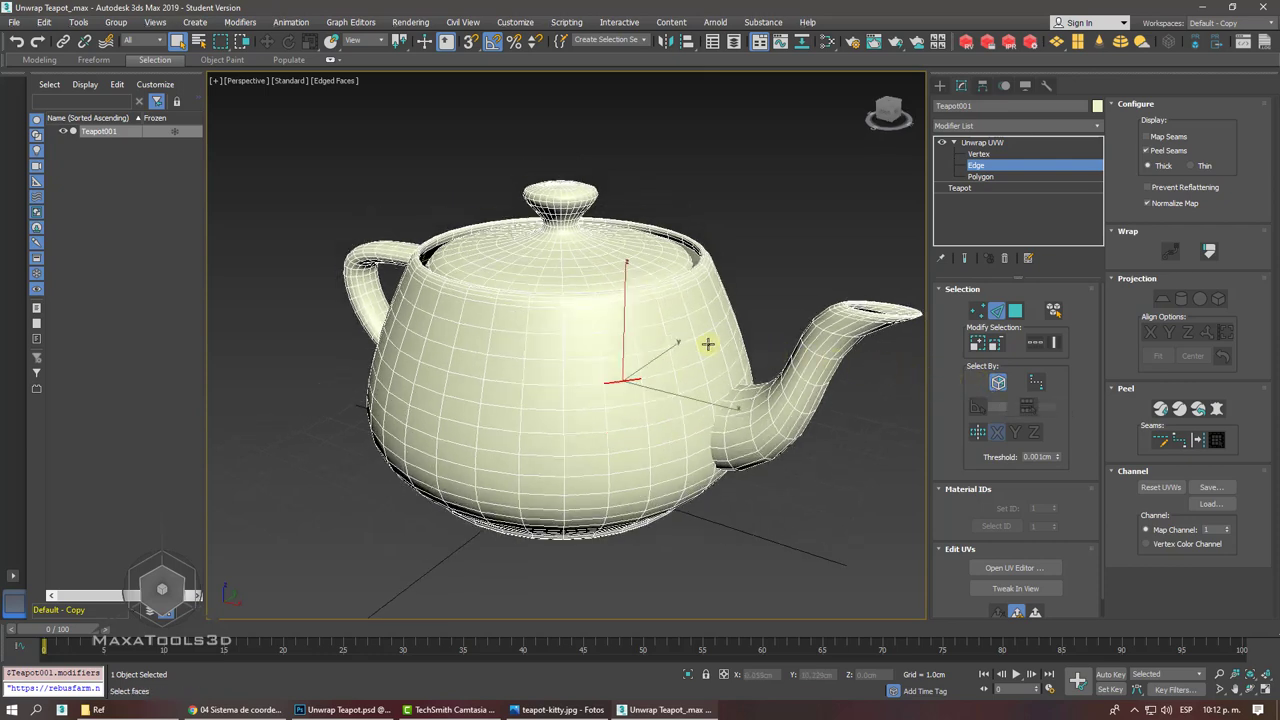
pyautogui.click(613, 401)
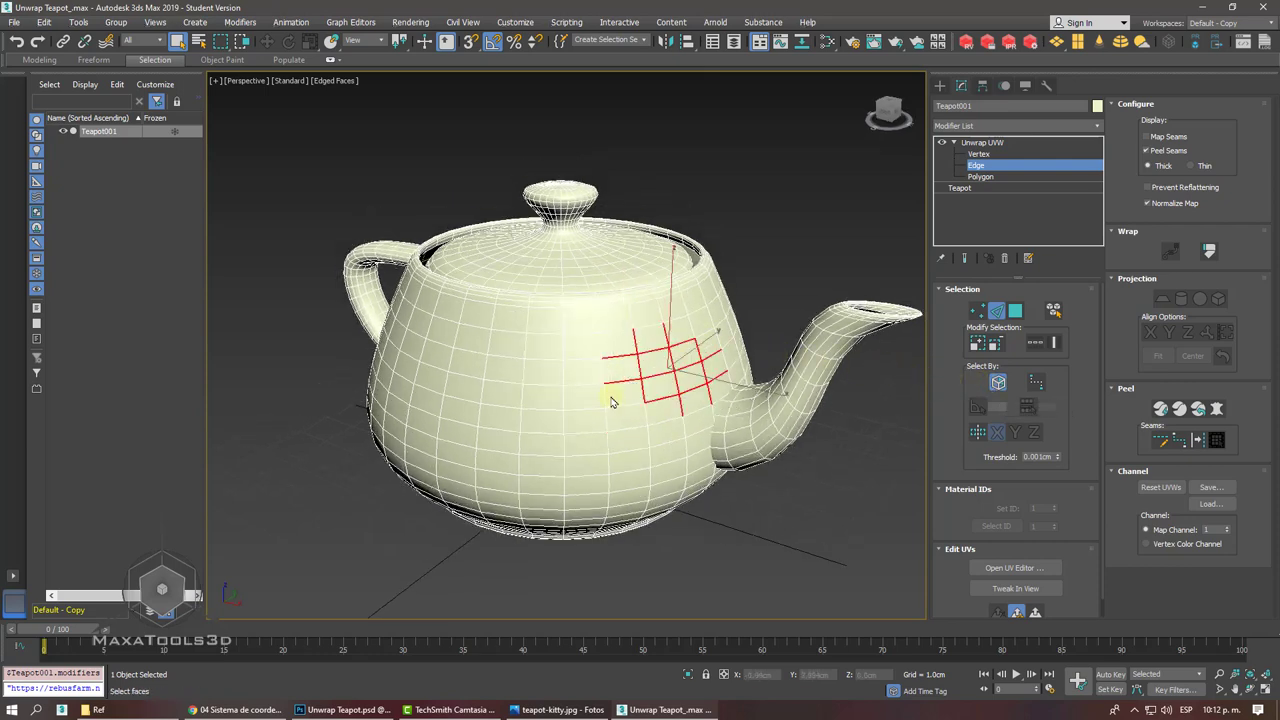
pyautogui.keyDown('alt'); pyautogui.moveTo(613, 401); pyautogui.dragTo(740, 389, button='middle'); pyautogui.keyUp('alt')
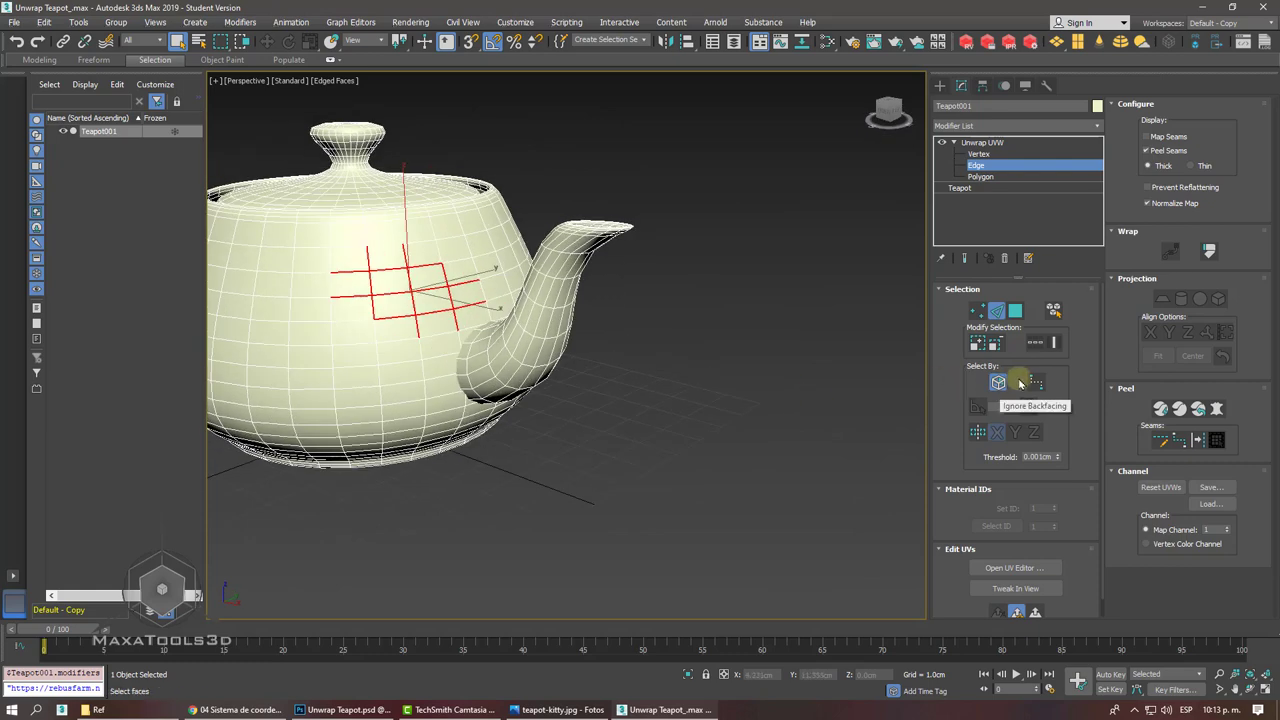
pyautogui.press('z')
pyautogui.press('z')
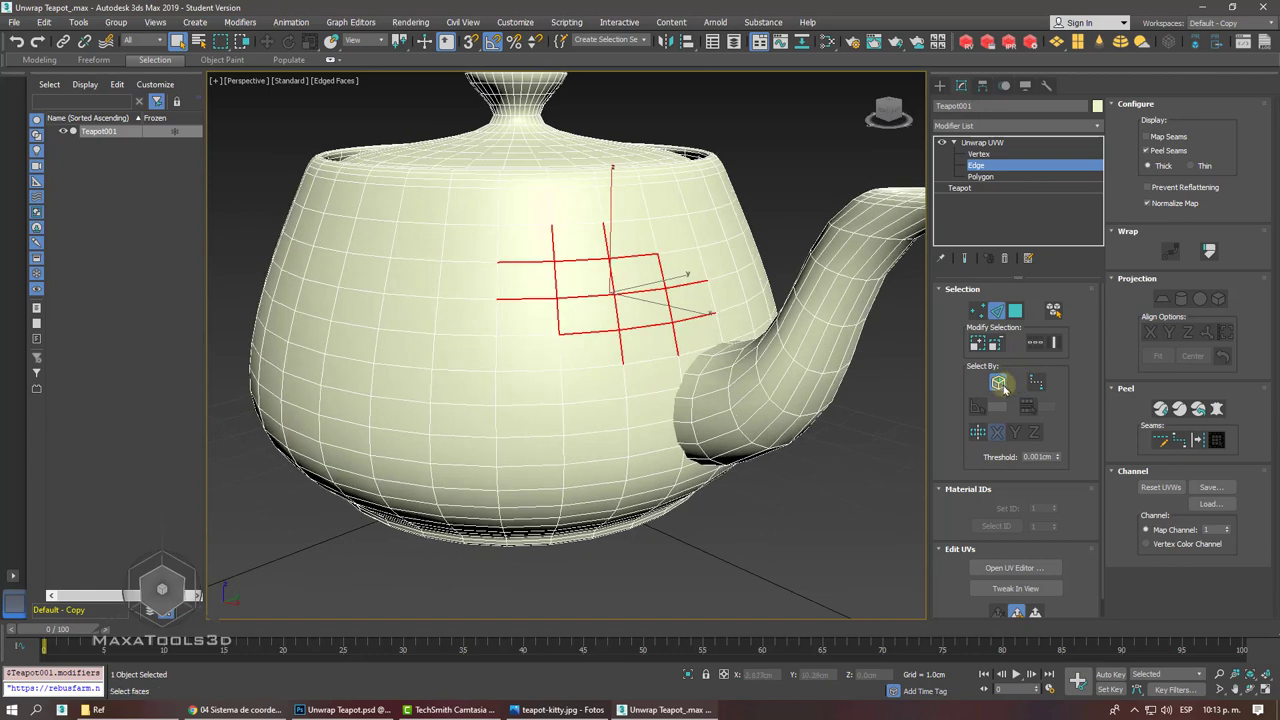
pyautogui.click(660, 274)
pyautogui.moveTo(491, 345); pyautogui.dragTo(491, 343)
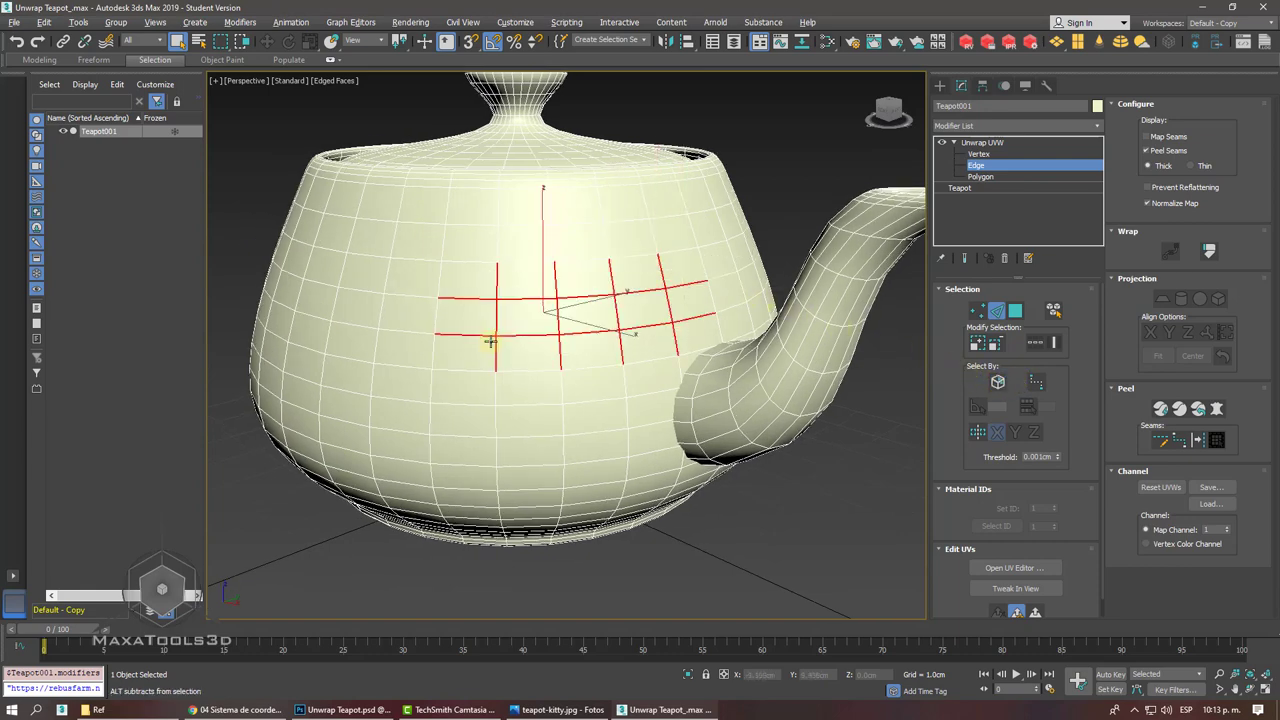
pyautogui.keyDown('alt'); pyautogui.moveTo(491, 343); pyautogui.dragTo(586, 363, button='middle'); pyautogui.keyUp('alt')
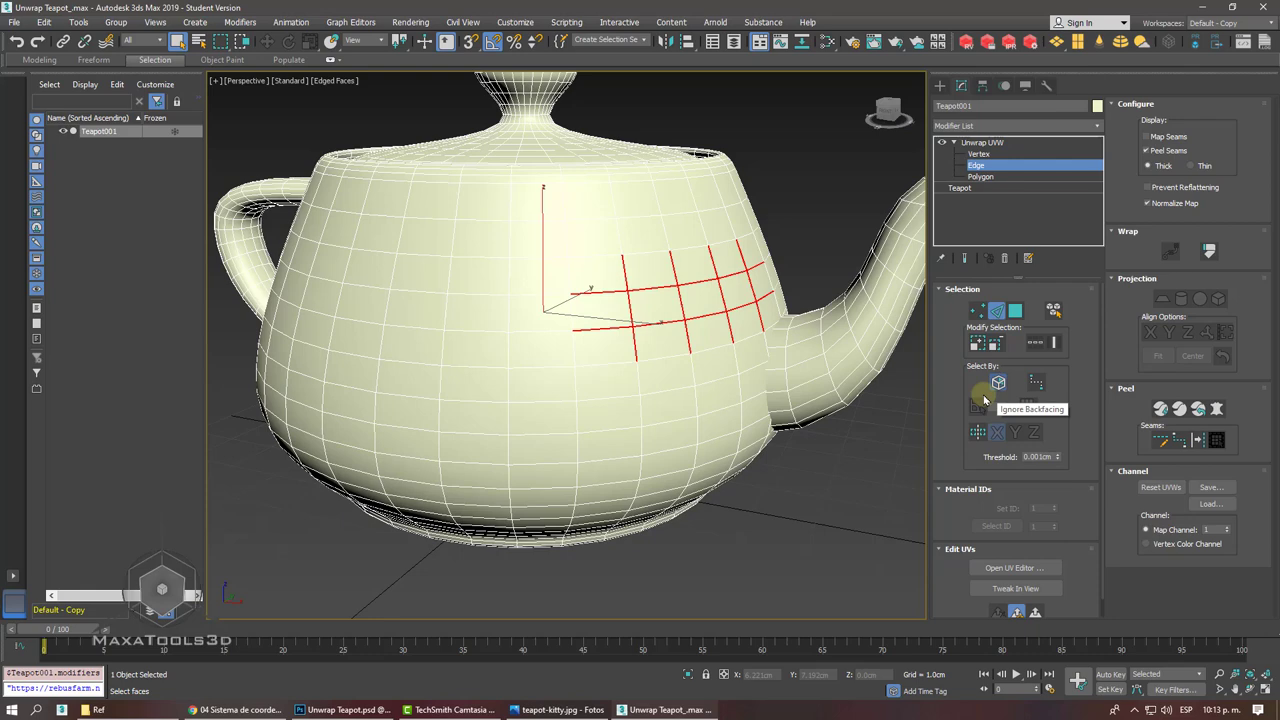
pyautogui.click(769, 528)
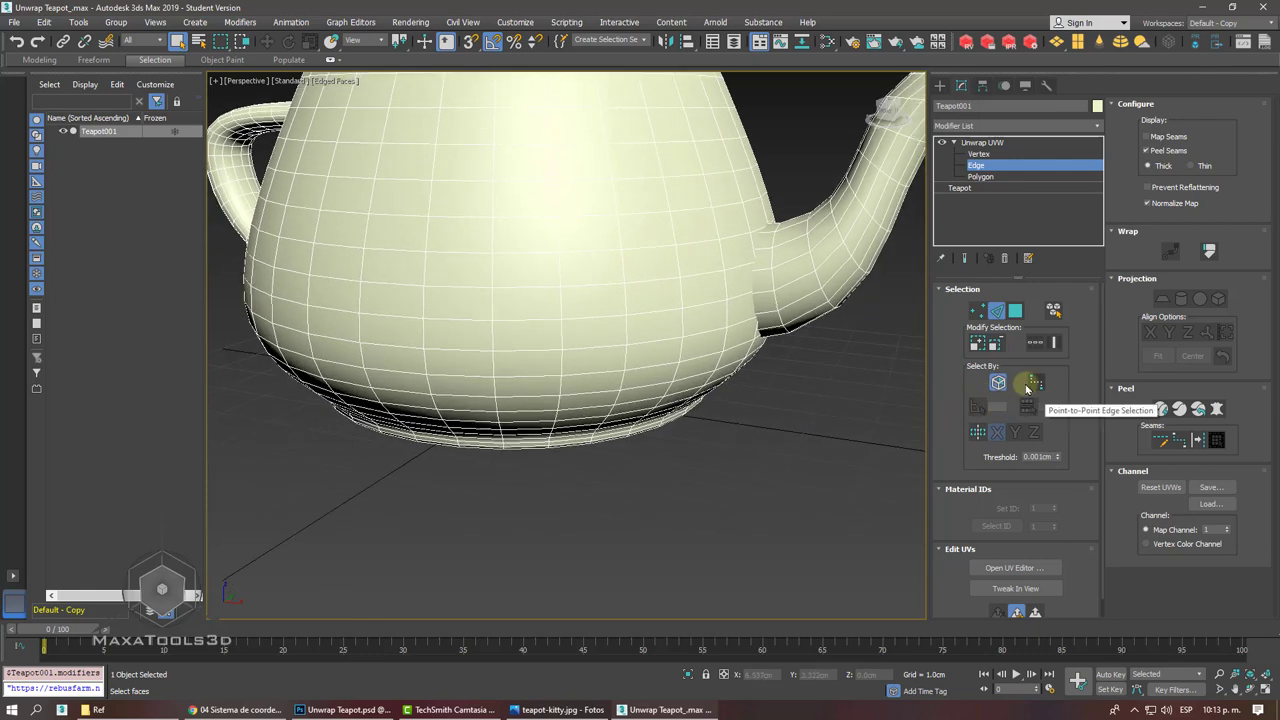
# - With Point-to-Point Edge Selection, click four corners to trace a closed rectangle on the body front
pyautogui.click(1033, 384)
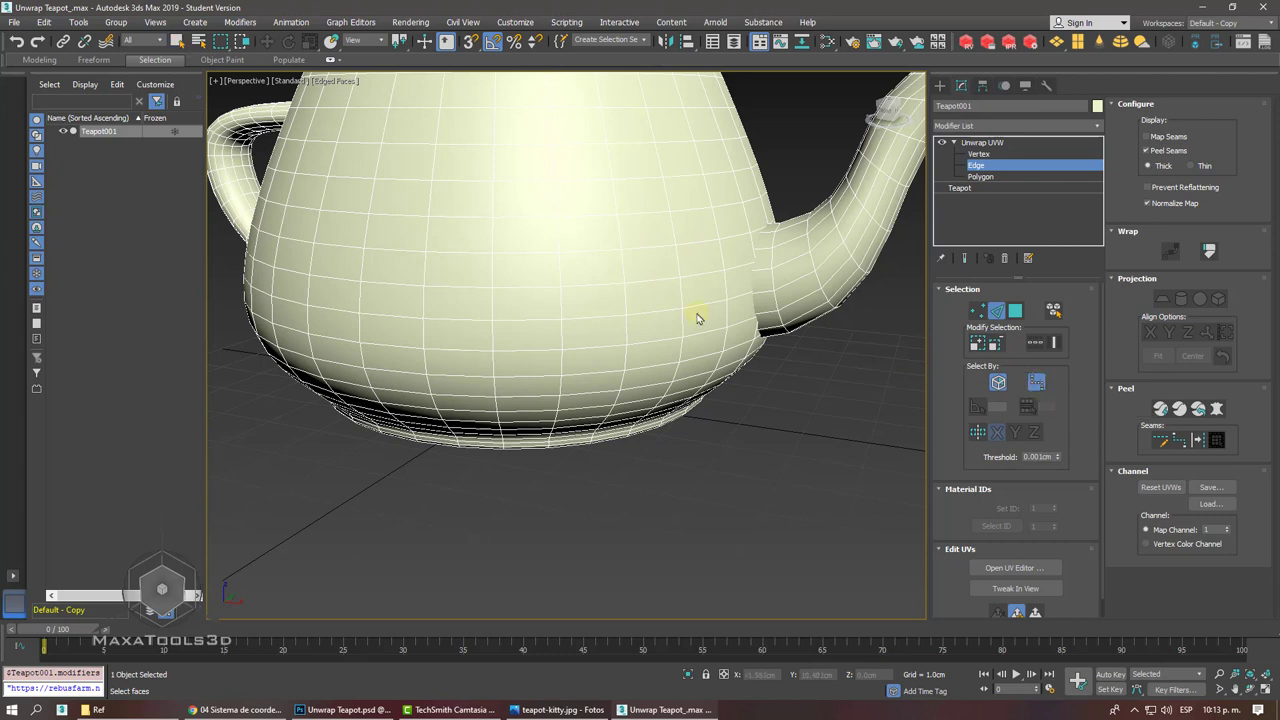
pyautogui.click(563, 291)
pyautogui.click(270, 263)
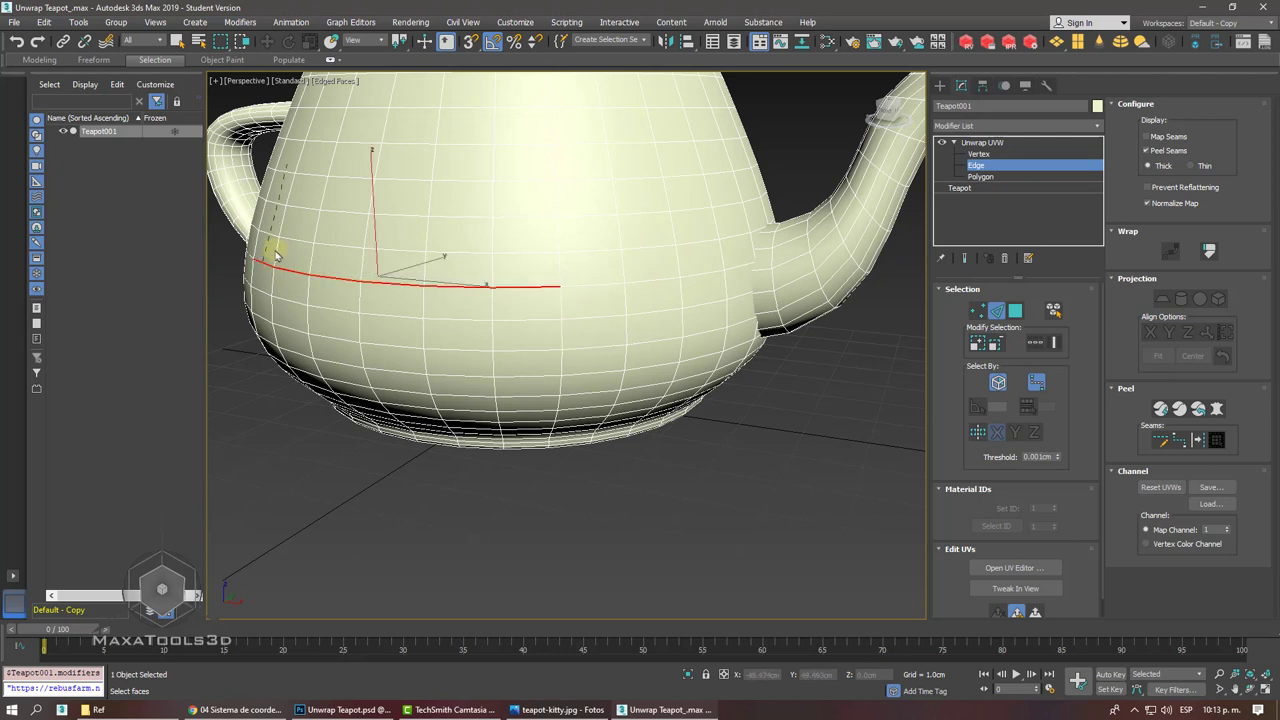
pyautogui.click(314, 107)
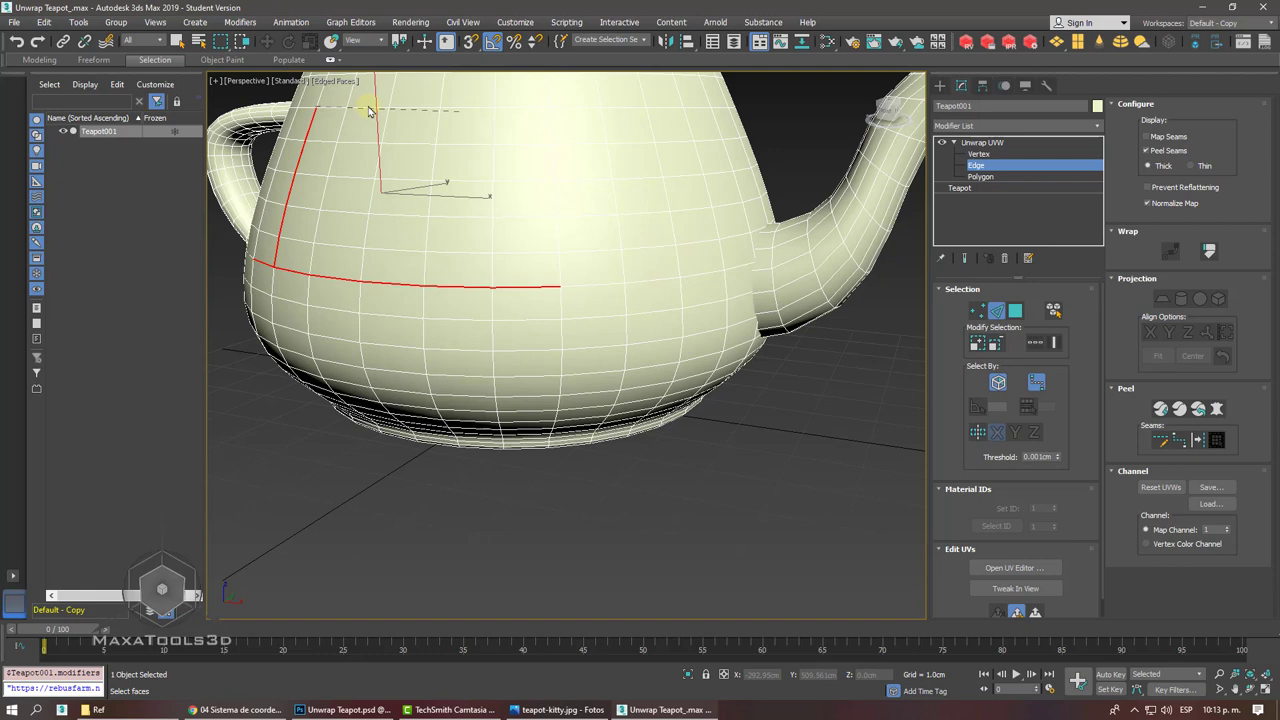
pyautogui.click(551, 112)
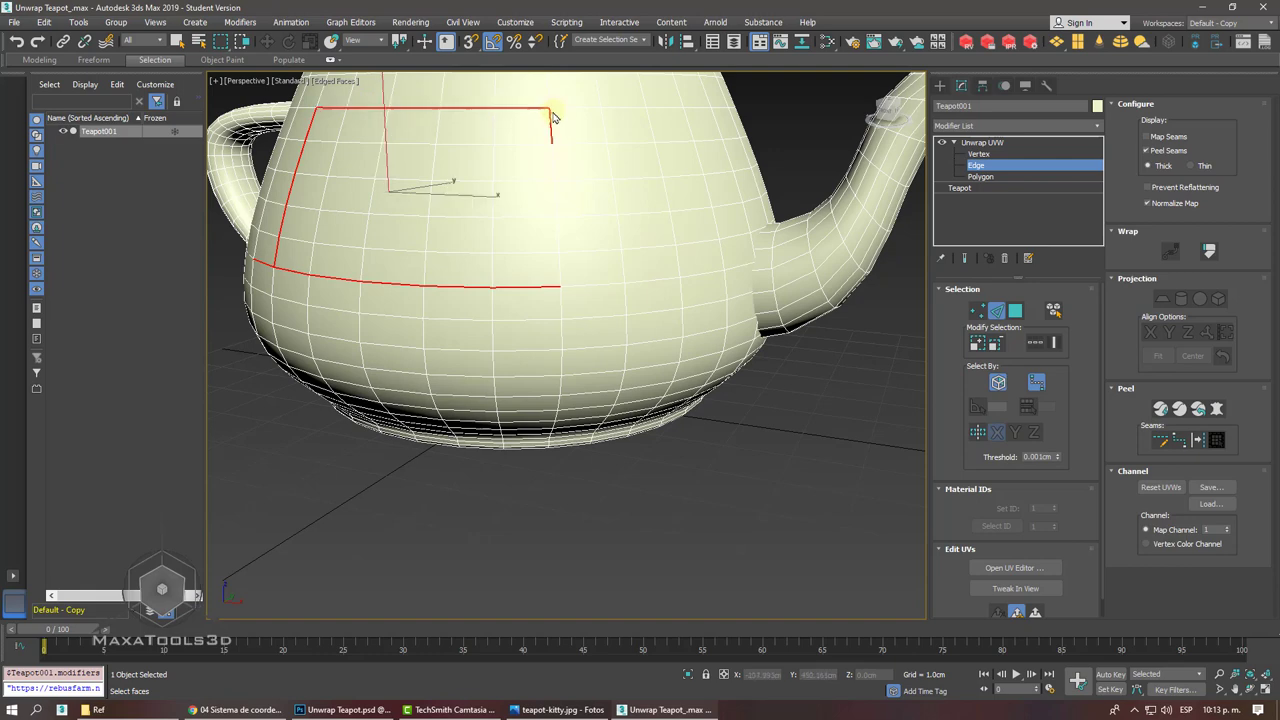
pyautogui.click(561, 286)
pyautogui.keyDown('alt'); pyautogui.moveTo(608, 349); pyautogui.dragTo(739, 421, button='middle'); pyautogui.keyUp('alt')
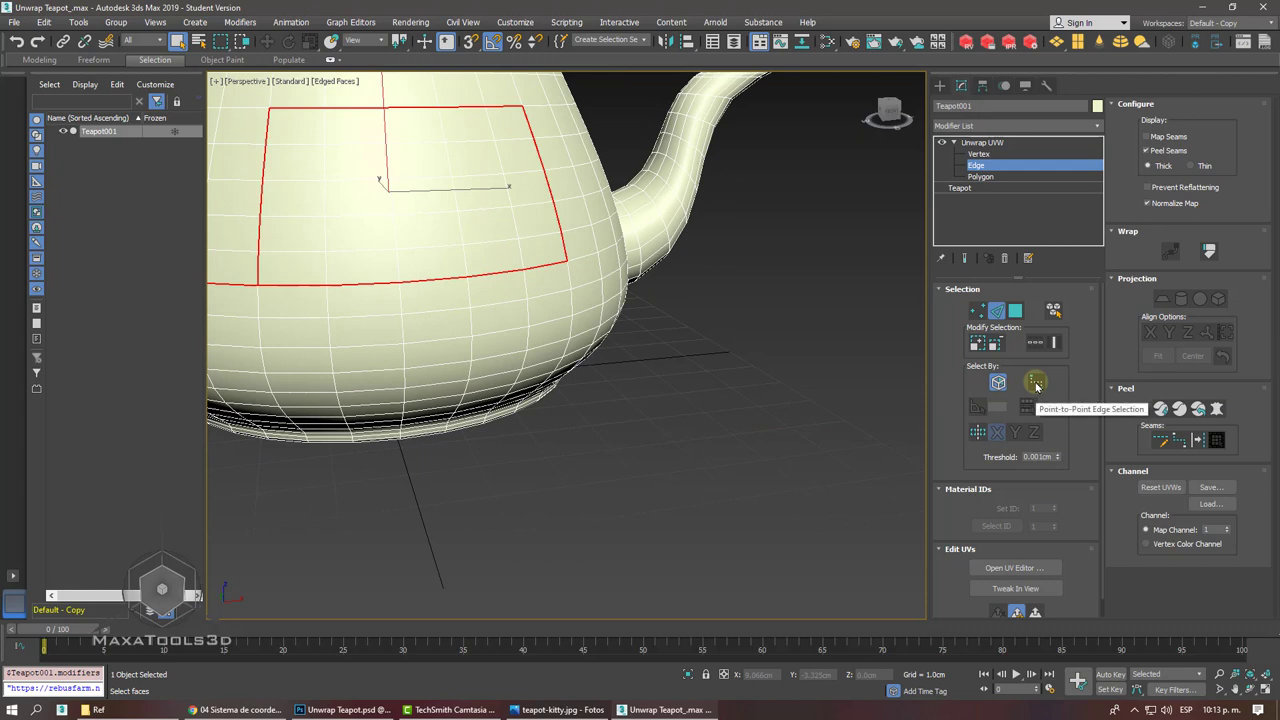
pyautogui.scroll(-8, 680, 433)
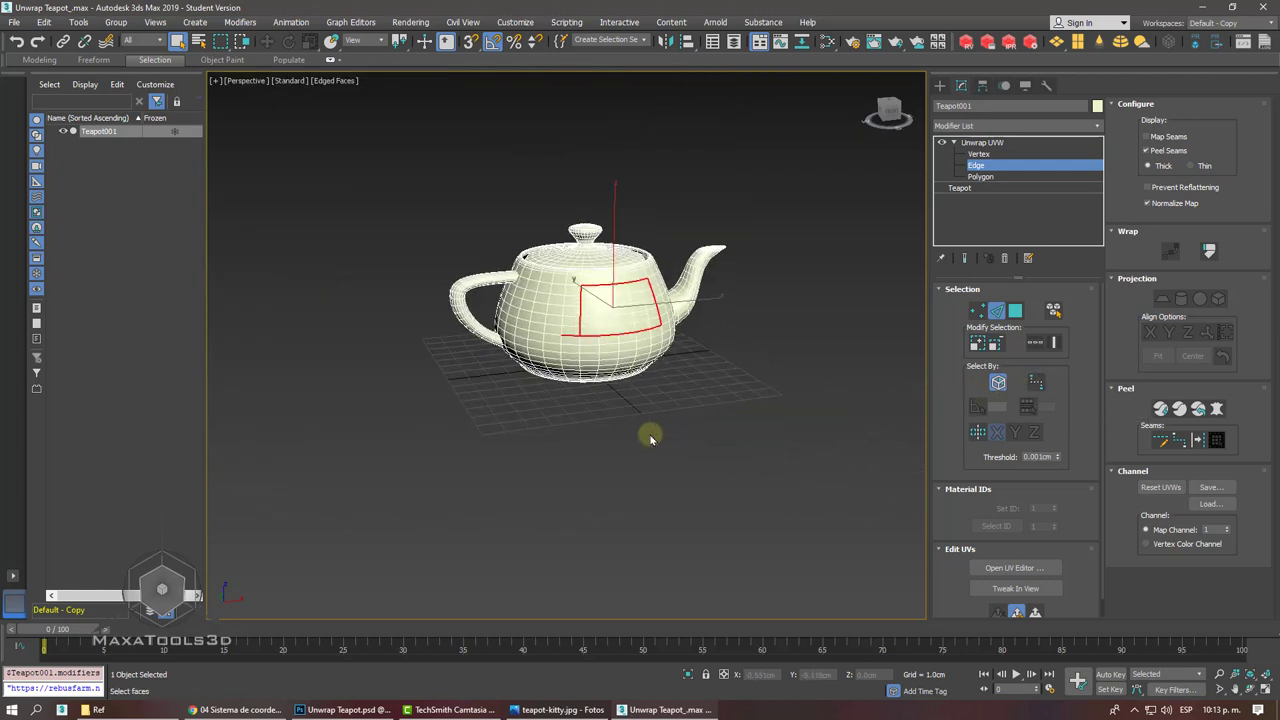
# - Deselect the rectangular edge path and collapse the Selection and Material IDs rollouts
pyautogui.rightClick(651, 437)
pyautogui.click(673, 442)
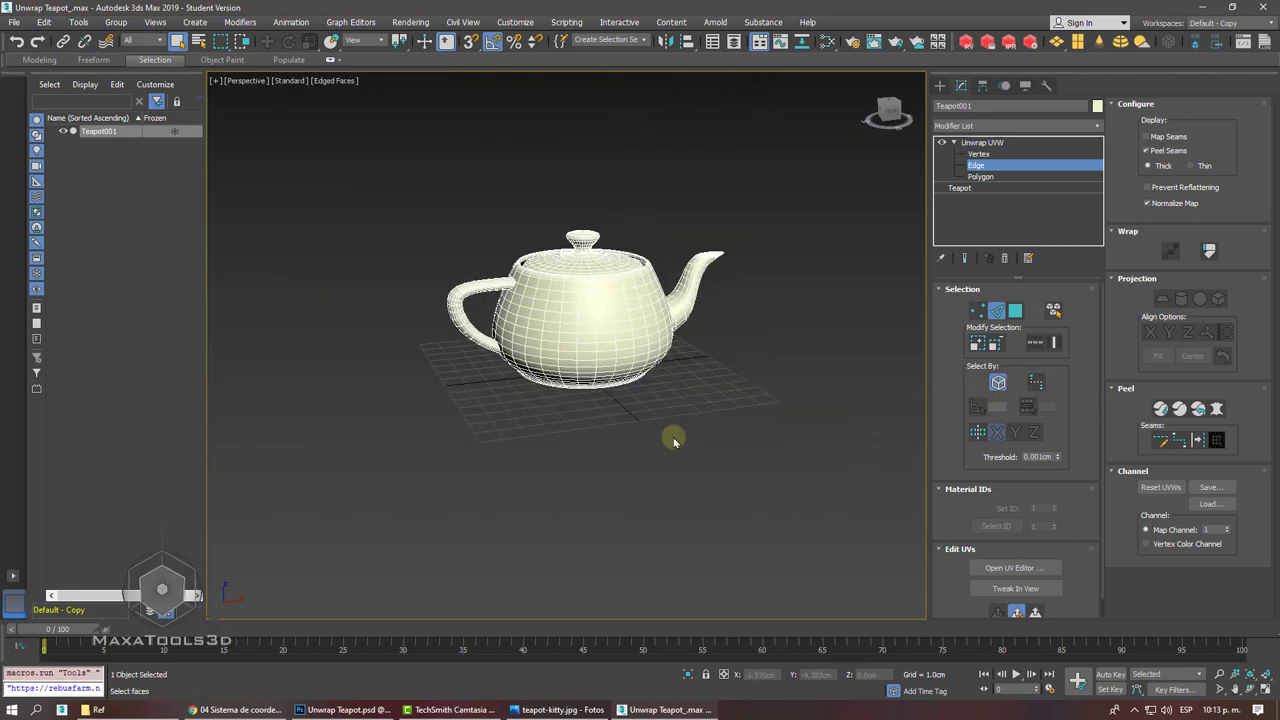
pyautogui.scroll(6, 620, 380)
pyautogui.keyDown('alt'); pyautogui.moveTo(595, 345); pyautogui.dragTo(646, 339, button='middle'); pyautogui.keyUp('alt')
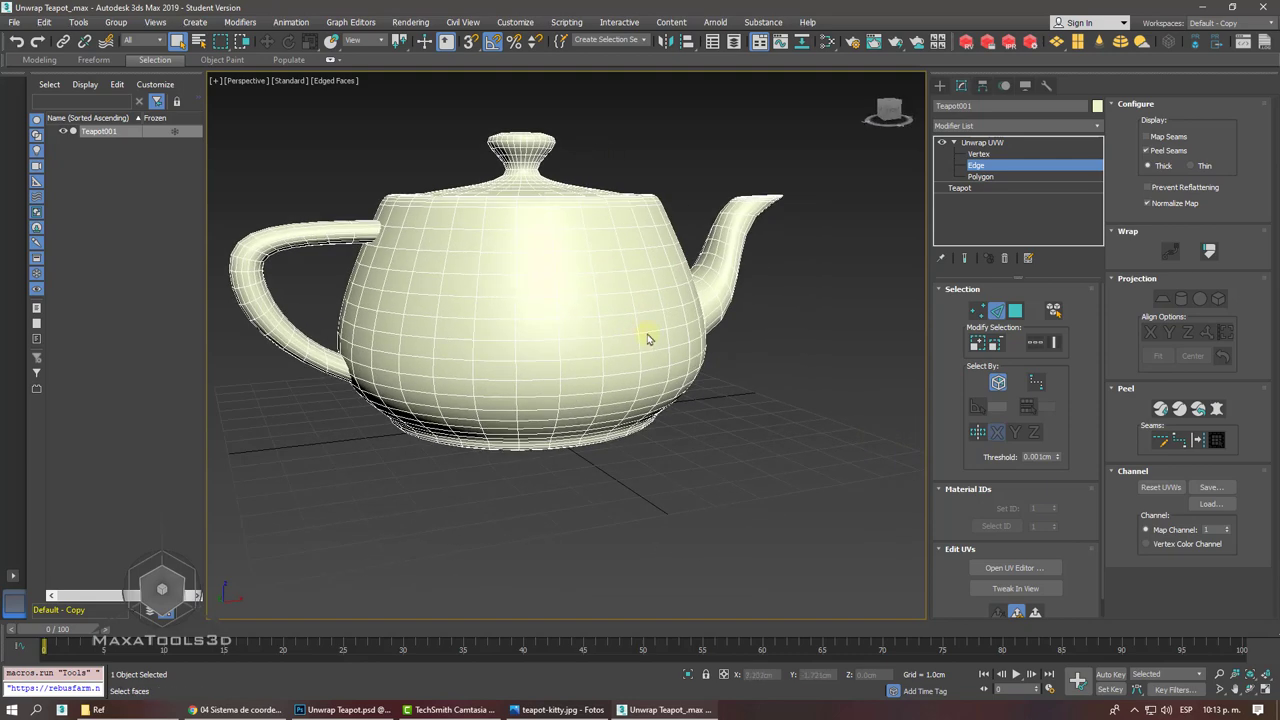
pyautogui.click(962, 289)
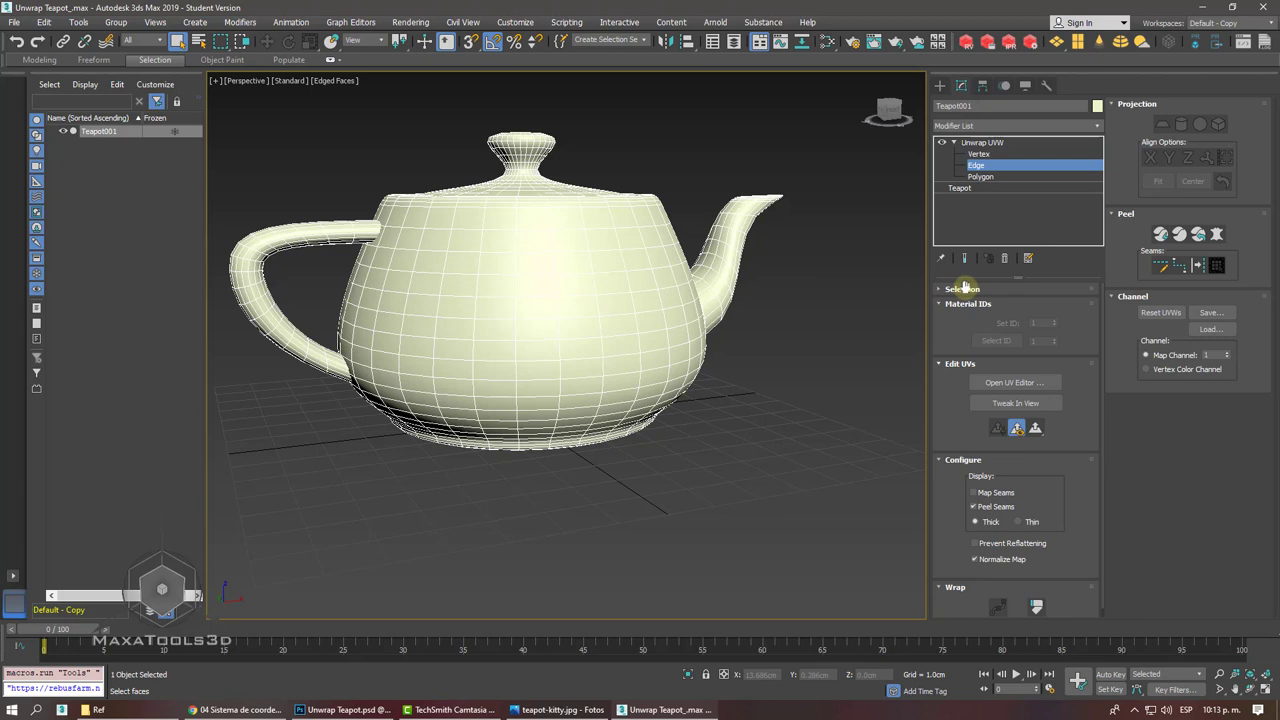
pyautogui.click(976, 305)
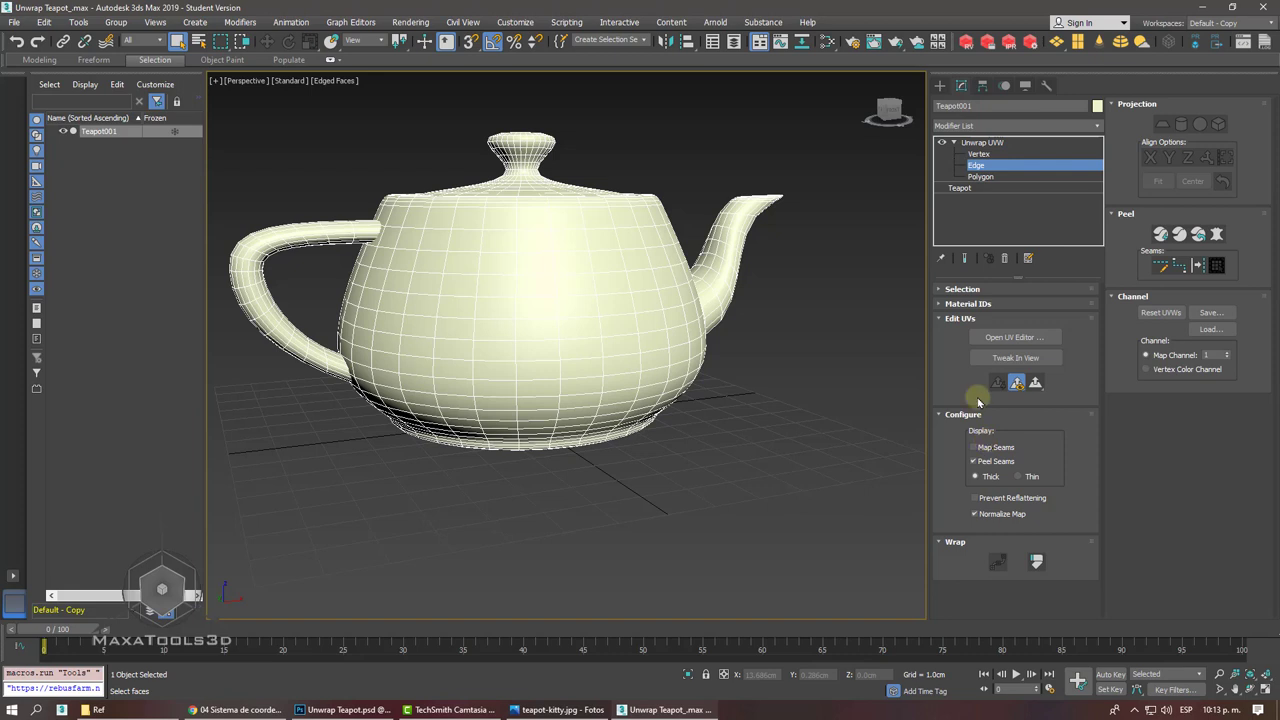
# - Open the Edit UVWs editor and move its window toward the screen centre
pyautogui.click(1036, 342)
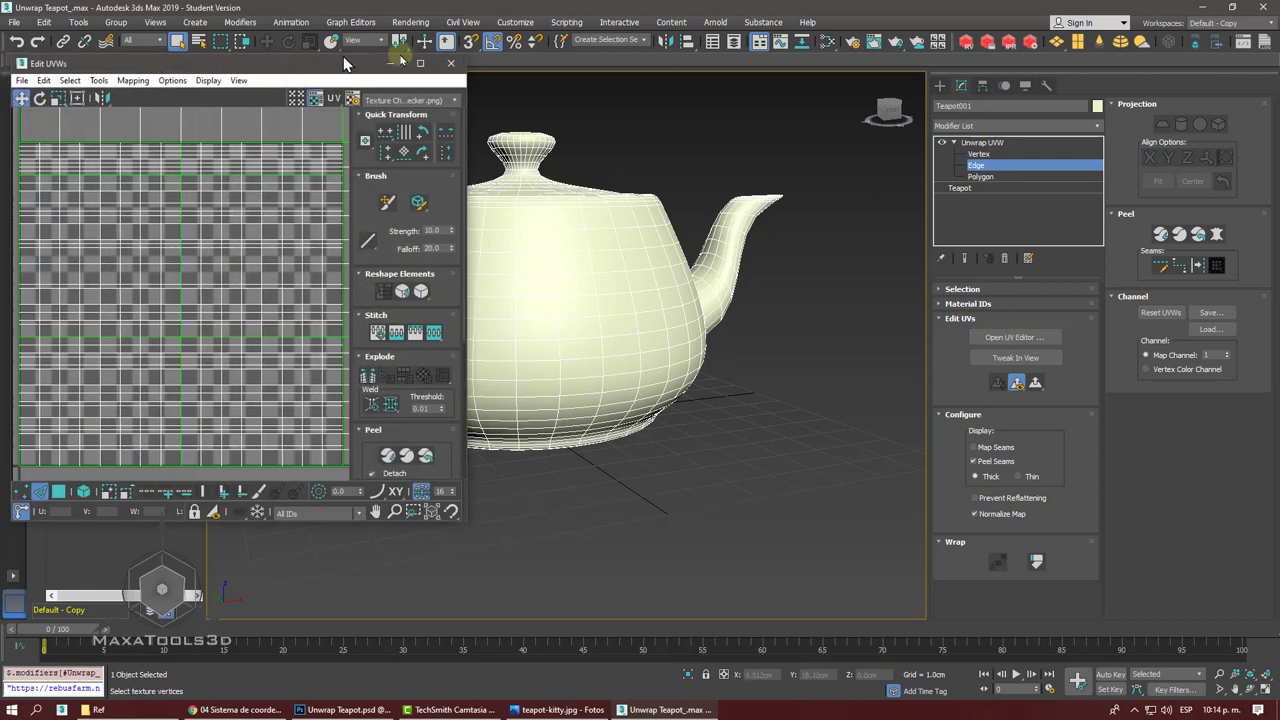
pyautogui.moveTo(343, 63); pyautogui.dragTo(576, 52)
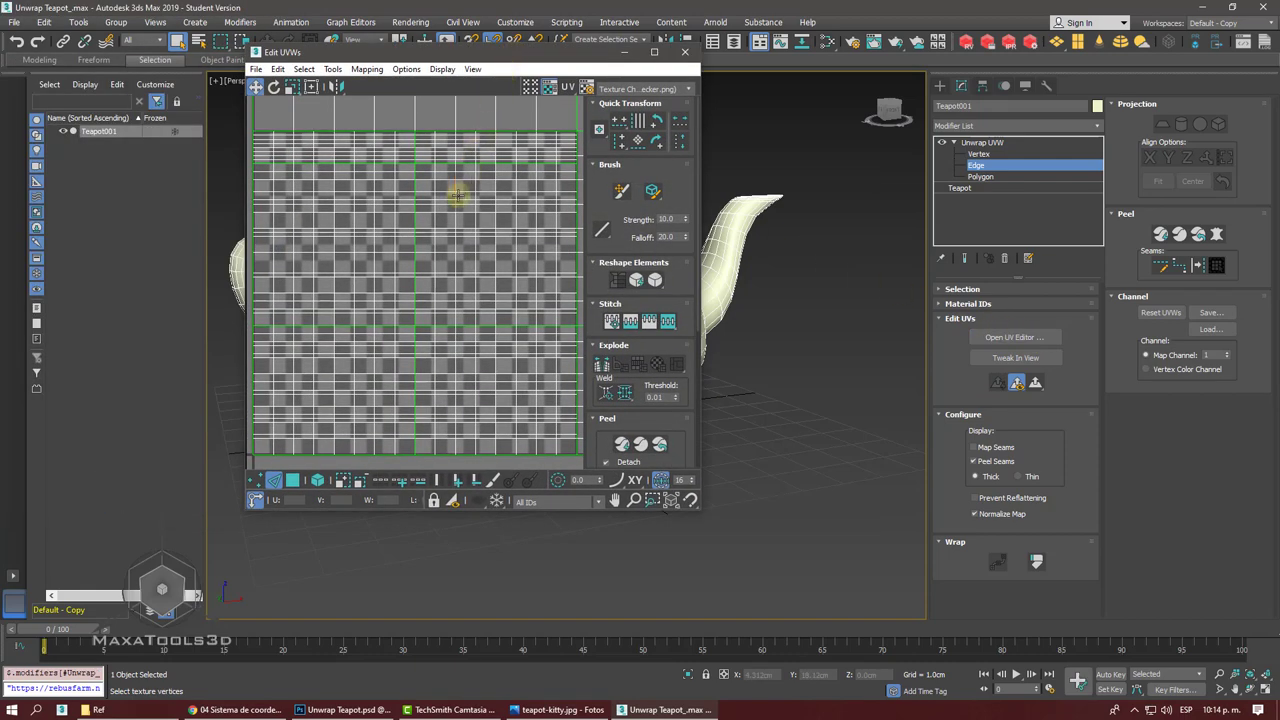
pyautogui.scroll(-3, 457, 193)
pyautogui.scroll(-2, 459, 201)
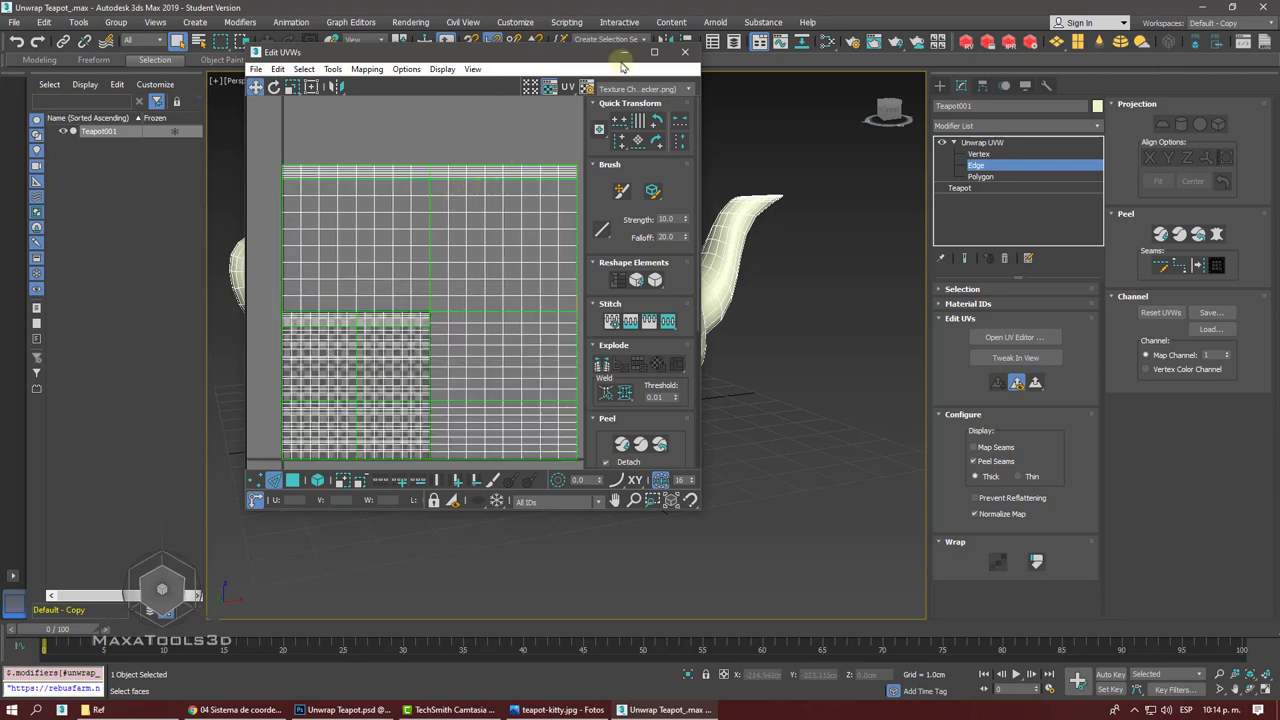
pyautogui.click(669, 23)
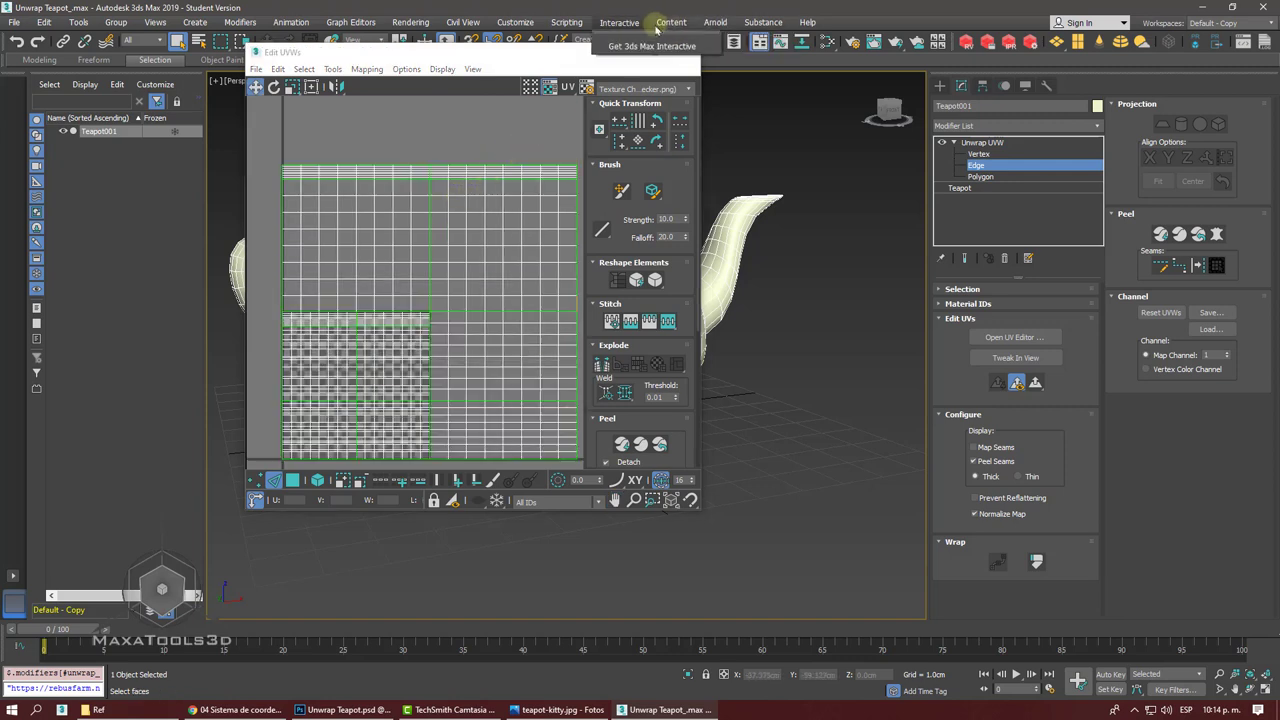
pyautogui.click(445, 58)
pyautogui.scroll(-3, 407, 91)
pyautogui.scroll(-2, 329, 157)
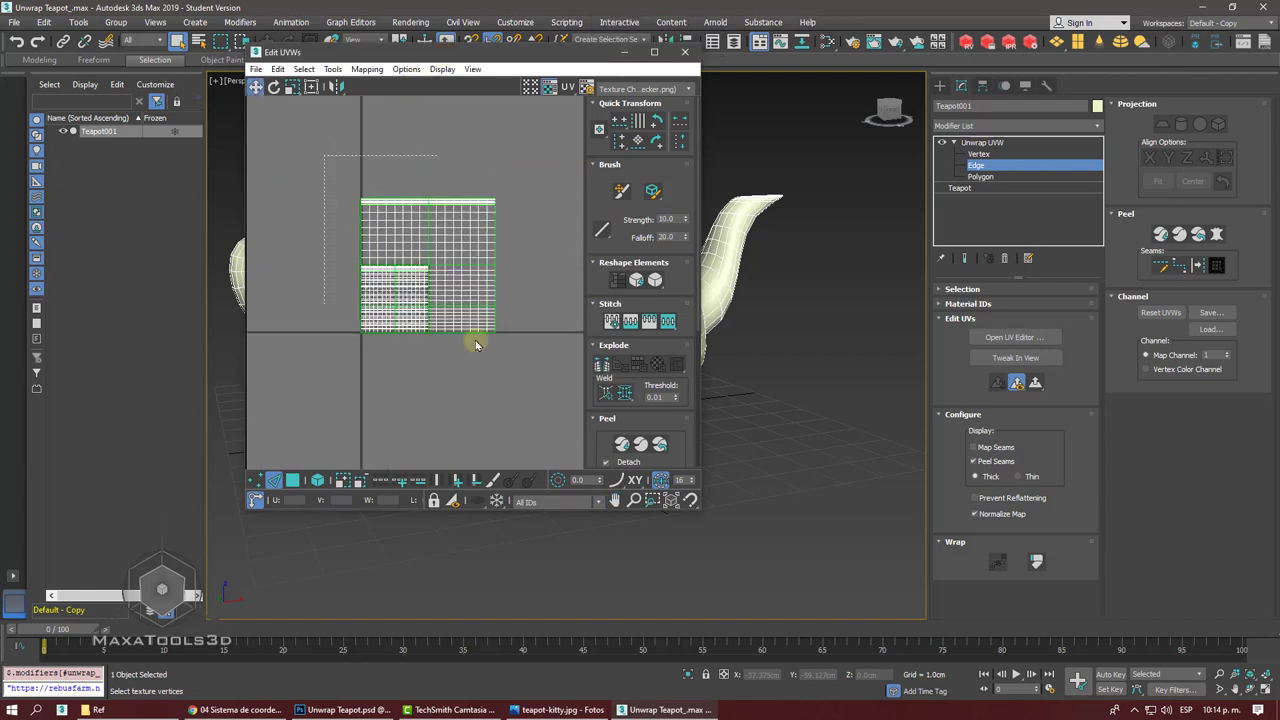
pyautogui.hotkey('ctrl', 'a')
pyautogui.click(518, 371)
pyautogui.scroll(2, 410, 262)
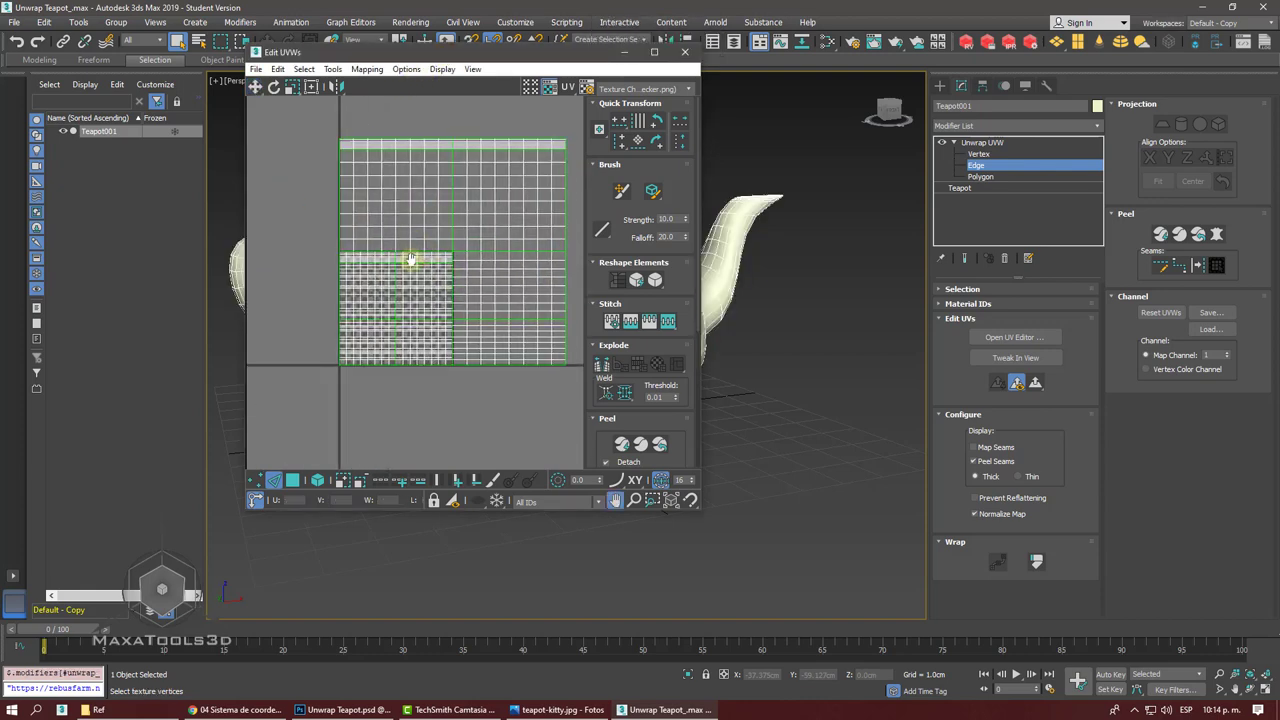
pyautogui.scroll(1, 410, 262)
pyautogui.scroll(-1, 410, 260)
pyautogui.scroll(1, 408, 257)
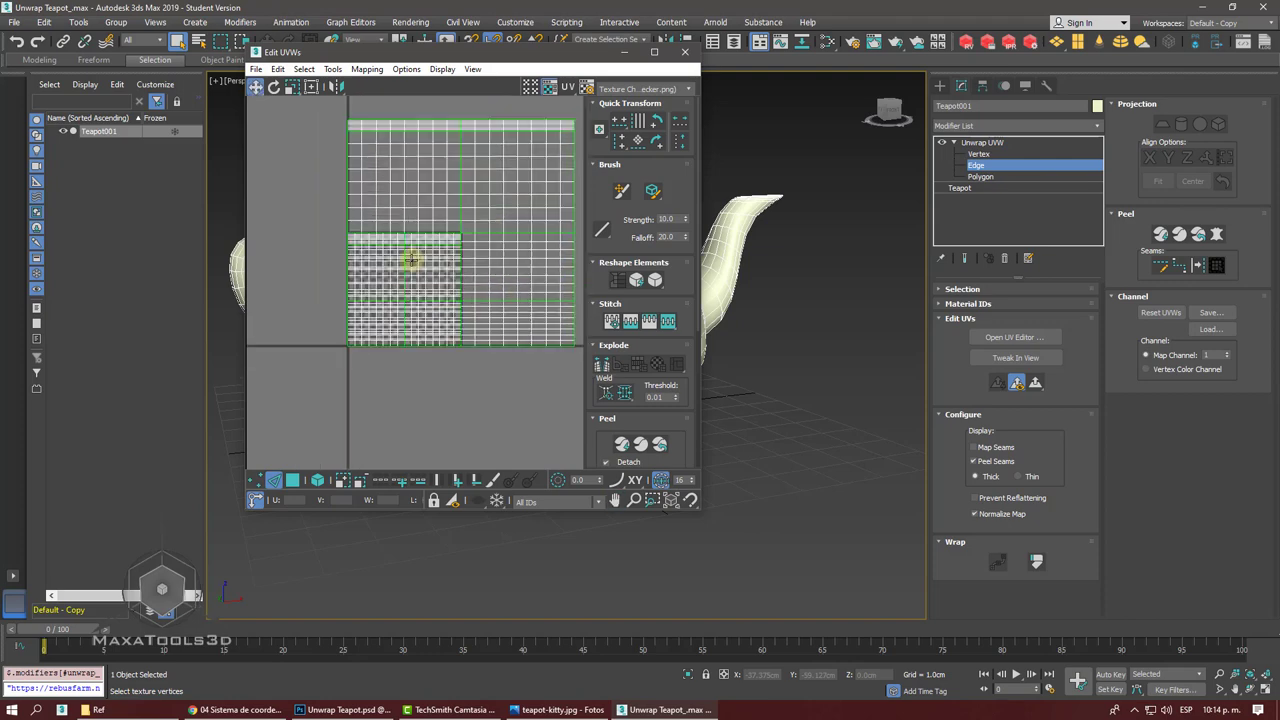
pyautogui.scroll(2, 408, 257)
pyautogui.scroll(-1, 466, 214)
# - Maximize the Edit UVWs editor and recentre the view on the UV layout
pyautogui.click(654, 52)
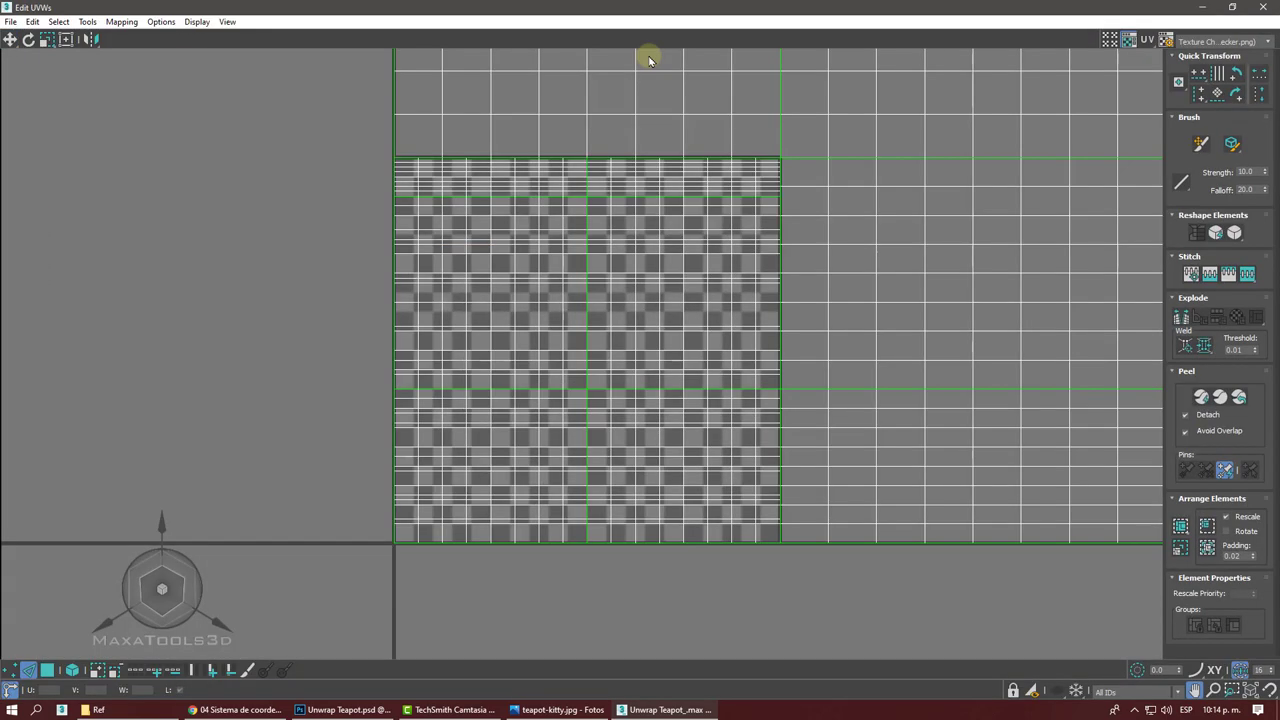
pyautogui.scroll(-3, 651, 56)
pyautogui.scroll(-2, 648, 60)
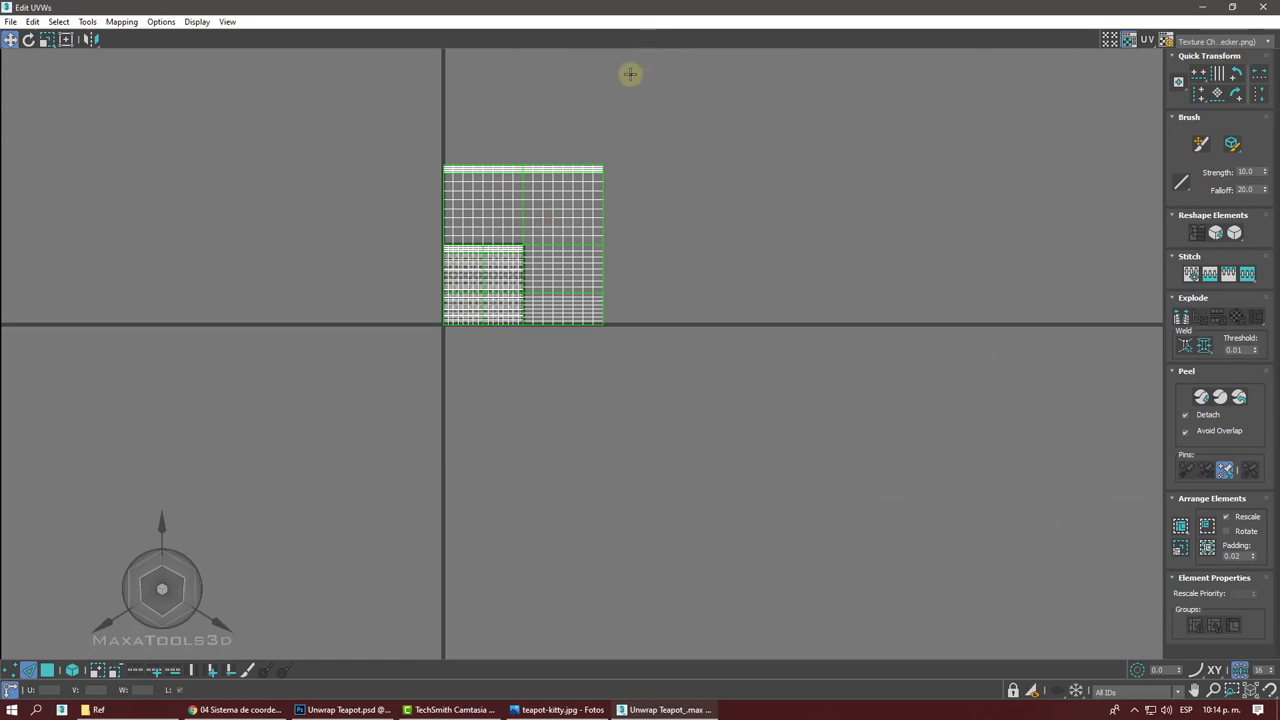
pyautogui.scroll(3, 480, 230)
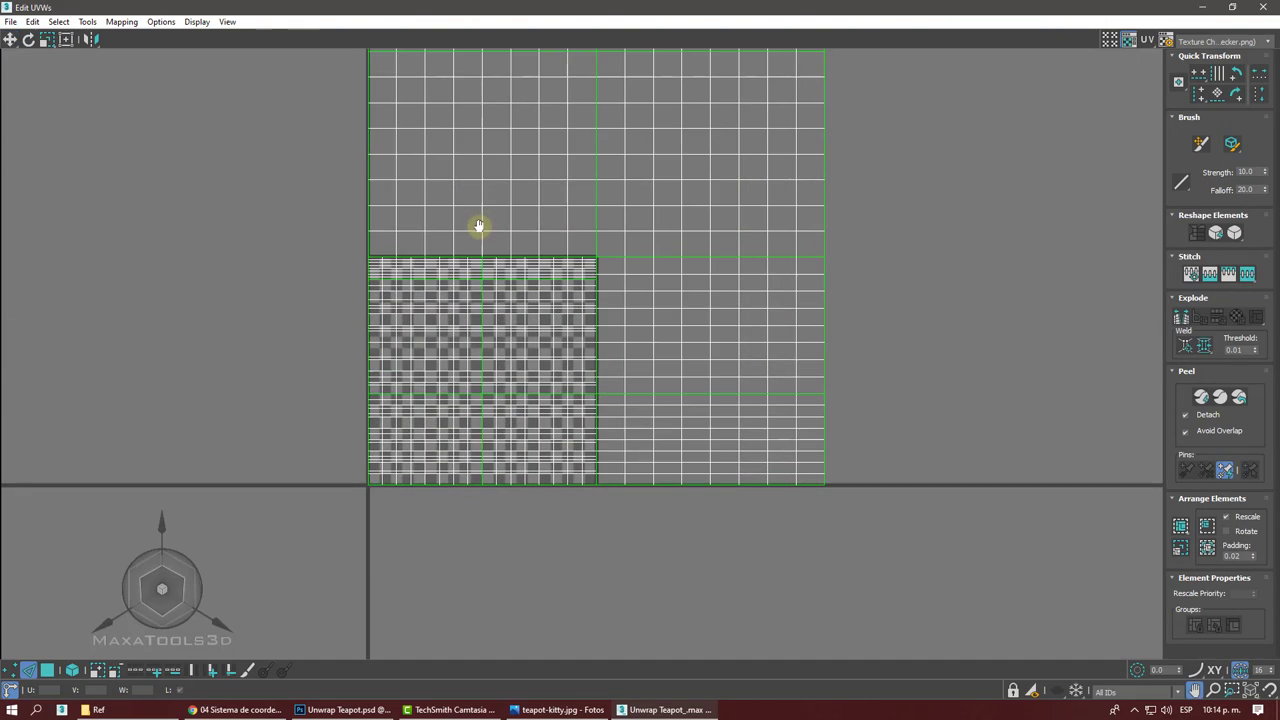
pyautogui.scroll(-3, 480, 228)
pyautogui.scroll(4, 480, 228)
pyautogui.moveTo(478, 226); pyautogui.dragTo(518, 231, button='middle')
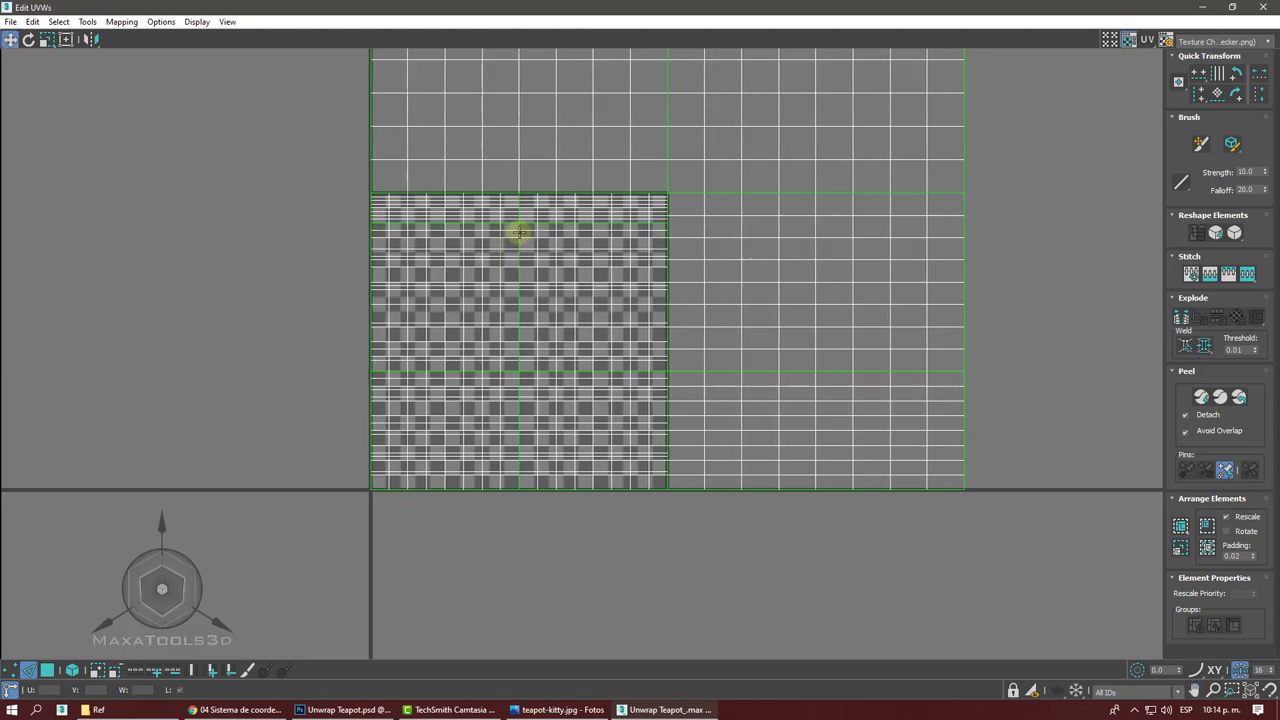
pyautogui.scroll(2, 519, 233)
pyautogui.scroll(1, 519, 236)
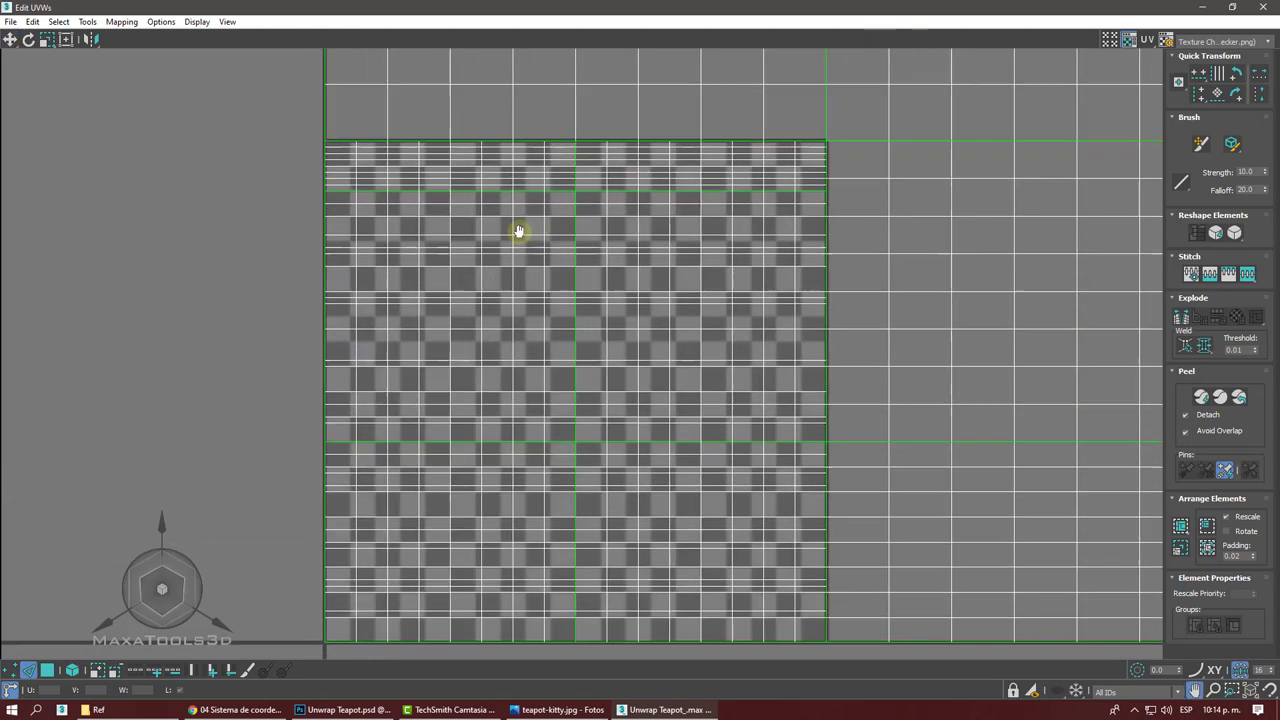
pyautogui.scroll(-1, 519, 236)
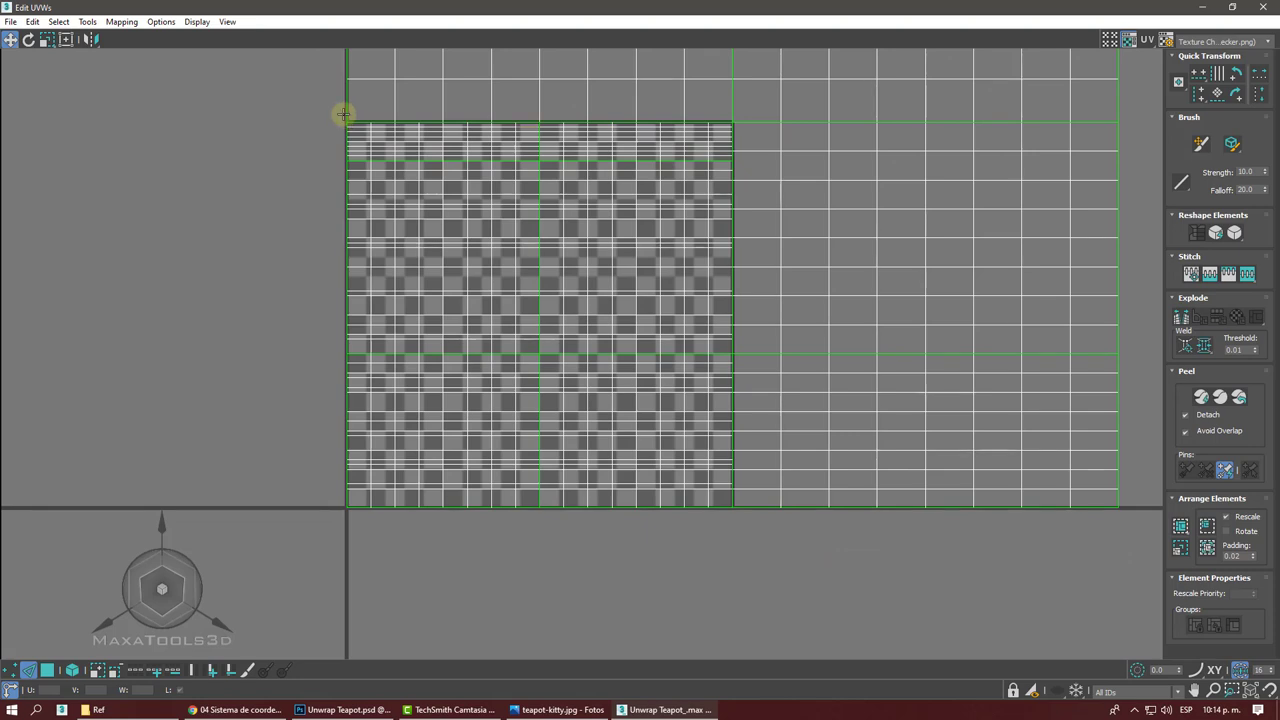
pyautogui.scroll(-1, 612, 333)
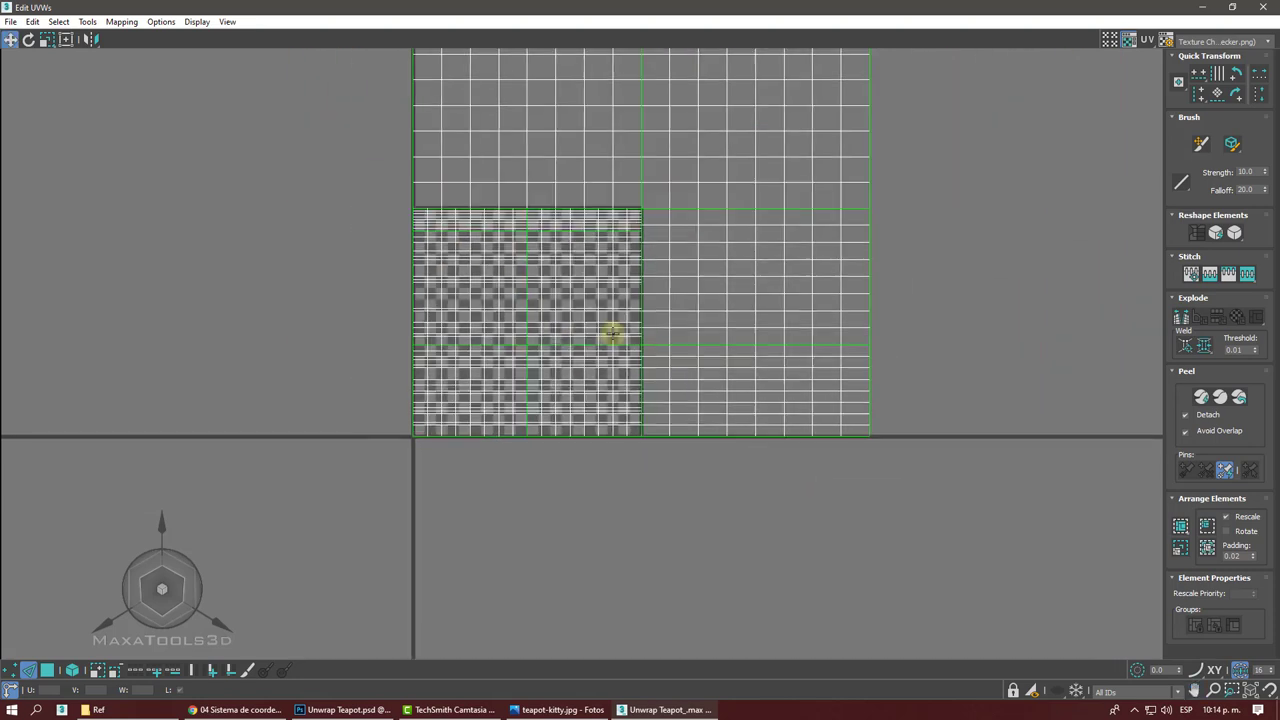
pyautogui.scroll(1, 612, 333)
pyautogui.scroll(-3, 612, 333)
pyautogui.scroll(-1, 420, 268)
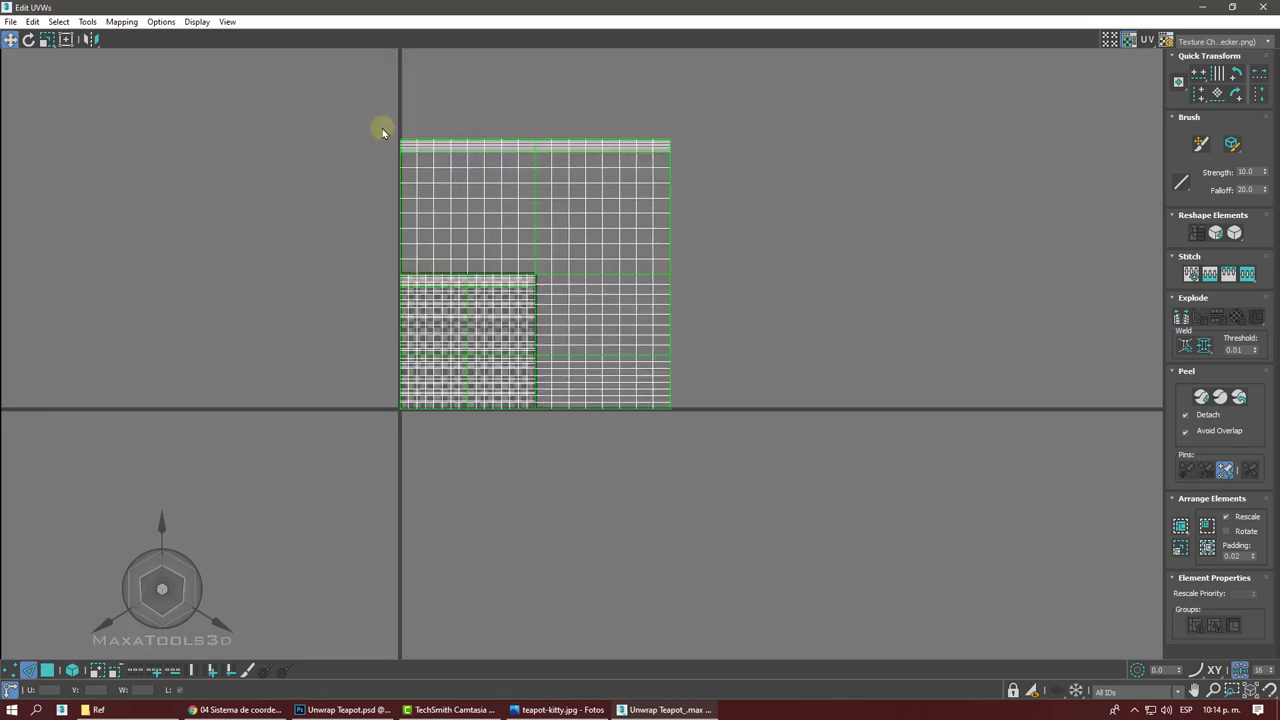
# - Box-select the entire UV layout and move it off the checker square
pyautogui.moveTo(374, 115); pyautogui.dragTo(698, 465)
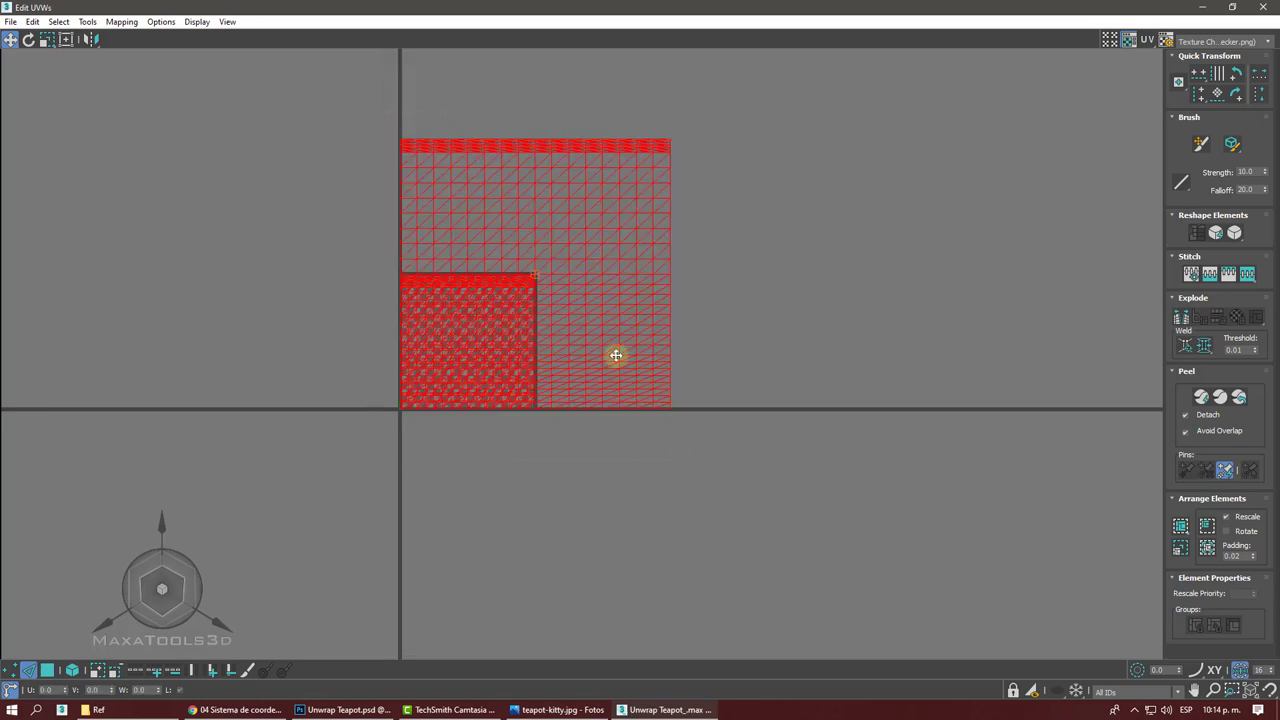
pyautogui.moveTo(616, 355); pyautogui.dragTo(286, 325)
pyautogui.click(251, 433)
# - With Select by Element, drag the teapot's bottom UV element toward the checker square
pyautogui.moveTo(376, 400); pyautogui.dragTo(312, 326)
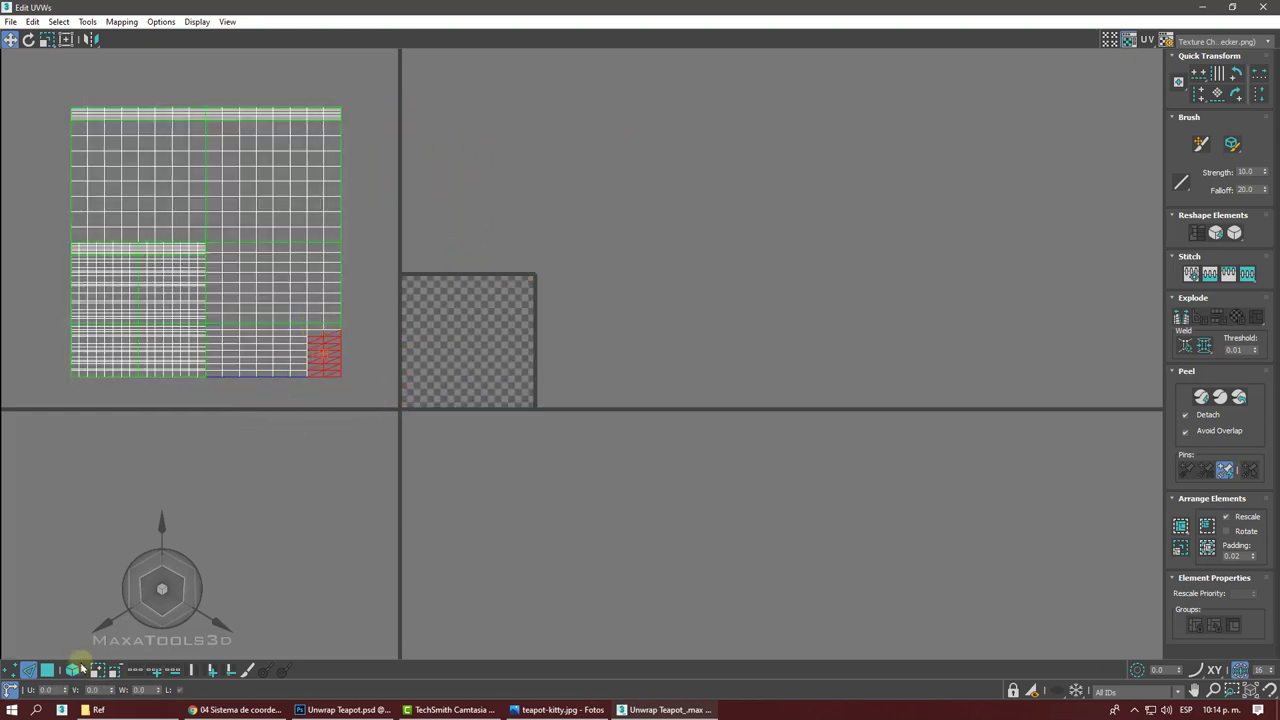
pyautogui.click(72, 670)
pyautogui.click(208, 470)
pyautogui.click(258, 353)
pyautogui.moveTo(258, 350)
pyautogui.mouseDown()
pyautogui.moveTo(491, 374)
pyautogui.moveTo(458, 377)
pyautogui.moveTo(609, 363)
pyautogui.mouseUp()
pyautogui.scroll(3, 617, 363)
pyautogui.scroll(2, 620, 368)
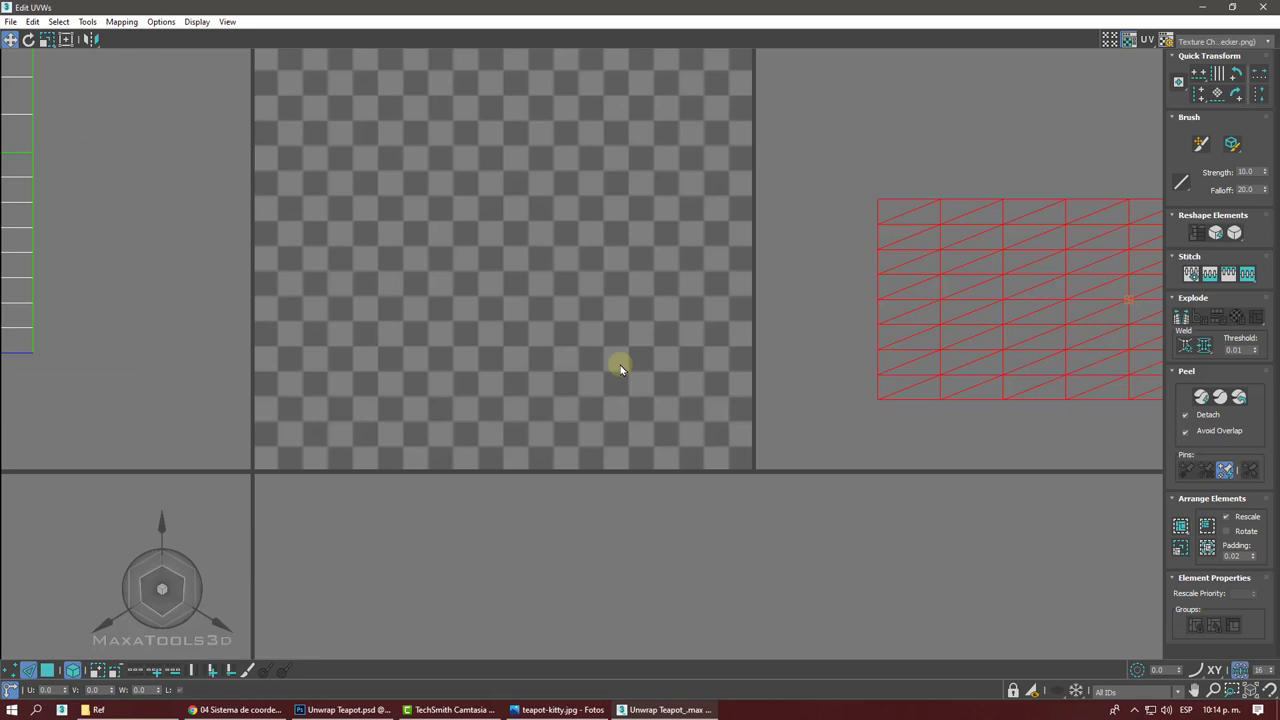
# - Place the bottom element onto the lower checker square and restore the editor window
pyautogui.click(955, 351)
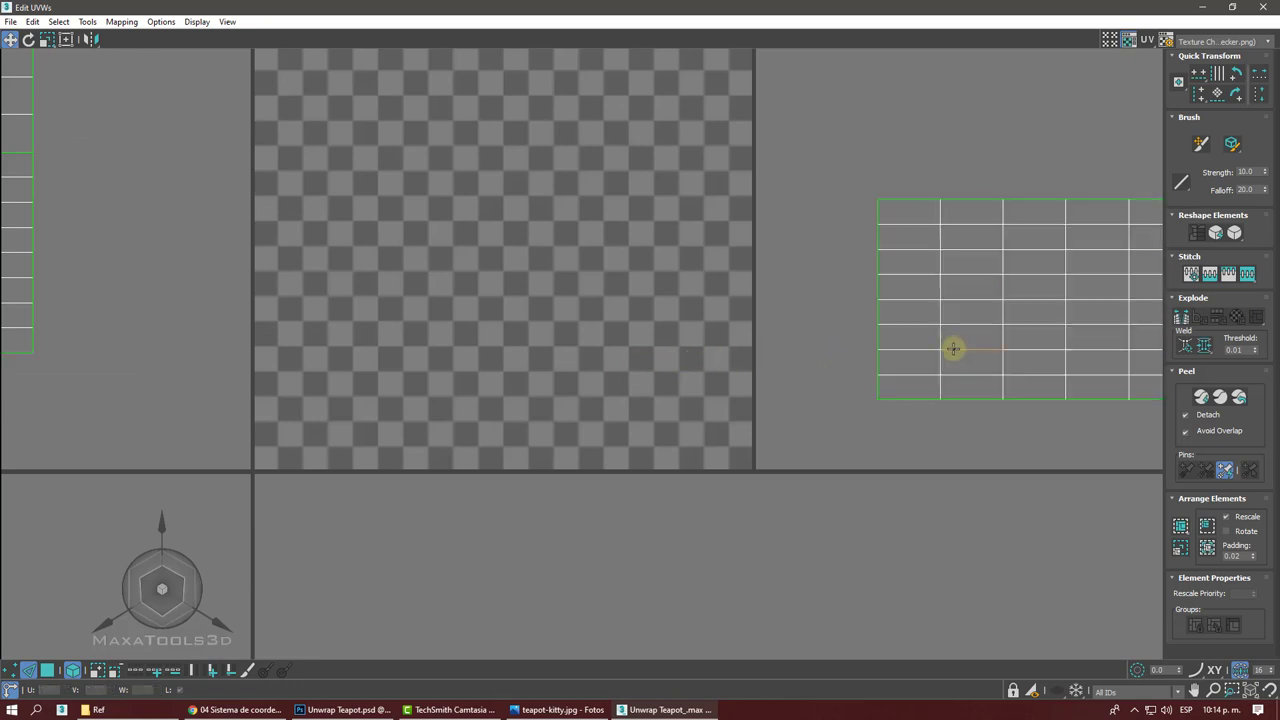
pyautogui.click(955, 351)
pyautogui.moveTo(906, 354)
pyautogui.mouseDown()
pyautogui.moveTo(480, 366)
pyautogui.moveTo(352, 380)
pyautogui.moveTo(325, 416)
pyautogui.mouseUp()
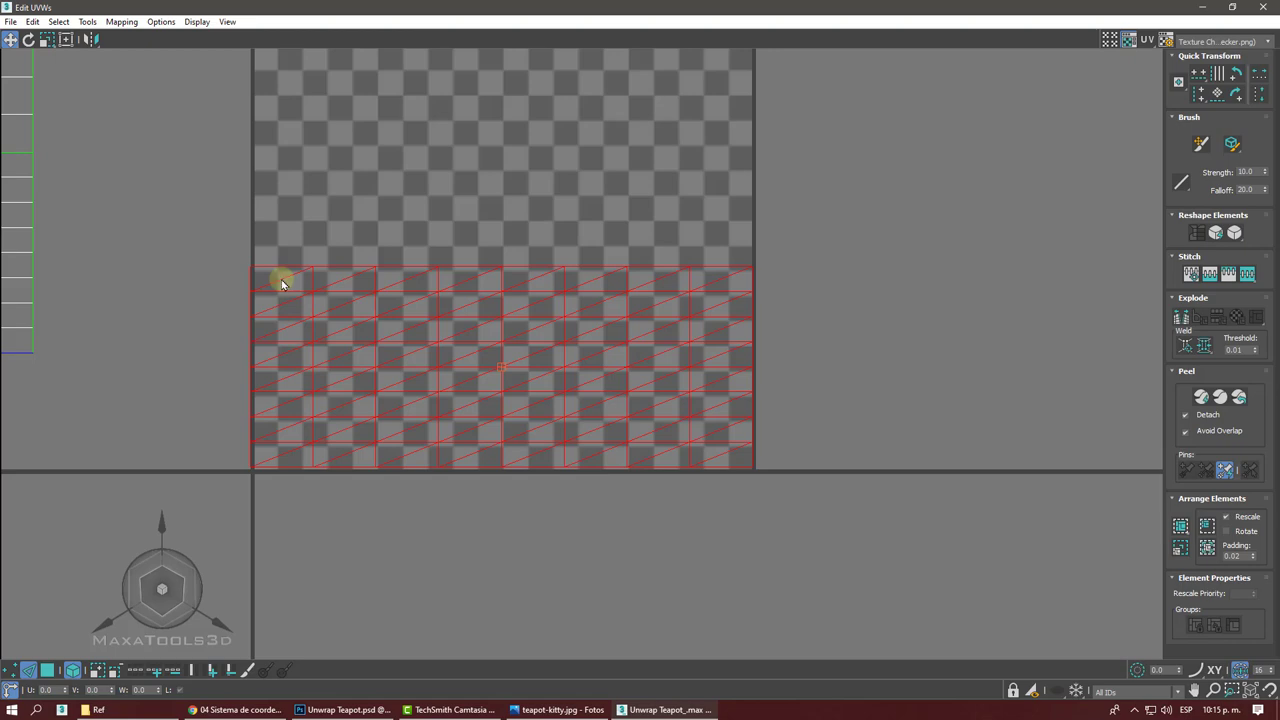
pyautogui.doubleClick(971, 9)
# - Move the UV editor aside and orbit to see the teapot's selected bottom faces
pyautogui.moveTo(663, 82); pyautogui.dragTo(5, 82)
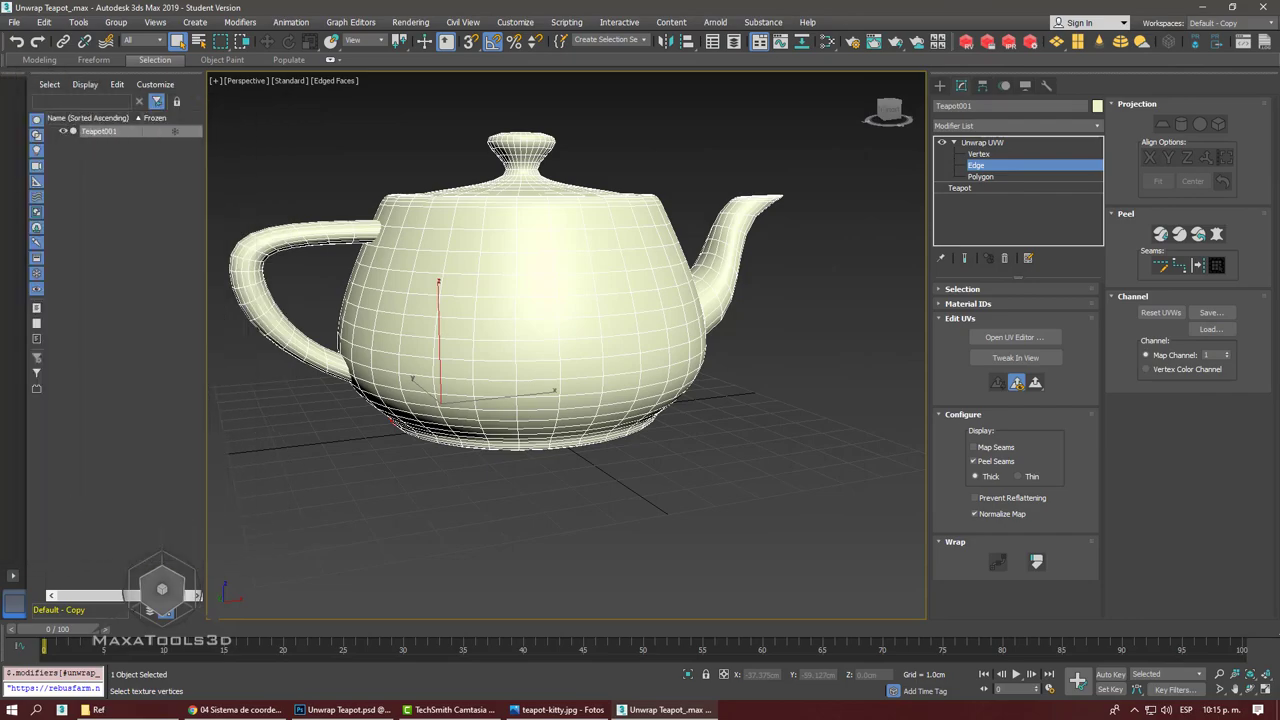
pyautogui.moveTo(560, 300)
pyautogui.keyDown('alt'); pyautogui.mouseDown(button='middle')
pyautogui.moveTo(575, 285)
pyautogui.moveTo(560, 200)
pyautogui.mouseUp(button='middle'); pyautogui.keyUp('alt')
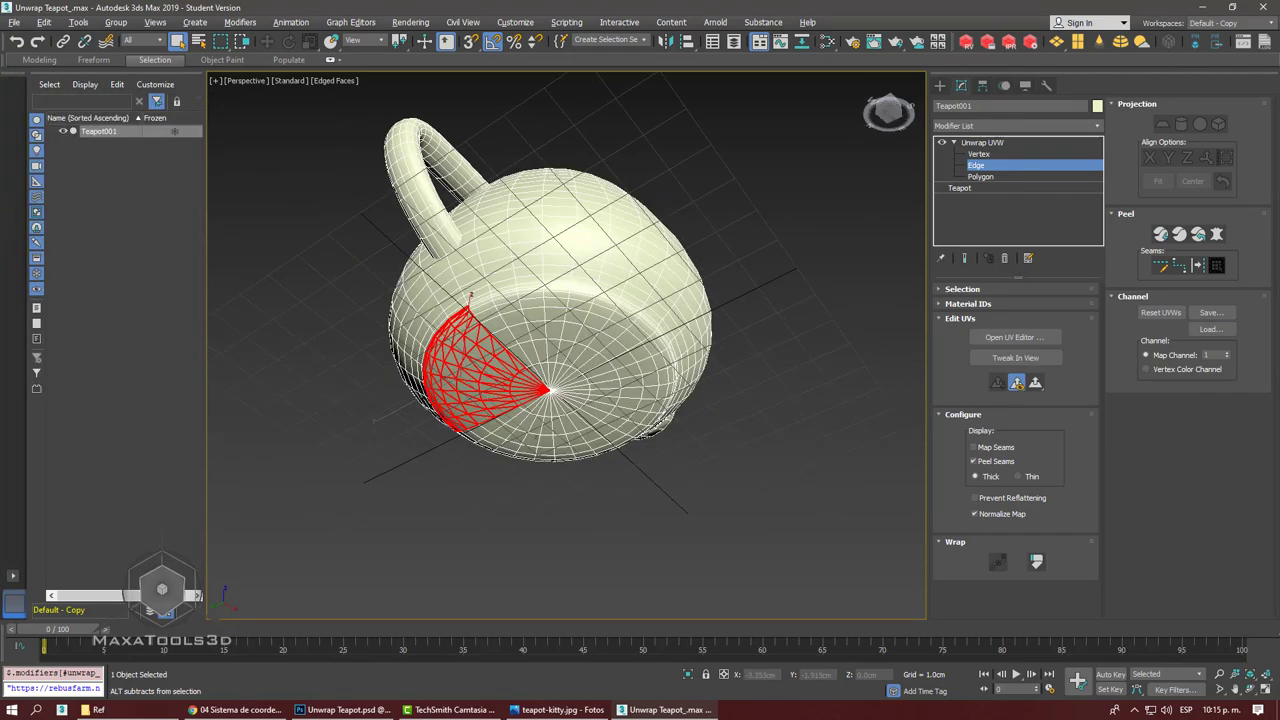
pyautogui.scroll(3, 560, 400)
pyautogui.scroll(2, 560, 400)
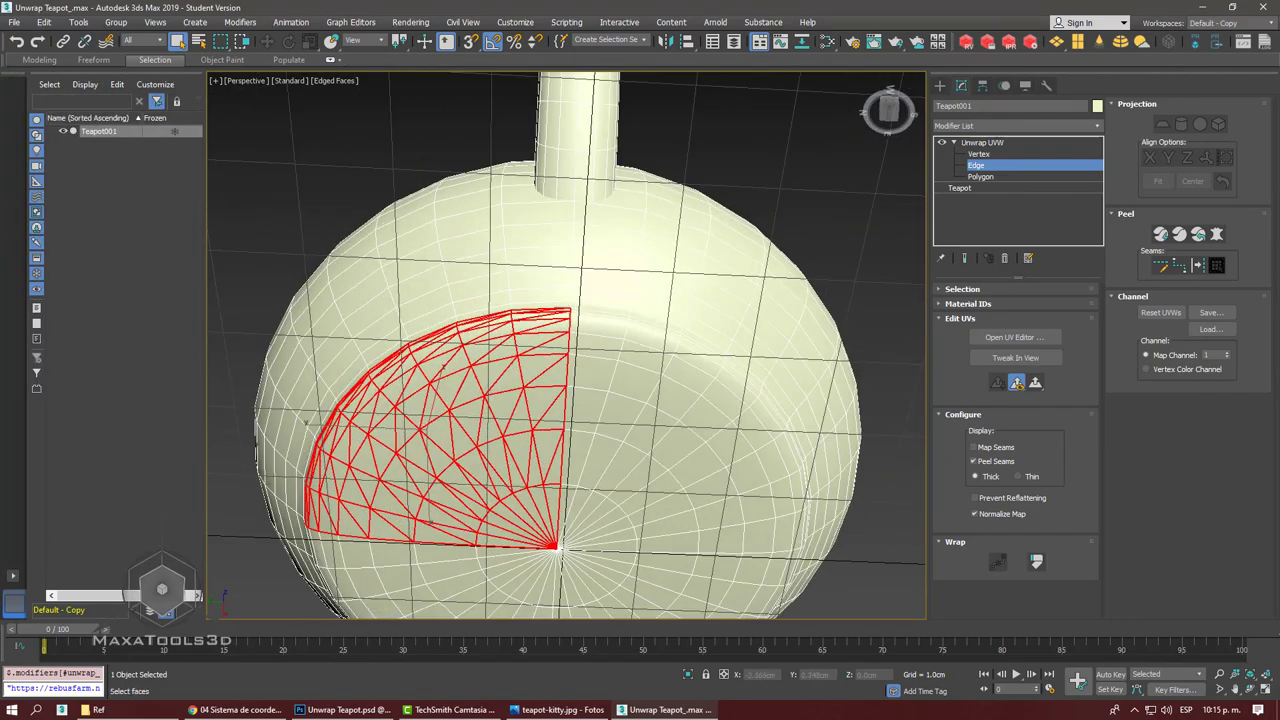
pyautogui.keyDown('alt'); pyautogui.moveTo(560, 350); pyautogui.dragTo(408, 360, button='middle'); pyautogui.keyUp('alt')
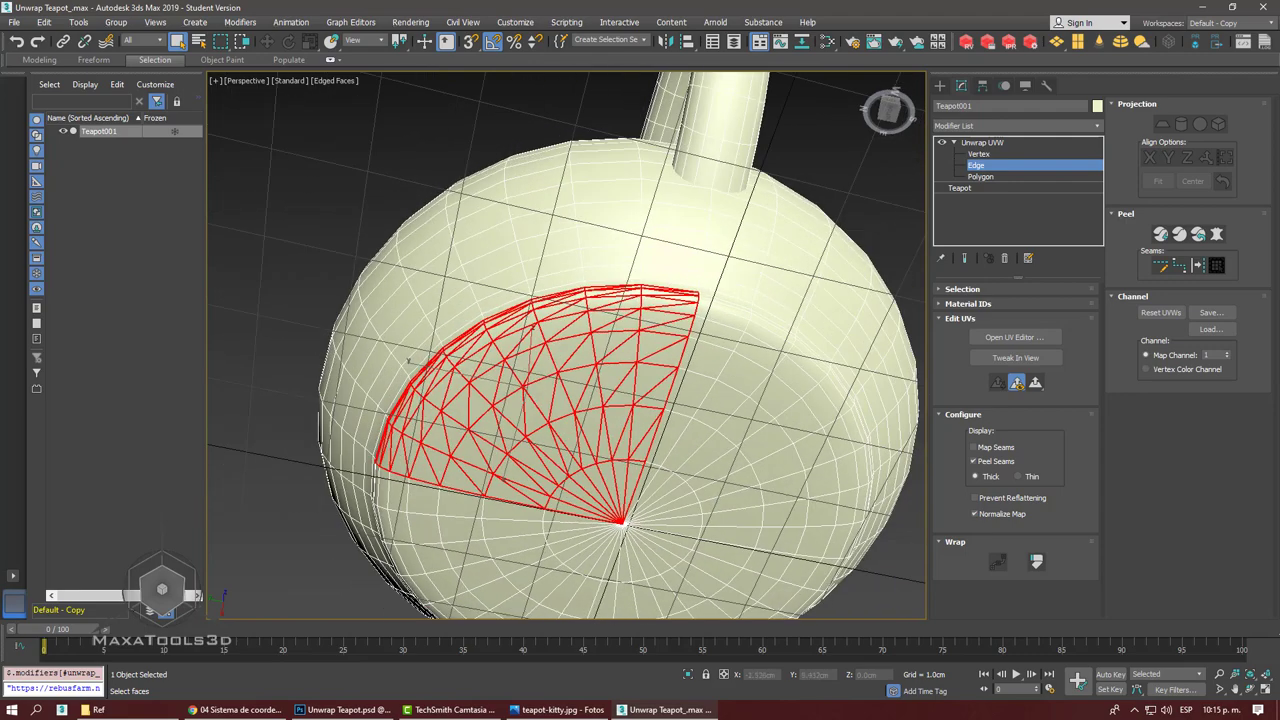
# - Reopen Edit UVWs with Ctrl+E over the viewport and show its preview texture list
pyautogui.hotkey('ctrl', 'e')
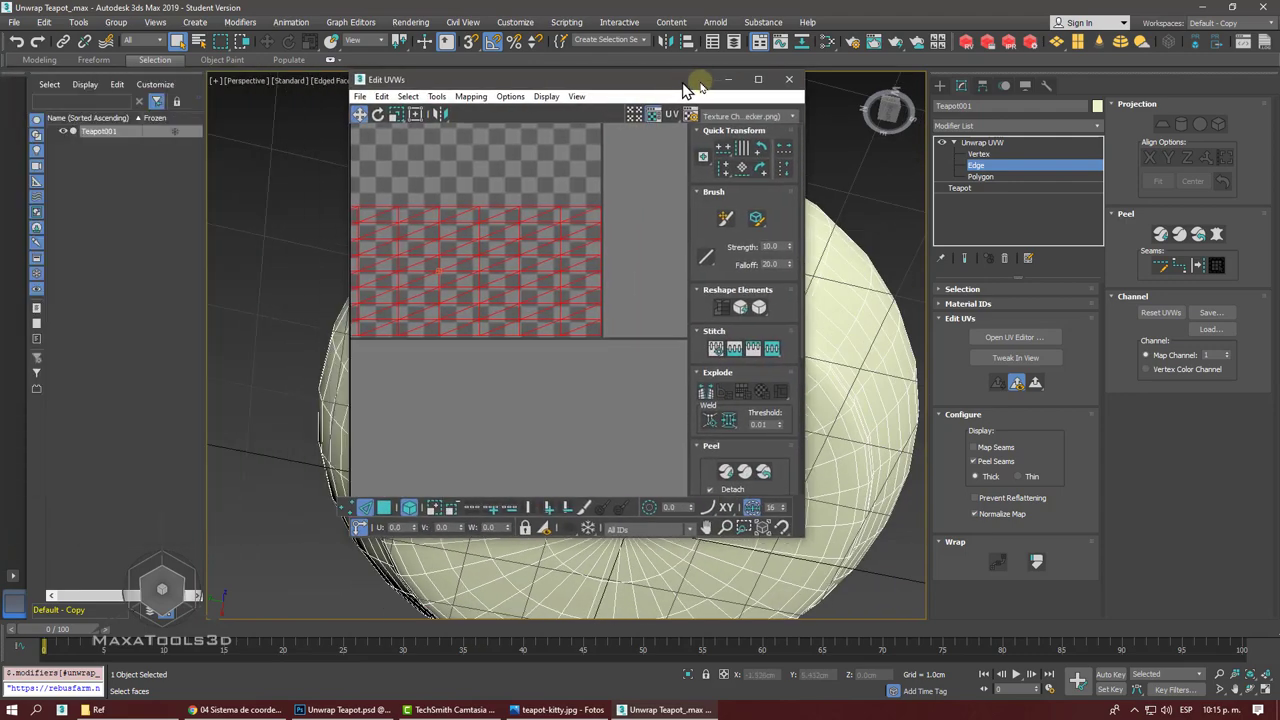
pyautogui.moveTo(678, 80); pyautogui.dragTo(708, 80)
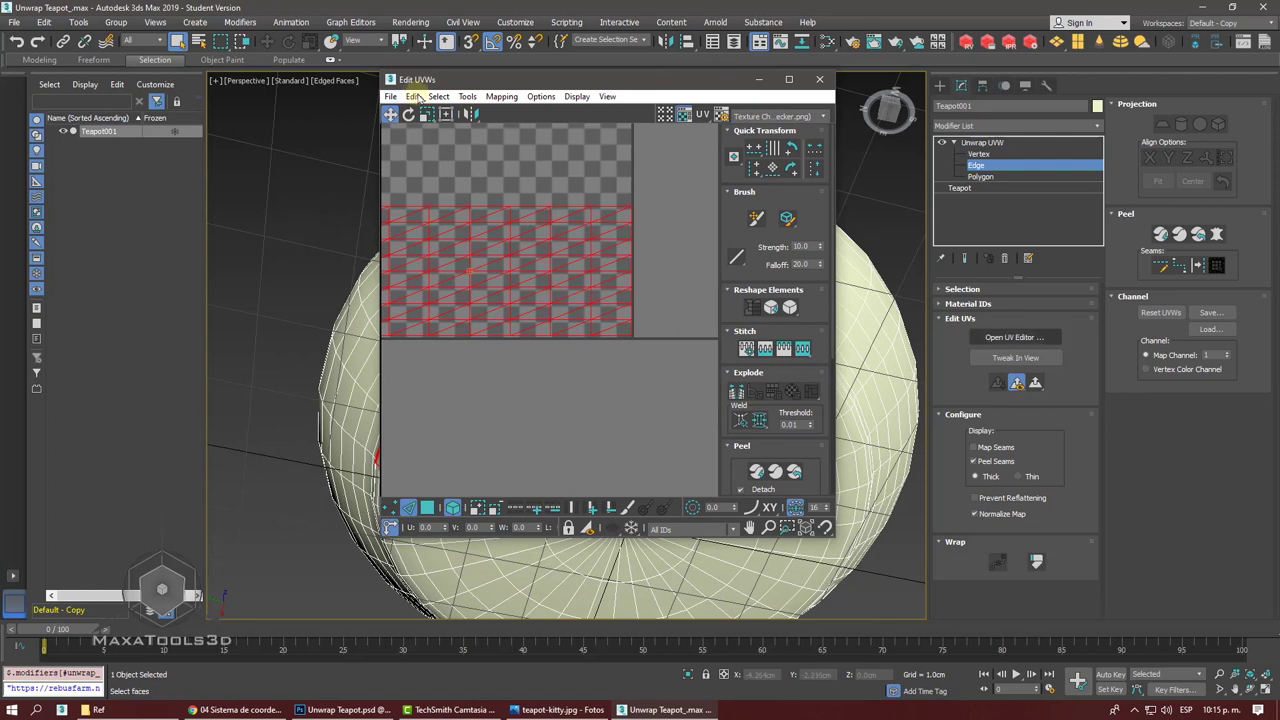
pyautogui.click(816, 117)
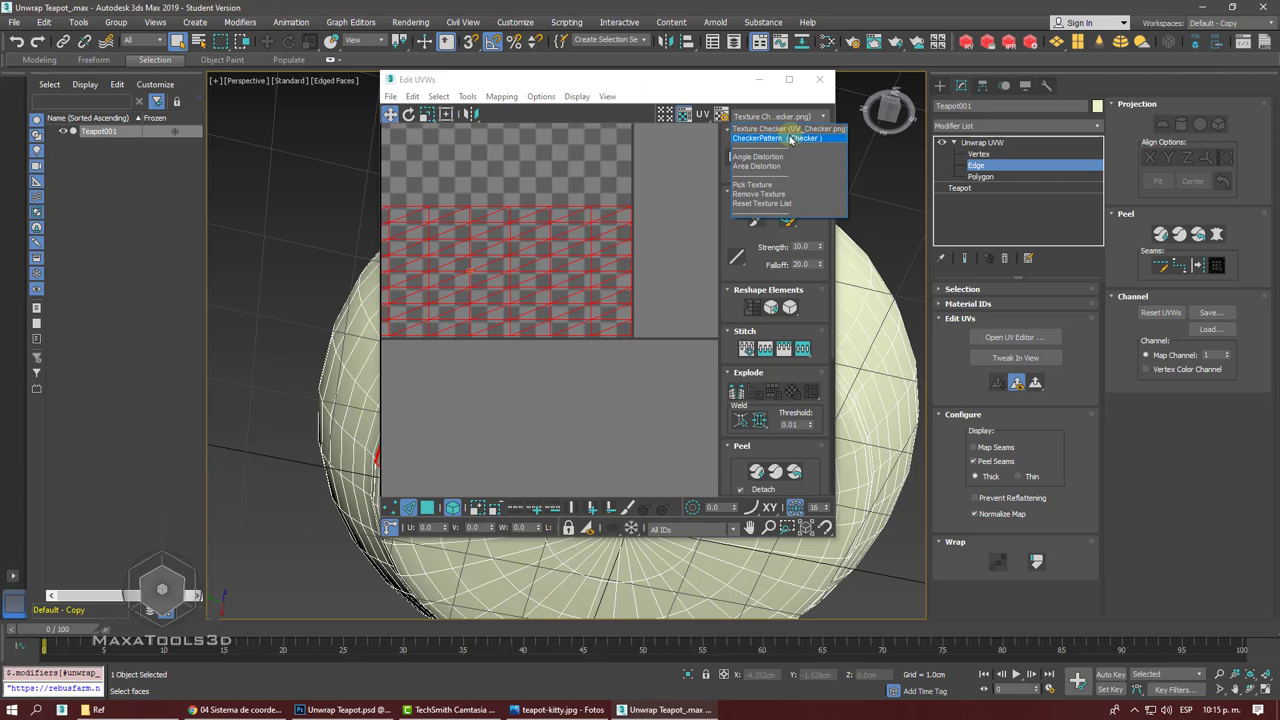
# - Display CheckerPattern on the teapot and nudge the bottom UV cluster slightly up
pyautogui.click(776, 138)
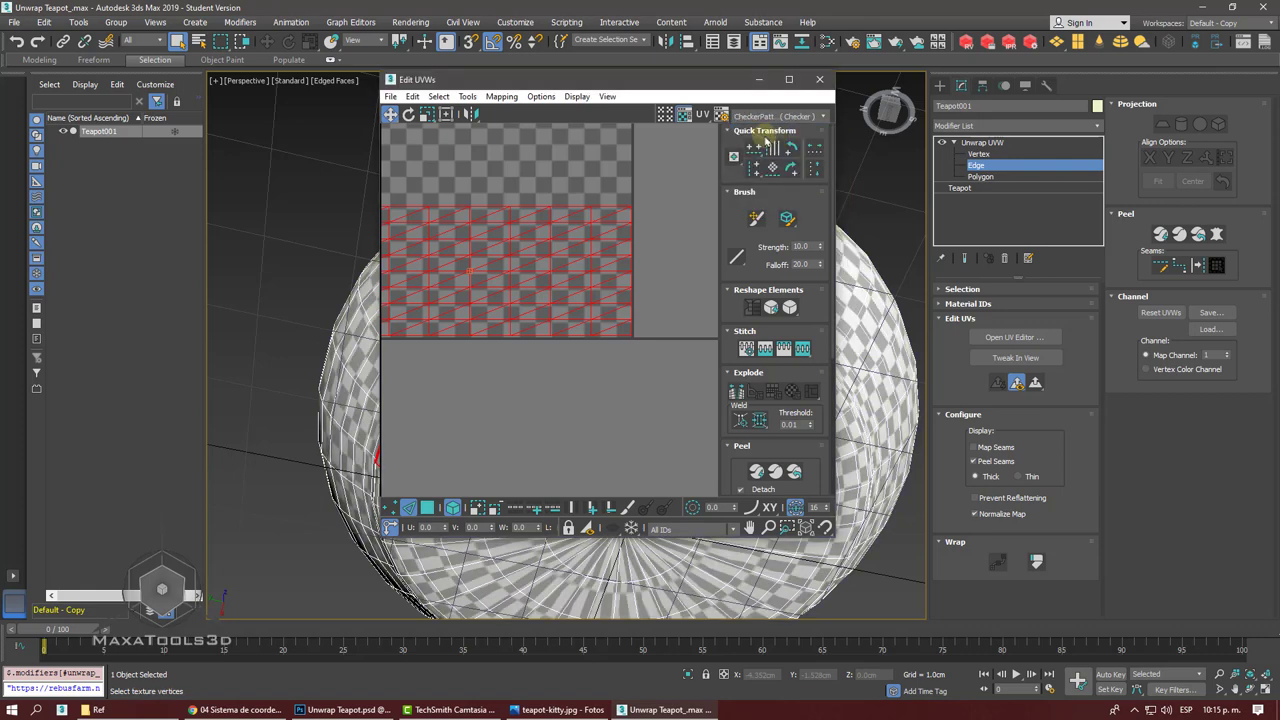
pyautogui.moveTo(648, 84); pyautogui.dragTo(250, 62)
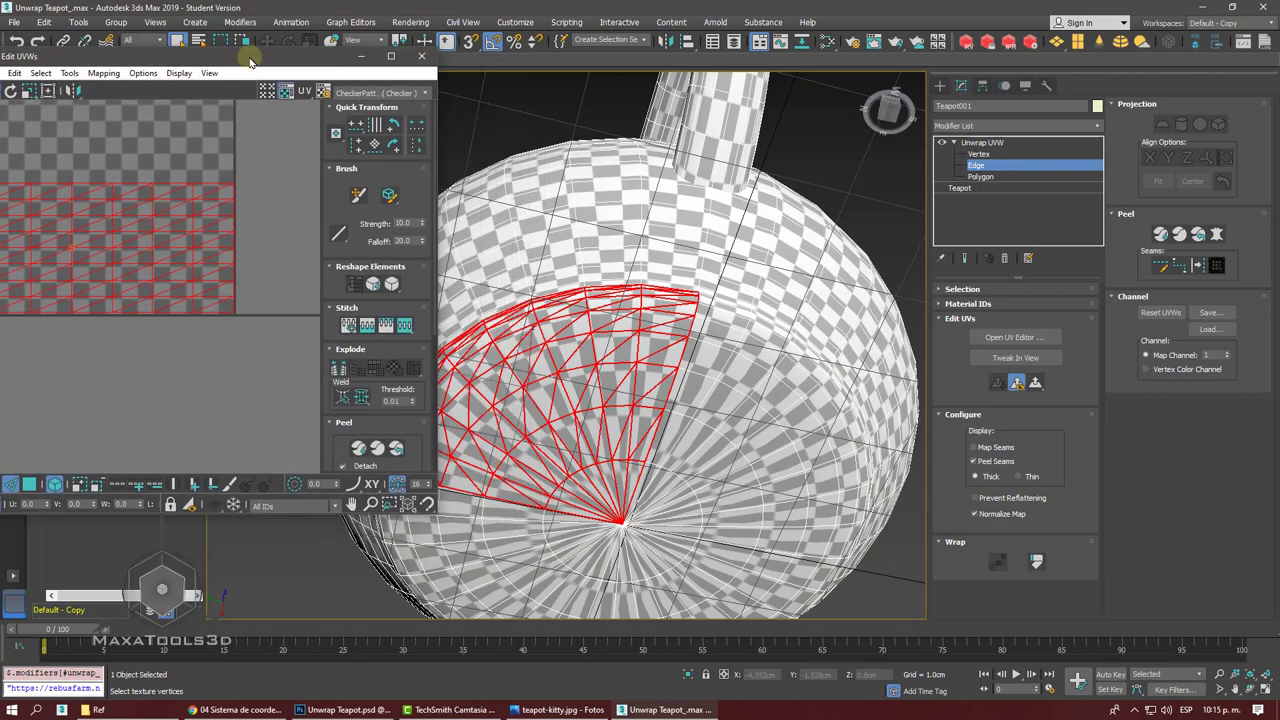
pyautogui.press('z')
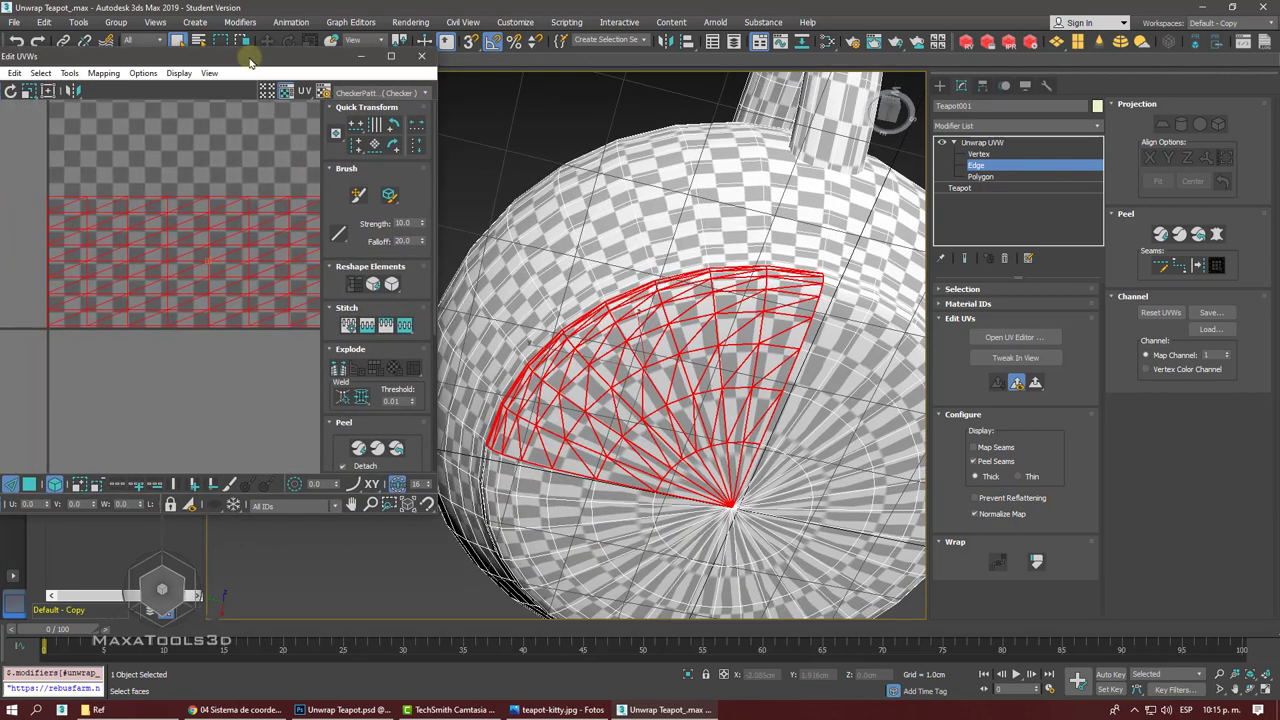
pyautogui.click(184, 218)
pyautogui.moveTo(206, 220)
pyautogui.mouseDown()
pyautogui.moveTo(216, 196)
pyautogui.moveTo(183, 200)
pyautogui.moveTo(222, 213)
pyautogui.moveTo(206, 223)
pyautogui.mouseUp()
# - Check the teapot from a level side view, deselect the UV faces and close Edit UVWs
pyautogui.scroll(-2, 208, 223)
pyautogui.scroll(-1, 210, 230)
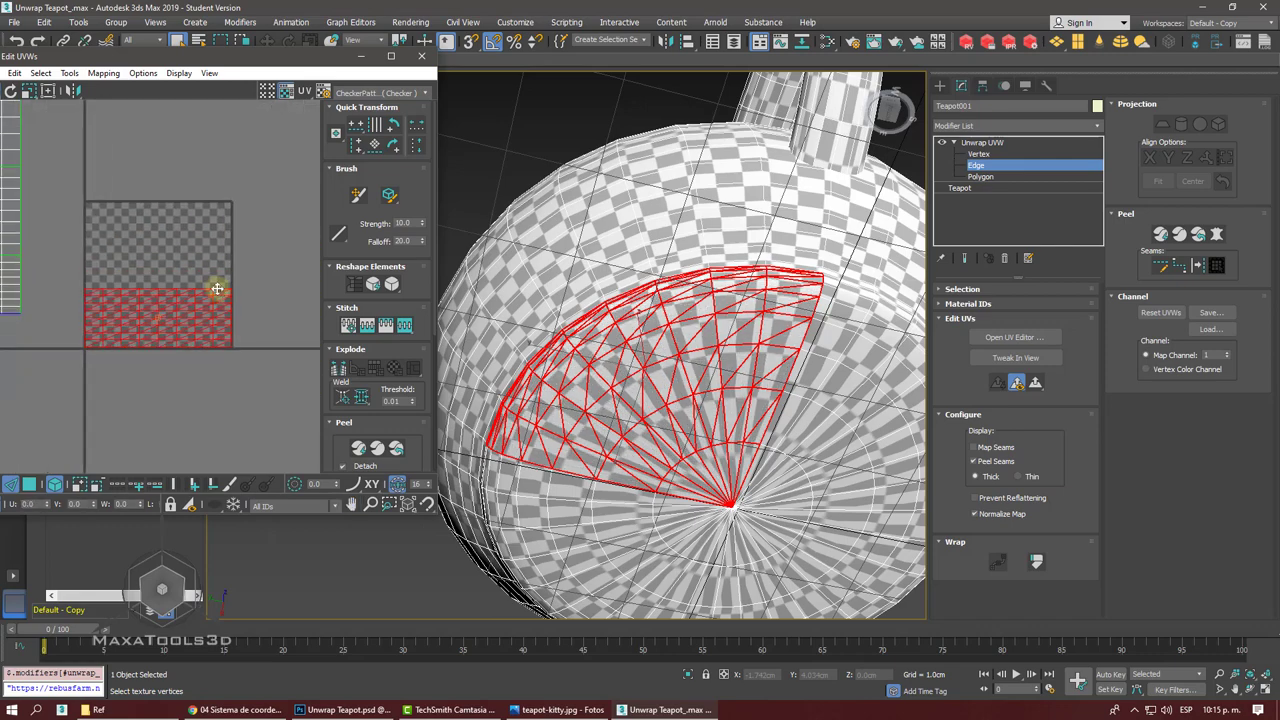
pyautogui.moveTo(213, 289); pyautogui.dragTo(216, 287, button='middle')
pyautogui.keyDown('alt'); pyautogui.moveTo(590, 340); pyautogui.dragTo(601, 359, button='middle'); pyautogui.keyUp('alt')
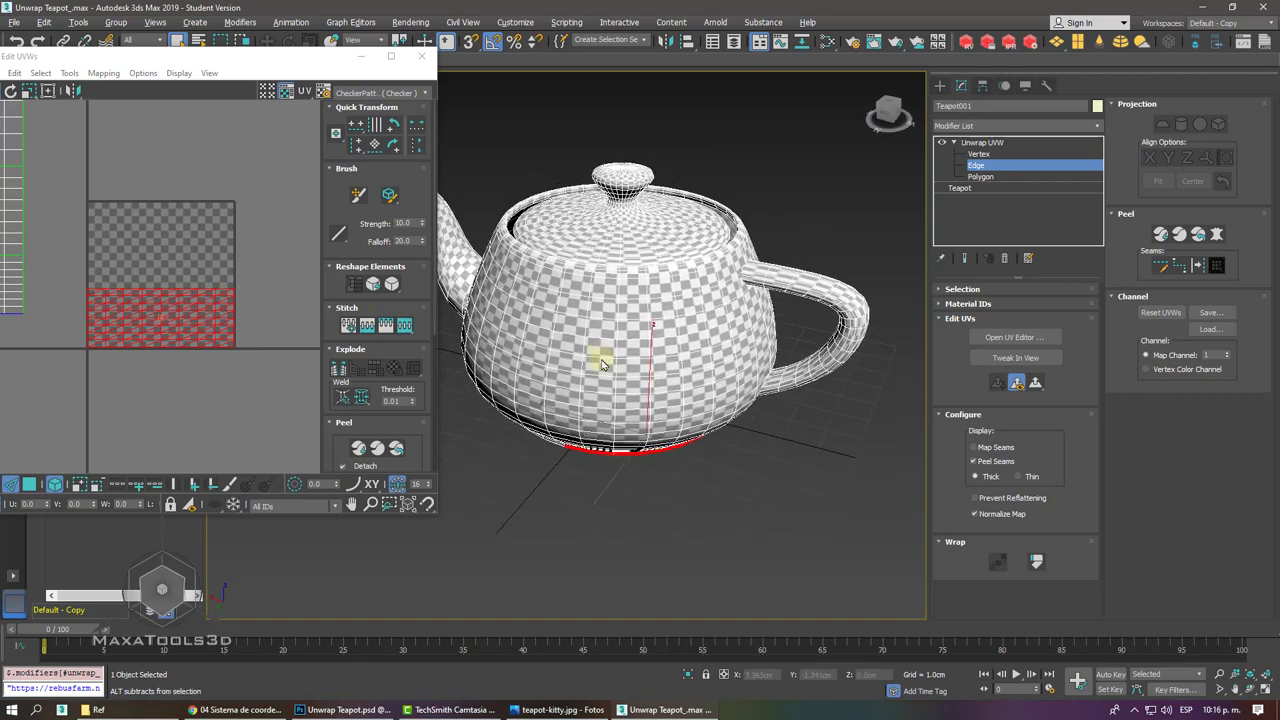
pyautogui.keyDown('alt'); pyautogui.moveTo(601, 359); pyautogui.dragTo(600, 358, button='middle'); pyautogui.keyUp('alt')
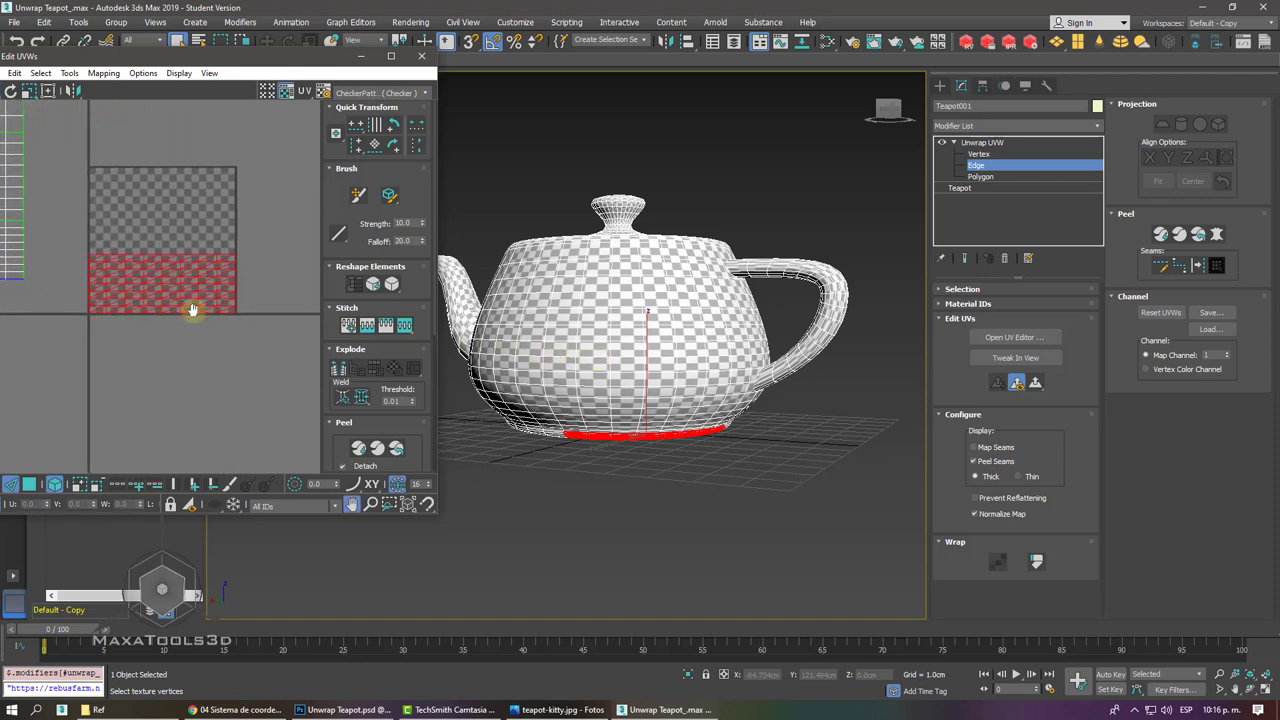
pyautogui.moveTo(195, 315); pyautogui.dragTo(191, 306, button='middle')
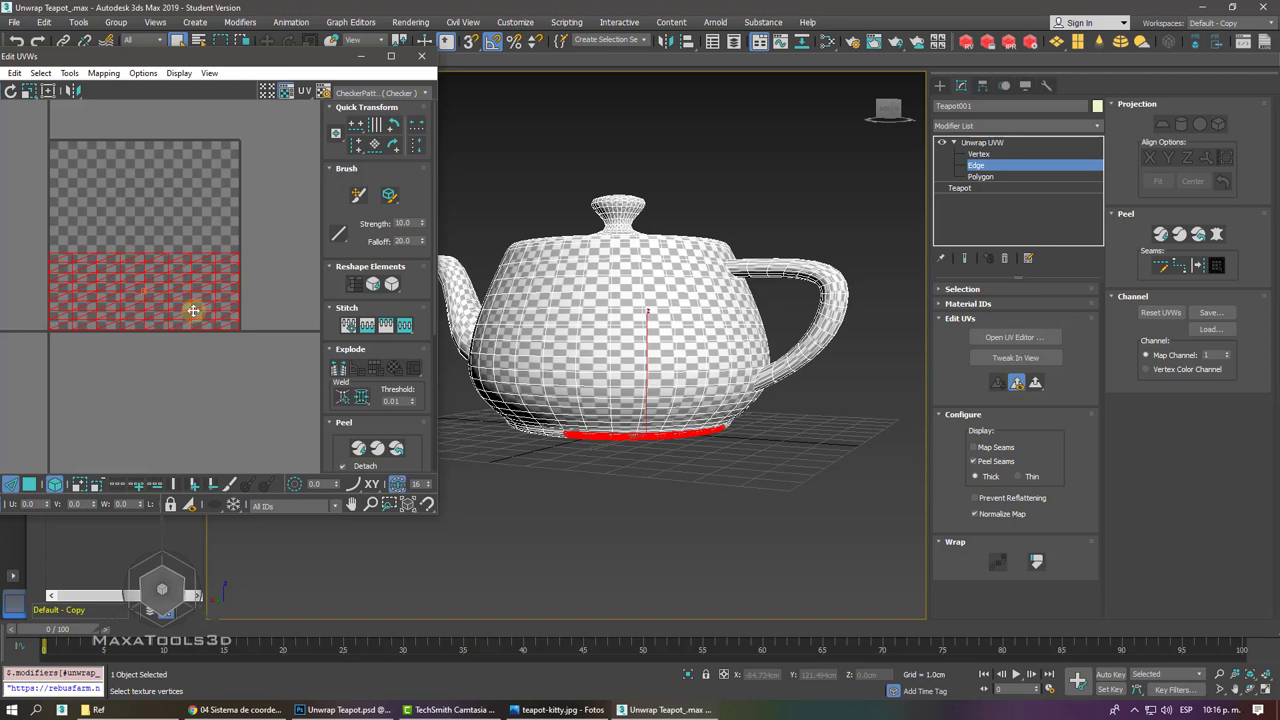
pyautogui.click(185, 374)
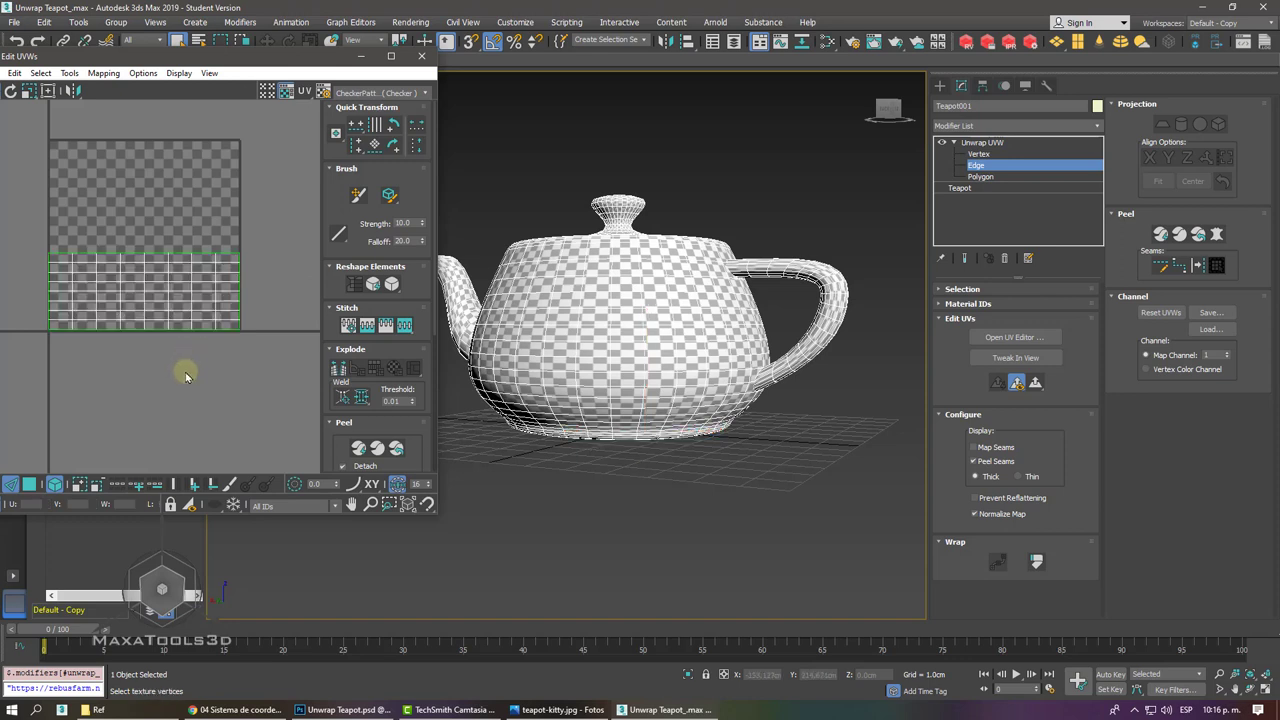
pyautogui.scroll(3, 185, 374)
pyautogui.scroll(2, 183, 368)
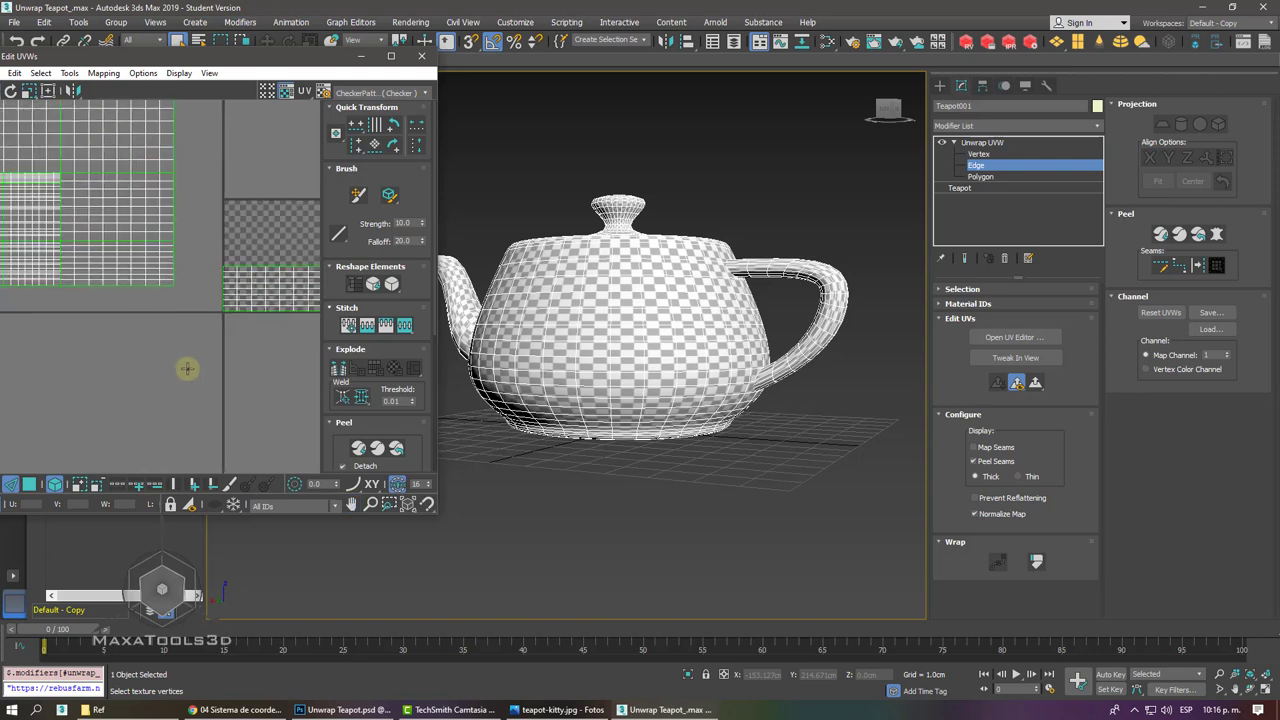
pyautogui.click(421, 58)
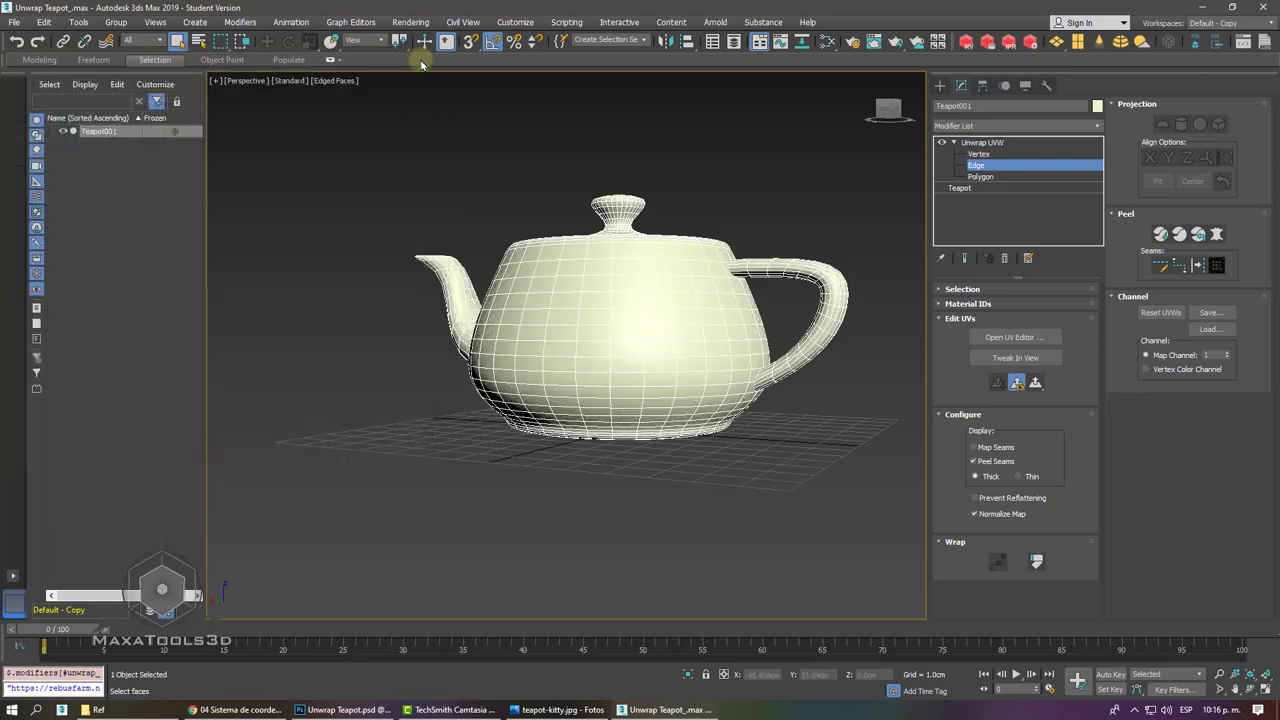
# - Select Unwrap UVW in the modifier stack and switch to its Edge sub-object level
pyautogui.click(982, 143)
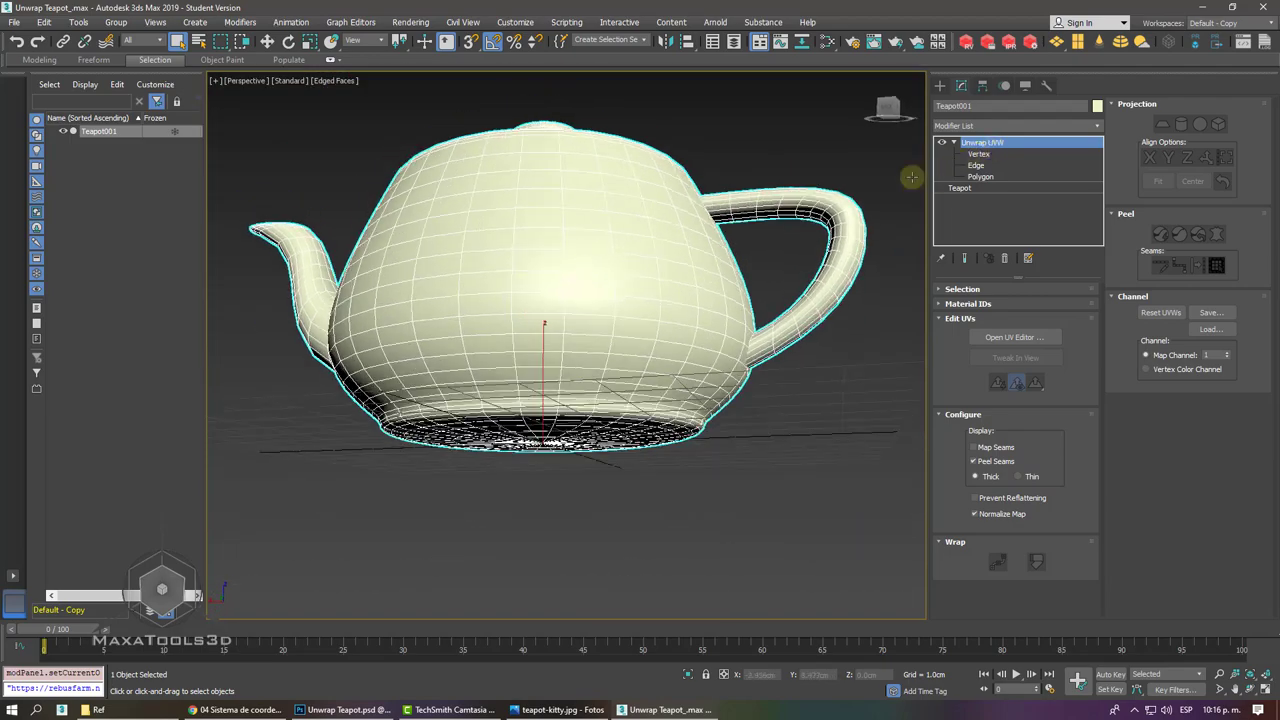
pyautogui.scroll(3, 570, 285)
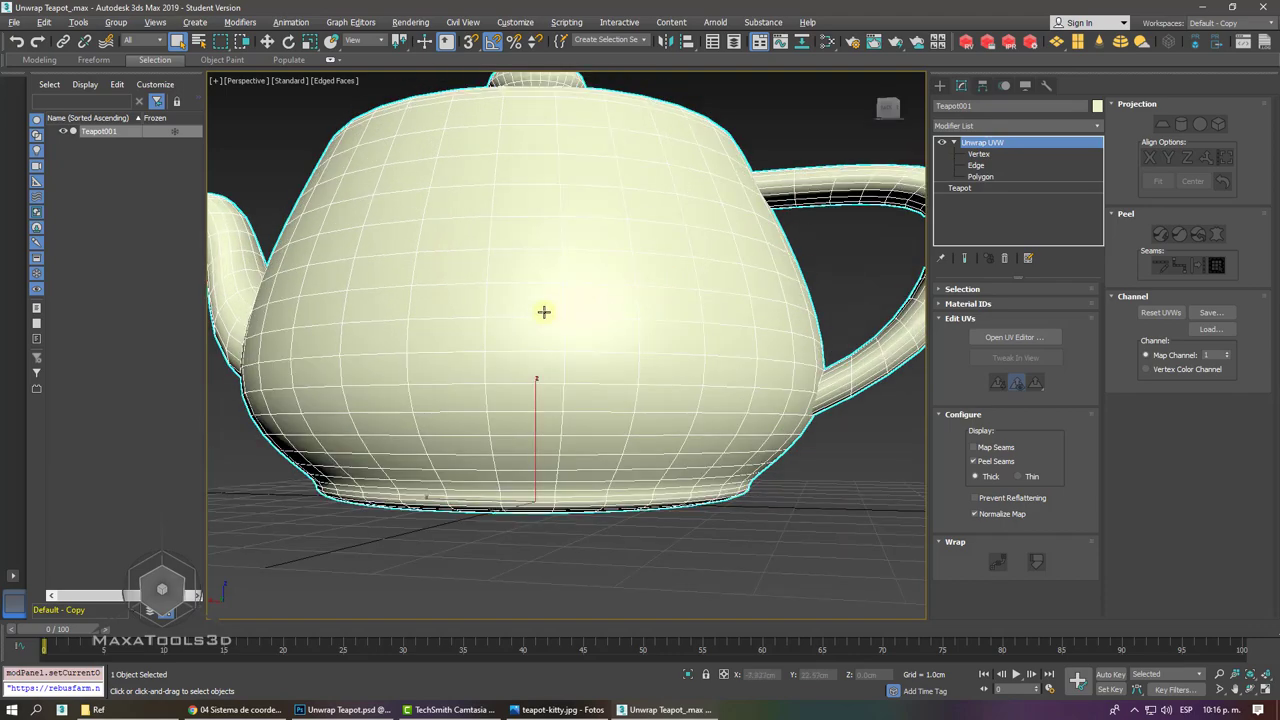
pyautogui.scroll(2, 543, 312)
pyautogui.scroll(2, 543, 312)
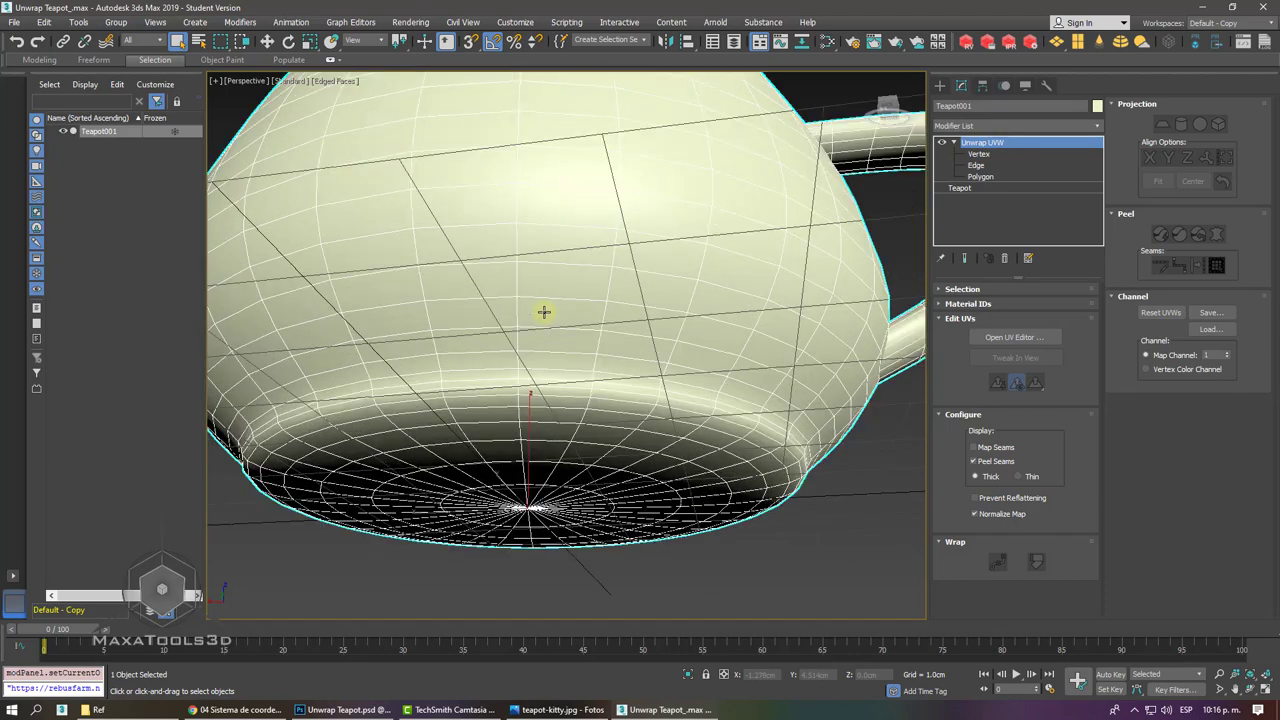
pyautogui.scroll(2, 543, 312)
pyautogui.scroll(2, 543, 312)
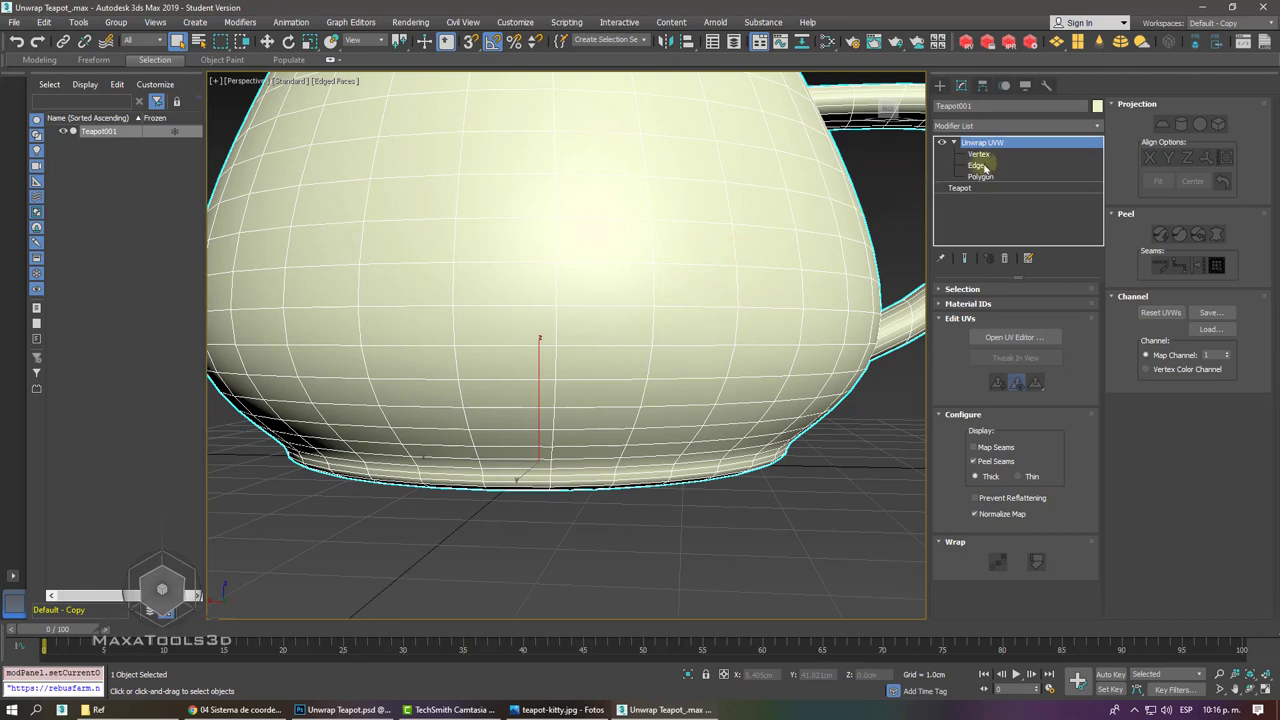
pyautogui.click(985, 166)
# - Orbit and zoom the viewport close onto the teapot's bottom rim
pyautogui.scroll(2, 740, 283)
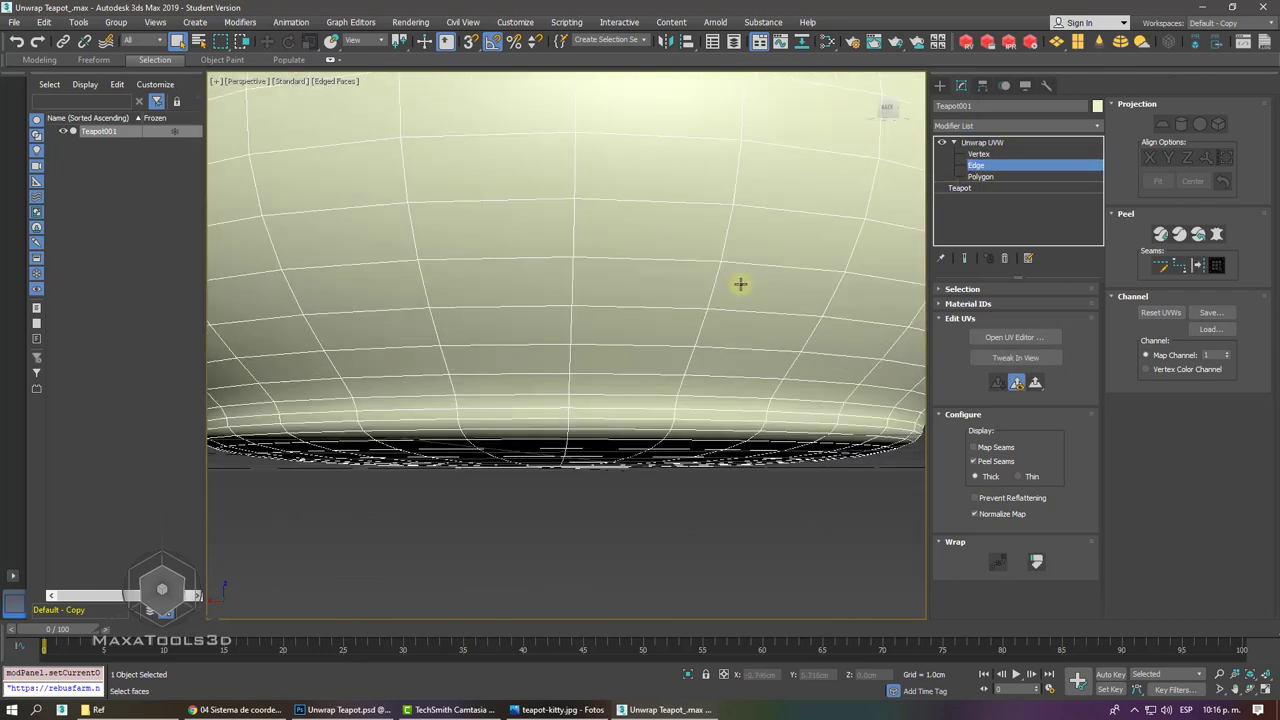
pyautogui.scroll(2, 496, 405)
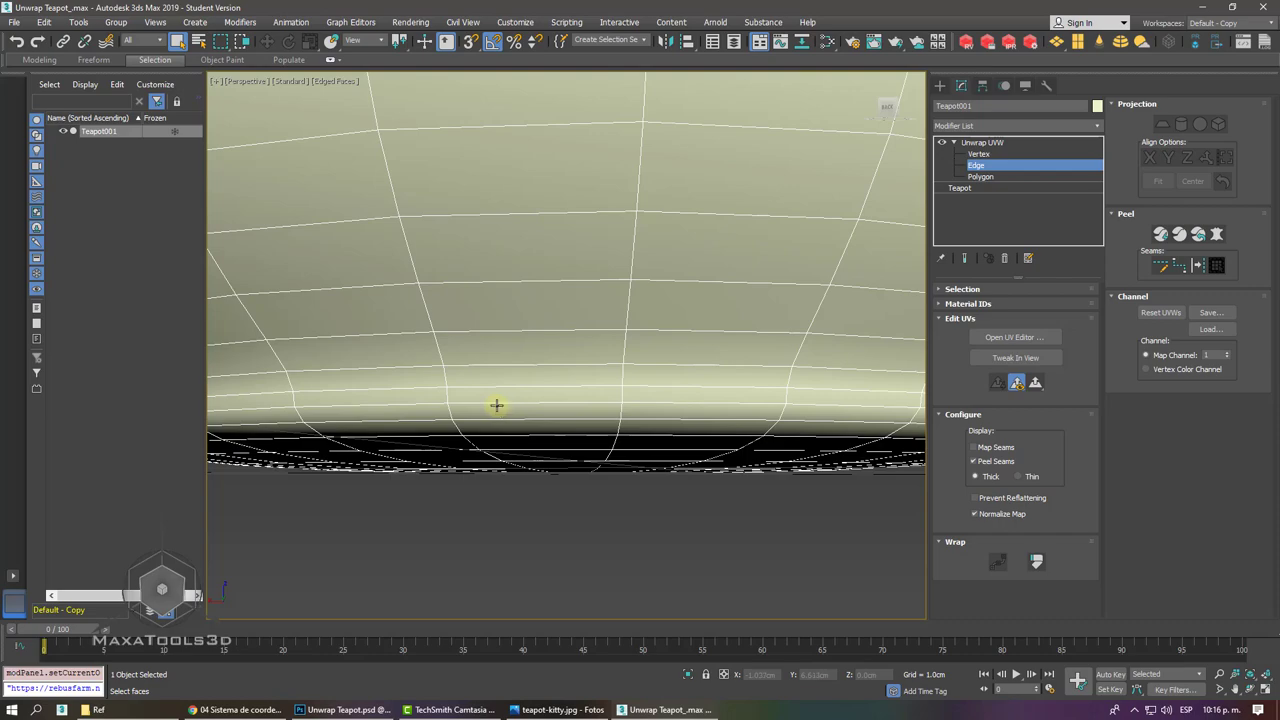
pyautogui.scroll(-5, 496, 405)
pyautogui.keyDown('alt'); pyautogui.moveTo(496, 405); pyautogui.dragTo(496, 405, button='middle'); pyautogui.keyUp('alt')
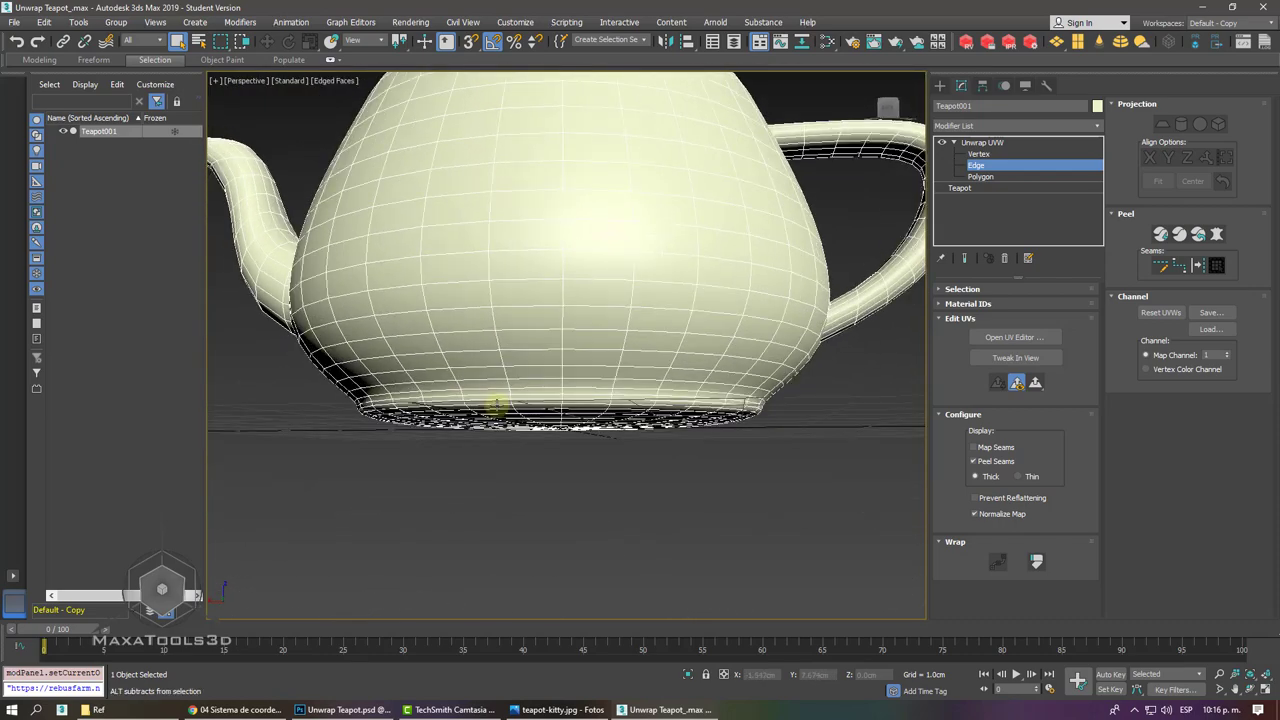
pyautogui.scroll(3, 550, 402)
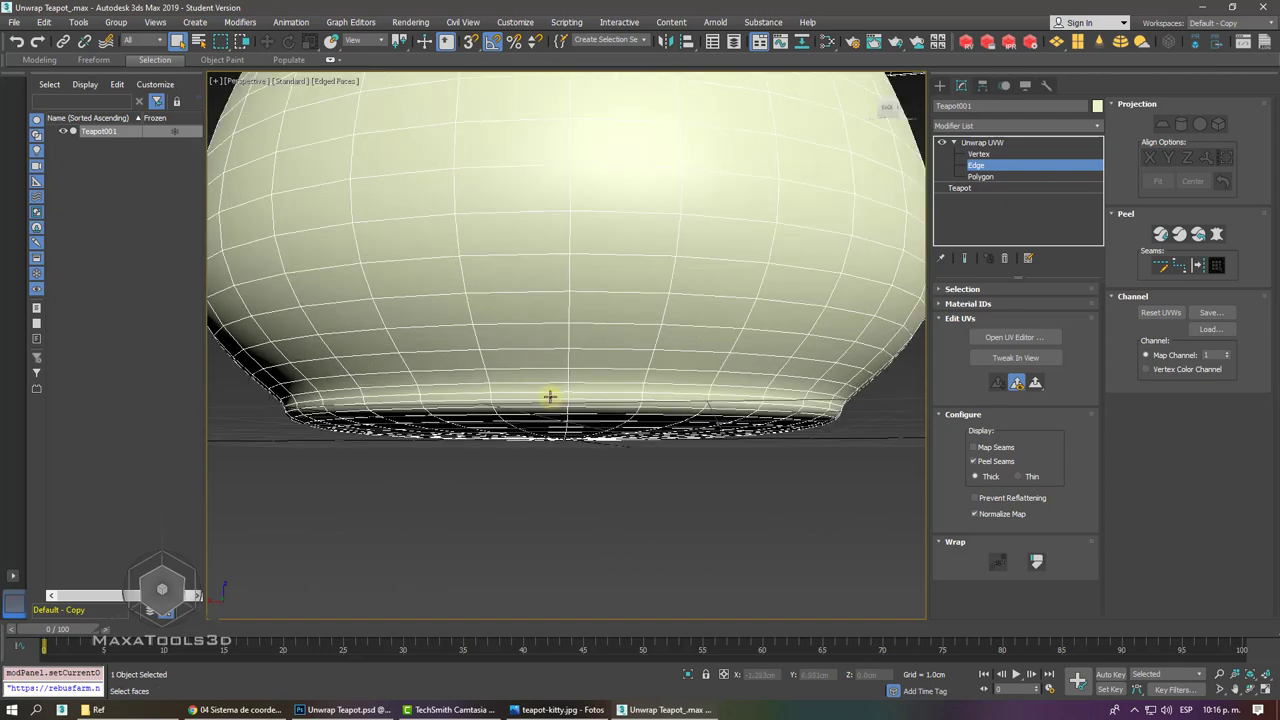
pyautogui.scroll(2, 549, 397)
pyautogui.scroll(1, 551, 400)
pyautogui.scroll(2, 551, 400)
pyautogui.scroll(1, 551, 400)
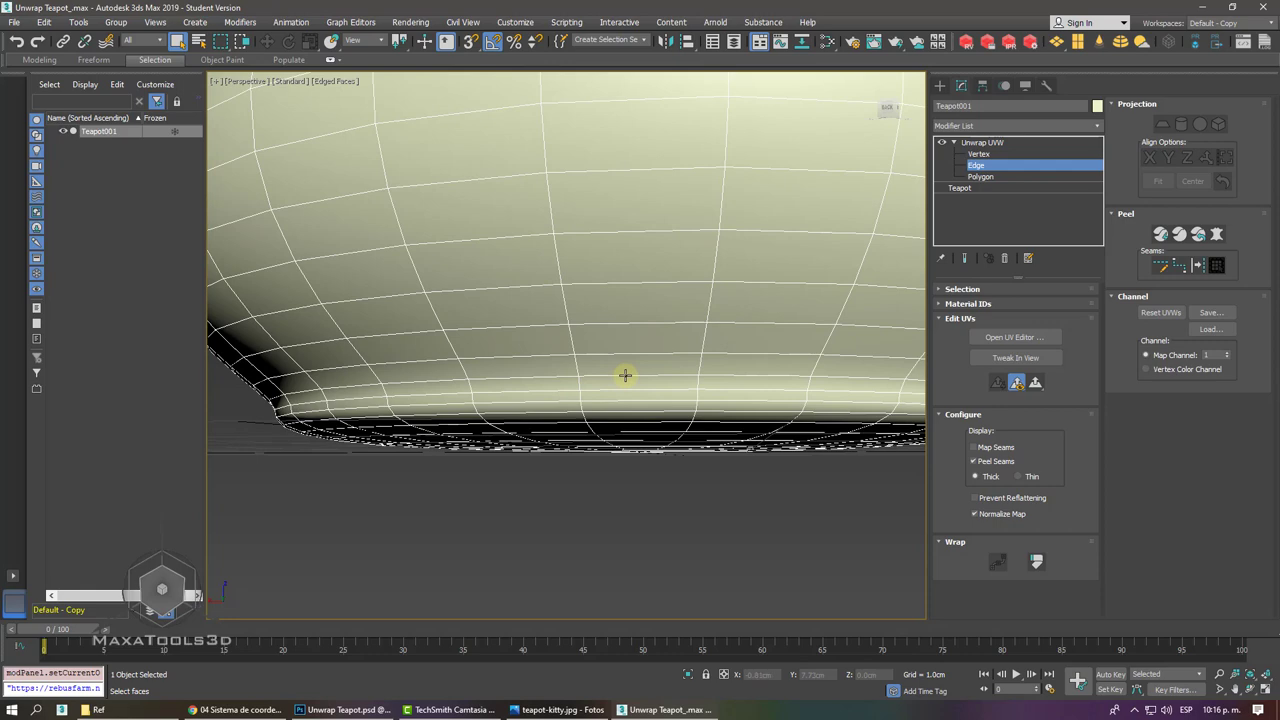
# - Double-click a base edge to select the full edge loop around the teapot's bottom
pyautogui.doubleClick(625, 380)
pyautogui.scroll(1, 625, 375)
pyautogui.scroll(1, 625, 375)
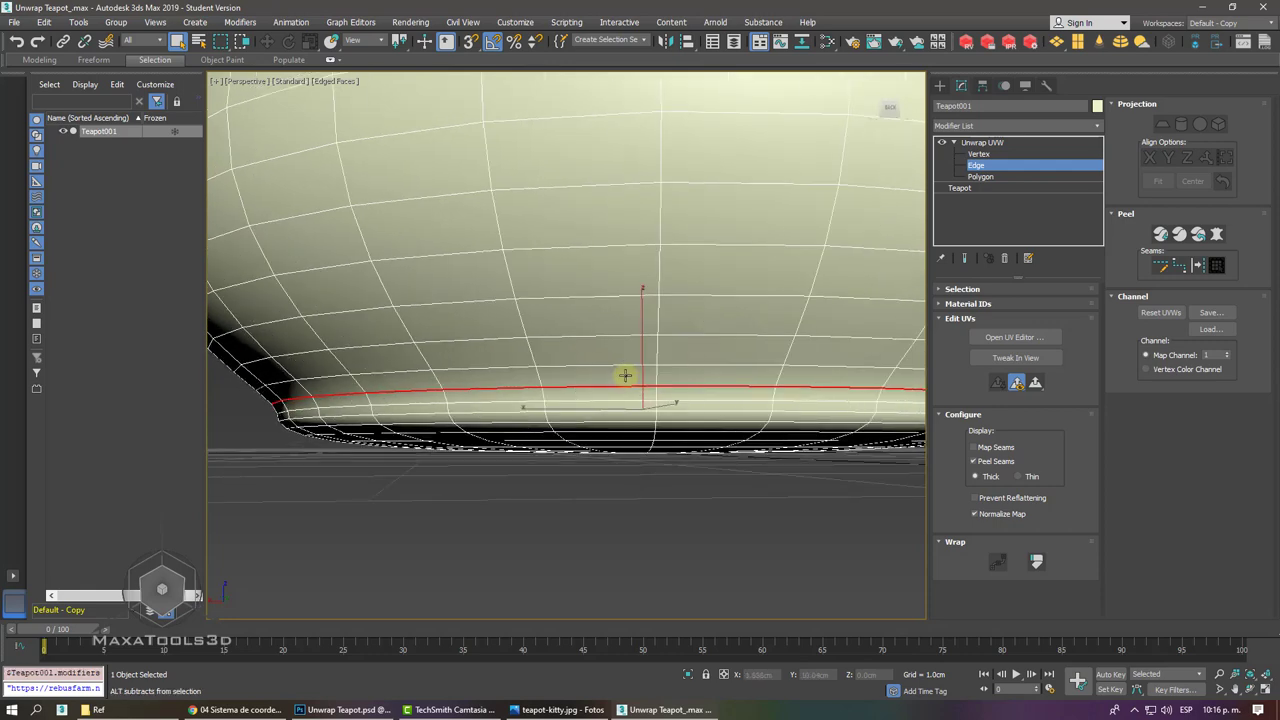
pyautogui.scroll(2, 625, 375)
pyautogui.scroll(-2, 625, 375)
pyautogui.scroll(-1, 622, 376)
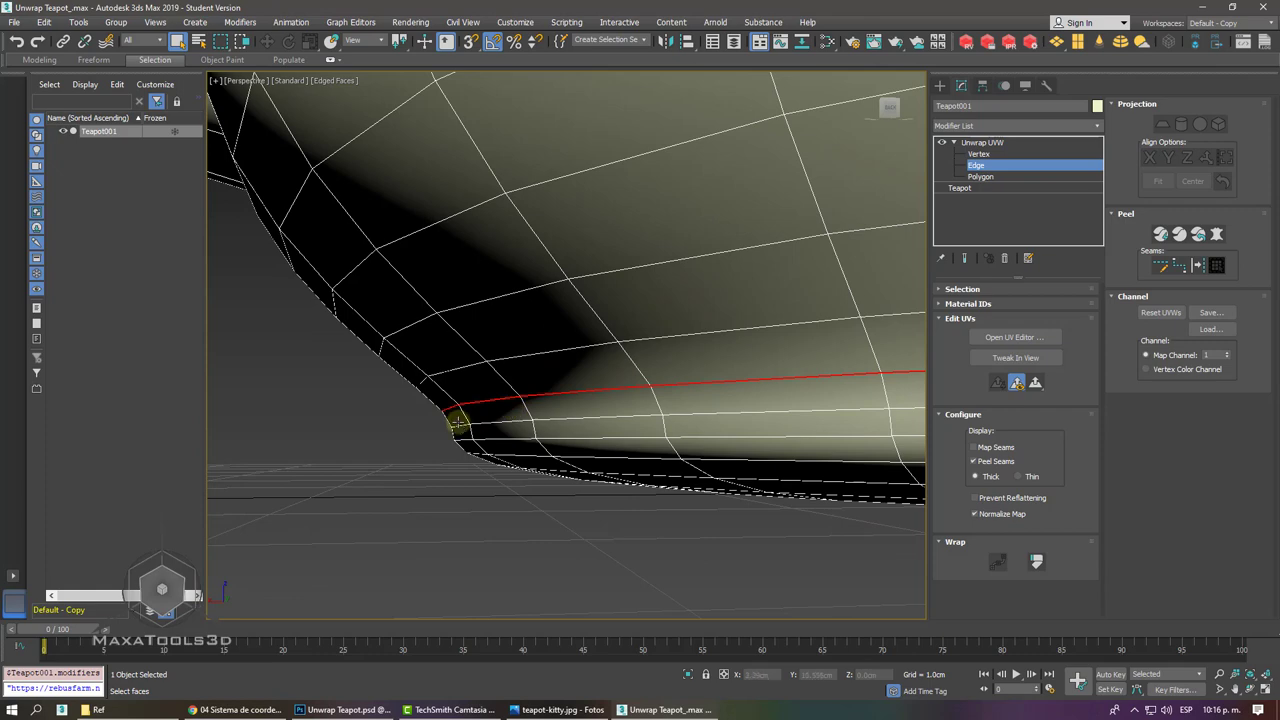
pyautogui.moveTo(457, 428)
pyautogui.keyDown('alt'); pyautogui.mouseDown(button='middle')
pyautogui.moveTo(428, 395)
pyautogui.moveTo(326, 391)
pyautogui.moveTo(405, 392)
pyautogui.mouseUp(button='middle'); pyautogui.keyUp('alt')
pyautogui.scroll(-10, 455, 426)
pyautogui.scroll(3, 405, 393)
pyautogui.scroll(3, 405, 392)
pyautogui.scroll(3, 405, 398)
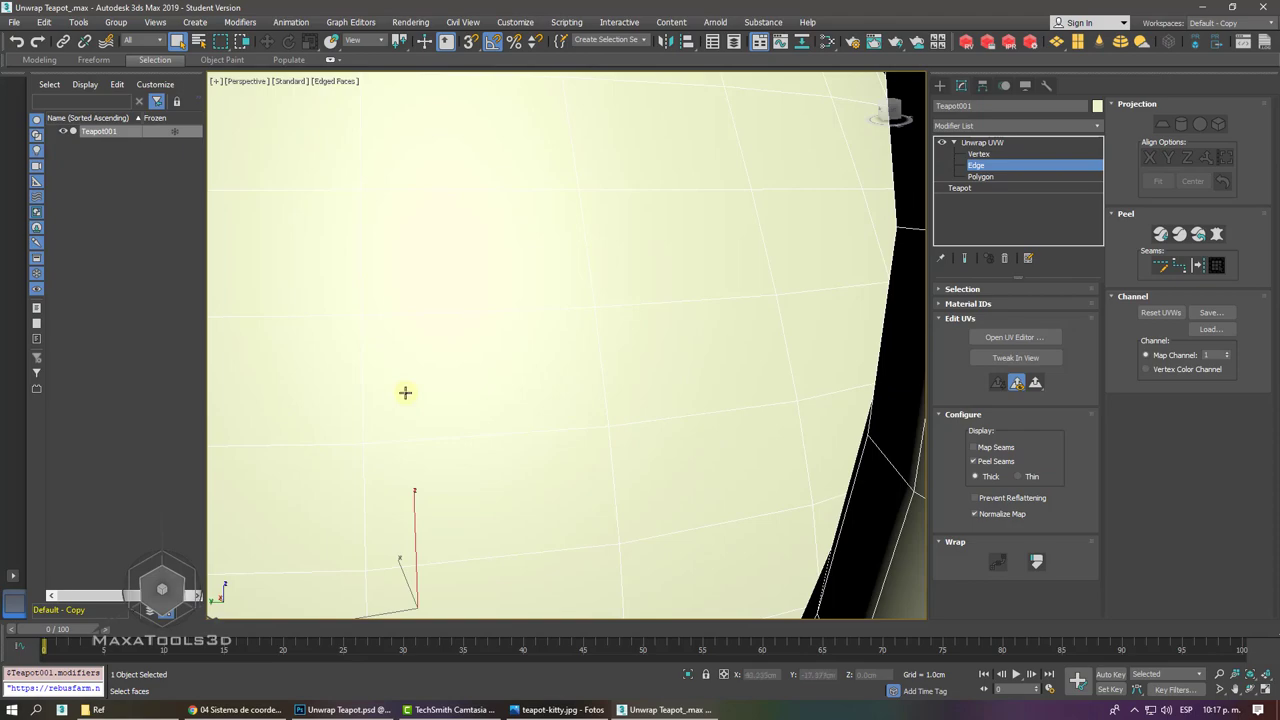
pyautogui.scroll(-2, 621, 367)
pyautogui.scroll(-2, 621, 367)
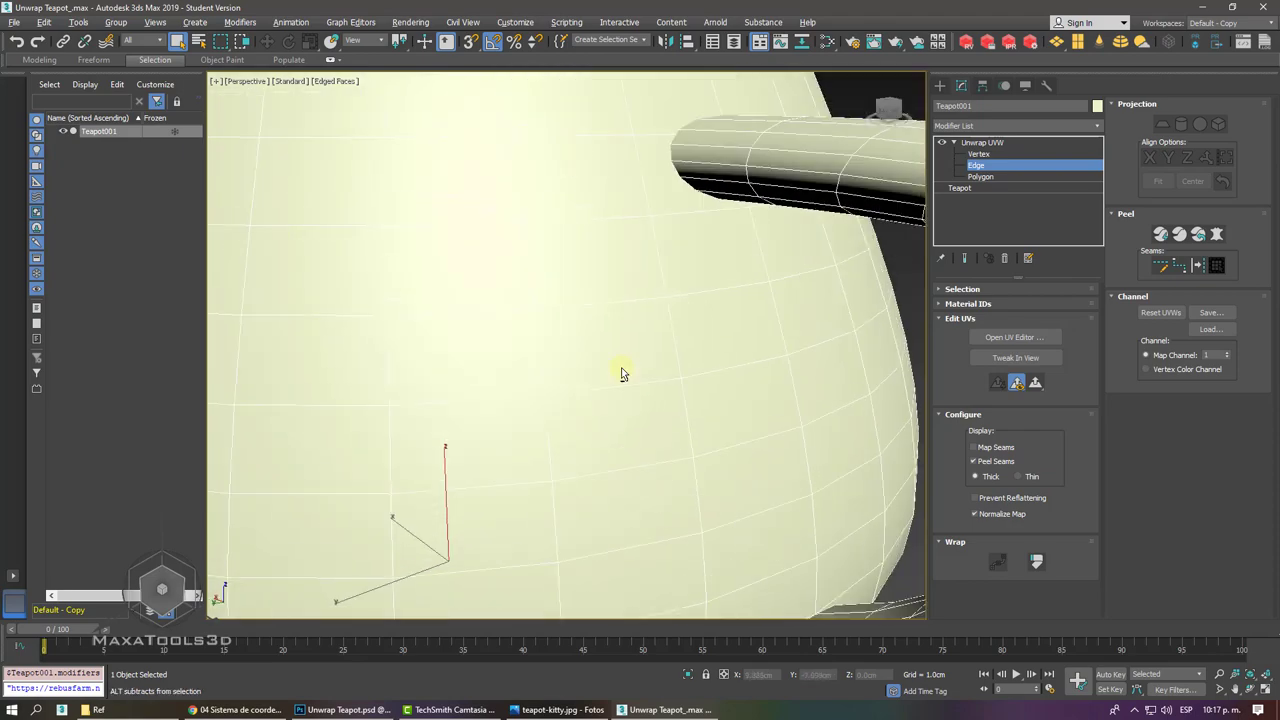
pyautogui.scroll(-3, 621, 367)
pyautogui.scroll(1, 621, 367)
pyautogui.scroll(2, 621, 367)
pyautogui.scroll(-3, 621, 367)
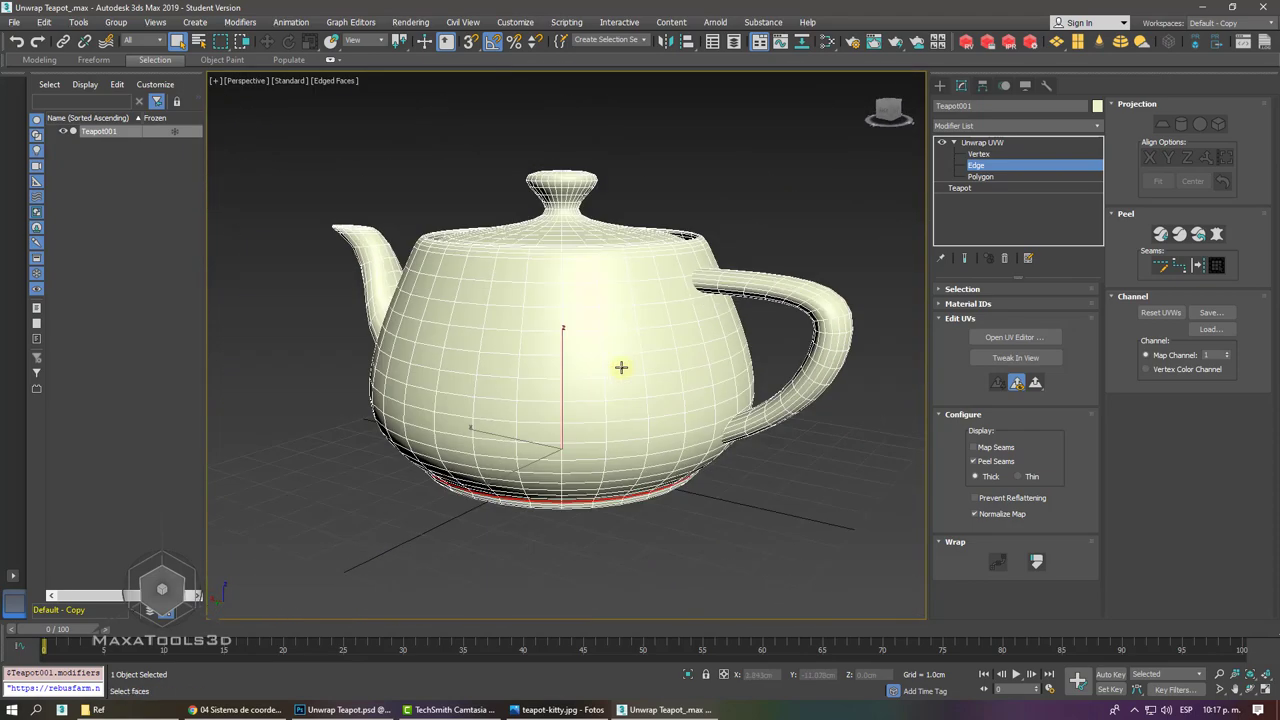
# - Inspect the bottom loop from below, then return to the Unwrap UVW top level
pyautogui.keyDown('alt'); pyautogui.moveTo(621, 367); pyautogui.dragTo(617, 366, button='middle'); pyautogui.keyUp('alt')
pyautogui.scroll(3, 621, 367)
pyautogui.scroll(1, 621, 367)
pyautogui.scroll(-3, 621, 367)
pyautogui.scroll(1, 621, 367)
pyautogui.scroll(1, 617, 366)
pyautogui.scroll(2, 617, 366)
pyautogui.scroll(2, 621, 372)
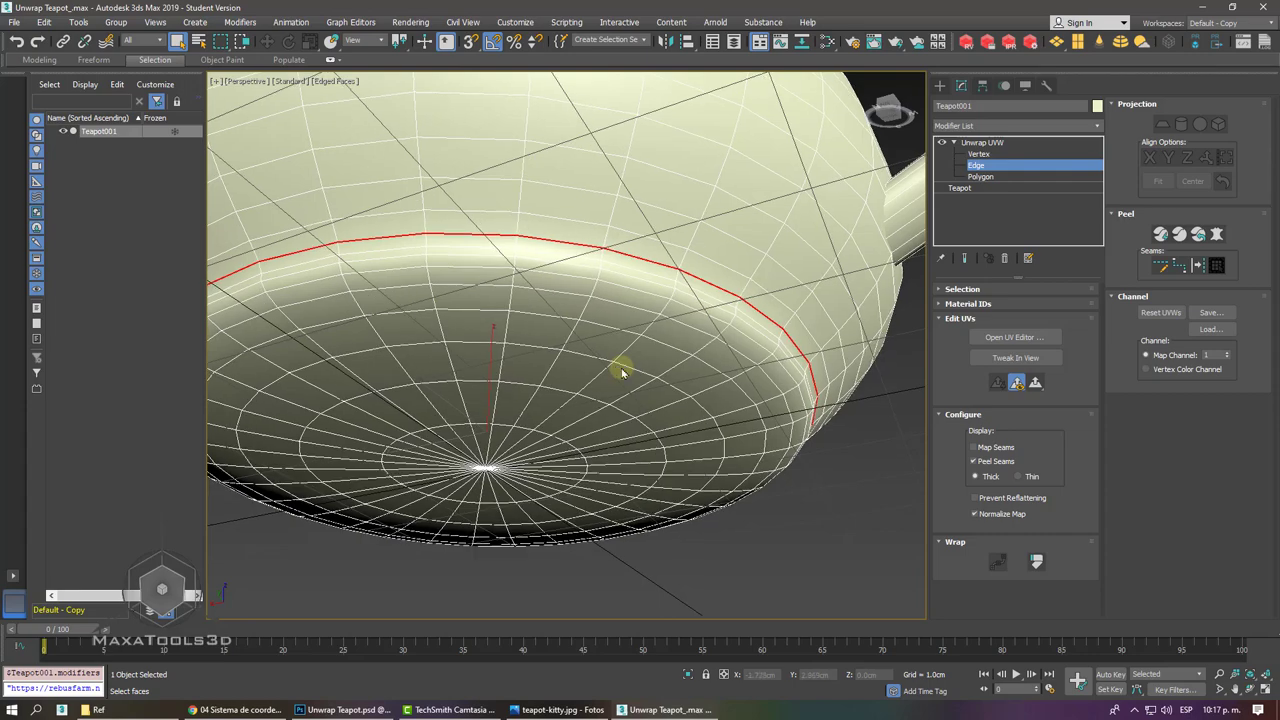
pyautogui.scroll(-3, 621, 372)
pyautogui.scroll(-1, 621, 368)
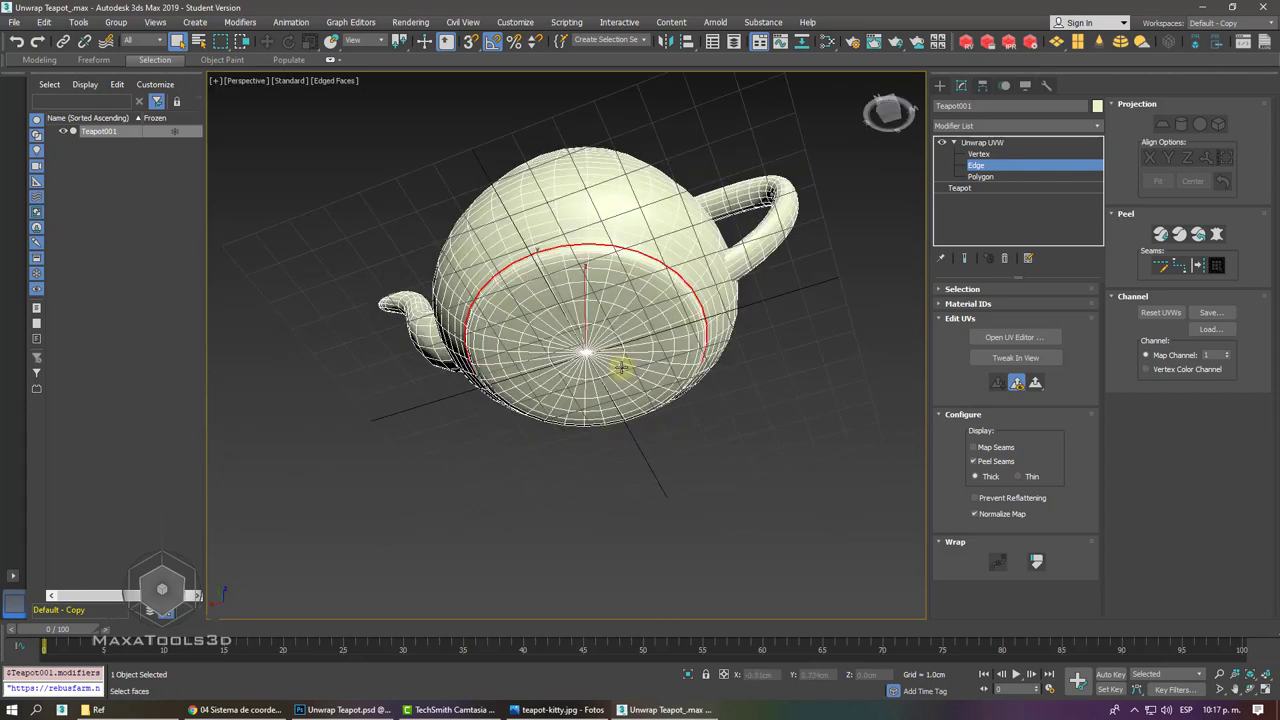
pyautogui.keyDown('alt'); pyautogui.moveTo(621, 367); pyautogui.dragTo(621, 367, button='middle'); pyautogui.keyUp('alt')
pyautogui.scroll(3, 621, 367)
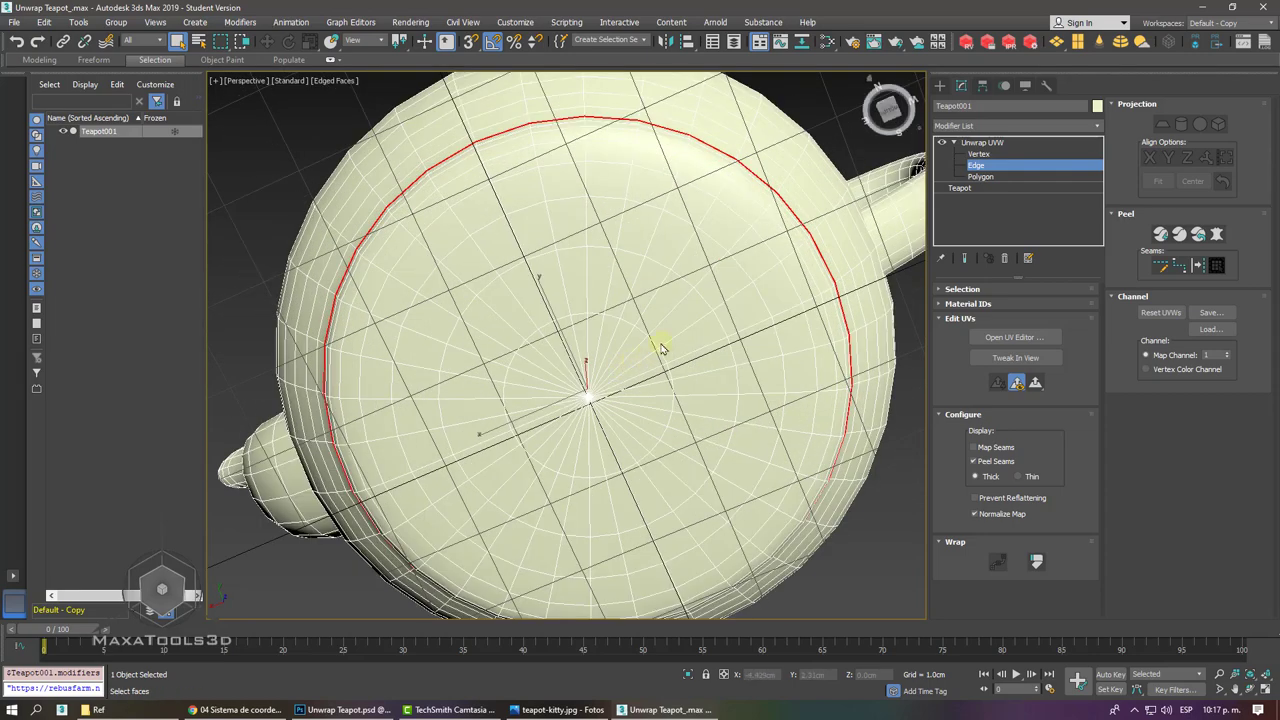
pyautogui.click(982, 142)
# - Open Edit UVWs, deselect the UVs and preview CheckerPattern (Checker) on the teapot's stretched bottom
pyautogui.click(1018, 337)
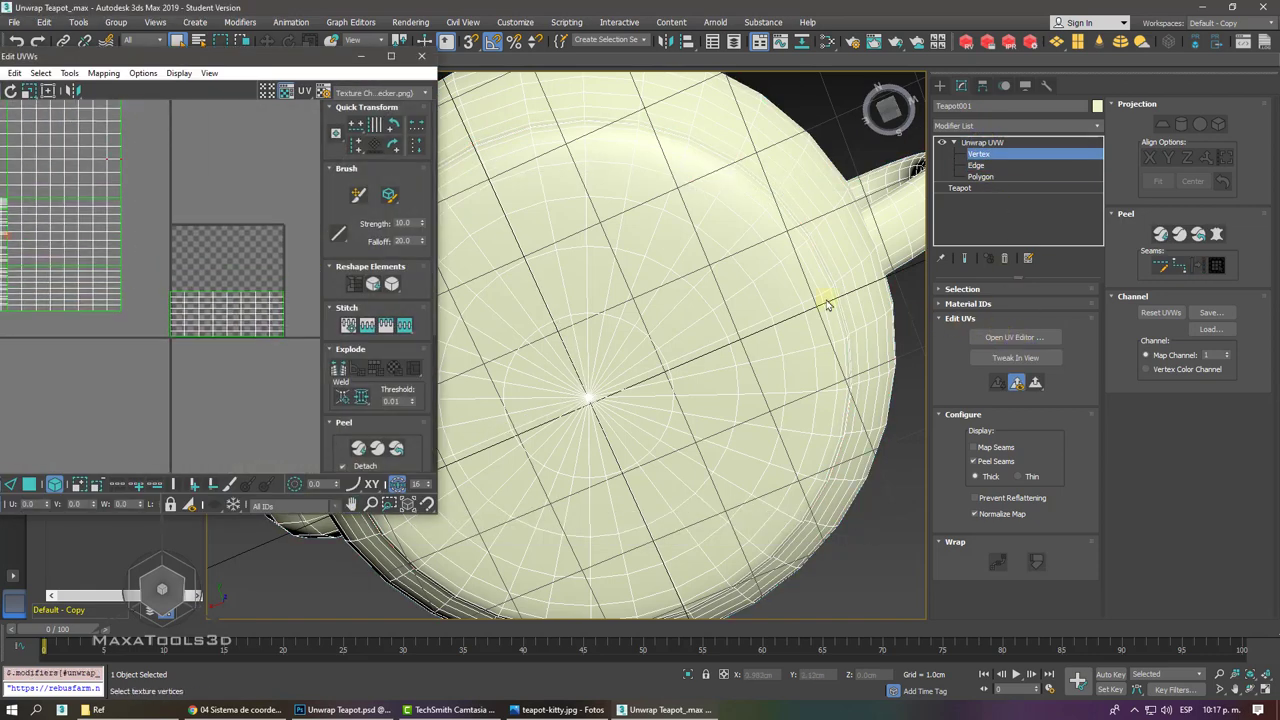
pyautogui.click(289, 202)
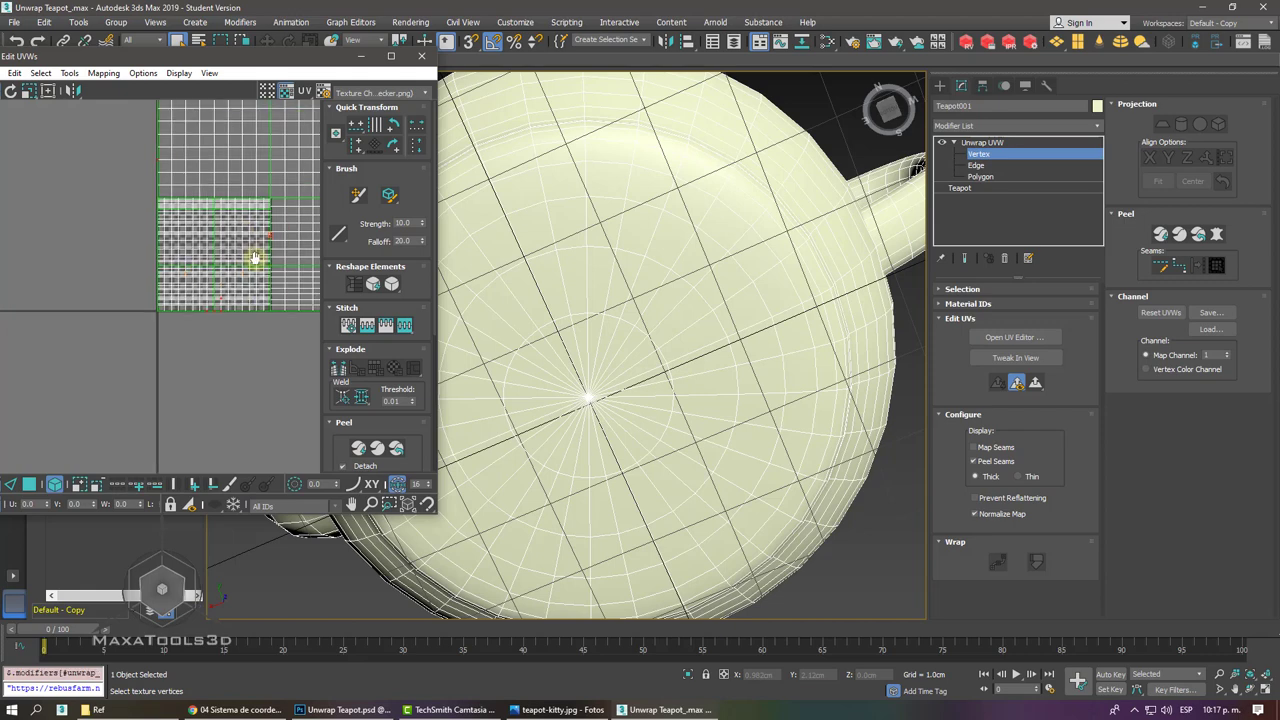
pyautogui.click(414, 94)
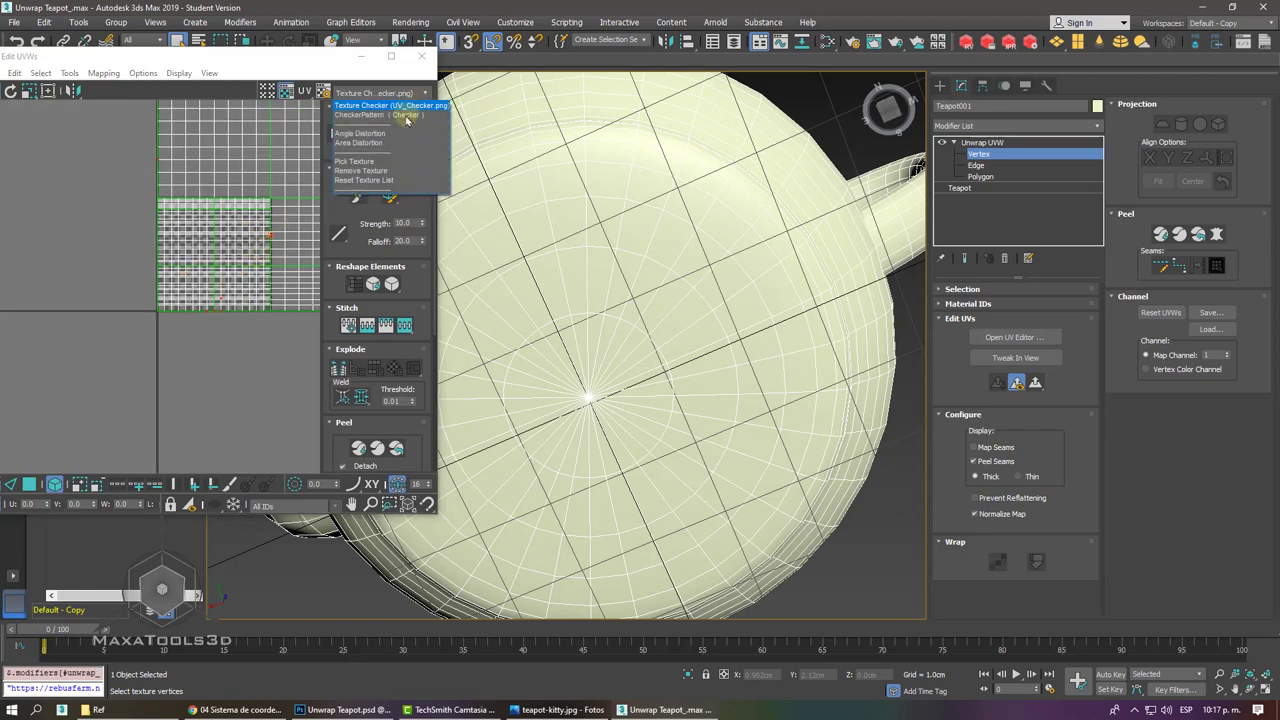
pyautogui.click(406, 116)
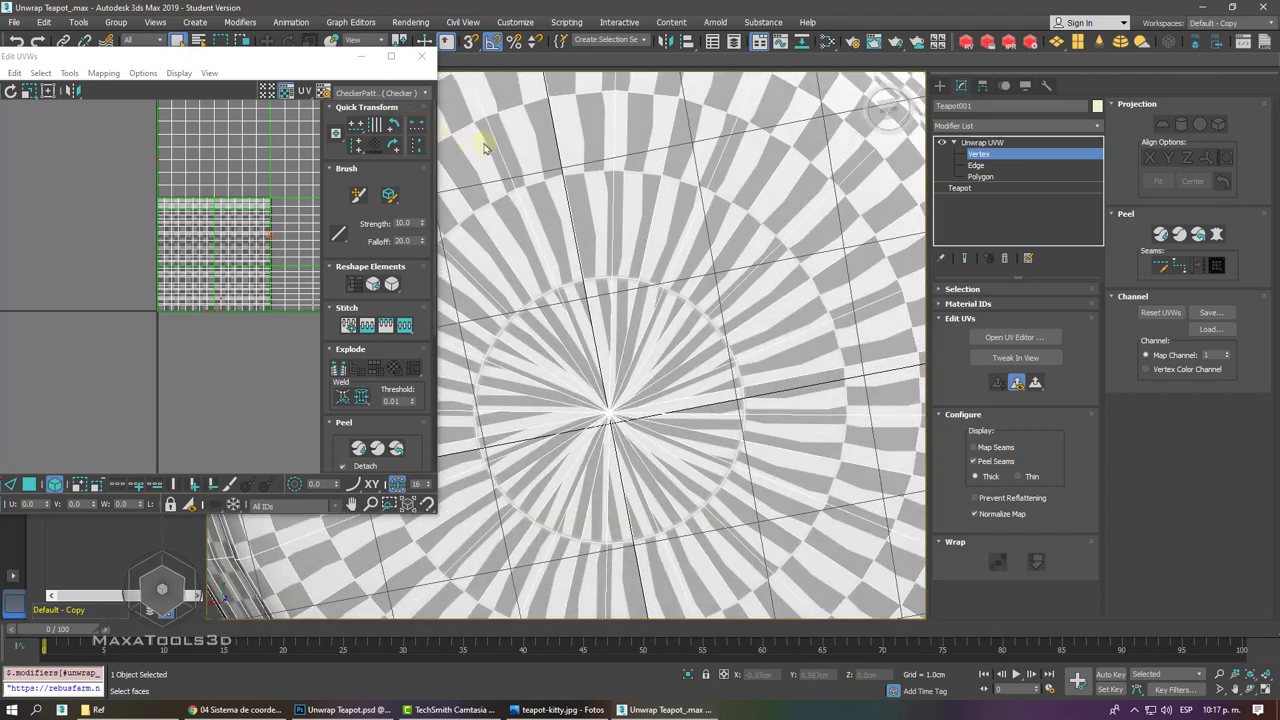
pyautogui.scroll(3, 698, 220)
pyautogui.scroll(3, 698, 220)
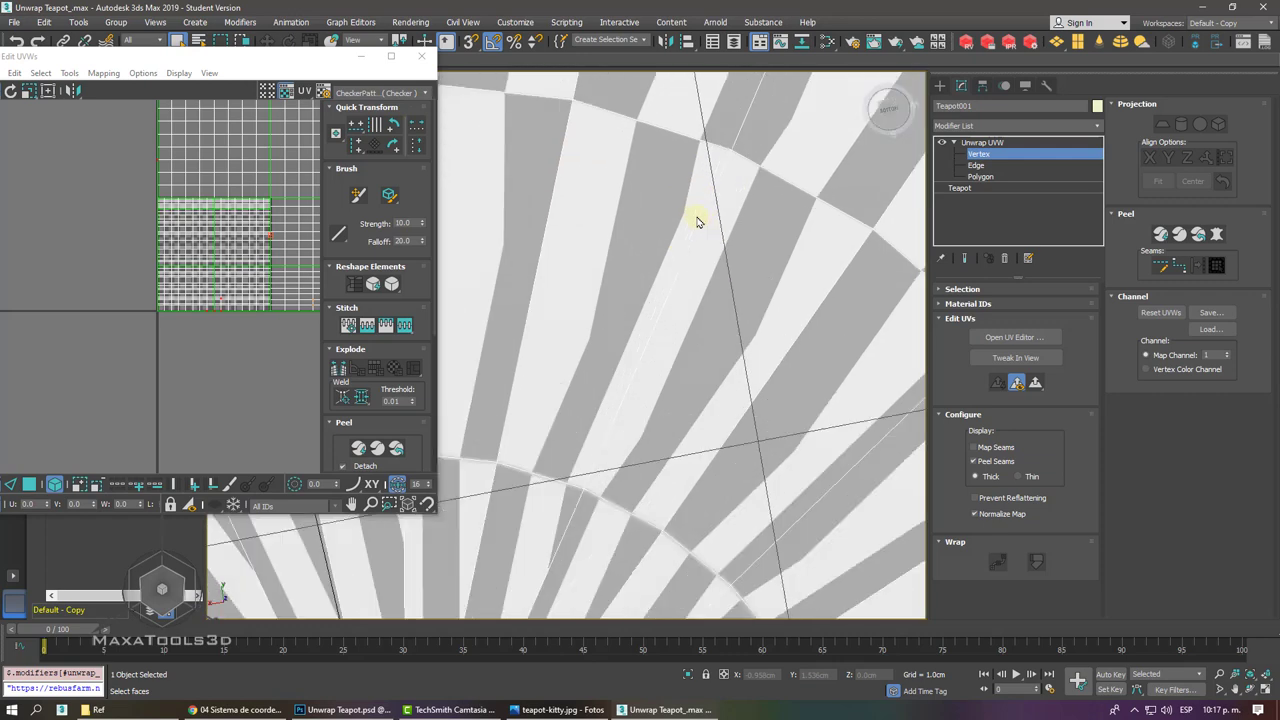
pyautogui.scroll(-3, 698, 220)
pyautogui.scroll(-2, 698, 220)
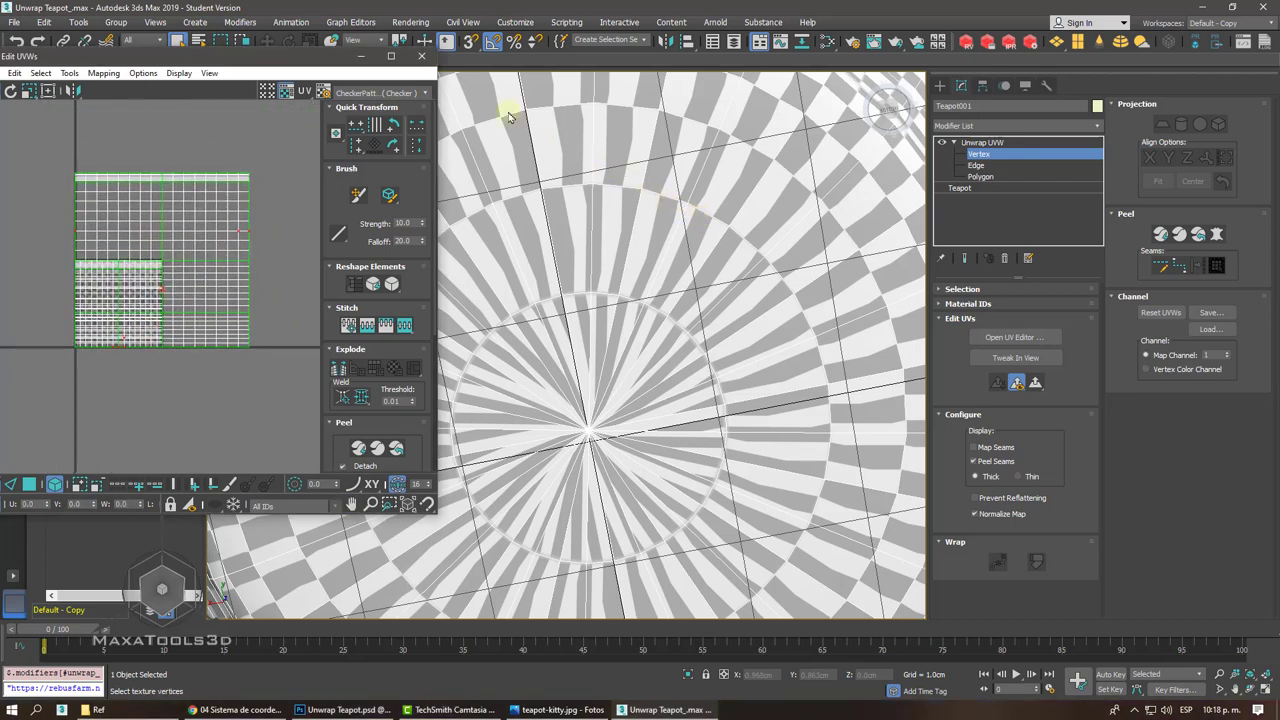
# - Close the UV editor, return to Edge editing and orbit toward the teapot's underside
pyautogui.click(421, 57)
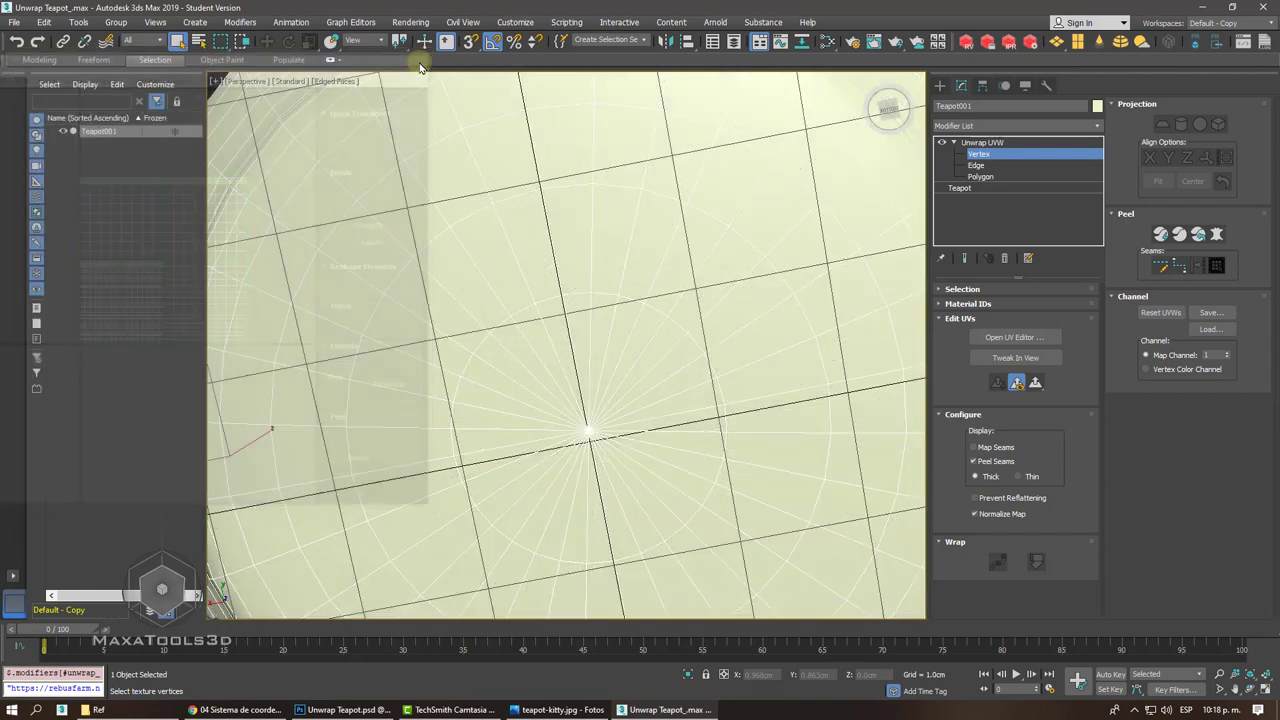
pyautogui.press('z')
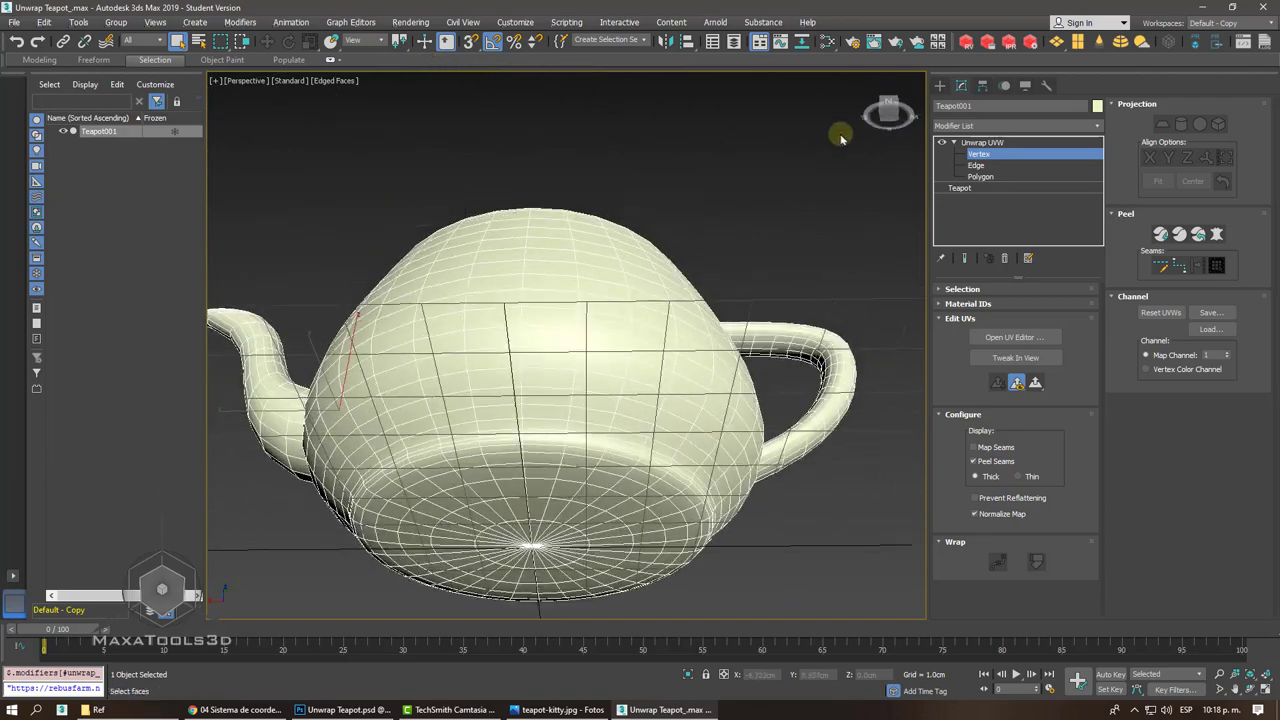
pyautogui.click(976, 165)
pyautogui.keyDown('alt'); pyautogui.moveTo(809, 375); pyautogui.dragTo(705, 475, button='middle'); pyautogui.keyUp('alt')
pyautogui.scroll(5, 557, 448)
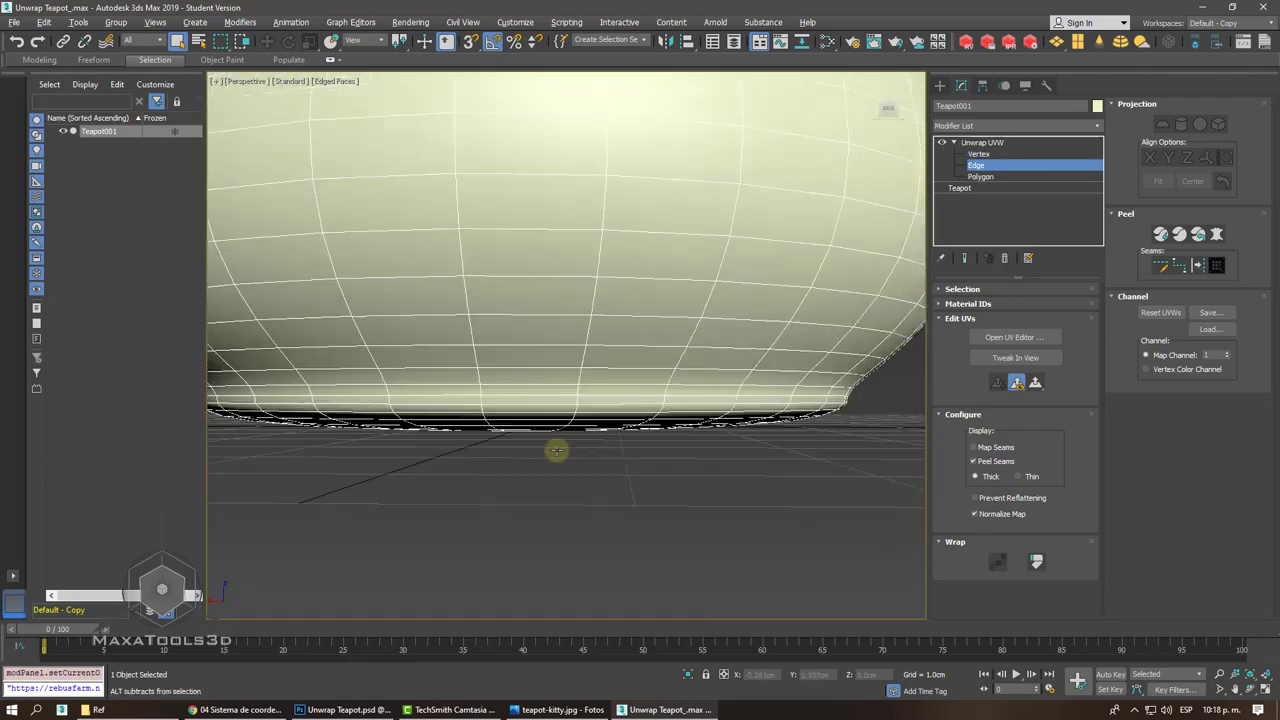
pyautogui.moveTo(557, 451)
pyautogui.keyDown('alt'); pyautogui.mouseDown(button='middle')
pyautogui.moveTo(440, 385)
pyautogui.moveTo(363, 380)
pyautogui.moveTo(486, 423)
pyautogui.moveTo(517, 456)
pyautogui.mouseUp(button='middle'); pyautogui.keyUp('alt')
pyautogui.scroll(-5, 440, 385)
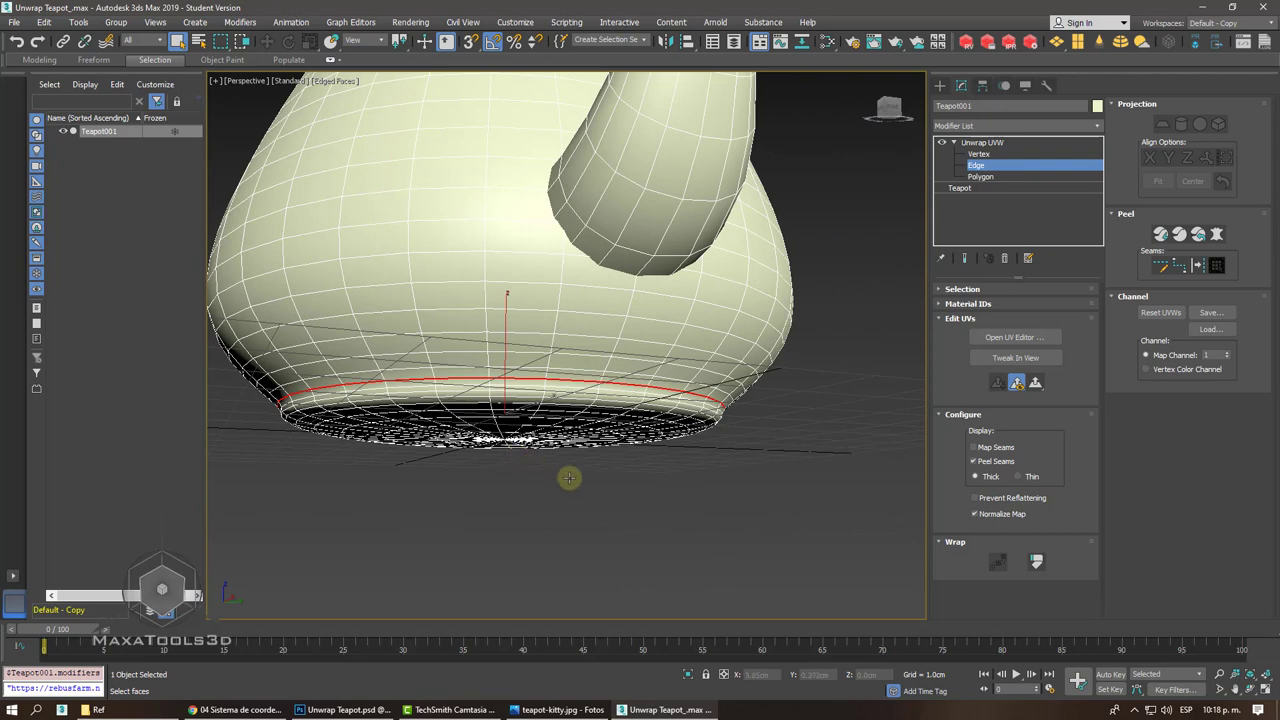
pyautogui.scroll(2, 572, 480)
# - Pick an edge near the teapot base and extend it with Loop around the bottom
pyautogui.doubleClick(557, 371)
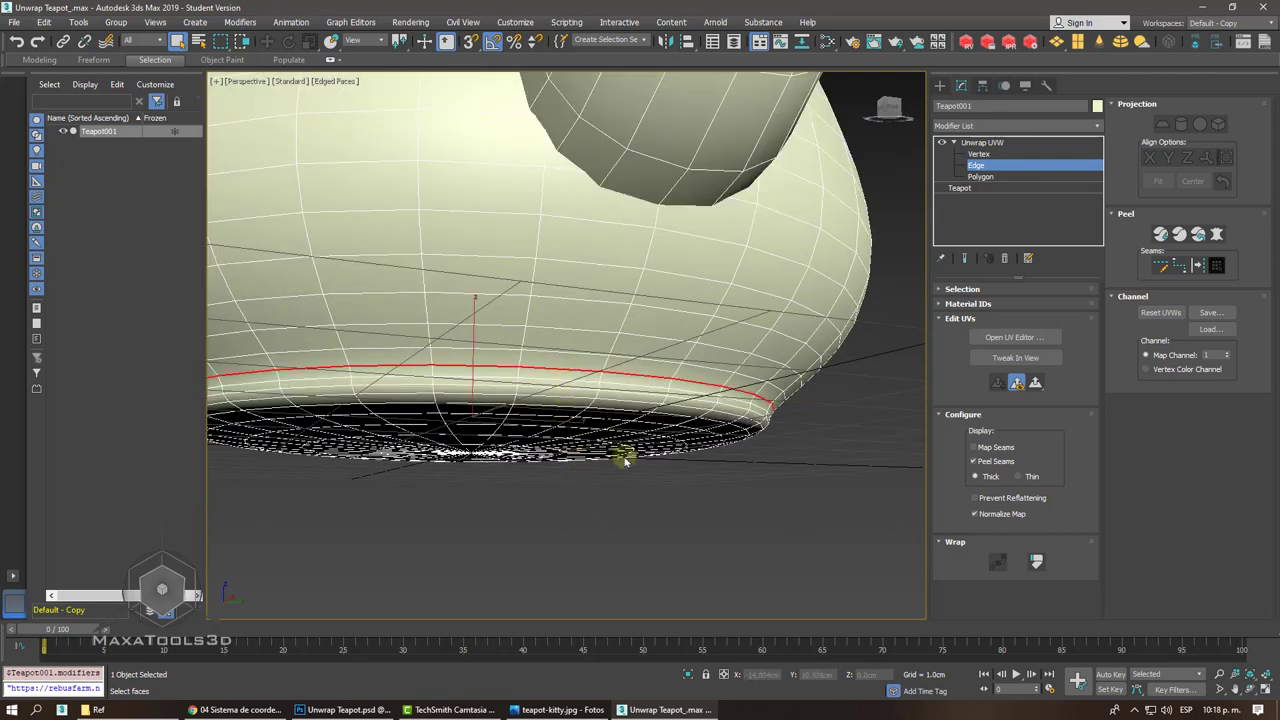
pyautogui.click(612, 445)
pyautogui.click(546, 367)
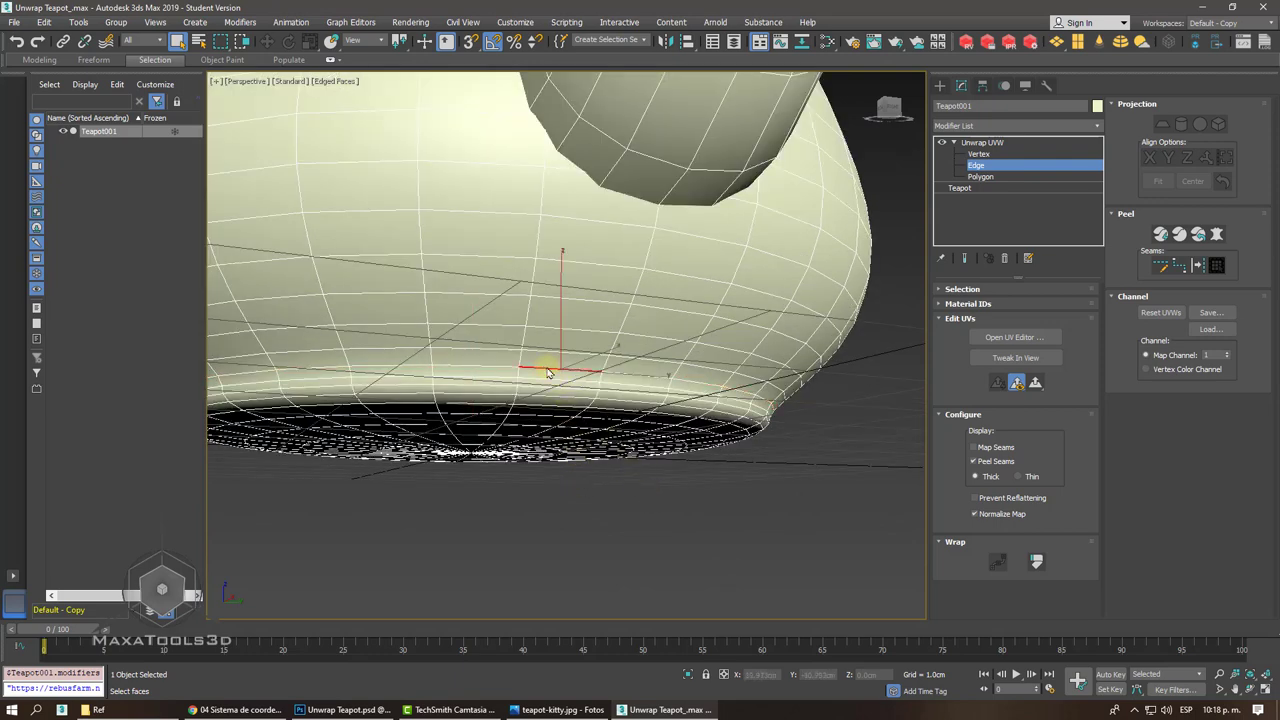
pyautogui.click(990, 289)
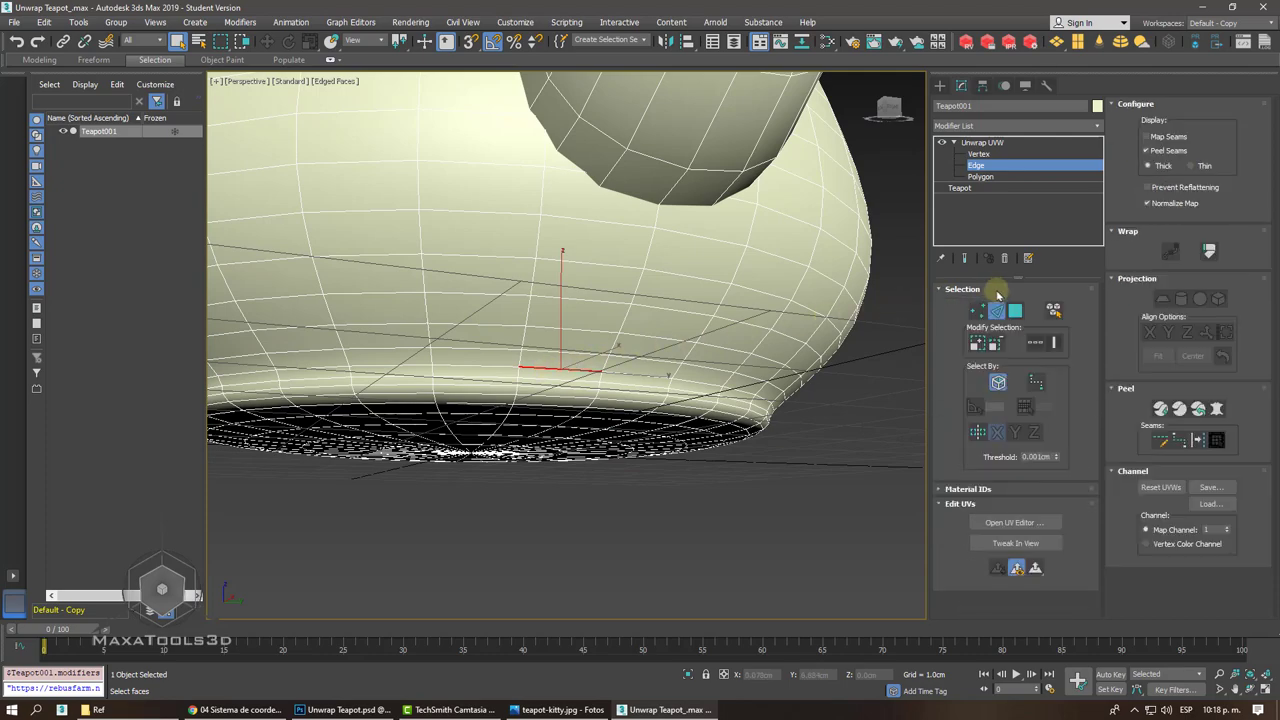
pyautogui.click(1040, 345)
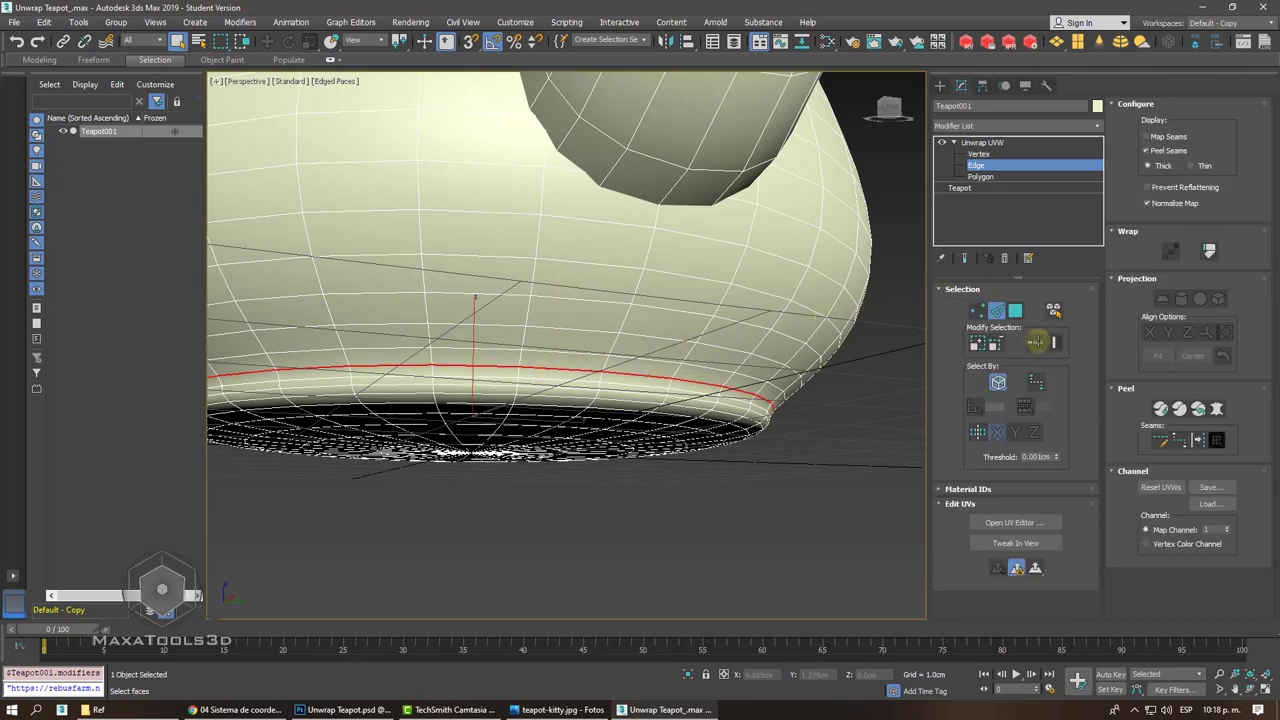
pyautogui.keyDown('alt'); pyautogui.moveTo(960, 350); pyautogui.dragTo(886, 343, button='middle'); pyautogui.keyUp('alt')
pyautogui.keyDown('alt'); pyautogui.moveTo(588, 420); pyautogui.dragTo(531, 434, button='middle'); pyautogui.keyUp('alt')
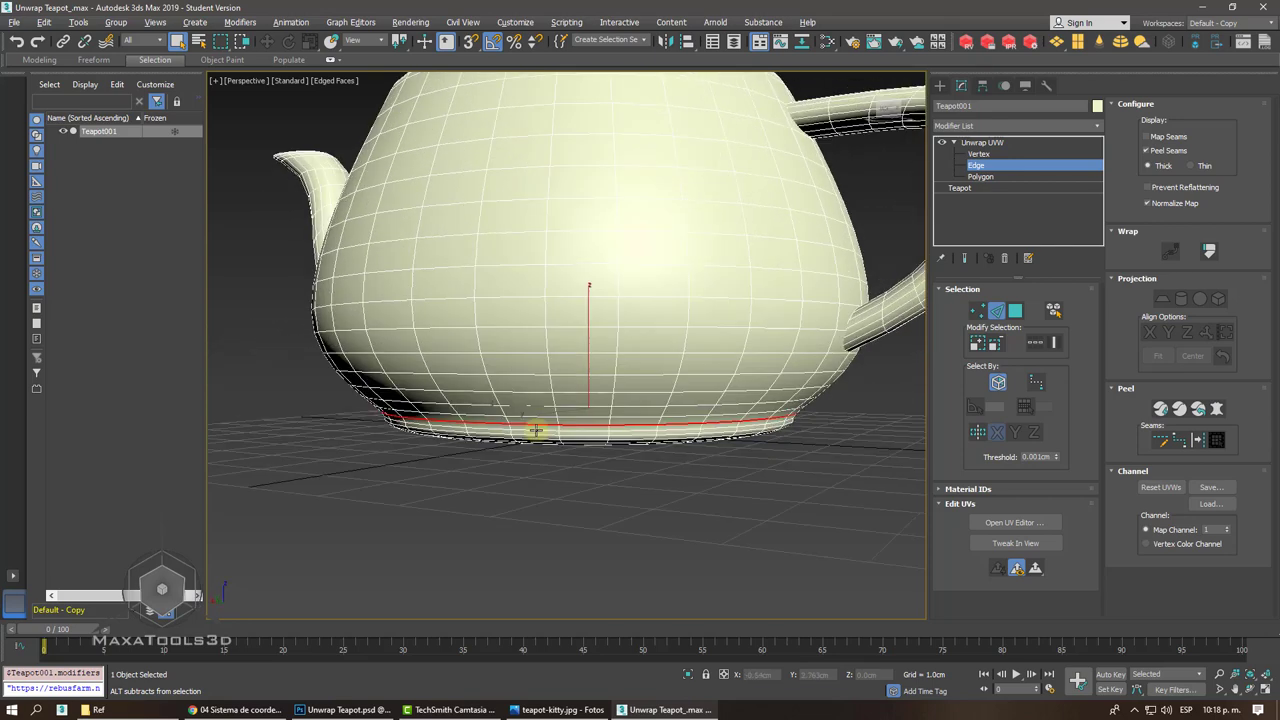
pyautogui.click(960, 290)
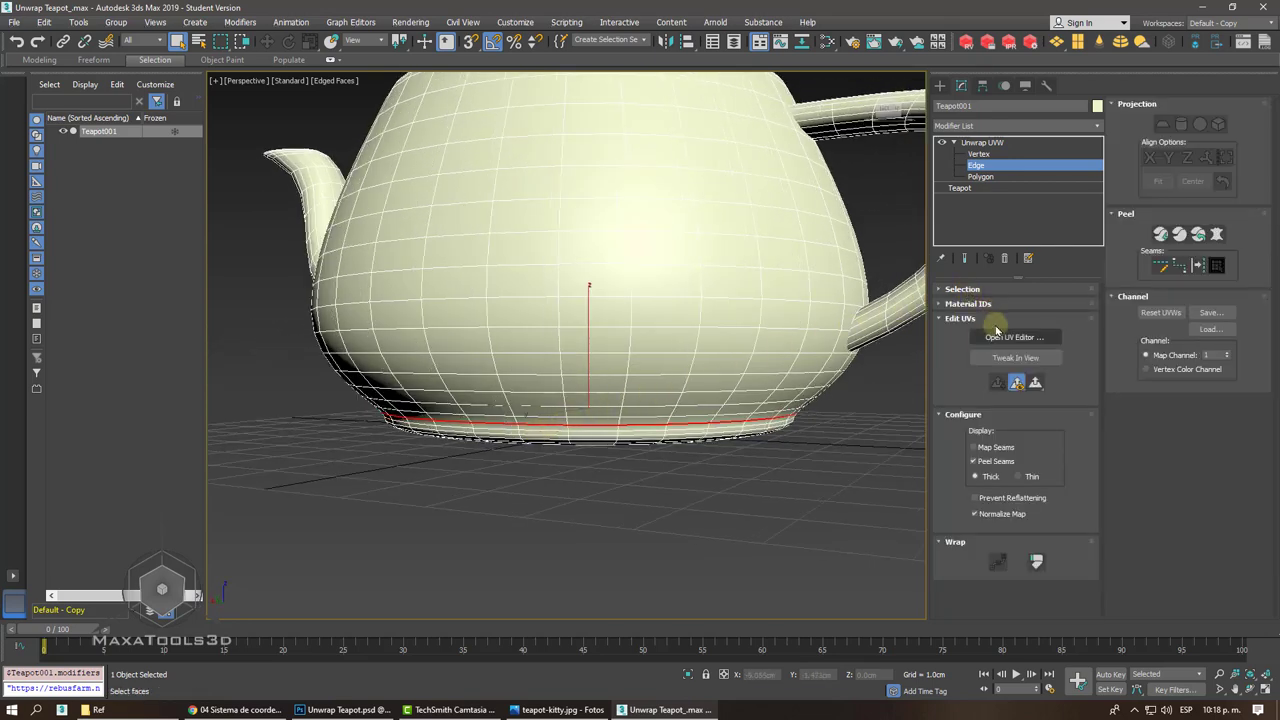
# - Convert the selected base edge loop to peel seams with Convert Edge Selection to Seams
pyautogui.click(996, 330)
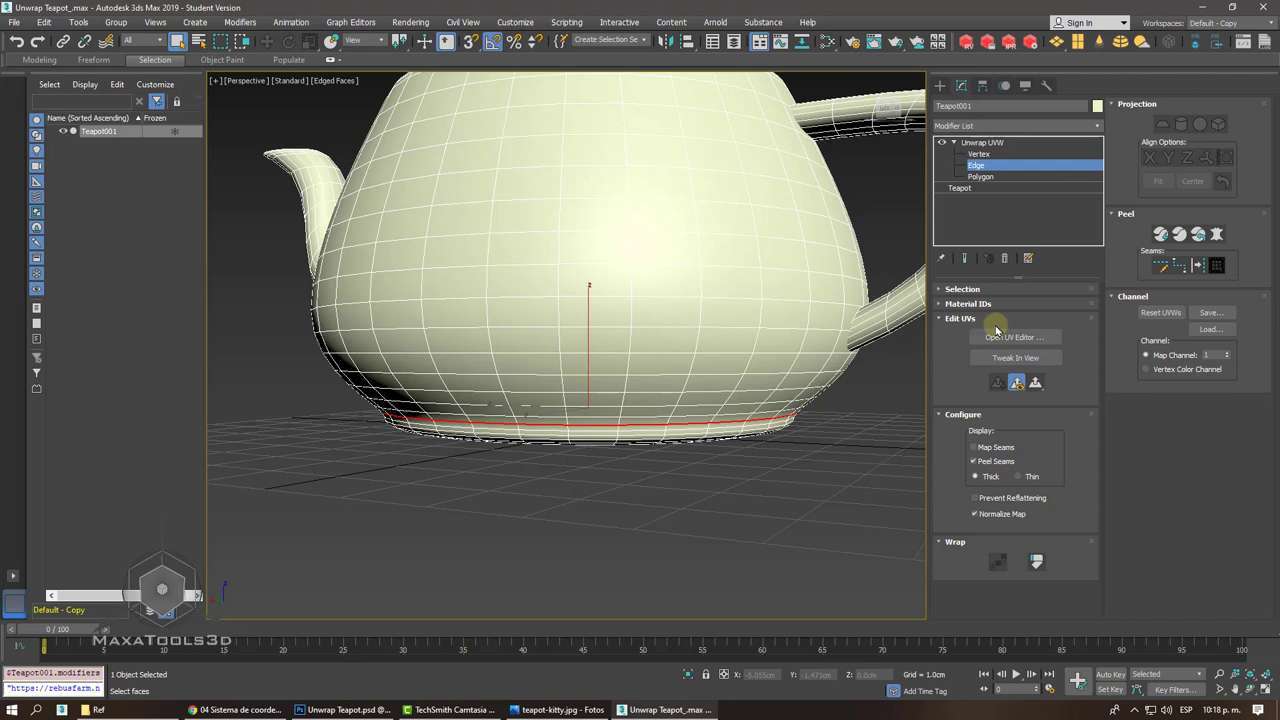
pyautogui.click(964, 414)
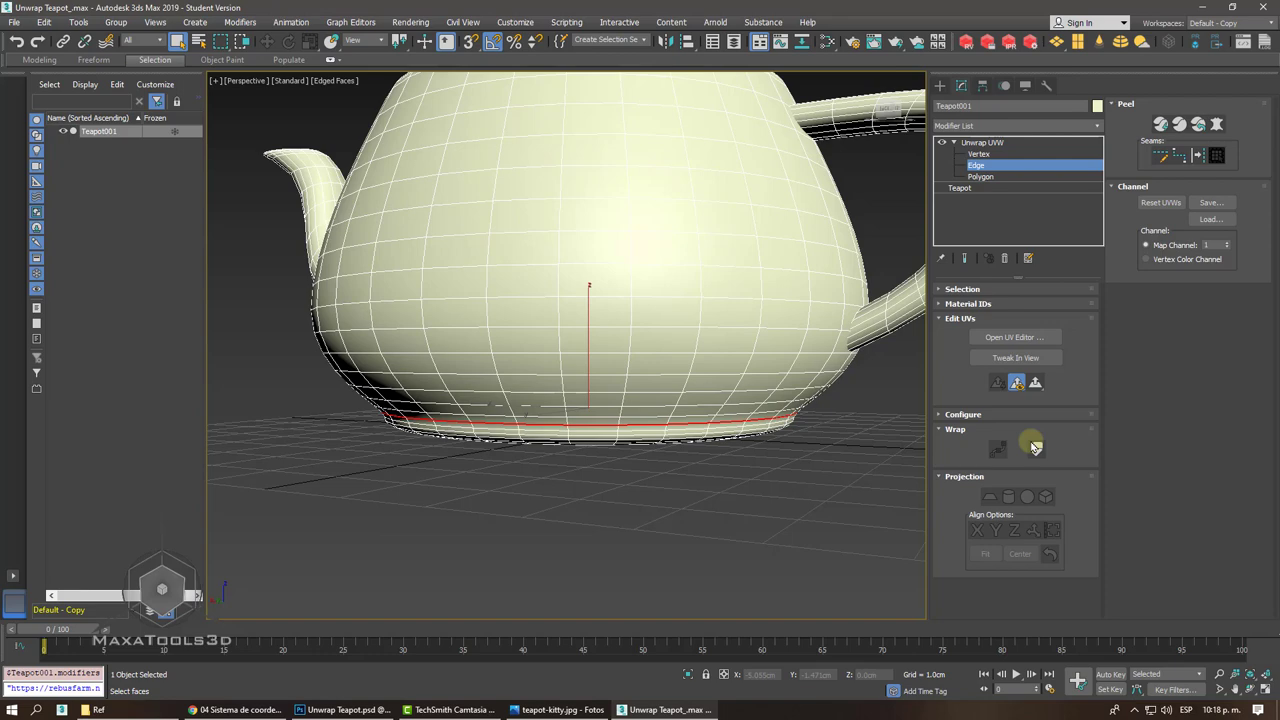
pyautogui.press('z')
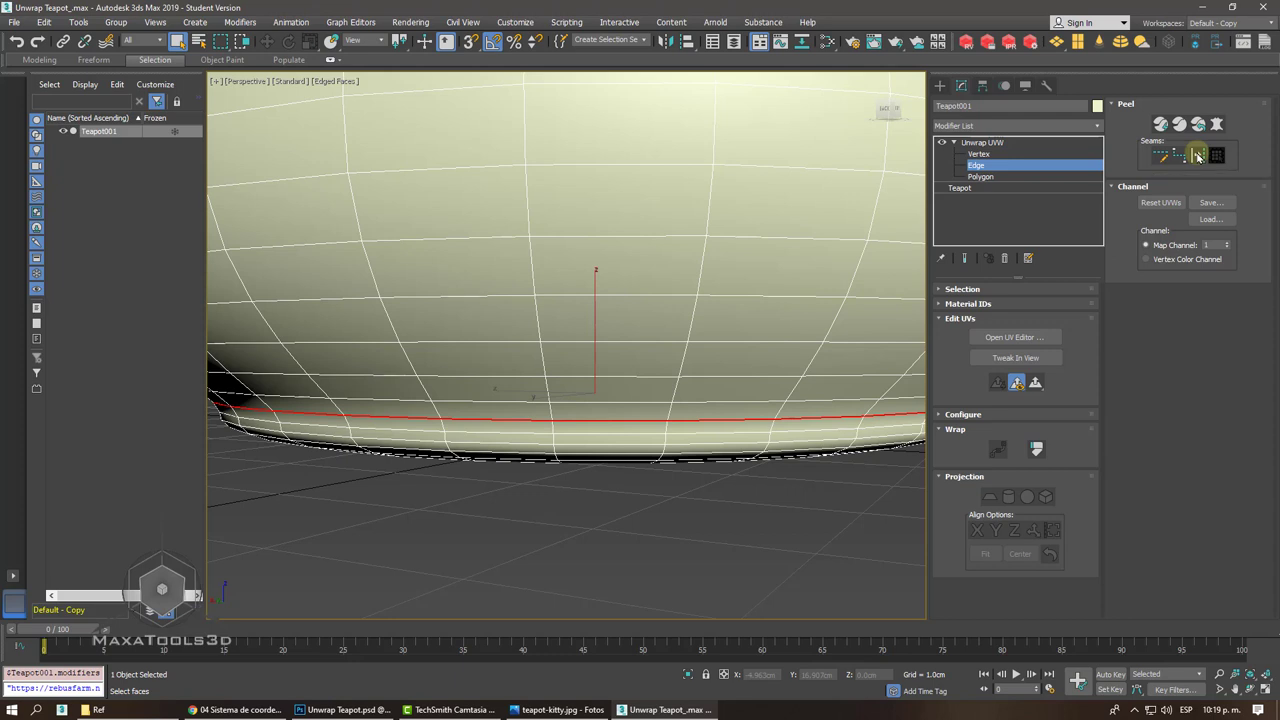
pyautogui.click(1198, 157)
# - Orbit from below the base up toward the lid to inspect the blue seam
pyautogui.press('z')
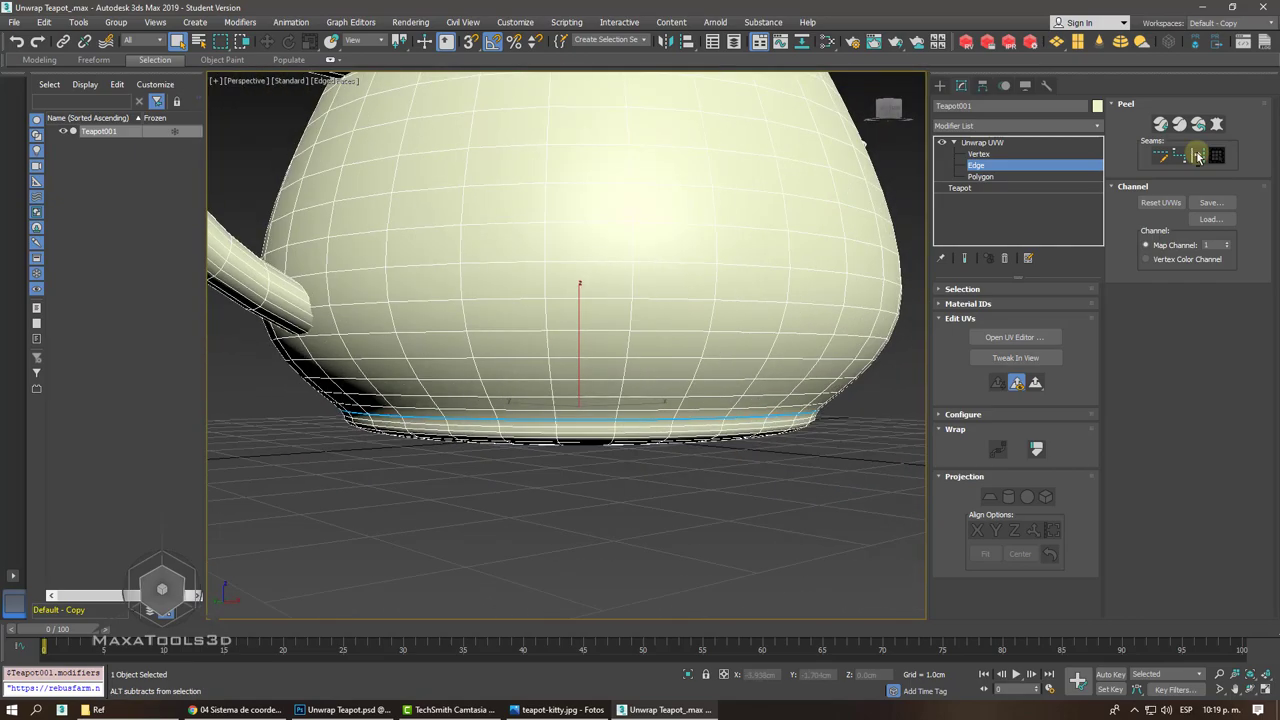
pyautogui.moveTo(860, 230)
pyautogui.keyDown('alt'); pyautogui.mouseDown(button='middle')
pyautogui.moveTo(873, 315)
pyautogui.moveTo(550, 467)
pyautogui.mouseUp(button='middle'); pyautogui.keyUp('alt')
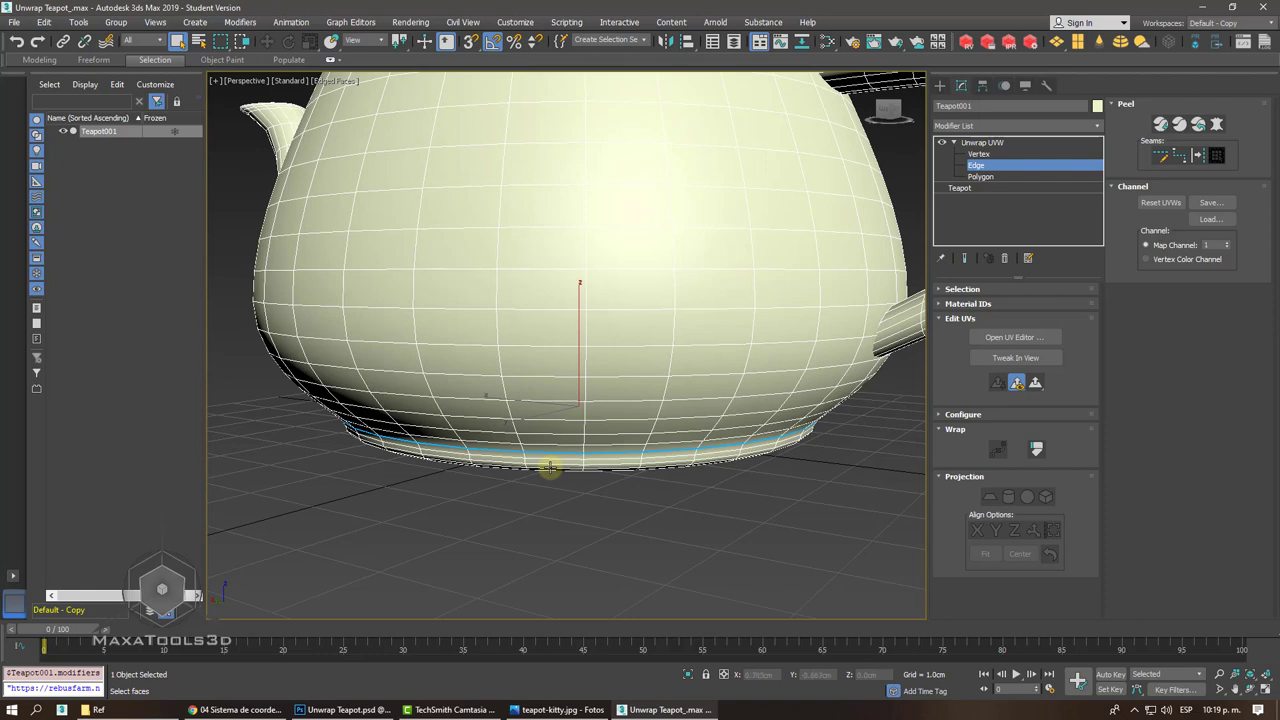
pyautogui.scroll(-3, 550, 472)
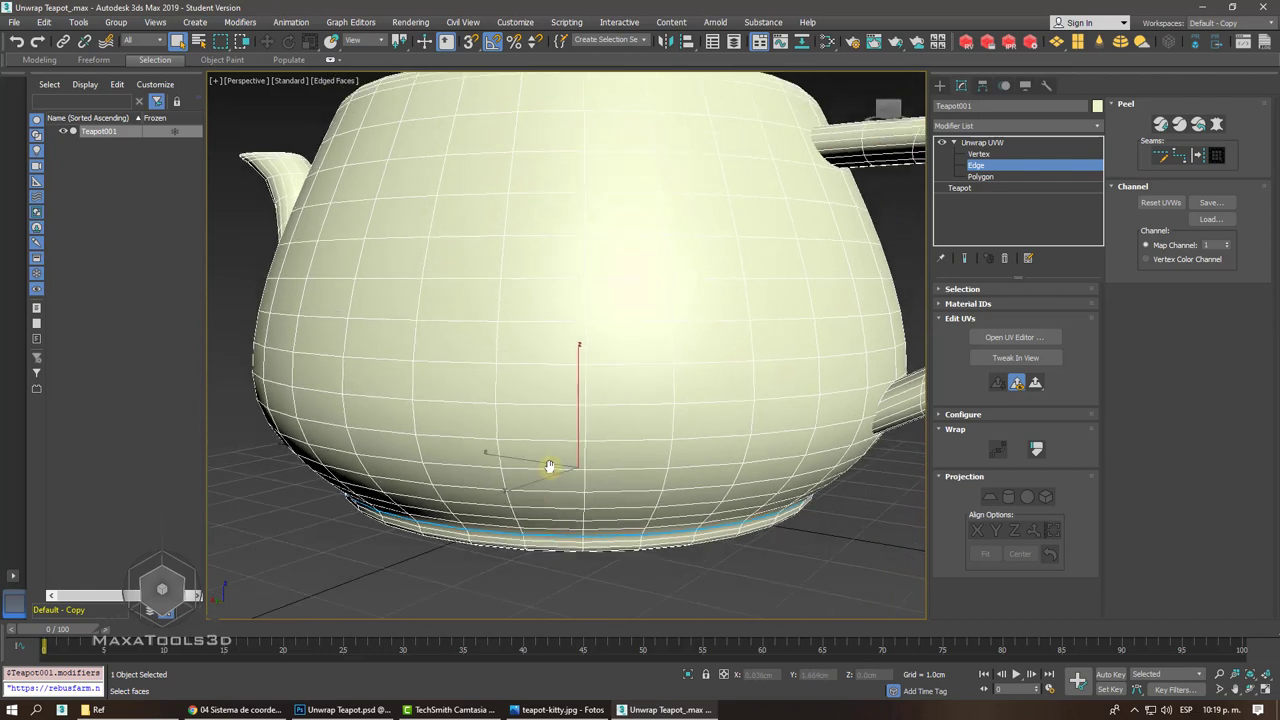
pyautogui.scroll(-3, 550, 472)
pyautogui.keyDown('alt'); pyautogui.moveTo(550, 472); pyautogui.dragTo(374, 243, button='middle'); pyautogui.keyUp('alt')
pyautogui.scroll(3, 550, 472)
pyautogui.scroll(3, 366, 229)
pyautogui.scroll(-6, 366, 233)
pyautogui.scroll(4, 365, 233)
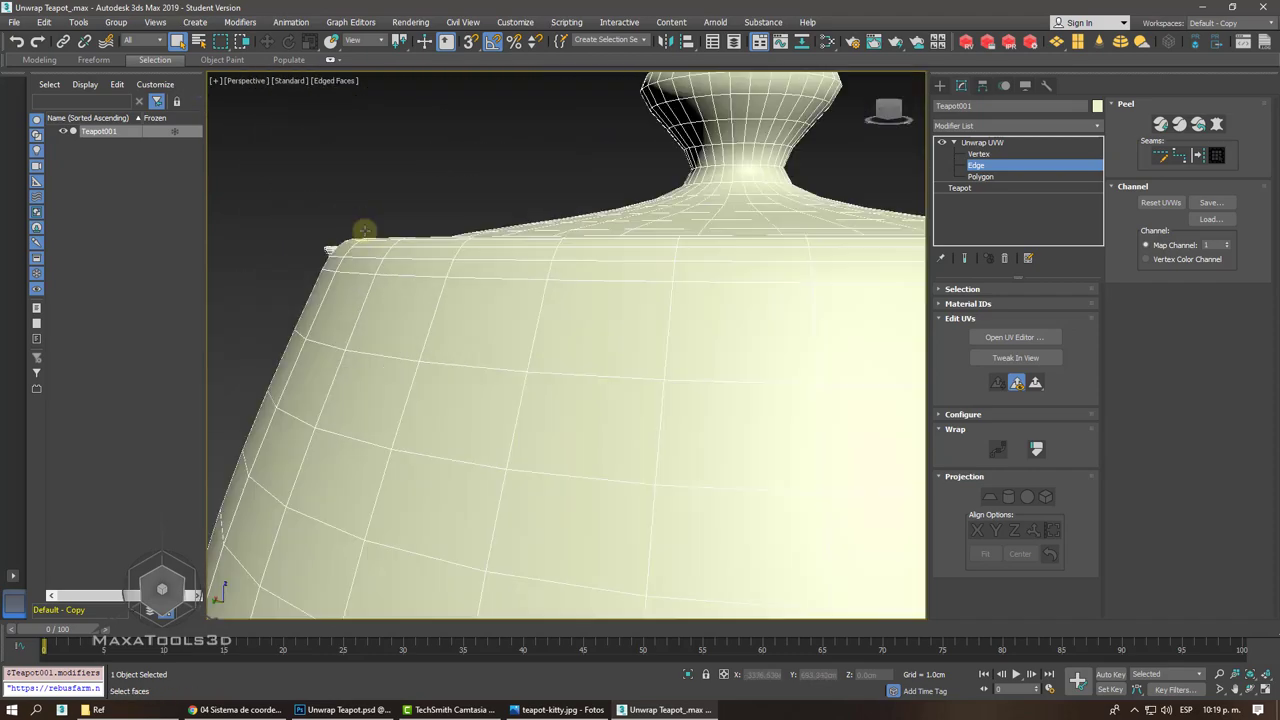
# - Select the edge loop around the lid rim and convert it to a peel seam
pyautogui.doubleClick(368, 248)
pyautogui.keyDown('alt'); pyautogui.moveTo(368, 248); pyautogui.dragTo(370, 254, button='middle'); pyautogui.keyUp('alt')
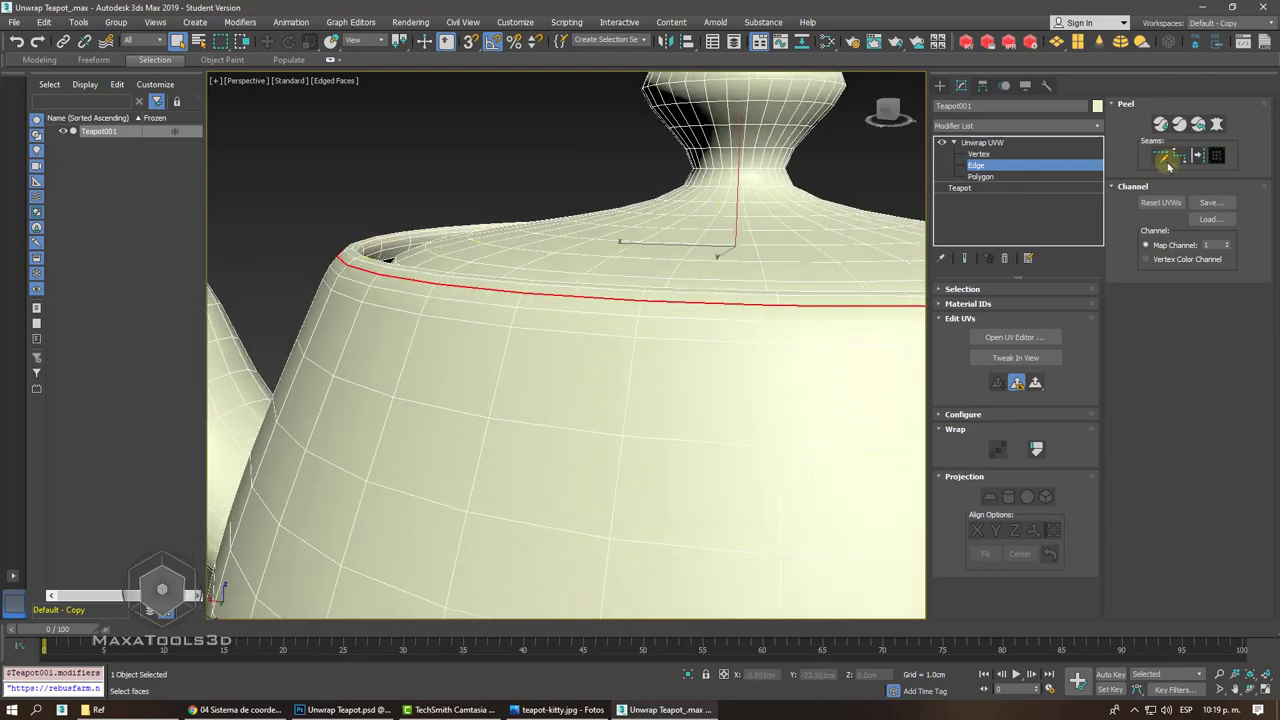
pyautogui.click(1197, 155)
pyautogui.press('z')
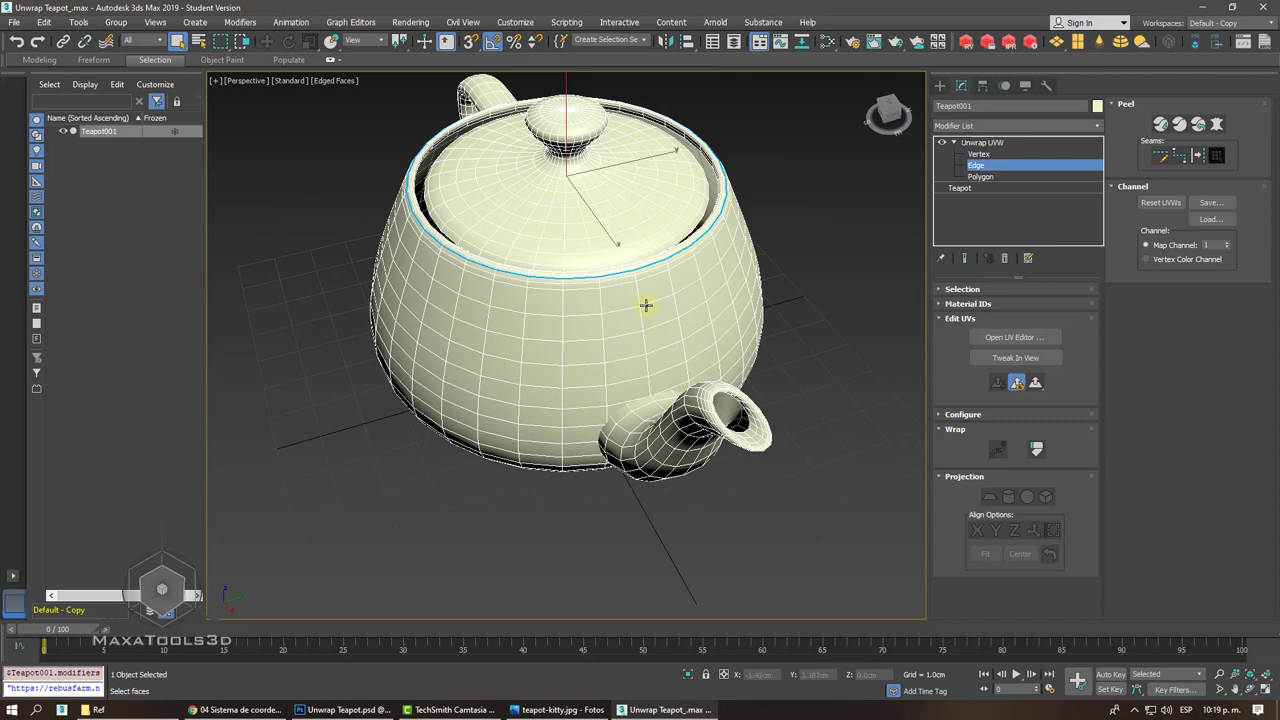
# - Check the rim seam, then bring the Chrome YouTube tutorial to the front
pyautogui.keyDown('alt'); pyautogui.moveTo(646, 310); pyautogui.dragTo(646, 305, button='middle'); pyautogui.keyUp('alt')
pyautogui.scroll(3, 646, 305)
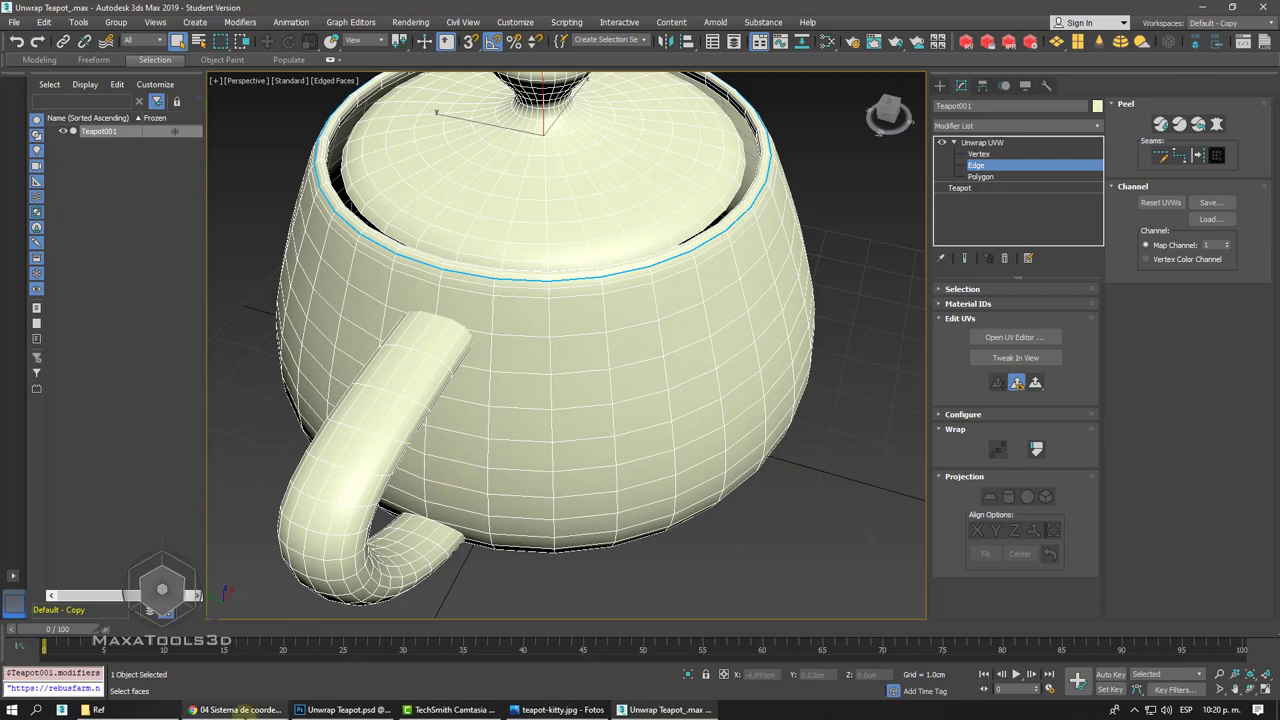
pyautogui.click(242, 709)
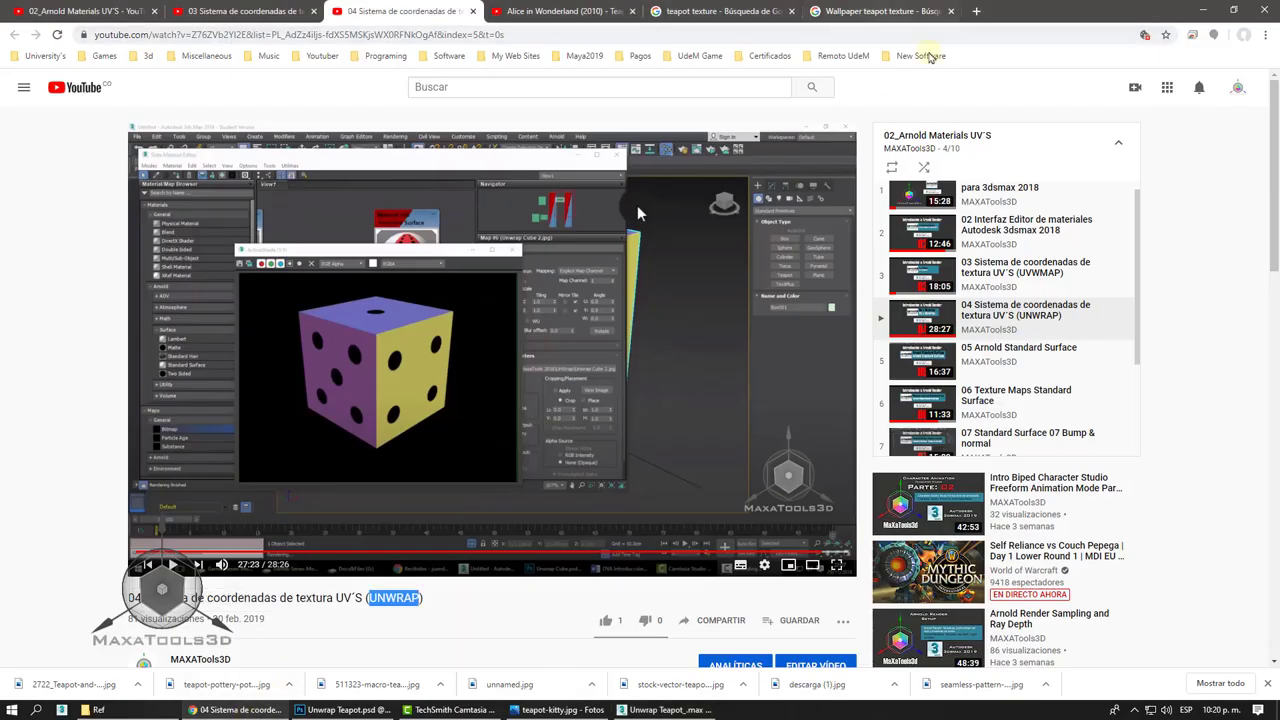
# - Search Google for 'unwrap uvs 3dsmax' from a new Chrome tab
pyautogui.click(975, 12)
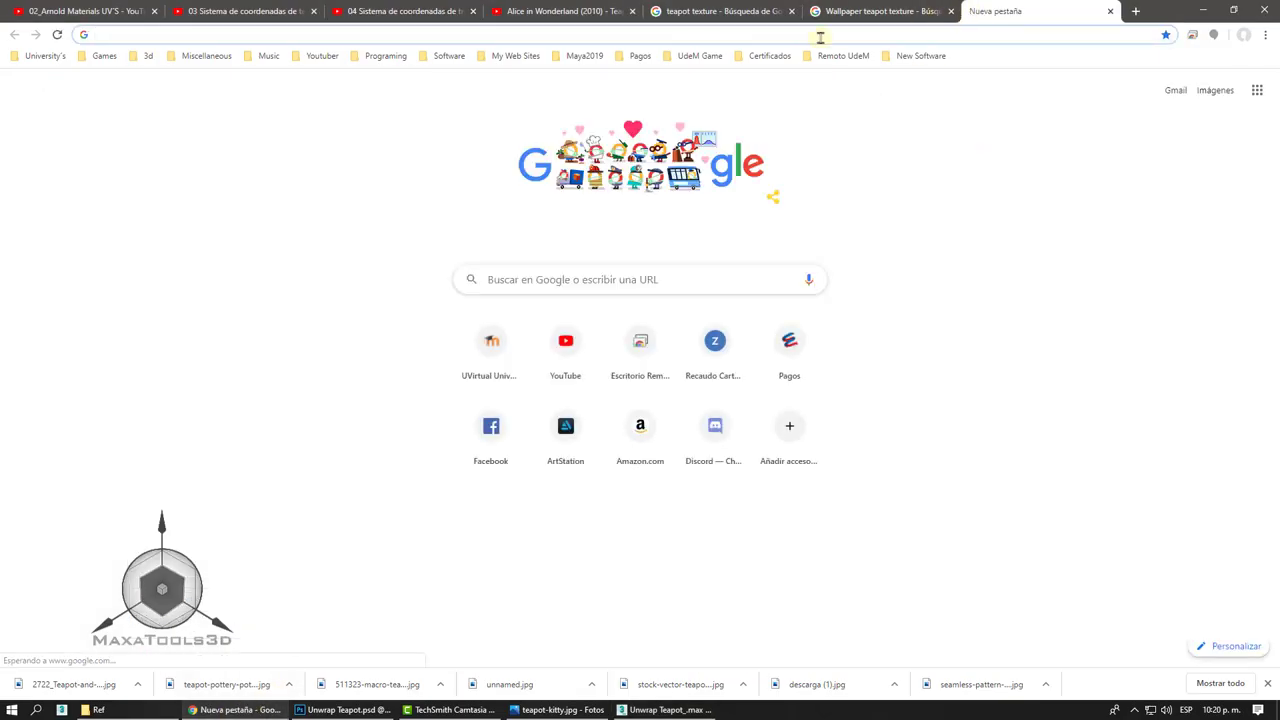
pyautogui.write('u')
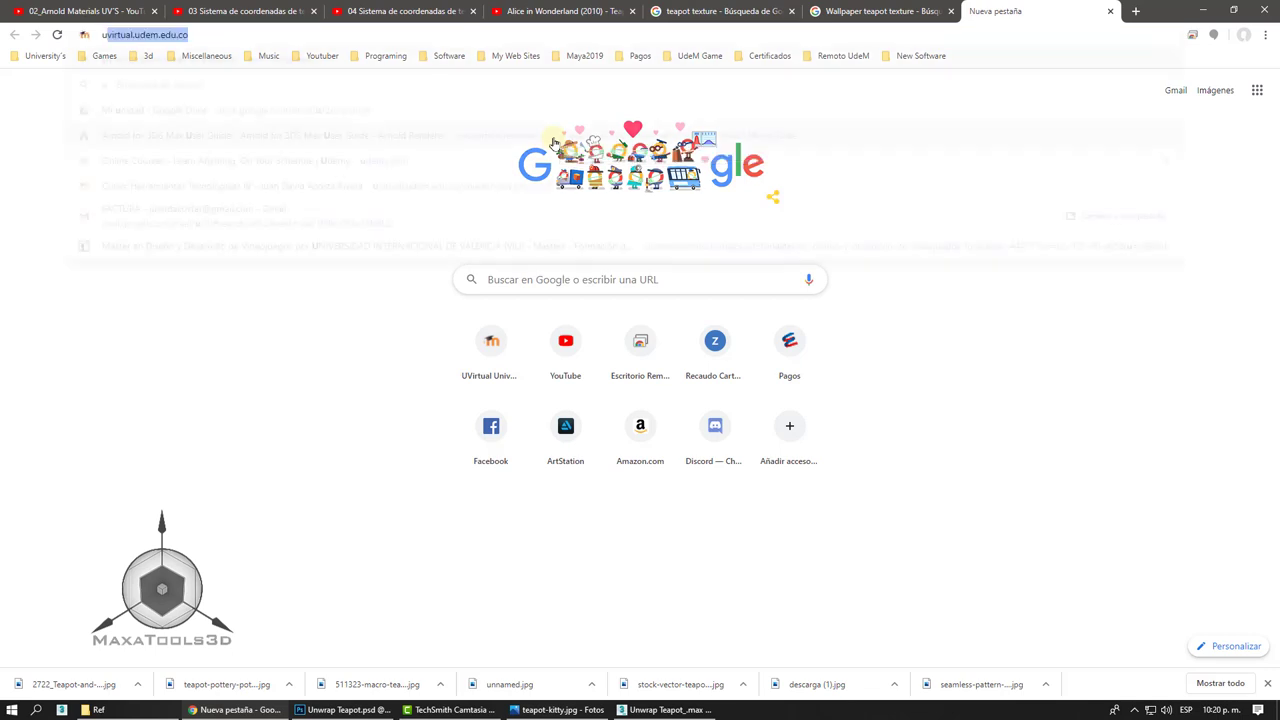
pyautogui.write('nwrap')
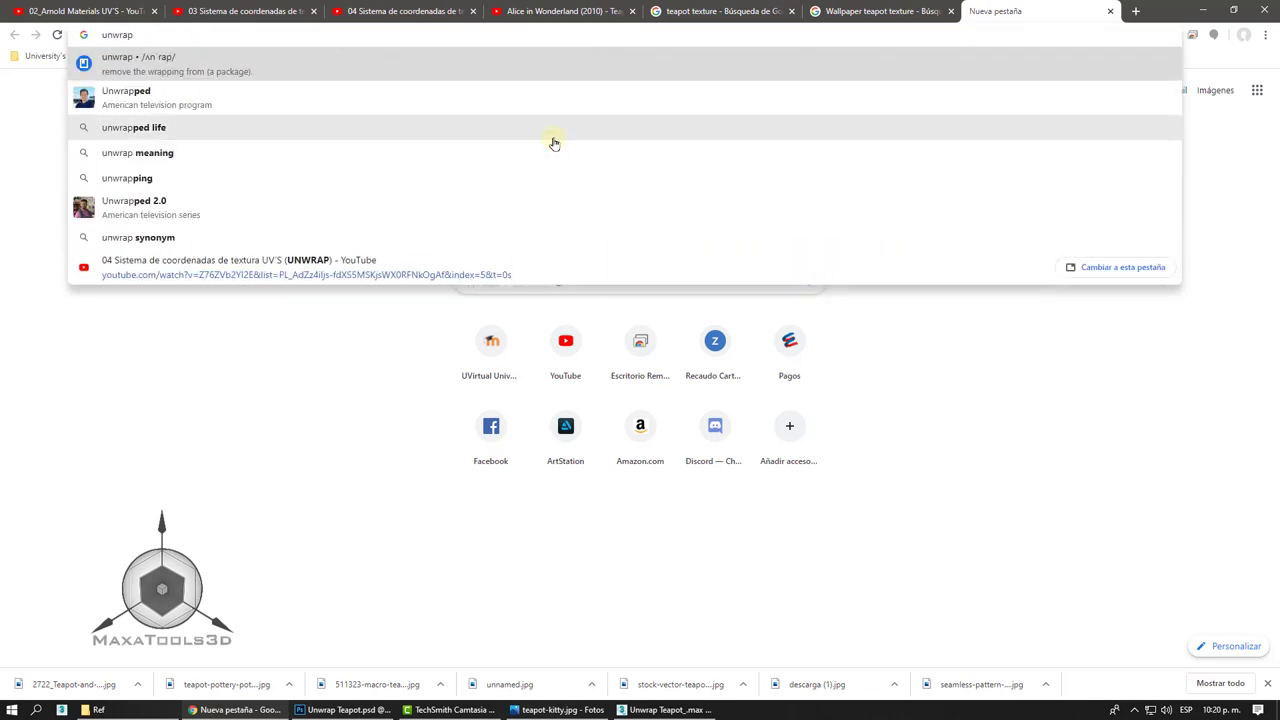
pyautogui.write(' u')
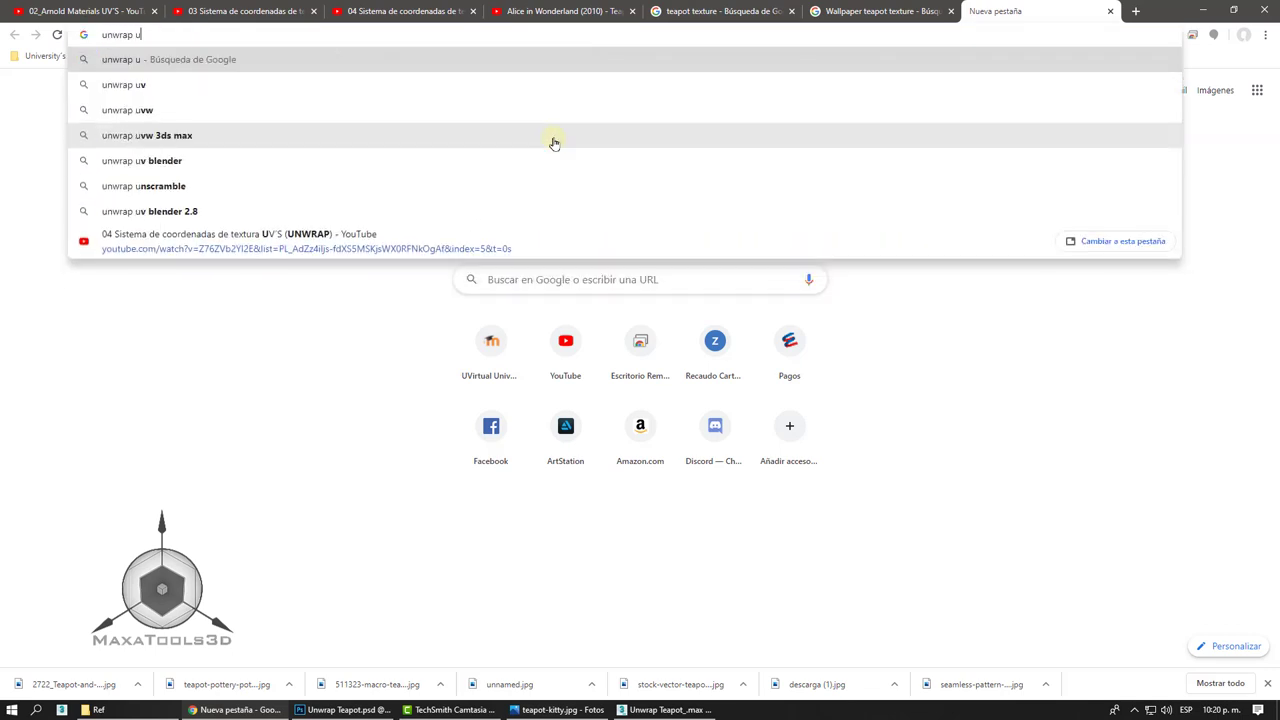
pyautogui.write('vs')
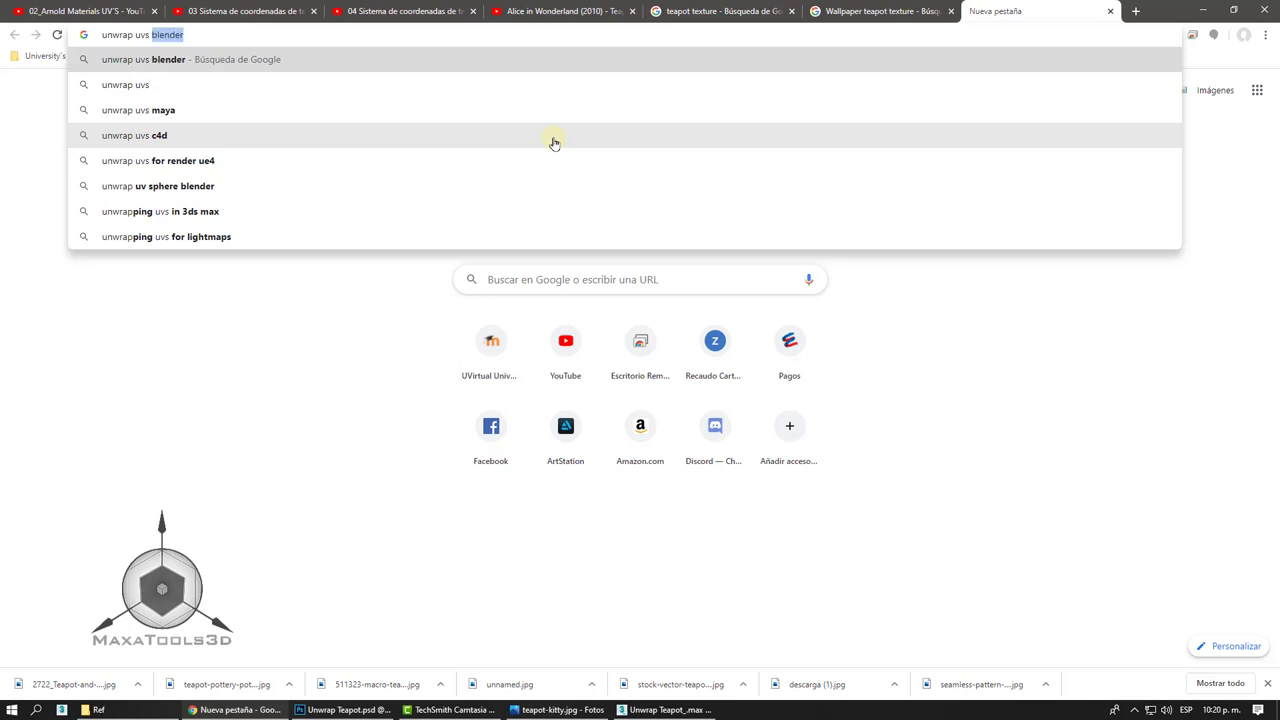
pyautogui.write(' 3dsmax')
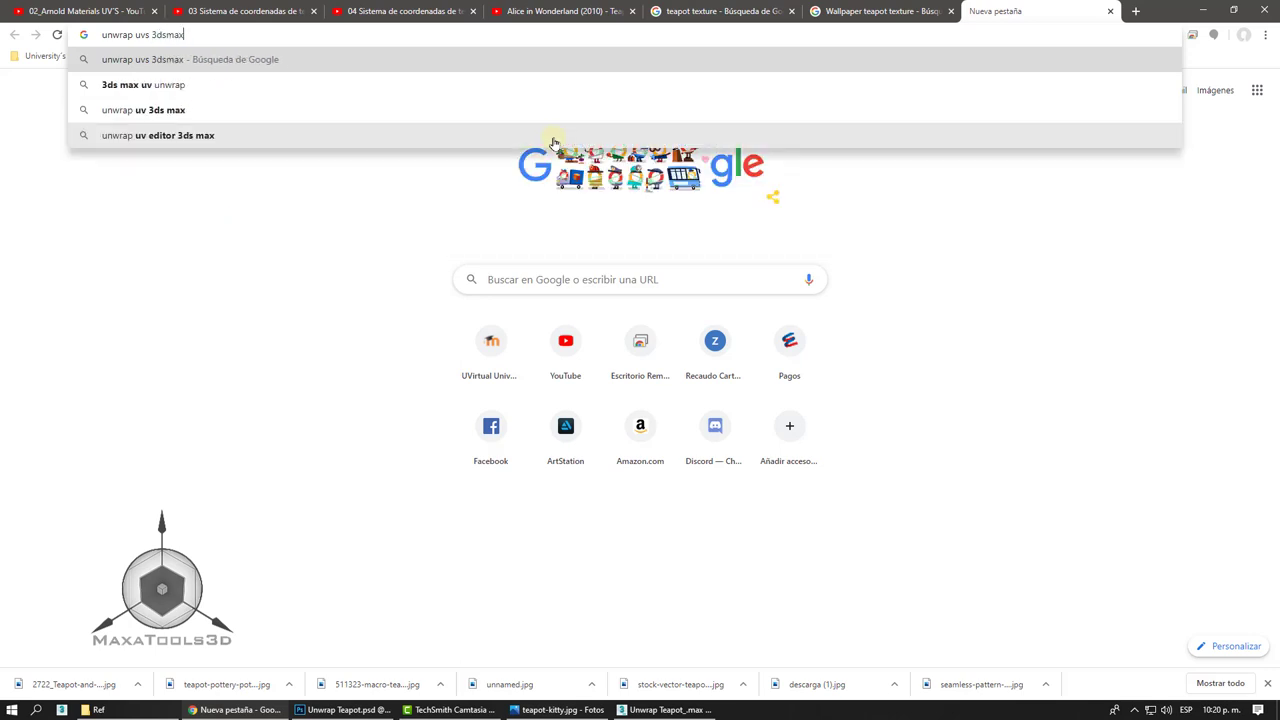
pyautogui.press('Return')
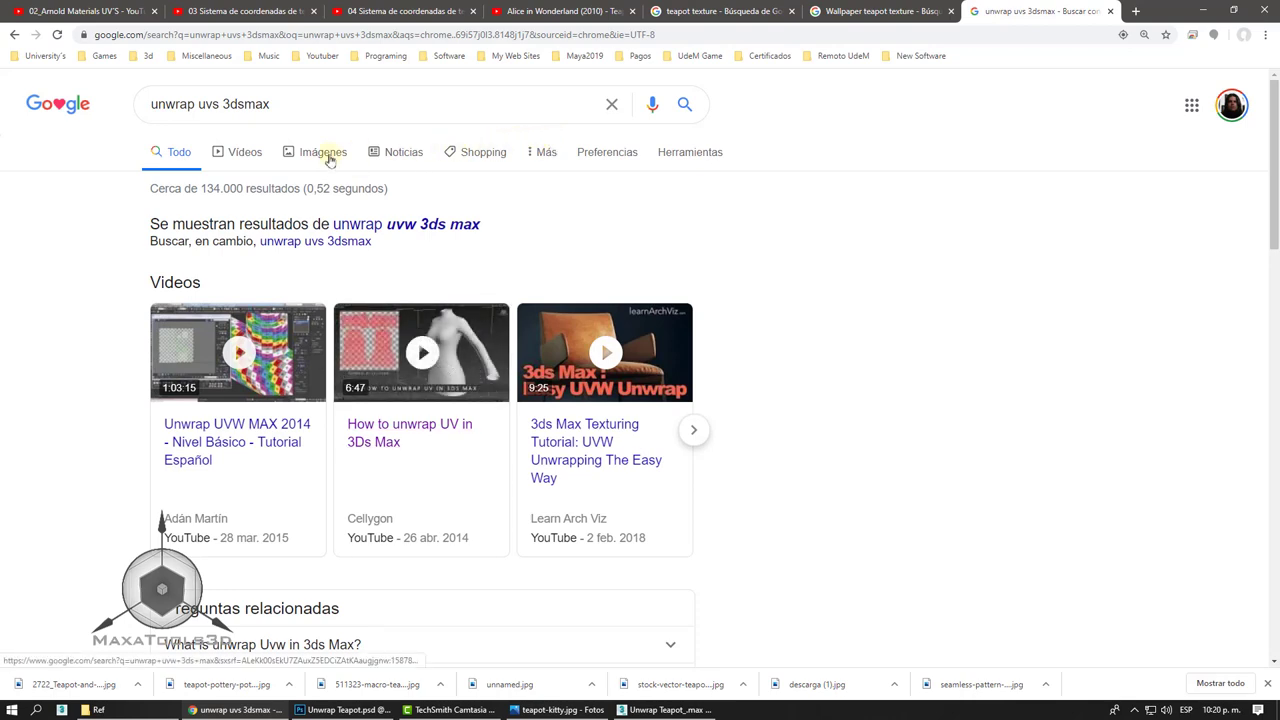
# - Browse the Imágenes results for the unwrap UVW search
pyautogui.click(325, 155)
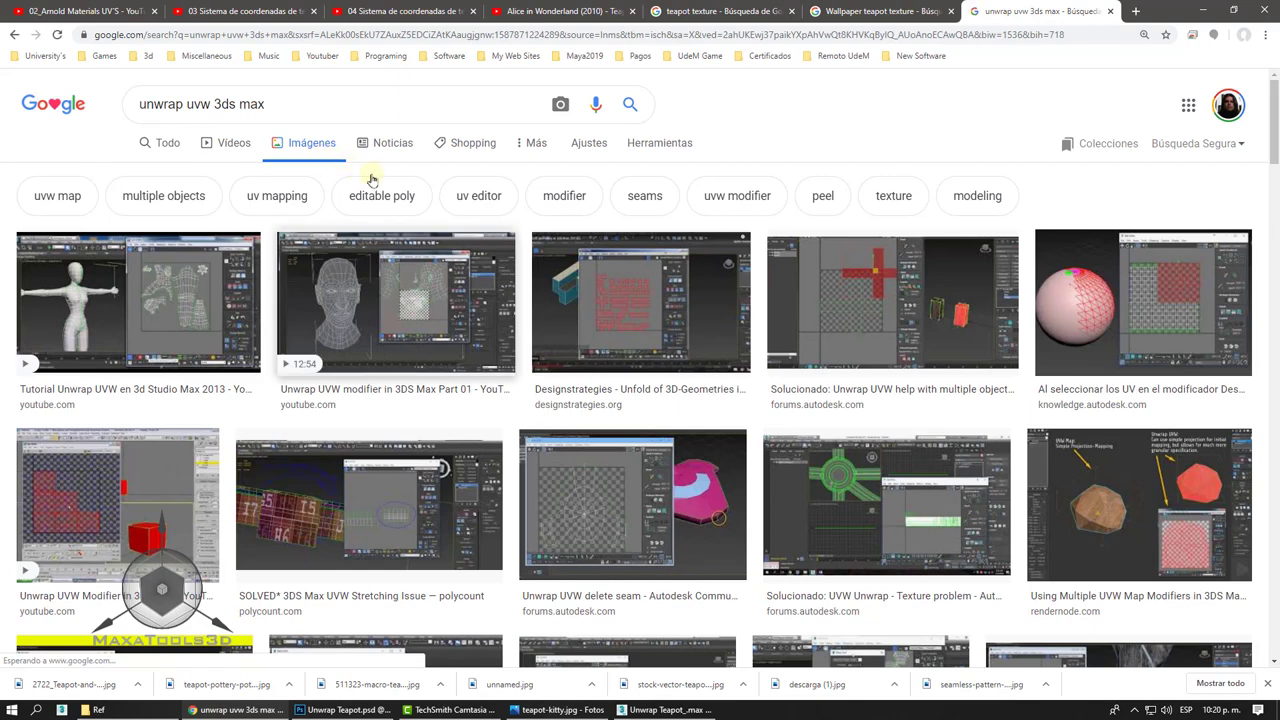
pyautogui.scroll(-1, 754, 337)
pyautogui.scroll(-2, 754, 337)
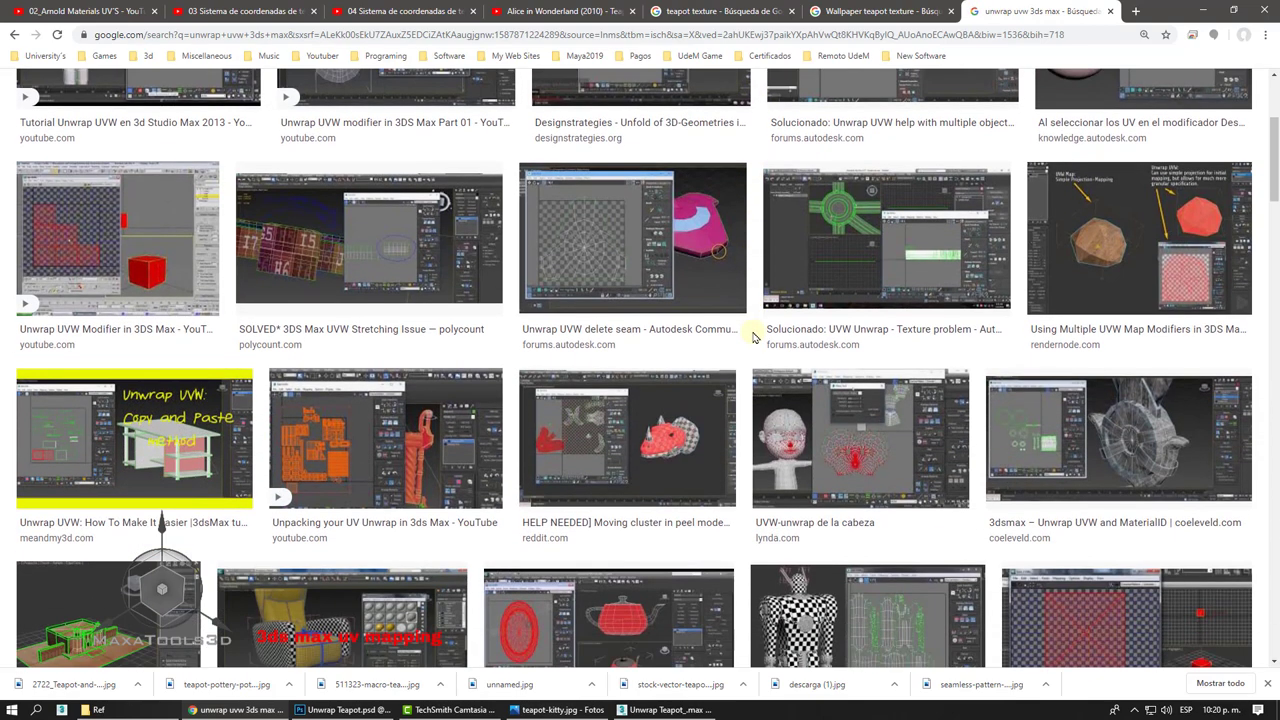
pyautogui.scroll(-2, 754, 337)
pyautogui.scroll(-2, 754, 337)
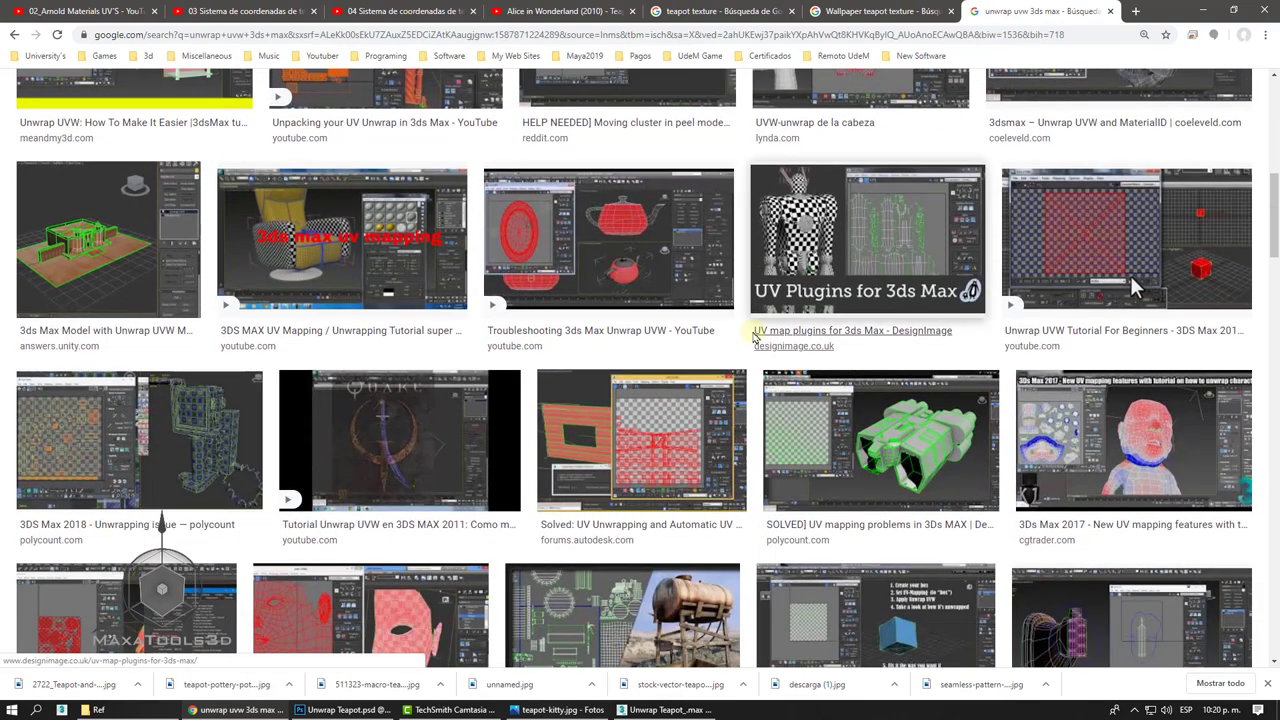
pyautogui.scroll(4, 754, 337)
pyautogui.scroll(3, 754, 337)
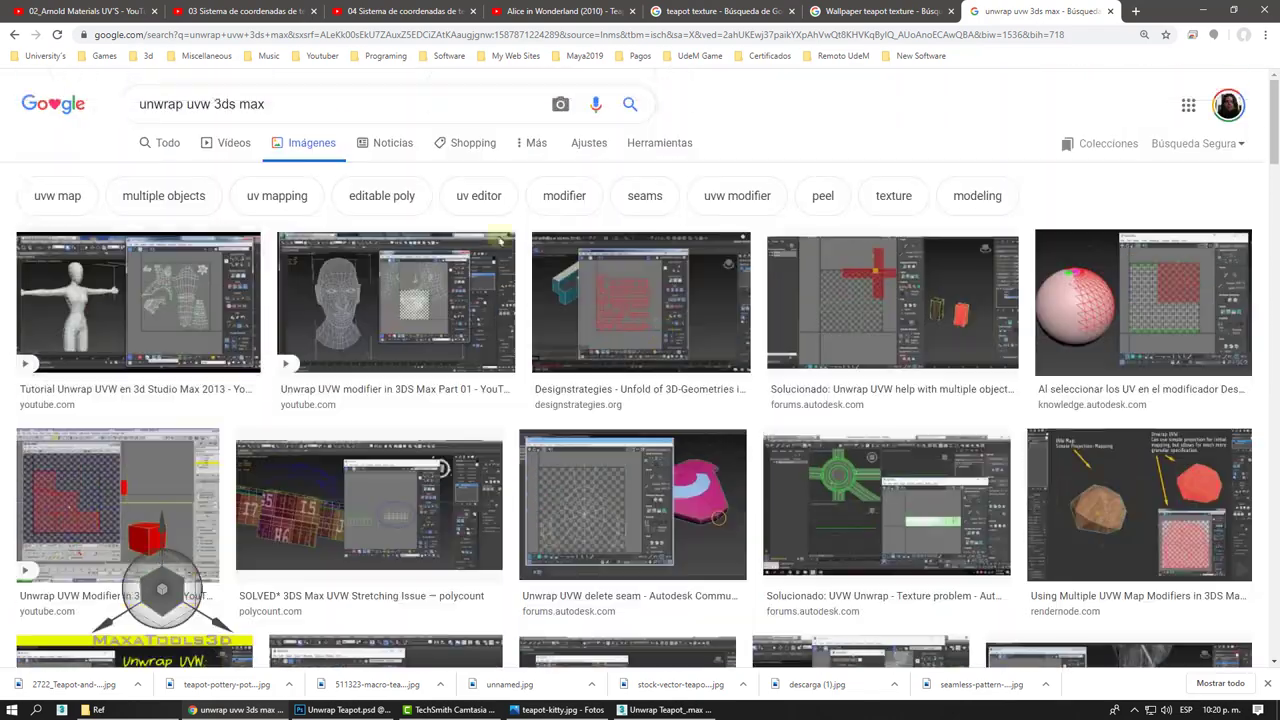
# - Open the 'How to unwrap UV in 3Ds Max' video from Videos and pause it
pyautogui.click(240, 143)
pyautogui.click(218, 397)
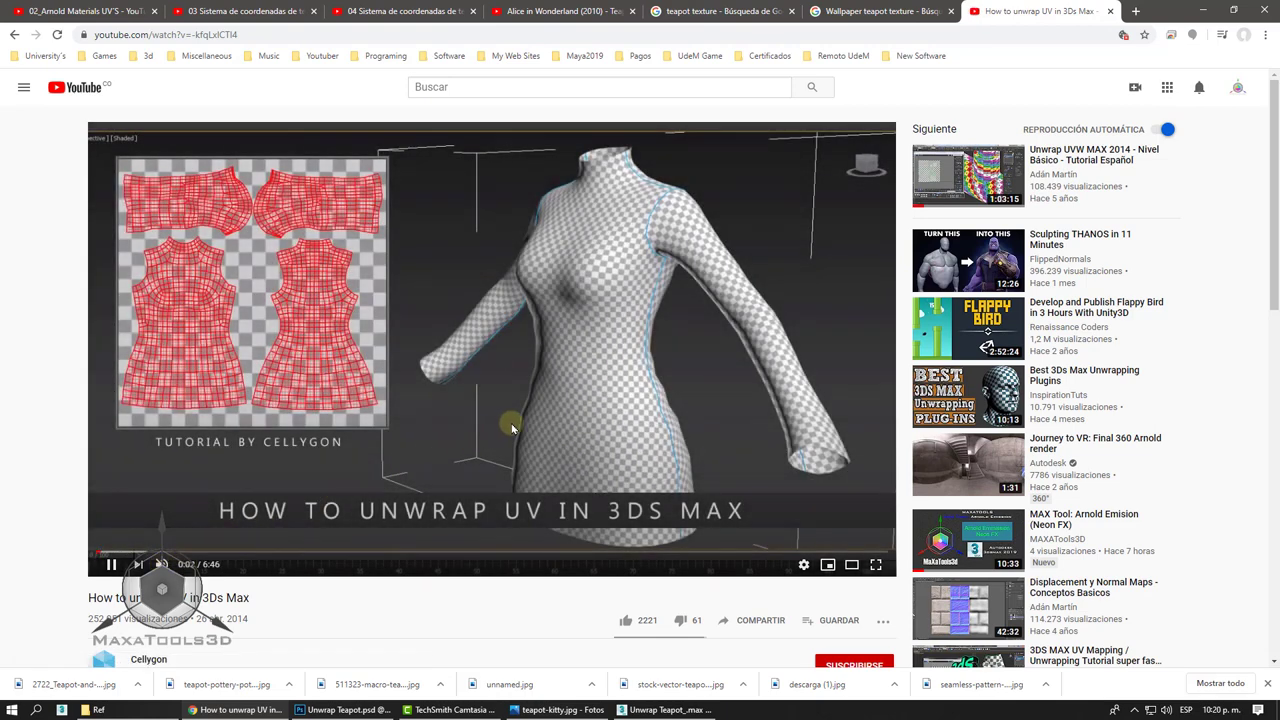
pyautogui.click(511, 428)
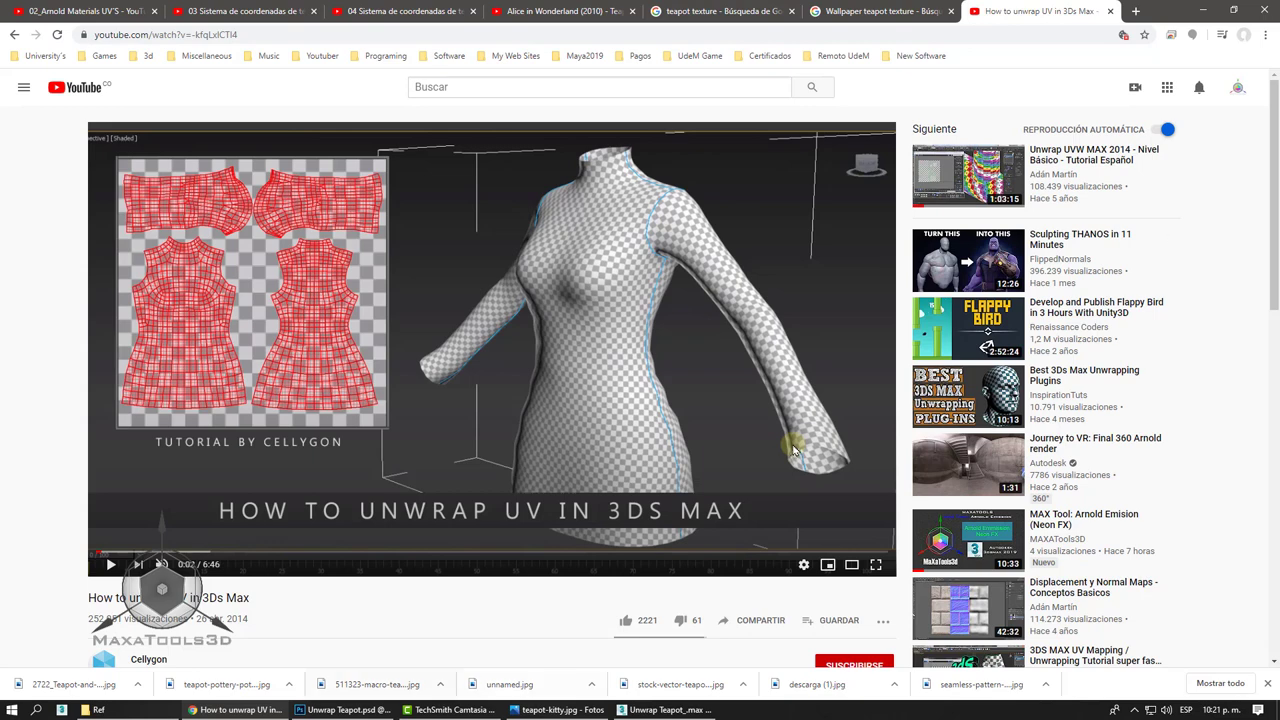
# - Switch Unwrap UVW to Vertex level and turn on Point-to-Point Seams
pyautogui.click(650, 709)
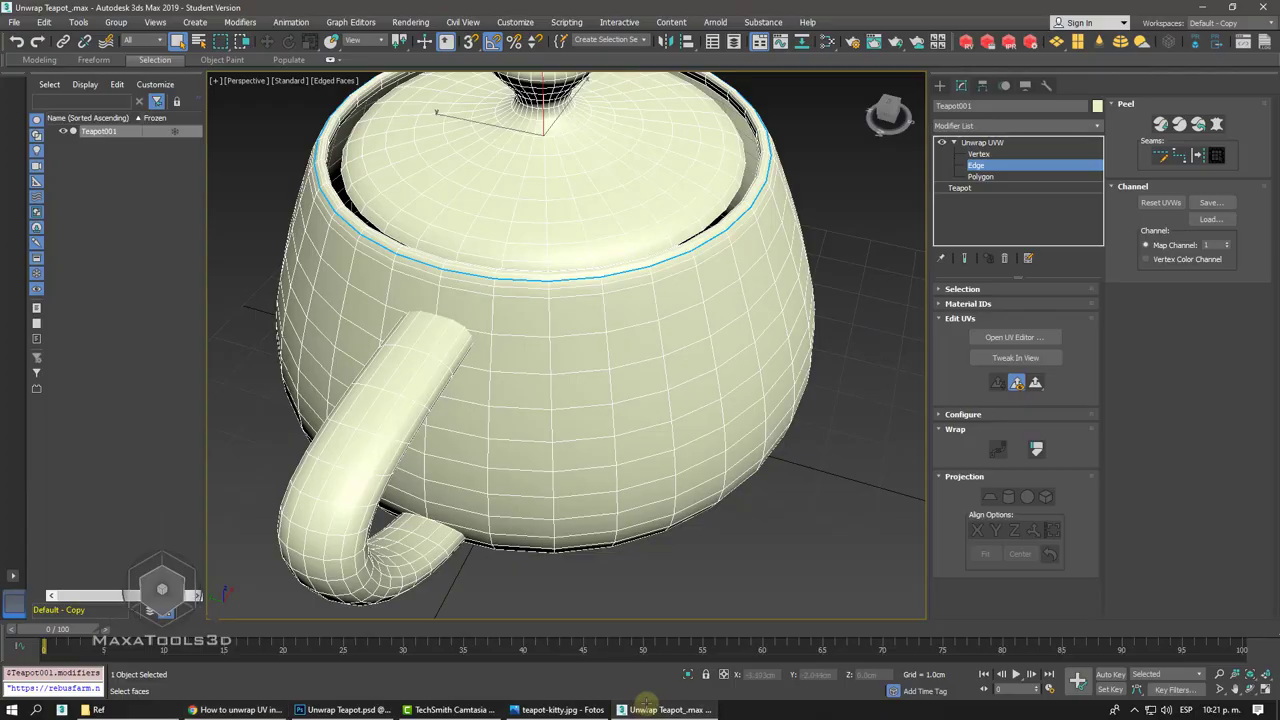
pyautogui.moveTo(862, 384); pyautogui.dragTo(848, 354, button='middle')
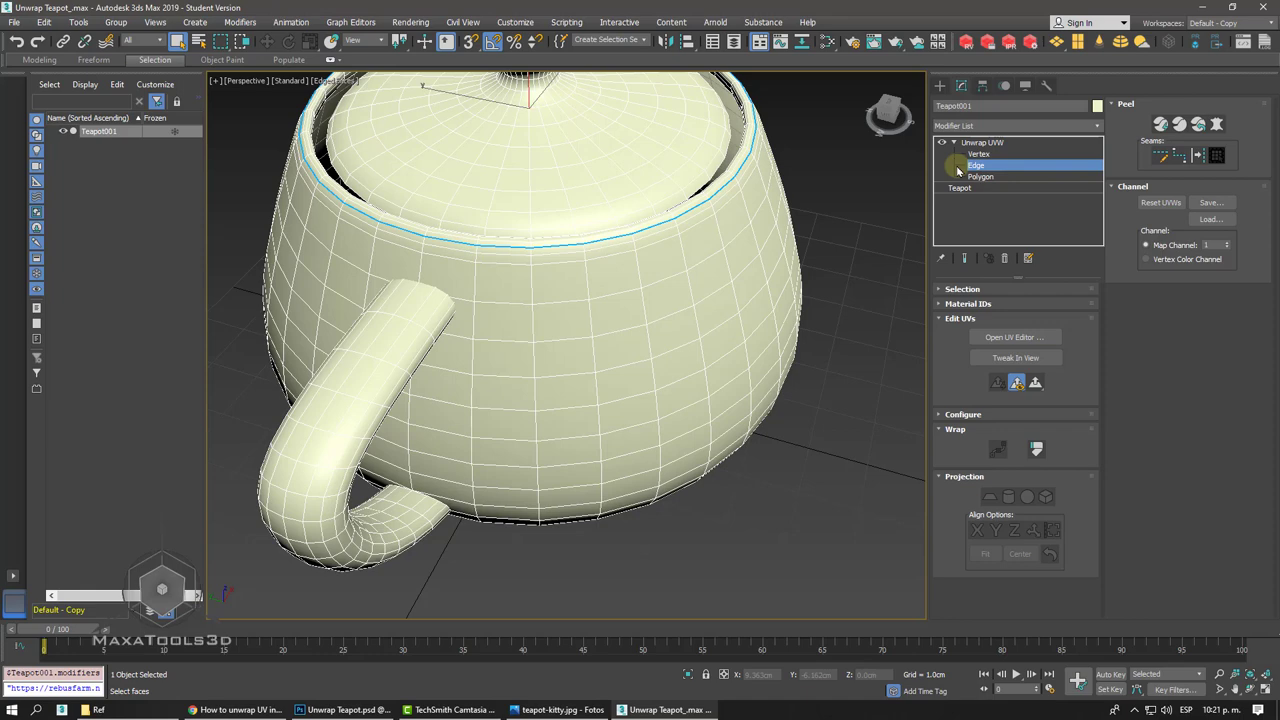
pyautogui.click(982, 156)
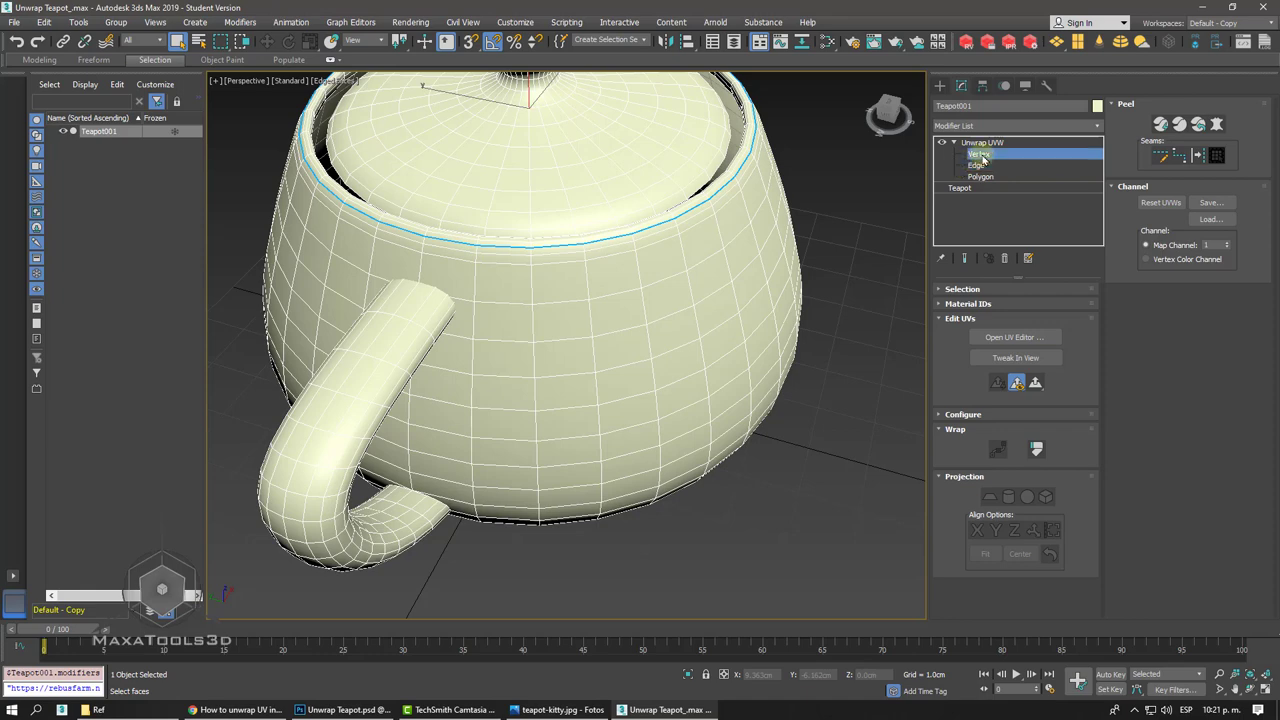
pyautogui.click(1177, 156)
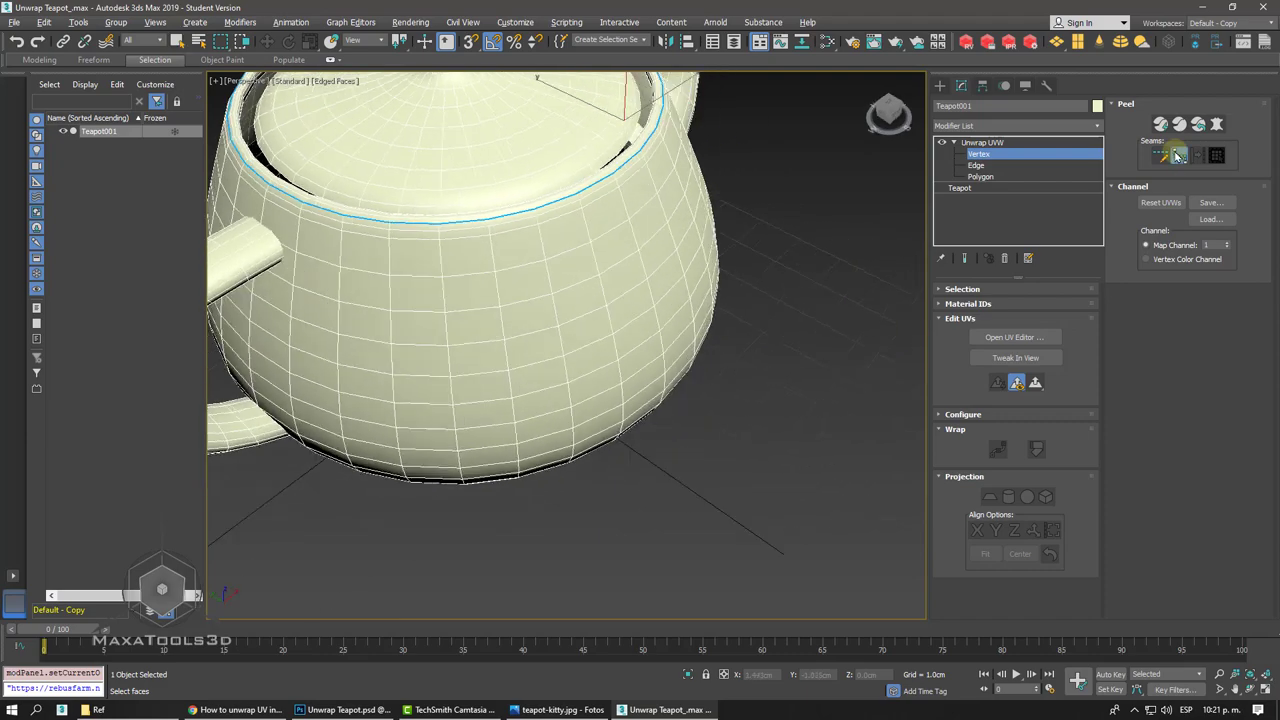
# - Zoom in on the teapot's upper rim and start a seam at a rim vertex
pyautogui.keyDown('alt'); pyautogui.moveTo(600, 350); pyautogui.dragTo(495, 432, button='middle'); pyautogui.keyUp('alt')
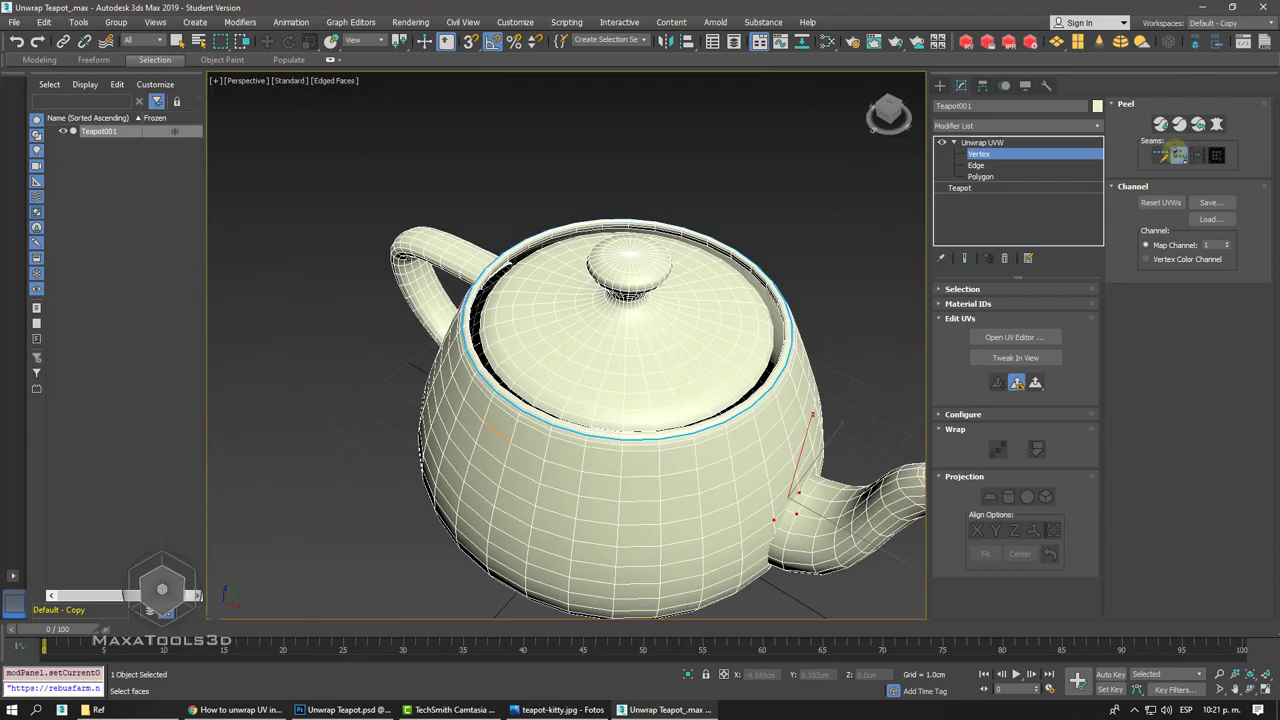
pyautogui.keyDown('alt'); pyautogui.moveTo(812, 413); pyautogui.dragTo(712, 240, button='middle'); pyautogui.keyUp('alt')
pyautogui.scroll(2, 712, 240)
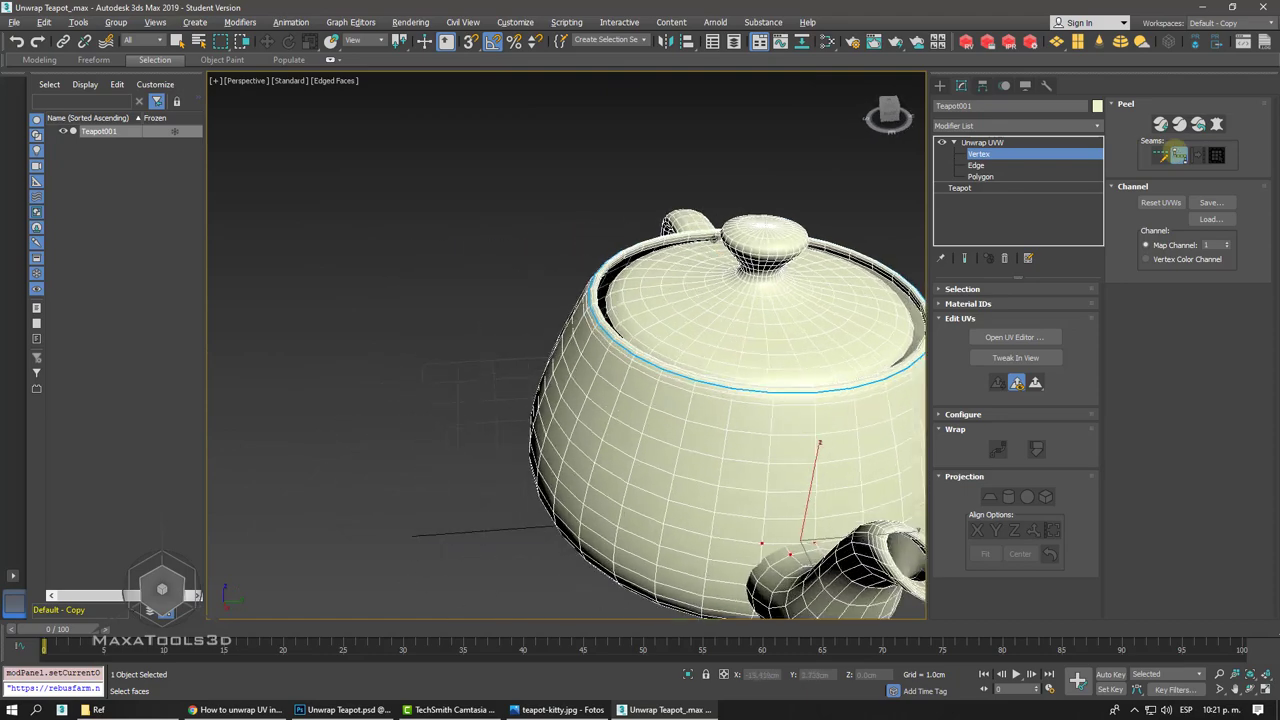
pyautogui.scroll(3, 712, 240)
pyautogui.scroll(3, 712, 240)
pyautogui.scroll(2, 712, 240)
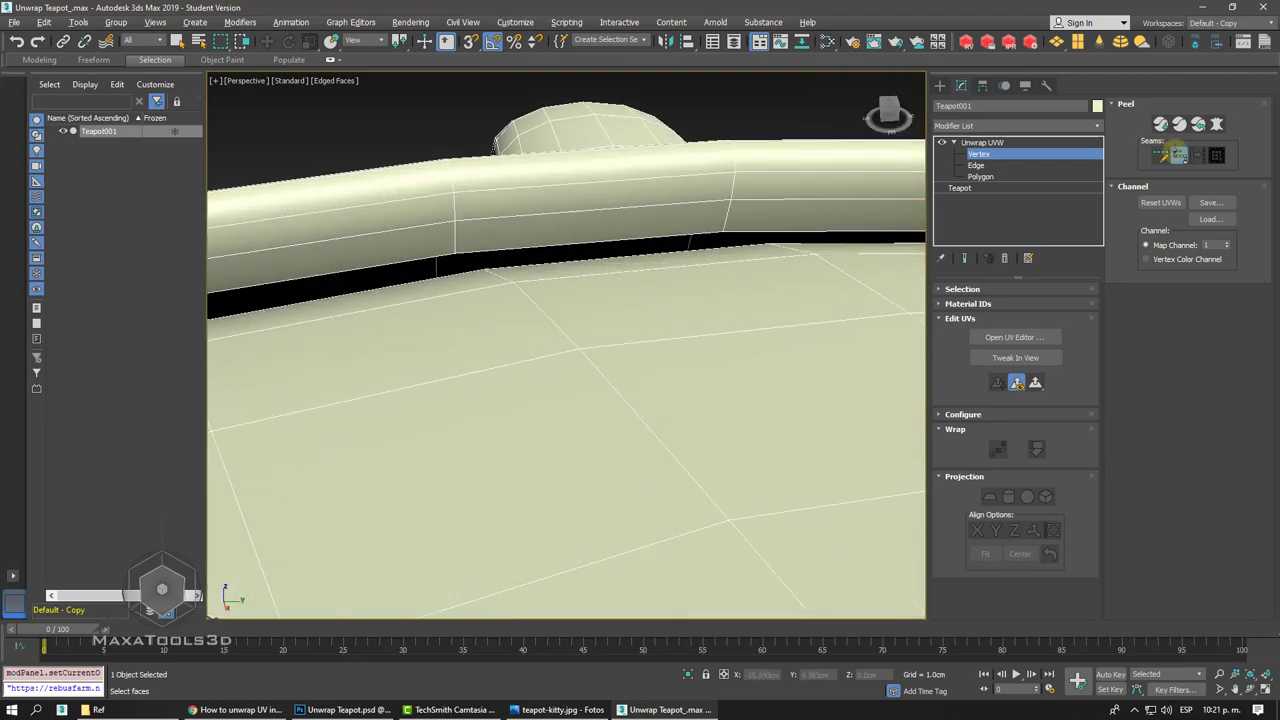
pyautogui.scroll(2, 712, 240)
pyautogui.click(1179, 155)
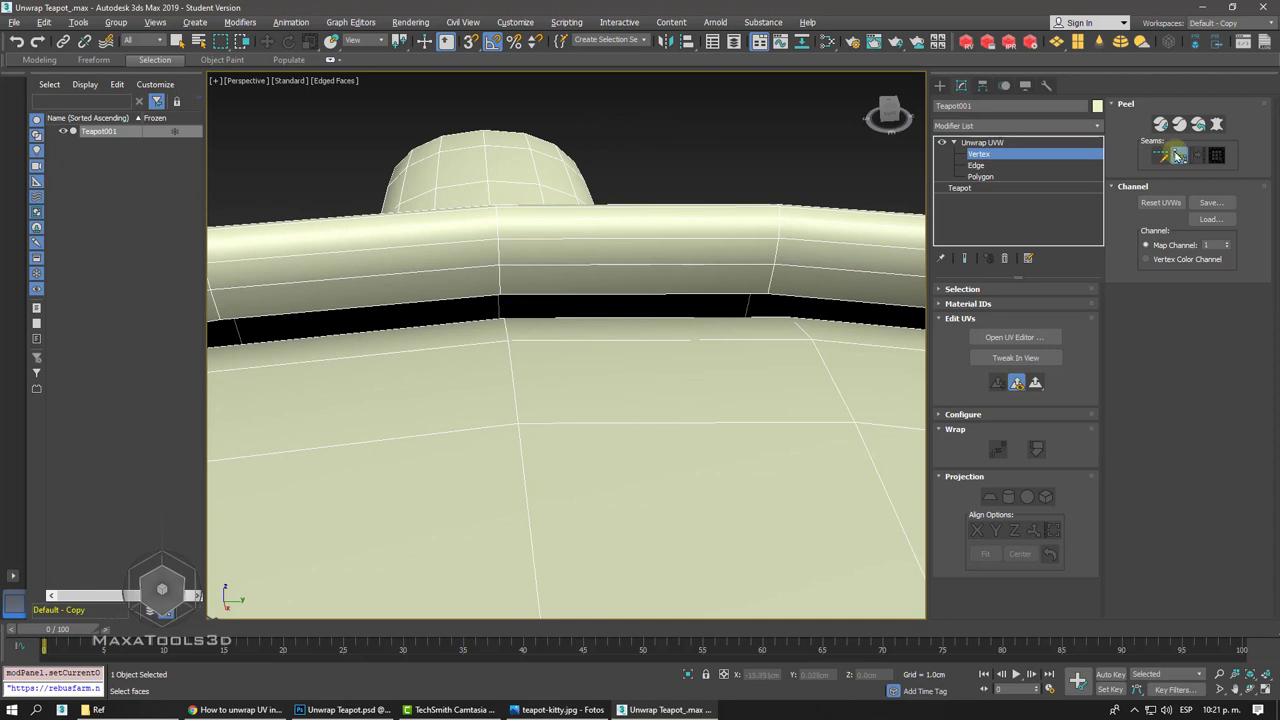
pyautogui.click(498, 296)
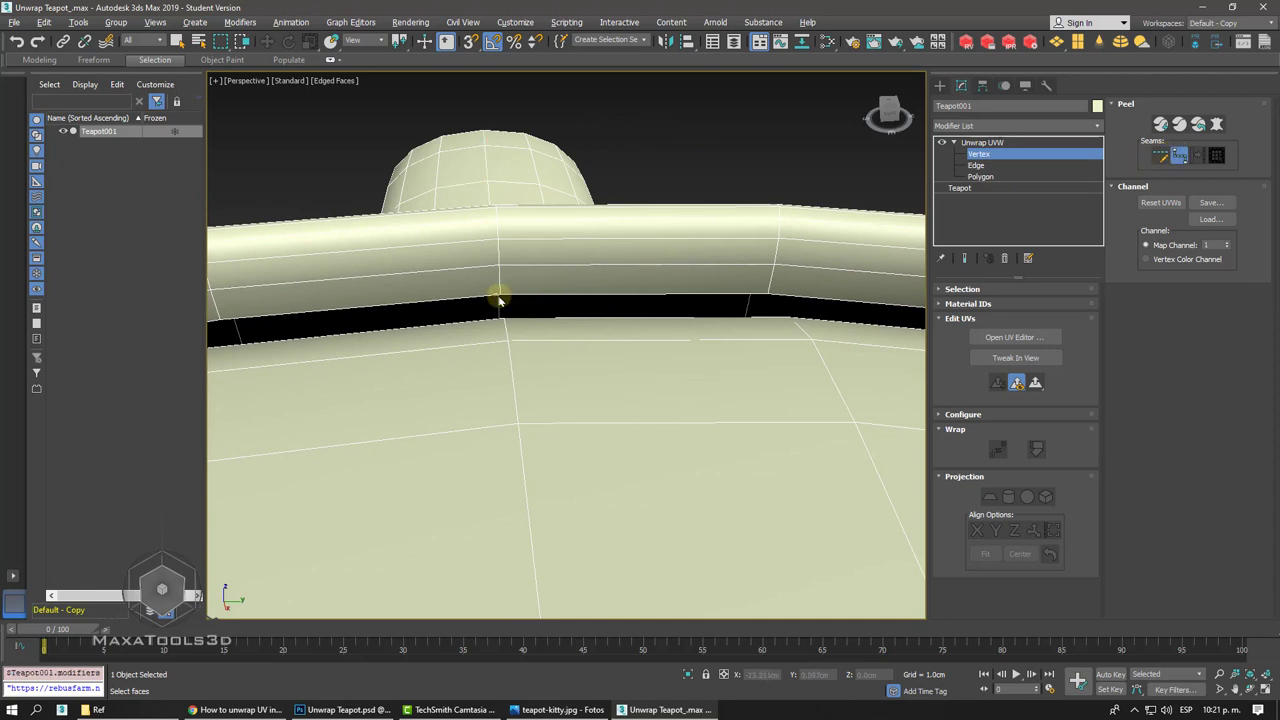
pyautogui.scroll(-2, 660, 330)
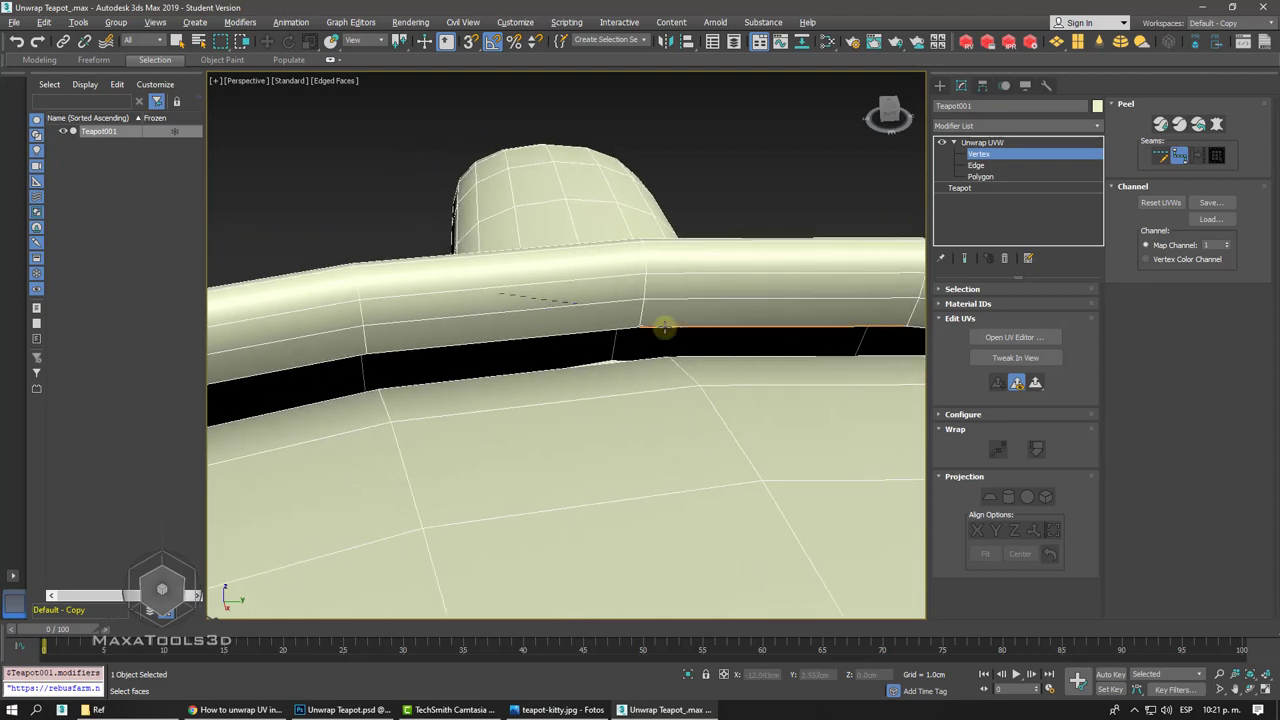
pyautogui.keyDown('alt'); pyautogui.moveTo(660, 330); pyautogui.dragTo(745, 368, button='middle'); pyautogui.keyUp('alt')
pyautogui.scroll(-5, 664, 325)
pyautogui.scroll(5, 664, 327)
pyautogui.scroll(2, 663, 326)
pyautogui.scroll(3, 664, 326)
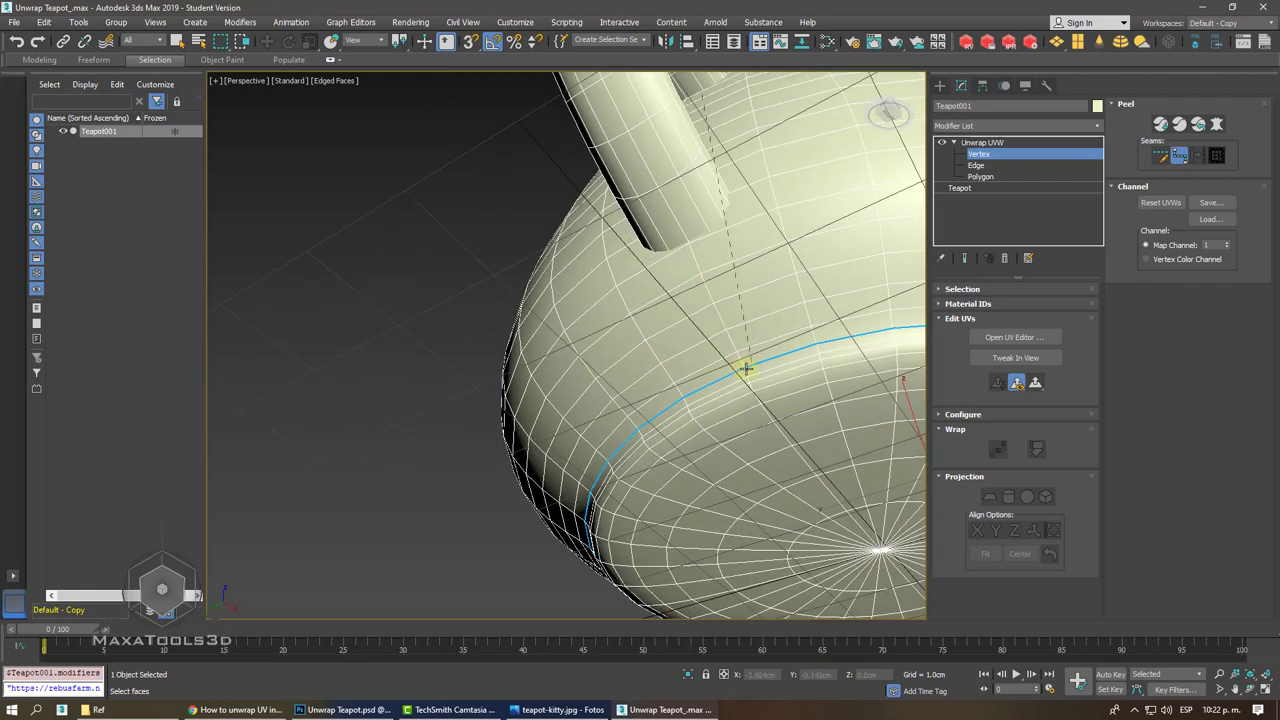
# - Carry the seam down the body to the bottom seam ring, checking it in wireframe
pyautogui.click(745, 368)
pyautogui.hotkey('shift', 'z')
pyautogui.hotkey('shift', 'z')
pyautogui.hotkey('shift', 'z')
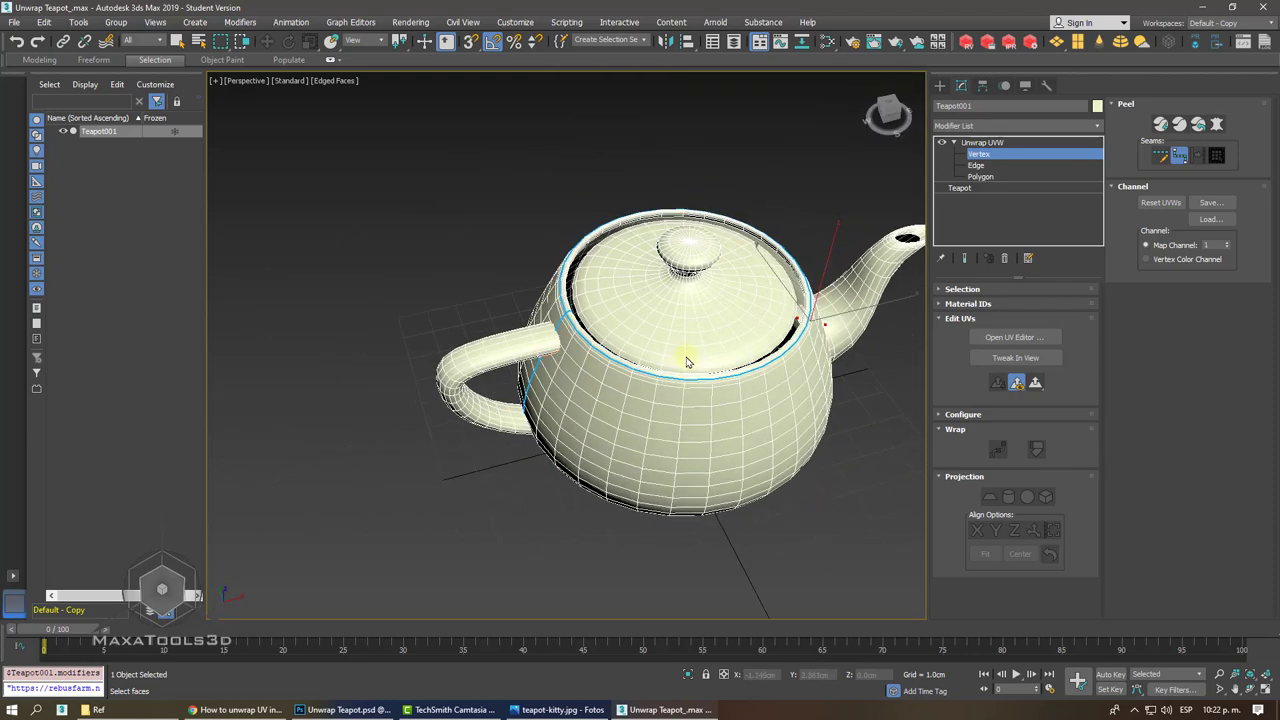
pyautogui.hotkey('shift', 'z')
pyautogui.hotkey('shift', 'z')
pyautogui.hotkey('shift', 'z')
pyautogui.hotkey('shift', 'z')
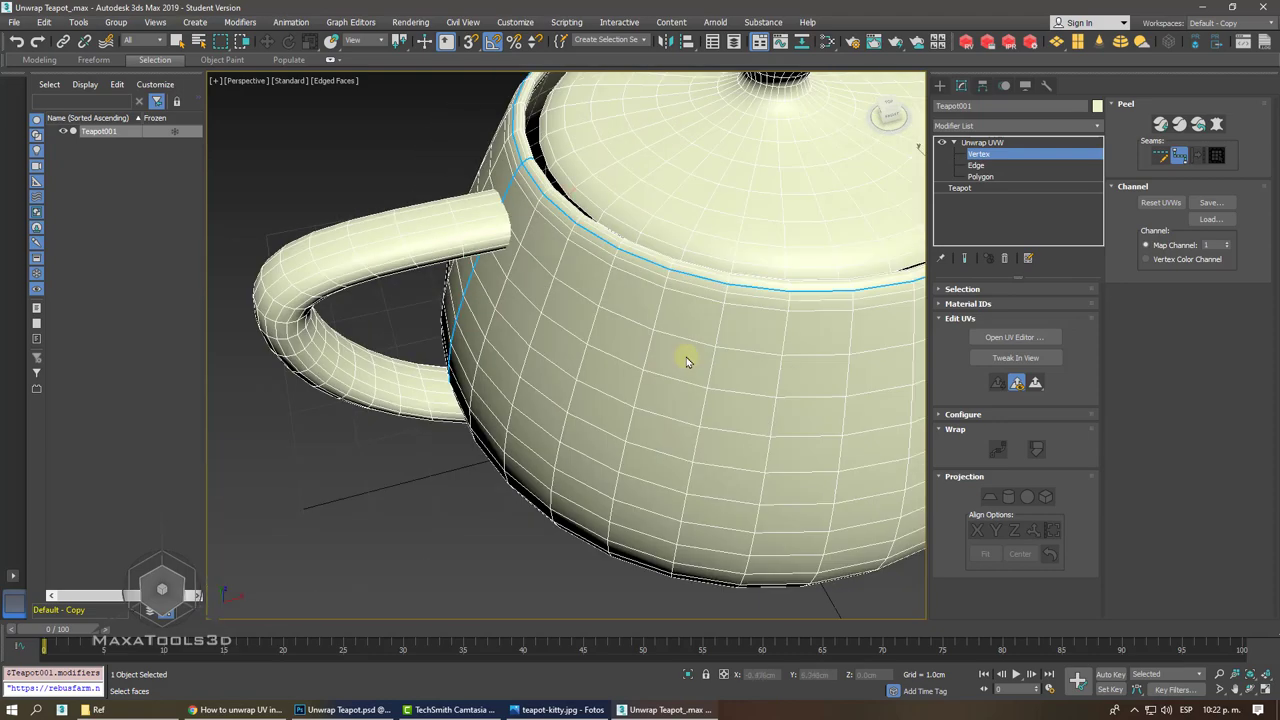
pyautogui.hotkey('shift', 'z')
pyautogui.hotkey('shift', 'z')
pyautogui.keyDown('alt'); pyautogui.moveTo(686, 357); pyautogui.dragTo(637, 200, button='middle'); pyautogui.keyUp('alt')
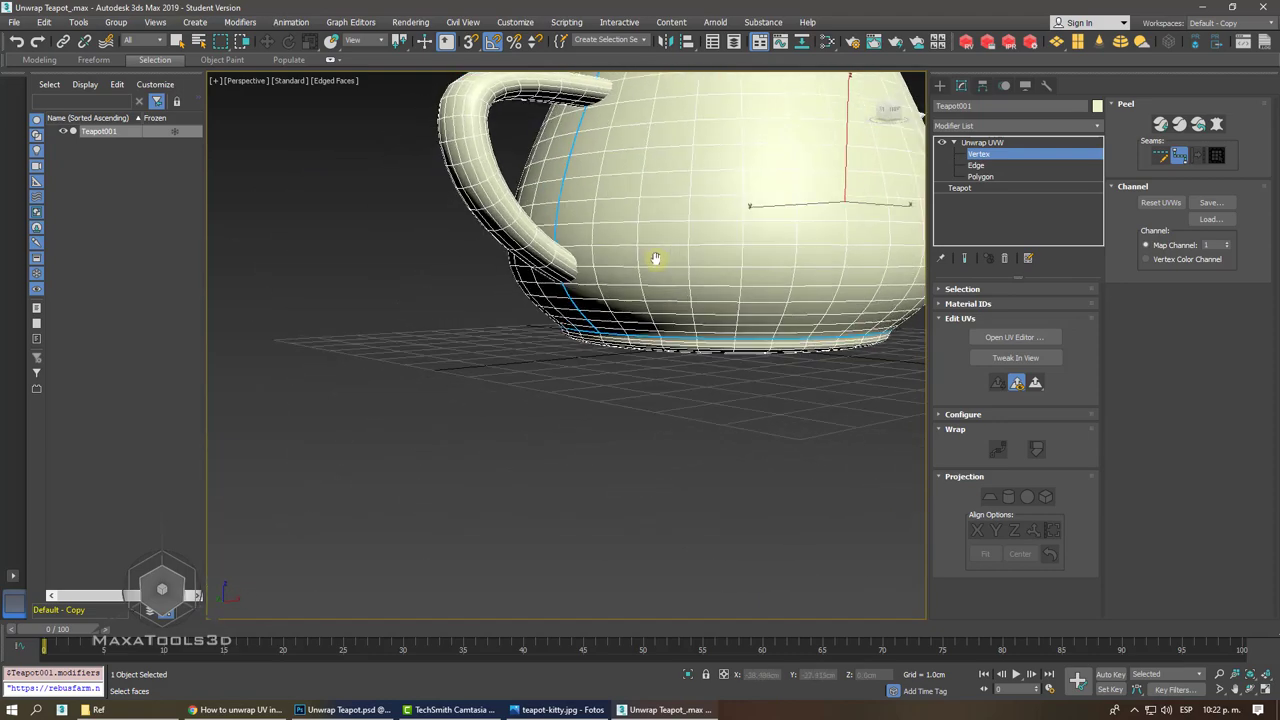
pyautogui.scroll(4, 637, 200)
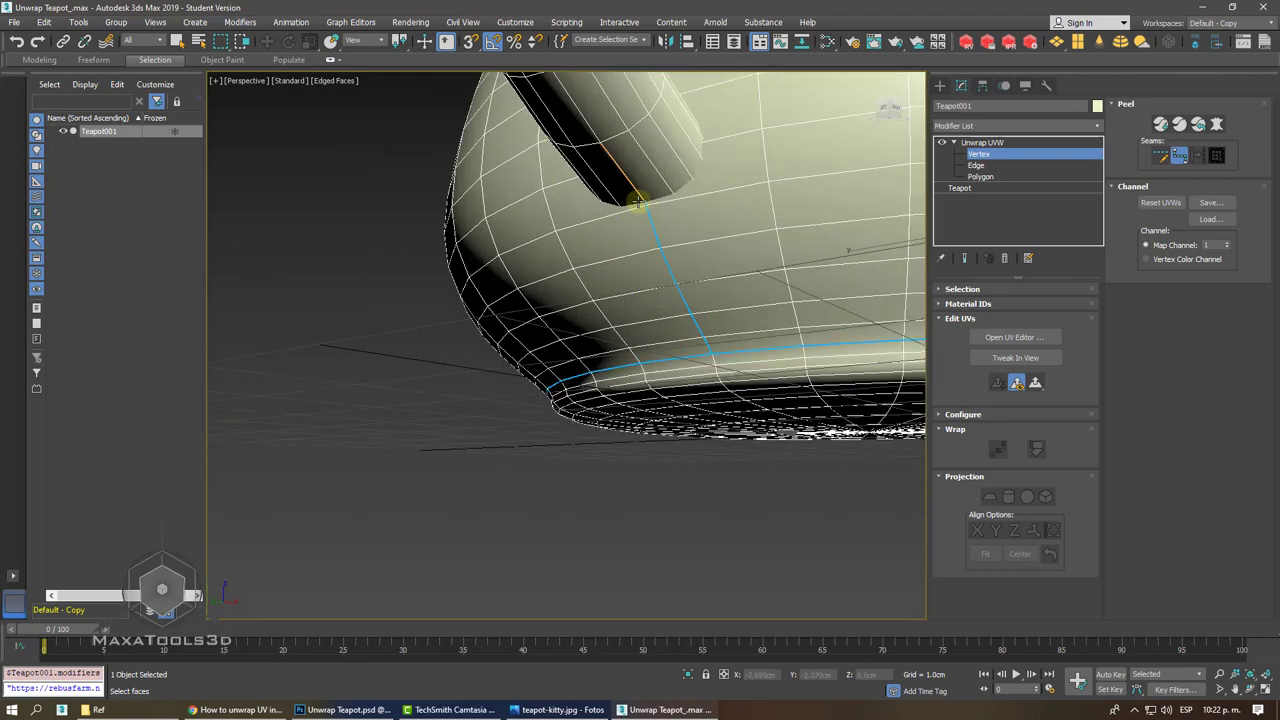
pyautogui.press('F3')
pyautogui.scroll(2, 637, 200)
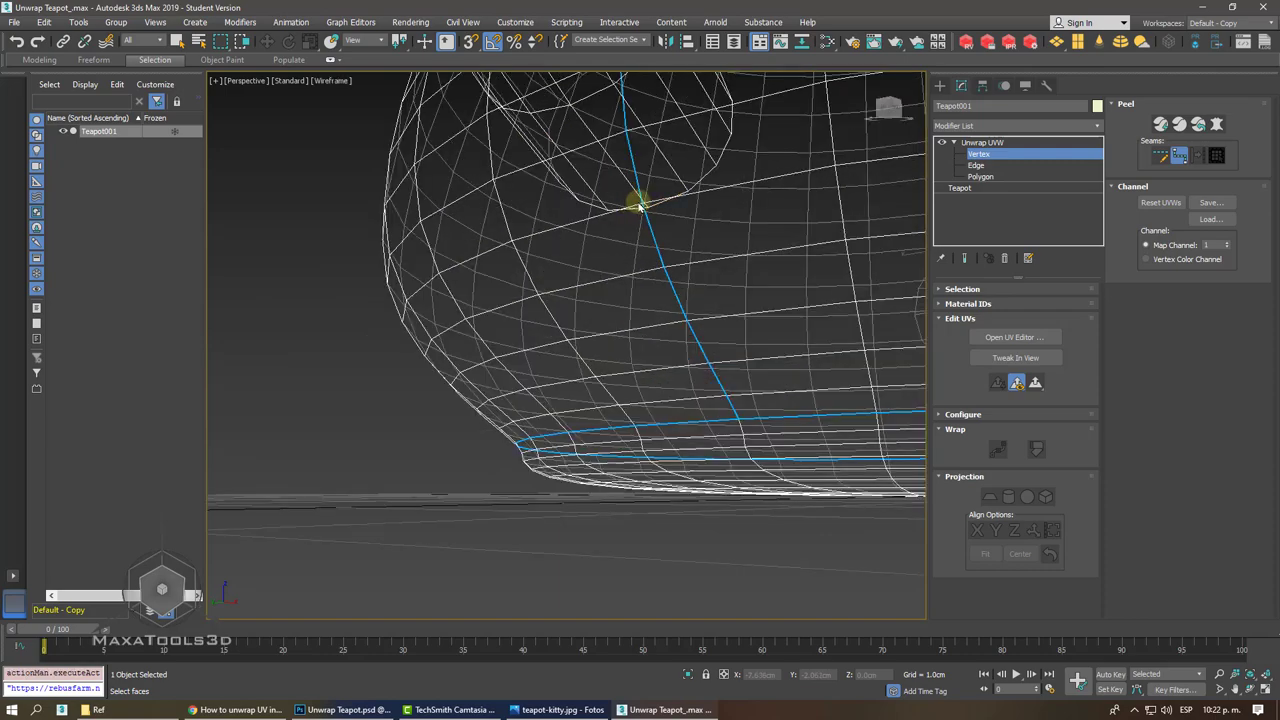
pyautogui.scroll(2, 637, 200)
pyautogui.hotkey('shift', 'z')
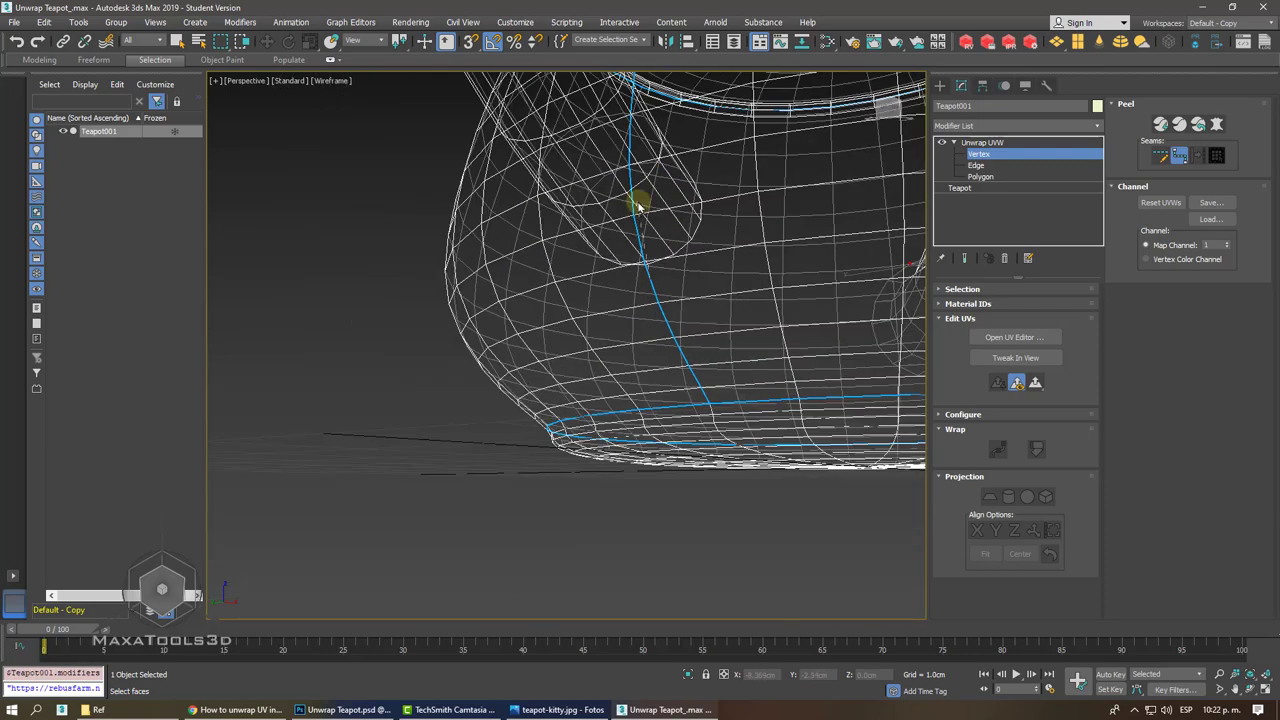
pyautogui.hotkey('shift', 'z')
pyautogui.hotkey('shift', 'z')
pyautogui.scroll(3, 637, 201)
pyautogui.scroll(2, 637, 201)
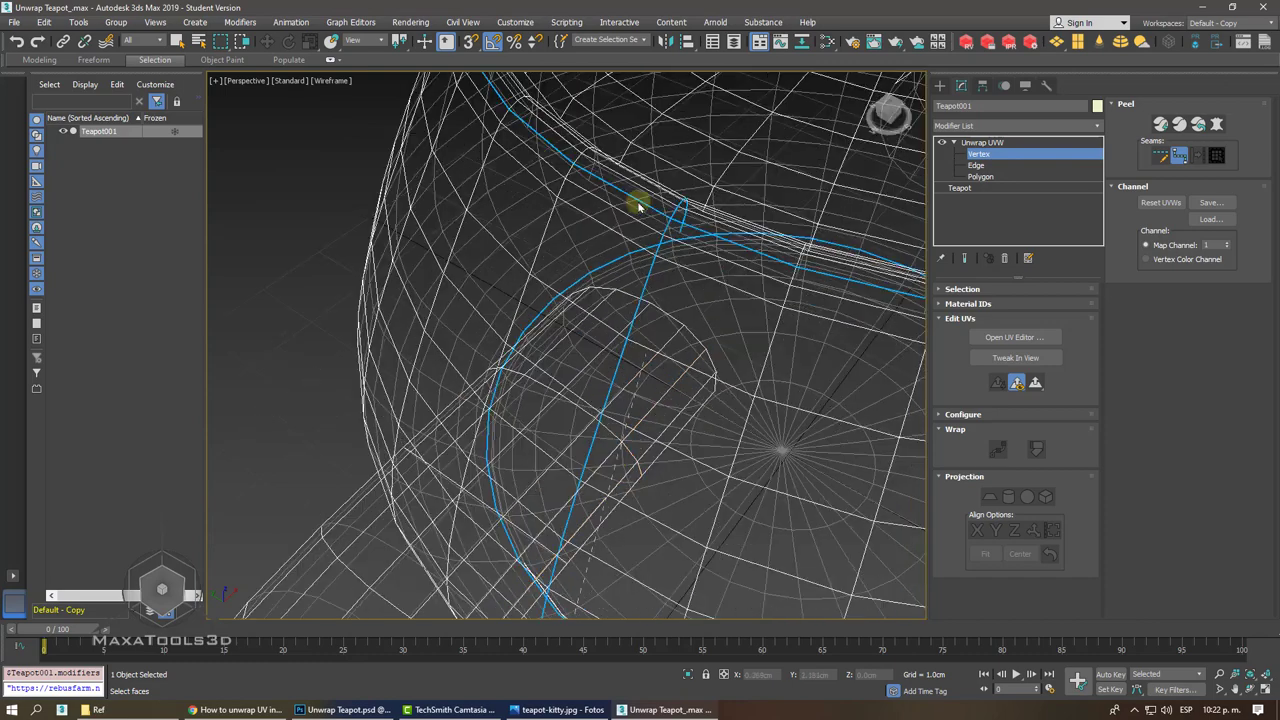
pyautogui.scroll(-3, 714, 323)
pyautogui.scroll(2, 749, 400)
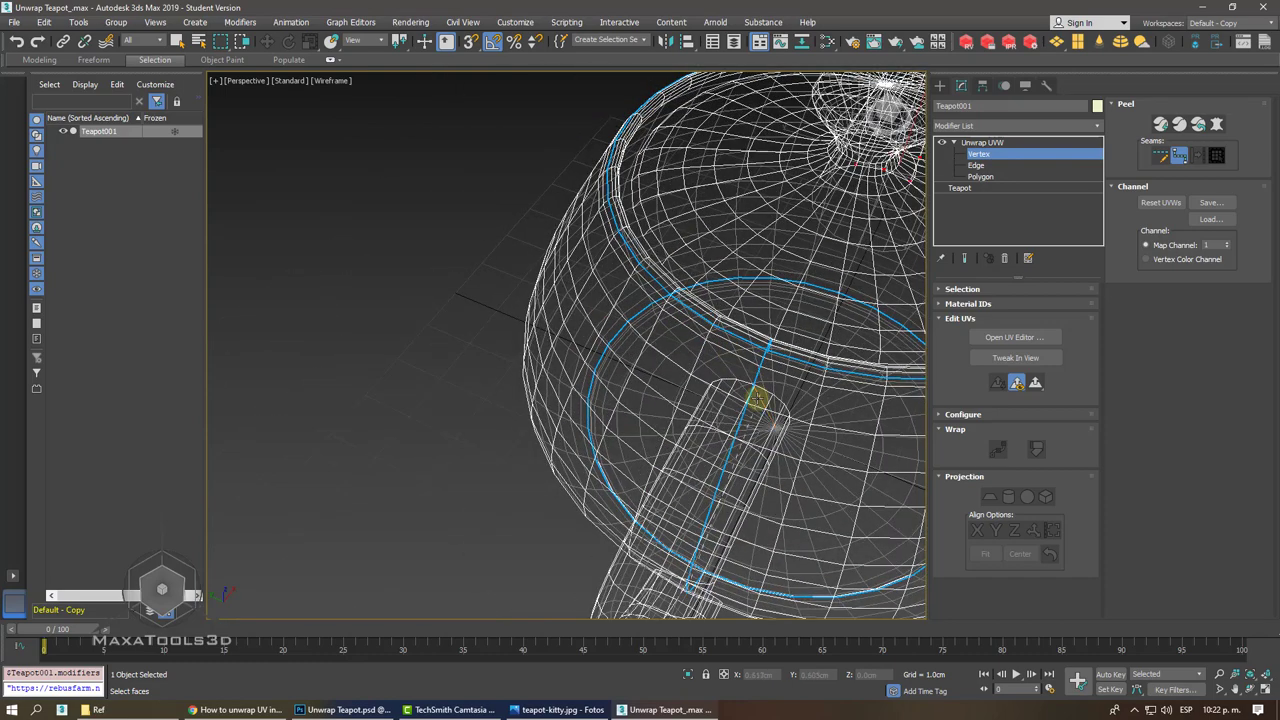
pyautogui.scroll(3, 757, 402)
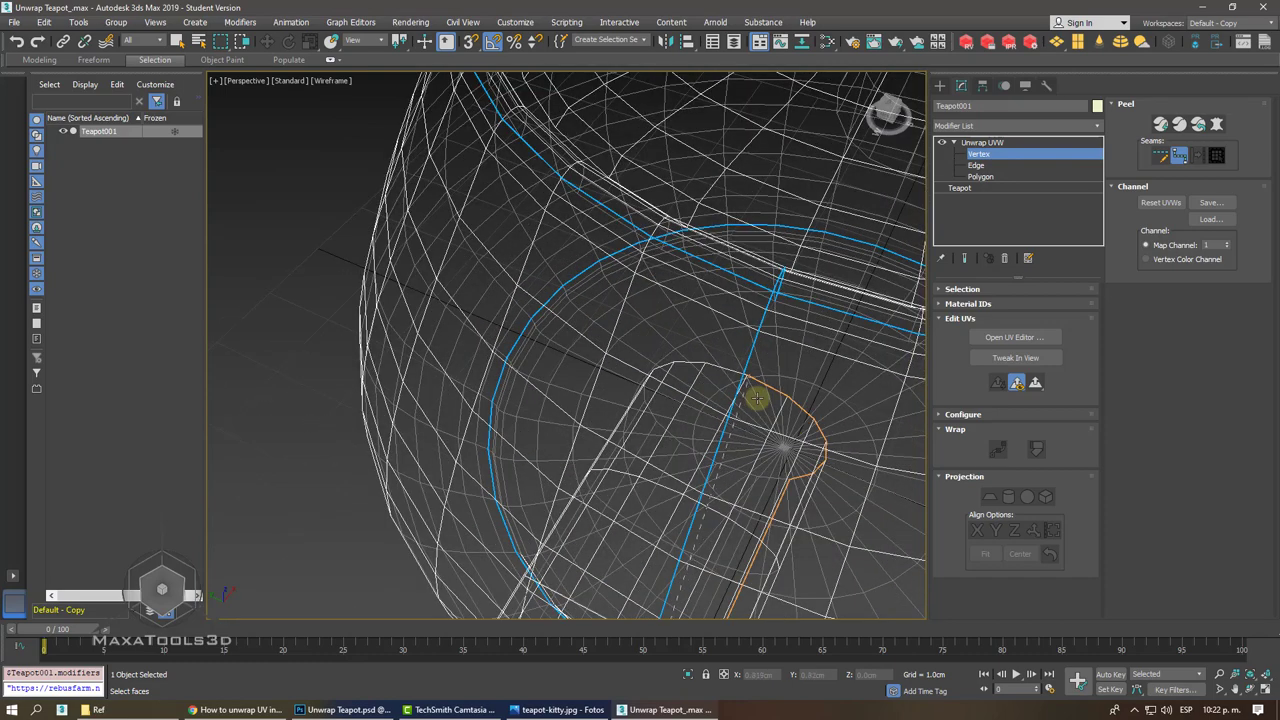
# - Extend the seam past the handle base, then end the seam with a right-click
pyautogui.click(757, 399)
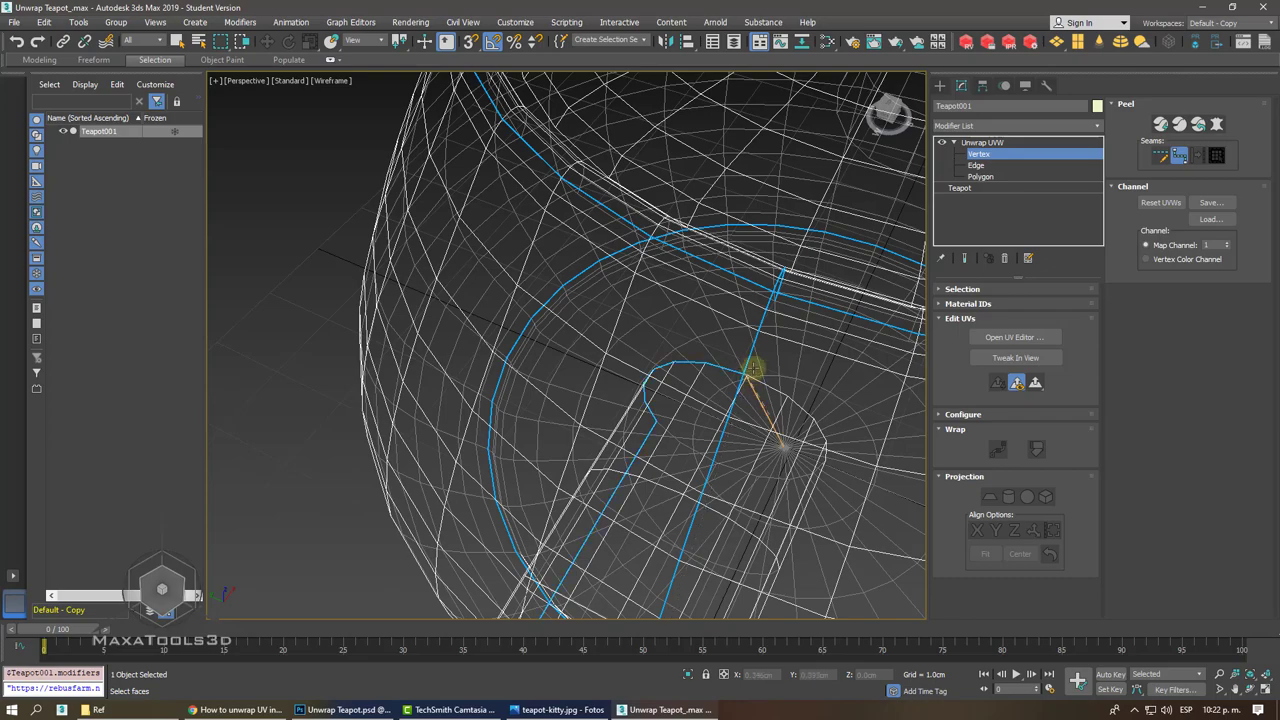
pyautogui.scroll(-1, 760, 350)
pyautogui.scroll(-3, 770, 334)
pyautogui.scroll(3, 770, 334)
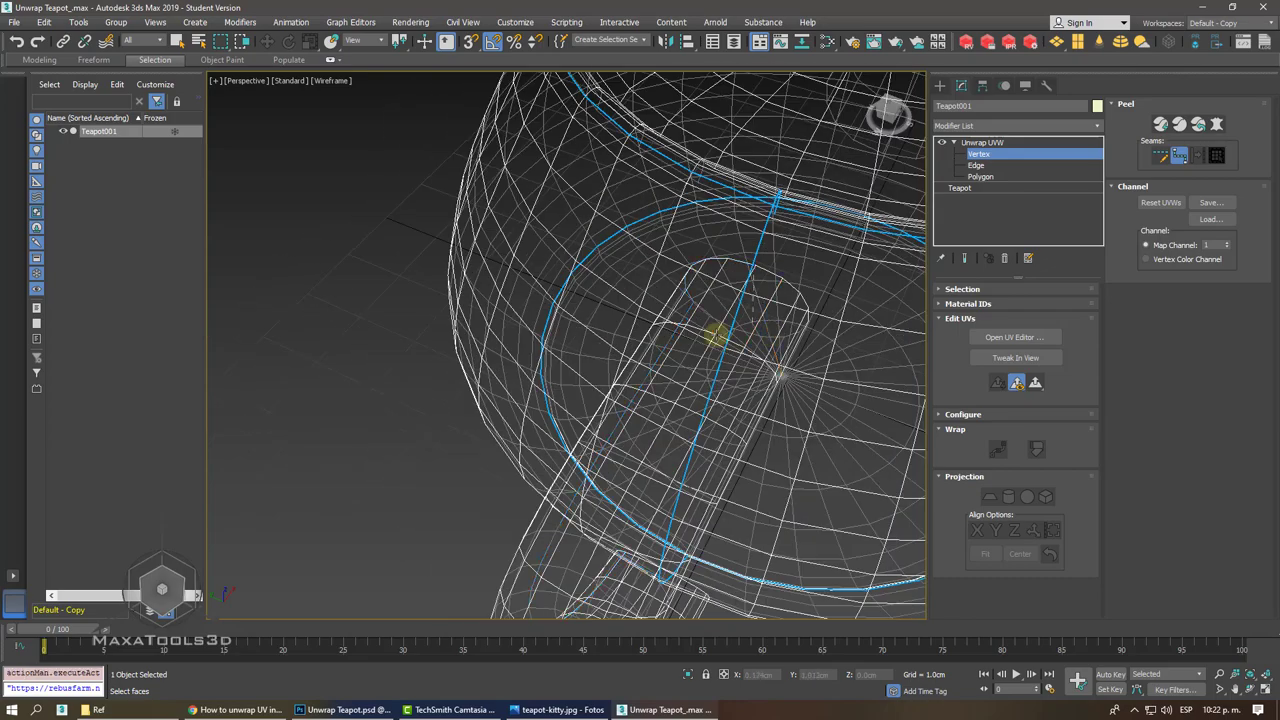
pyautogui.keyDown('alt'); pyautogui.moveTo(716, 336); pyautogui.dragTo(716, 336, button='middle'); pyautogui.keyUp('alt')
pyautogui.scroll(1, 716, 336)
pyautogui.scroll(4, 712, 340)
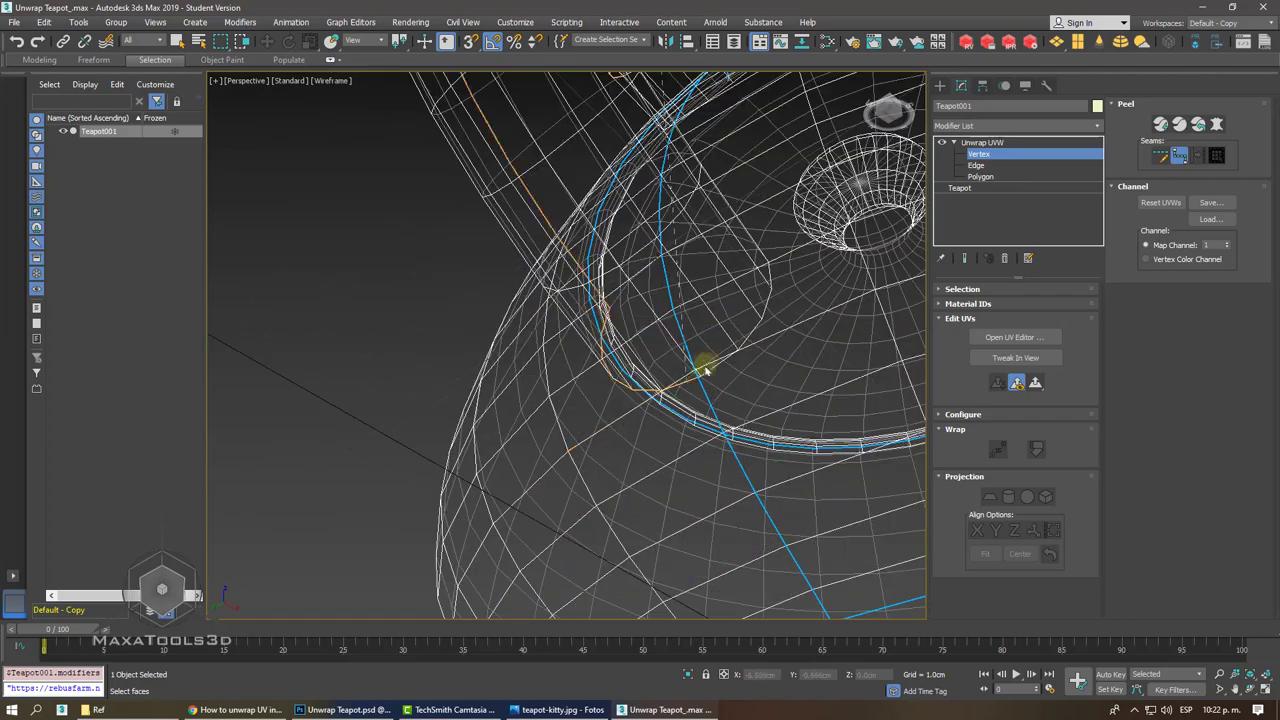
pyautogui.rightClick(700, 376)
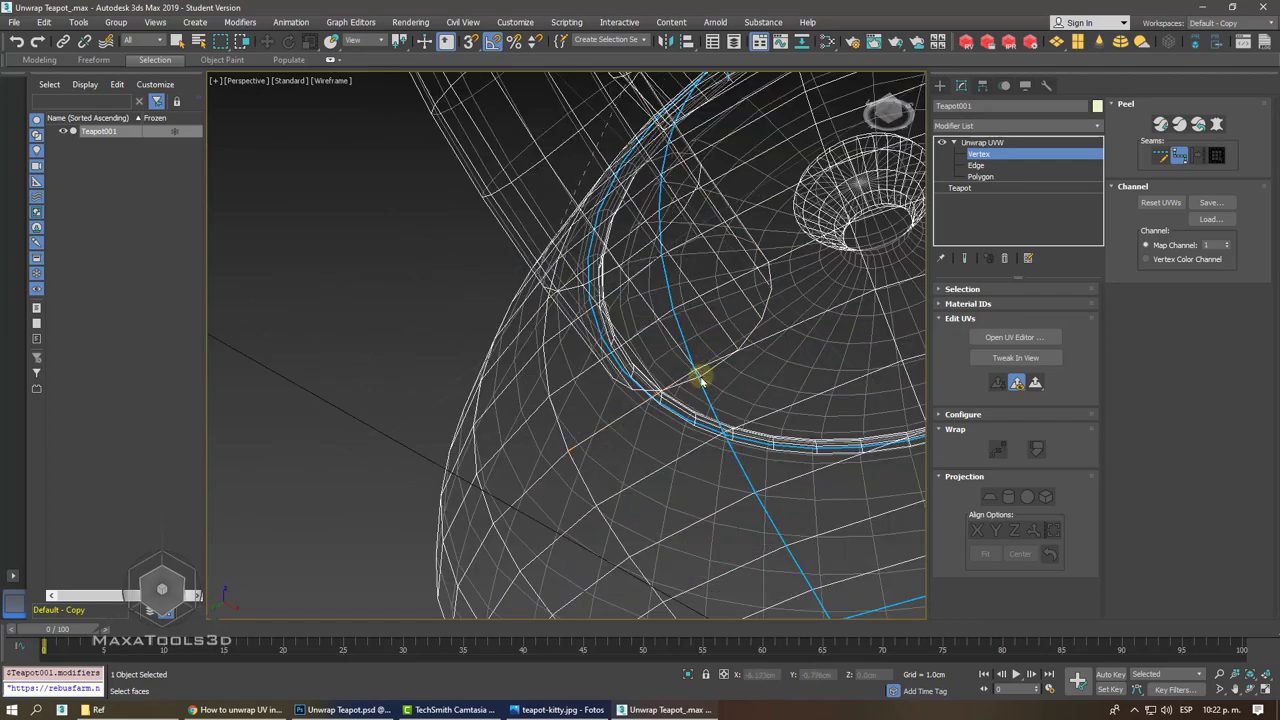
pyautogui.moveTo(700, 378); pyautogui.dragTo(665, 346, button='middle')
# - Toggle wireframe display and orbit around the body to bring the handle into view
pyautogui.press('F3')
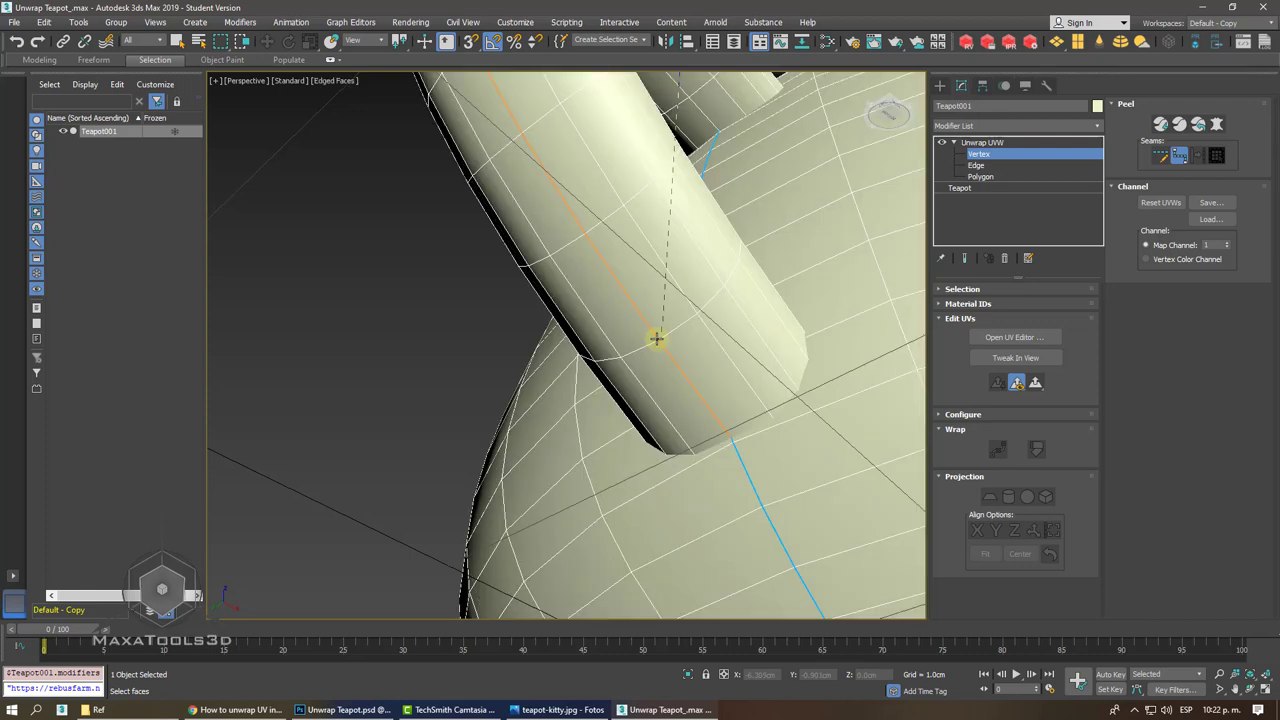
pyautogui.scroll(-2, 656, 338)
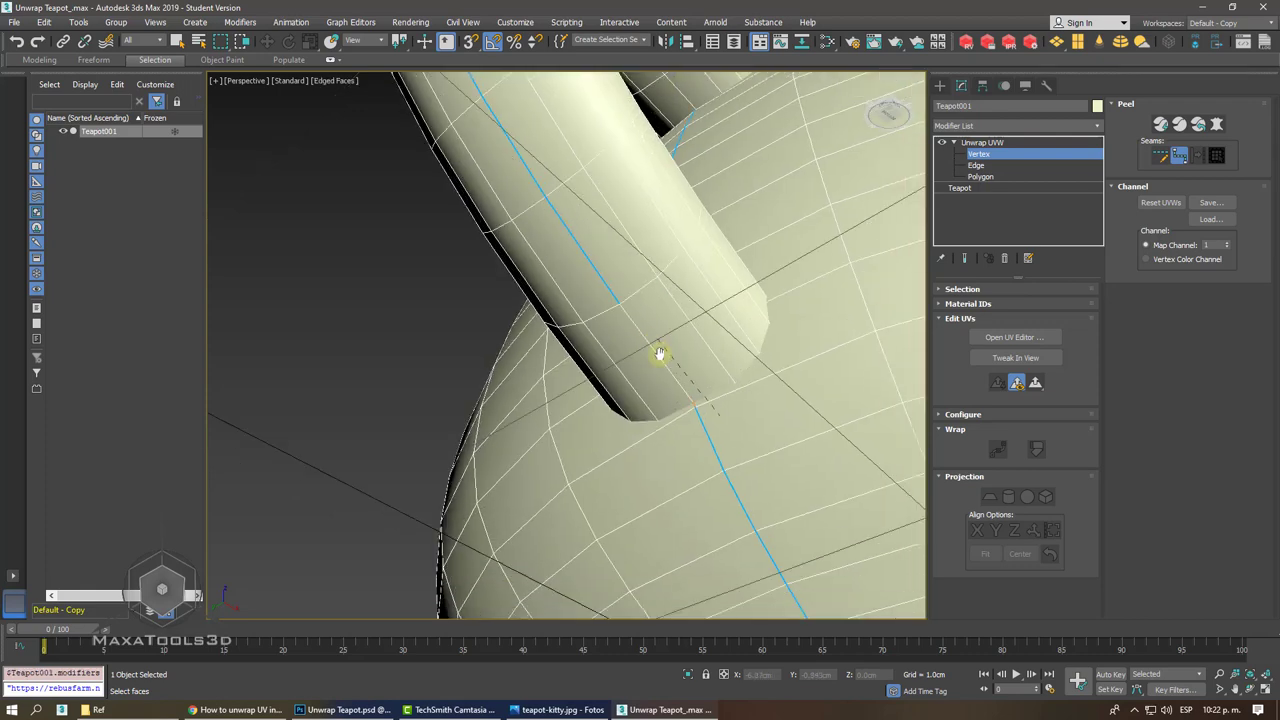
pyautogui.press('F3')
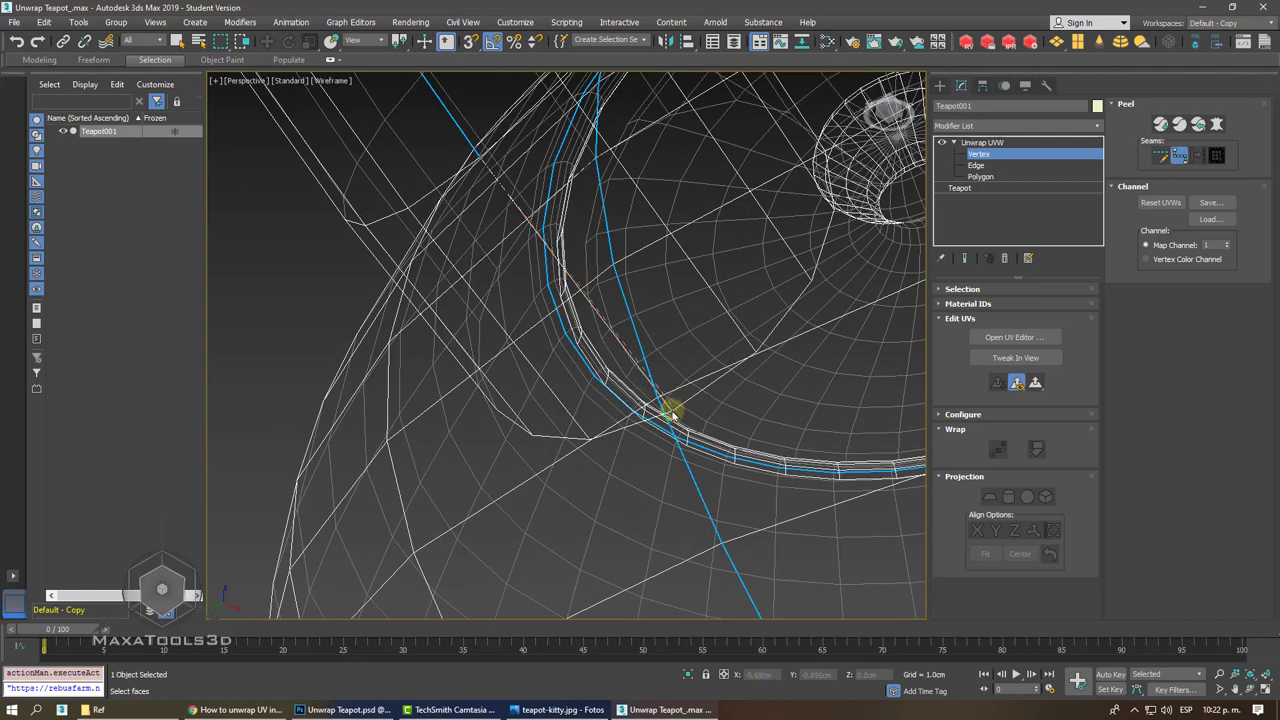
pyautogui.scroll(-2, 670, 411)
pyautogui.scroll(-2, 672, 413)
pyautogui.scroll(-5, 672, 413)
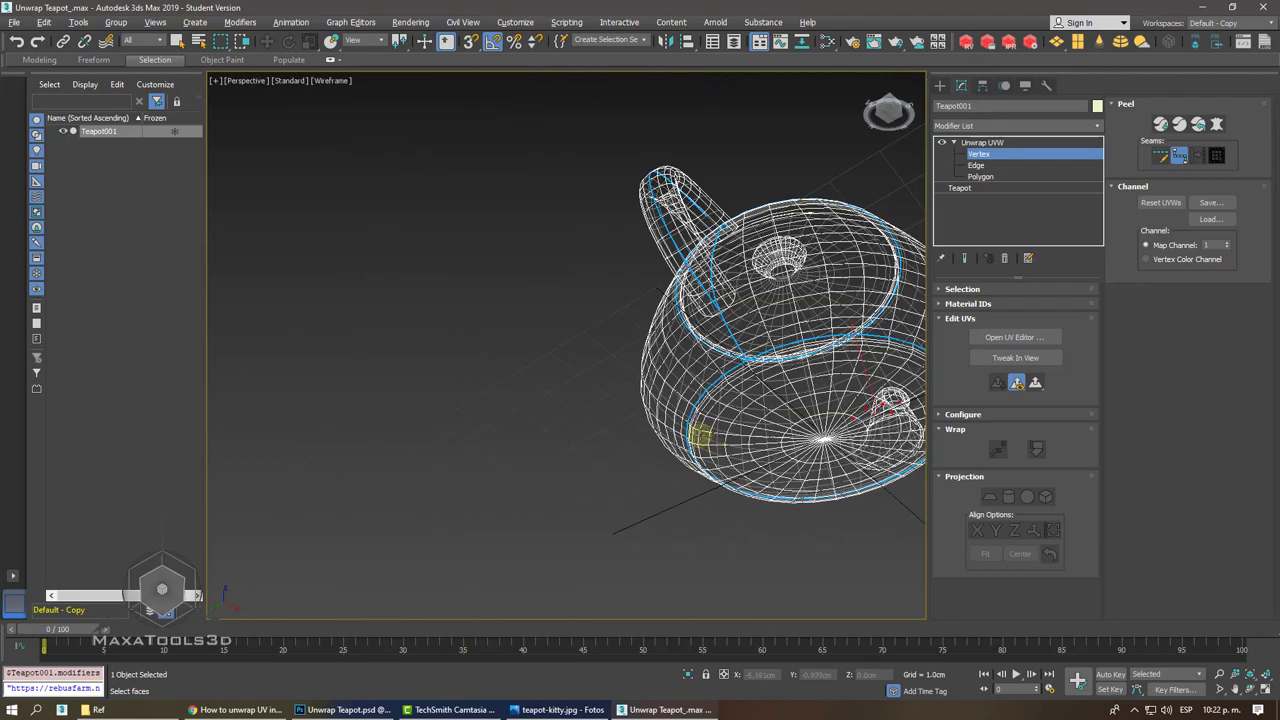
pyautogui.moveTo(690, 430)
pyautogui.keyDown('alt'); pyautogui.mouseDown(button='middle')
pyautogui.moveTo(712, 470)
pyautogui.moveTo(687, 440)
pyautogui.mouseUp(button='middle'); pyautogui.keyUp('alt')
pyautogui.scroll(5, 703, 455)
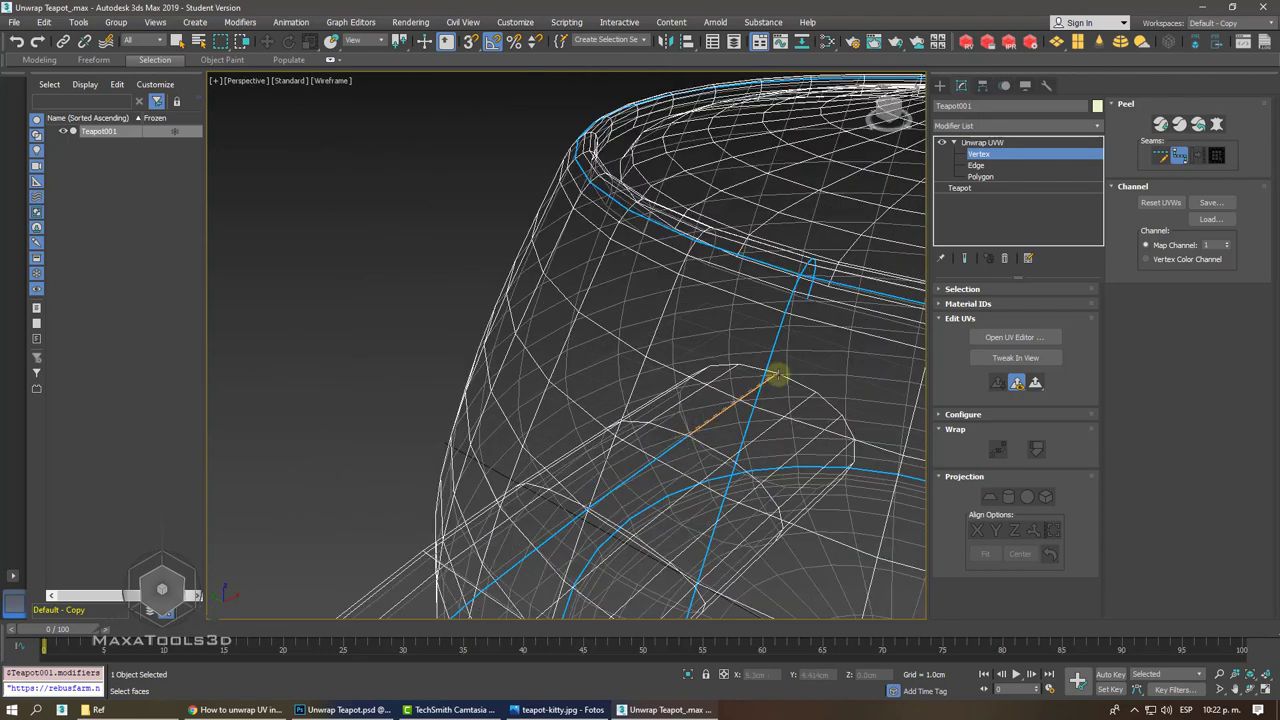
pyautogui.moveTo(792, 386)
pyautogui.keyDown('alt'); pyautogui.mouseDown(button='middle')
pyautogui.moveTo(757, 237)
pyautogui.moveTo(600, 237)
pyautogui.mouseUp(button='middle'); pyautogui.keyUp('alt')
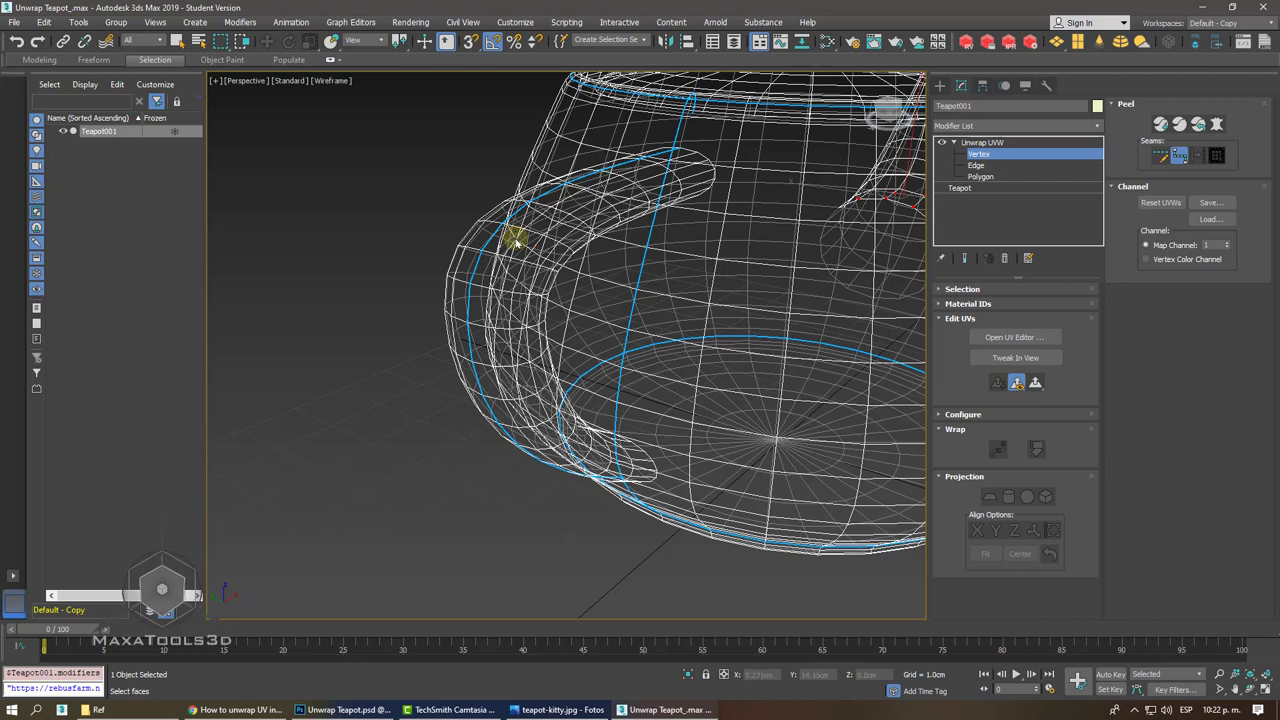
pyautogui.scroll(-5, 513, 237)
# - Return to shaded view and begin a seam at the spout's top vertex near the body
pyautogui.moveTo(514, 257)
pyautogui.keyDown('alt'); pyautogui.mouseDown(button='middle')
pyautogui.moveTo(509, 243)
pyautogui.moveTo(526, 234)
pyautogui.moveTo(688, 234)
pyautogui.mouseUp(button='middle'); pyautogui.keyUp('alt')
pyautogui.scroll(3, 700, 234)
pyautogui.scroll(2, 745, 234)
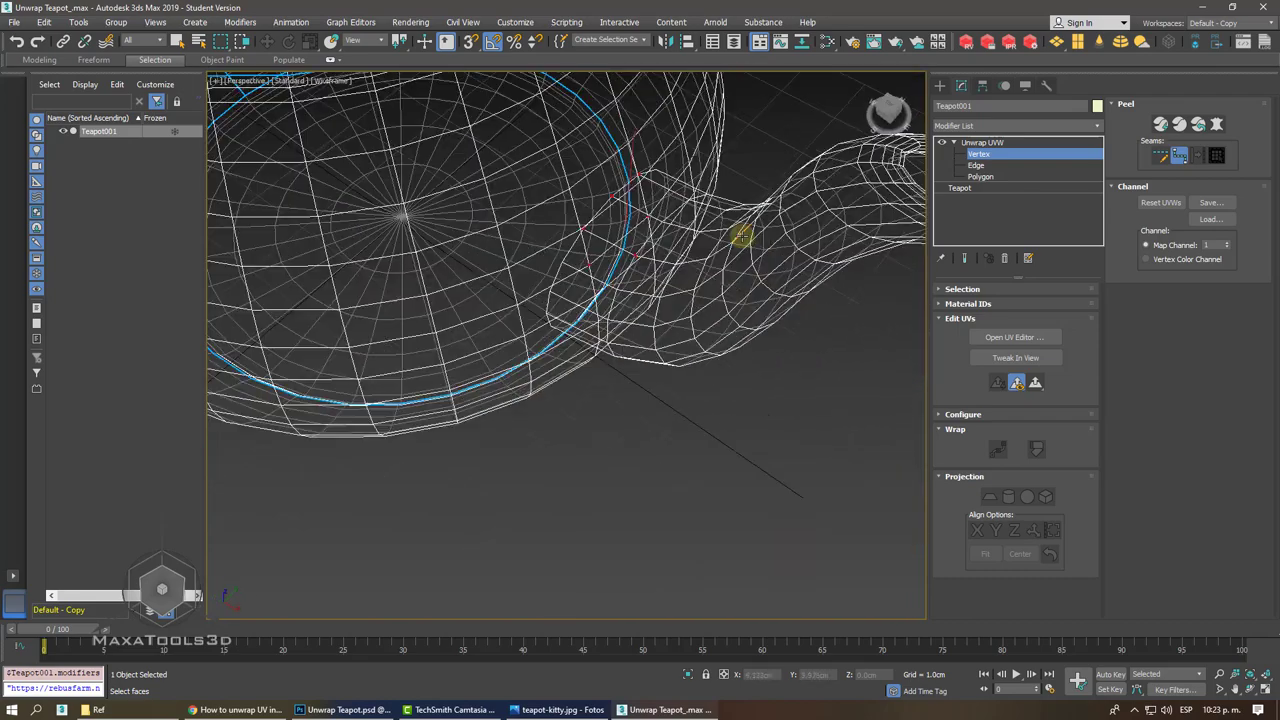
pyautogui.scroll(3, 745, 236)
pyautogui.scroll(3, 741, 236)
pyautogui.scroll(2, 741, 236)
pyautogui.press('F3')
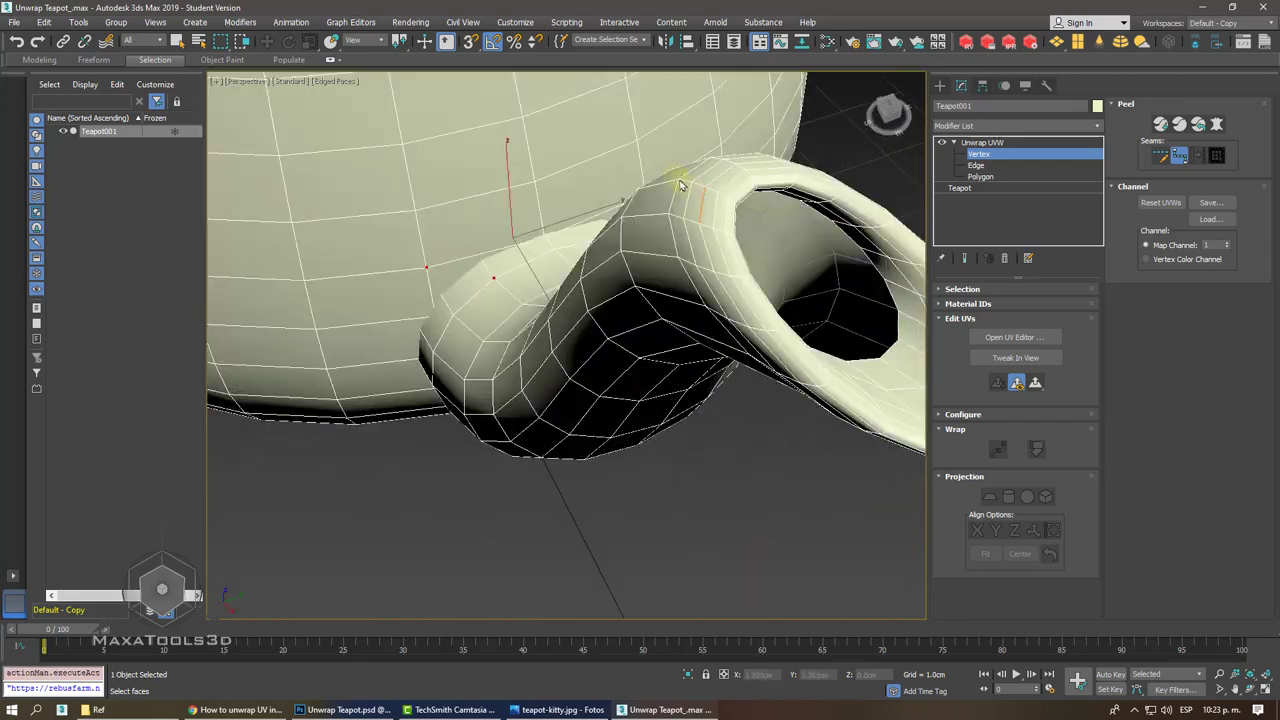
pyautogui.scroll(2, 674, 180)
pyautogui.click(674, 174)
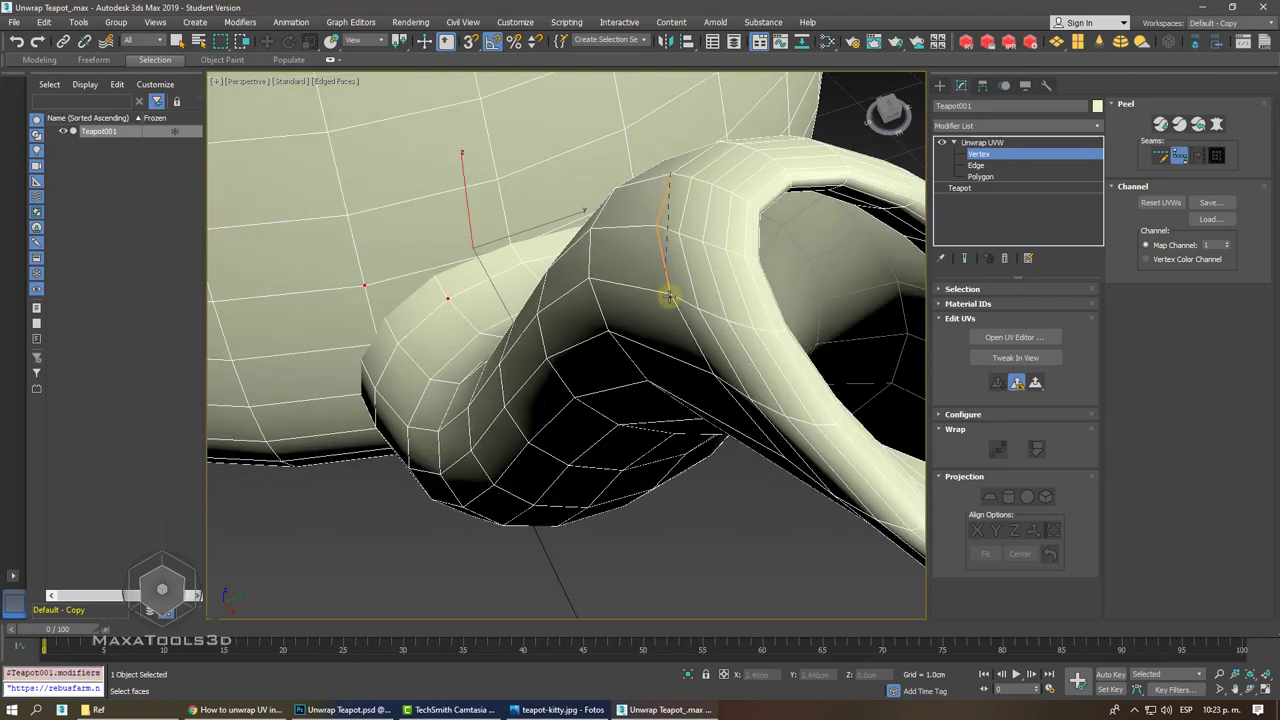
pyautogui.scroll(-2, 668, 296)
pyautogui.scroll(-3, 668, 296)
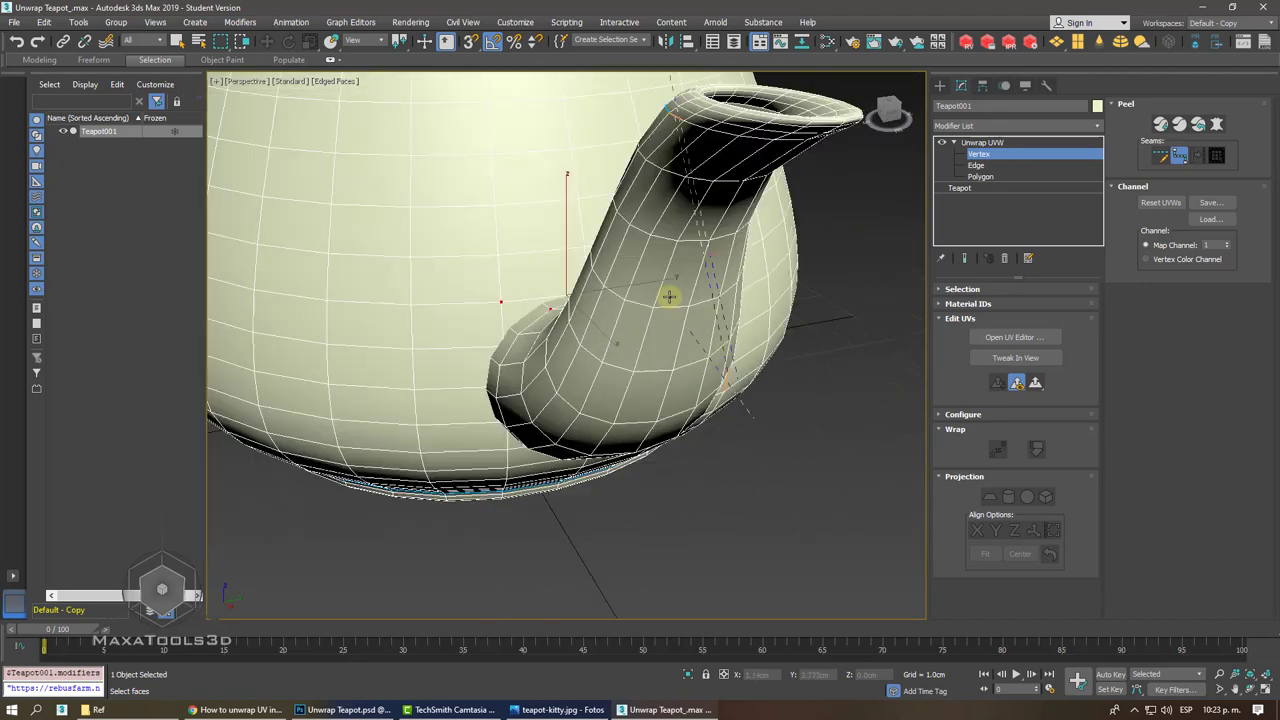
pyautogui.scroll(-3, 668, 296)
pyautogui.scroll(-2, 668, 296)
pyautogui.scroll(3, 668, 296)
pyautogui.scroll(2, 674, 294)
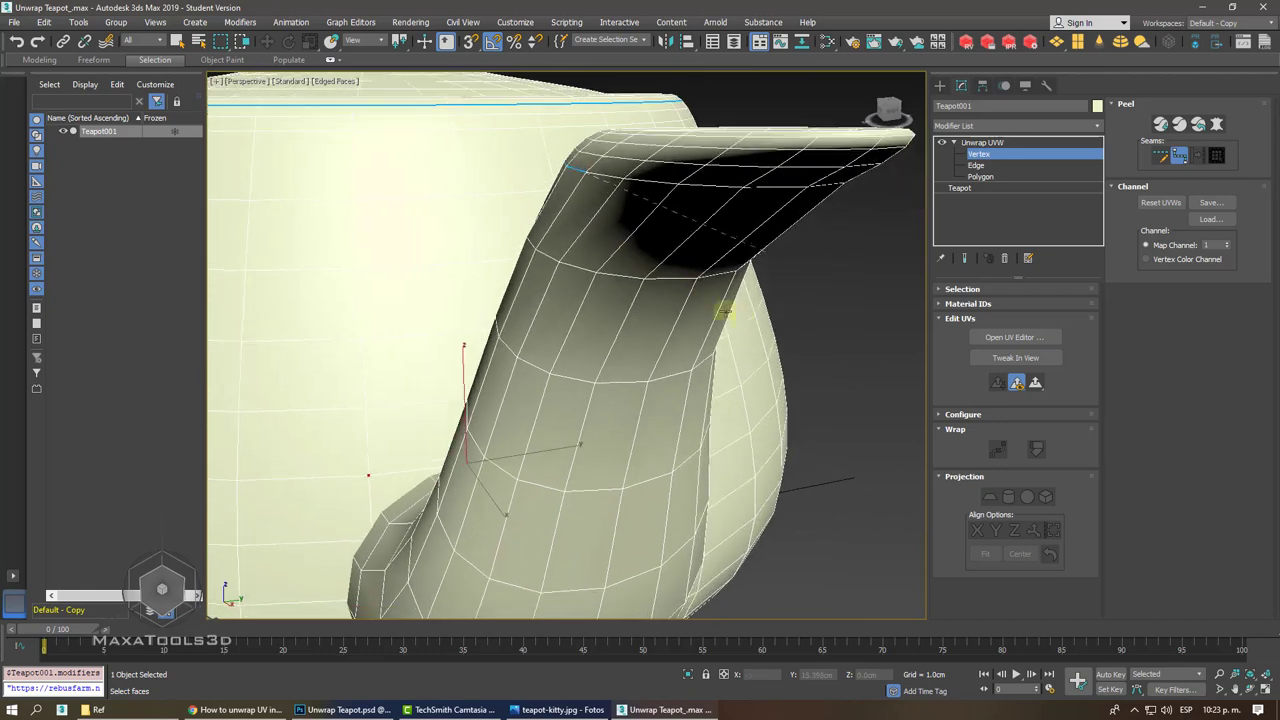
pyautogui.scroll(-1, 766, 323)
# - At Edge level, select the loop around the spout tip and convert it to a seam
pyautogui.rightClick(769, 328)
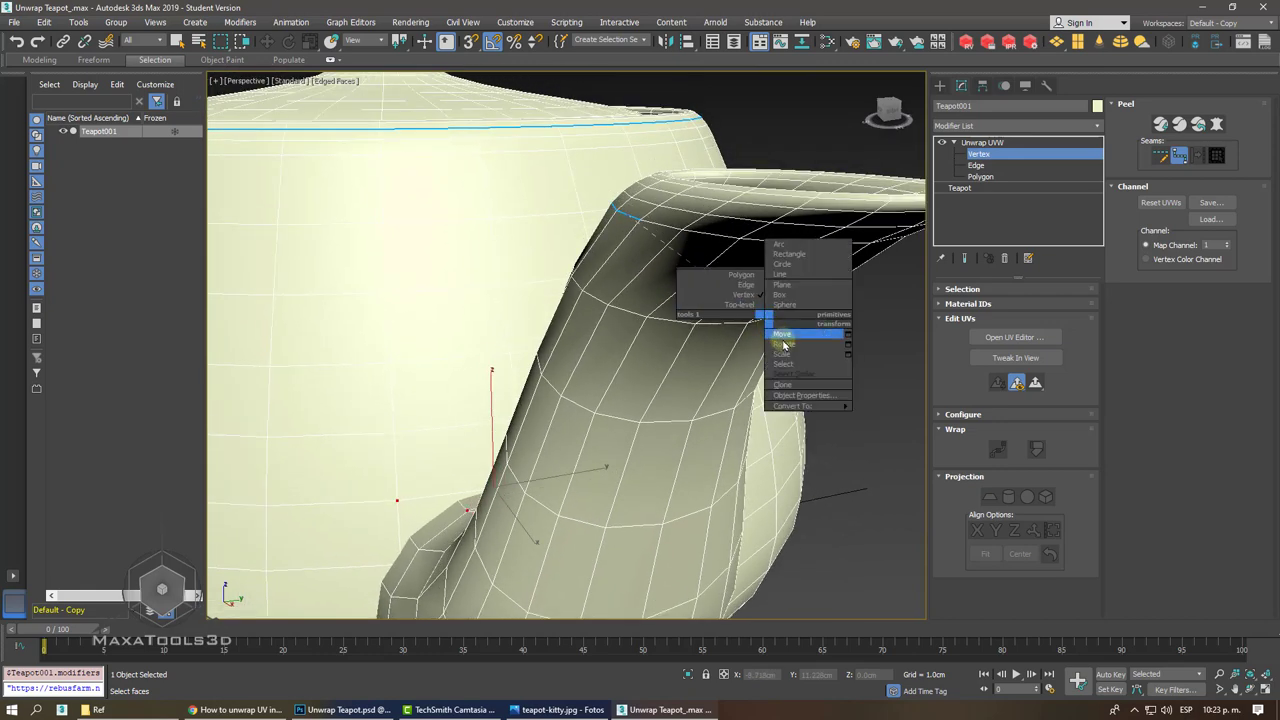
pyautogui.press('Escape')
pyautogui.keyDown('alt'); pyautogui.moveTo(769, 328); pyautogui.dragTo(733, 323, button='middle'); pyautogui.keyUp('alt')
pyautogui.rightClick(733, 323)
pyautogui.click(978, 165)
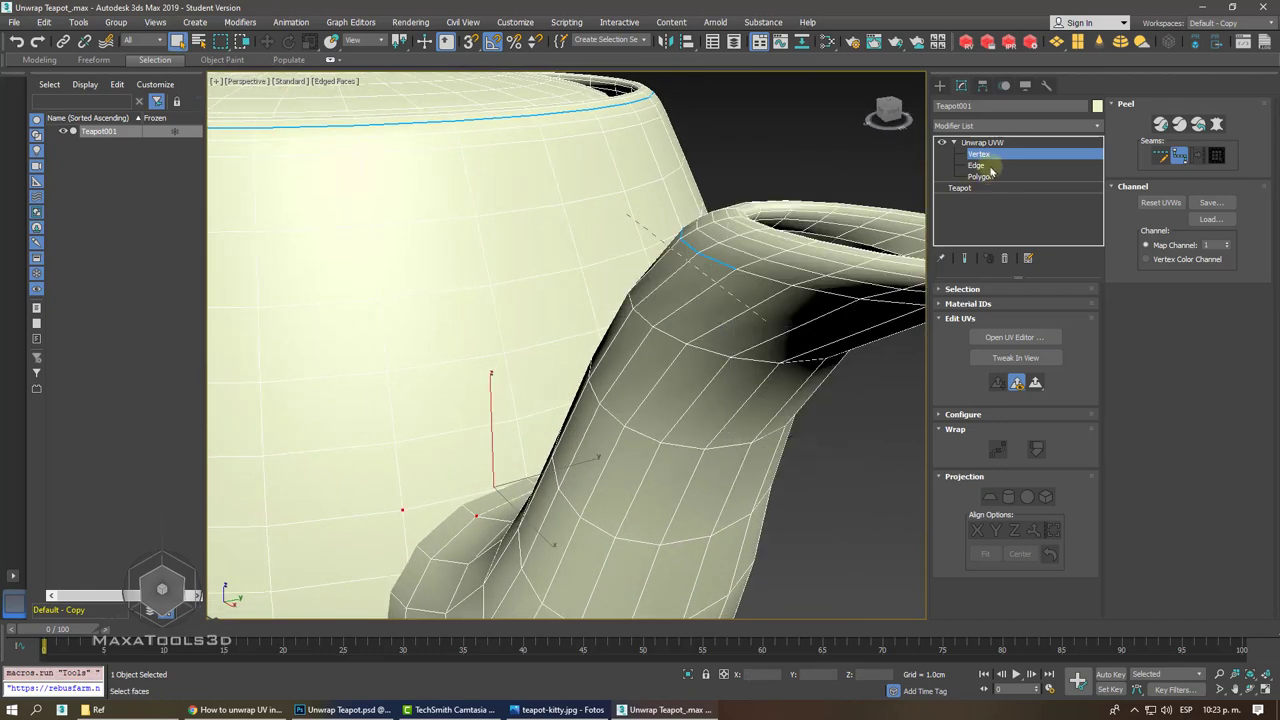
pyautogui.click(758, 276)
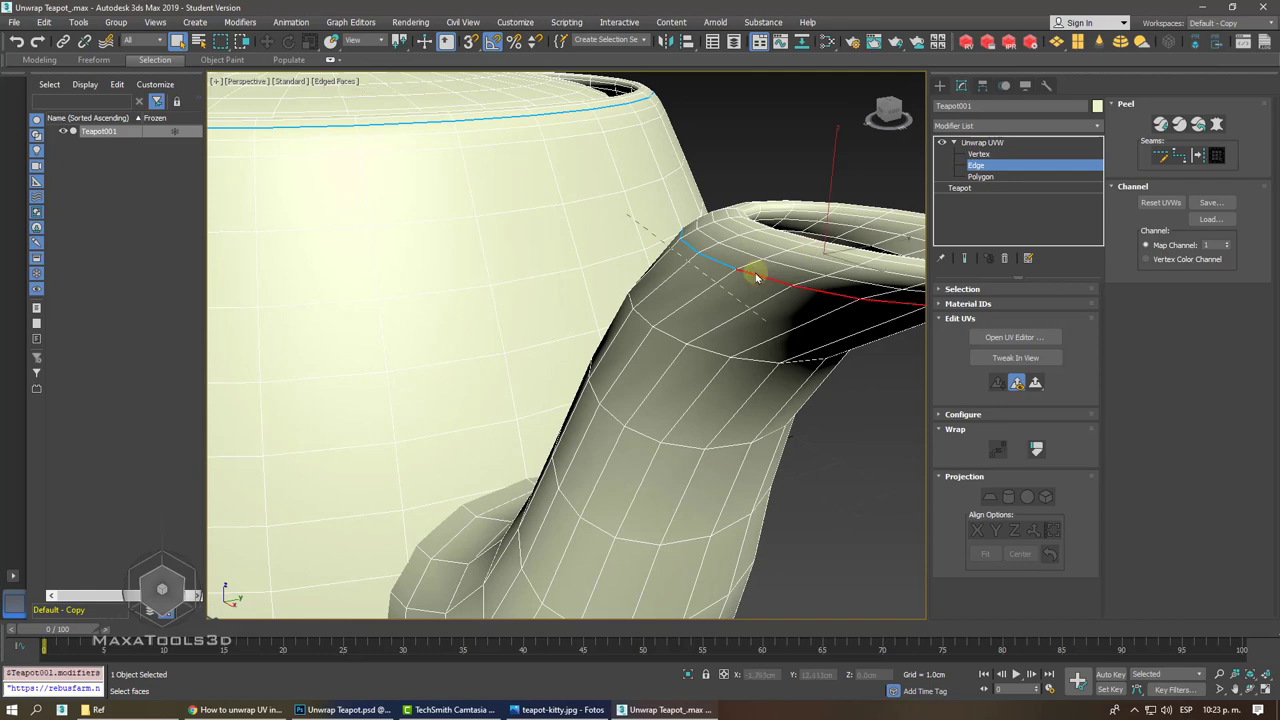
pyautogui.keyDown('alt'); pyautogui.moveTo(756, 274); pyautogui.dragTo(863, 354, button='middle'); pyautogui.keyUp('alt')
pyautogui.rightClick(863, 354)
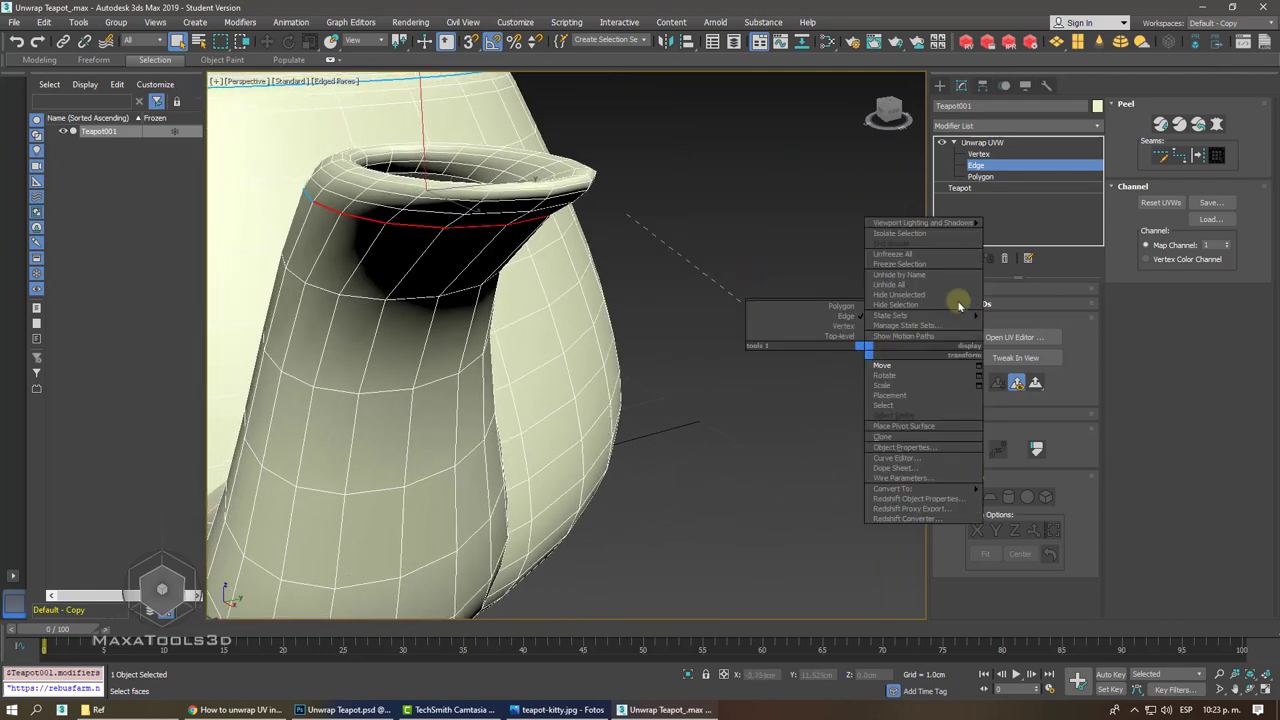
pyautogui.click(1197, 160)
pyautogui.press('z')
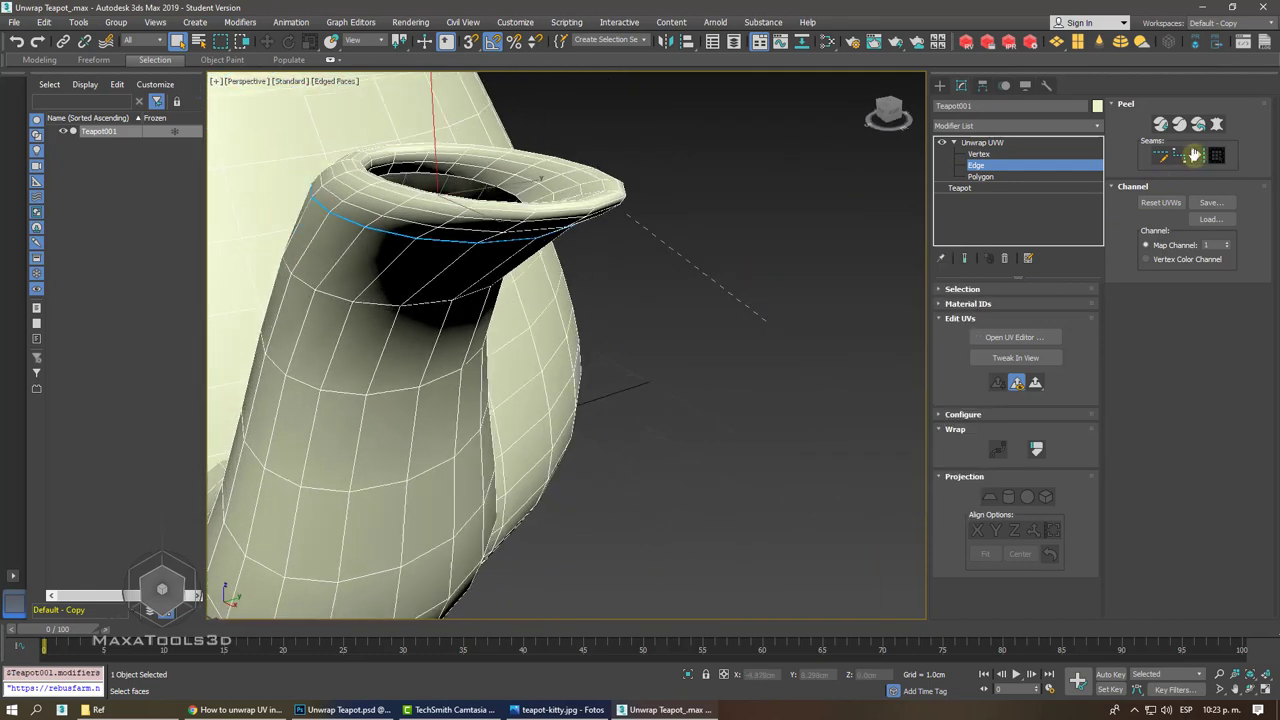
pyautogui.press('z')
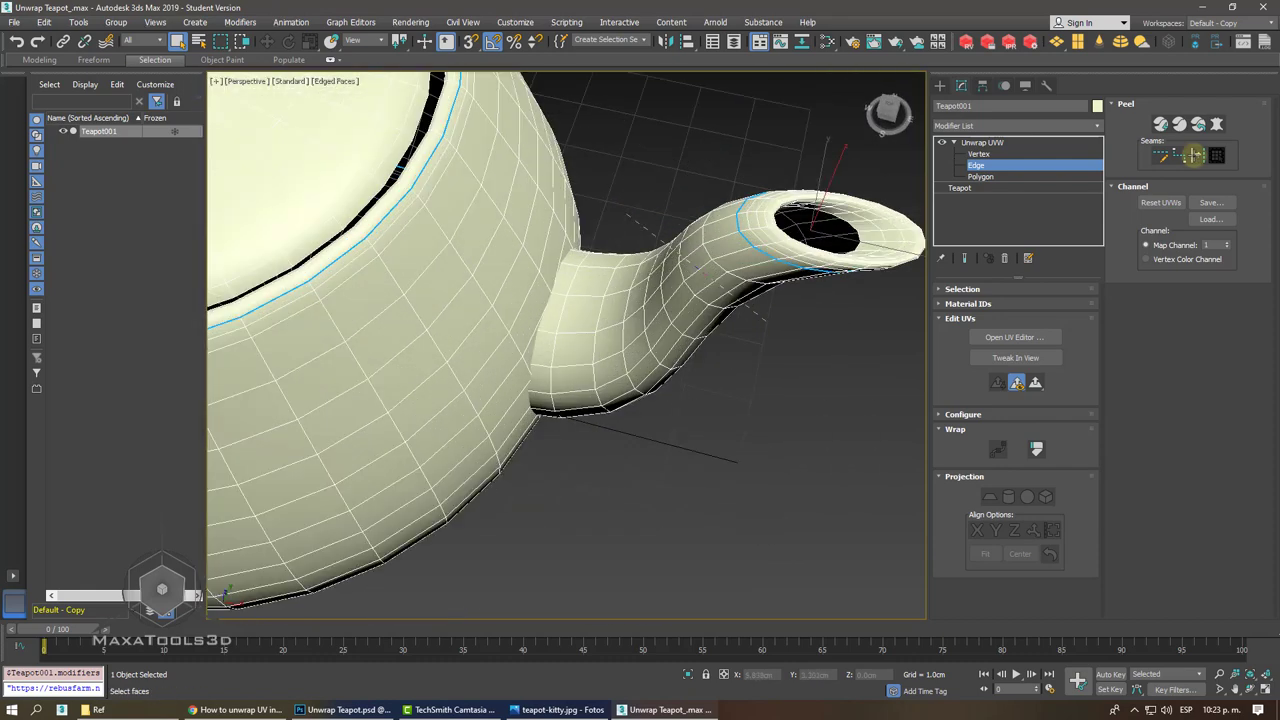
# - Zoom in on the lid knob and convert the edge loop at its base to a seam
pyautogui.click(1182, 157)
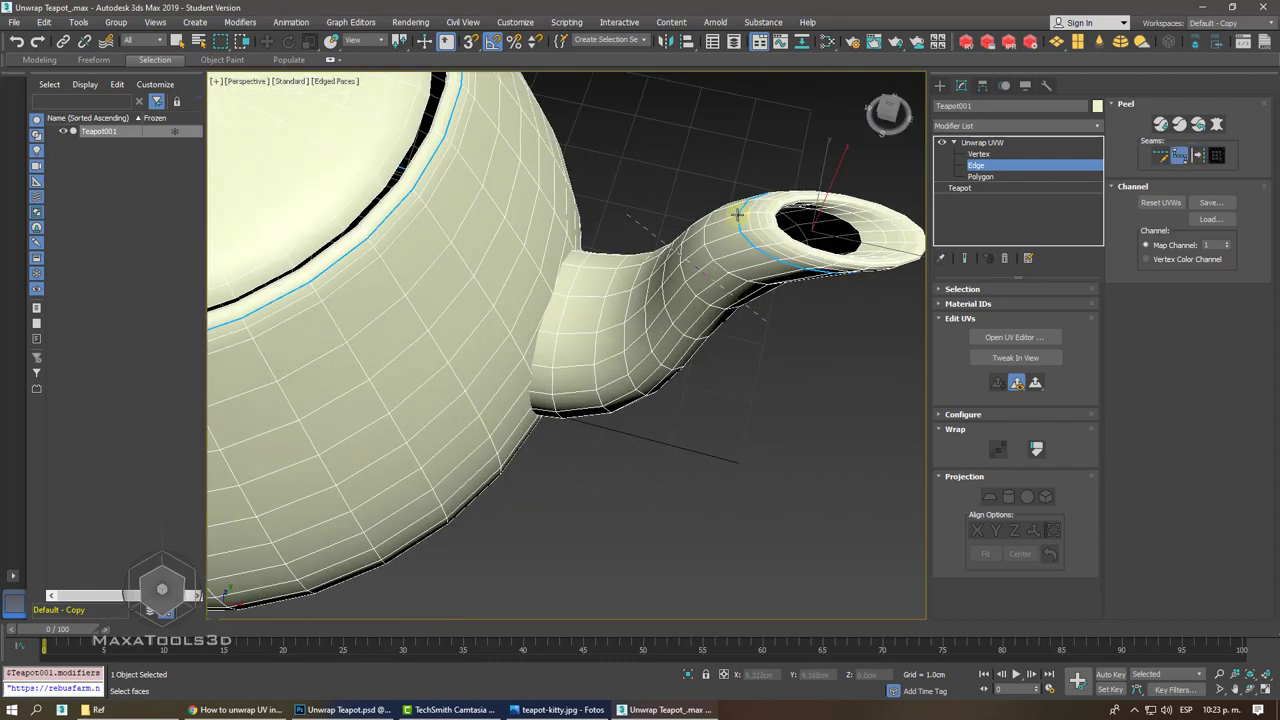
pyautogui.press('F3')
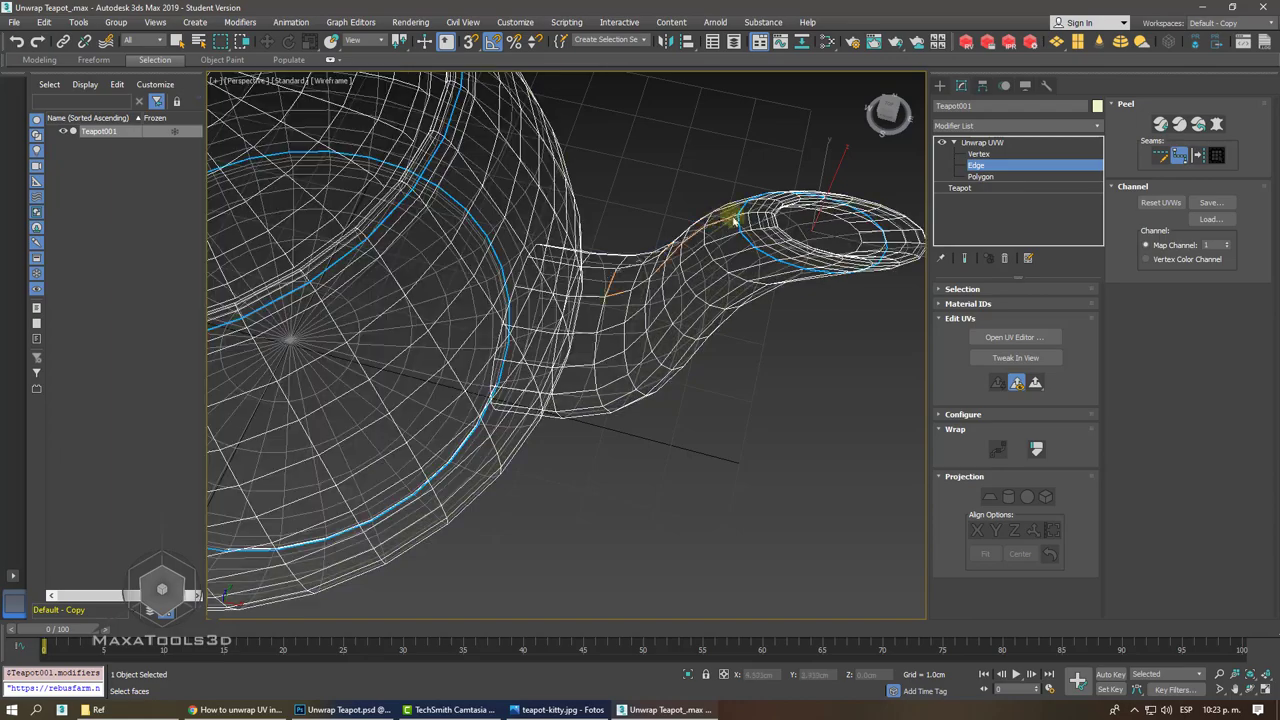
pyautogui.scroll(5, 503, 260)
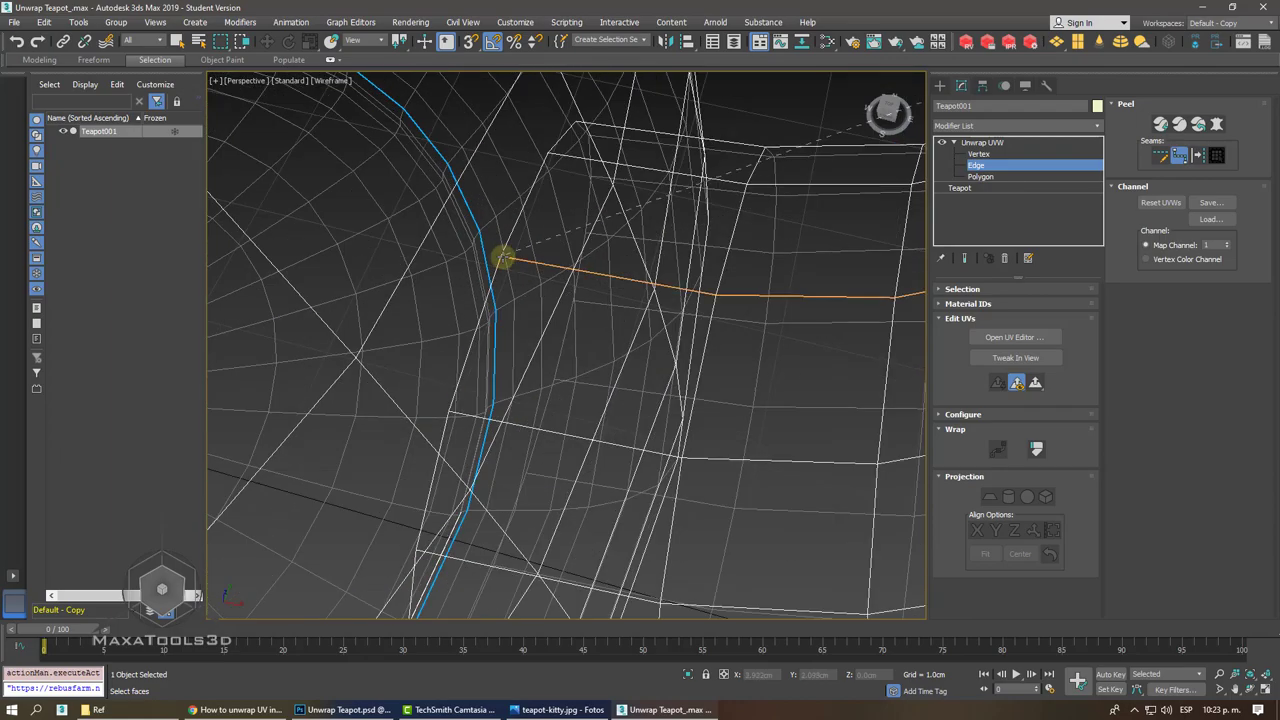
pyautogui.scroll(-5, 642, 286)
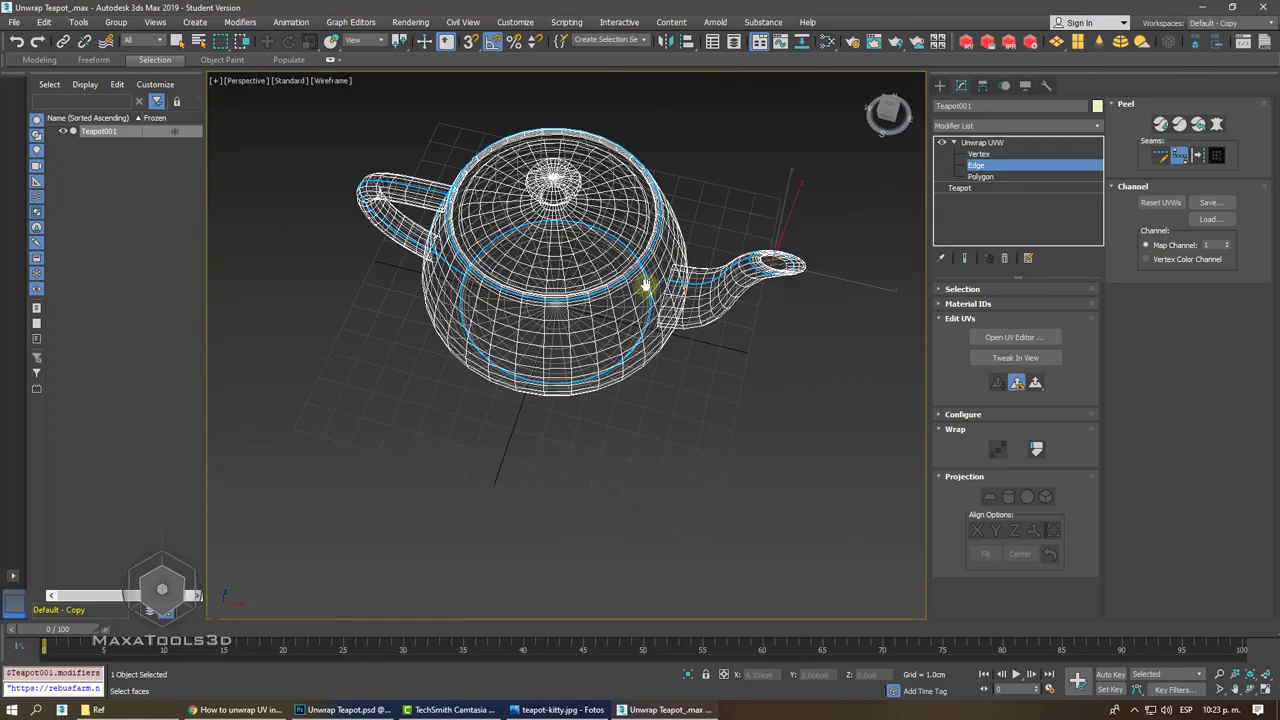
pyautogui.keyDown('alt'); pyautogui.moveTo(645, 287); pyautogui.dragTo(645, 286, button='middle'); pyautogui.keyUp('alt')
pyautogui.scroll(2, 645, 286)
pyautogui.scroll(2, 645, 285)
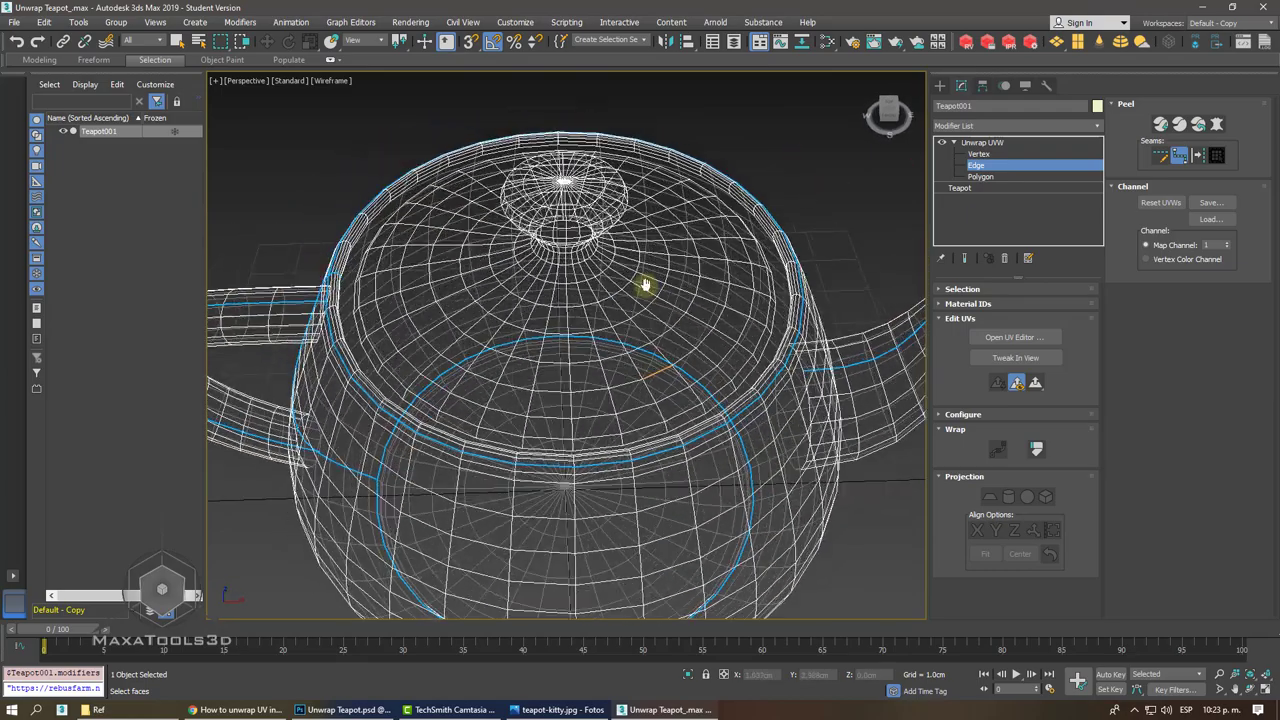
pyautogui.scroll(1, 645, 286)
pyautogui.scroll(2, 646, 286)
pyautogui.scroll(2, 646, 286)
pyautogui.scroll(2, 623, 306)
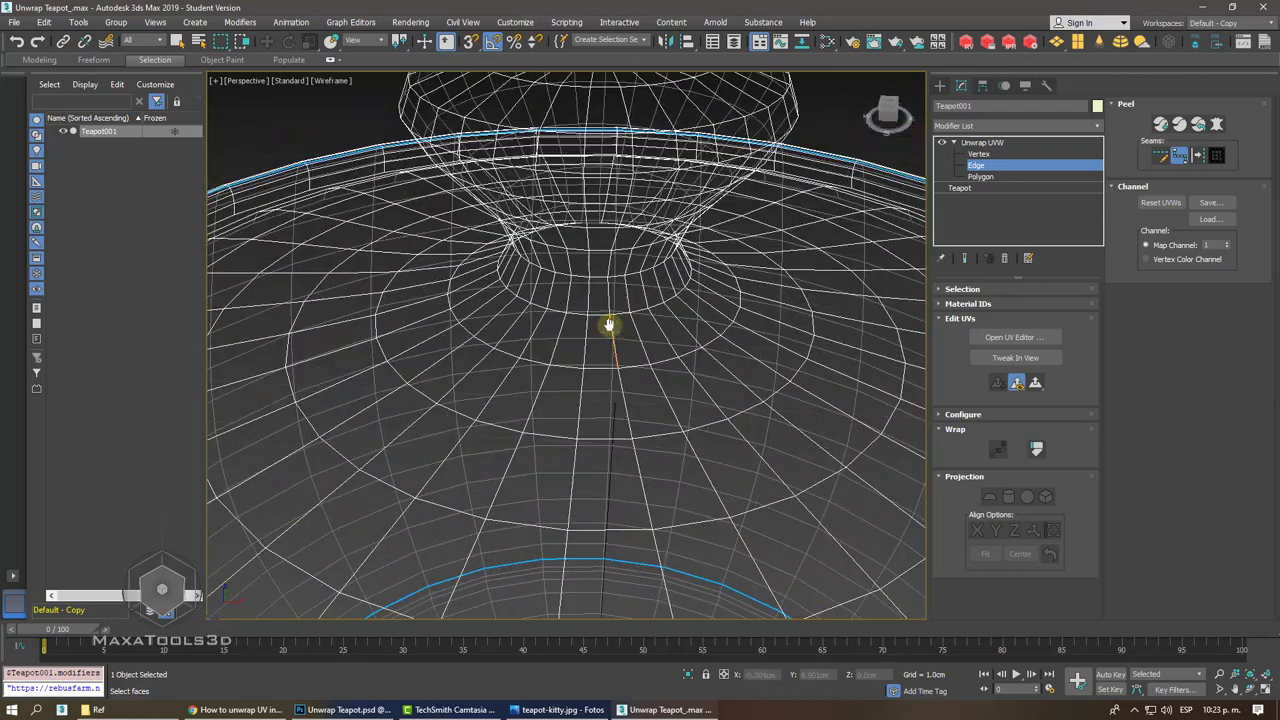
pyautogui.scroll(2, 609, 327)
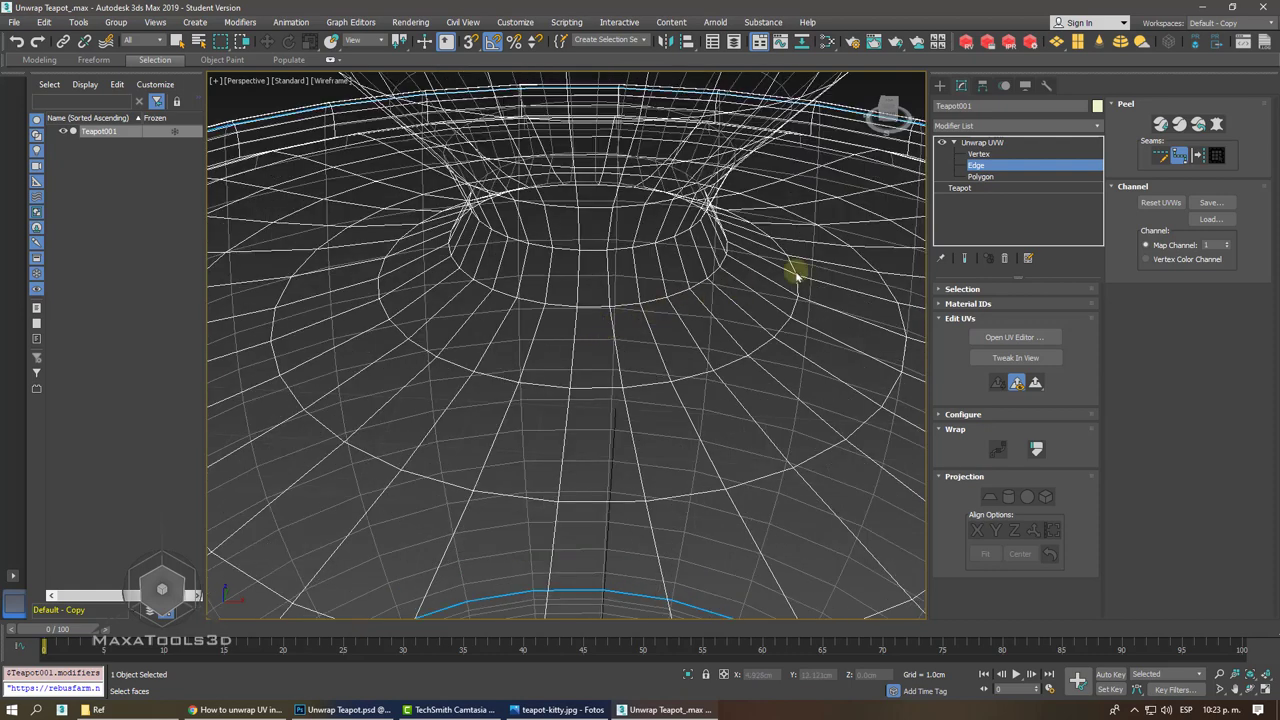
pyautogui.click(1182, 156)
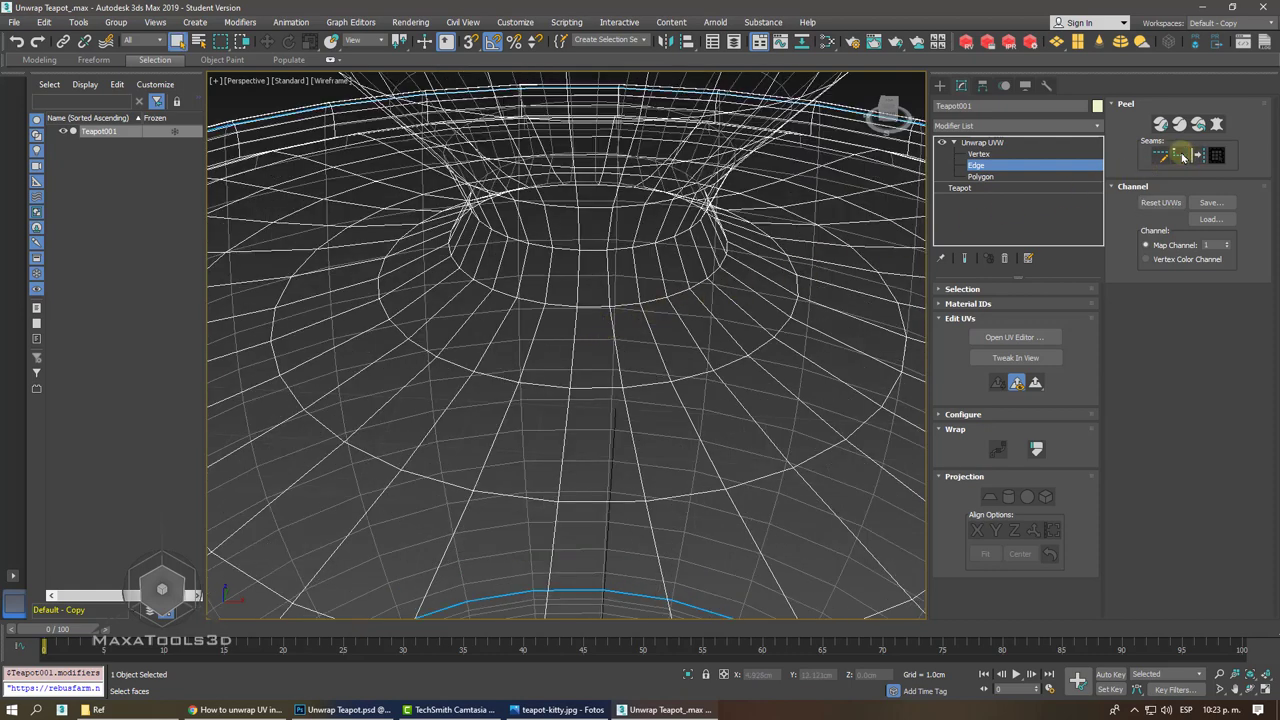
pyautogui.doubleClick(617, 305)
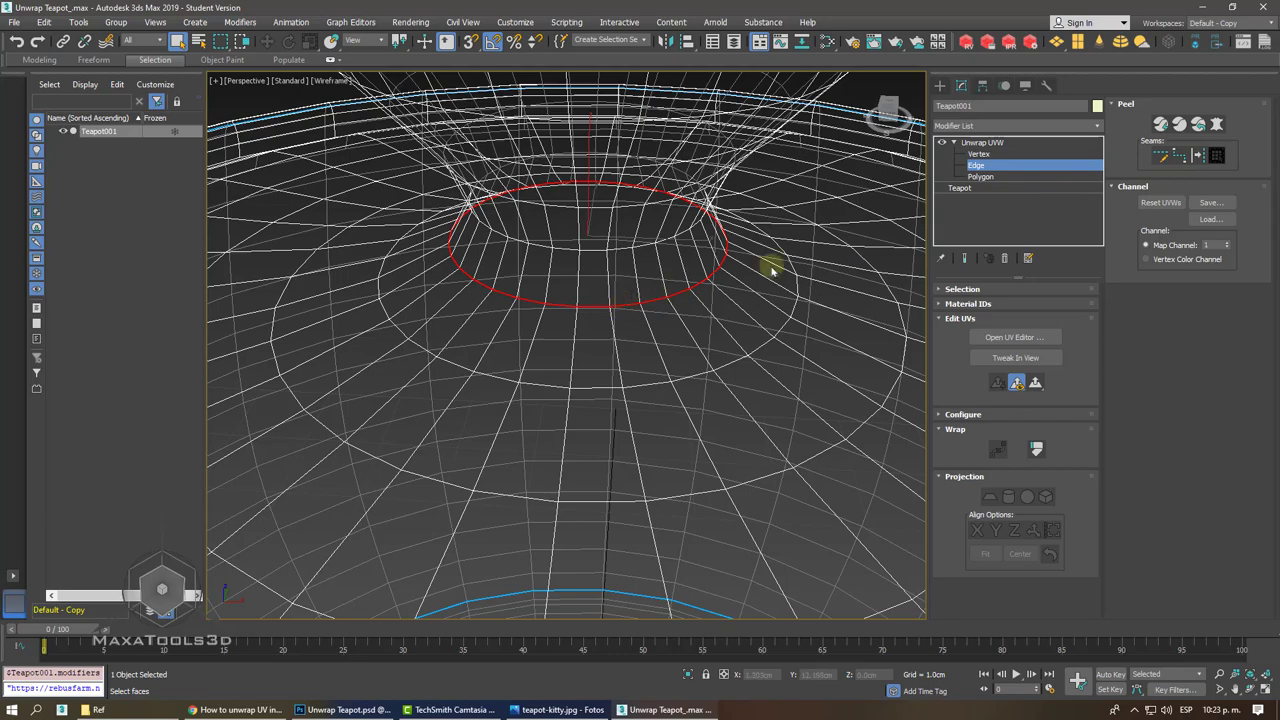
pyautogui.click(1198, 155)
# - Select the edge loop around the knob's top rim and convert it to a seam
pyautogui.hotkey('shift', 'z')
pyautogui.scroll(-2, 729, 271)
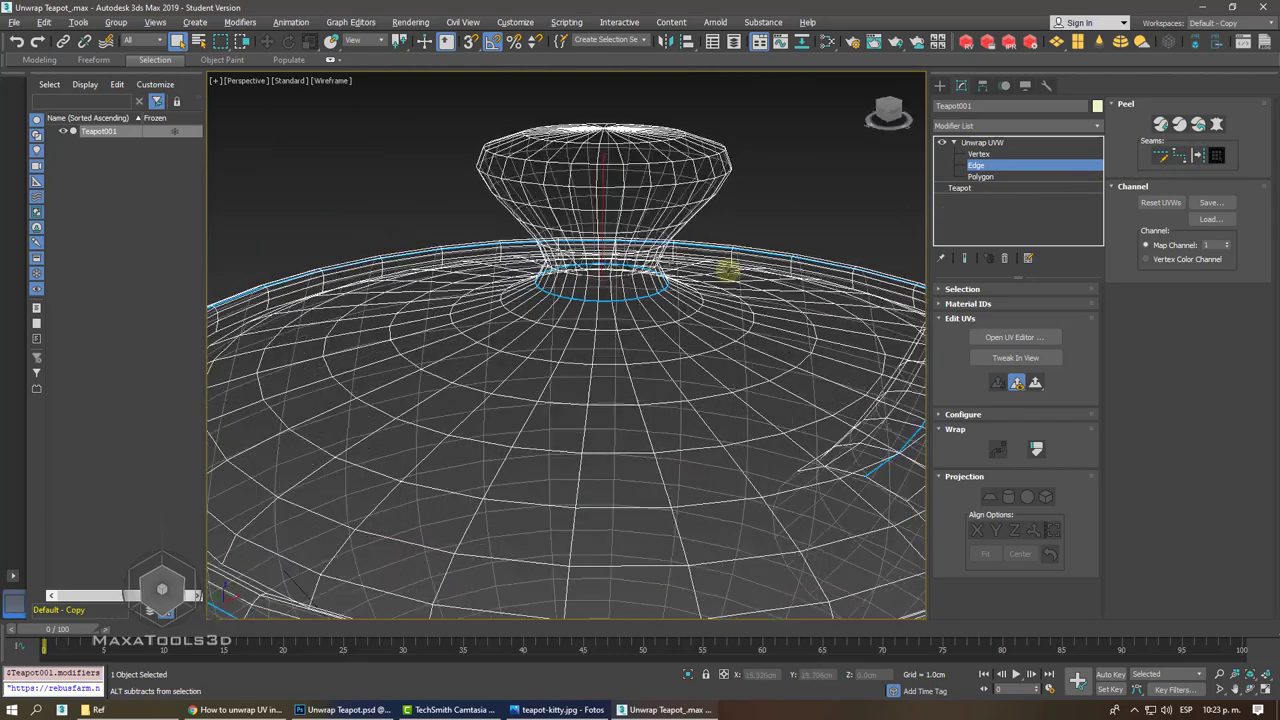
pyautogui.scroll(-2, 700, 278)
pyautogui.scroll(2, 700, 278)
pyautogui.scroll(2, 694, 277)
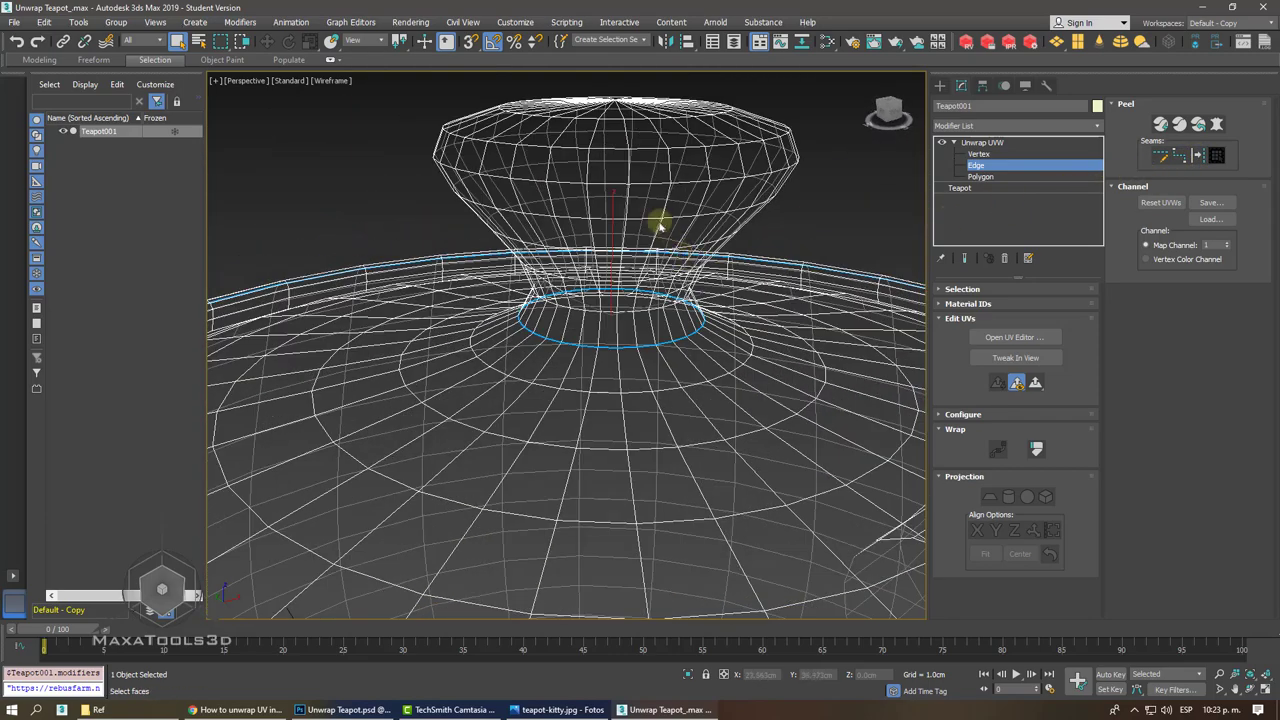
pyautogui.doubleClick(605, 148)
pyautogui.click(605, 148)
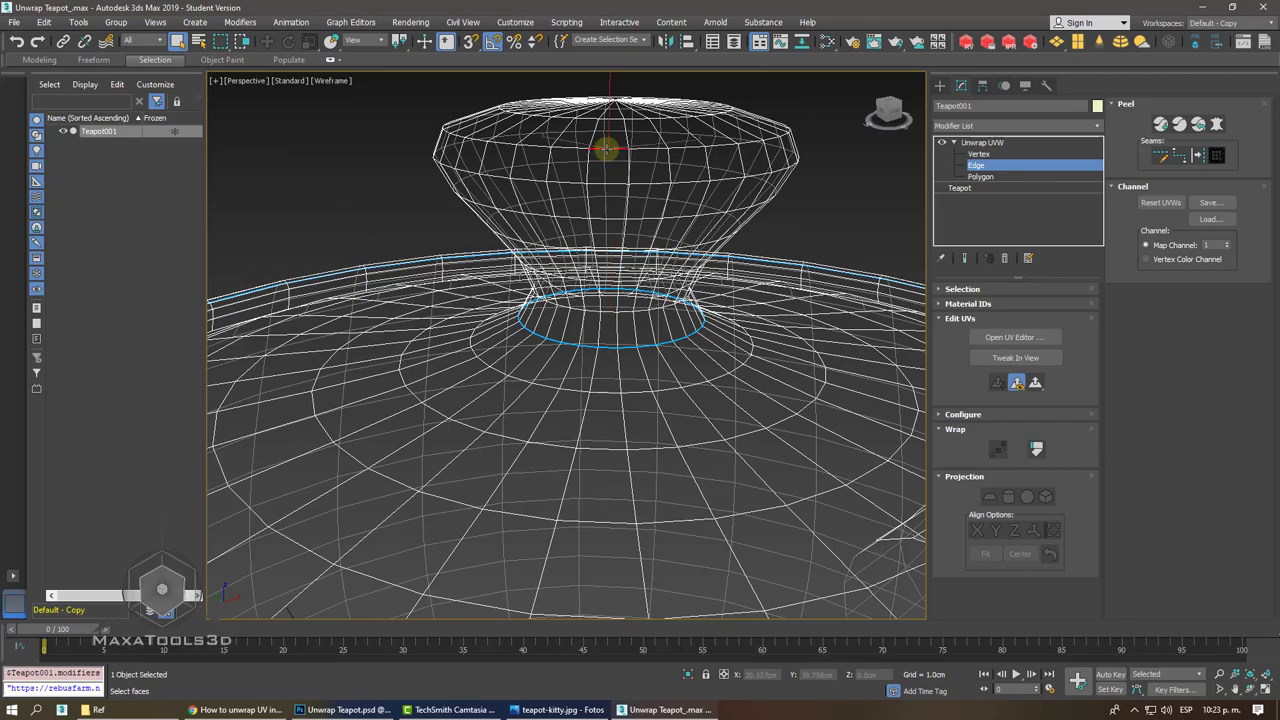
pyautogui.doubleClick(605, 148)
pyautogui.click(1197, 155)
pyautogui.moveTo(900, 165)
pyautogui.keyDown('alt'); pyautogui.mouseDown(button='middle')
pyautogui.moveTo(877, 188)
pyautogui.moveTo(560, 233)
pyautogui.mouseUp(button='middle'); pyautogui.keyUp('alt')
# - Draw a seam down the knob's waist linking its top-rim and base ring seams, then orbit to check
pyautogui.press('F3')
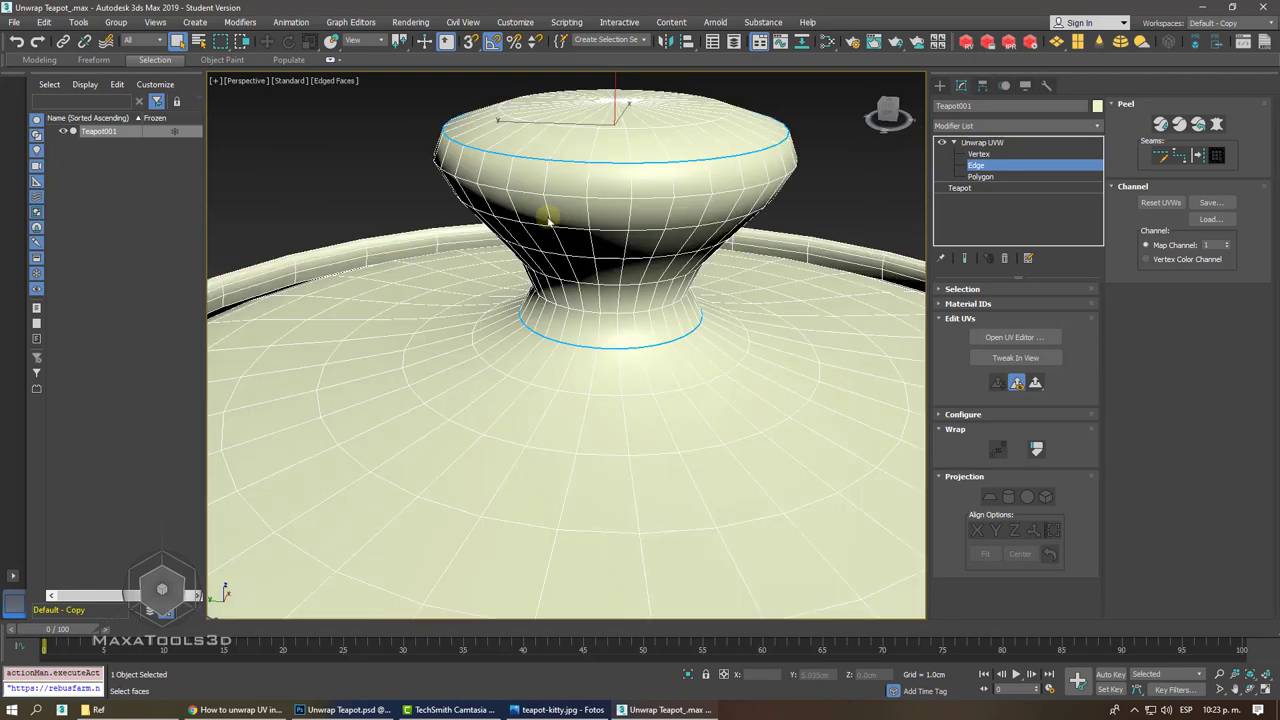
pyautogui.keyDown('alt'); pyautogui.moveTo(508, 178); pyautogui.dragTo(509, 172, button='middle'); pyautogui.keyUp('alt')
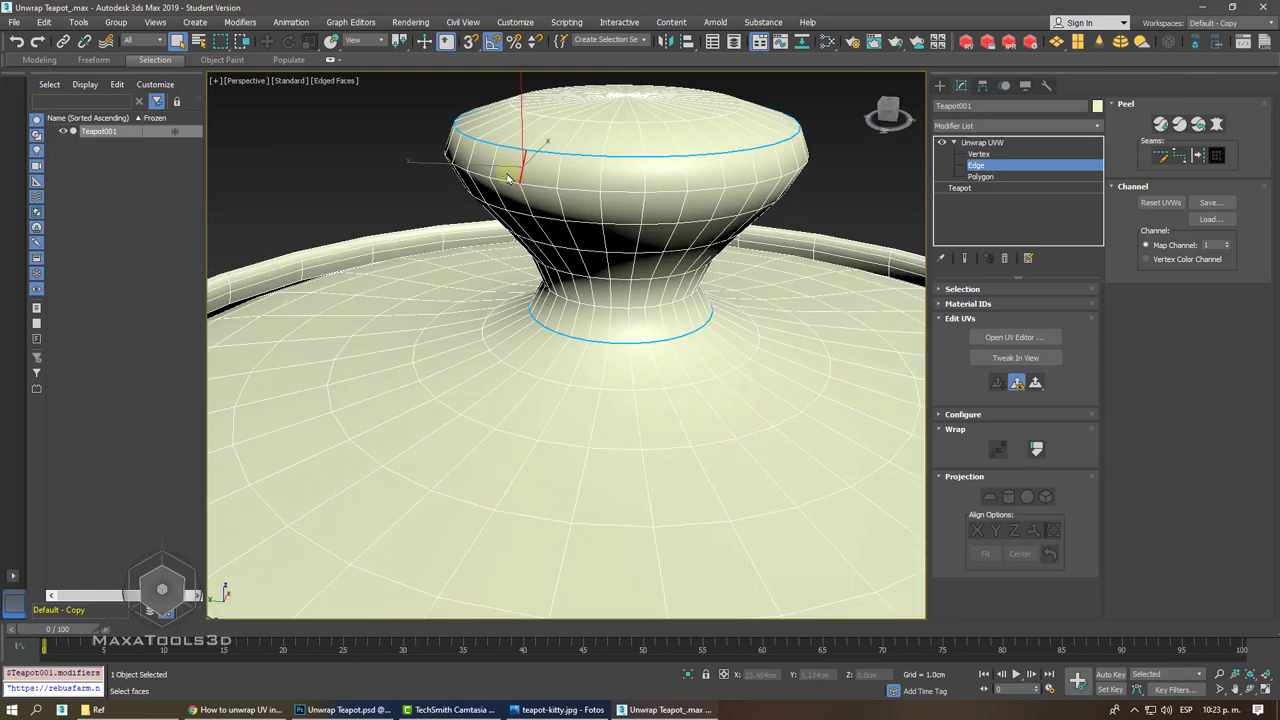
pyautogui.click(1162, 156)
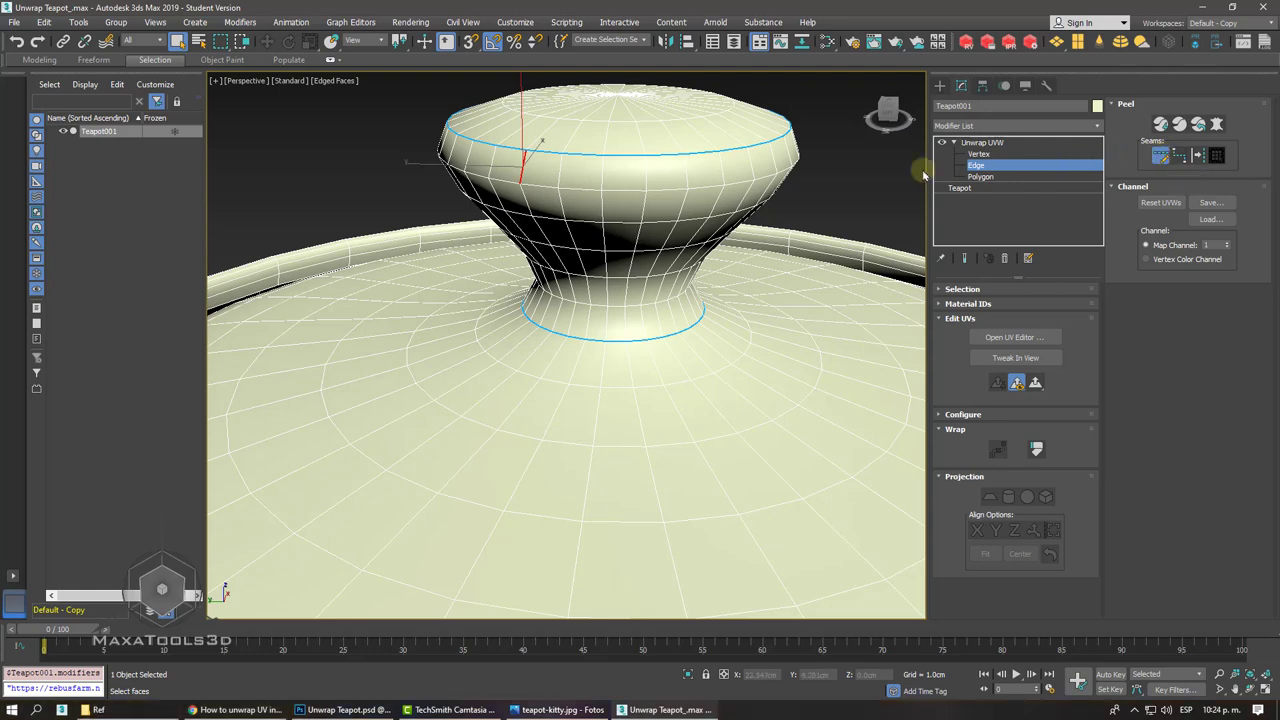
pyautogui.click(528, 205)
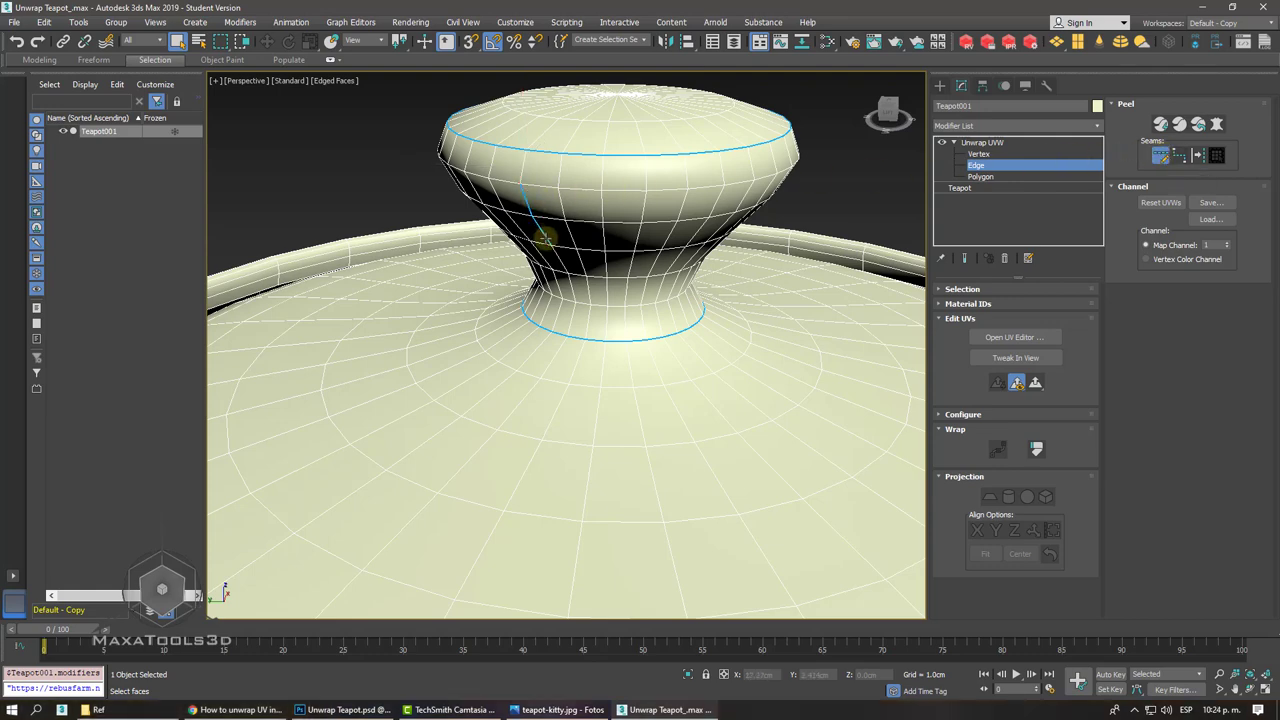
pyautogui.click(561, 259)
pyautogui.click(572, 292)
pyautogui.click(560, 262)
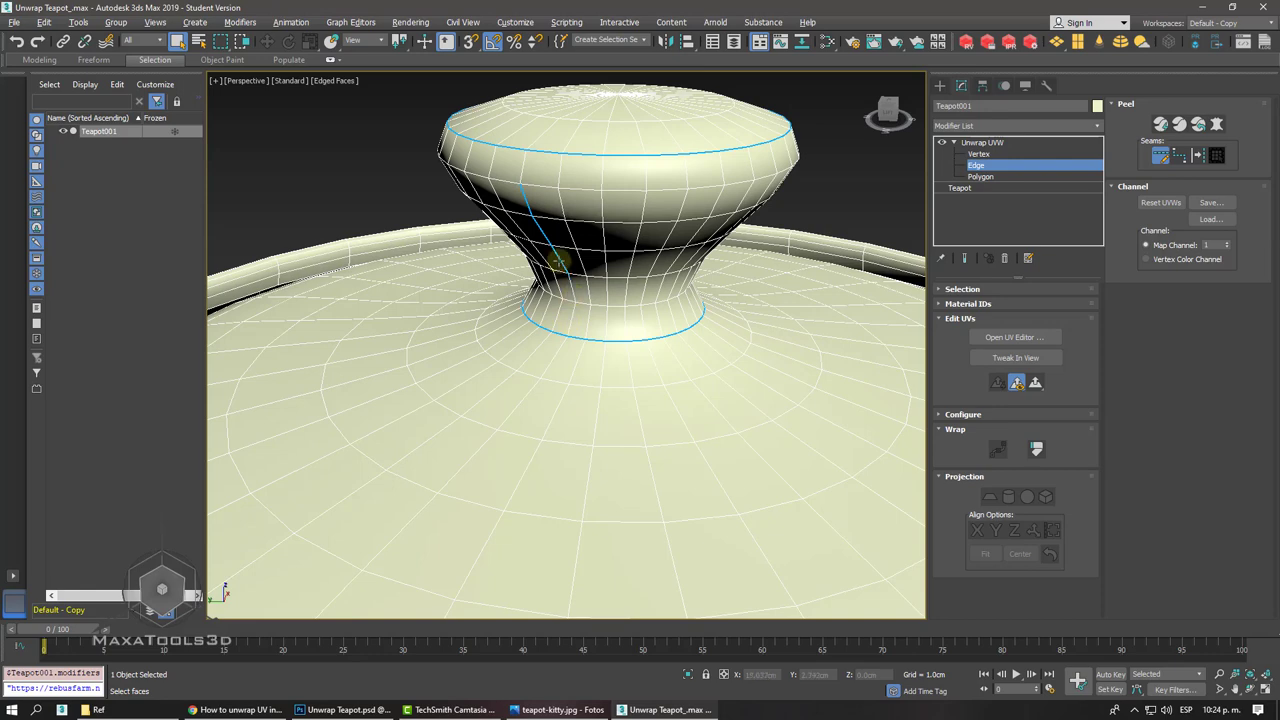
pyautogui.click(571, 287)
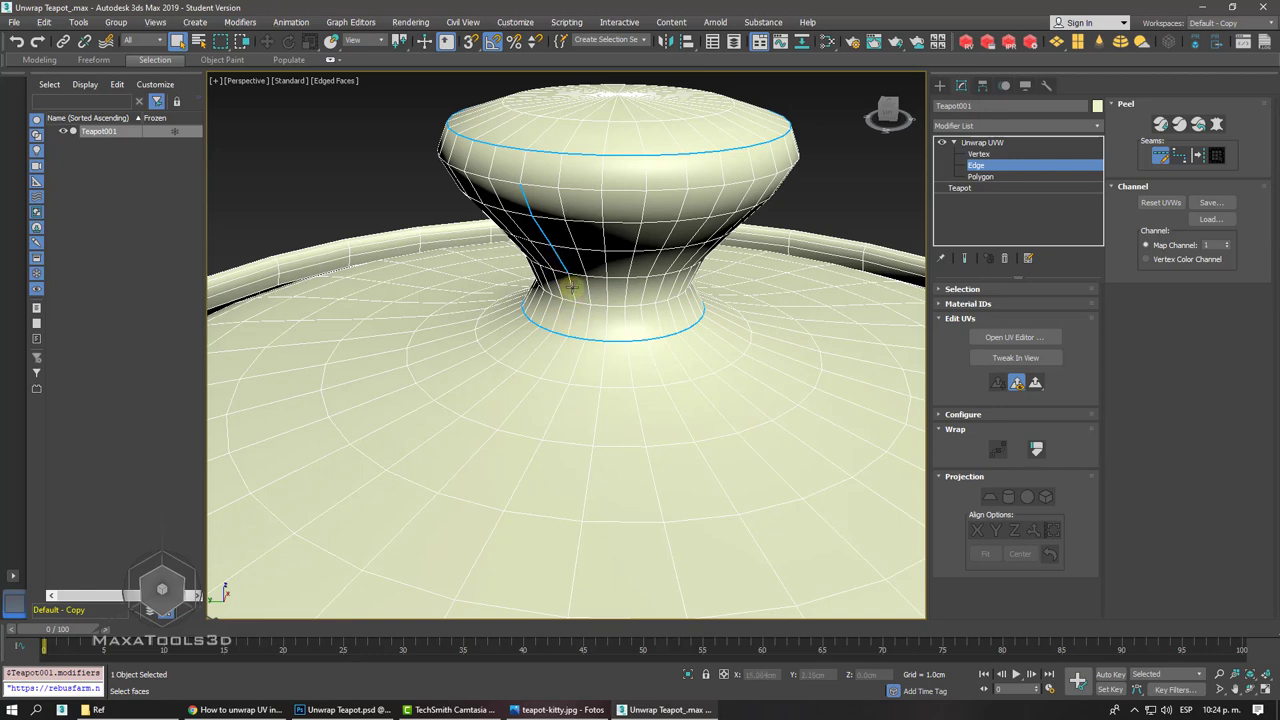
pyautogui.click(524, 183)
pyautogui.scroll(-5, 523, 174)
pyautogui.keyDown('alt'); pyautogui.moveTo(540, 190); pyautogui.dragTo(652, 279, button='middle'); pyautogui.keyUp('alt')
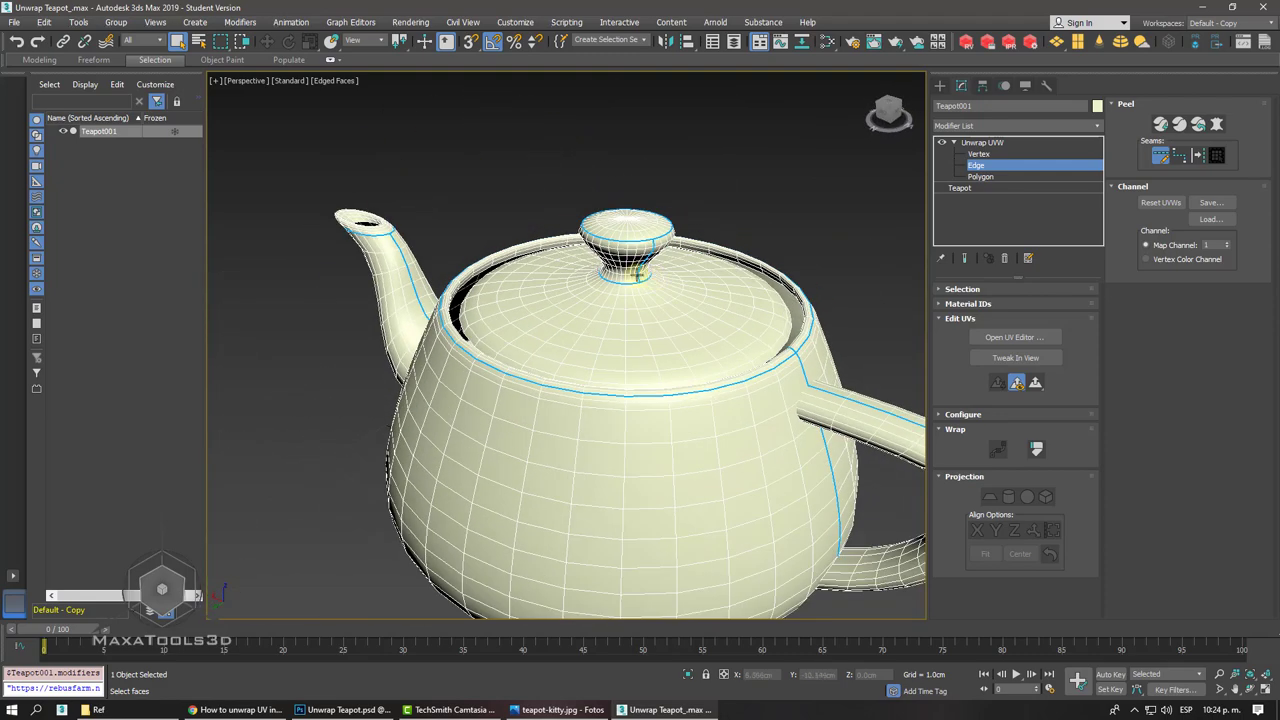
pyautogui.scroll(-2, 638, 276)
pyautogui.keyDown('alt'); pyautogui.moveTo(514, 243); pyautogui.dragTo(514, 243, button='middle'); pyautogui.keyUp('alt')
pyautogui.scroll(3, 514, 243)
pyautogui.scroll(-3, 516, 250)
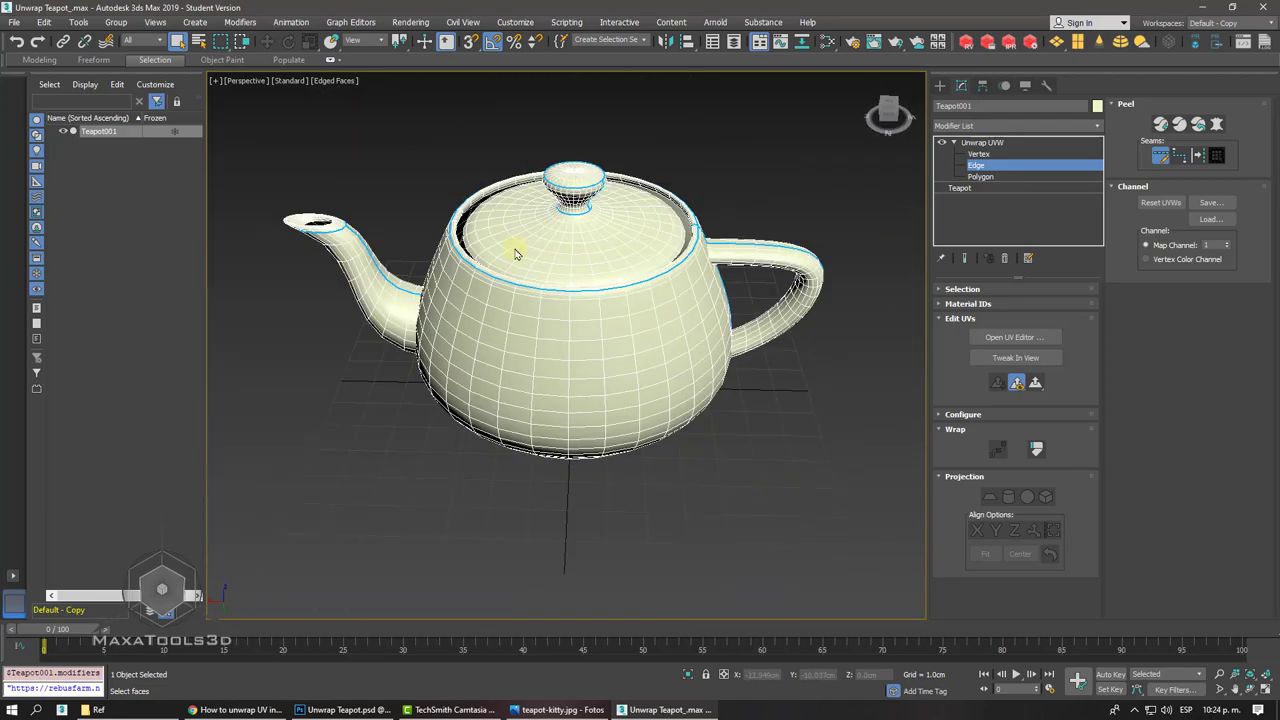
# - At Polygon level, pick a single face on the teapot's bottom cap
pyautogui.rightClick(810, 380)
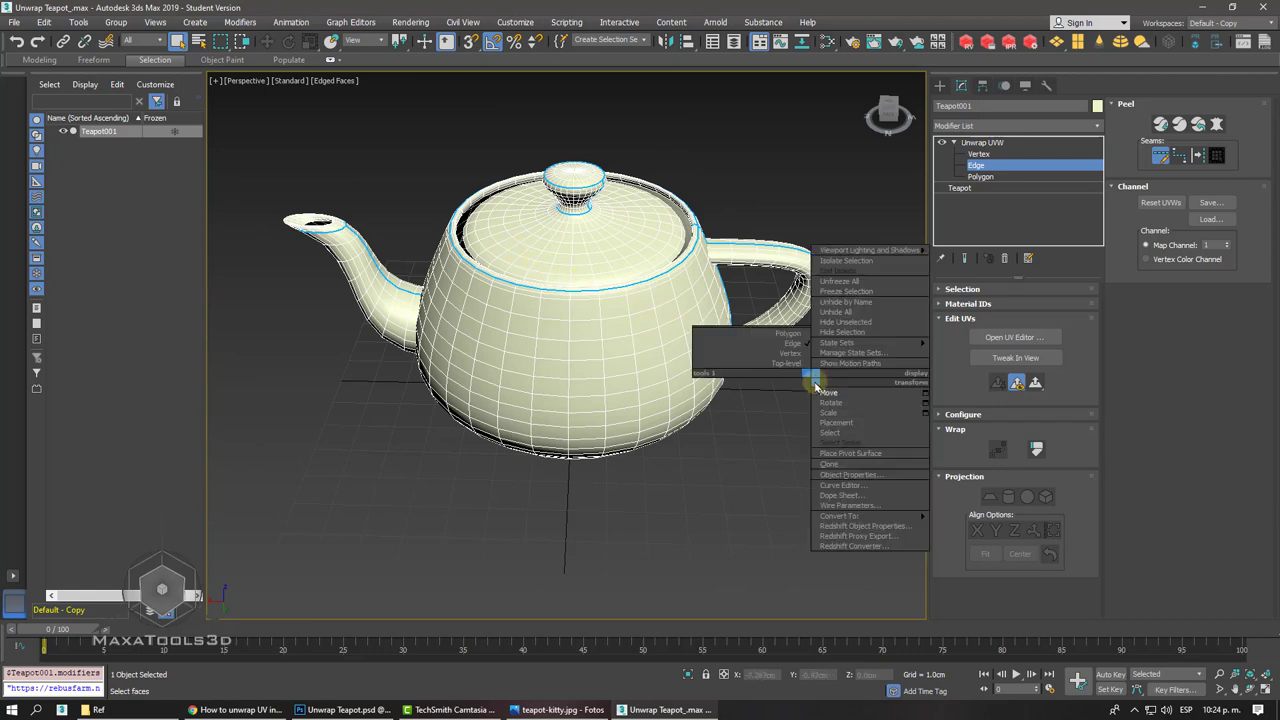
pyautogui.click(818, 388)
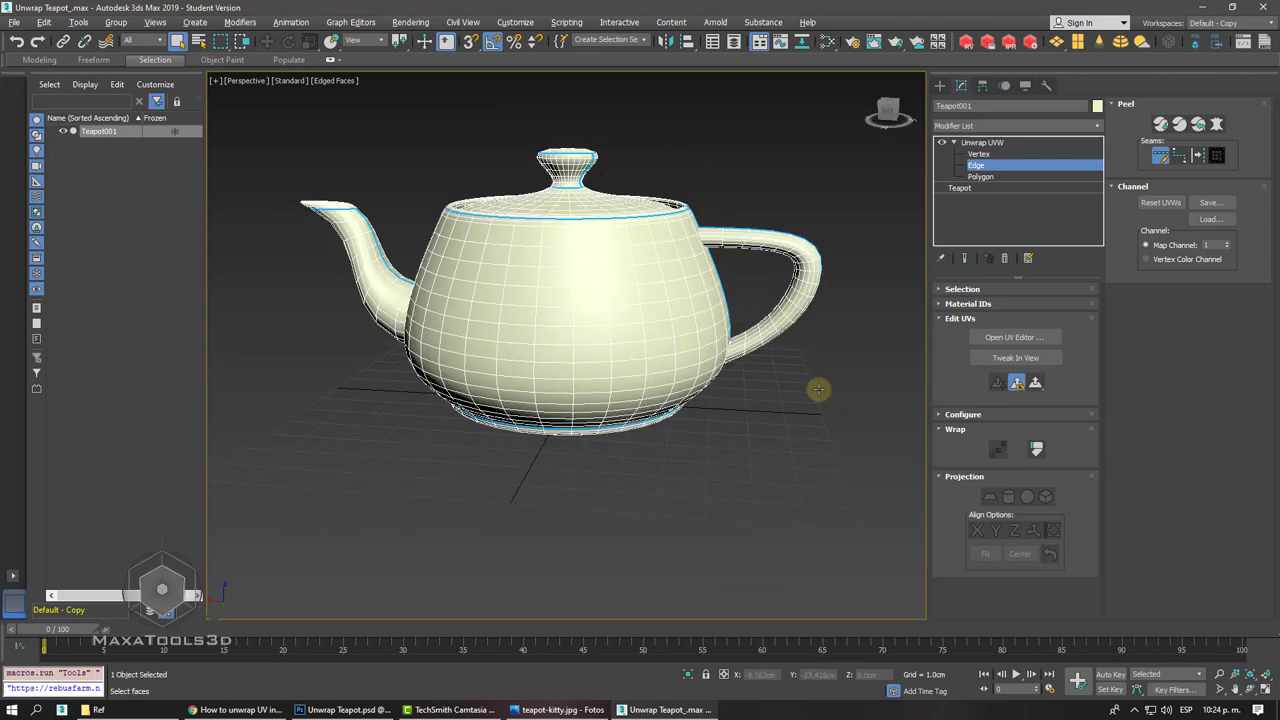
pyautogui.keyDown('alt'); pyautogui.moveTo(817, 389); pyautogui.dragTo(863, 331, button='middle'); pyautogui.keyUp('alt')
pyautogui.scroll(2, 863, 331)
pyautogui.click(981, 177)
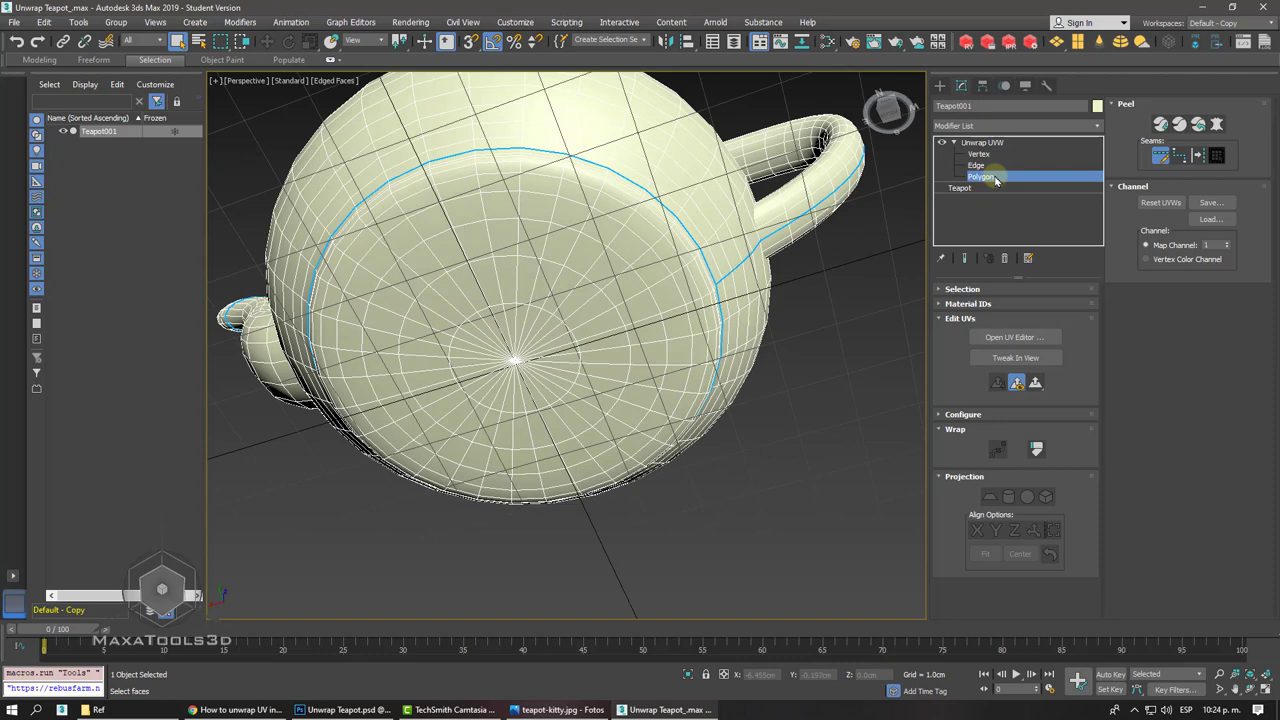
pyautogui.click(571, 290)
pyautogui.click(447, 252)
pyautogui.click(352, 362)
pyautogui.click(576, 423)
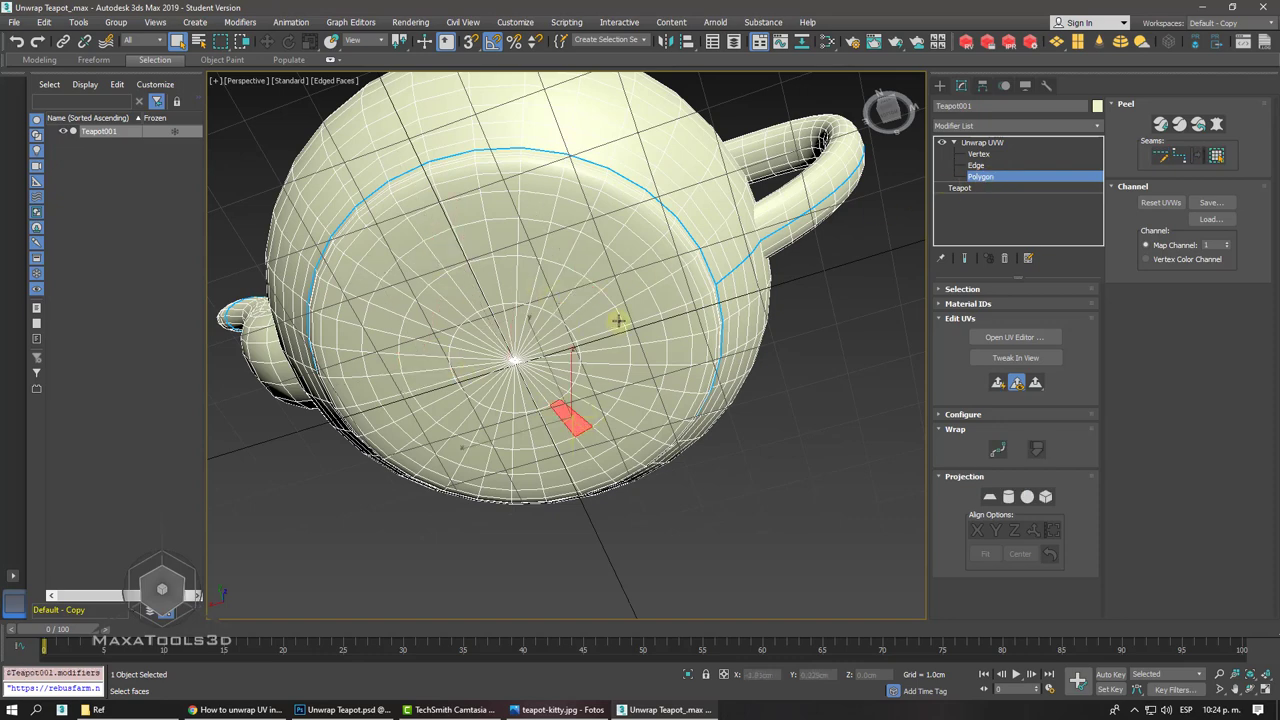
pyautogui.click(614, 323)
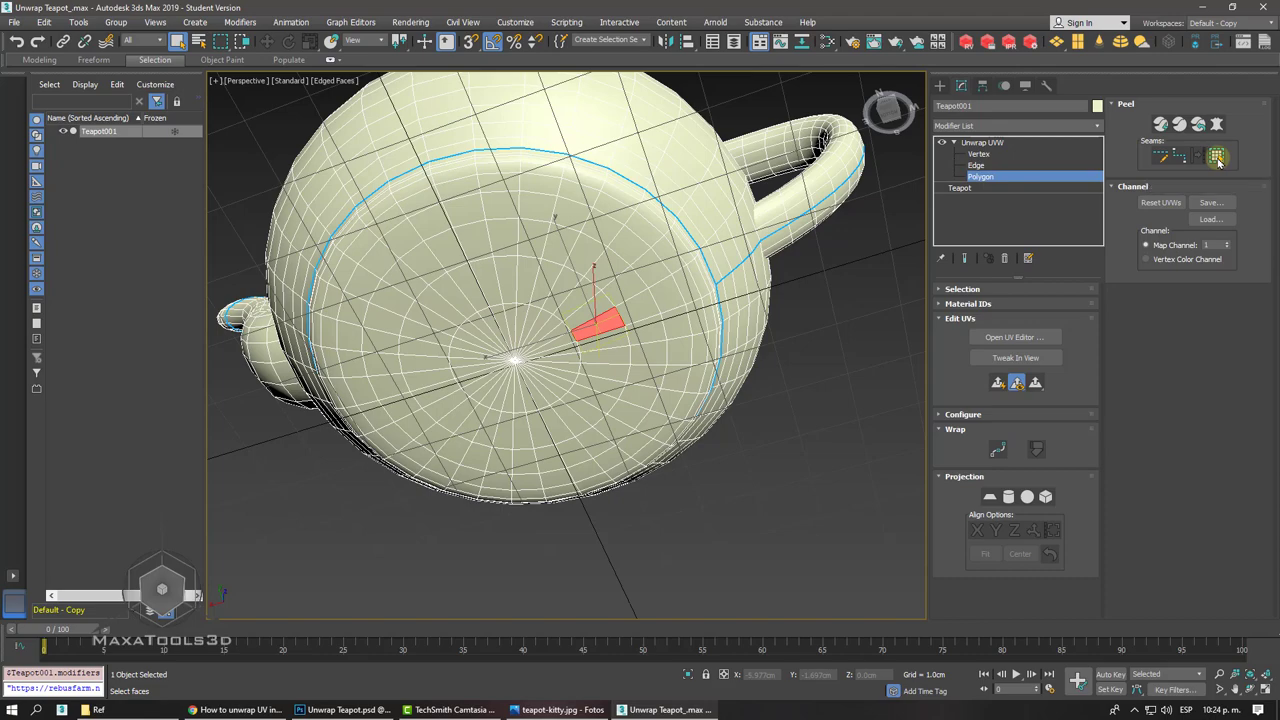
# - Expand the selection to the seam-bounded bottom cap and orbit to check it
pyautogui.click(1218, 157)
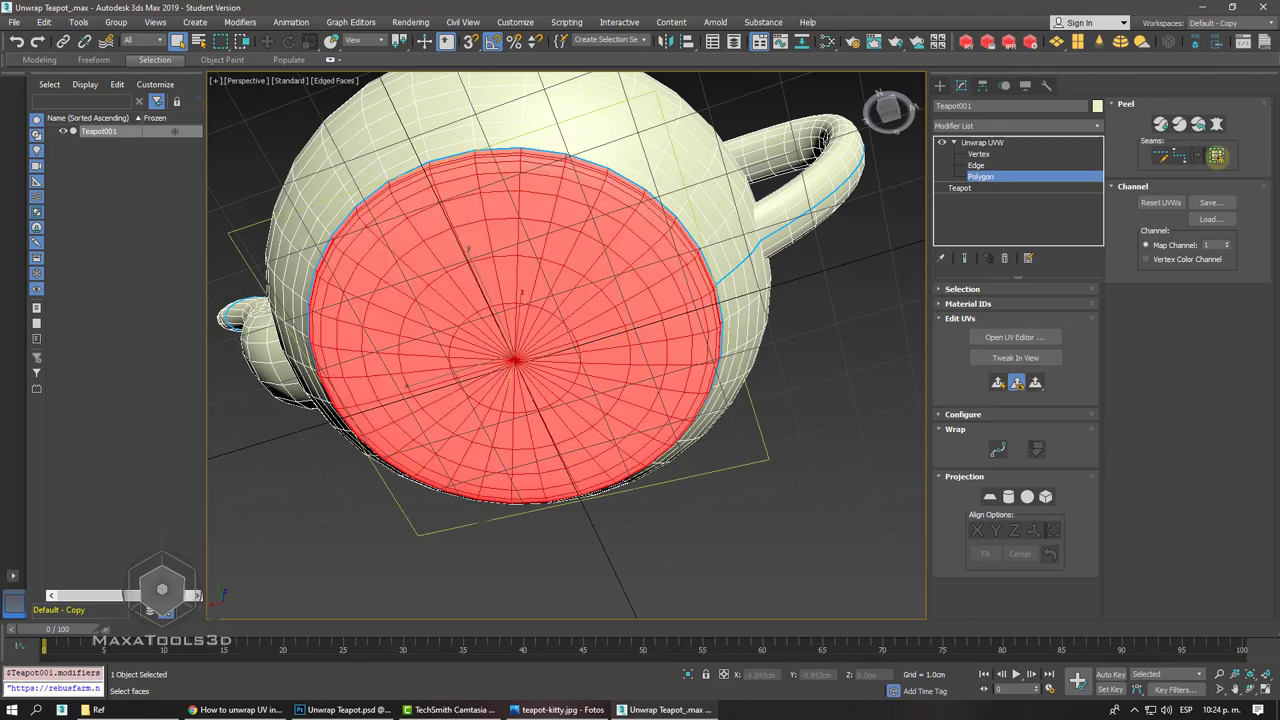
pyautogui.keyDown('alt'); pyautogui.moveTo(860, 320); pyautogui.dragTo(1101, 202, button='middle'); pyautogui.keyUp('alt')
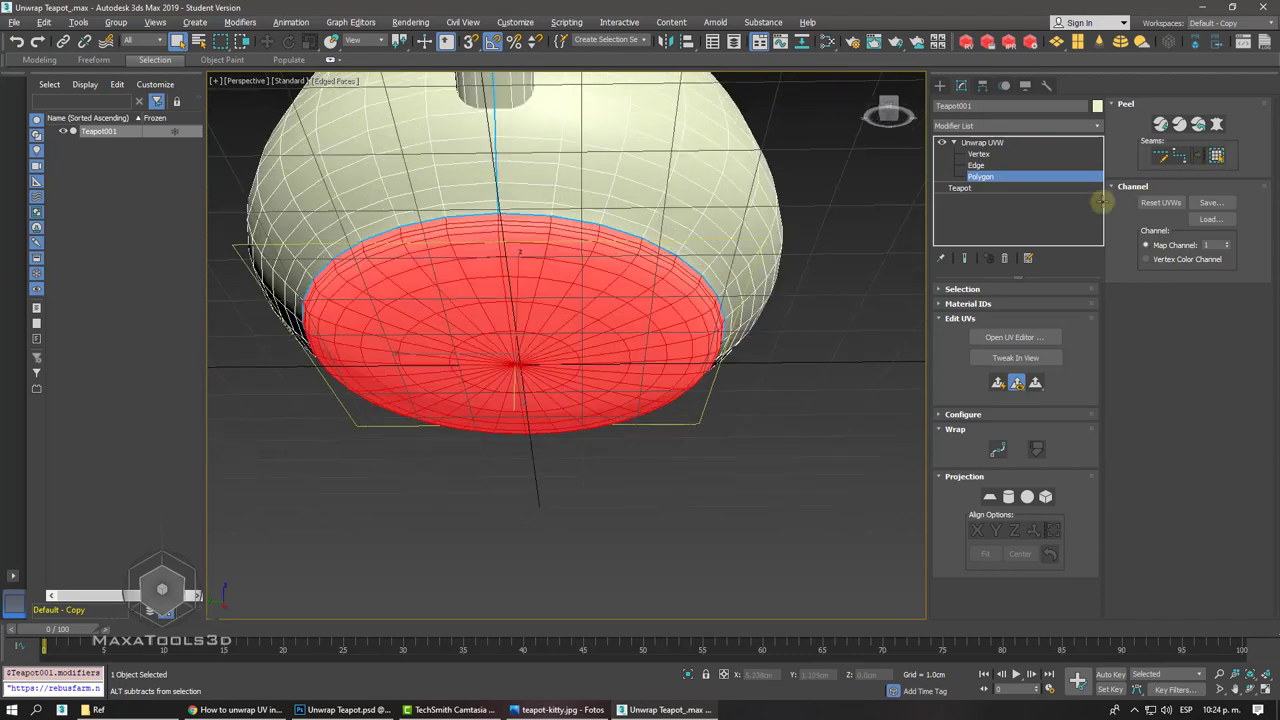
pyautogui.keyDown('alt'); pyautogui.moveTo(574, 400); pyautogui.dragTo(628, 434, button='middle'); pyautogui.keyUp('alt')
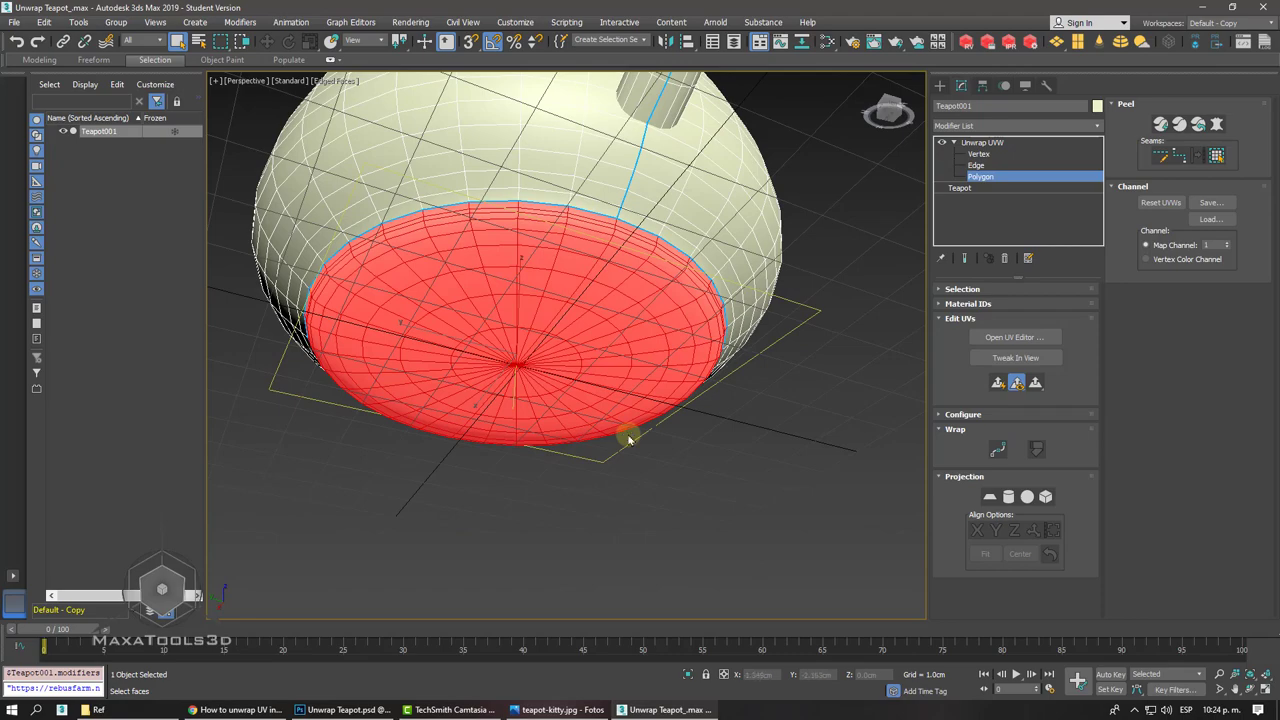
pyautogui.keyDown('alt'); pyautogui.moveTo(628, 438); pyautogui.dragTo(628, 434, button='middle'); pyautogui.keyUp('alt')
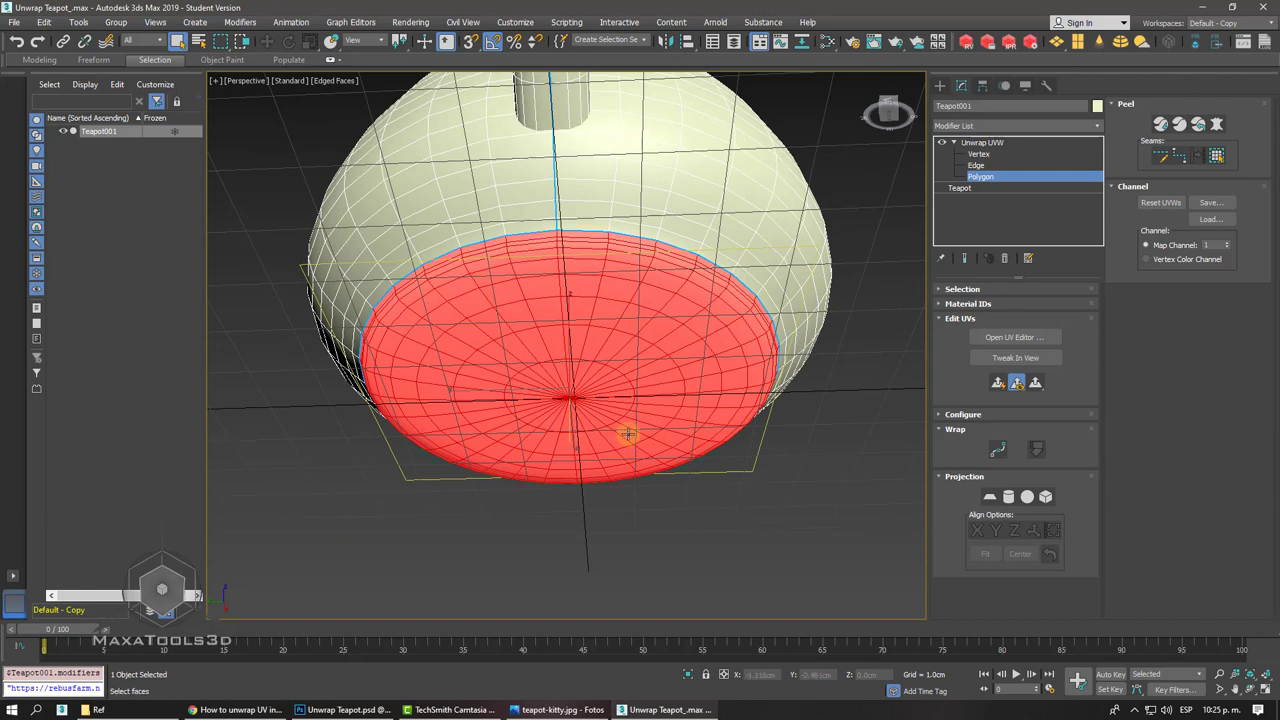
# - Open the Edit UVWs editor and place it to the left of the teapot viewport
pyautogui.click(1030, 340)
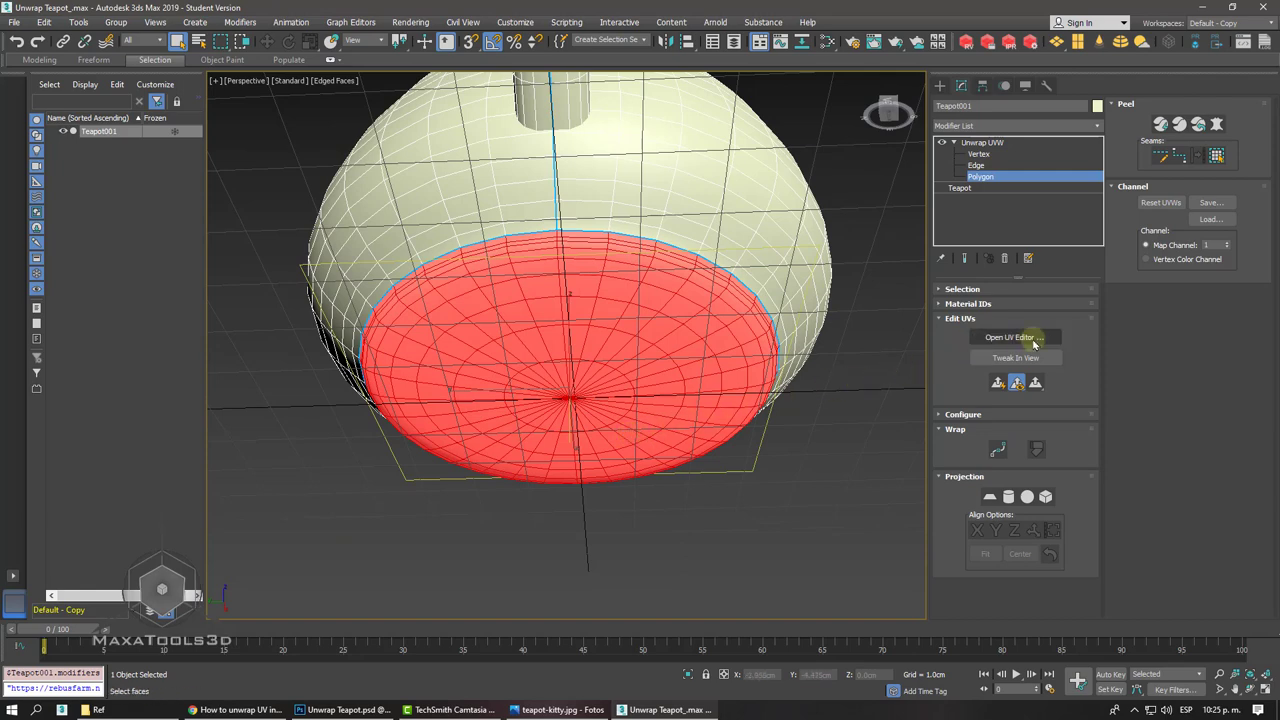
pyautogui.click(1030, 340)
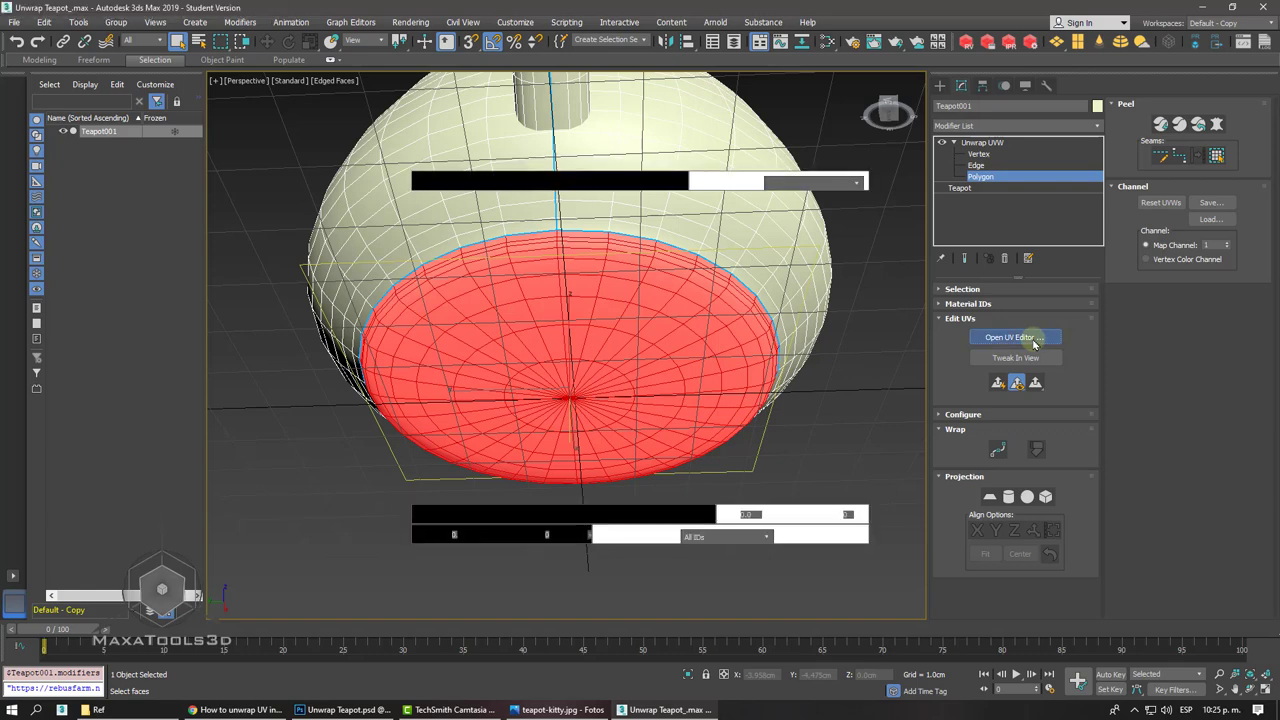
pyautogui.moveTo(244, 58); pyautogui.dragTo(660, 79)
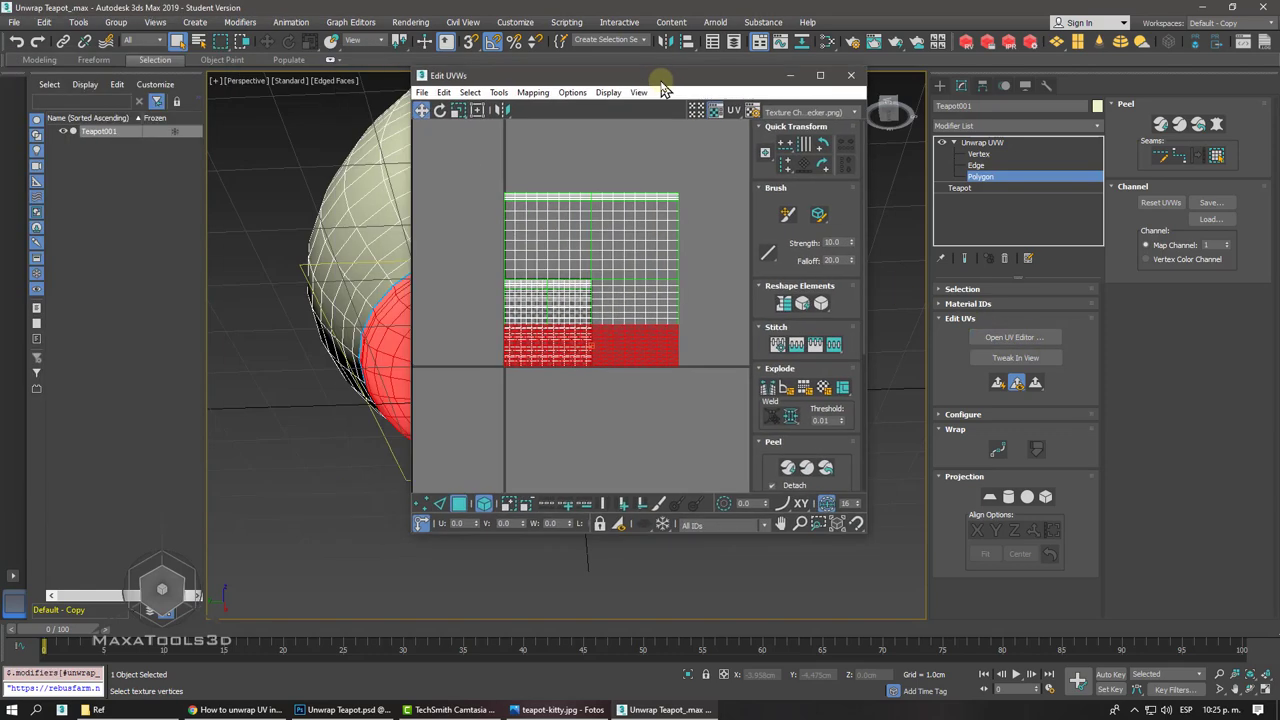
pyautogui.scroll(3, 660, 79)
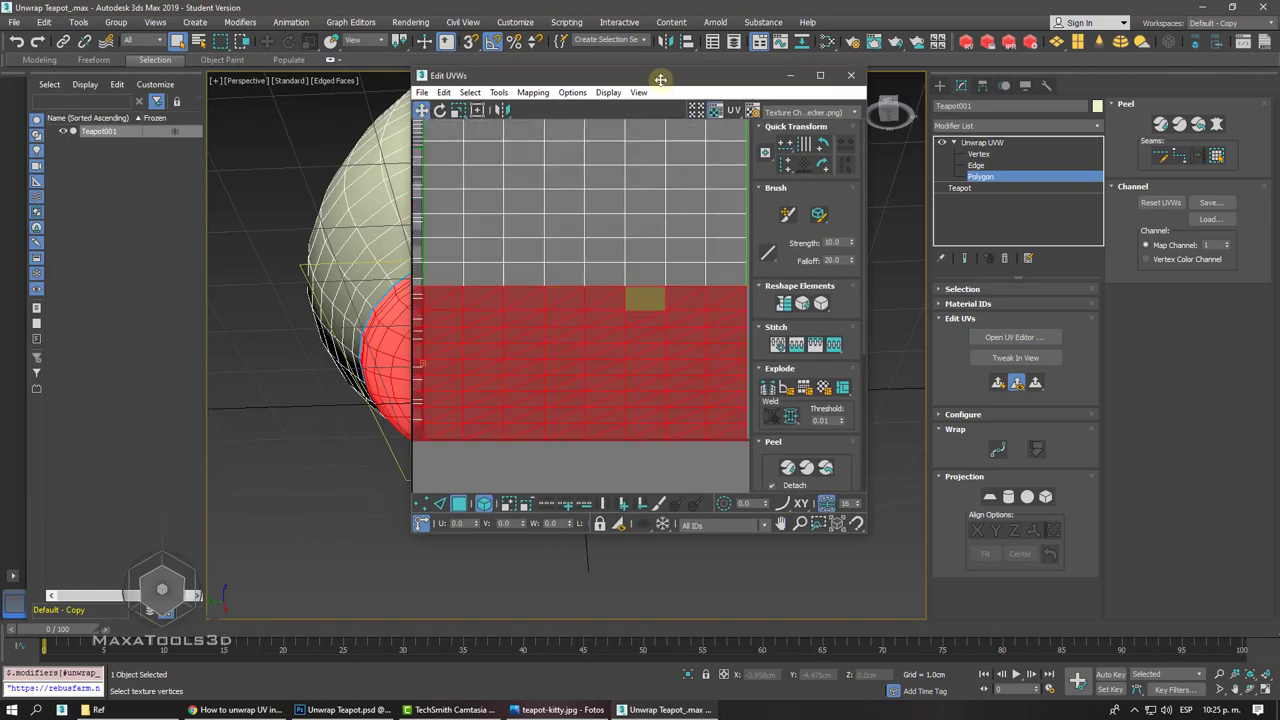
pyautogui.scroll(-2, 660, 79)
pyautogui.scroll(-2, 620, 160)
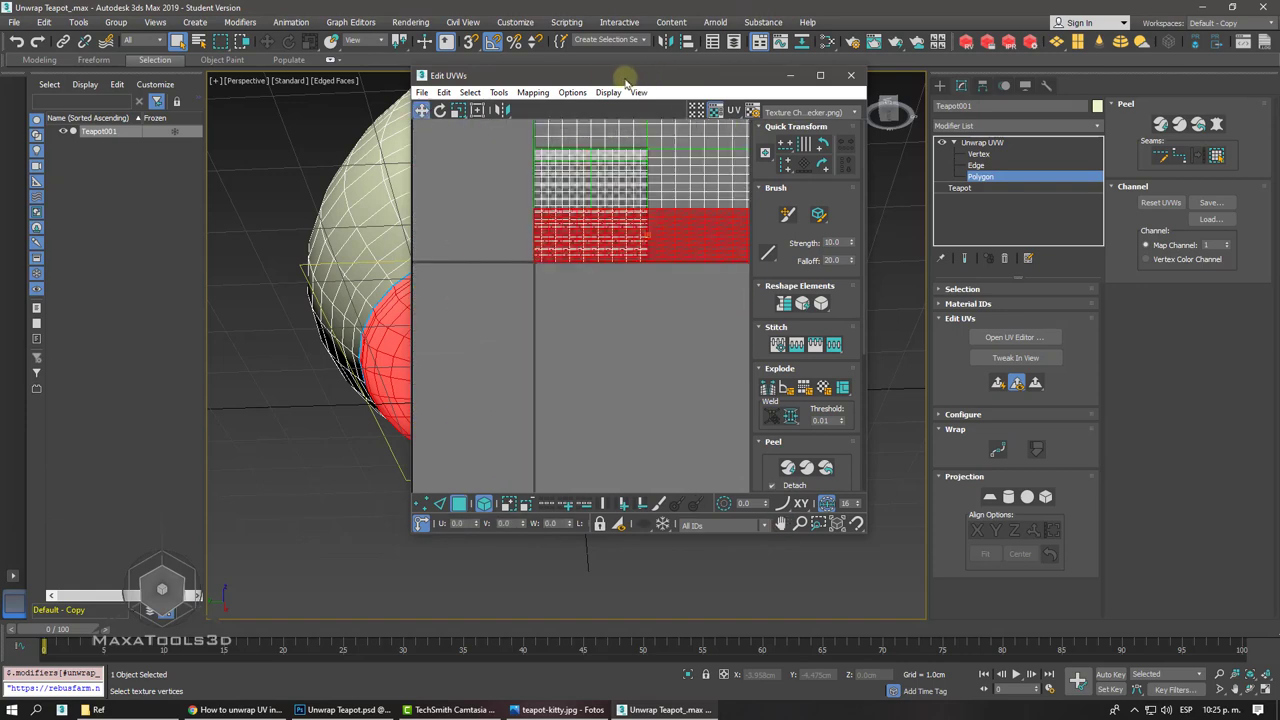
pyautogui.moveTo(568, 81); pyautogui.dragTo(703, 64)
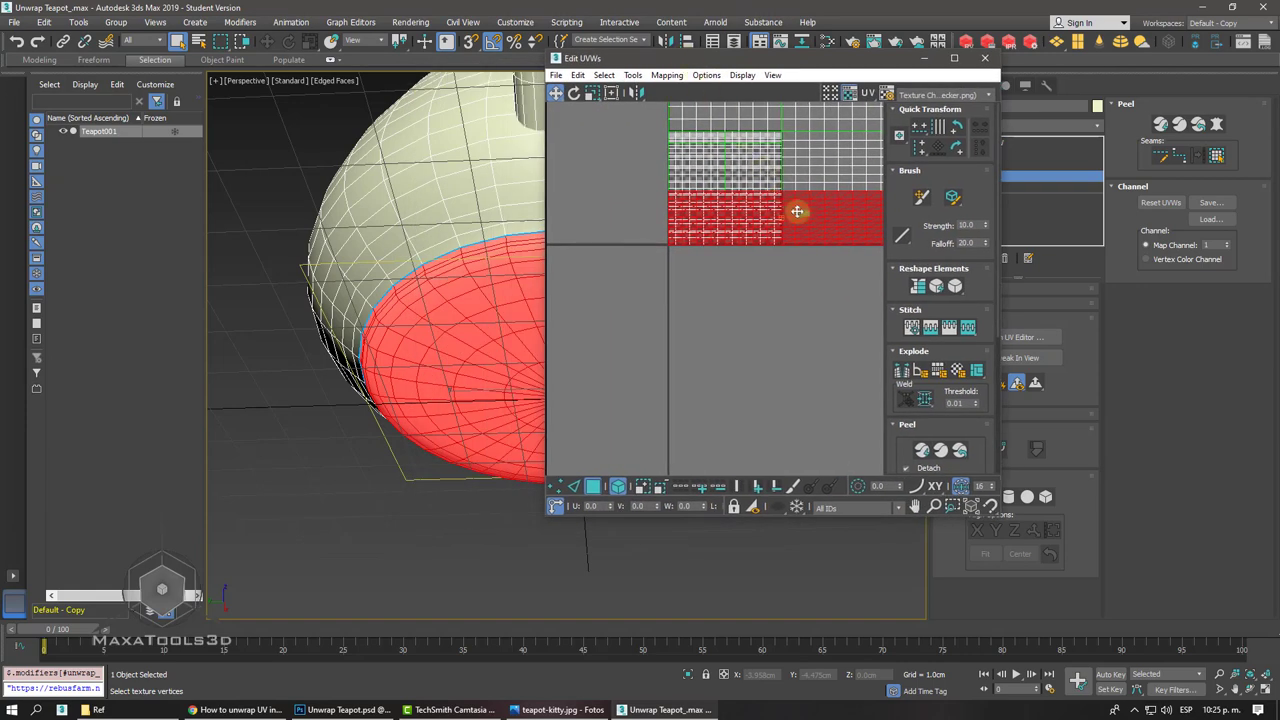
pyautogui.moveTo(794, 209)
pyautogui.mouseDown()
pyautogui.moveTo(776, 317)
pyautogui.moveTo(762, 189)
pyautogui.mouseUp()
pyautogui.moveTo(760, 67)
pyautogui.mouseDown()
pyautogui.moveTo(227, 98)
pyautogui.moveTo(480, 96)
pyautogui.mouseUp()
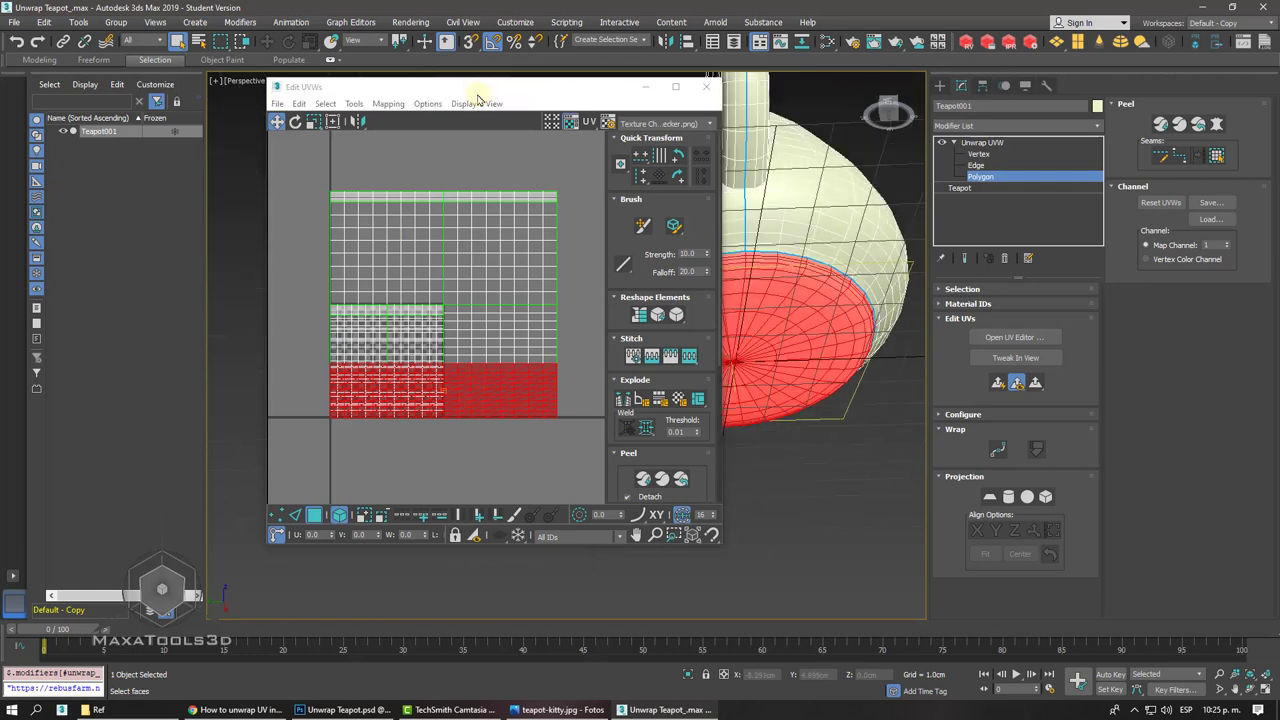
pyautogui.moveTo(478, 98); pyautogui.dragTo(301, 72)
pyautogui.keyDown('alt'); pyautogui.moveTo(610, 300); pyautogui.dragTo(642, 293, button='middle'); pyautogui.keyUp('alt')
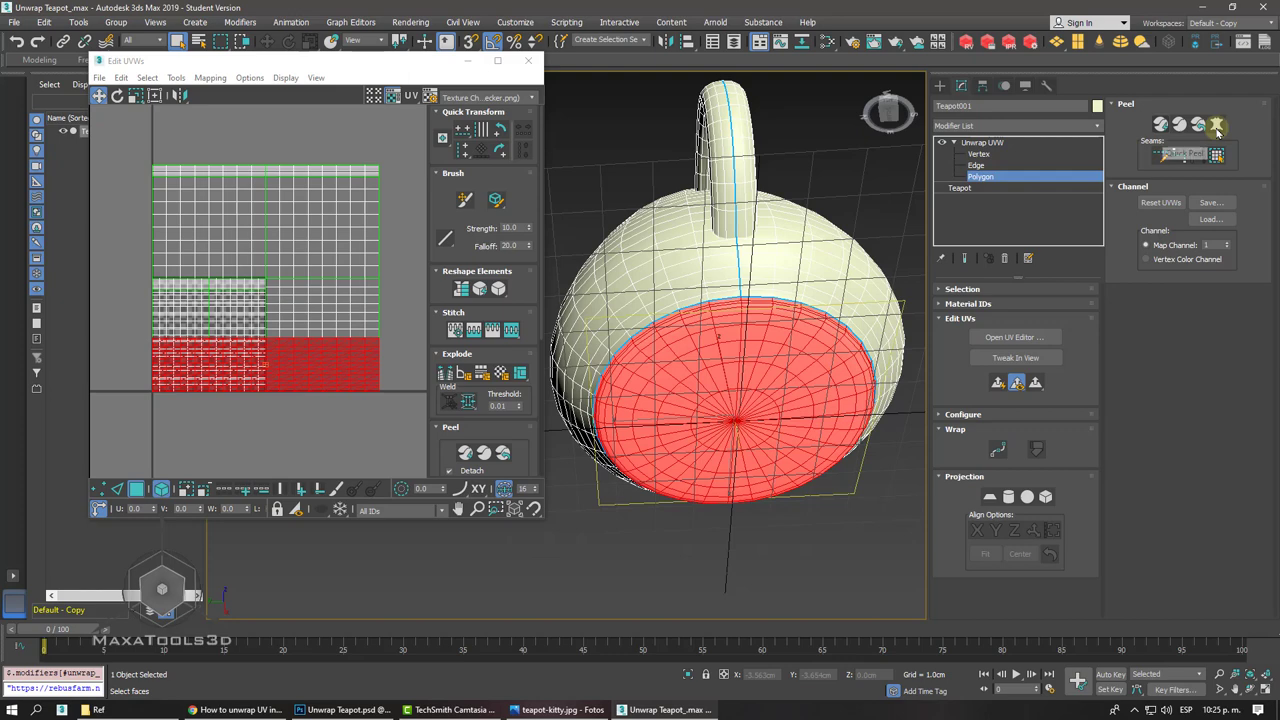
# - Quick Peel the selected bottom-cap faces into flat UV islands
pyautogui.click(1160, 125)
pyautogui.scroll(4, 161, 265)
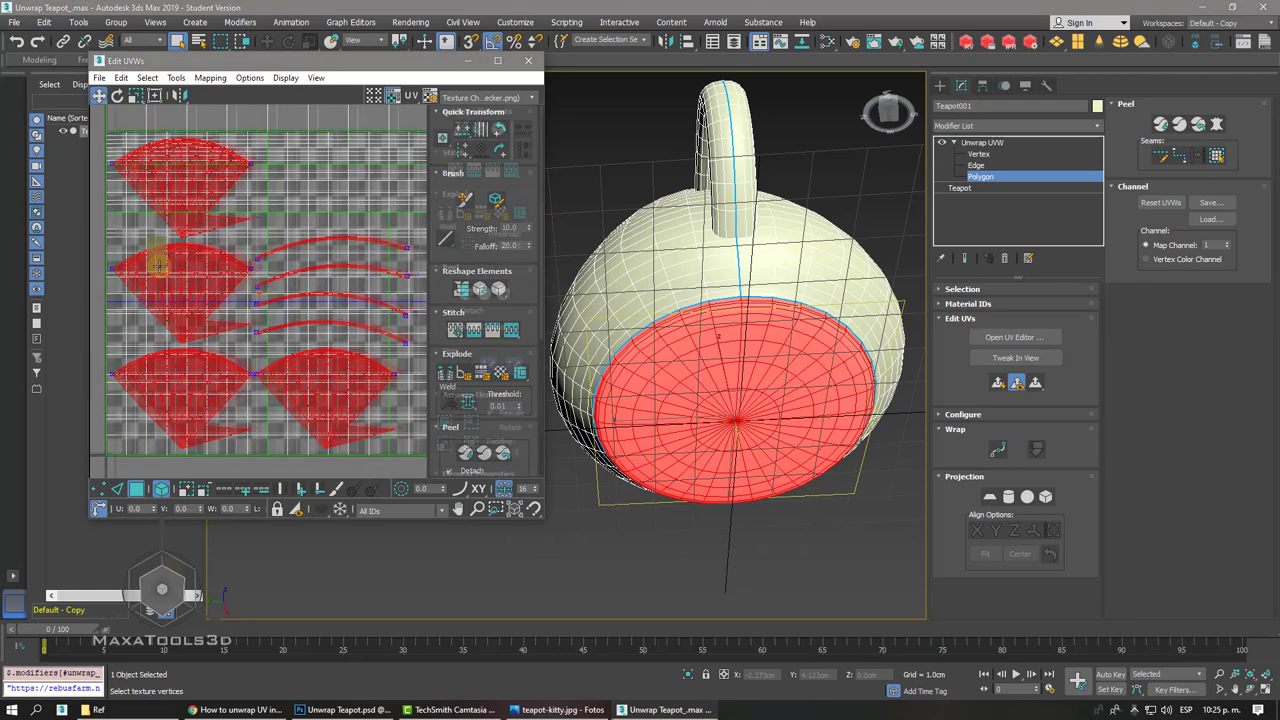
pyautogui.scroll(-4, 309, 366)
pyautogui.scroll(-3, 480, 300)
pyautogui.scroll(1, 260, 285)
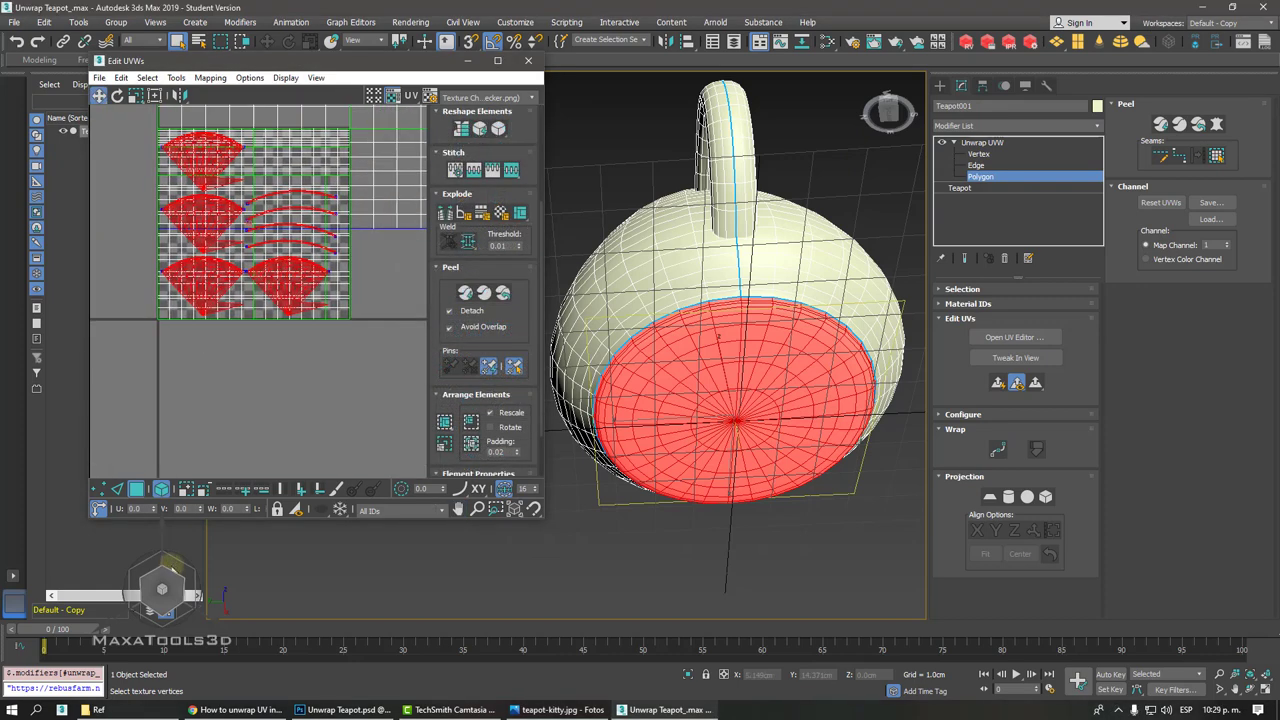
pyautogui.scroll(2, 200, 394)
pyautogui.scroll(1, 215, 300)
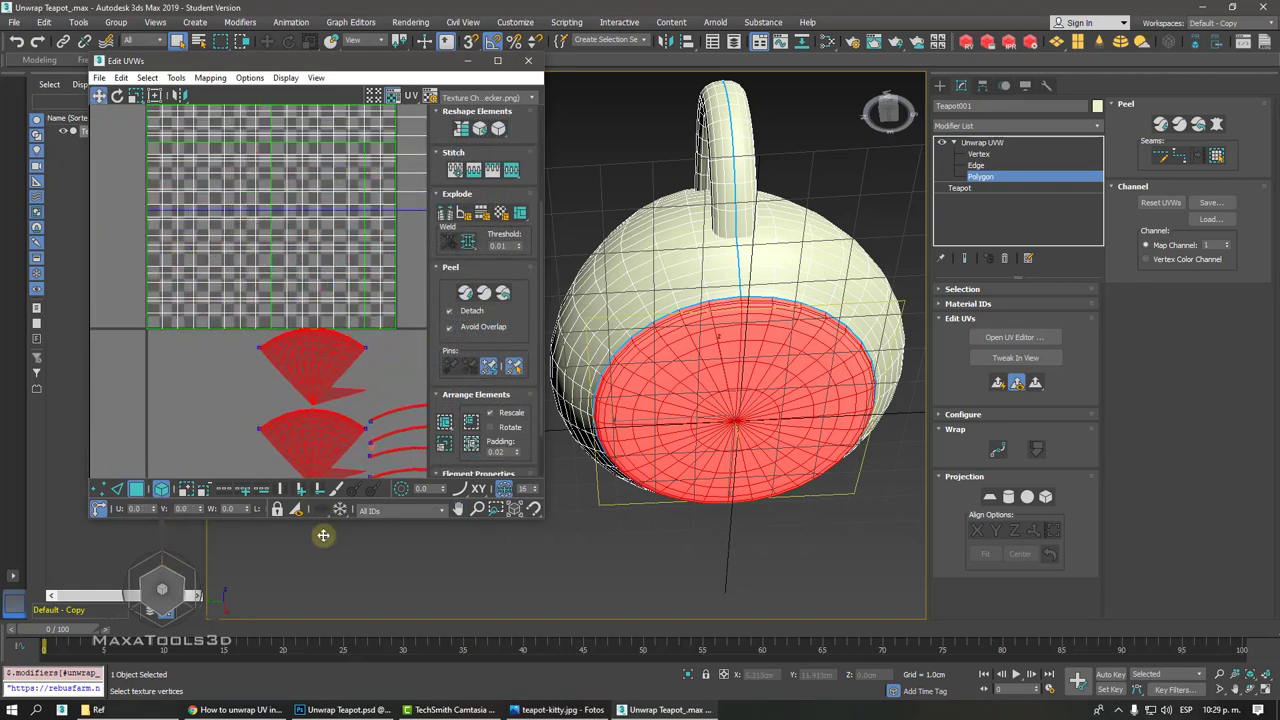
pyautogui.scroll(-1, 286, 371)
pyautogui.scroll(-1, 250, 320)
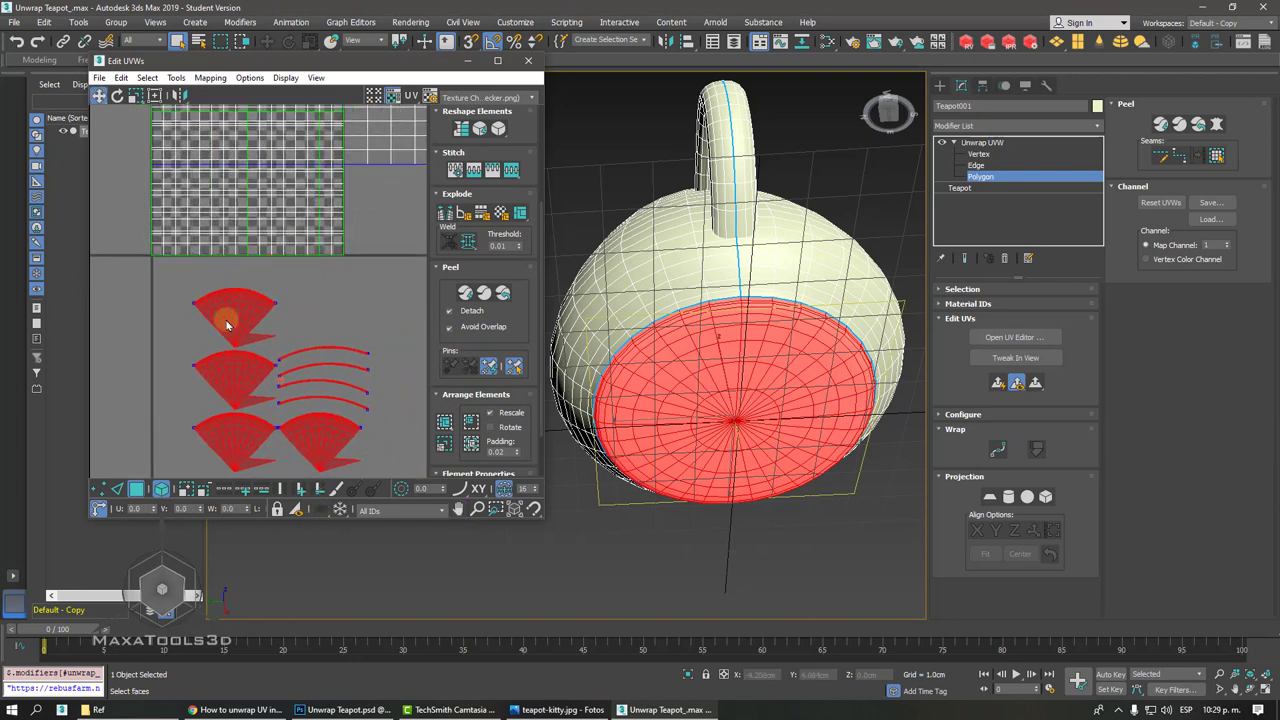
pyautogui.scroll(1, 226, 318)
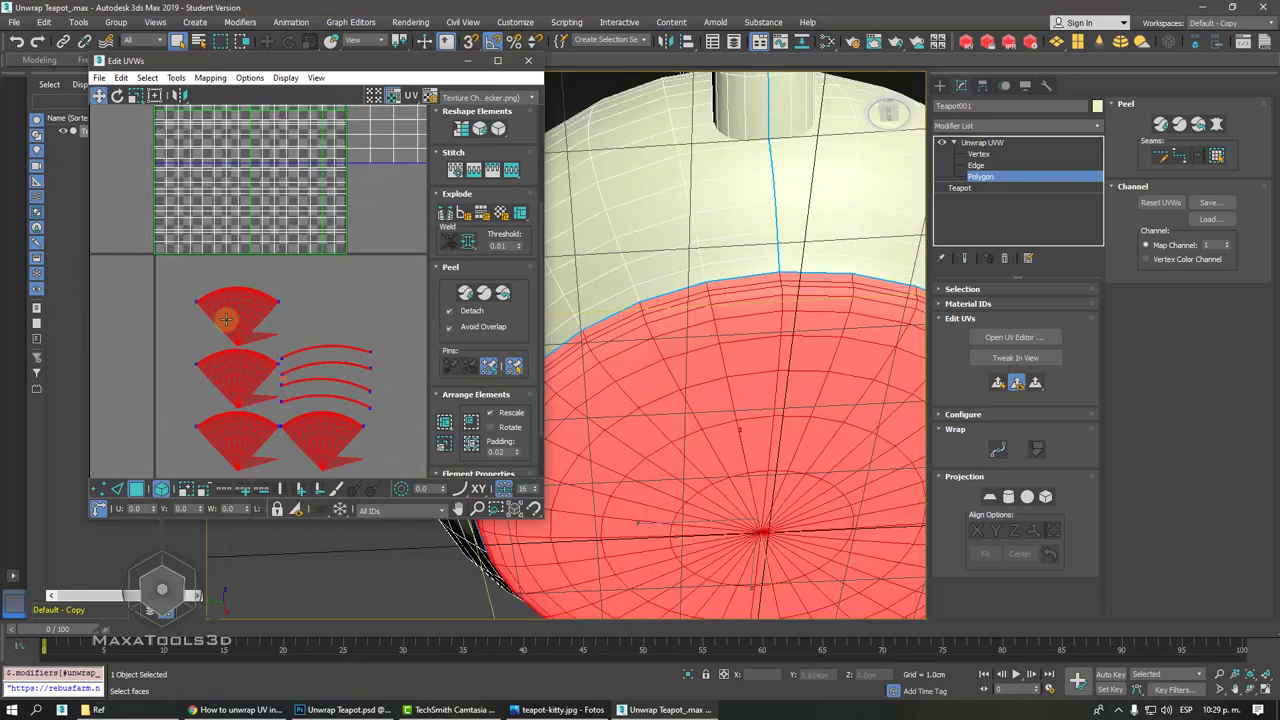
pyautogui.scroll(-2, 230, 318)
# - Undo a trial move of the shells, Quick Peel again, and start Pelt Map
pyautogui.moveTo(251, 298); pyautogui.dragTo(290, 317)
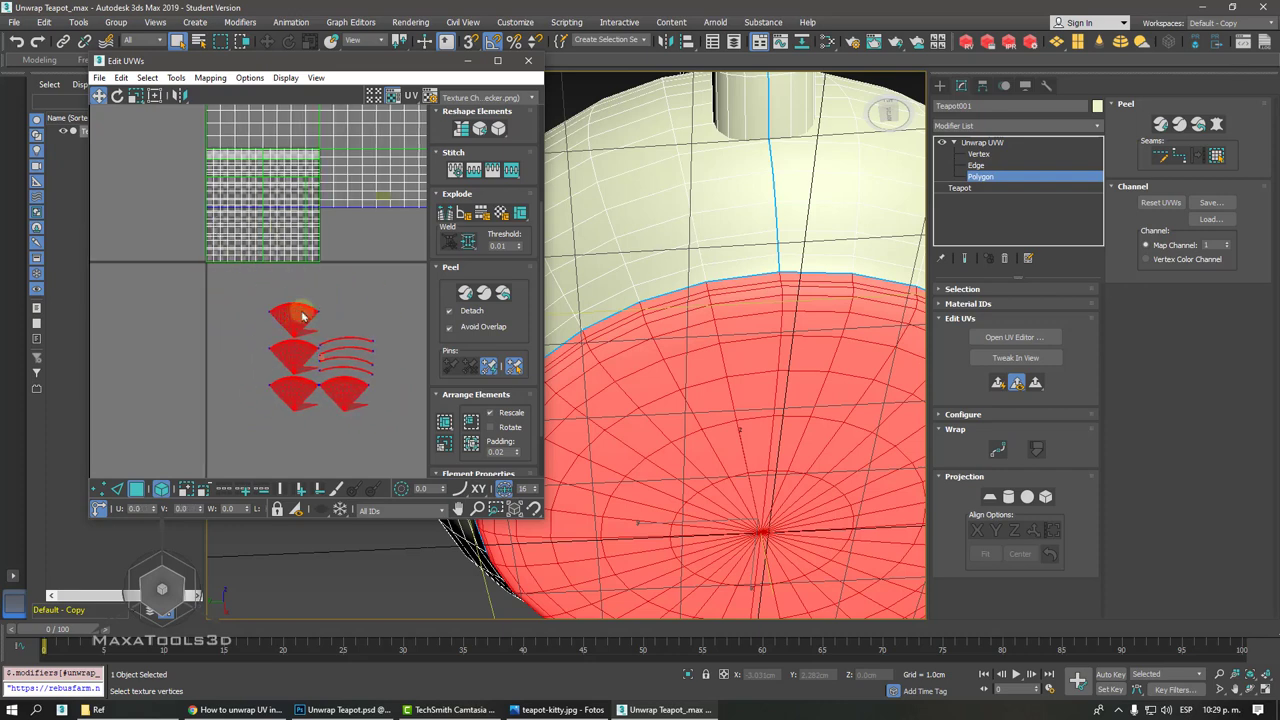
pyautogui.hotkey('ctrl', 'z')
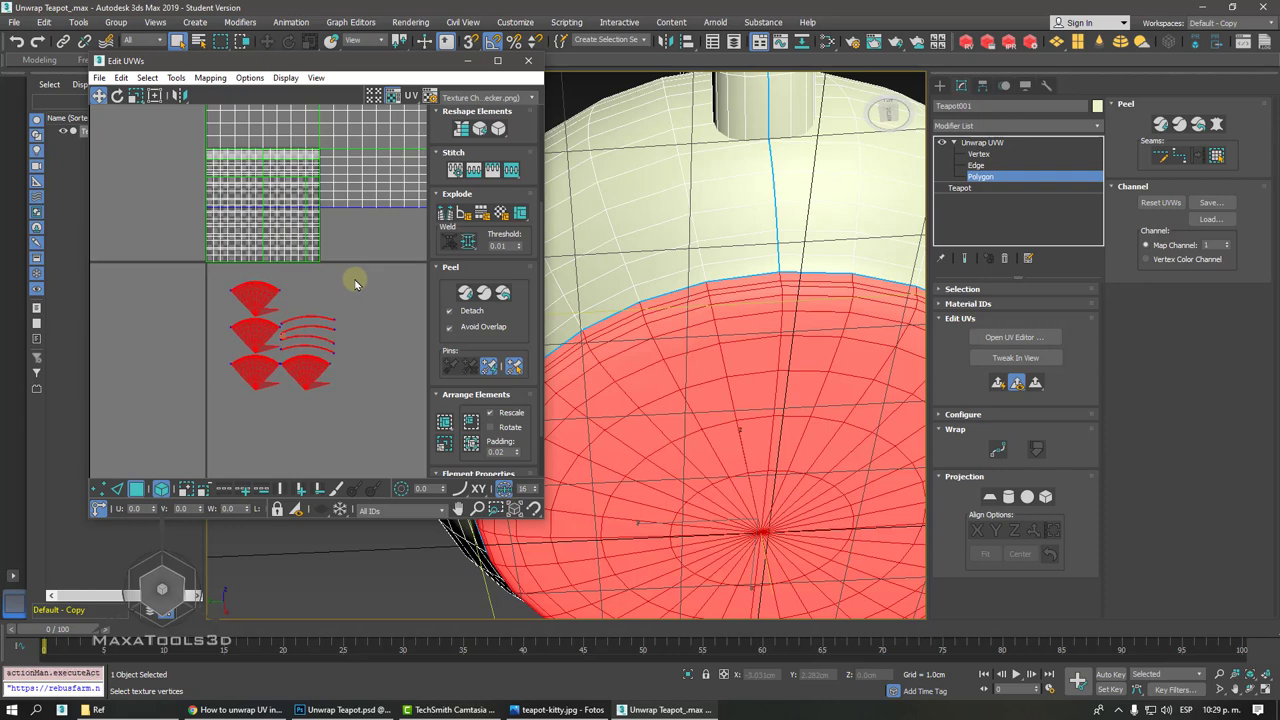
pyautogui.hotkey('ctrl', 'z')
pyautogui.hotkey('ctrl', 'z')
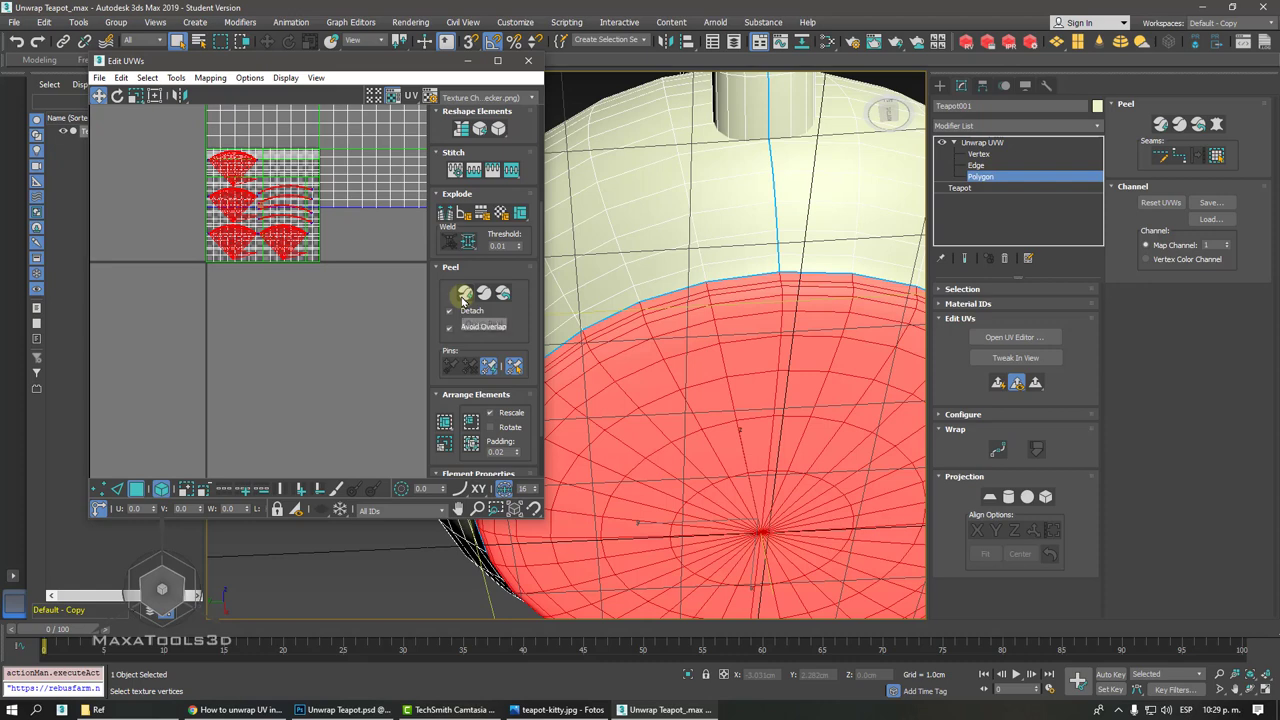
pyautogui.click(462, 297)
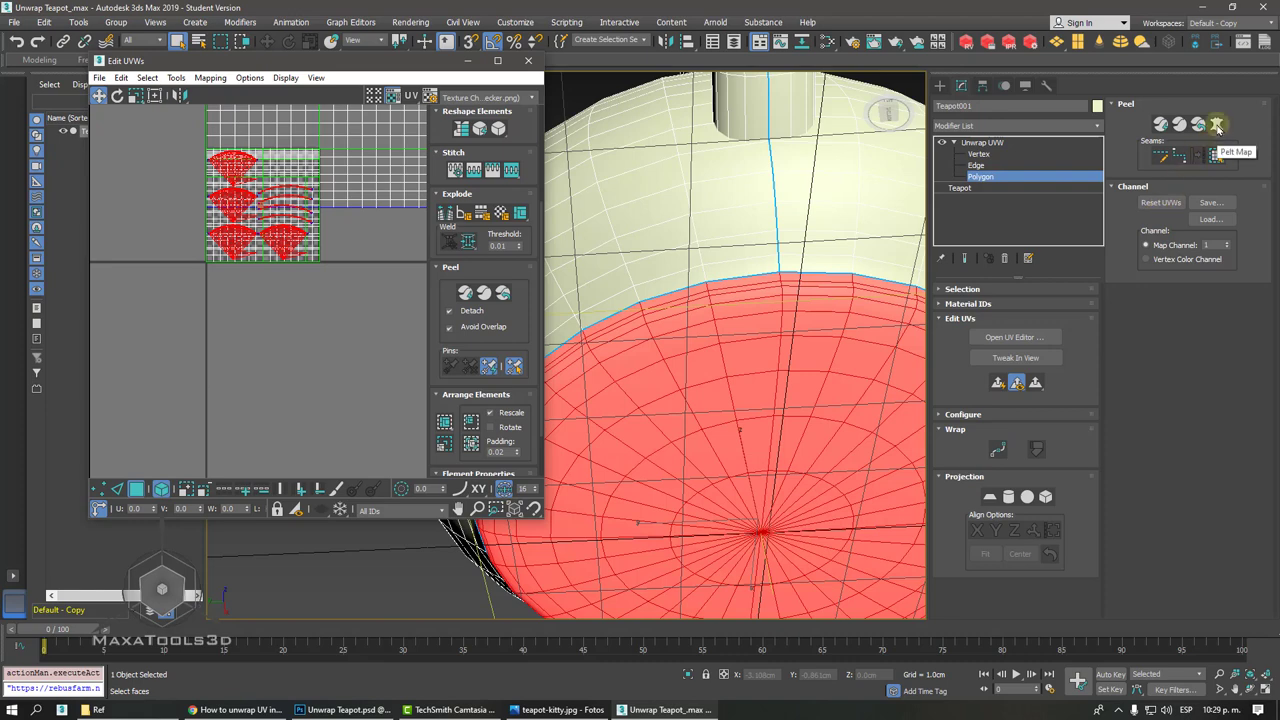
pyautogui.click(1217, 125)
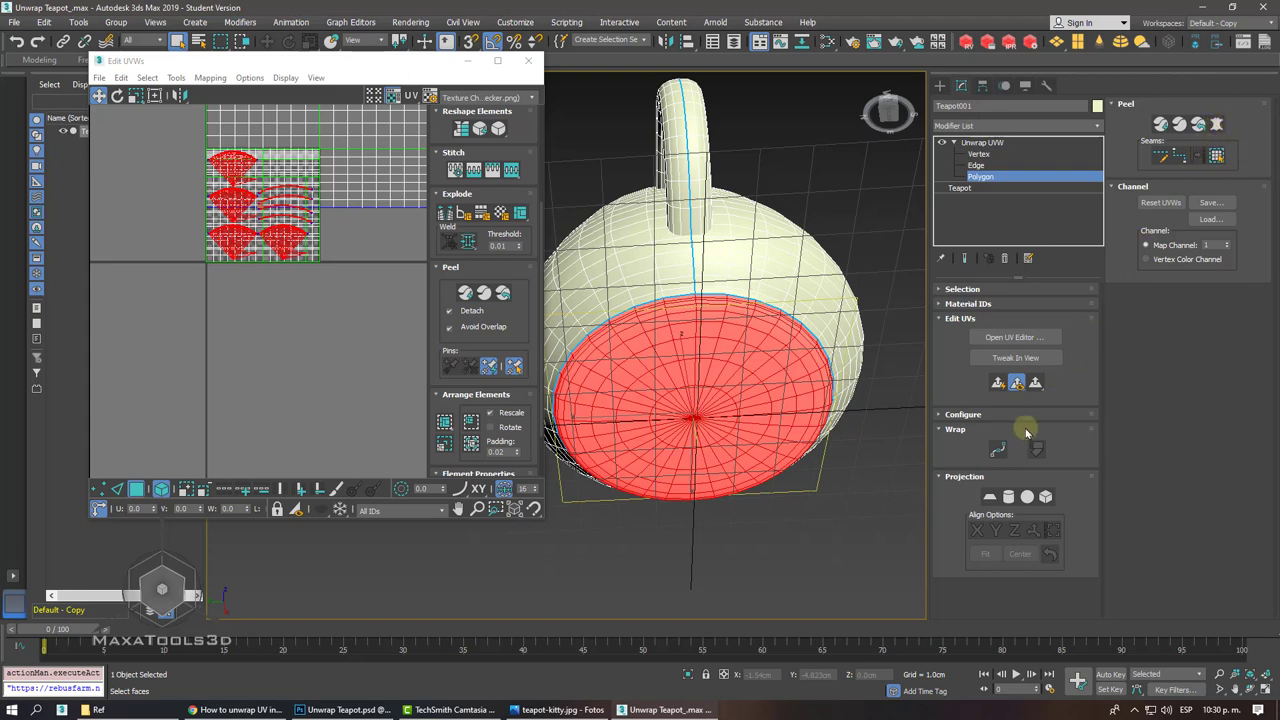
# - Apply a Planar projection to the bottom cap and Fit it to the selected faces
pyautogui.click(988, 497)
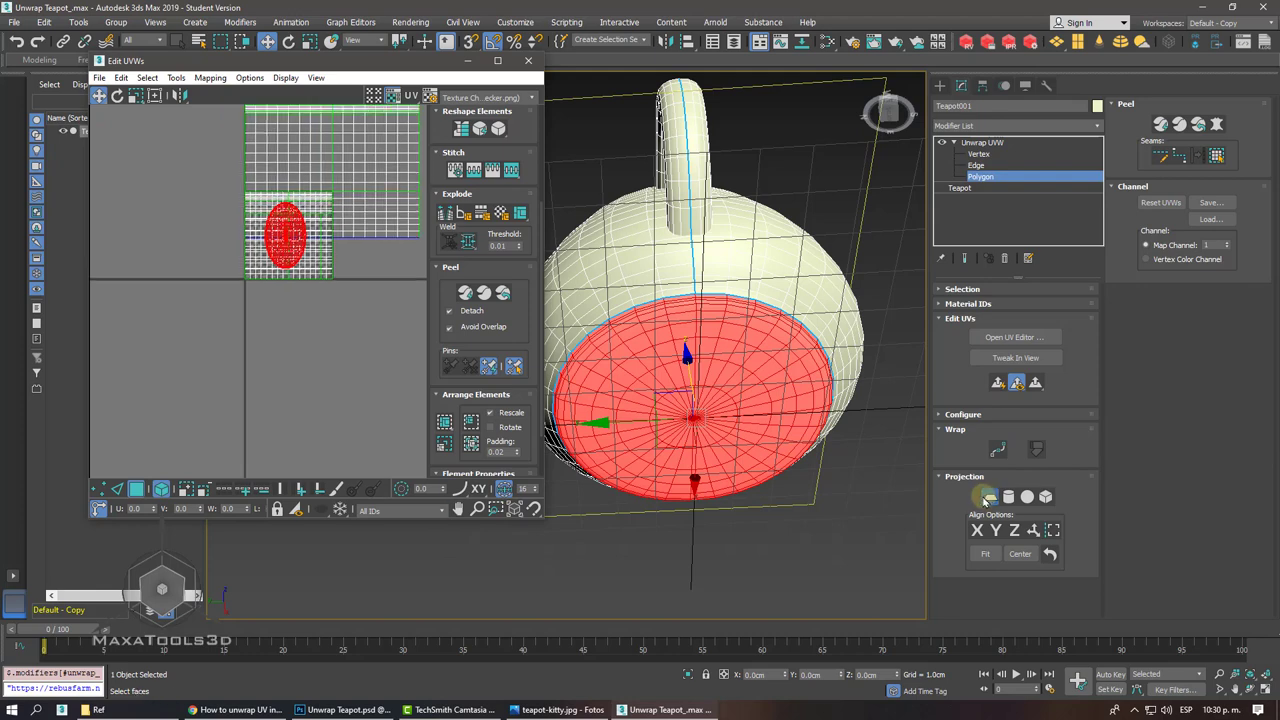
pyautogui.click(988, 497)
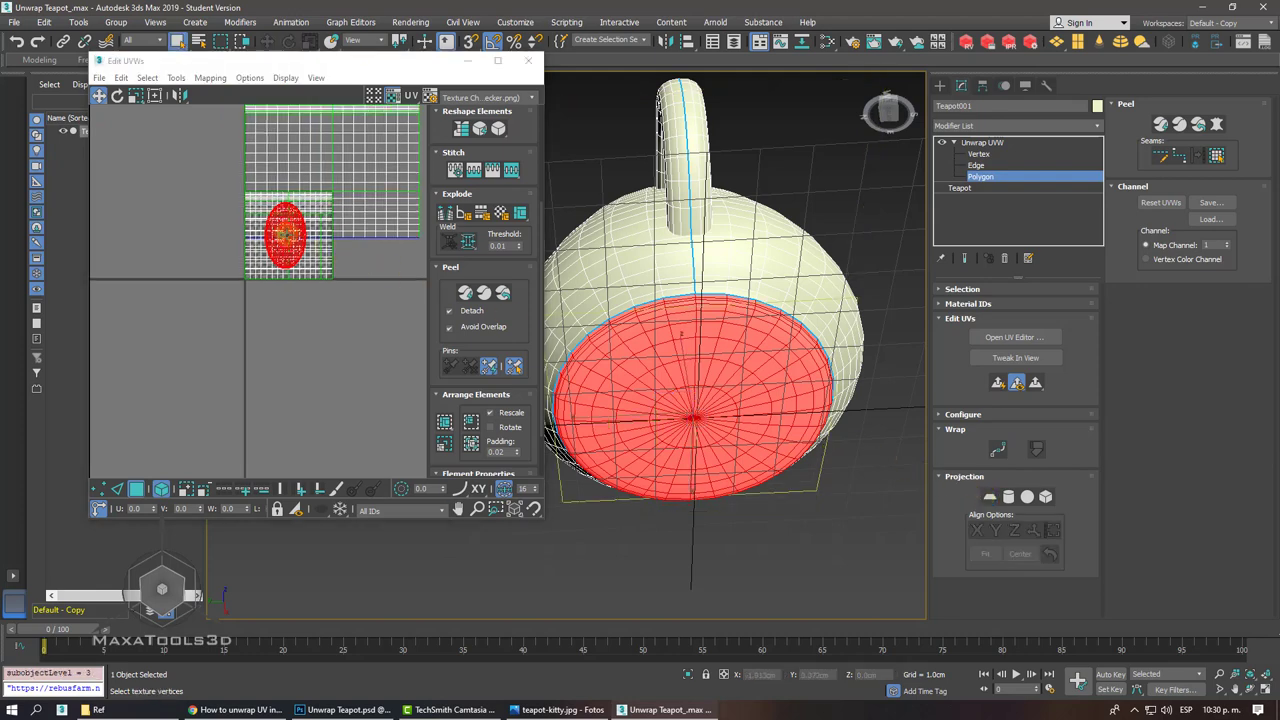
pyautogui.moveTo(287, 240); pyautogui.dragTo(337, 389, button='middle')
pyautogui.scroll(2, 330, 380)
pyautogui.scroll(2, 335, 383)
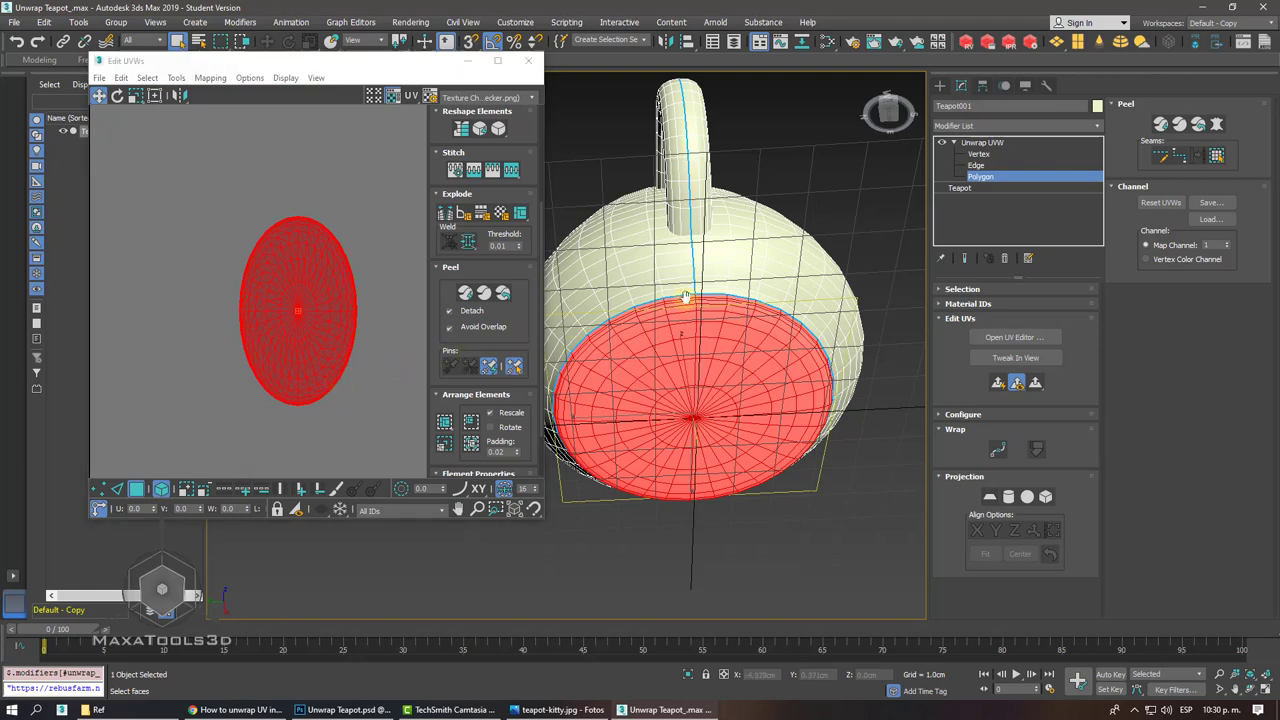
pyautogui.keyDown('alt'); pyautogui.moveTo(688, 300); pyautogui.dragTo(784, 361, button='middle'); pyautogui.keyUp('alt')
pyautogui.scroll(-3, 686, 297)
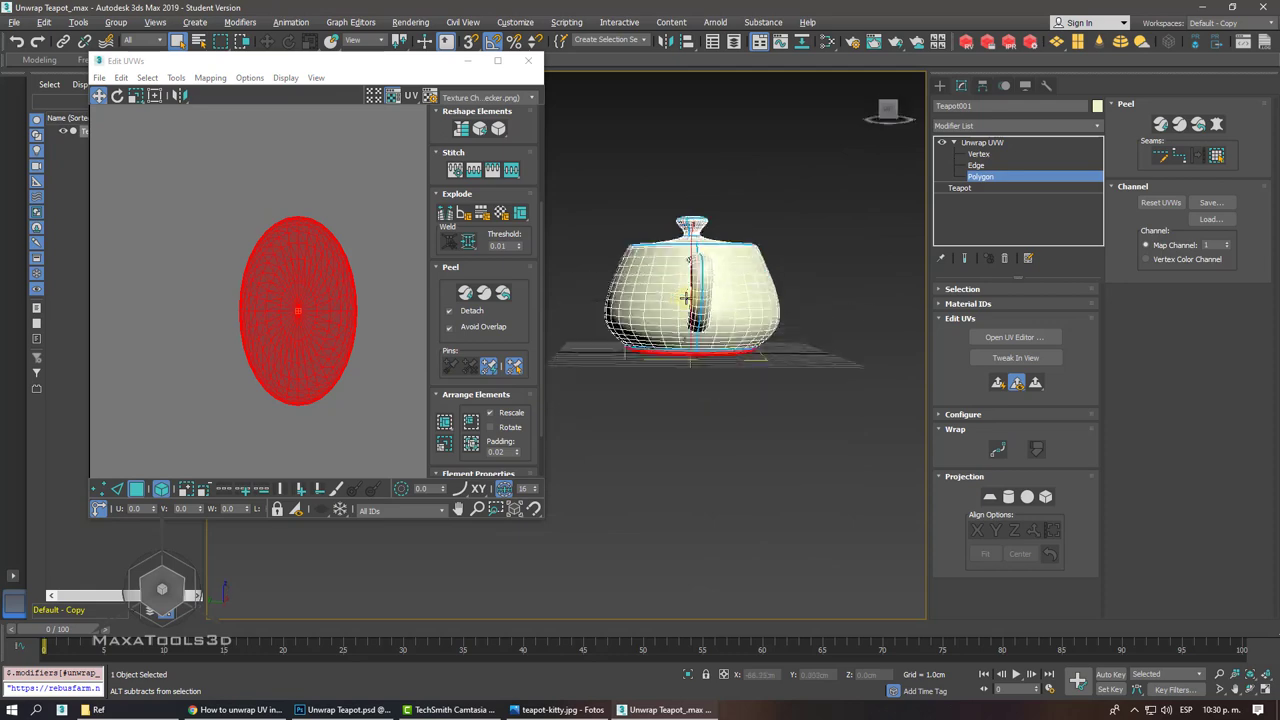
pyautogui.click(990, 496)
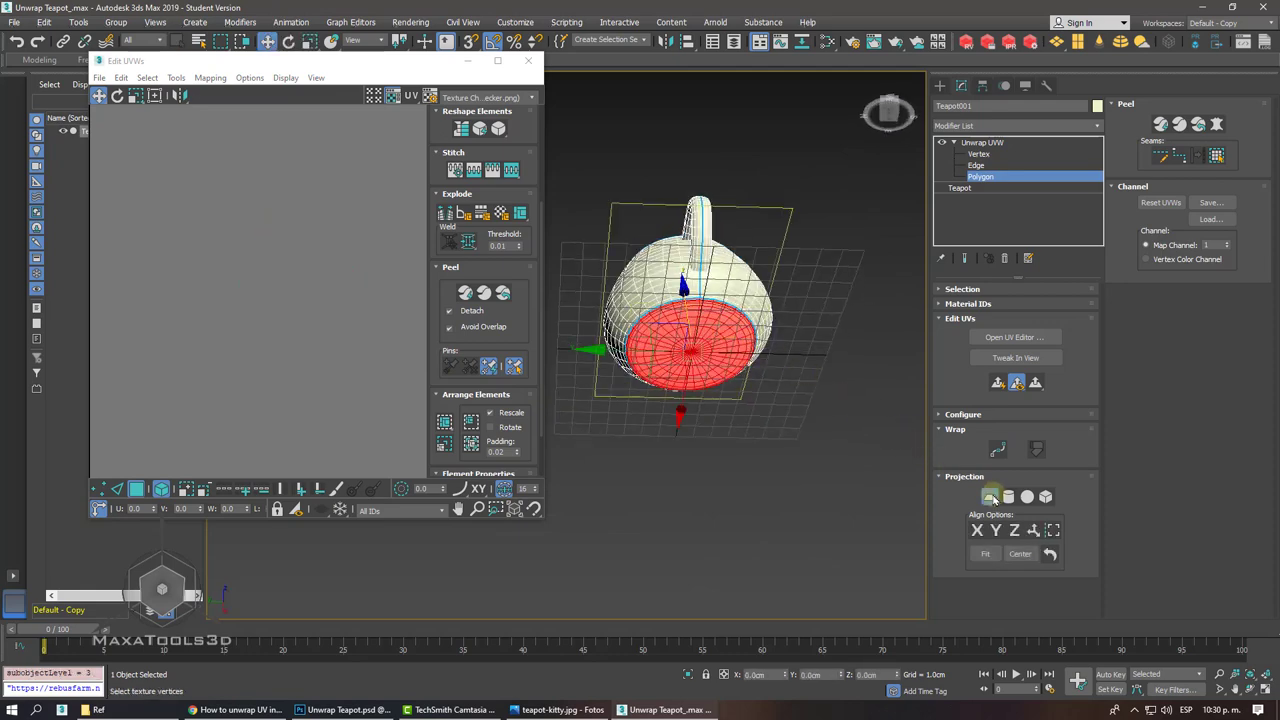
pyautogui.click(986, 555)
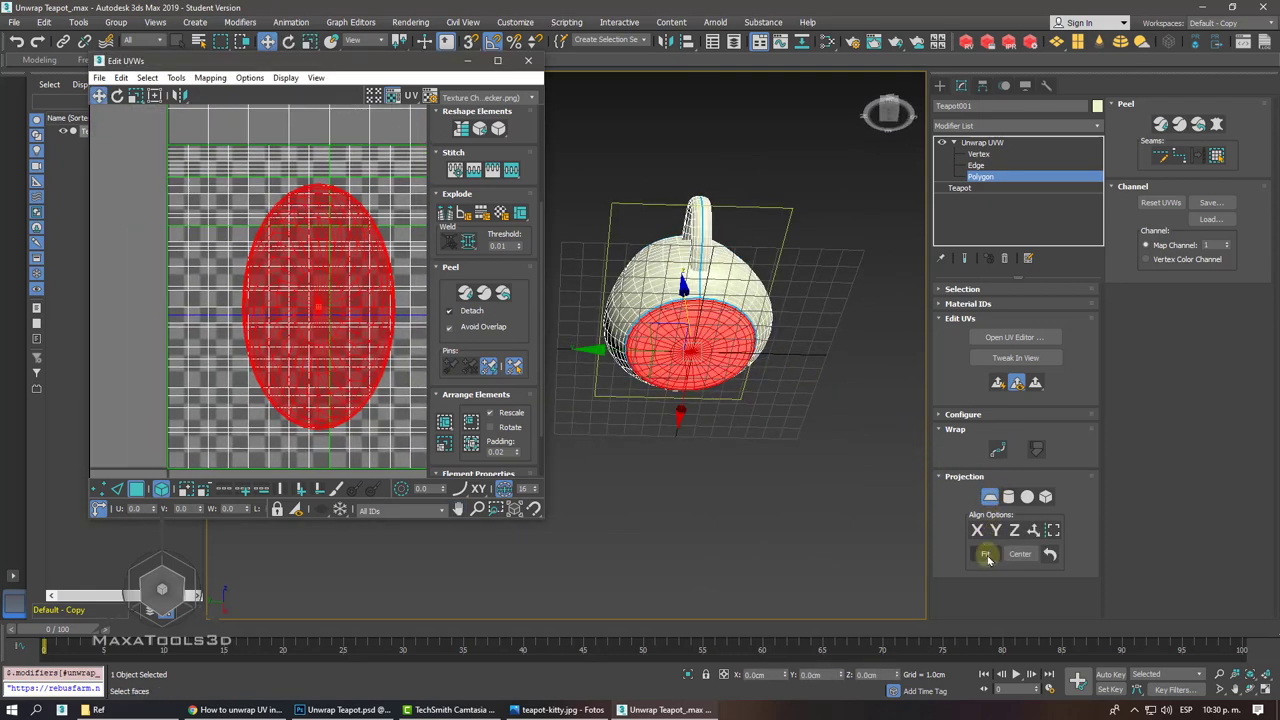
pyautogui.scroll(-2, 340, 262)
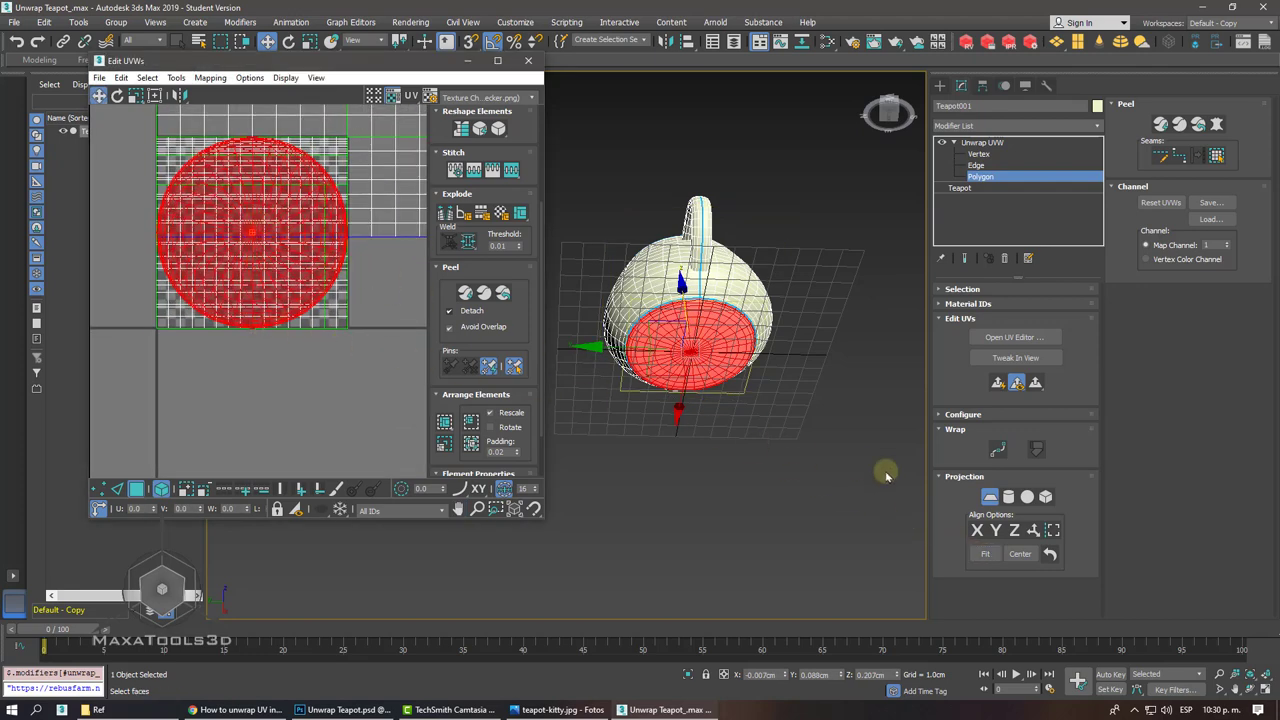
# - Turn off Planar and frame the cap's UV circle in the editor
pyautogui.click(990, 498)
pyautogui.moveTo(243, 200); pyautogui.dragTo(319, 399)
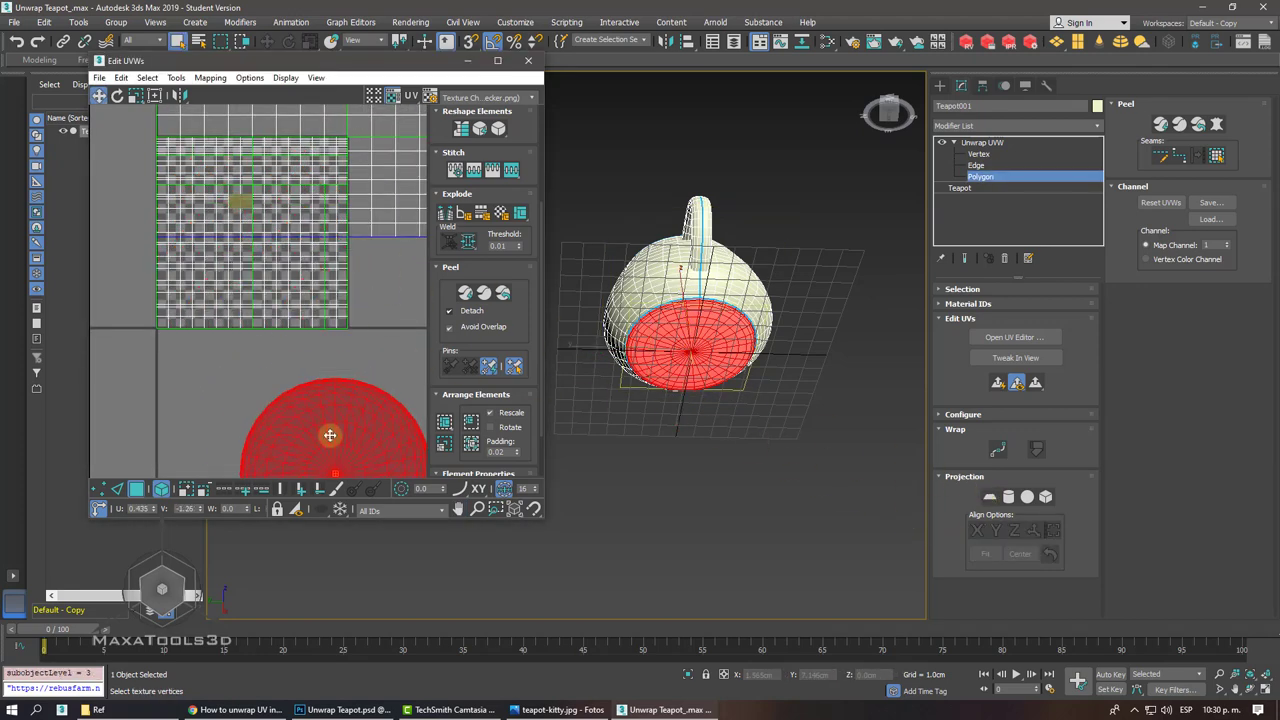
pyautogui.scroll(2, 319, 399)
pyautogui.scroll(2, 319, 399)
pyautogui.scroll(1, 319, 399)
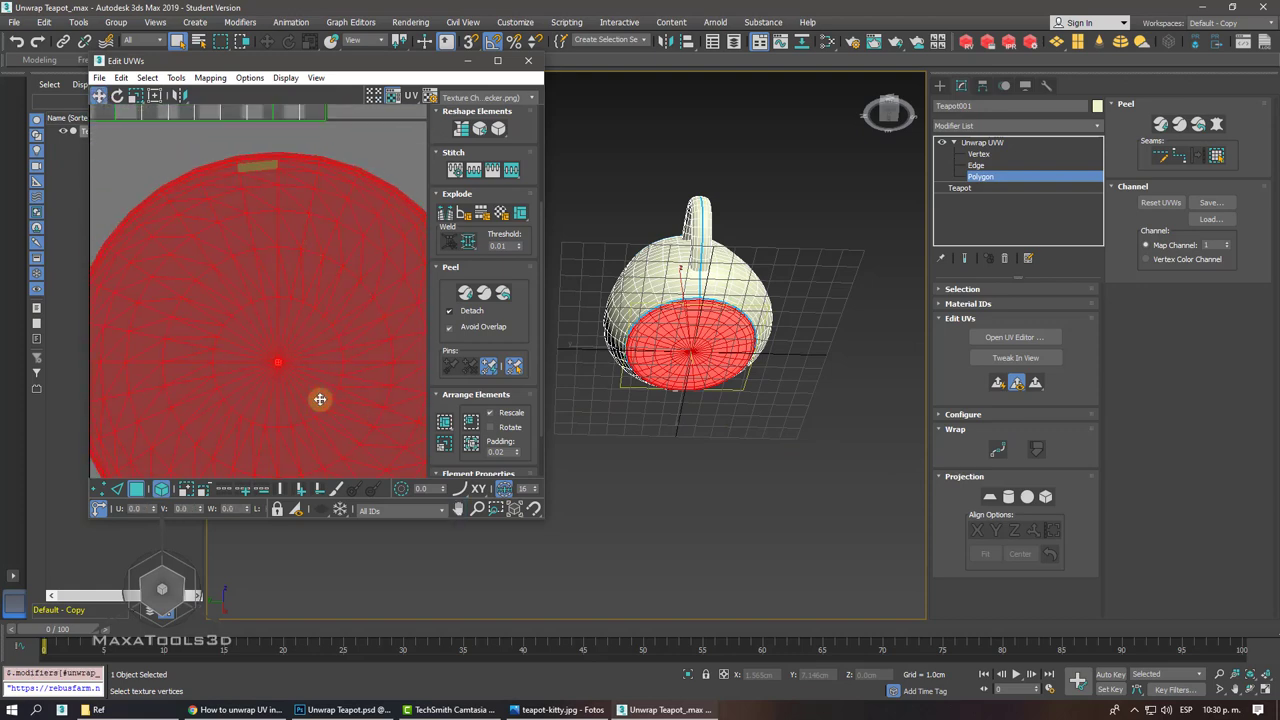
pyautogui.scroll(3, 319, 399)
pyautogui.scroll(-2, 319, 399)
pyautogui.scroll(-2, 319, 399)
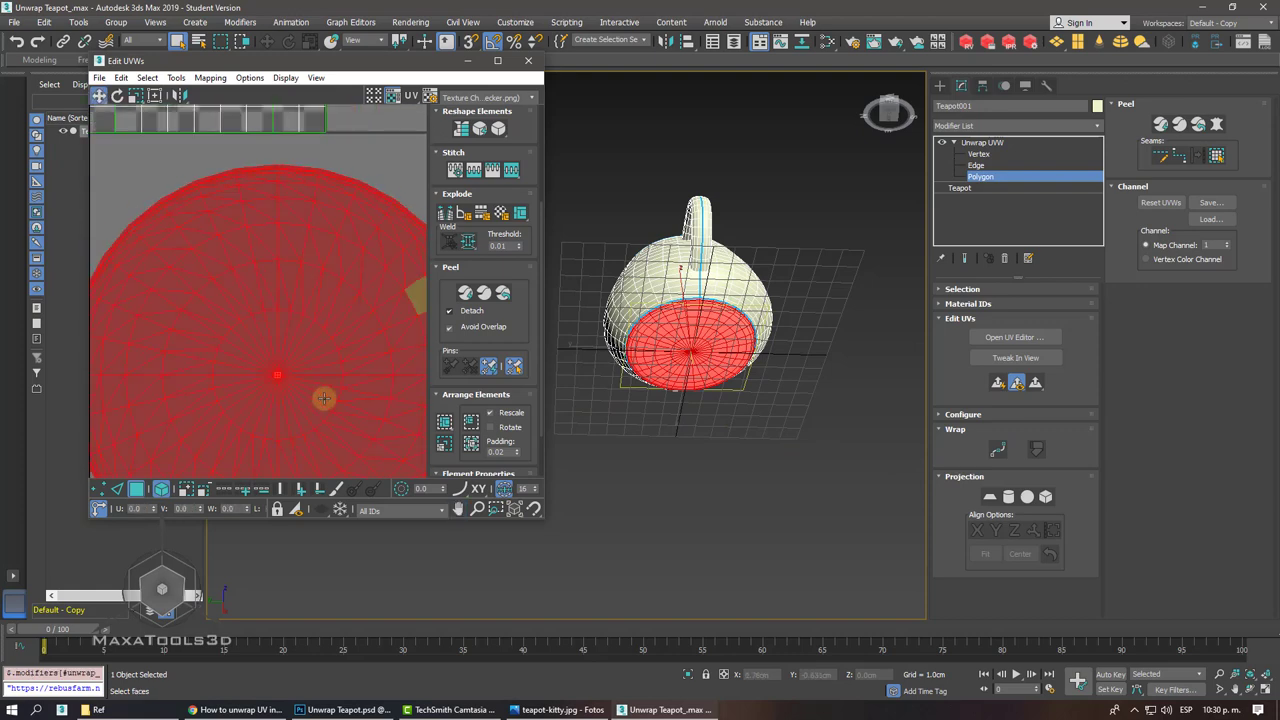
pyautogui.press('f')
pyautogui.scroll(5, 770, 278)
pyautogui.scroll(-1, 773, 277)
pyautogui.scroll(-1, 773, 277)
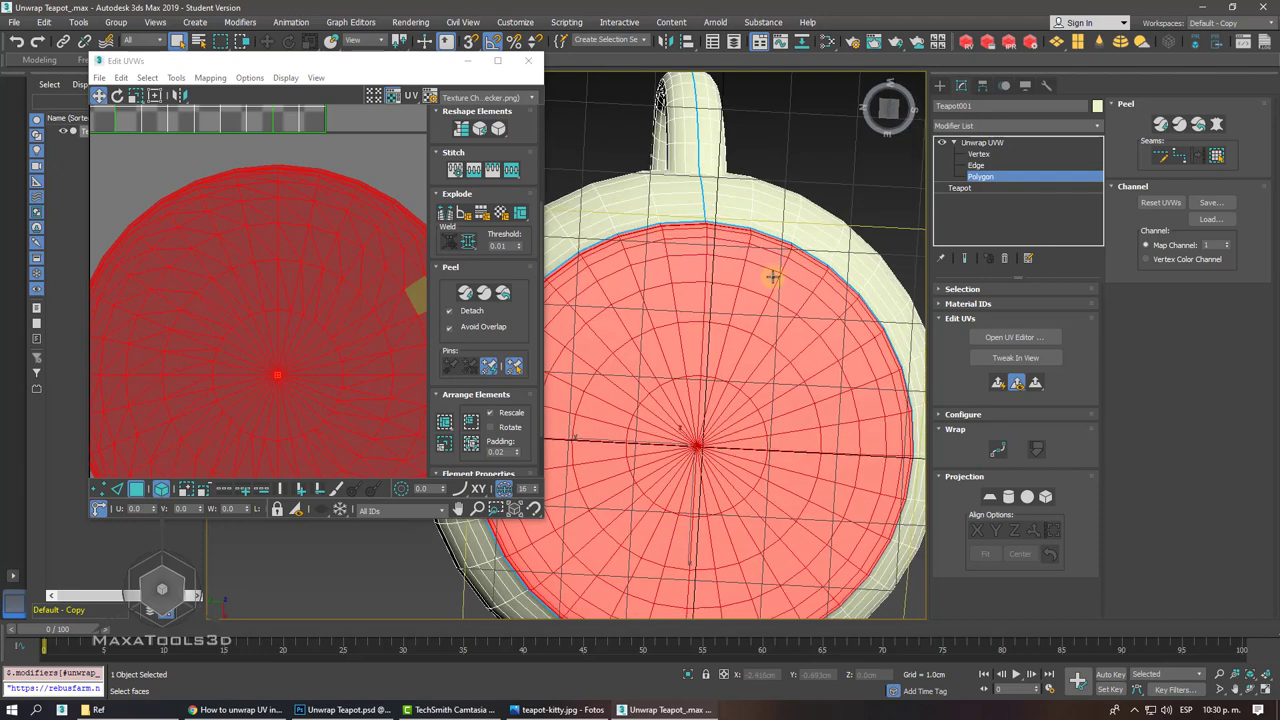
pyautogui.scroll(-2, 323, 300)
pyautogui.scroll(1, 323, 300)
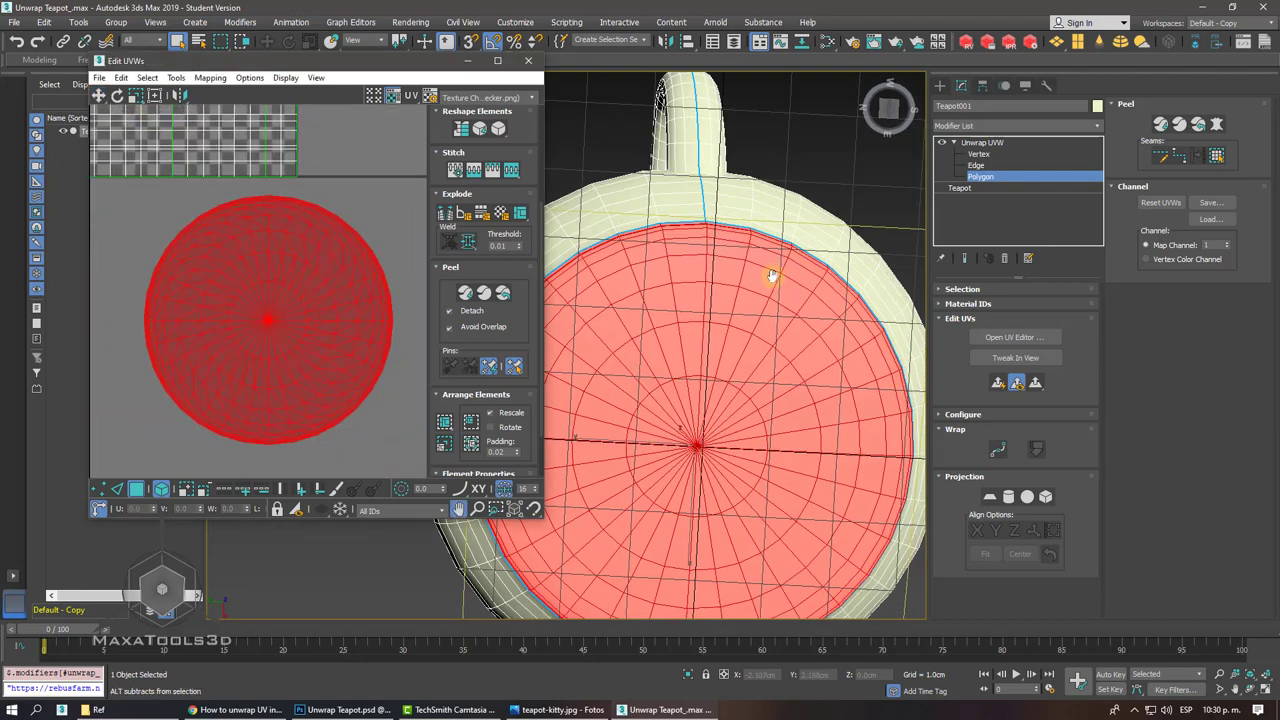
pyautogui.scroll(-1, 345, 320)
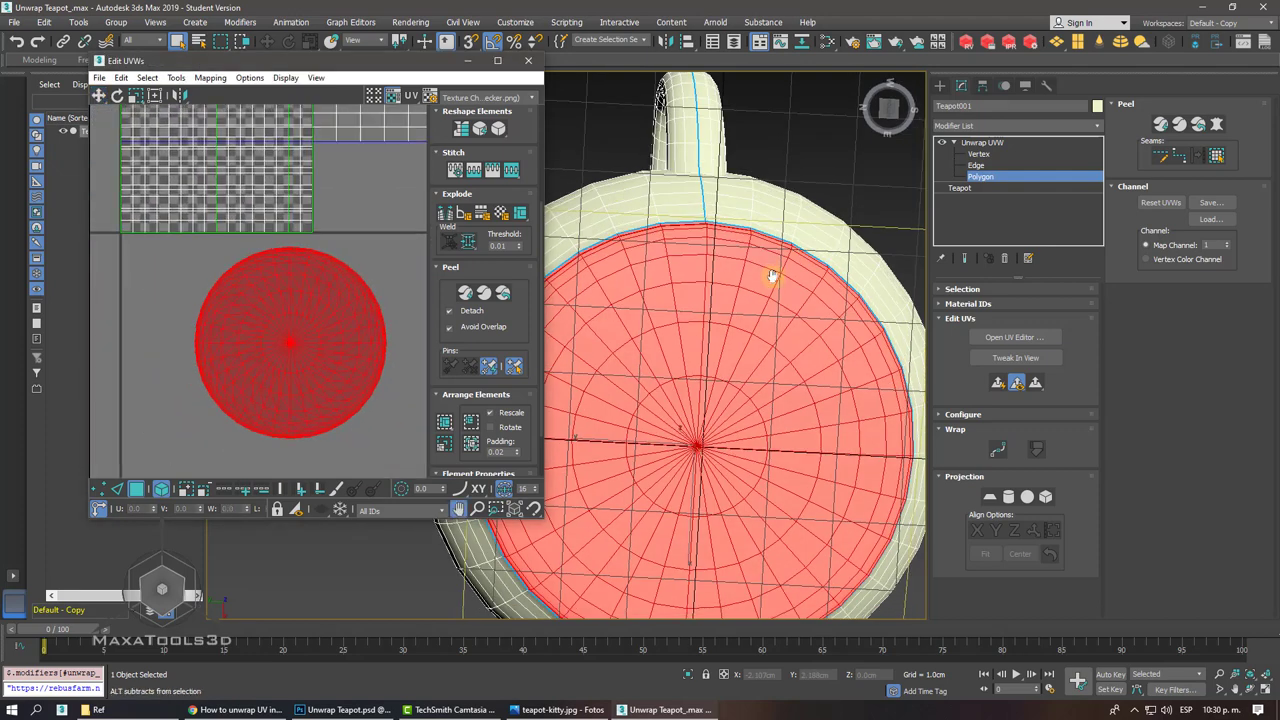
pyautogui.scroll(-2, 345, 320)
pyautogui.scroll(-1, 366, 194)
pyautogui.scroll(-1, 366, 194)
# - Move all UV shells off the 0-1 tile, then place only the bottom-cap circle on it
pyautogui.moveTo(176, 146); pyautogui.dragTo(365, 308)
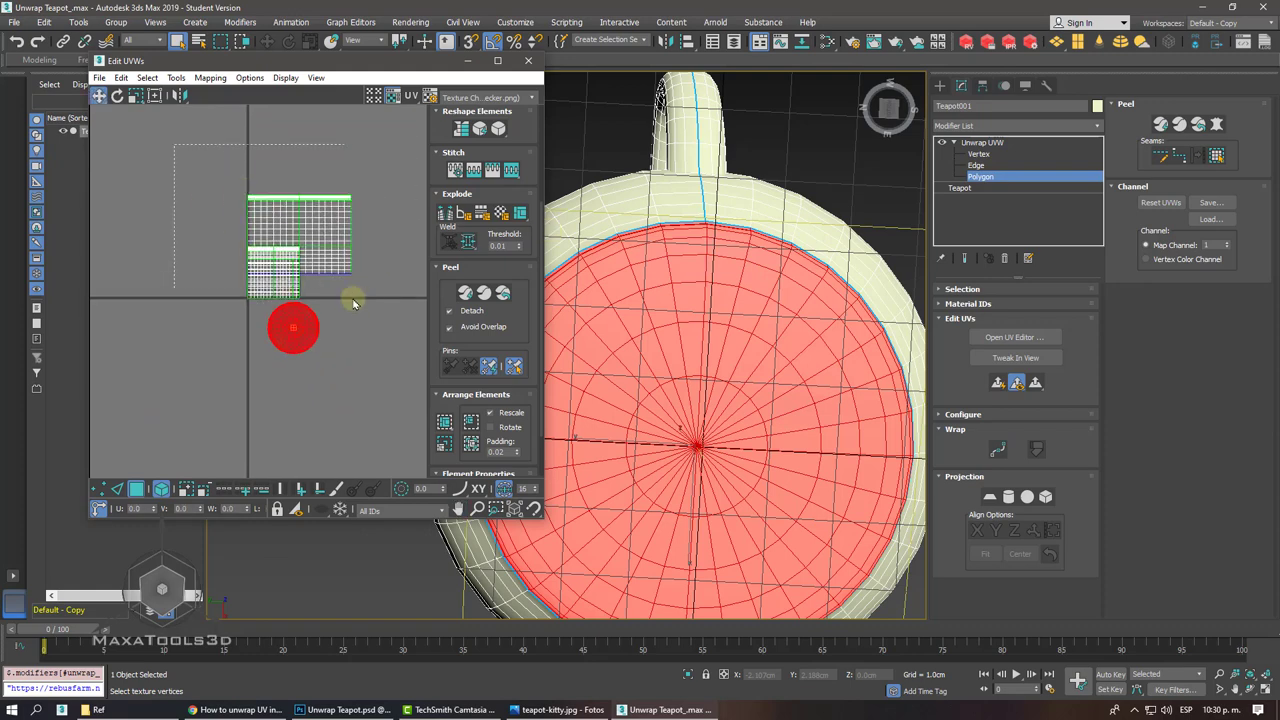
pyautogui.moveTo(257, 263); pyautogui.dragTo(187, 172)
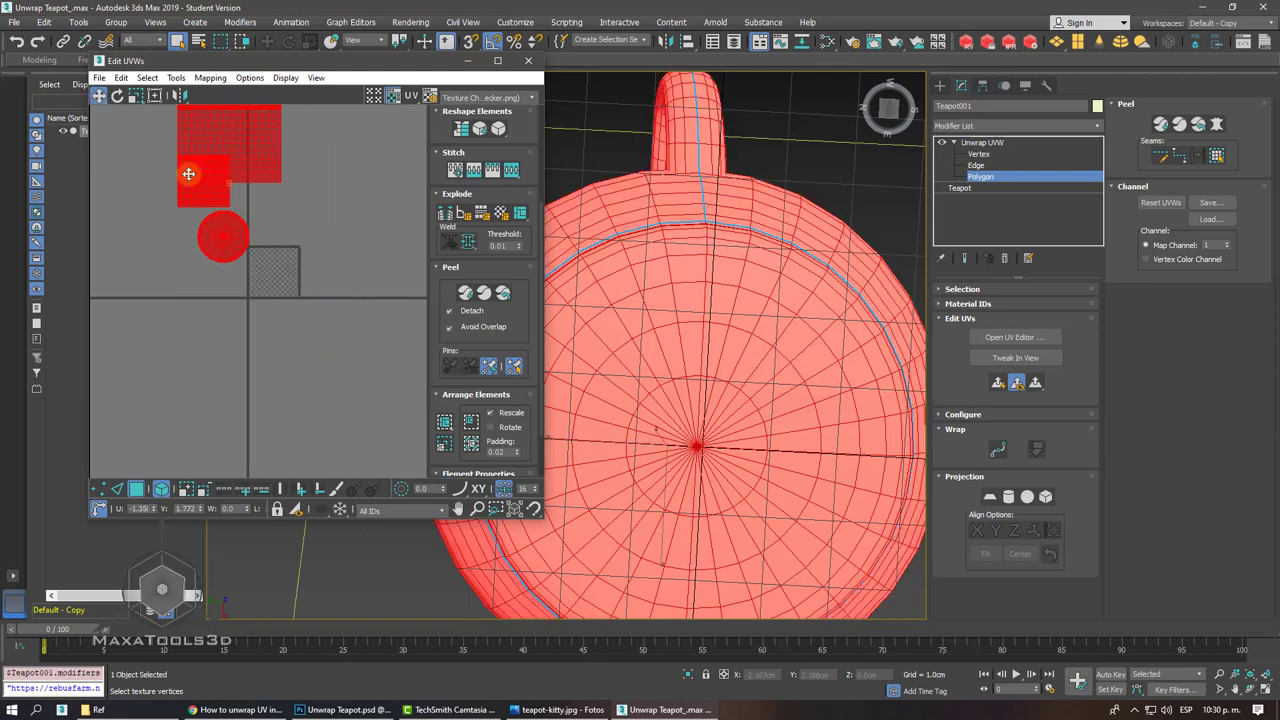
pyautogui.click(170, 315)
pyautogui.click(215, 237)
pyautogui.moveTo(222, 237); pyautogui.dragTo(276, 281)
pyautogui.scroll(5, 278, 265)
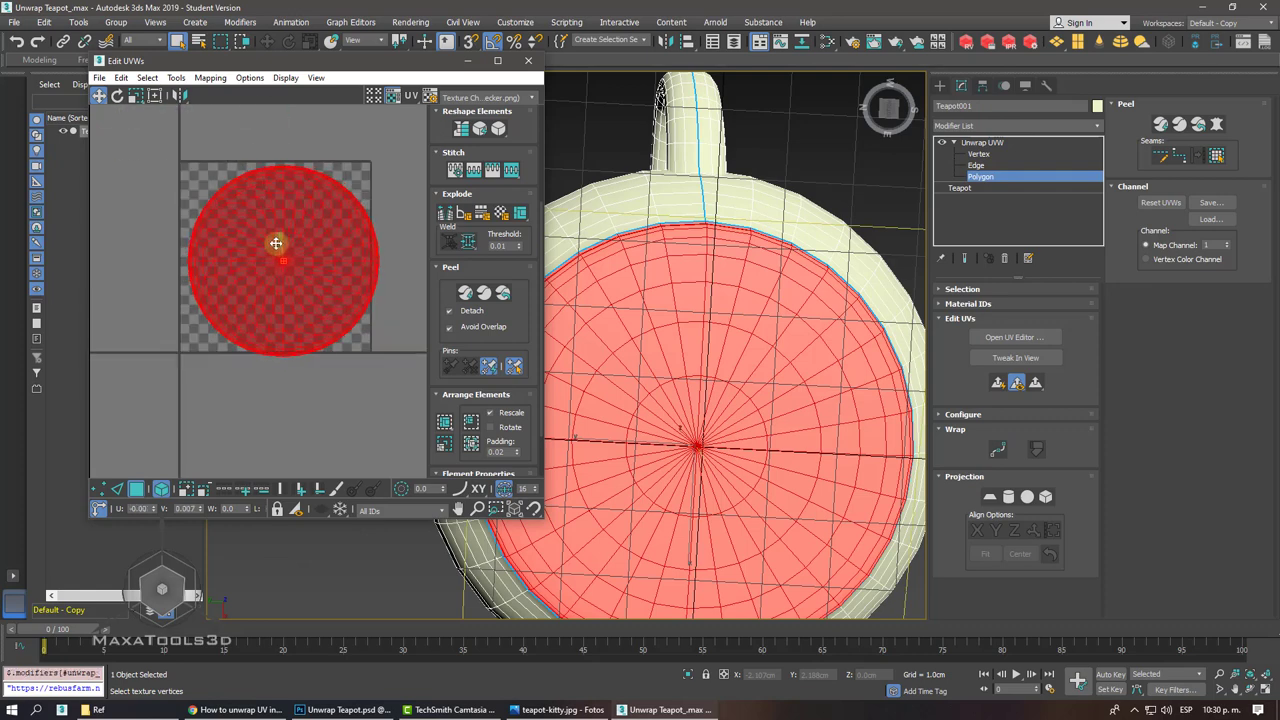
pyautogui.scroll(-1, 272, 243)
pyautogui.scroll(3, 271, 243)
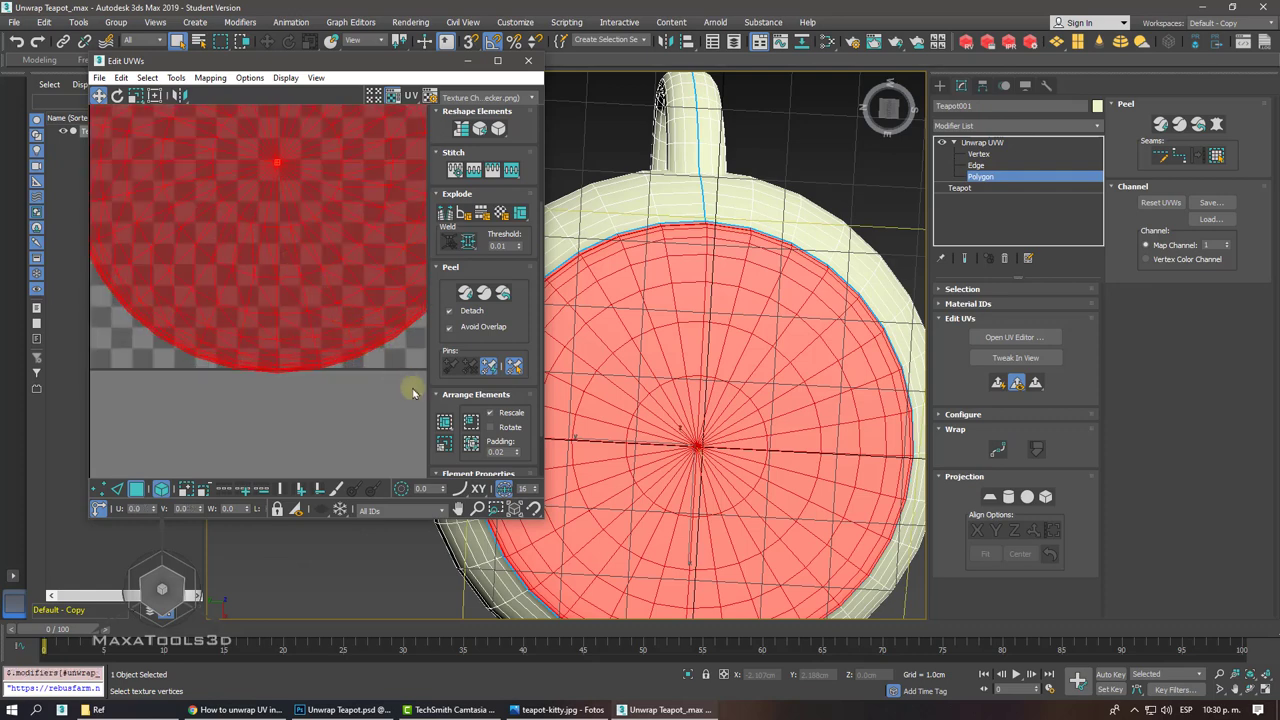
pyautogui.click(444, 421)
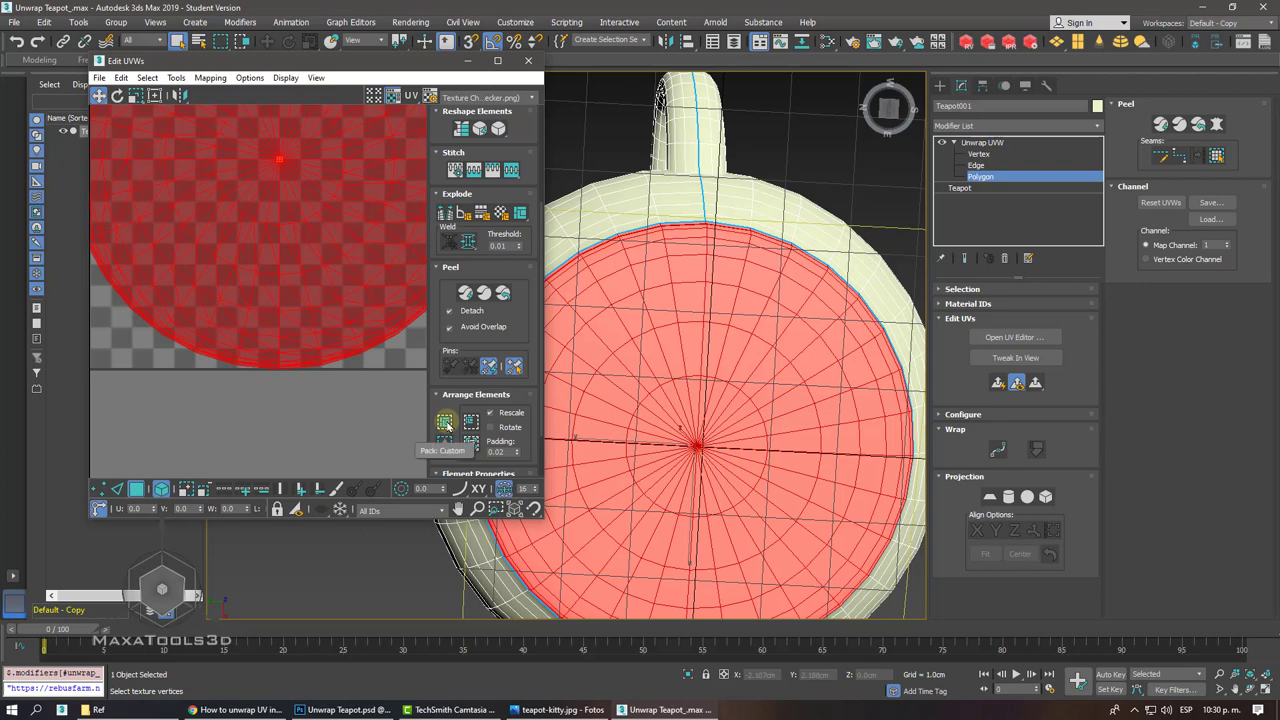
# - Pack the cap UVs with Pack: Custom and preview the CheckerPattern texture on the teapot
pyautogui.click(447, 424)
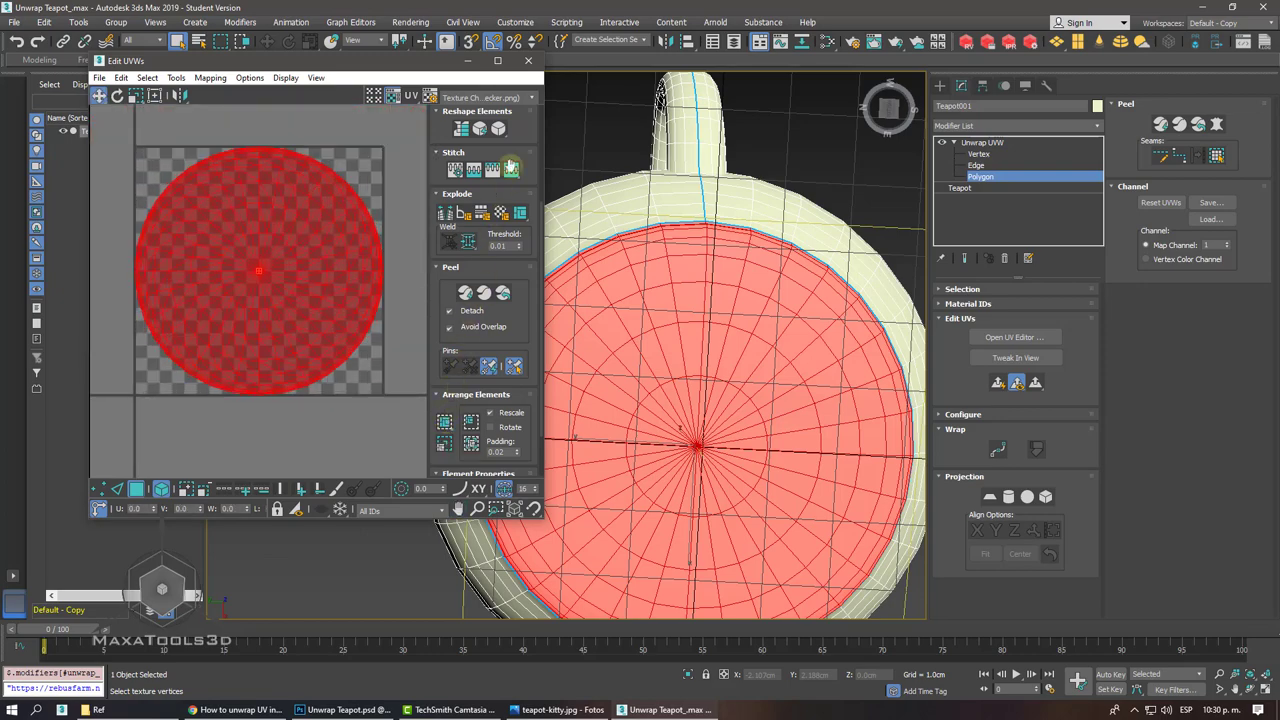
pyautogui.click(528, 98)
pyautogui.click(511, 121)
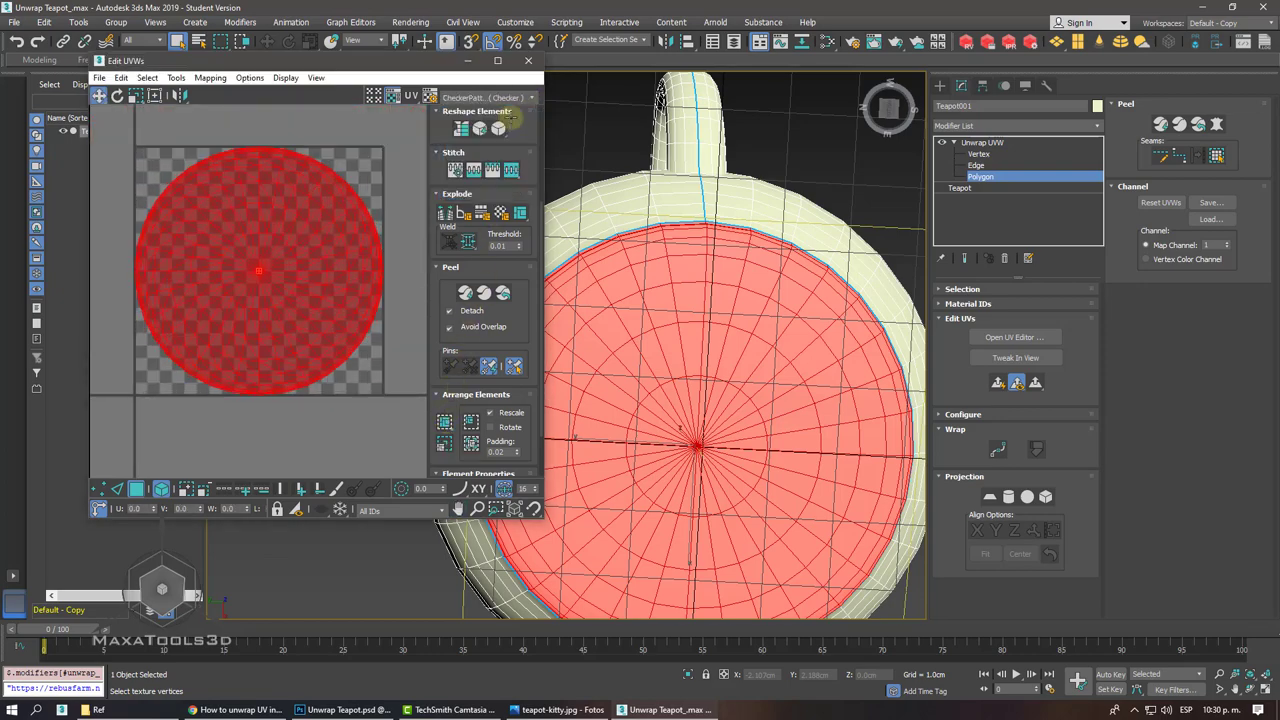
pyautogui.keyDown('alt'); pyautogui.moveTo(720, 400); pyautogui.dragTo(720, 330, button='middle'); pyautogui.keyUp('alt')
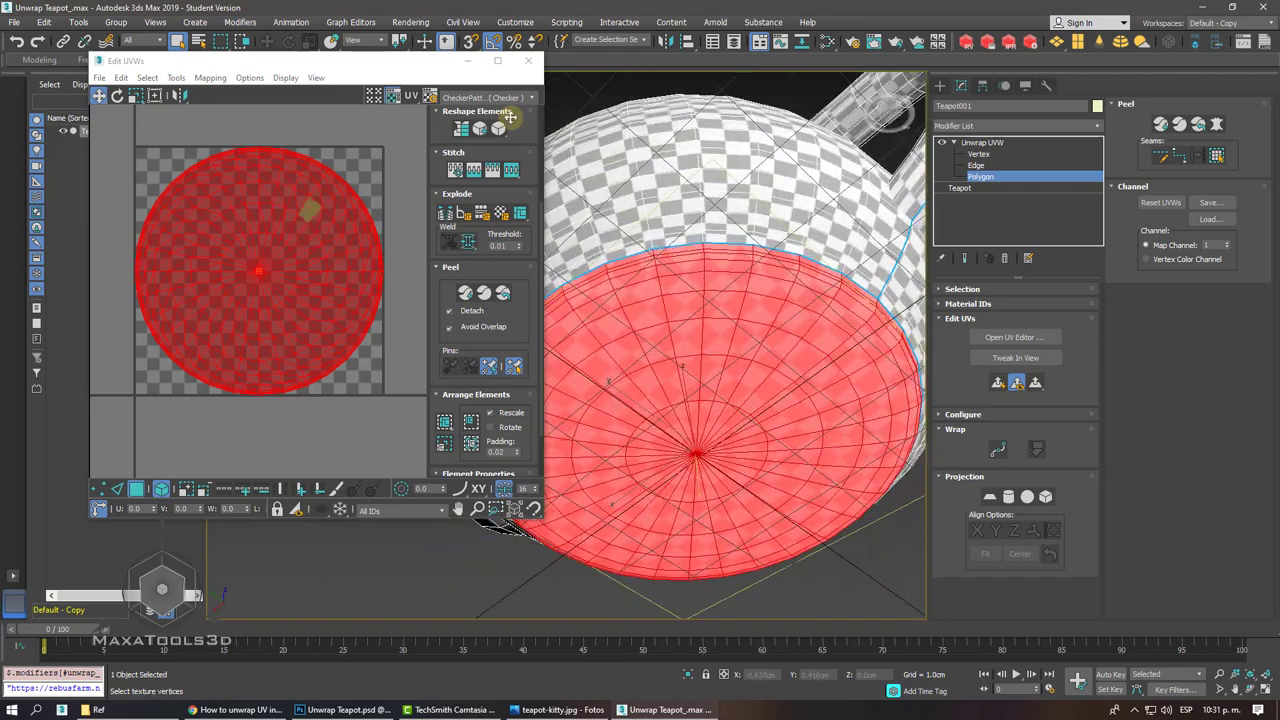
pyautogui.press('z')
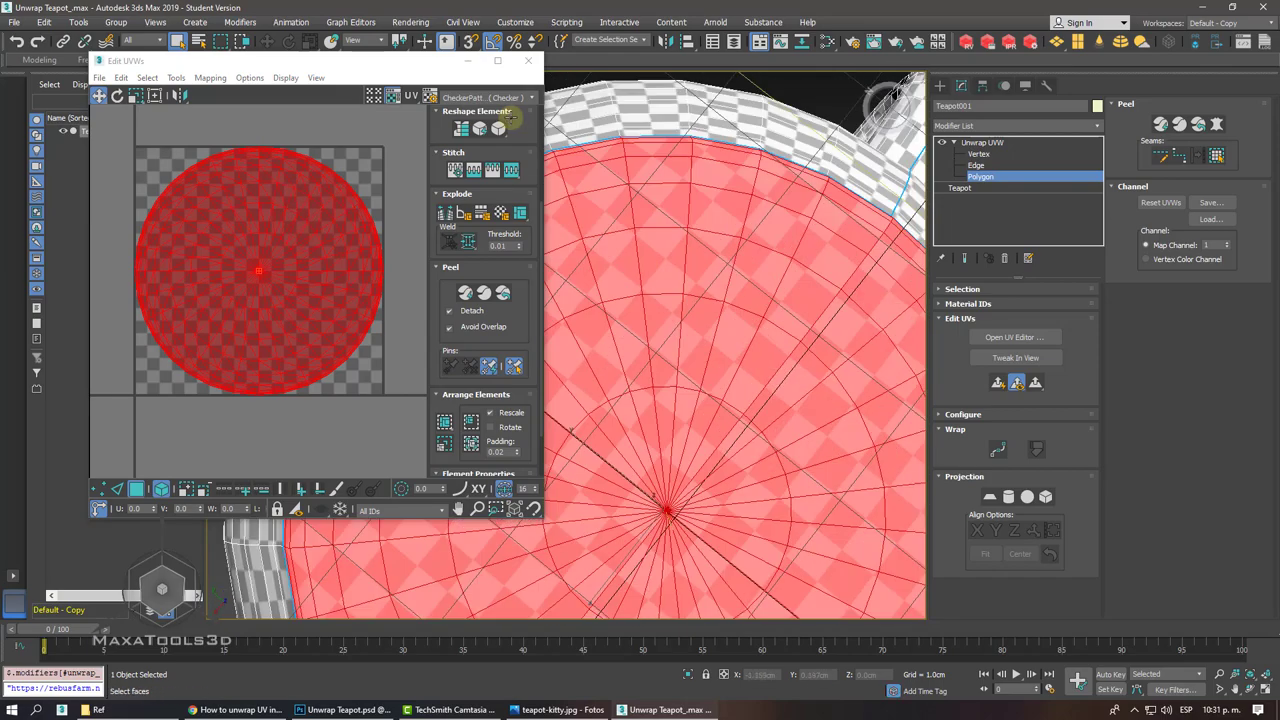
pyautogui.hotkey('shift', 'z')
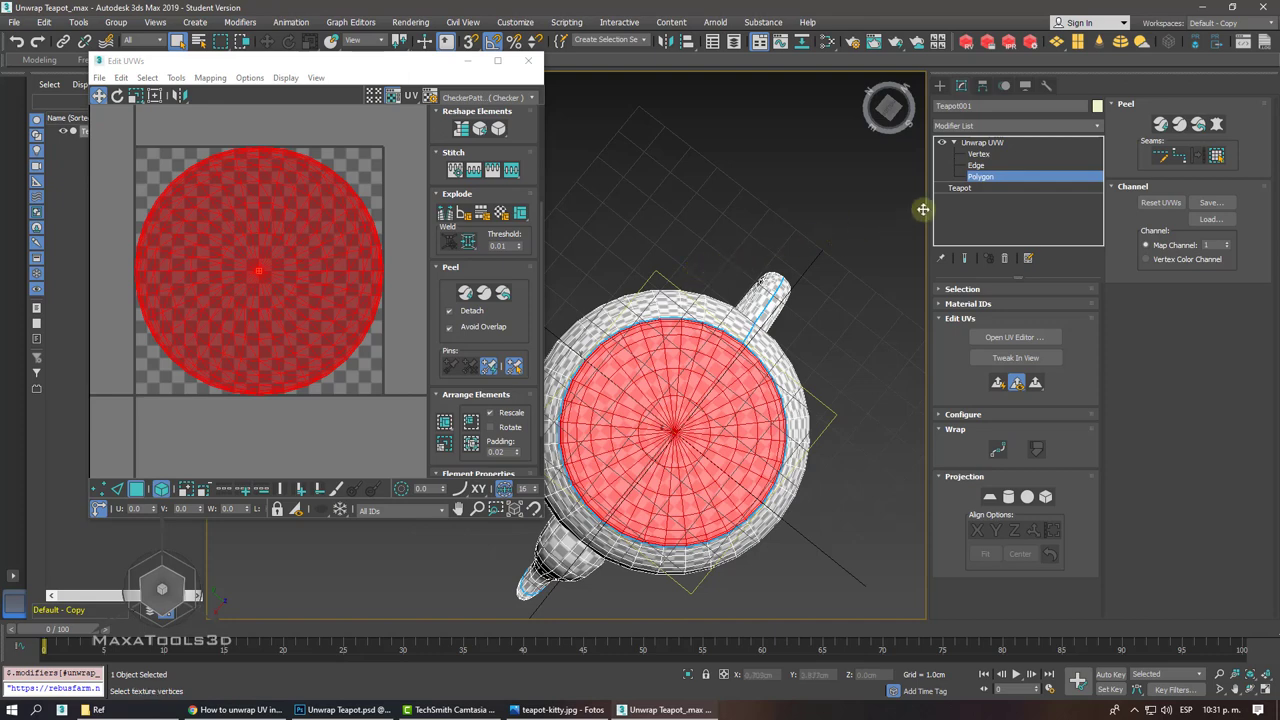
# - In the Pelt Map dialog, alternate pelt stretching and relaxing on the bottom cap
pyautogui.click(1219, 132)
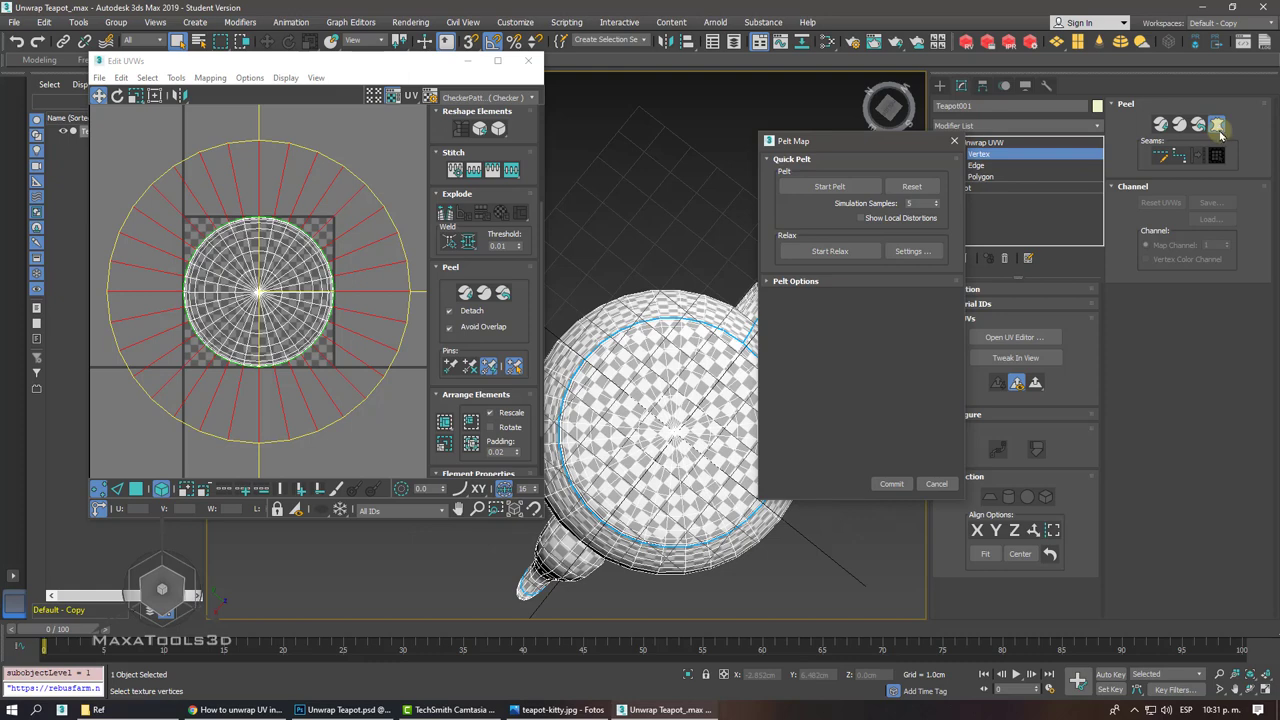
pyautogui.click(829, 189)
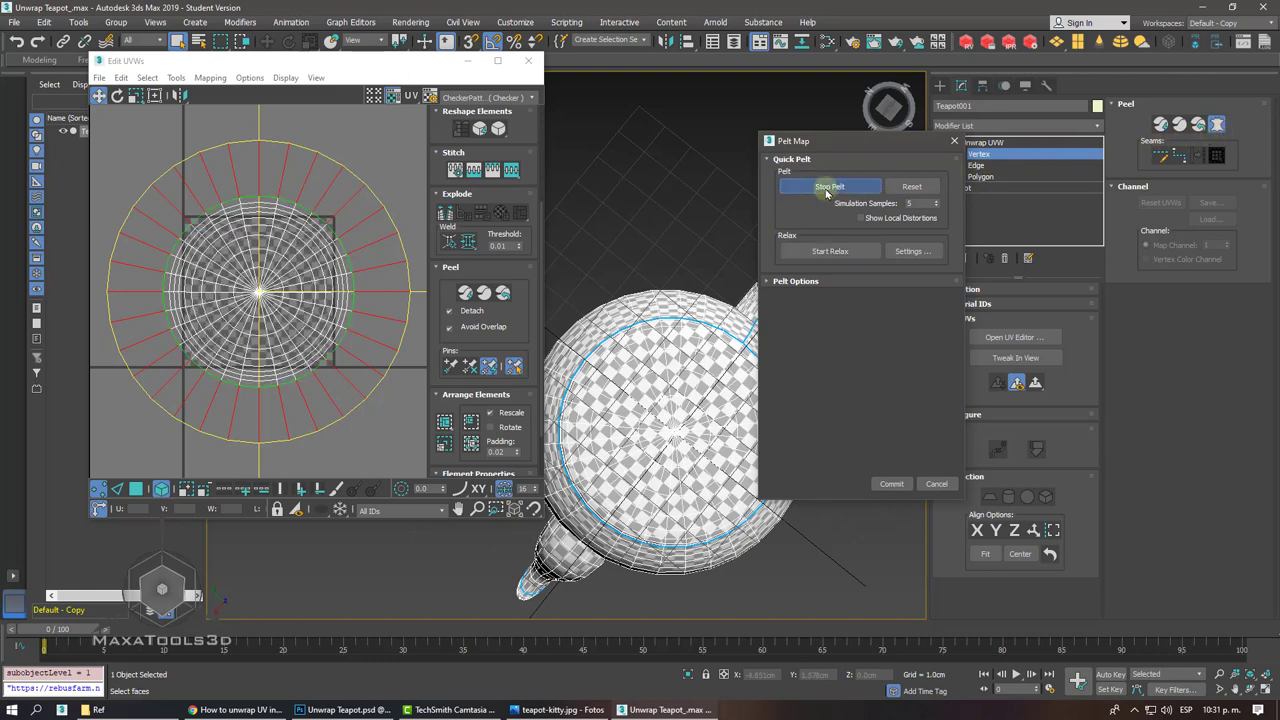
pyautogui.click(828, 189)
pyautogui.click(836, 250)
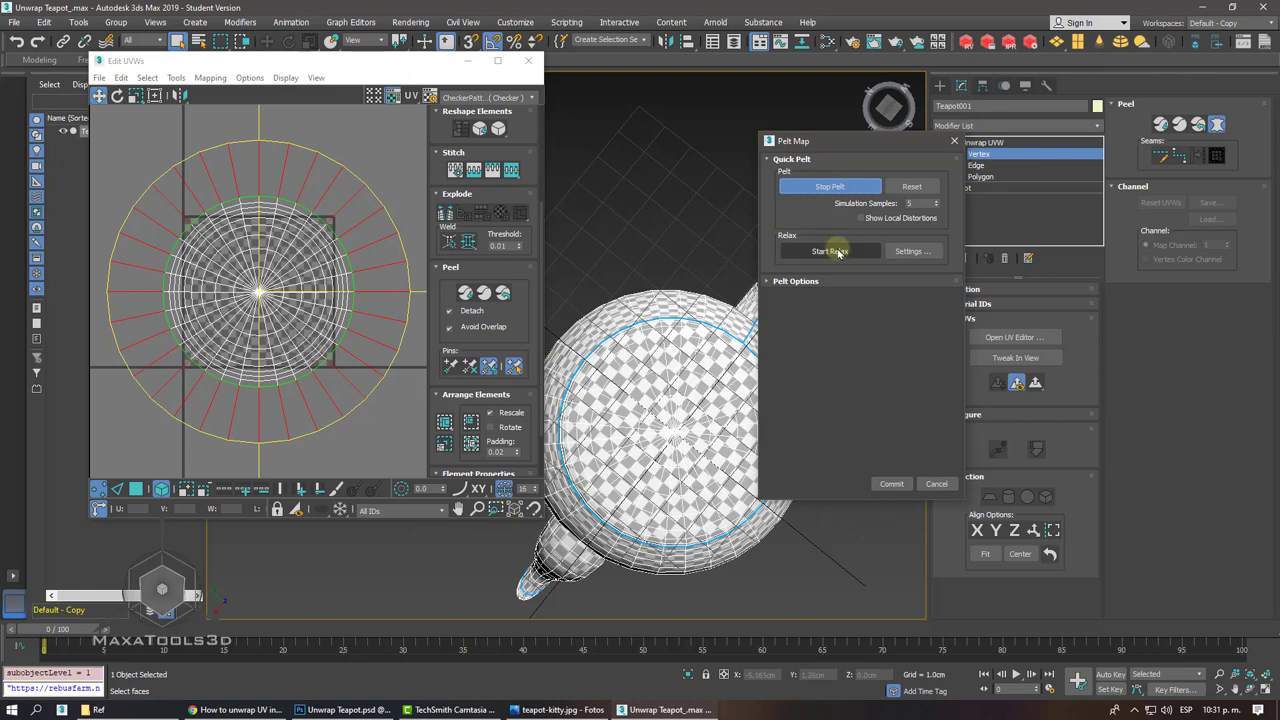
pyautogui.click(838, 251)
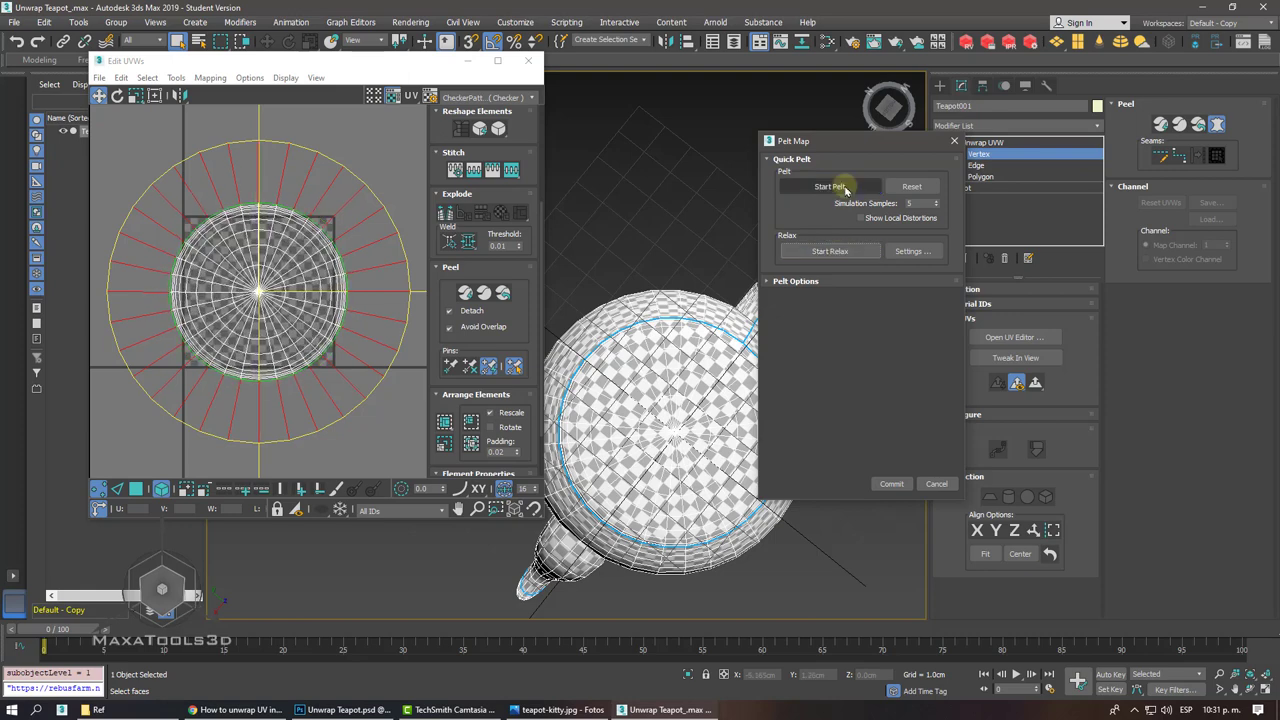
pyautogui.click(840, 187)
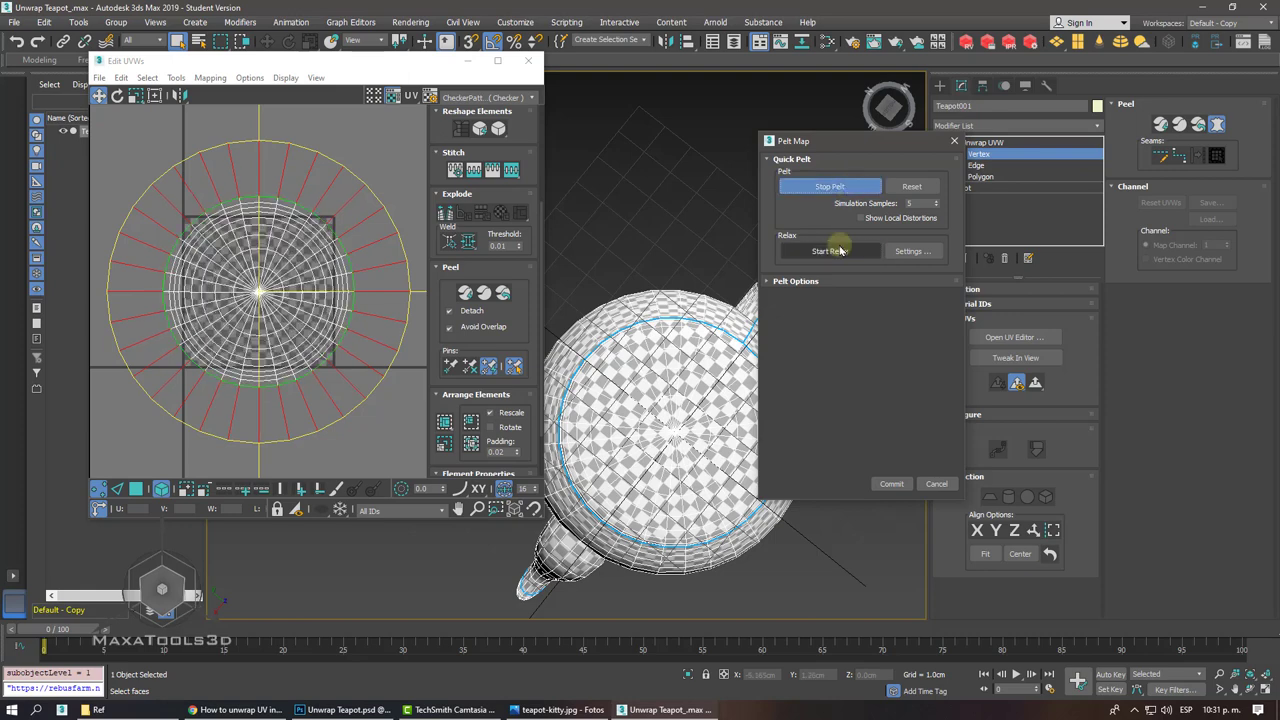
pyautogui.click(836, 190)
pyautogui.click(836, 191)
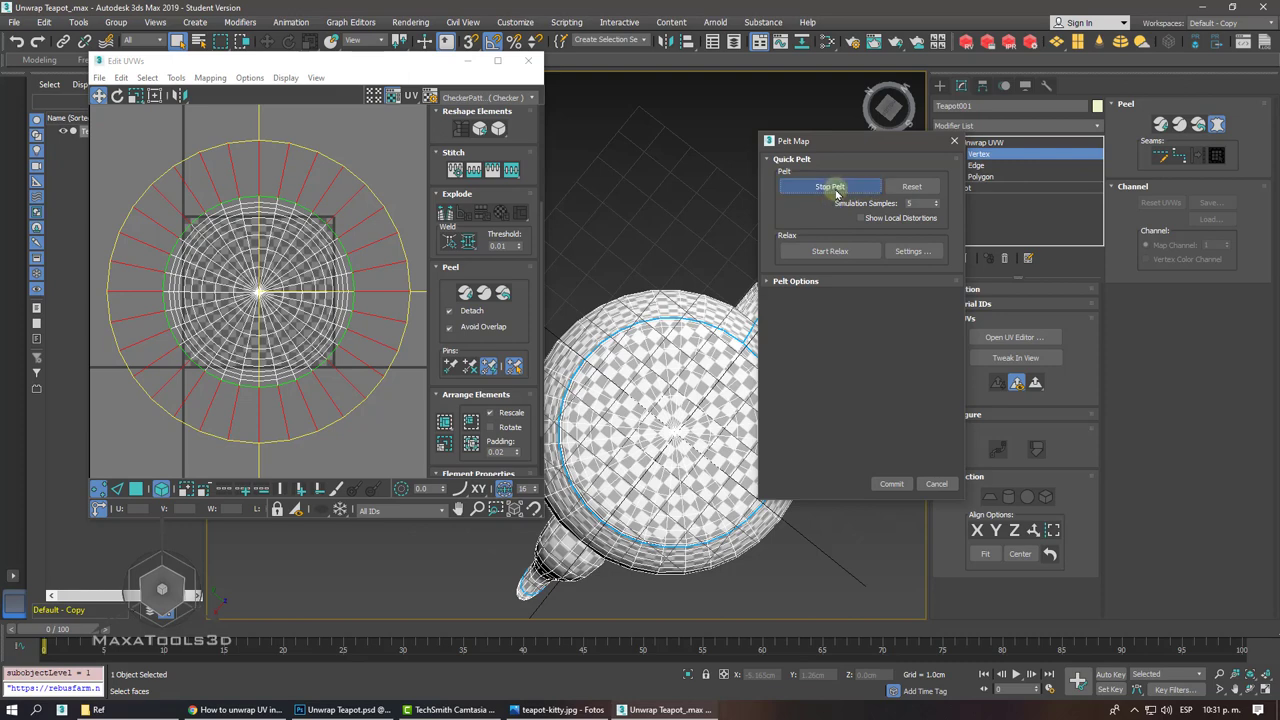
pyautogui.click(836, 190)
pyautogui.click(836, 190)
pyautogui.click(830, 251)
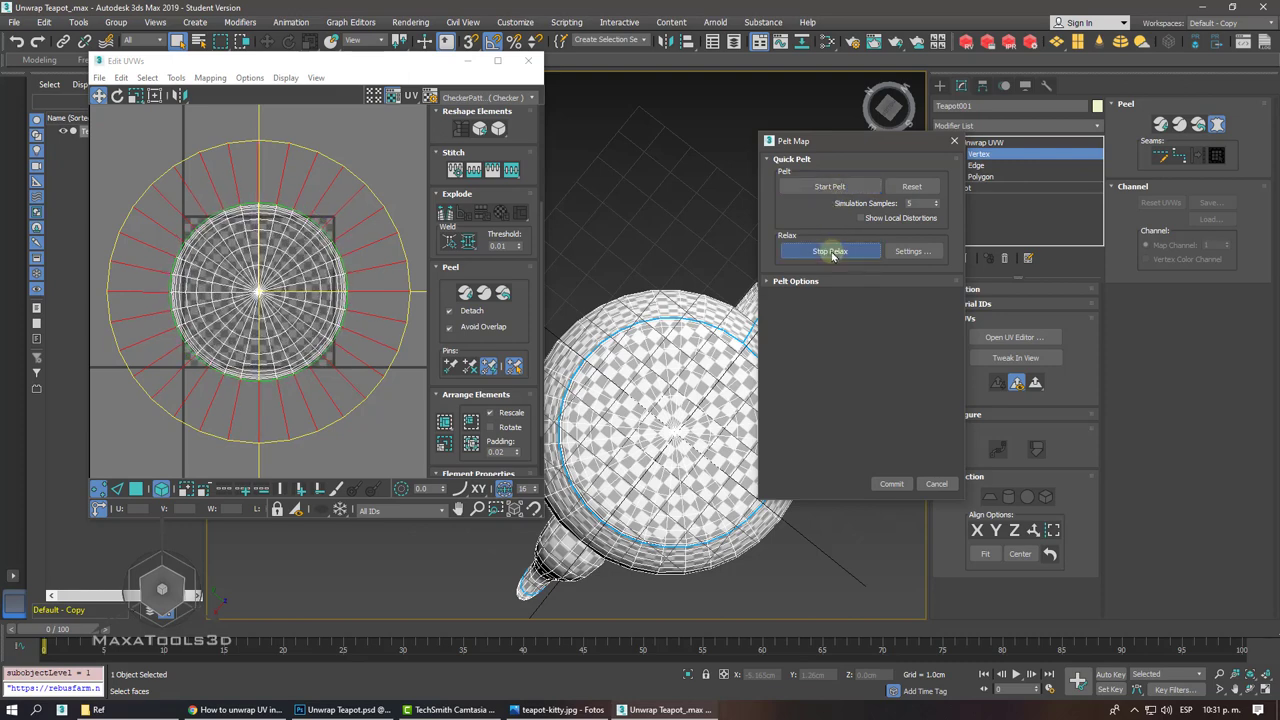
pyautogui.click(831, 251)
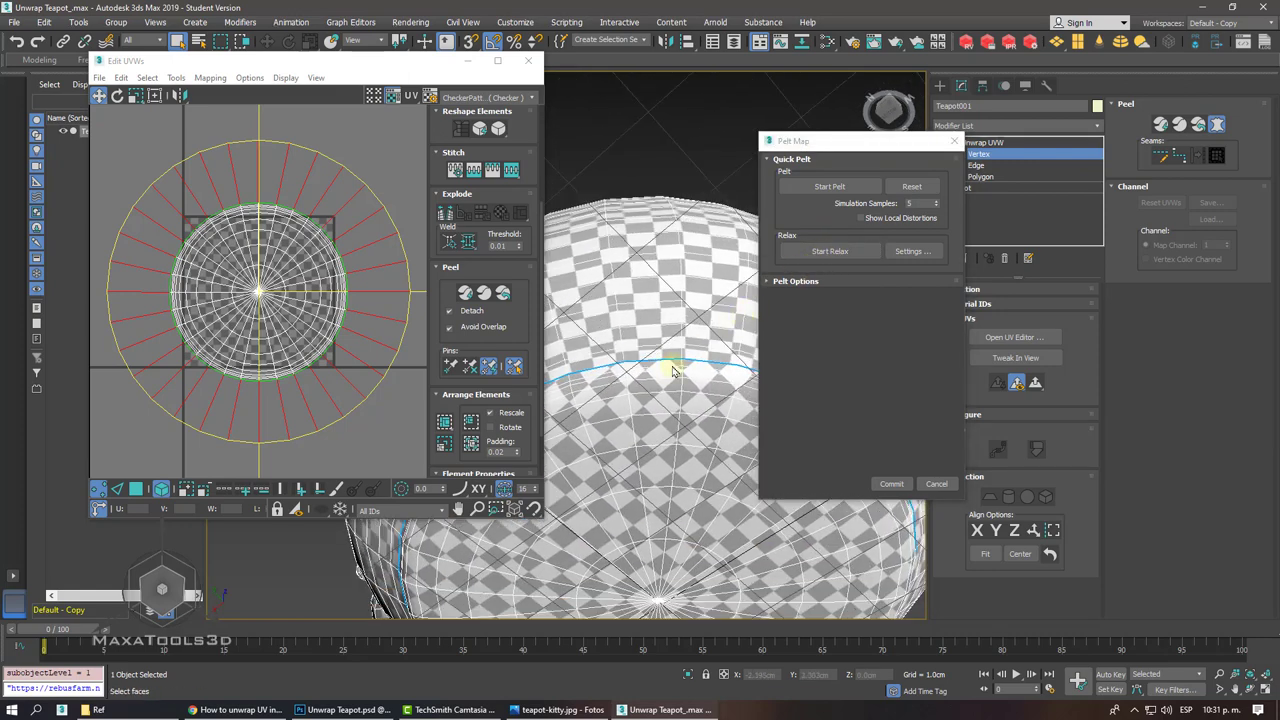
# - Repeat stretch and relax passes until the cap forms a tight circle, then Stop Relax
pyautogui.scroll(3, 672, 371)
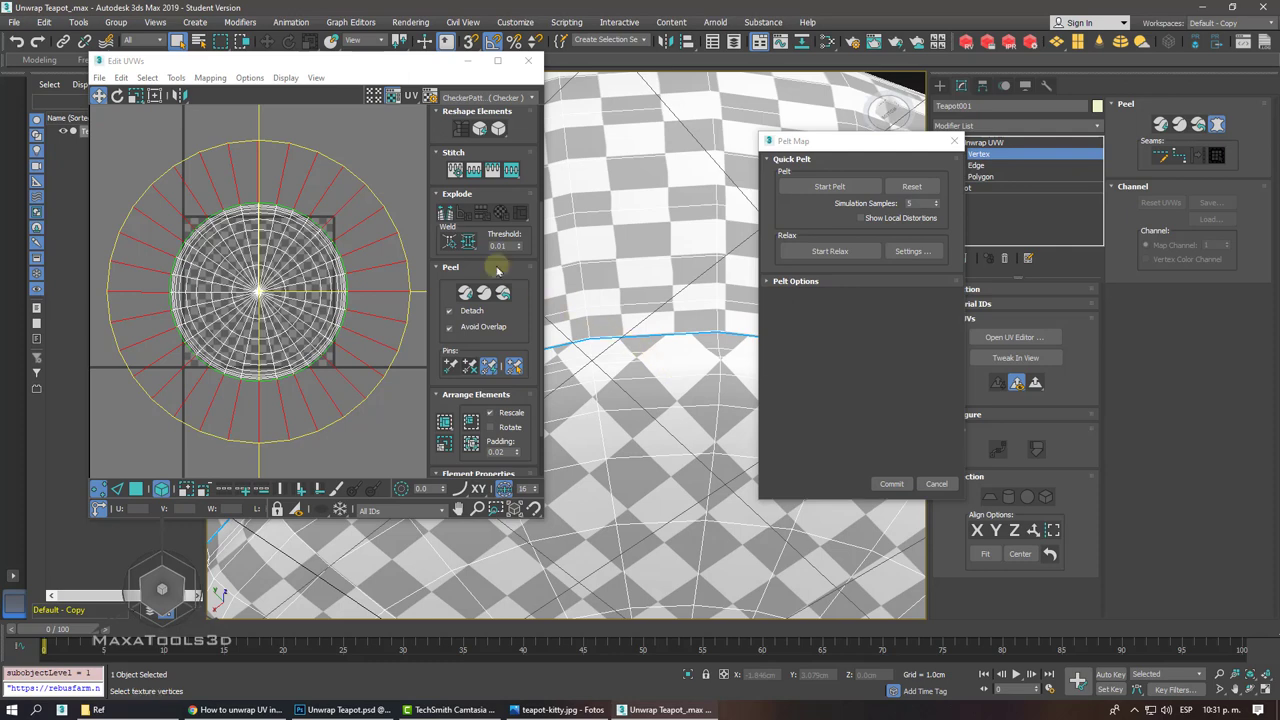
pyautogui.scroll(3, 322, 165)
pyautogui.scroll(3, 322, 165)
pyautogui.scroll(3, 320, 170)
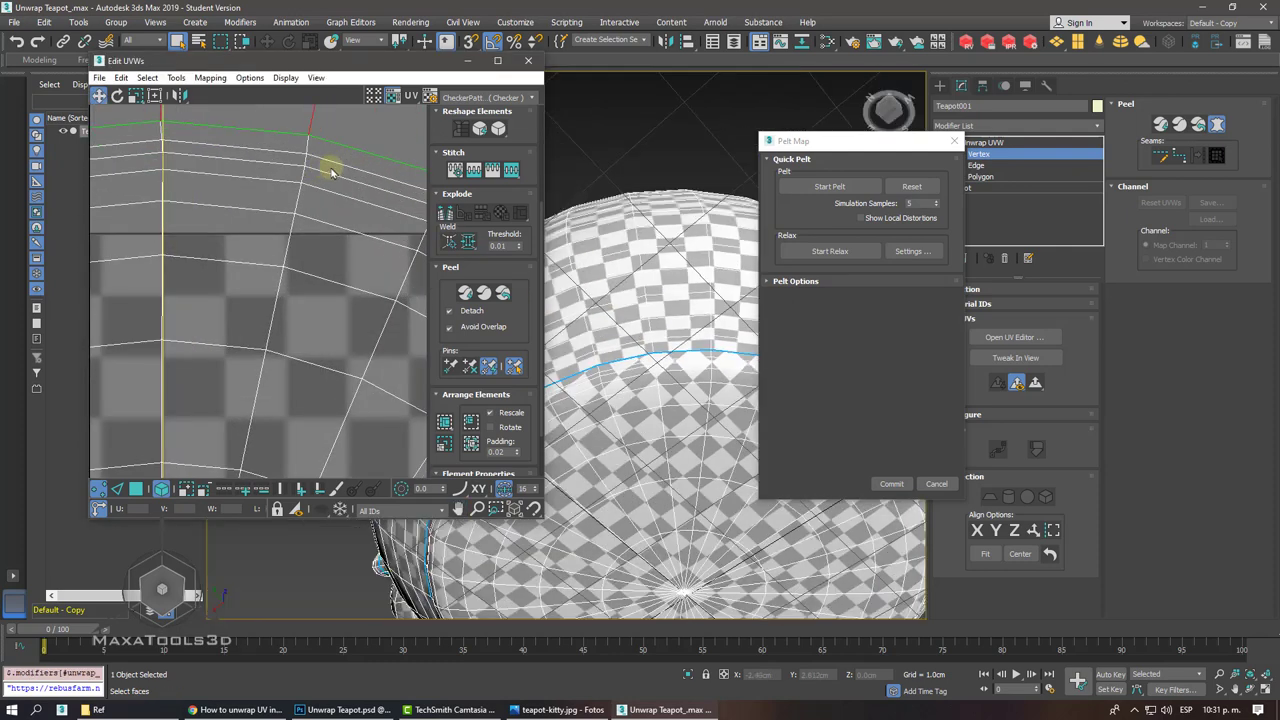
pyautogui.click(829, 251)
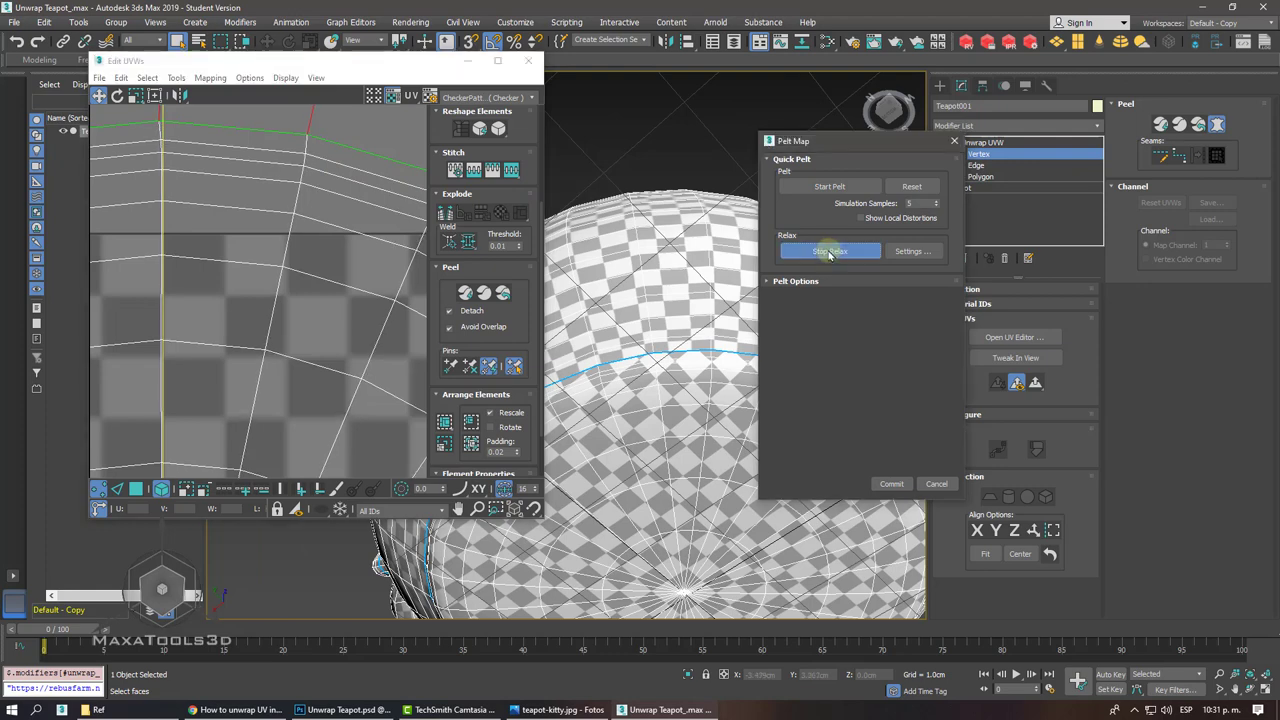
pyautogui.click(826, 252)
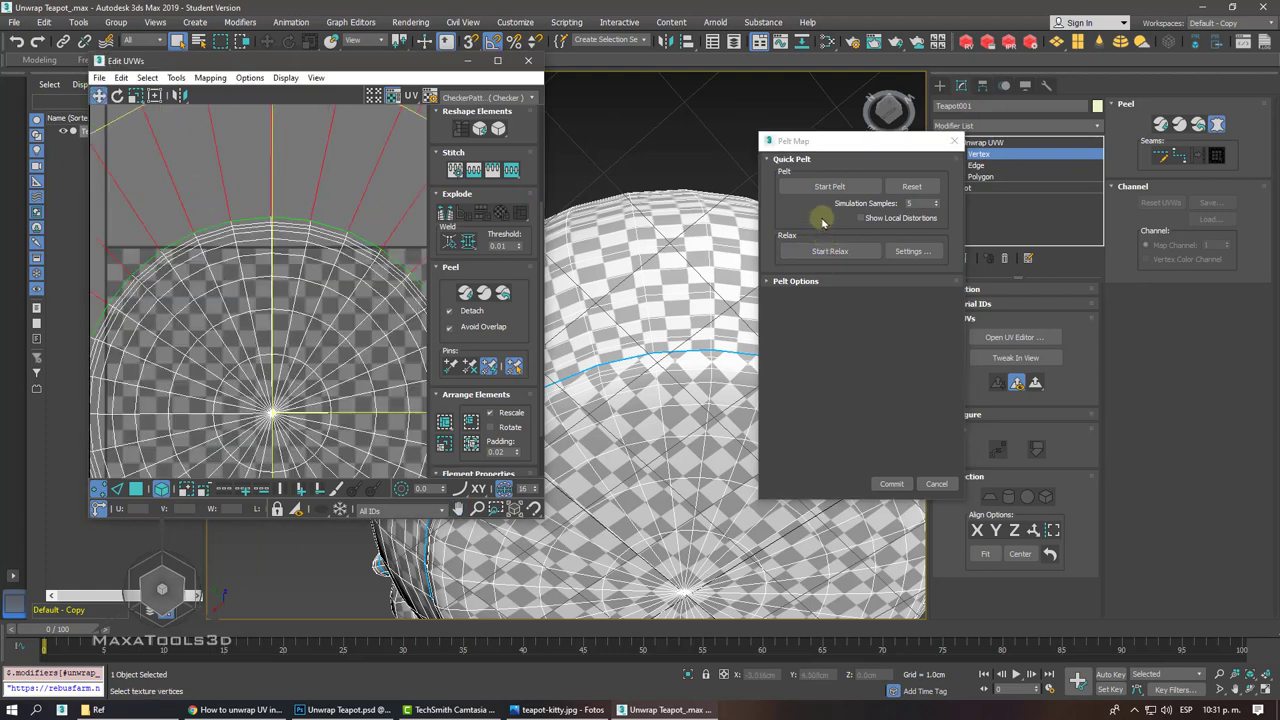
pyautogui.click(819, 188)
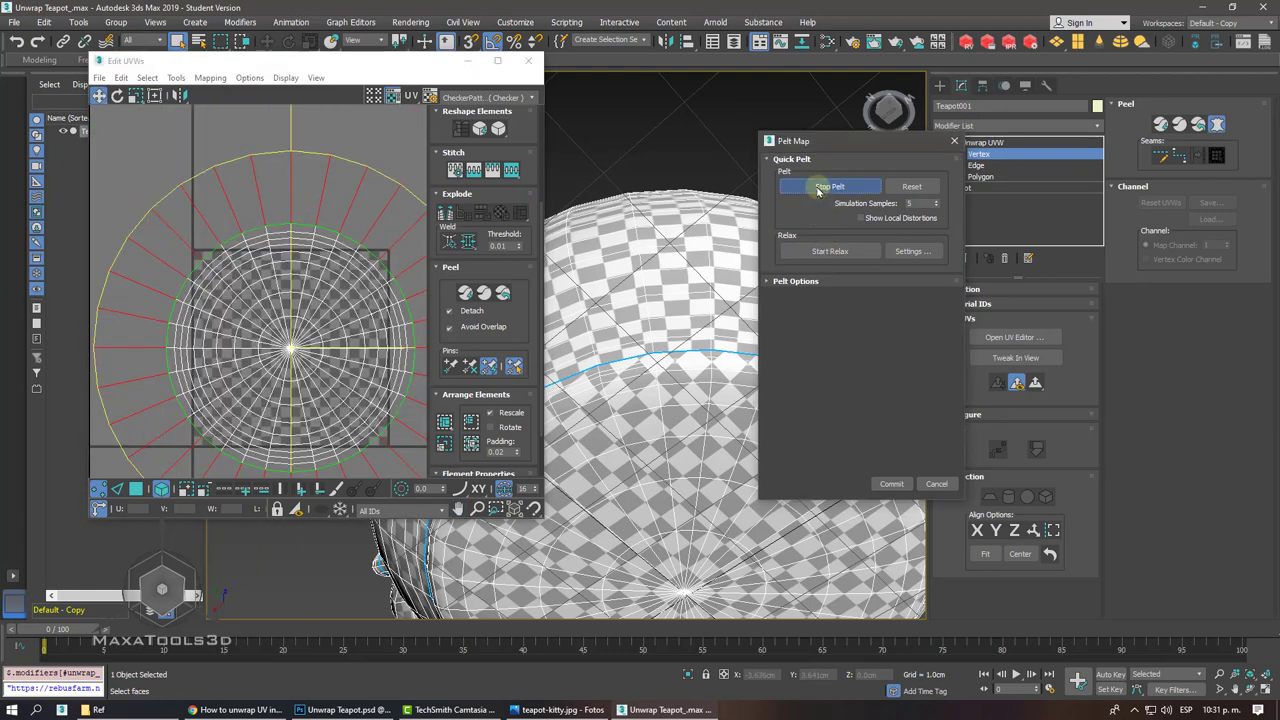
pyautogui.click(818, 188)
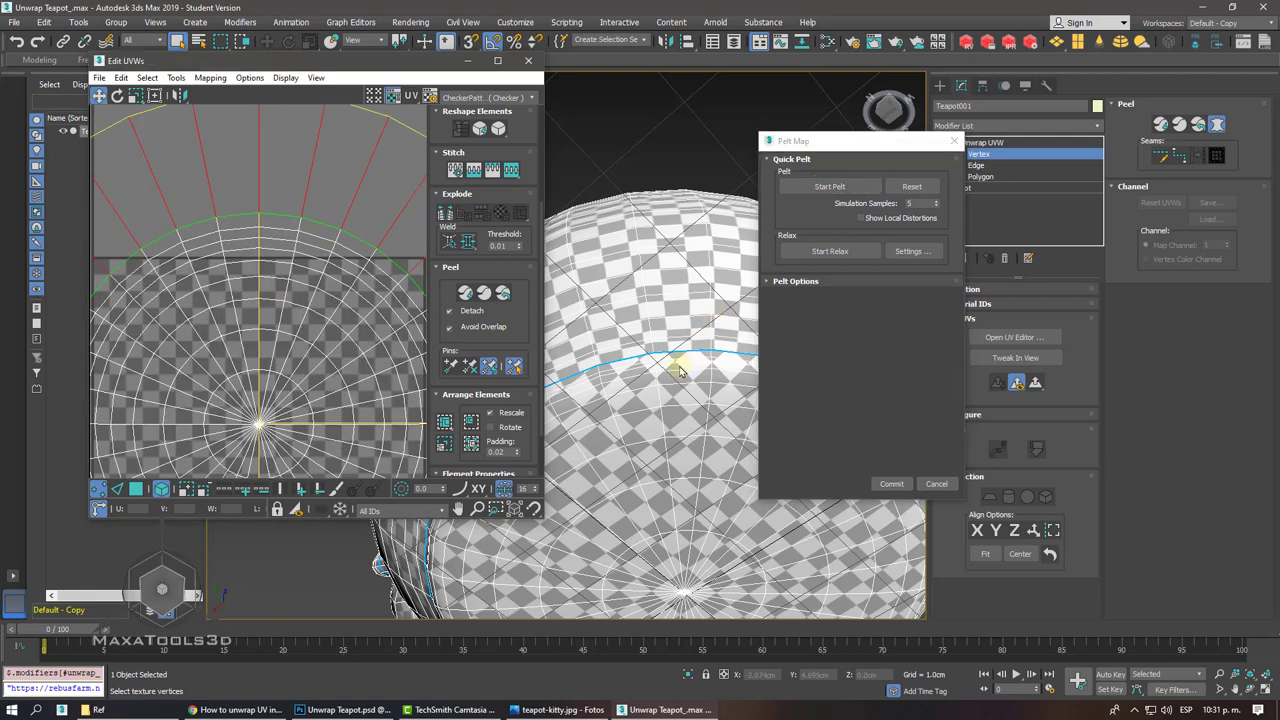
pyautogui.scroll(3, 680, 372)
pyautogui.scroll(1, 680, 372)
pyautogui.scroll(1, 651, 345)
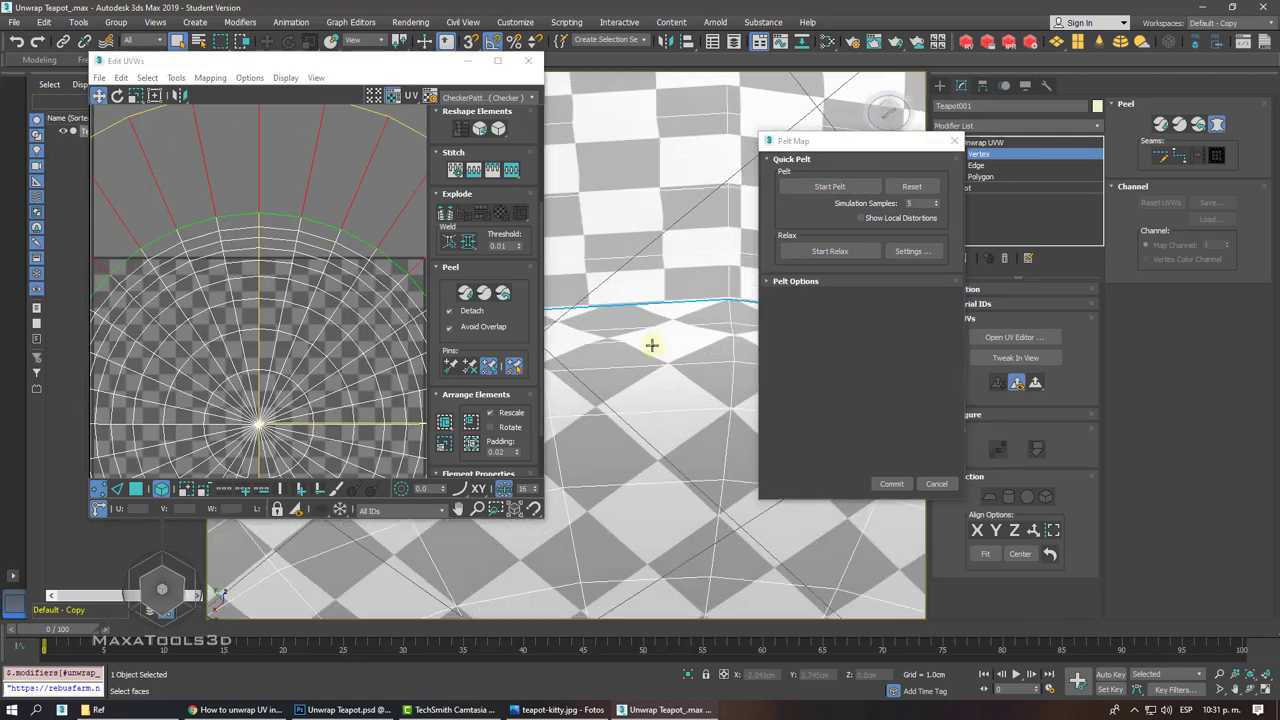
pyautogui.scroll(-3, 651, 345)
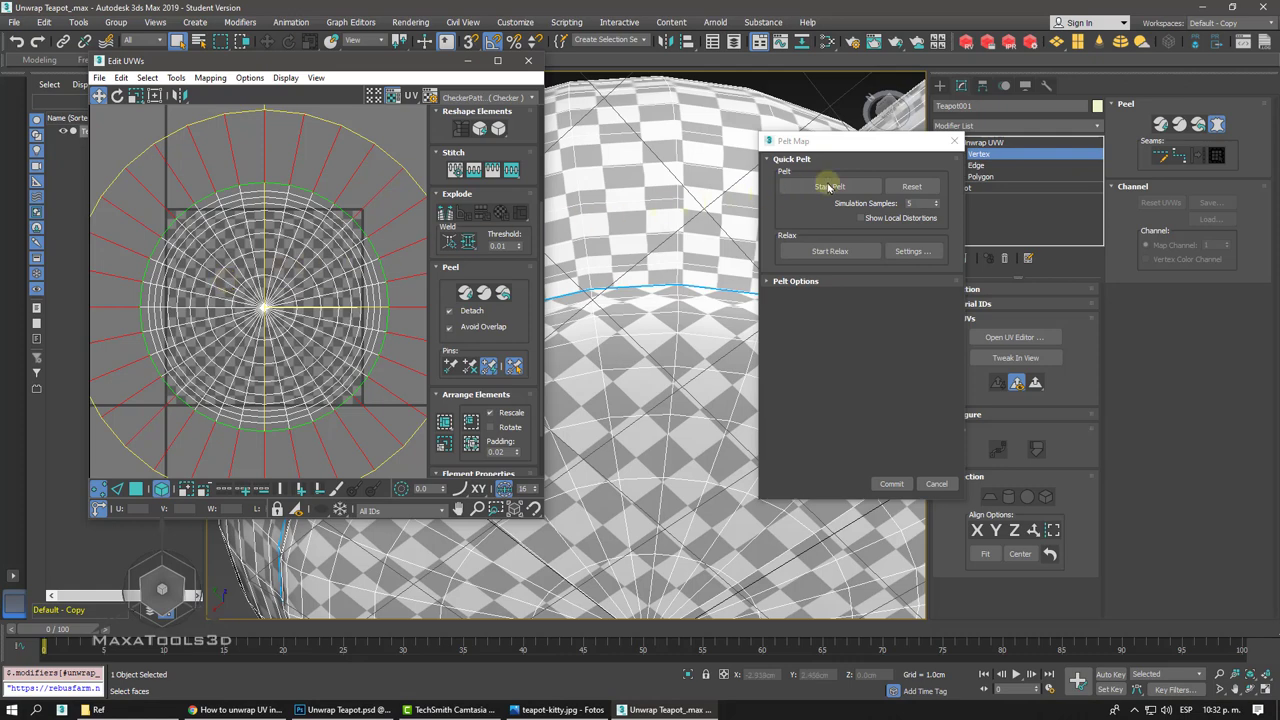
pyautogui.click(828, 187)
pyautogui.click(828, 187)
pyautogui.click(828, 251)
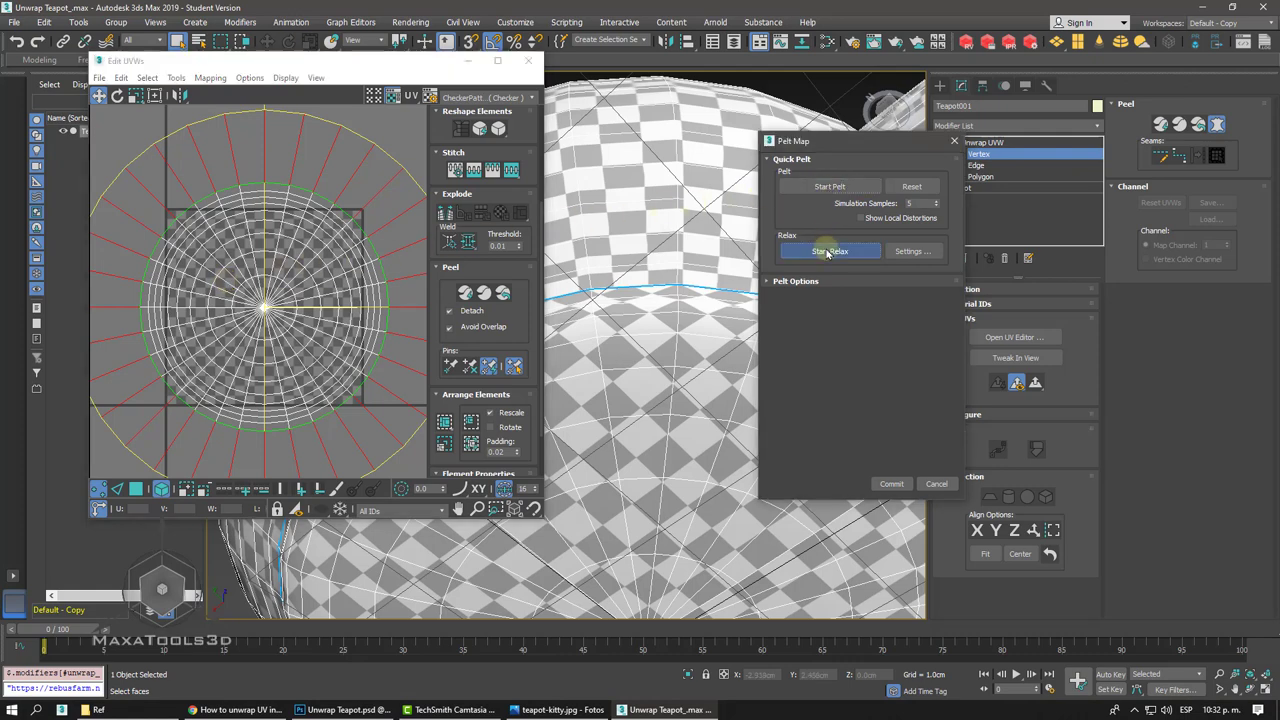
pyautogui.click(828, 252)
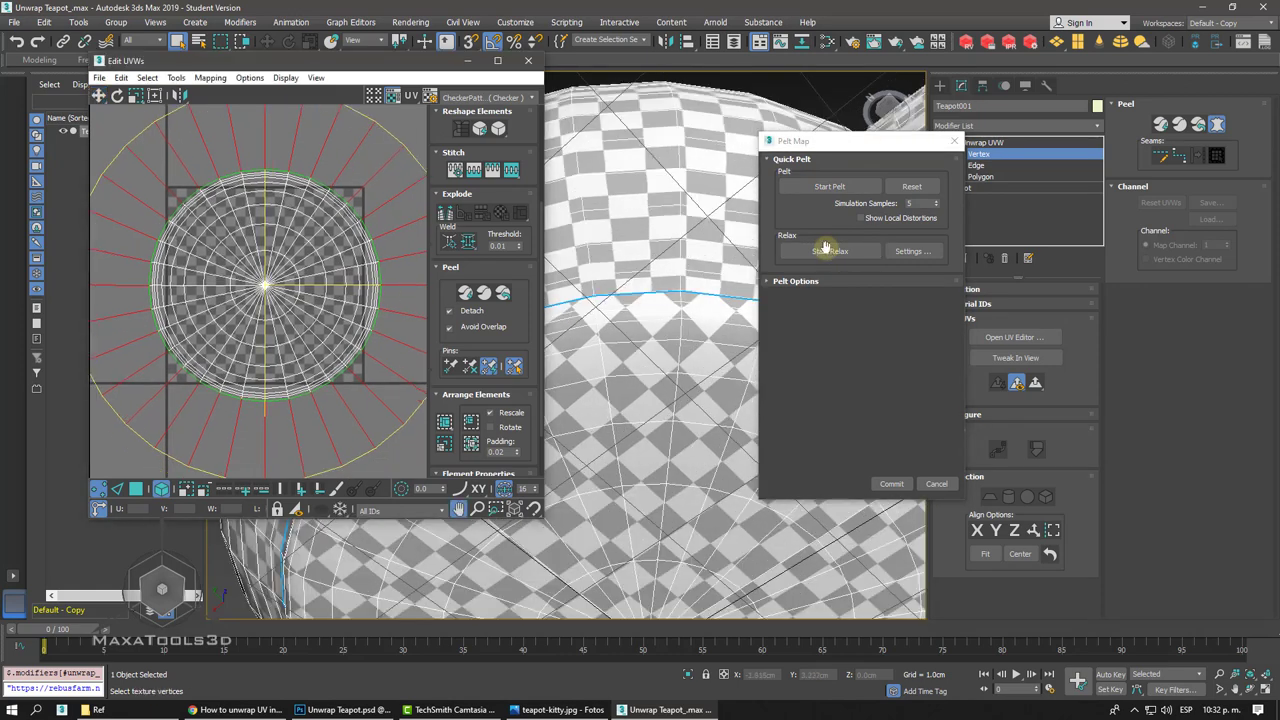
pyautogui.click(826, 250)
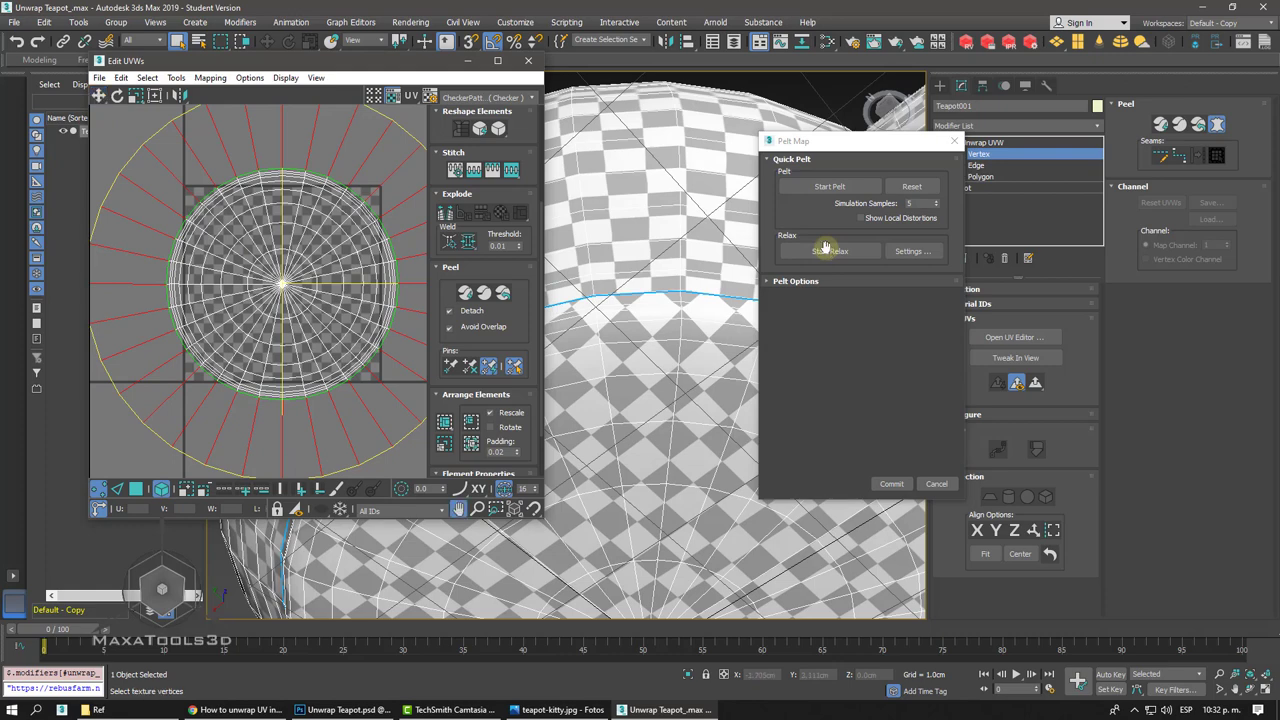
# - Commit the relaxed pelt and resize the cap's UV circle with Scale
pyautogui.click(891, 484)
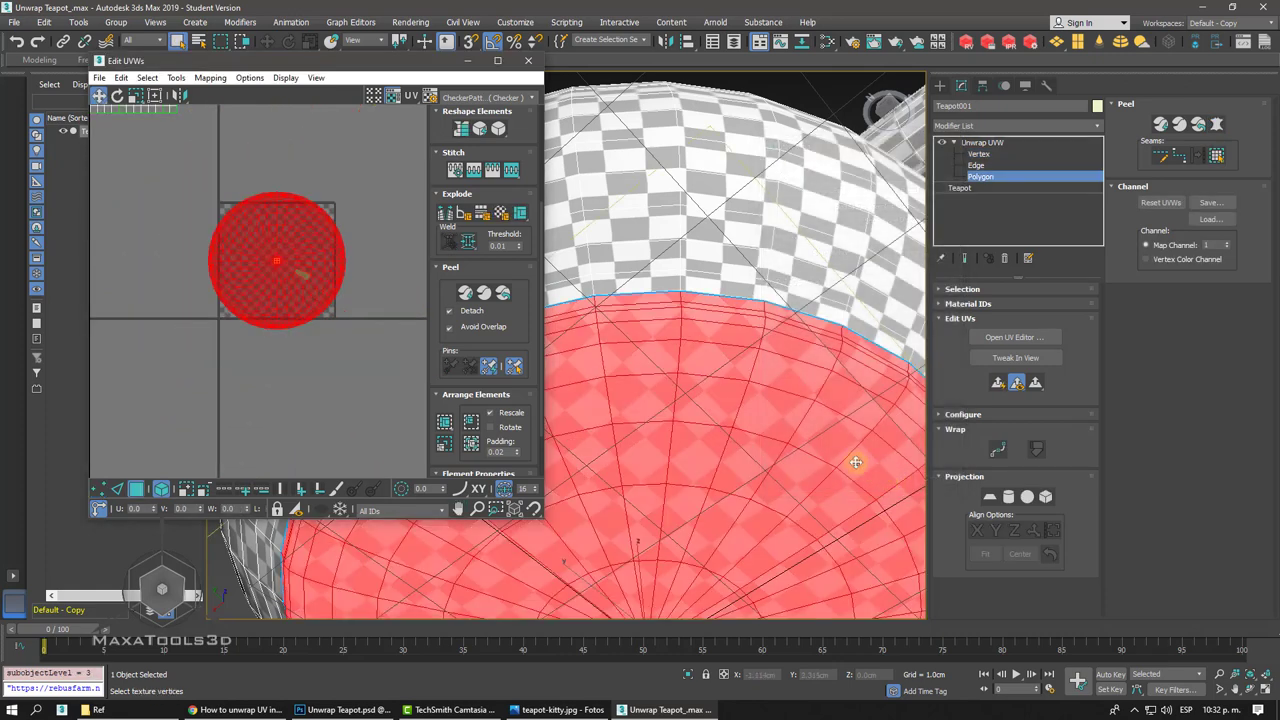
pyautogui.moveTo(307, 191); pyautogui.dragTo(173, 278, button='middle')
pyautogui.moveTo(173, 278); pyautogui.dragTo(202, 295)
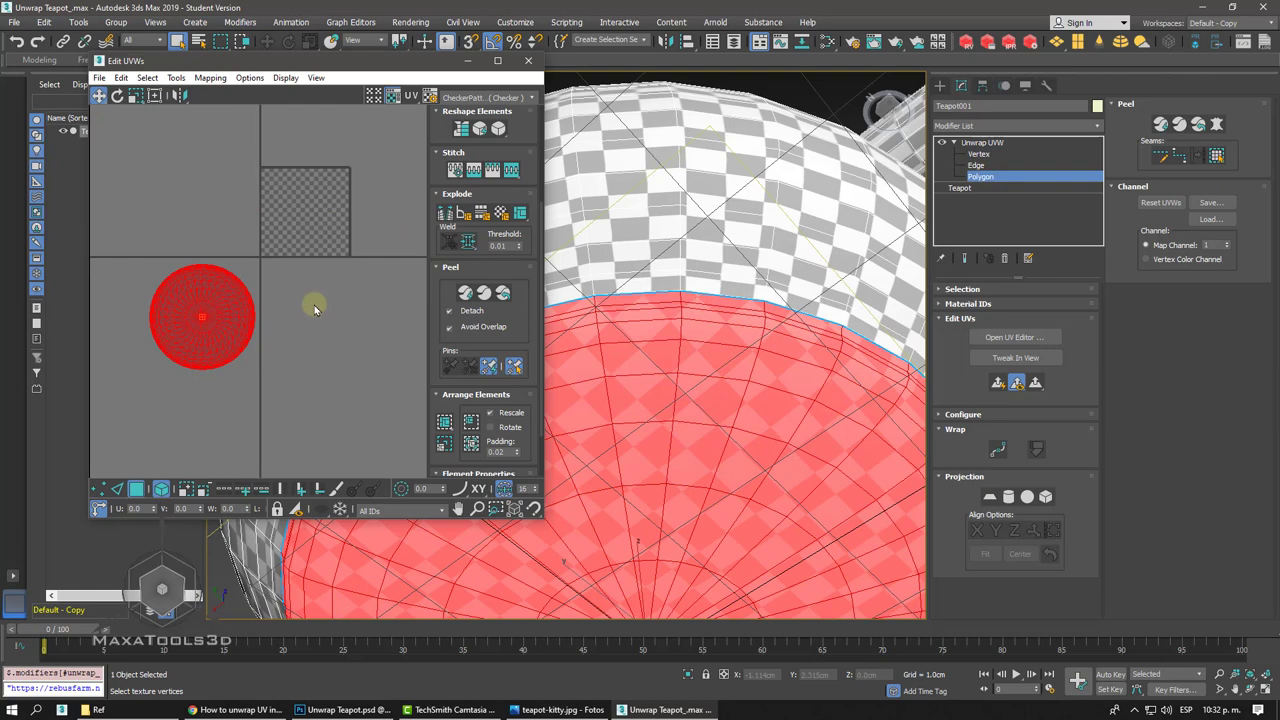
pyautogui.scroll(2, 247, 270)
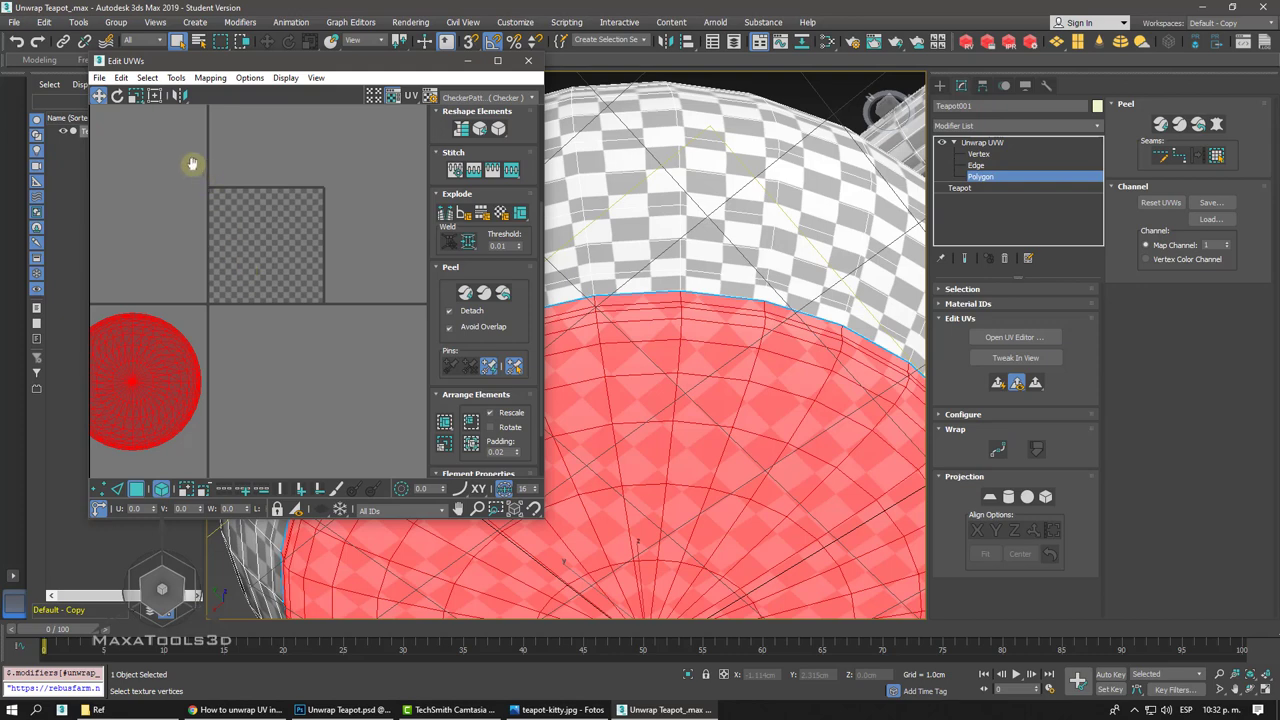
pyautogui.moveTo(189, 163); pyautogui.dragTo(237, 147, button='middle')
pyautogui.click(135, 95)
pyautogui.moveTo(181, 290)
pyautogui.mouseDown()
pyautogui.moveTo(205, 274)
pyautogui.moveTo(176, 349)
pyautogui.mouseUp()
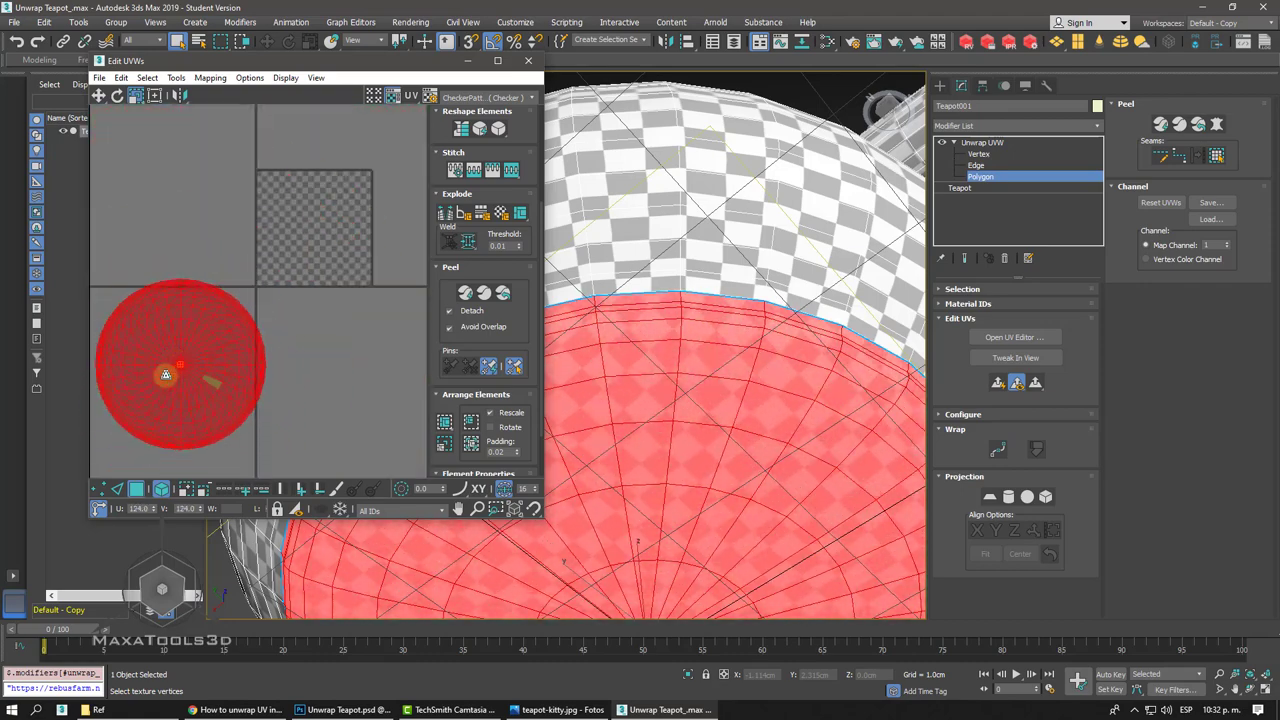
pyautogui.moveTo(176, 349)
pyautogui.mouseDown()
pyautogui.moveTo(152, 407)
pyautogui.moveTo(187, 389)
pyautogui.moveTo(286, 249)
pyautogui.mouseUp()
# - Reposition the UV circle on the checker tile and shrink it further
pyautogui.click(98, 95)
pyautogui.scroll(4, 286, 248)
pyautogui.scroll(-2, 286, 251)
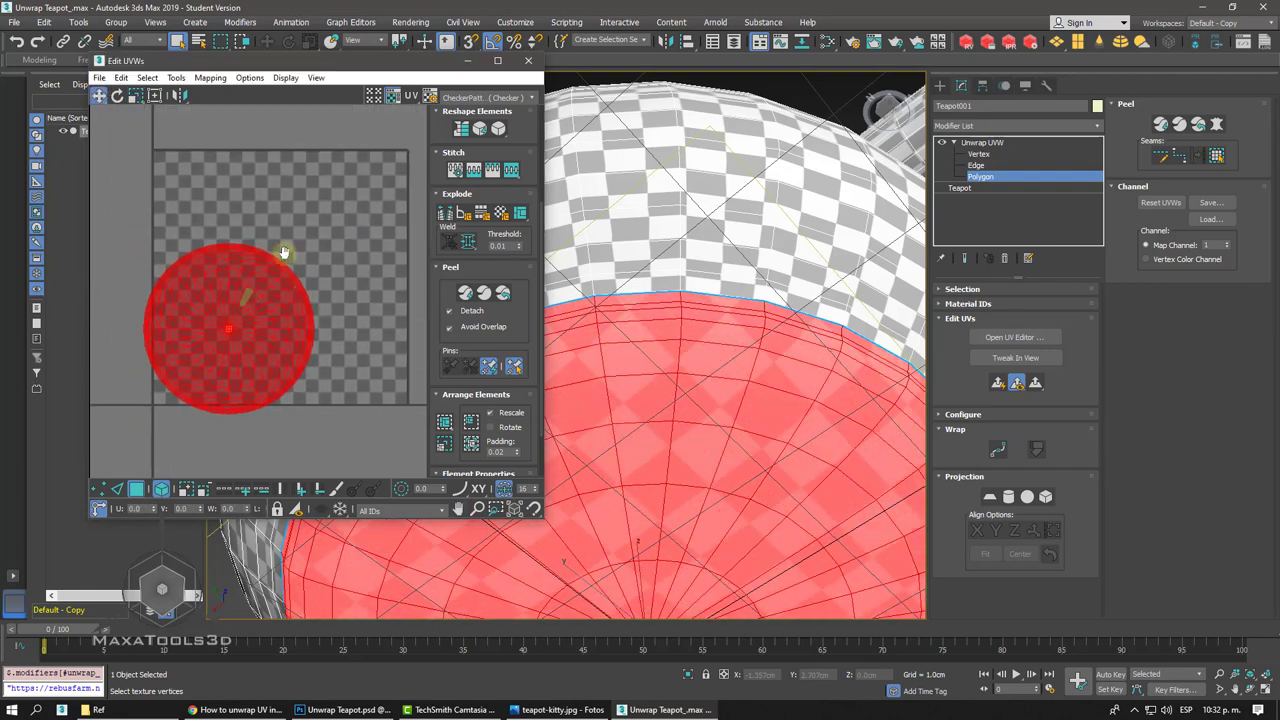
pyautogui.moveTo(283, 251); pyautogui.dragTo(285, 259, button='middle')
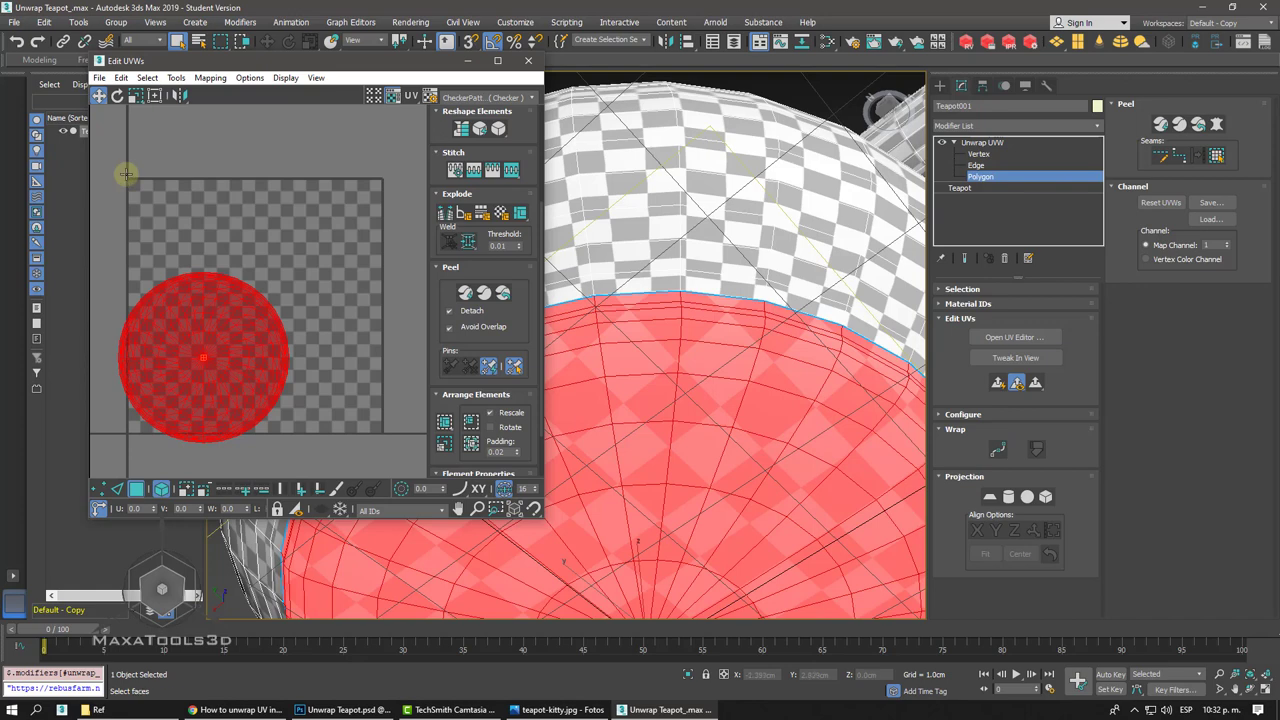
pyautogui.press('z')
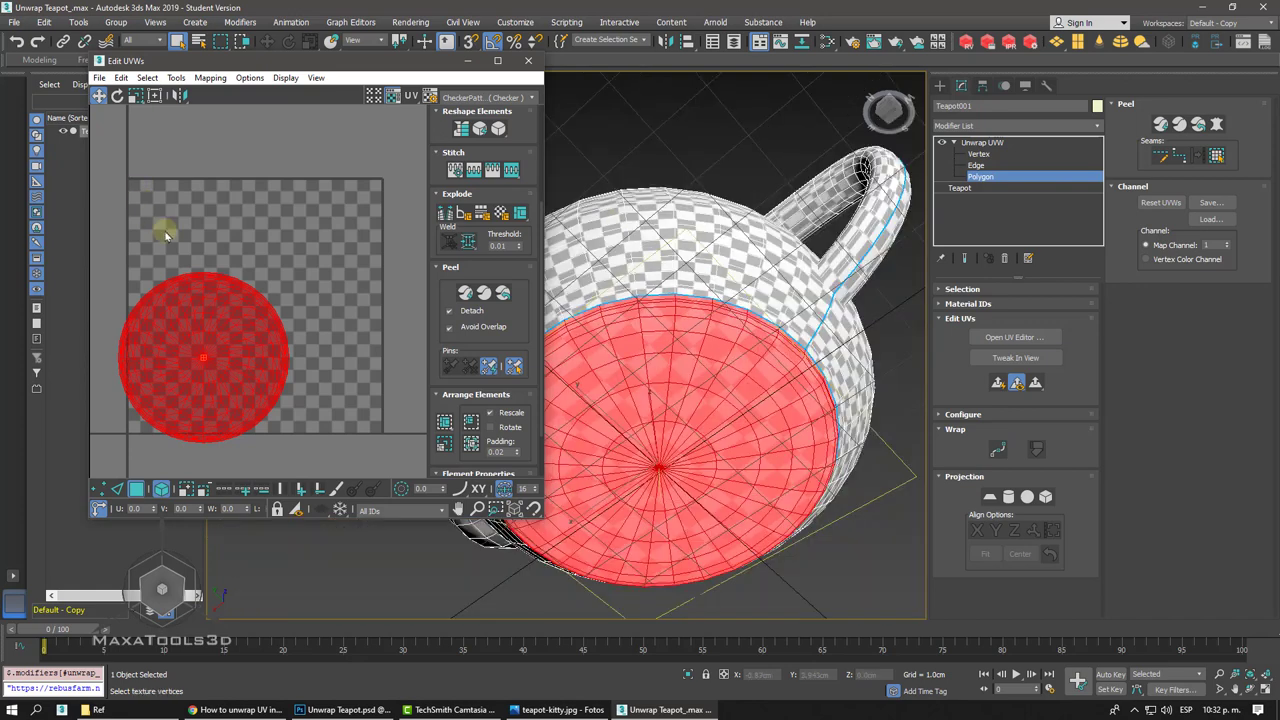
pyautogui.moveTo(214, 300)
pyautogui.mouseDown()
pyautogui.moveTo(228, 292)
pyautogui.moveTo(206, 320)
pyautogui.moveTo(205, 370)
pyautogui.mouseUp()
pyautogui.click(135, 95)
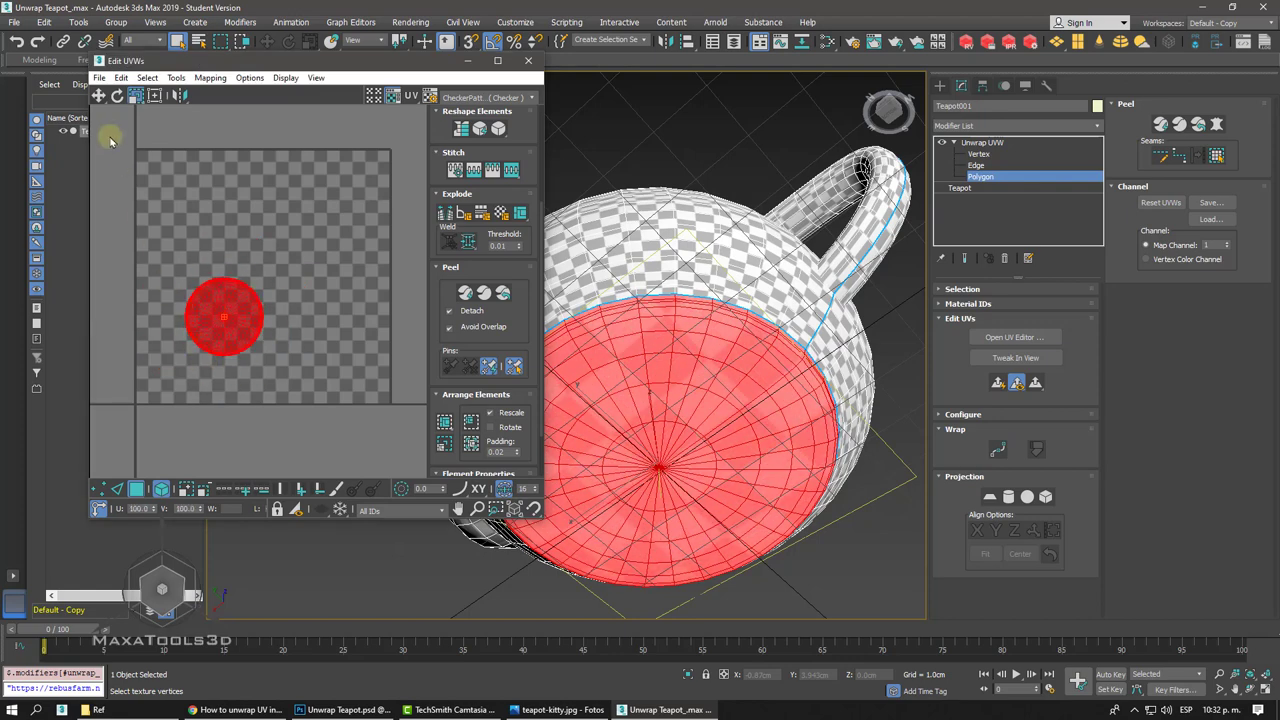
pyautogui.click(98, 95)
# - Move the cap's UV circle into the tile's lower-left corner and fine-tune its position
pyautogui.moveTo(214, 306); pyautogui.dragTo(175, 372)
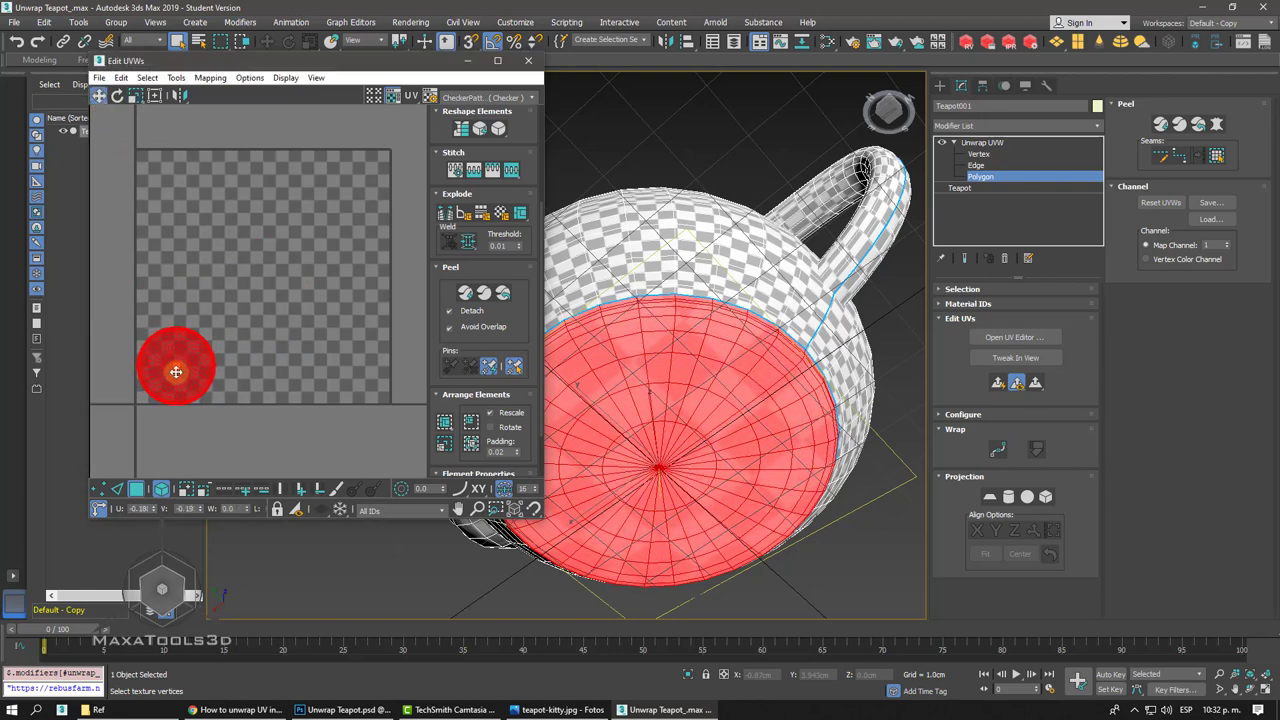
pyautogui.scroll(3, 176, 372)
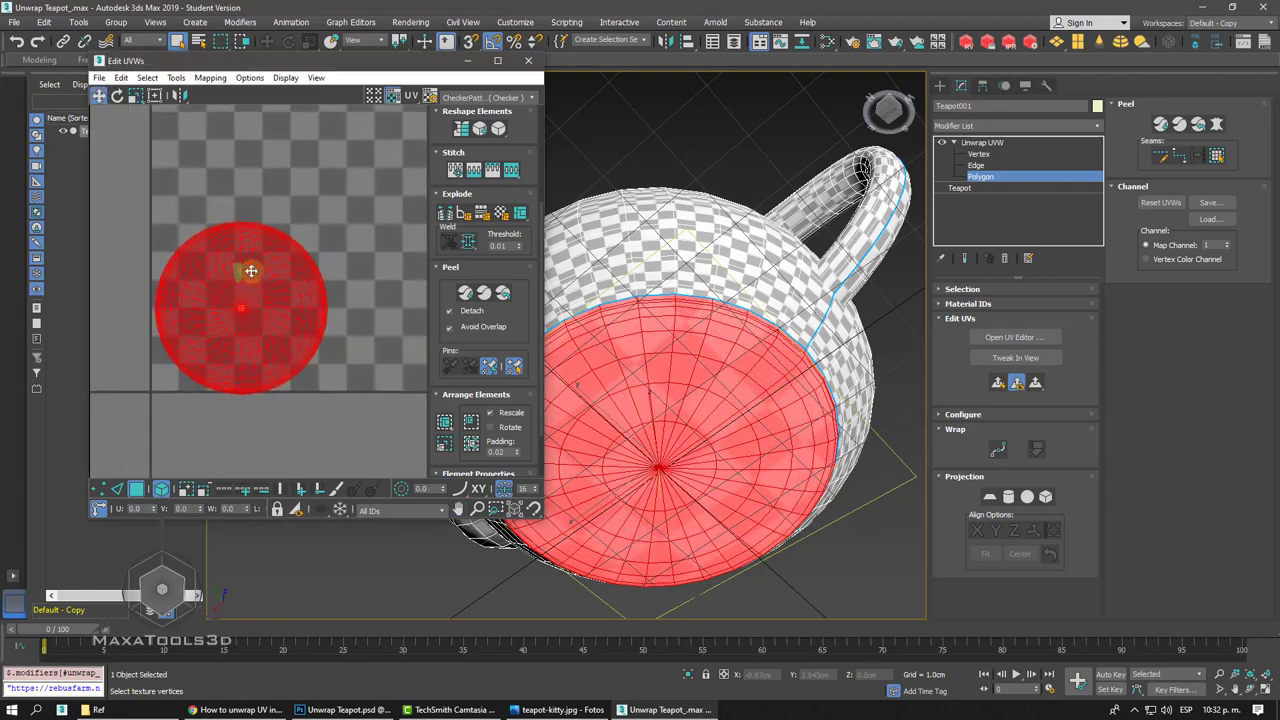
pyautogui.moveTo(246, 263); pyautogui.dragTo(247, 264)
pyautogui.scroll(-1, 250, 258)
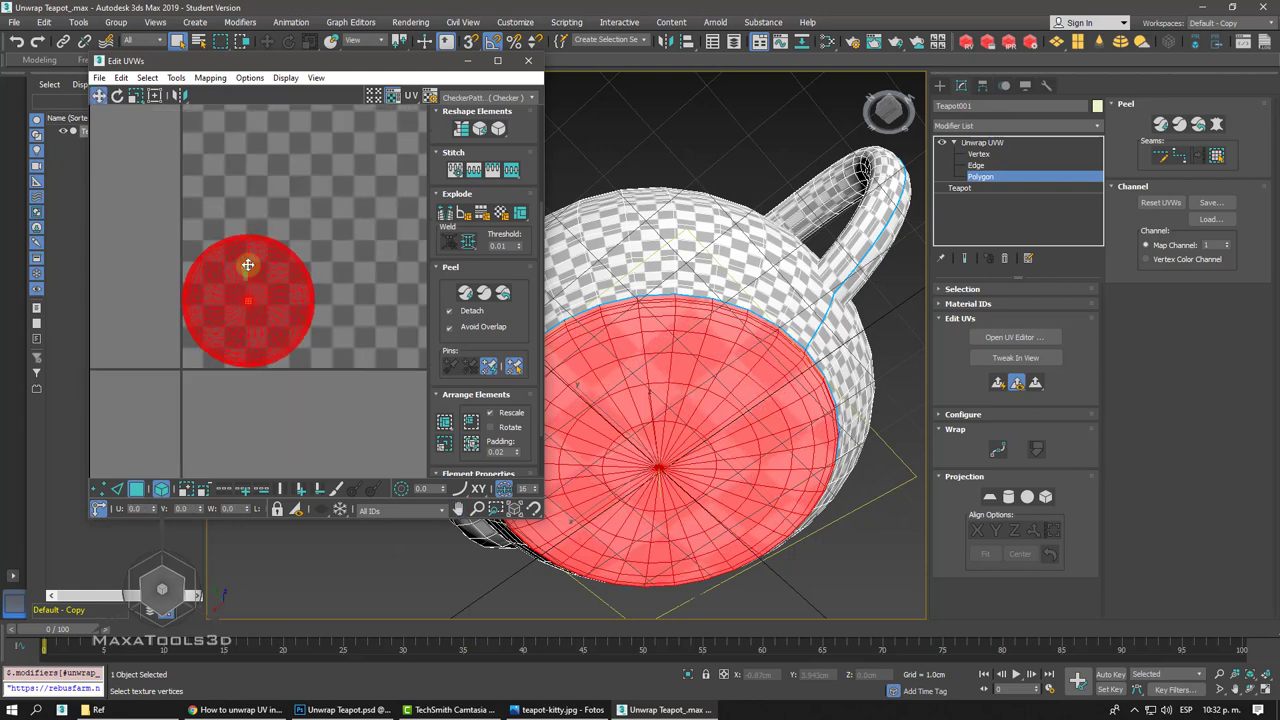
pyautogui.scroll(-2, 255, 262)
pyautogui.scroll(2, 252, 266)
pyautogui.scroll(1, 250, 270)
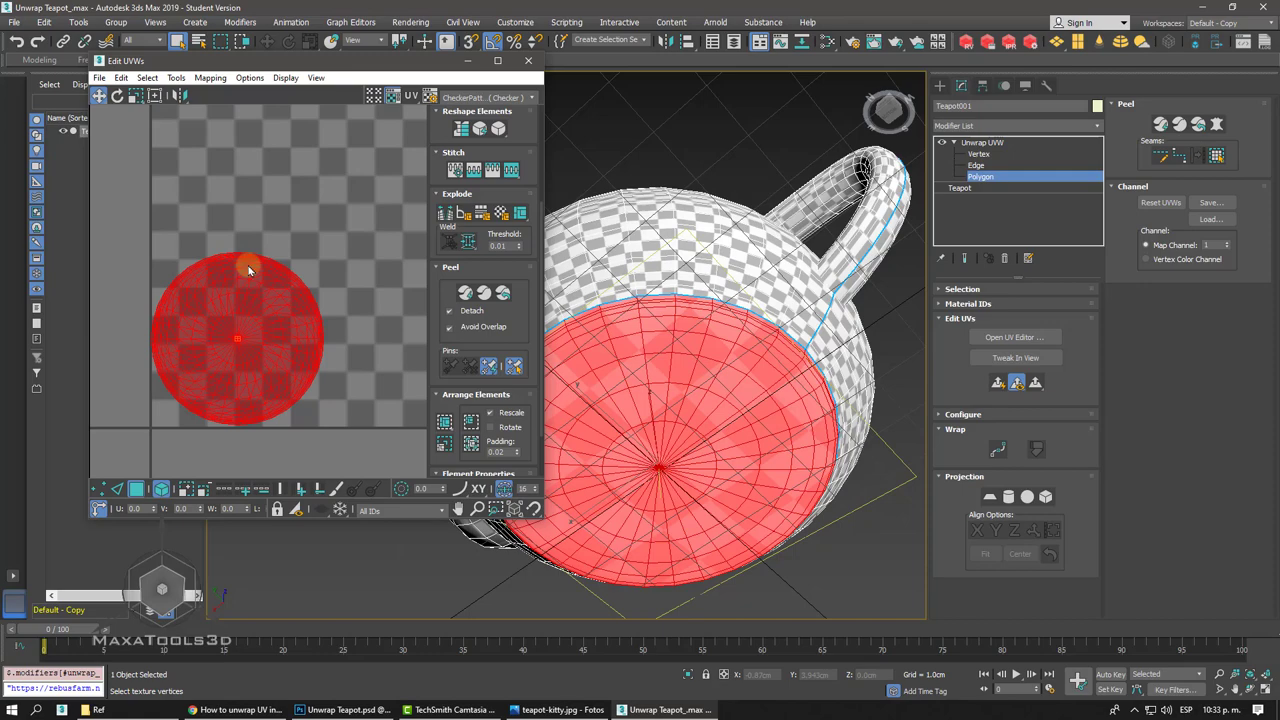
pyautogui.hotkey('shift', 'z')
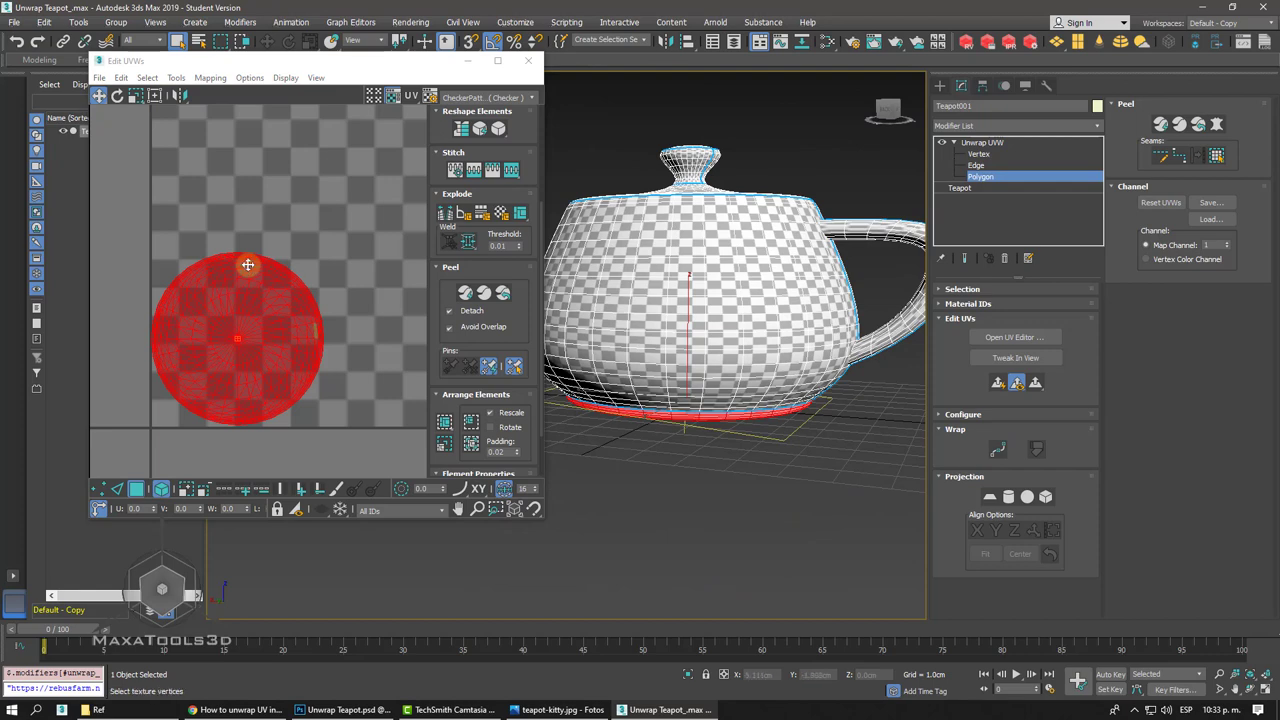
pyautogui.click(247, 264)
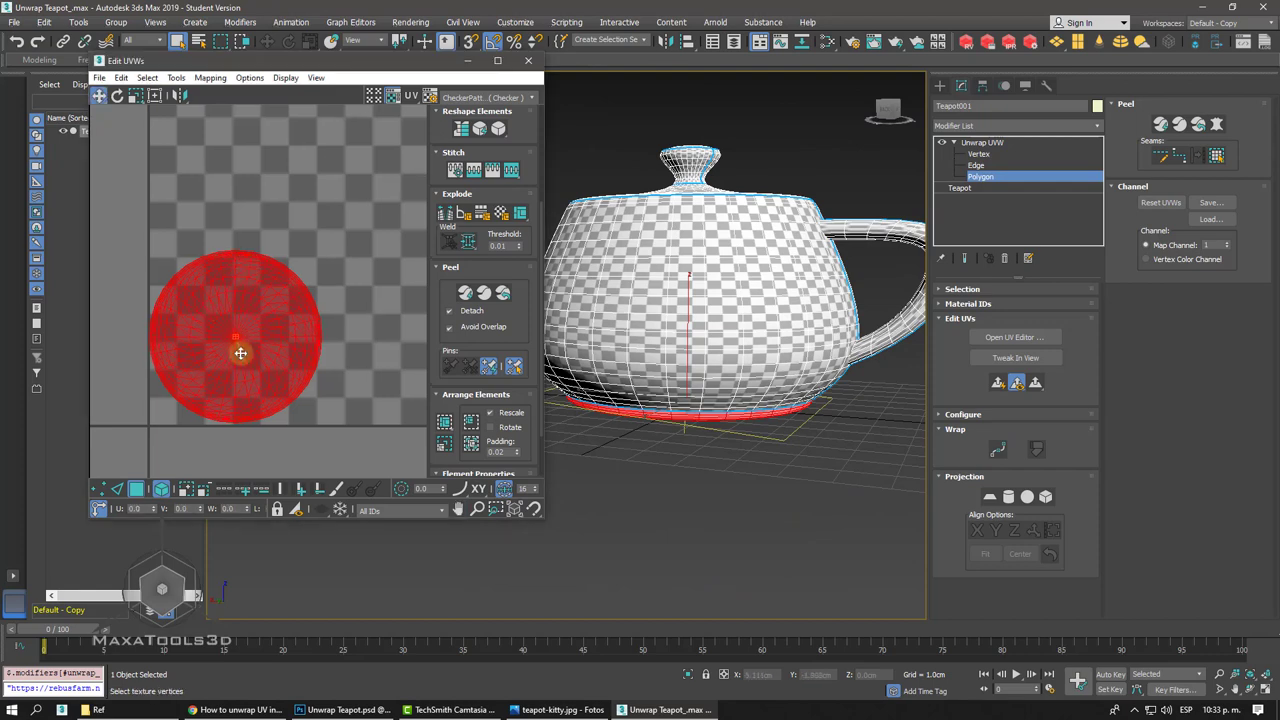
pyautogui.moveTo(240, 353); pyautogui.dragTo(241, 356)
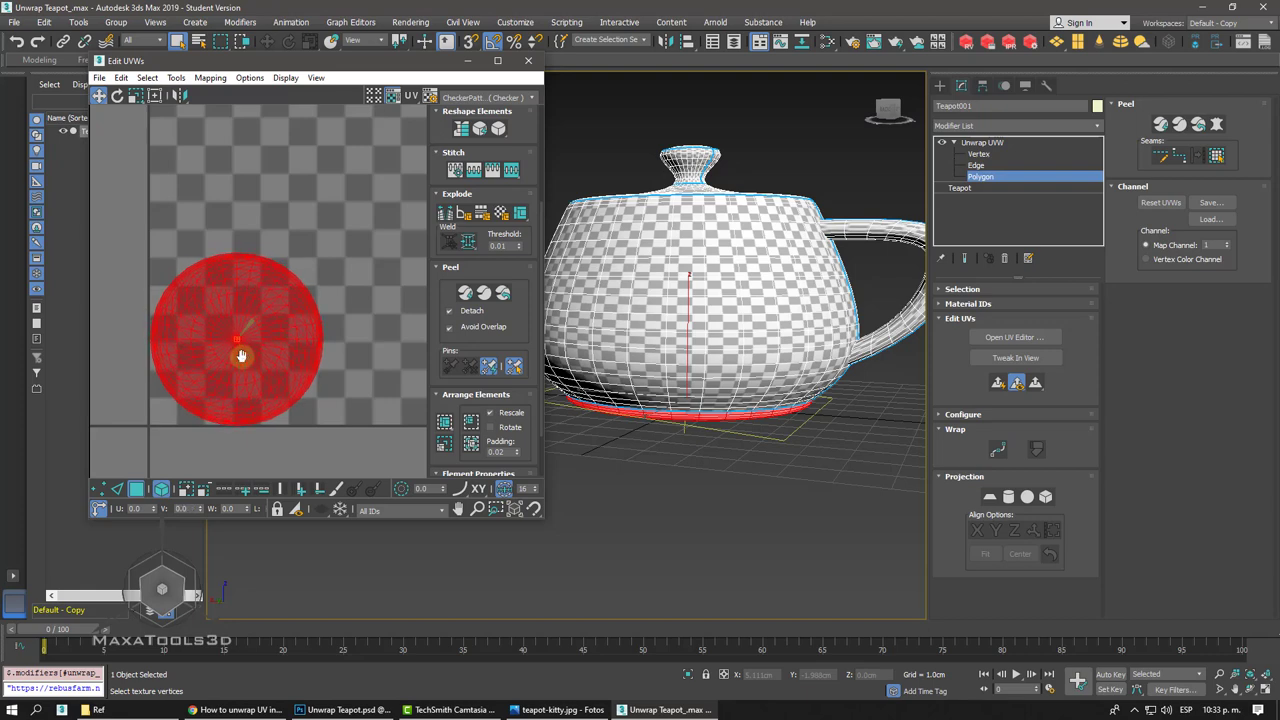
pyautogui.scroll(-2, 241, 356)
pyautogui.scroll(-1, 242, 353)
pyautogui.scroll(-1, 242, 355)
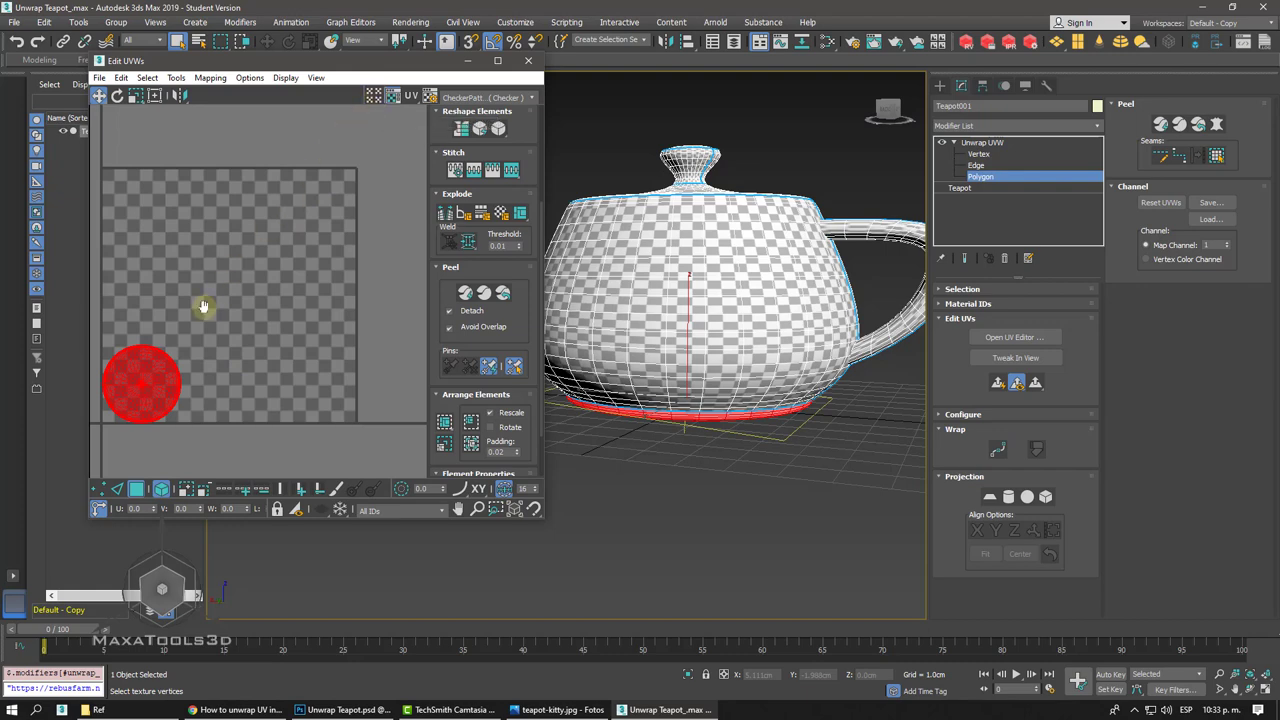
pyautogui.moveTo(189, 321); pyautogui.dragTo(204, 313, button='middle')
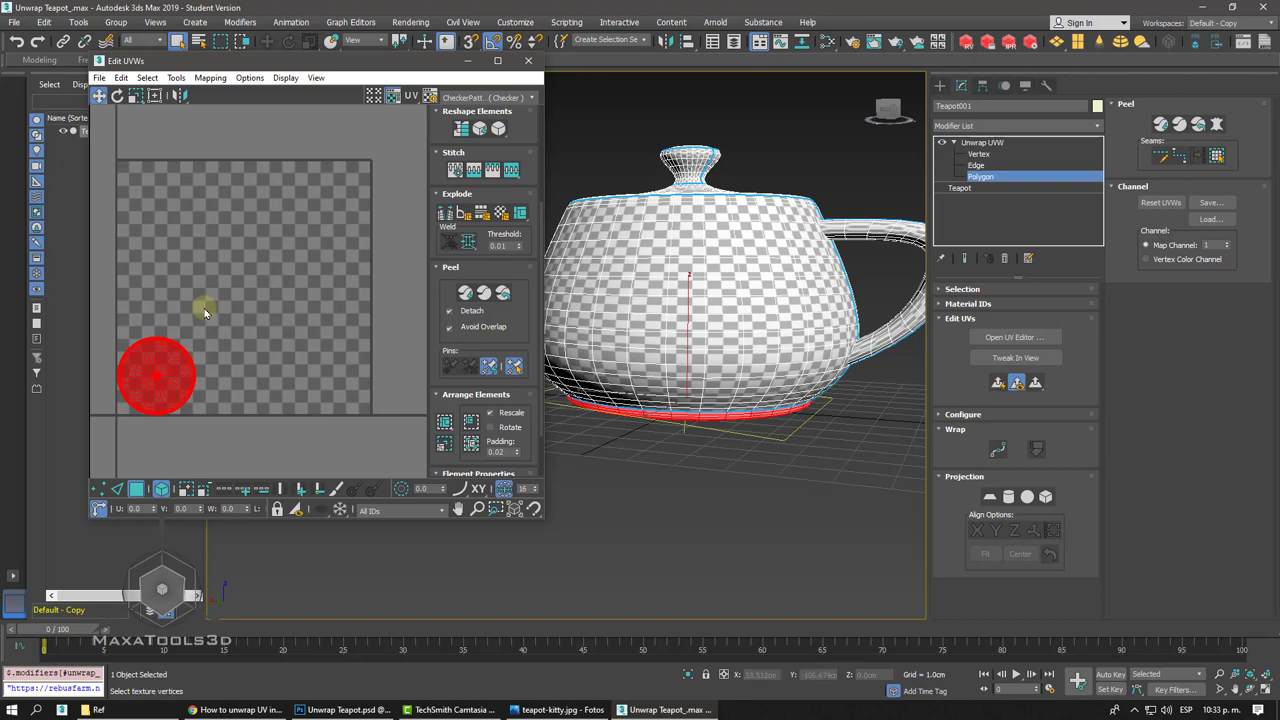
pyautogui.click(372, 97)
pyautogui.scroll(-2, 250, 290)
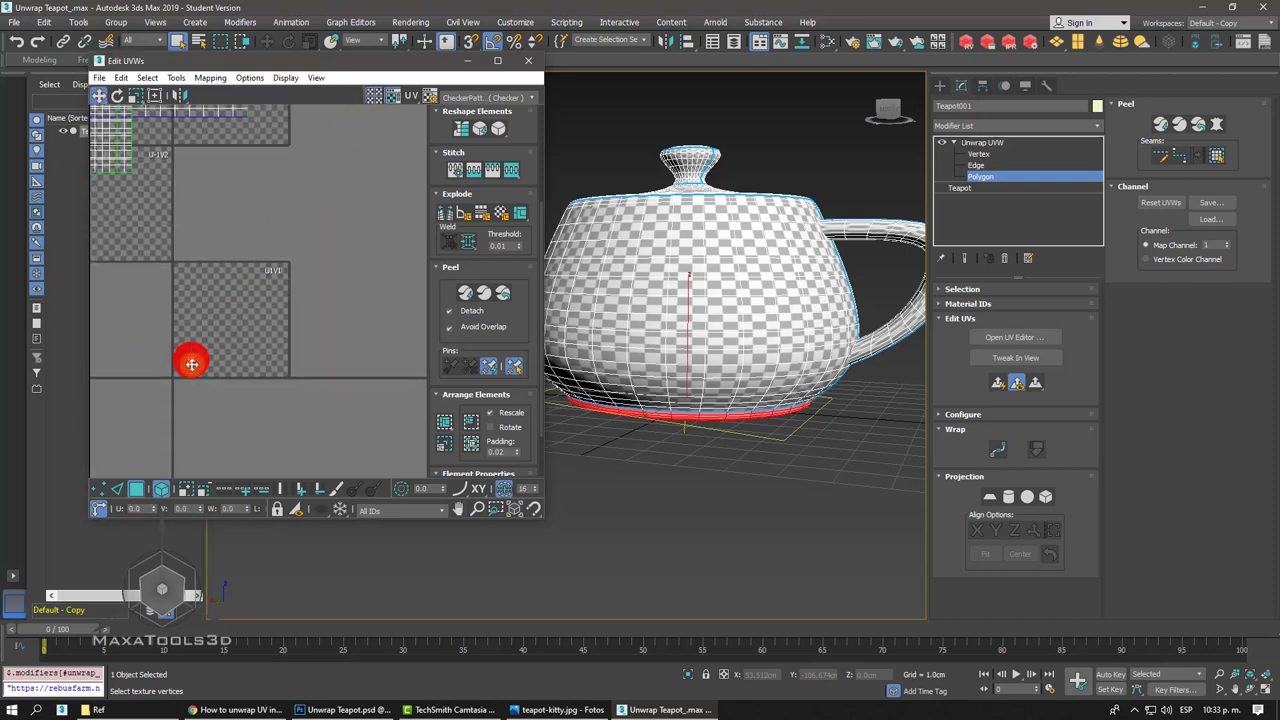
pyautogui.moveTo(193, 360); pyautogui.dragTo(300, 342)
pyautogui.rightClick(385, 318)
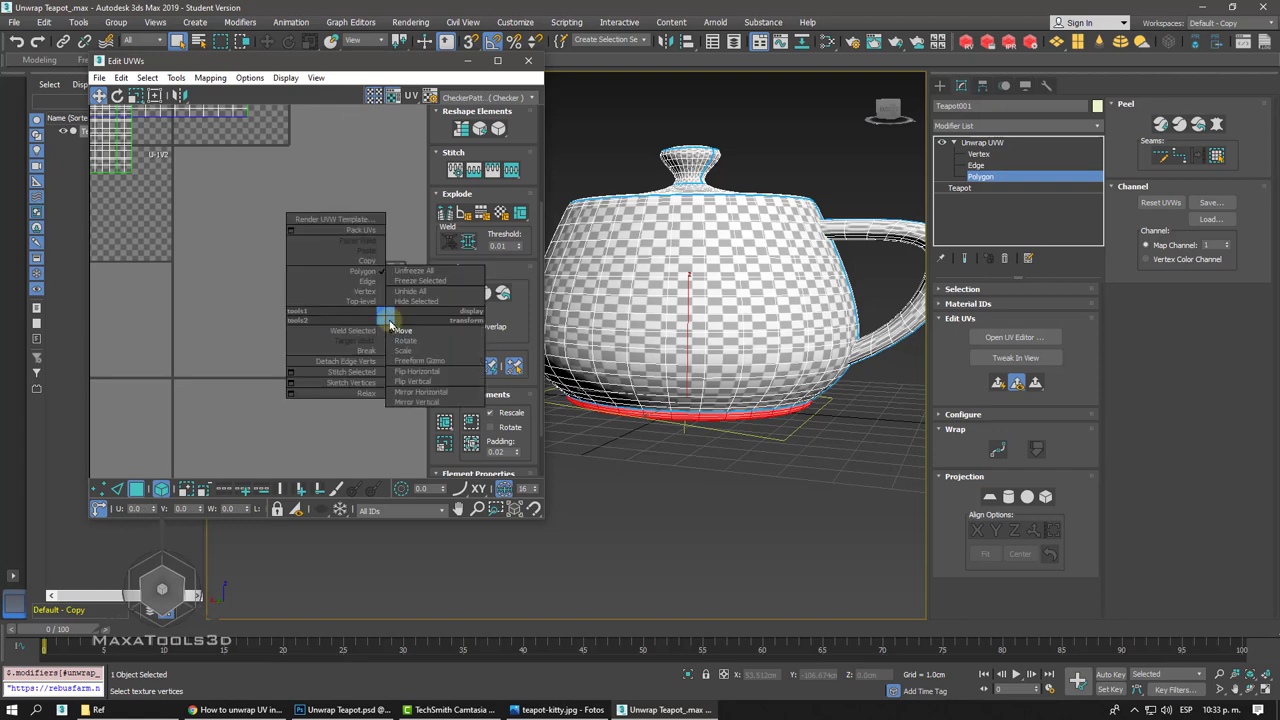
pyautogui.click(413, 354)
pyautogui.moveTo(392, 345); pyautogui.dragTo(381, 260)
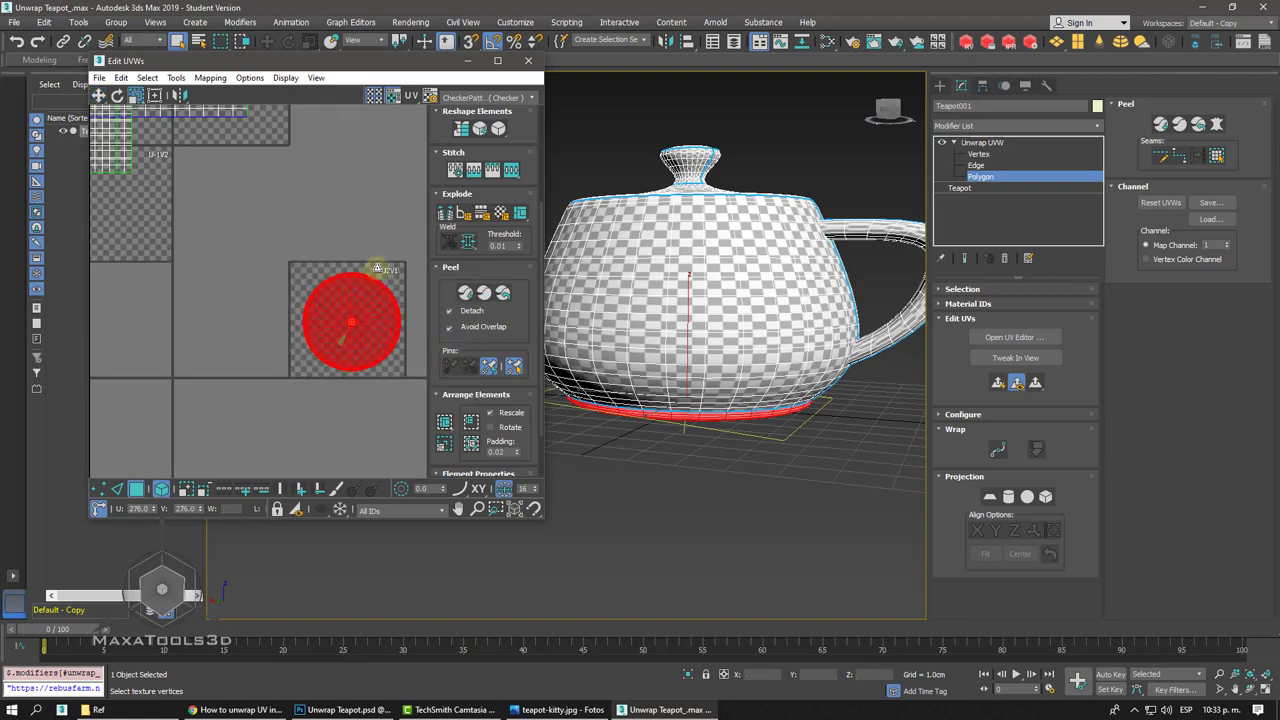
pyautogui.rightClick(378, 285)
pyautogui.click(410, 296)
pyautogui.moveTo(363, 307); pyautogui.dragTo(358, 307)
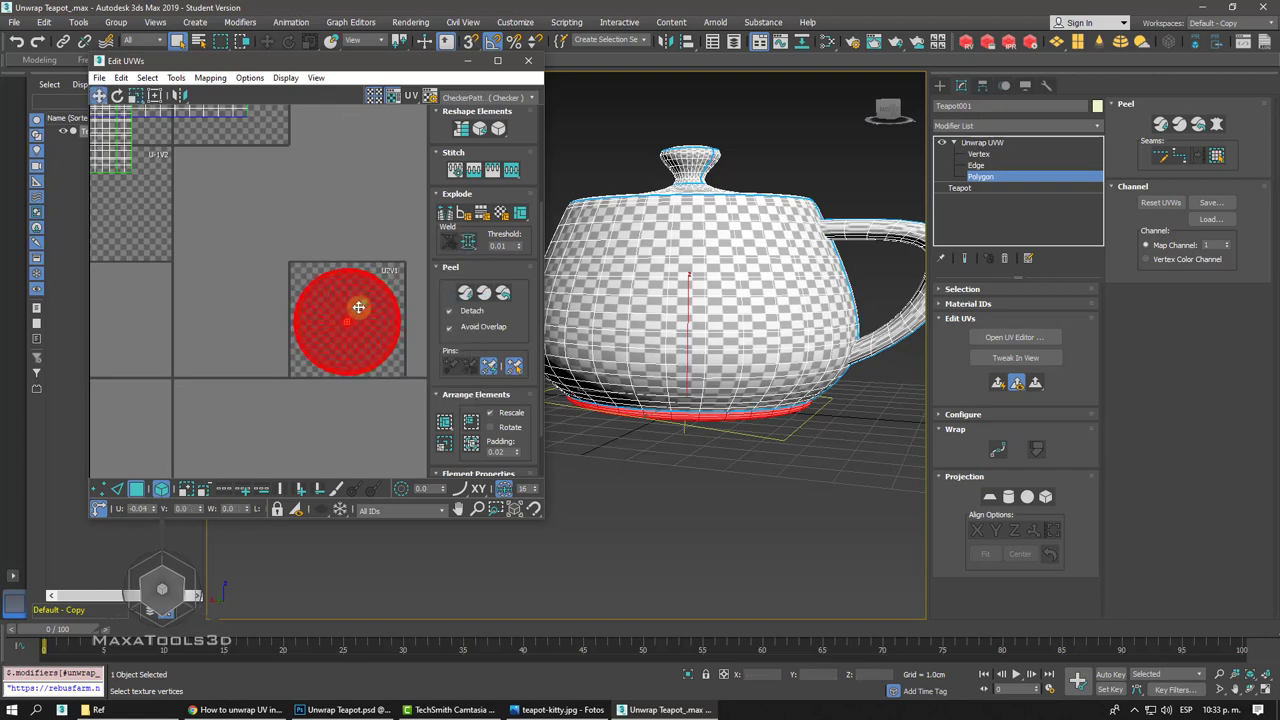
pyautogui.scroll(-1, 358, 305)
pyautogui.scroll(-1, 357, 305)
pyautogui.scroll(-1, 357, 310)
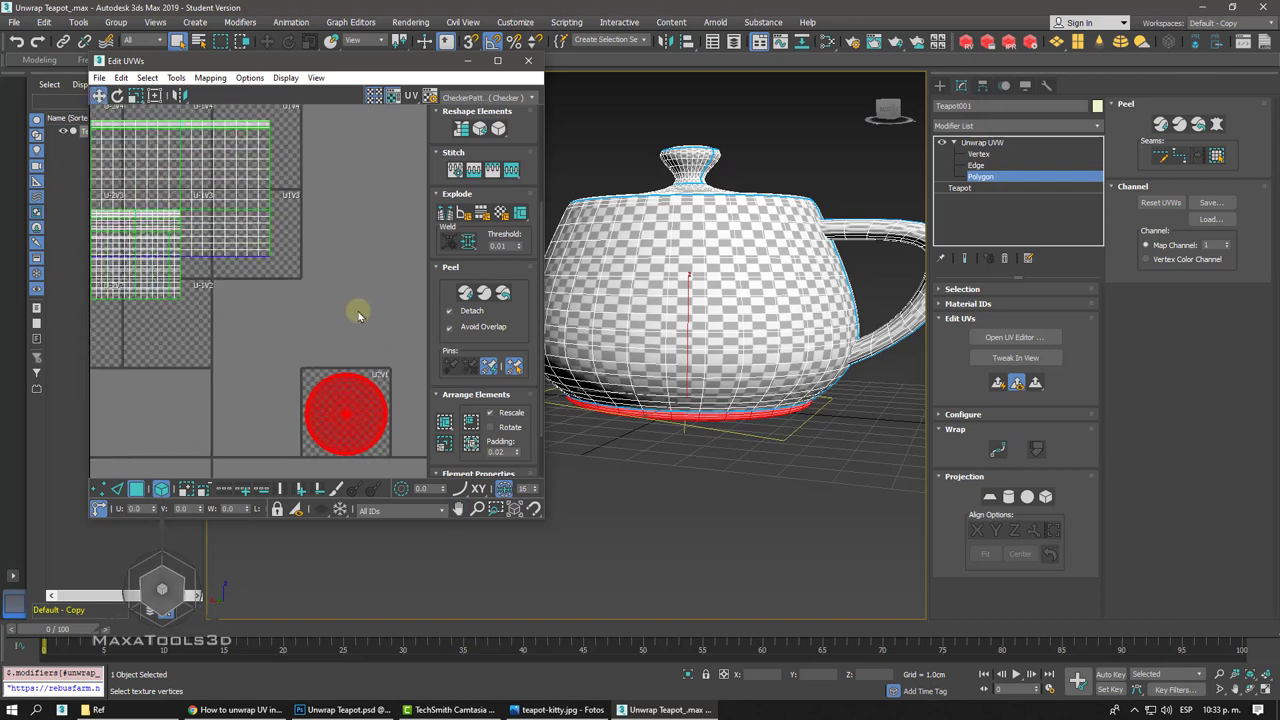
pyautogui.moveTo(328, 417); pyautogui.dragTo(321, 360)
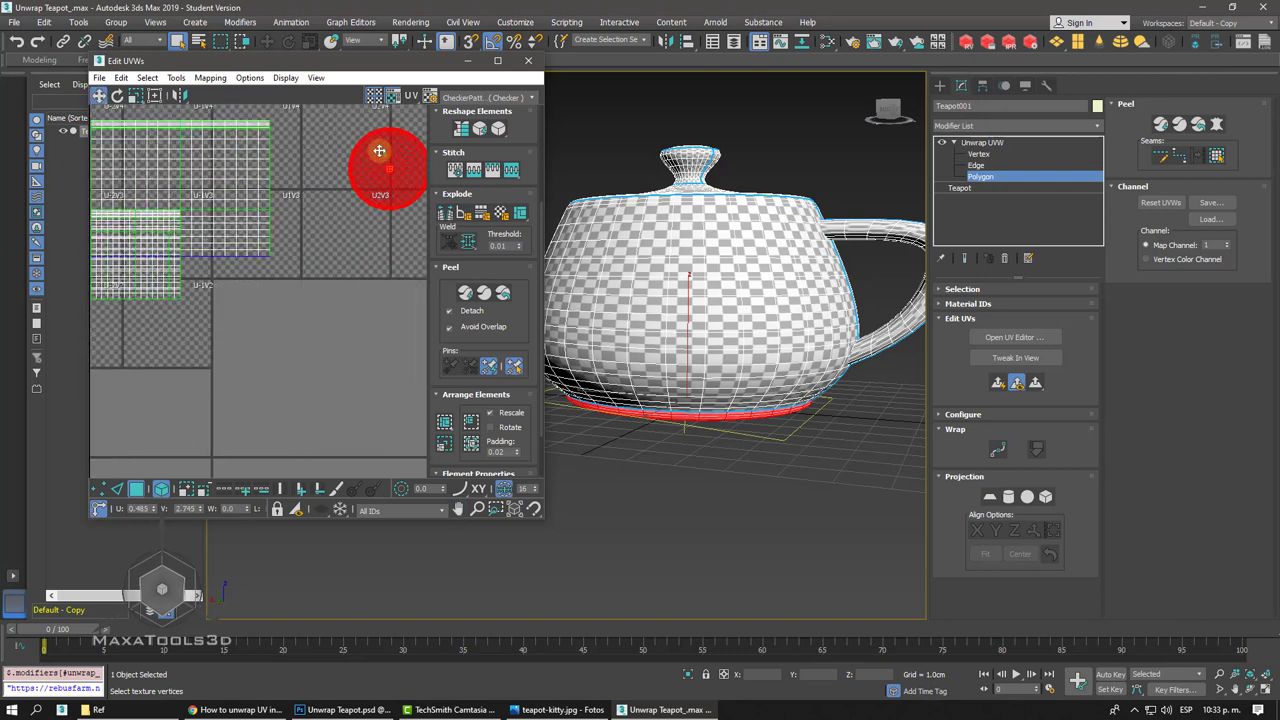
pyautogui.hotkey('ctrl', 'z')
pyautogui.hotkey('ctrl', 'z')
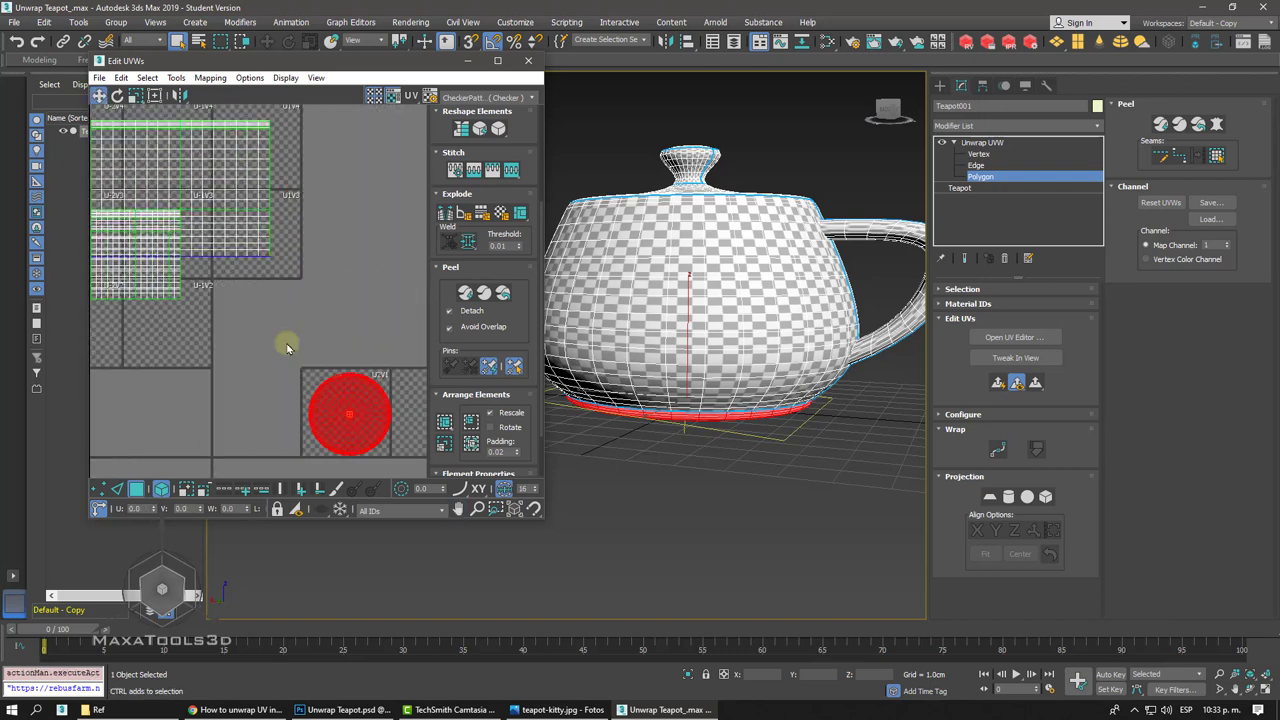
pyautogui.hotkey('ctrl', 'z')
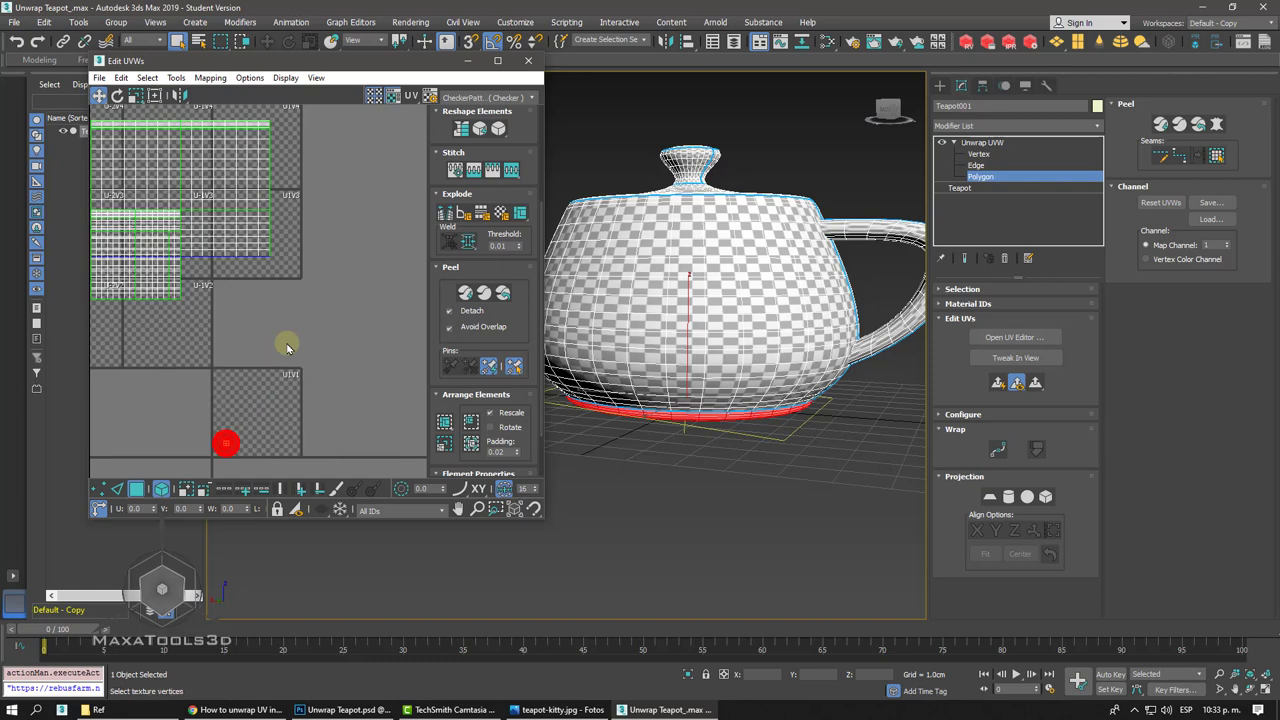
pyautogui.scroll(2, 287, 347)
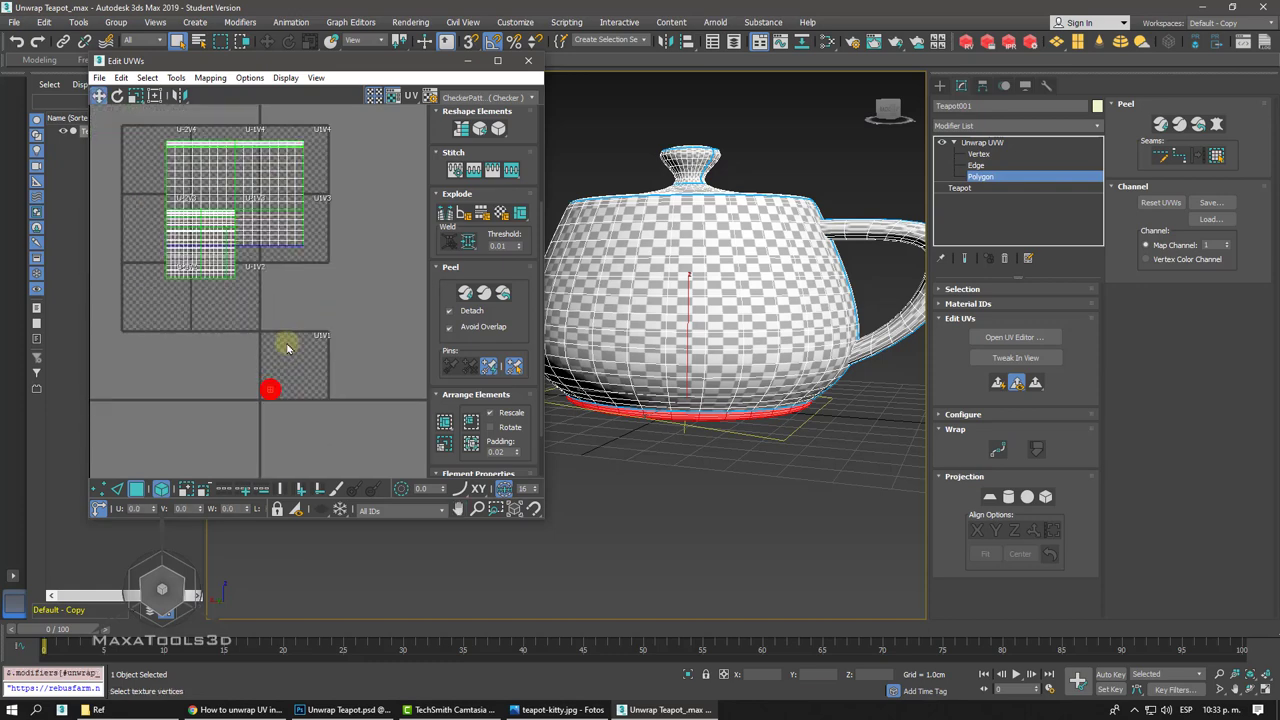
pyautogui.scroll(2, 320, 246)
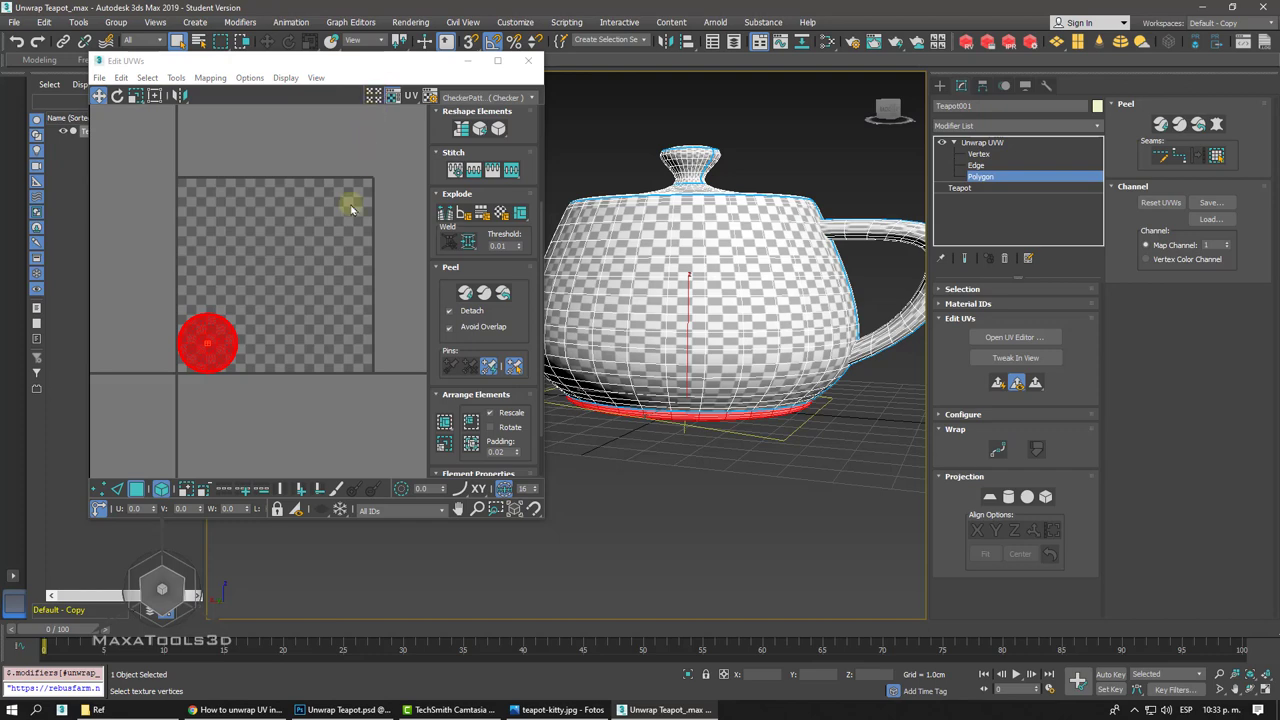
# - In the UV unwrap tutorial tab, seek the video to 27:45, then return to 3ds Max
pyautogui.click(240, 709)
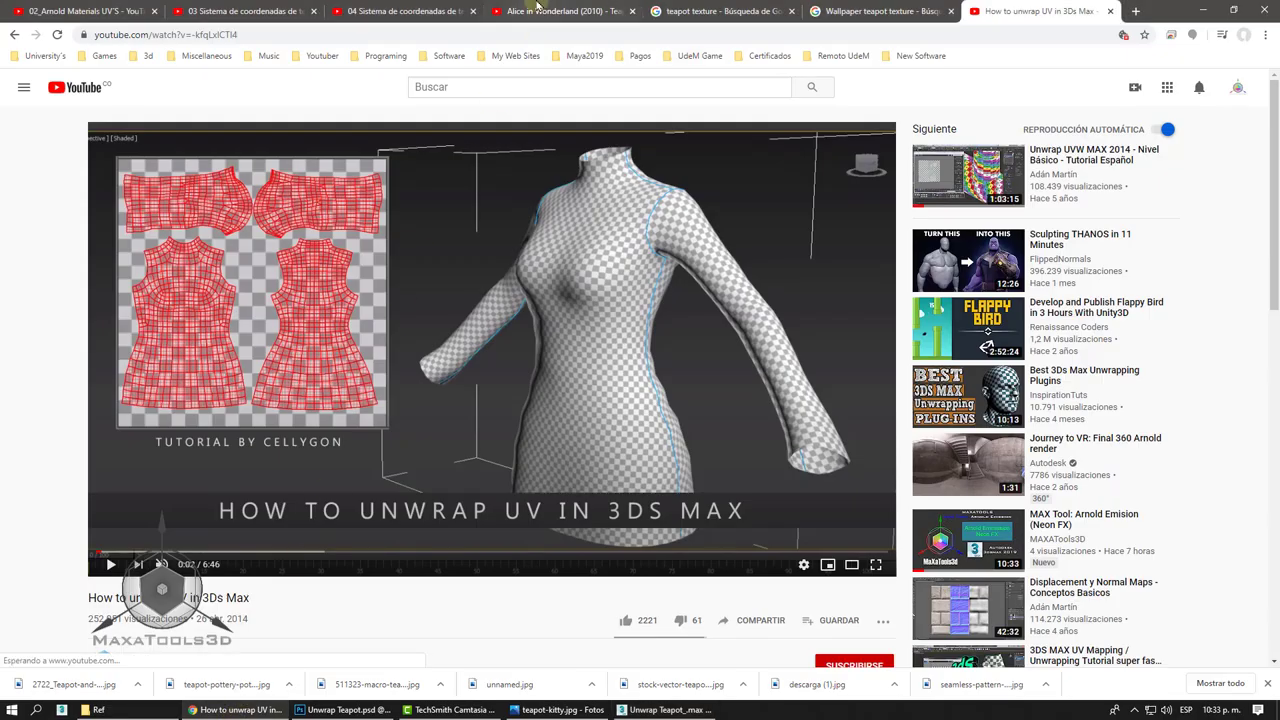
pyautogui.click(545, 11)
pyautogui.click(415, 11)
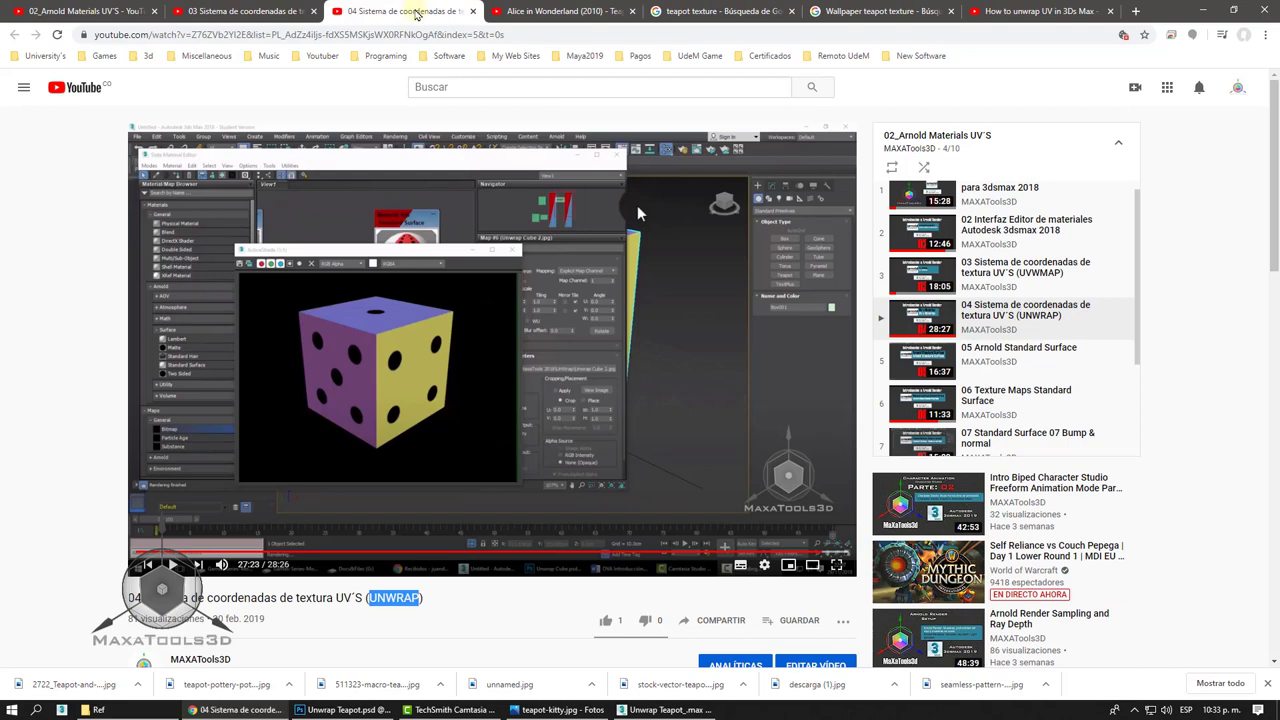
pyautogui.click(808, 549)
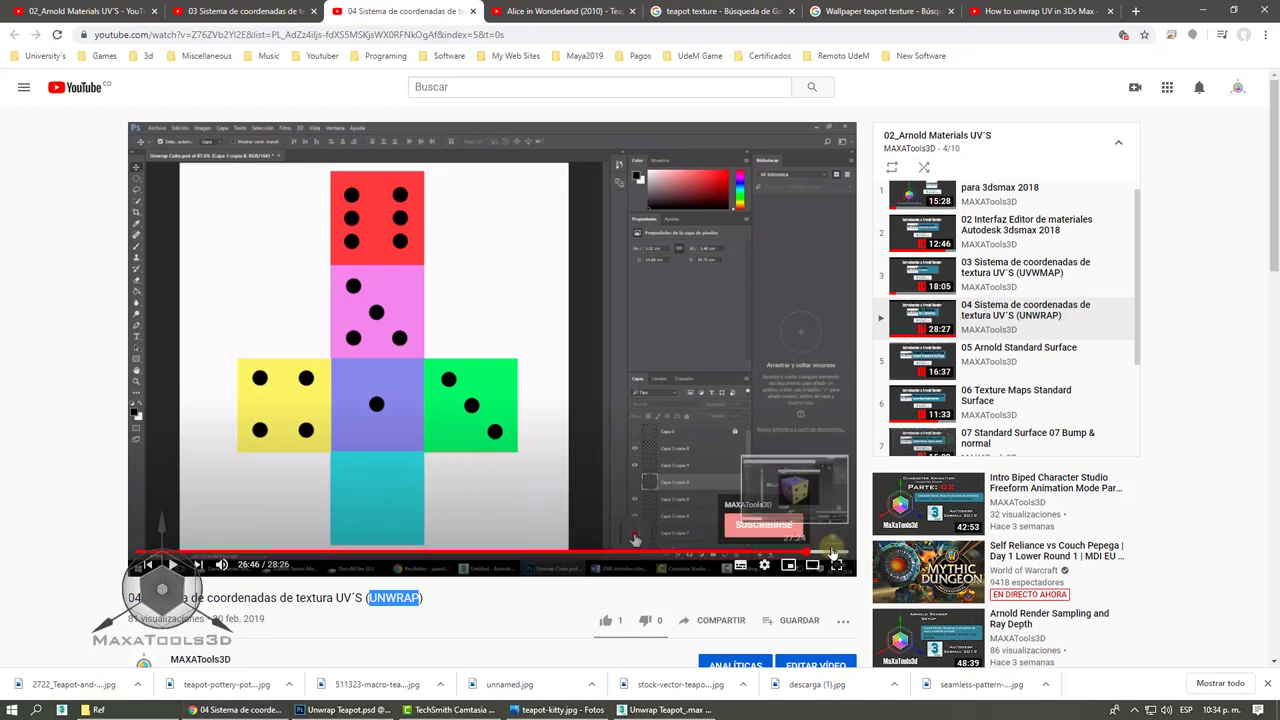
pyautogui.click(832, 551)
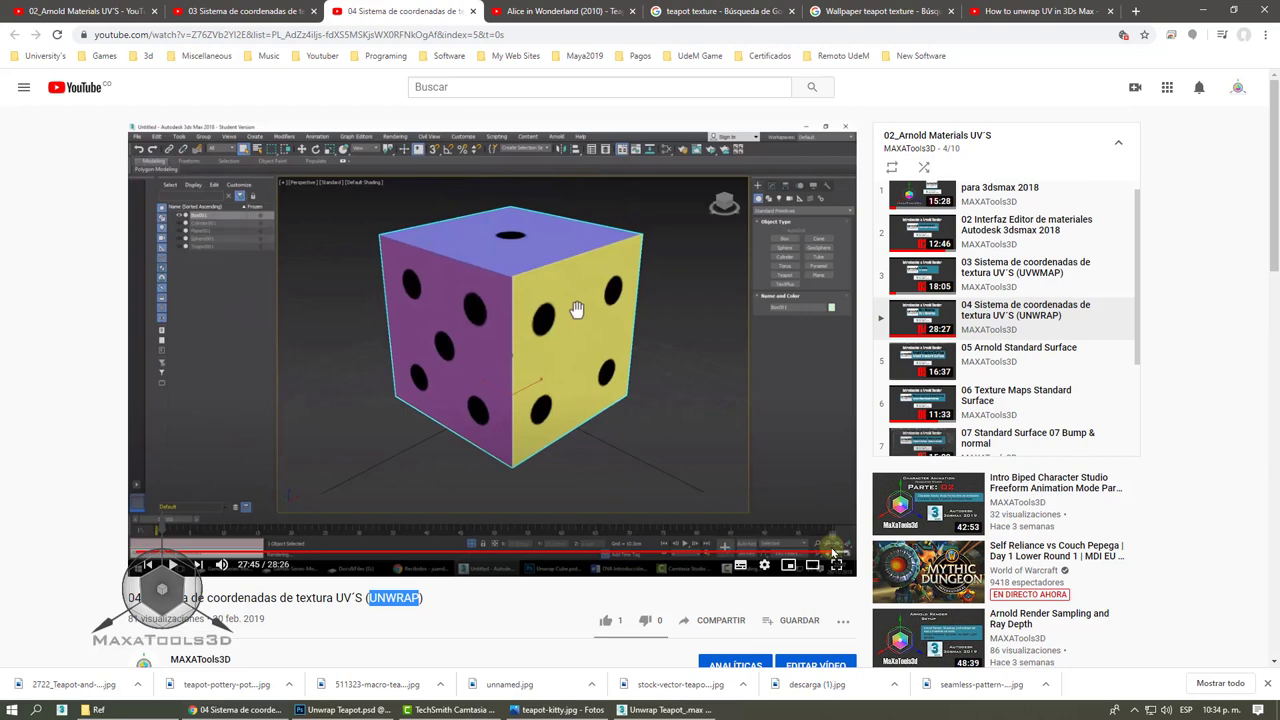
pyautogui.click(1204, 10)
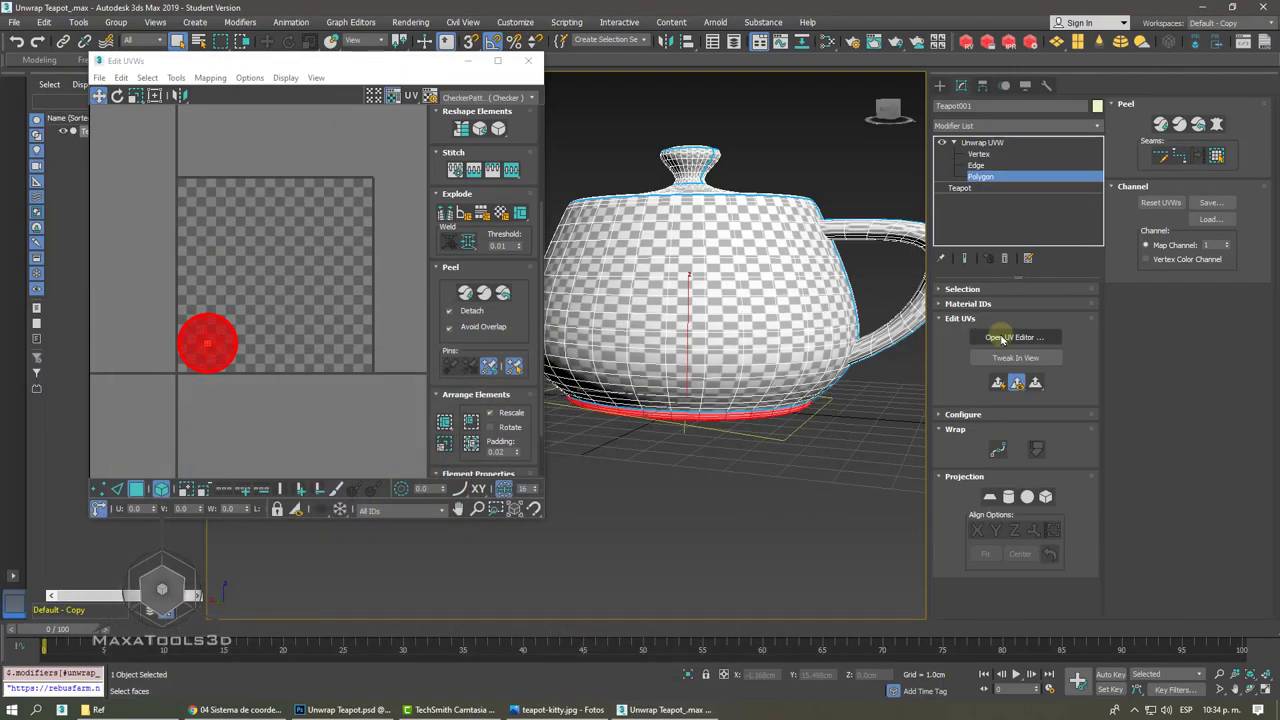
# - Open the UV editor and select the teapot body faces up to the seams
pyautogui.click(1002, 339)
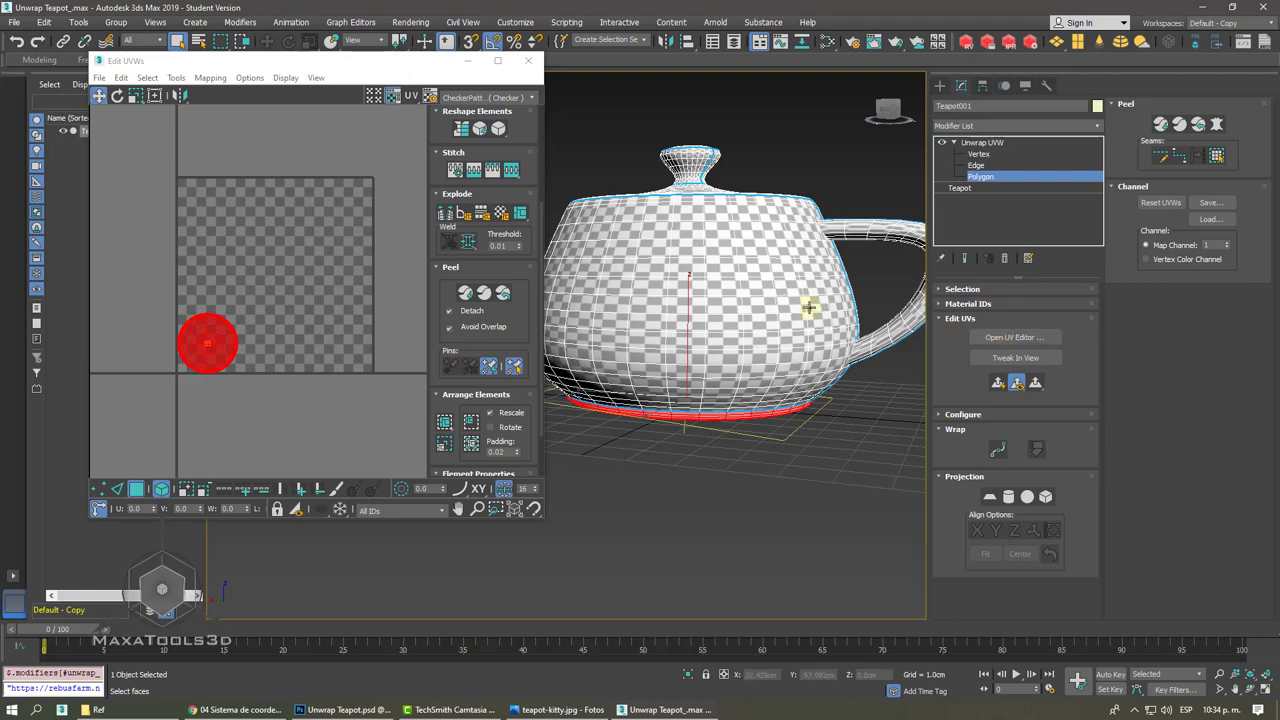
pyautogui.click(703, 291)
pyautogui.click(1216, 156)
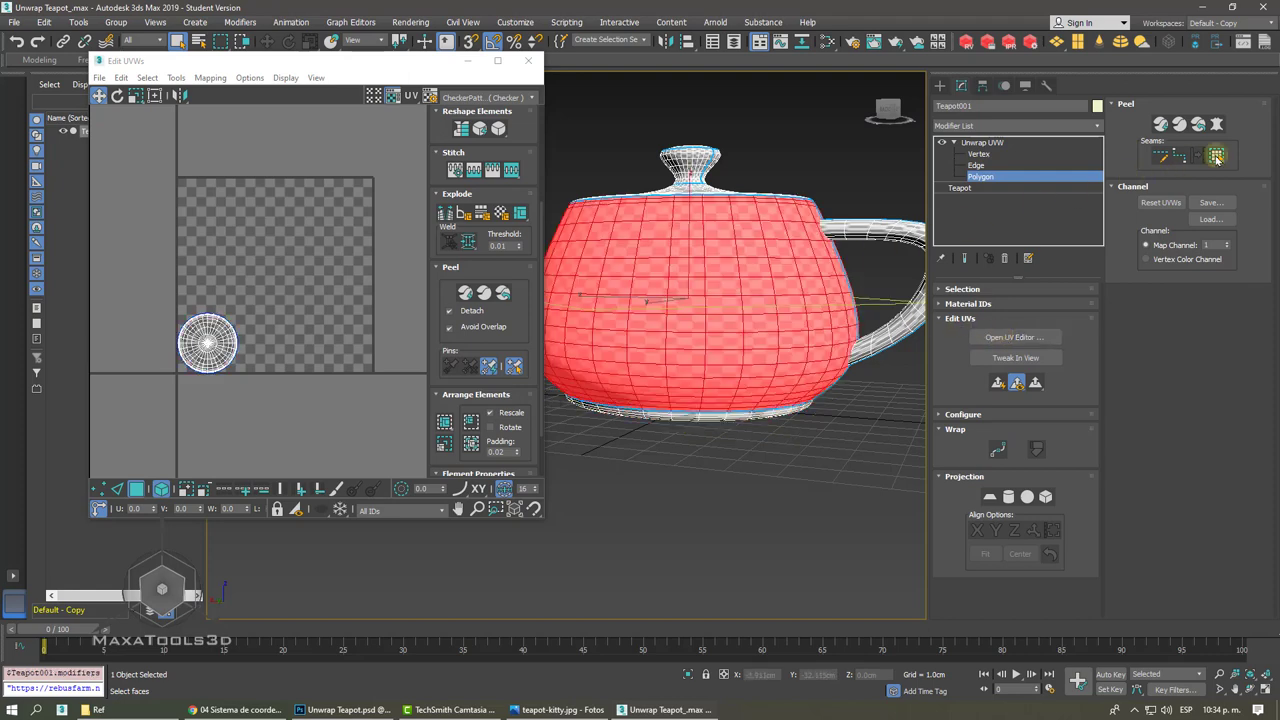
pyautogui.keyDown('alt'); pyautogui.moveTo(645, 300); pyautogui.dragTo(700, 330, button='middle'); pyautogui.keyUp('alt')
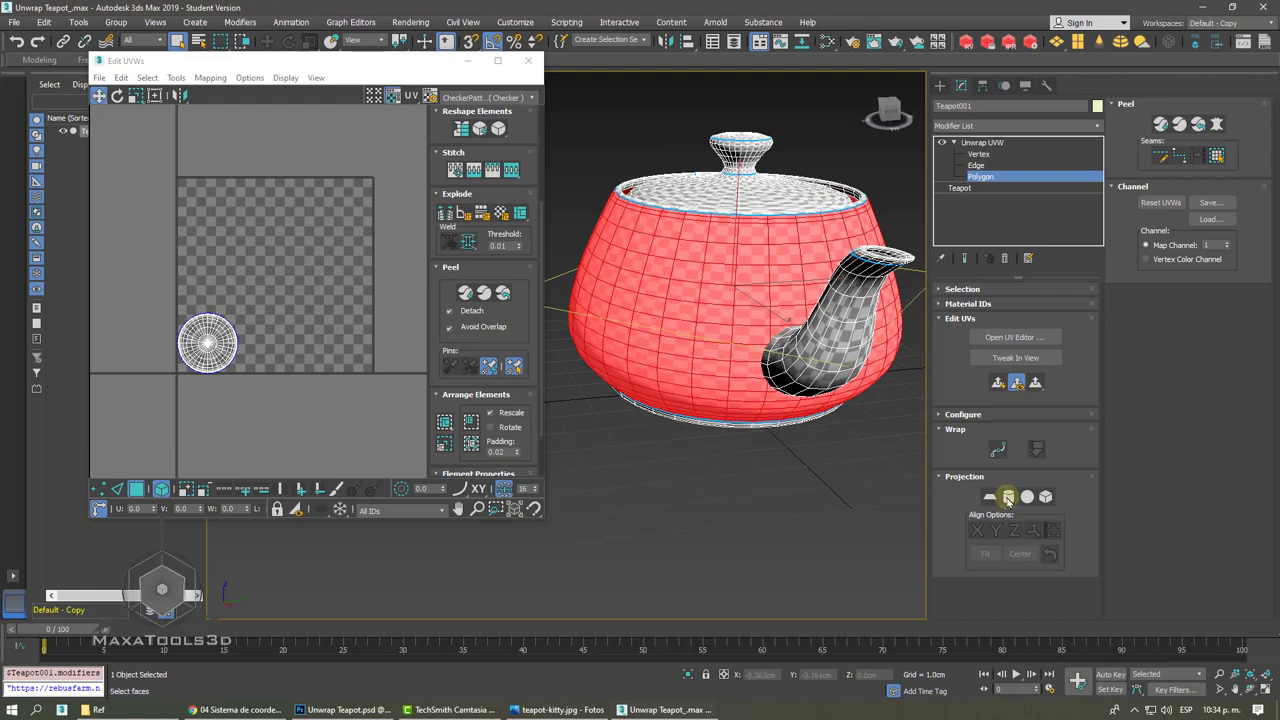
# - Map the selected body faces with a Cylindrical projection and start a Pelt Map
pyautogui.click(1007, 497)
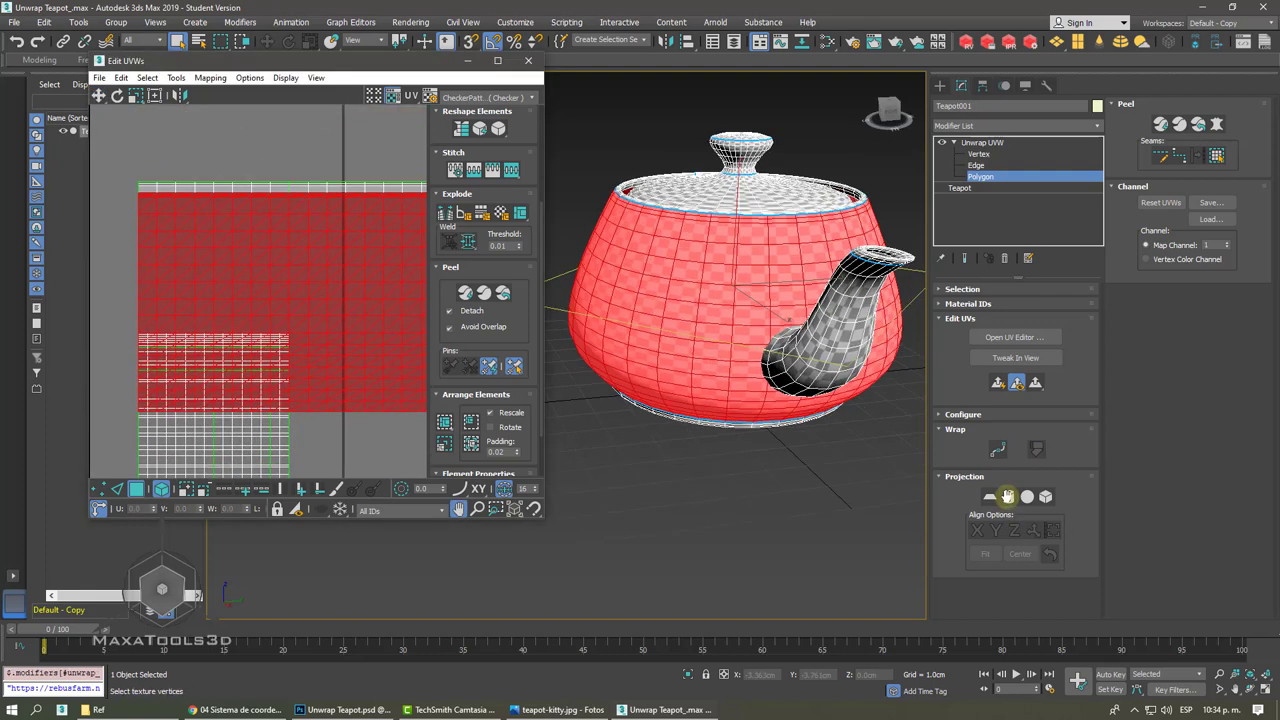
pyautogui.scroll(-2, 260, 450)
pyautogui.scroll(-2, 260, 450)
pyautogui.scroll(-1, 249, 439)
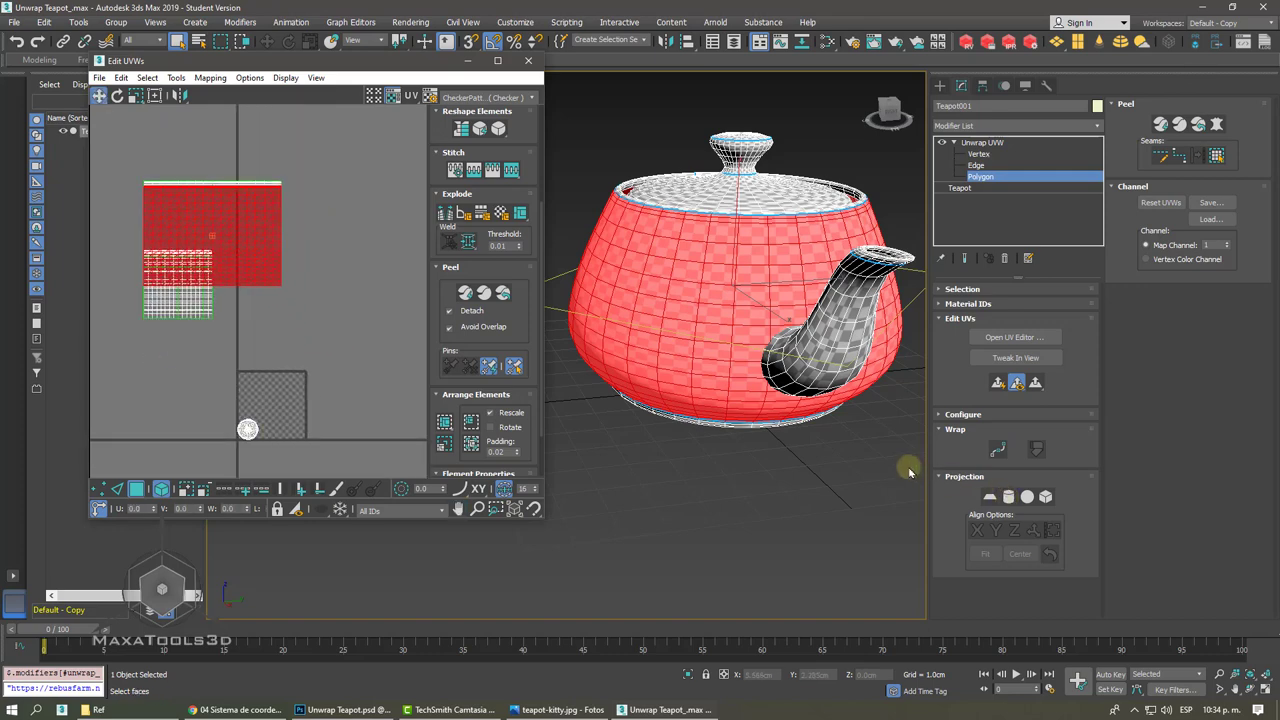
pyautogui.scroll(2, 247, 300)
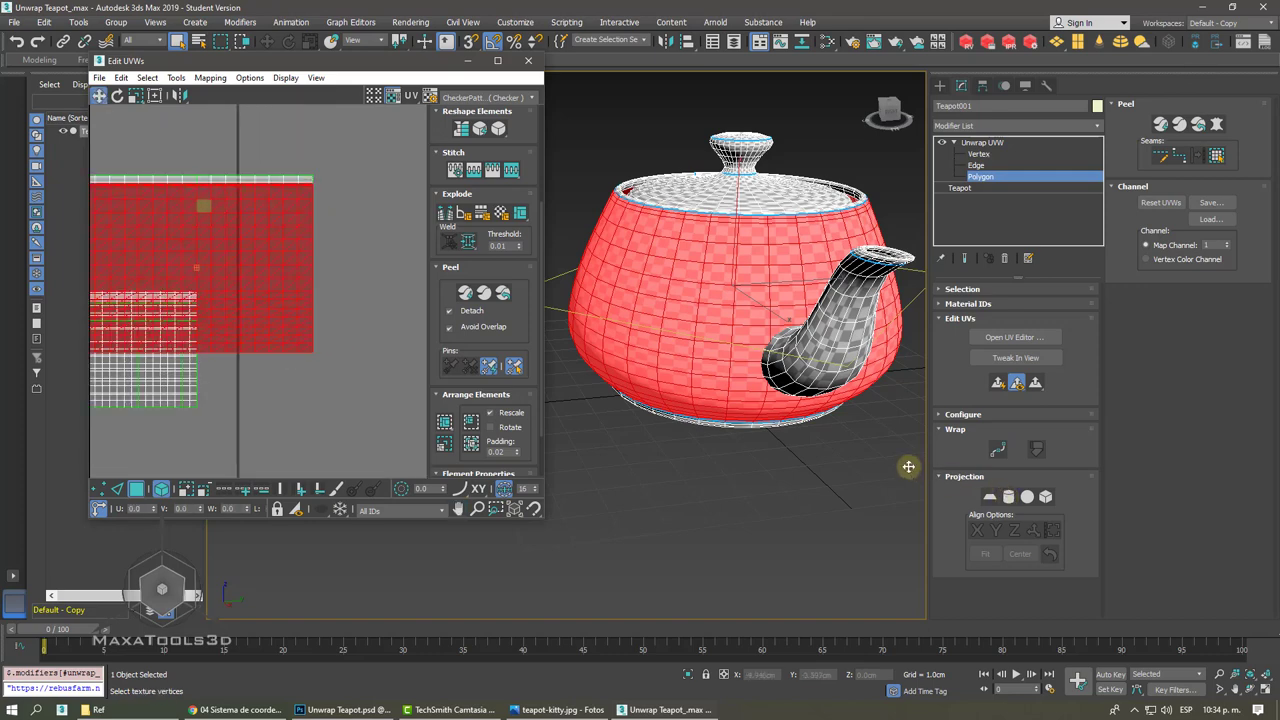
pyautogui.moveTo(247, 300); pyautogui.dragTo(300, 320, button='middle')
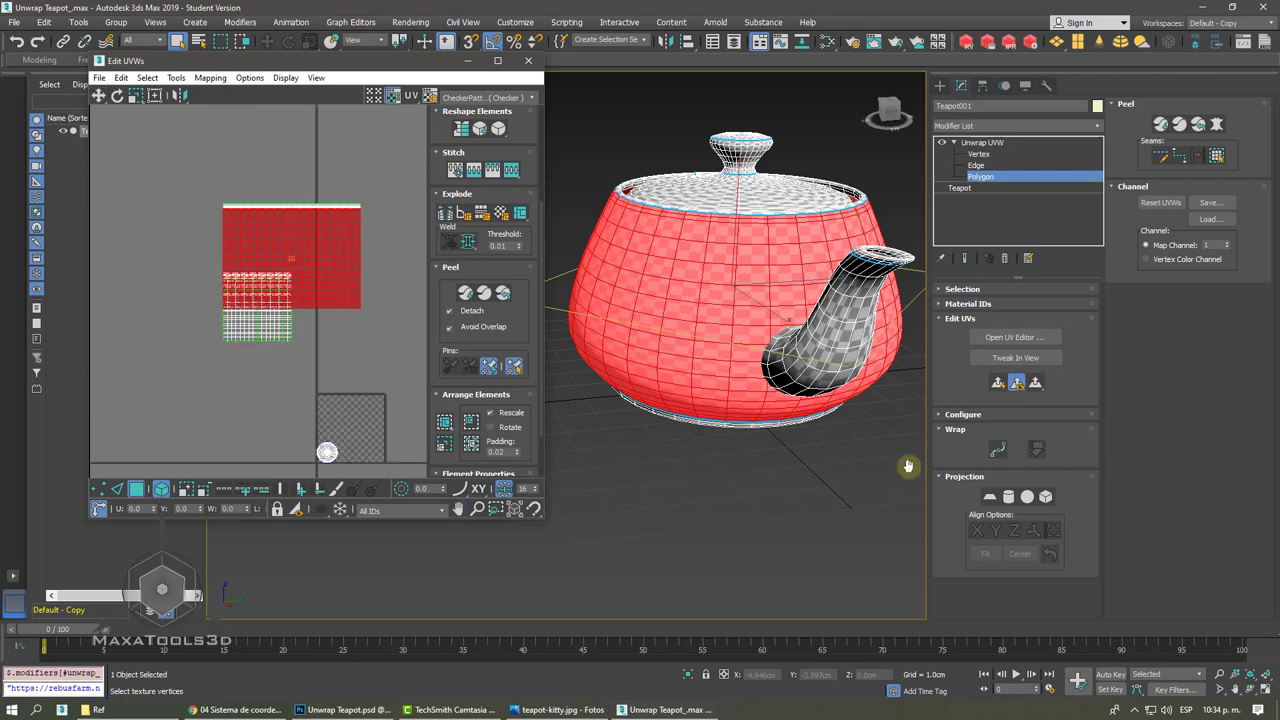
pyautogui.click(1216, 125)
# - Start a Pelt Map on the body, view it from the top, then cancel it unapplied
pyautogui.click(1216, 125)
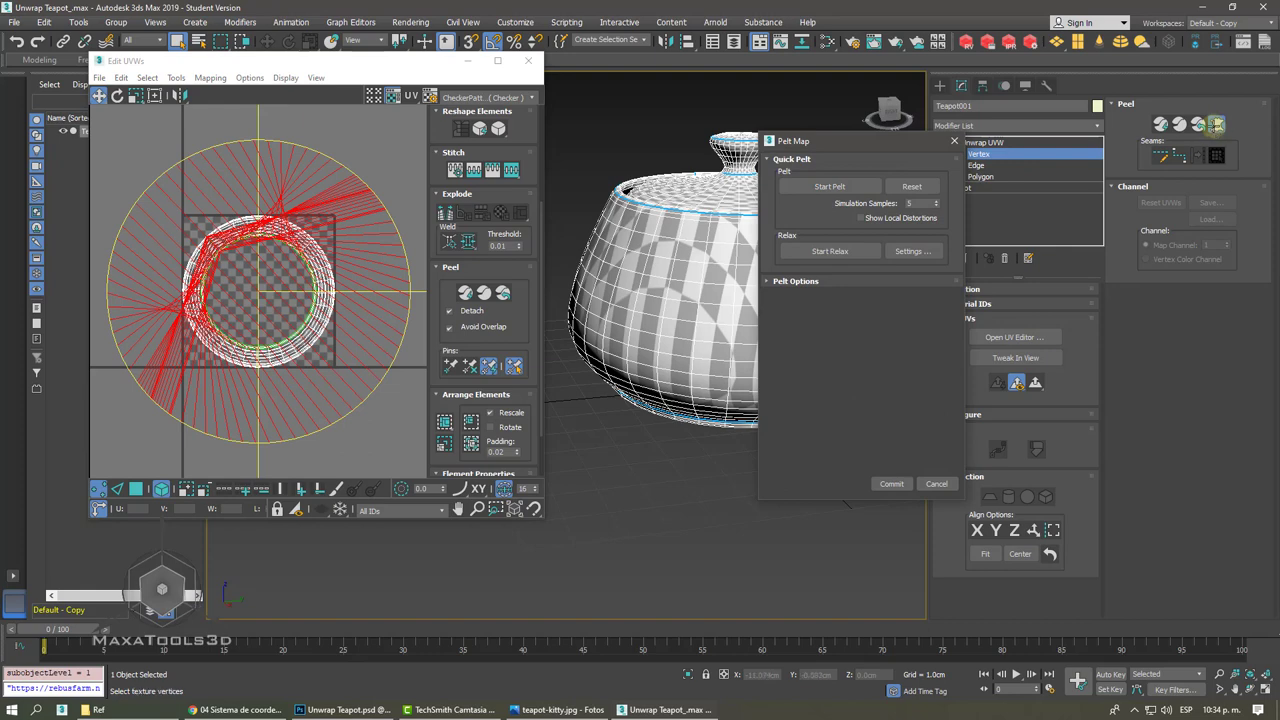
pyautogui.scroll(-3, 654, 300)
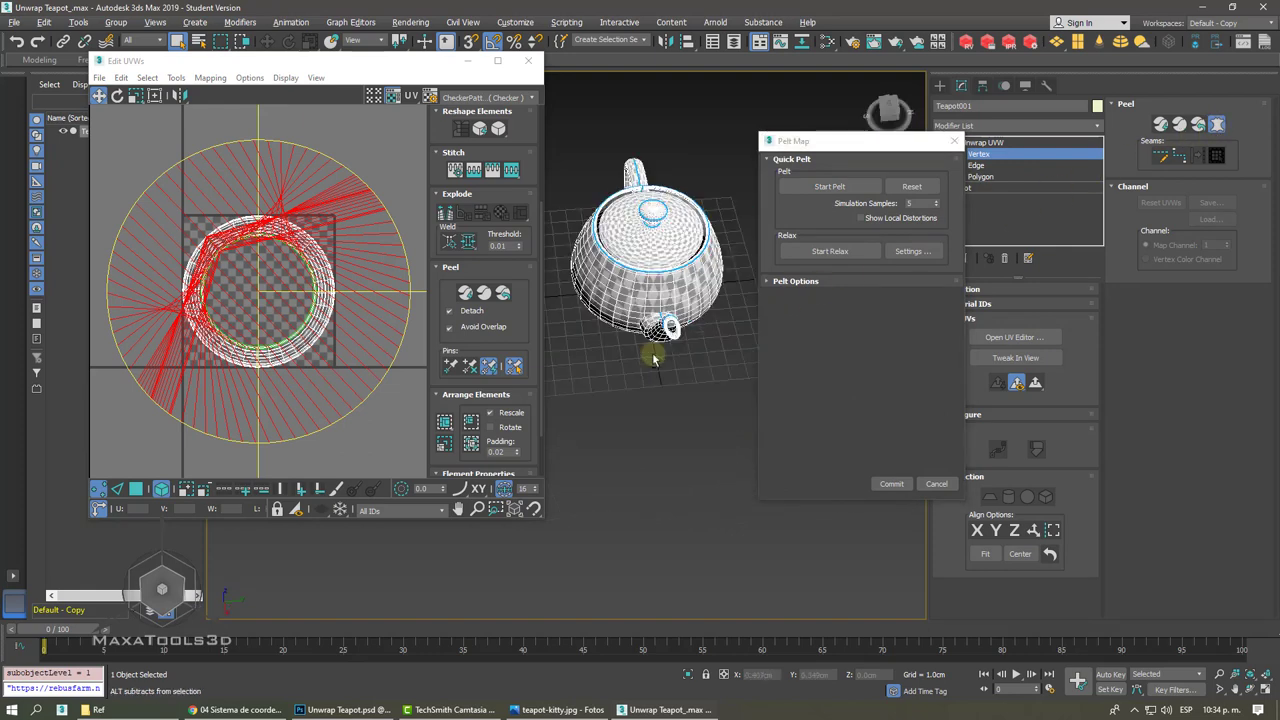
pyautogui.keyDown('alt'); pyautogui.moveTo(654, 357); pyautogui.dragTo(641, 369, button='middle'); pyautogui.keyUp('alt')
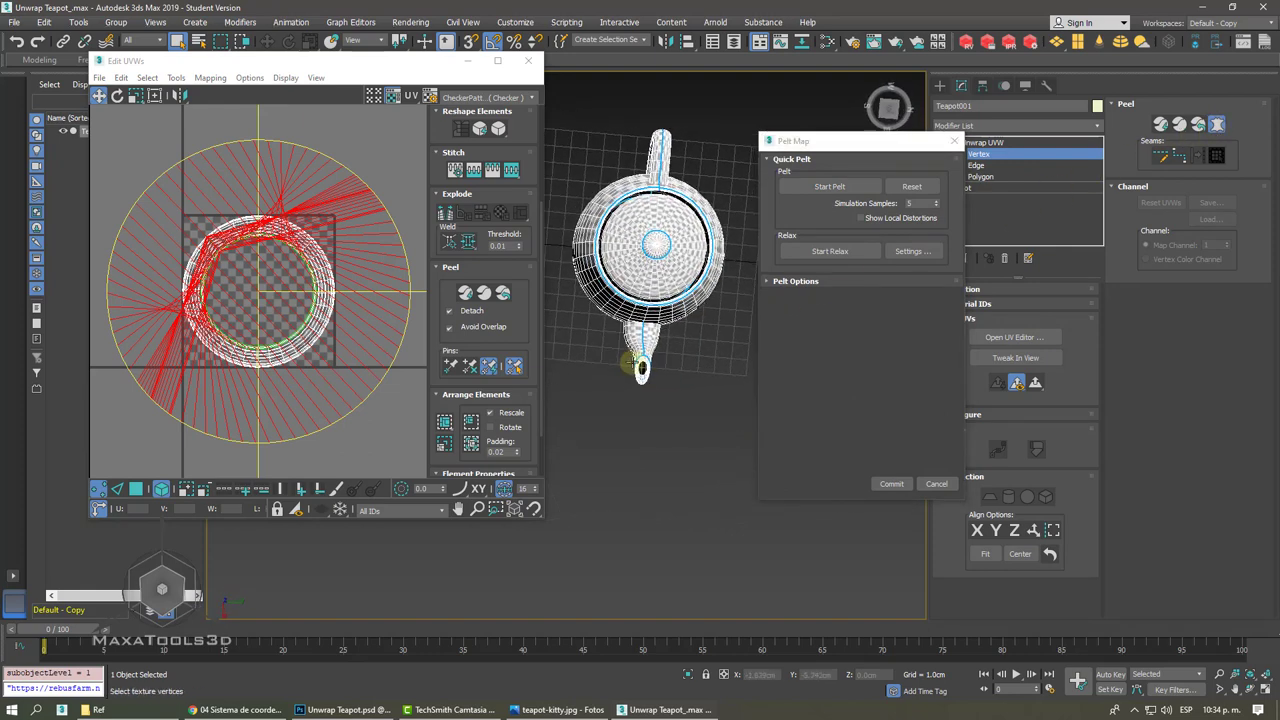
pyautogui.click(936, 483)
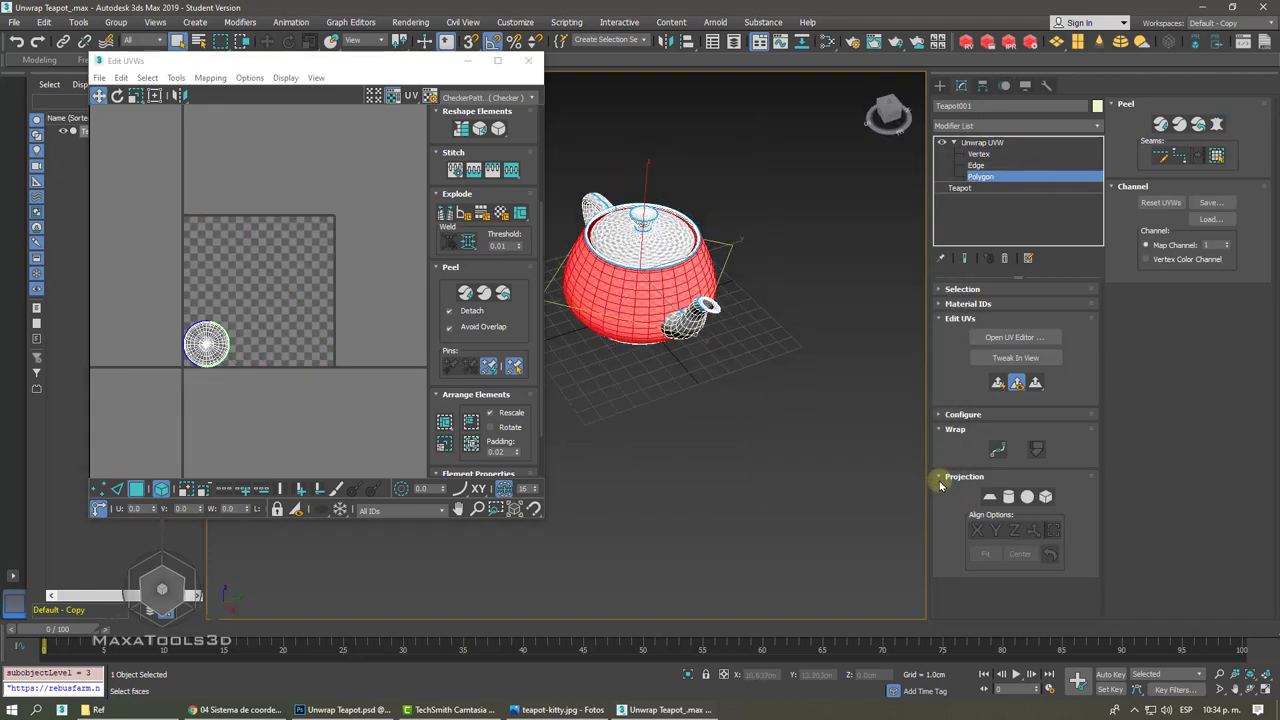
# - Apply a Cylindrical projection to the body and raise its gizmo along Z to fit
pyautogui.click(1008, 500)
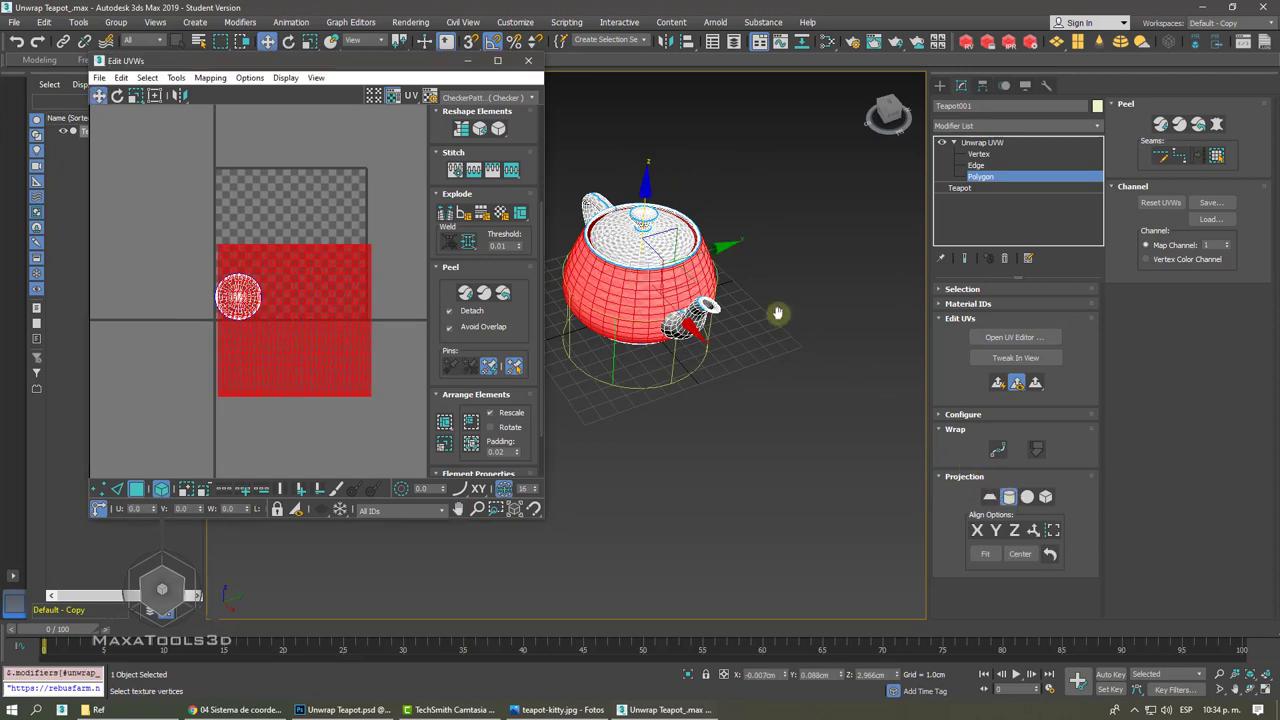
pyautogui.keyDown('alt'); pyautogui.moveTo(668, 230); pyautogui.dragTo(640, 207, button='middle'); pyautogui.keyUp('alt')
pyautogui.moveTo(640, 195); pyautogui.dragTo(633, 157)
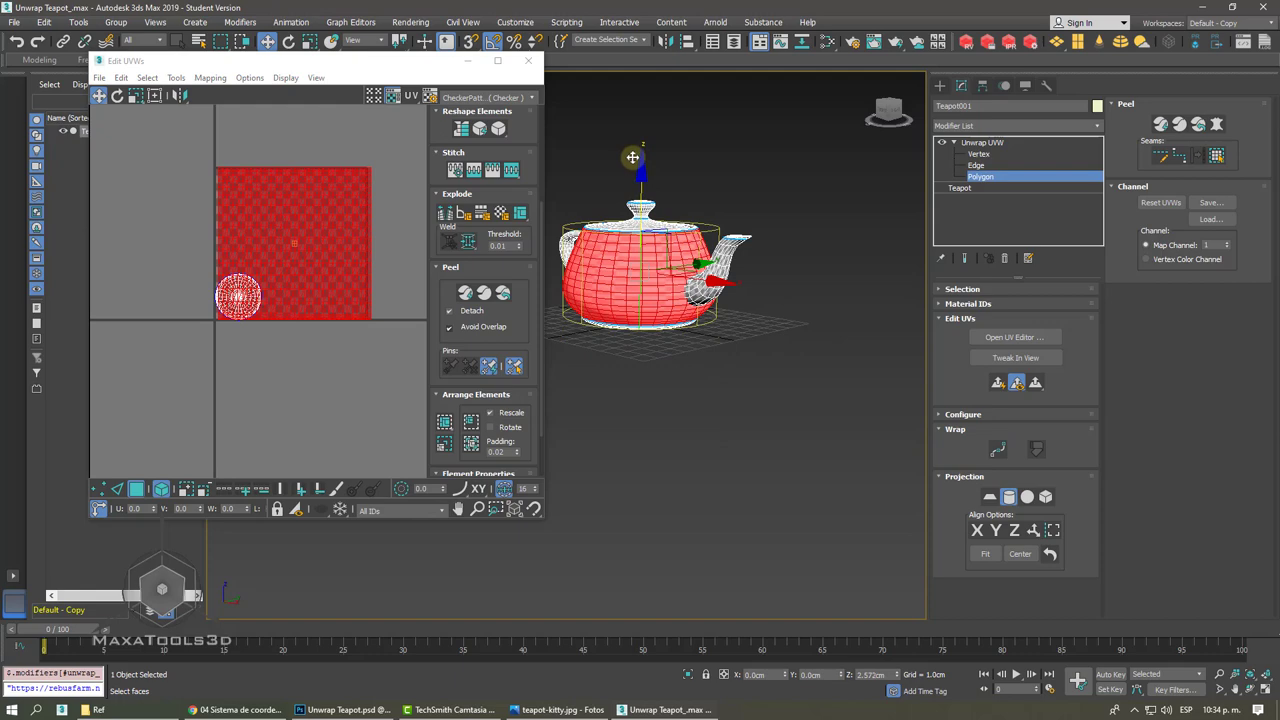
pyautogui.keyDown('alt'); pyautogui.moveTo(633, 157); pyautogui.dragTo(633, 162, button='middle'); pyautogui.keyUp('alt')
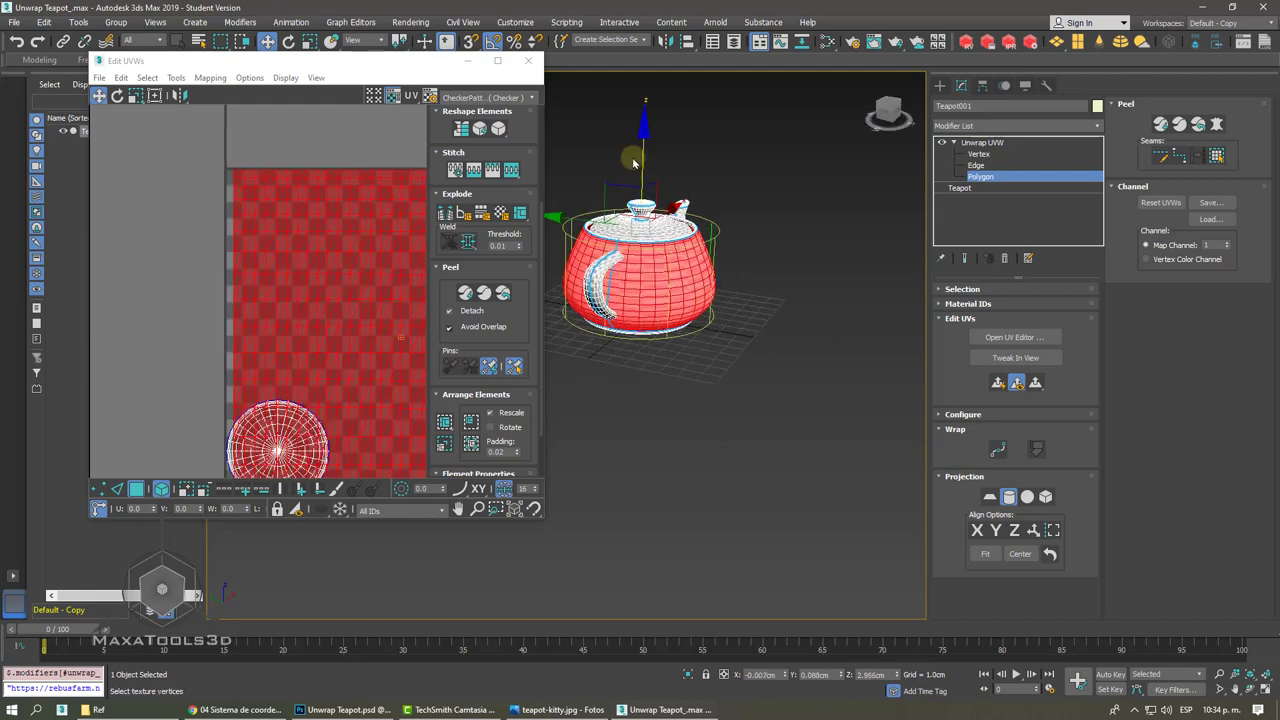
# - Open the Pelt Map dialog for the body, cancelling once and reopening it
pyautogui.click(1216, 124)
pyautogui.click(936, 480)
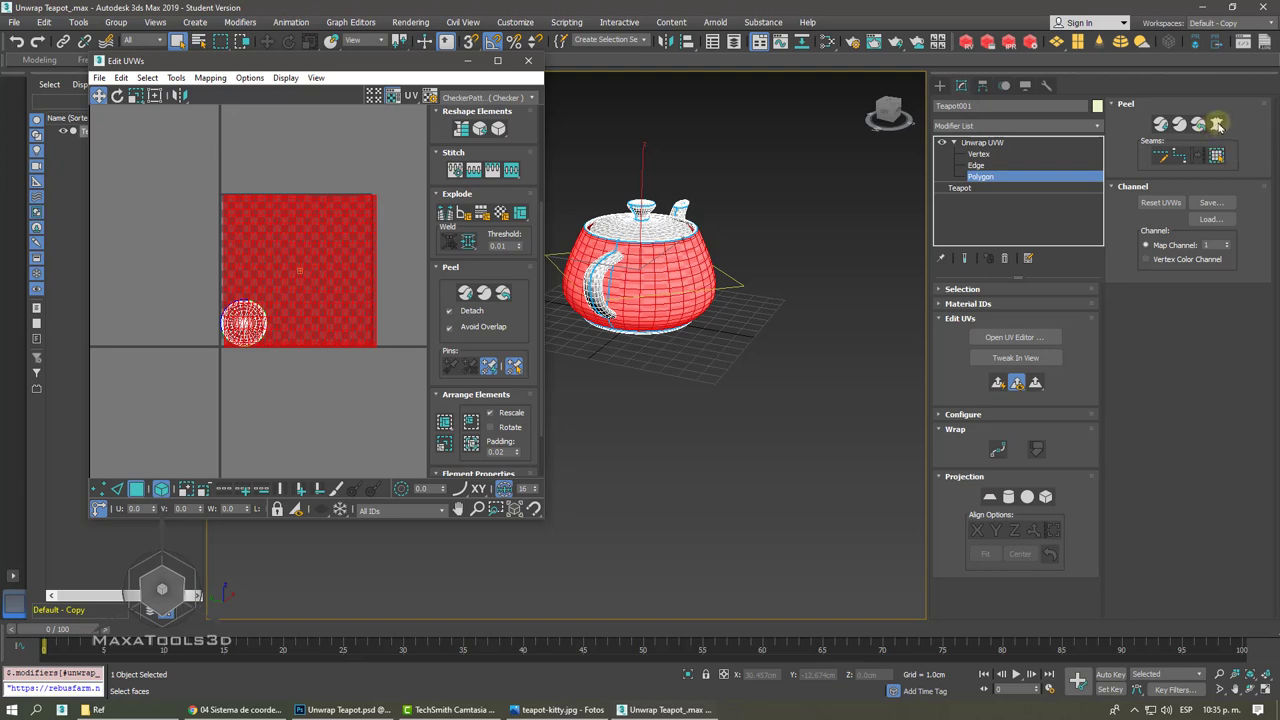
pyautogui.click(1217, 124)
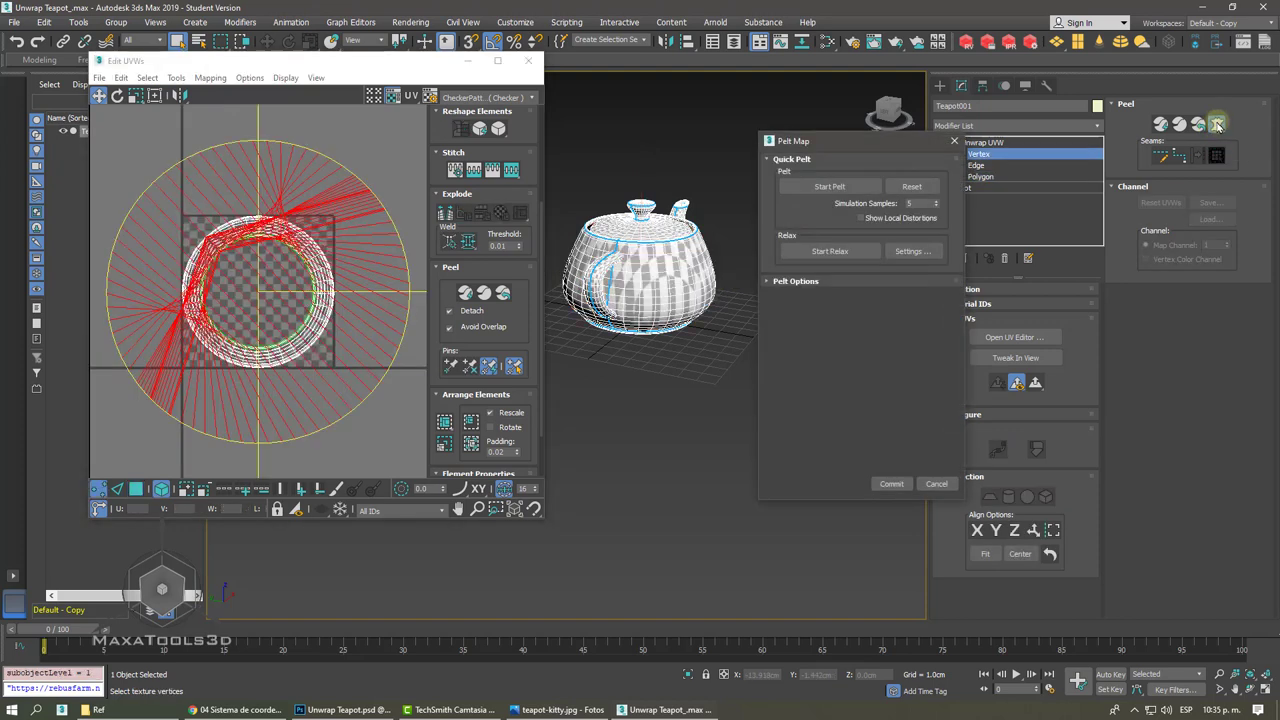
# - Cancel the pelt map and drag the body's UV island down-right below the tile
pyautogui.click(816, 283)
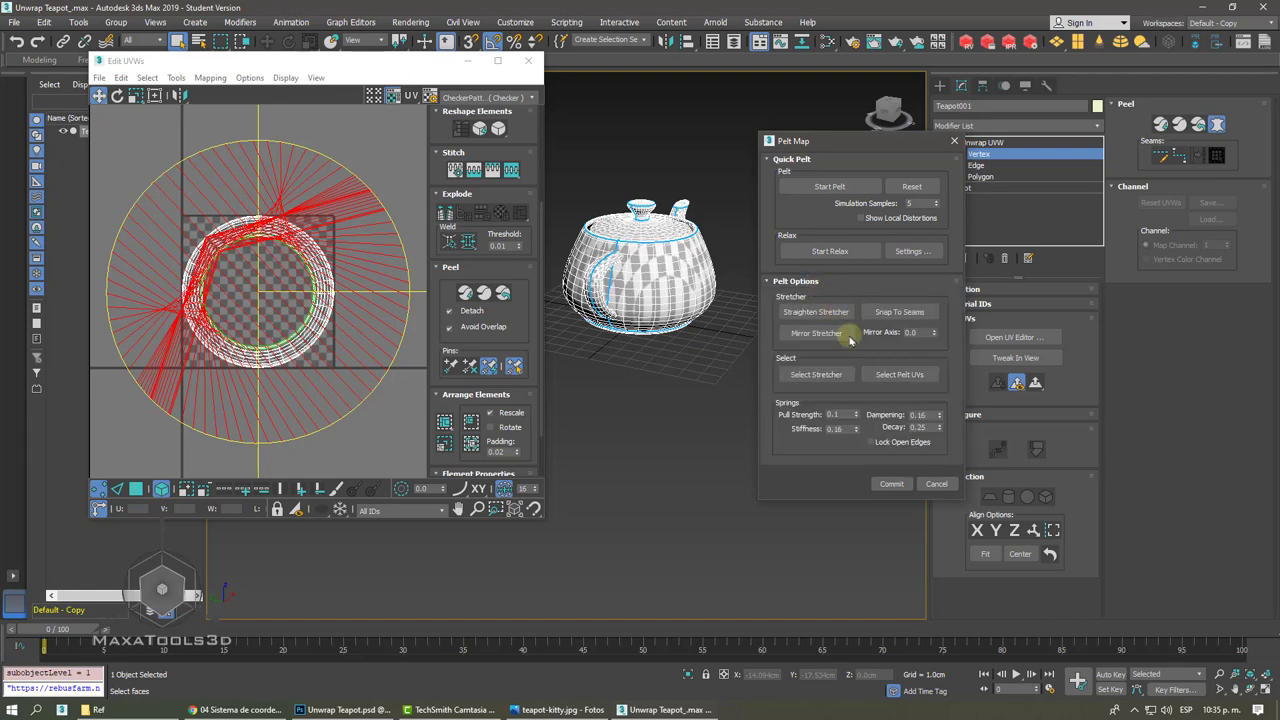
pyautogui.click(936, 486)
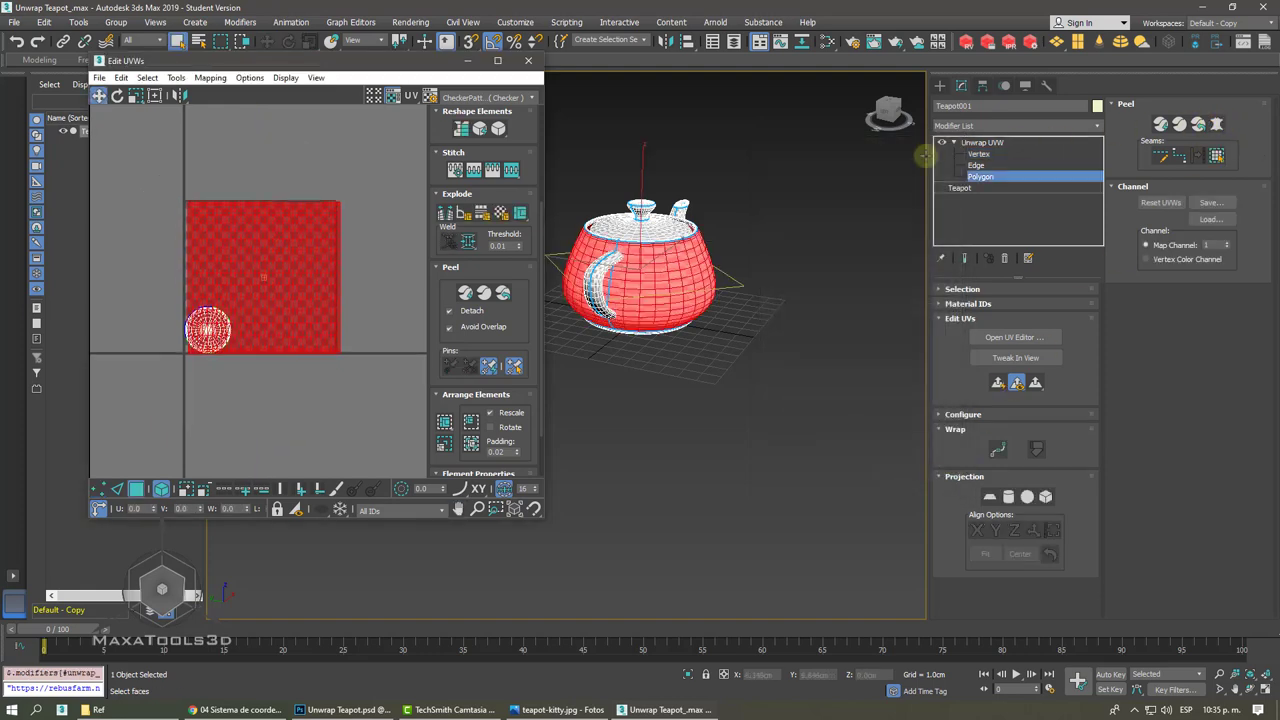
pyautogui.click(313, 235)
pyautogui.moveTo(313, 235)
pyautogui.mouseDown()
pyautogui.moveTo(314, 349)
pyautogui.moveTo(350, 369)
pyautogui.moveTo(358, 405)
pyautogui.mouseUp()
# - Switch Edit UVWs to Polygon selection and try picking the body UV island
pyautogui.scroll(3, 355, 245)
pyautogui.scroll(-2, 355, 246)
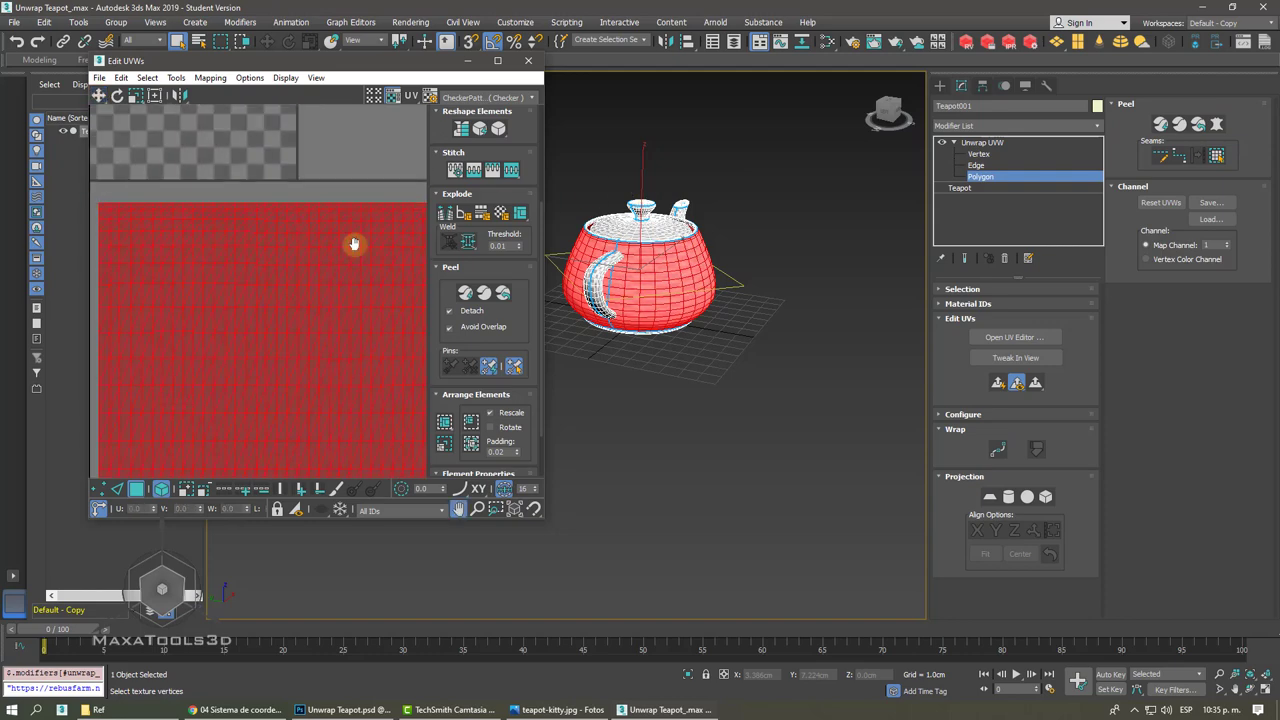
pyautogui.scroll(-1, 362, 246)
pyautogui.keyDown('alt'); pyautogui.moveTo(694, 346); pyautogui.dragTo(720, 352, button='middle'); pyautogui.keyUp('alt')
pyautogui.click(366, 194)
pyautogui.scroll(2, 366, 190)
pyautogui.scroll(2, 366, 190)
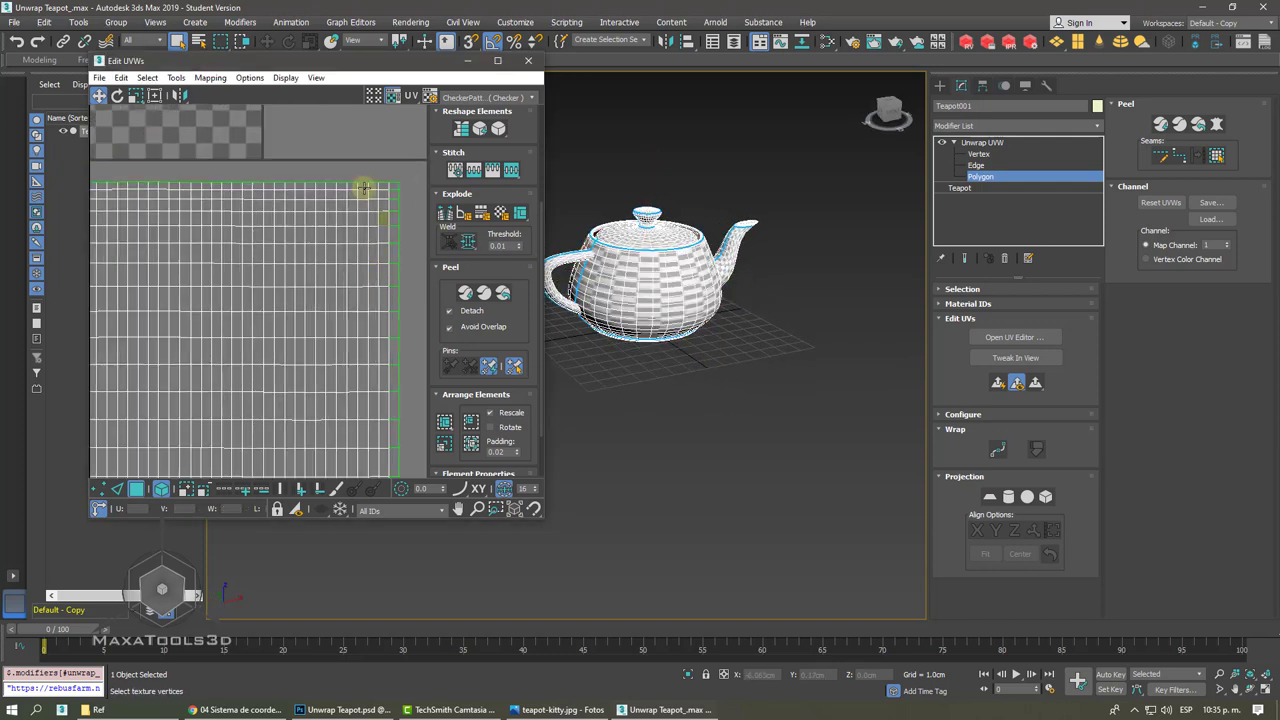
pyautogui.scroll(2, 363, 187)
pyautogui.click(163, 489)
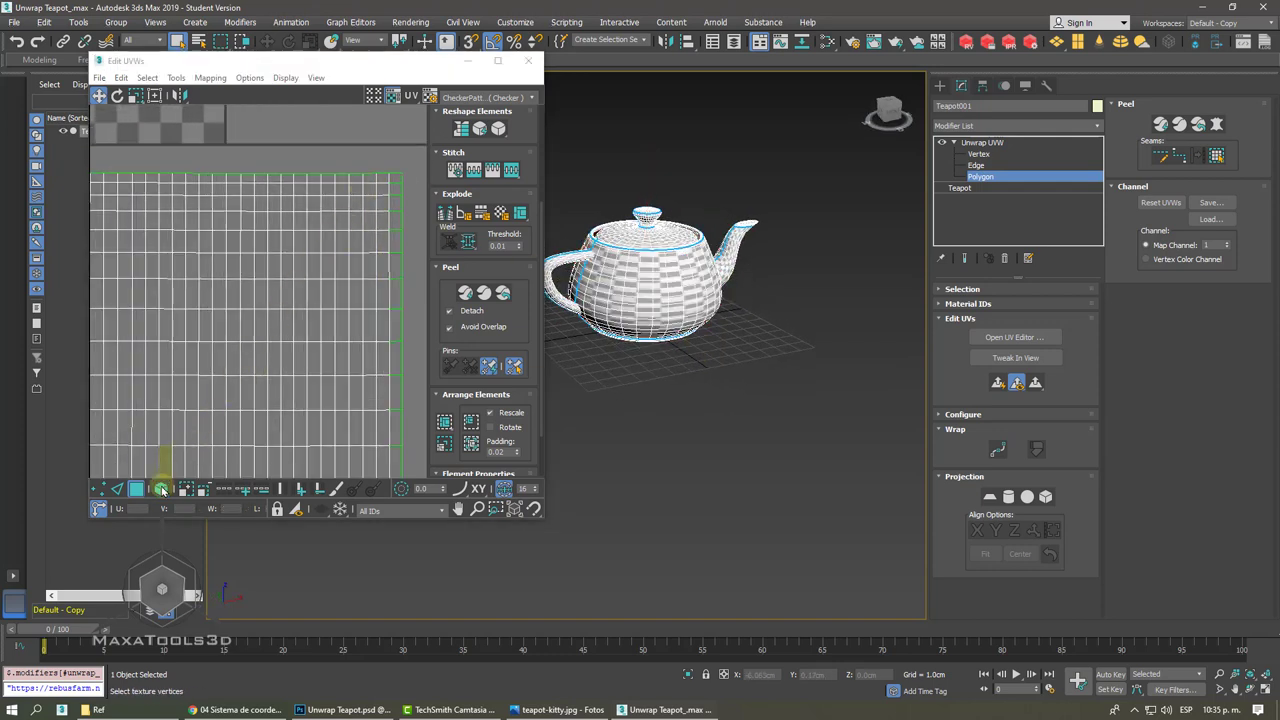
pyautogui.click(203, 428)
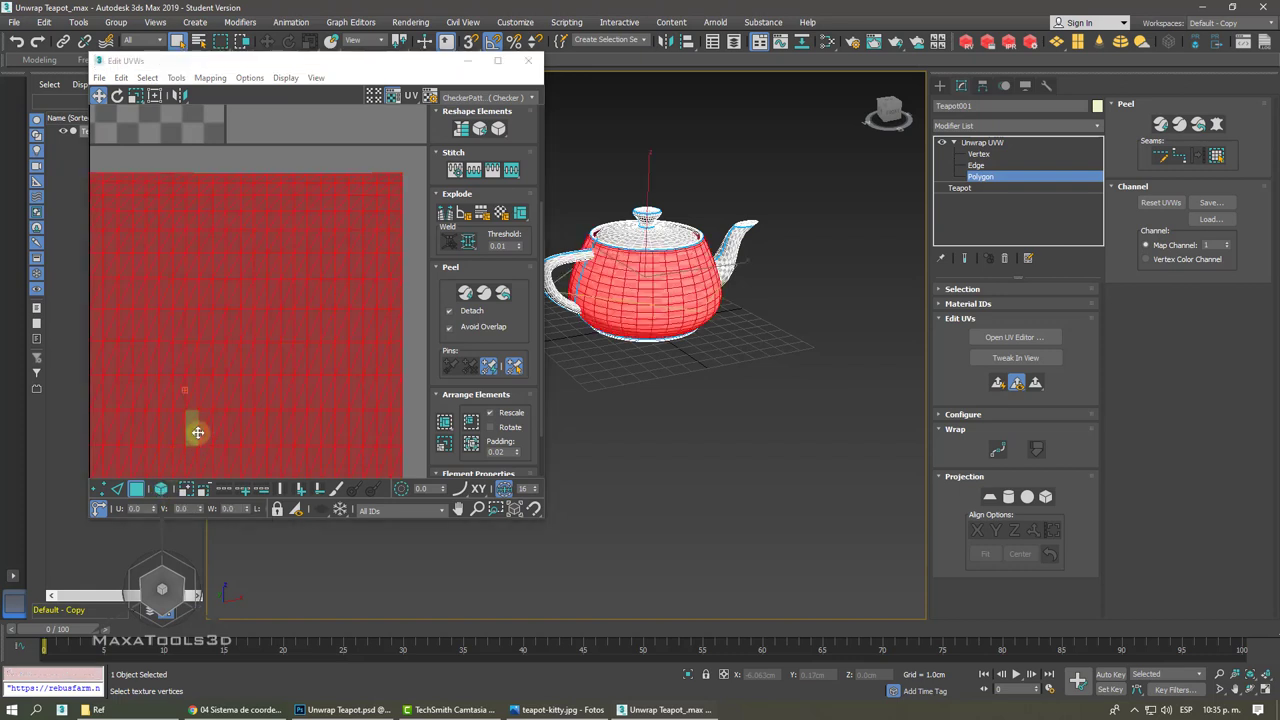
pyautogui.click(202, 430)
pyautogui.click(404, 368)
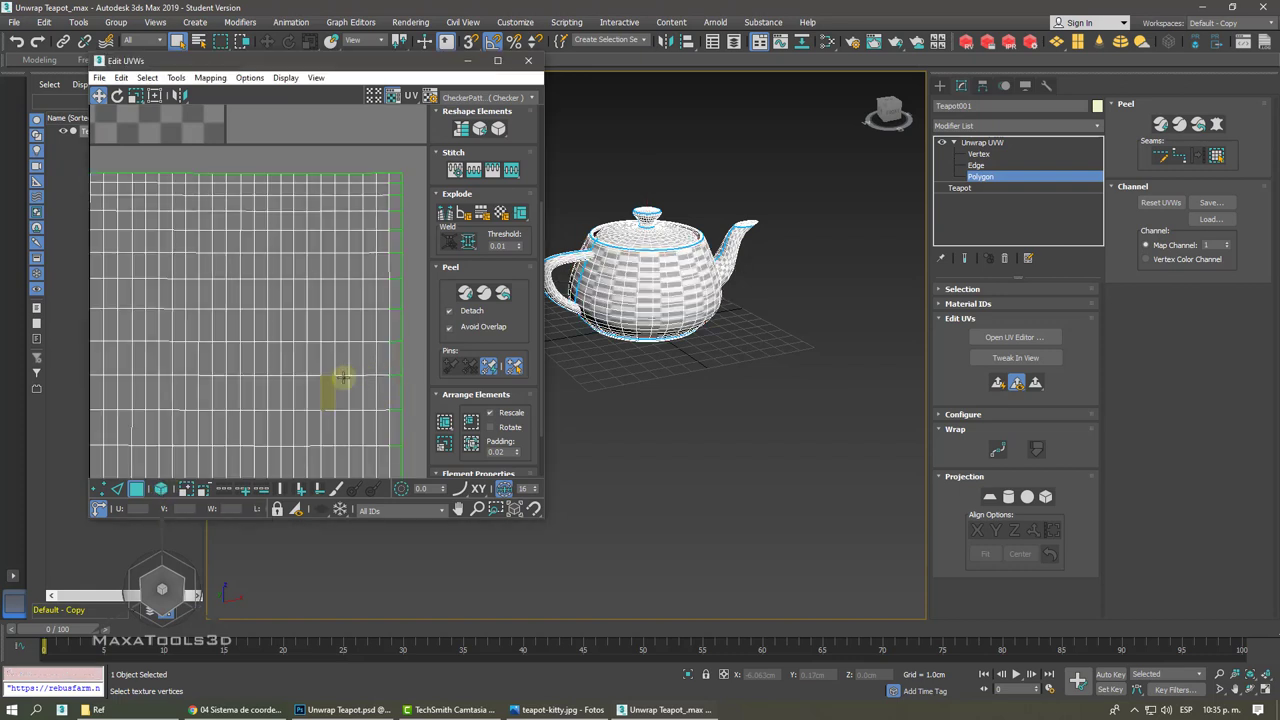
# - Select a single body face, frame it with Z, and undo its stray move
pyautogui.click(275, 393)
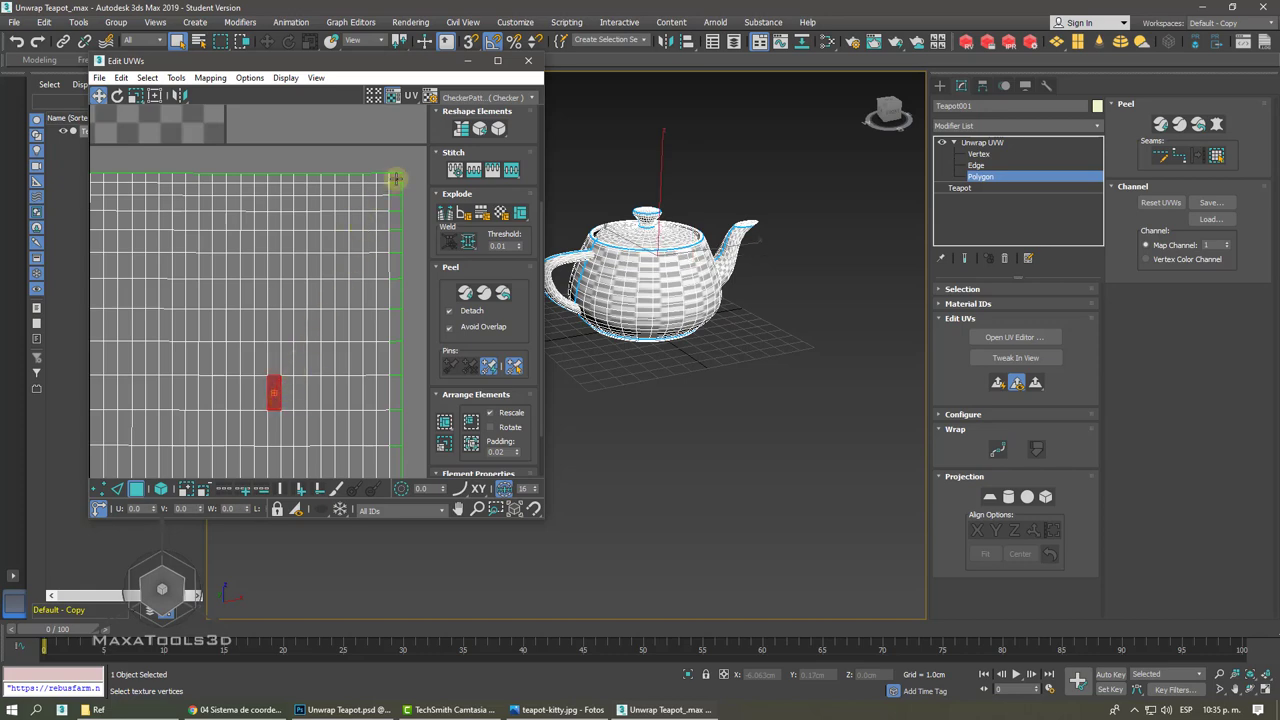
pyautogui.press('z')
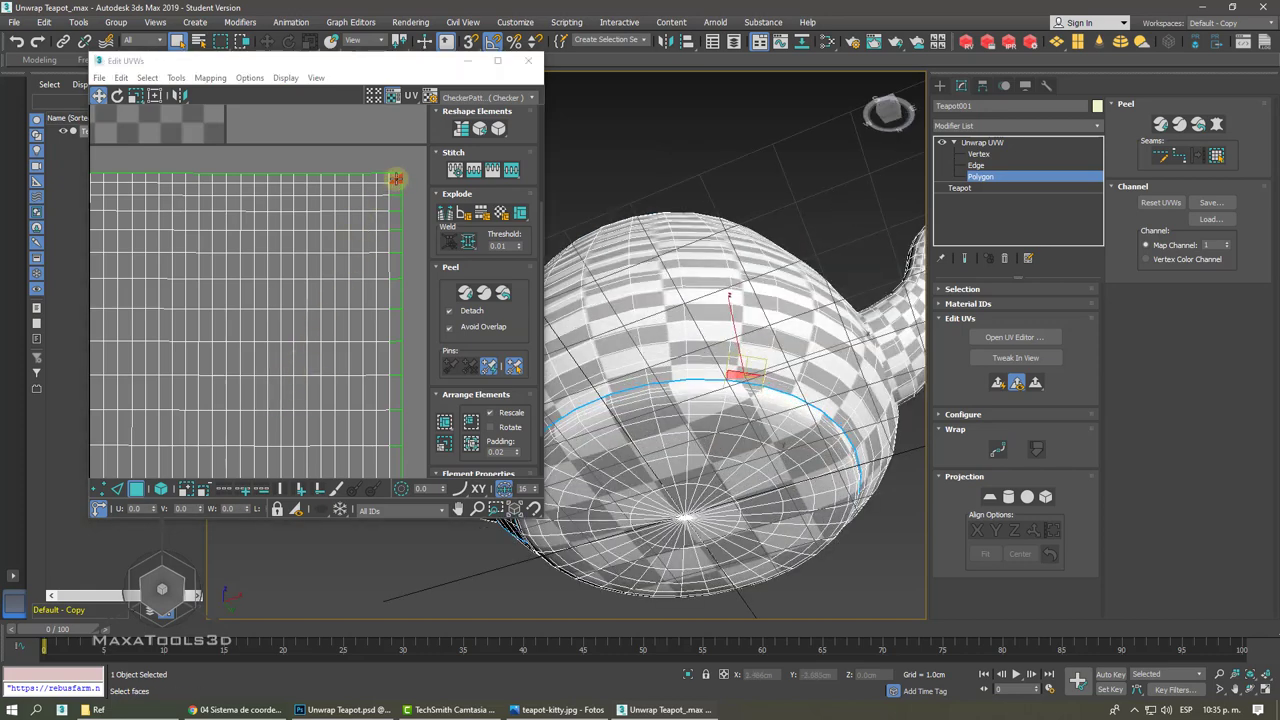
pyautogui.scroll(5, 406, 160)
pyautogui.scroll(5, 406, 158)
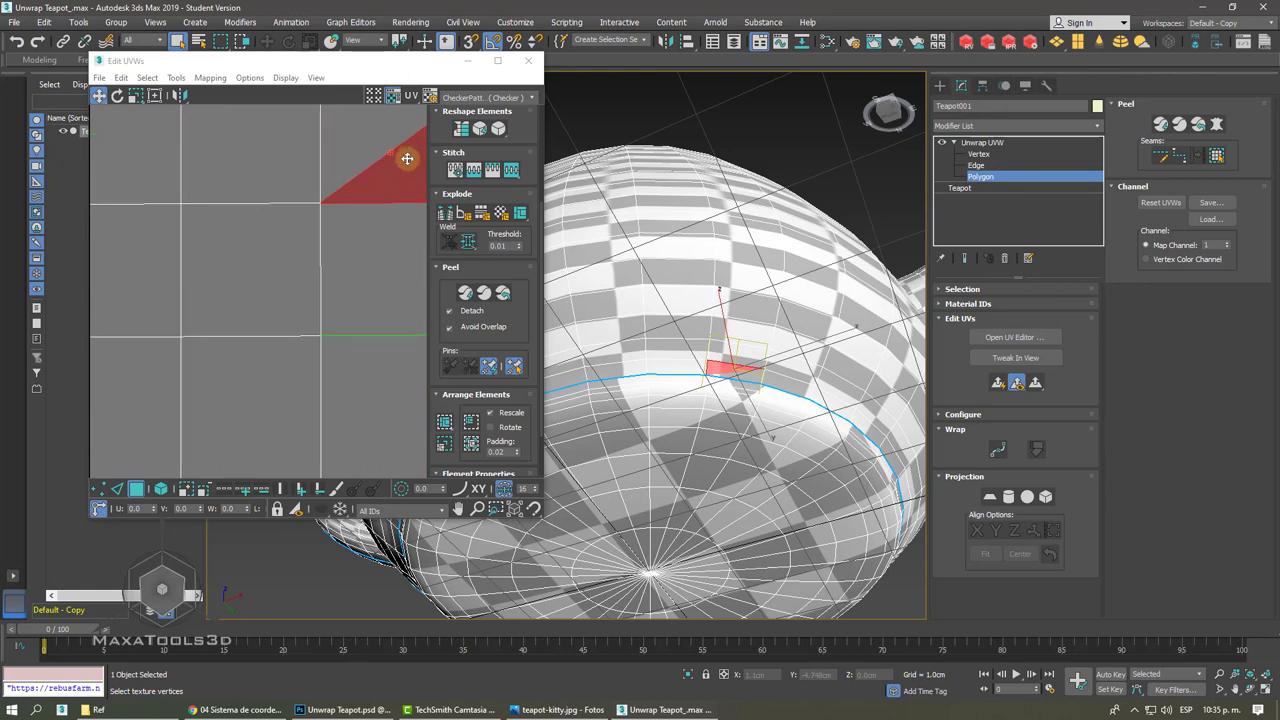
pyautogui.scroll(-2, 385, 162)
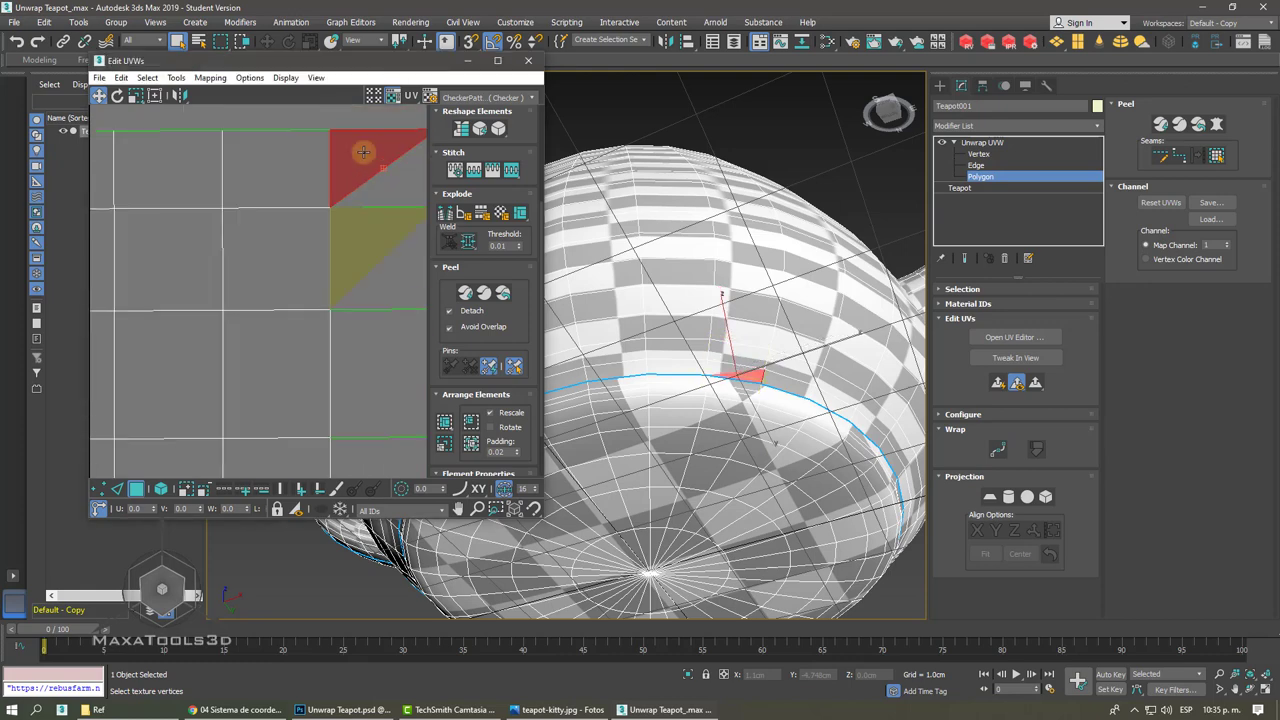
pyautogui.scroll(-2, 378, 185)
pyautogui.moveTo(369, 207)
pyautogui.mouseDown()
pyautogui.moveTo(296, 250)
pyautogui.moveTo(300, 206)
pyautogui.mouseUp()
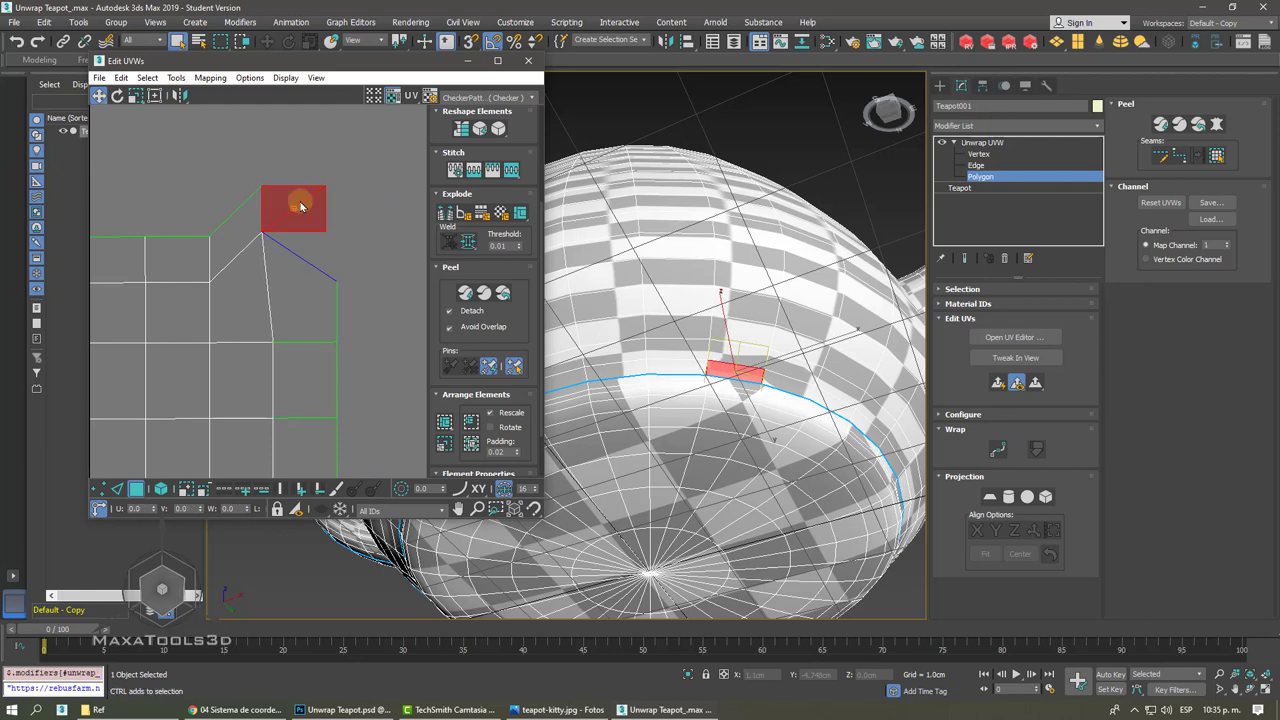
pyautogui.hotkey('ctrl', 'z')
# - Box-select every face of the body UV strip
pyautogui.scroll(-2, 297, 200)
pyautogui.scroll(-2, 293, 200)
pyautogui.scroll(-2, 289, 200)
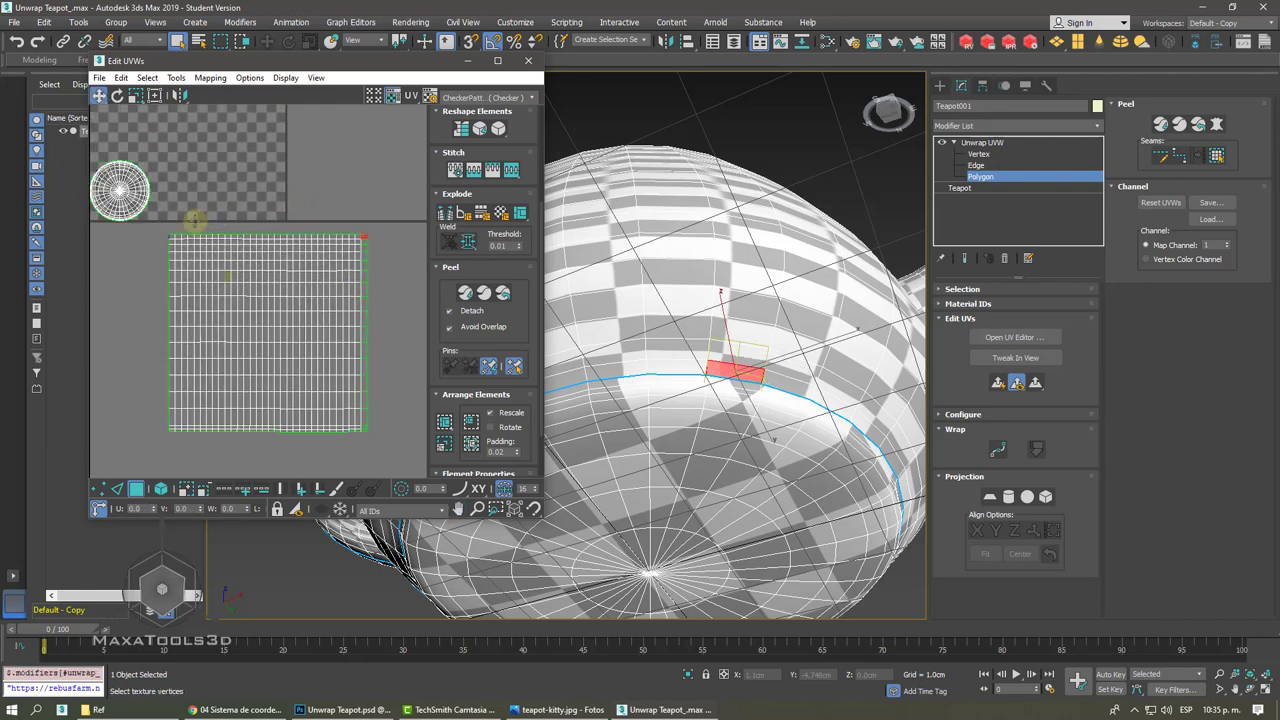
pyautogui.moveTo(163, 228); pyautogui.dragTo(403, 448)
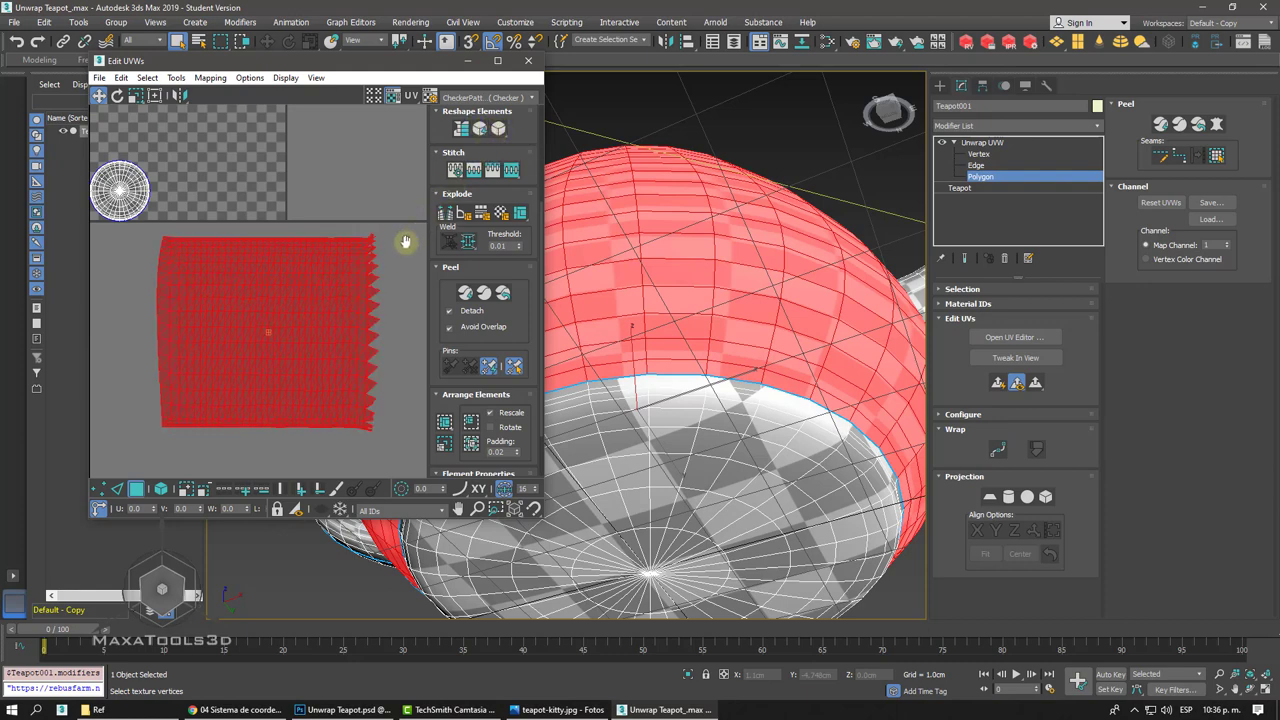
# - Undo the body UVs back to a square grid and run Relax By Polygon Angles
pyautogui.hotkey('ctrl', 'z')
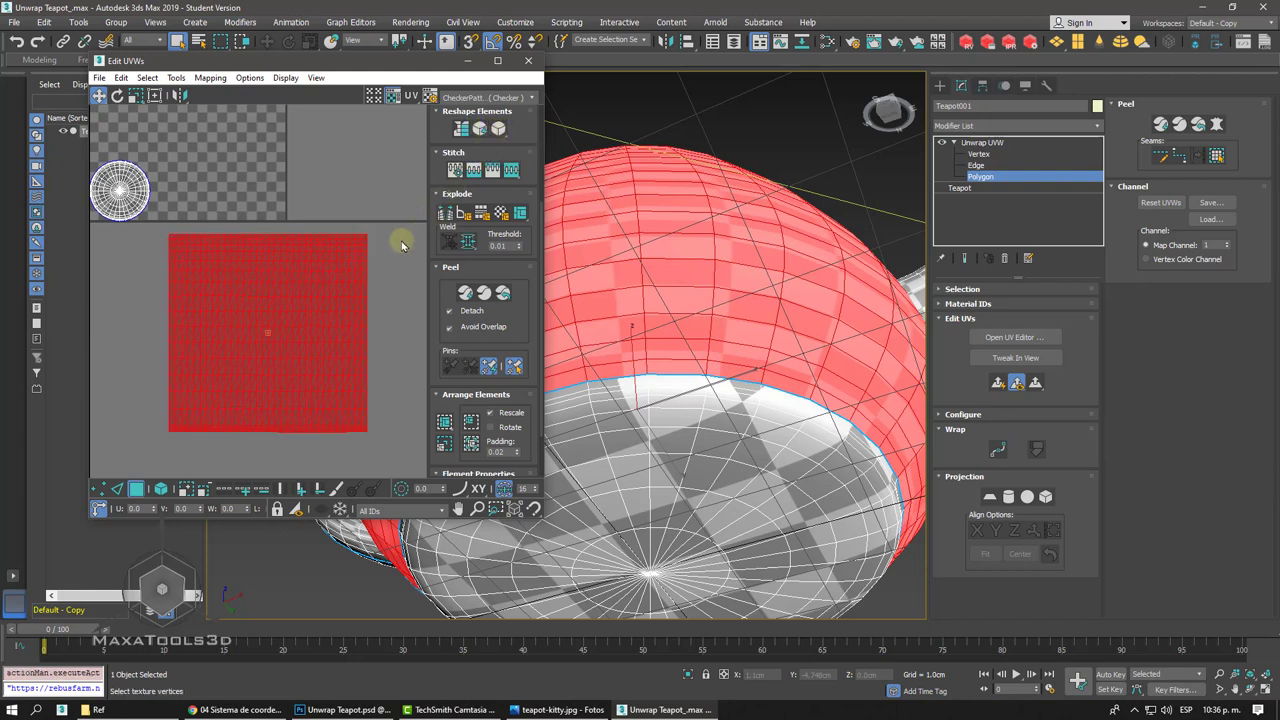
pyautogui.click(203, 78)
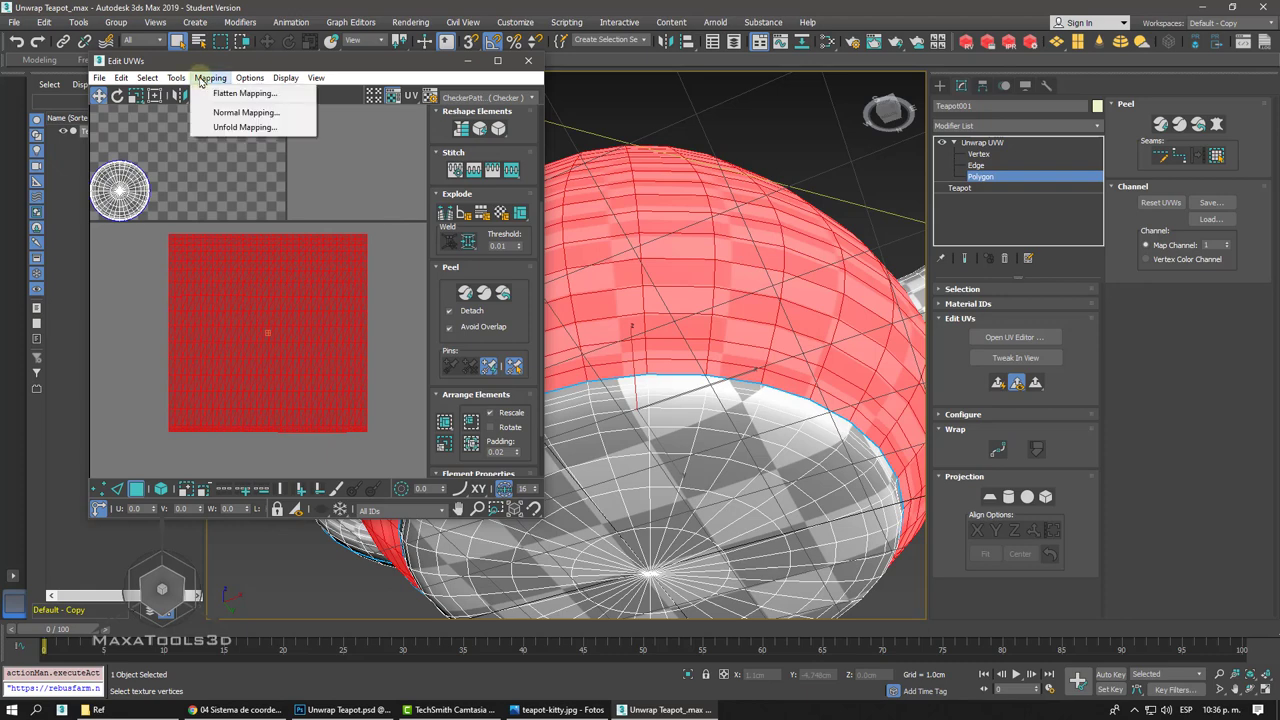
pyautogui.click(176, 78)
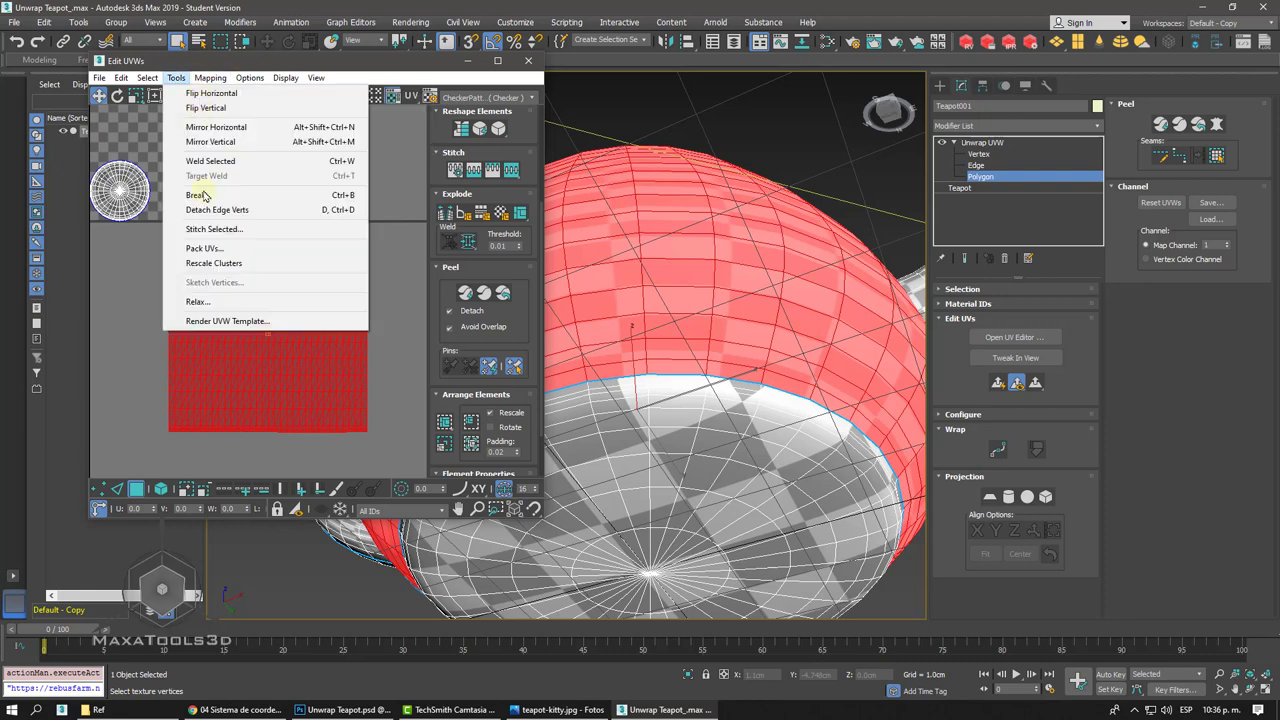
pyautogui.click(207, 305)
pyautogui.click(927, 172)
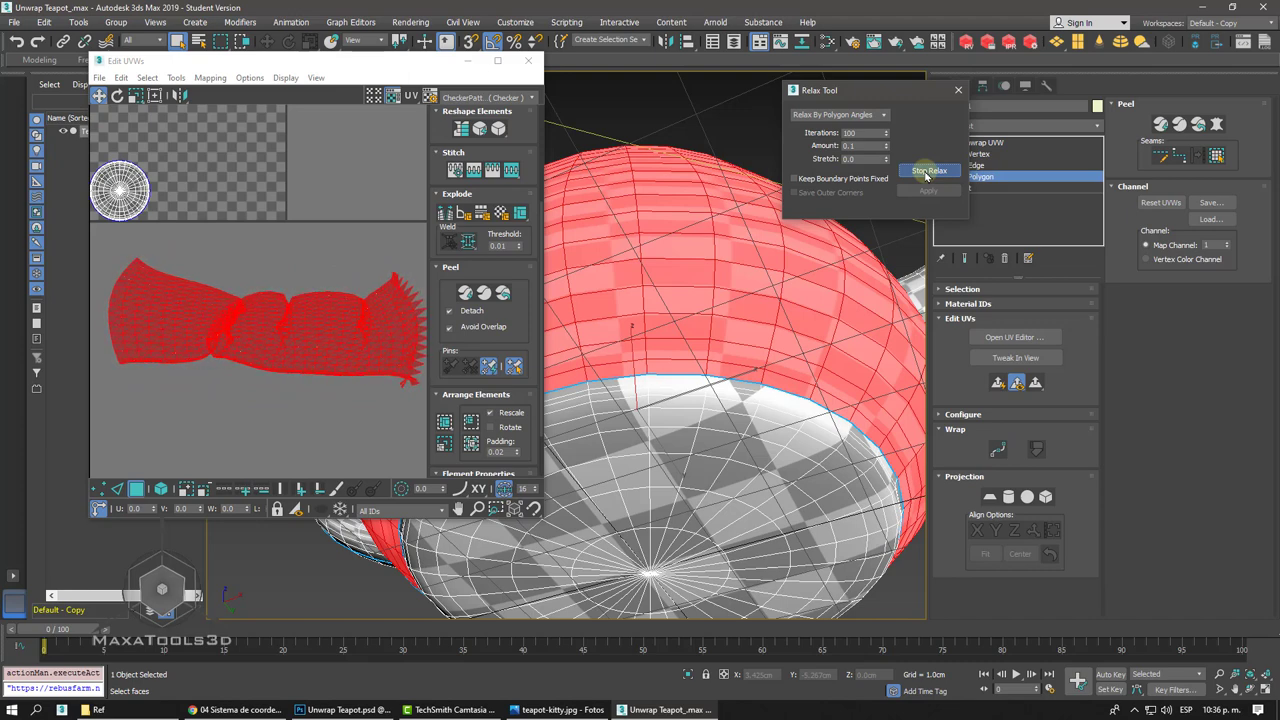
pyautogui.click(926, 173)
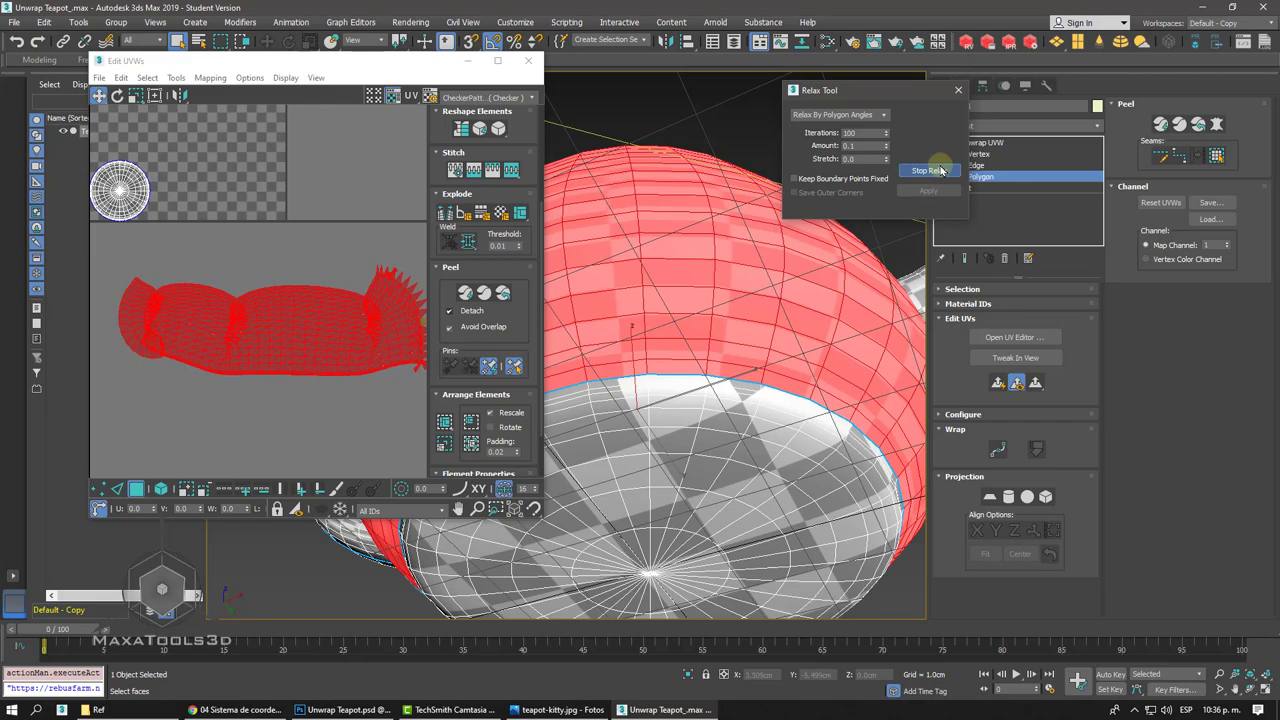
pyautogui.click(938, 171)
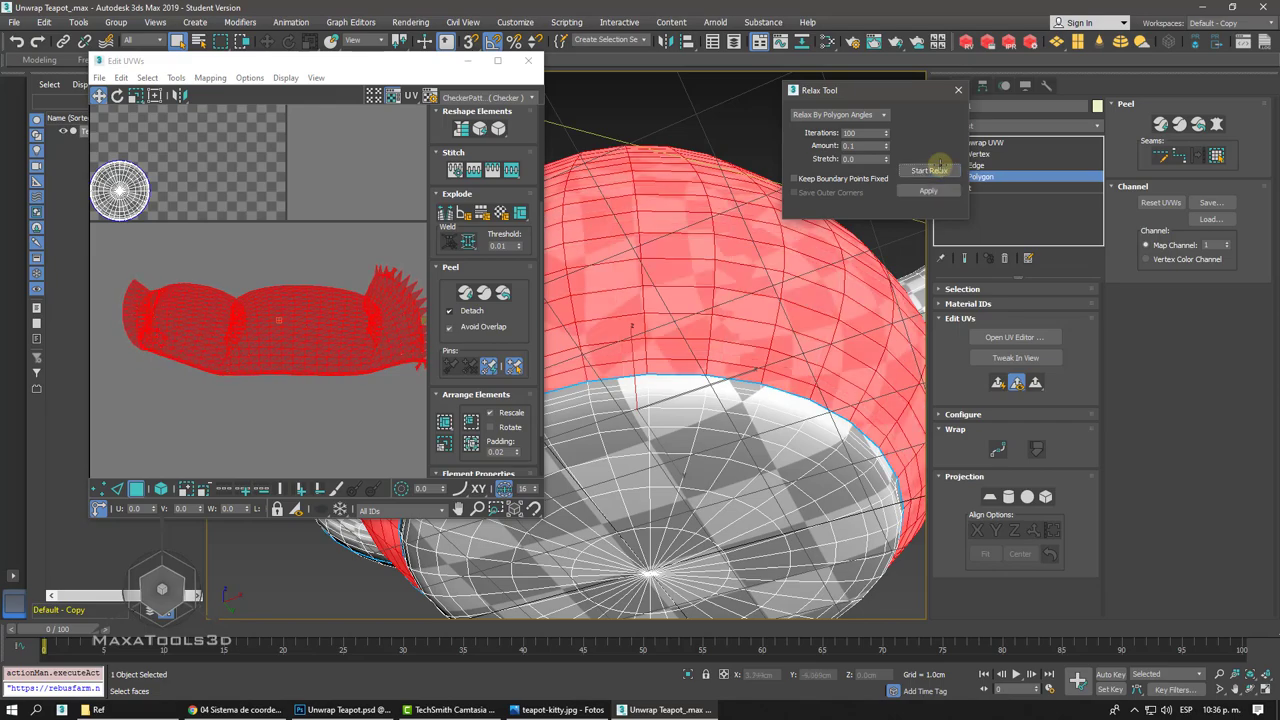
# - Switch to Relax By Edge Angles and relax the body into a long wavy strip
pyautogui.keyDown('alt'); pyautogui.moveTo(938, 171); pyautogui.dragTo(939, 163, button='middle'); pyautogui.keyUp('alt')
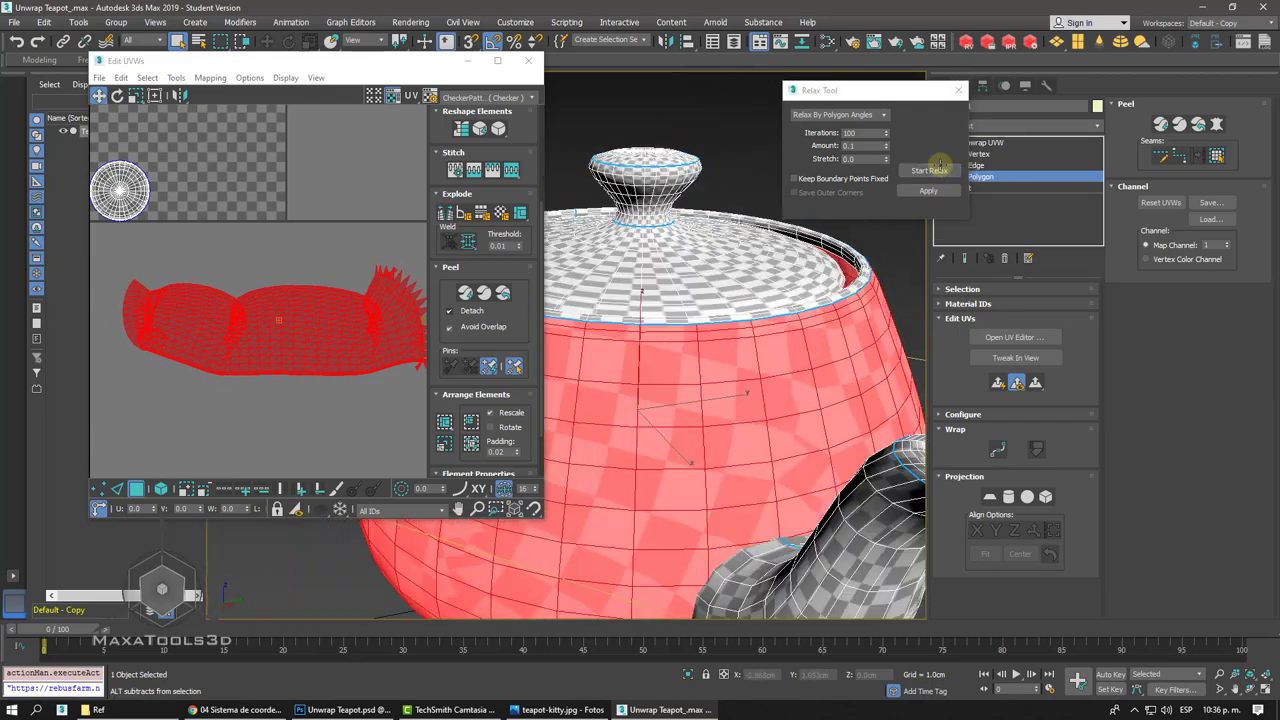
pyautogui.click(885, 117)
pyautogui.click(888, 117)
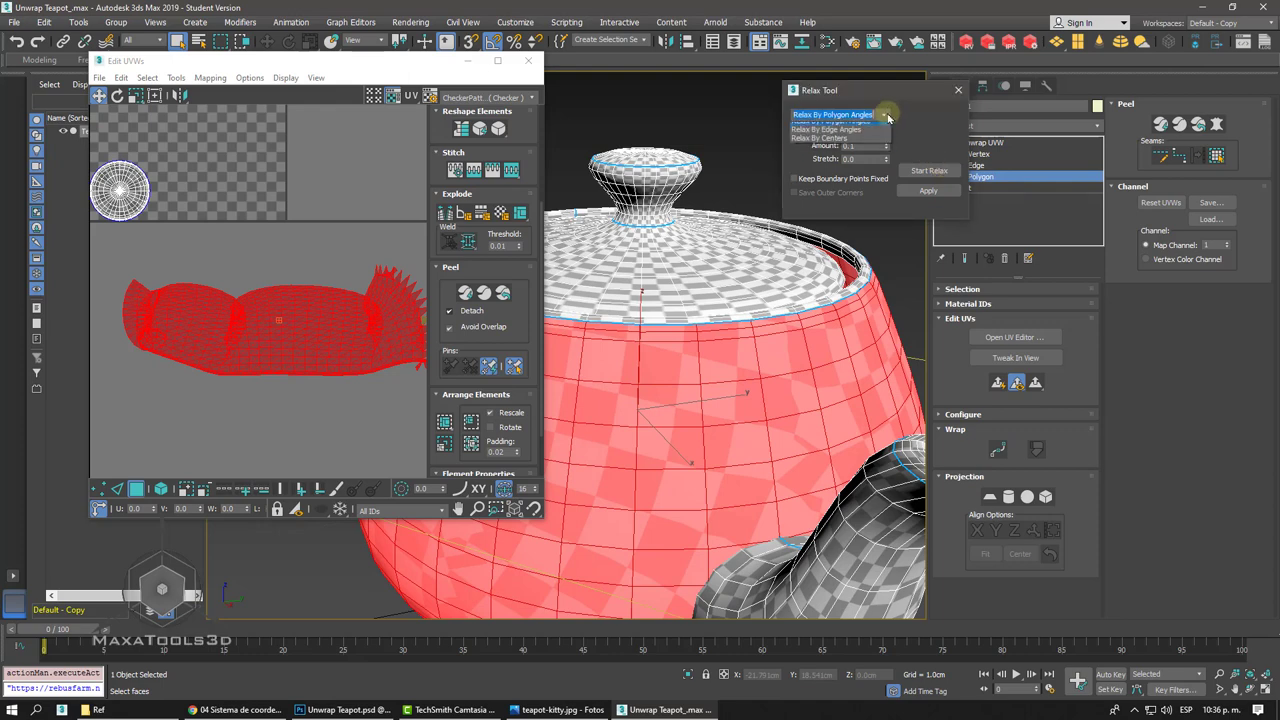
pyautogui.click(865, 126)
pyautogui.click(930, 171)
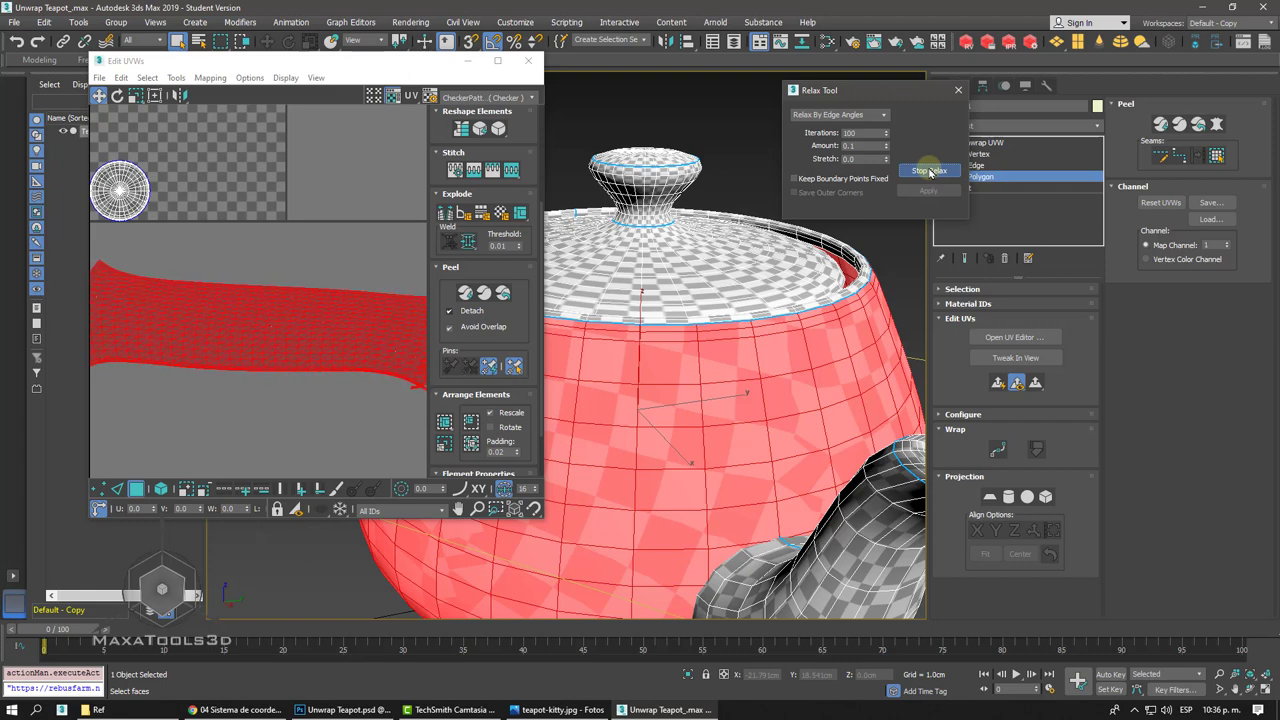
pyautogui.click(930, 172)
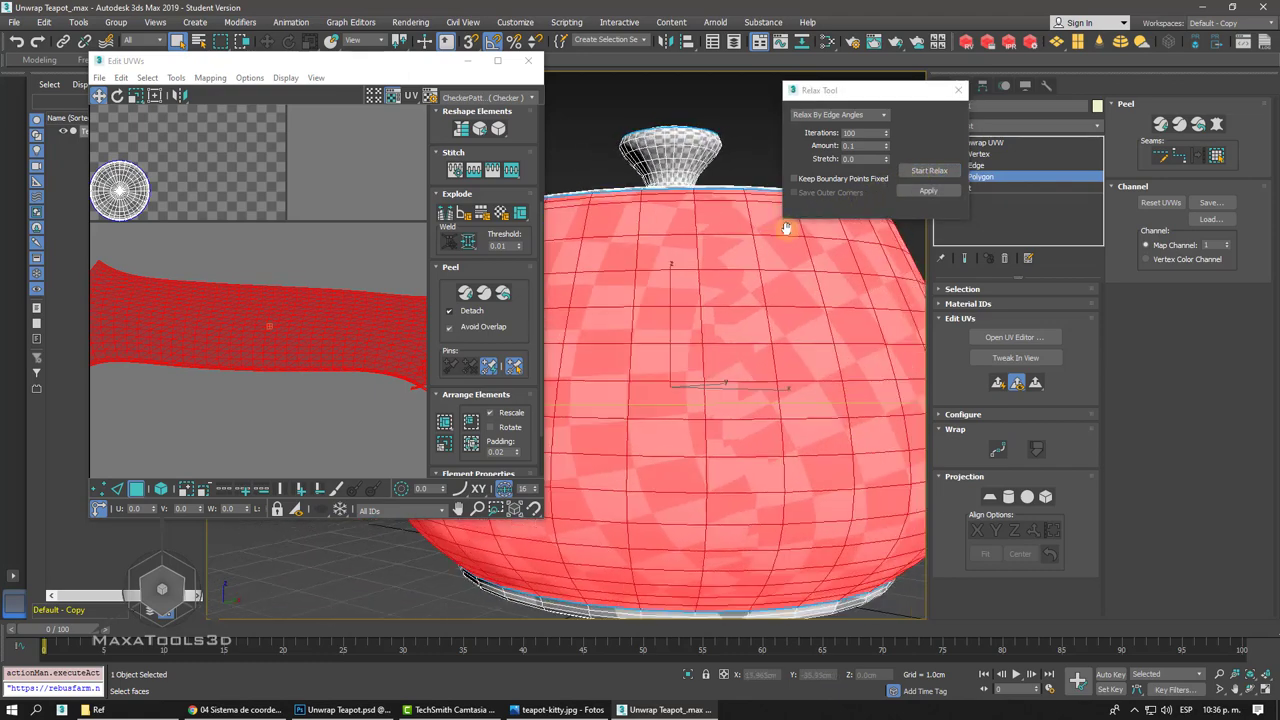
# - Select the whole body UV island and close the Relax Tool
pyautogui.scroll(-2, 350, 220)
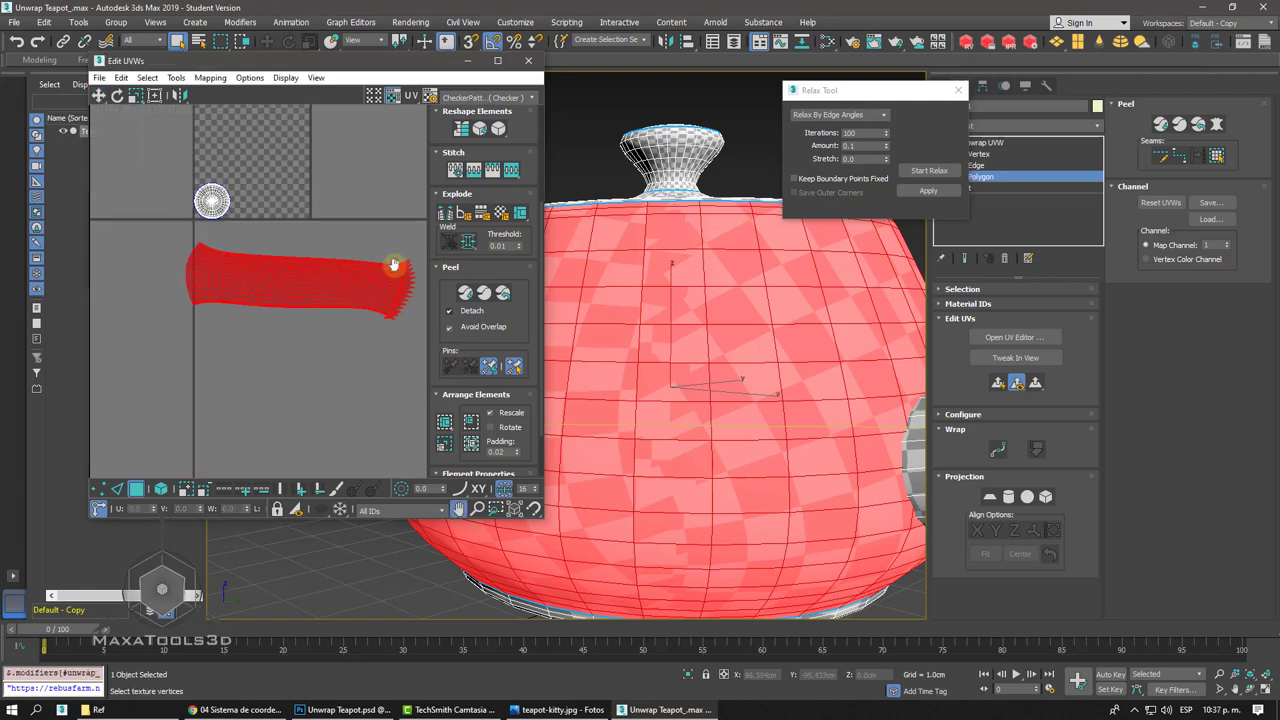
pyautogui.scroll(1, 266, 277)
pyautogui.scroll(4, 269, 269)
pyautogui.scroll(2, 323, 243)
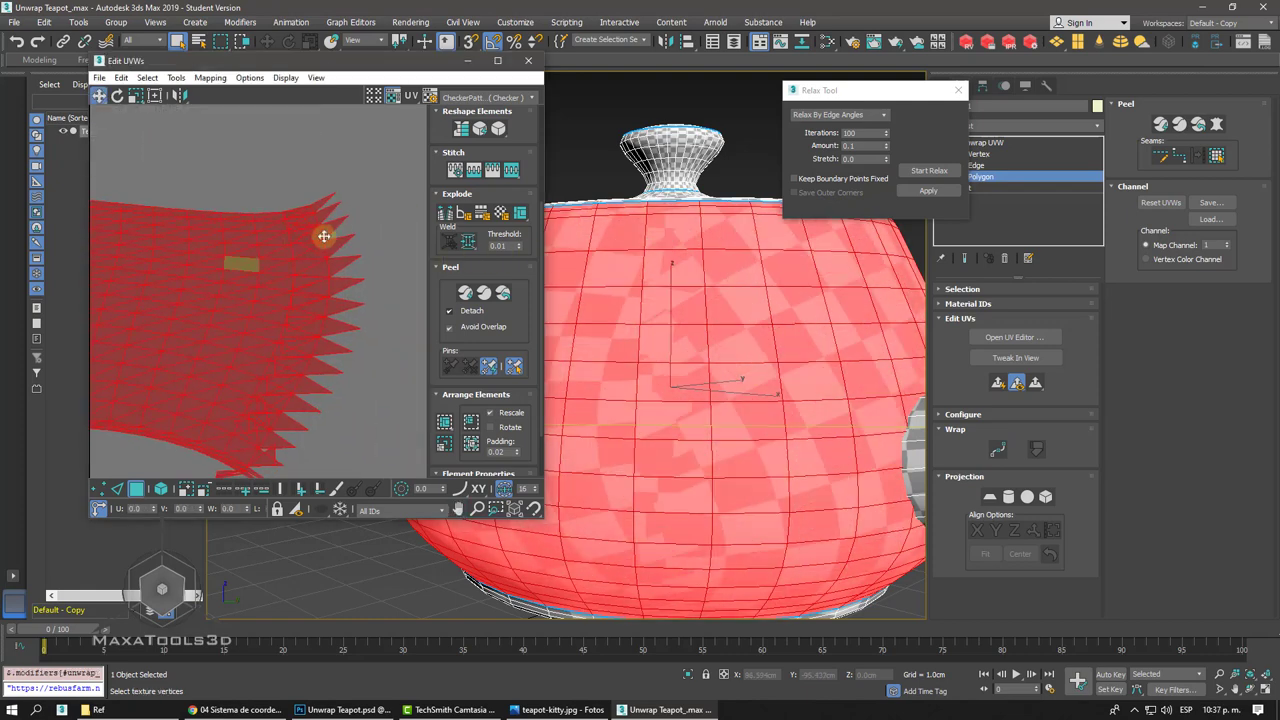
pyautogui.scroll(2, 357, 214)
pyautogui.click(357, 216)
pyautogui.scroll(-2, 355, 215)
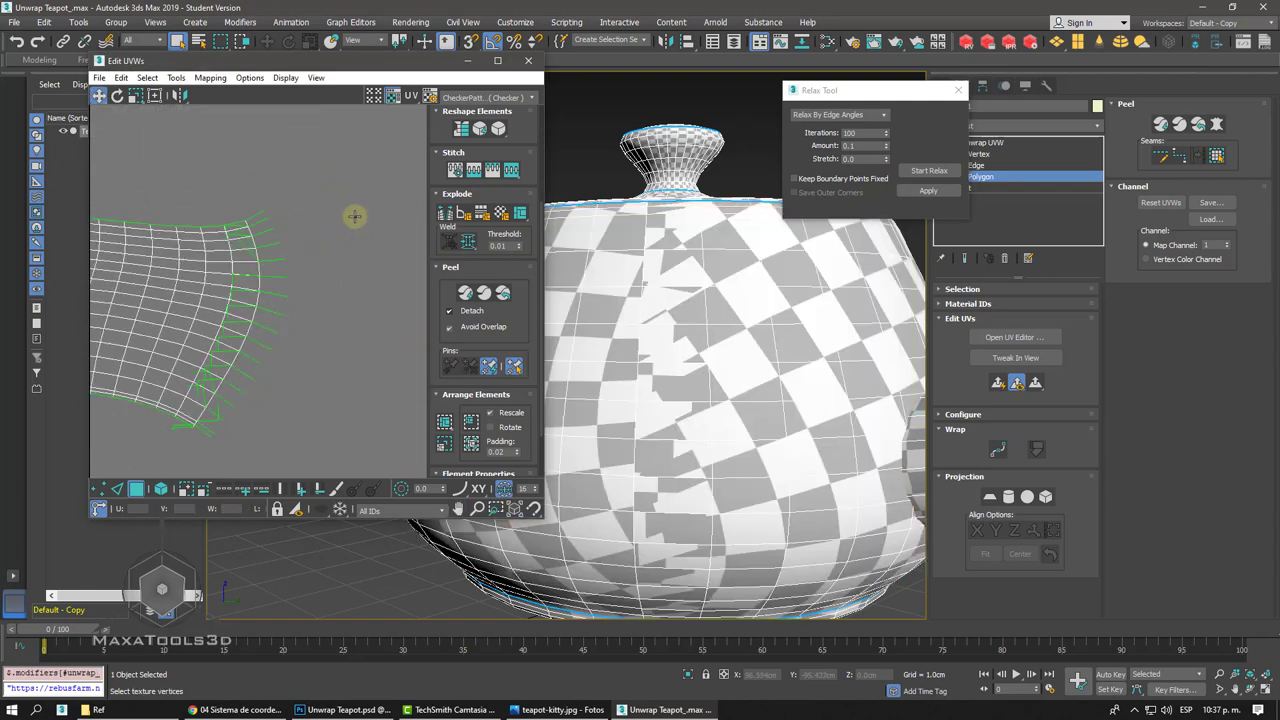
pyautogui.scroll(-2, 263, 229)
pyautogui.scroll(-2, 214, 229)
pyautogui.click(219, 232)
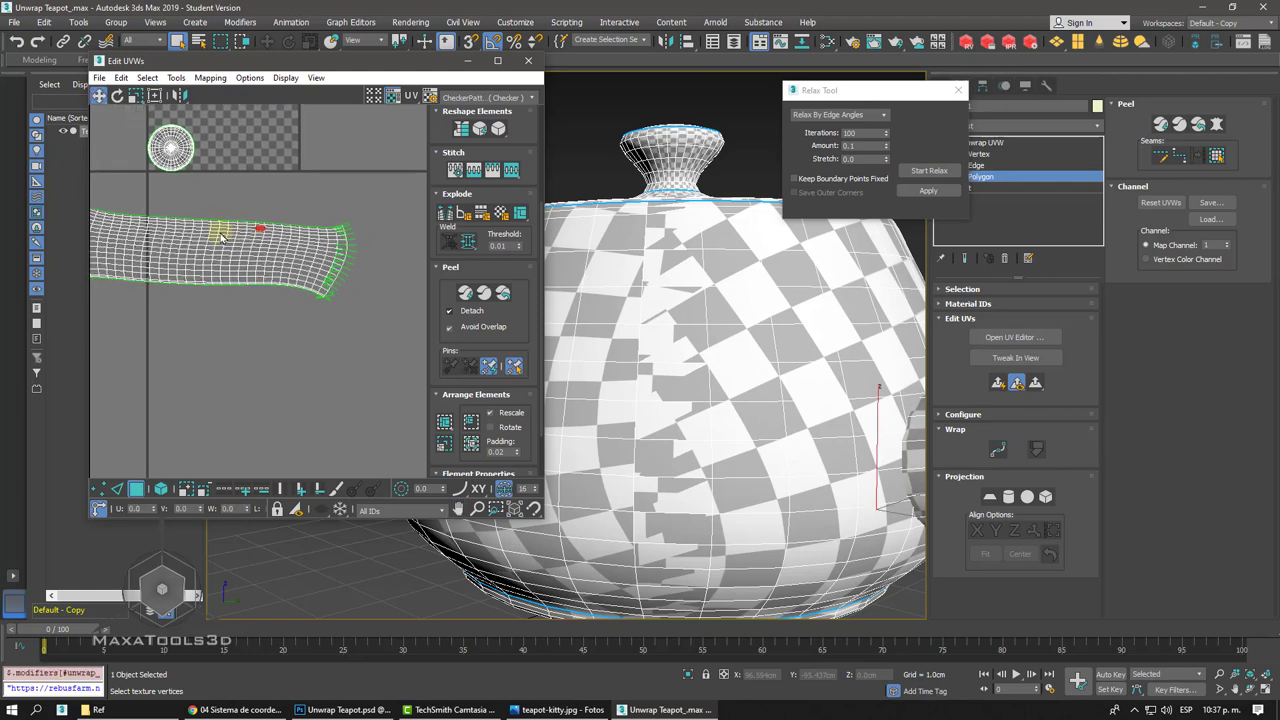
pyautogui.scroll(-1, 221, 236)
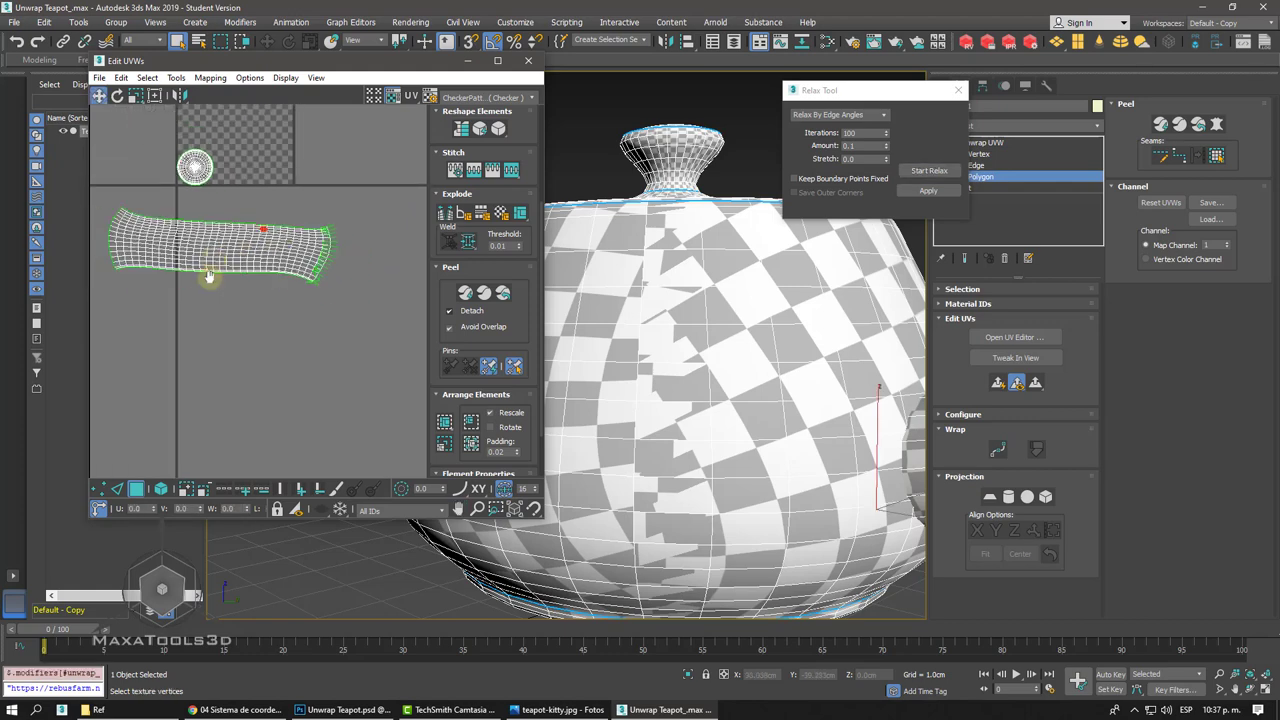
pyautogui.moveTo(200, 277); pyautogui.dragTo(252, 291, button='middle')
pyautogui.click(286, 263)
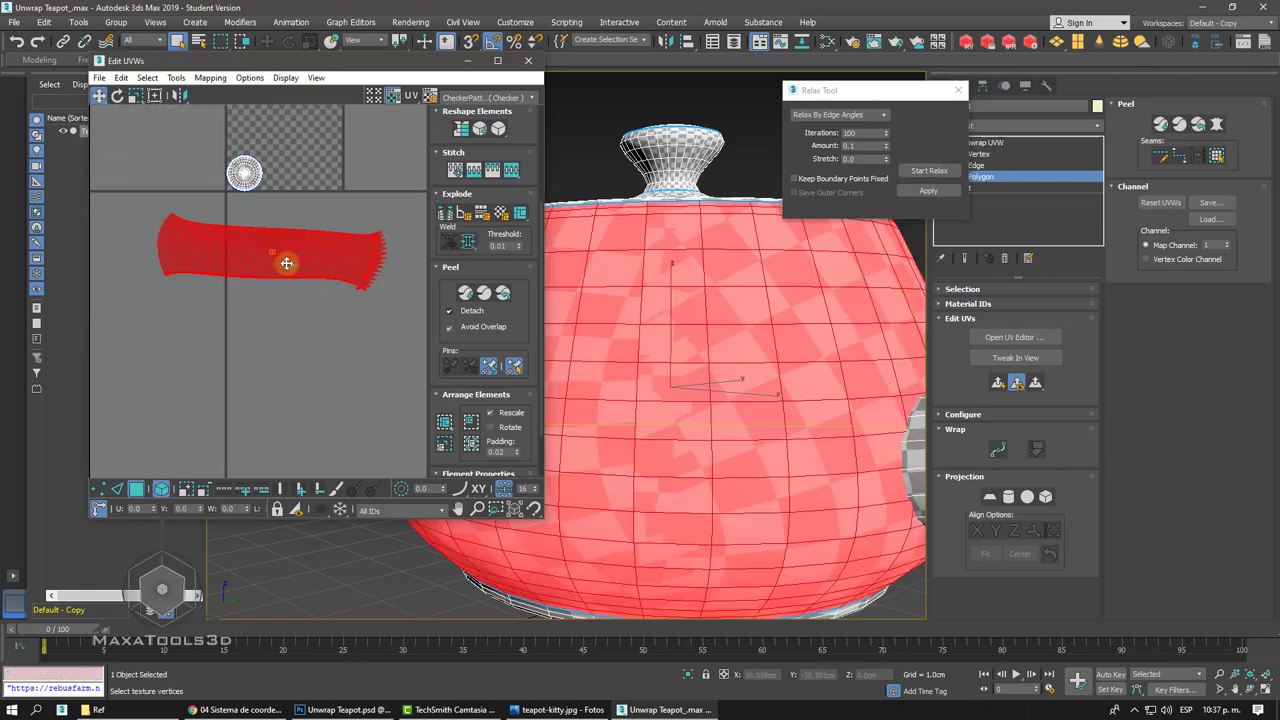
pyautogui.click(960, 90)
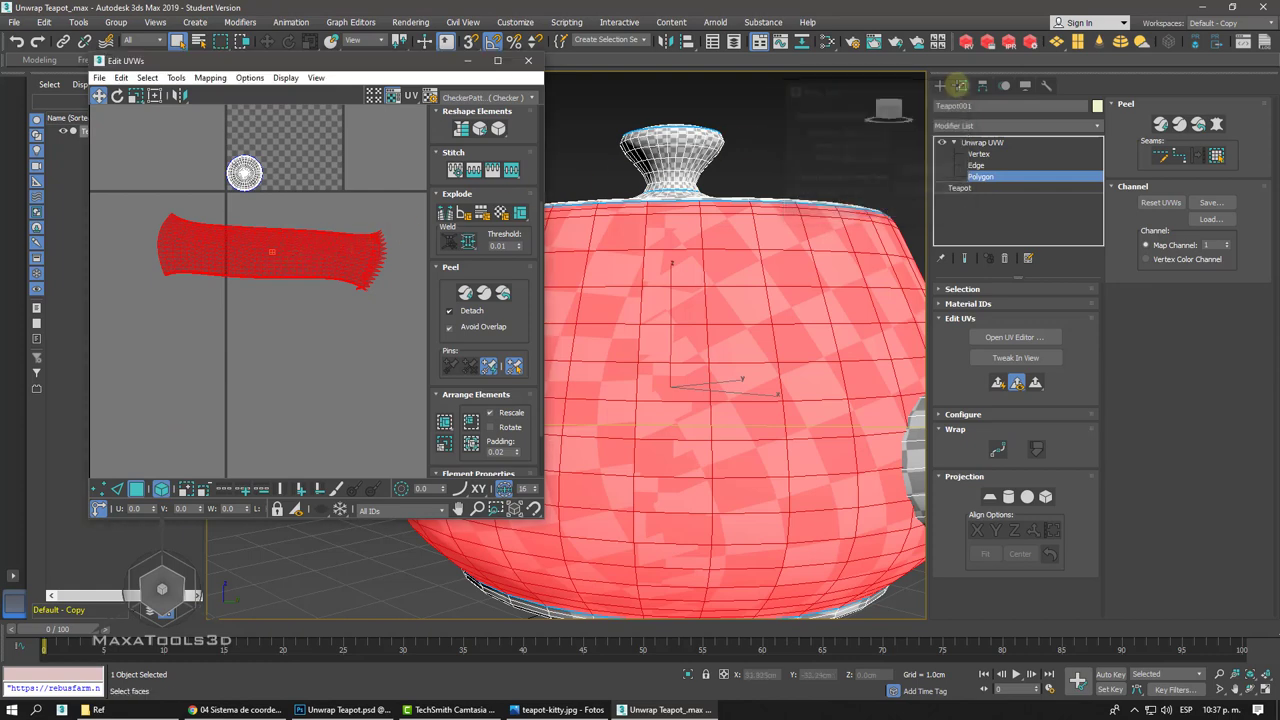
# - Quick Peel the body UV island and apply Reset Peel to flatten it
pyautogui.click(466, 293)
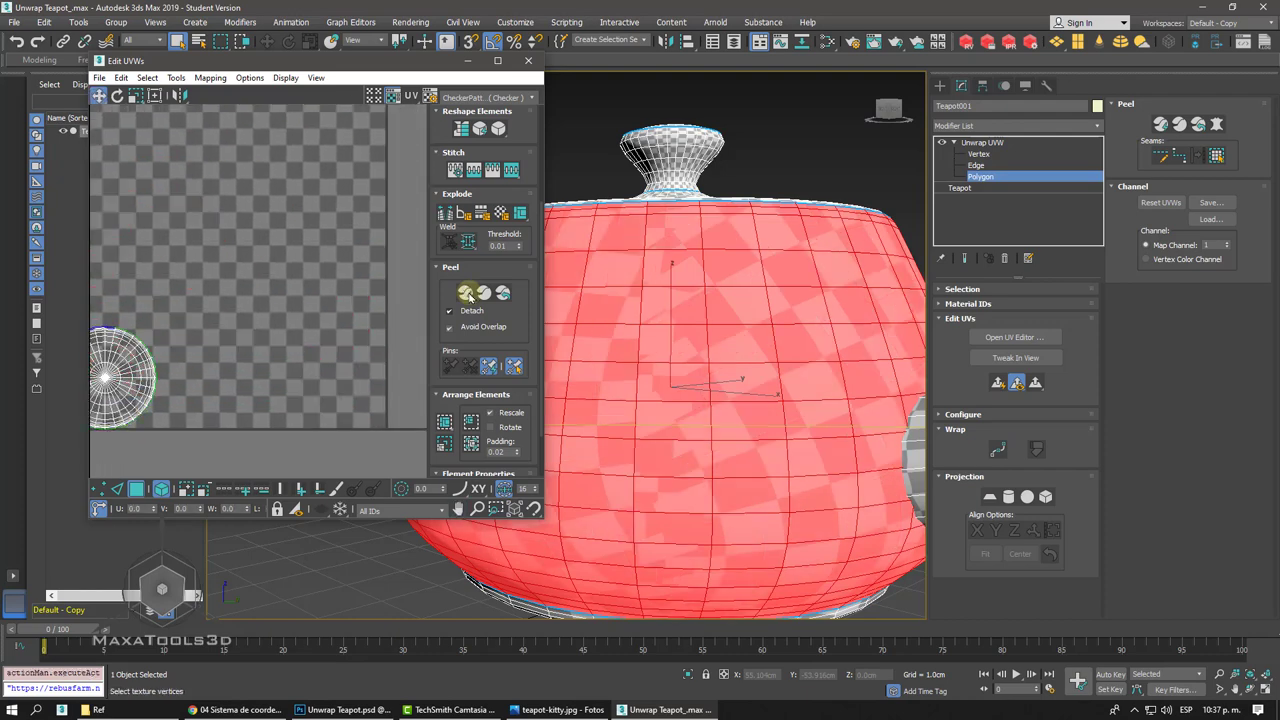
pyautogui.click(468, 294)
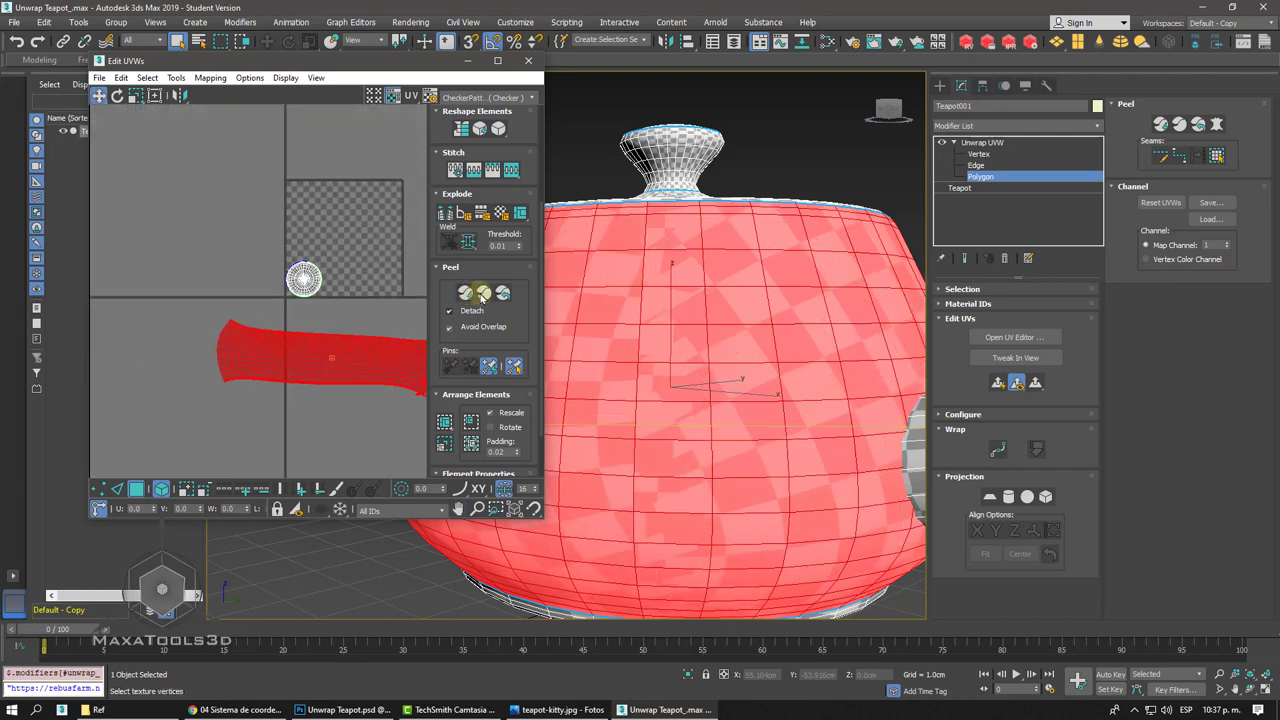
pyautogui.click(482, 294)
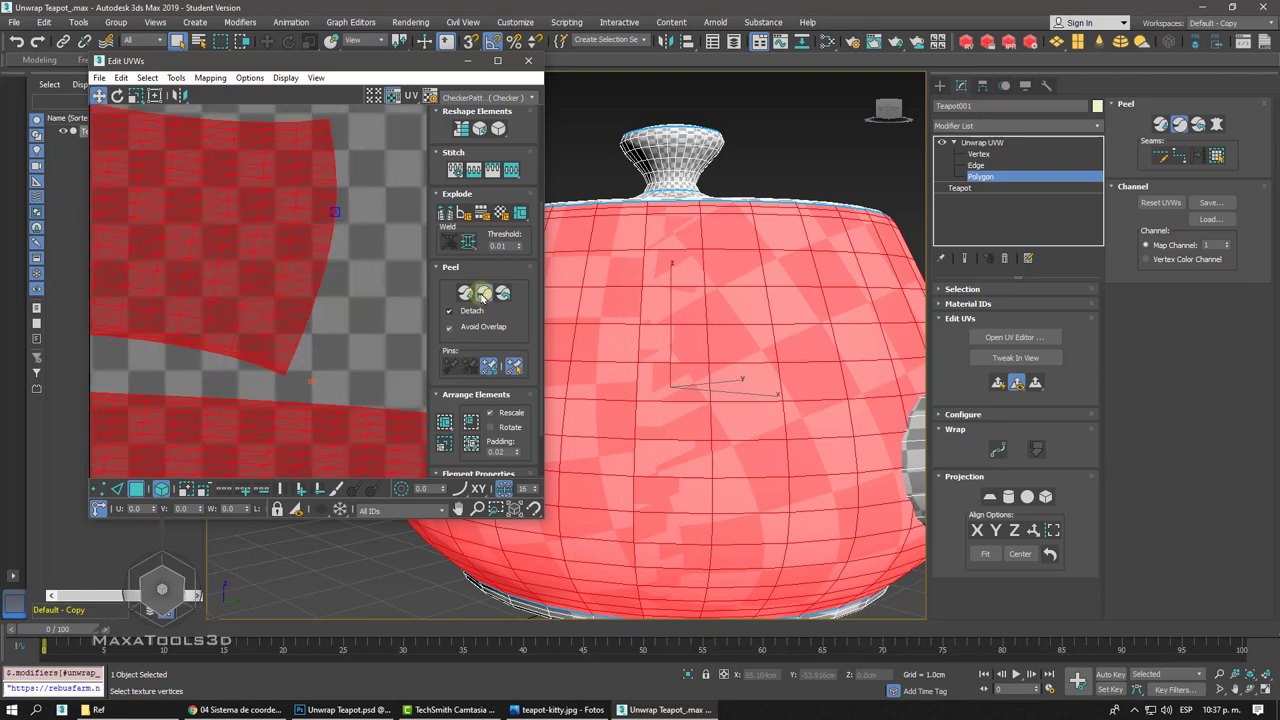
pyautogui.click(500, 294)
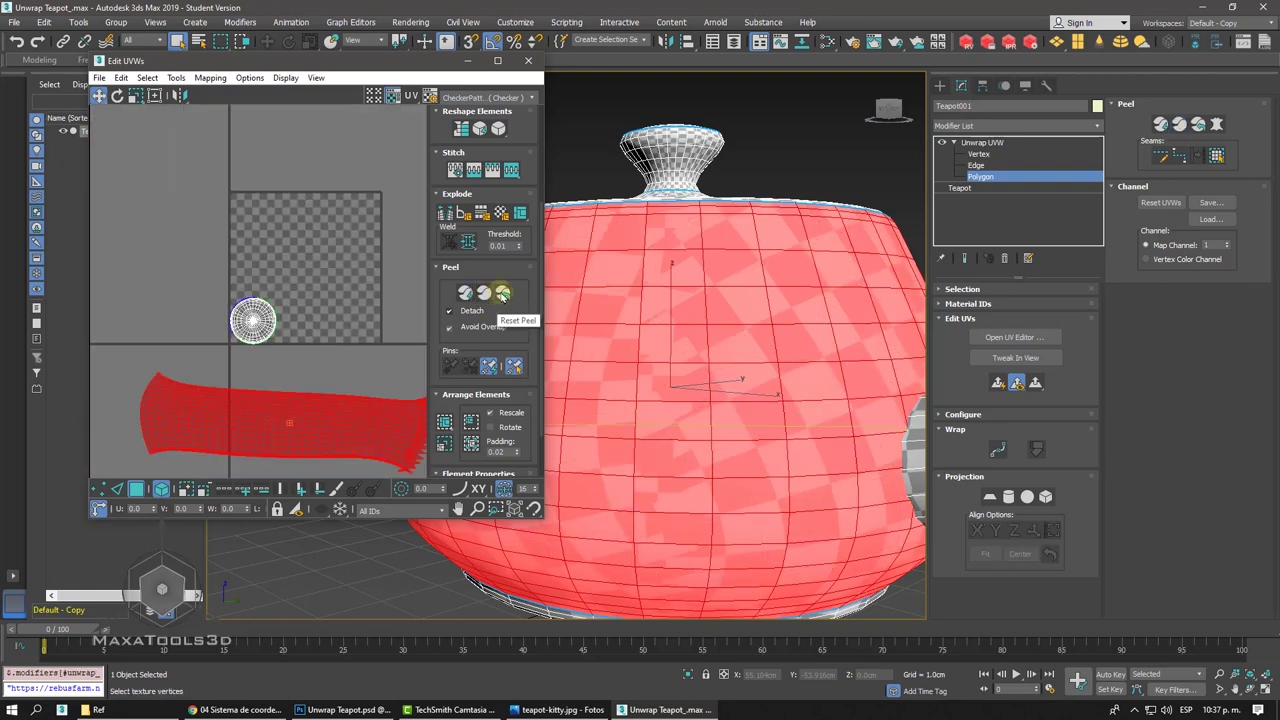
pyautogui.click(503, 293)
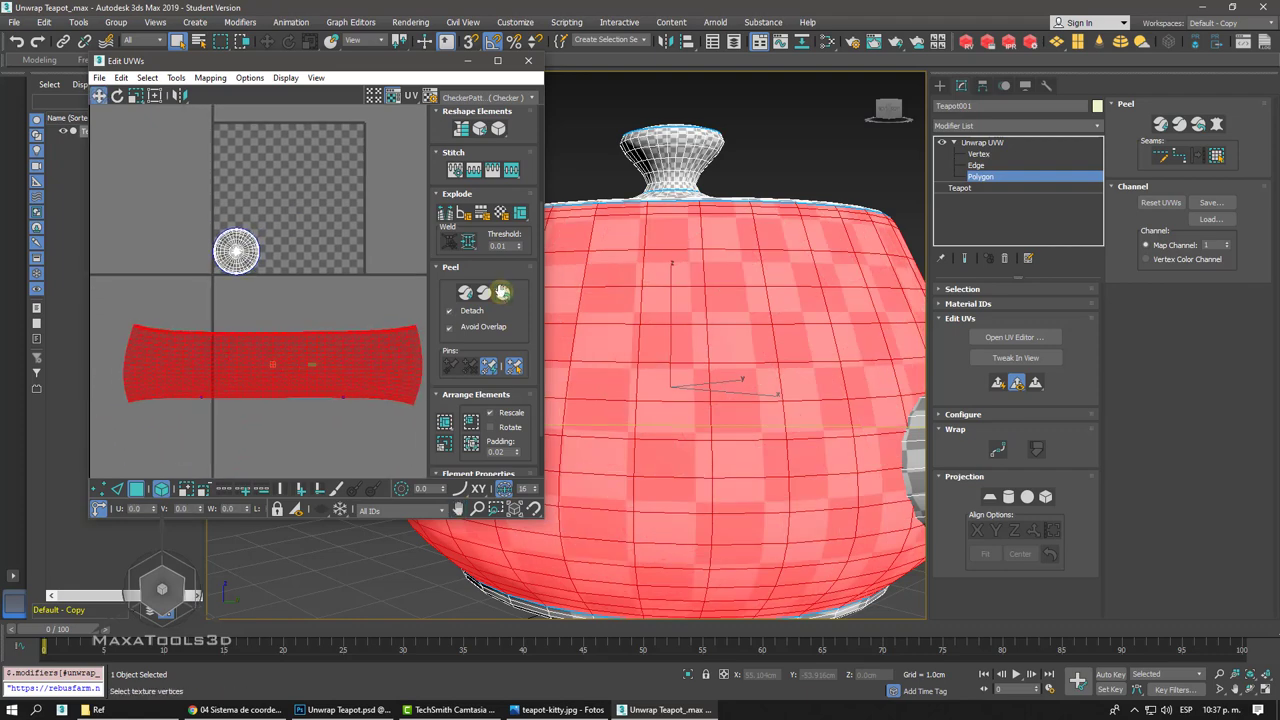
# - Reapply Reset Peel until the body island lies as an even strip below the tile
pyautogui.scroll(3, 300, 340)
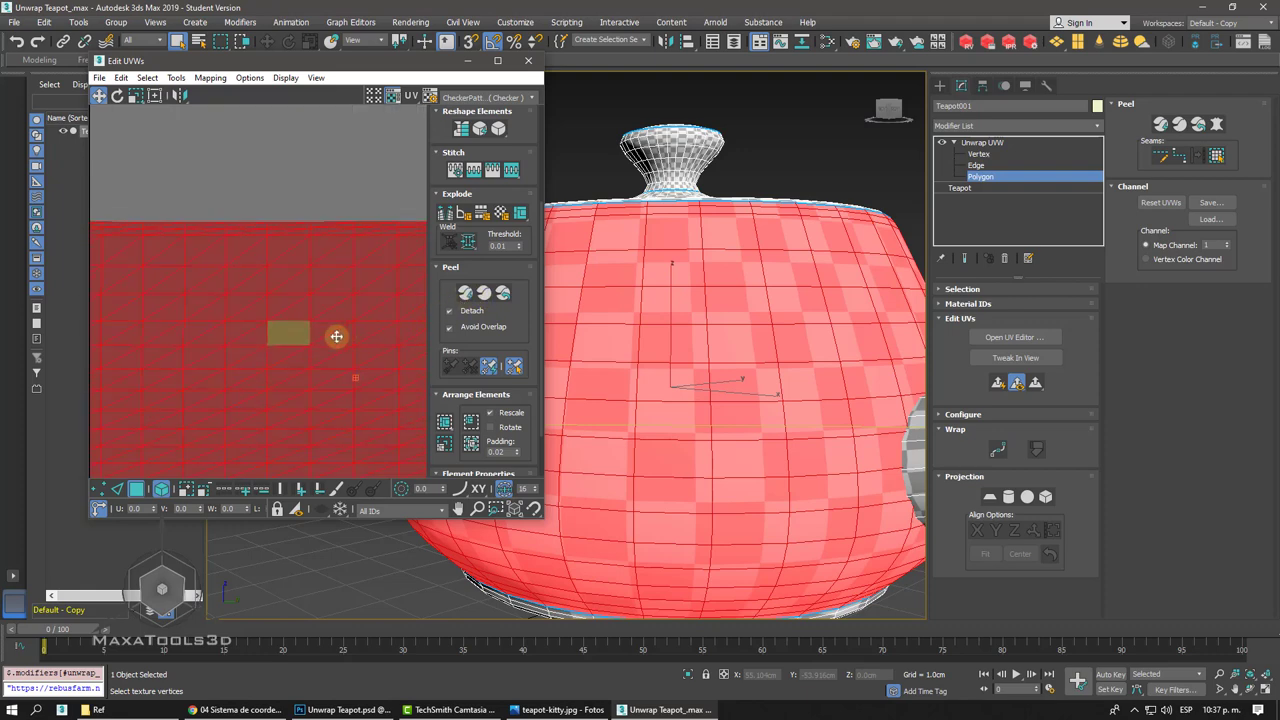
pyautogui.scroll(-3, 309, 343)
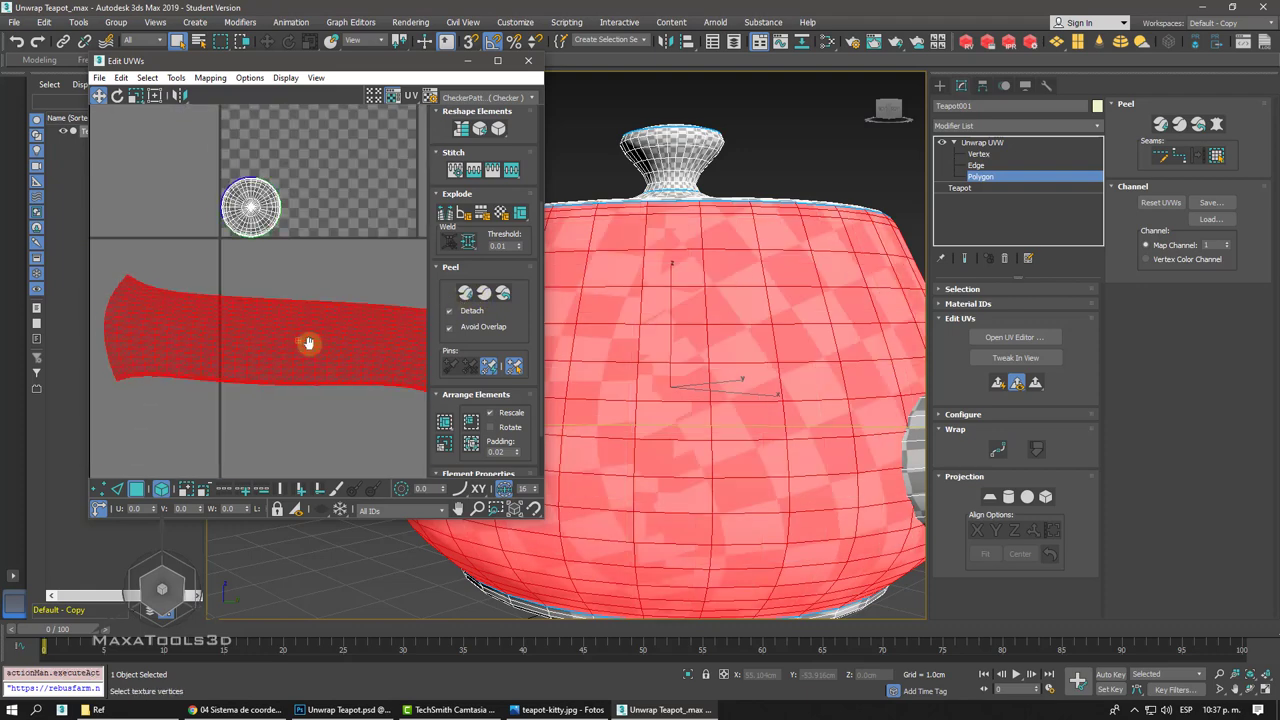
pyautogui.moveTo(308, 343); pyautogui.dragTo(310, 348, button='middle')
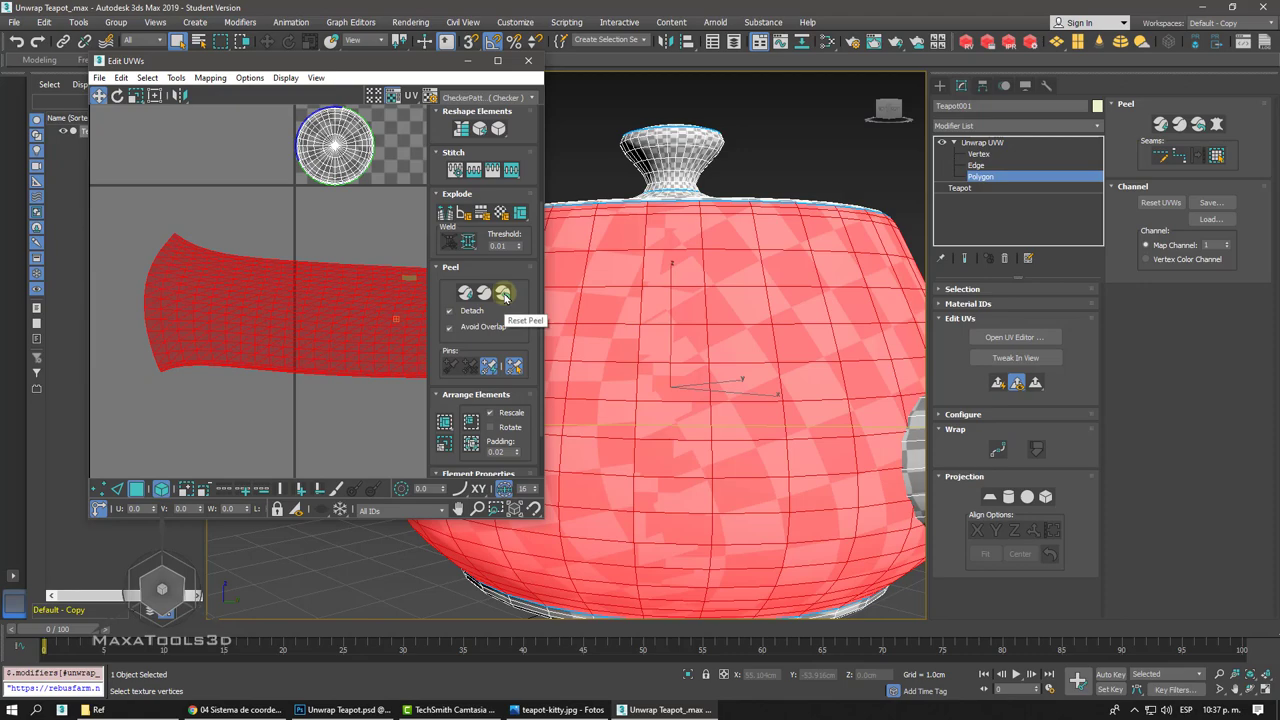
pyautogui.click(503, 293)
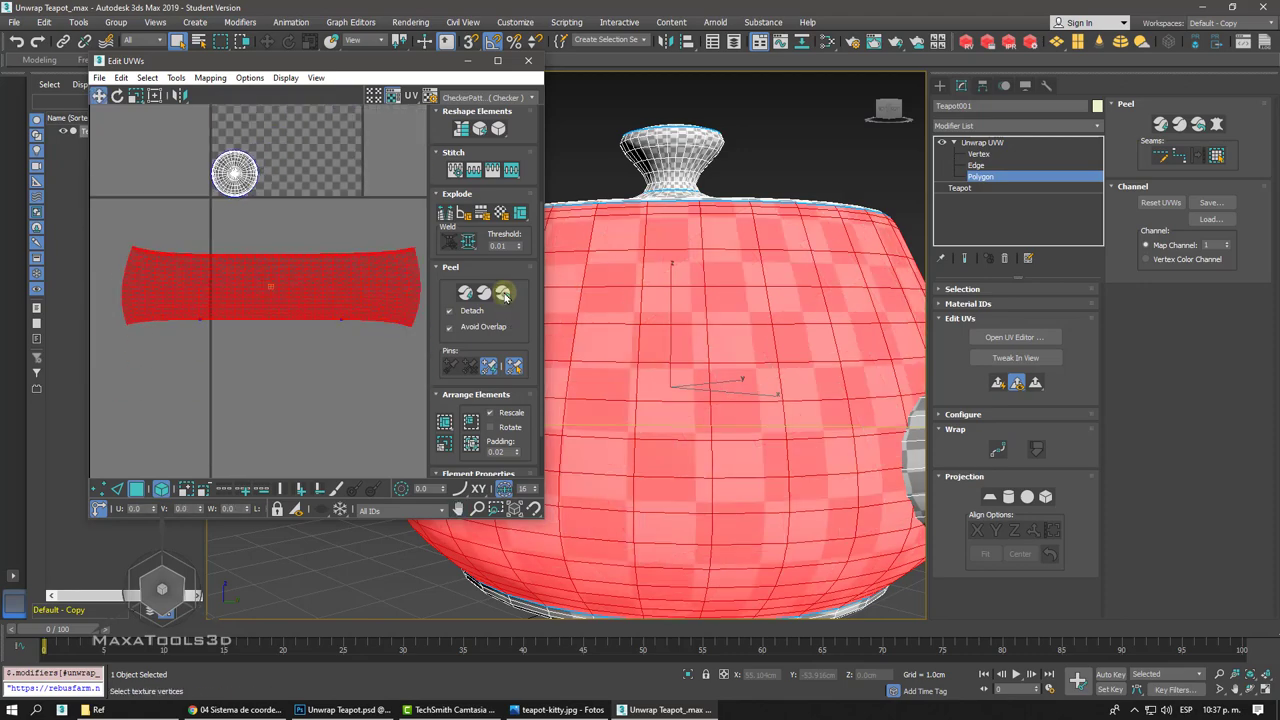
pyautogui.keyDown('alt'); pyautogui.moveTo(700, 400); pyautogui.dragTo(760, 430, button='middle'); pyautogui.keyUp('alt')
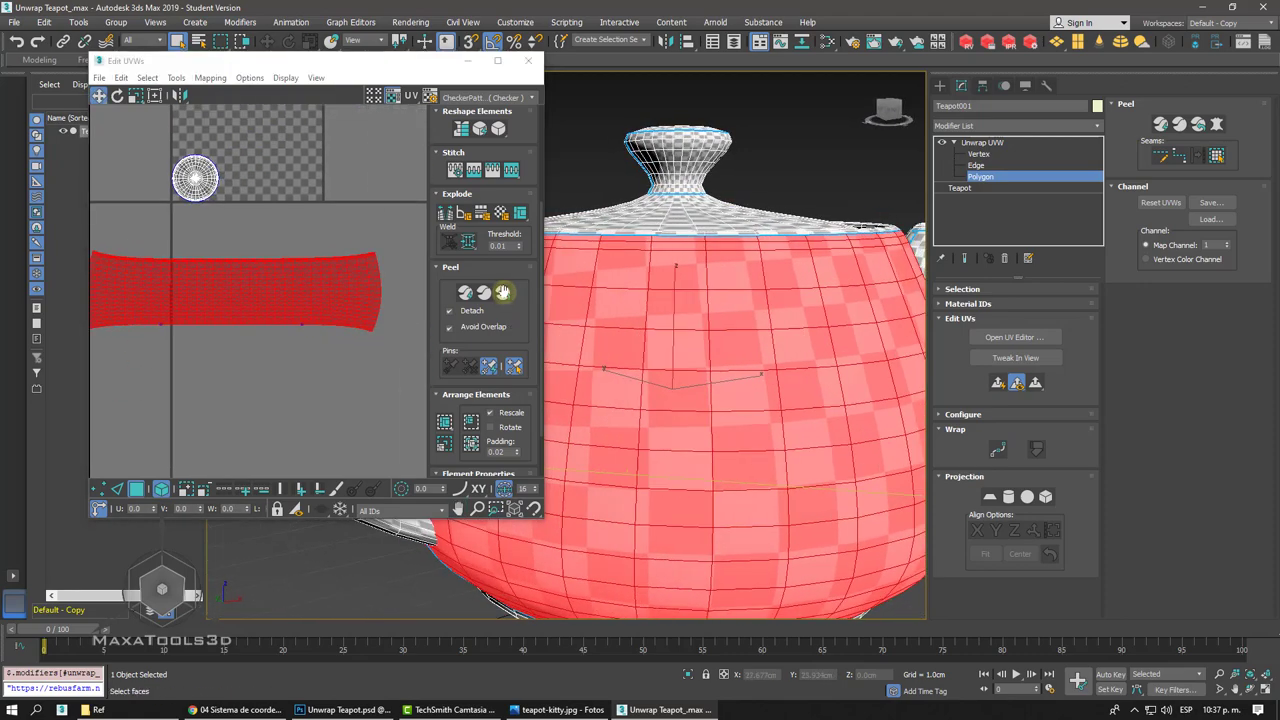
pyautogui.keyDown('alt'); pyautogui.moveTo(700, 400); pyautogui.dragTo(830, 438, button='middle'); pyautogui.keyUp('alt')
pyautogui.scroll(2, 330, 300)
pyautogui.scroll(2, 330, 300)
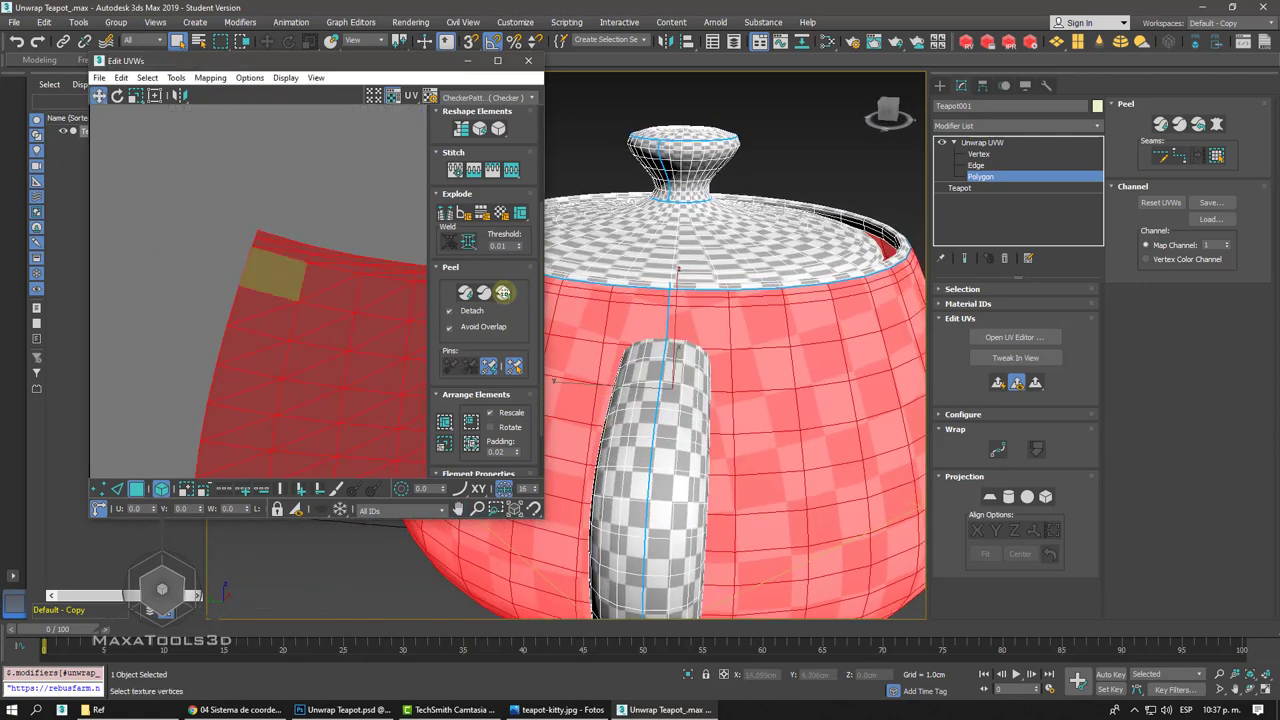
pyautogui.moveTo(330, 300); pyautogui.dragTo(395, 430, button='middle')
pyautogui.click(503, 292)
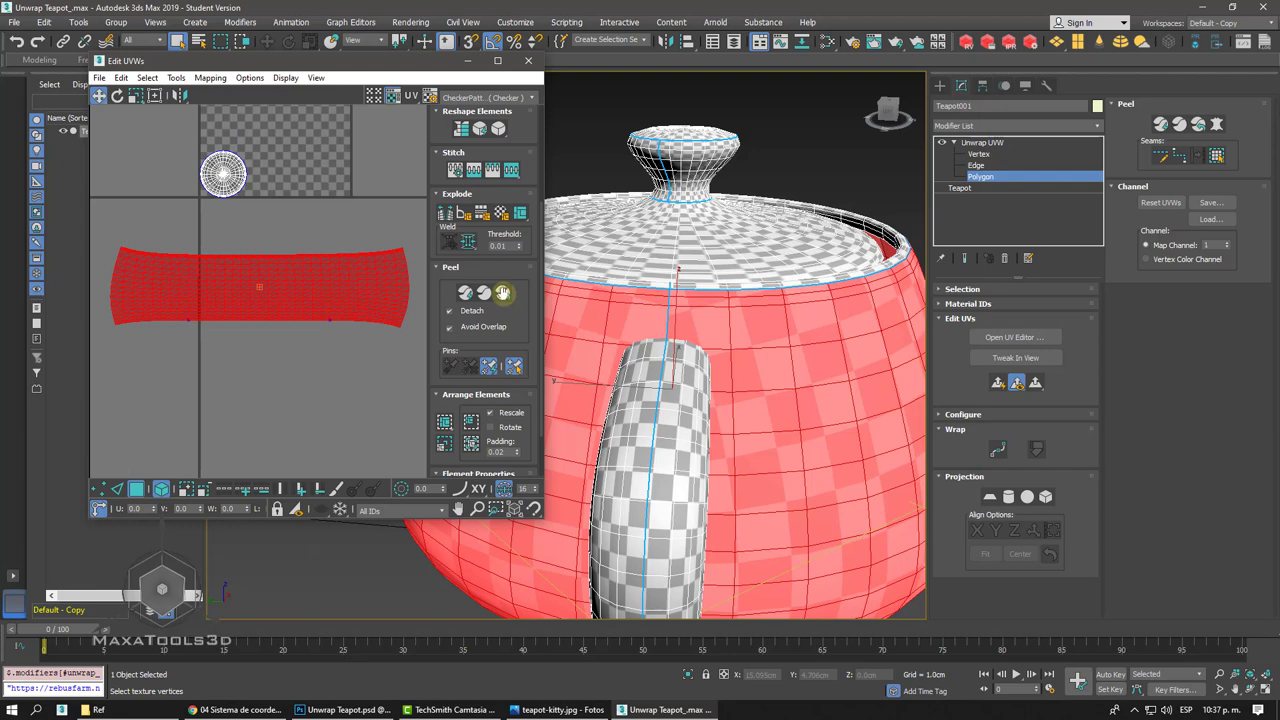
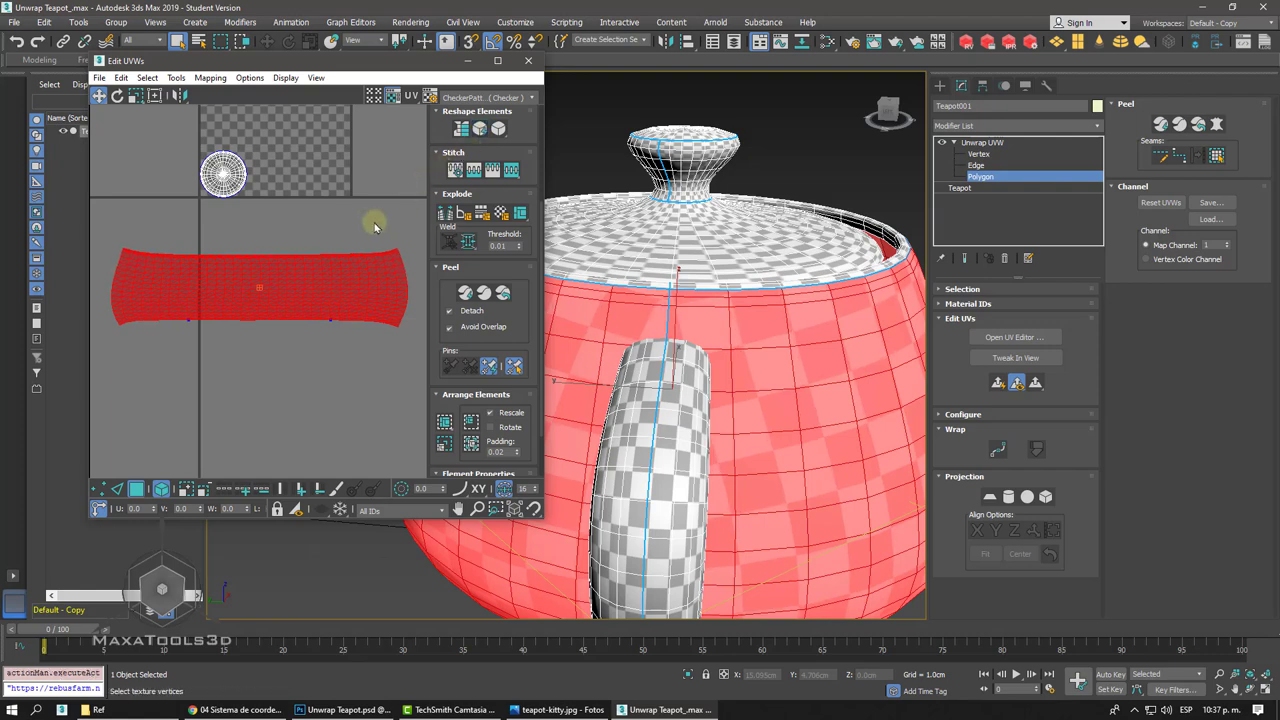
# - Relax the body UV strip by polygon angles with boundary points fixed, then deselect
pyautogui.click(209, 78)
pyautogui.moveTo(176, 78)
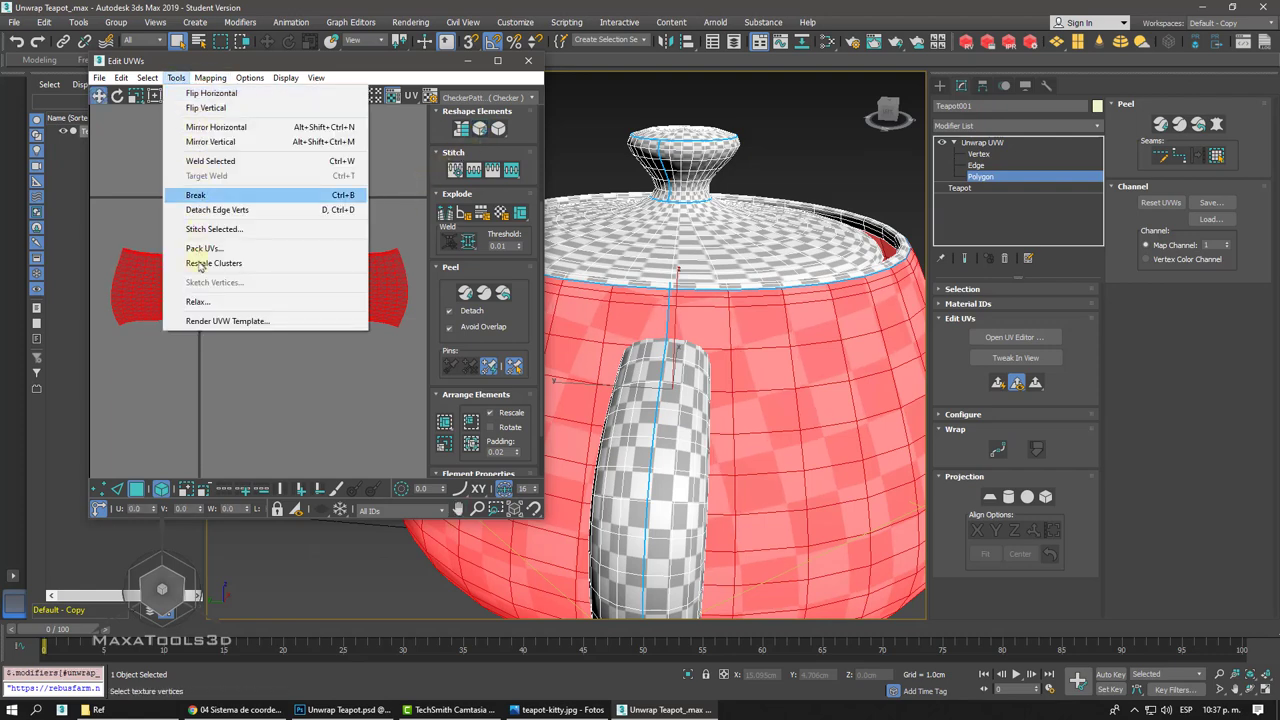
pyautogui.click(197, 301)
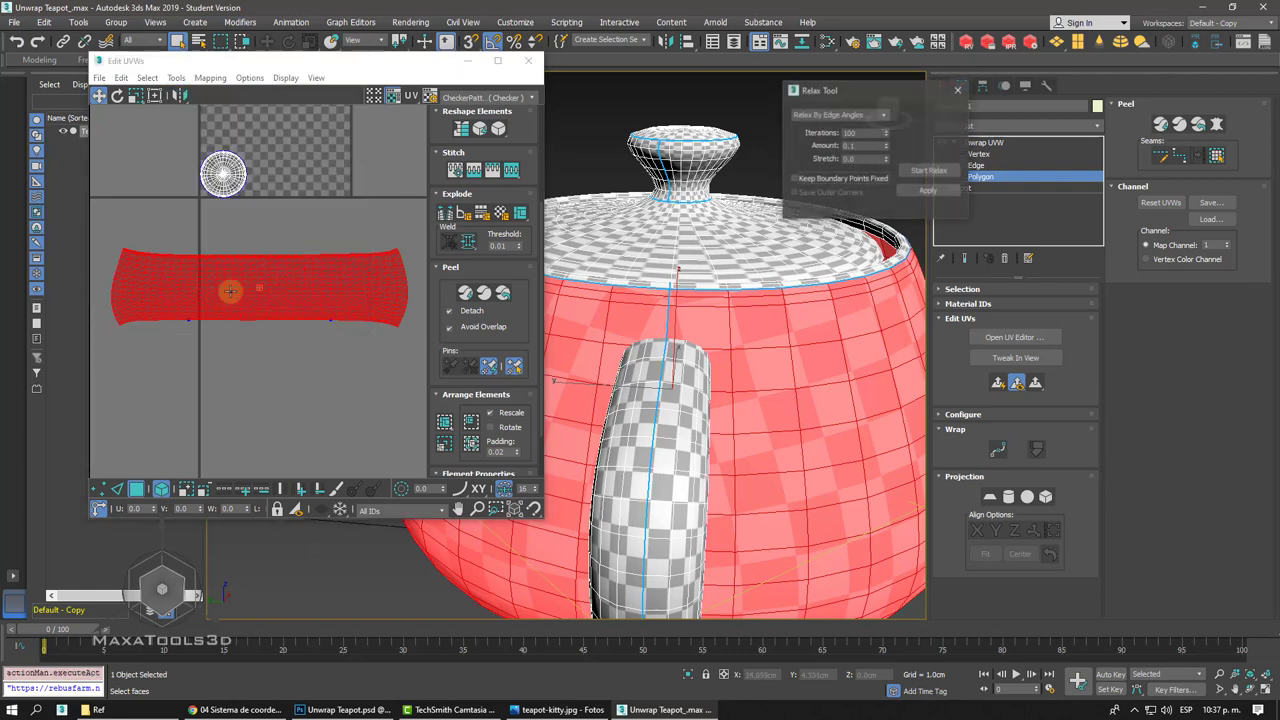
pyautogui.click(884, 116)
pyautogui.click(864, 128)
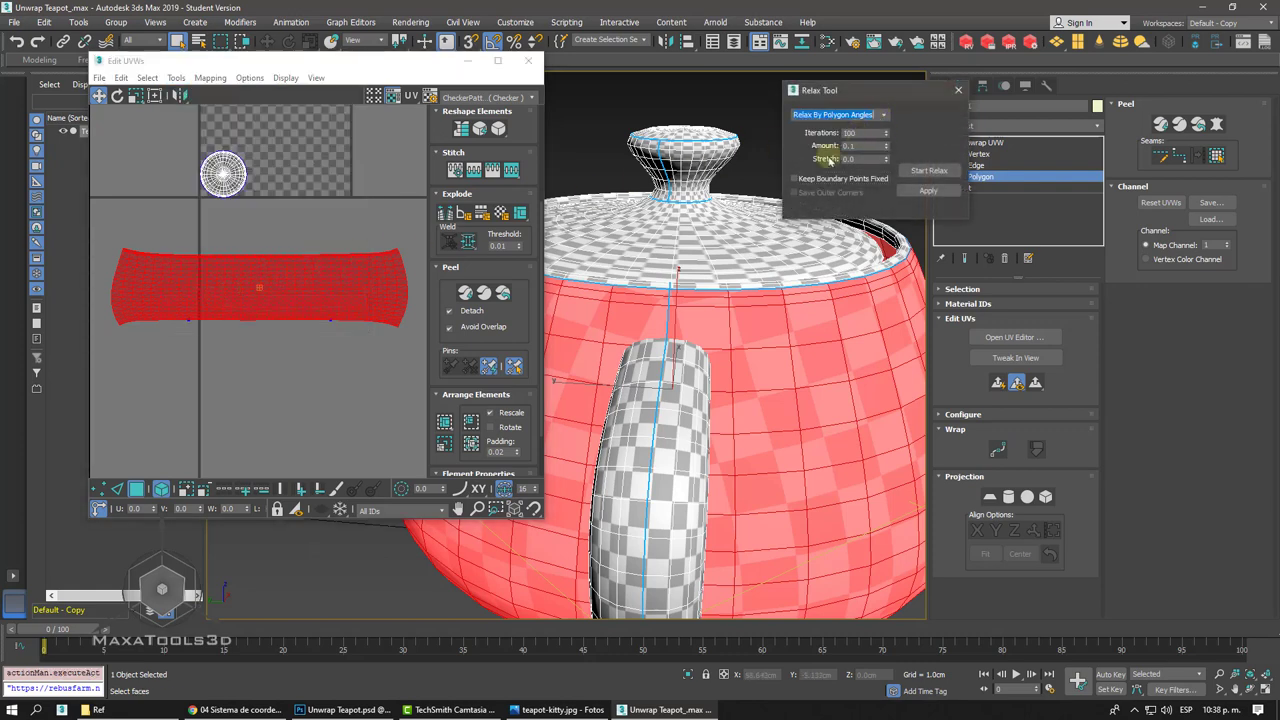
pyautogui.click(929, 171)
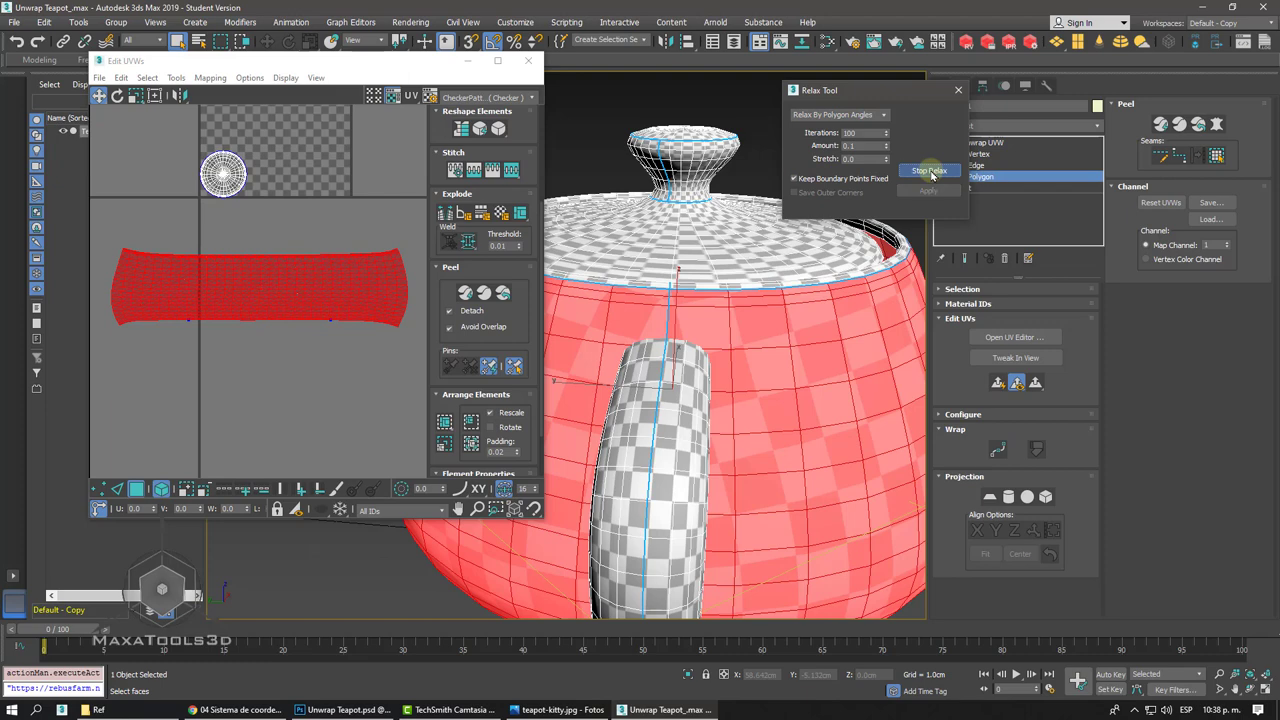
pyautogui.click(930, 172)
pyautogui.click(930, 172)
pyautogui.click(930, 172)
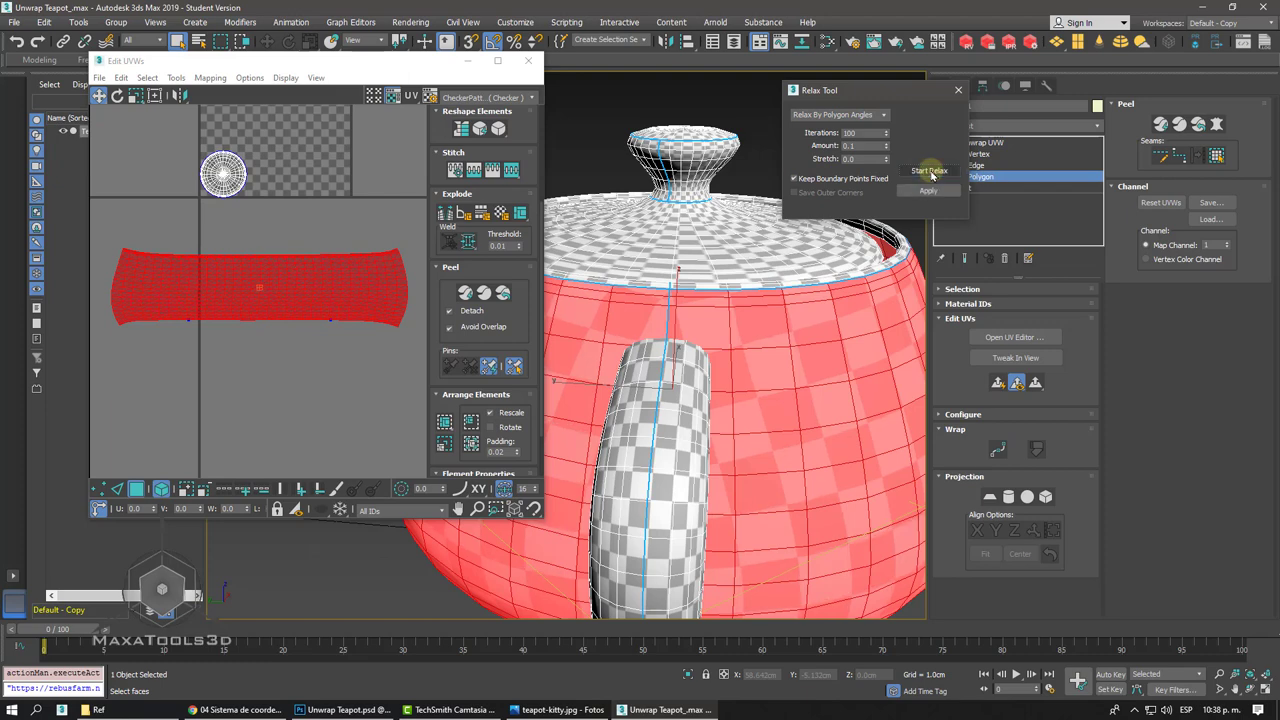
pyautogui.click(958, 90)
pyautogui.click(350, 220)
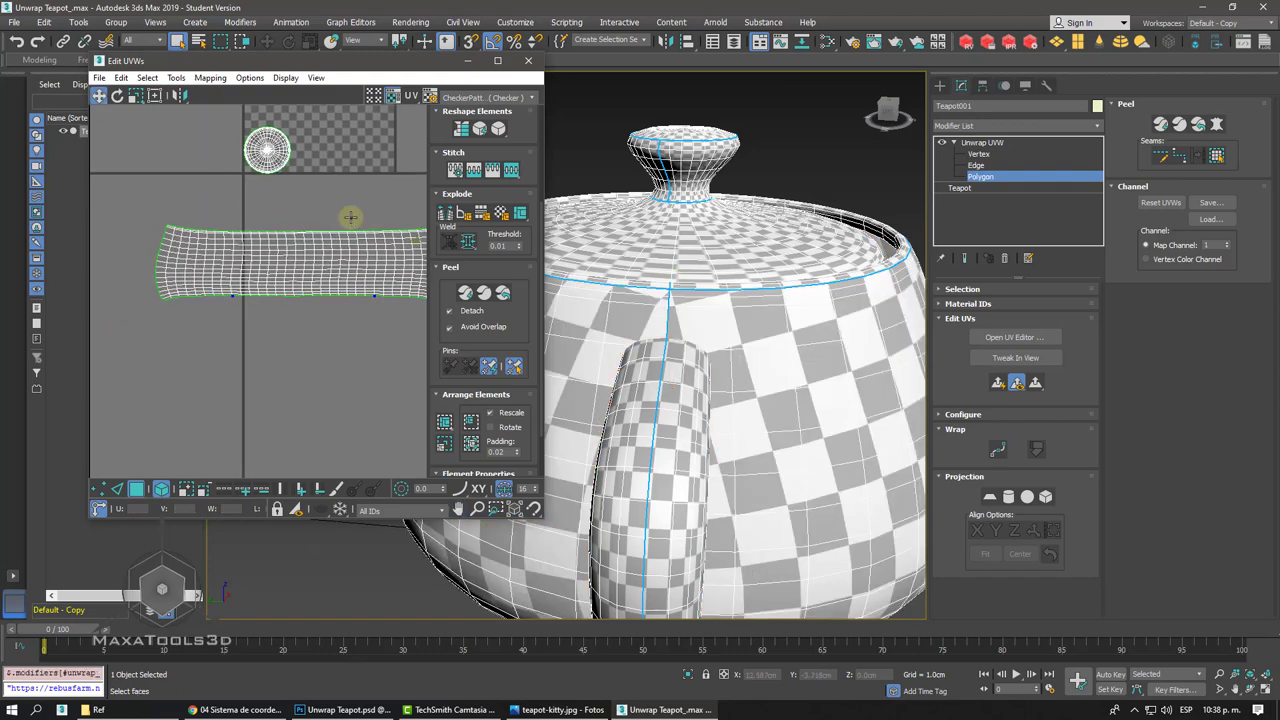
# - Select the body UV strip, scale it to 47.5% and move it up into the texture square
pyautogui.scroll(5, 780, 330)
pyautogui.keyDown('alt'); pyautogui.moveTo(780, 330); pyautogui.dragTo(600, 330, button='middle'); pyautogui.keyUp('alt')
pyautogui.scroll(-2, 349, 214)
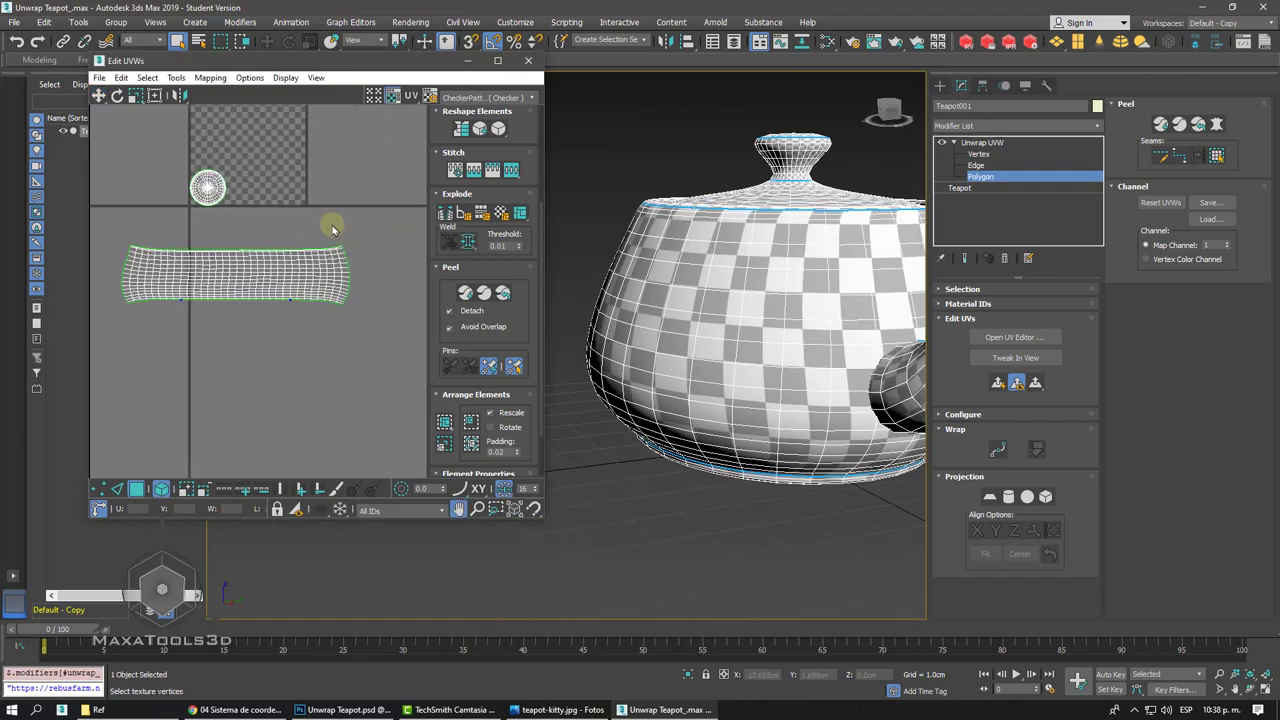
pyautogui.moveTo(334, 226); pyautogui.dragTo(232, 265, button='middle')
pyautogui.click(218, 265)
pyautogui.scroll(2, 300, 286)
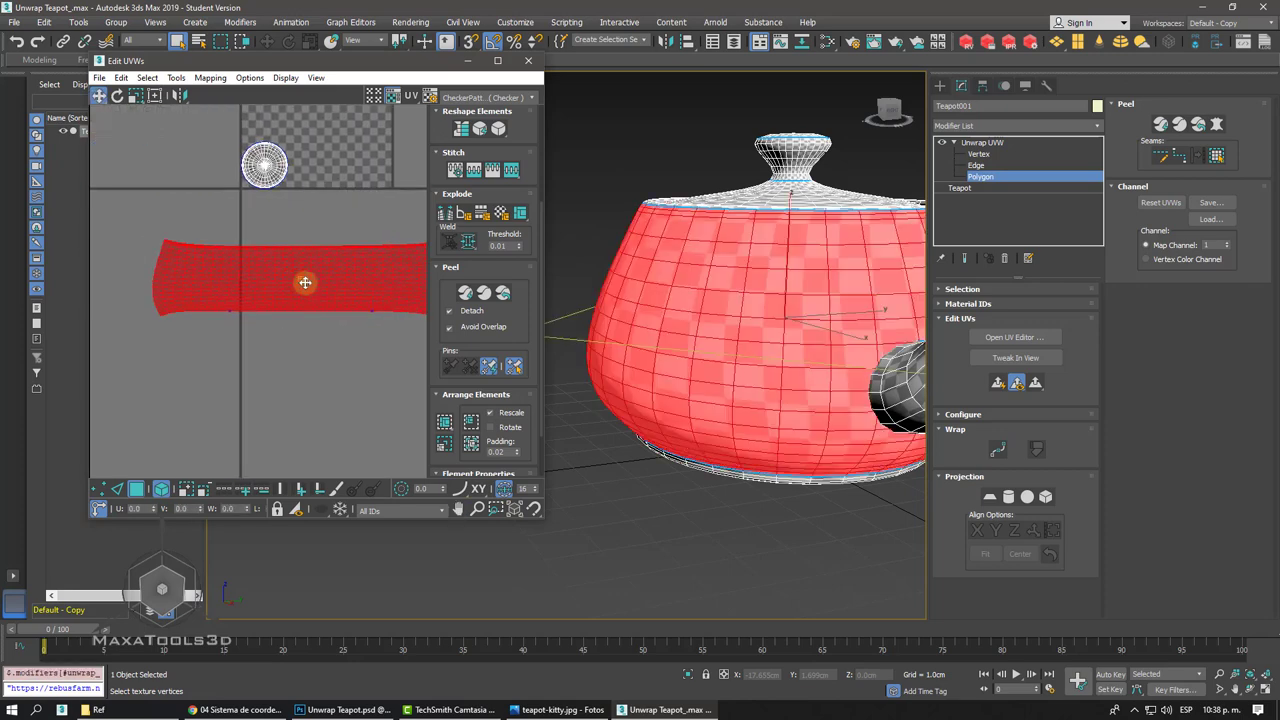
pyautogui.moveTo(300, 286); pyautogui.dragTo(322, 114)
pyautogui.moveTo(322, 114); pyautogui.dragTo(280, 209, button='middle')
pyautogui.moveTo(280, 209)
pyautogui.mouseDown()
pyautogui.moveTo(271, 191)
pyautogui.moveTo(240, 276)
pyautogui.mouseUp()
pyautogui.click(135, 95)
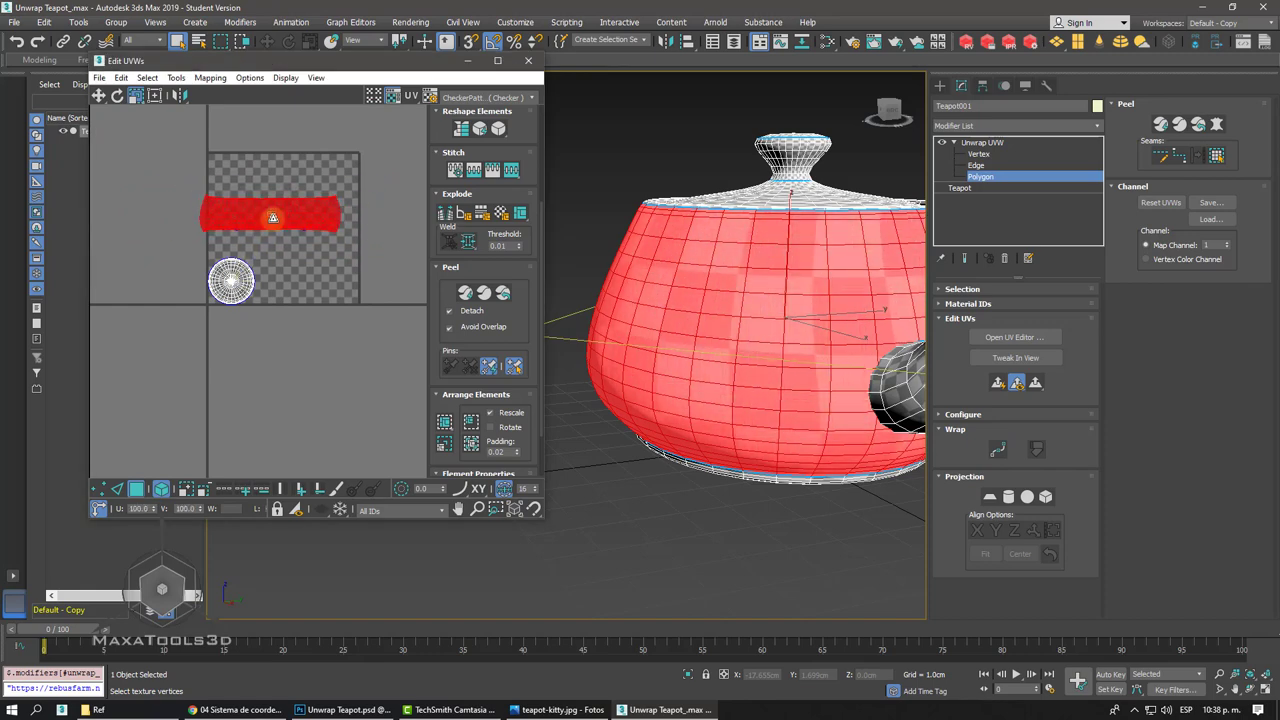
pyautogui.click(98, 95)
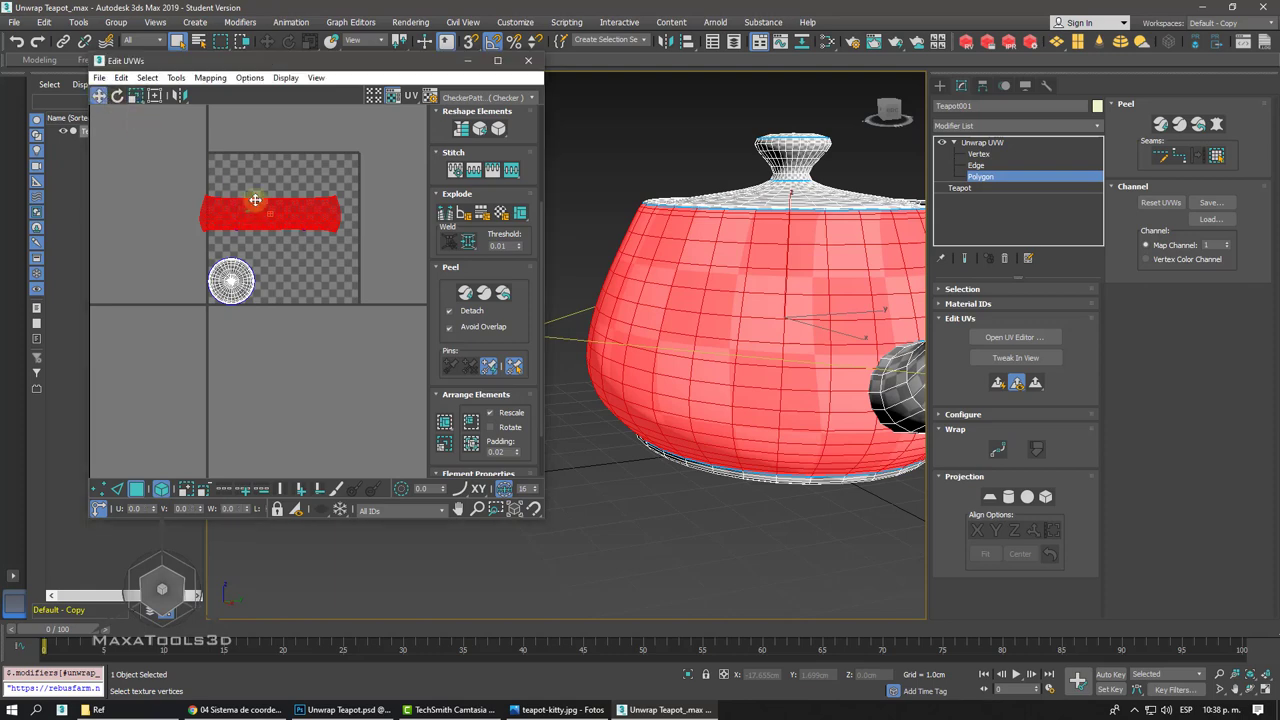
pyautogui.moveTo(255, 200); pyautogui.dragTo(261, 174)
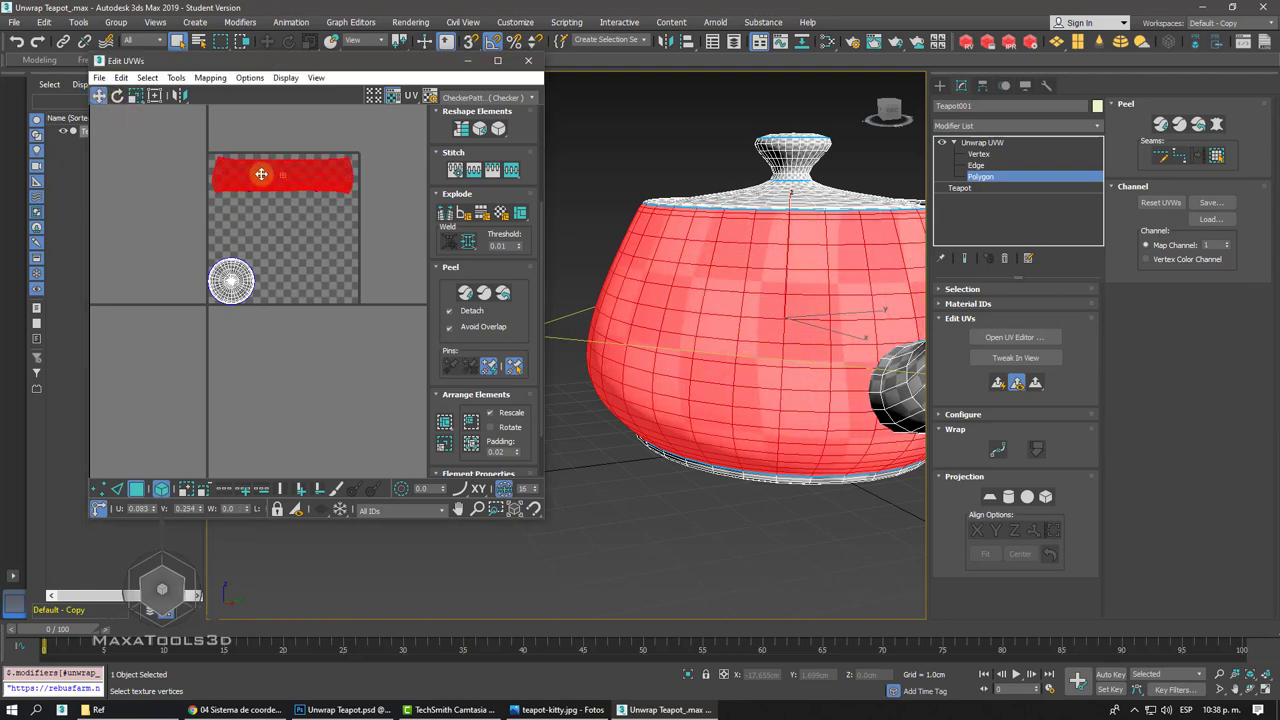
# - Rotate the body strip by -60 degrees and move it down into the texture square
pyautogui.scroll(3, 261, 174)
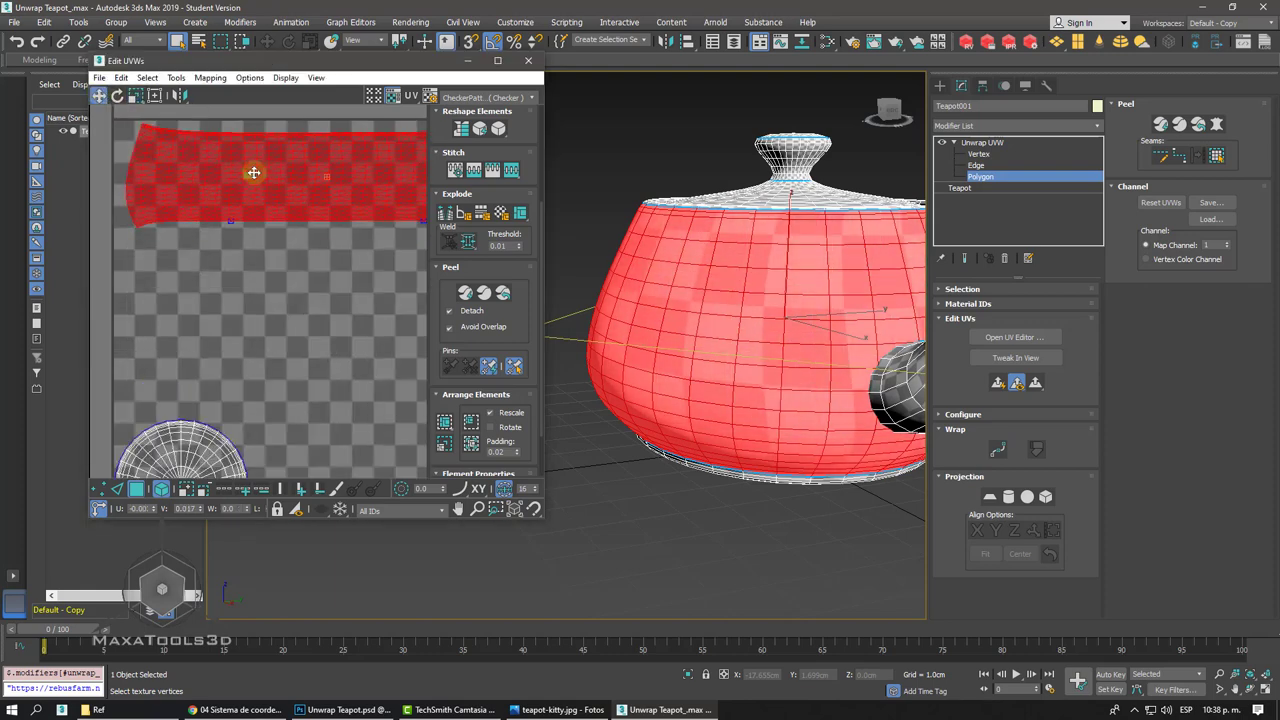
pyautogui.scroll(-2, 249, 176)
pyautogui.scroll(-1, 245, 200)
pyautogui.scroll(-1, 242, 218)
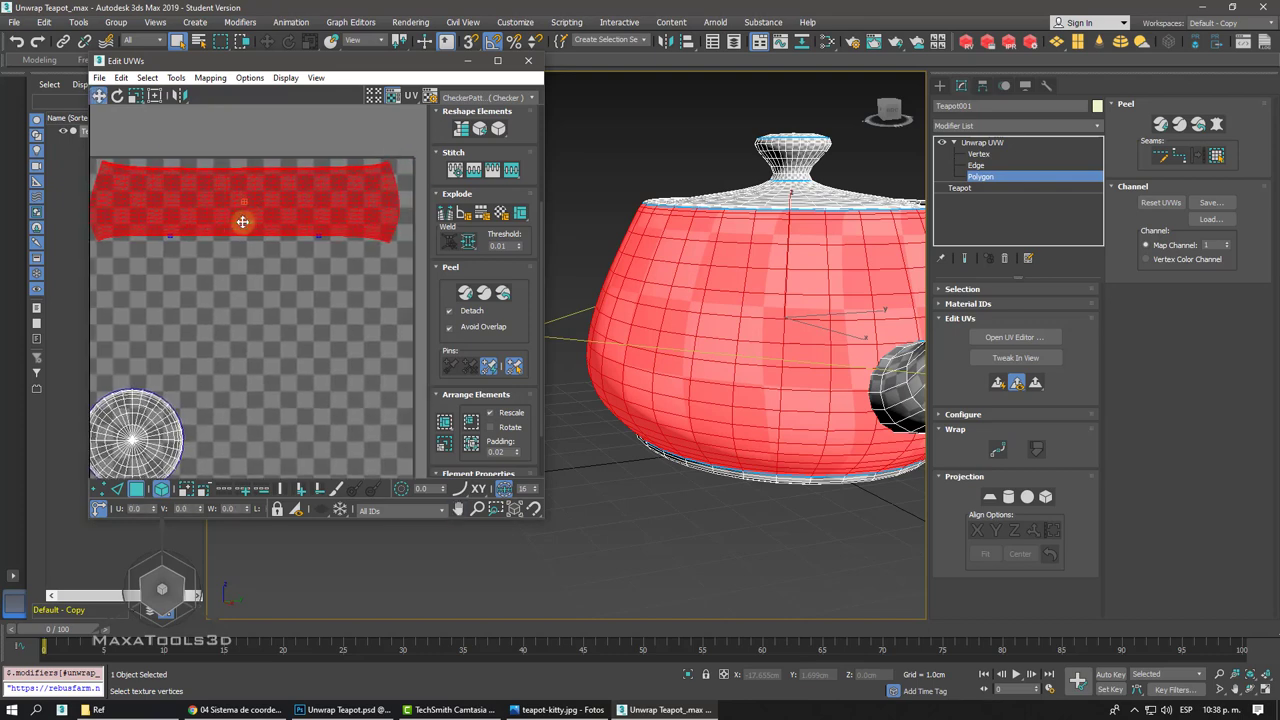
pyautogui.rightClick(268, 209)
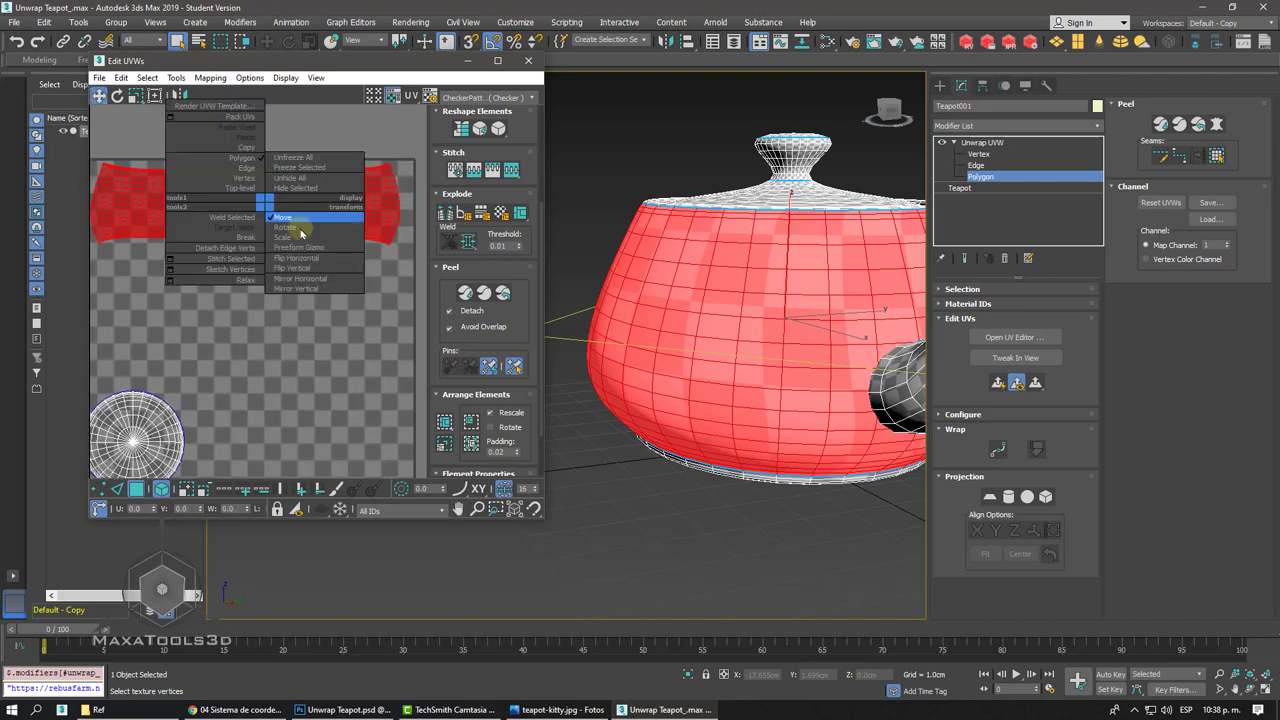
pyautogui.click(300, 212)
pyautogui.moveTo(309, 214); pyautogui.dragTo(281, 257)
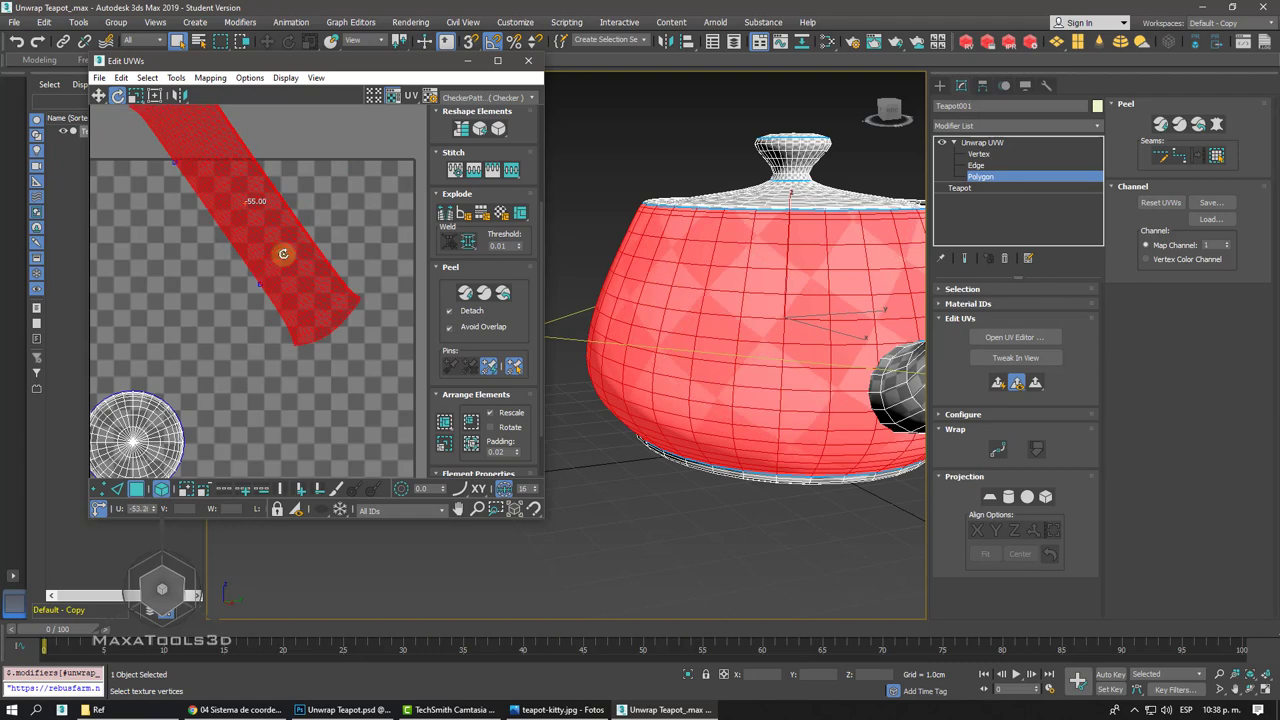
pyautogui.rightClick(286, 214)
pyautogui.click(306, 222)
pyautogui.scroll(-2, 250, 195)
pyautogui.moveTo(247, 188)
pyautogui.mouseDown()
pyautogui.moveTo(250, 264)
pyautogui.moveTo(264, 250)
pyautogui.moveTo(269, 271)
pyautogui.moveTo(262, 261)
pyautogui.mouseUp()
# - Fine-tune the strip's rotation and position, then enlarge it slightly to 104%
pyautogui.rightClick(257, 251)
pyautogui.click(270, 274)
pyautogui.rightClick(252, 259)
pyautogui.click(263, 272)
pyautogui.rightClick(265, 252)
pyautogui.click(265, 262)
pyautogui.rightClick(268, 272)
pyautogui.click(275, 293)
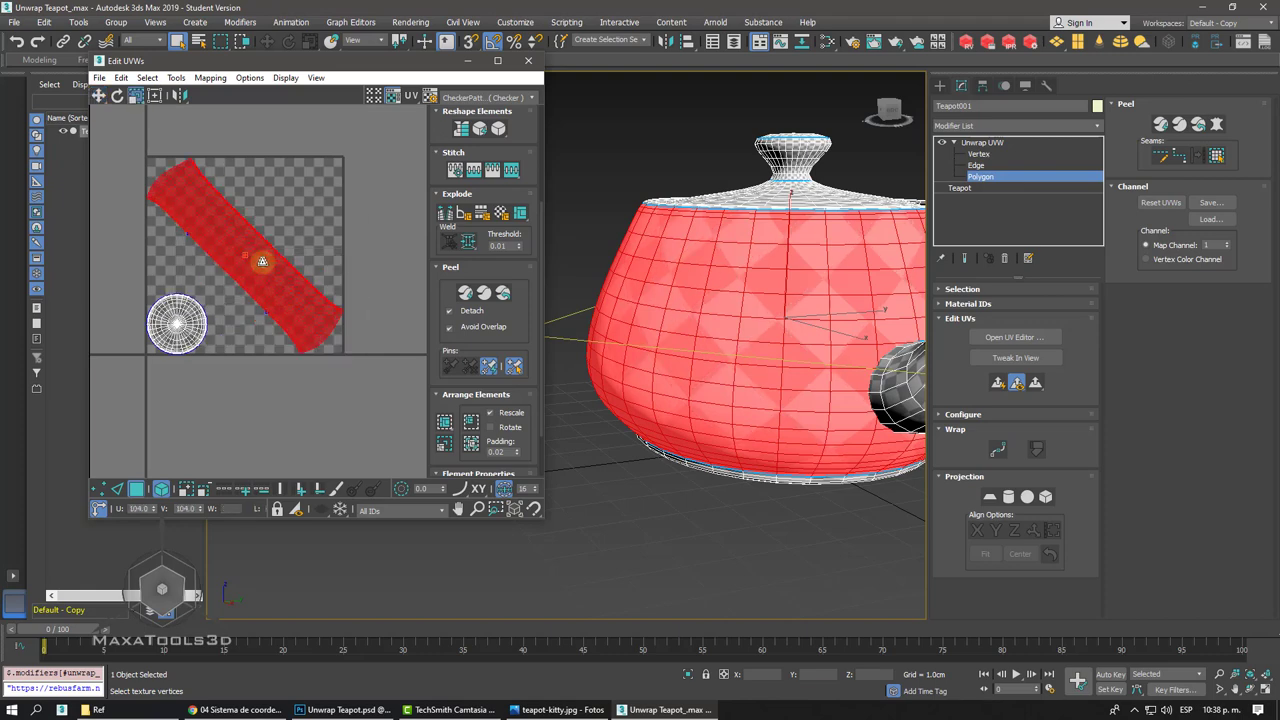
pyautogui.scroll(3, 262, 261)
pyautogui.scroll(-2, 262, 266)
pyautogui.scroll(1, 260, 263)
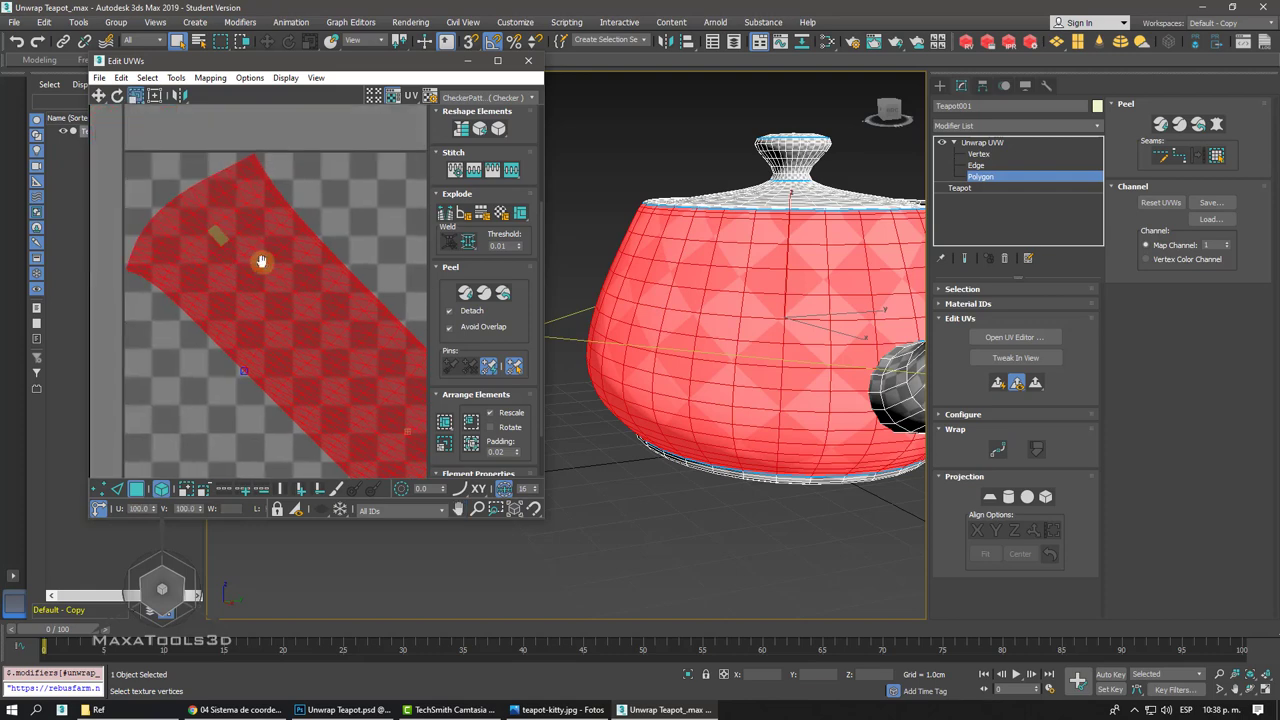
pyautogui.scroll(2, 260, 263)
pyautogui.scroll(-4, 261, 261)
pyautogui.scroll(2, 260, 262)
pyautogui.scroll(-3, 260, 263)
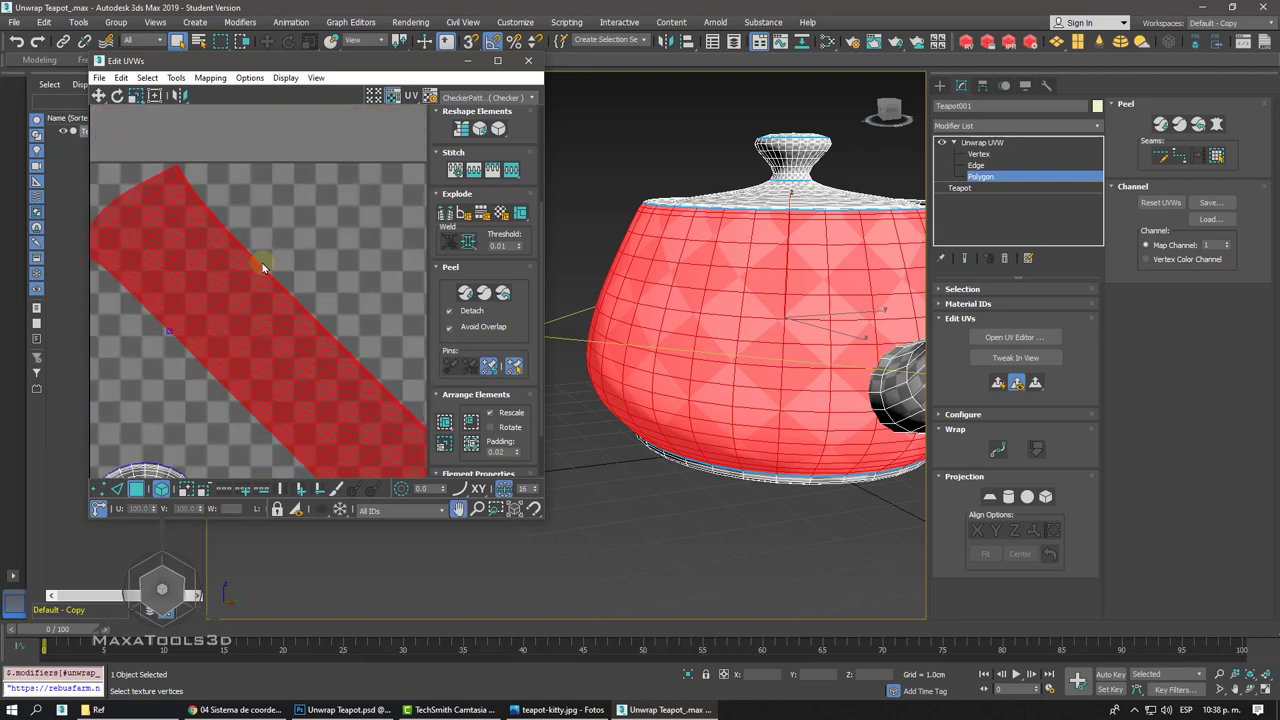
pyautogui.scroll(-1, 261, 263)
pyautogui.scroll(4, 262, 265)
pyautogui.scroll(-2, 262, 263)
pyautogui.scroll(-2, 262, 263)
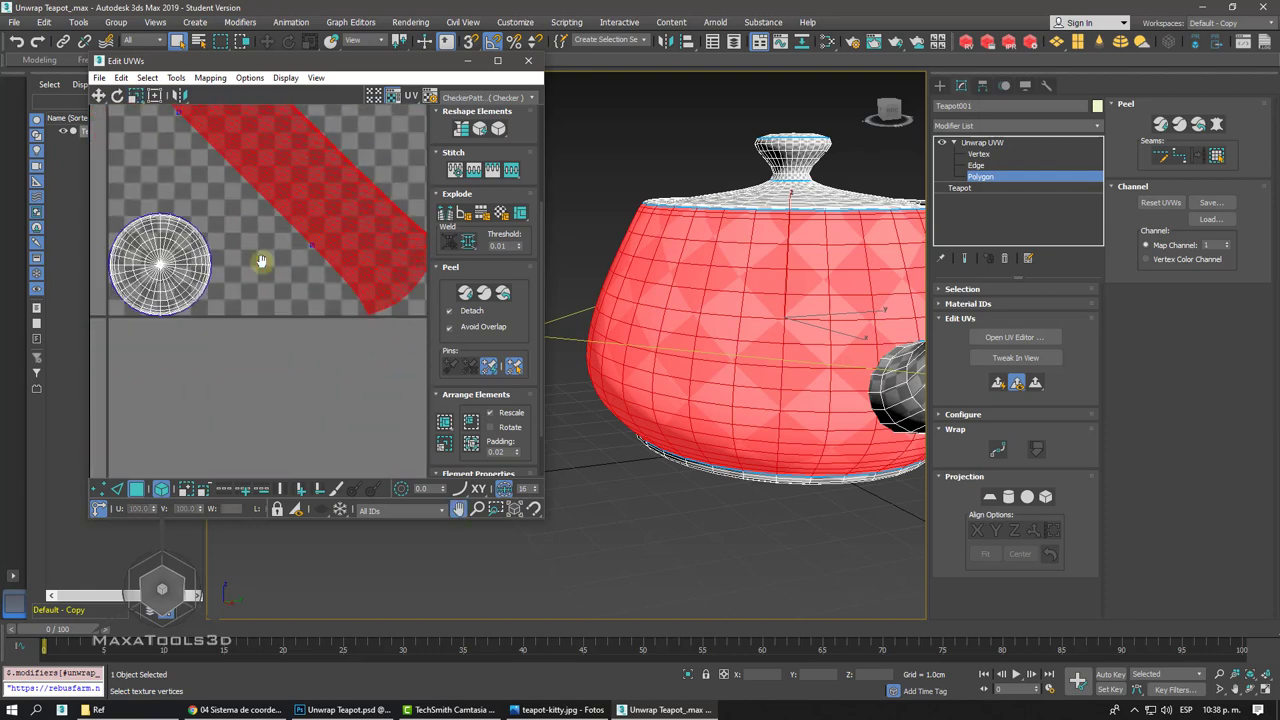
pyautogui.scroll(-1, 262, 264)
pyautogui.scroll(-1, 262, 265)
pyautogui.keyDown('alt'); pyautogui.moveTo(600, 300); pyautogui.dragTo(669, 311, button='middle'); pyautogui.keyUp('alt')
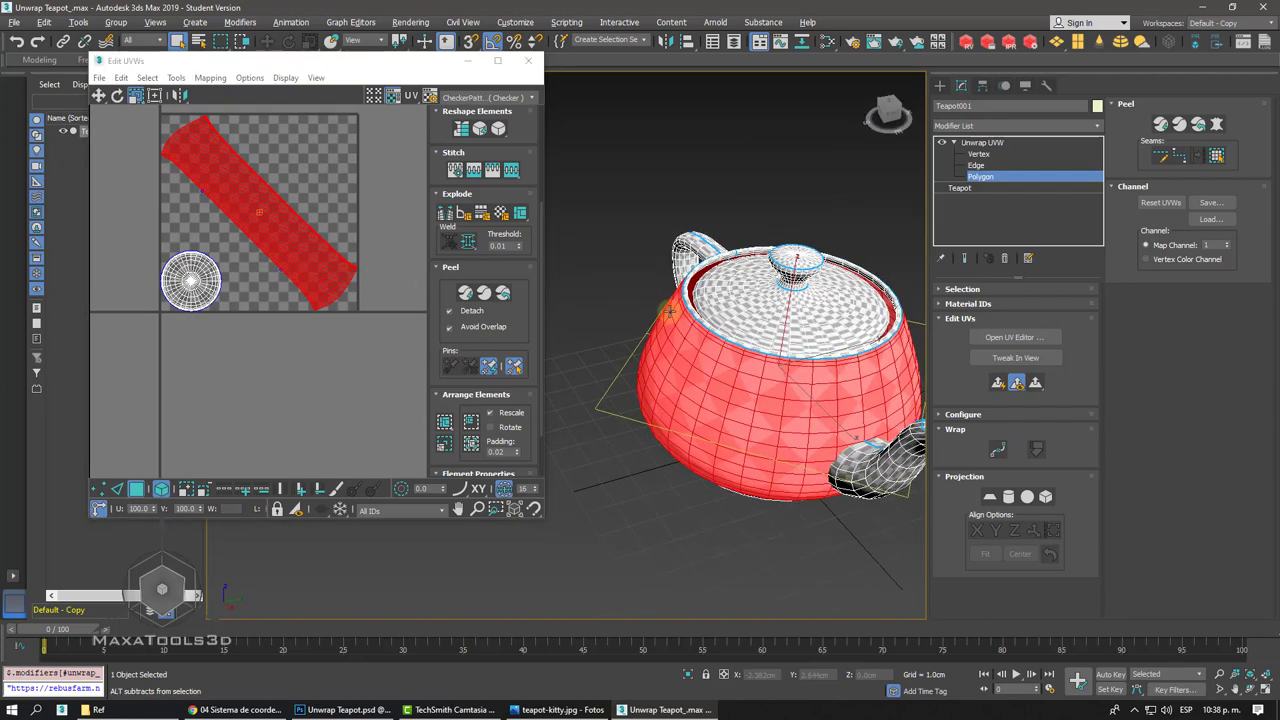
# - Select the whole lid up to its seams and give it a planar projection from above
pyautogui.click(787, 325)
pyautogui.scroll(5, 787, 325)
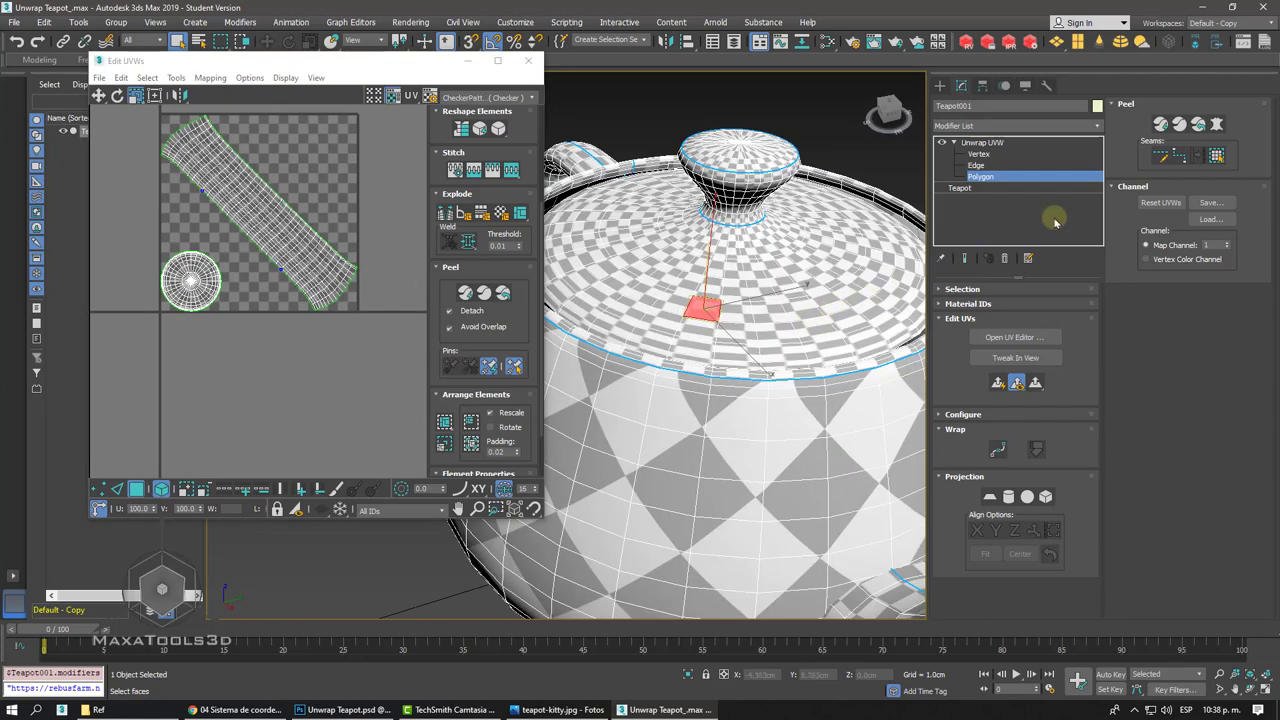
pyautogui.click(1216, 155)
pyautogui.click(993, 495)
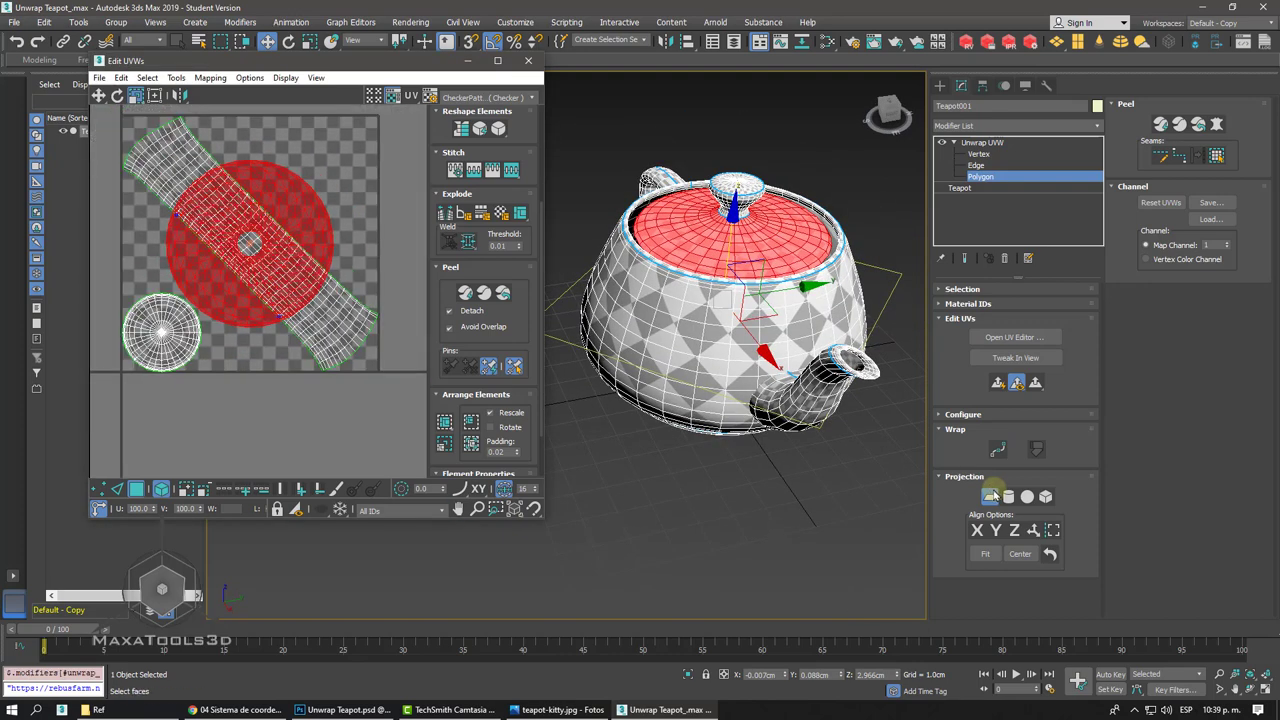
pyautogui.click(990, 496)
pyautogui.click(990, 496)
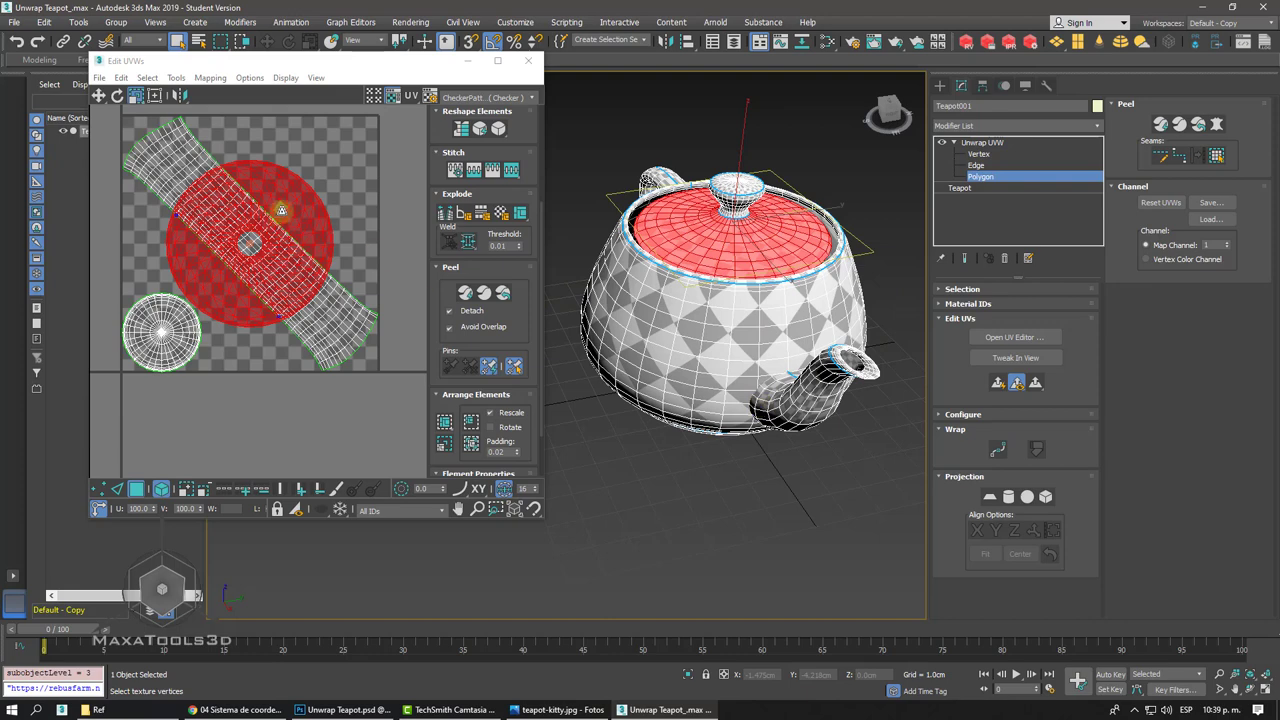
# - Shrink the lid shell to about 71% and place it above the other circle in the square
pyautogui.moveTo(286, 233); pyautogui.dragTo(200, 175)
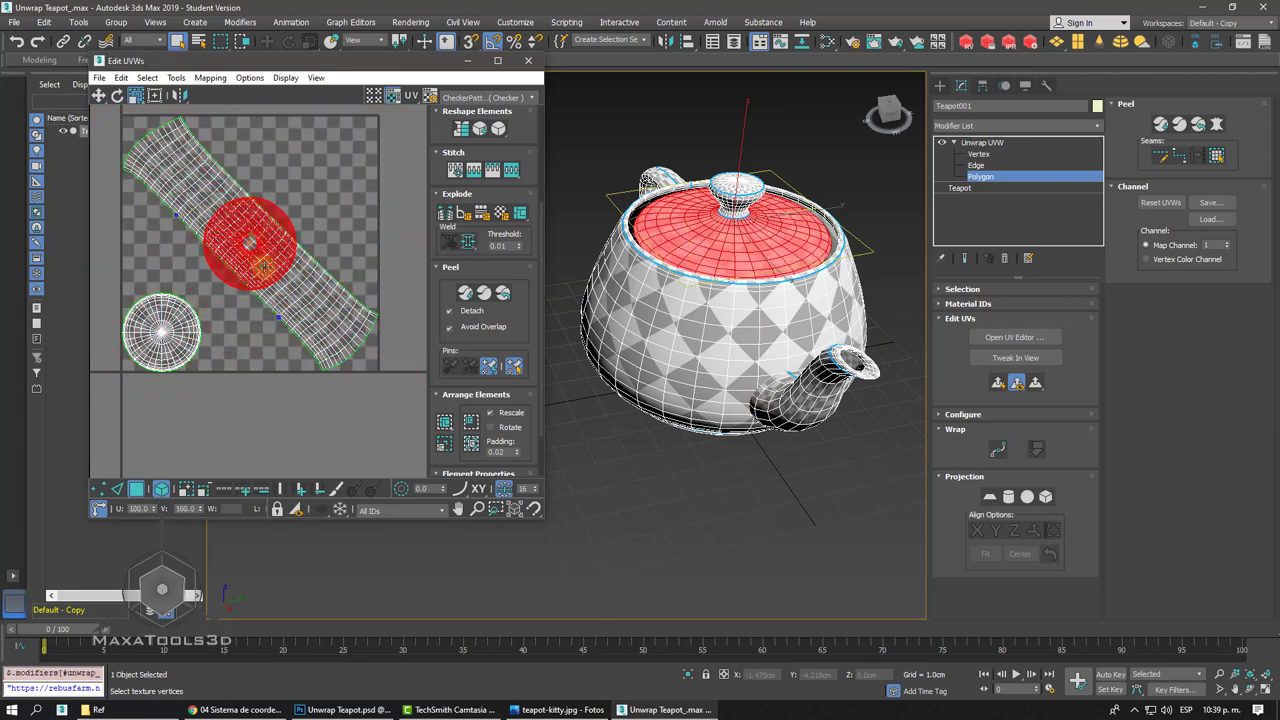
pyautogui.click(101, 98)
pyautogui.moveTo(281, 224); pyautogui.dragTo(193, 308)
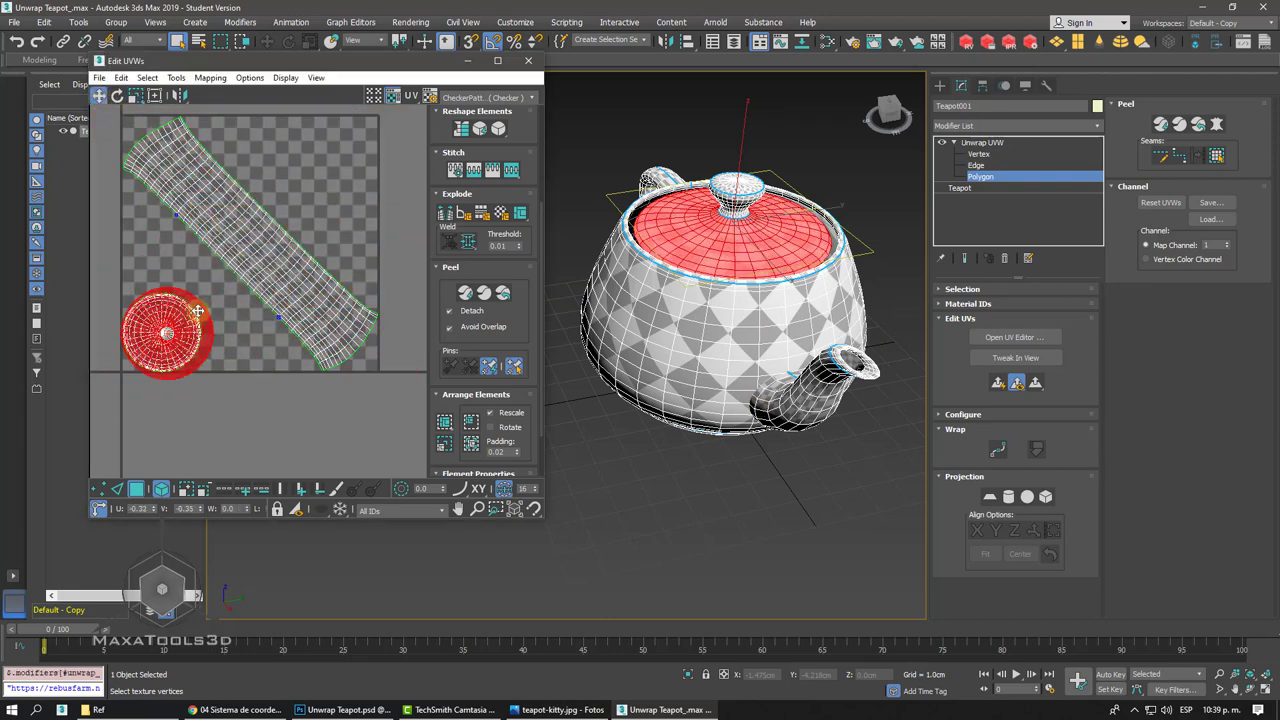
pyautogui.scroll(5, 193, 308)
pyautogui.scroll(-3, 178, 258)
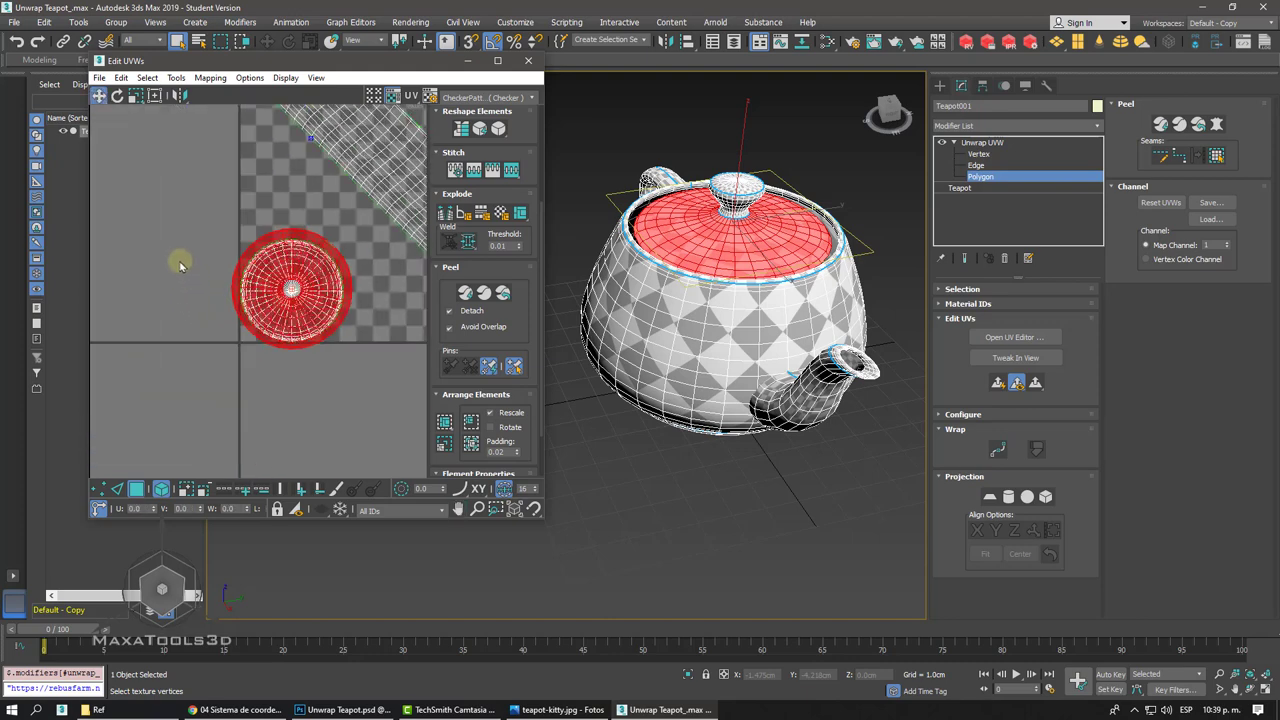
pyautogui.click(137, 96)
pyautogui.moveTo(298, 240); pyautogui.dragTo(287, 289)
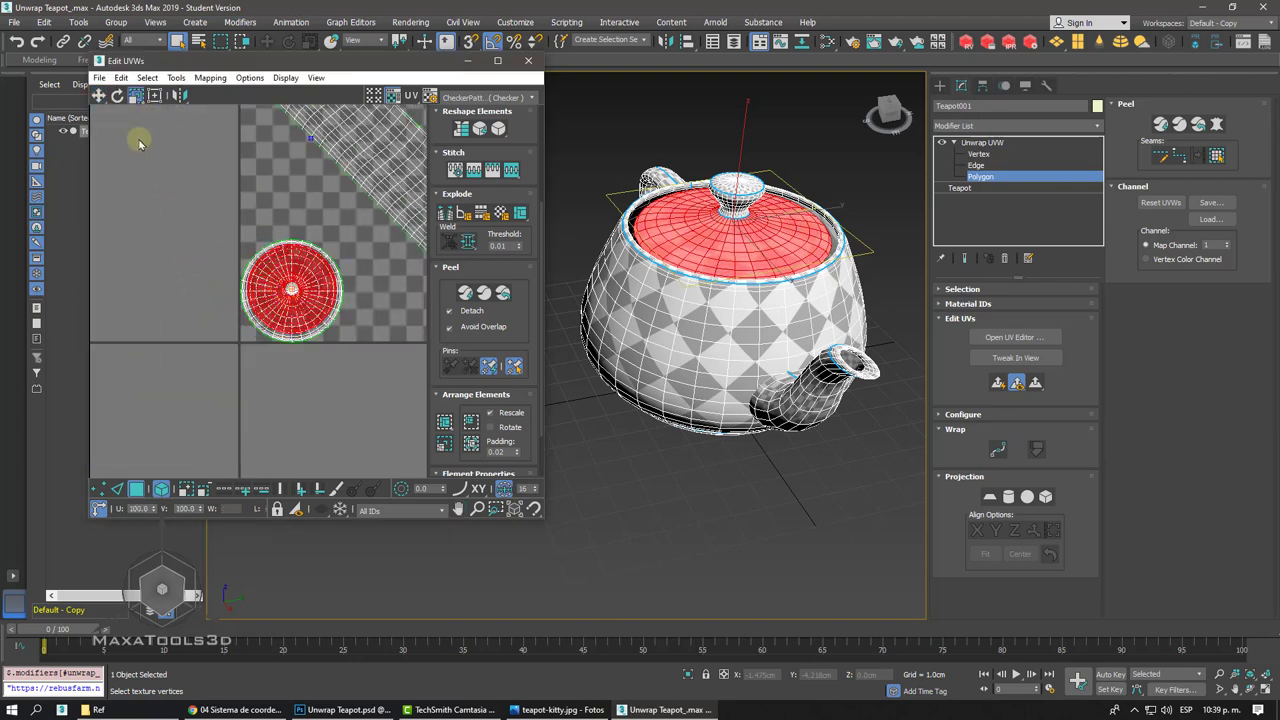
pyautogui.click(98, 96)
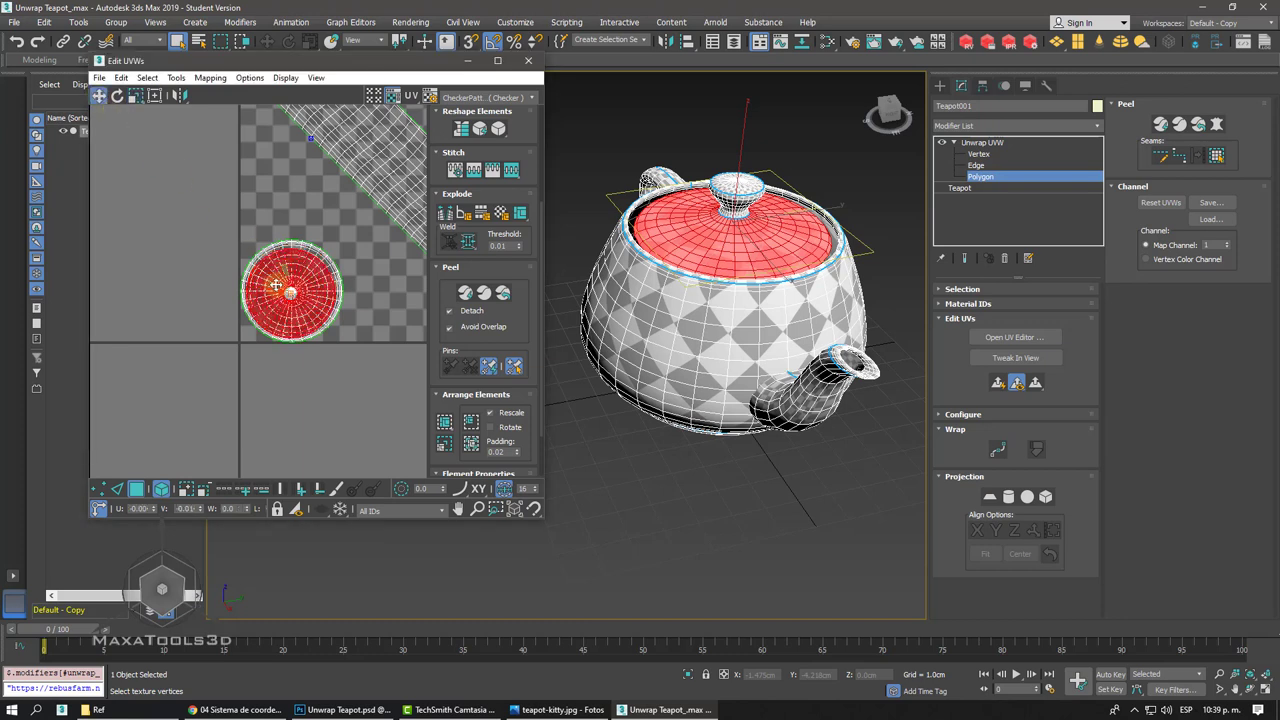
pyautogui.moveTo(286, 272); pyautogui.dragTo(282, 171)
pyautogui.moveTo(282, 171); pyautogui.dragTo(286, 248, button='middle')
pyautogui.scroll(-2, 285, 242)
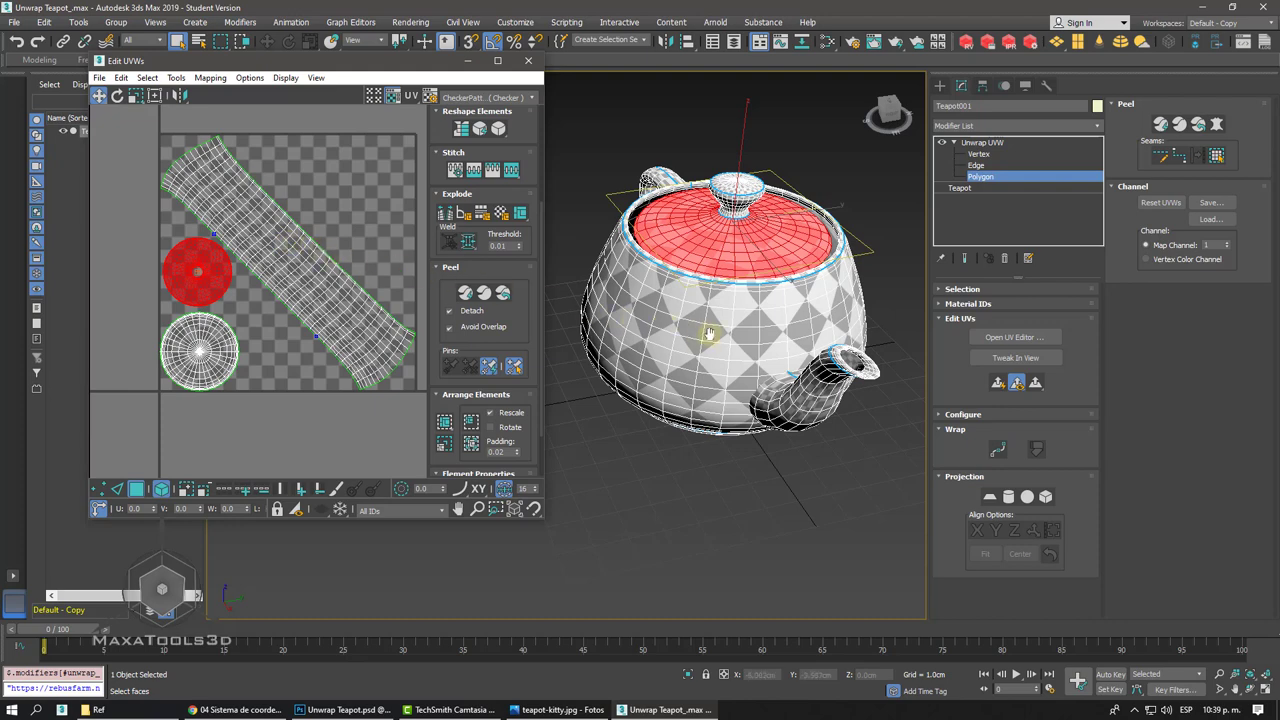
pyautogui.keyDown('alt'); pyautogui.moveTo(740, 300); pyautogui.dragTo(630, 210, button='middle'); pyautogui.keyUp('alt')
# - Select the whole spout up to its seams and apply a fitted cylindrical projection
pyautogui.click(381, 232)
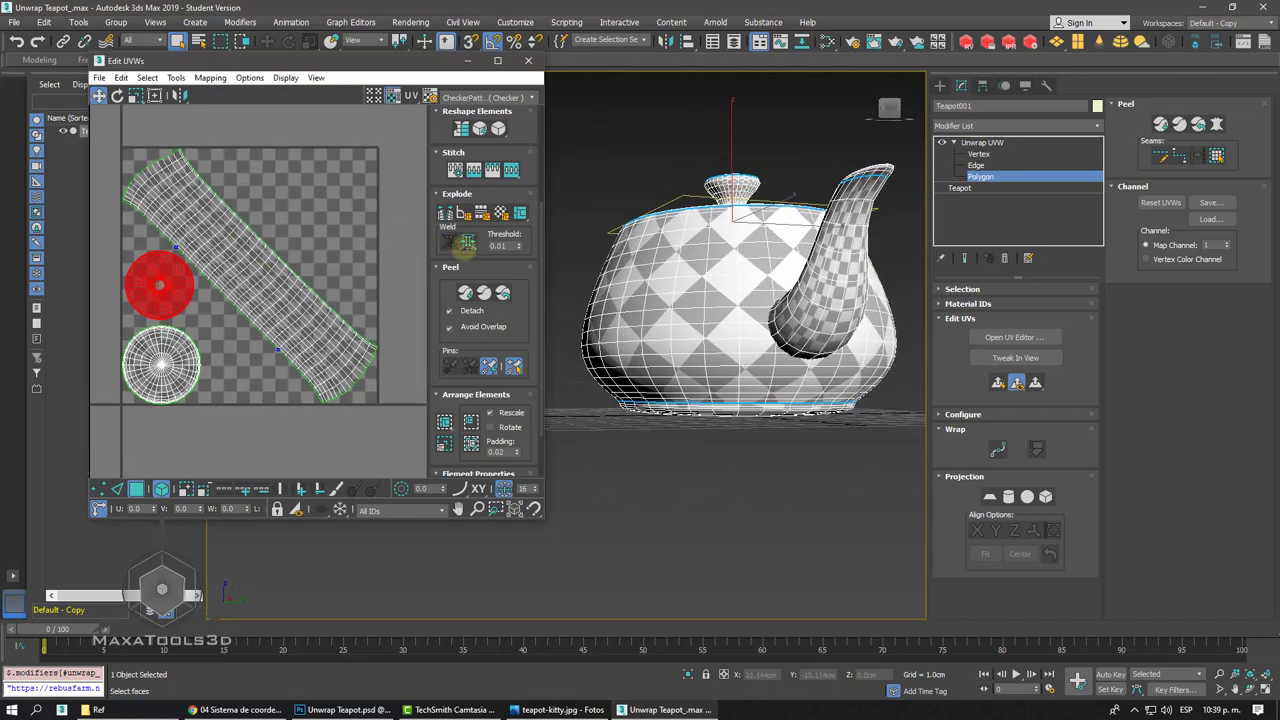
pyautogui.click(829, 318)
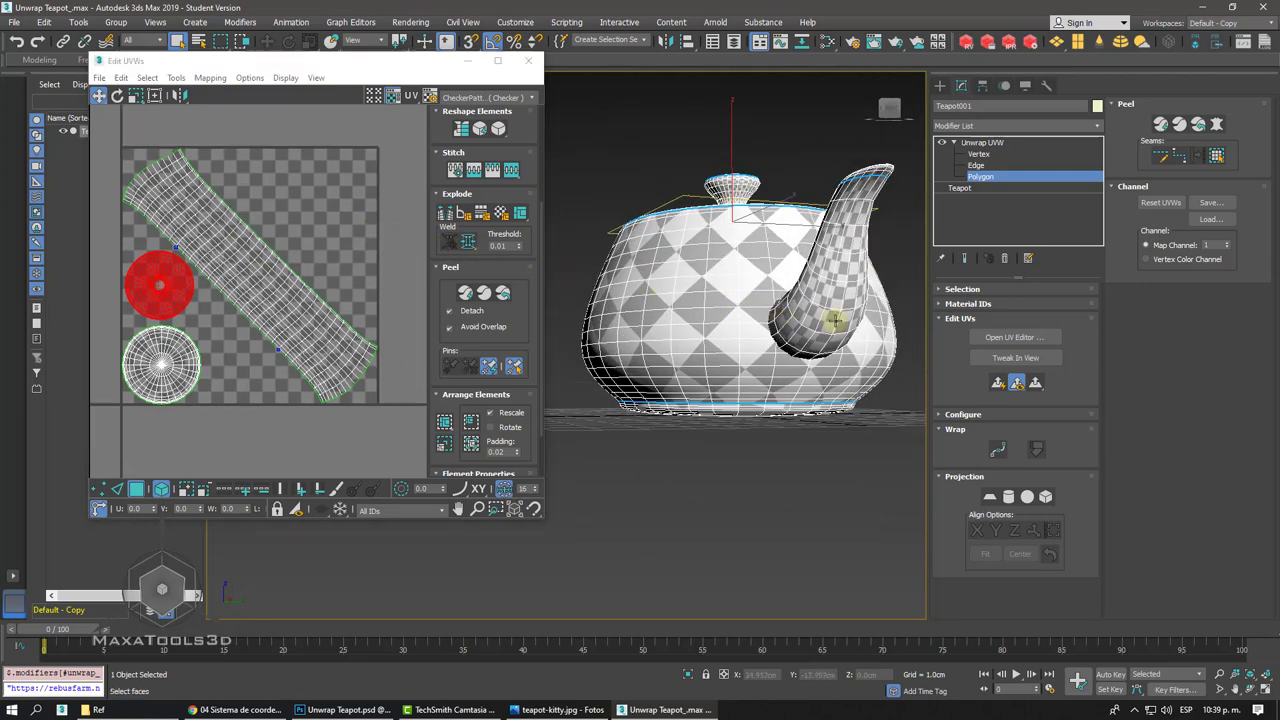
pyautogui.click(1218, 157)
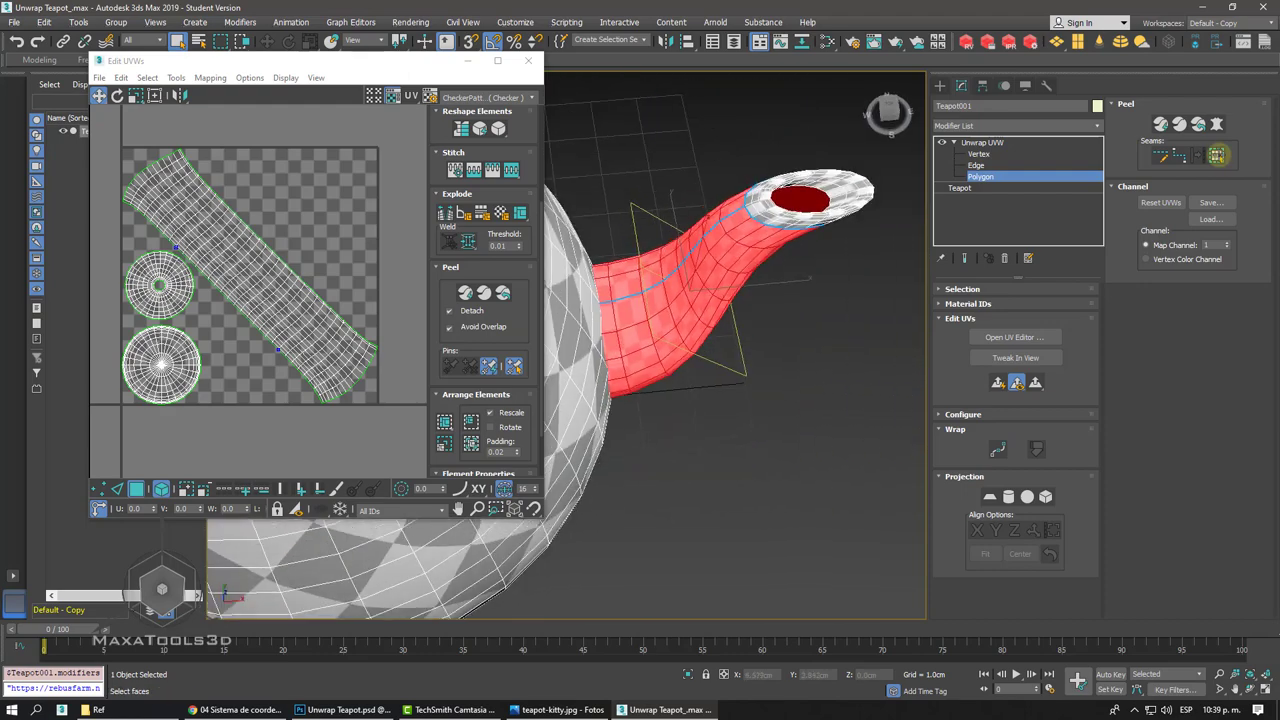
pyautogui.click(1216, 155)
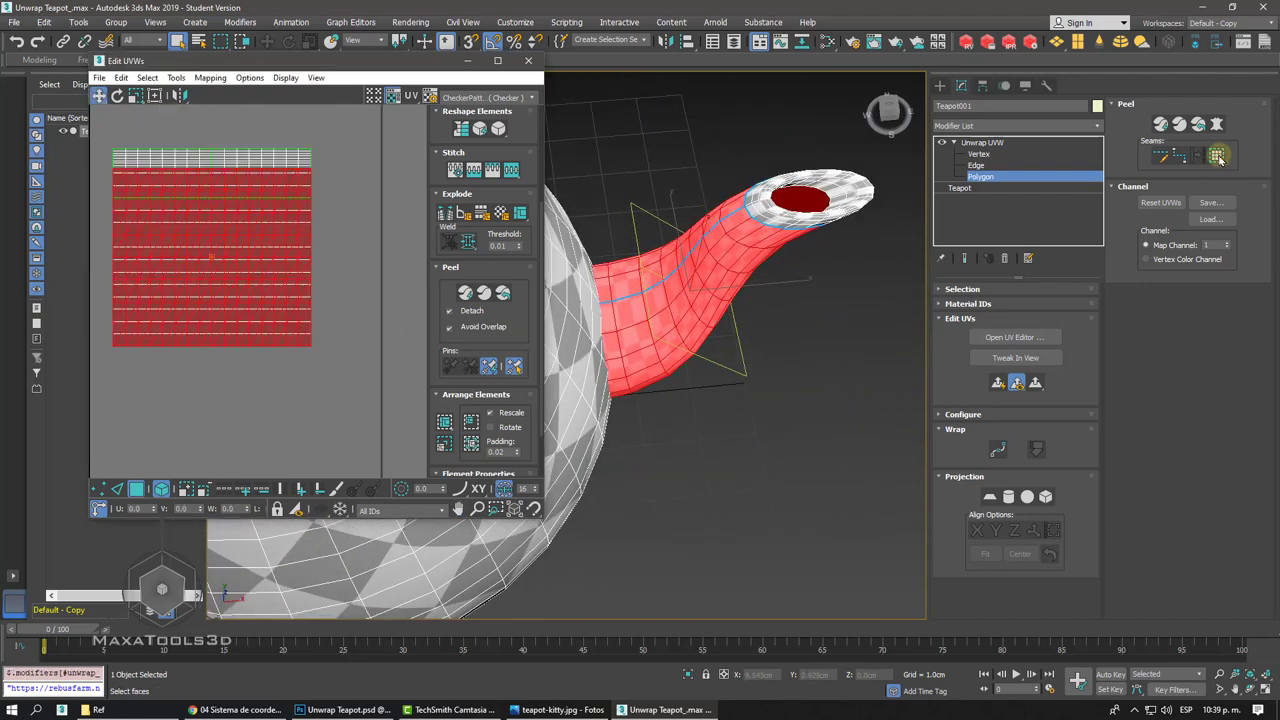
pyautogui.click(1010, 497)
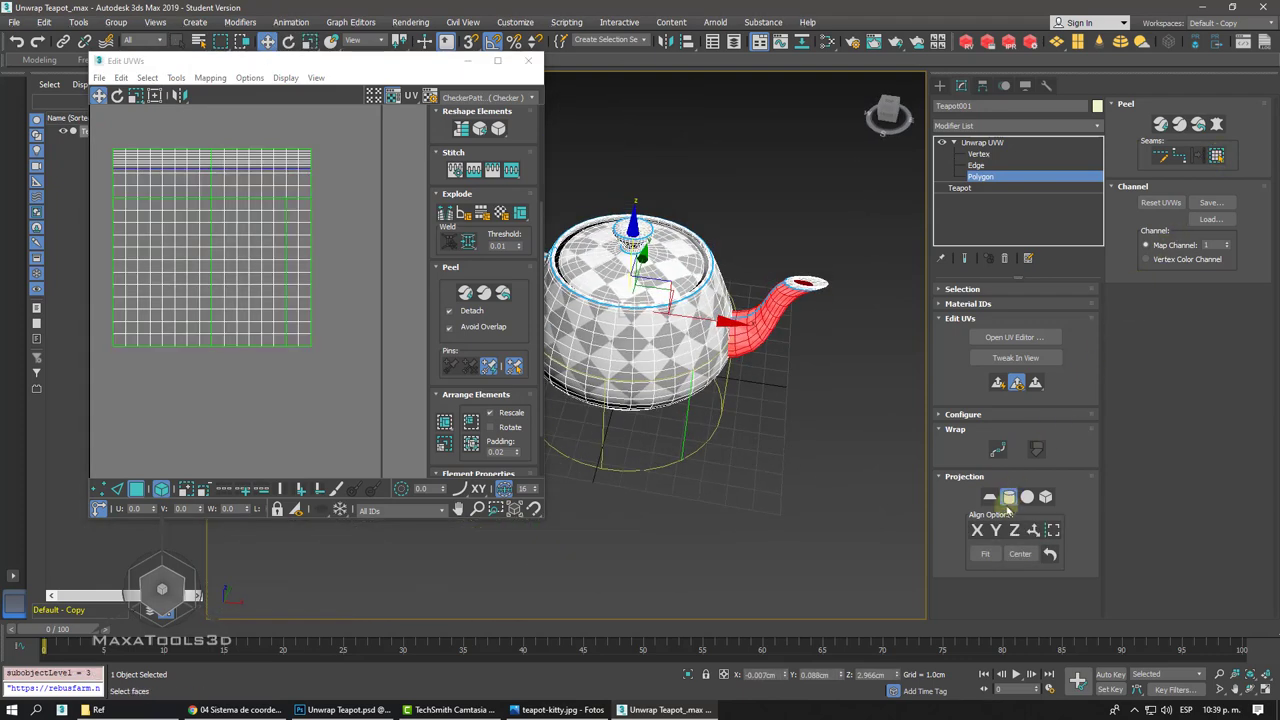
pyautogui.click(984, 554)
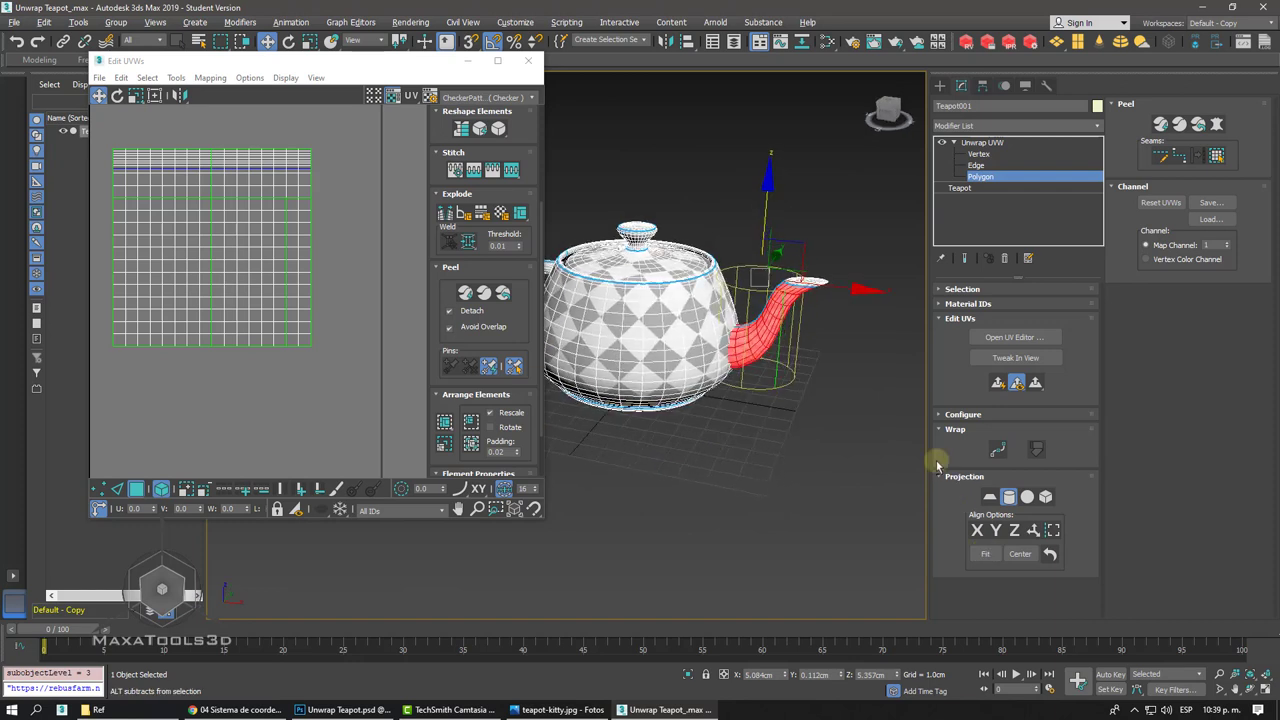
# - Rotate the cylindrical projection gizmo to follow the spout's direction
pyautogui.rightClick(812, 227)
pyautogui.click(830, 245)
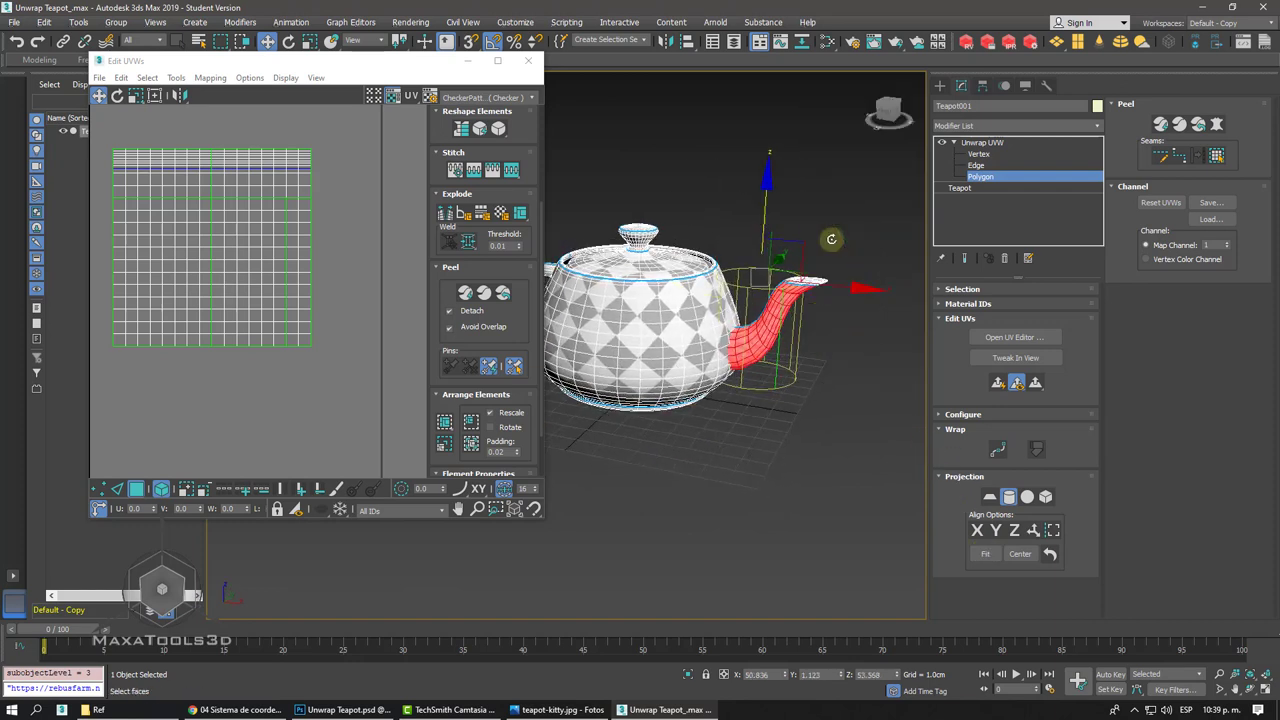
pyautogui.moveTo(831, 240)
pyautogui.mouseDown()
pyautogui.moveTo(853, 257)
pyautogui.moveTo(860, 303)
pyautogui.moveTo(829, 270)
pyautogui.mouseUp()
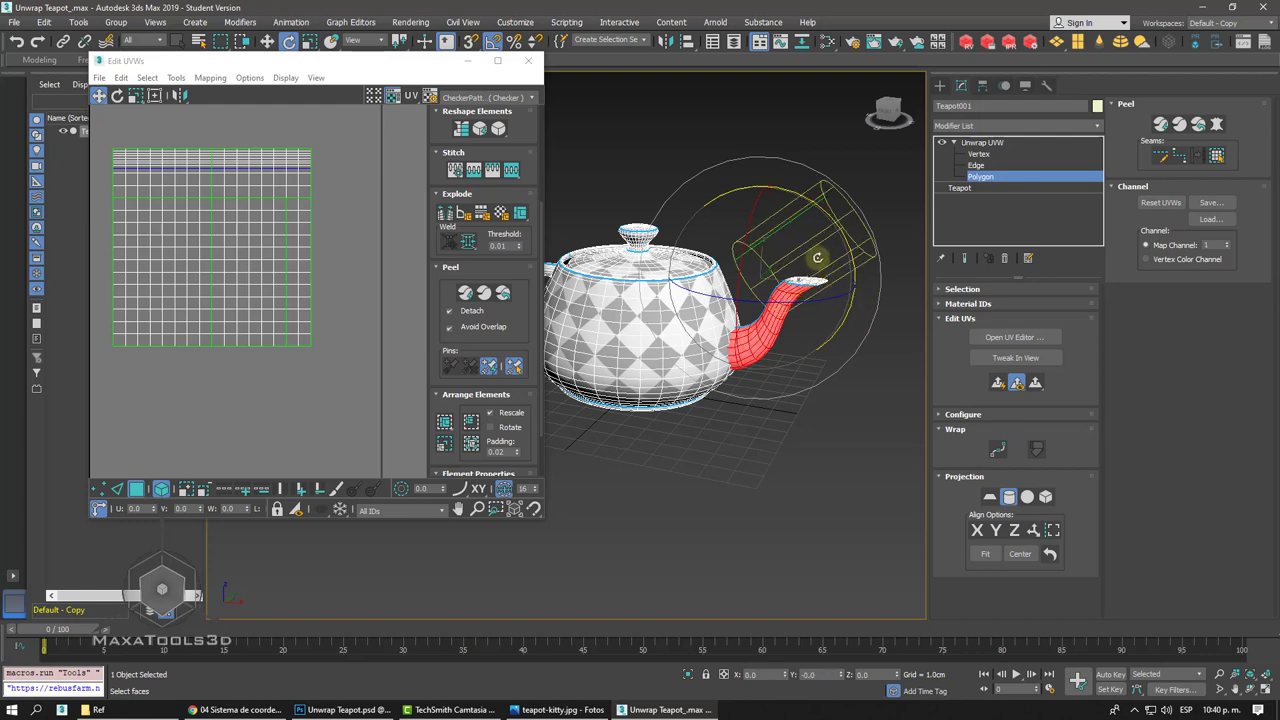
pyautogui.rightClick(830, 268)
pyautogui.click(830, 271)
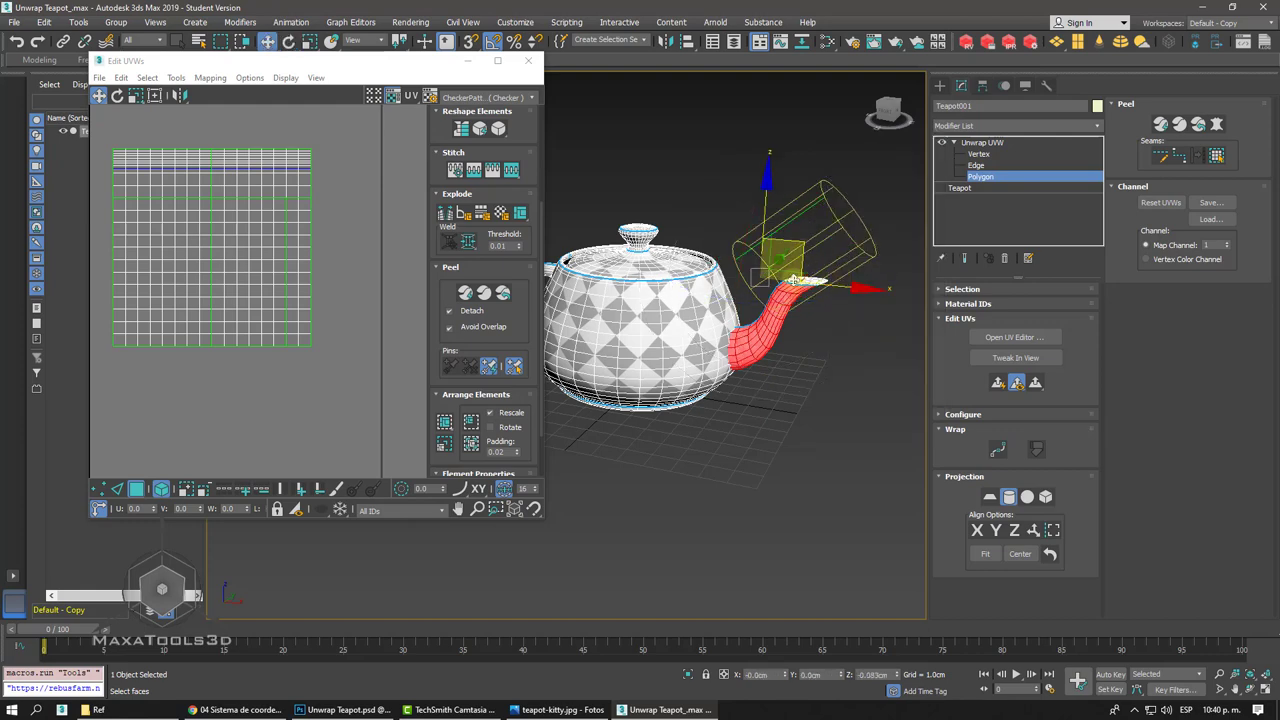
pyautogui.keyDown('alt'); pyautogui.moveTo(793, 281); pyautogui.dragTo(771, 320, button='middle'); pyautogui.keyUp('alt')
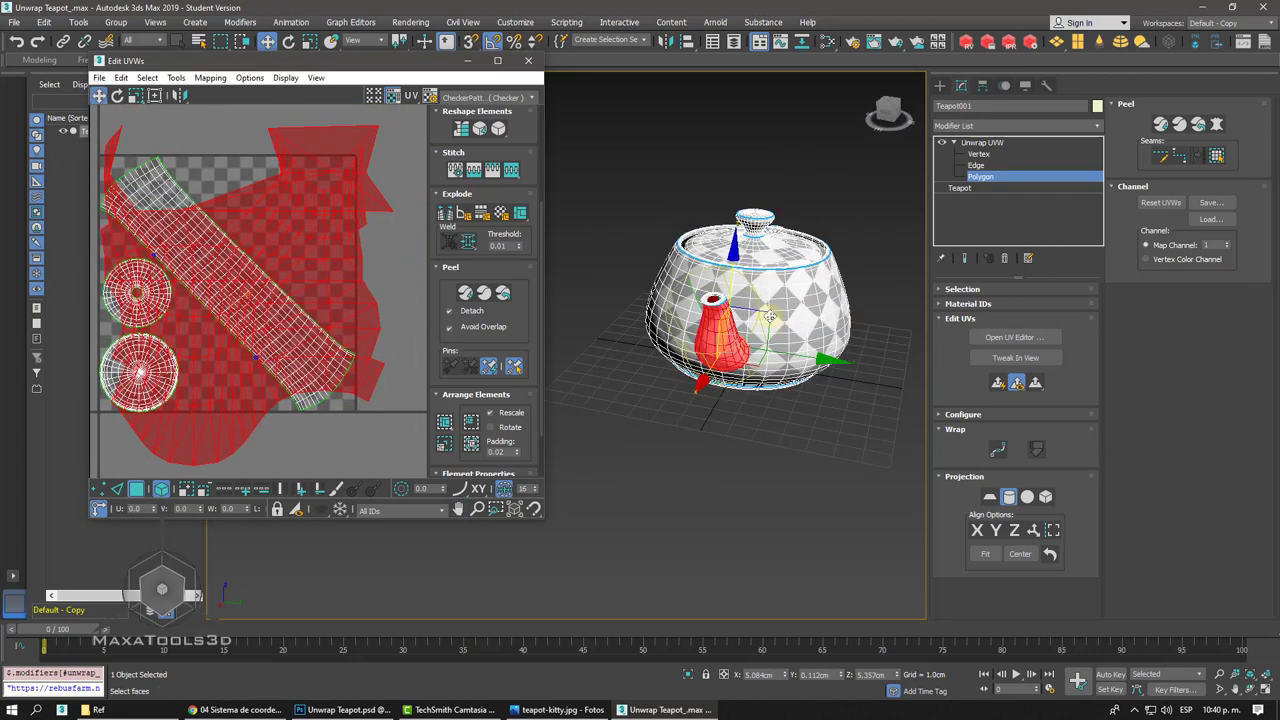
pyautogui.keyDown('alt'); pyautogui.moveTo(771, 320); pyautogui.dragTo(928, 424, button='middle'); pyautogui.keyUp('alt')
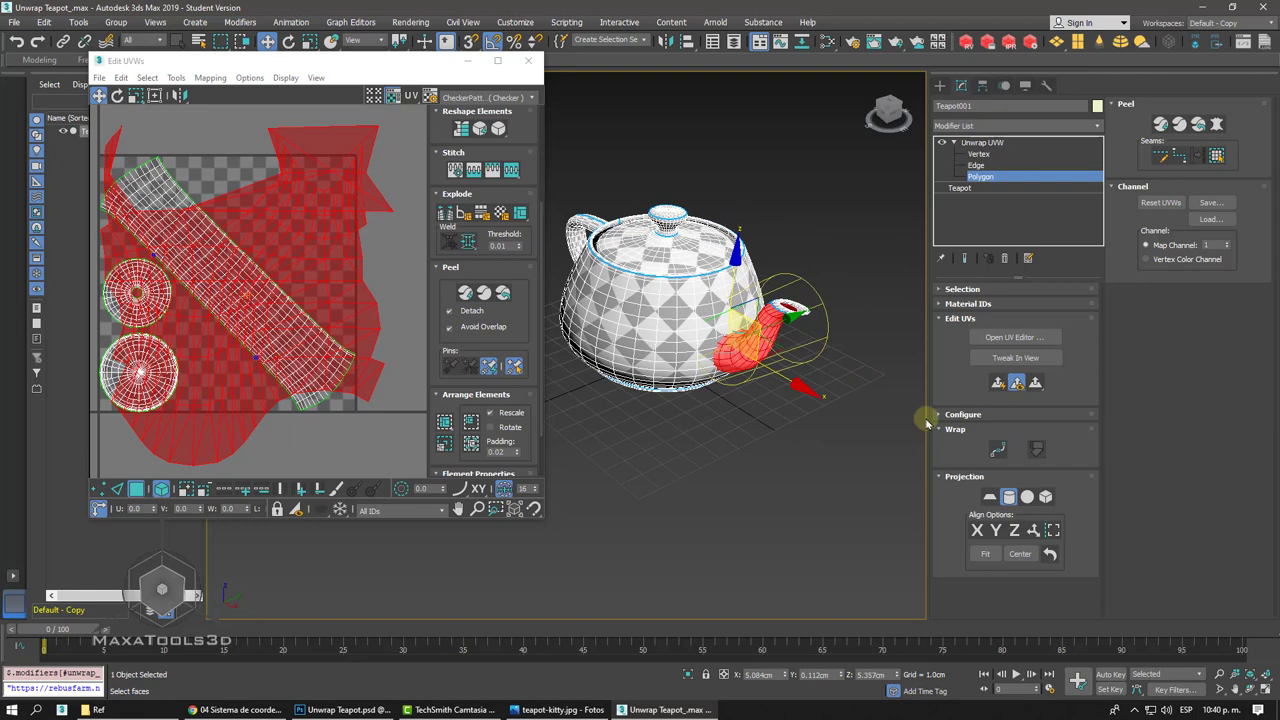
# - Compare box and spherical projections, then settle on cylindrical and recentre it on the spout
pyautogui.click(1046, 498)
pyautogui.click(1029, 497)
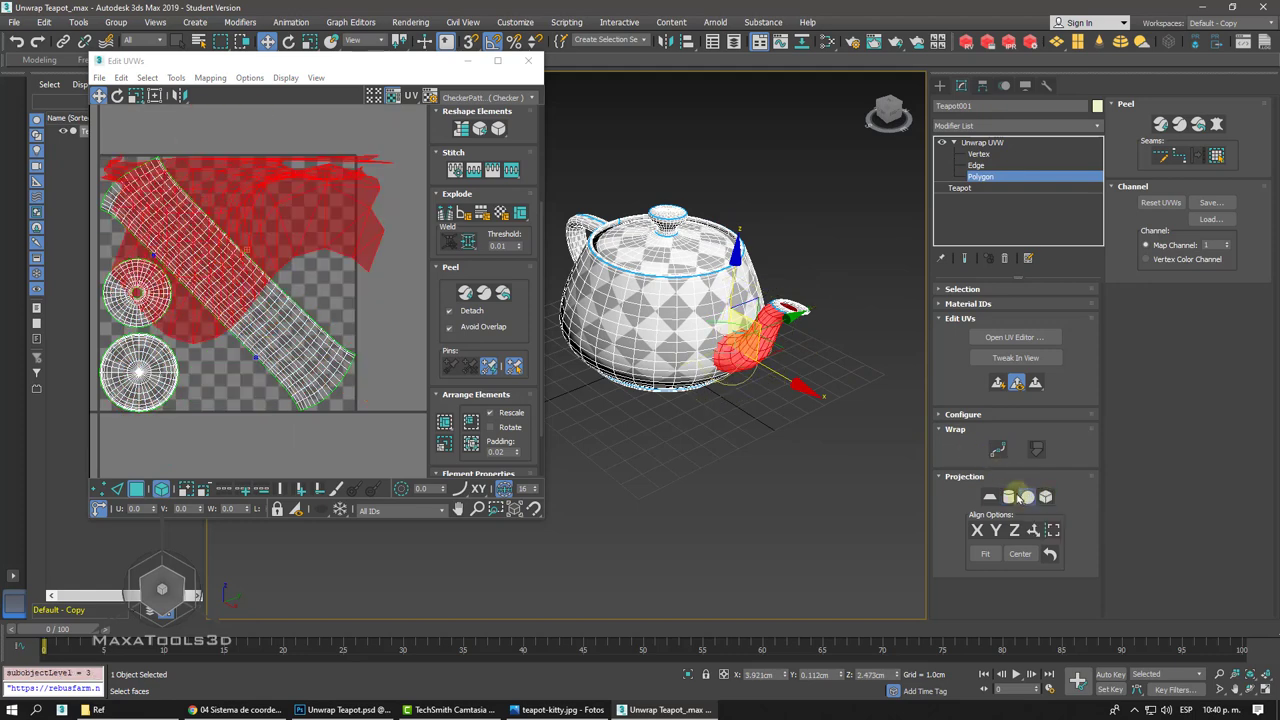
pyautogui.click(1008, 497)
pyautogui.click(1019, 555)
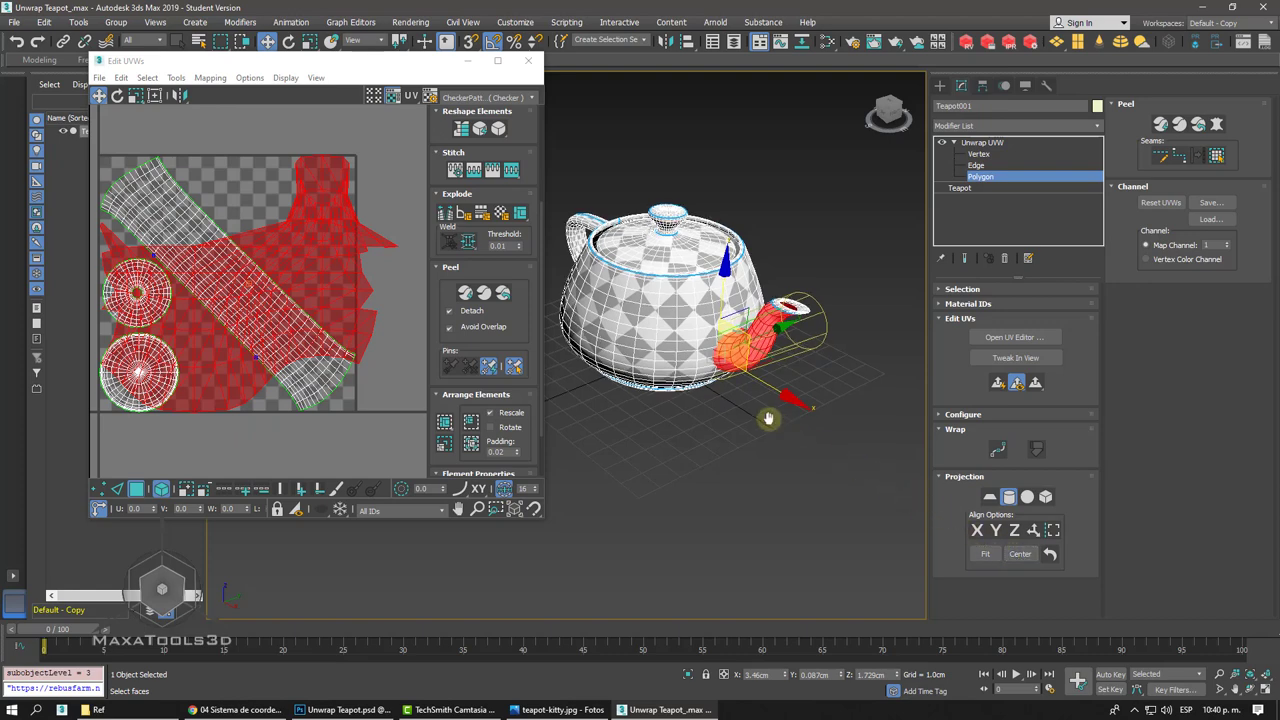
pyautogui.scroll(-3, 767, 420)
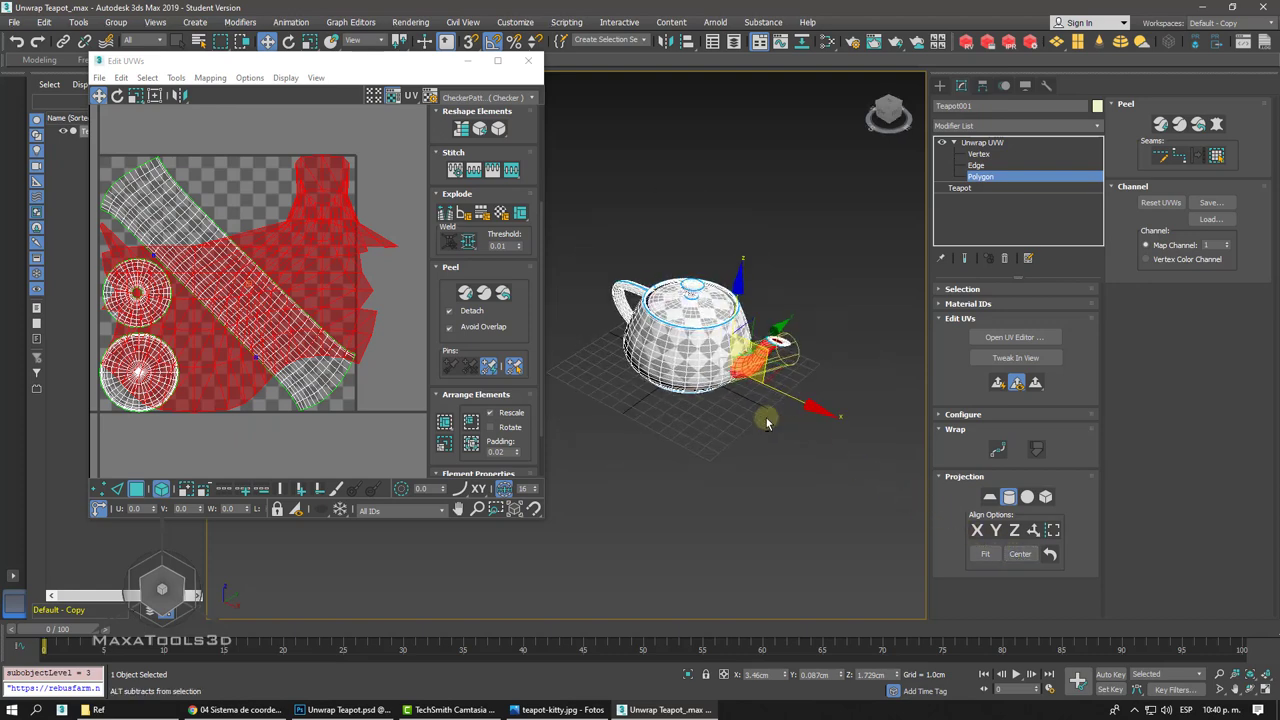
pyautogui.scroll(5, 767, 422)
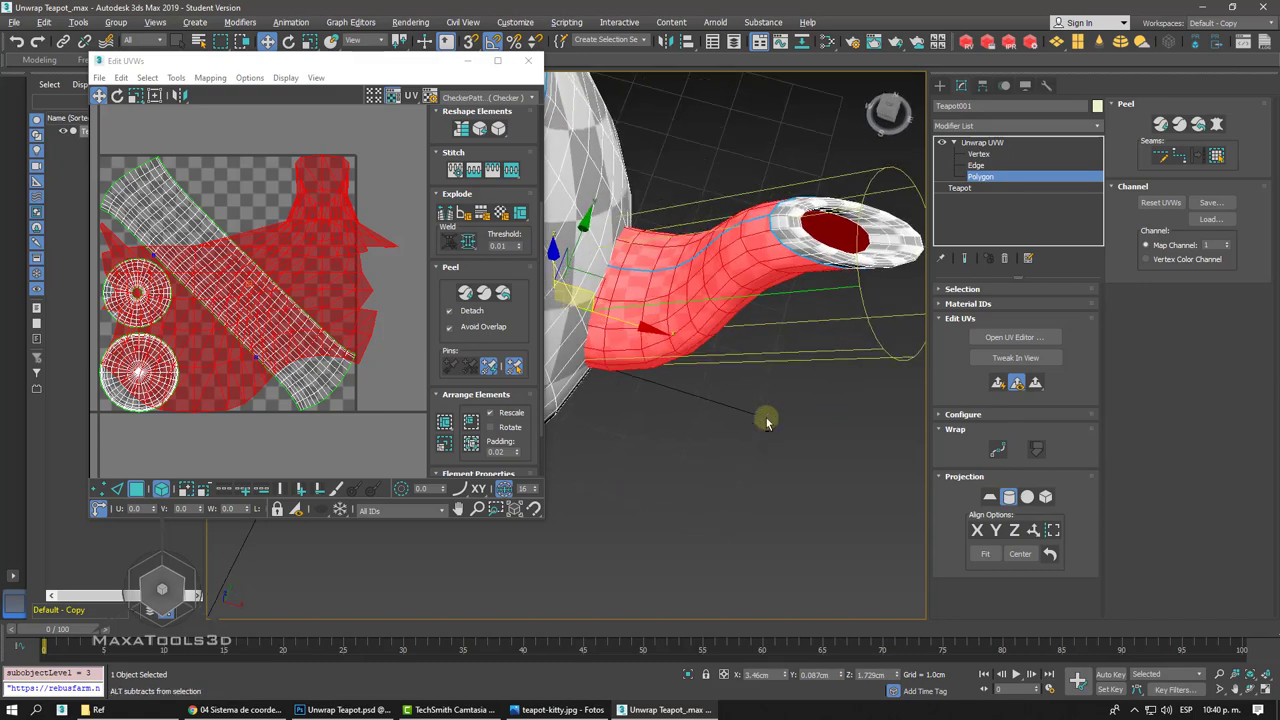
pyautogui.scroll(3, 765, 418)
pyautogui.scroll(-4, 766, 420)
pyautogui.keyDown('alt'); pyautogui.moveTo(767, 422); pyautogui.dragTo(767, 422, button='middle'); pyautogui.keyUp('alt')
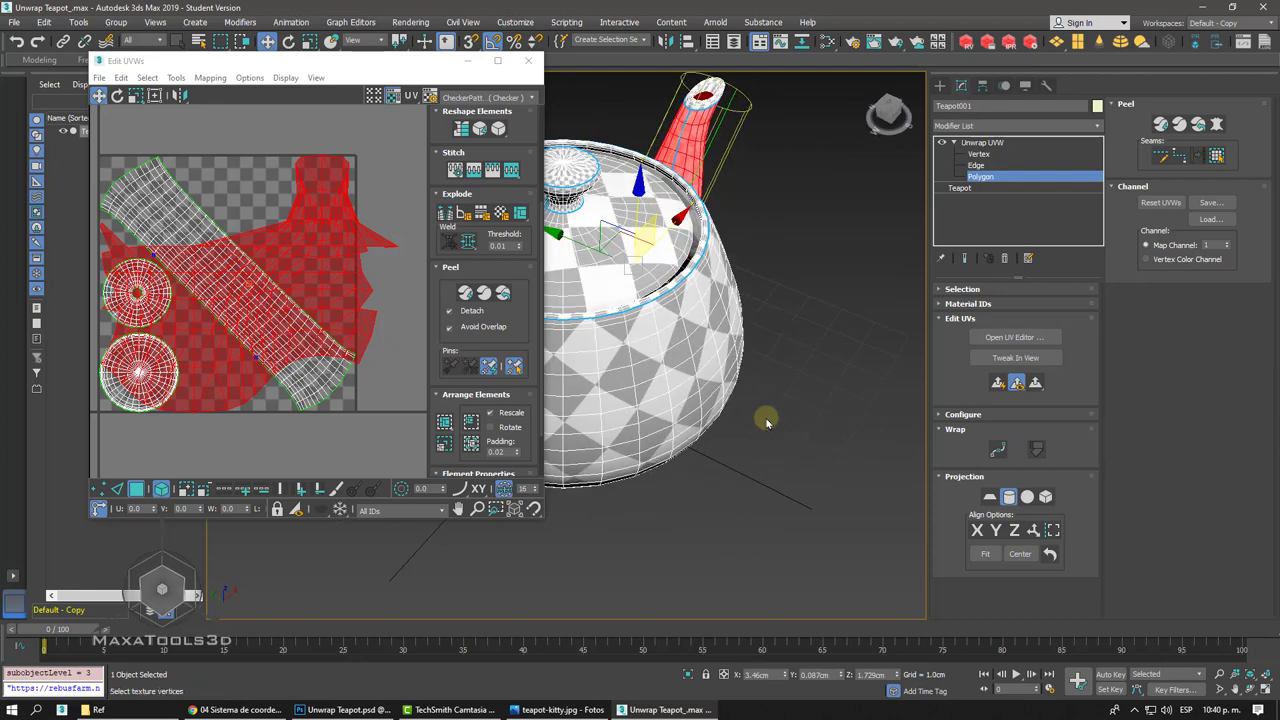
pyautogui.scroll(-2, 355, 282)
pyautogui.scroll(-2, 355, 282)
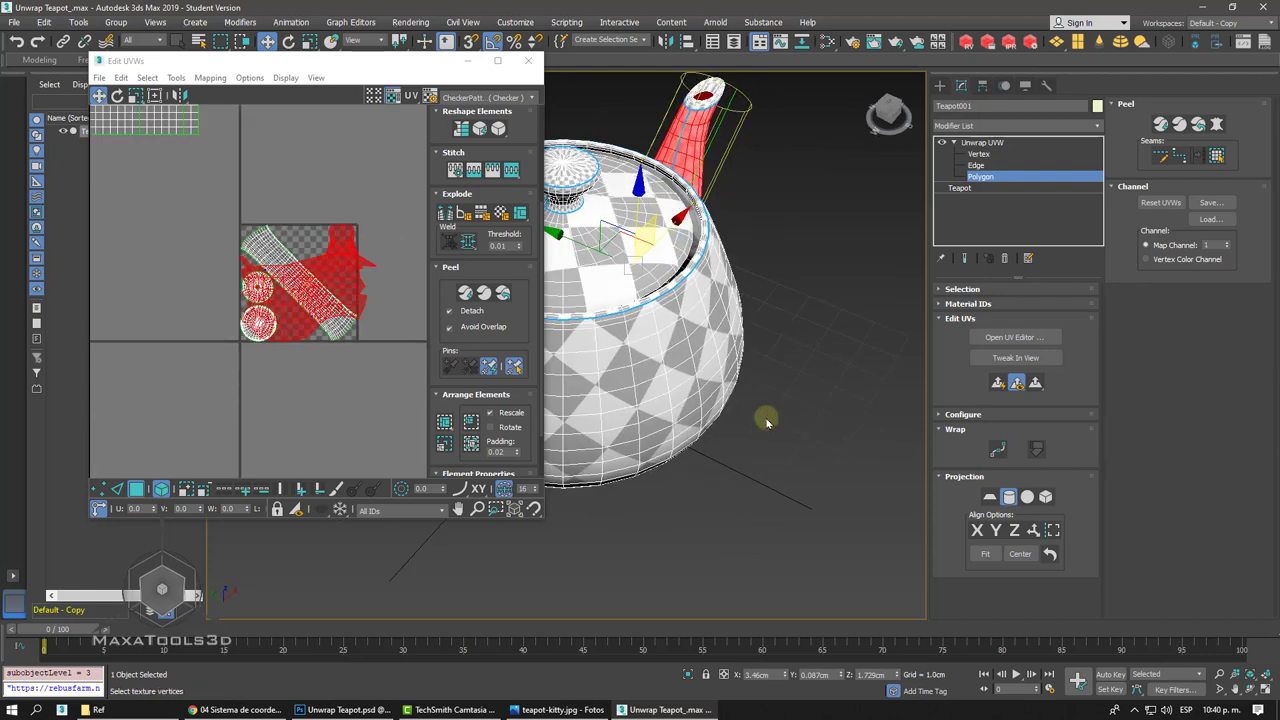
pyautogui.scroll(2, 341, 271)
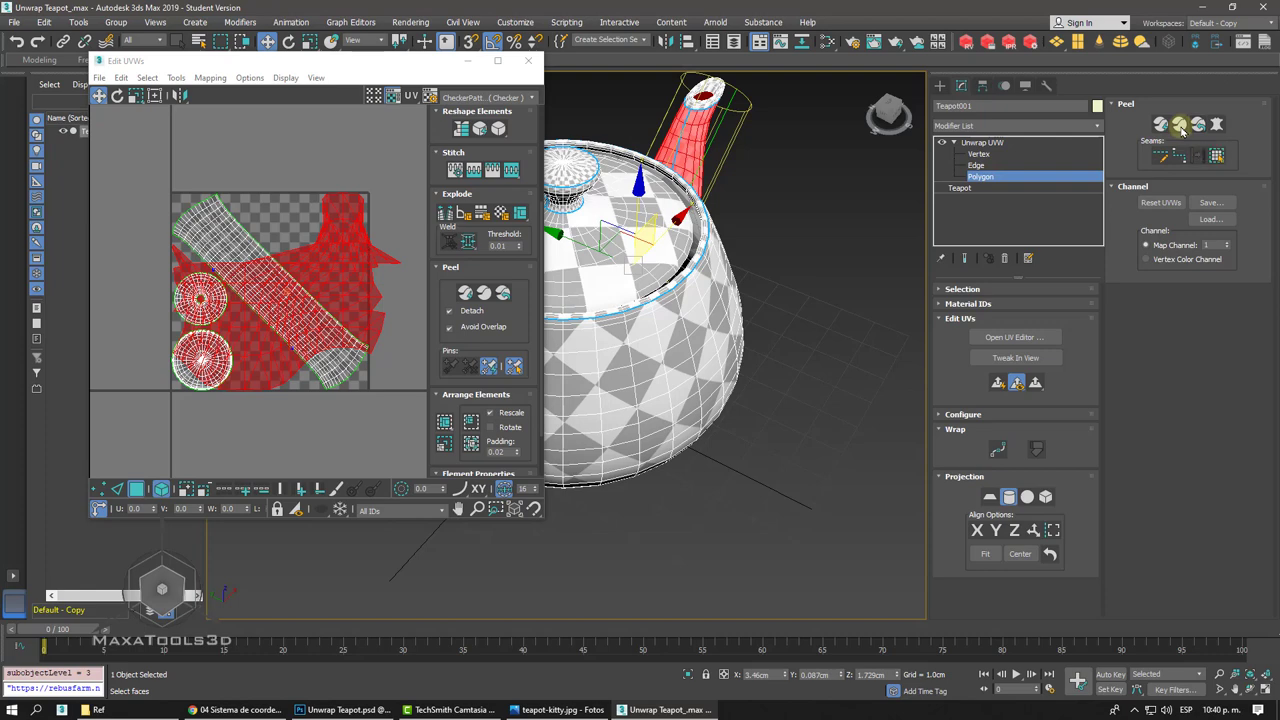
# - Pelt and relax the spout UVs, commit the unfolded shell, and frame it with Z
pyautogui.click(1218, 125)
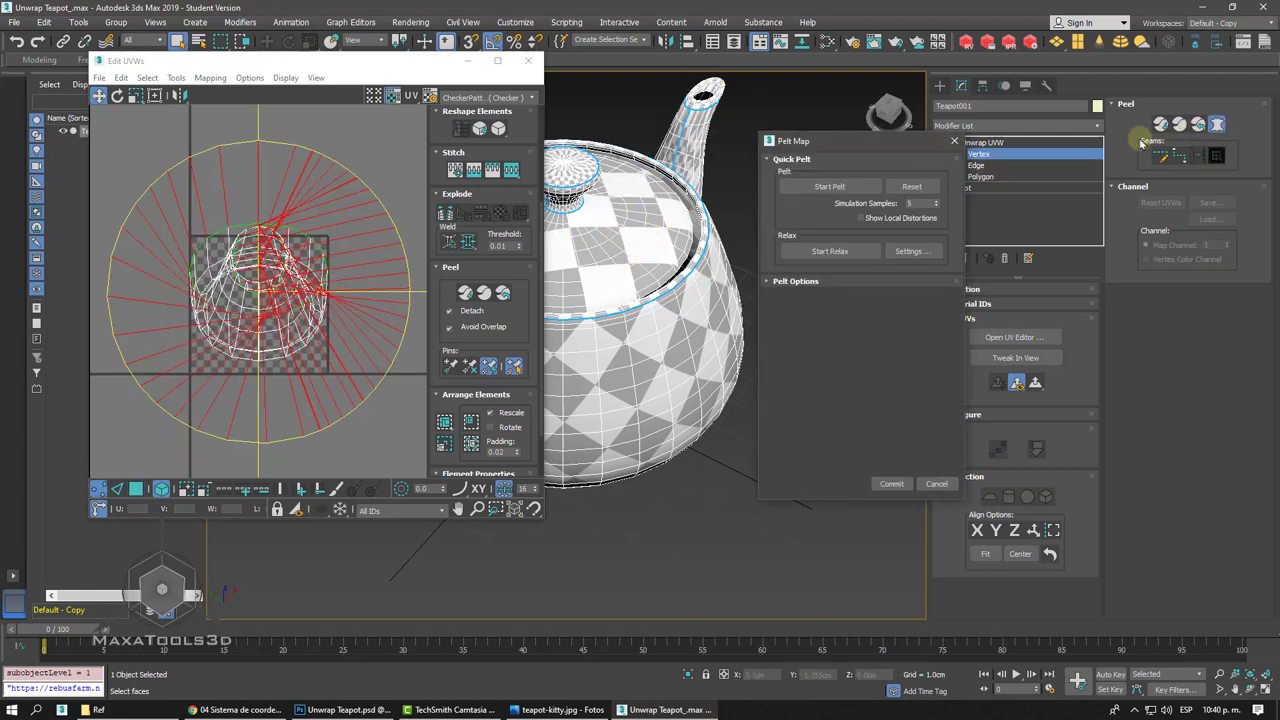
pyautogui.click(842, 187)
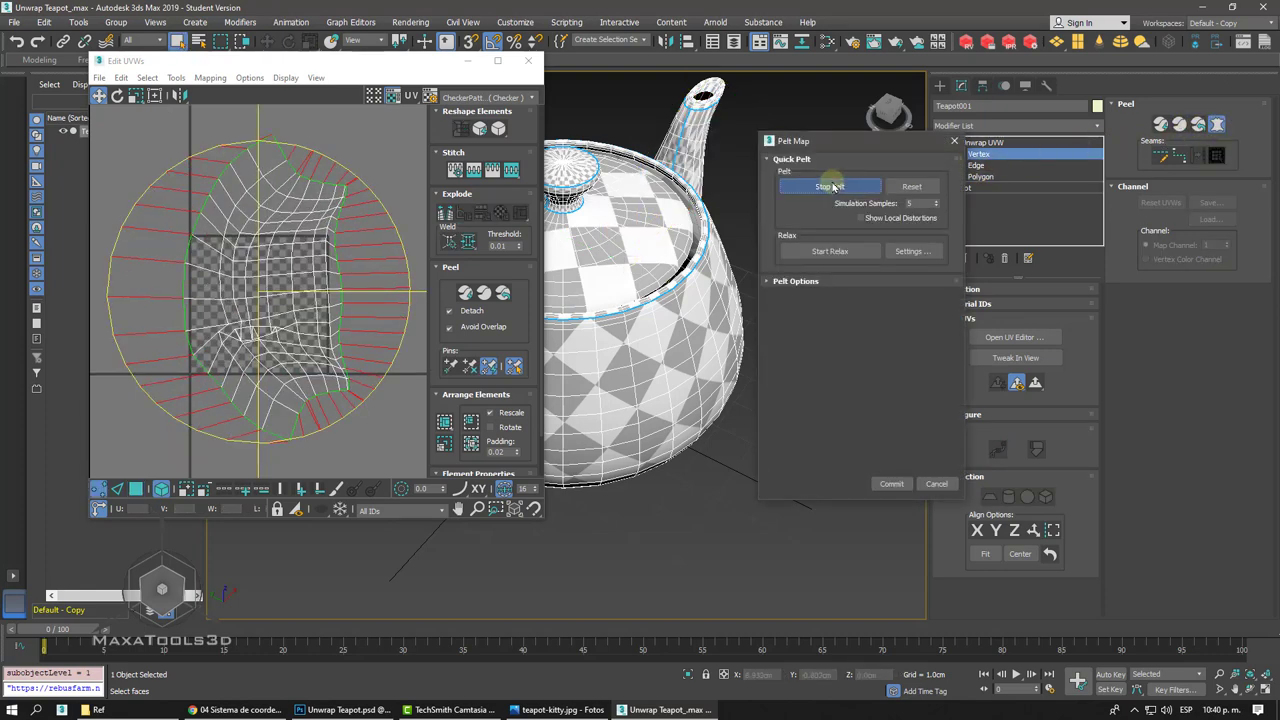
pyautogui.click(860, 188)
pyautogui.click(830, 251)
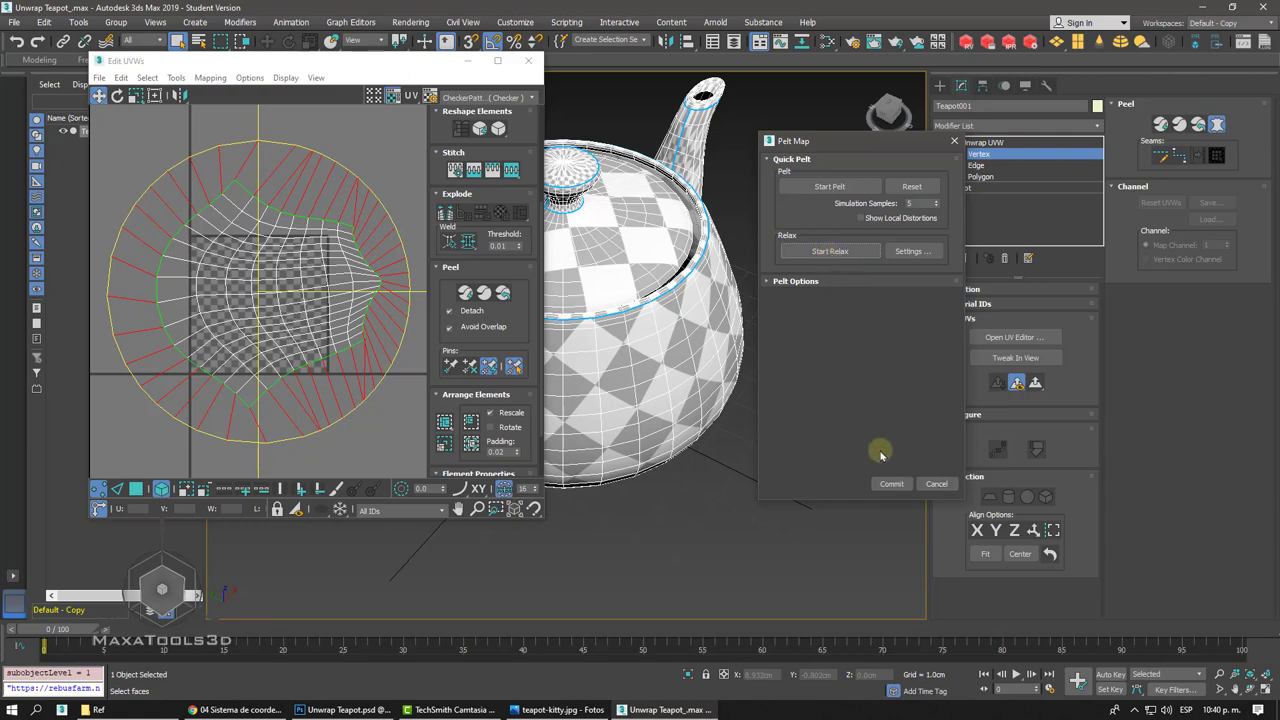
pyautogui.click(890, 485)
pyautogui.press('z')
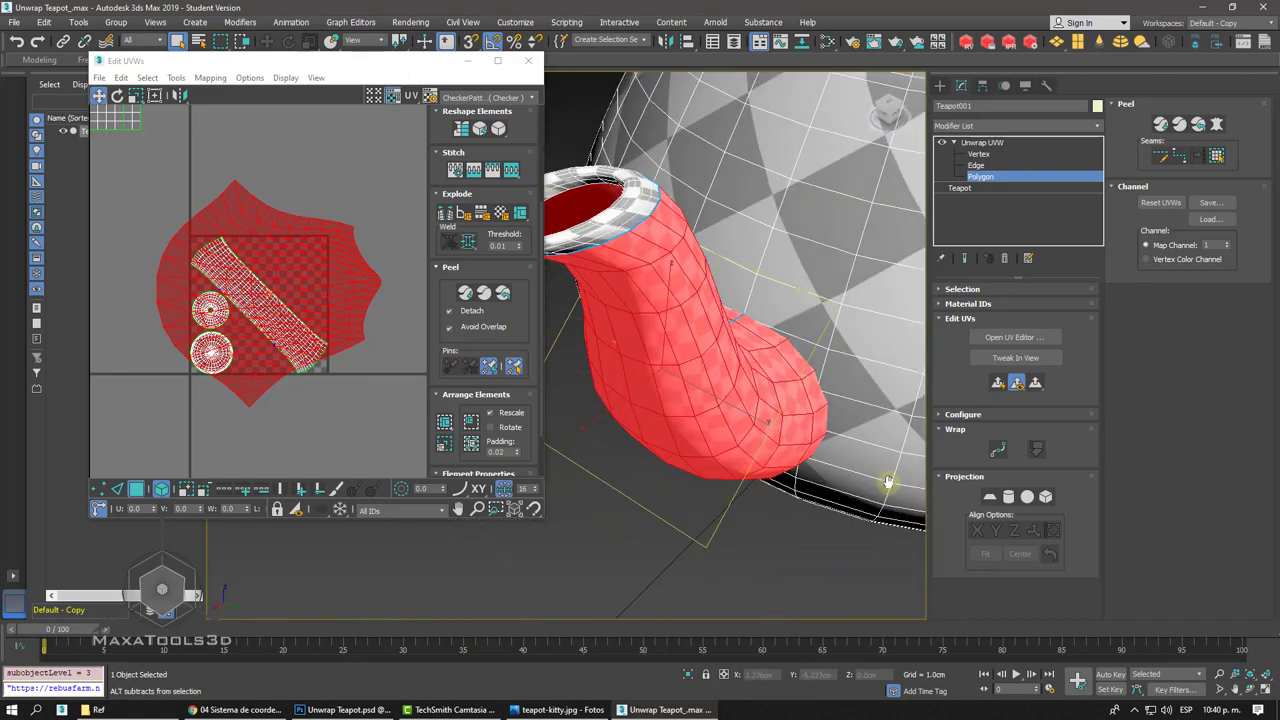
# - Scale the spout shell to about 15%, place it beside the lower lid circle, and deselect
pyautogui.moveTo(156, 116); pyautogui.dragTo(248, 441)
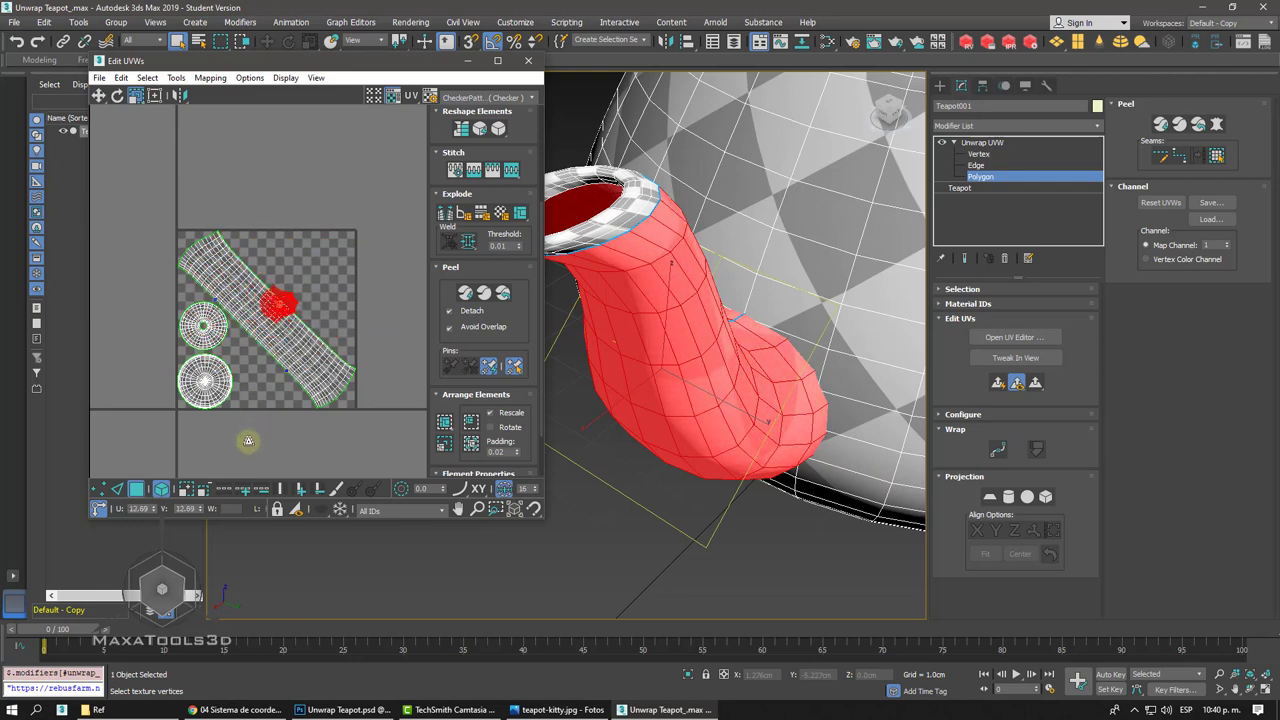
pyautogui.rightClick(348, 268)
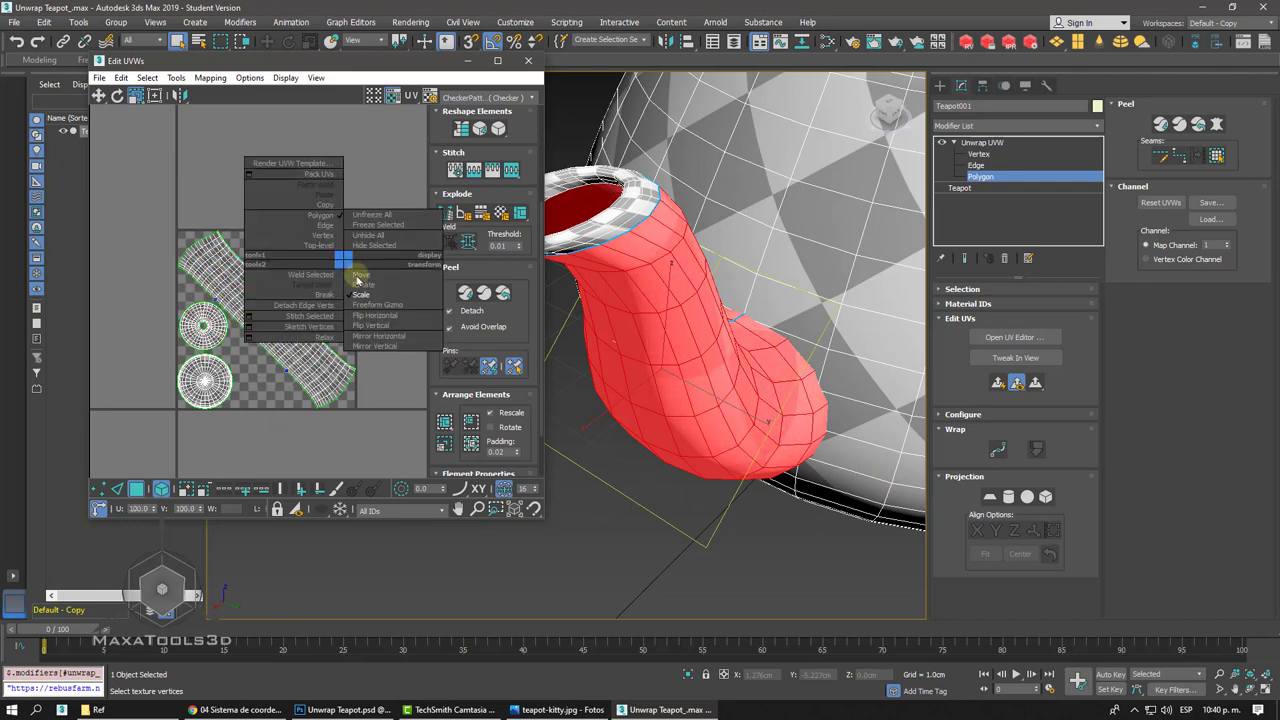
pyautogui.click(355, 280)
pyautogui.moveTo(285, 299); pyautogui.dragTo(262, 380)
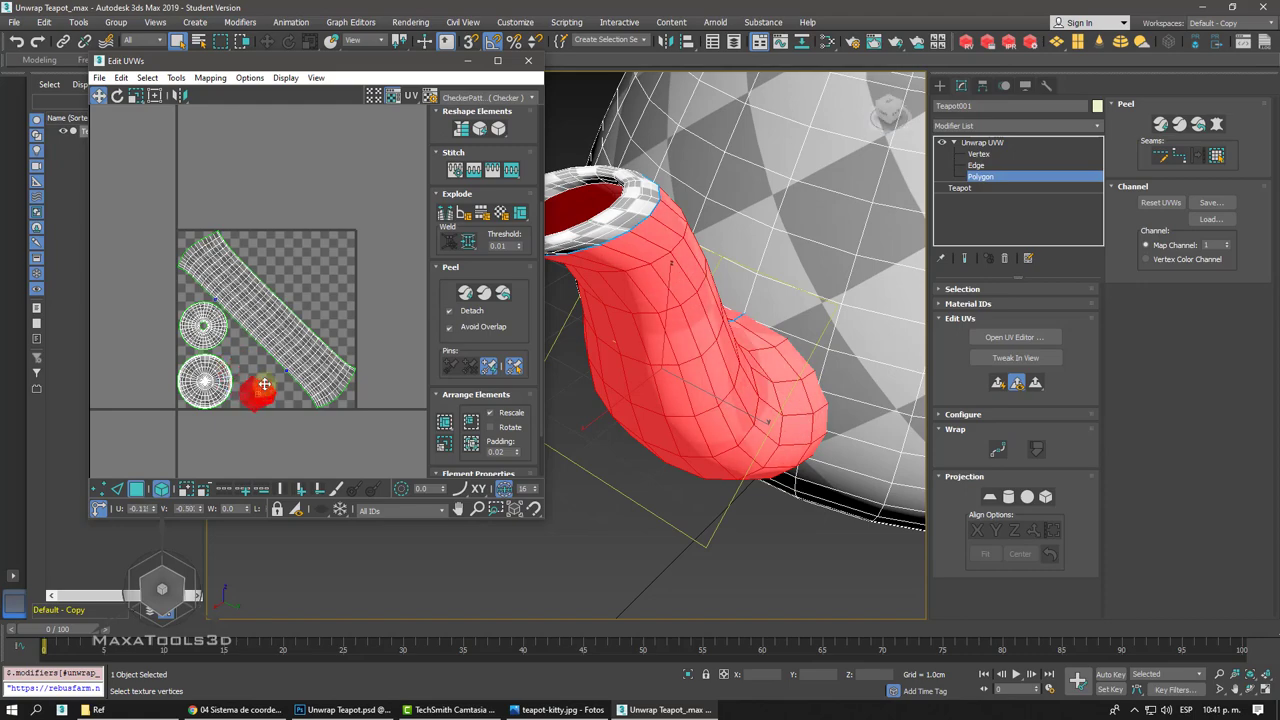
pyautogui.keyDown('alt'); pyautogui.moveTo(730, 400); pyautogui.dragTo(730, 330, button='middle'); pyautogui.keyUp('alt')
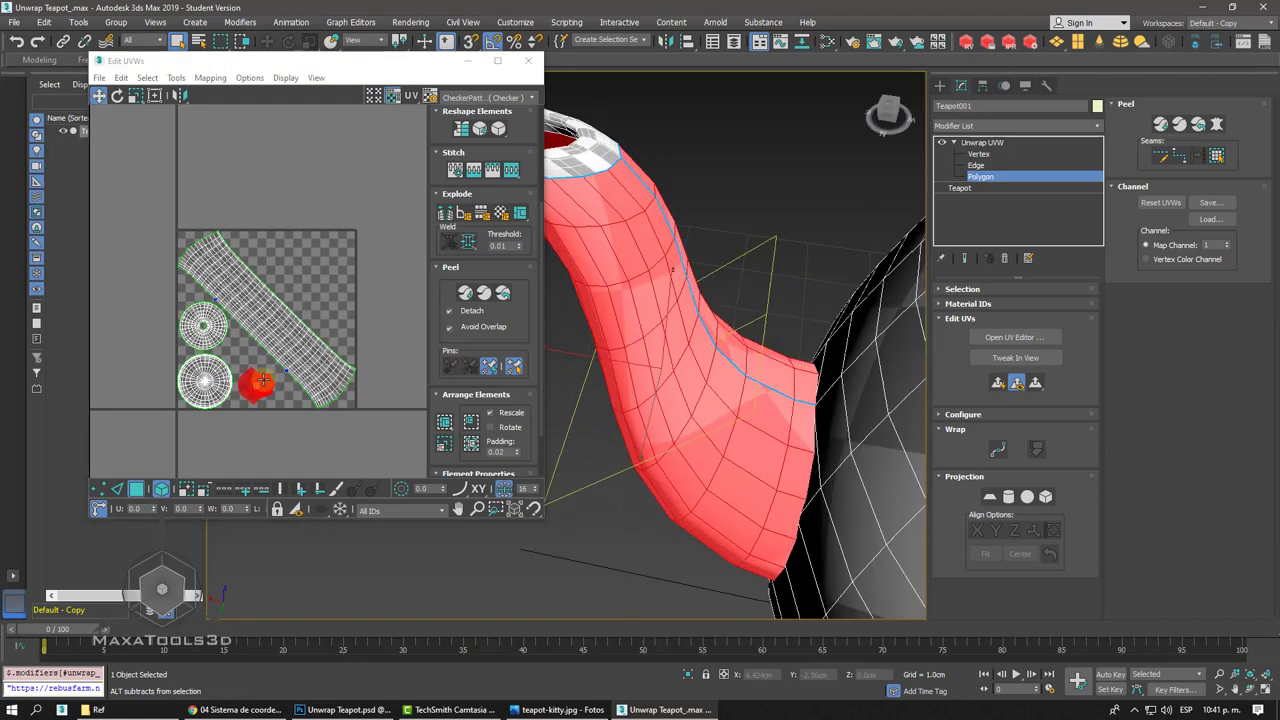
pyautogui.keyDown('alt'); pyautogui.moveTo(262, 380); pyautogui.dragTo(375, 238, button='middle'); pyautogui.keyUp('alt')
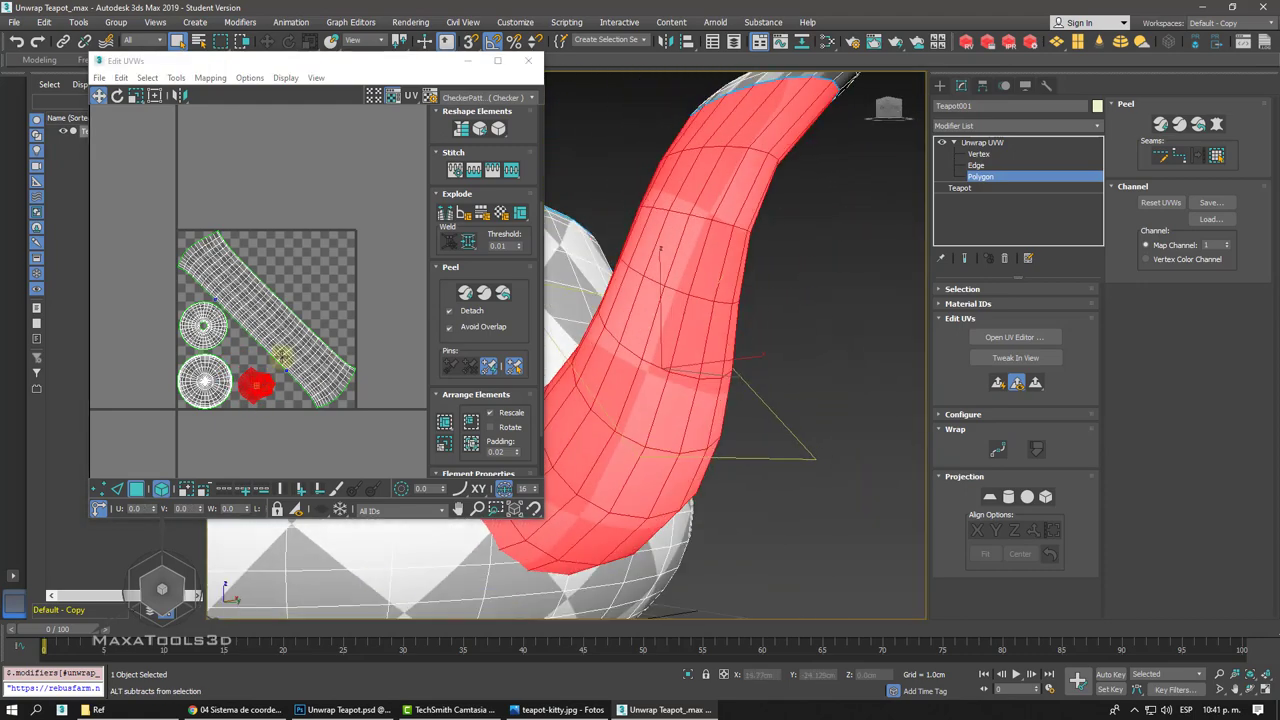
pyautogui.click(390, 227)
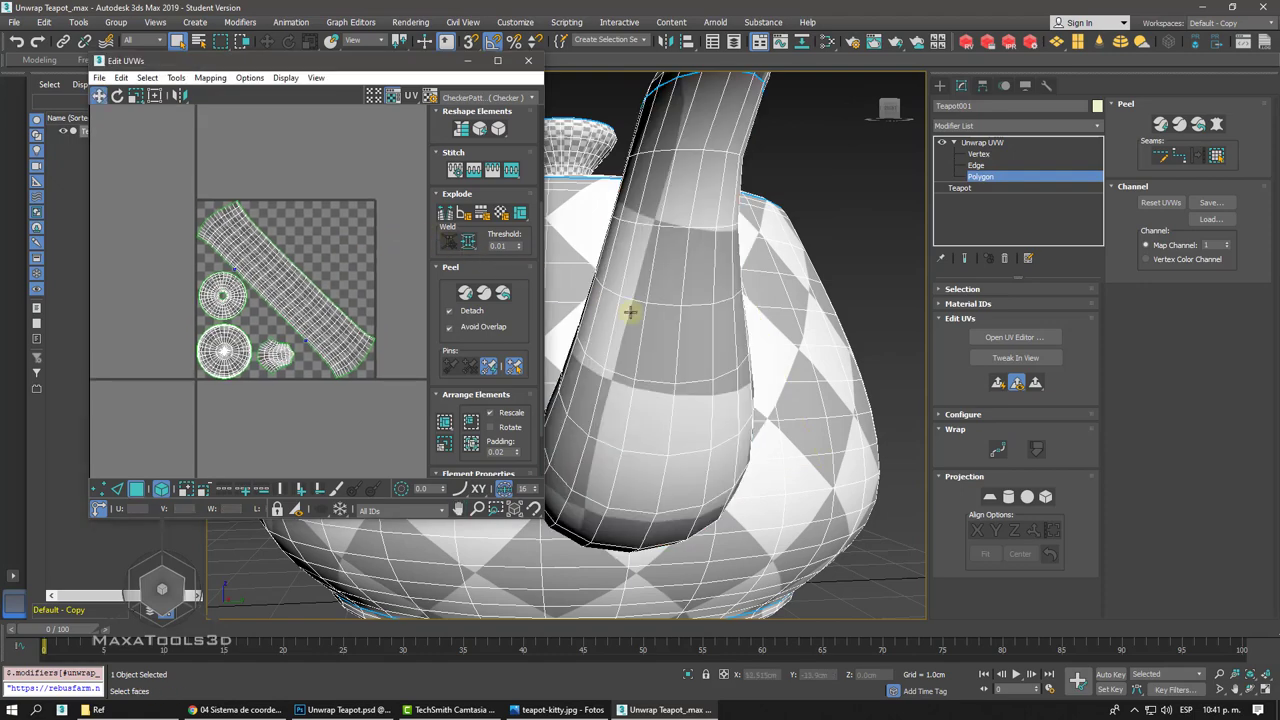
pyautogui.press('z')
pyautogui.keyDown('alt'); pyautogui.moveTo(775, 367); pyautogui.dragTo(775, 367, button='middle'); pyautogui.keyUp('alt')
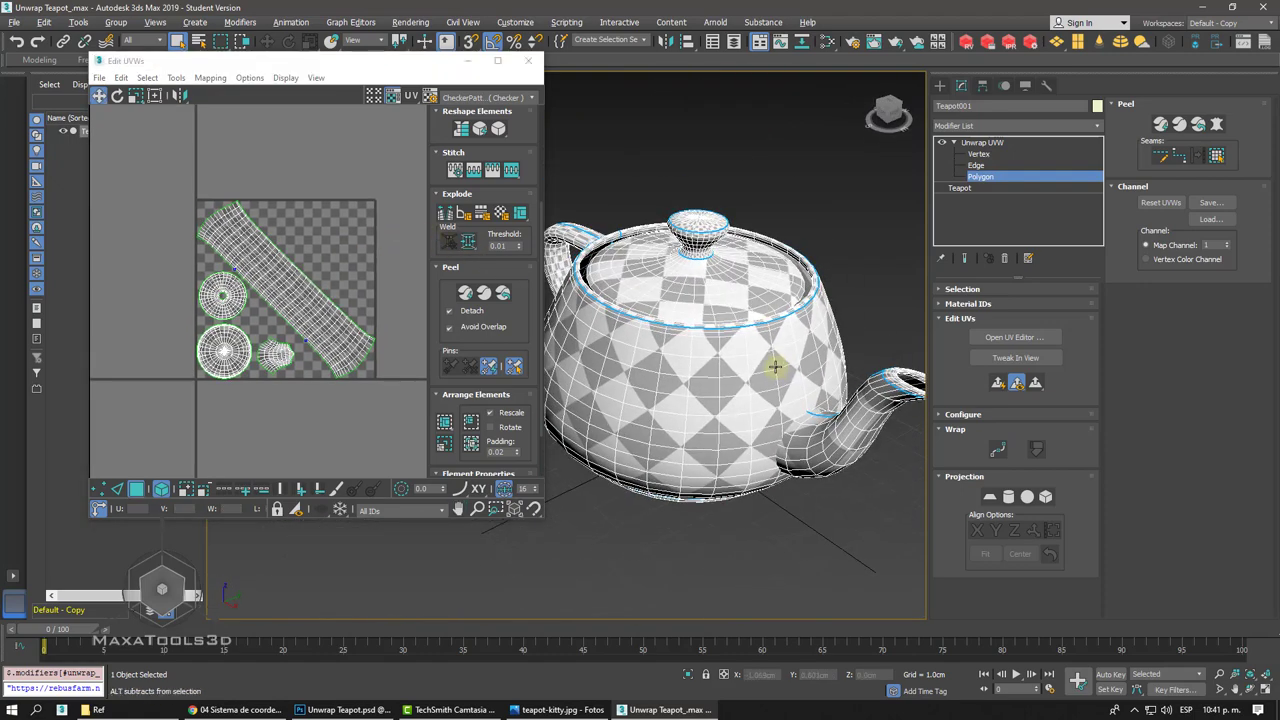
# - Select the whole teapot handle and run an initial pelt and relax on its UVs
pyautogui.keyDown('alt'); pyautogui.moveTo(775, 367); pyautogui.dragTo(660, 317, button='middle'); pyautogui.keyUp('alt')
pyautogui.scroll(3, 660, 317)
pyautogui.click(665, 316)
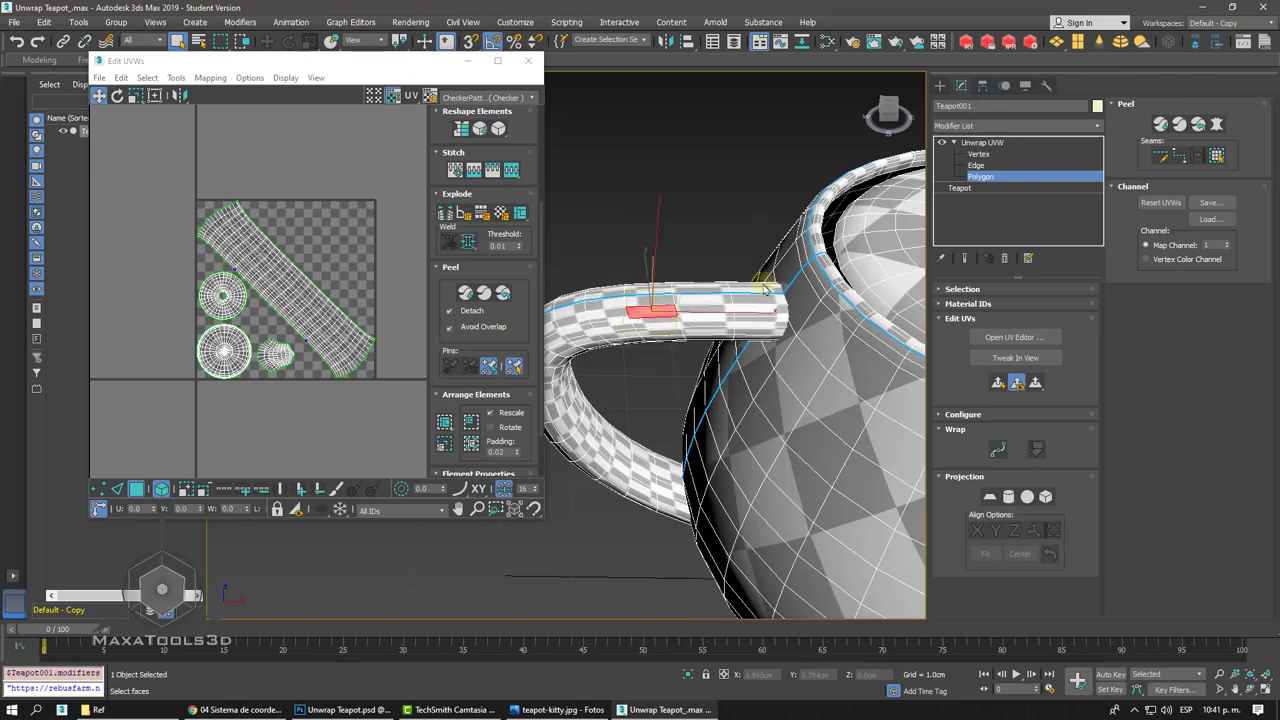
pyautogui.click(1217, 157)
pyautogui.press('z')
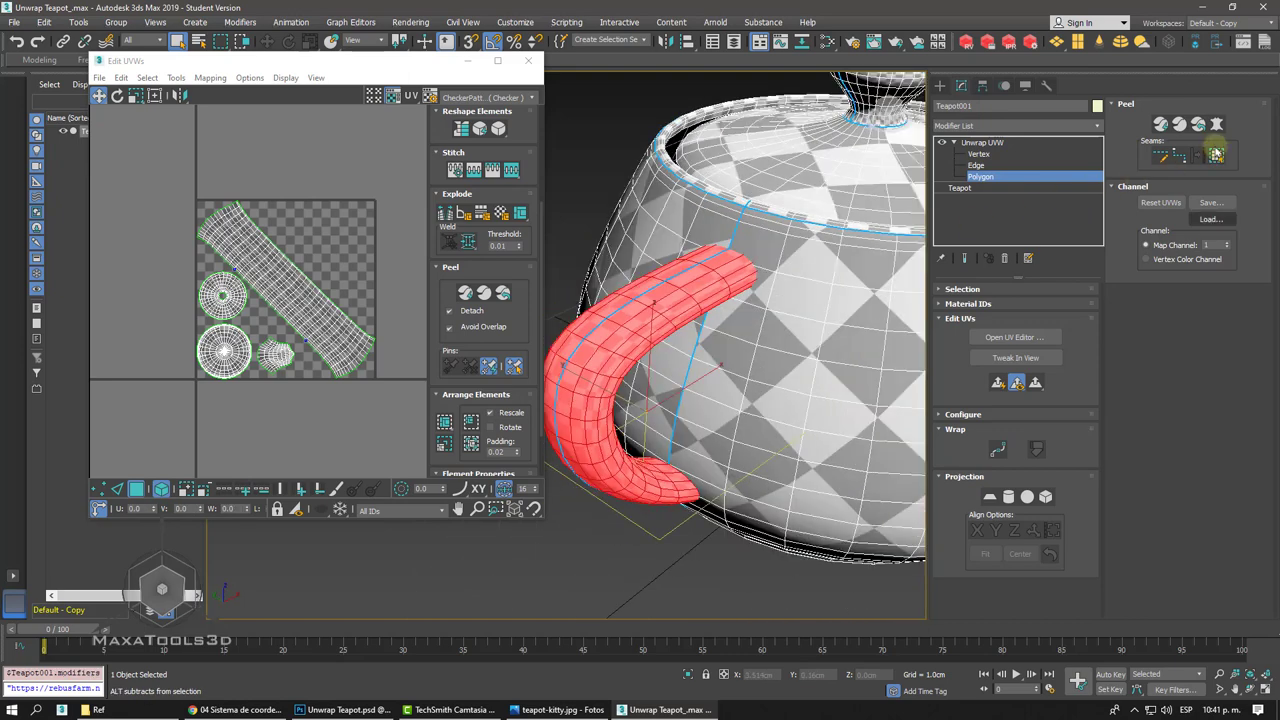
pyautogui.click(1217, 124)
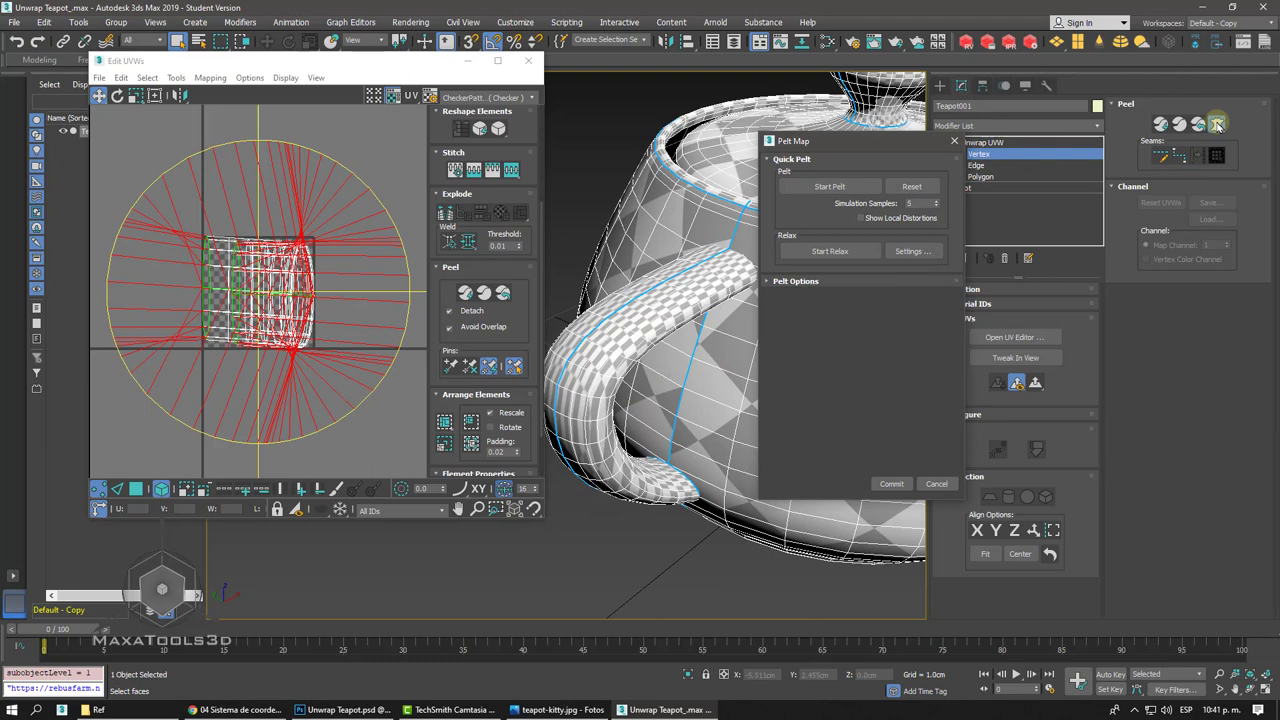
pyautogui.click(838, 186)
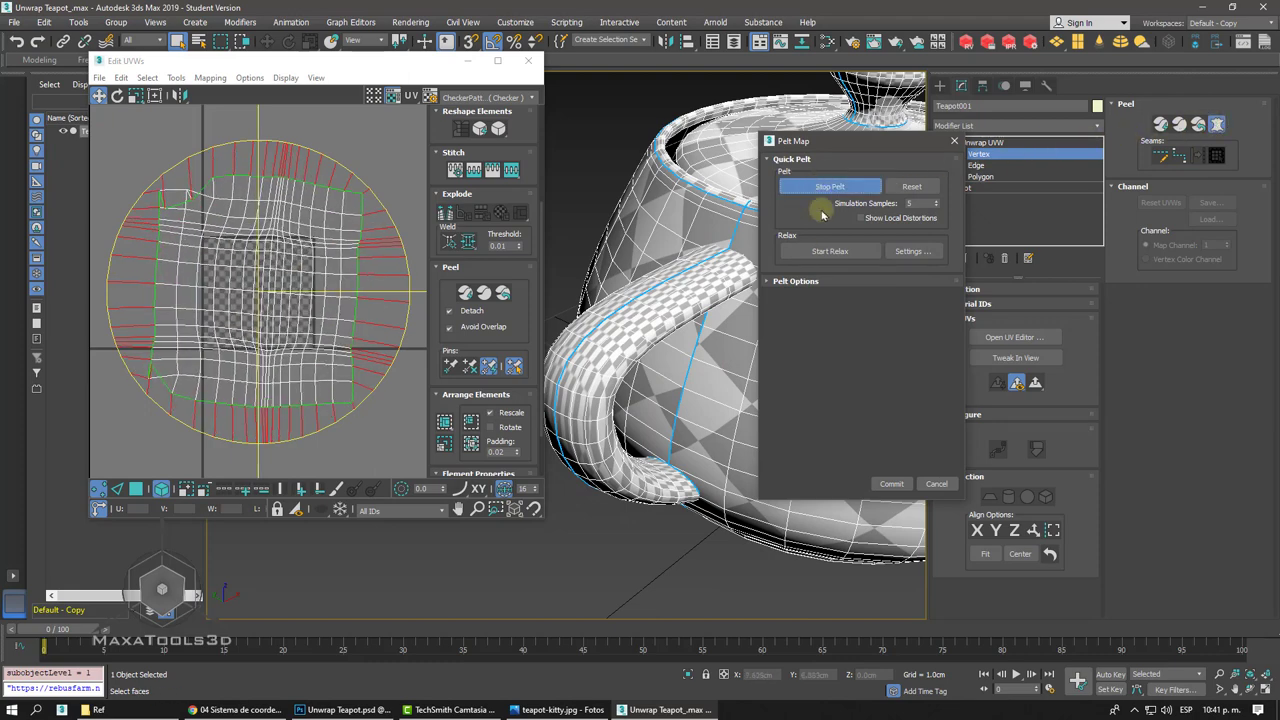
pyautogui.click(828, 252)
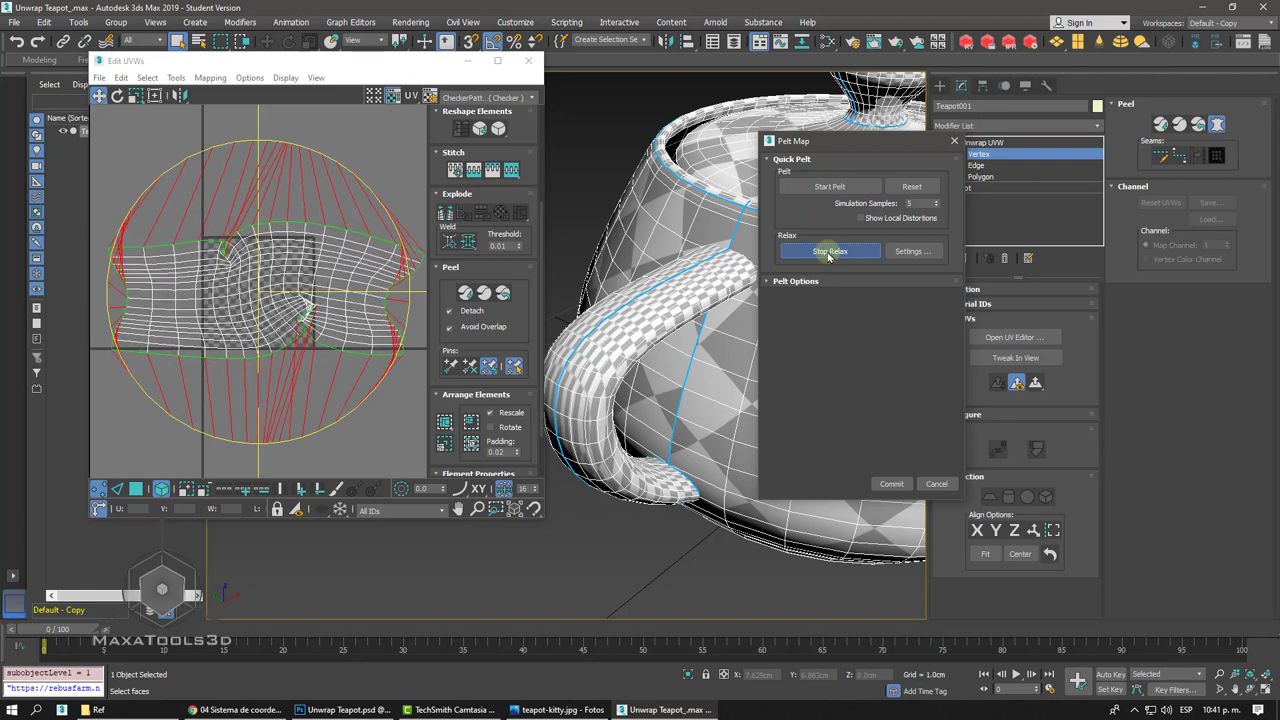
pyautogui.click(828, 254)
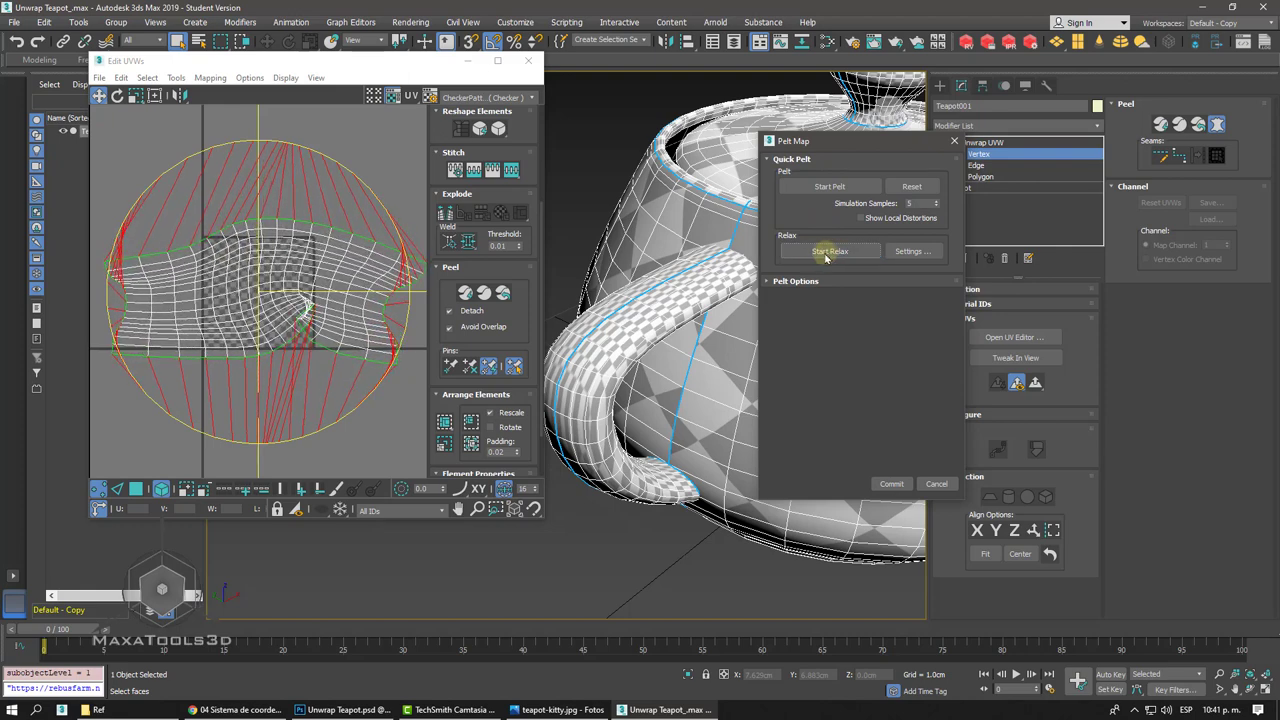
# - Enlarge the pelt stretcher circle, then re-pelt and relax the handle UVs
pyautogui.click(779, 282)
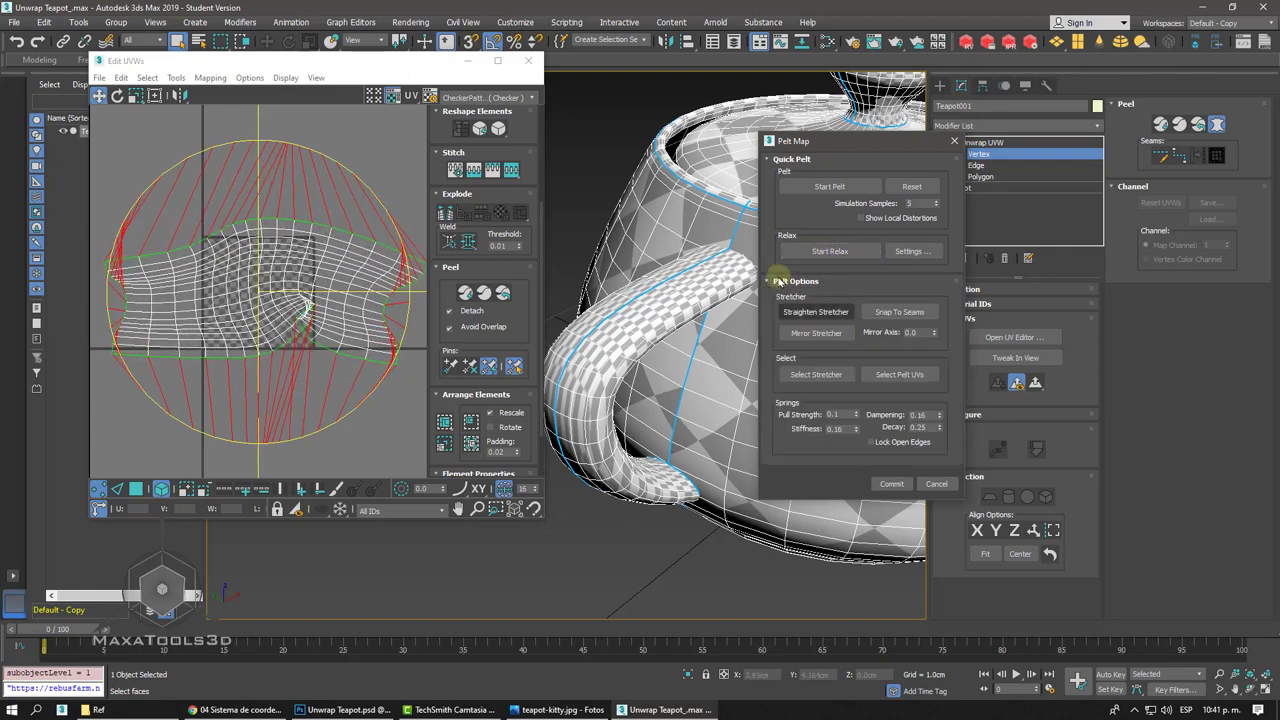
pyautogui.click(818, 377)
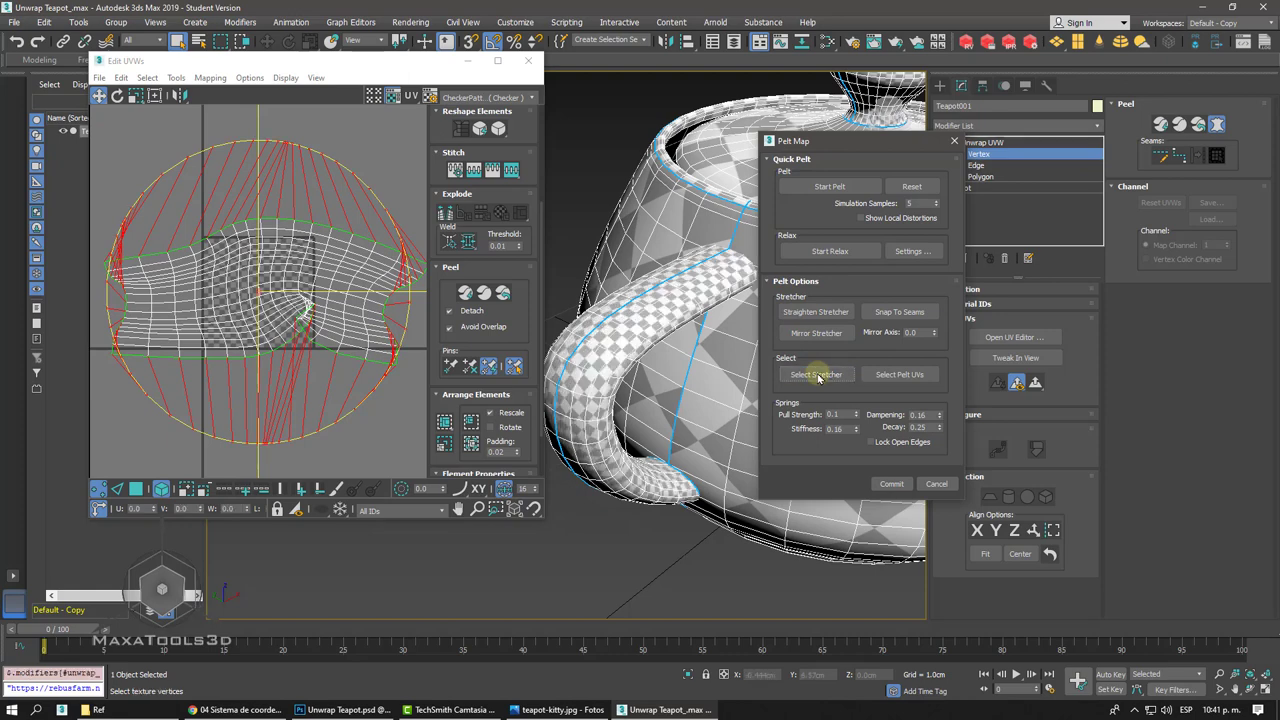
pyautogui.click(132, 95)
pyautogui.moveTo(212, 130); pyautogui.dragTo(253, 80)
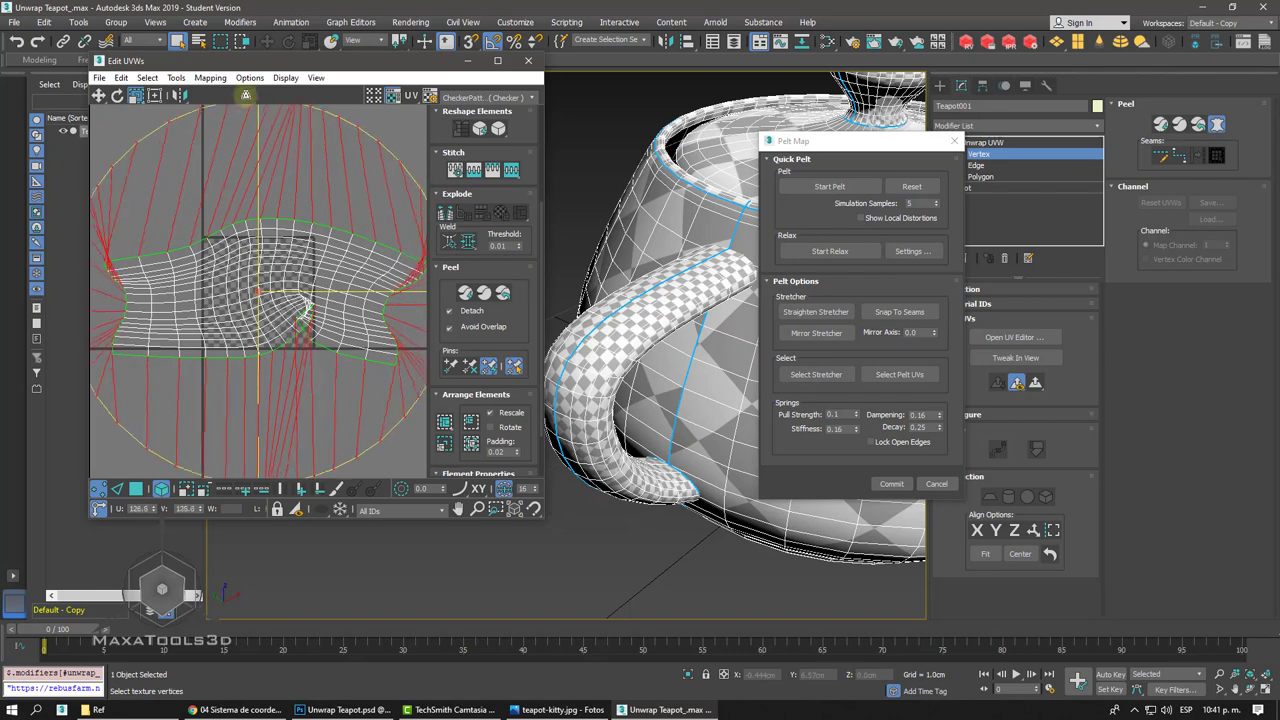
pyautogui.click(834, 188)
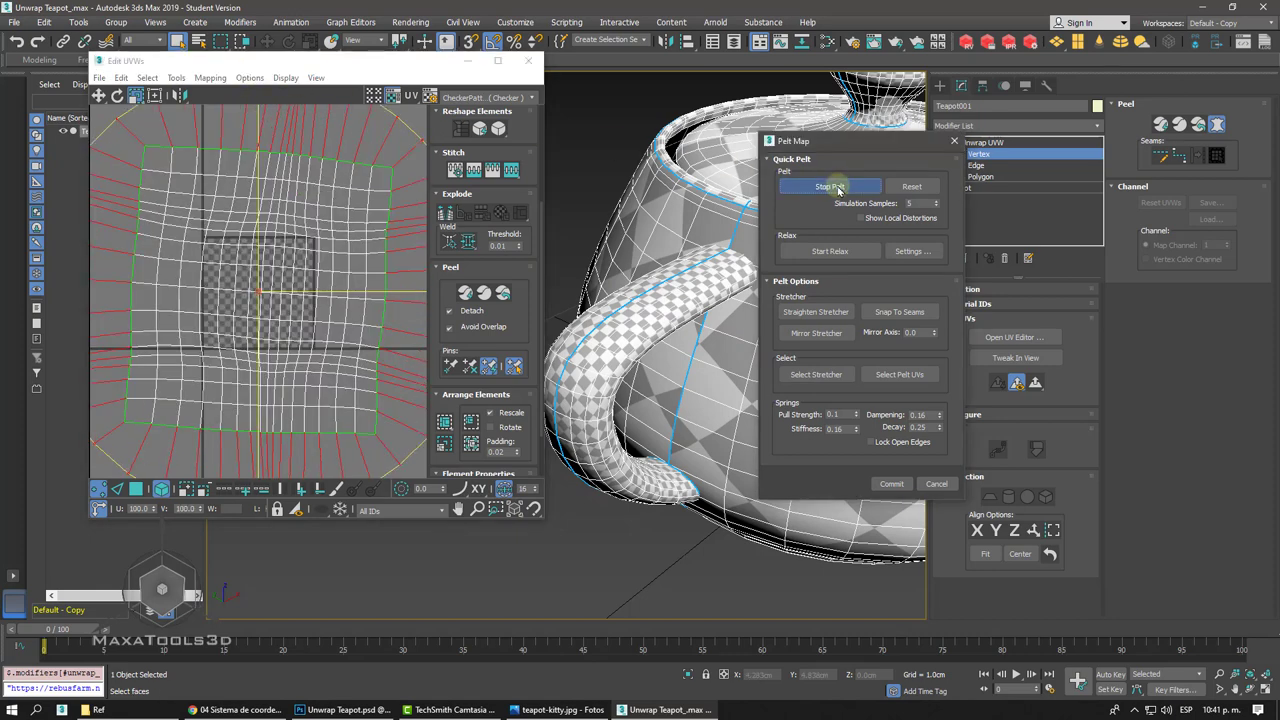
pyautogui.click(838, 188)
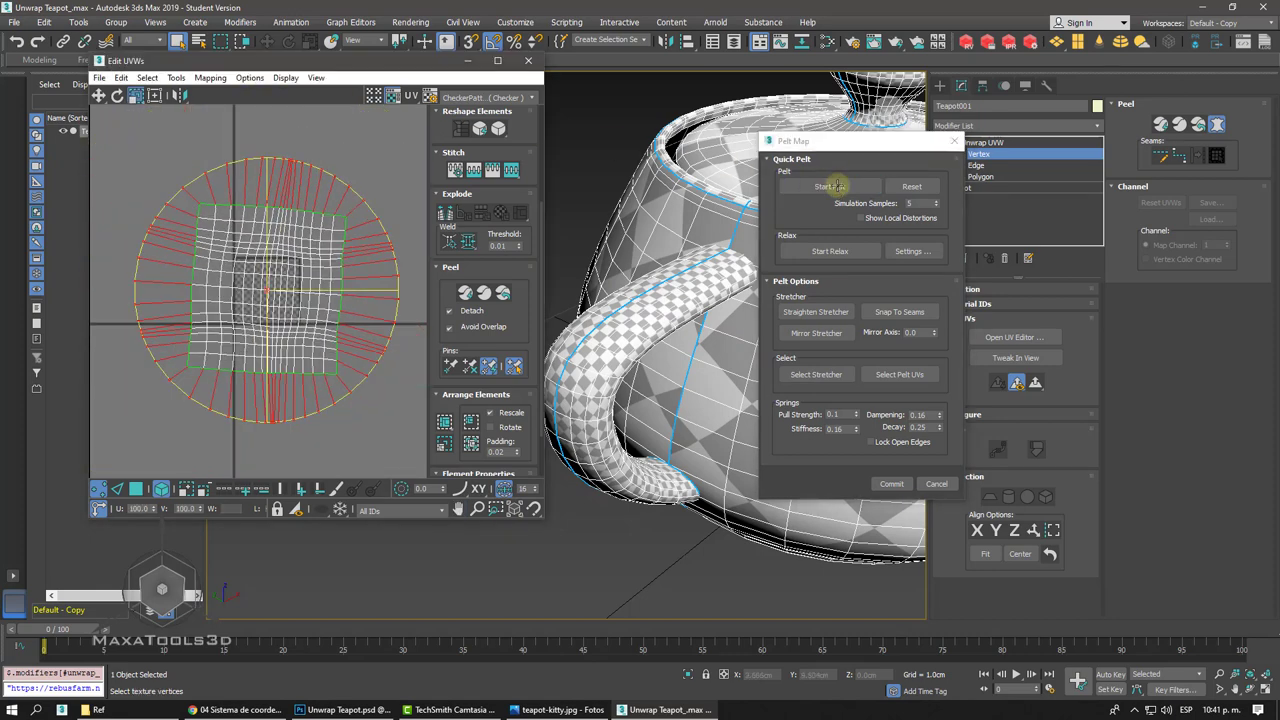
pyautogui.click(830, 250)
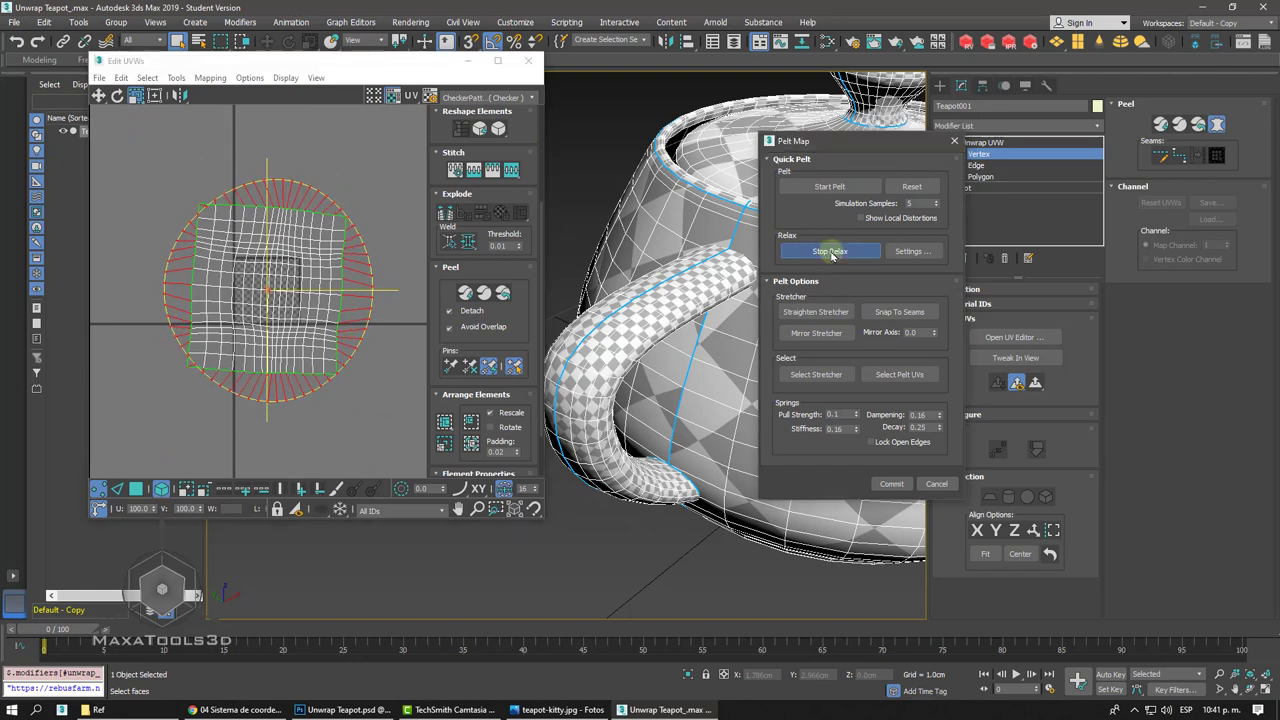
# - Commit the handle's pelt and move its UV shell off to the right
pyautogui.click(891, 483)
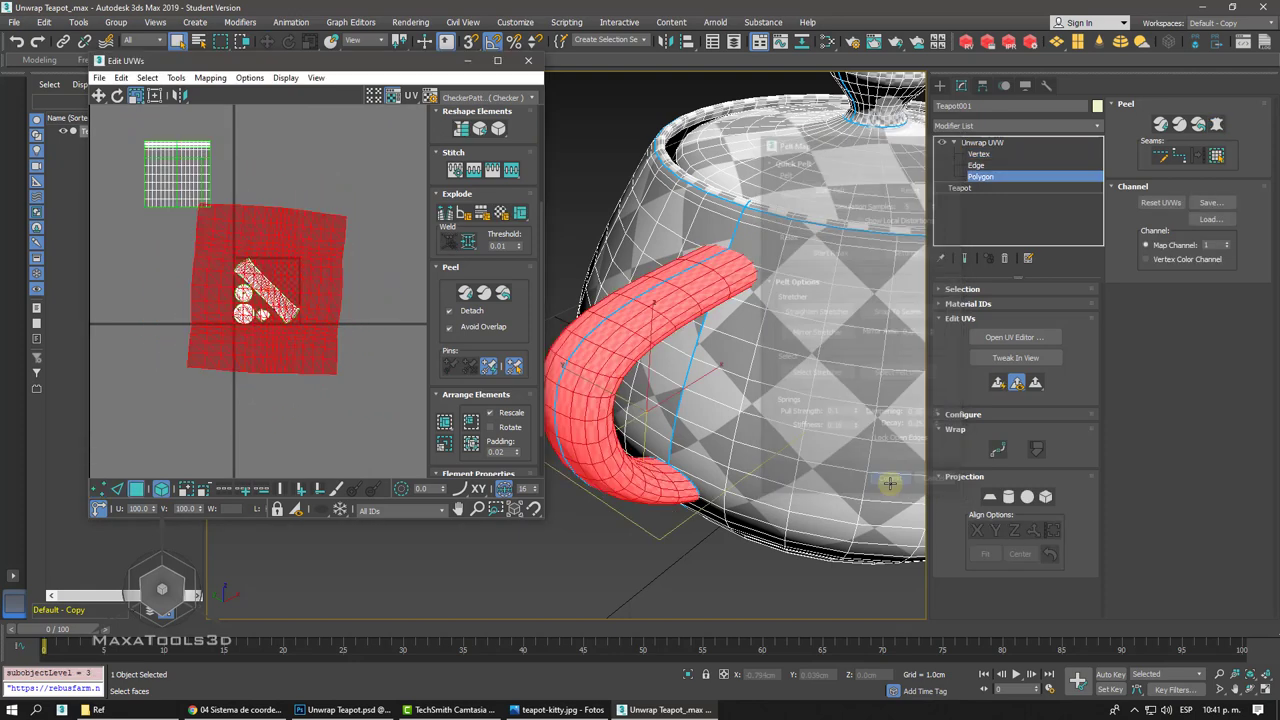
pyautogui.rightClick(303, 239)
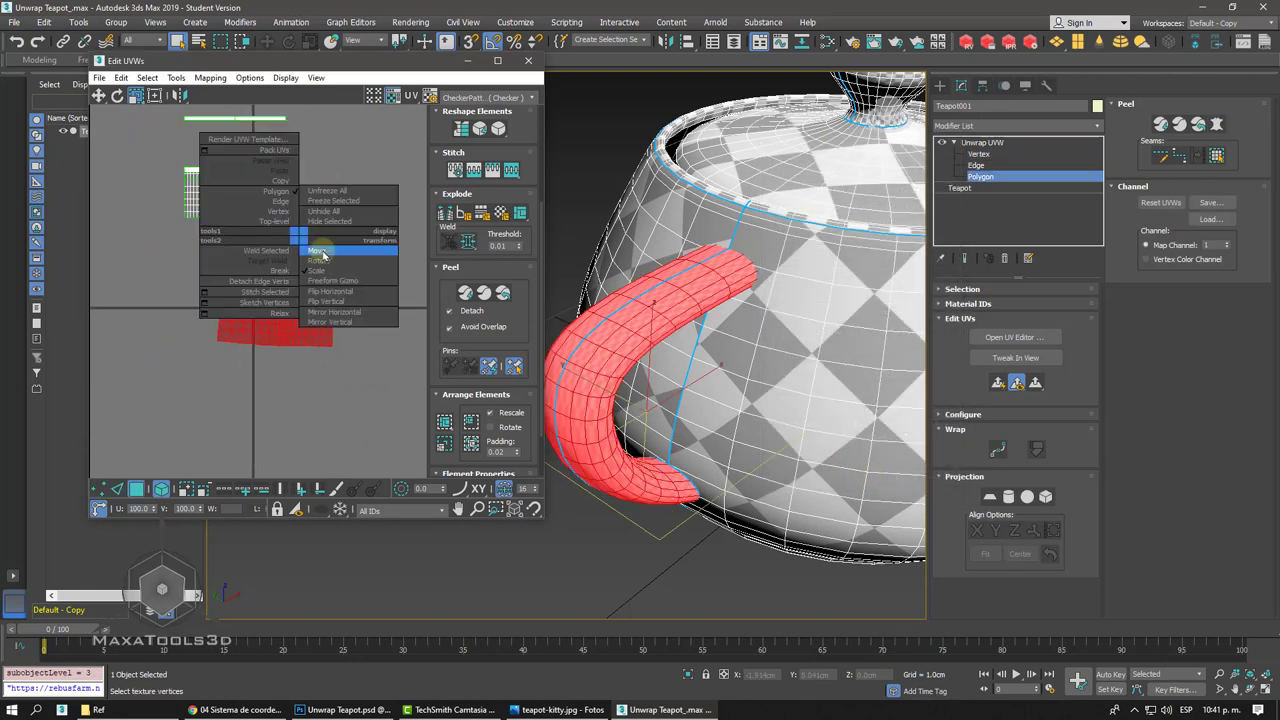
pyautogui.click(309, 251)
pyautogui.moveTo(314, 251); pyautogui.dragTo(419, 211)
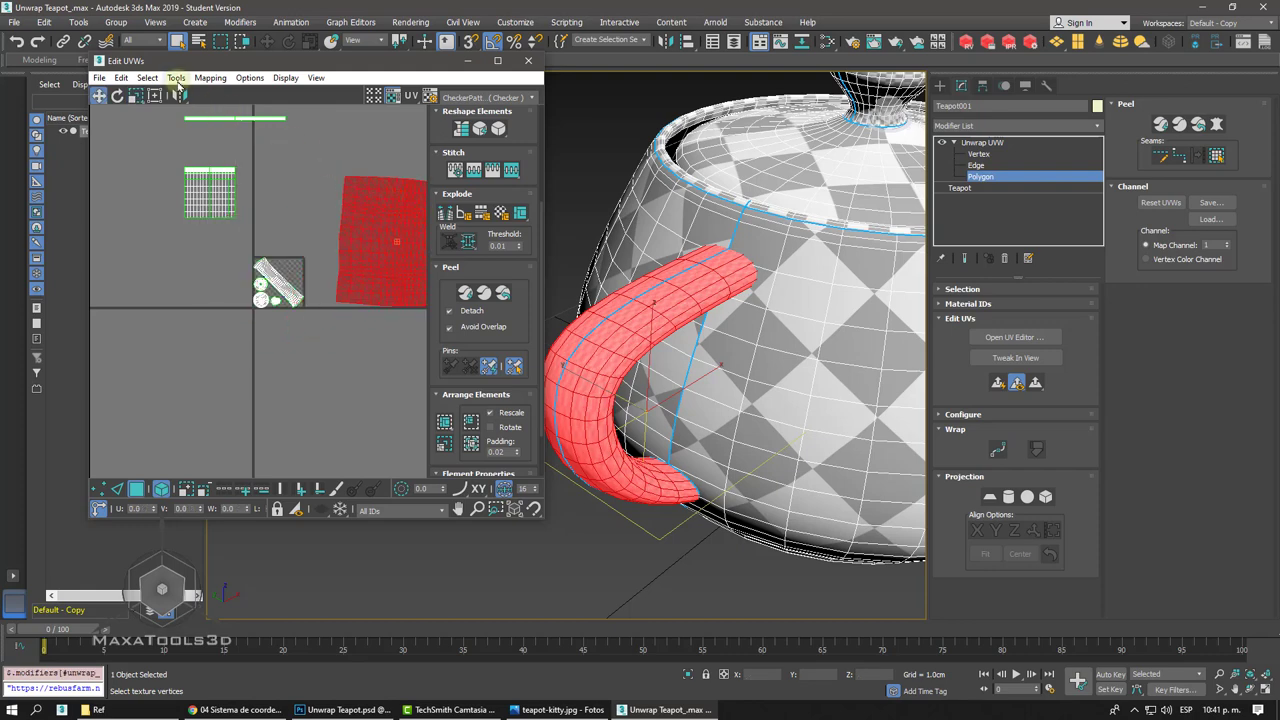
# - Relax the handle shell with Keep Boundary Points Fixed enabled
pyautogui.click(176, 80)
pyautogui.click(218, 303)
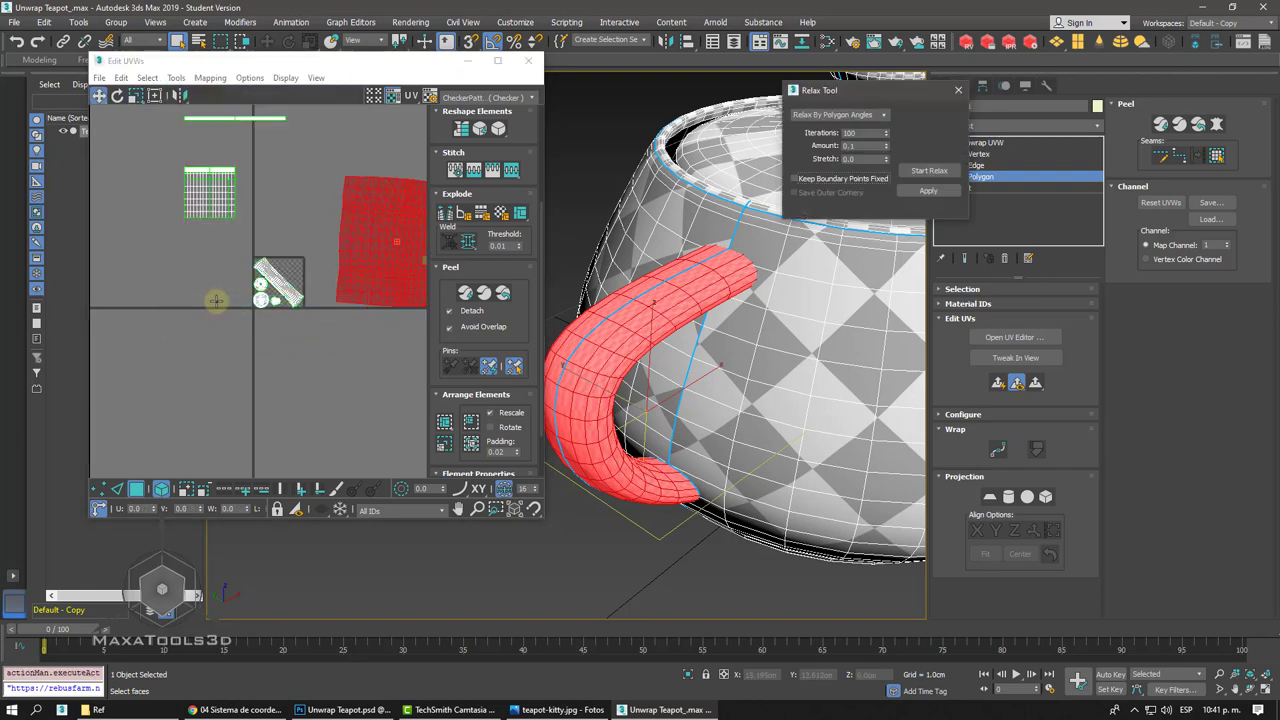
pyautogui.click(919, 172)
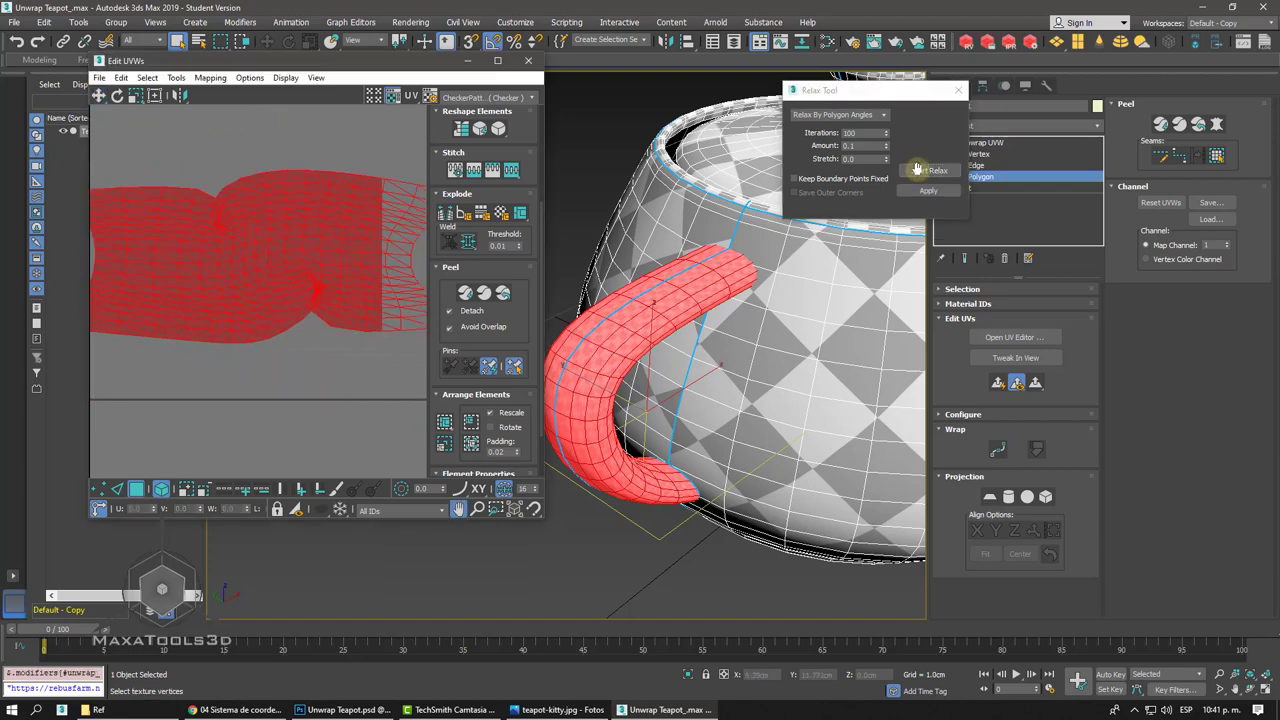
pyautogui.click(917, 170)
pyautogui.click(830, 179)
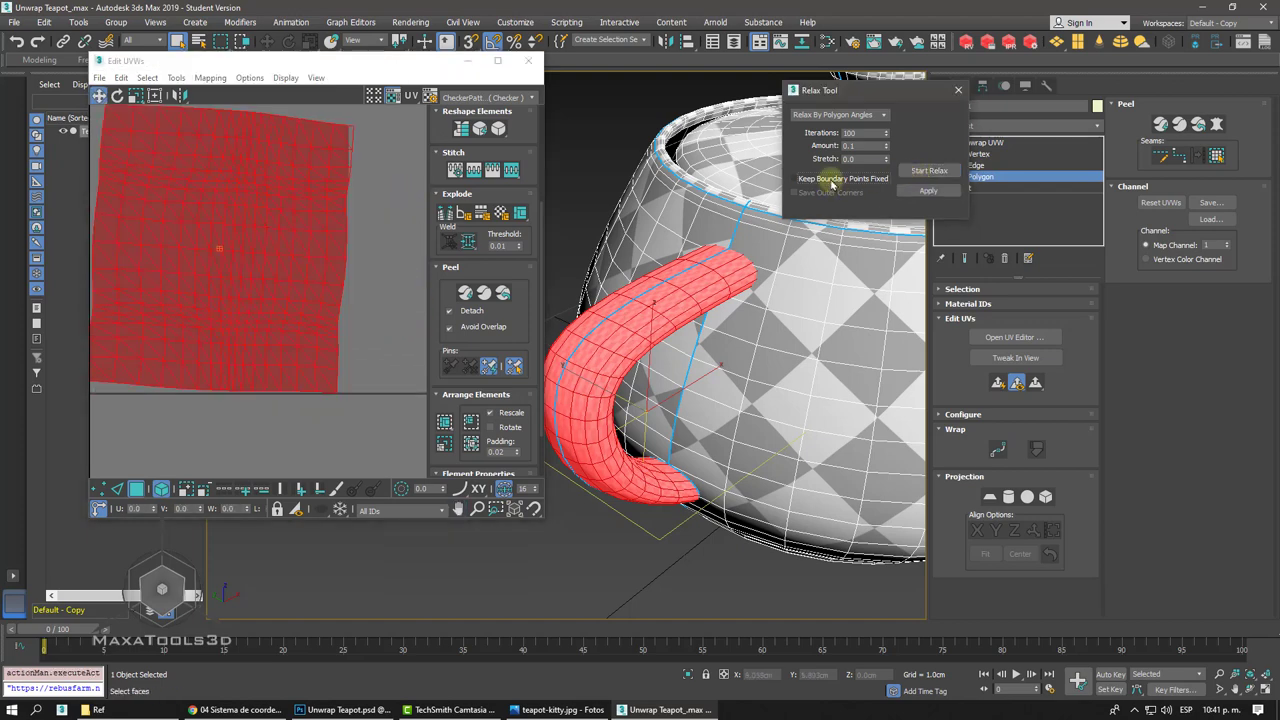
pyautogui.click(918, 171)
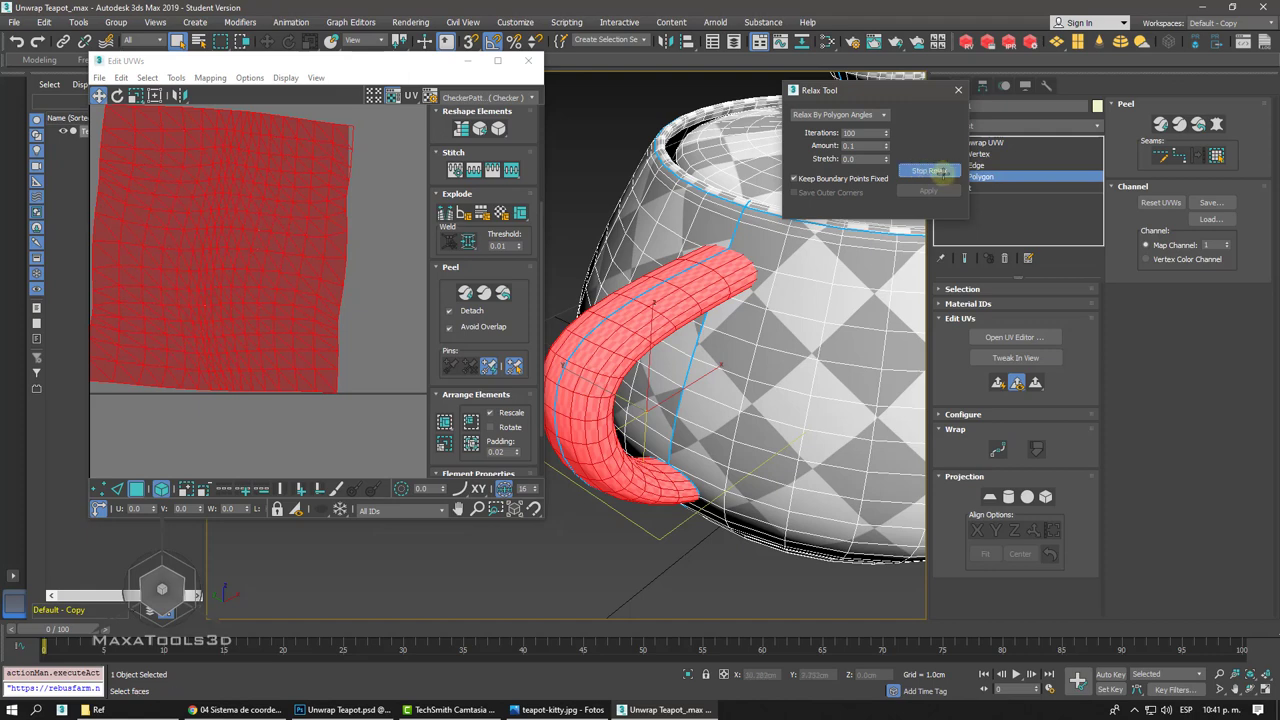
pyautogui.click(930, 171)
pyautogui.press('z')
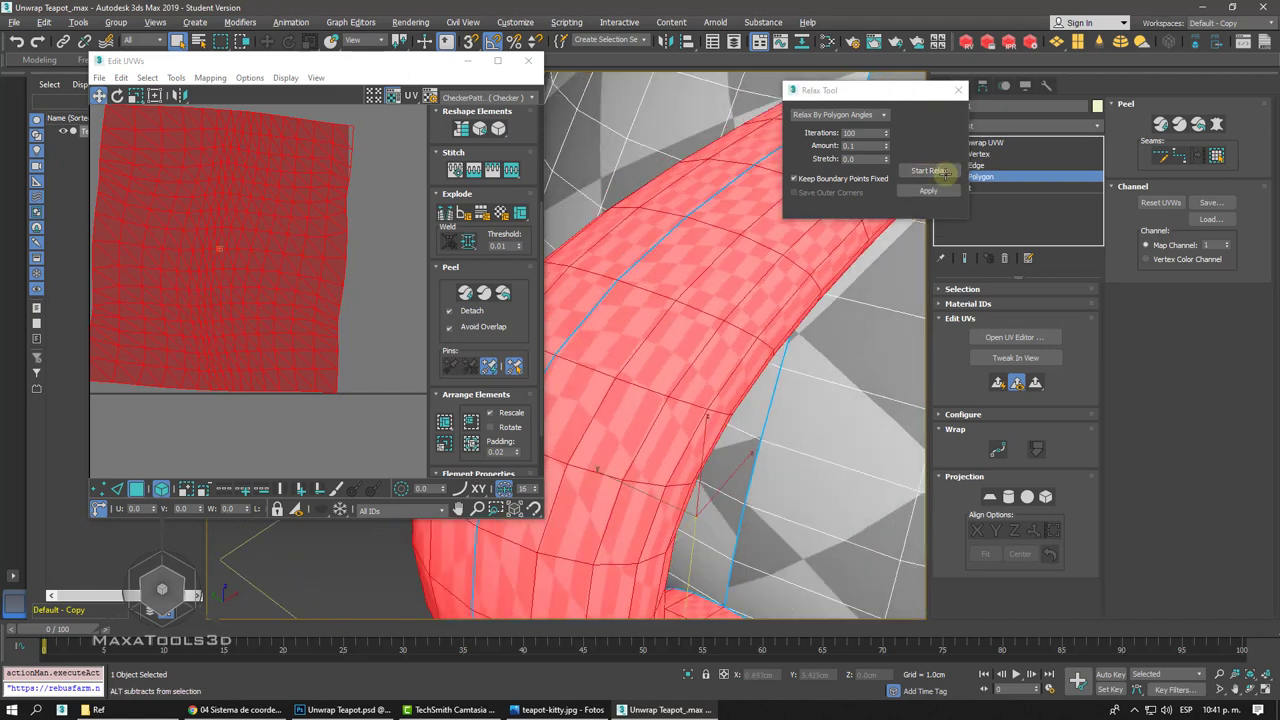
# - Relax the handle shell By Edge Angles with boundary points fixed, then reopen Pelt Map
pyautogui.click(833, 114)
pyautogui.click(883, 116)
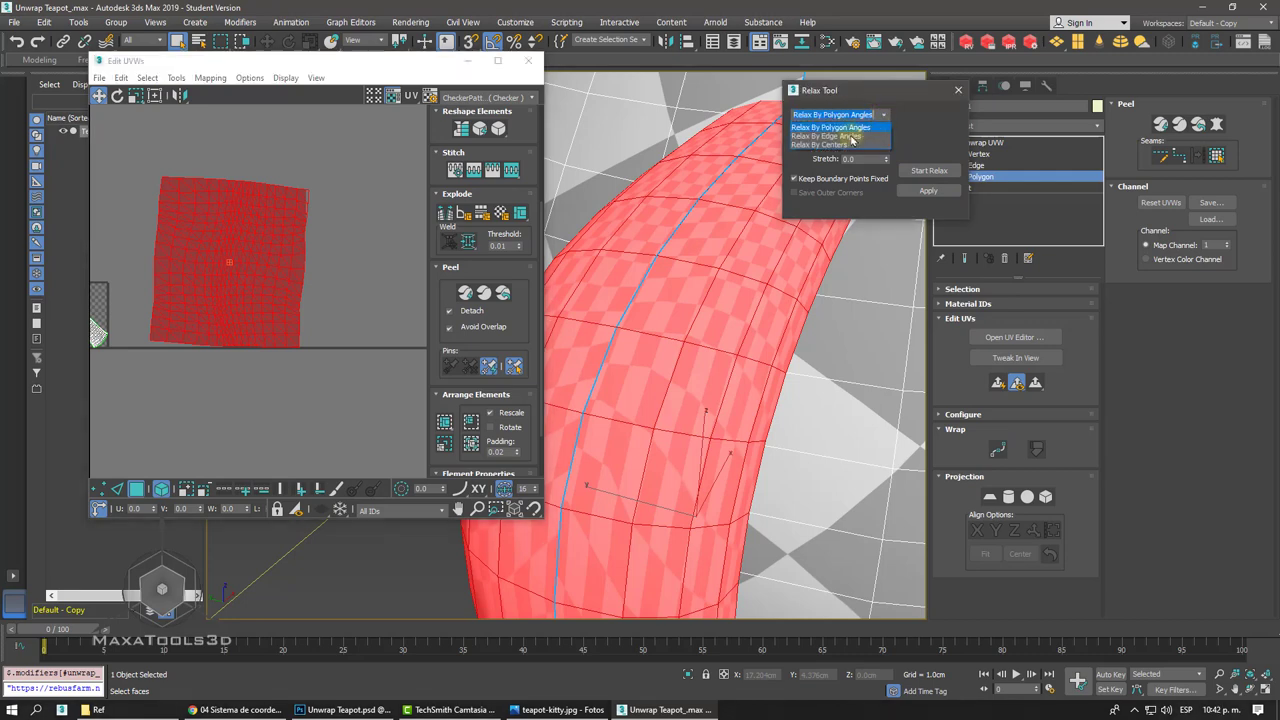
pyautogui.click(849, 137)
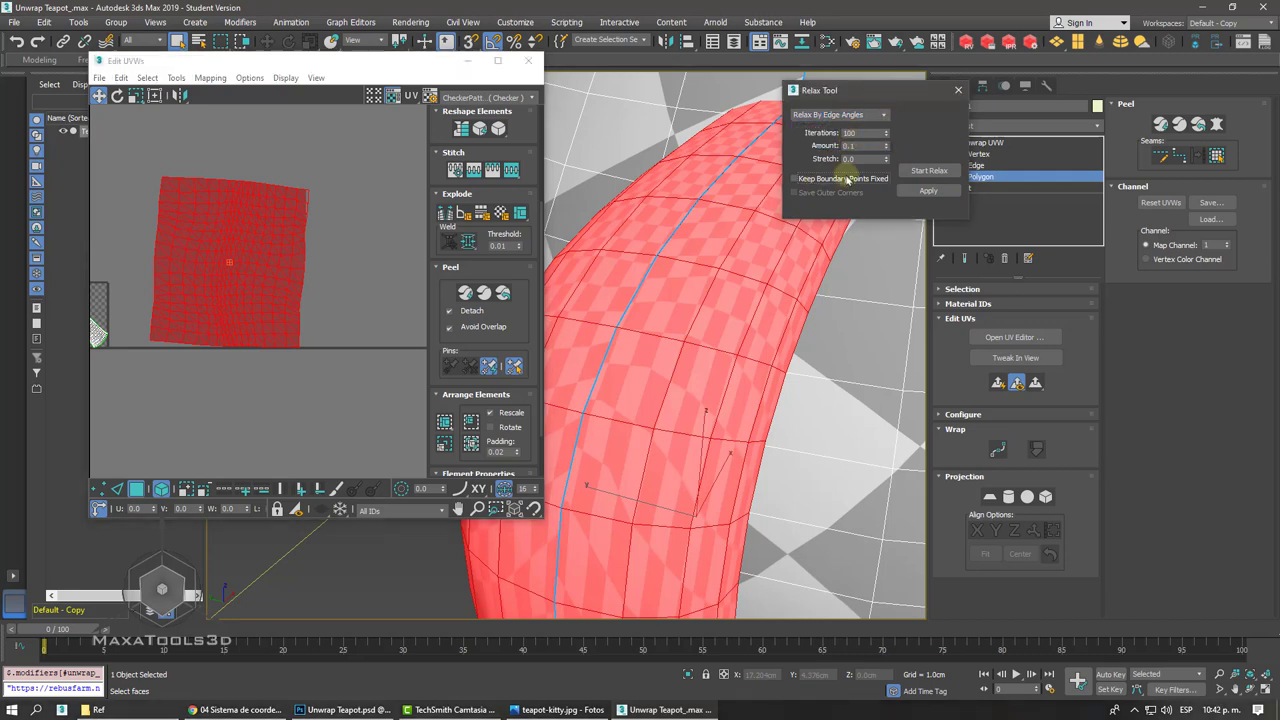
pyautogui.click(913, 172)
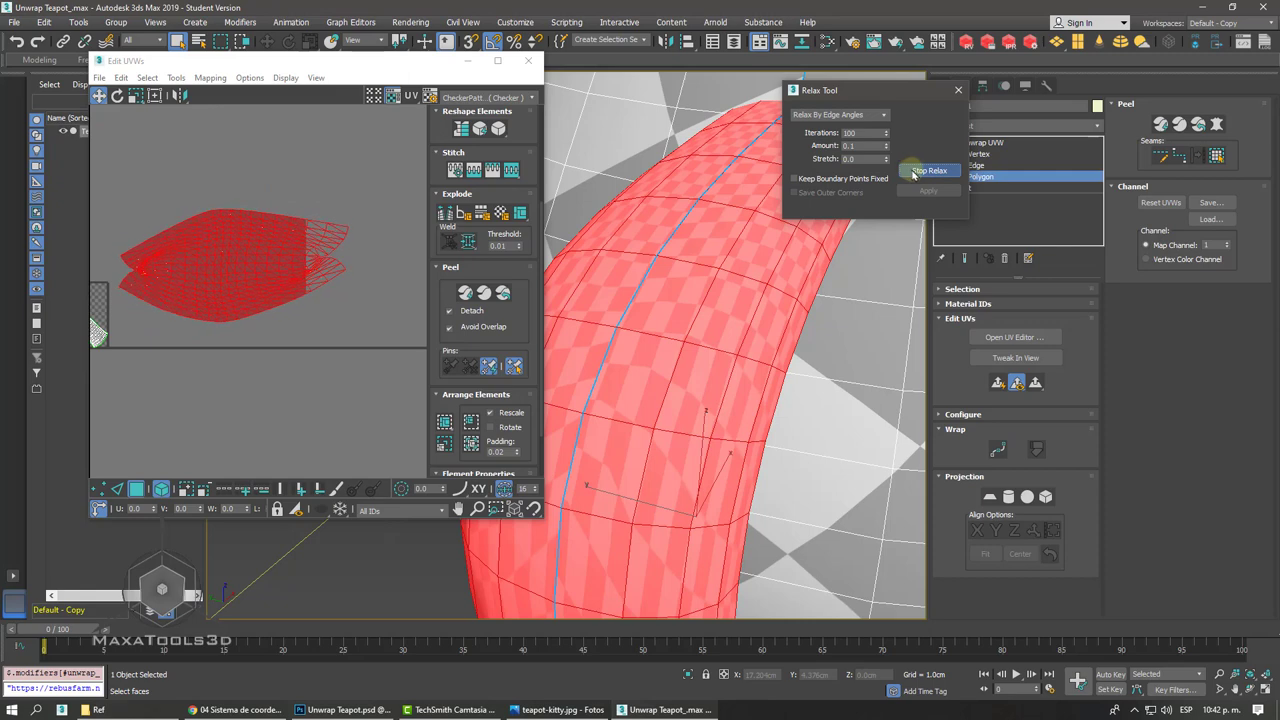
pyautogui.click(912, 173)
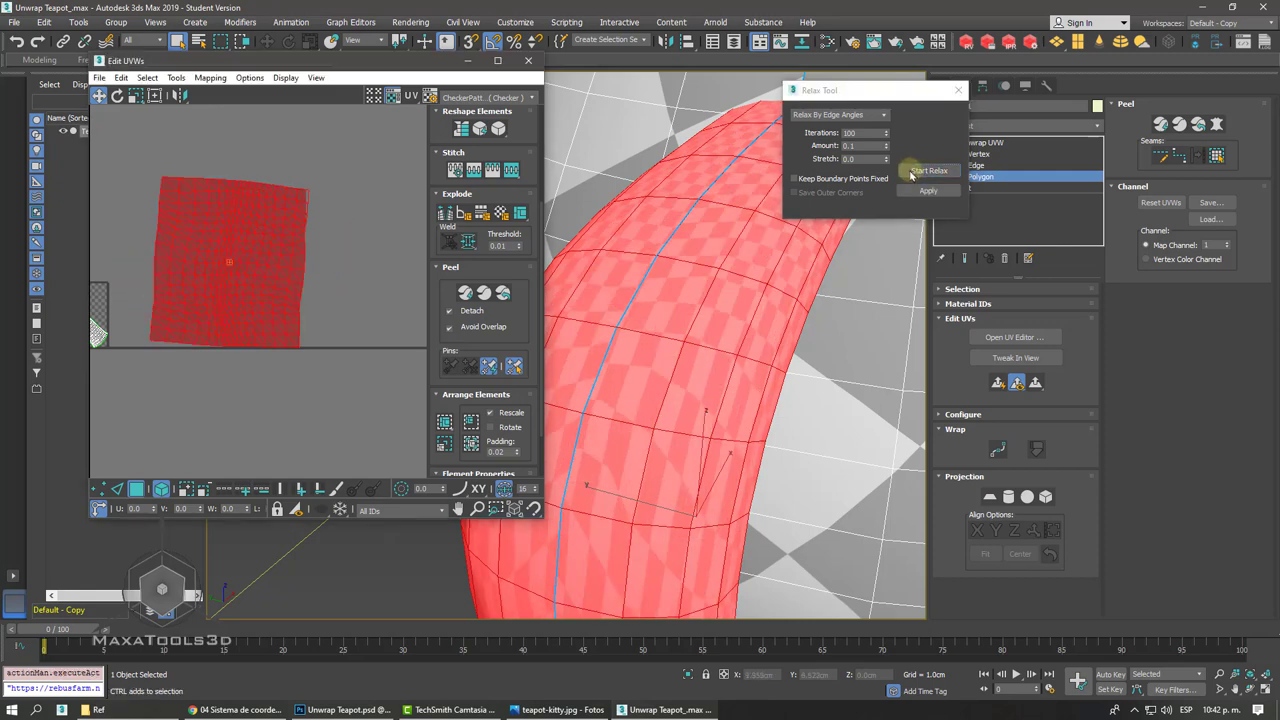
pyautogui.click(846, 180)
pyautogui.click(929, 171)
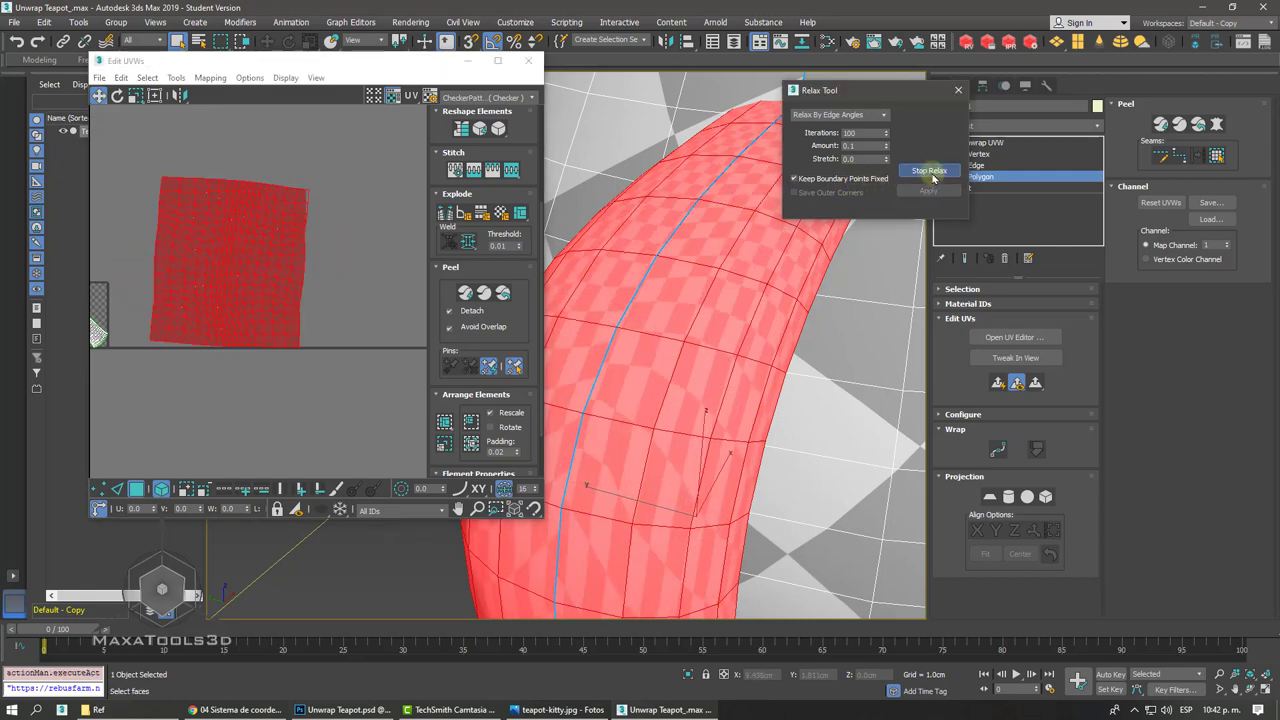
pyautogui.click(931, 173)
pyautogui.keyDown('alt'); pyautogui.moveTo(929, 171); pyautogui.dragTo(952, 118, button='middle'); pyautogui.keyUp('alt')
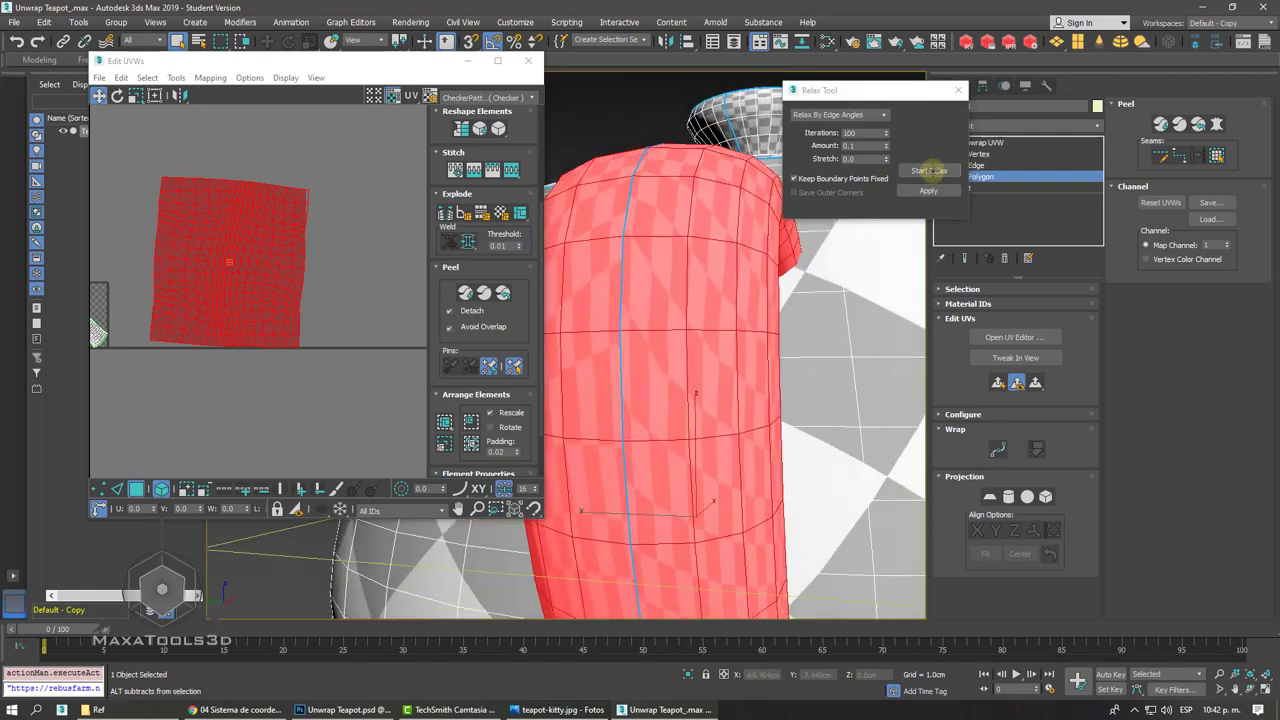
pyautogui.click(960, 92)
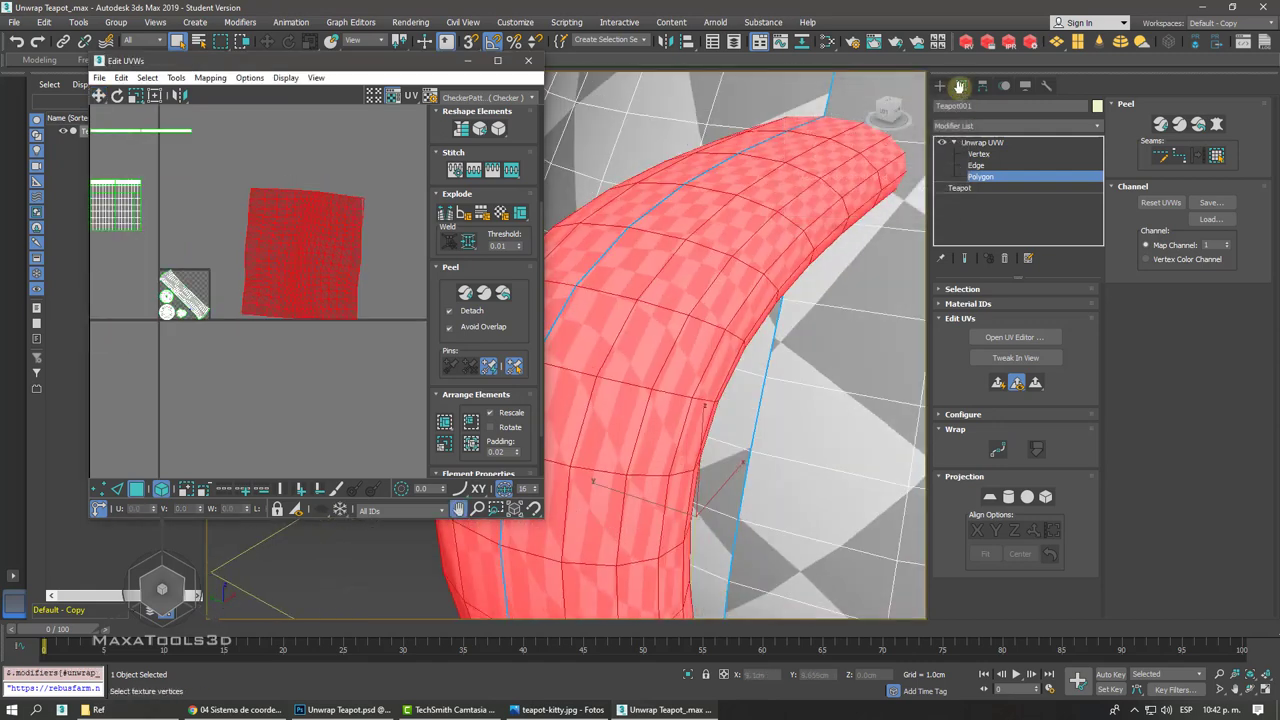
pyautogui.click(1219, 124)
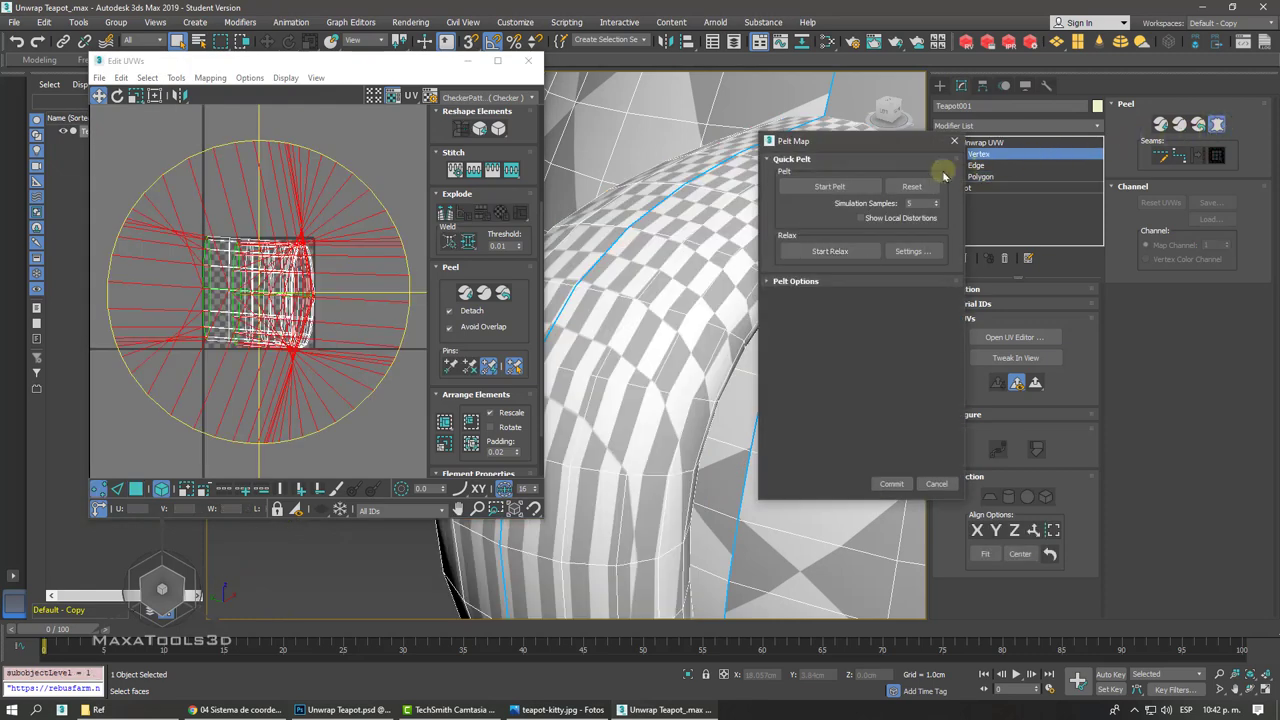
# - Run the pelt unfold again, then relax the pelted UVs
pyautogui.click(838, 187)
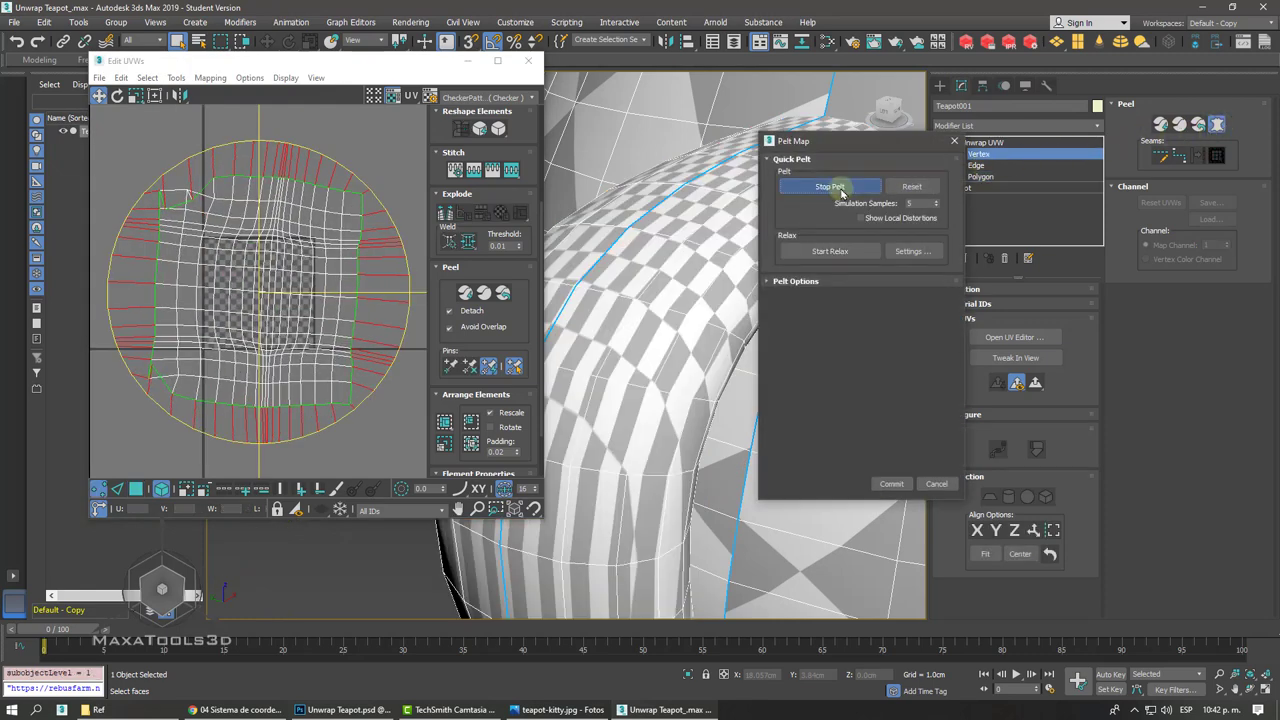
pyautogui.click(842, 188)
pyautogui.click(830, 251)
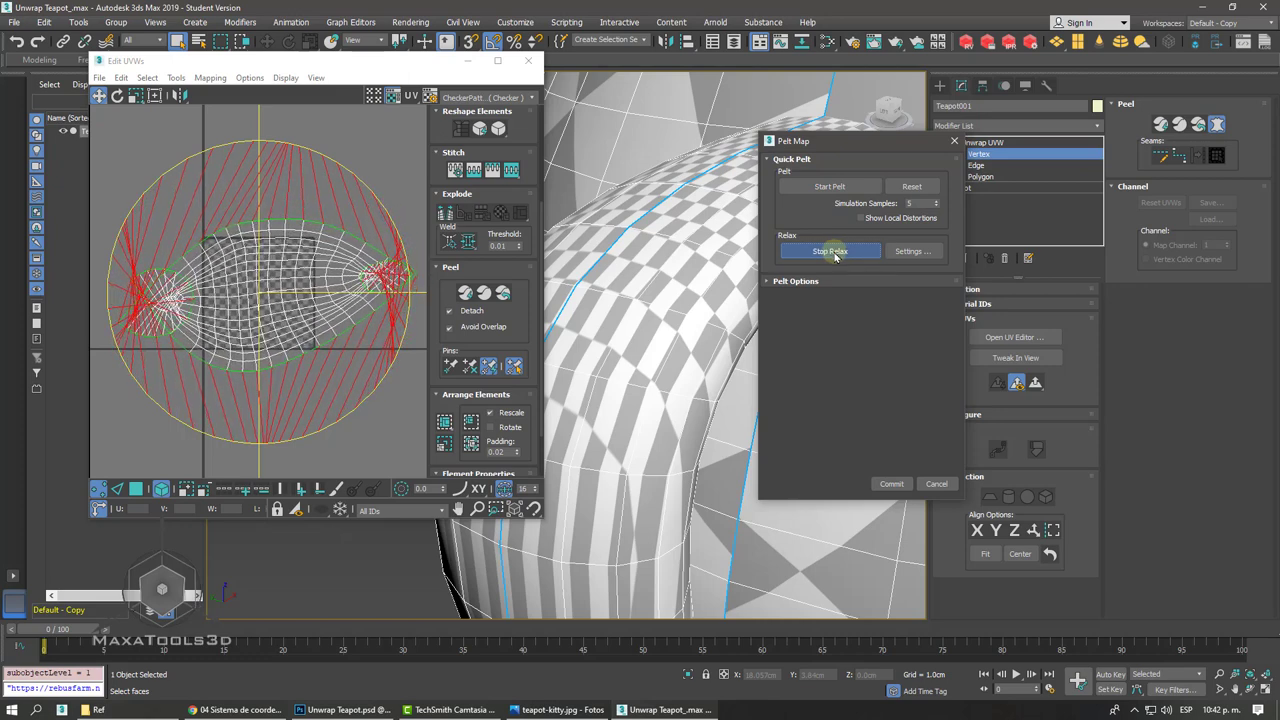
pyautogui.click(832, 252)
# - Relax the pelted shell By Polygon Angles and commit the pelt map
pyautogui.click(910, 251)
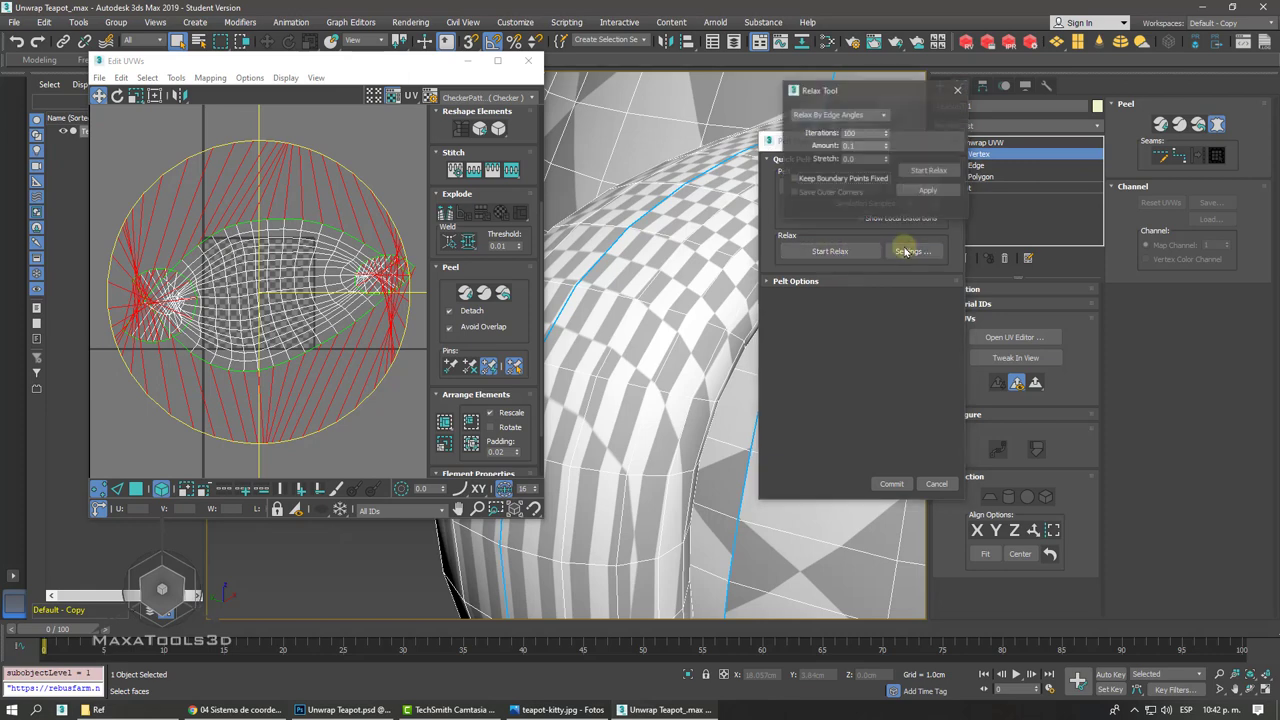
pyautogui.click(884, 116)
pyautogui.click(871, 132)
pyautogui.click(945, 174)
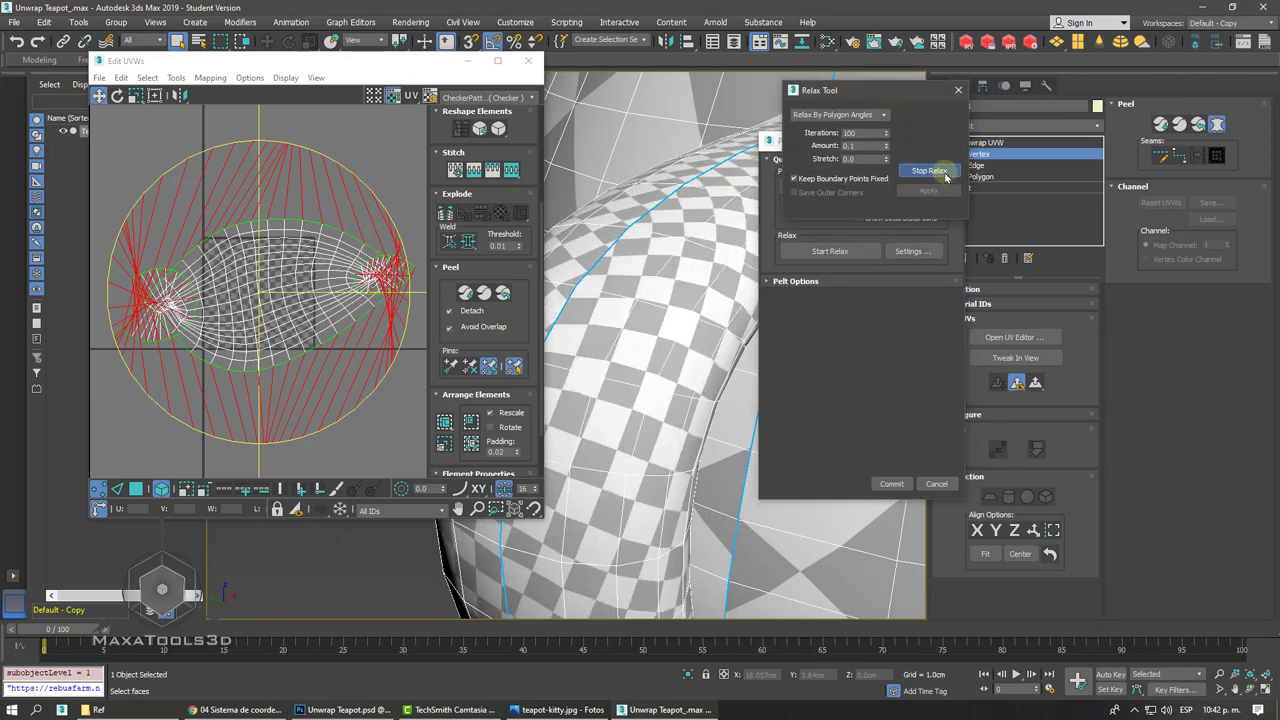
pyautogui.click(946, 167)
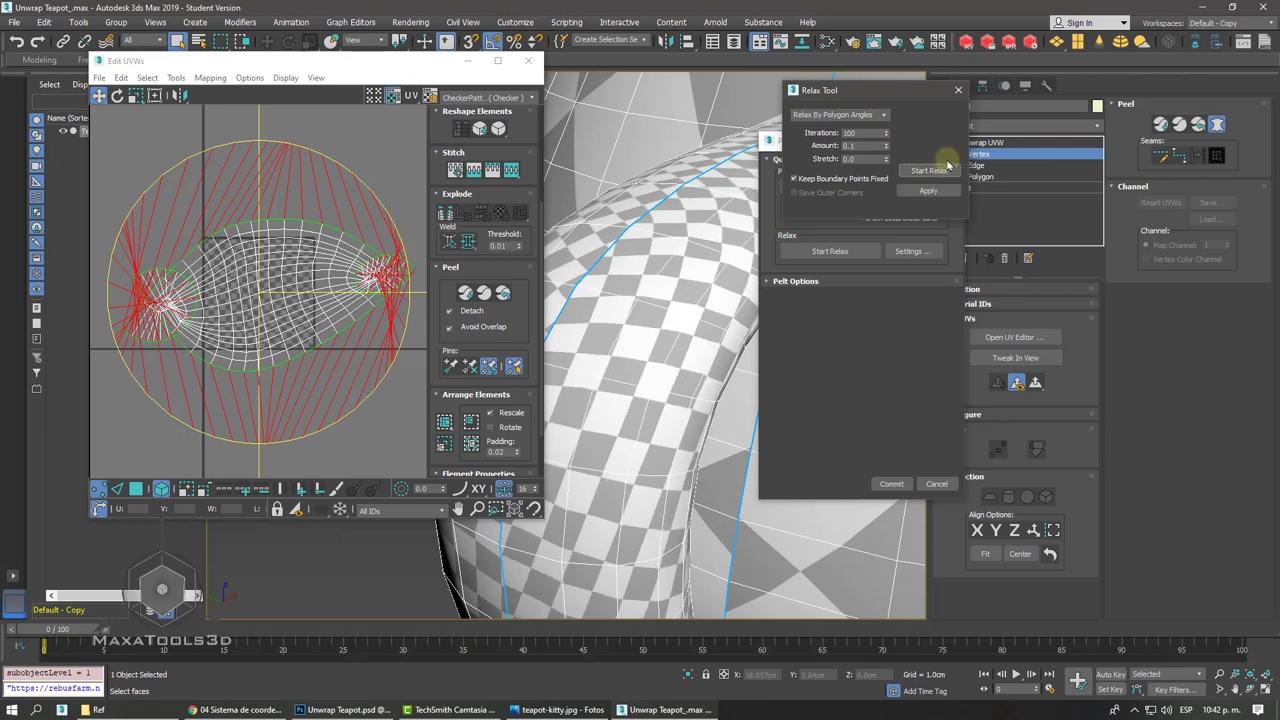
pyautogui.click(958, 91)
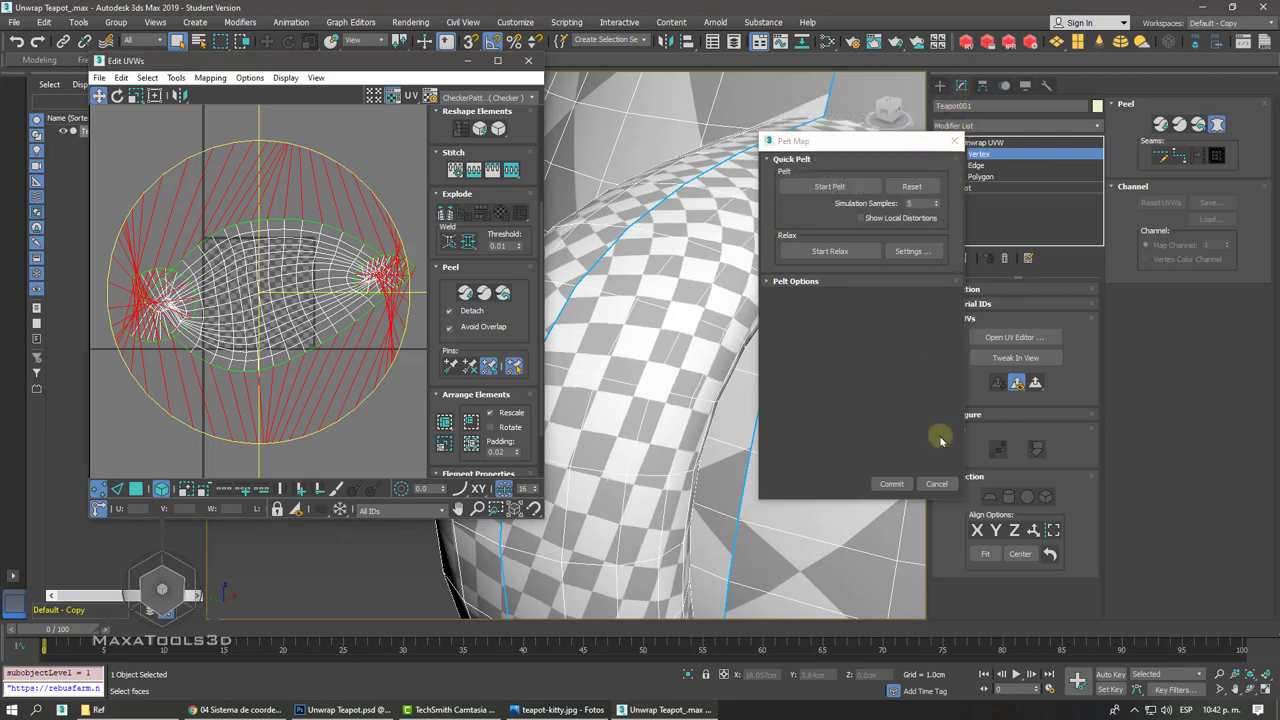
pyautogui.click(938, 484)
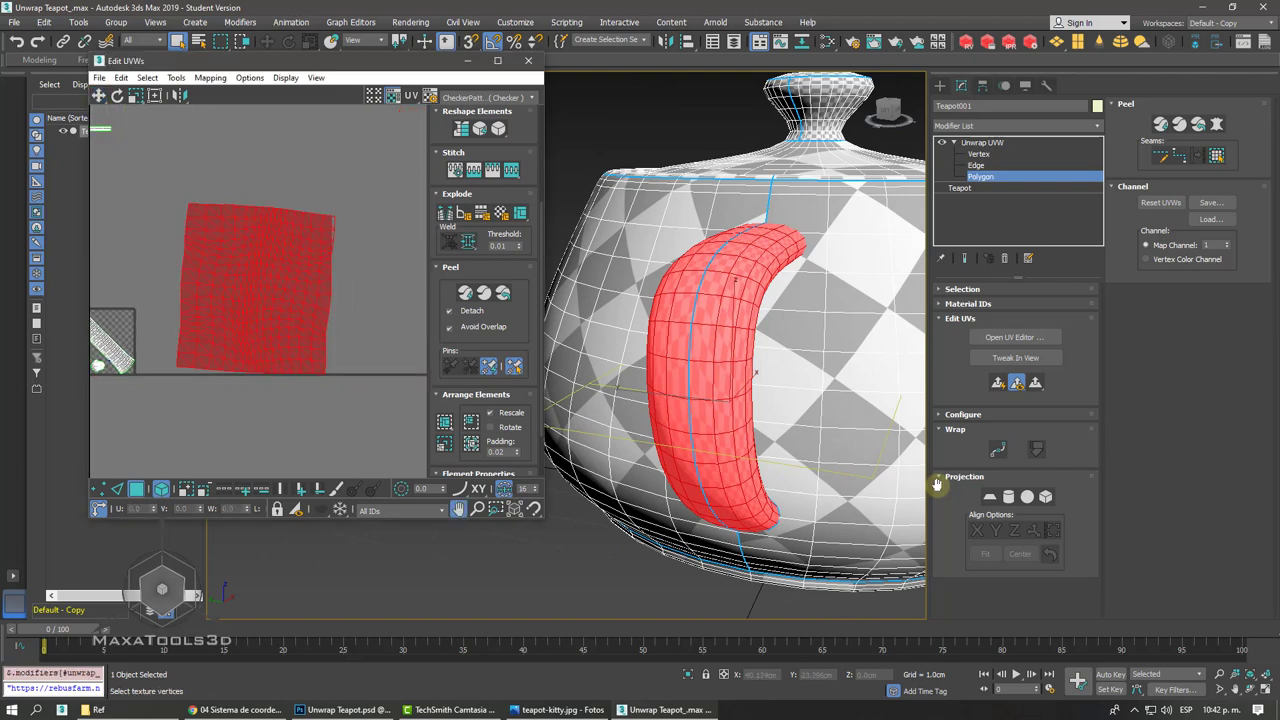
# - Quick Peel the handle faces and move the flat shell below the texture square
pyautogui.click(1160, 122)
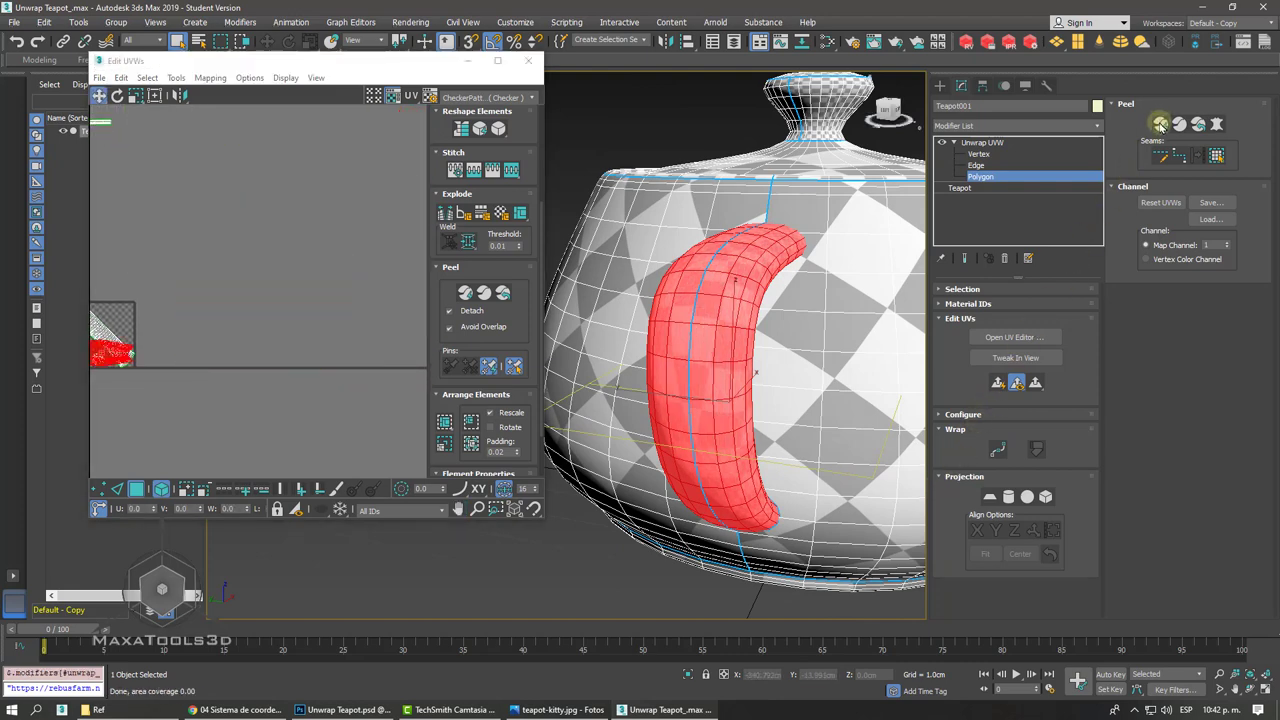
pyautogui.scroll(3, 250, 300)
pyautogui.scroll(-3, 250, 300)
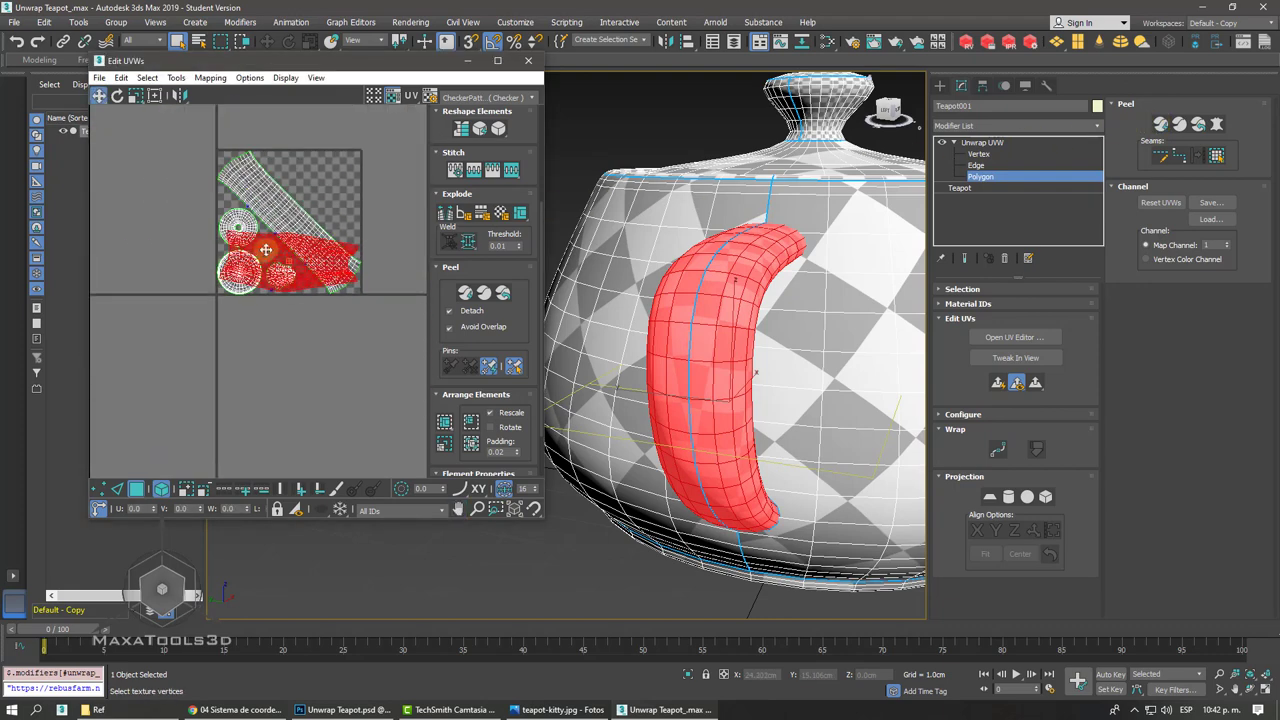
pyautogui.moveTo(262, 287); pyautogui.dragTo(259, 345)
pyautogui.scroll(2, 251, 323)
pyautogui.scroll(2, 262, 324)
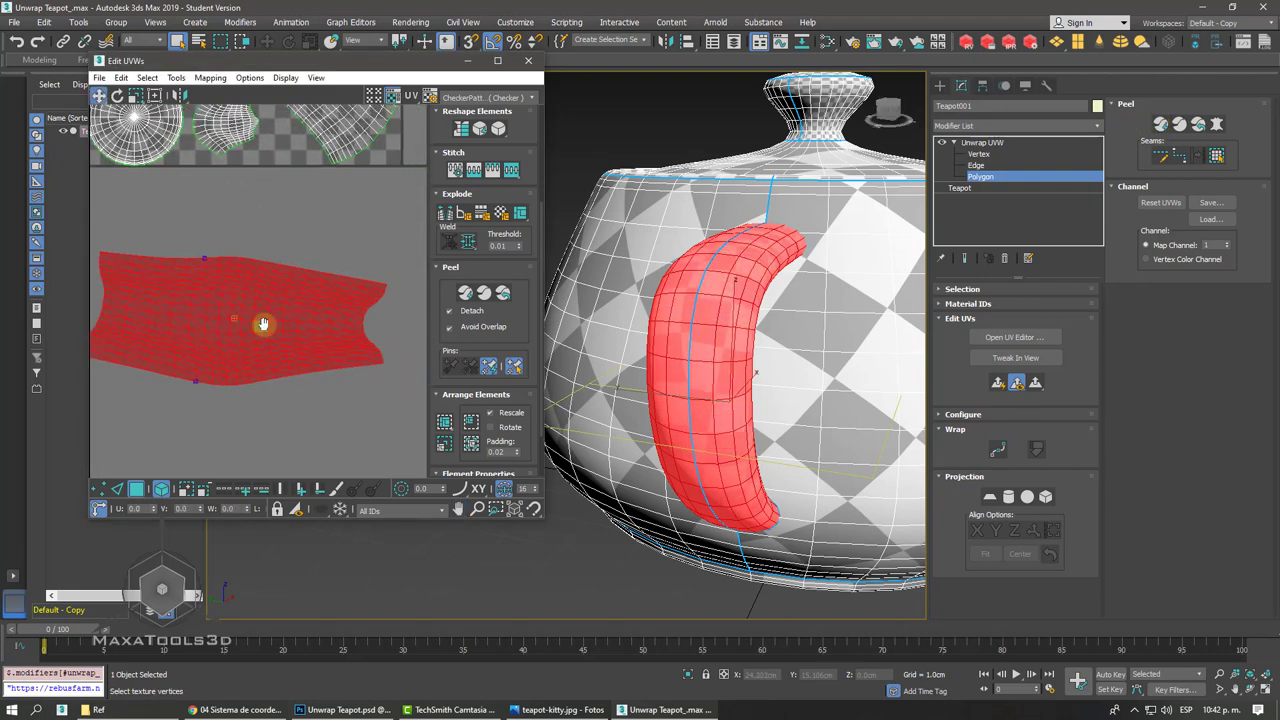
pyautogui.keyDown('alt'); pyautogui.moveTo(600, 260); pyautogui.dragTo(880, 190, button='middle'); pyautogui.keyUp('alt')
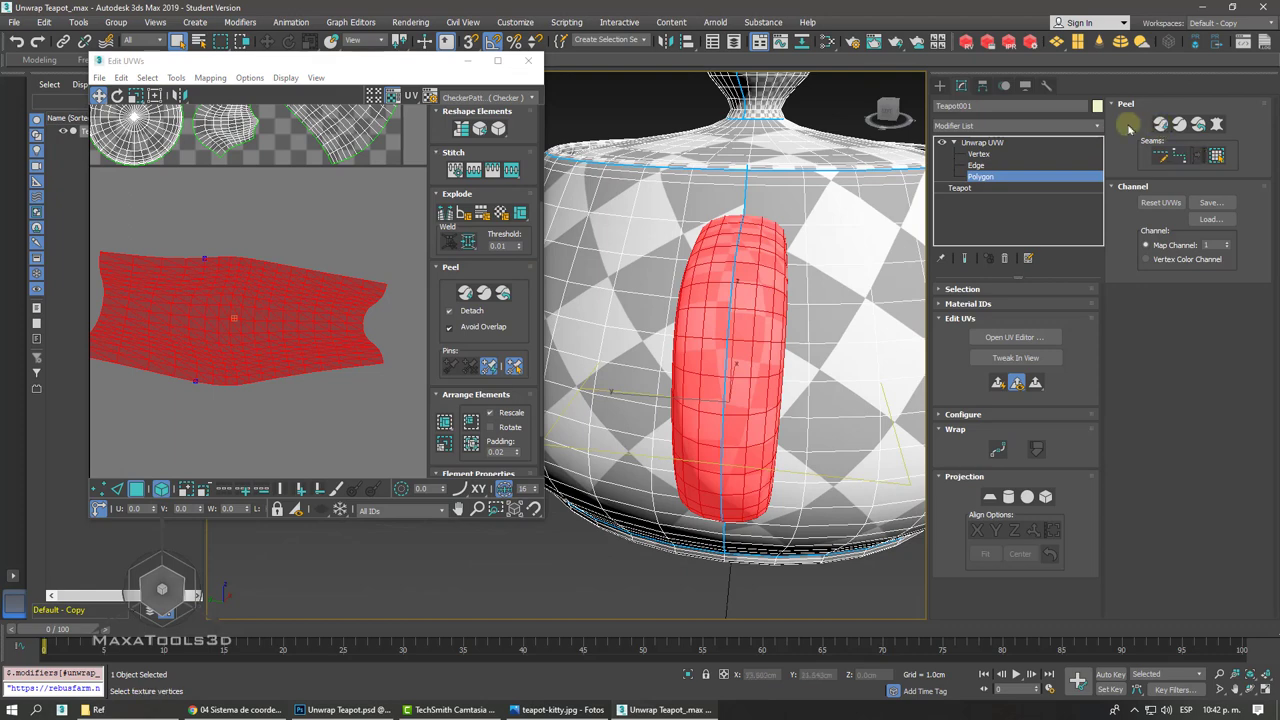
pyautogui.click(212, 79)
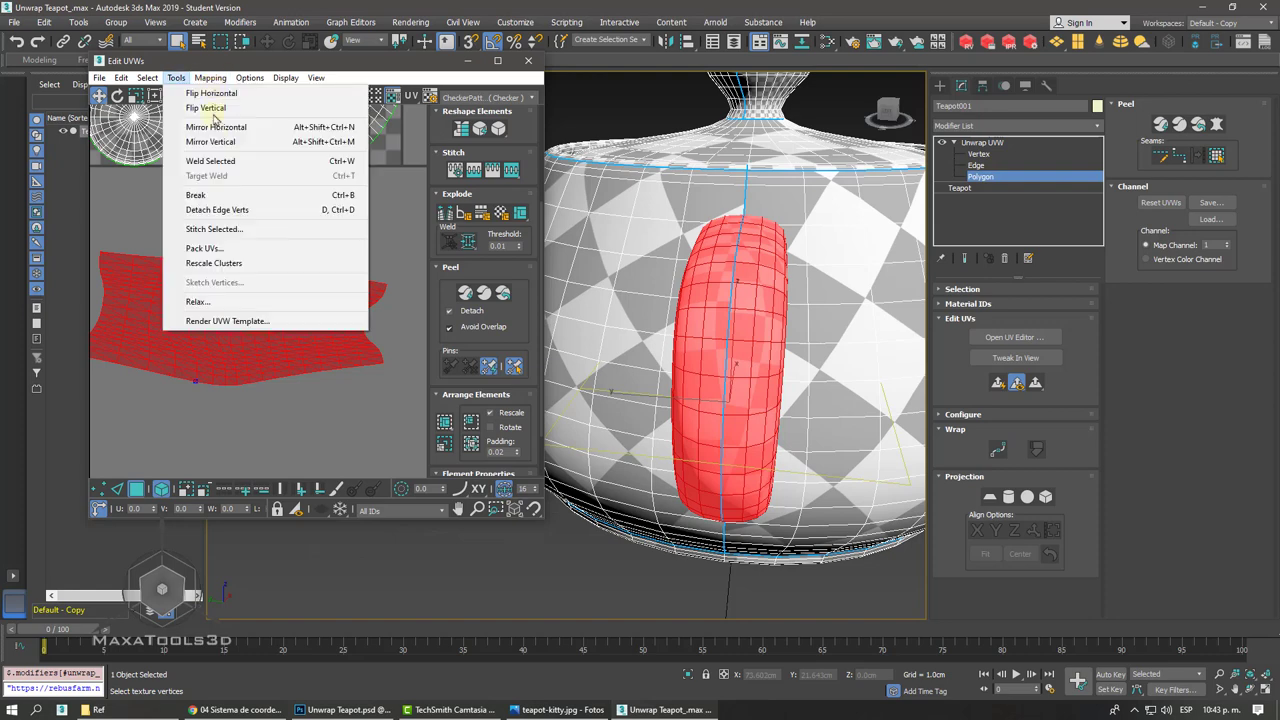
# - Relax the handle shell repeatedly with Keep Boundary Points Fixed enabled
pyautogui.click(228, 298)
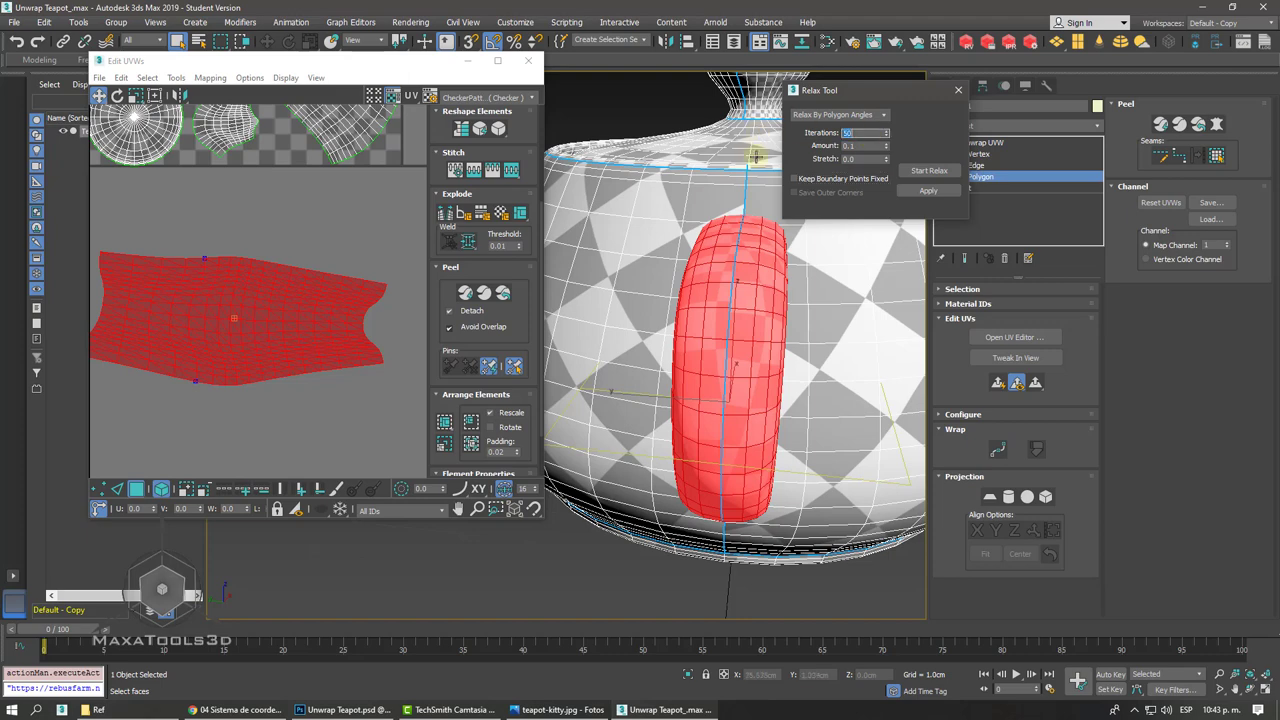
pyautogui.click(806, 179)
pyautogui.click(932, 172)
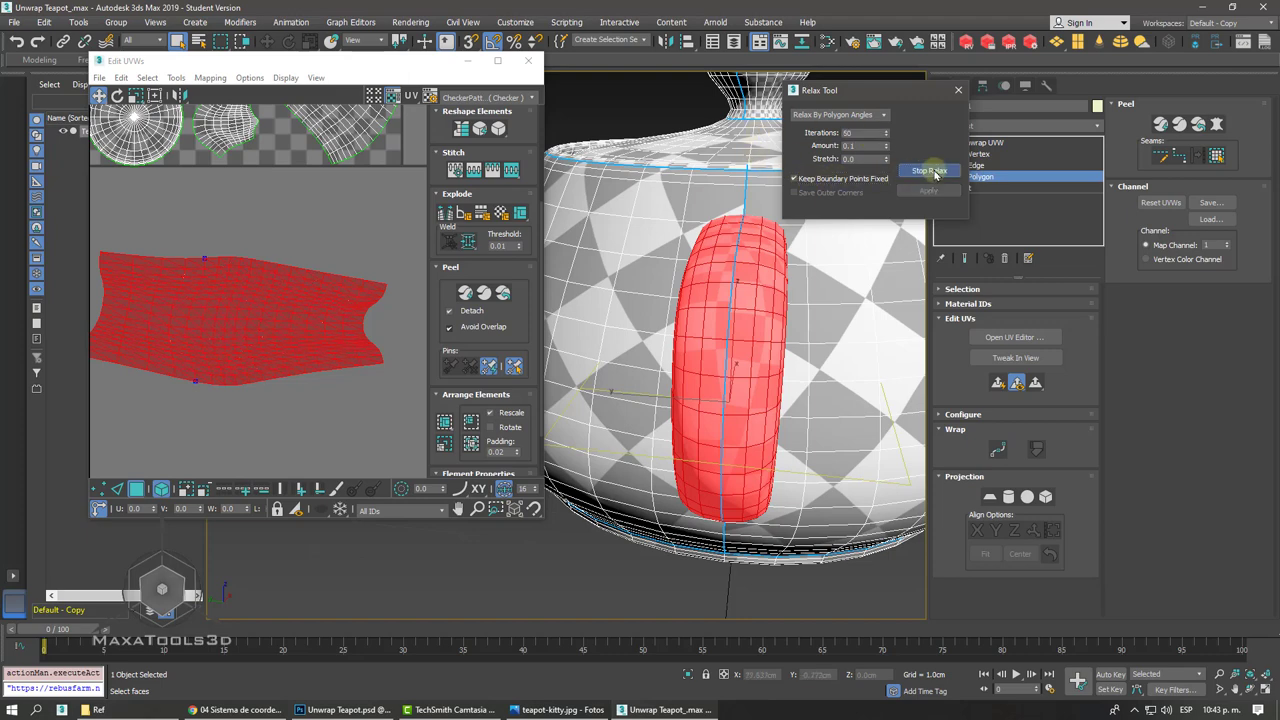
pyautogui.click(934, 172)
pyautogui.click(925, 171)
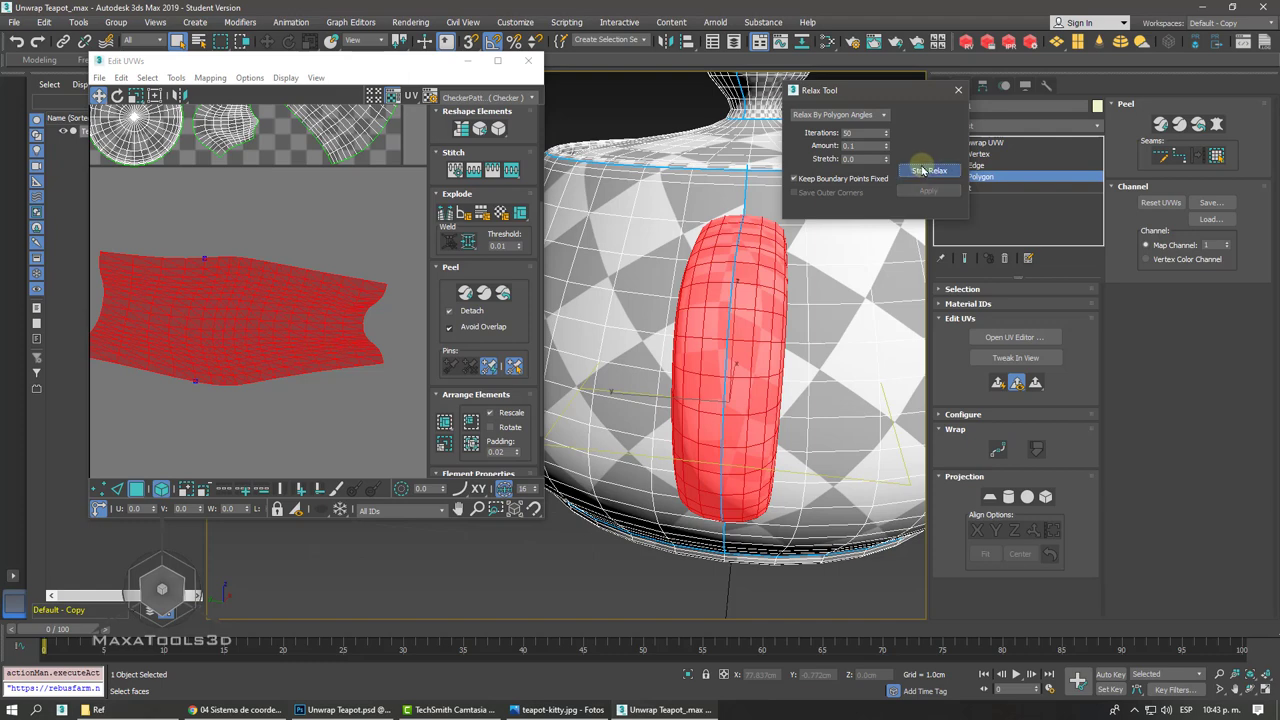
pyautogui.click(922, 171)
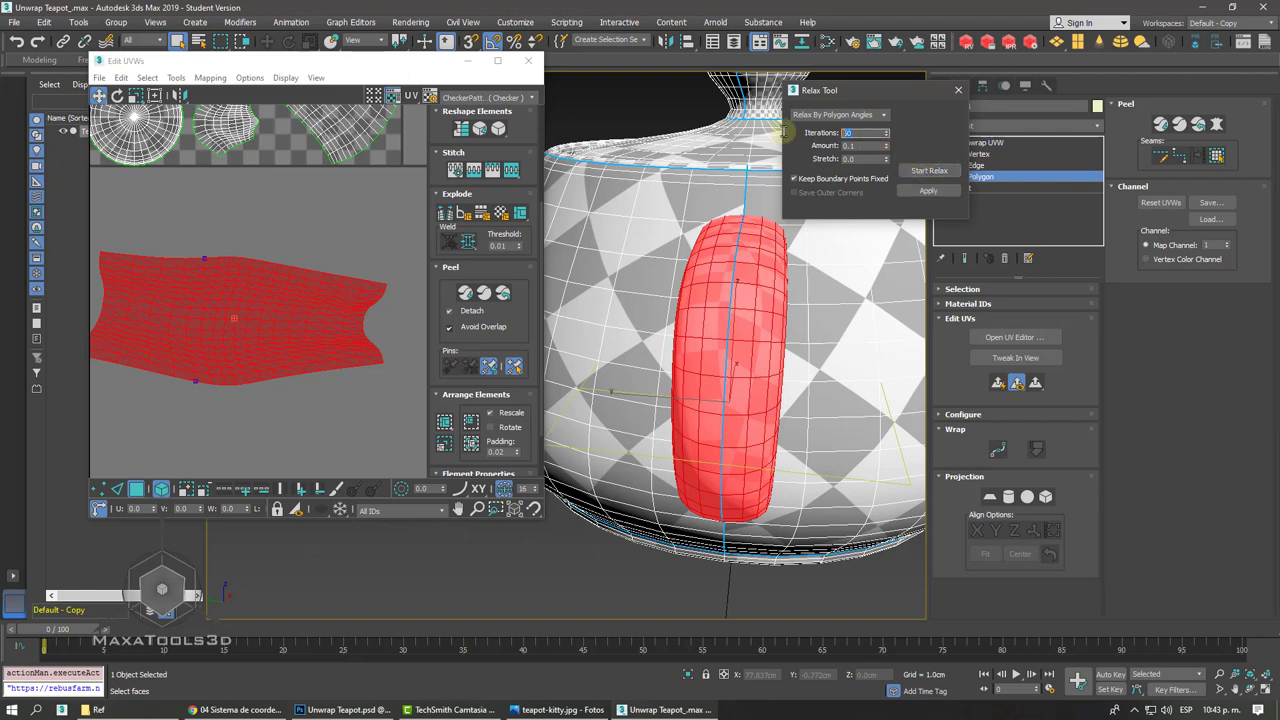
pyautogui.click(925, 172)
pyautogui.click(925, 172)
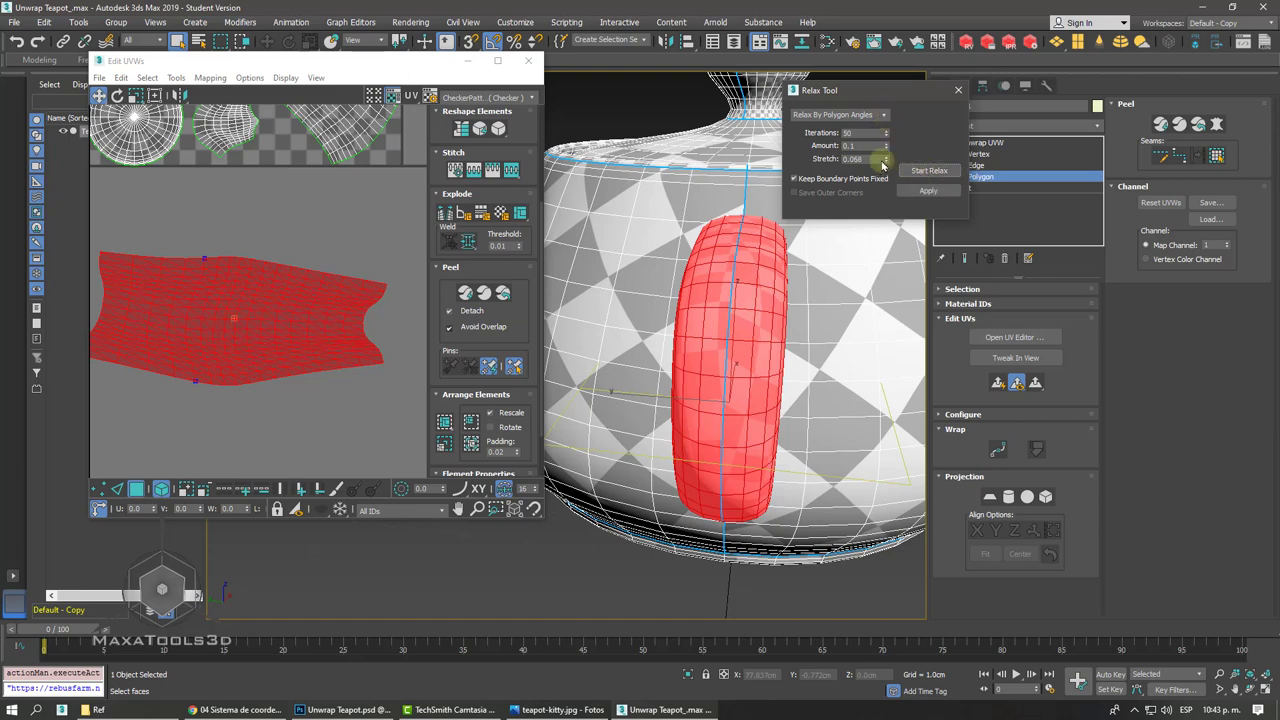
# - Raise Stretch to 0.283, relax again, then close Relax and clear the selection
pyautogui.moveTo(887, 158); pyautogui.dragTo(881, 20)
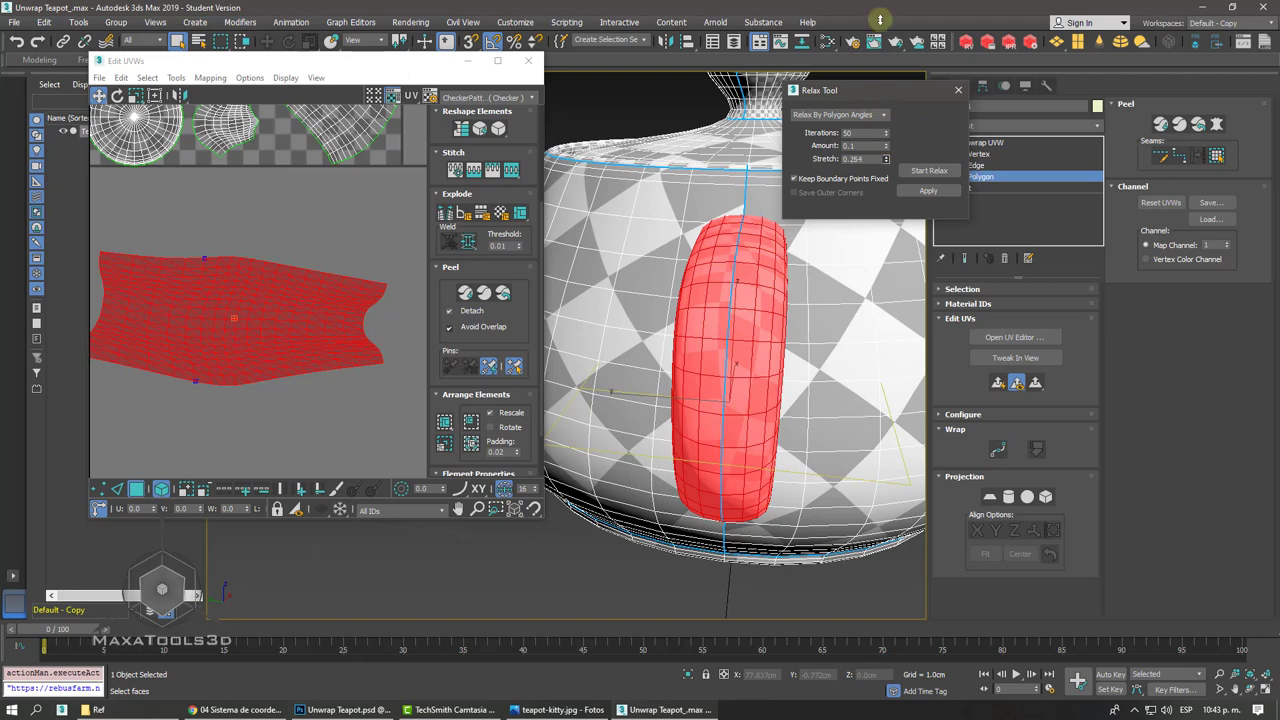
pyautogui.click(925, 172)
pyautogui.click(925, 172)
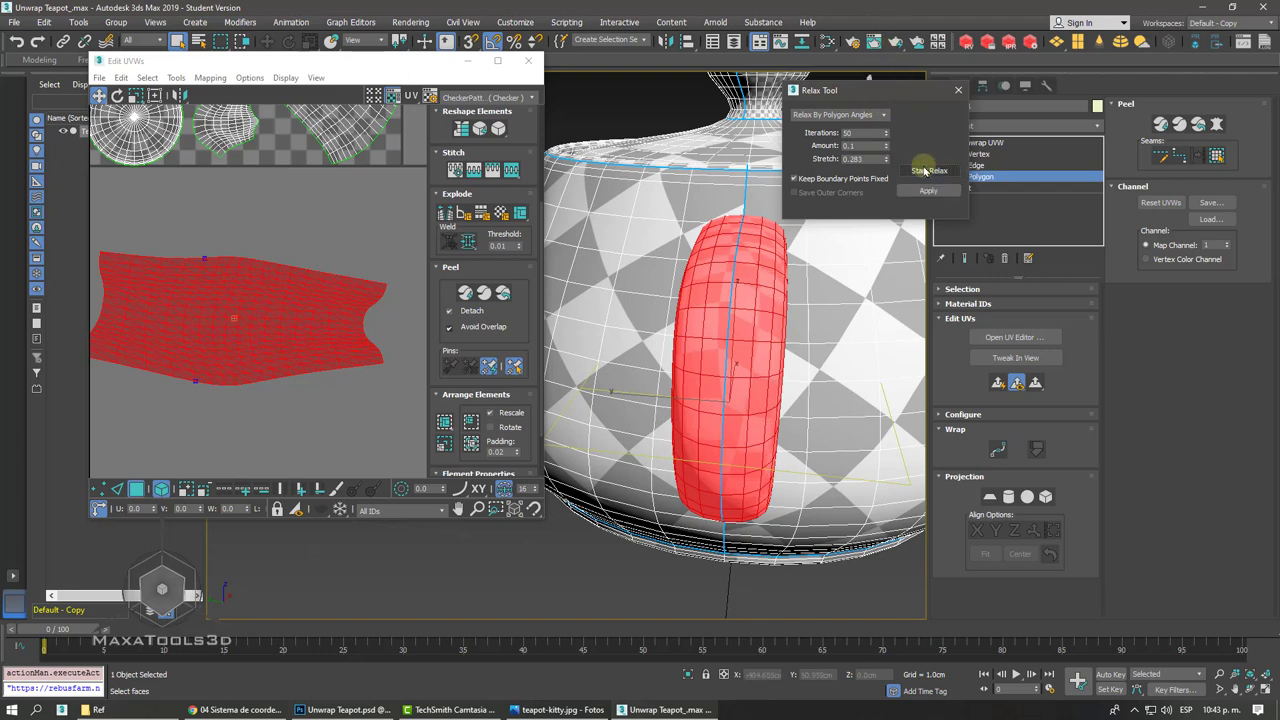
pyautogui.click(925, 171)
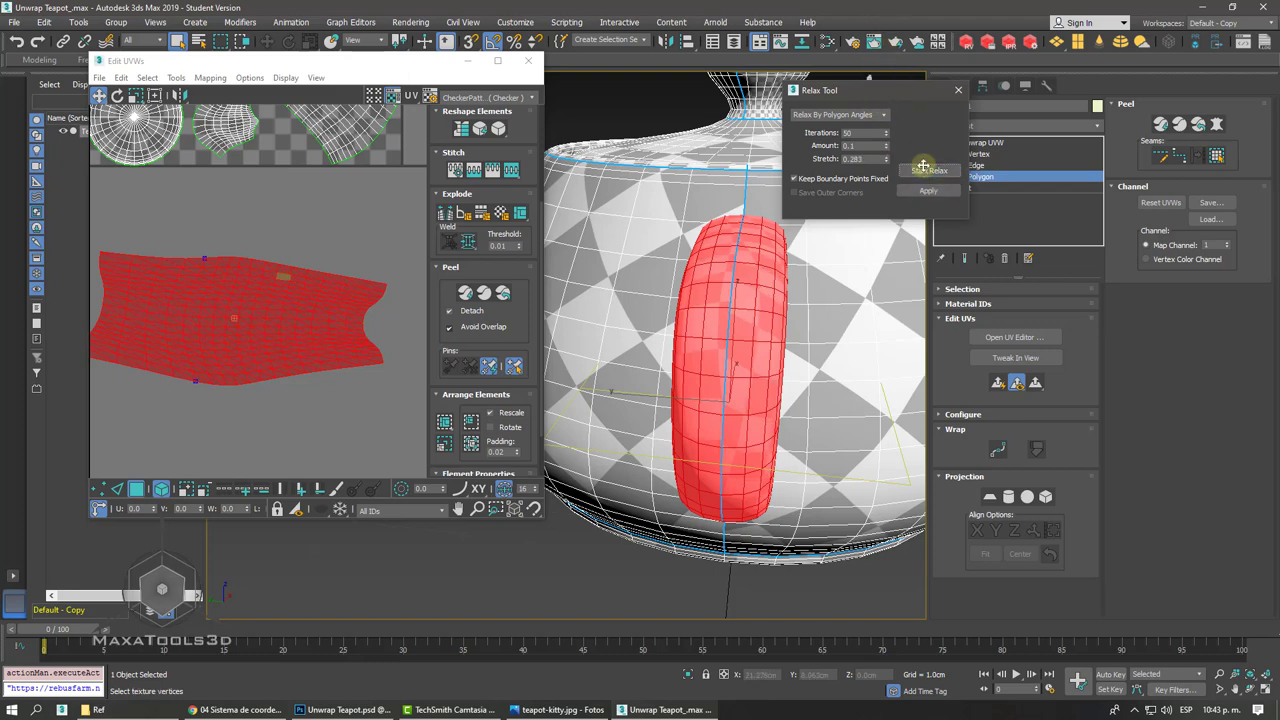
pyautogui.scroll(-3, 735, 370)
pyautogui.keyDown('alt'); pyautogui.moveTo(735, 370); pyautogui.dragTo(660, 380, button='middle'); pyautogui.keyUp('alt')
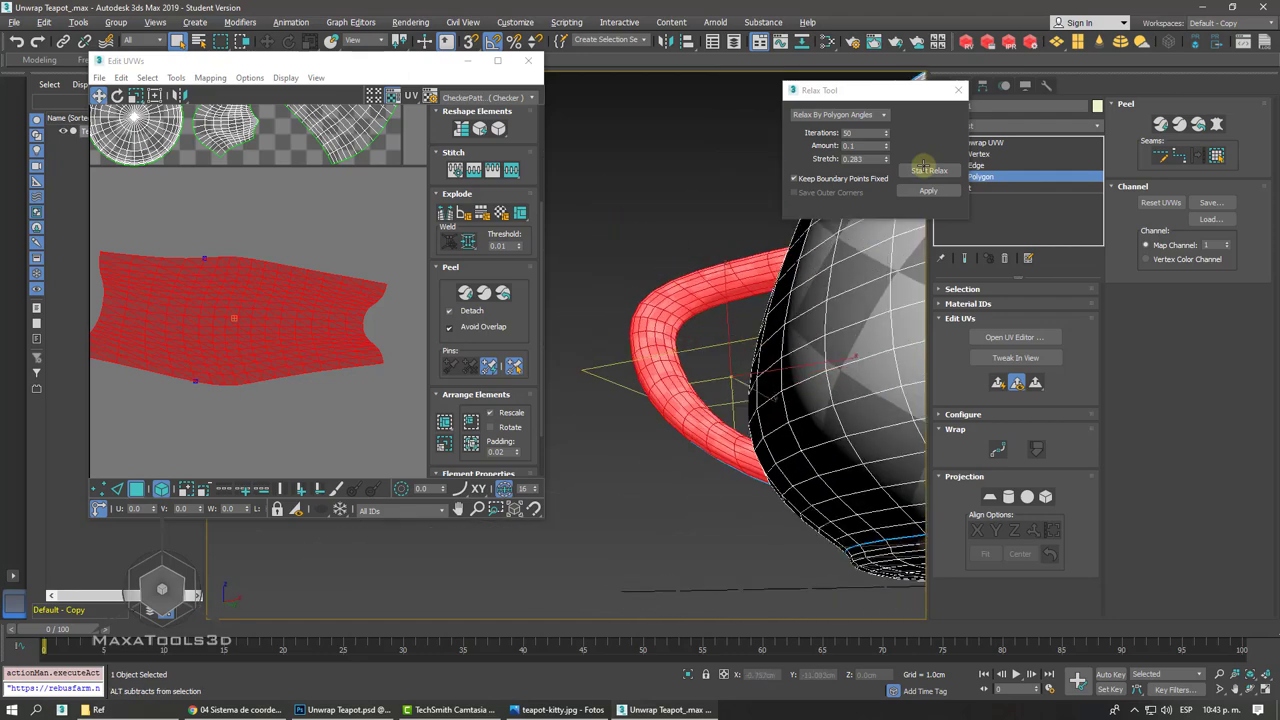
pyautogui.moveTo(777, 394)
pyautogui.keyDown('alt'); pyautogui.mouseDown(button='middle')
pyautogui.moveTo(726, 486)
pyautogui.moveTo(737, 329)
pyautogui.moveTo(797, 266)
pyautogui.mouseUp(button='middle'); pyautogui.keyUp('alt')
pyautogui.scroll(3, 726, 483)
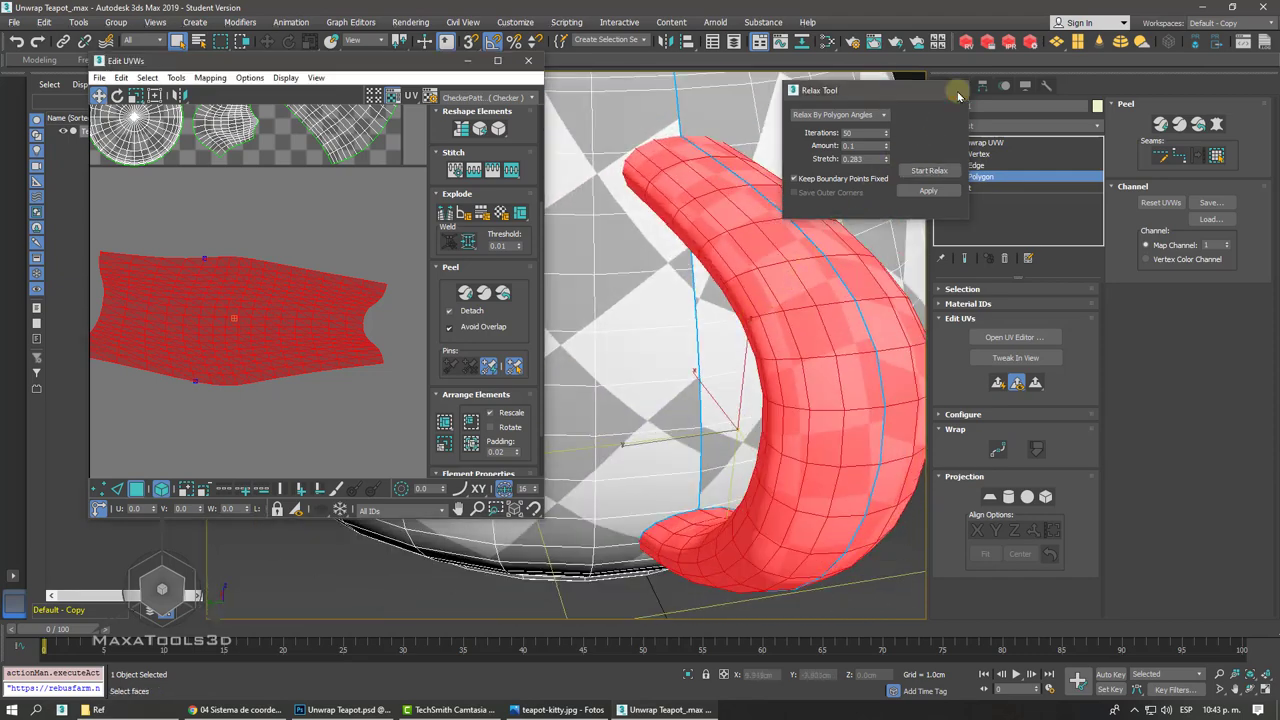
pyautogui.click(958, 90)
pyautogui.click(303, 402)
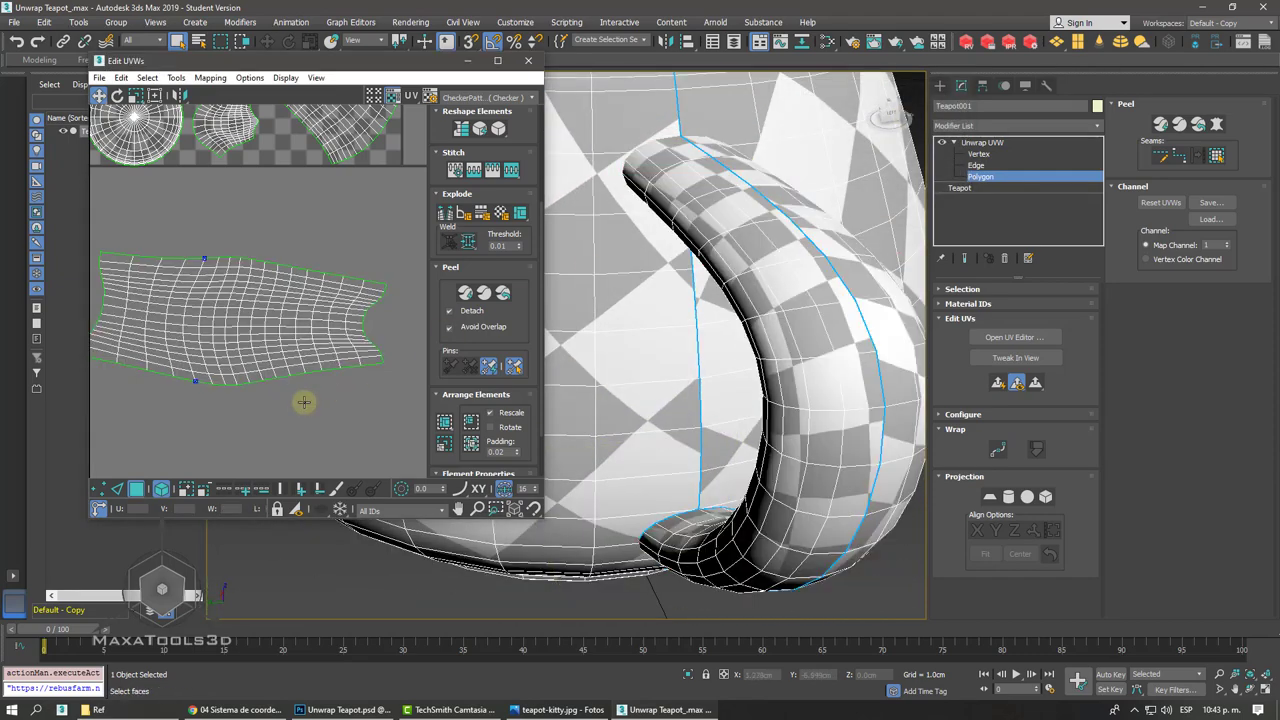
# - Enable seam editing and orbit to centre the seam on screen
pyautogui.click(1162, 157)
pyautogui.keyDown('alt'); pyautogui.moveTo(760, 330); pyautogui.dragTo(651, 286, button='middle'); pyautogui.keyUp('alt')
pyautogui.scroll(3, 653, 294)
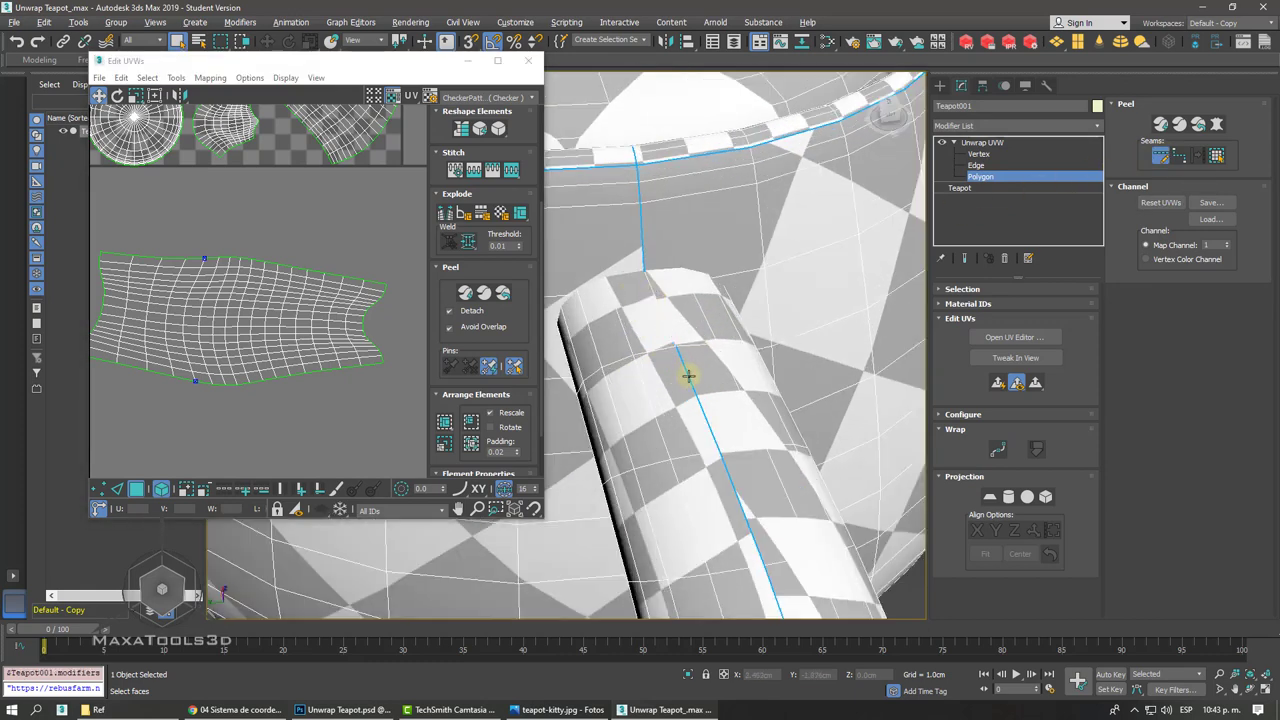
pyautogui.moveTo(689, 379)
pyautogui.keyDown('alt'); pyautogui.mouseDown(button='middle')
pyautogui.moveTo(722, 358)
pyautogui.moveTo(728, 377)
pyautogui.mouseUp(button='middle'); pyautogui.keyUp('alt')
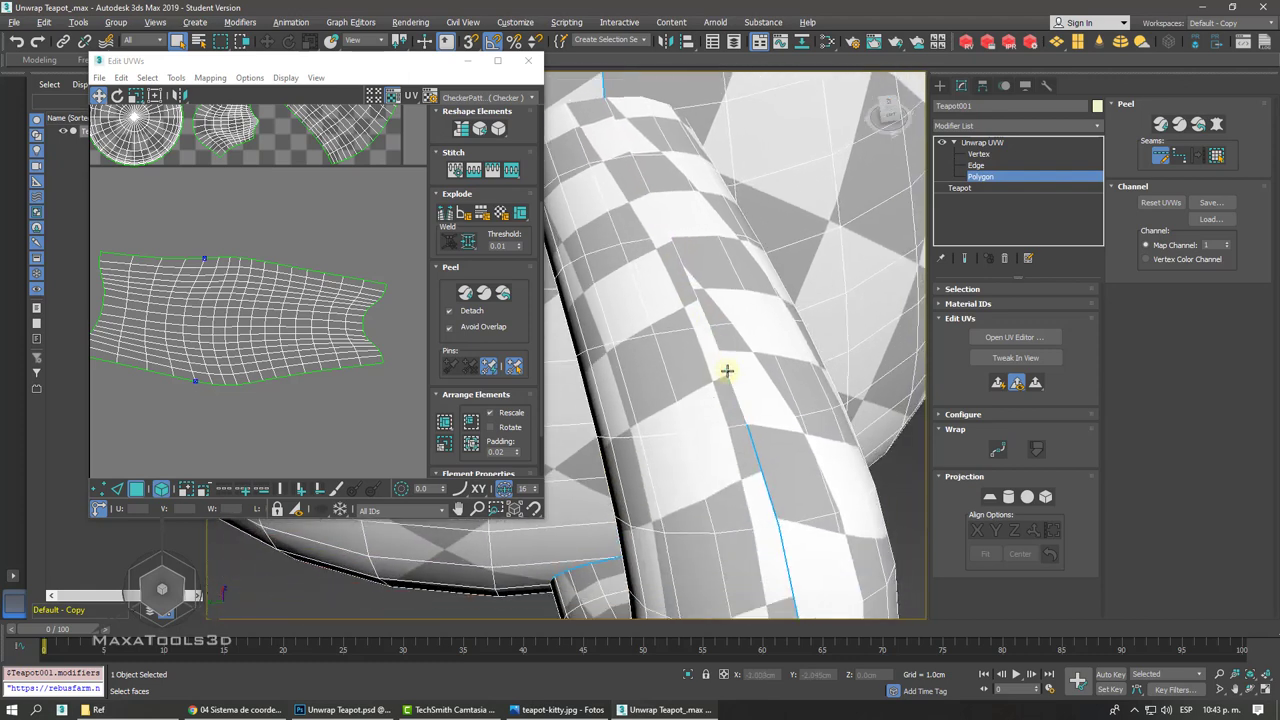
pyautogui.keyDown('alt'); pyautogui.moveTo(757, 463); pyautogui.dragTo(741, 303, button='middle'); pyautogui.keyUp('alt')
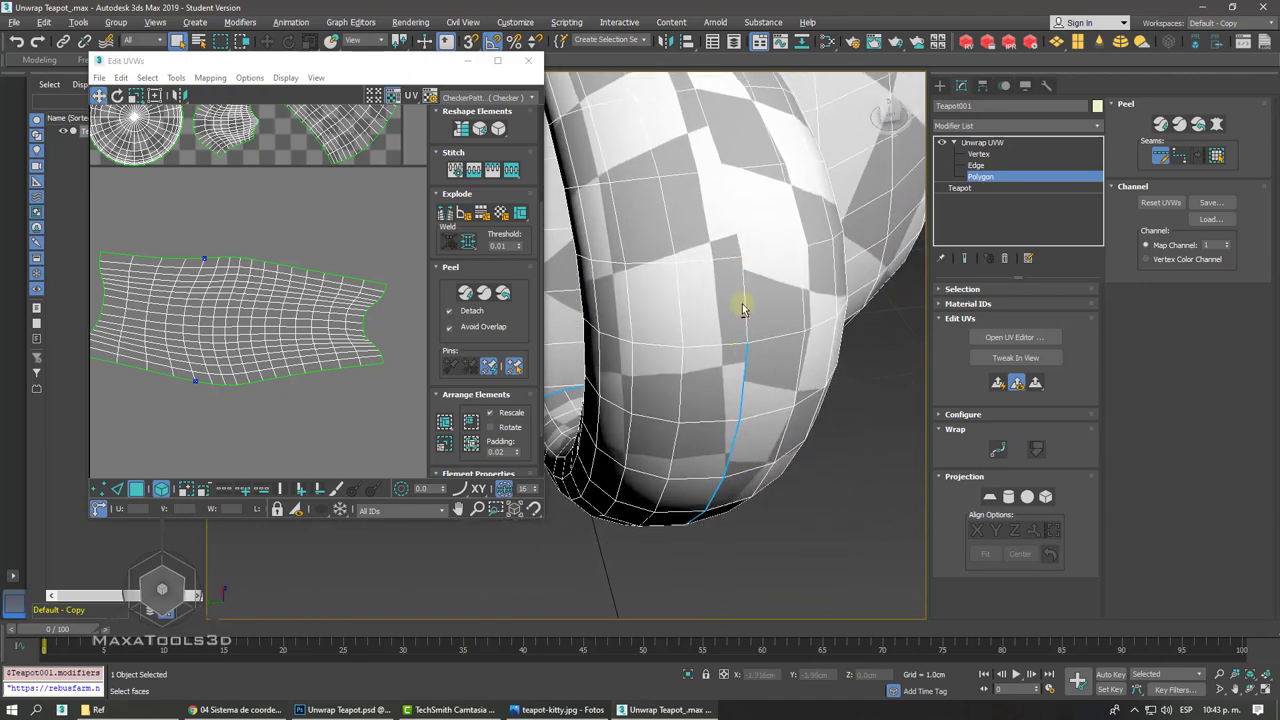
# - Return to a close handle view, turn off Point-to-Point Seam, and select a handle face
pyautogui.hotkey('shift', 'z')
pyautogui.hotkey('shift', 'z')
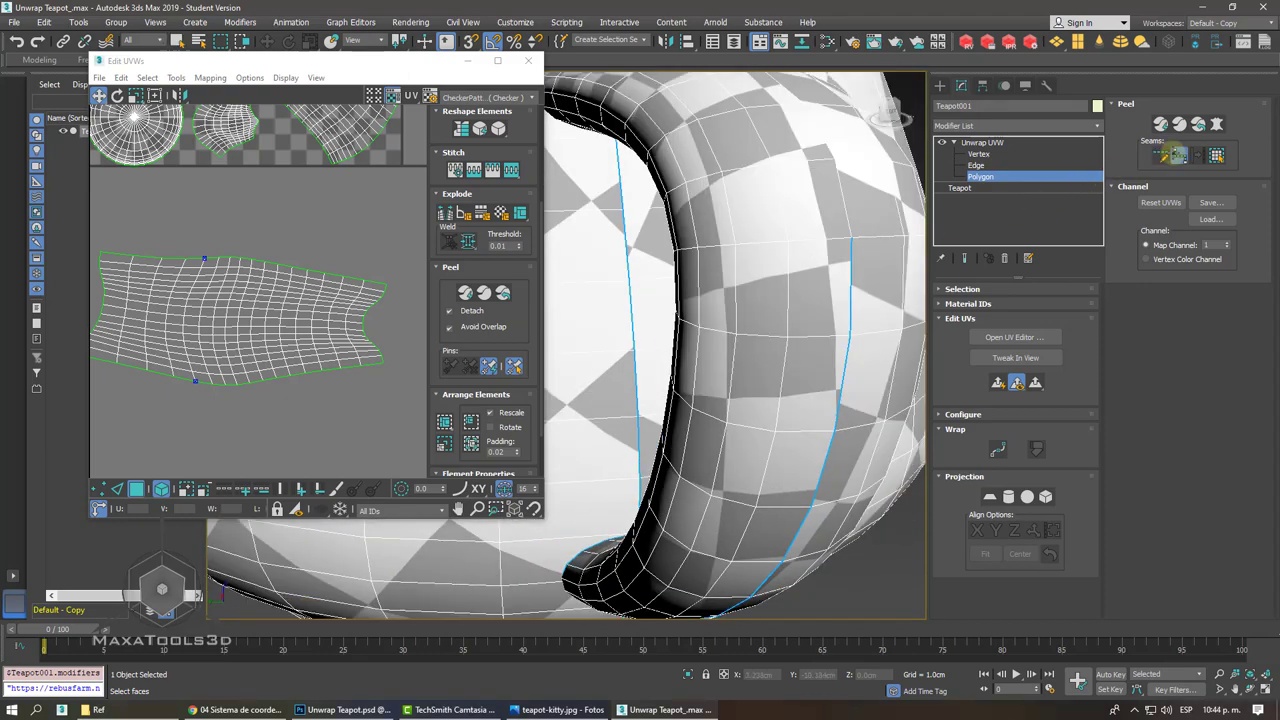
pyautogui.hotkey('shift', 'z')
pyautogui.hotkey('shift', 'z')
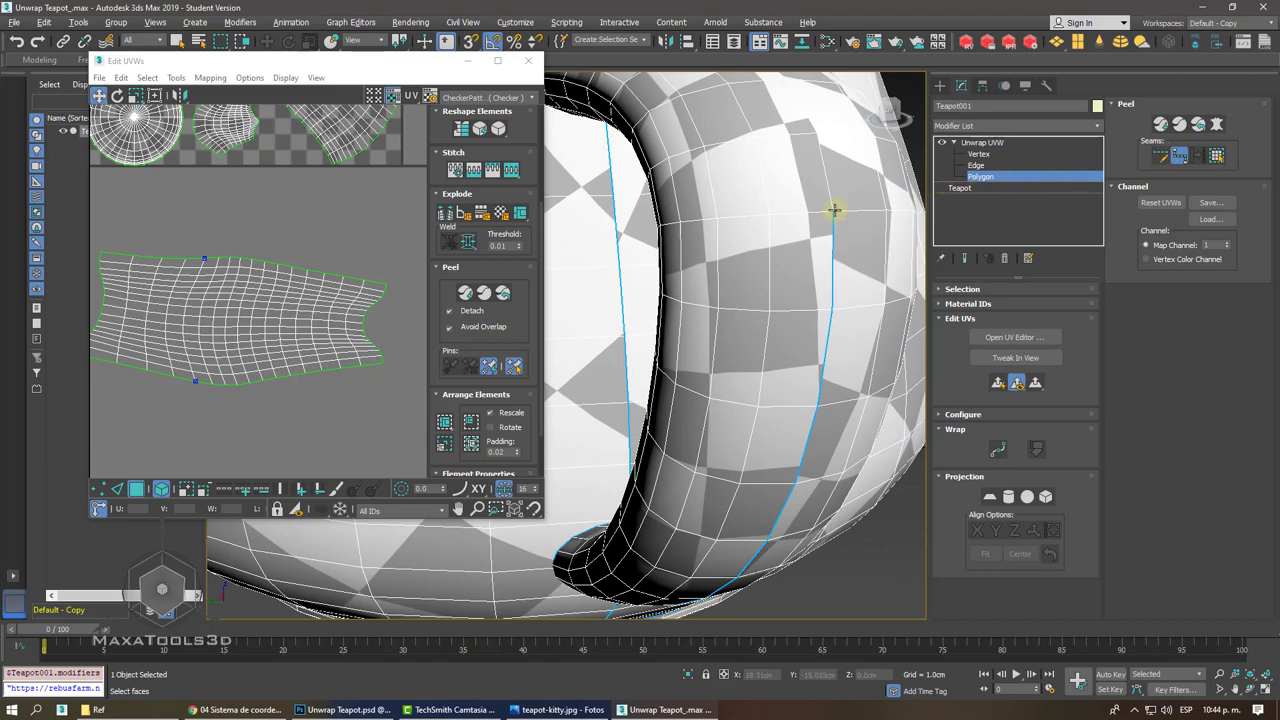
pyautogui.hotkey('shift', 'z')
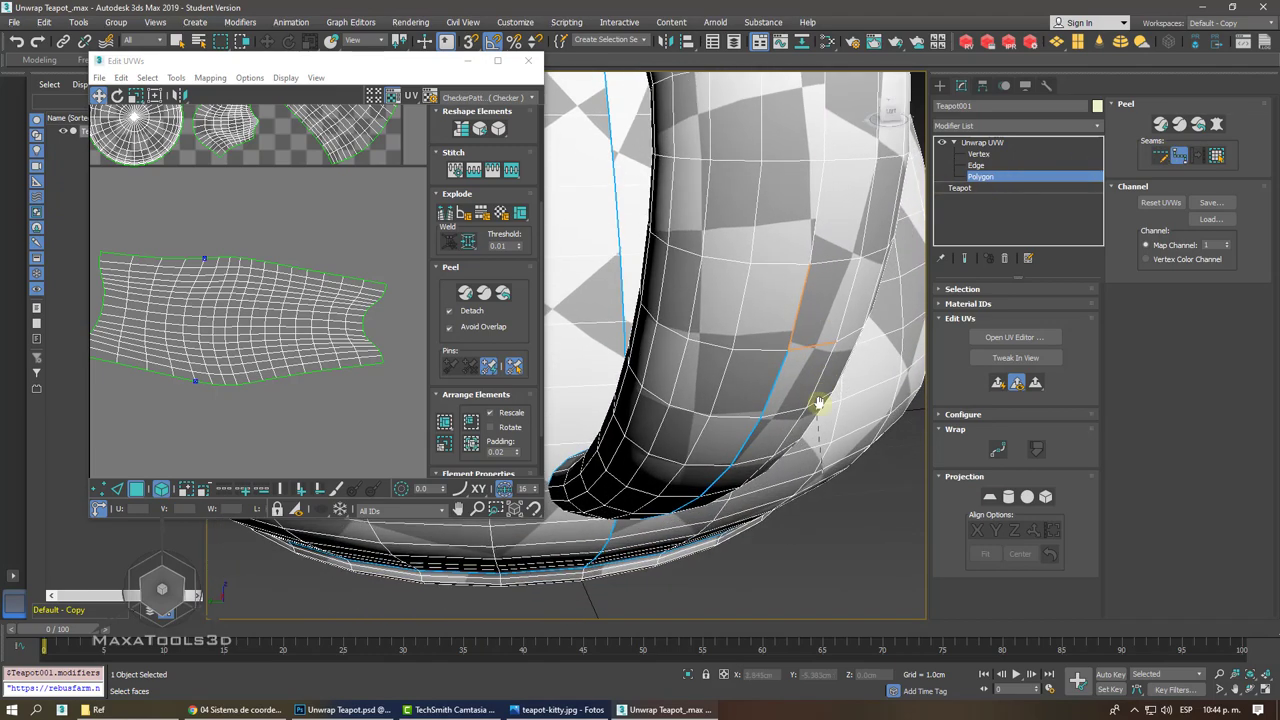
pyautogui.hotkey('shift', 'z')
pyautogui.hotkey('shift', 'z')
pyautogui.hotkey('shift', 'z')
pyautogui.hotkey('shift', 'z')
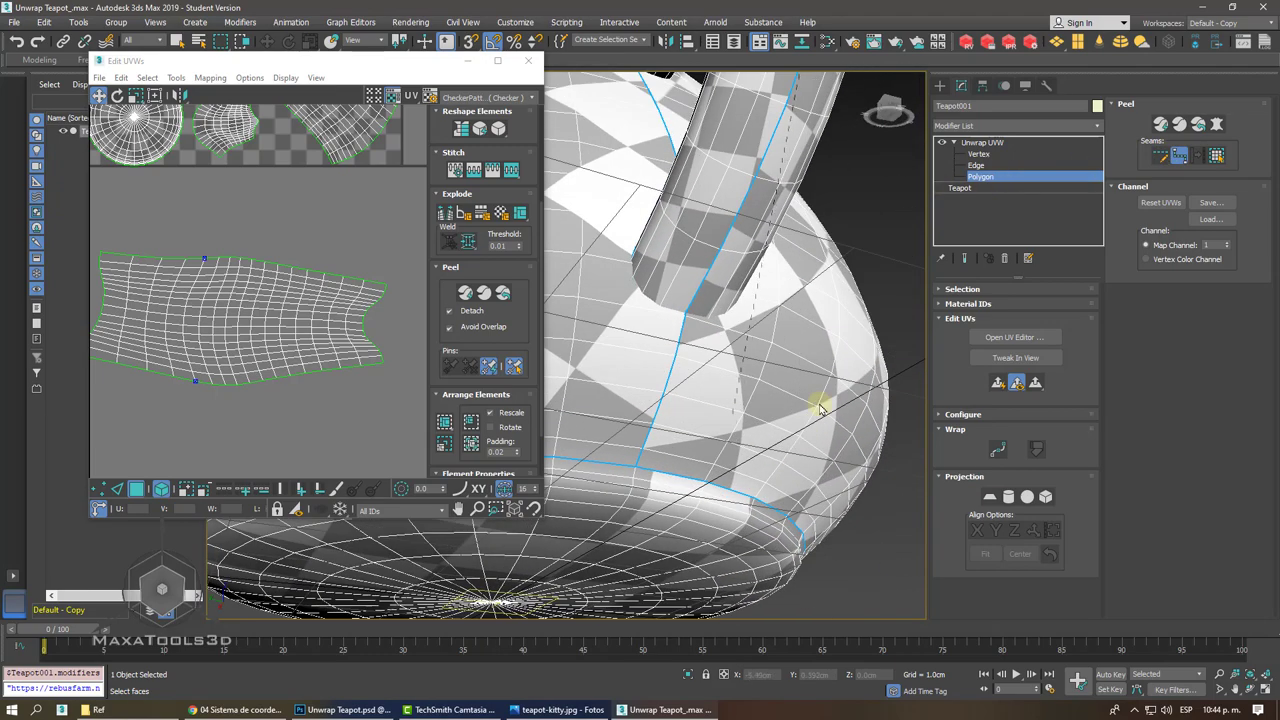
pyautogui.hotkey('shift', 'z')
pyautogui.hotkey('shift', 'z')
pyautogui.hotkey('shift', 'z')
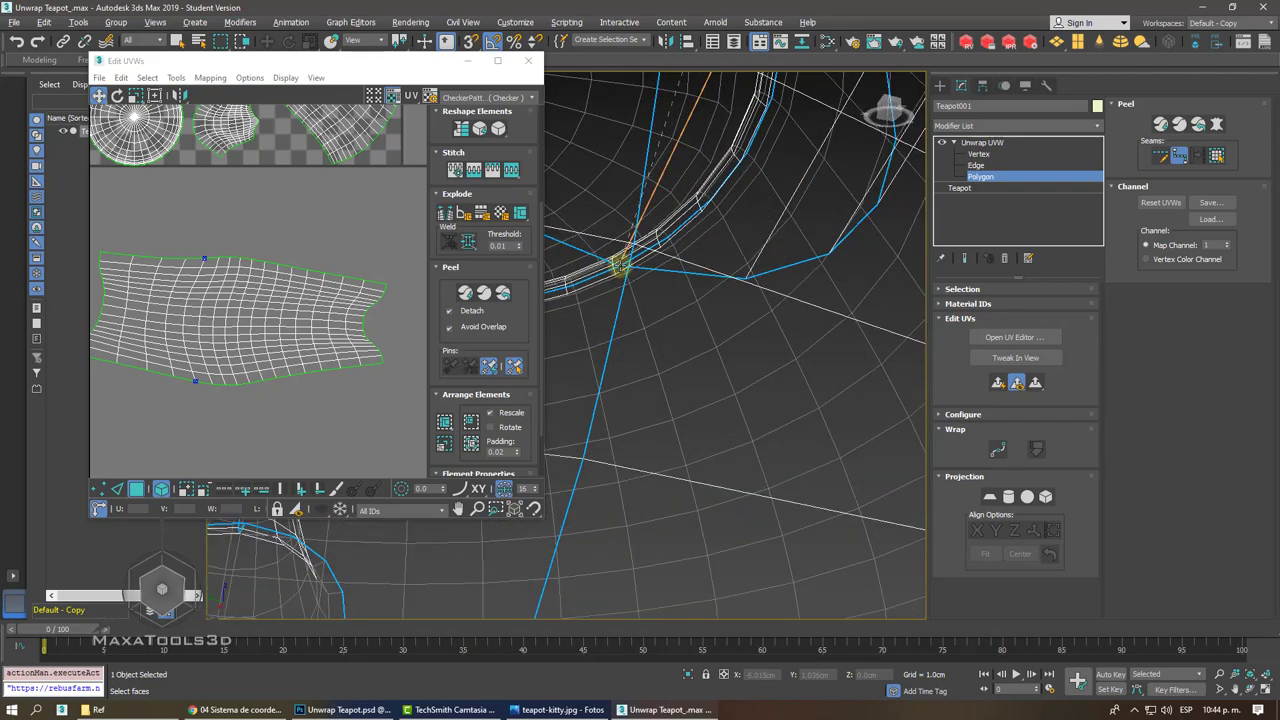
pyautogui.hotkey('shift', 'z')
pyautogui.hotkey('shift', 'z')
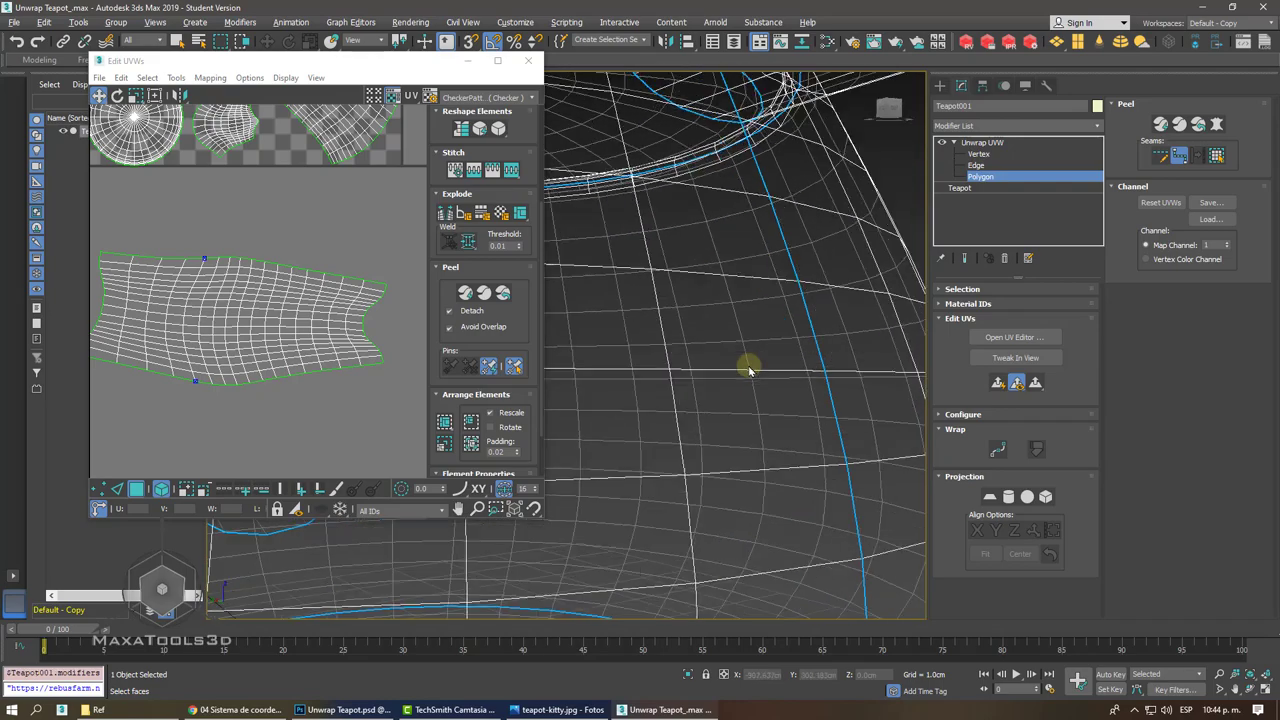
pyautogui.hotkey('shift', 'z')
pyautogui.hotkey('shift', 'z')
pyautogui.hotkey('shift', 'z')
pyautogui.hotkey('shift', 'z')
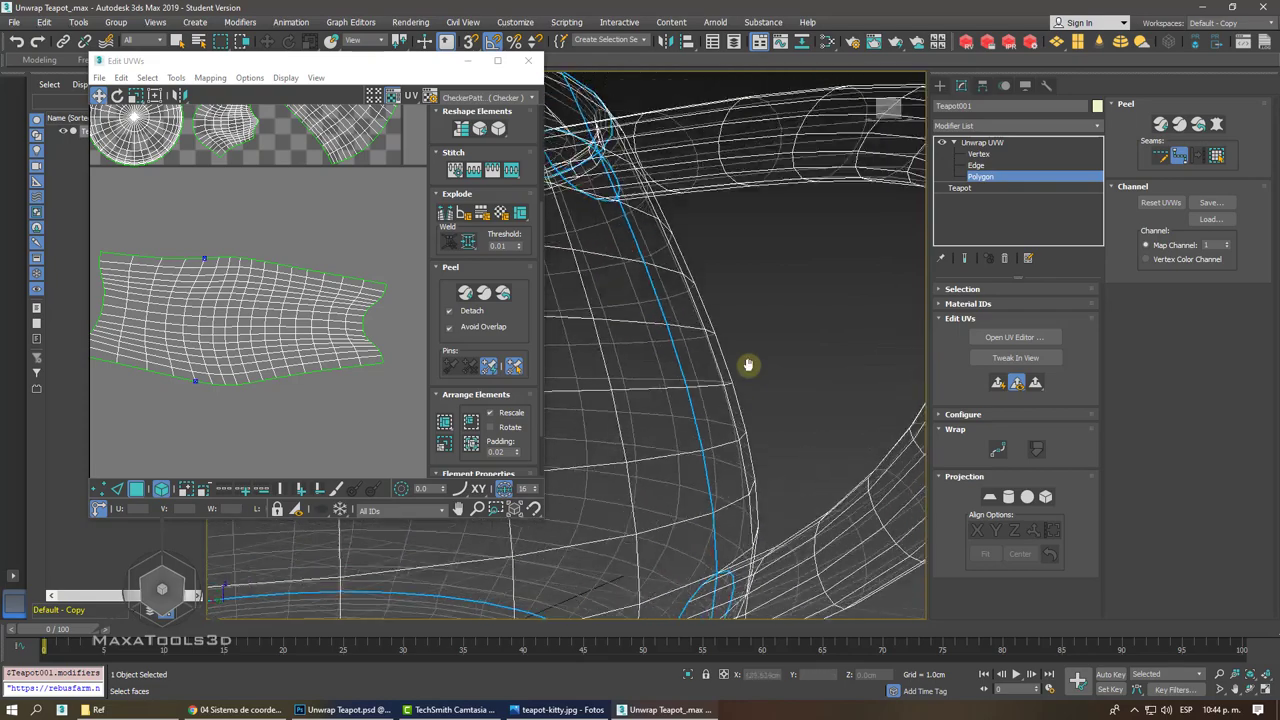
pyautogui.hotkey('shift', 'z')
pyautogui.hotkey('shift', 'z')
pyautogui.hotkey('shift', 'z')
pyautogui.hotkey('shift', 'z')
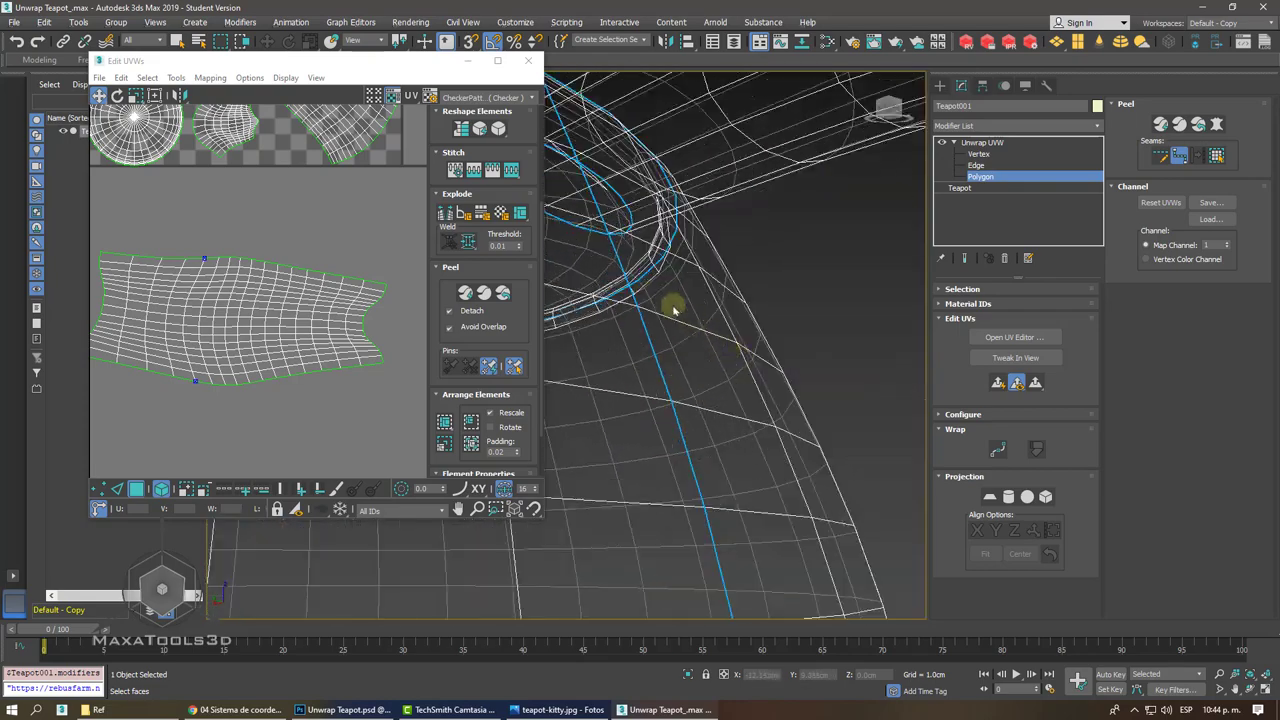
pyautogui.hotkey('shift', 'z')
pyautogui.hotkey('shift', 'z')
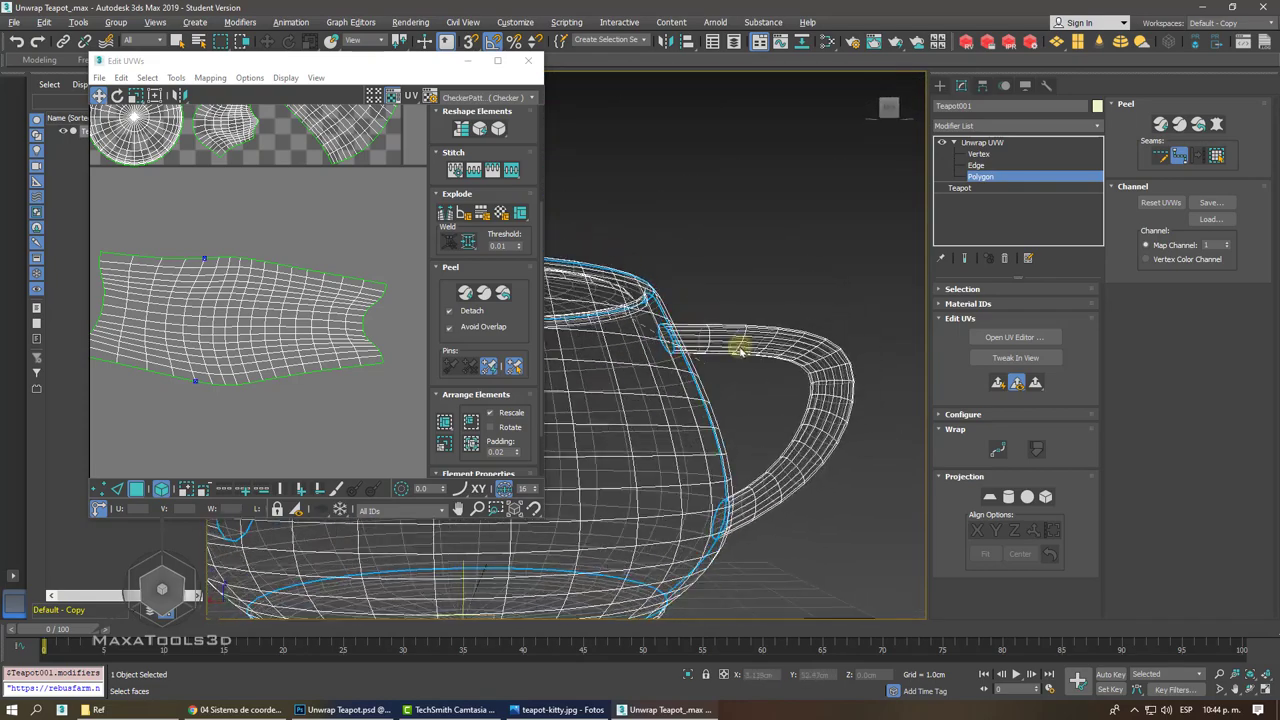
pyautogui.hotkey('shift', 'z')
pyautogui.hotkey('shift', 'z')
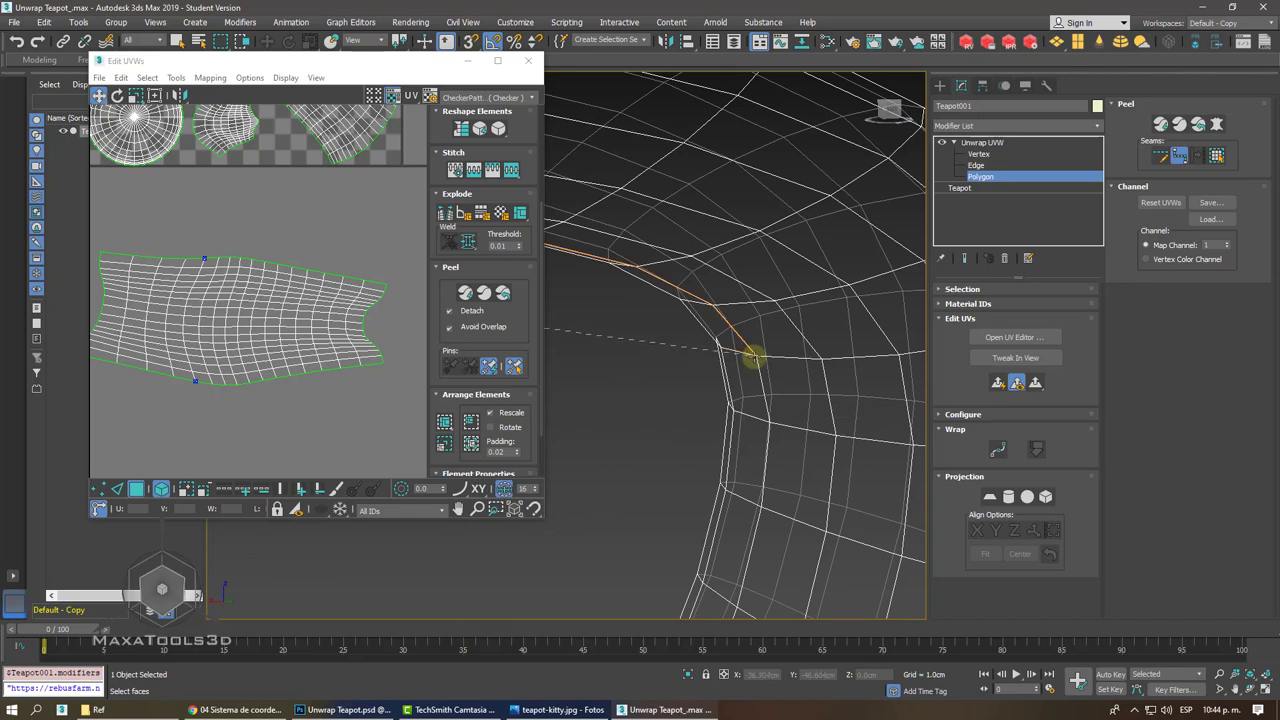
pyautogui.hotkey('shift', 'z')
pyautogui.hotkey('shift', 'z')
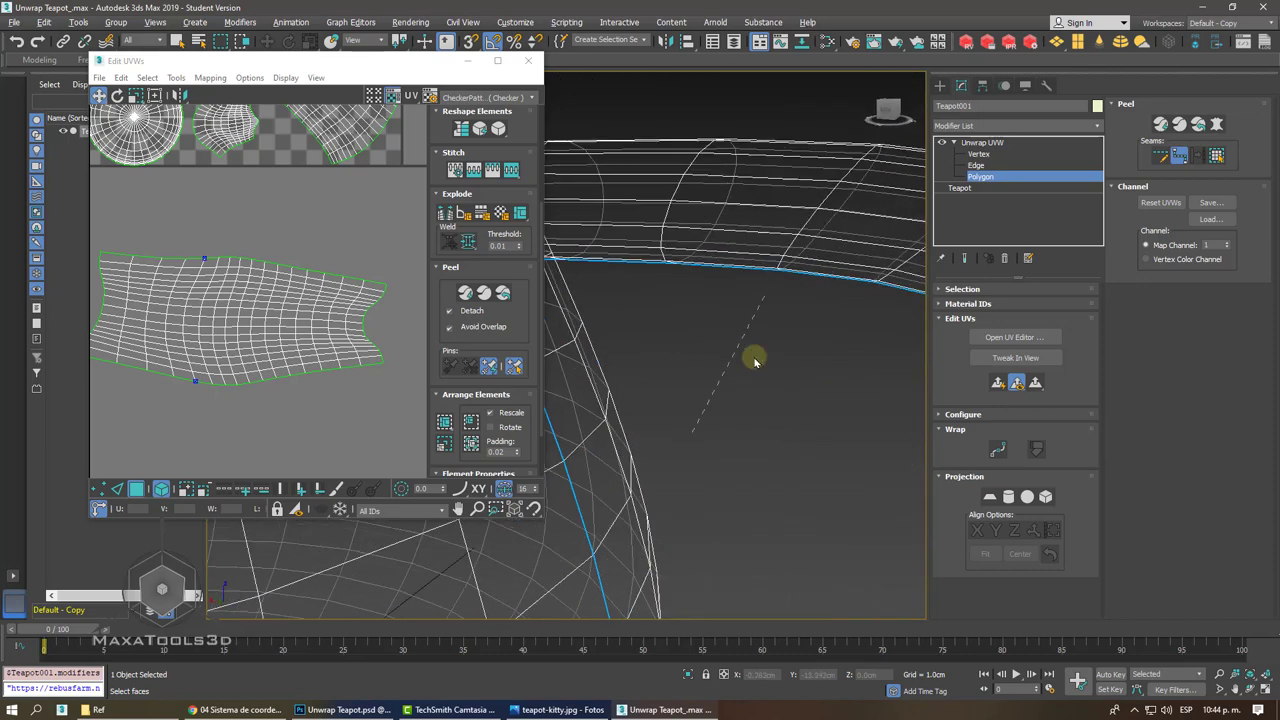
pyautogui.hotkey('shift', 'z')
pyautogui.hotkey('shift', 'z')
pyautogui.hotkey('shift', 'z')
pyautogui.hotkey('shift', 'z')
pyautogui.hotkey('shift', 'z')
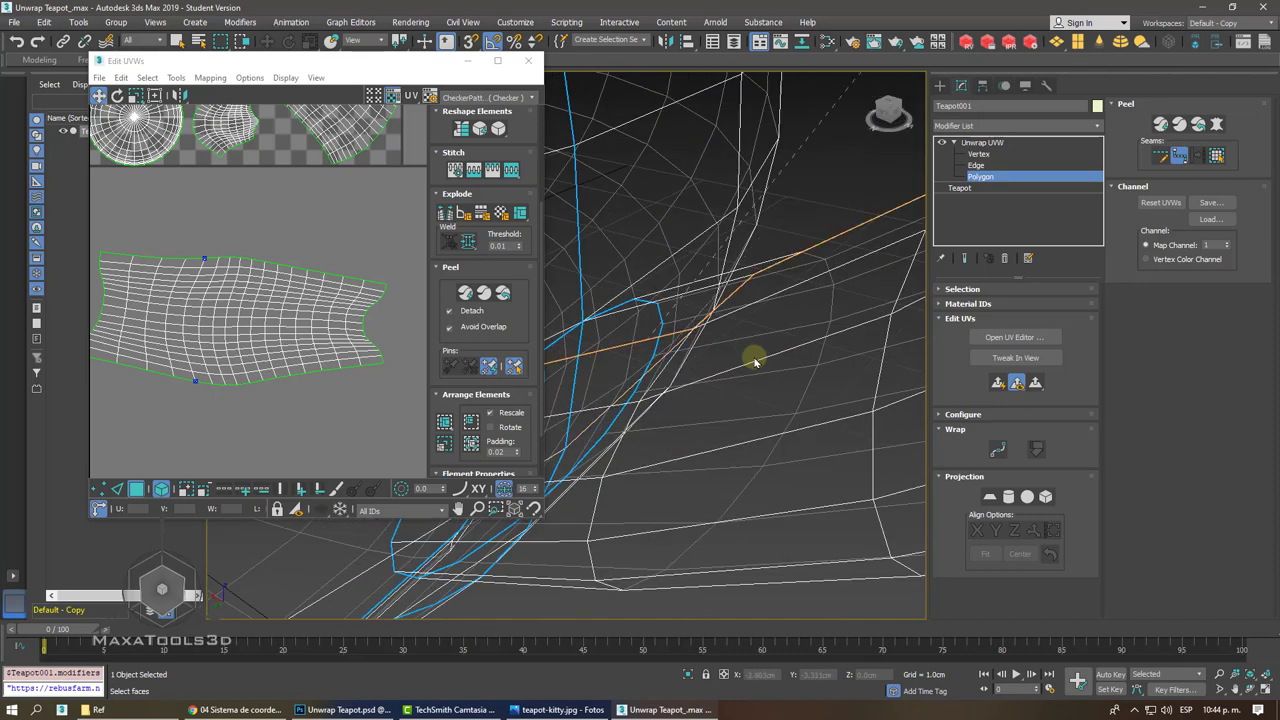
pyautogui.hotkey('shift', 'z')
pyautogui.hotkey('shift', 'z')
pyautogui.hotkey('shift', 'z')
pyautogui.hotkey('shift', 'z')
pyautogui.hotkey('shift', 'z')
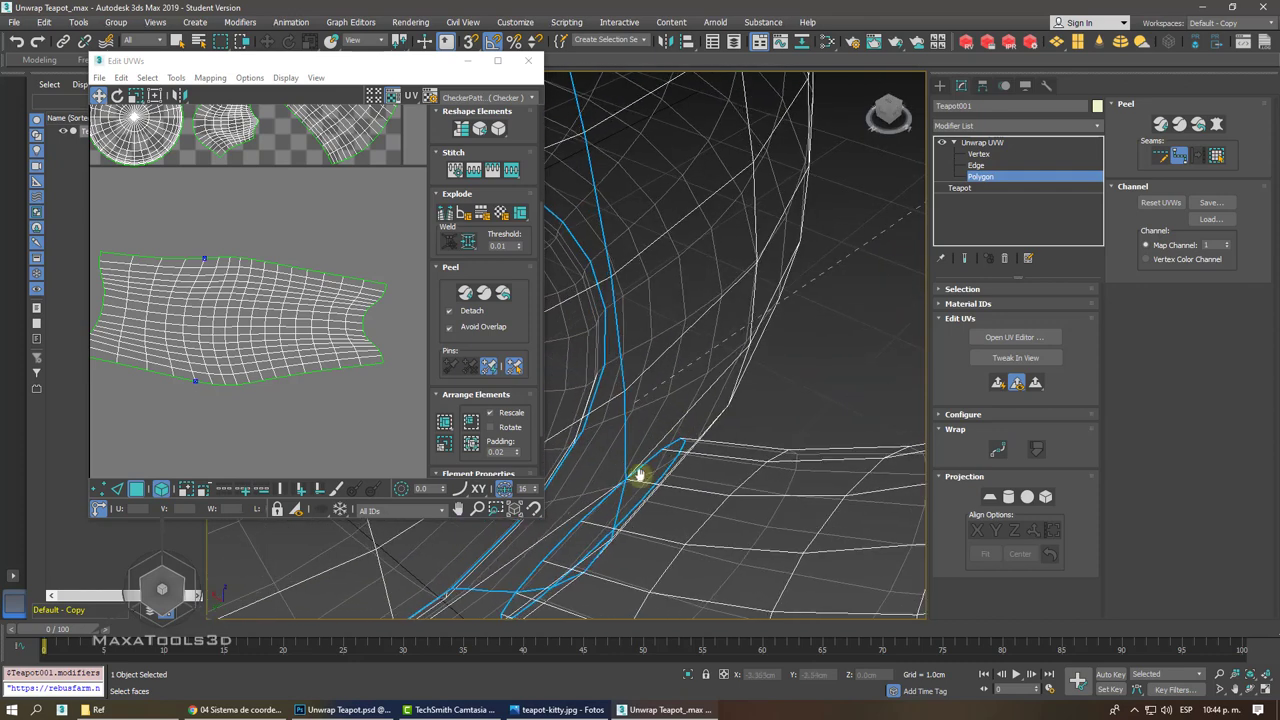
pyautogui.hotkey('shift', 'z')
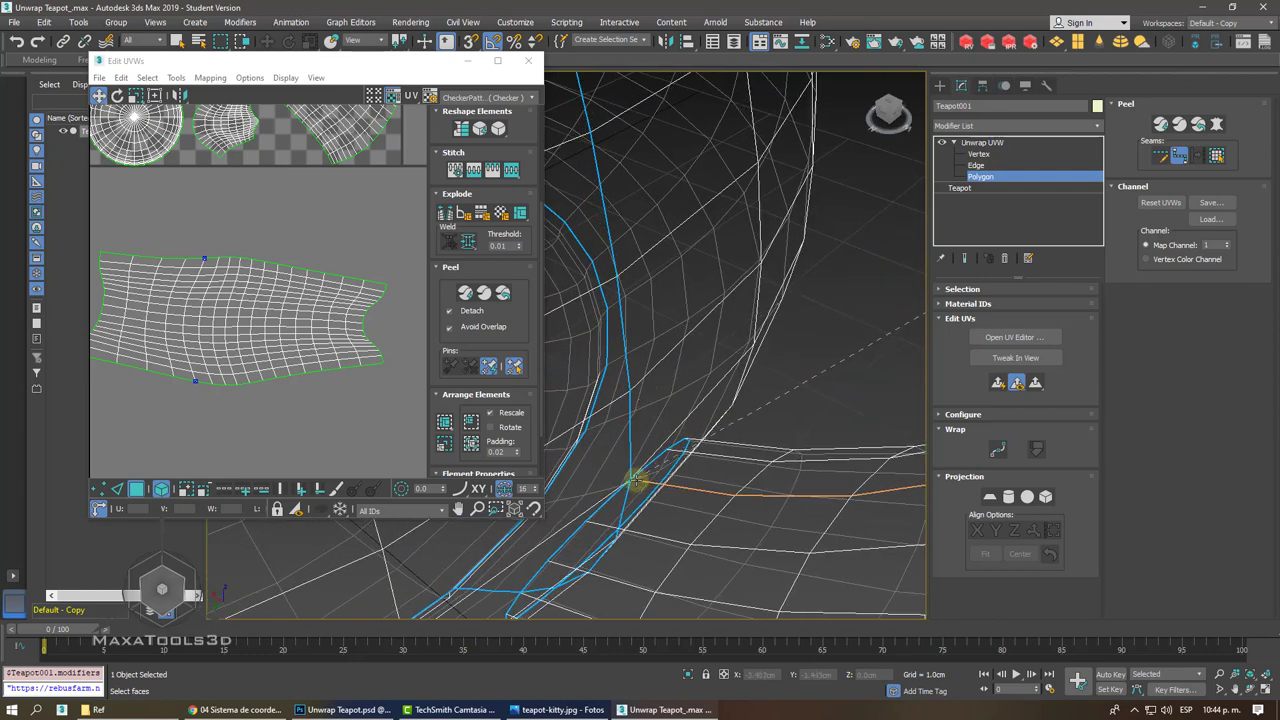
pyautogui.hotkey('shift', 'z')
pyautogui.hotkey('shift', 'z')
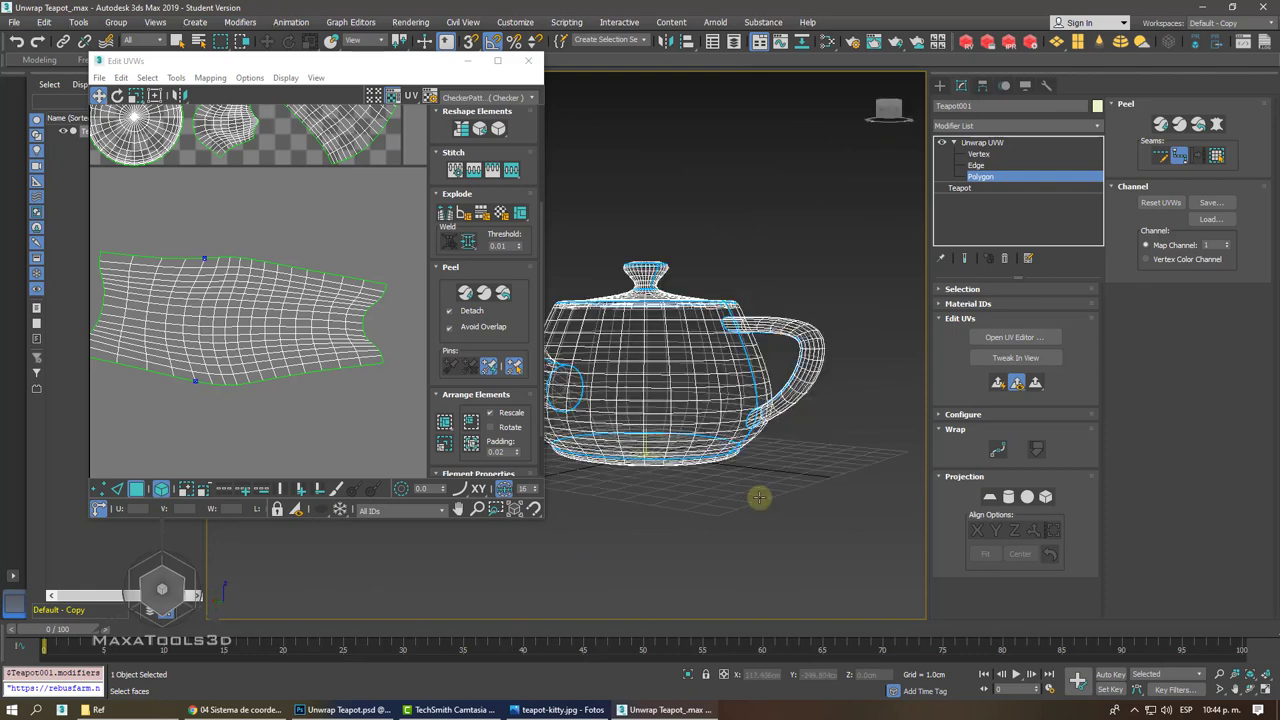
pyautogui.hotkey('shift', 'z')
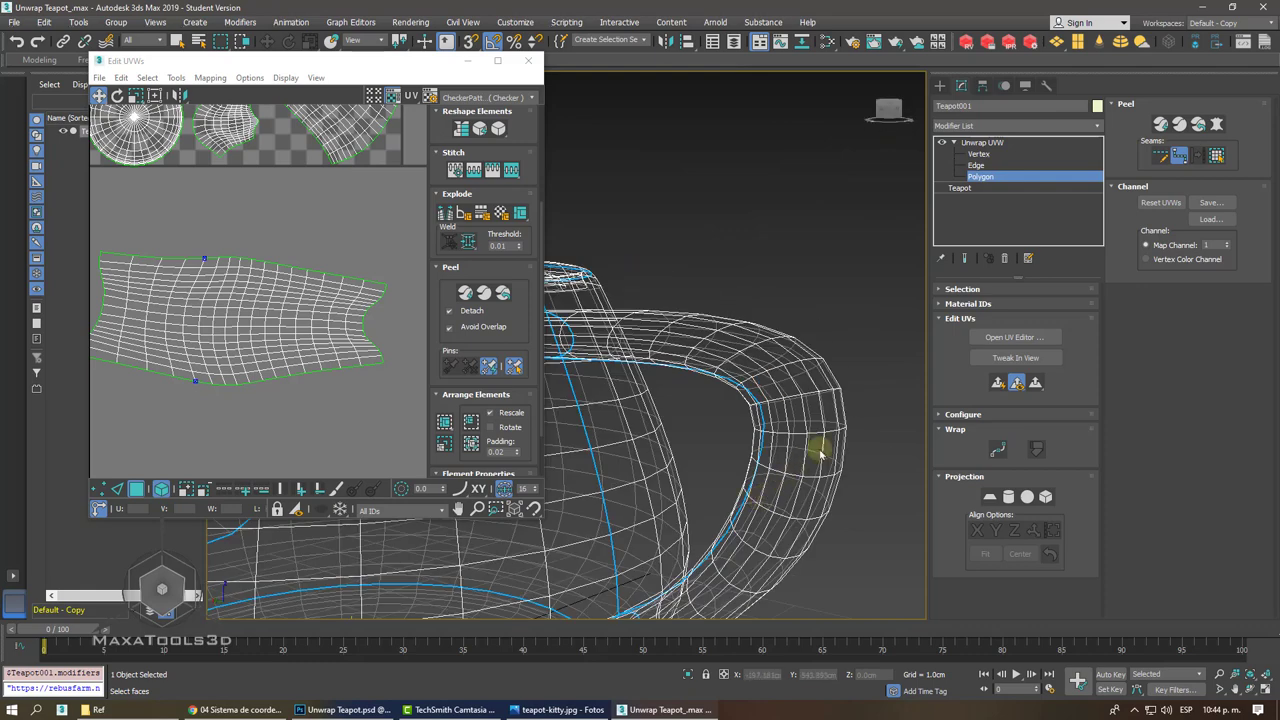
pyautogui.click(1180, 155)
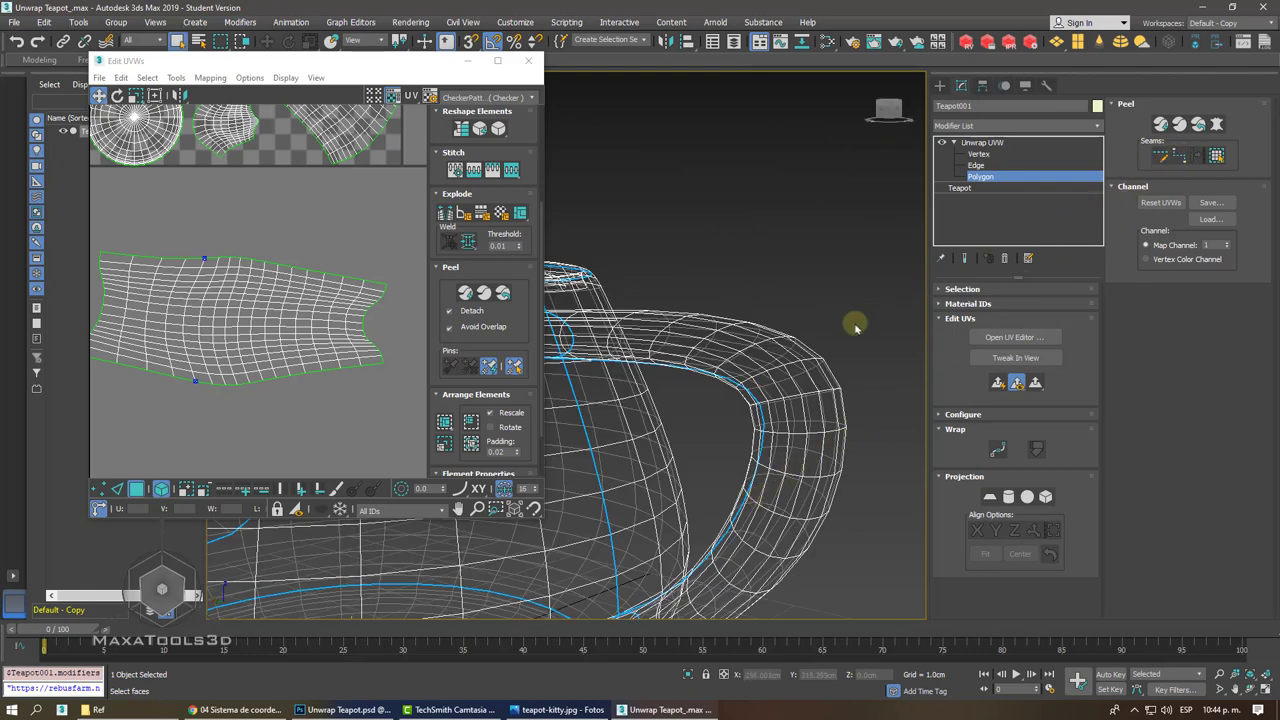
pyautogui.click(795, 355)
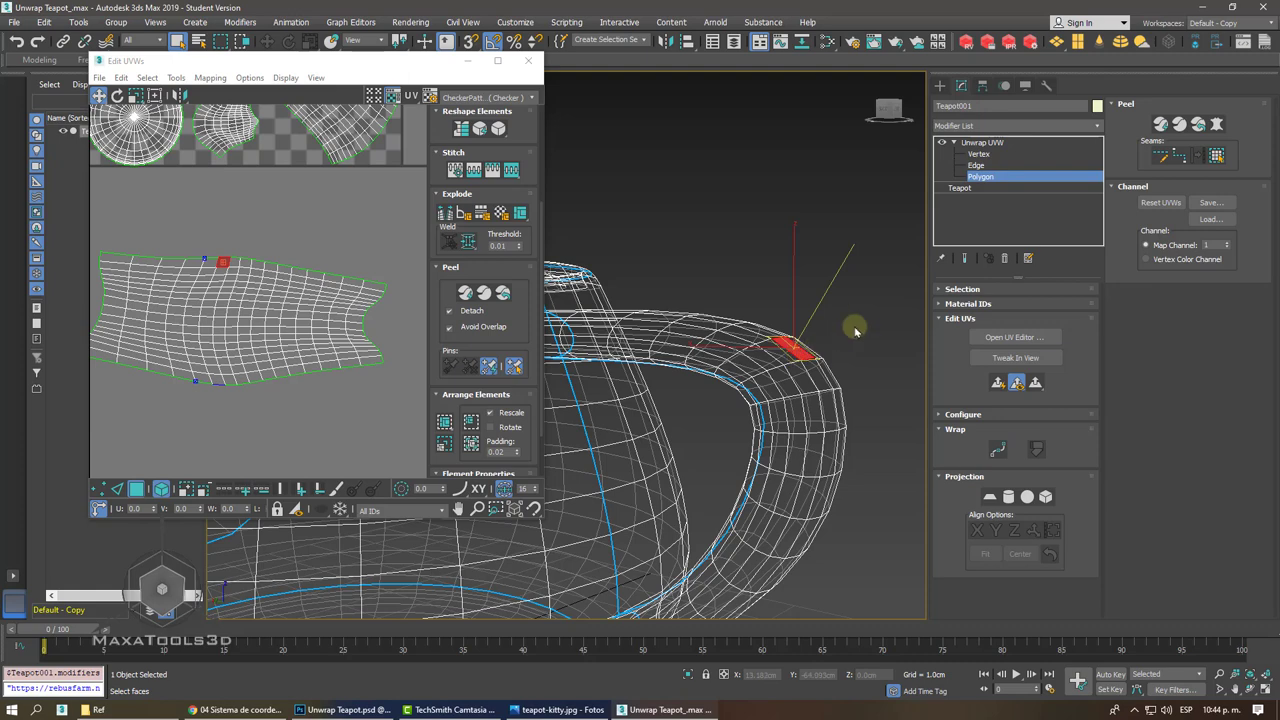
# - Expand the face selection to the handle's seams and Quick Peel it into one island
pyautogui.click(1217, 157)
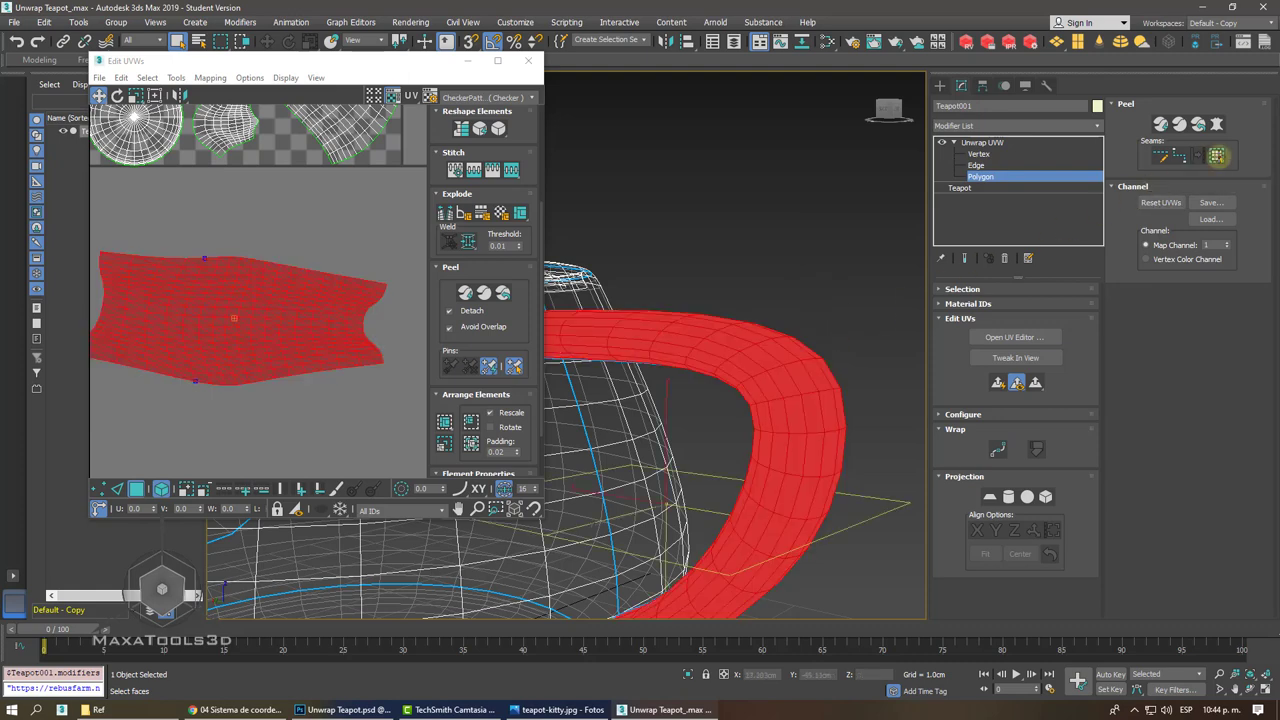
pyautogui.click(1218, 158)
pyautogui.keyDown('alt'); pyautogui.moveTo(700, 400); pyautogui.dragTo(740, 390, button='middle'); pyautogui.keyUp('alt')
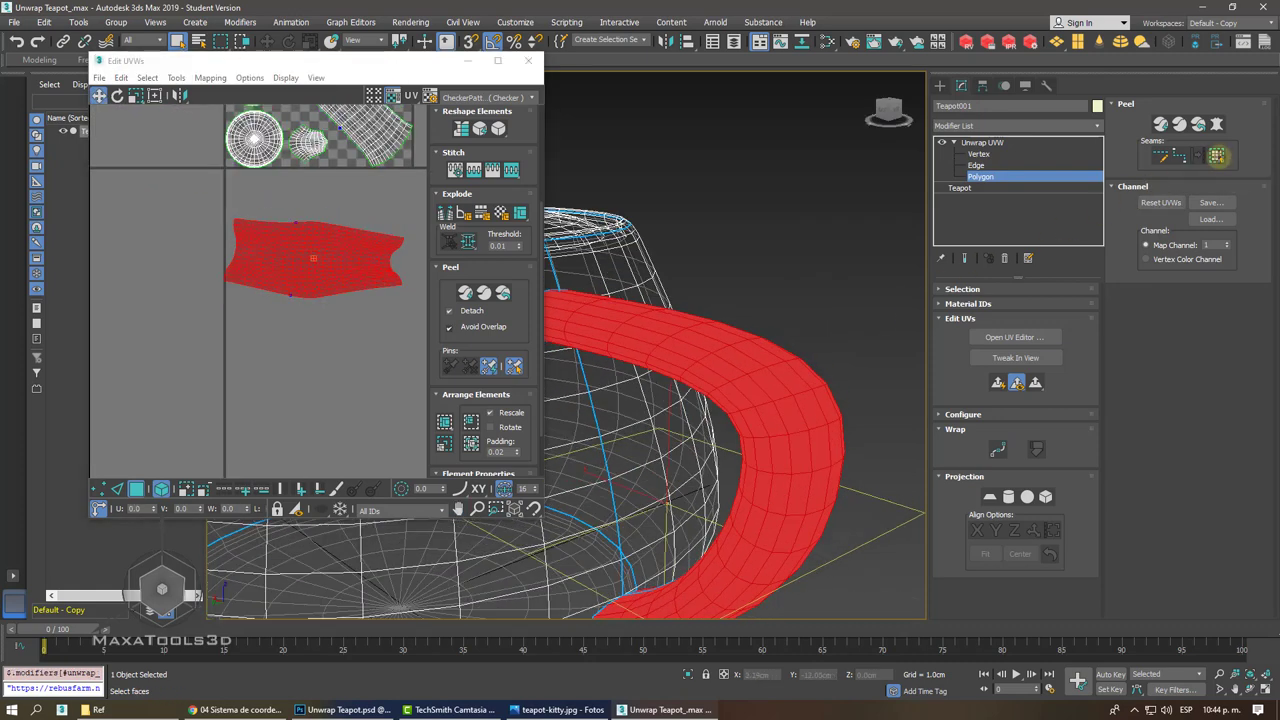
pyautogui.click(1217, 124)
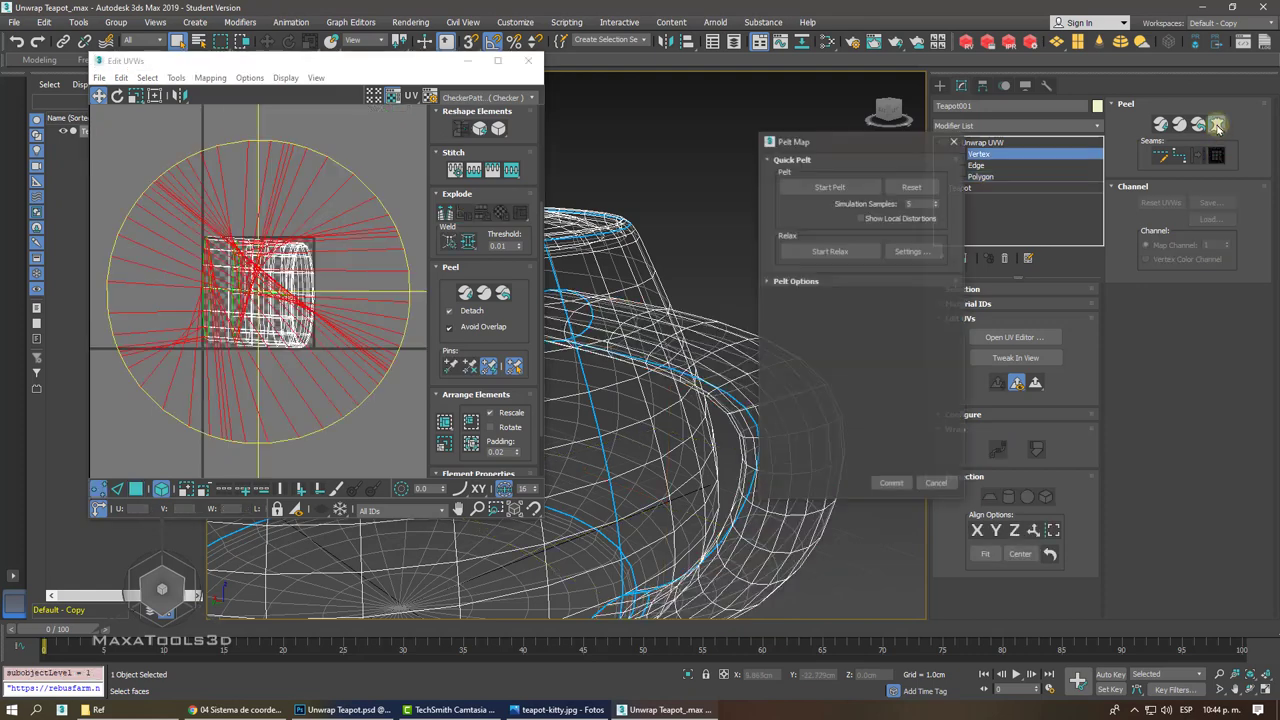
pyautogui.click(934, 480)
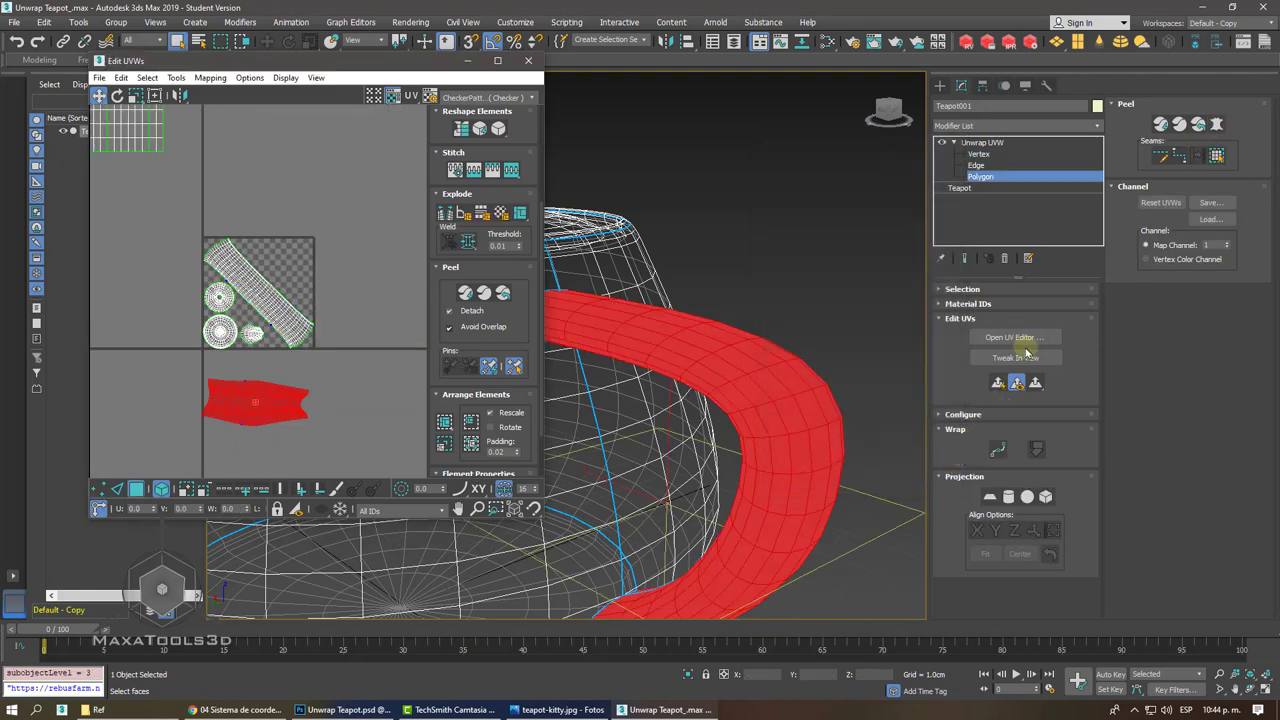
pyautogui.click(1161, 124)
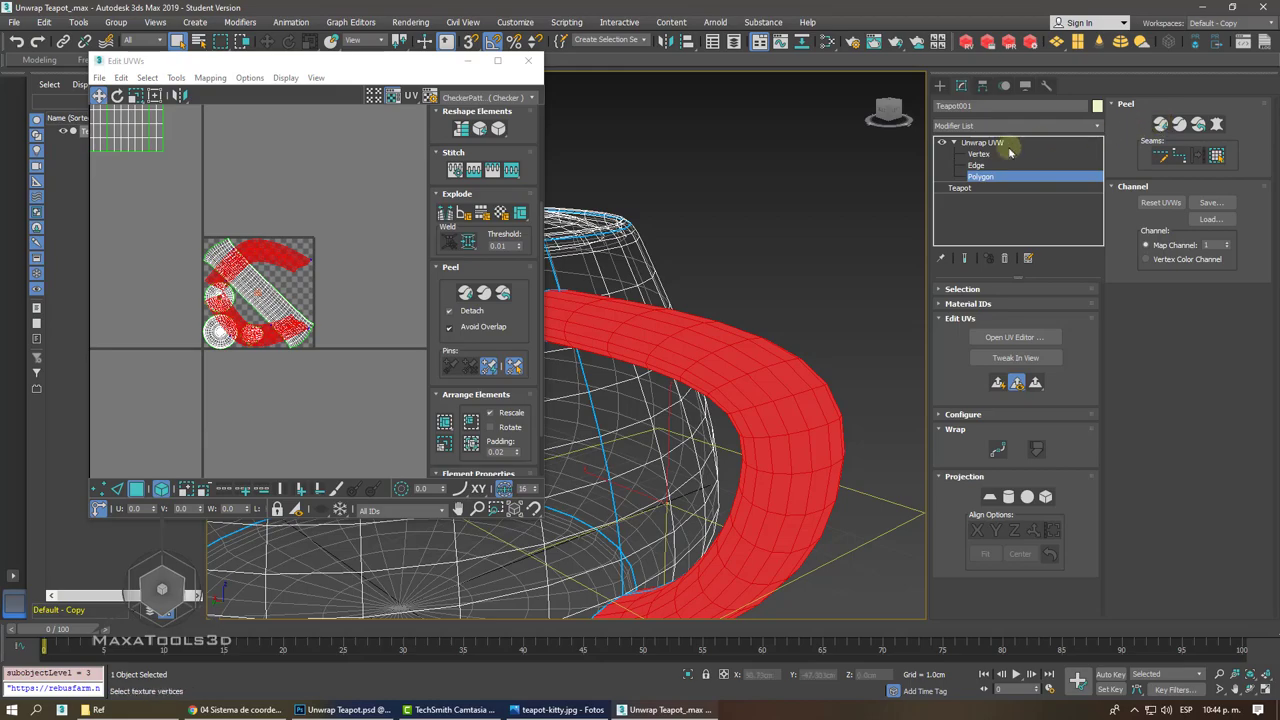
pyautogui.scroll(3, 371, 243)
pyautogui.scroll(3, 309, 229)
pyautogui.scroll(2, 309, 229)
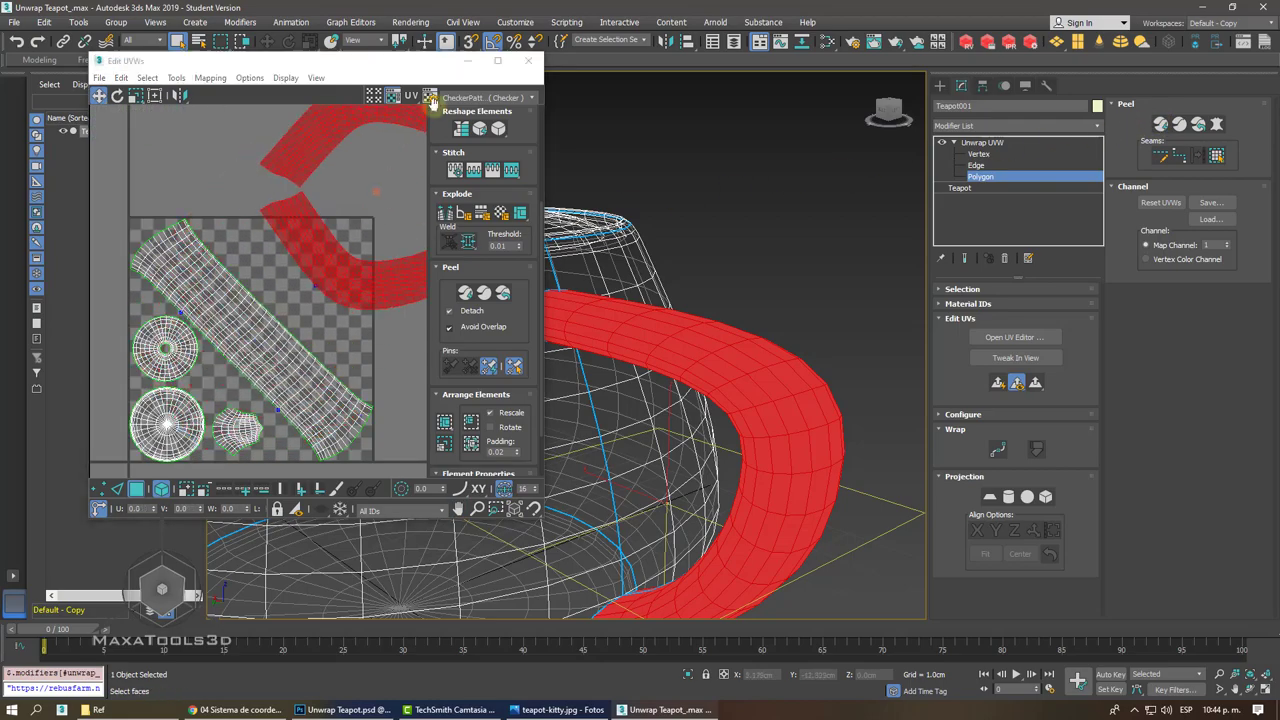
pyautogui.moveTo(700, 400)
pyautogui.keyDown('alt'); pyautogui.mouseDown(button='middle')
pyautogui.moveTo(780, 380)
pyautogui.moveTo(825, 114)
pyautogui.mouseUp(button='middle'); pyautogui.keyUp('alt')
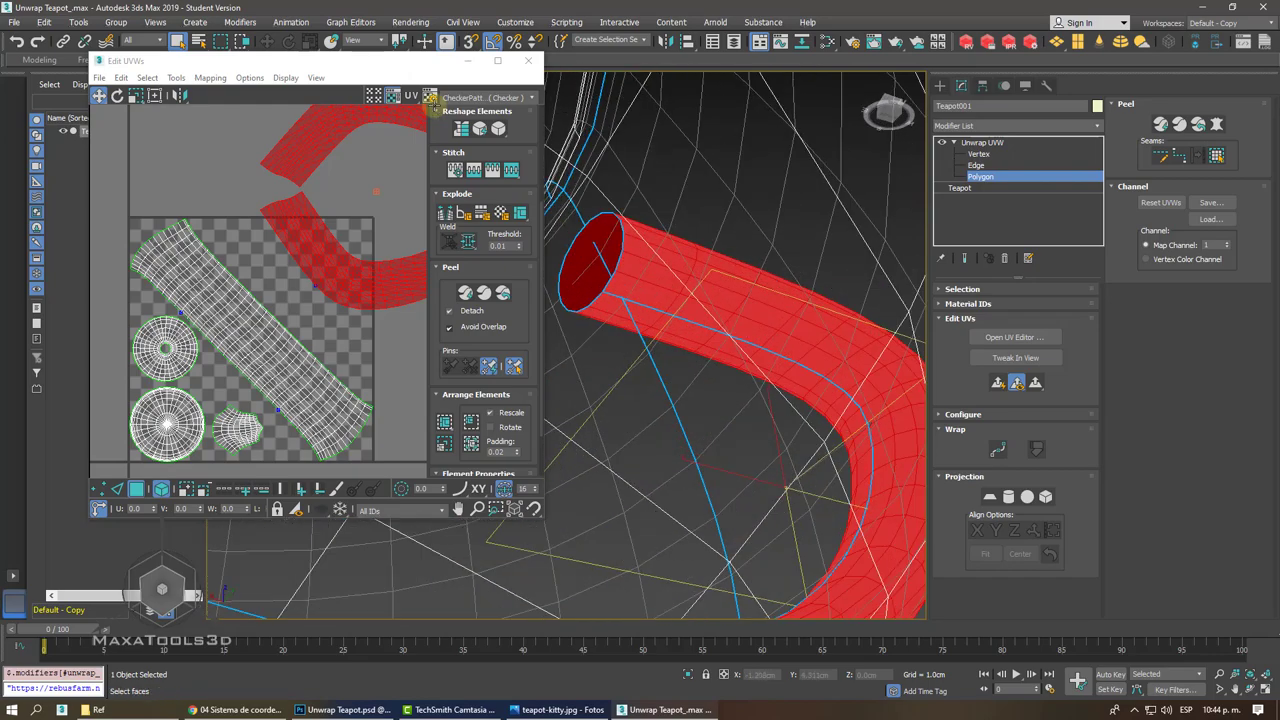
# - Pelt map the handle, relax its UVs, and commit the result
pyautogui.click(1216, 124)
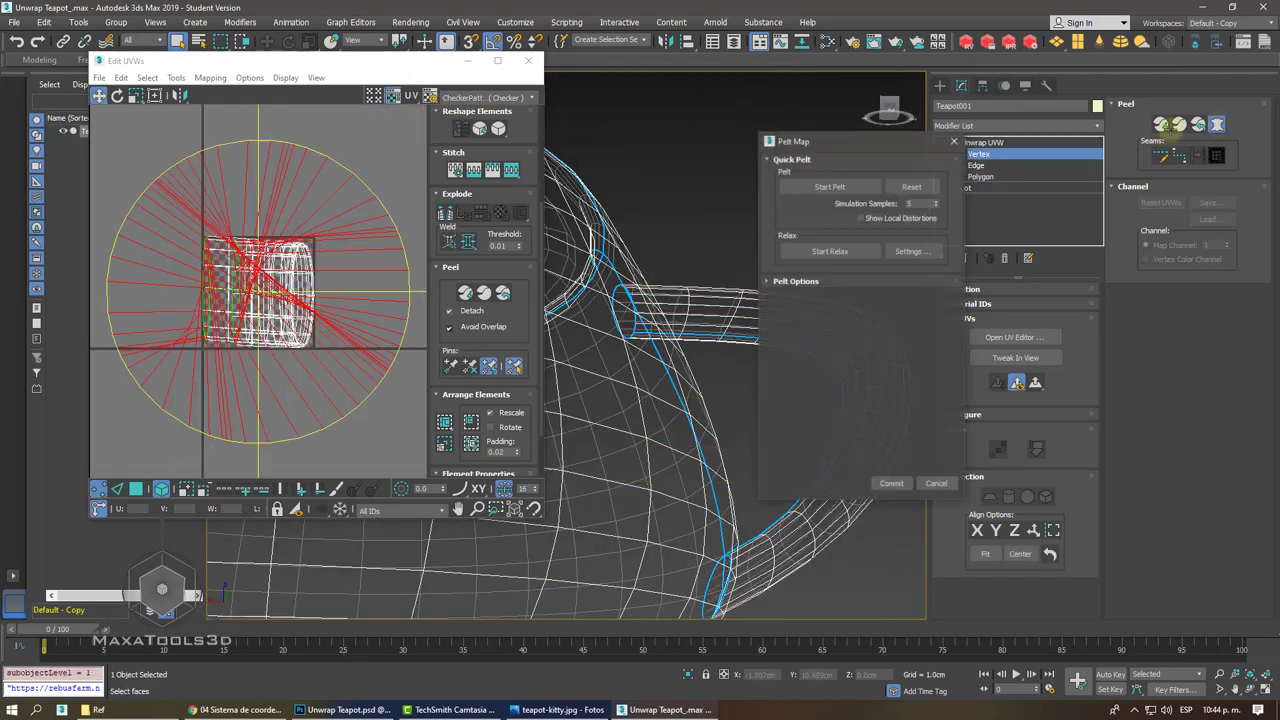
pyautogui.click(825, 186)
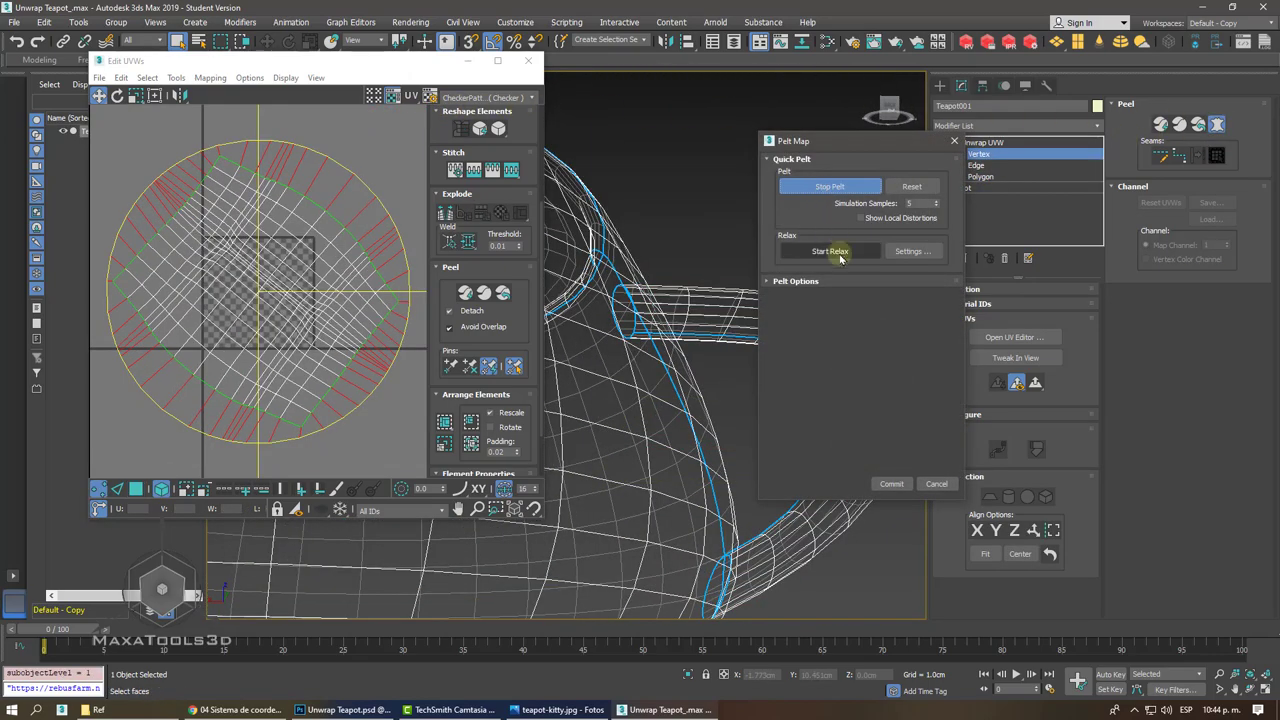
pyautogui.click(832, 251)
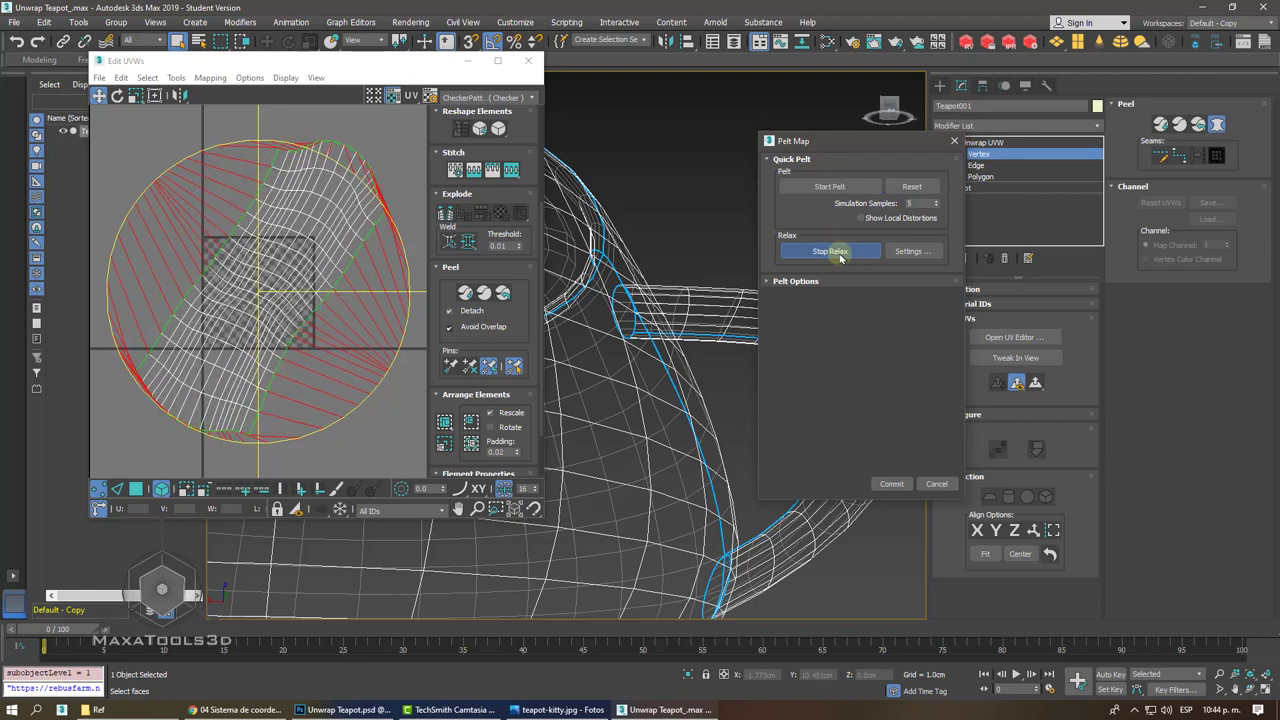
pyautogui.click(838, 253)
pyautogui.click(891, 483)
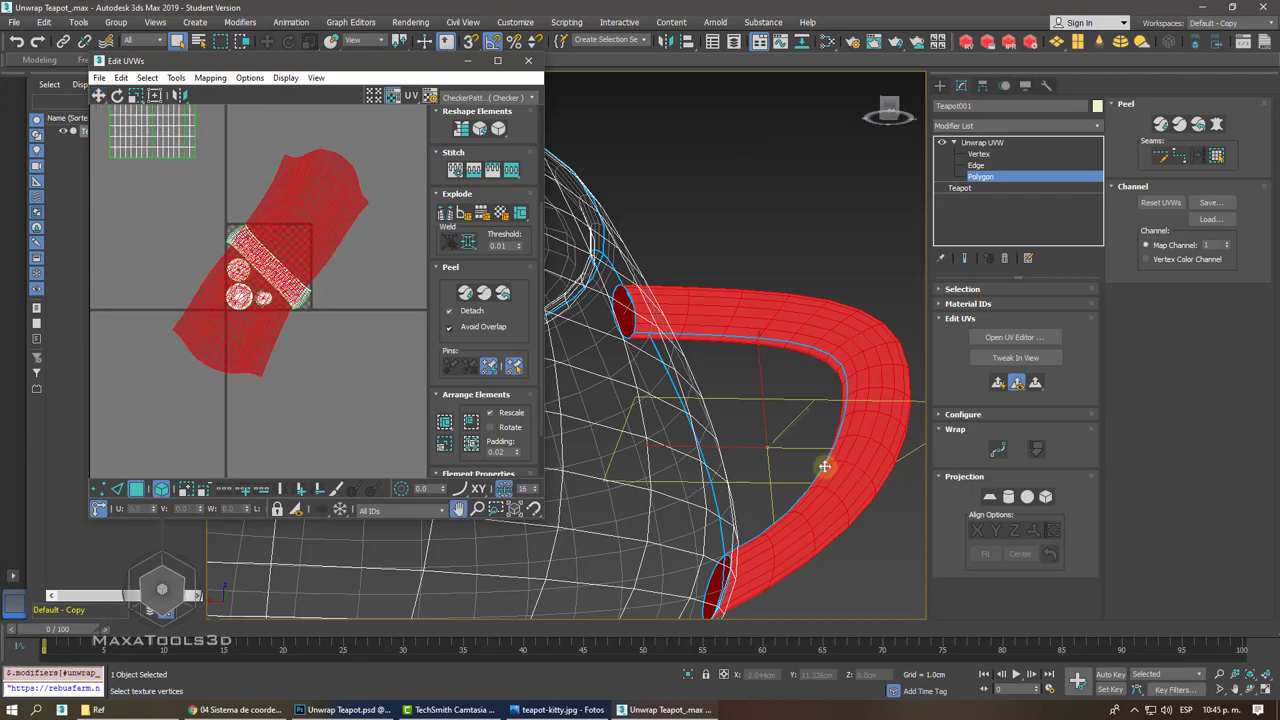
# - Move the handle's UV island down and right and shrink it
pyautogui.press('z')
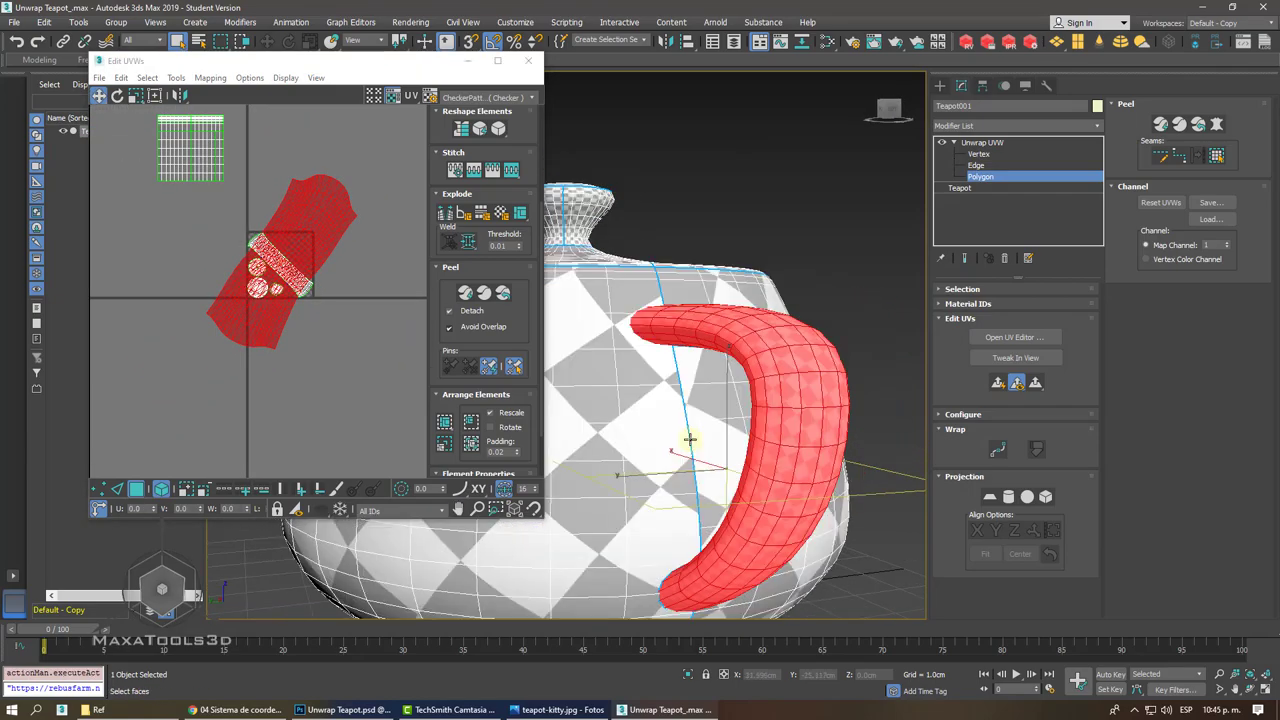
pyautogui.keyDown('alt'); pyautogui.moveTo(690, 438); pyautogui.dragTo(690, 438, button='middle'); pyautogui.keyUp('alt')
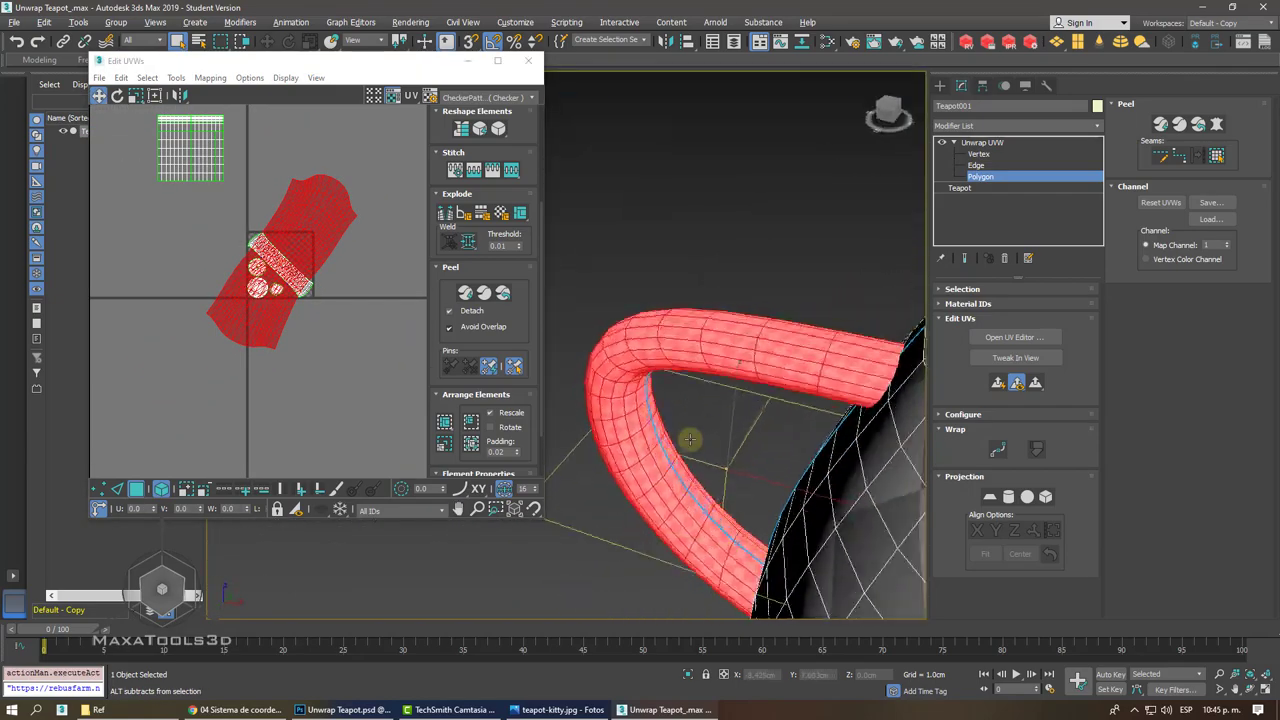
pyautogui.scroll(3, 690, 438)
pyautogui.scroll(-6, 690, 438)
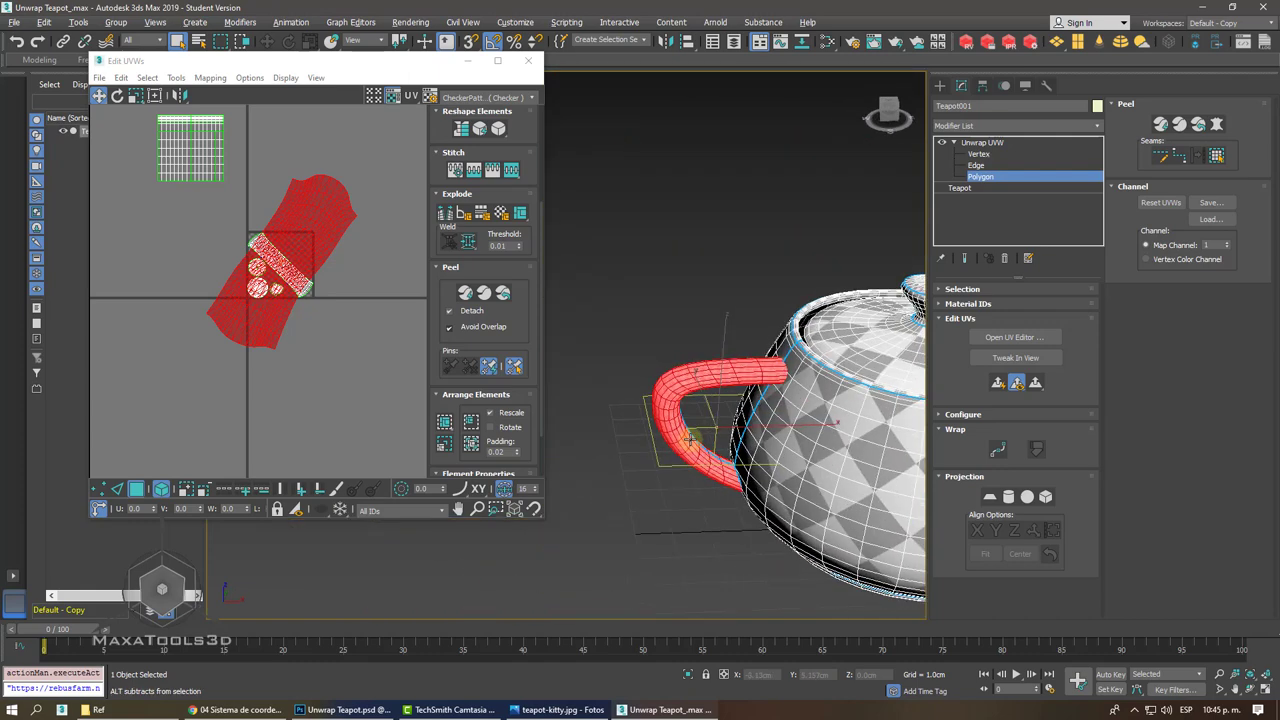
pyautogui.scroll(2, 288, 281)
pyautogui.scroll(2, 288, 281)
pyautogui.scroll(1, 288, 281)
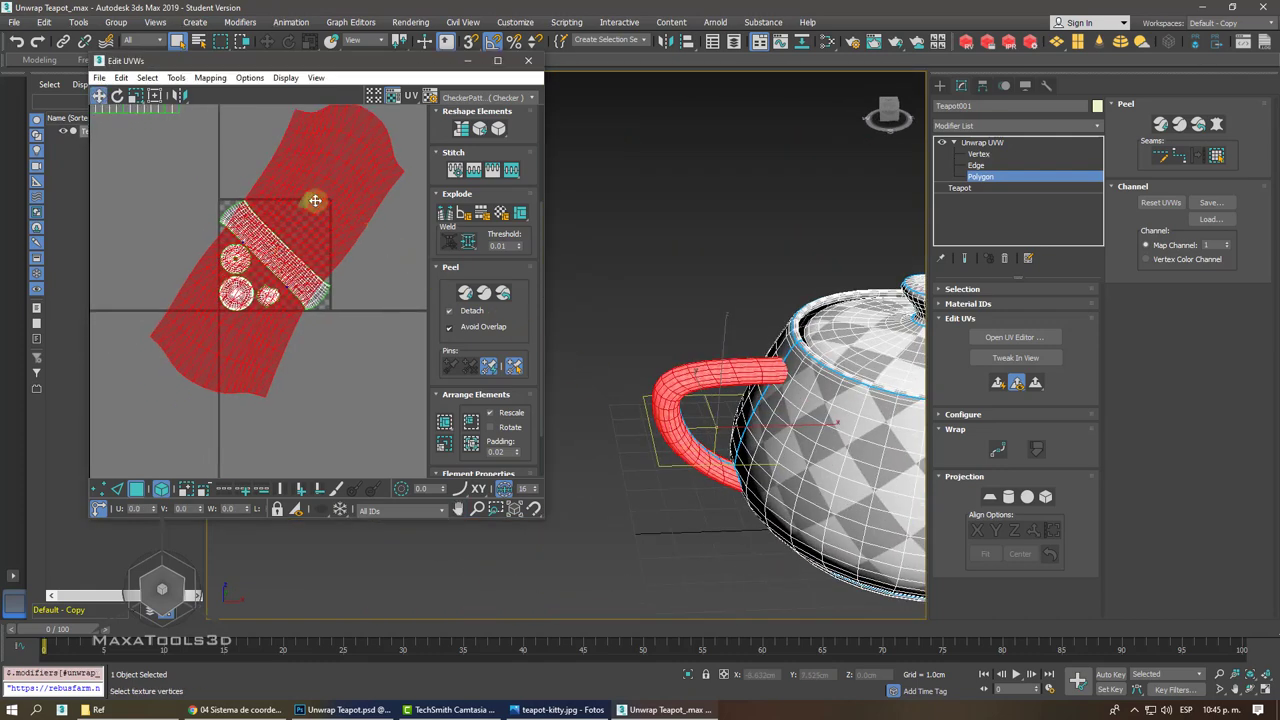
pyautogui.moveTo(314, 201)
pyautogui.mouseDown()
pyautogui.moveTo(352, 237)
pyautogui.moveTo(277, 425)
pyautogui.moveTo(307, 331)
pyautogui.mouseUp()
pyautogui.click(136, 96)
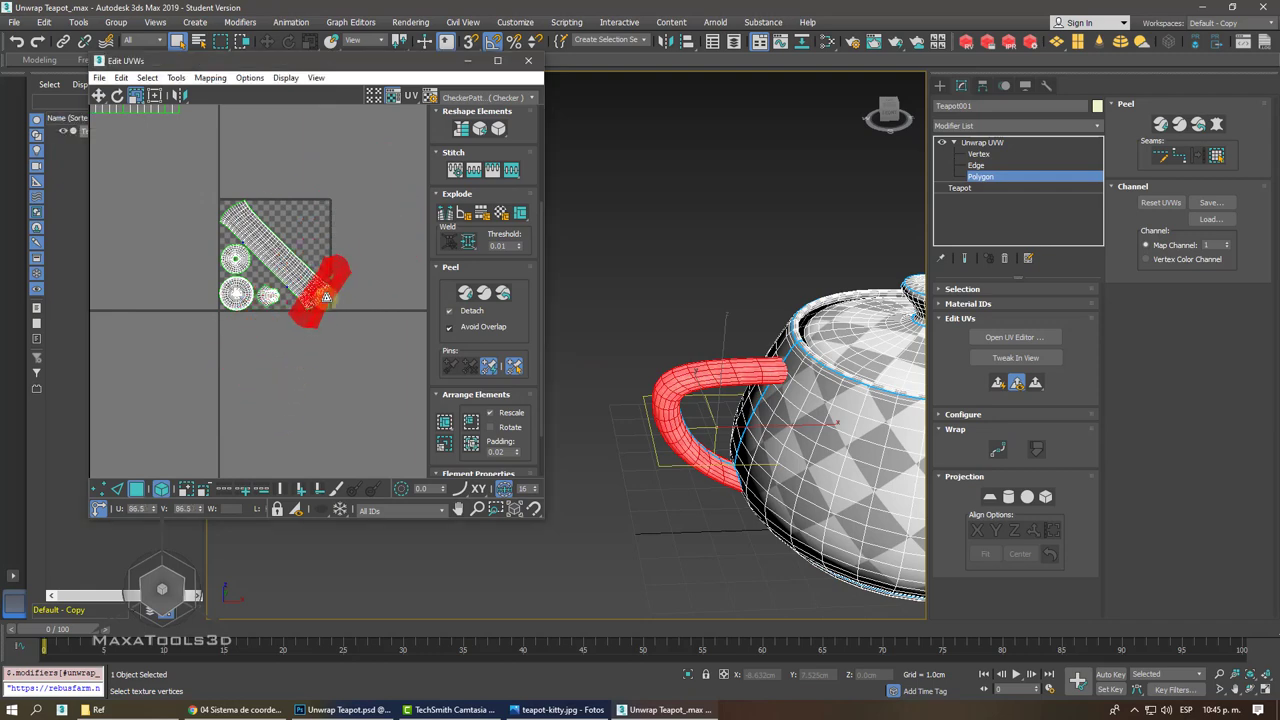
# - Scale the handle island back up and move it clear of the other shells
pyautogui.scroll(3, 307, 331)
pyautogui.scroll(2, 349, 383)
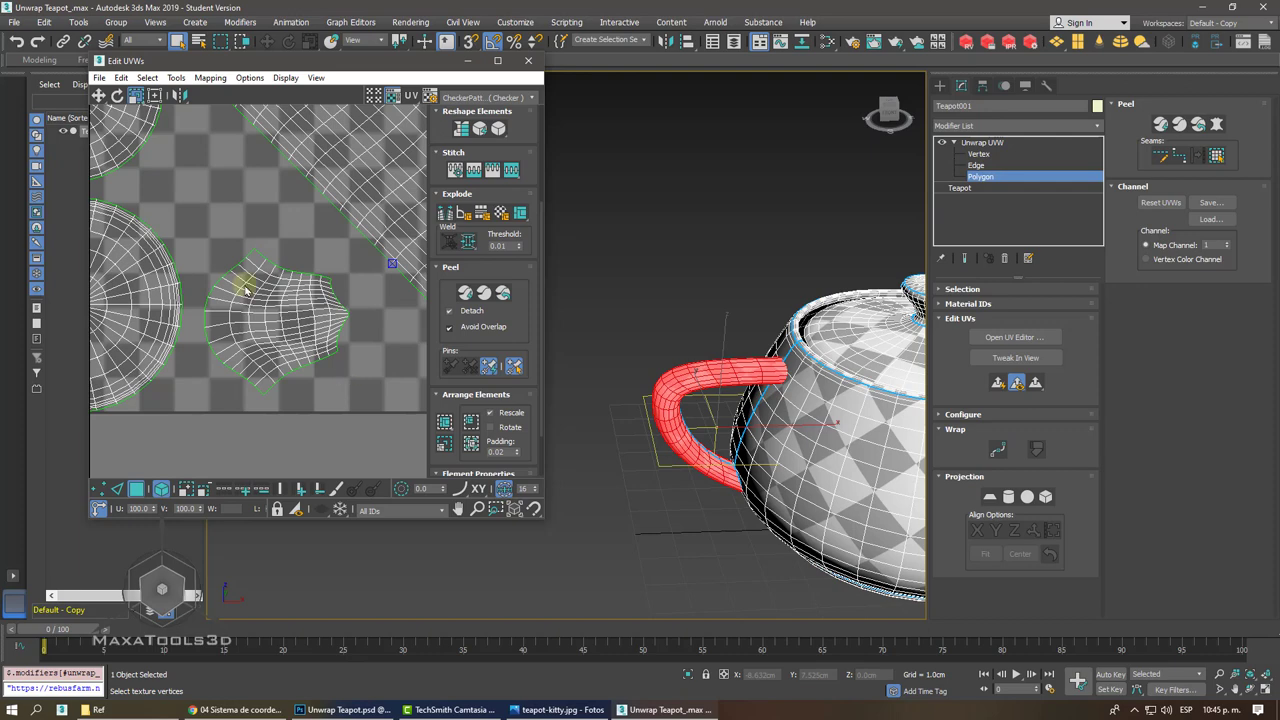
pyautogui.moveTo(245, 289)
pyautogui.mouseDown()
pyautogui.moveTo(286, 300)
pyautogui.moveTo(253, 287)
pyautogui.moveTo(357, 280)
pyautogui.moveTo(250, 282)
pyautogui.moveTo(235, 266)
pyautogui.mouseUp()
pyautogui.click(98, 96)
pyautogui.scroll(-3, 253, 287)
pyautogui.click(136, 96)
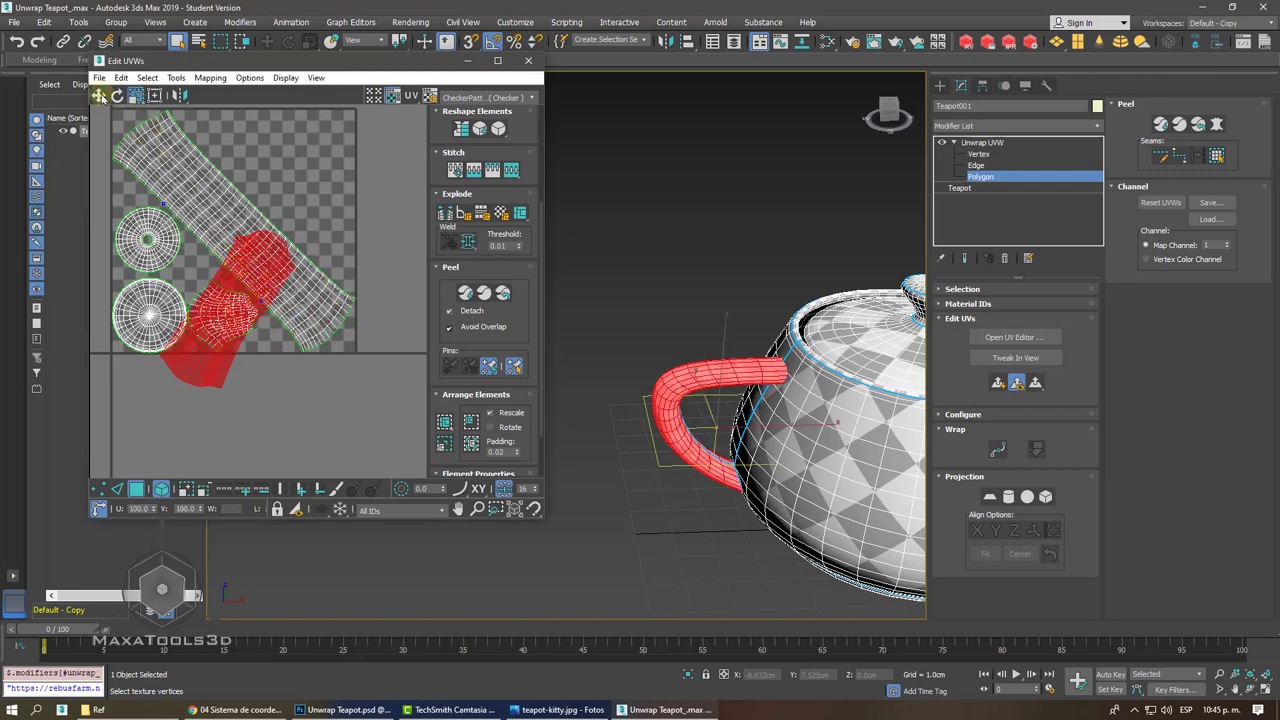
pyautogui.click(99, 96)
pyautogui.moveTo(190, 352); pyautogui.dragTo(368, 223)
pyautogui.moveTo(368, 223); pyautogui.dragTo(346, 251, button='middle')
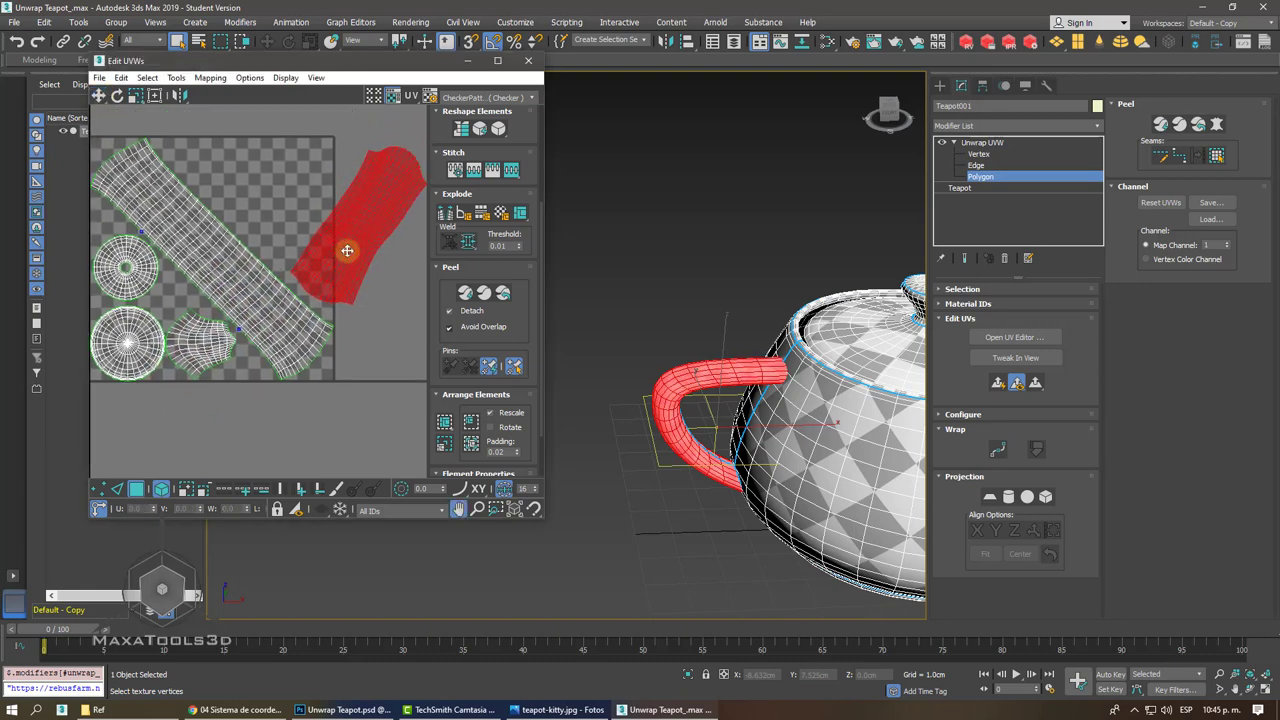
# - Switch Unwrap UVW selection to the Edge sub-object level
pyautogui.scroll(3, 346, 251)
pyautogui.scroll(-1, 343, 251)
pyautogui.scroll(-1, 343, 251)
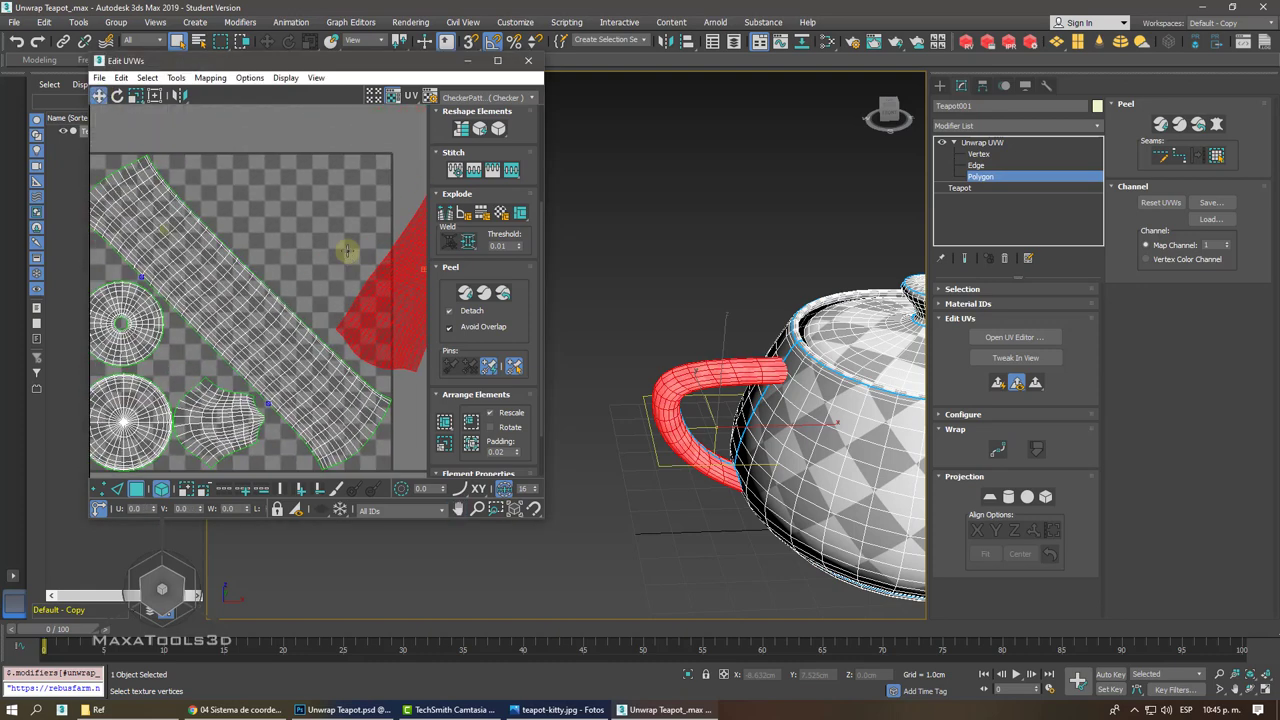
pyautogui.scroll(2, 347, 255)
pyautogui.scroll(1, 345, 251)
pyautogui.scroll(2, 345, 251)
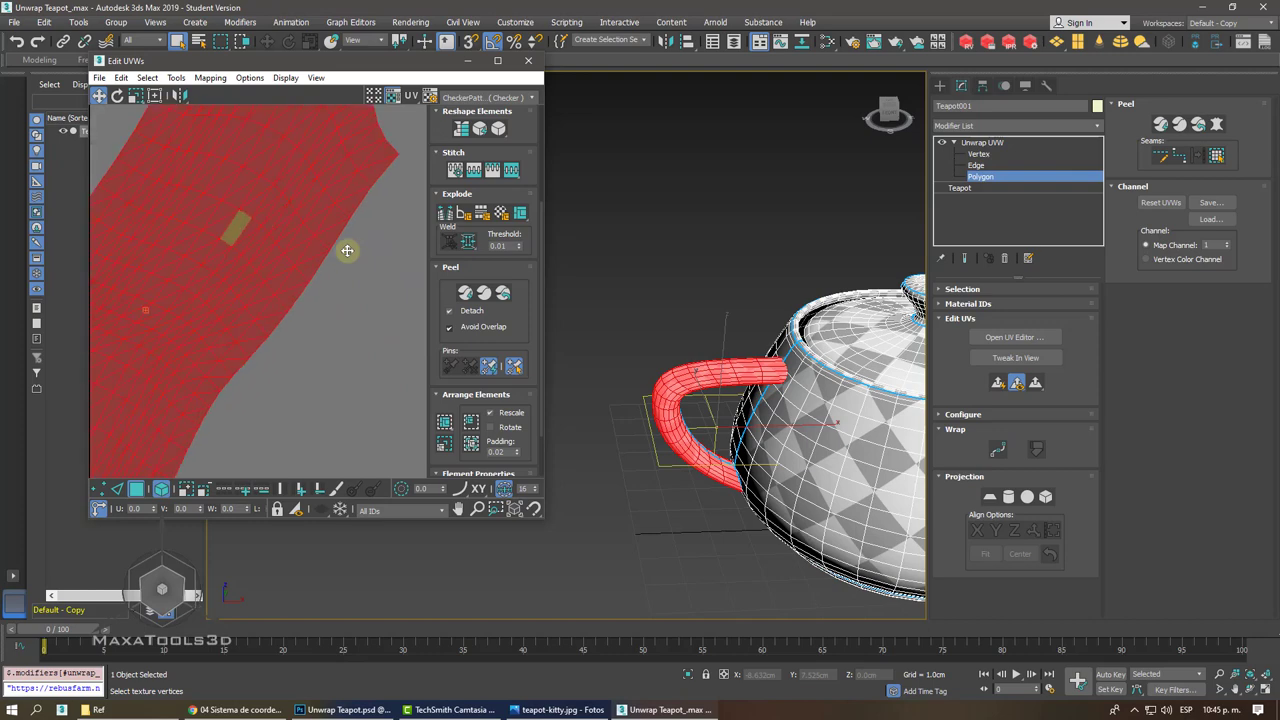
pyautogui.scroll(-2, 347, 251)
pyautogui.scroll(-1, 347, 253)
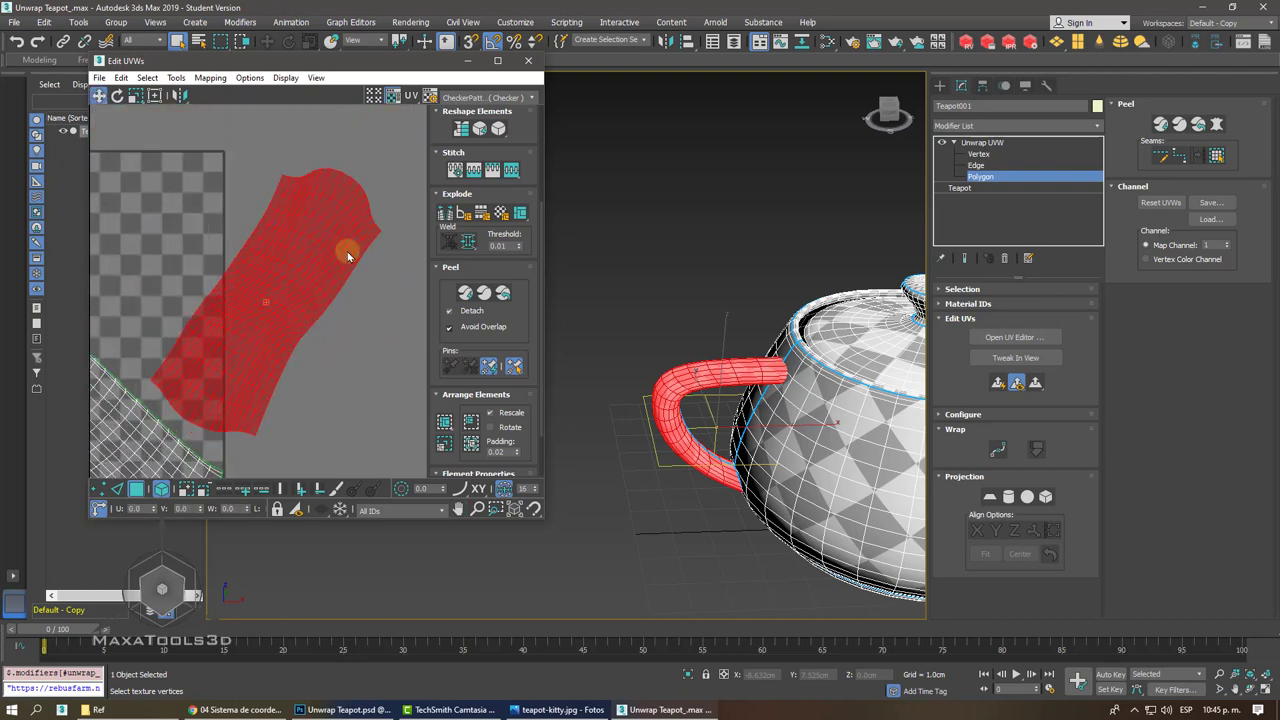
pyautogui.click(117, 489)
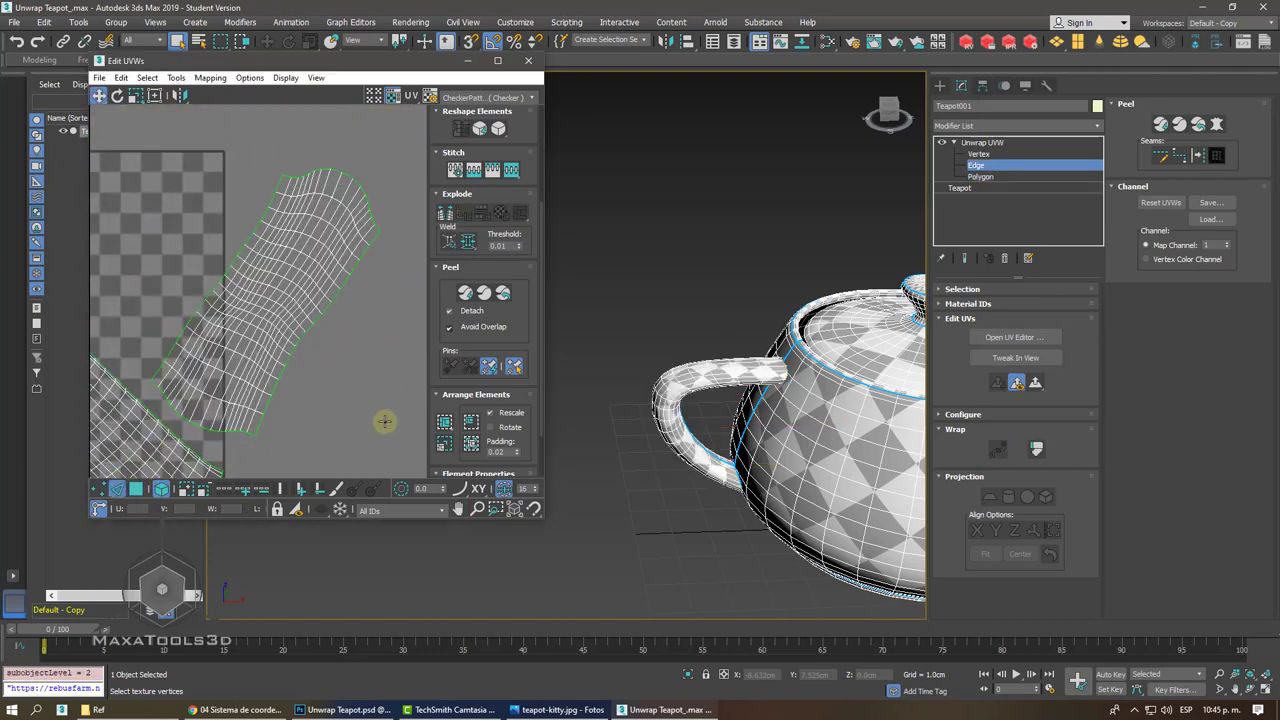
# - Select a cross edge of the handle's UV shell as the alignment reference
pyautogui.scroll(2, 378, 400)
pyautogui.scroll(-1, 344, 251)
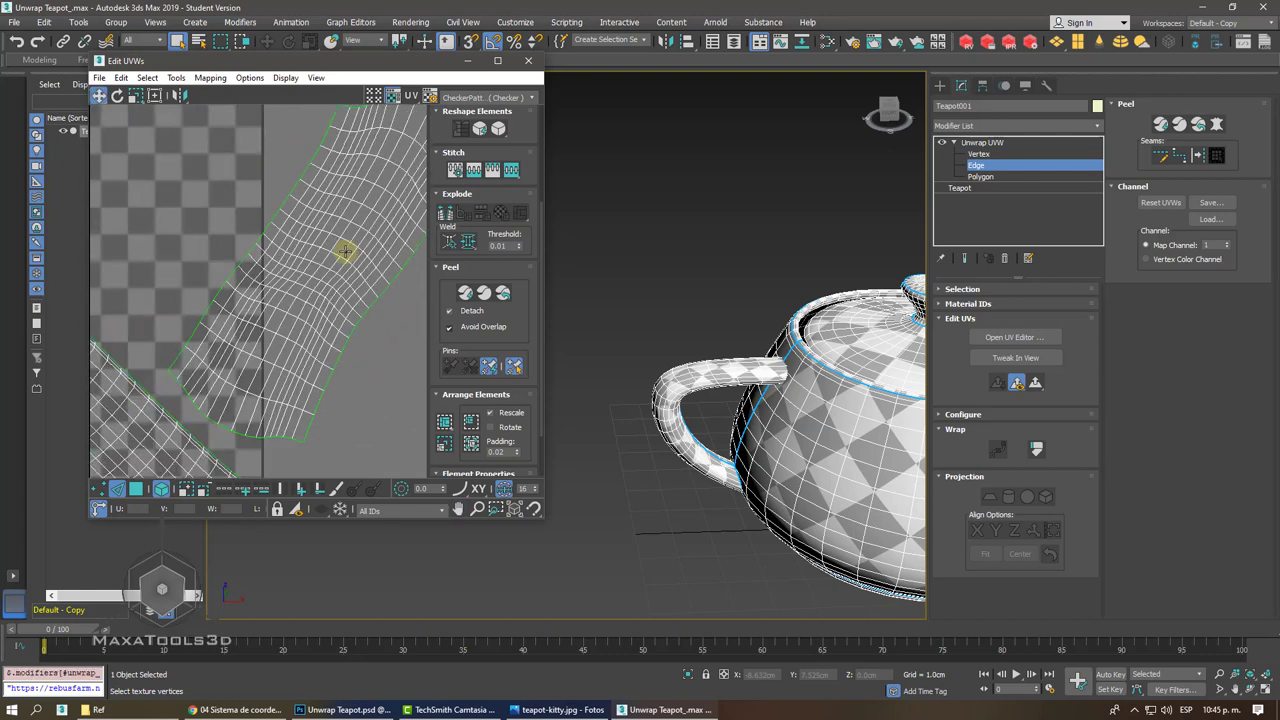
pyautogui.moveTo(344, 251); pyautogui.dragTo(288, 314, button='middle')
pyautogui.scroll(1, 289, 318)
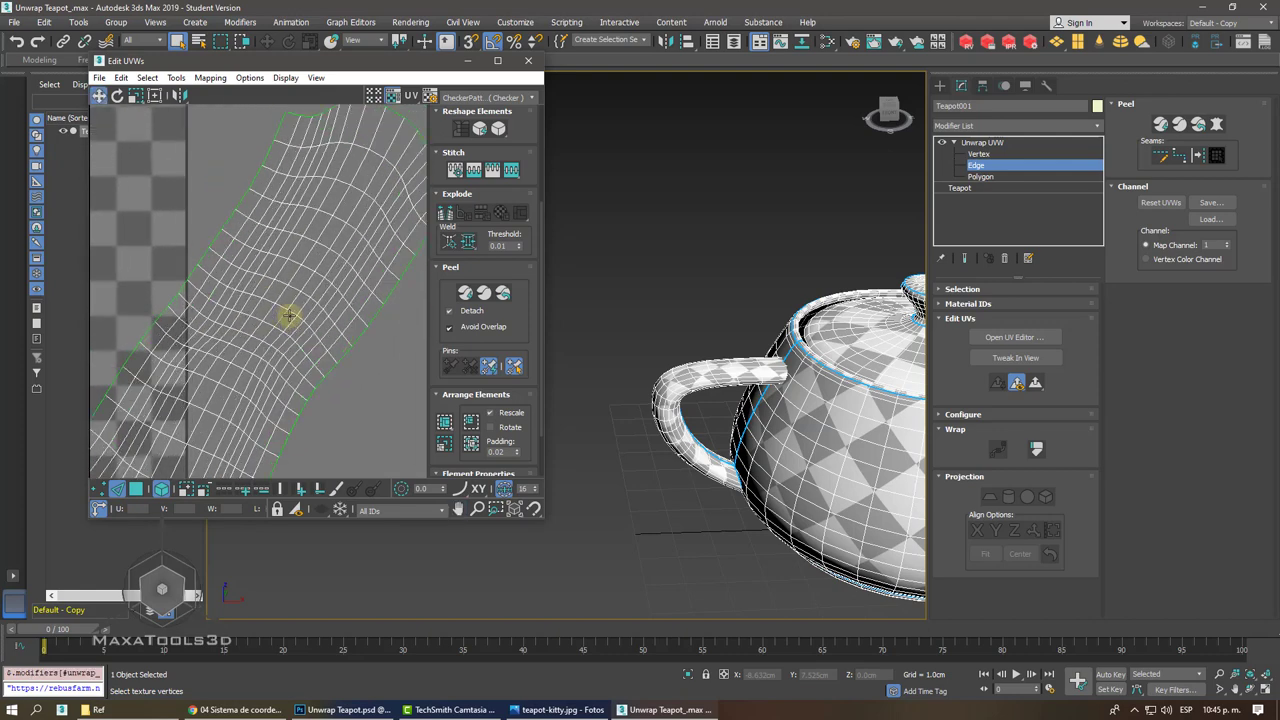
pyautogui.click(293, 278)
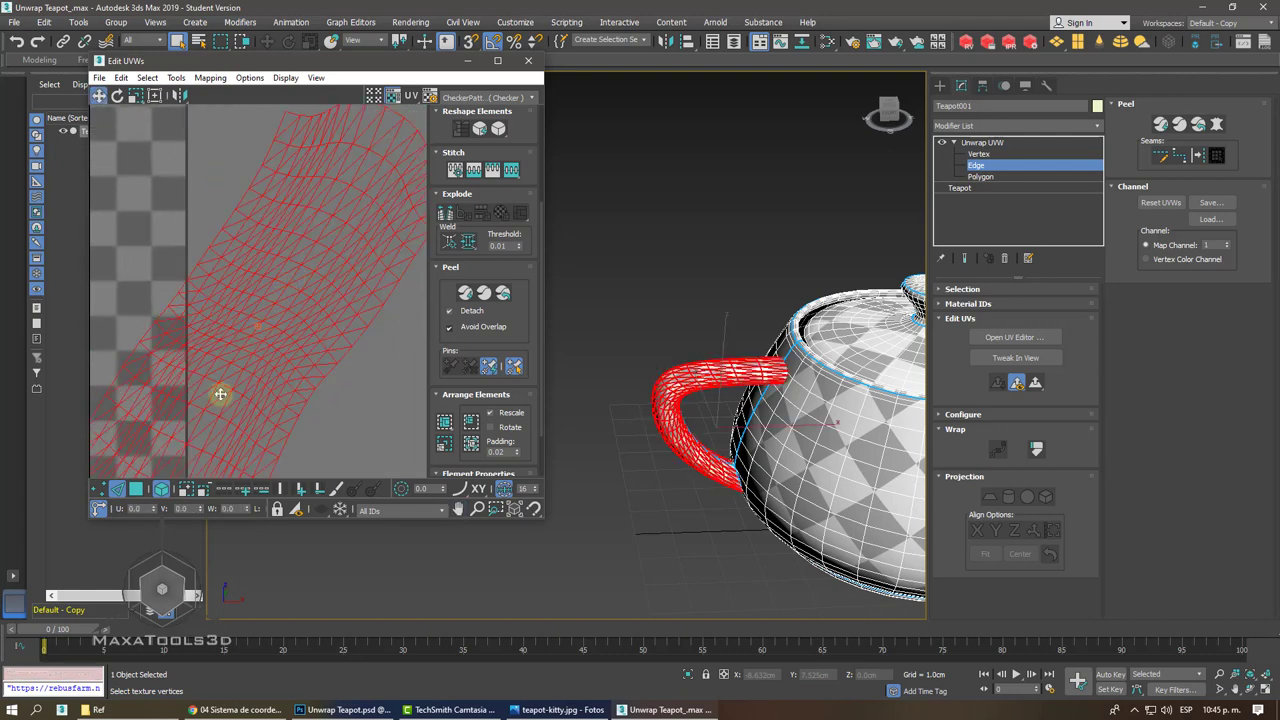
pyautogui.click(405, 390)
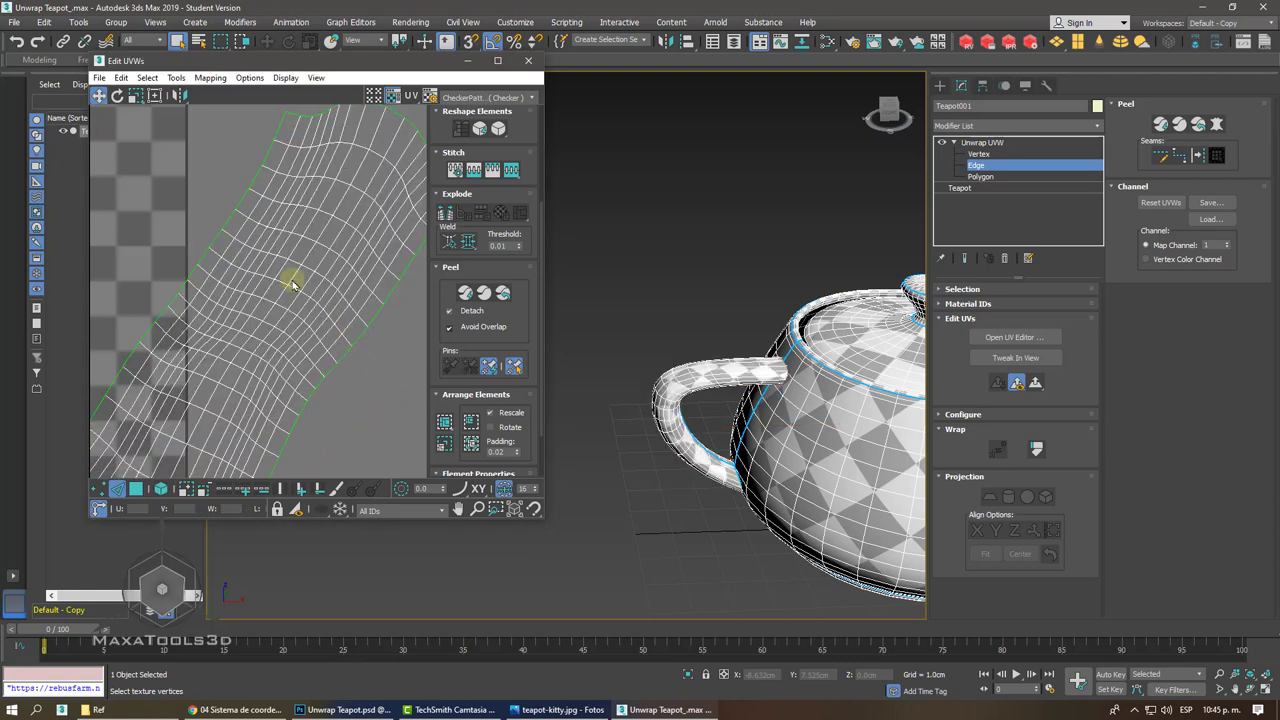
pyautogui.click(292, 279)
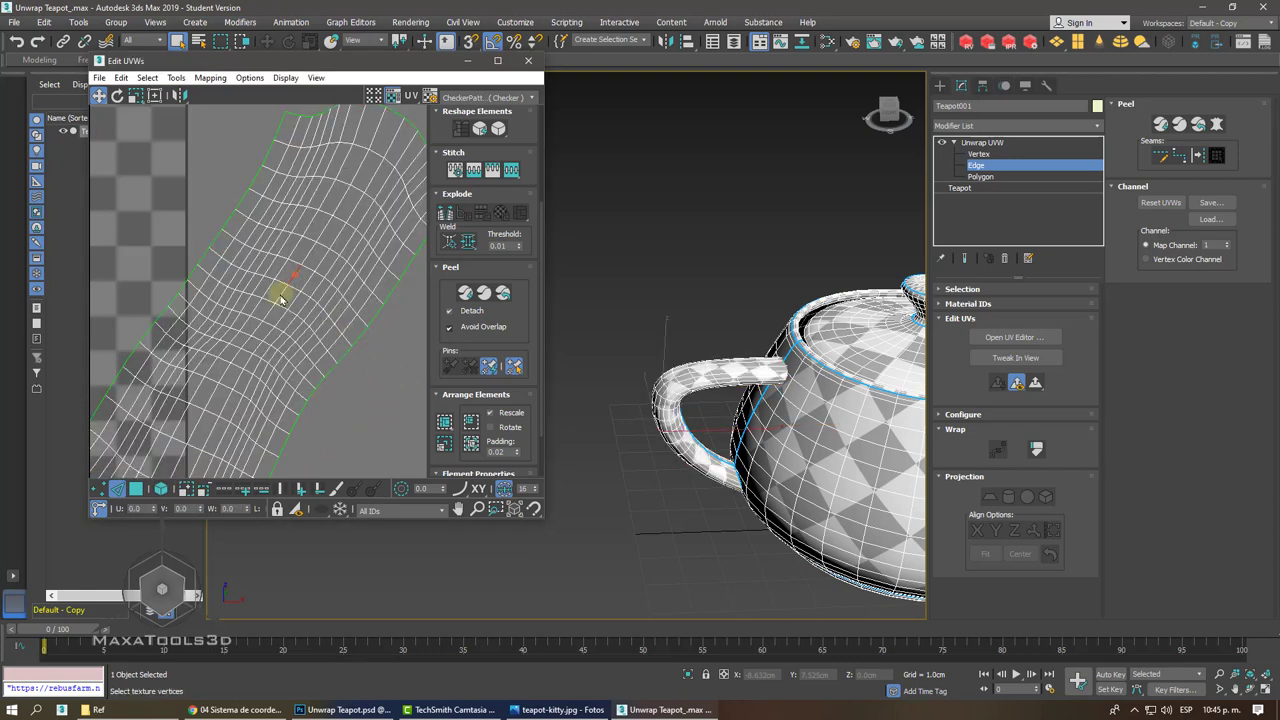
pyautogui.click(282, 296)
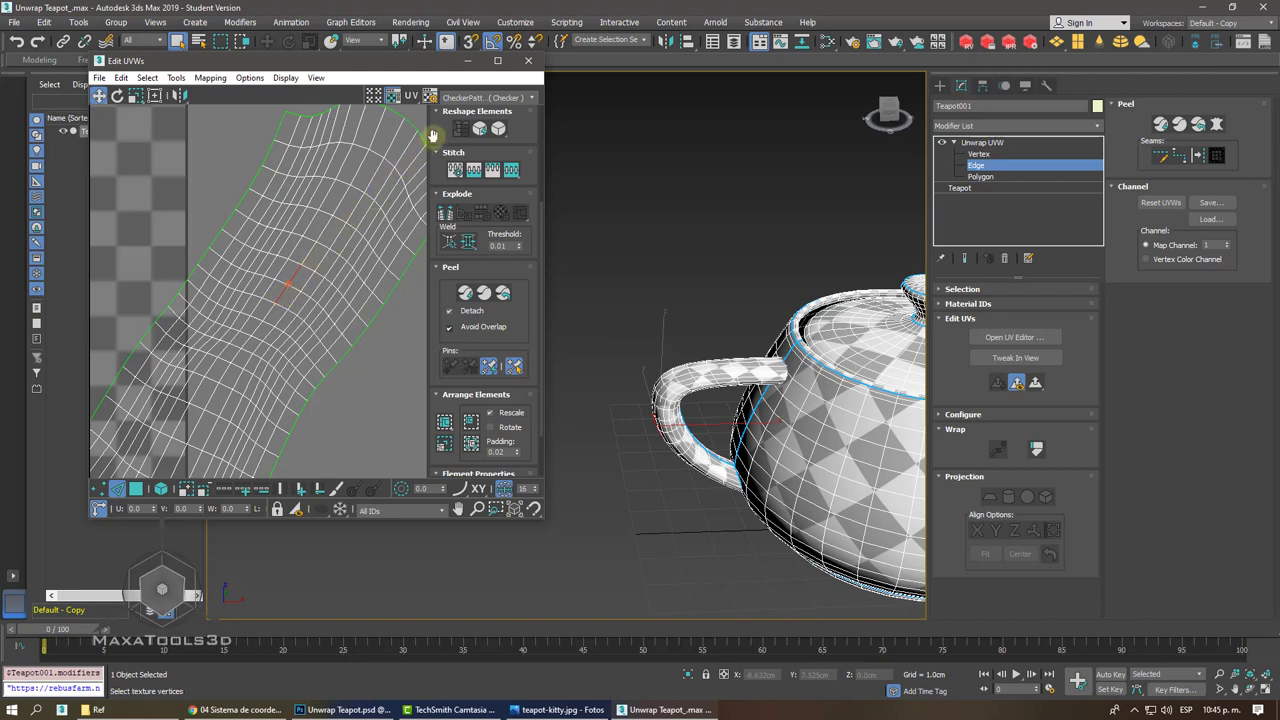
pyautogui.scroll(2, 423, 240)
pyautogui.scroll(2, 410, 330)
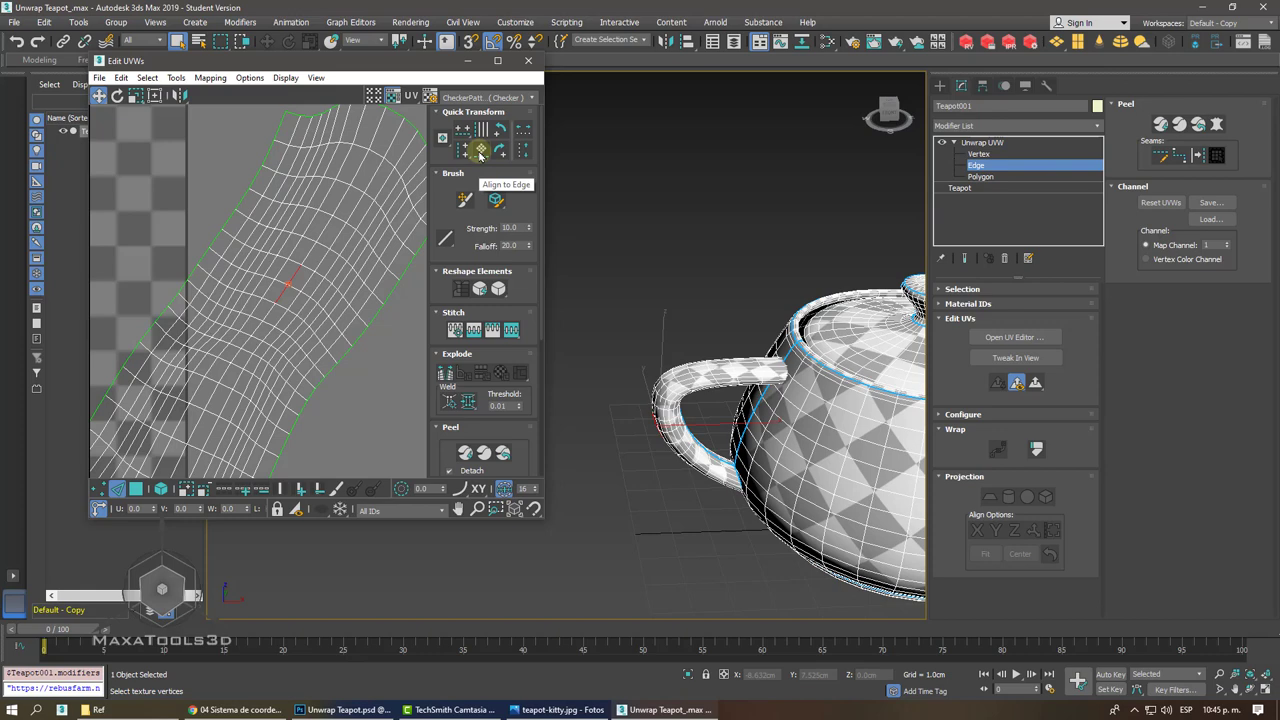
# - Straighten the handle's UV shell along its edge and move it over the UV tile
pyautogui.click(480, 150)
pyautogui.scroll(-4, 316, 259)
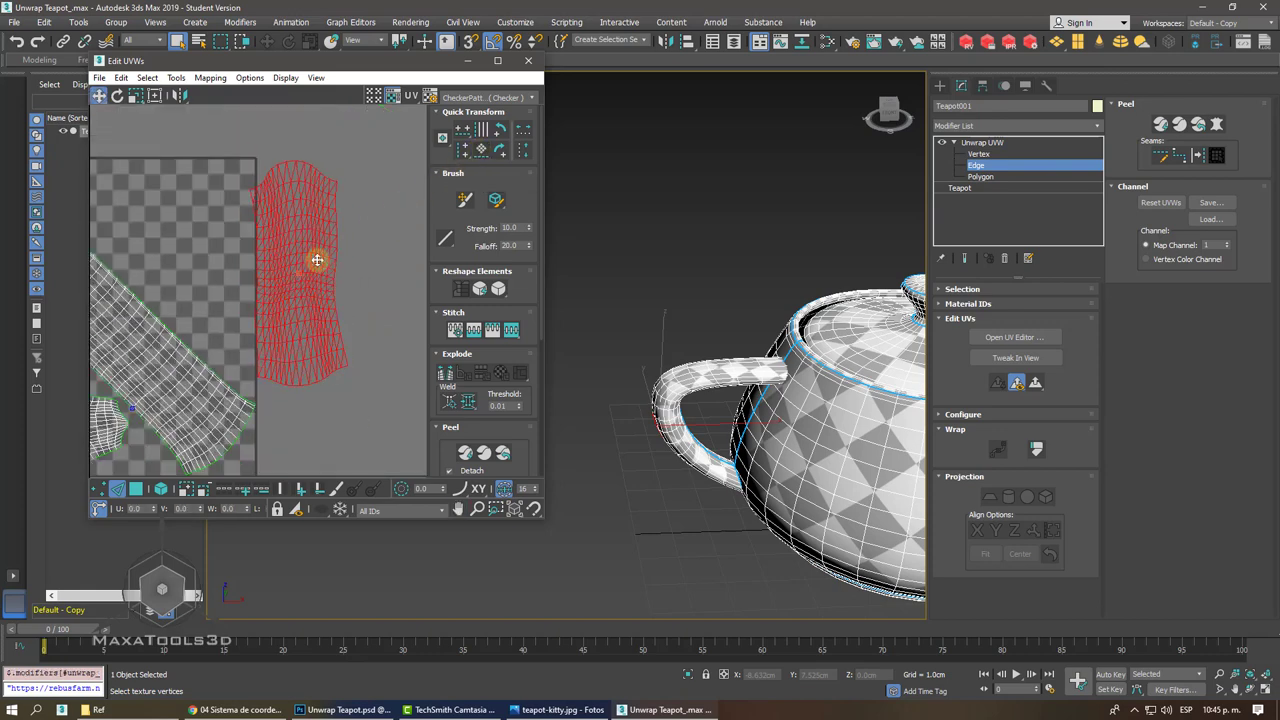
pyautogui.moveTo(316, 259); pyautogui.dragTo(228, 249)
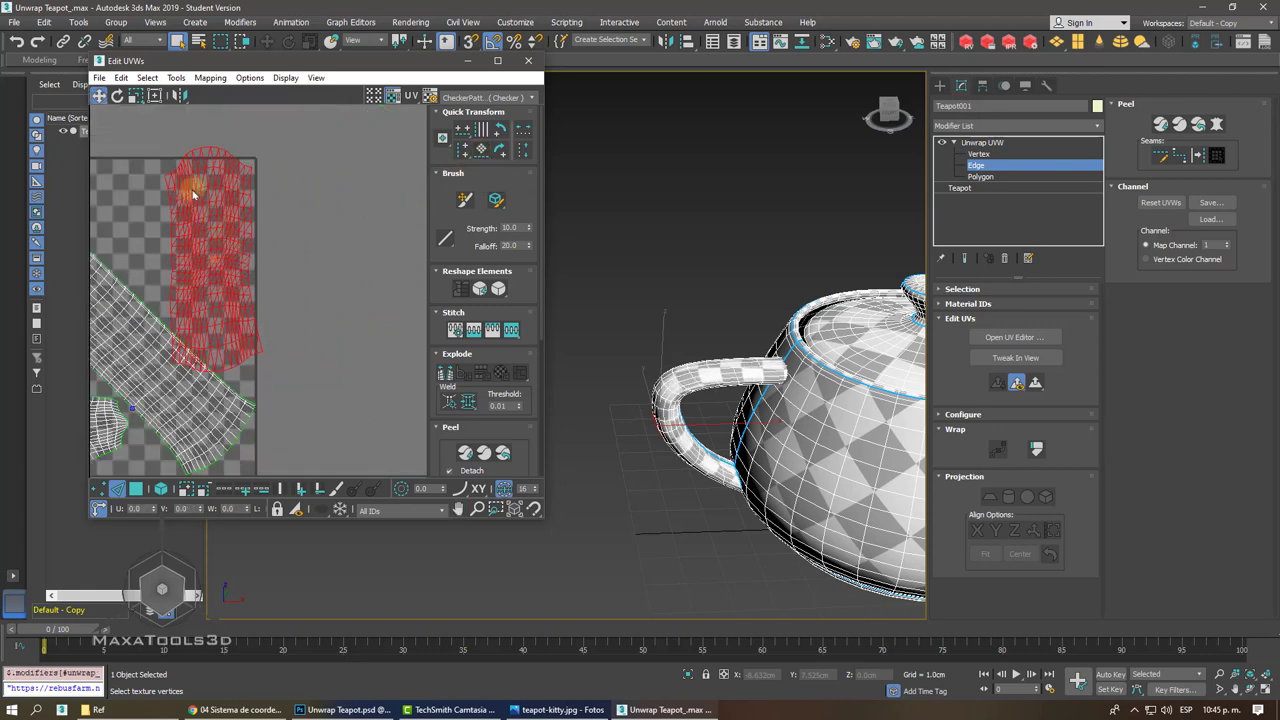
# - Shrink the handle shell and nudge it into the tile's upper right, clear of the body shell
pyautogui.click(124, 95)
pyautogui.click(135, 95)
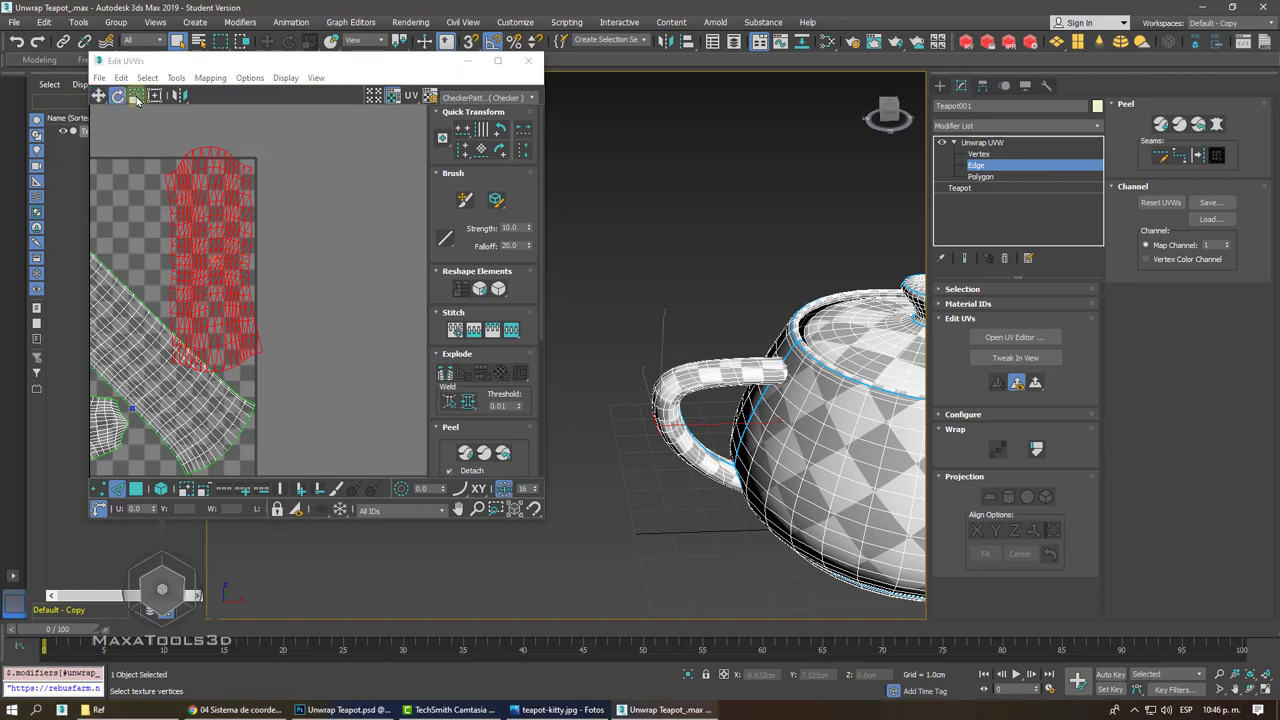
pyautogui.moveTo(223, 236); pyautogui.dragTo(211, 269)
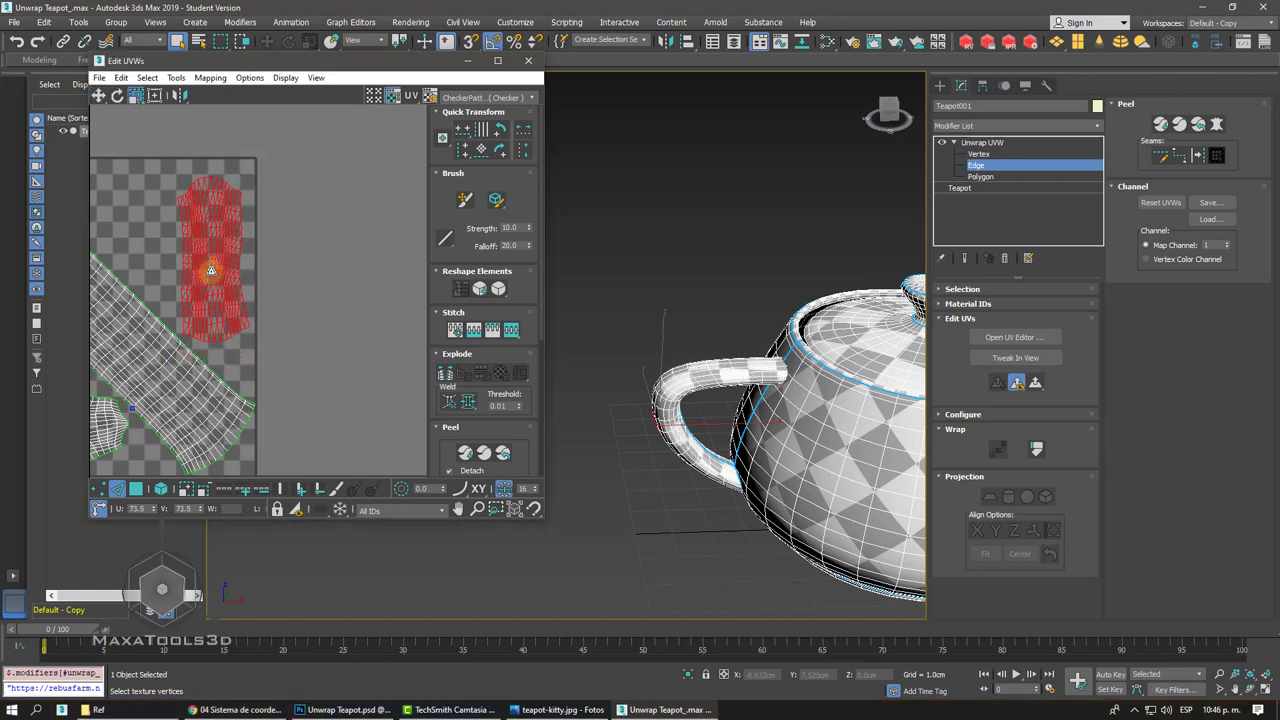
pyautogui.click(100, 96)
pyautogui.moveTo(202, 209); pyautogui.dragTo(204, 199)
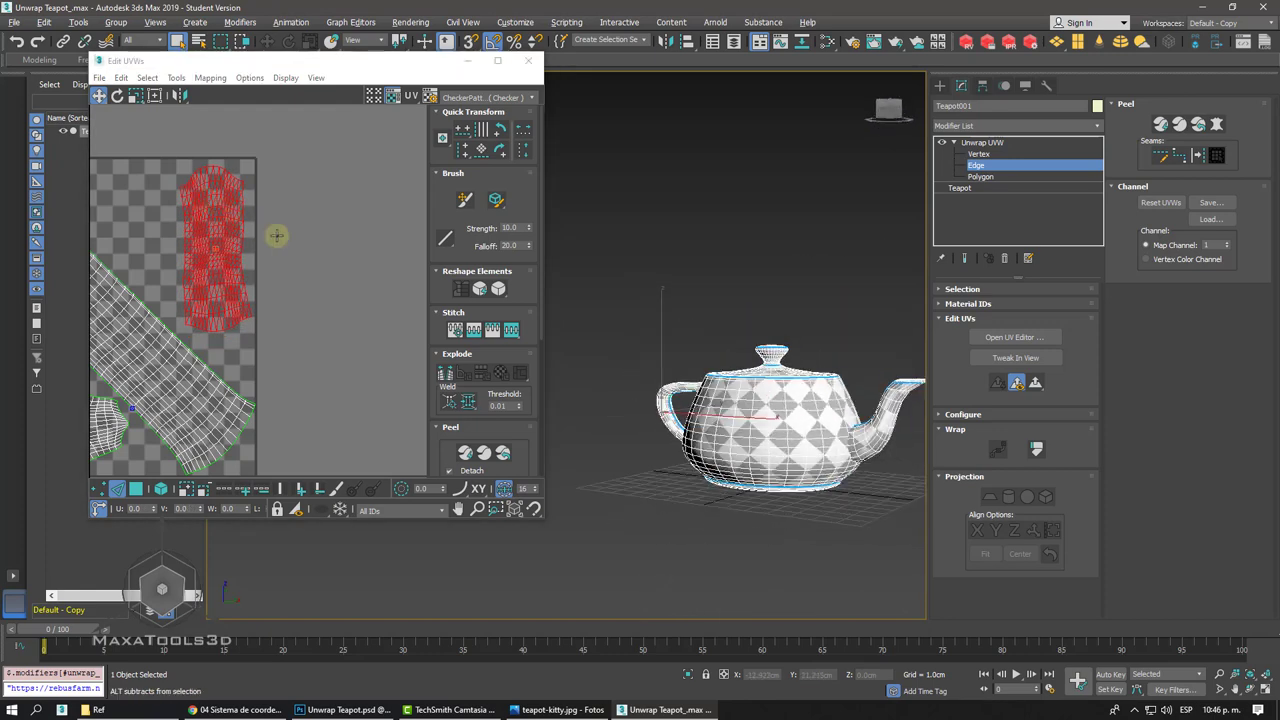
pyautogui.keyDown('alt'); pyautogui.moveTo(669, 400); pyautogui.dragTo(710, 458, button='middle'); pyautogui.keyUp('alt')
pyautogui.scroll(3, 710, 458)
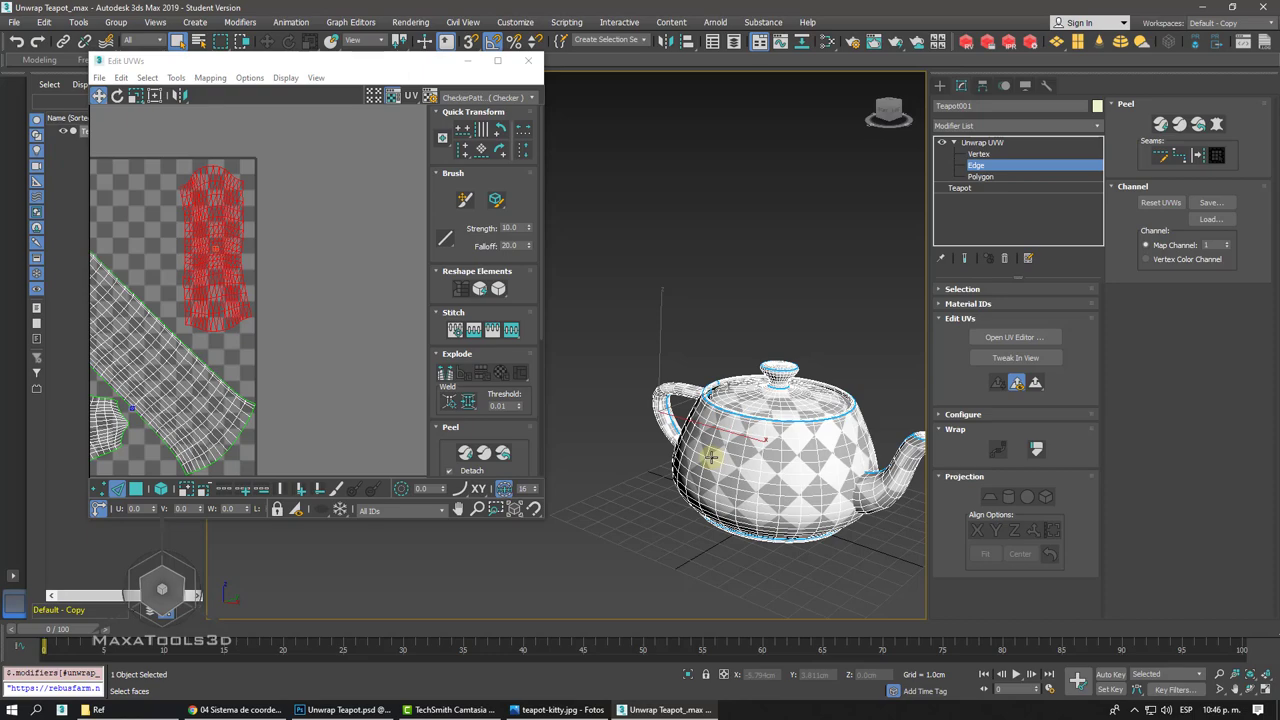
pyautogui.scroll(3, 709, 456)
pyautogui.scroll(2, 749, 417)
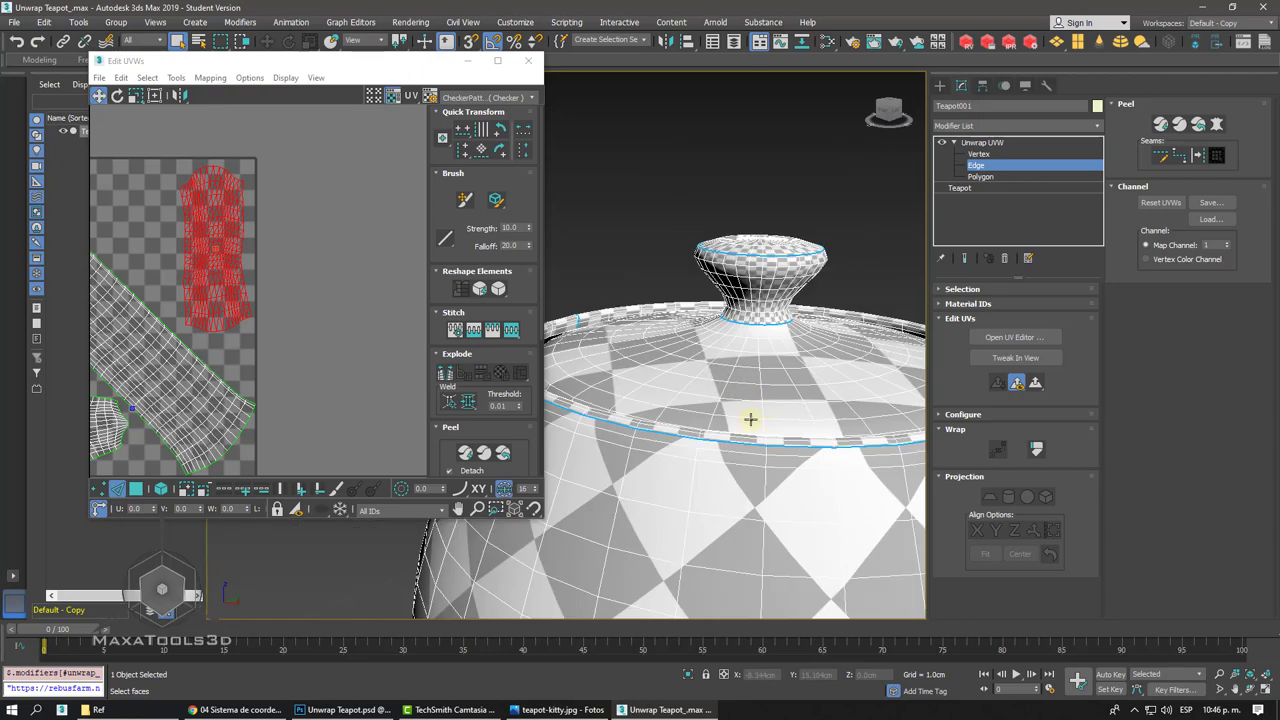
pyautogui.scroll(1, 790, 380)
pyautogui.scroll(3, 790, 380)
pyautogui.scroll(-3, 790, 380)
# - Select the knob's side polygons, grown out to the surrounding seams
pyautogui.keyDown('alt'); pyautogui.moveTo(786, 380); pyautogui.dragTo(772, 320, button='middle'); pyautogui.keyUp('alt')
pyautogui.scroll(2, 775, 312)
pyautogui.scroll(-2, 775, 312)
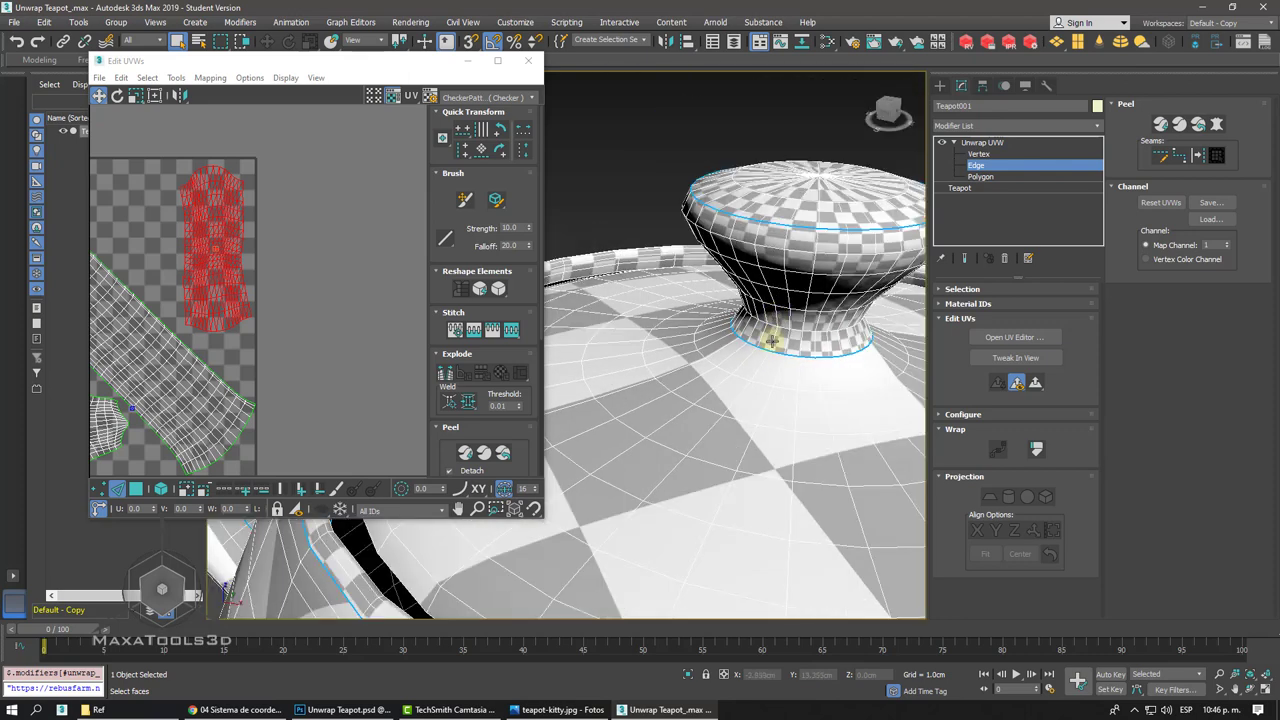
pyautogui.click(772, 340)
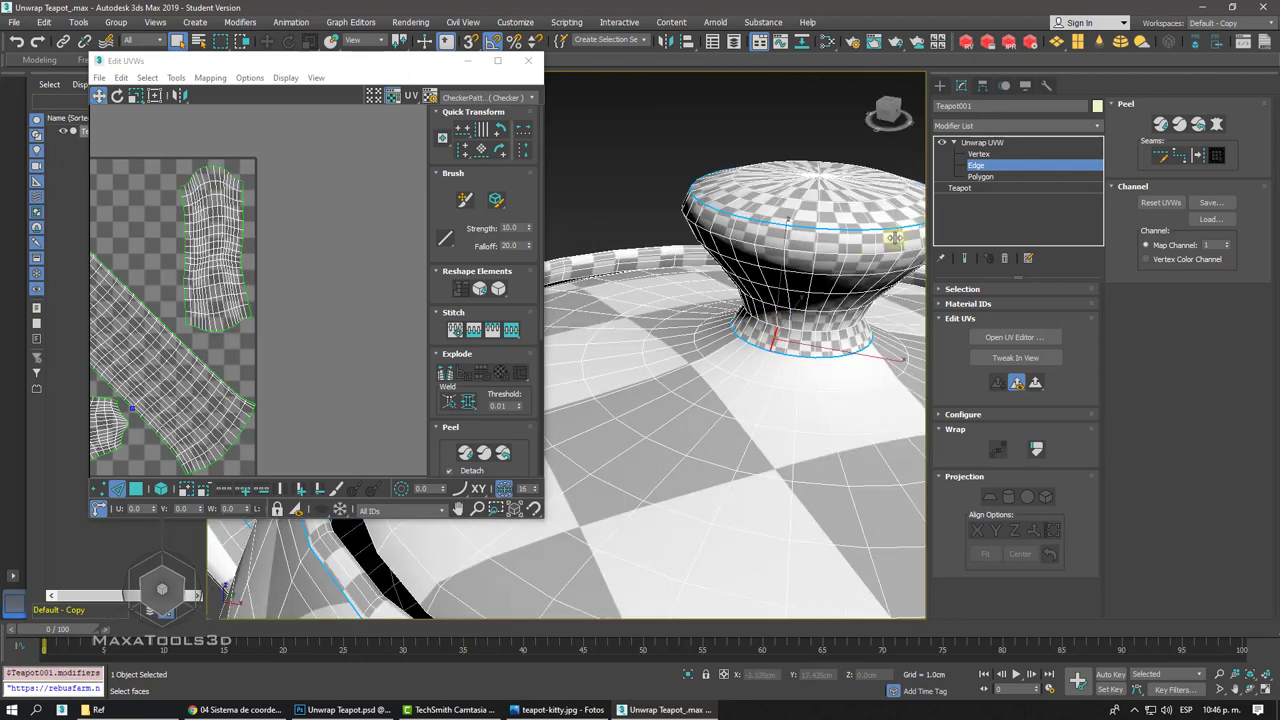
pyautogui.click(980, 176)
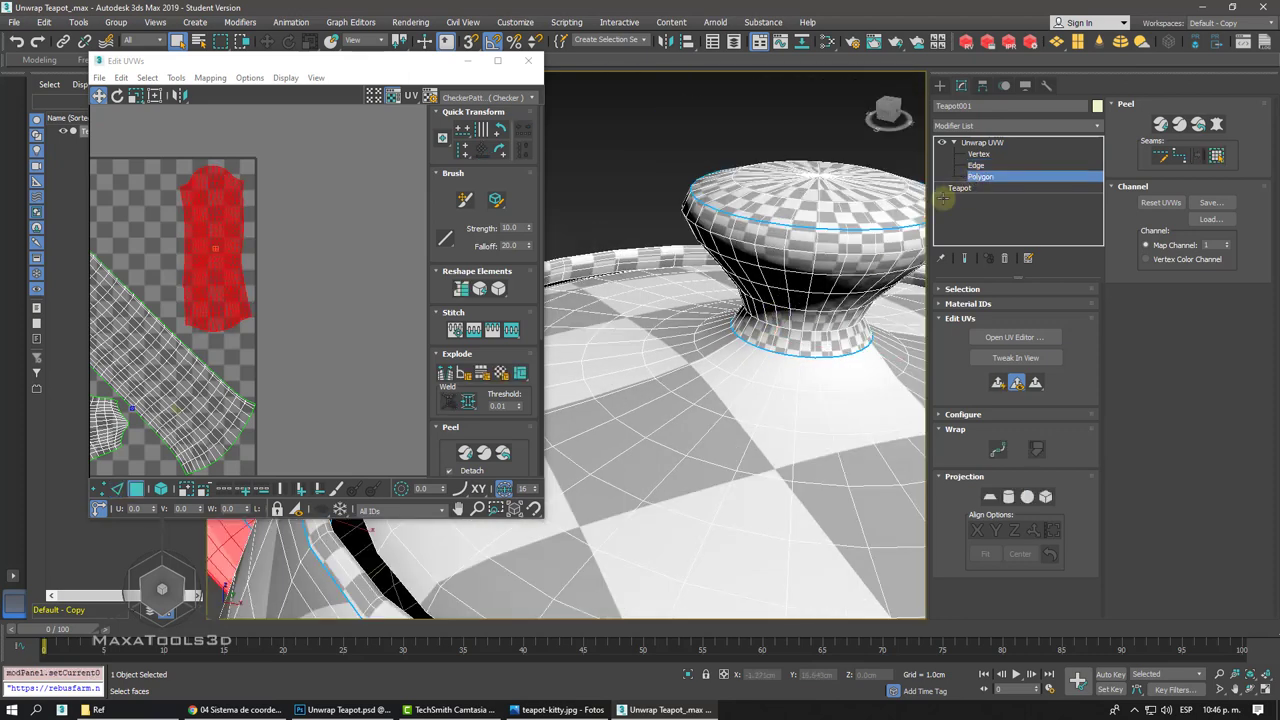
pyautogui.click(788, 340)
pyautogui.click(1218, 154)
# - Pelt-map and relax the knob side into a curved UV strip, then commit
pyautogui.click(1216, 124)
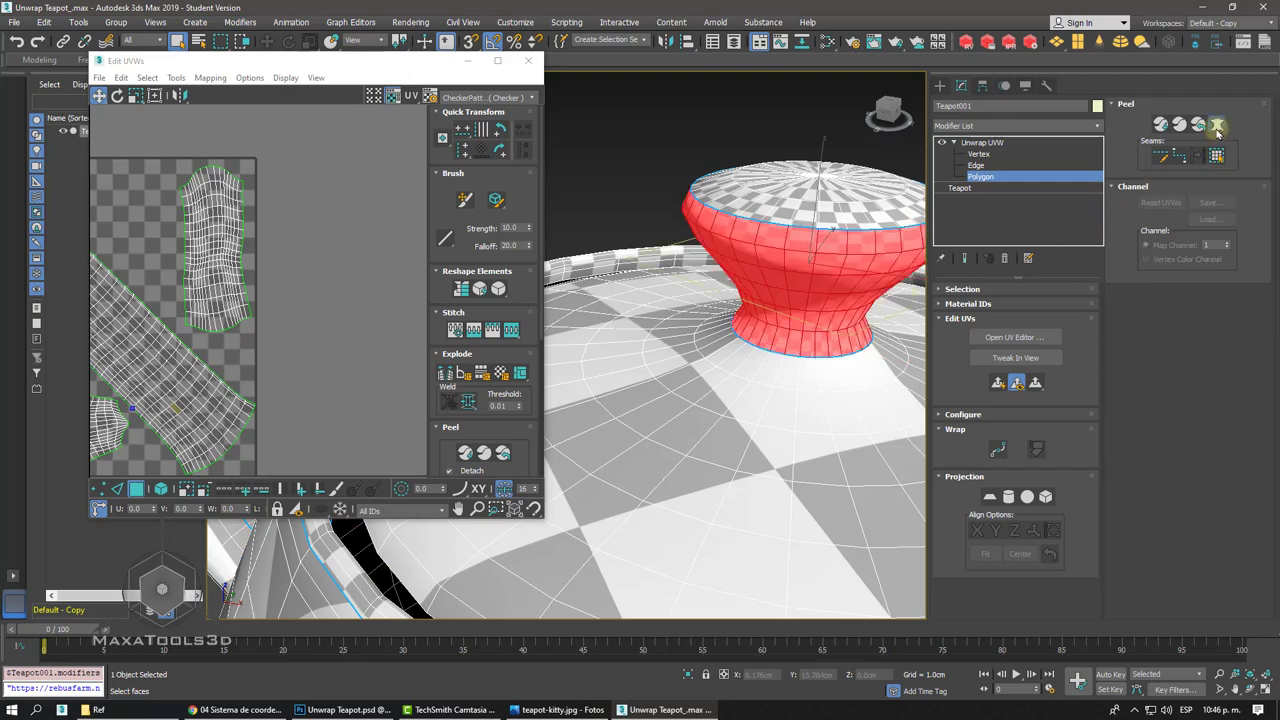
pyautogui.click(828, 187)
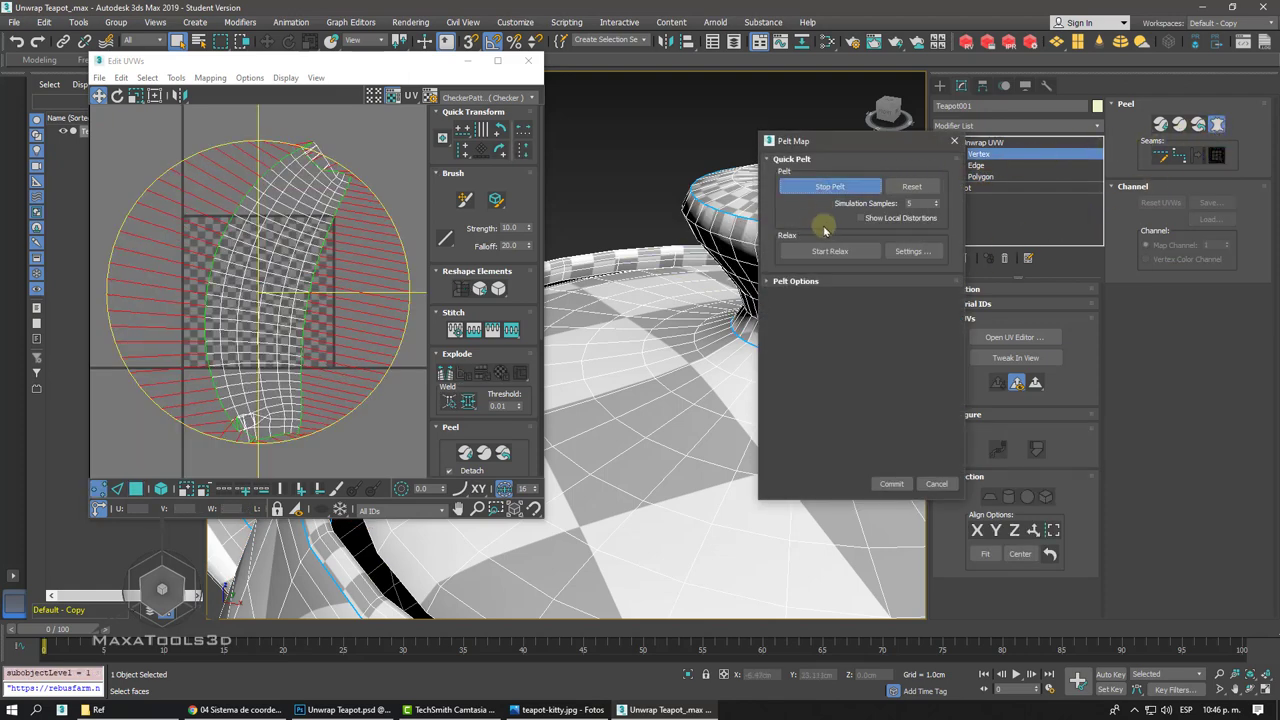
pyautogui.click(828, 251)
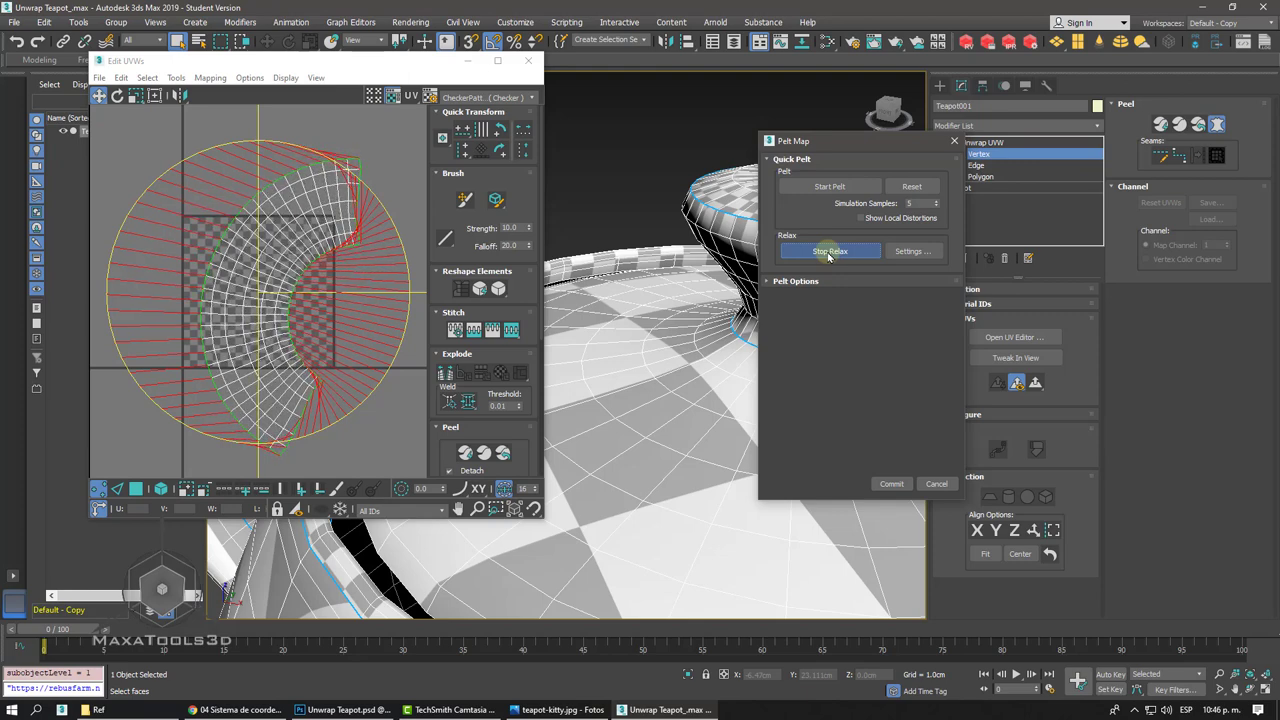
pyautogui.click(828, 254)
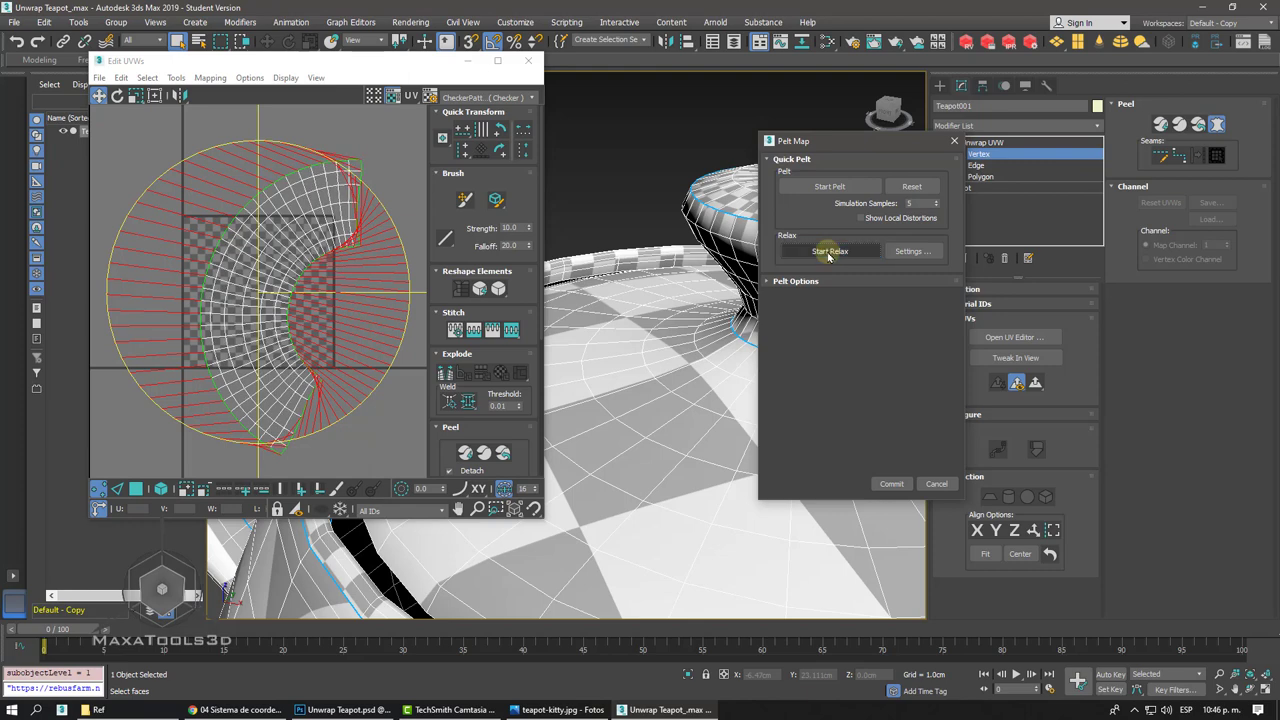
pyautogui.click(891, 483)
# - Move the knob strip aside, then pelt-map the knob's top cap into a disc and commit
pyautogui.moveTo(305, 212); pyautogui.dragTo(183, 182)
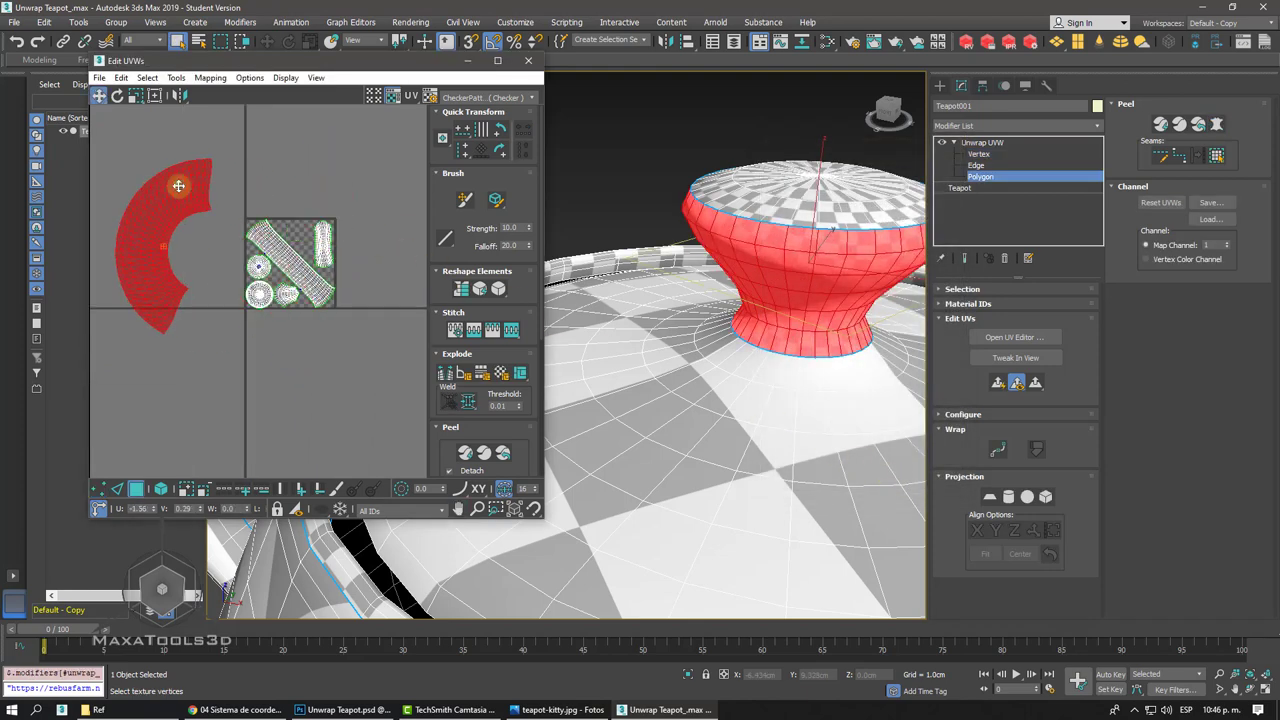
pyautogui.keyDown('alt'); pyautogui.moveTo(620, 300); pyautogui.dragTo(593, 241, button='middle'); pyautogui.keyUp('alt')
pyautogui.click(786, 266)
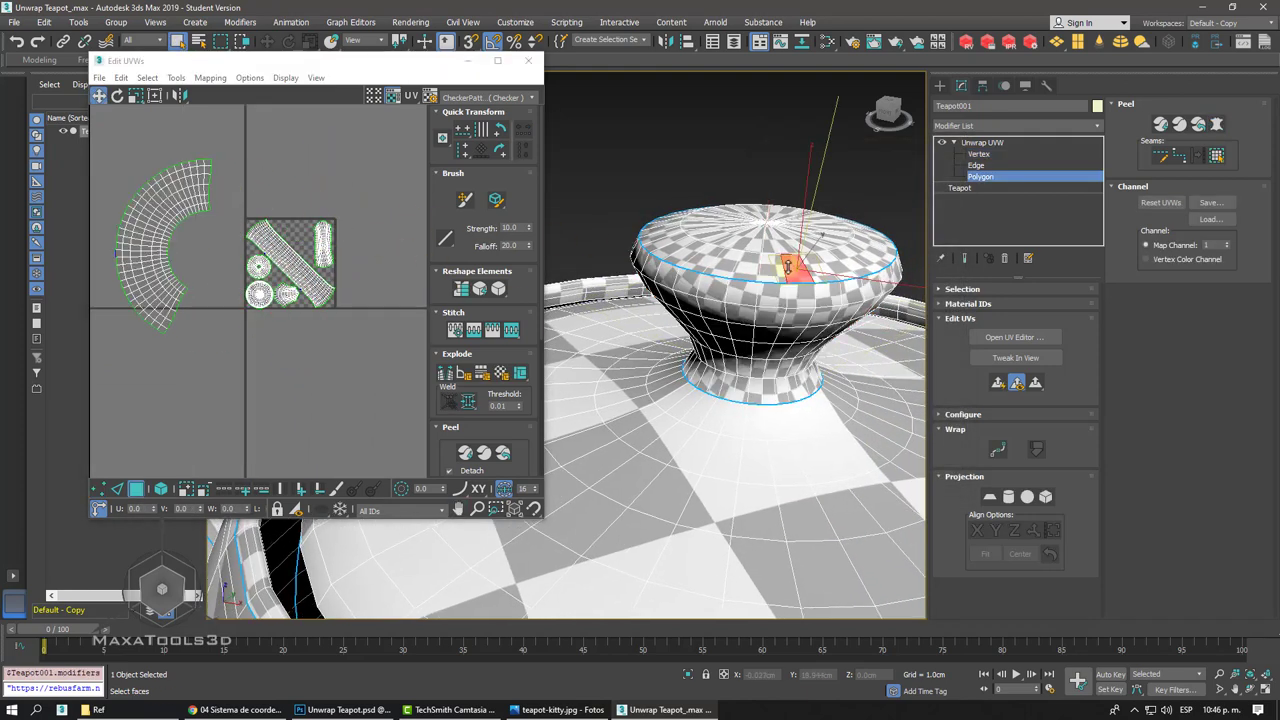
pyautogui.click(1216, 157)
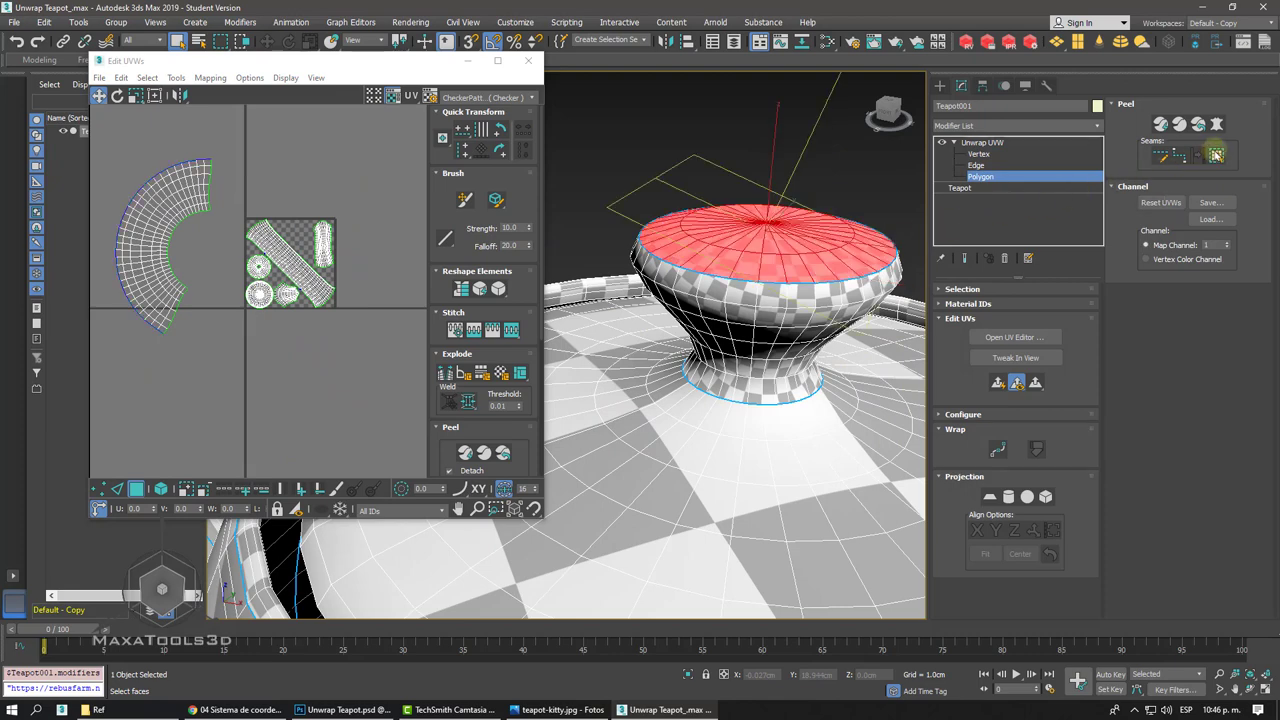
pyautogui.click(1216, 124)
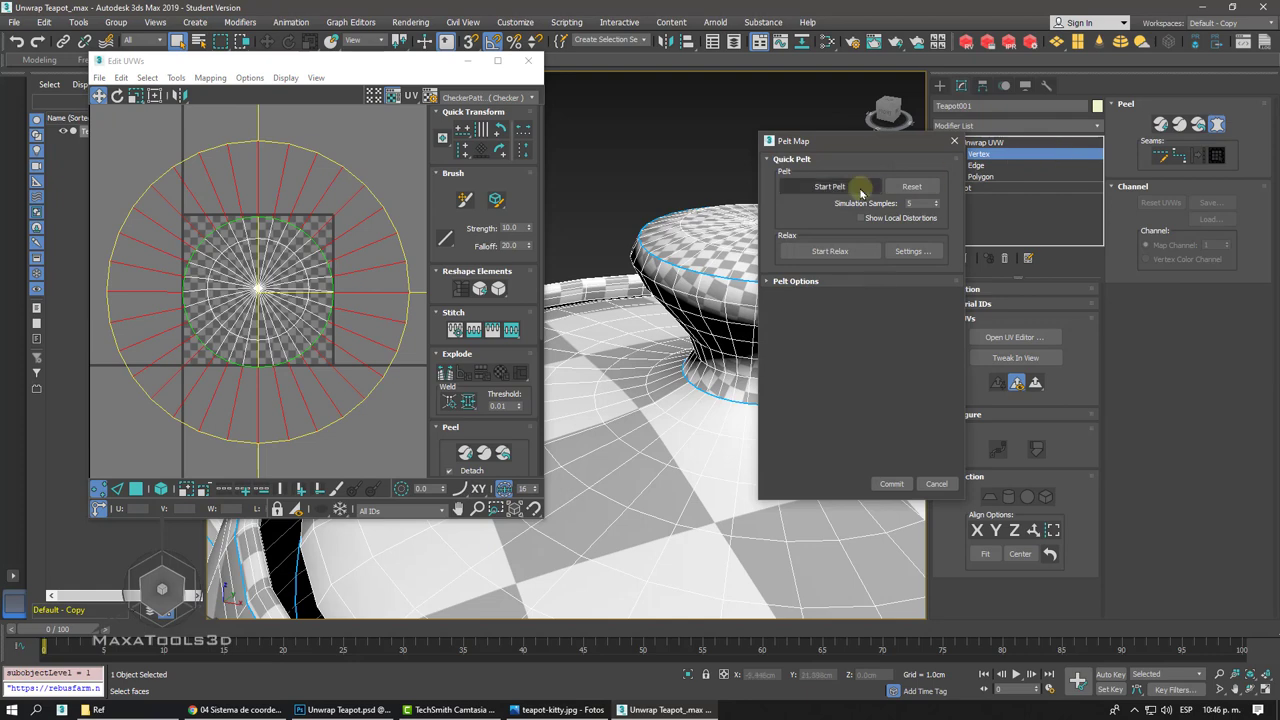
pyautogui.click(830, 187)
pyautogui.click(832, 251)
pyautogui.click(832, 251)
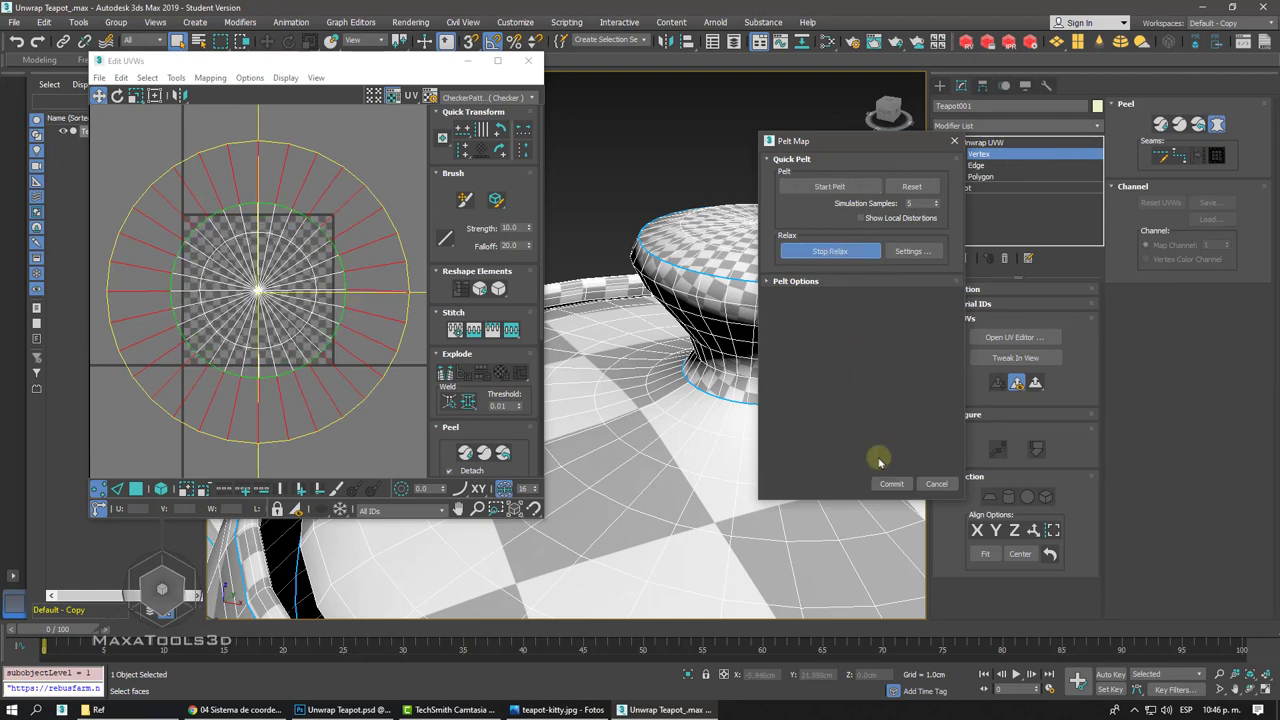
pyautogui.click(891, 484)
# - Shrink the top-cap disc shell and place it to the left beside the curved strip
pyautogui.scroll(-3, 276, 229)
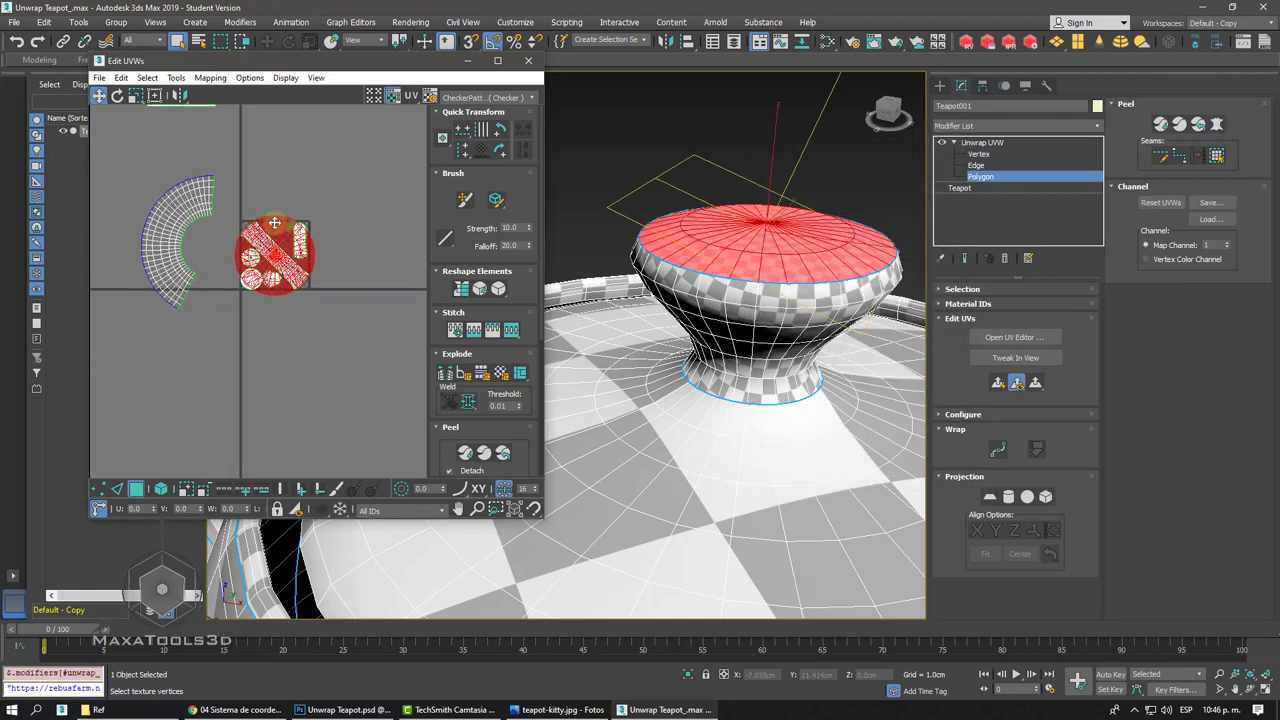
pyautogui.moveTo(270, 217); pyautogui.dragTo(226, 217)
pyautogui.scroll(1, 226, 217)
pyautogui.rightClick(222, 232)
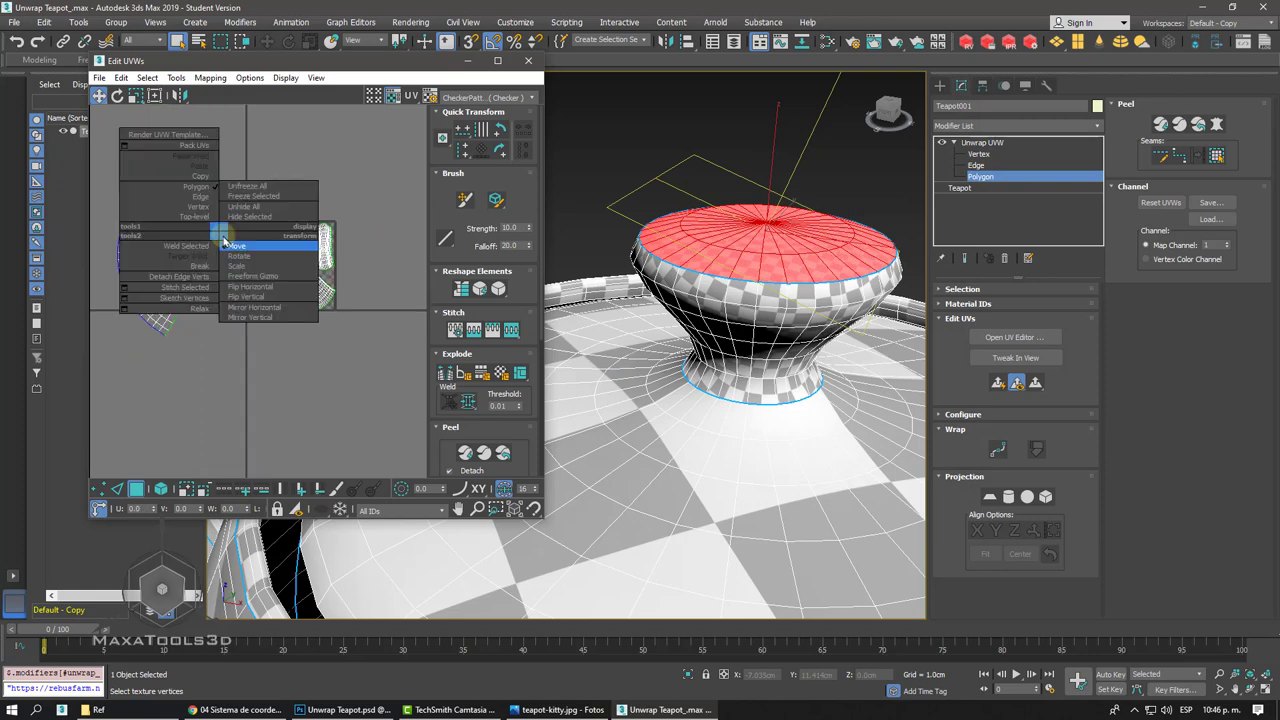
pyautogui.click(226, 248)
pyautogui.moveTo(226, 248); pyautogui.dragTo(224, 278)
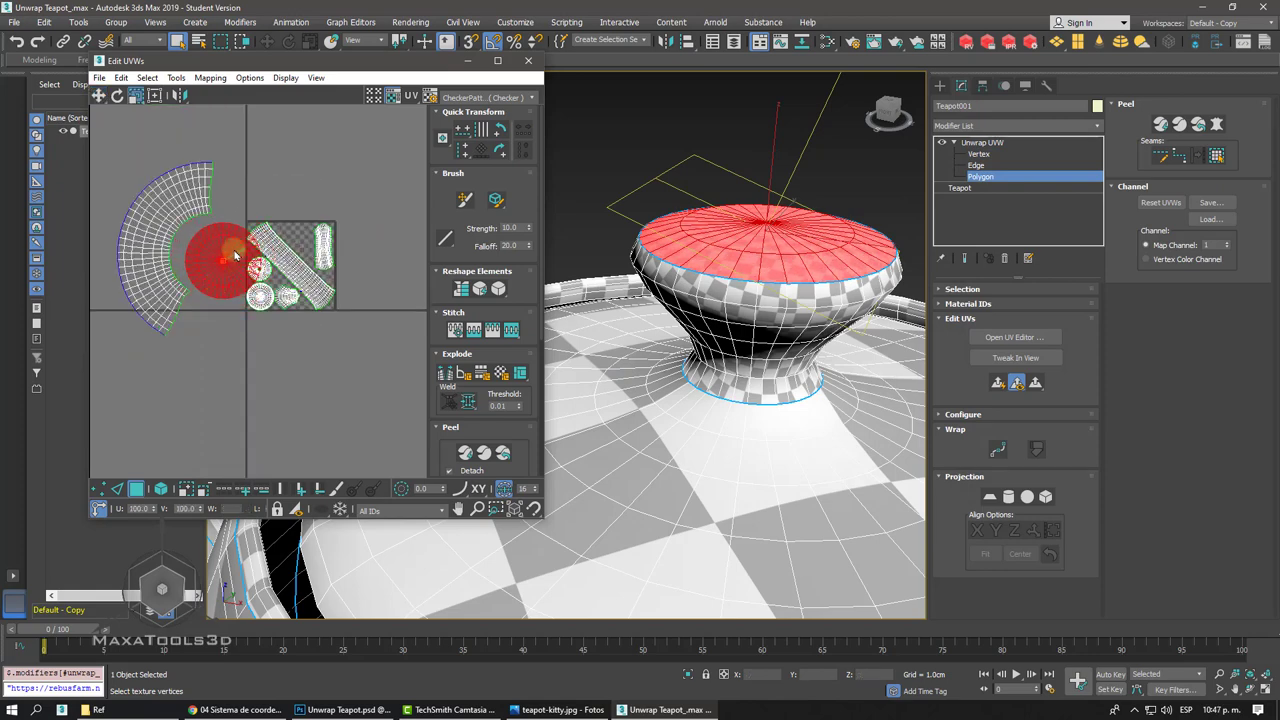
pyautogui.rightClick(222, 240)
pyautogui.click(222, 254)
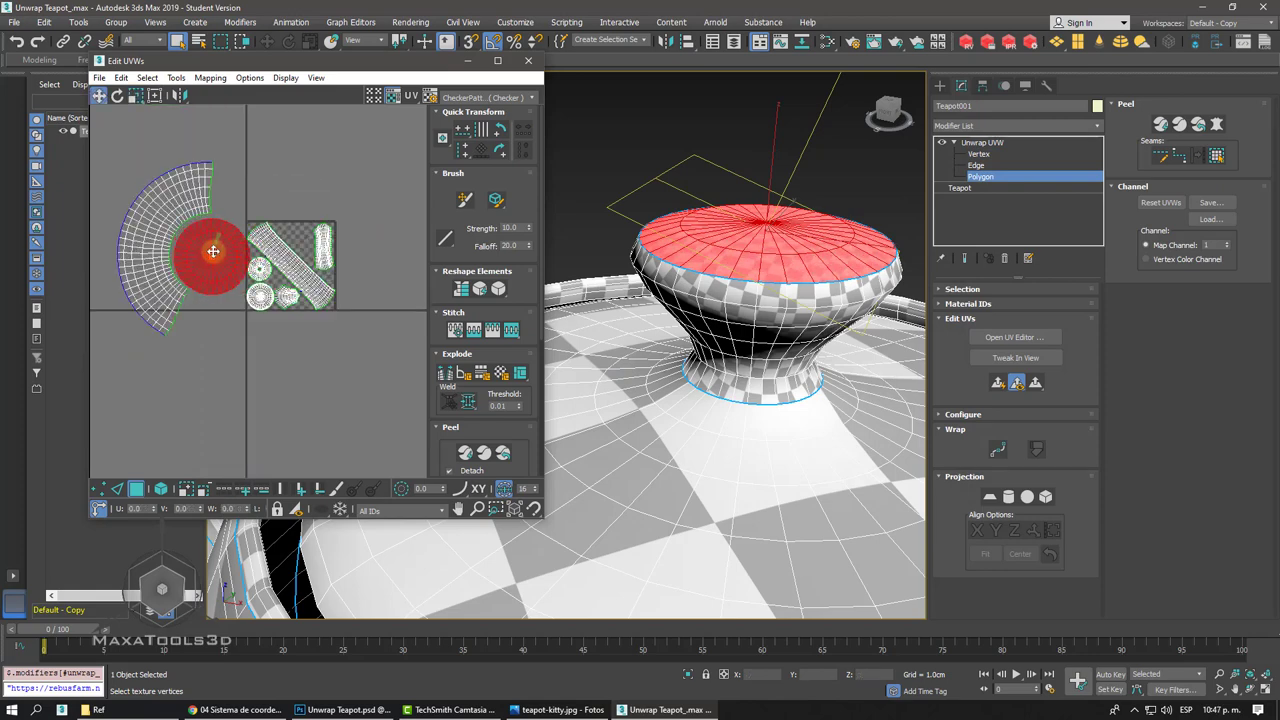
pyautogui.scroll(5, 220, 252)
pyautogui.moveTo(143, 262); pyautogui.dragTo(253, 251, button='middle')
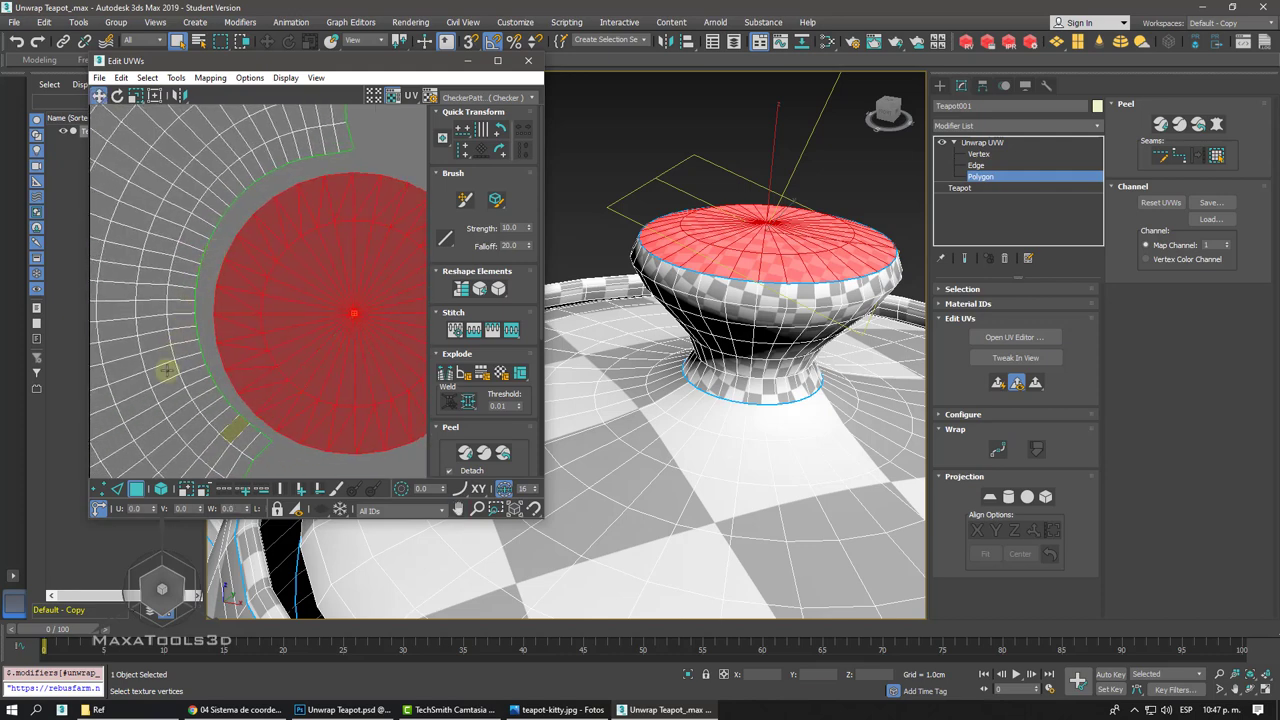
pyautogui.click(118, 488)
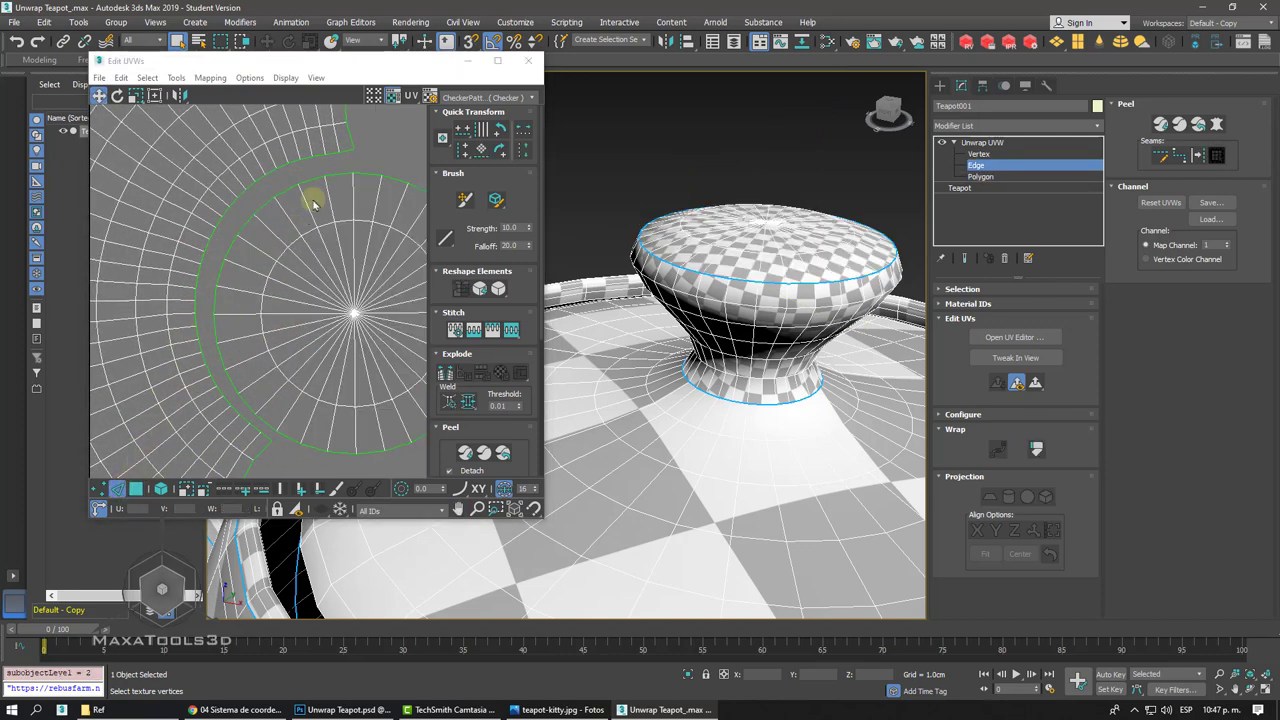
# - Select edges on the disc rim and the fan strip's top to find the matching boundary
pyautogui.click(345, 155)
pyautogui.scroll(-2, 344, 155)
pyautogui.scroll(-1, 344, 153)
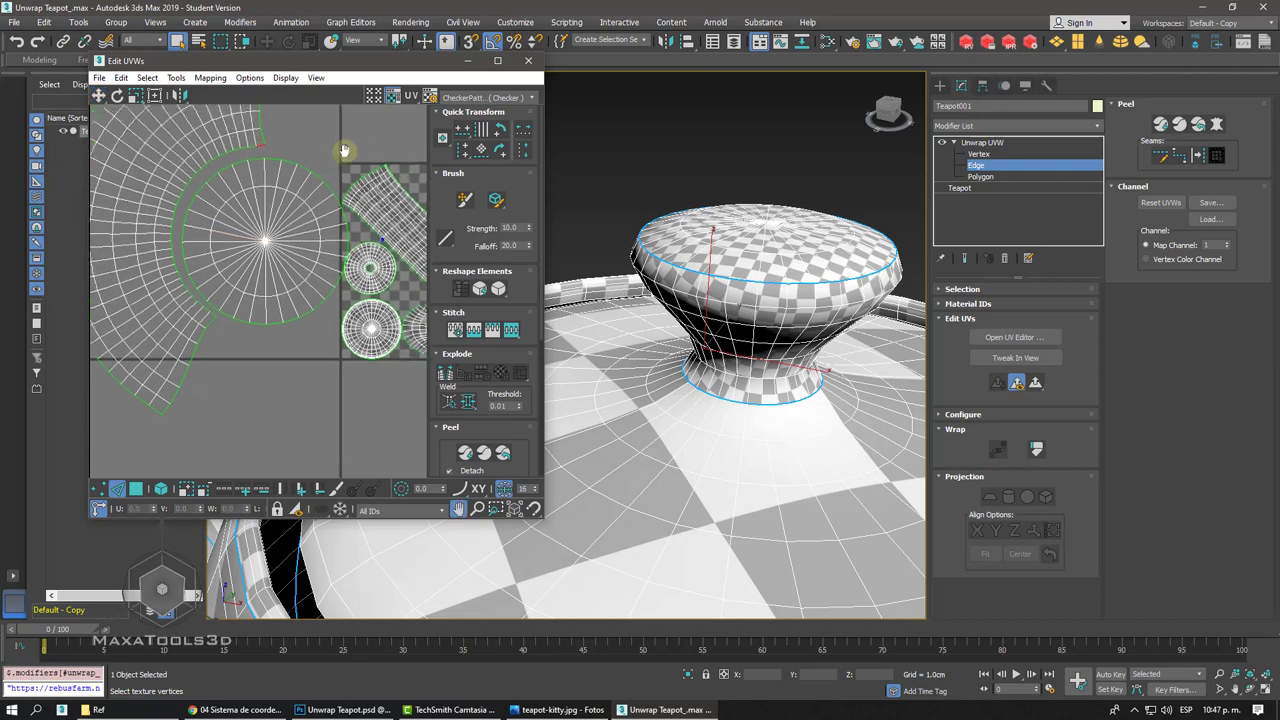
pyautogui.scroll(-1, 344, 152)
pyautogui.scroll(-1, 344, 151)
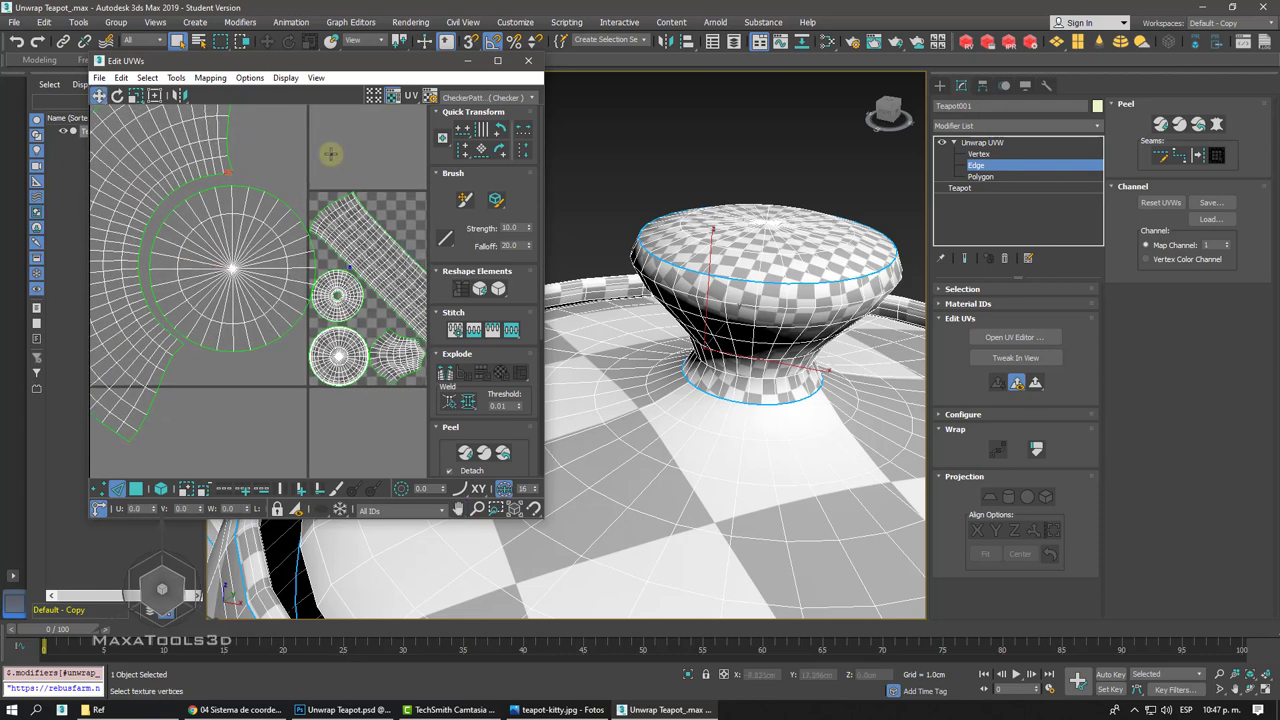
pyautogui.moveTo(318, 152); pyautogui.dragTo(282, 166, button='middle')
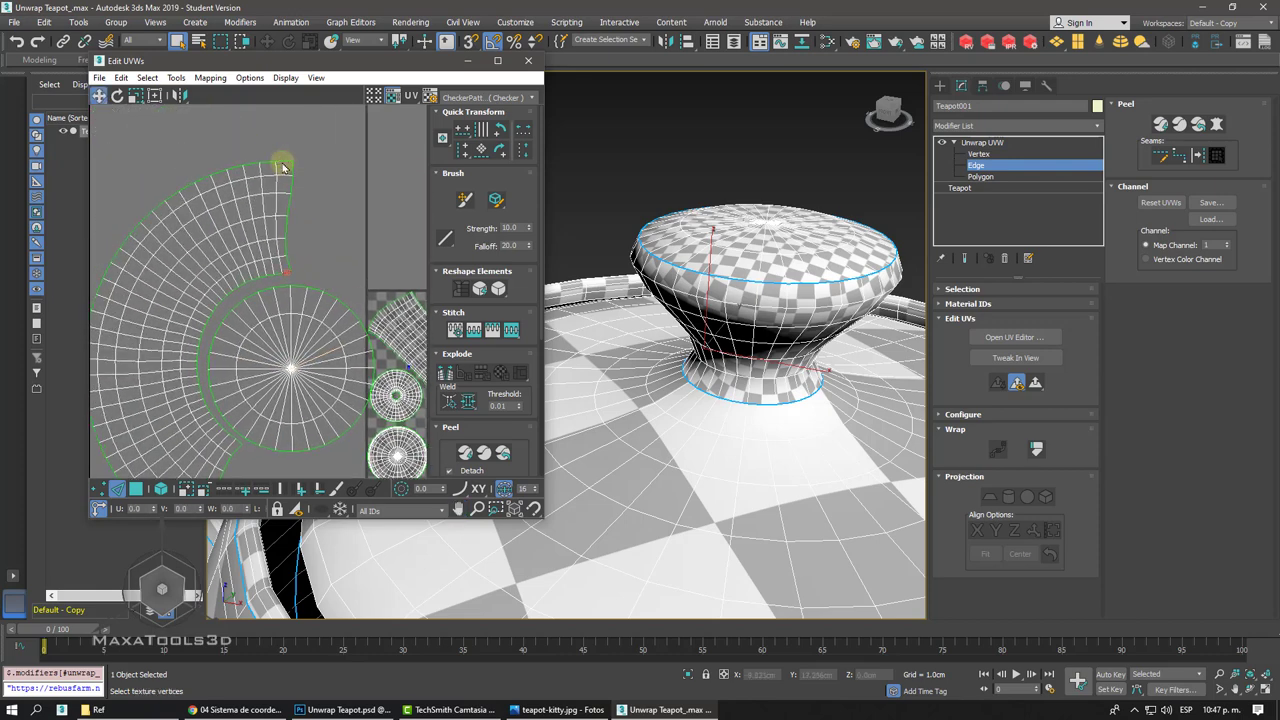
pyautogui.click(282, 162)
pyautogui.scroll(3, 289, 169)
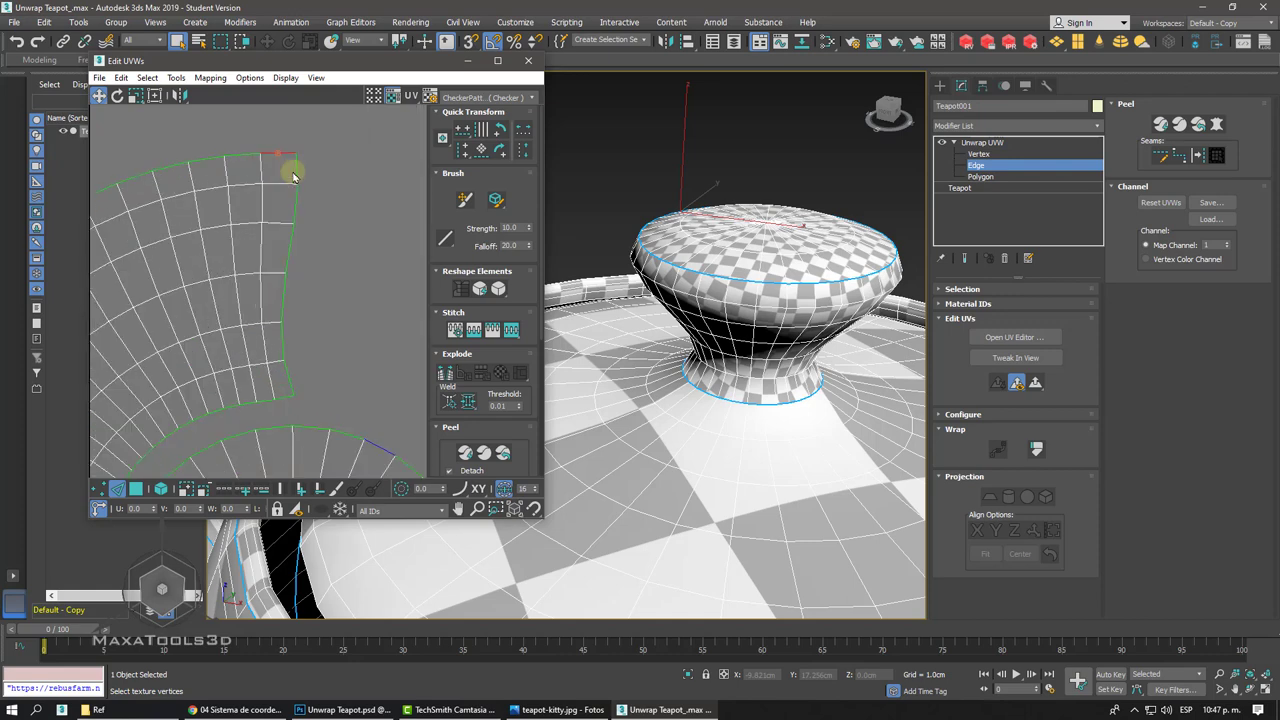
pyautogui.scroll(2, 289, 171)
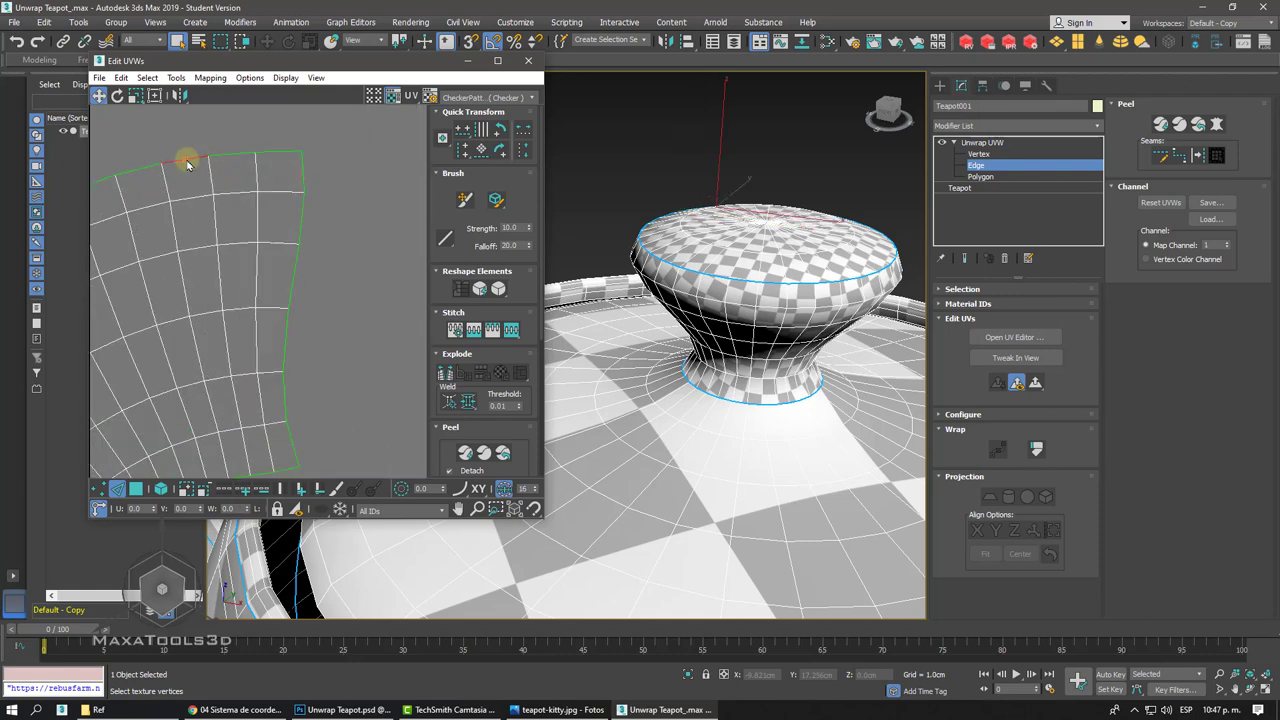
pyautogui.scroll(-3, 186, 159)
pyautogui.scroll(-2, 186, 159)
pyautogui.scroll(1, 366, 315)
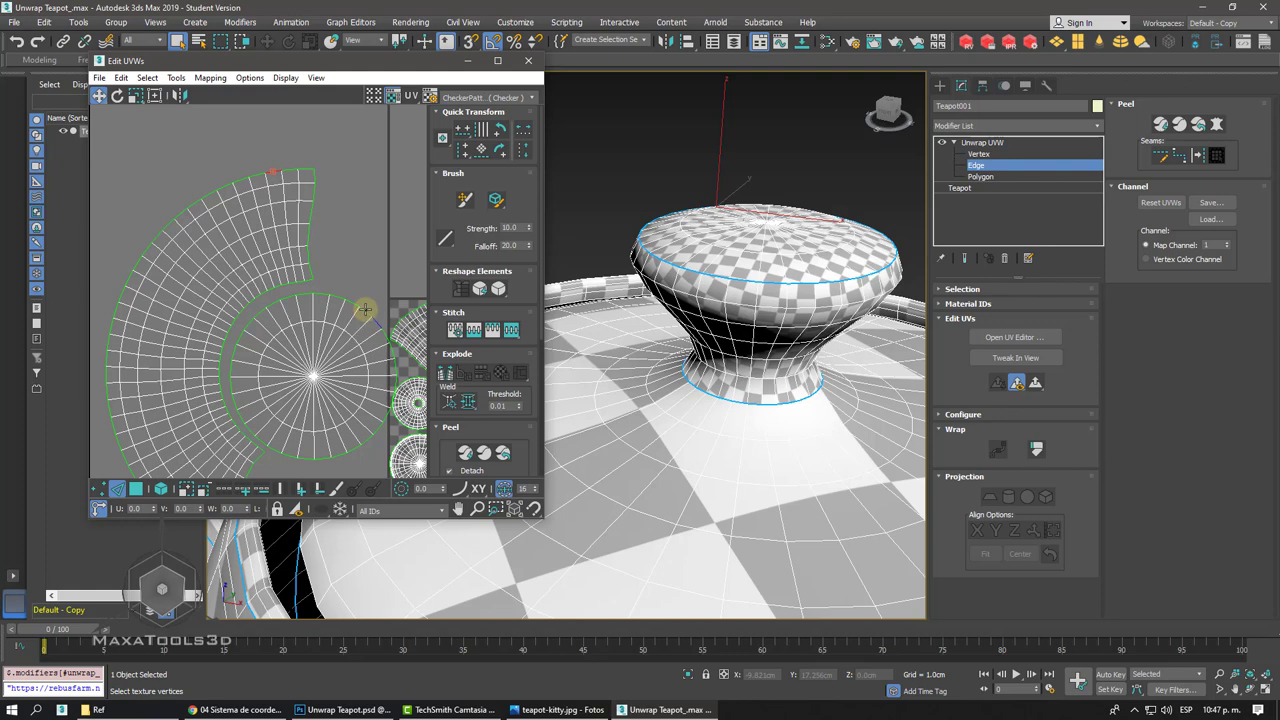
# - Select the disc shell and move it up-left onto the fan strip
pyautogui.click(366, 313)
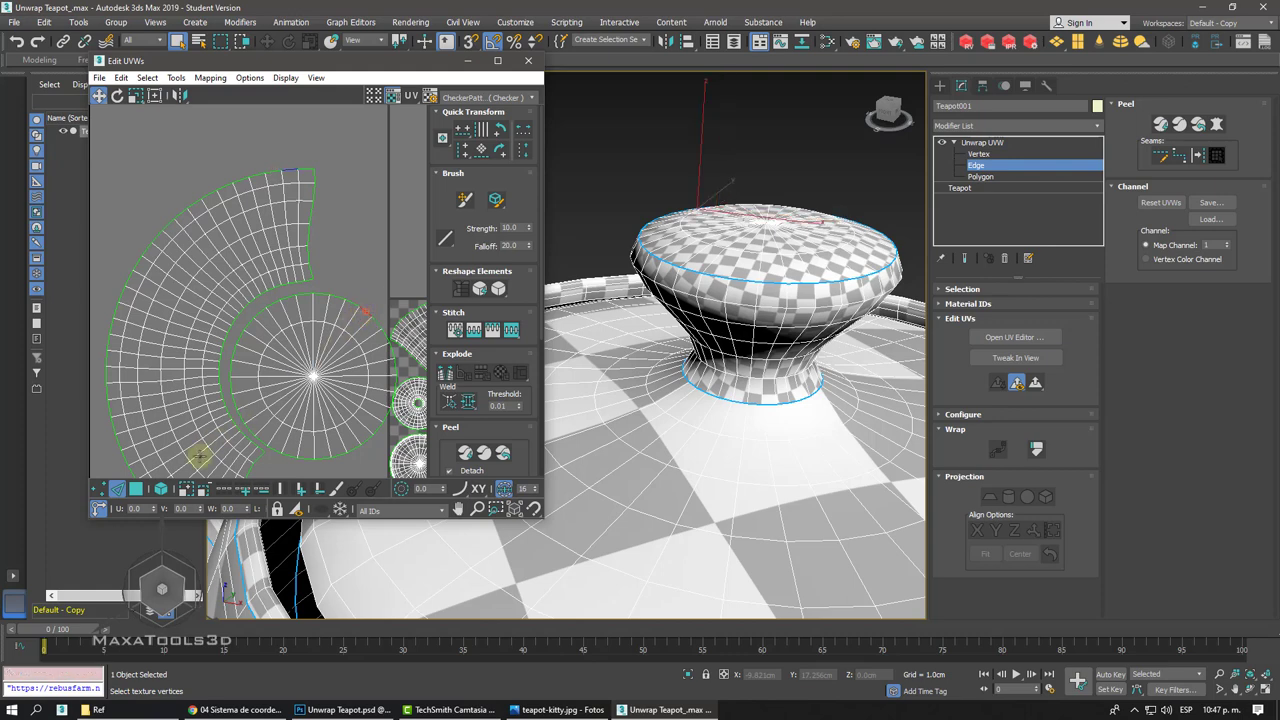
pyautogui.click(320, 403)
pyautogui.scroll(-2, 320, 400)
pyautogui.moveTo(371, 371)
pyautogui.mouseDown()
pyautogui.moveTo(265, 340)
pyautogui.moveTo(243, 216)
pyautogui.moveTo(348, 247)
pyautogui.mouseUp()
pyautogui.rightClick(285, 202)
pyautogui.click(300, 198)
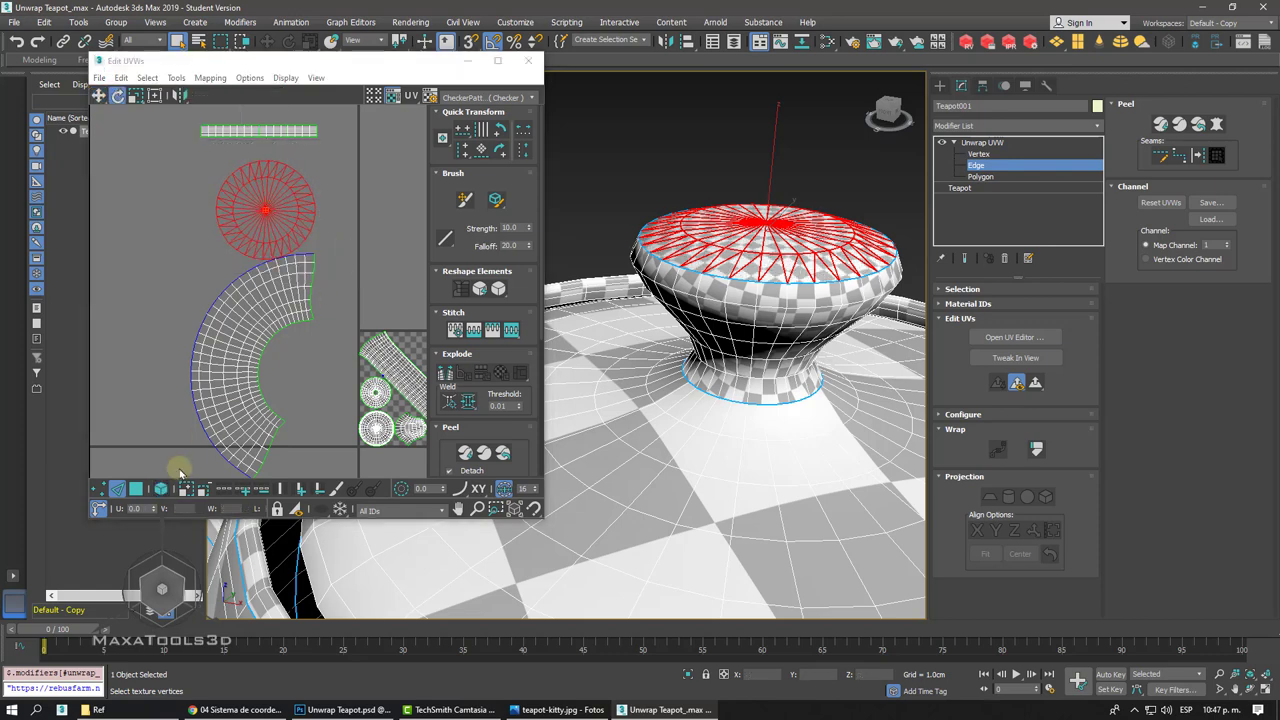
pyautogui.click(357, 209)
# - Rotate the disc about 5° and move it down-left against the strip's edge
pyautogui.scroll(4, 287, 265)
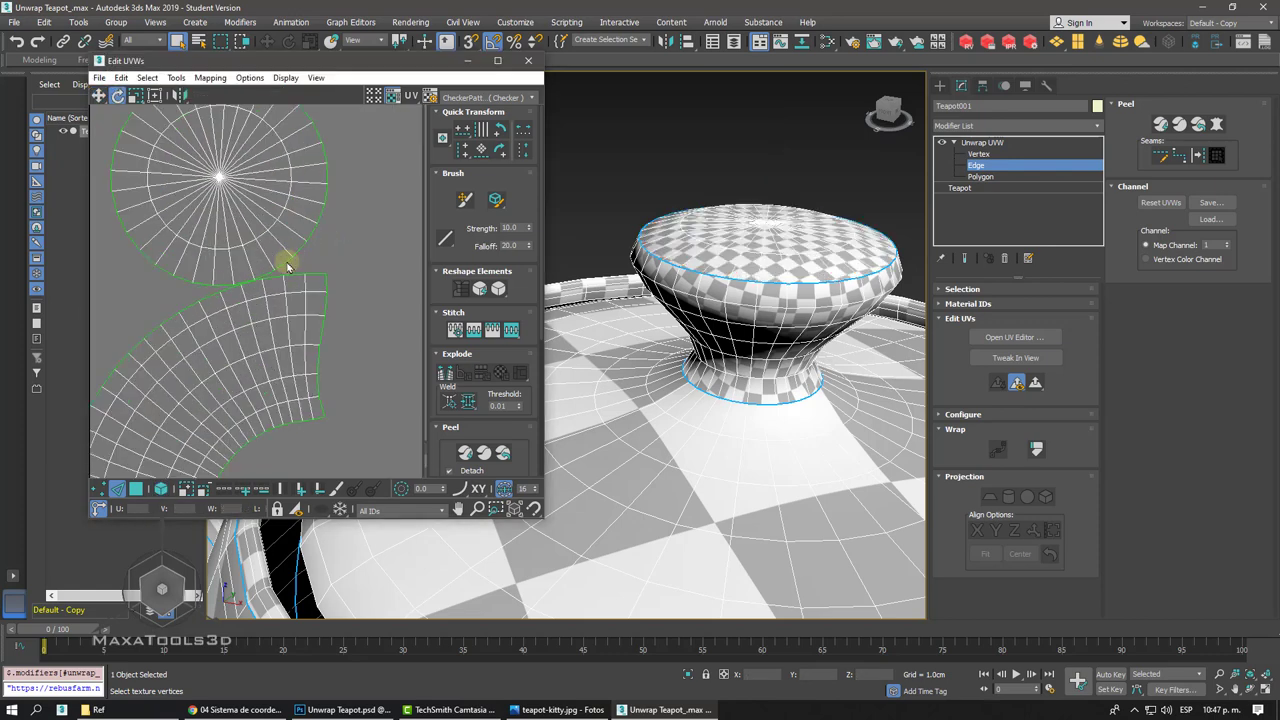
pyautogui.click(287, 264)
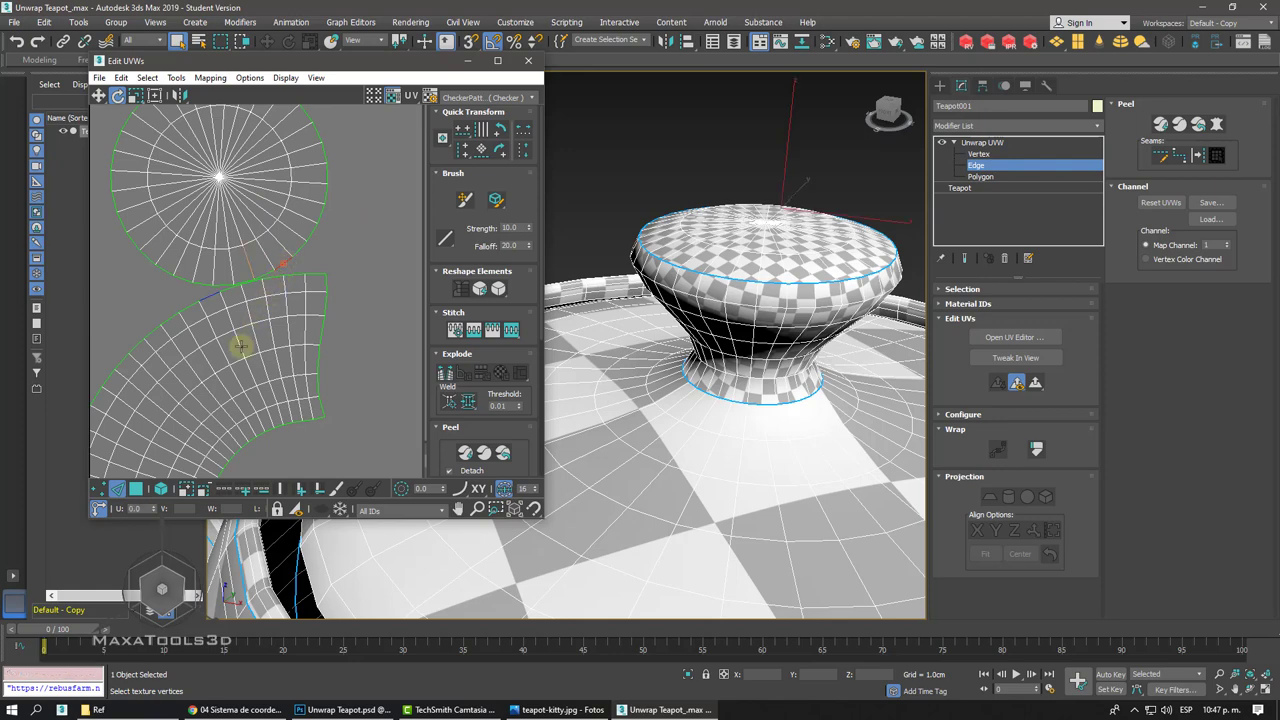
pyautogui.click(167, 492)
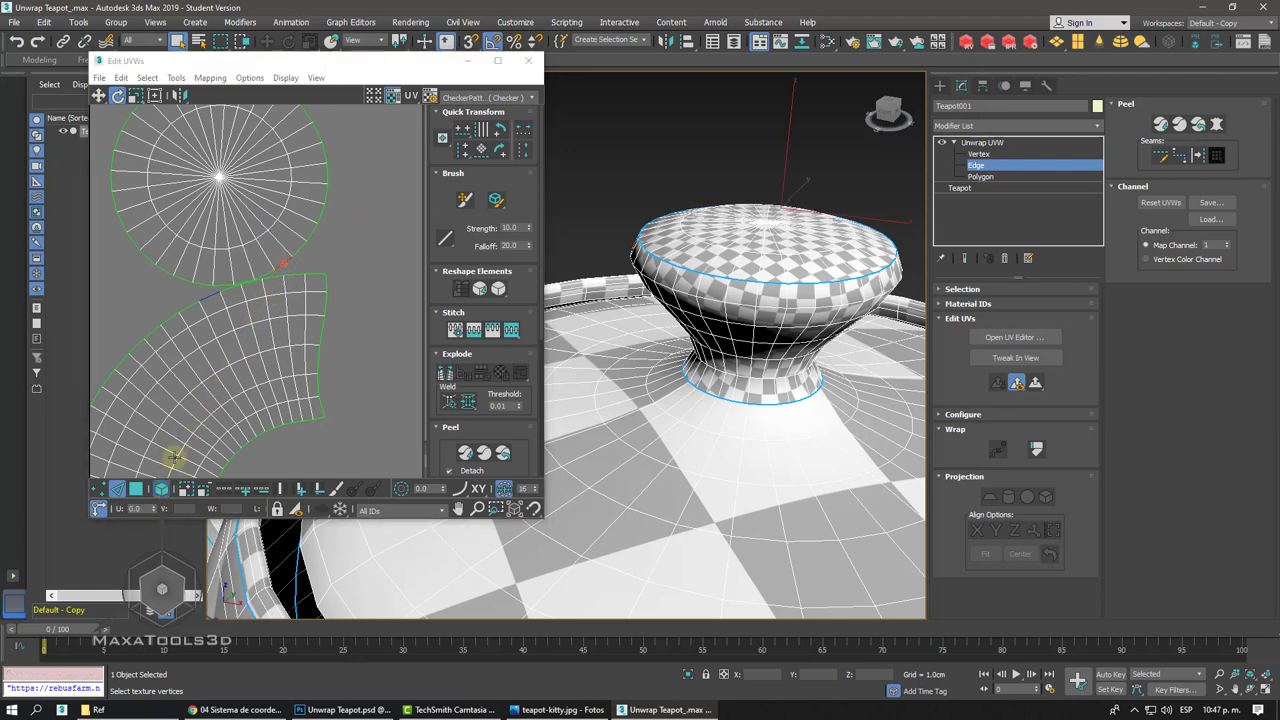
pyautogui.click(237, 248)
pyautogui.moveTo(229, 243); pyautogui.dragTo(230, 251)
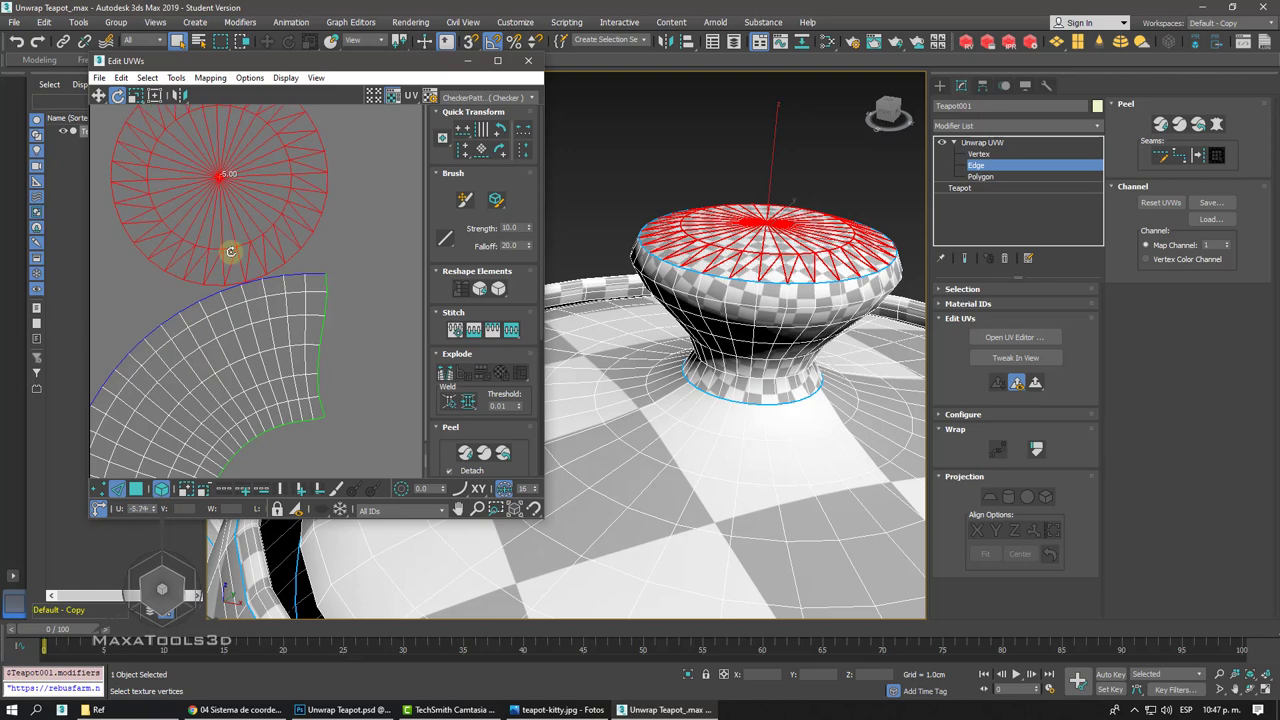
pyautogui.rightClick(243, 243)
pyautogui.click(257, 251)
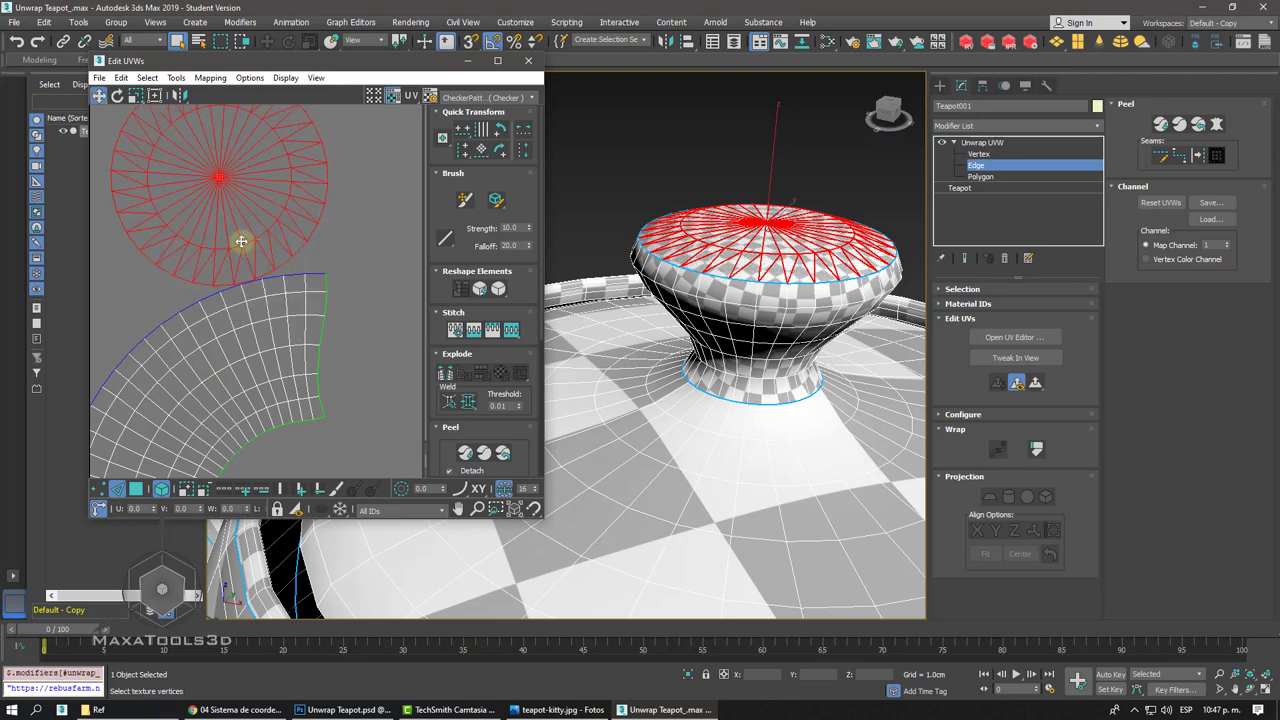
pyautogui.moveTo(241, 241); pyautogui.dragTo(162, 272)
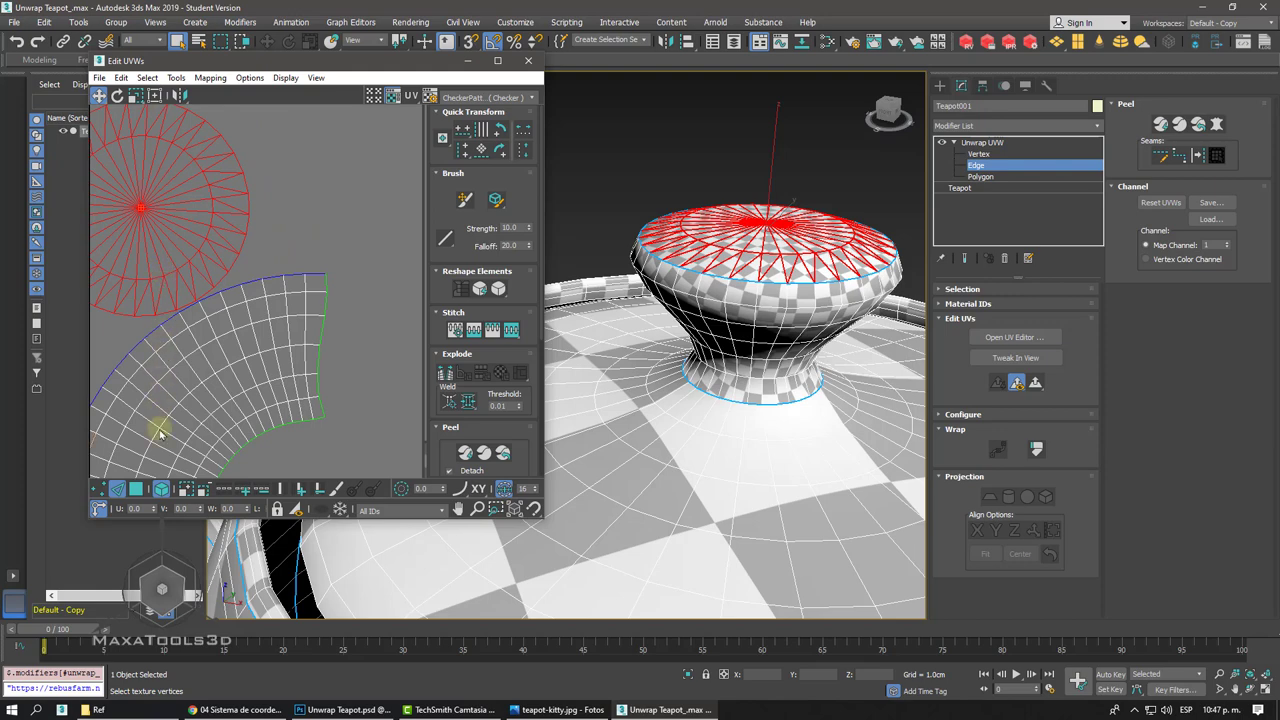
pyautogui.click(303, 273)
# - Select the shared seam edges between disc and strip and stitch them to target
pyautogui.scroll(3, 305, 268)
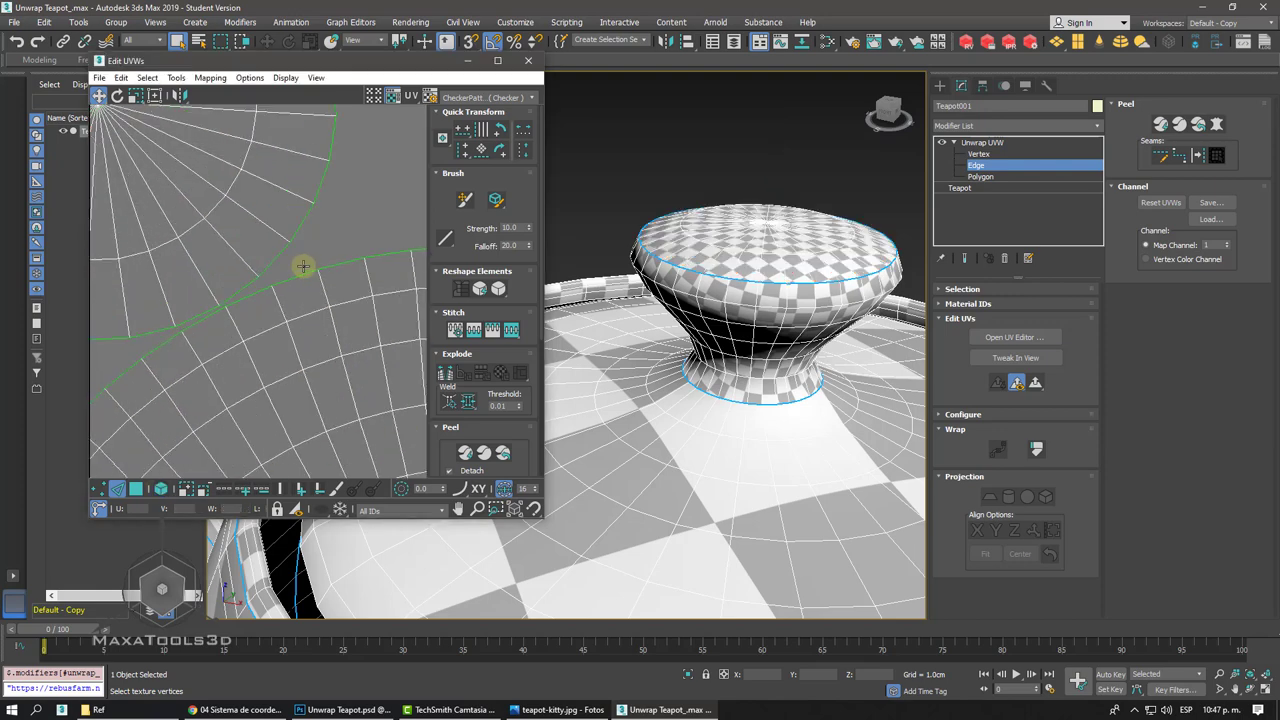
pyautogui.scroll(3, 240, 289)
pyautogui.click(180, 316)
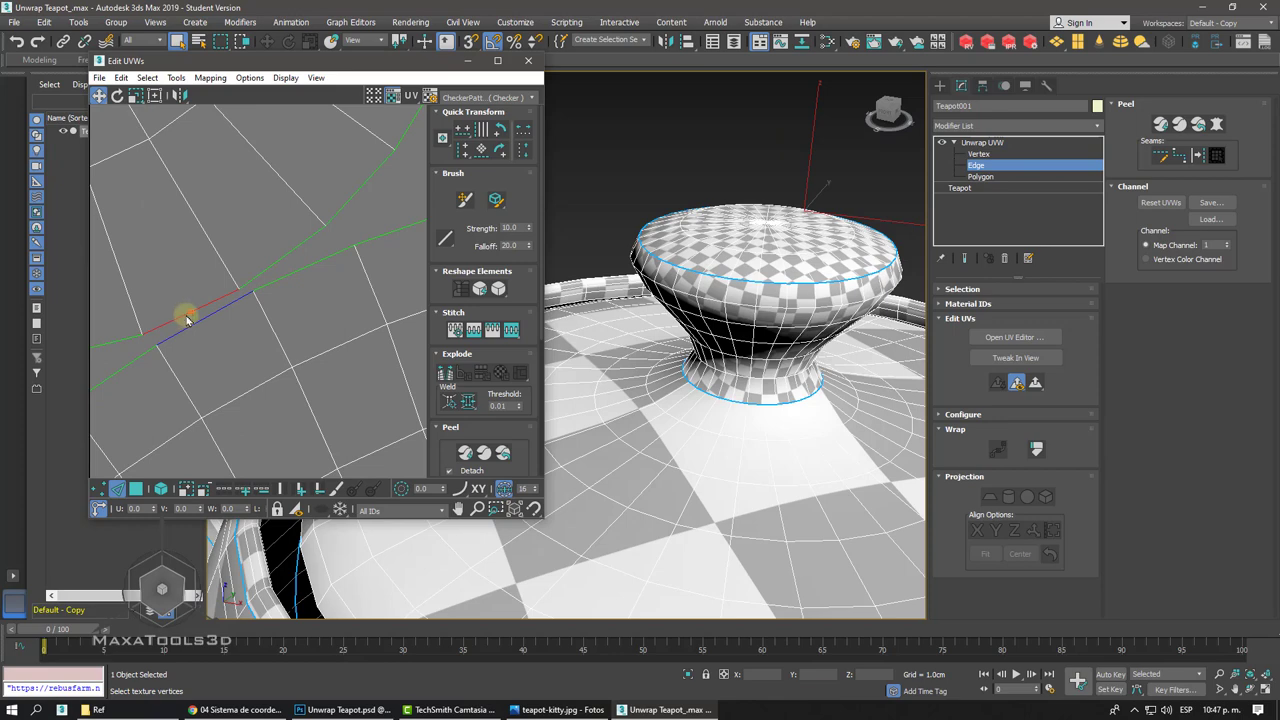
pyautogui.scroll(-2, 186, 318)
pyautogui.scroll(-2, 251, 294)
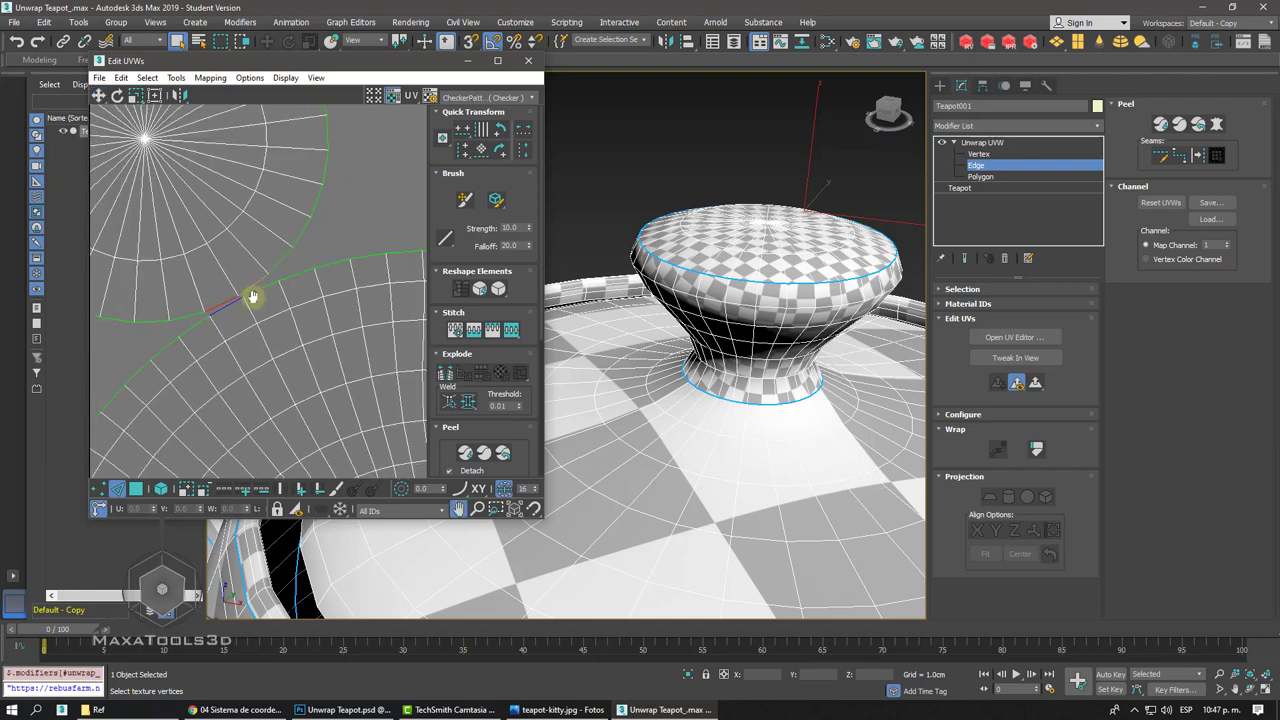
pyautogui.scroll(1, 251, 294)
pyautogui.scroll(1, 253, 301)
pyautogui.scroll(1, 253, 302)
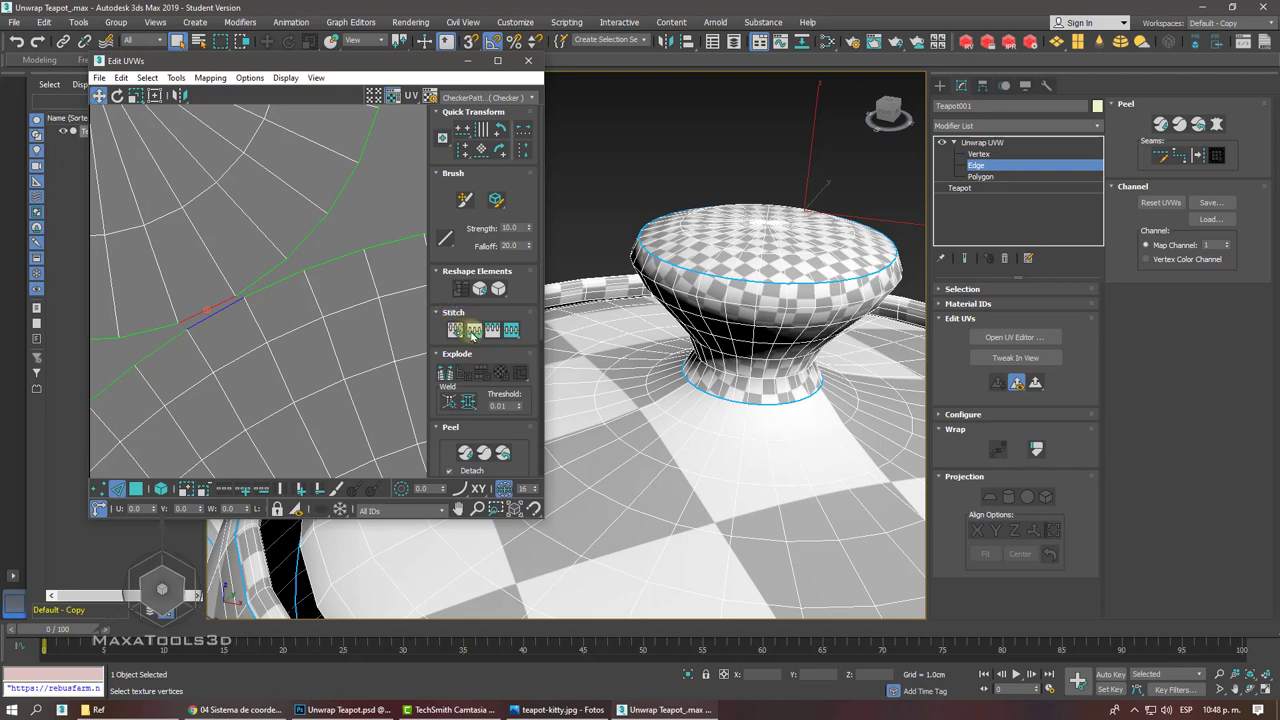
pyautogui.click(474, 331)
pyautogui.click(264, 276)
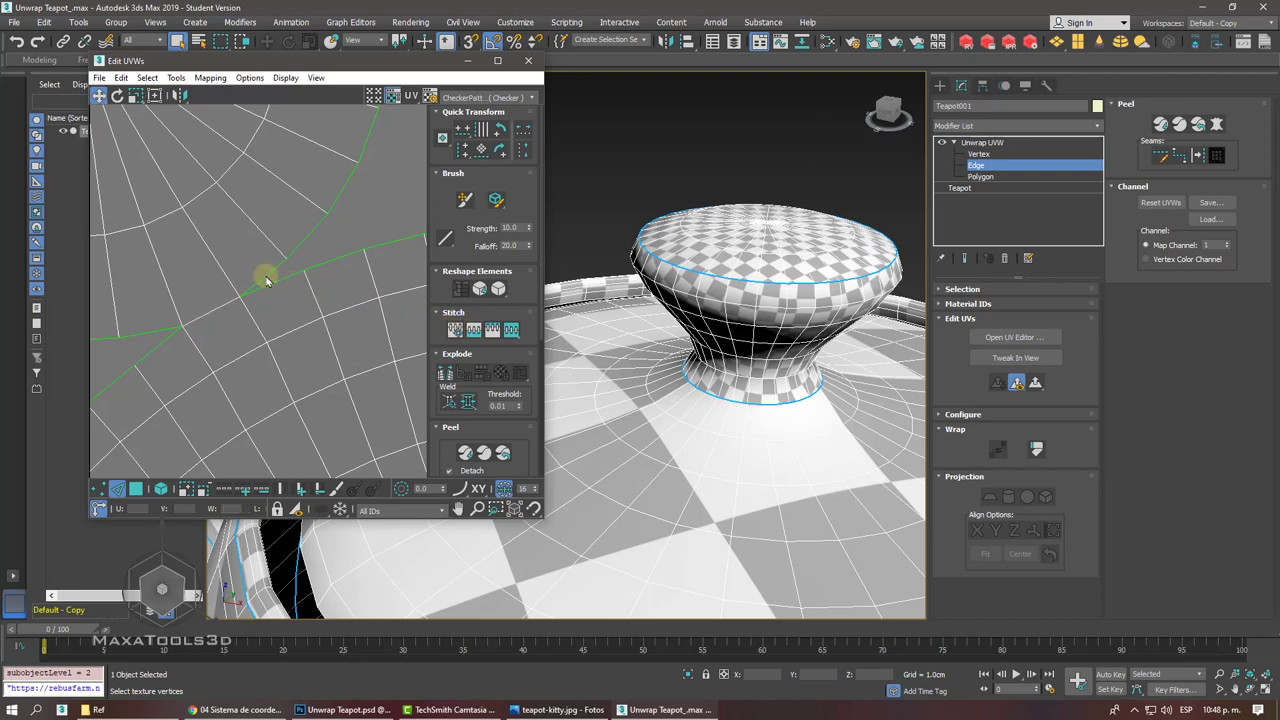
pyautogui.click(266, 279)
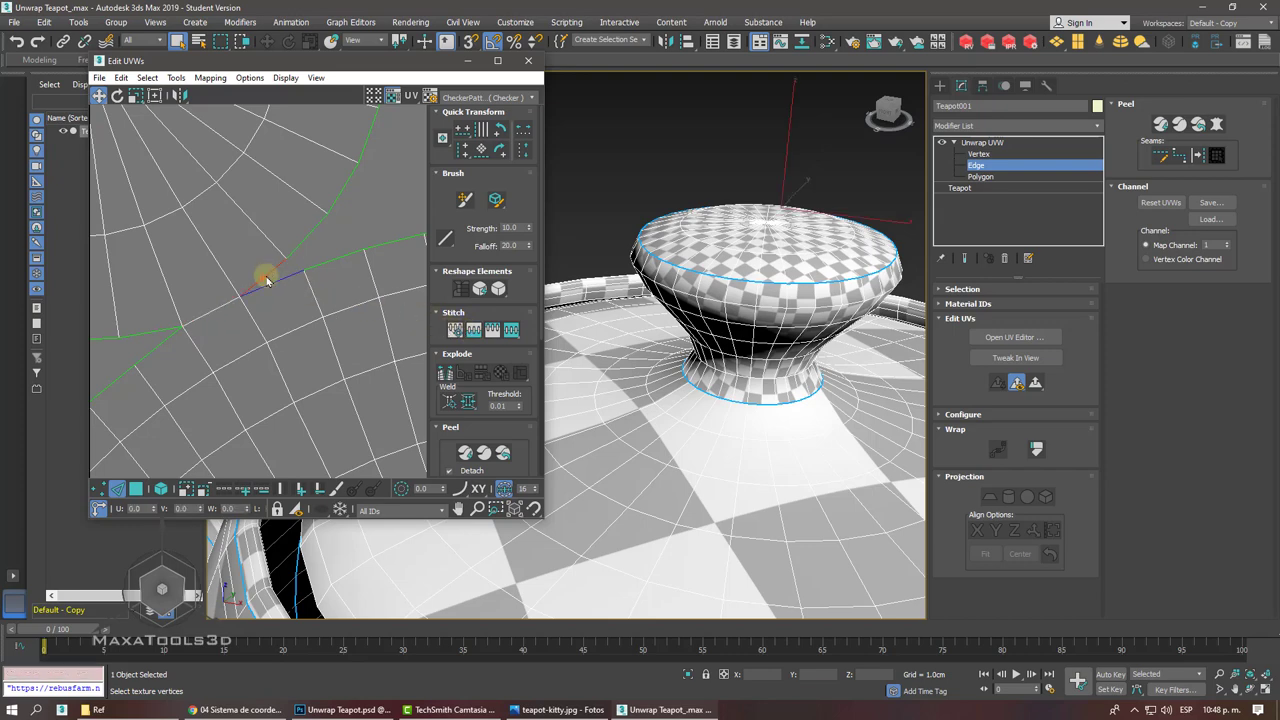
pyautogui.click(474, 331)
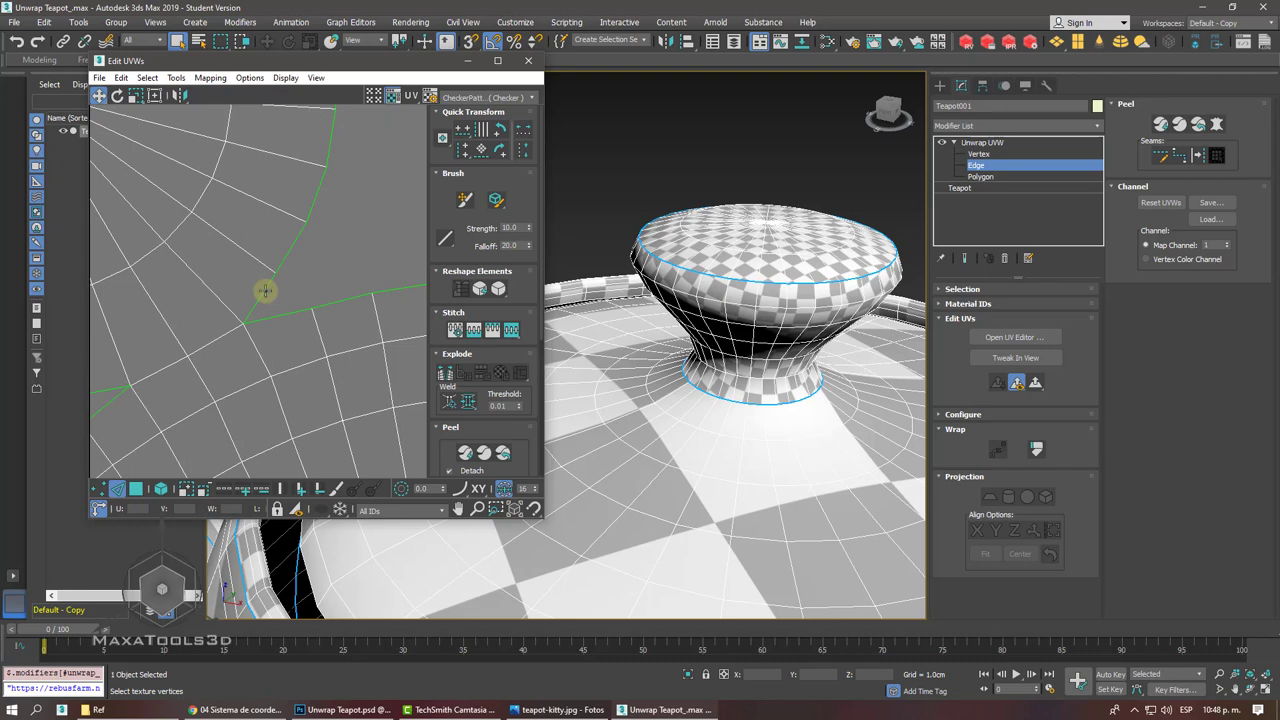
pyautogui.click(474, 331)
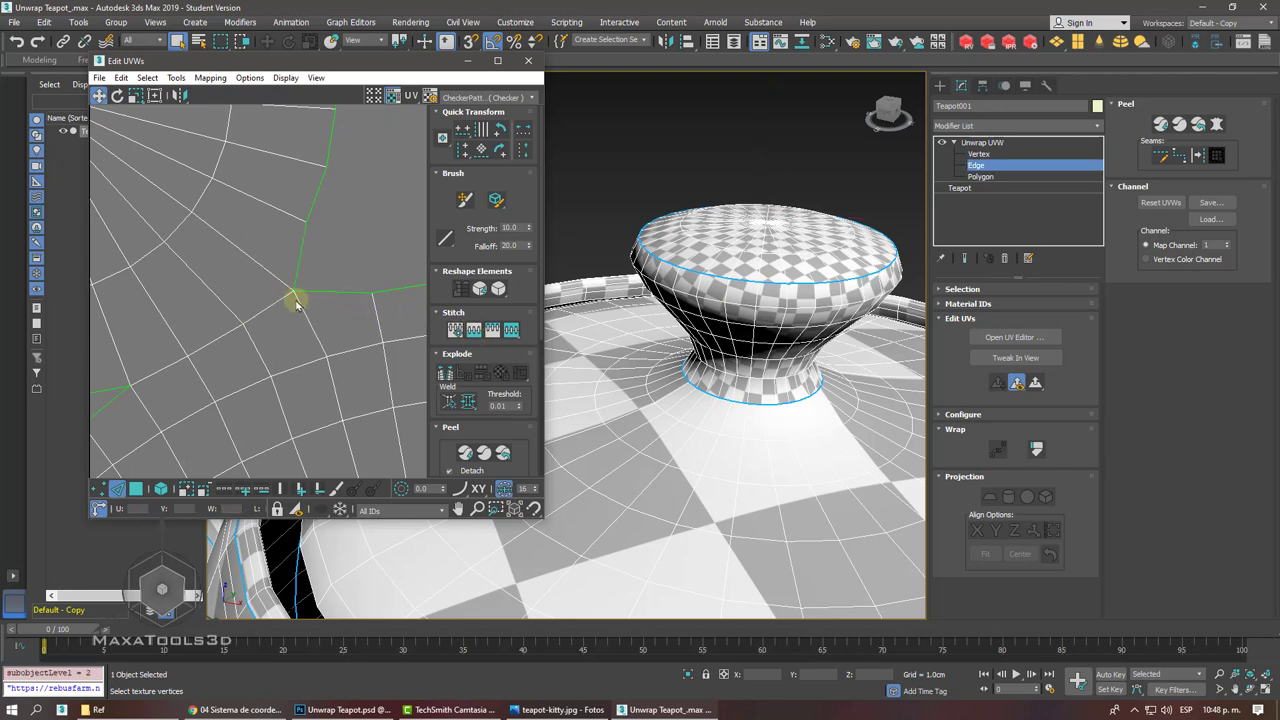
# - Stitch the remaining rim edges of the strip onto the circular cap shell
pyautogui.scroll(-5, 296, 305)
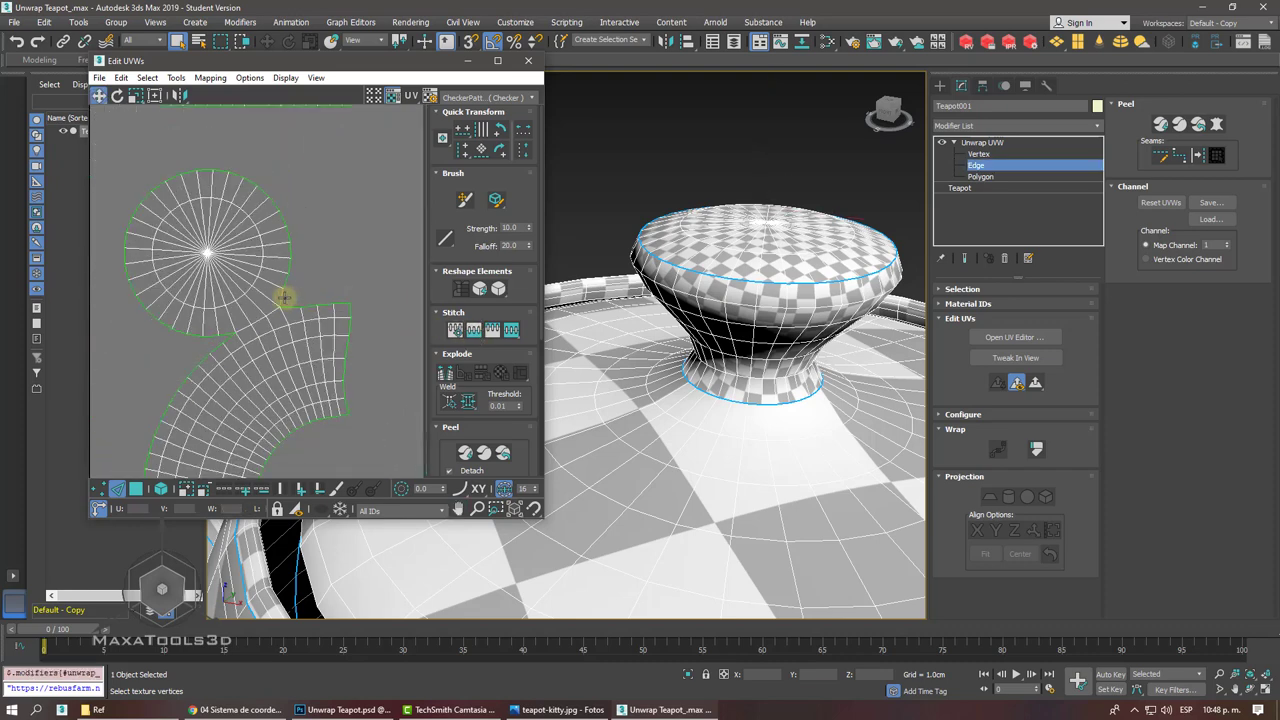
pyautogui.click(284, 297)
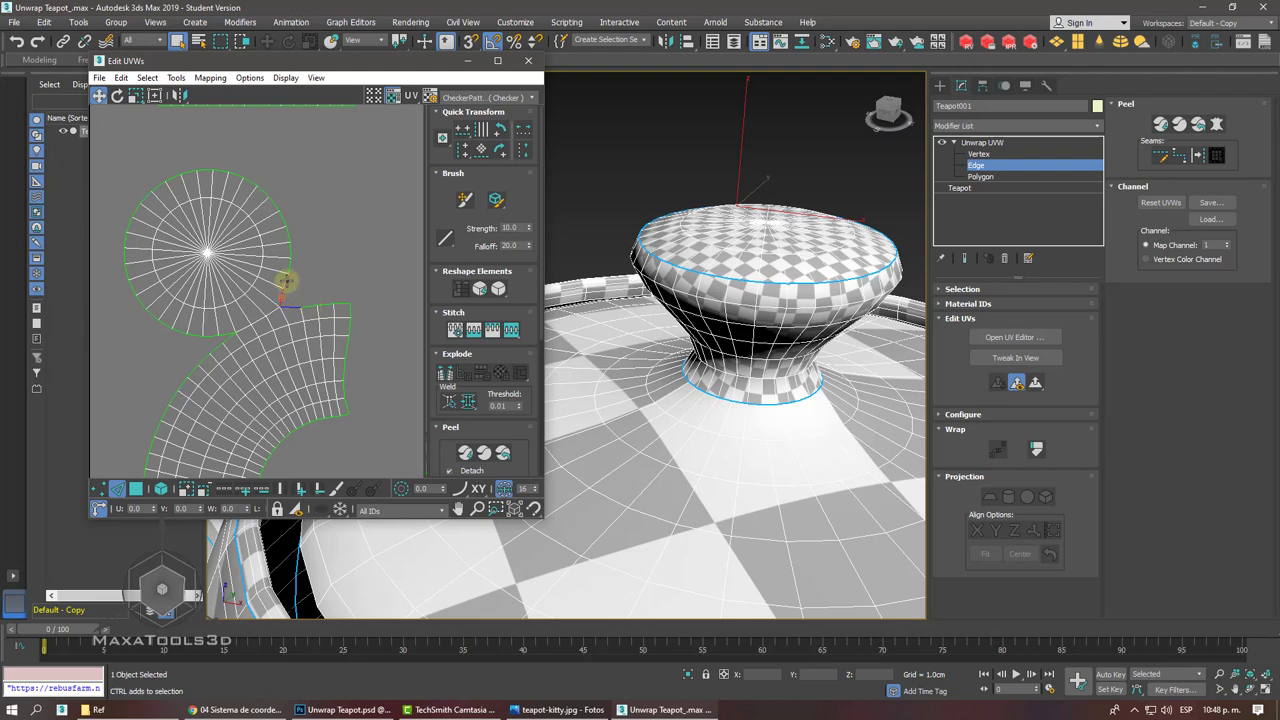
pyautogui.click(286, 285)
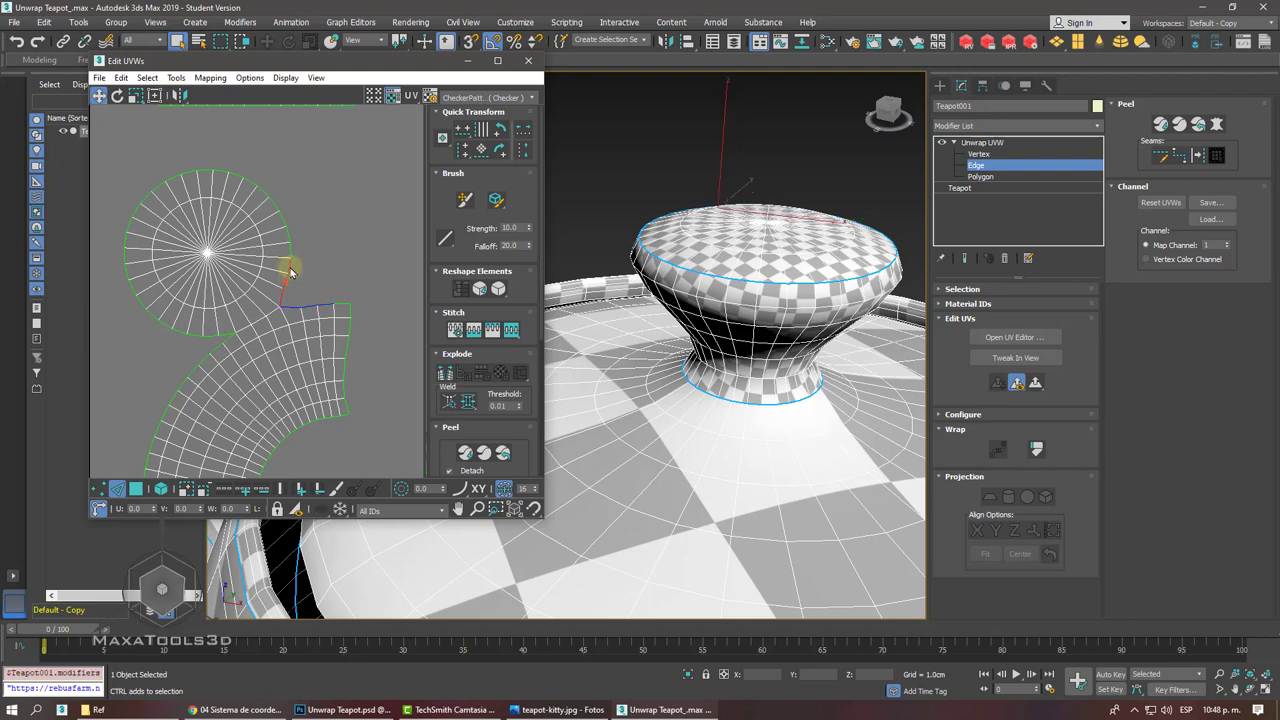
pyautogui.click(472, 331)
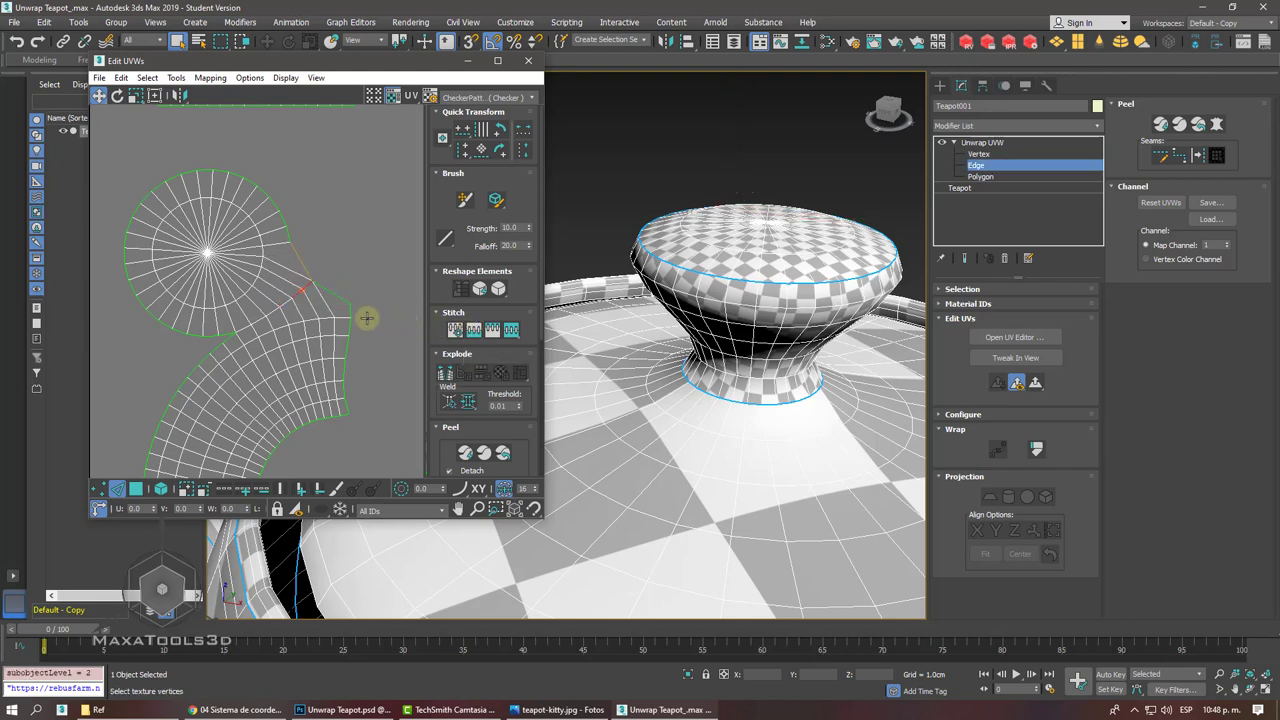
pyautogui.scroll(1, 240, 300)
pyautogui.scroll(3, 237, 308)
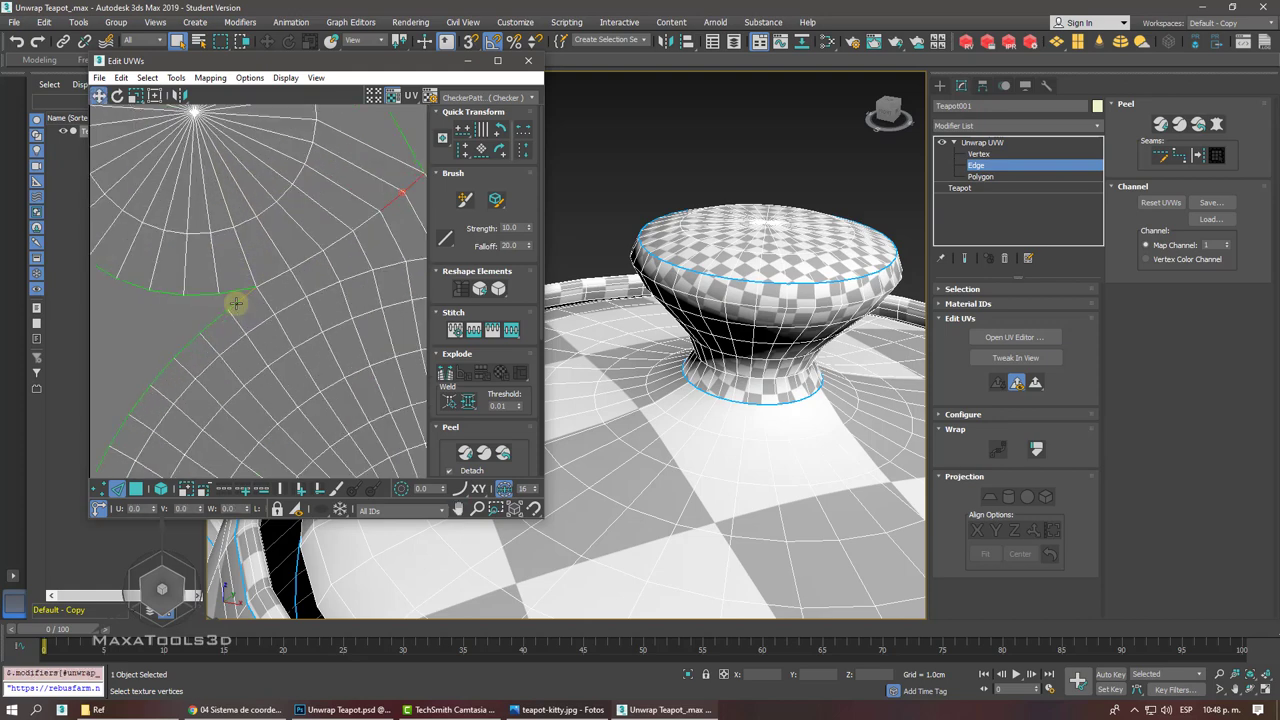
pyautogui.click(237, 308)
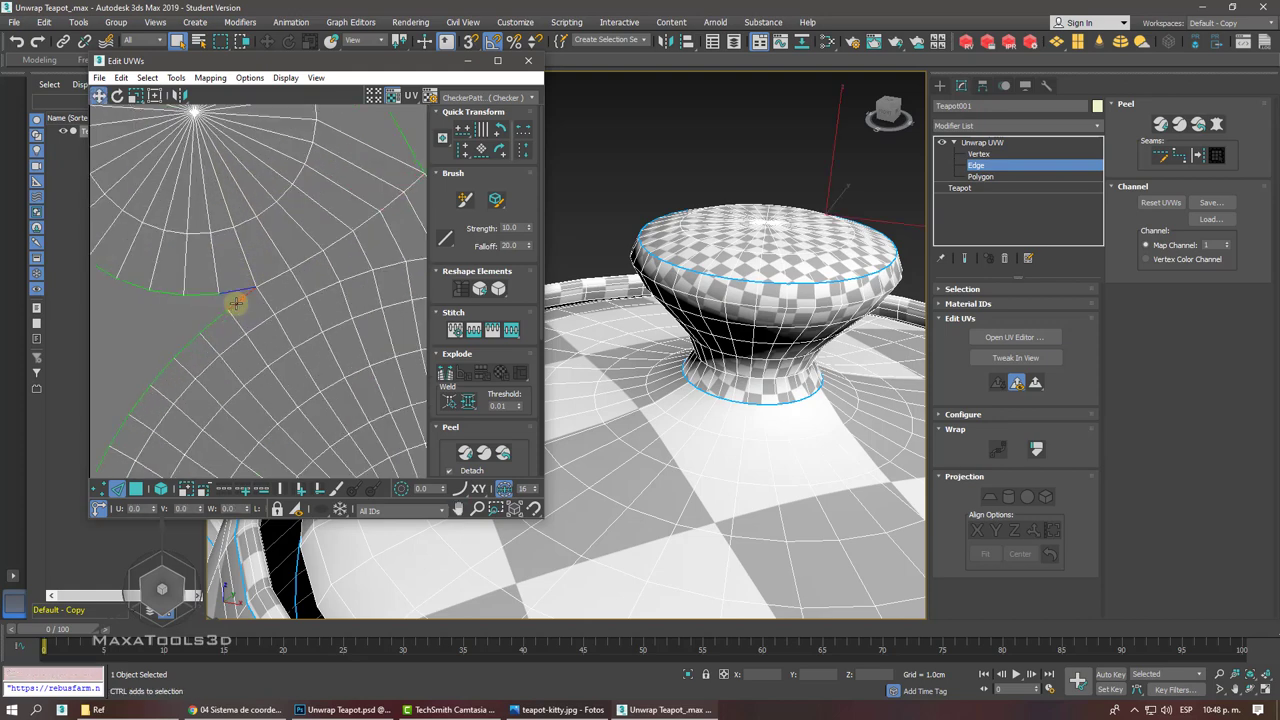
# - Inspect the stitched knob in the viewport and close the Edit UVs window
pyautogui.keyDown('alt'); pyautogui.moveTo(690, 300); pyautogui.dragTo(705, 258, button='middle'); pyautogui.keyUp('alt')
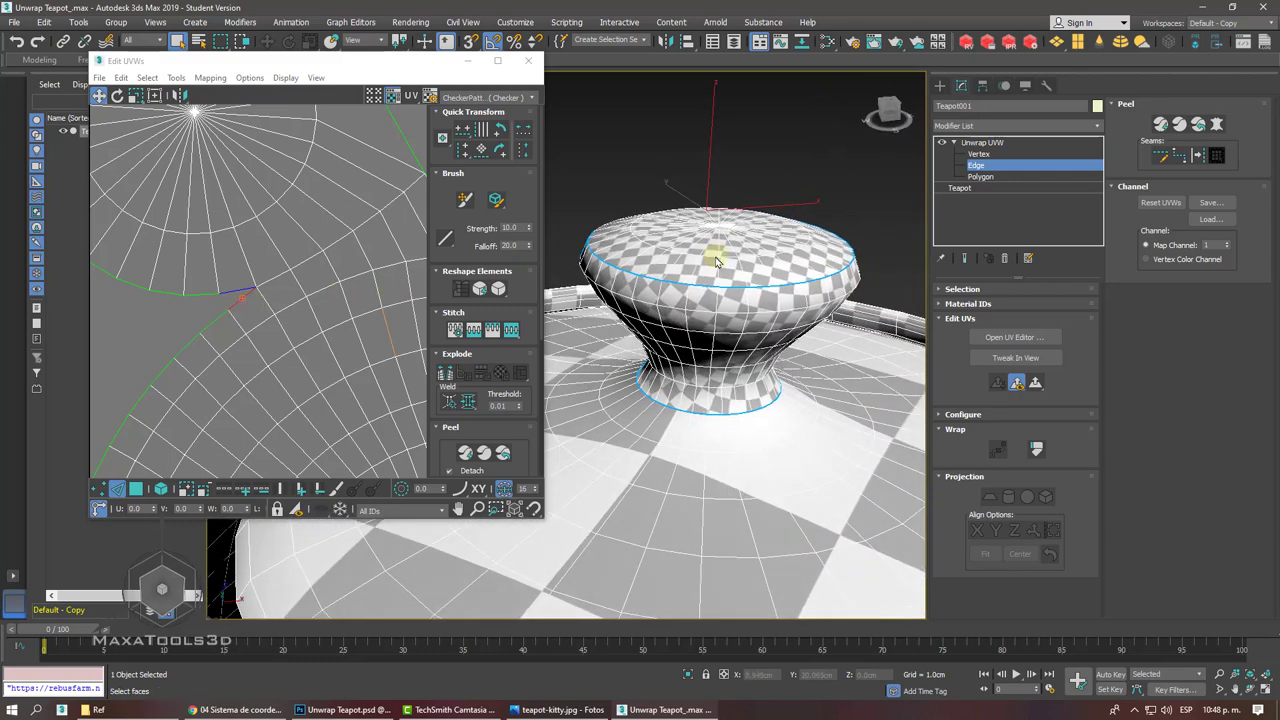
pyautogui.scroll(-2, 287, 277)
pyautogui.scroll(-2, 287, 277)
pyautogui.scroll(1, 245, 278)
pyautogui.scroll(1, 247, 280)
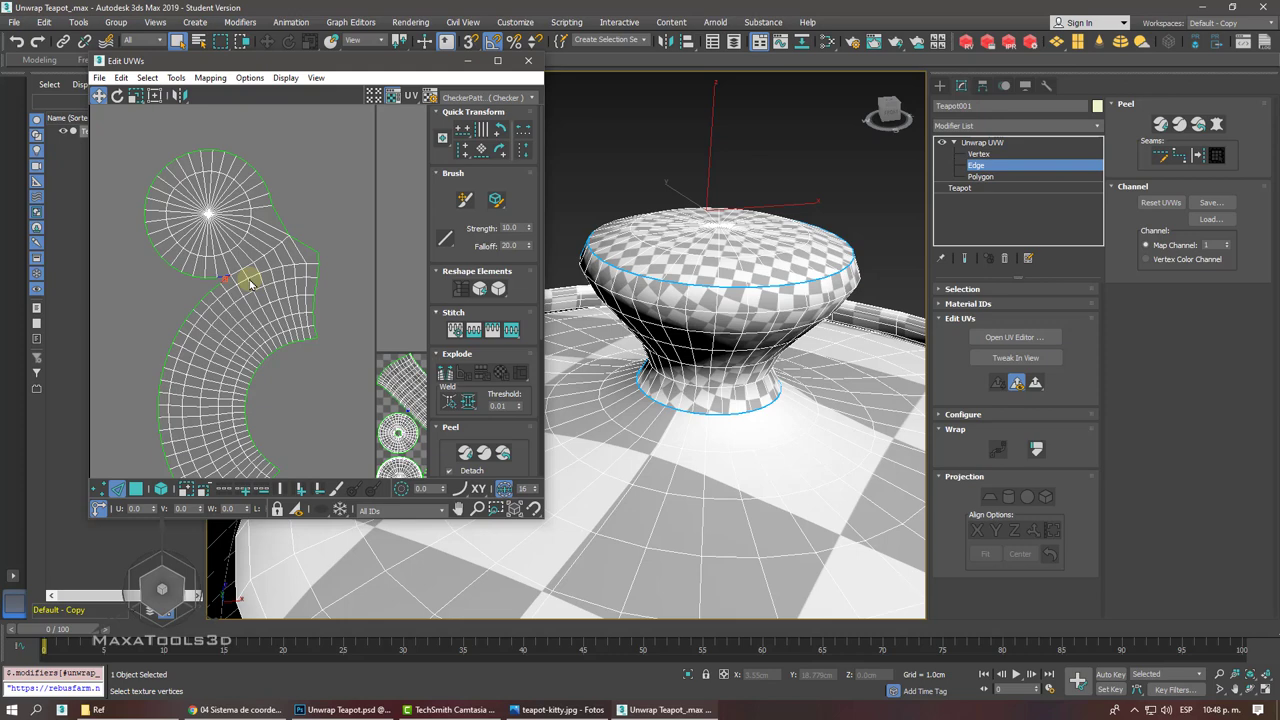
pyautogui.scroll(-1, 250, 283)
pyautogui.scroll(-2, 249, 280)
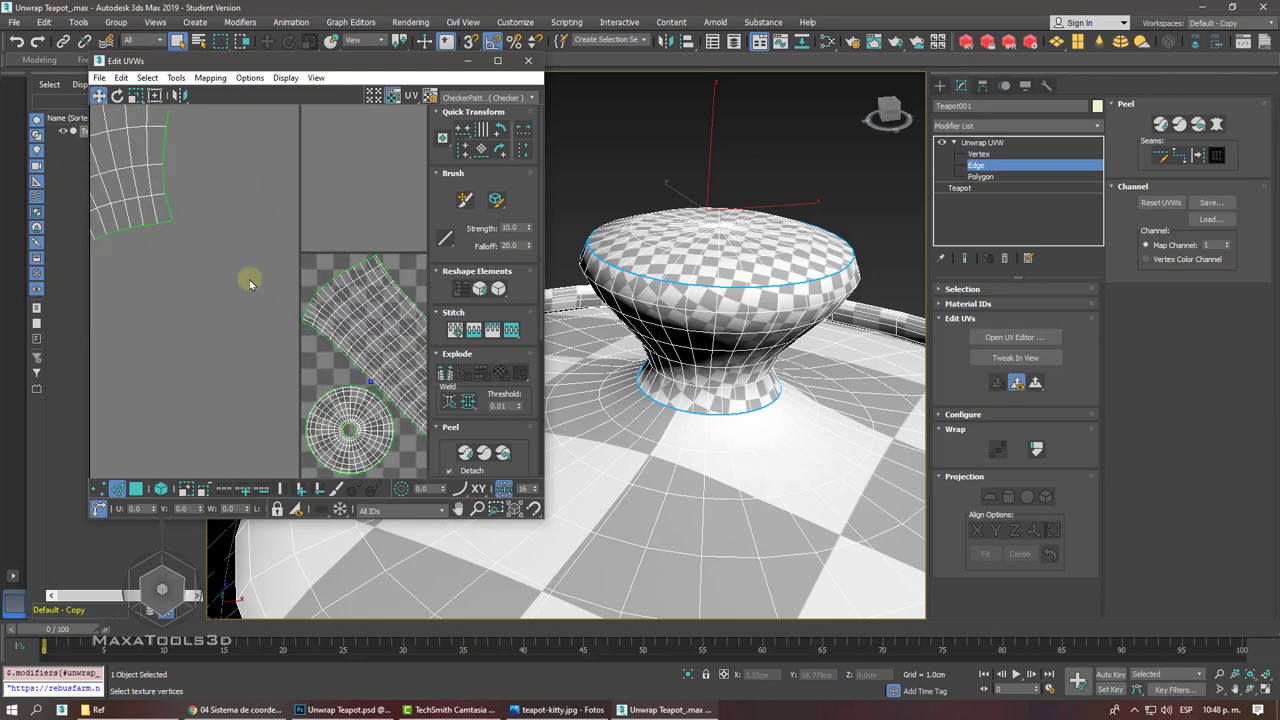
pyautogui.scroll(-1, 249, 280)
pyautogui.scroll(-1, 248, 281)
pyautogui.scroll(-1, 250, 281)
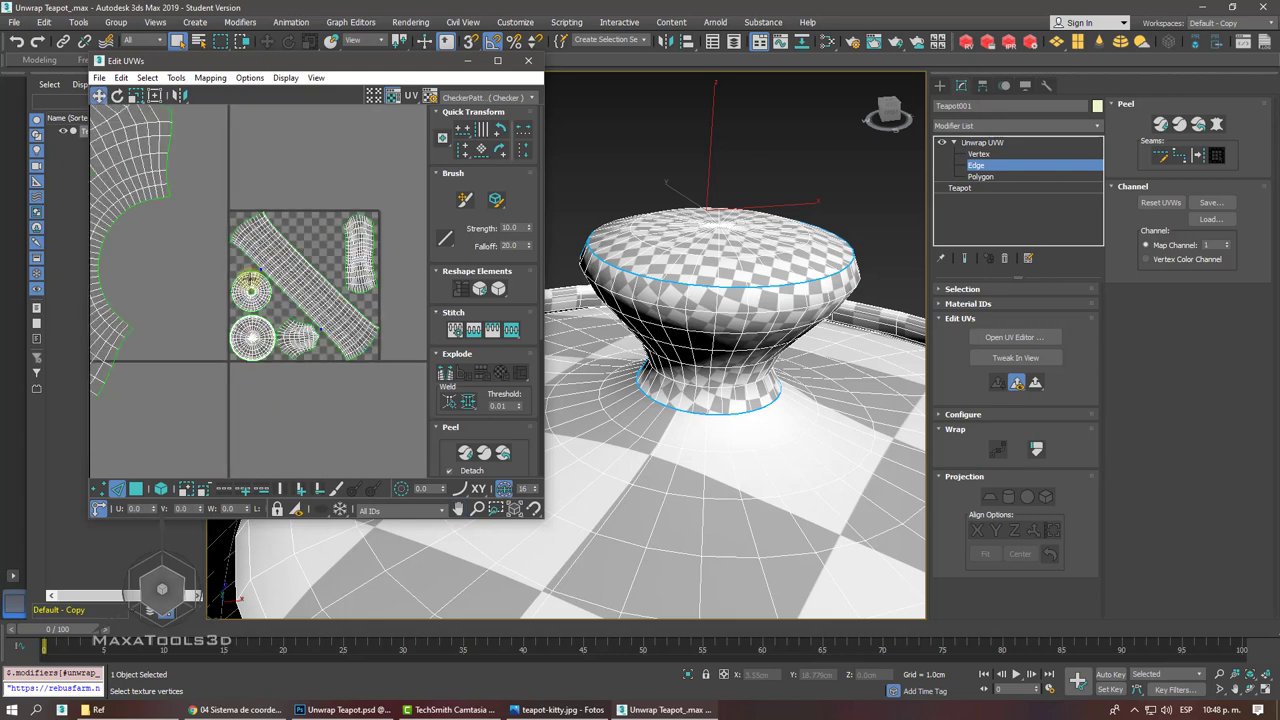
pyautogui.scroll(-1, 250, 283)
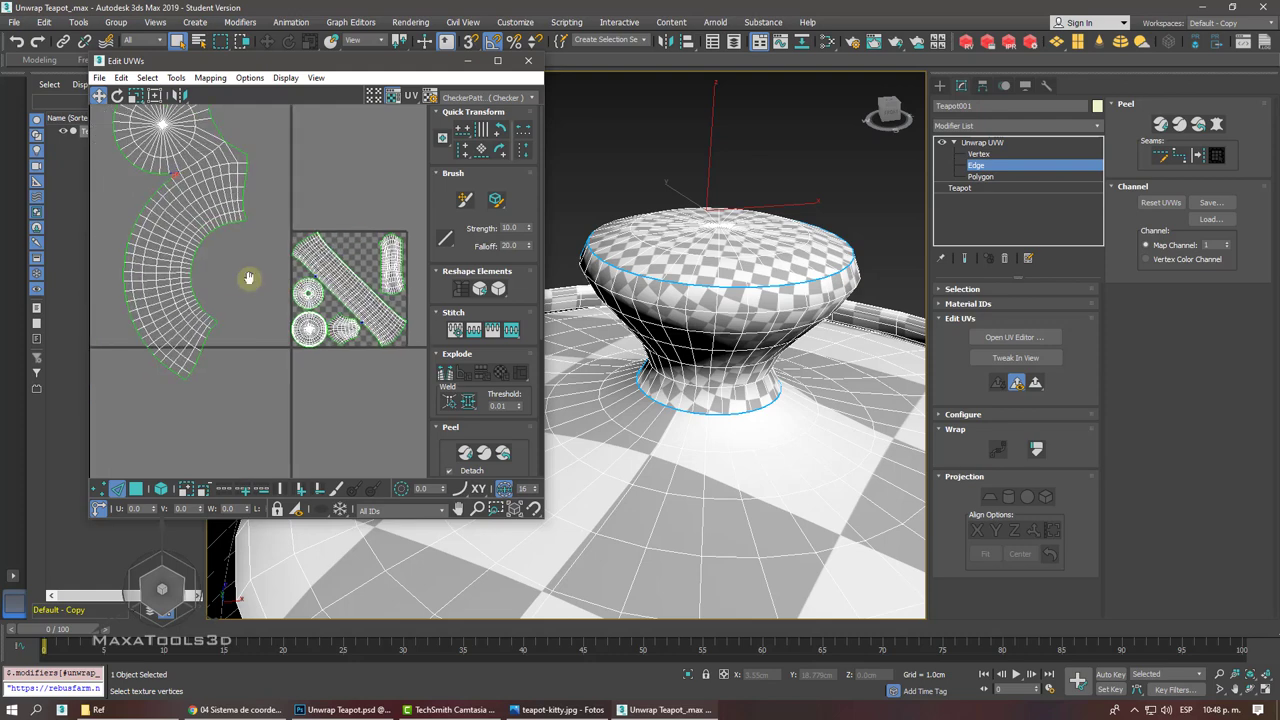
pyautogui.scroll(-1, 249, 278)
pyautogui.scroll(1, 249, 278)
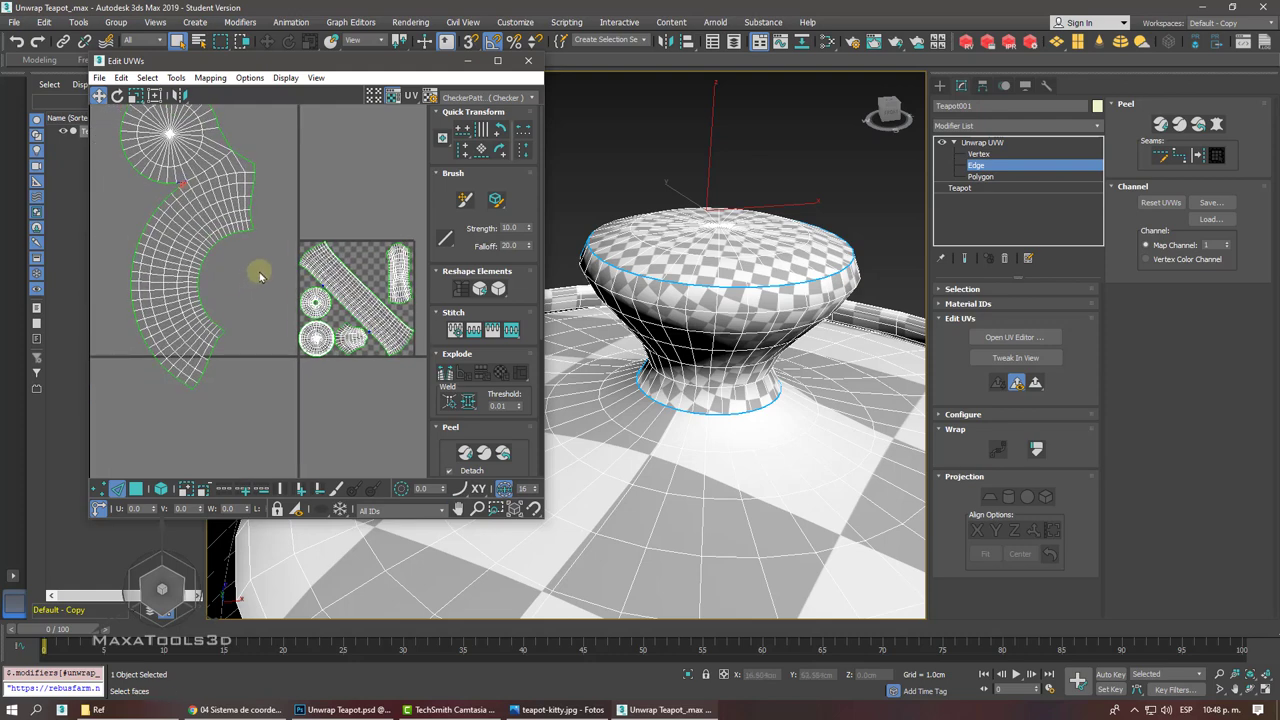
pyautogui.click(528, 60)
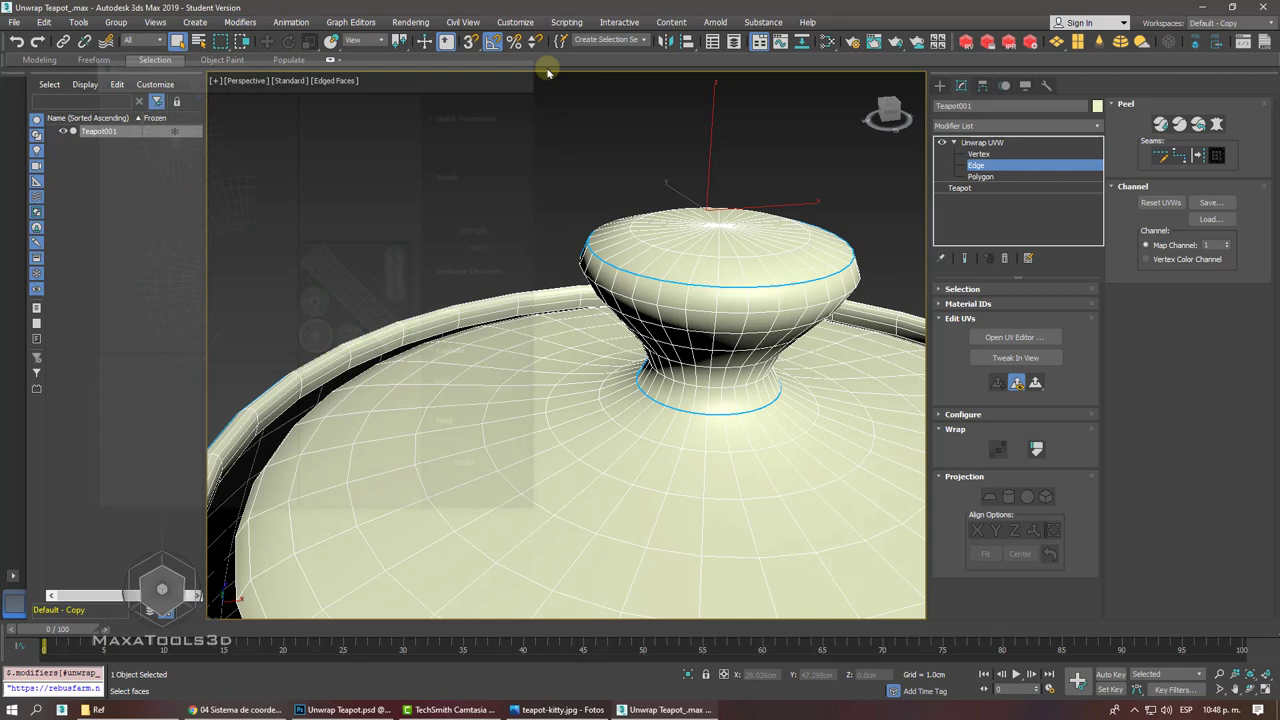
# - Draw a point-to-point seam at Vertex level from the knob's top centre across its side
pyautogui.click(978, 154)
pyautogui.click(1178, 156)
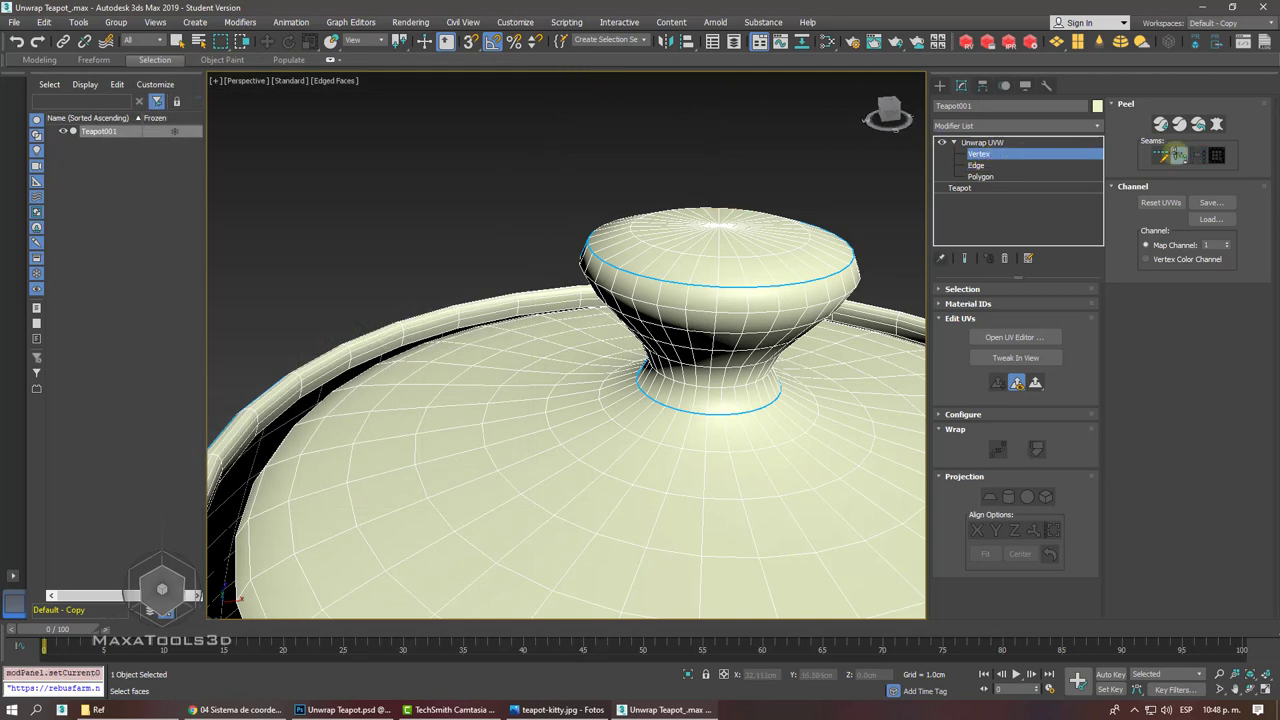
pyautogui.scroll(4, 767, 281)
pyautogui.scroll(-3, 700, 301)
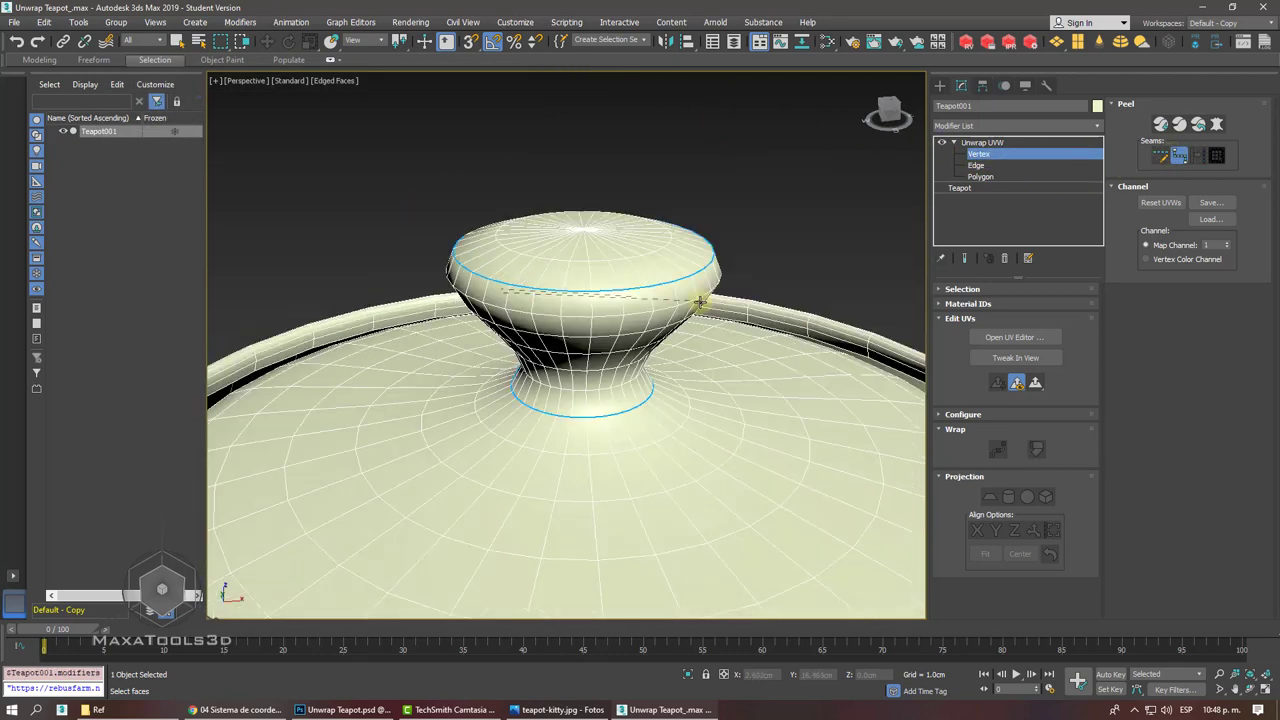
pyautogui.moveTo(700, 300)
pyautogui.keyDown('alt'); pyautogui.mouseDown(button='middle')
pyautogui.moveTo(755, 345)
pyautogui.moveTo(651, 349)
pyautogui.mouseUp(button='middle'); pyautogui.keyUp('alt')
pyautogui.click(755, 340)
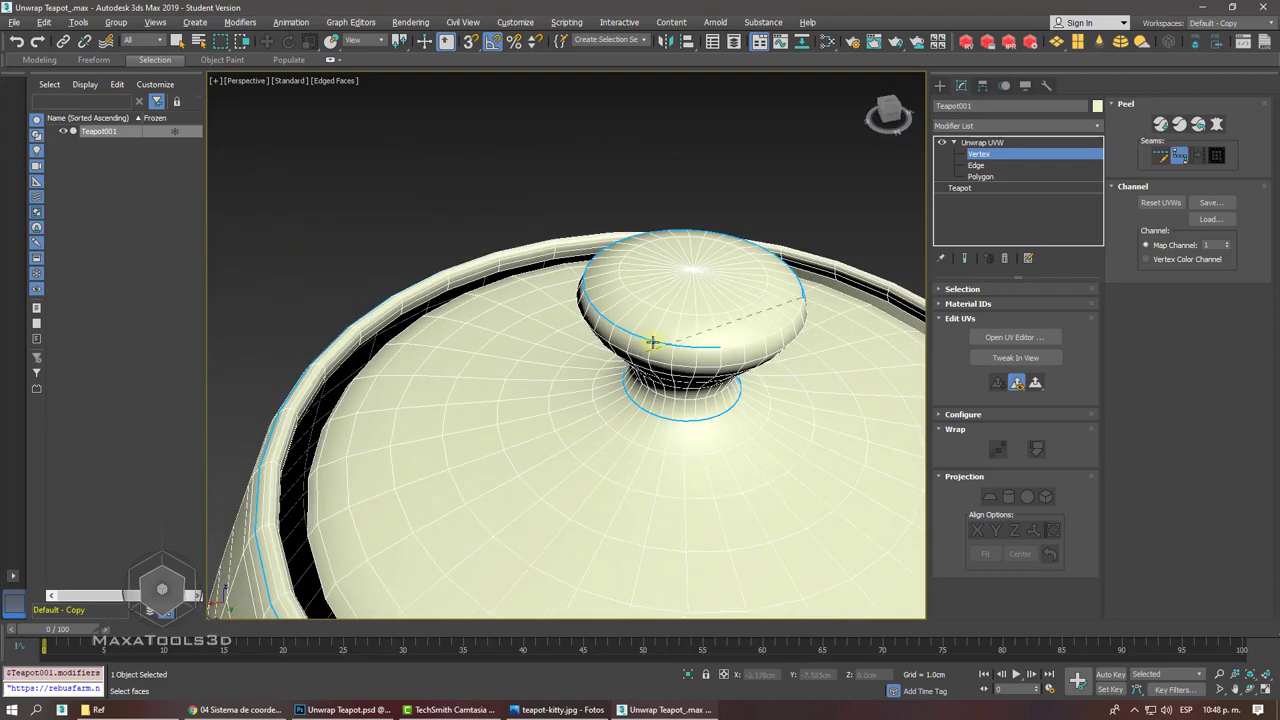
pyautogui.click(651, 342)
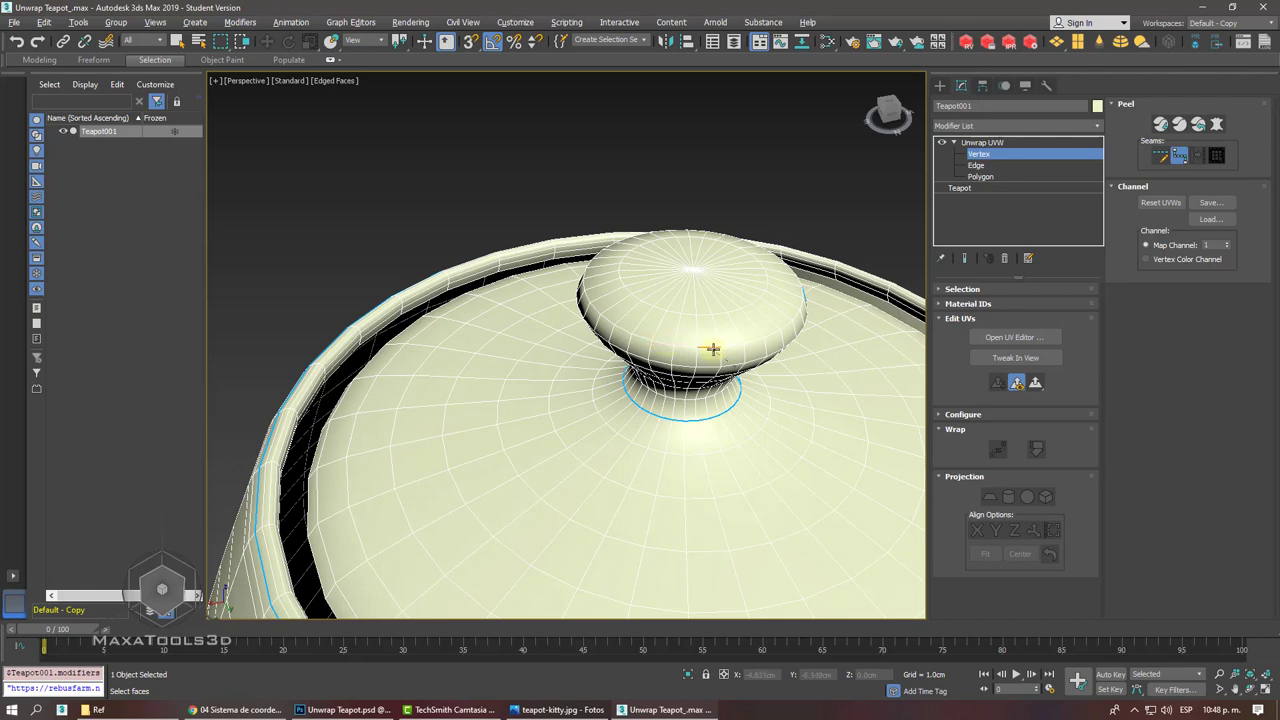
# - Orbit around the lid knob to check the new seam, then switch to the tutorial in Chrome
pyautogui.moveTo(712, 348)
pyautogui.keyDown('alt'); pyautogui.mouseDown(button='middle')
pyautogui.moveTo(737, 351)
pyautogui.moveTo(694, 340)
pyautogui.moveTo(638, 379)
pyautogui.mouseUp(button='middle'); pyautogui.keyUp('alt')
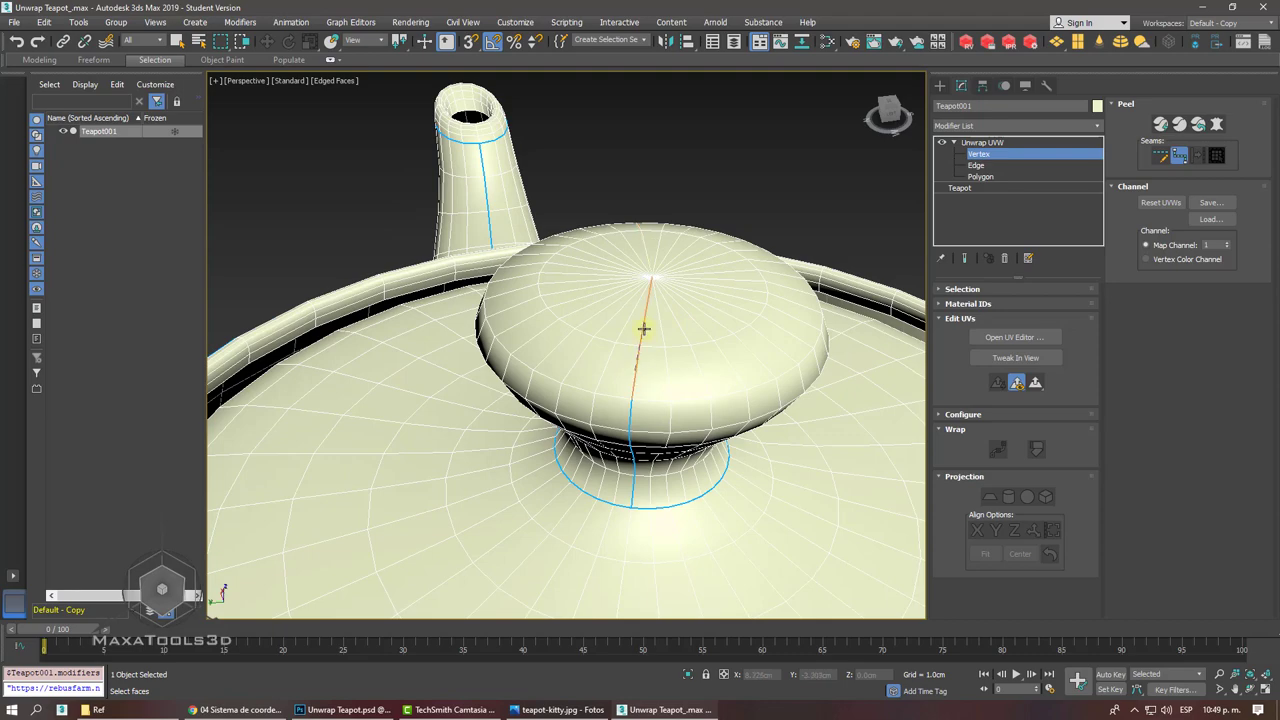
pyautogui.keyDown('alt'); pyautogui.moveTo(746, 400); pyautogui.dragTo(763, 364, button='middle'); pyautogui.keyUp('alt')
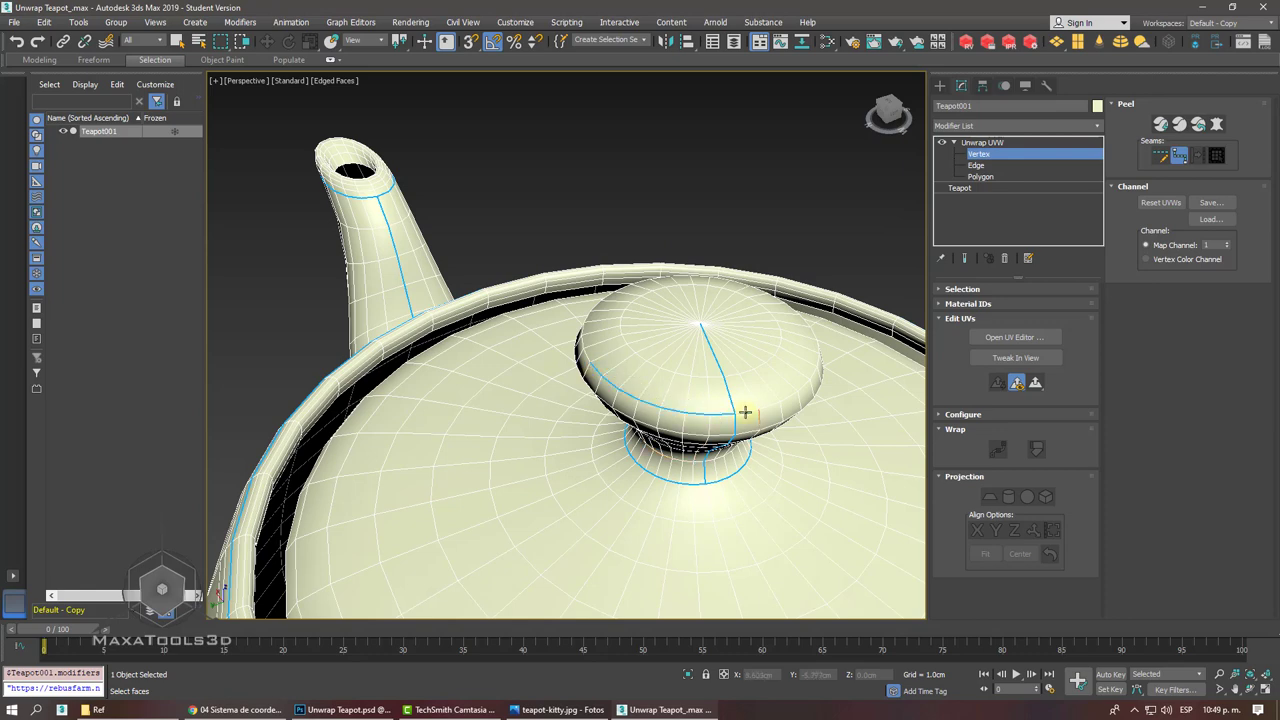
pyautogui.keyDown('alt'); pyautogui.moveTo(745, 416); pyautogui.dragTo(679, 418, button='middle'); pyautogui.keyUp('alt')
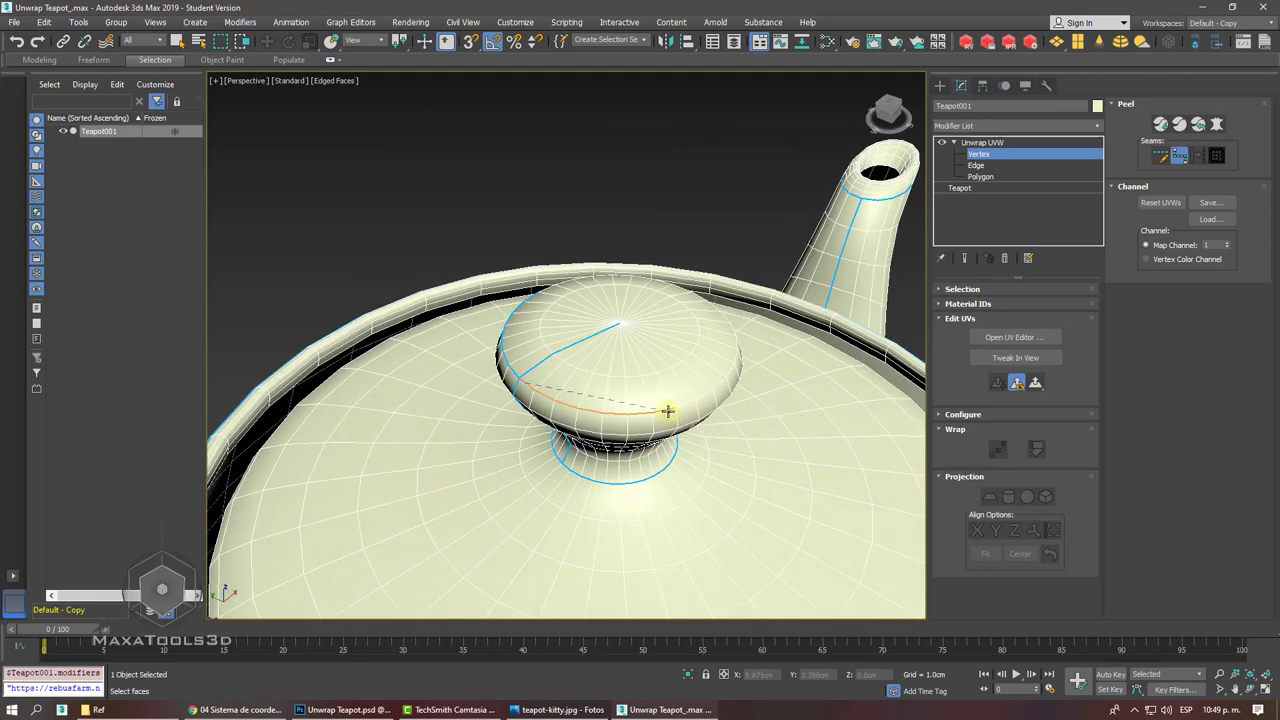
pyautogui.keyDown('alt'); pyautogui.moveTo(660, 447); pyautogui.dragTo(662, 452, button='middle'); pyautogui.keyUp('alt')
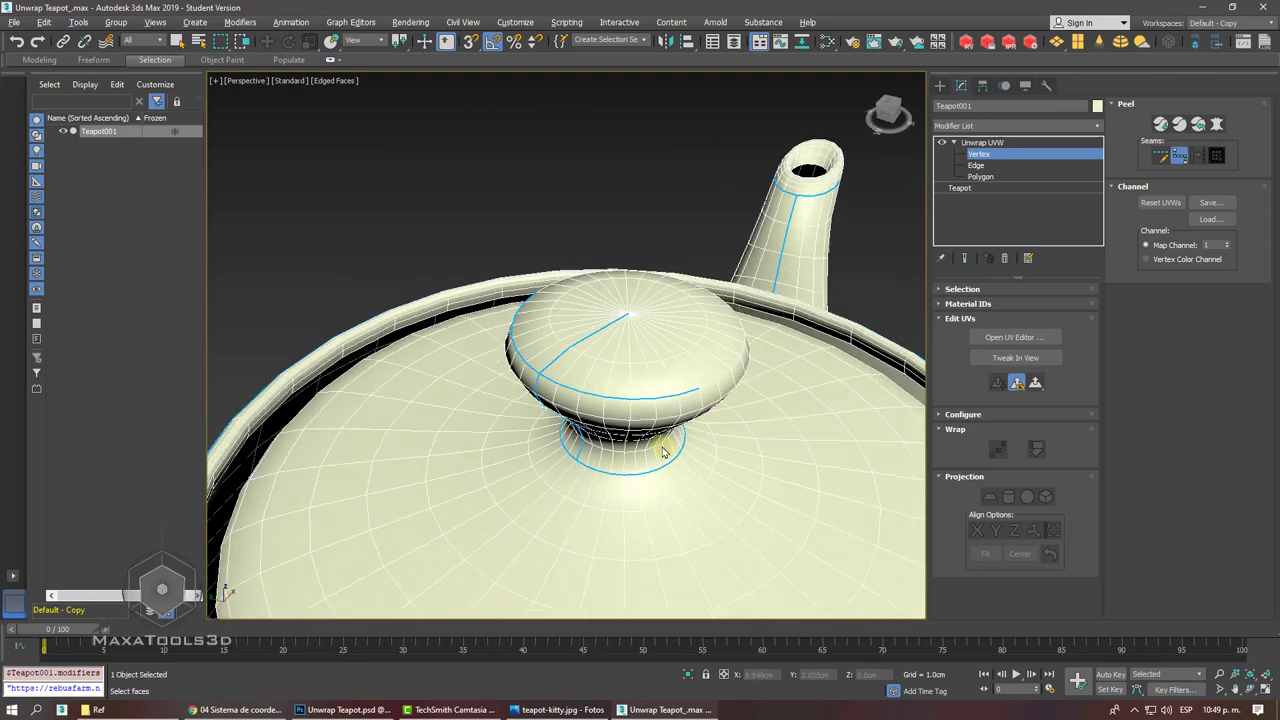
pyautogui.click(217, 710)
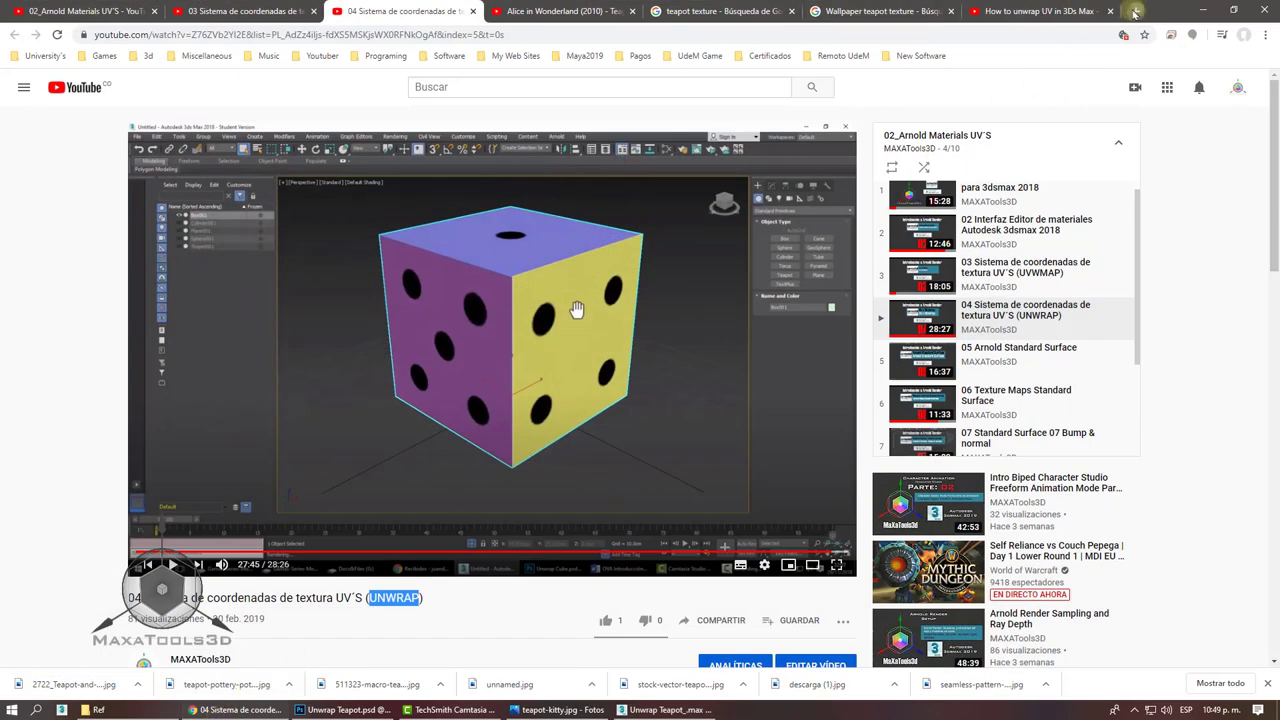
# - Search Google for 'unwrap box' in a new browser tab
pyautogui.click(1134, 12)
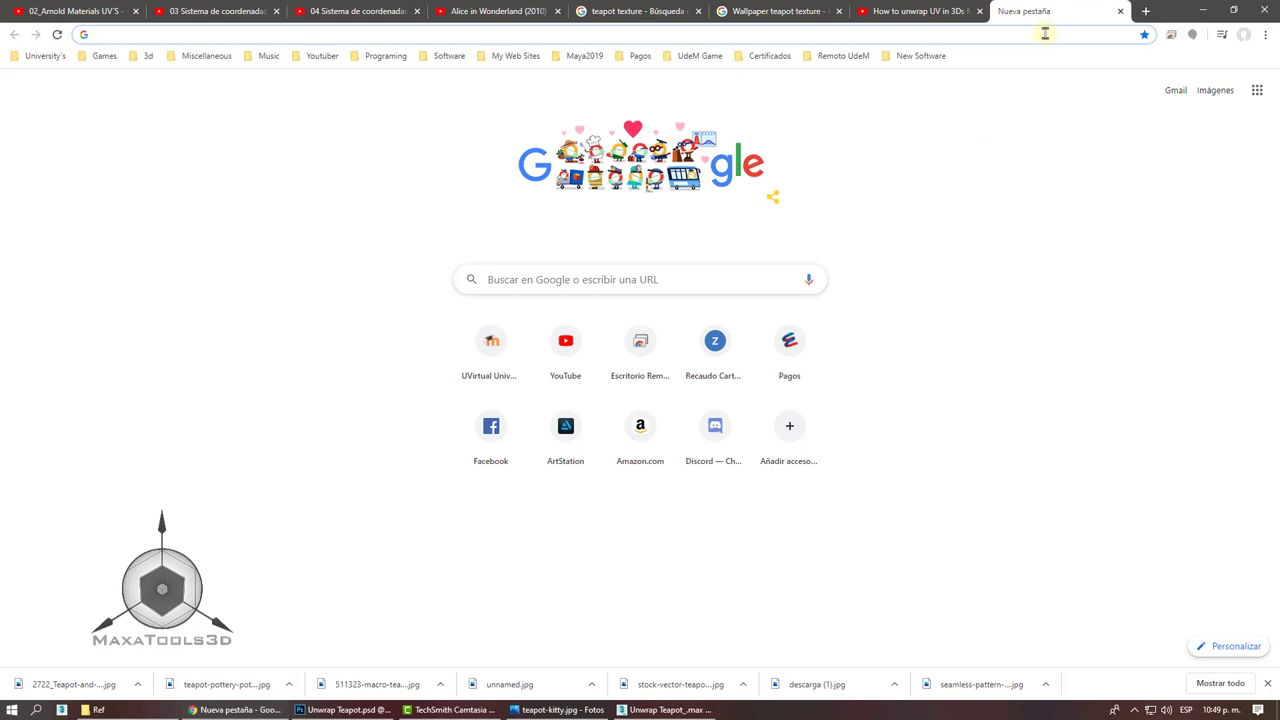
pyautogui.write('Unwr')
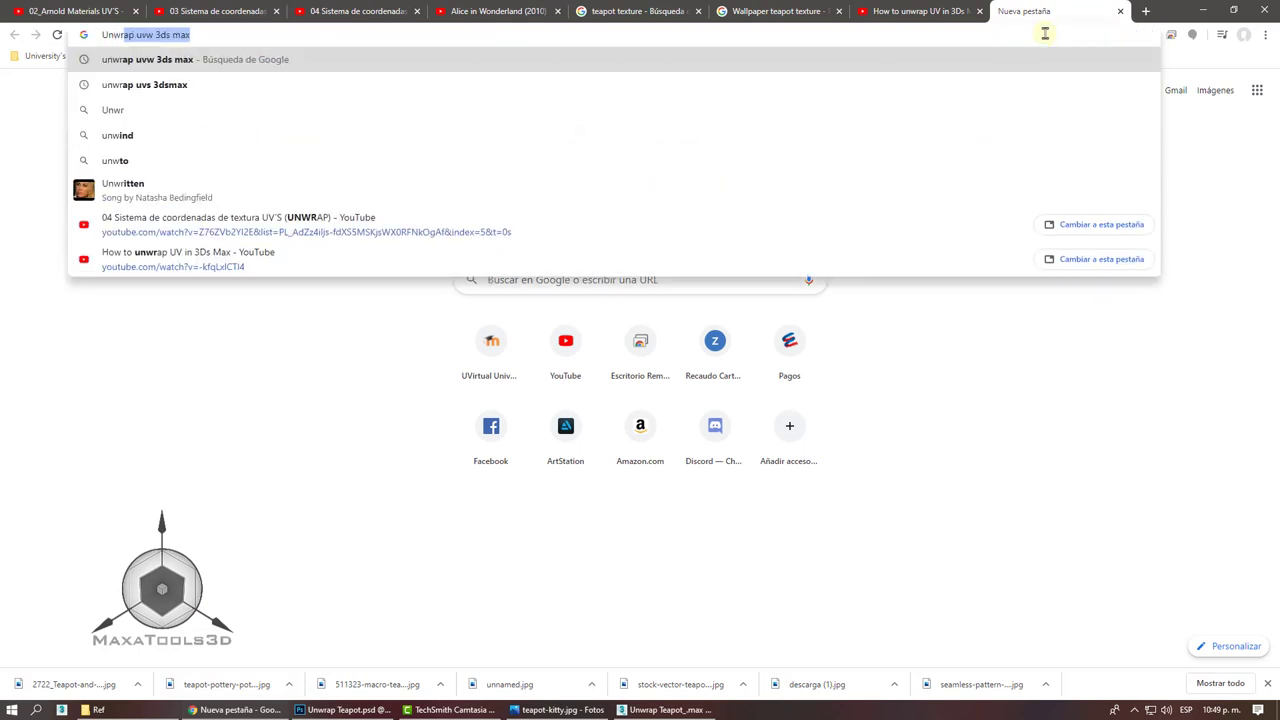
pyautogui.write('ap Bo')
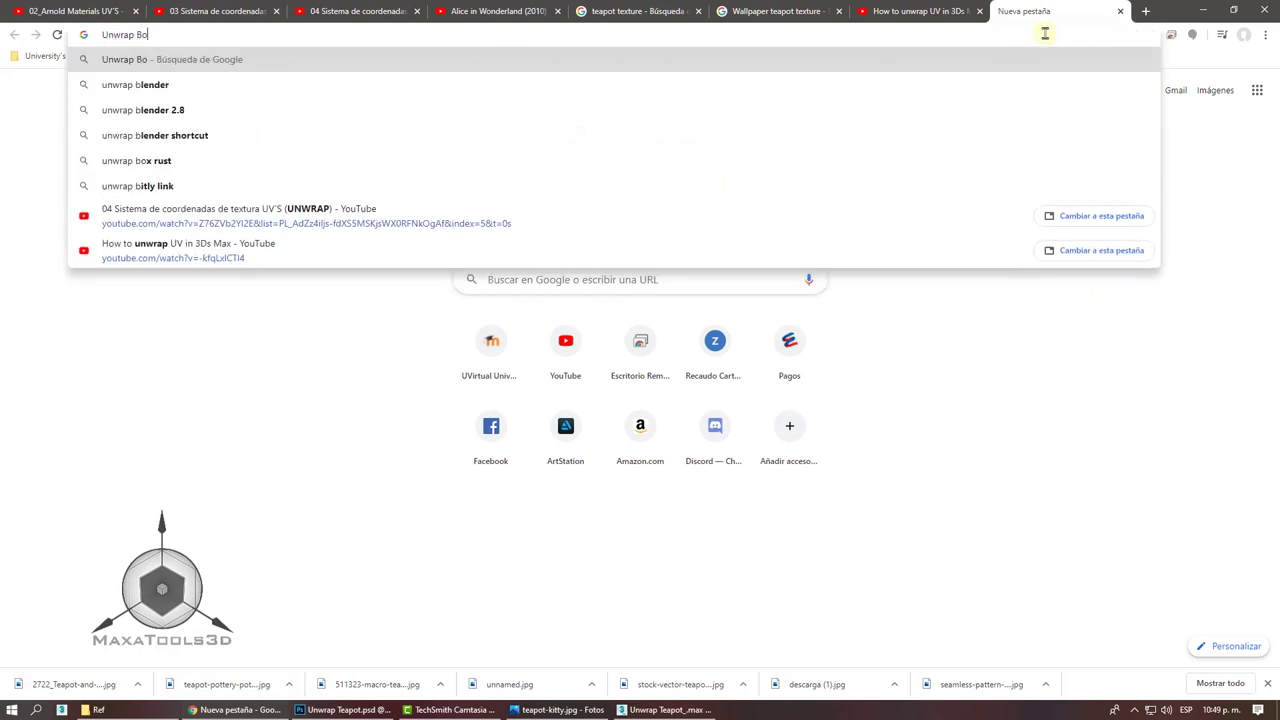
pyautogui.write('x')
pyautogui.press('BackSpace')
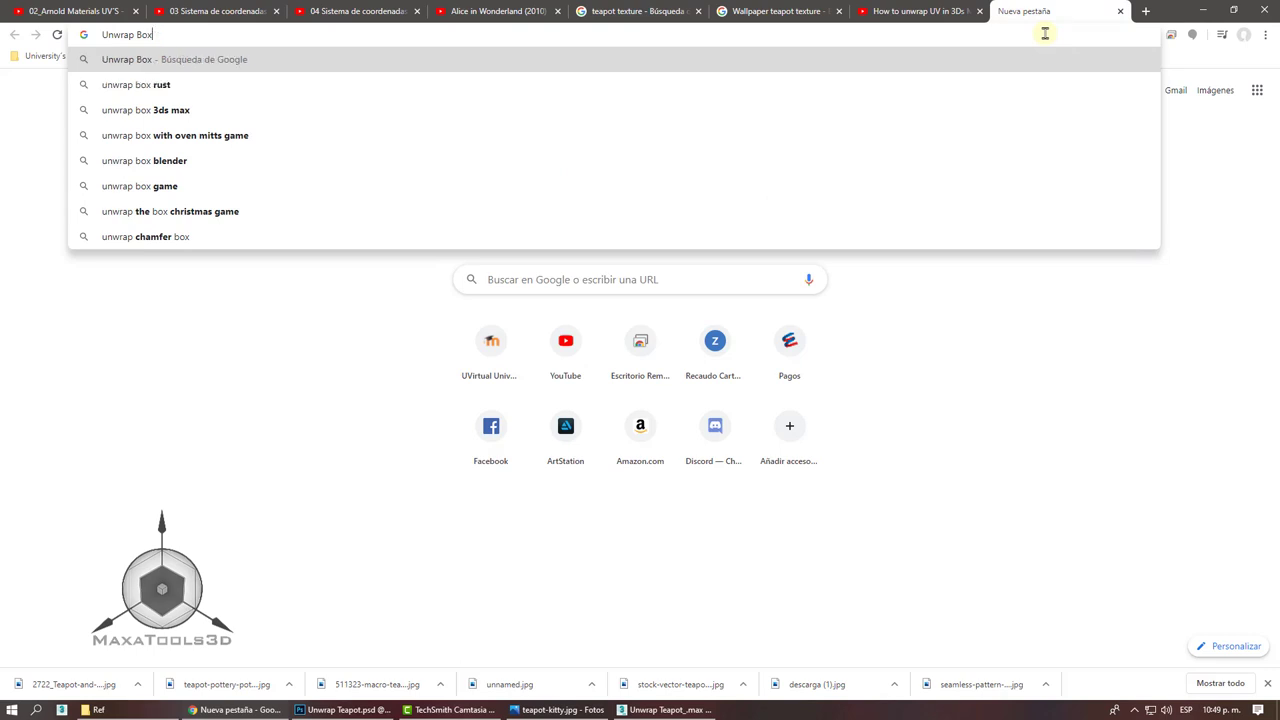
pyautogui.press('Down')
pyautogui.press('Return')
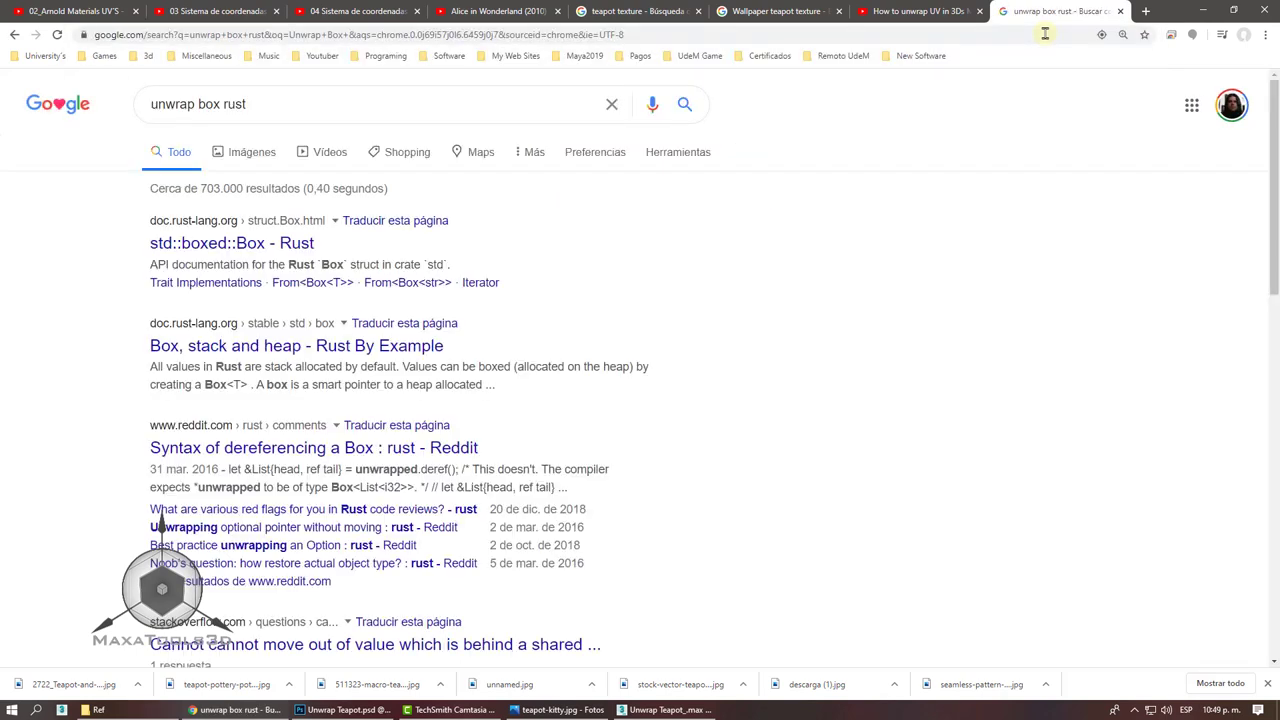
pyautogui.click(323, 105)
pyautogui.press('BackSpace')
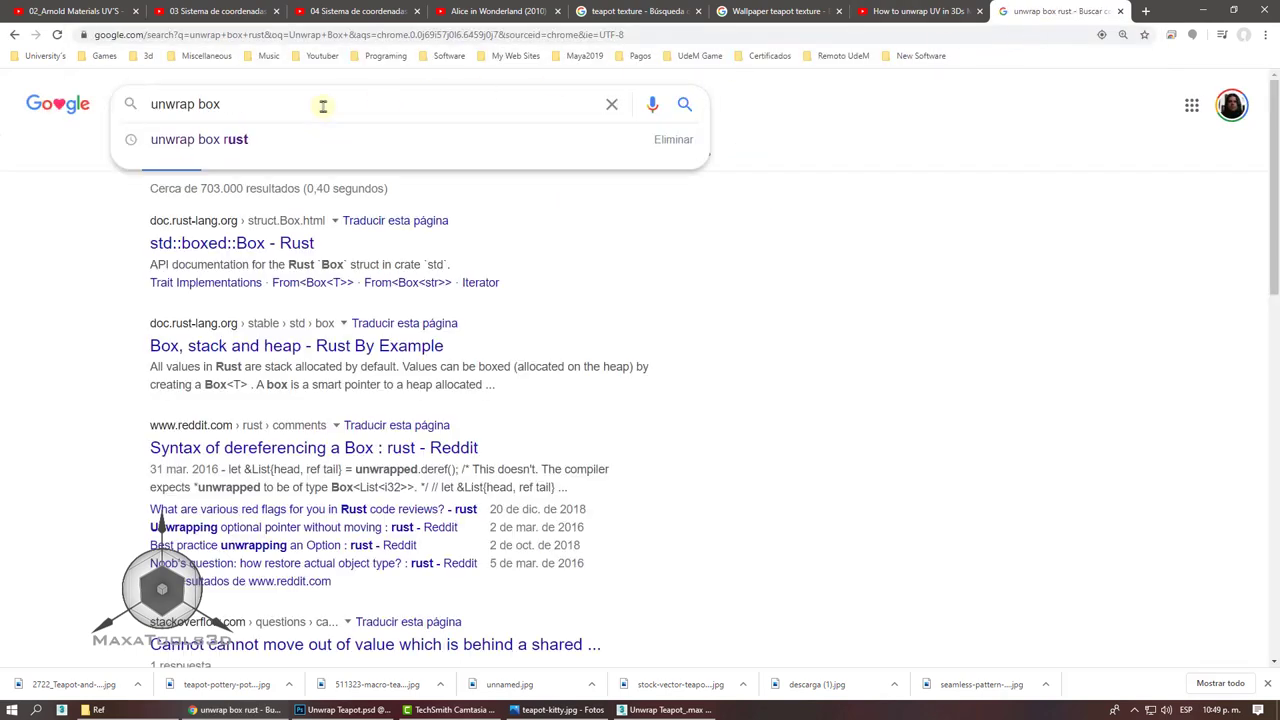
pyautogui.press('Return')
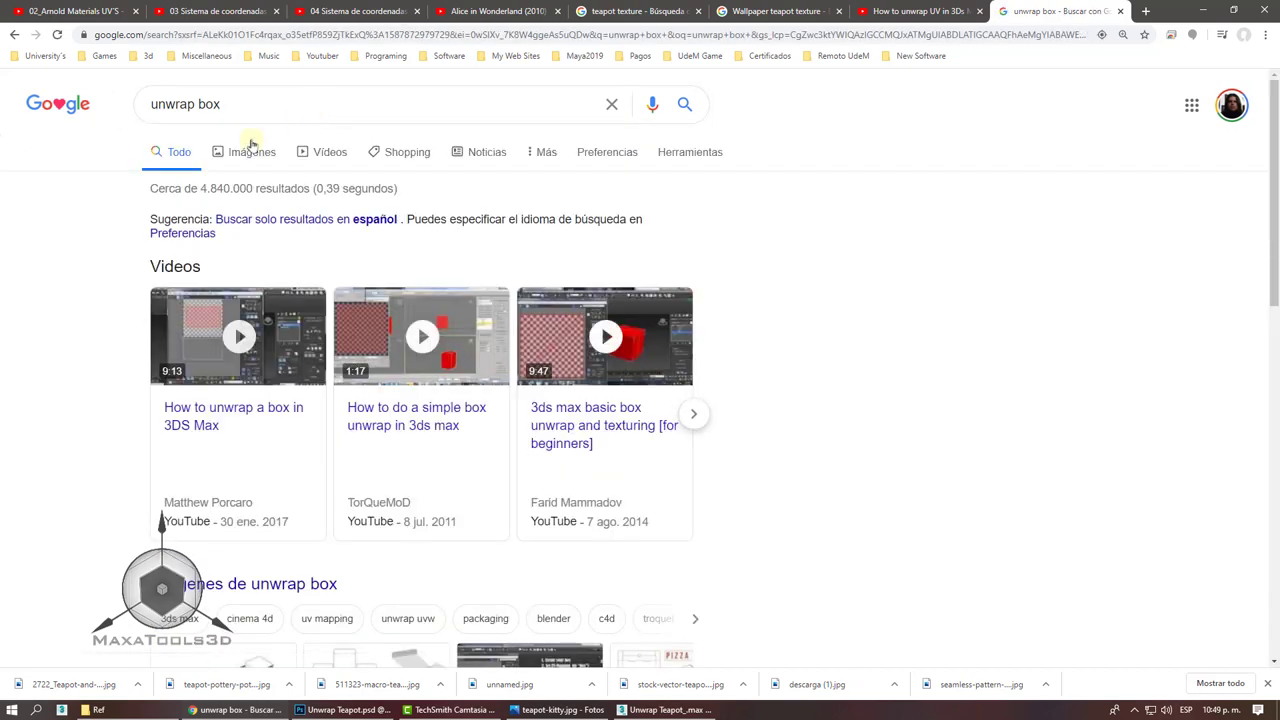
# - Browse image results for box unwrapping, packaging templates and a checkered cube, then return to 3ds Max
pyautogui.click(245, 149)
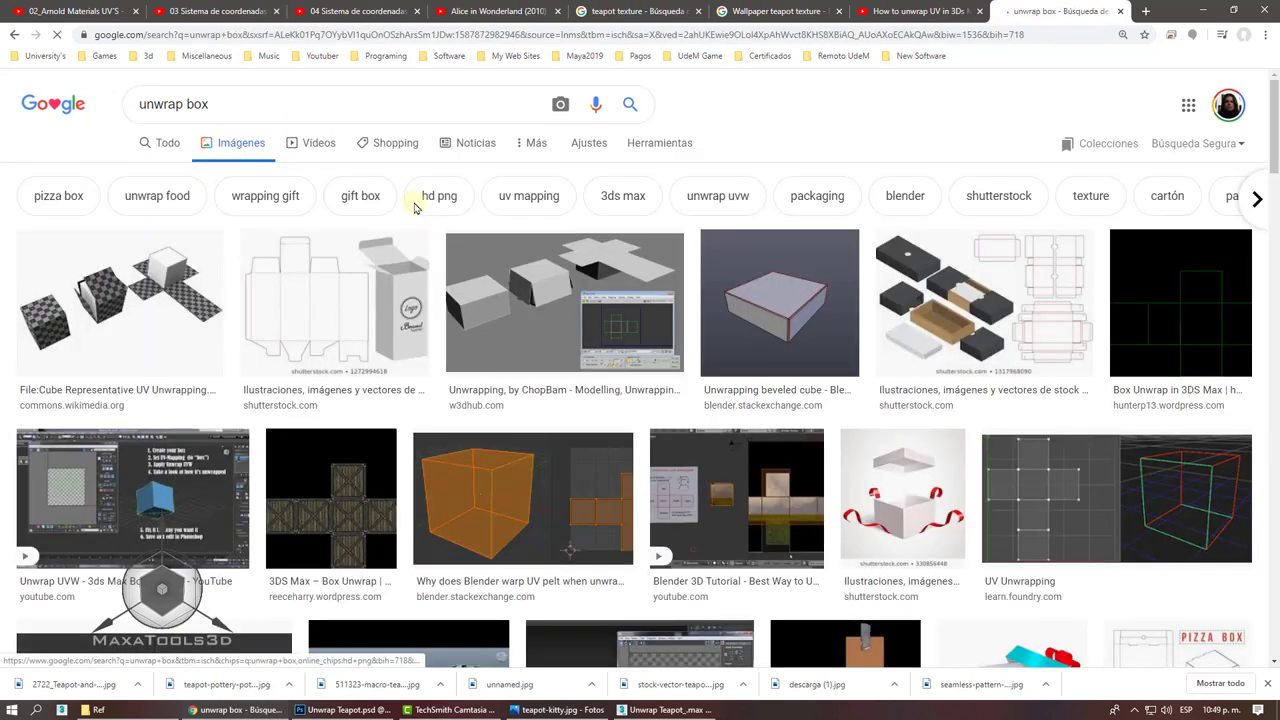
pyautogui.click(525, 262)
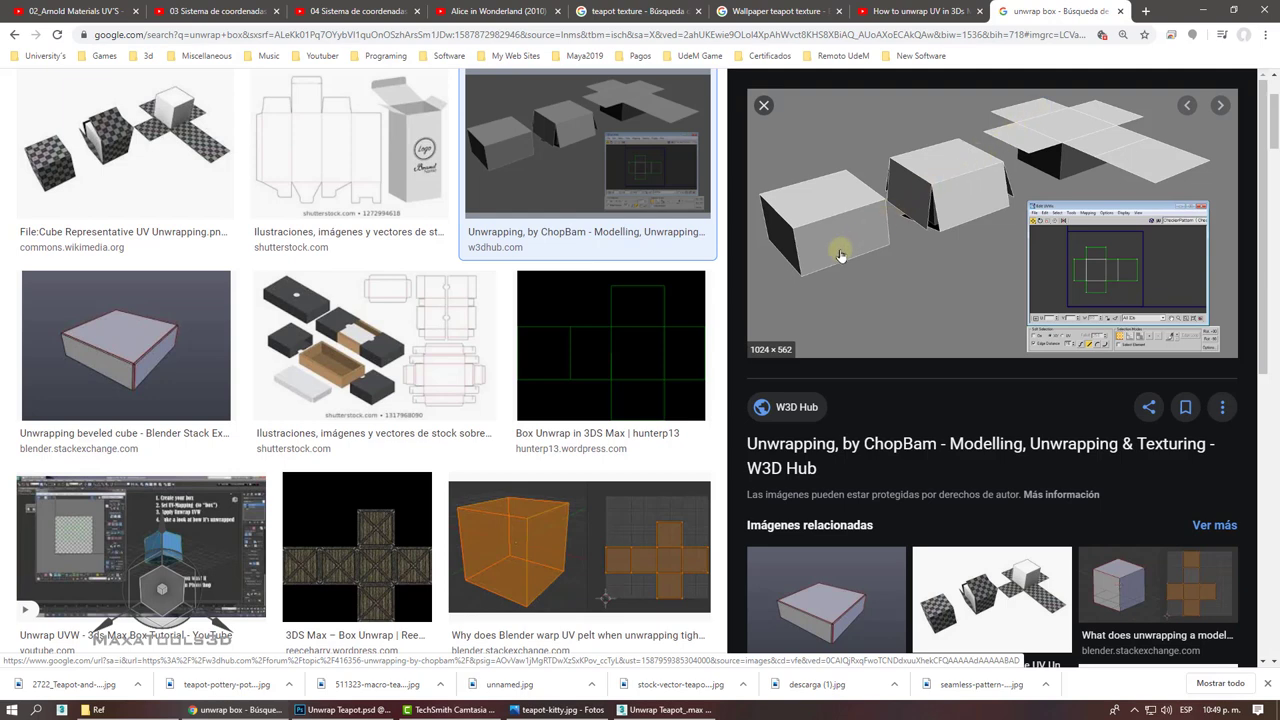
pyautogui.click(345, 143)
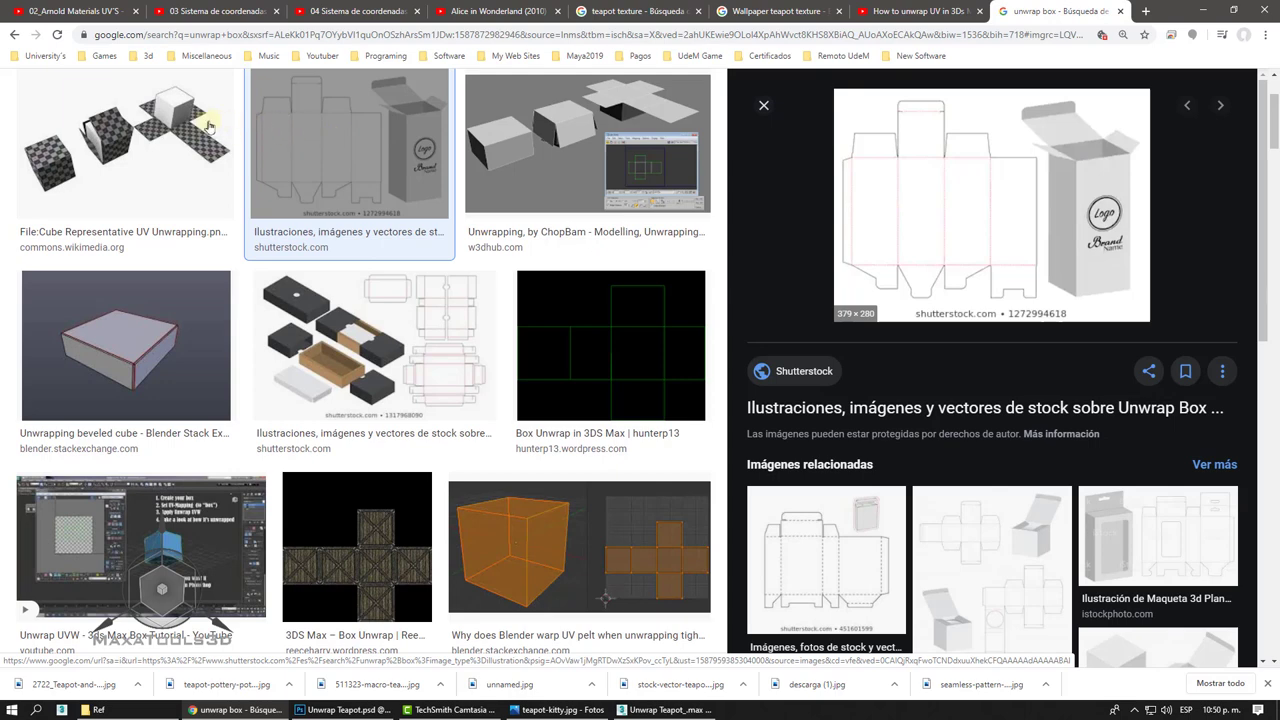
pyautogui.click(172, 122)
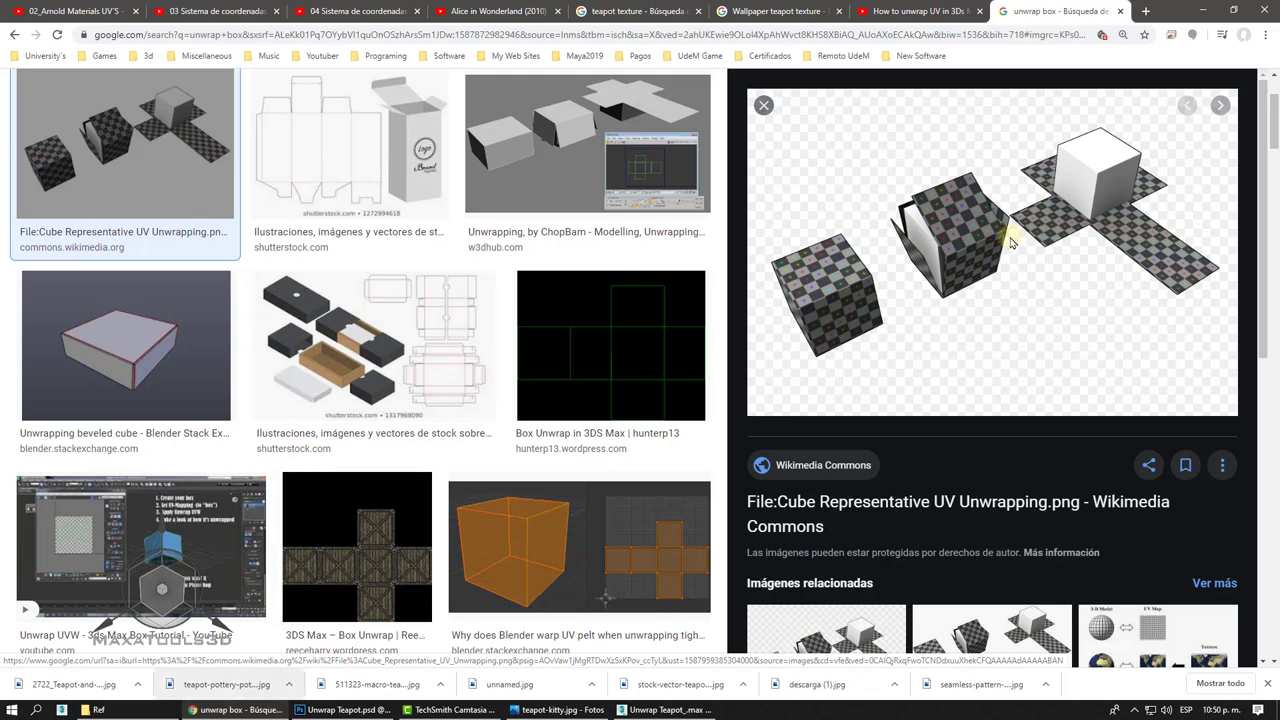
pyautogui.click(693, 712)
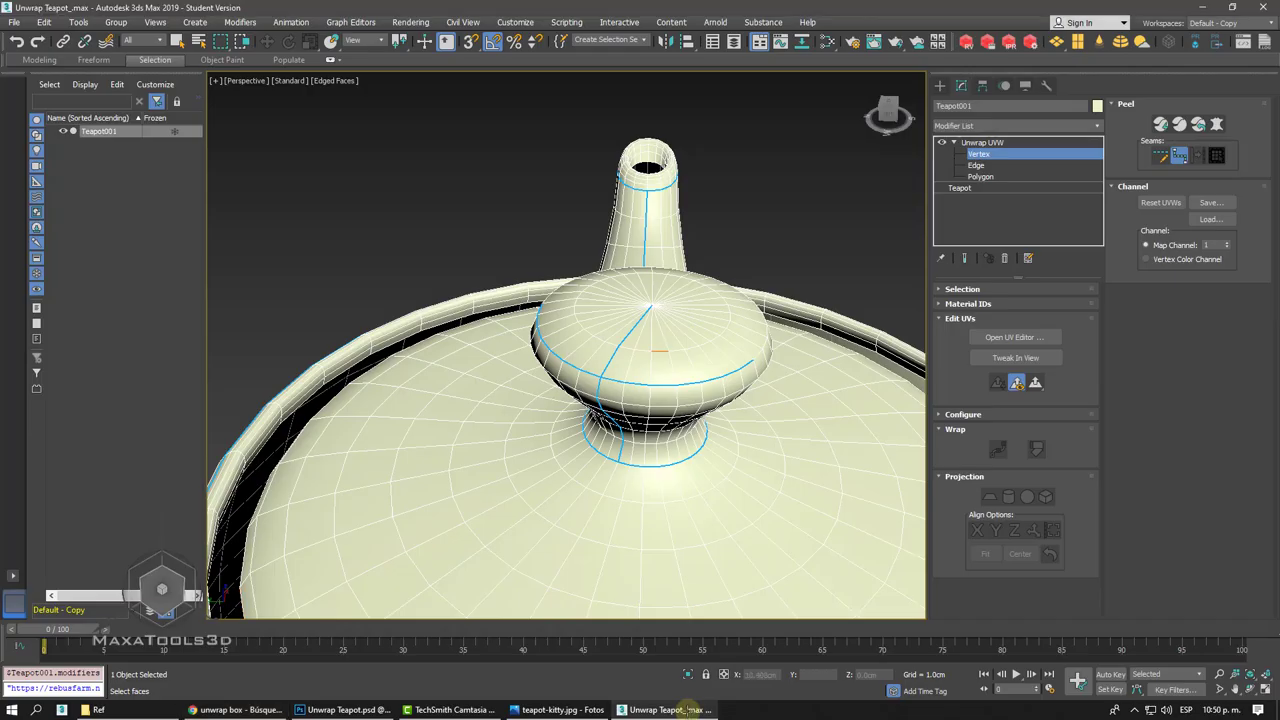
# - Select a lid knob face at Polygon level, grow it to the seams, and open Pelt Map
pyautogui.press('z')
pyautogui.keyDown('alt'); pyautogui.moveTo(700, 580); pyautogui.dragTo(814, 479, button='middle'); pyautogui.keyUp('alt')
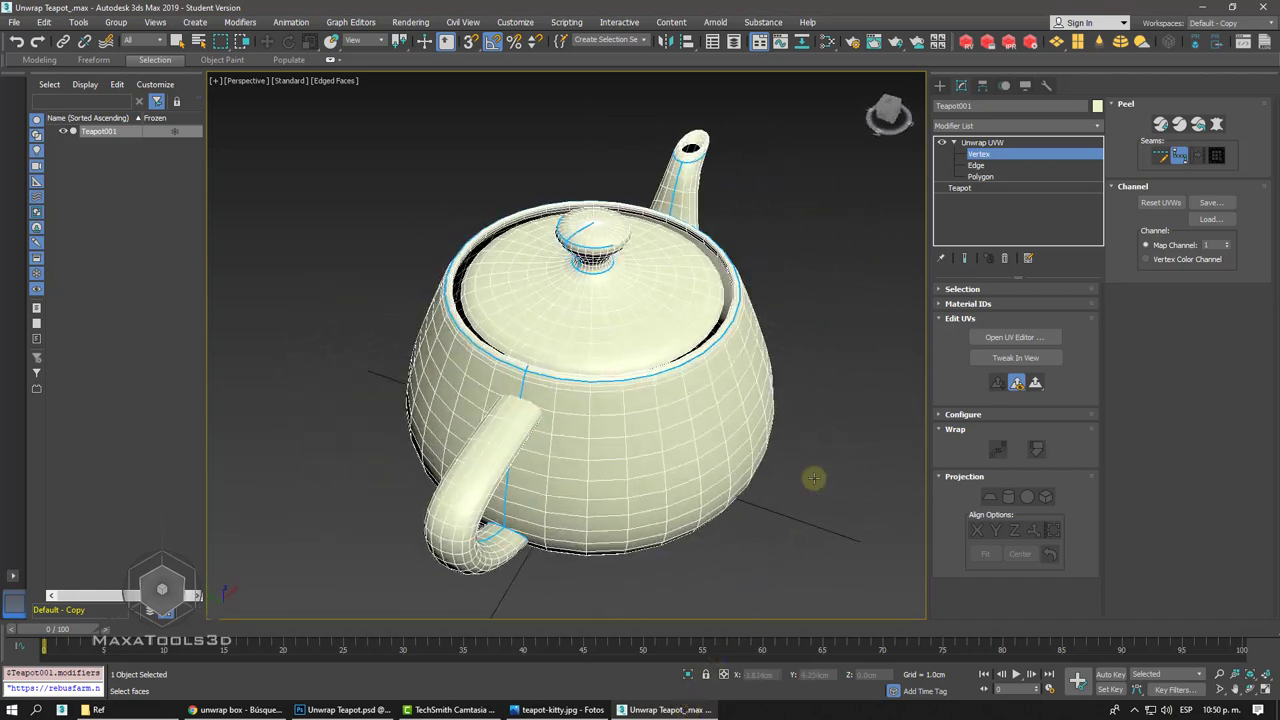
pyautogui.click(980, 177)
pyautogui.click(603, 238)
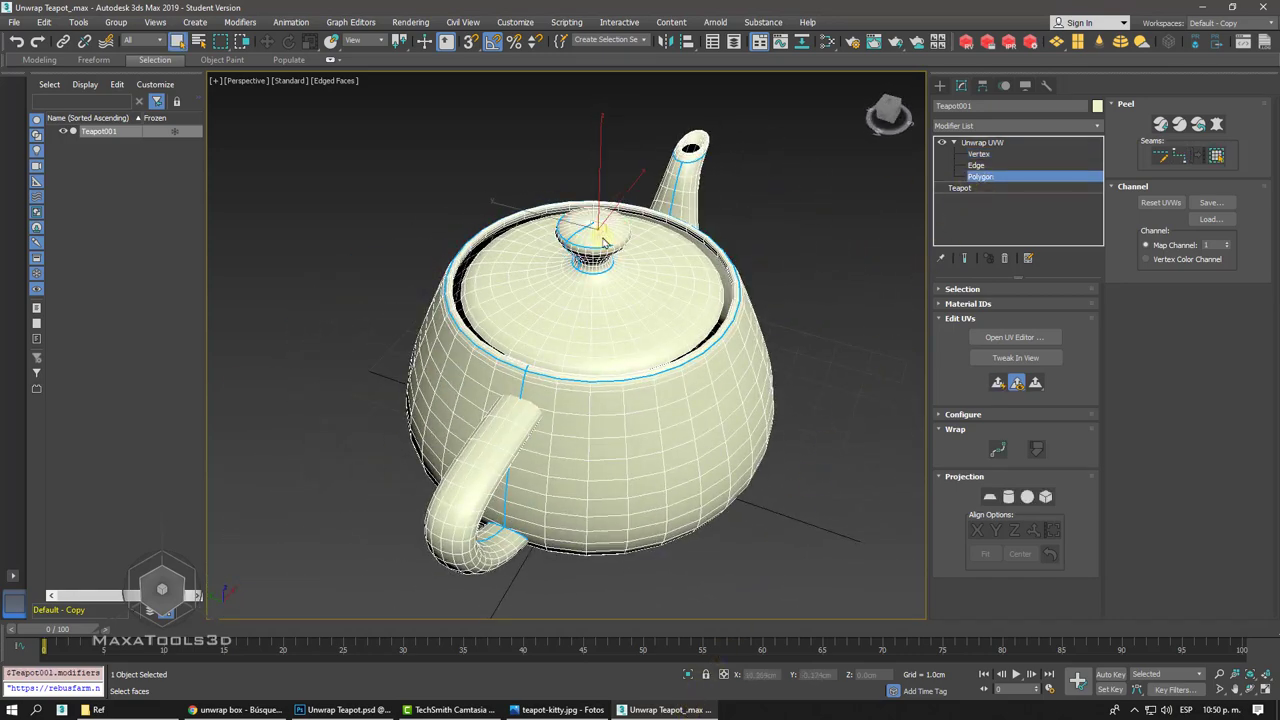
pyautogui.click(1216, 155)
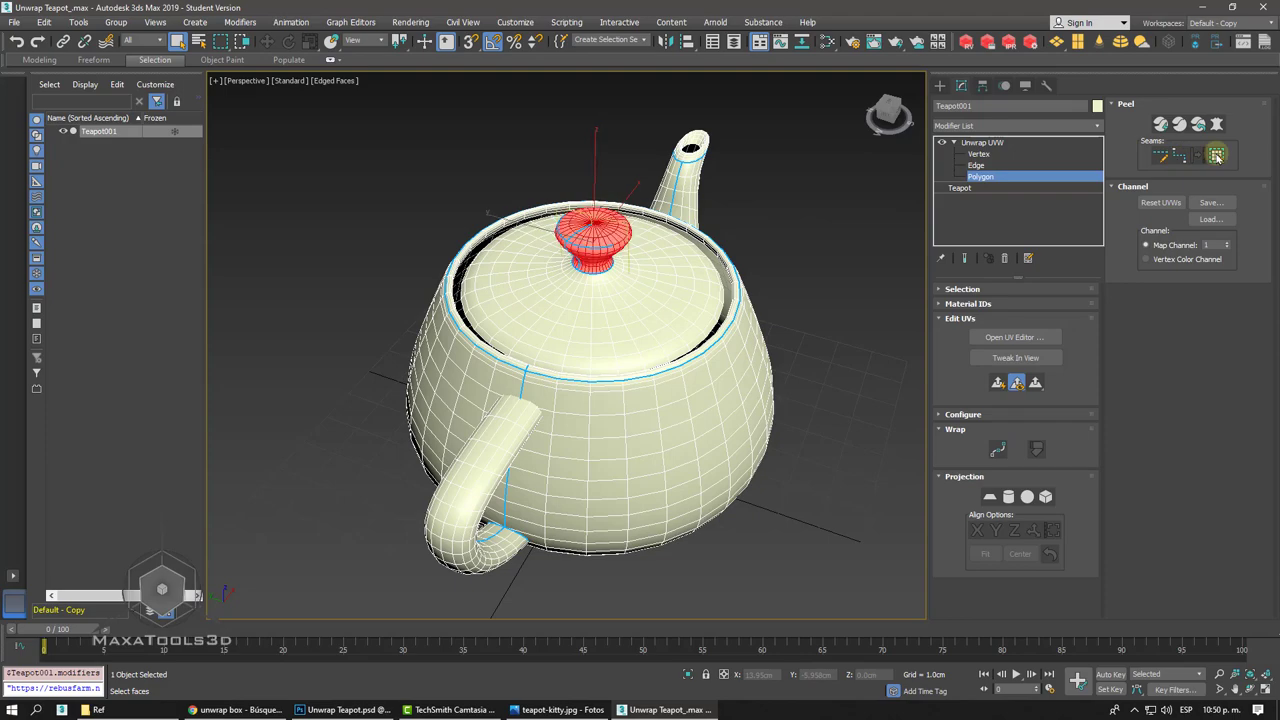
pyautogui.keyDown('alt'); pyautogui.moveTo(630, 400); pyautogui.dragTo(580, 300, button='middle'); pyautogui.keyUp('alt')
pyautogui.hotkey('shift', 'z')
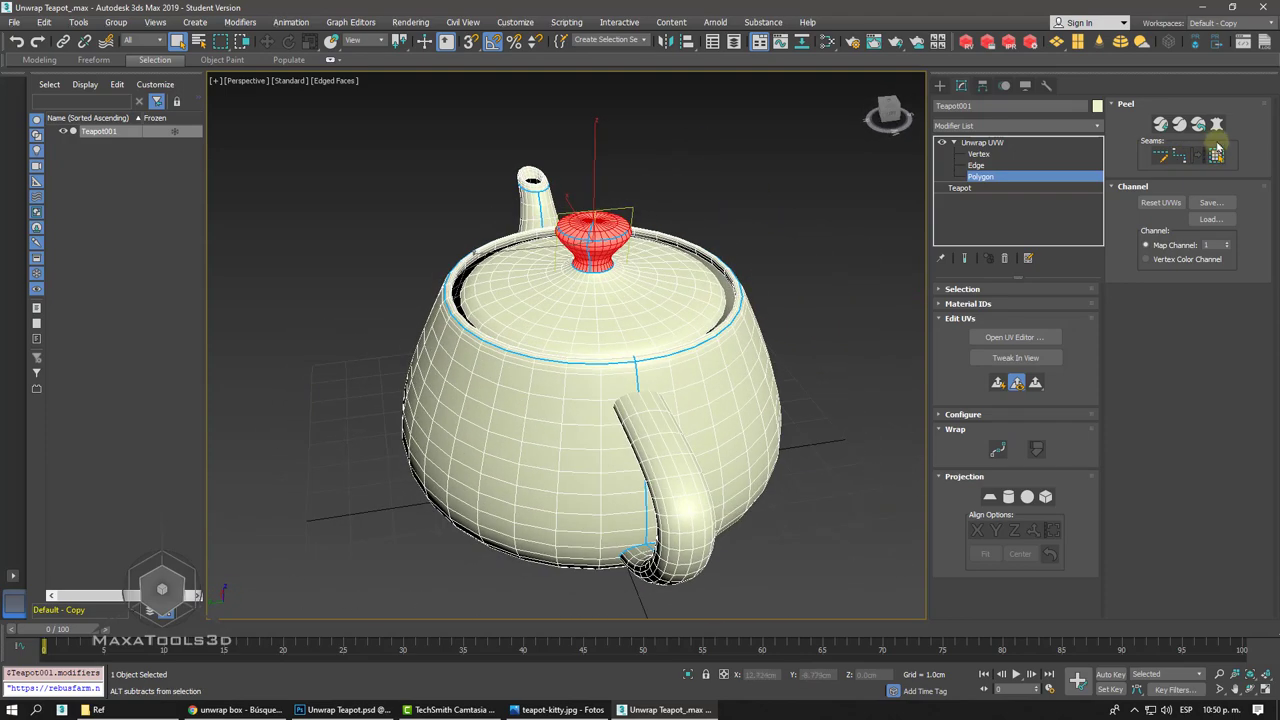
pyautogui.click(1216, 124)
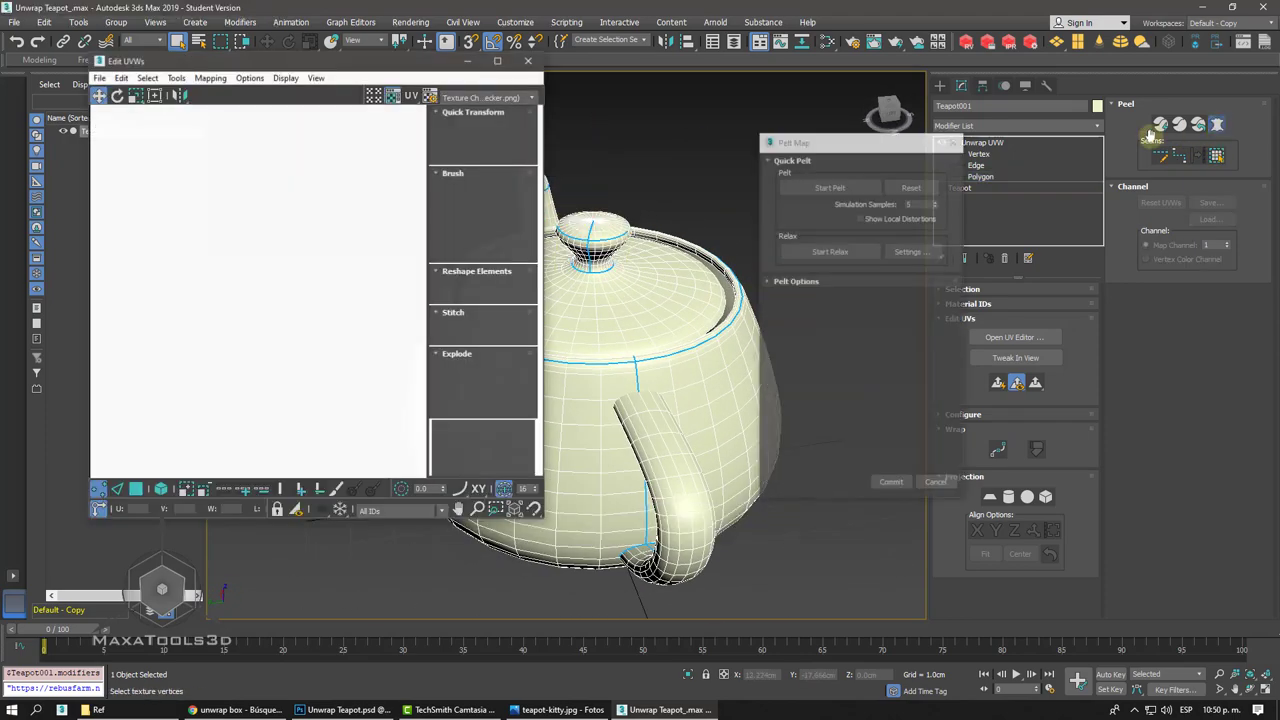
# - Pelt the knob, relax it for about ten seconds, then commit the flattened shell
pyautogui.click(876, 187)
pyautogui.click(847, 252)
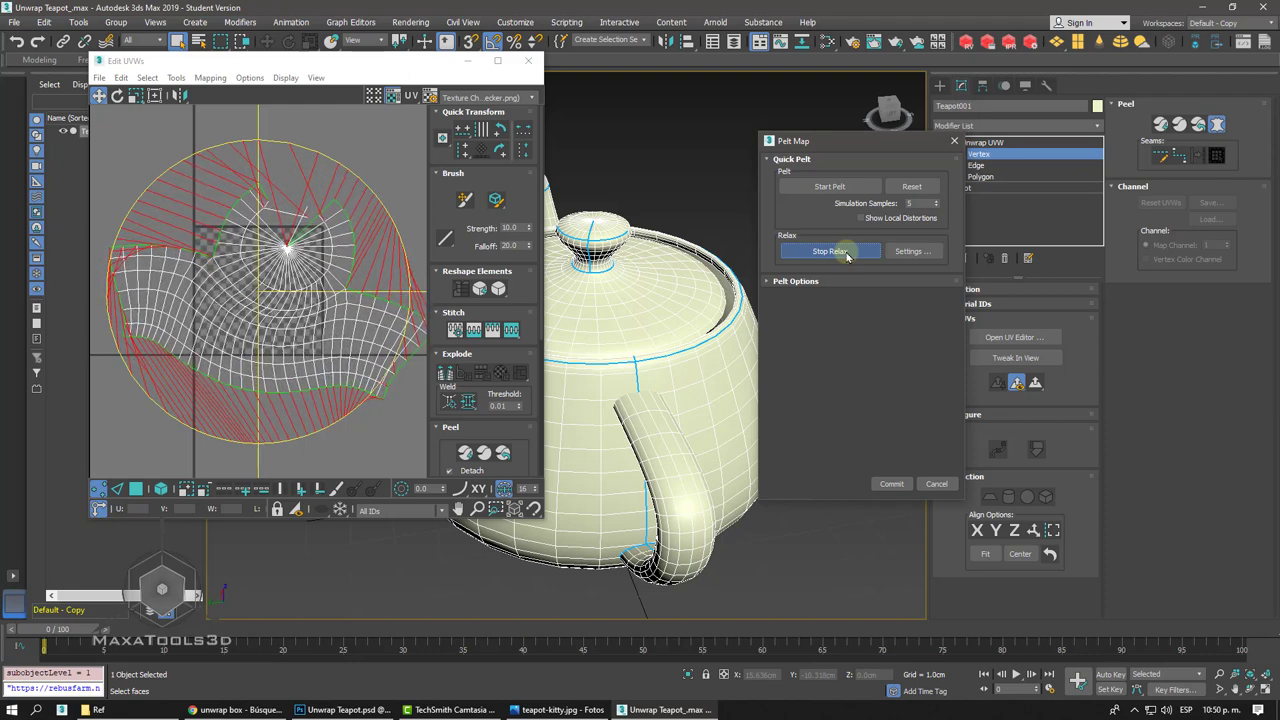
pyautogui.click(846, 254)
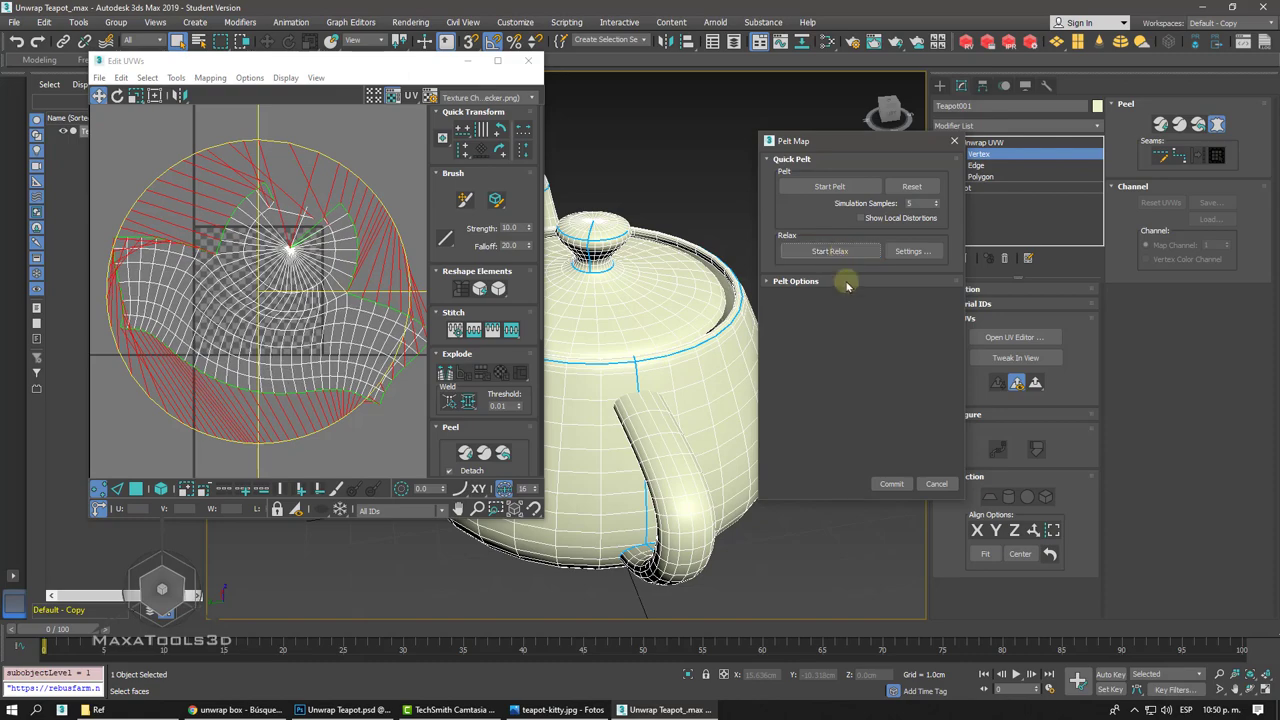
pyautogui.click(890, 484)
pyautogui.press('3')
pyautogui.press('z')
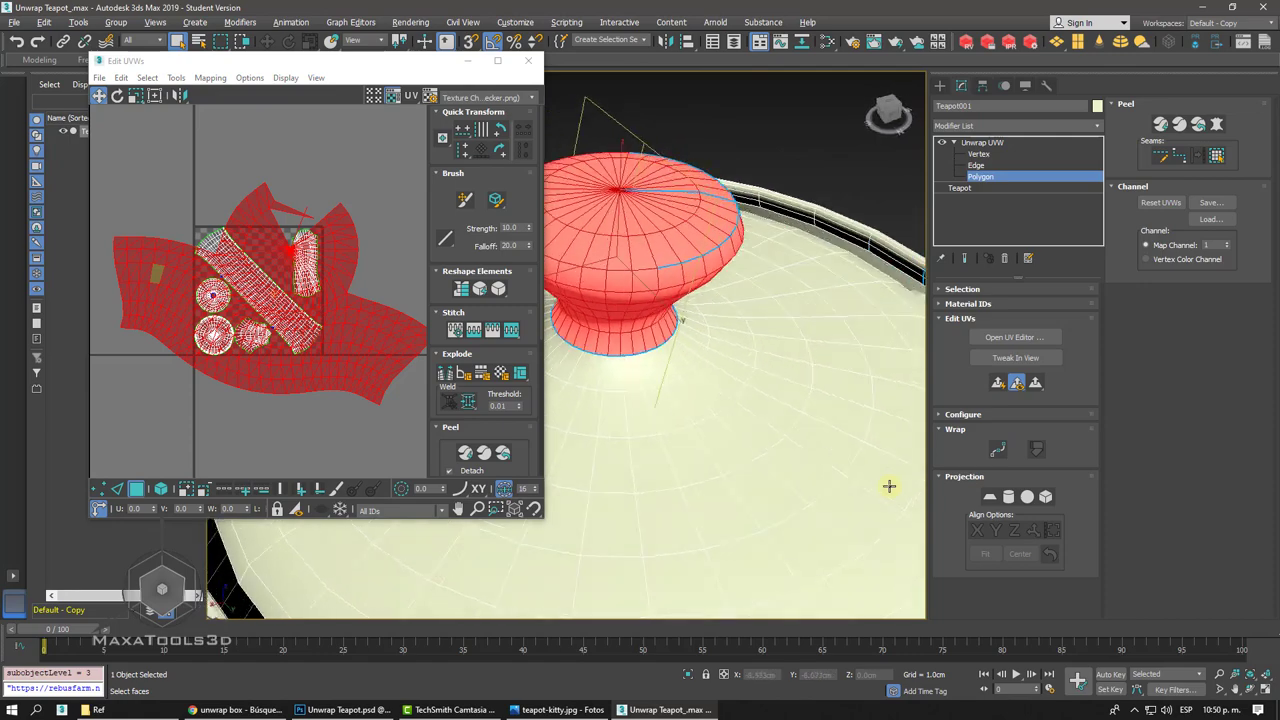
# - Enable Point-to-Point Seams at Edge level and inspect the seams around the knob
pyautogui.click(976, 166)
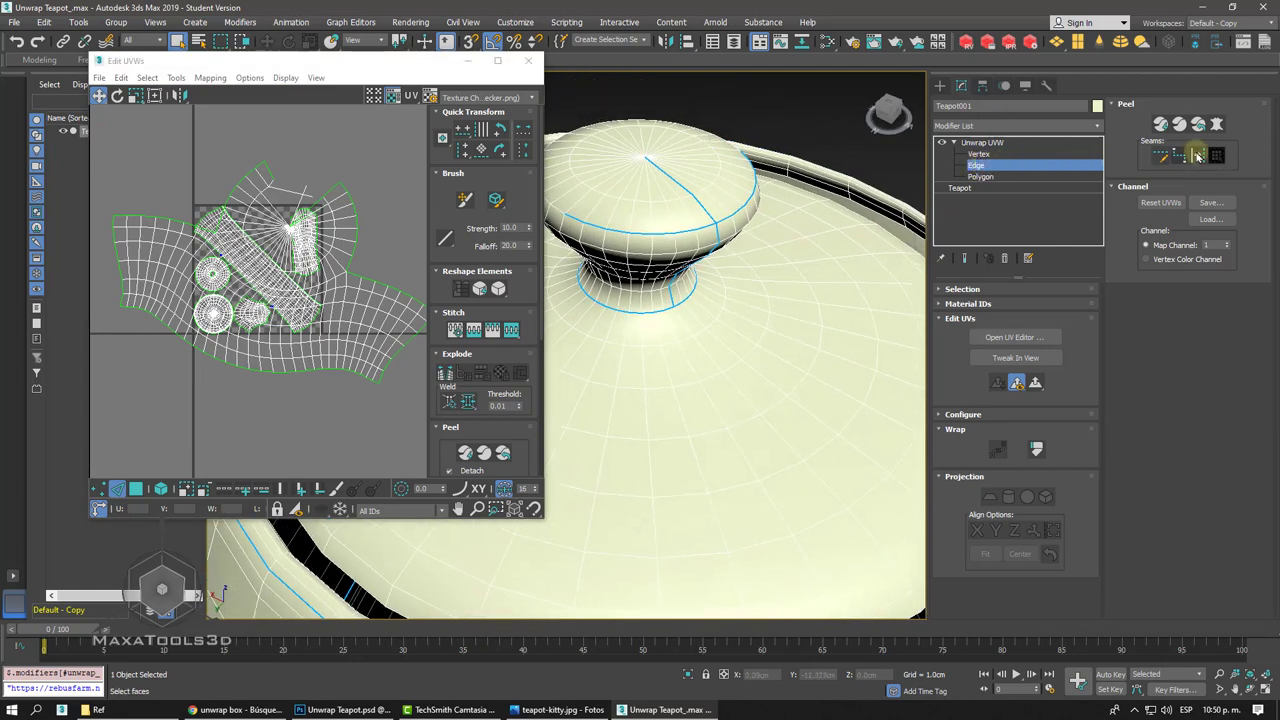
pyautogui.click(1160, 155)
pyautogui.scroll(5, 646, 152)
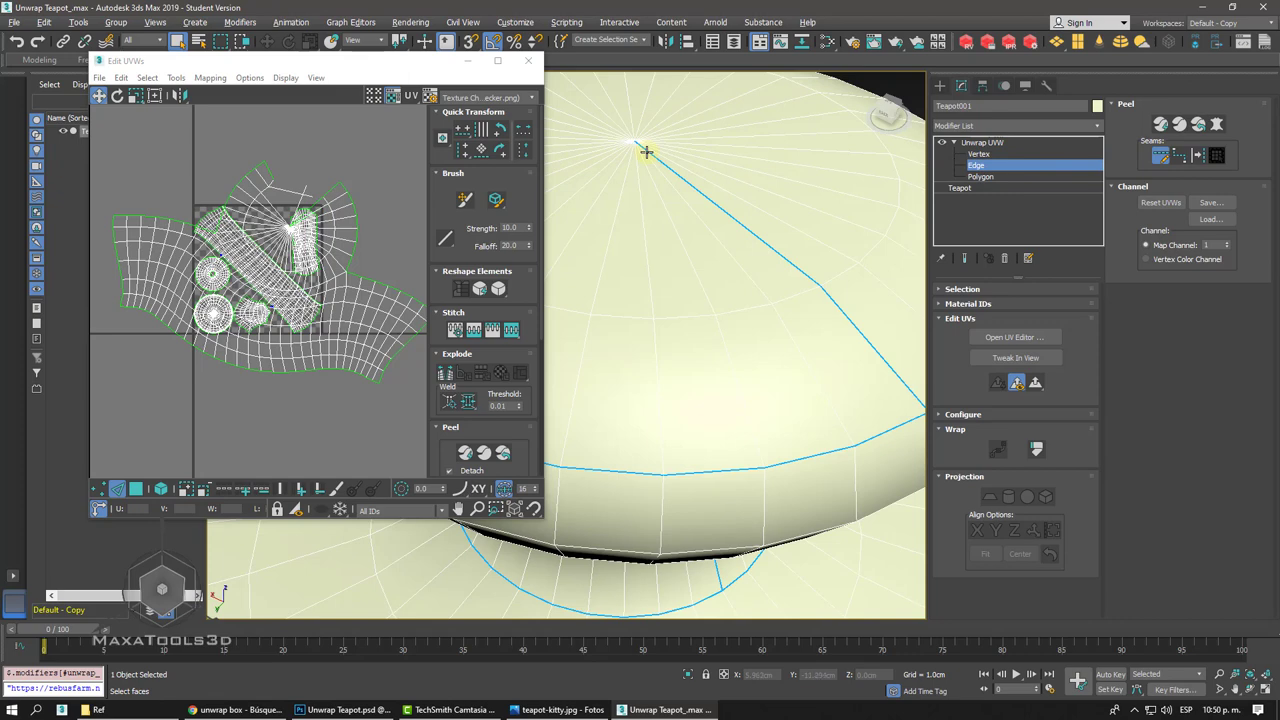
pyautogui.scroll(-2, 657, 155)
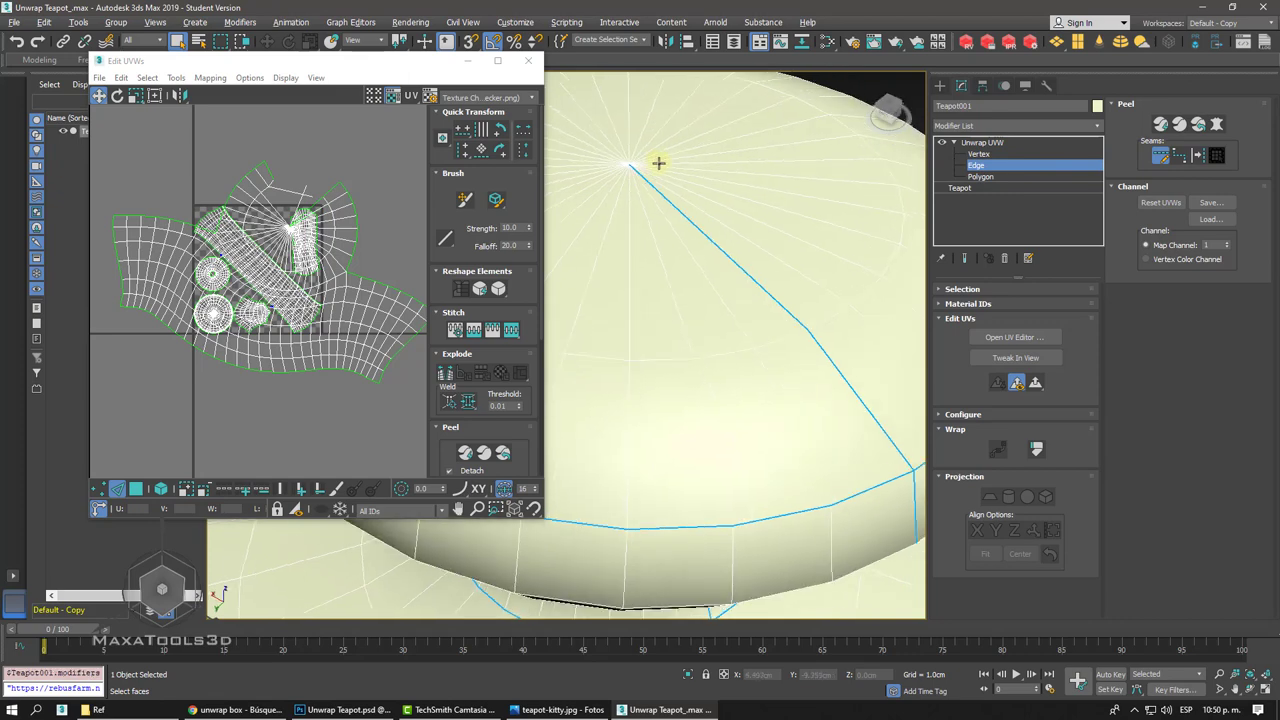
pyautogui.scroll(-2, 657, 162)
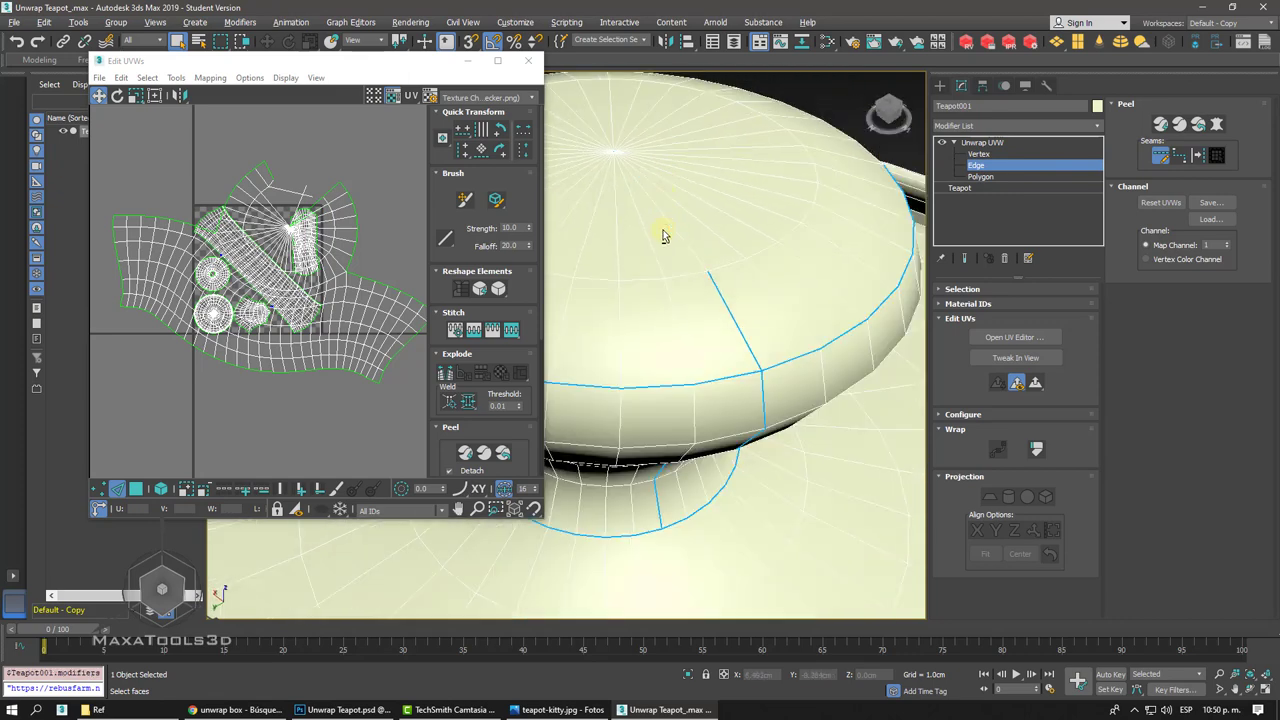
pyautogui.keyDown('alt'); pyautogui.moveTo(697, 302); pyautogui.dragTo(694, 294, button='middle'); pyautogui.keyUp('alt')
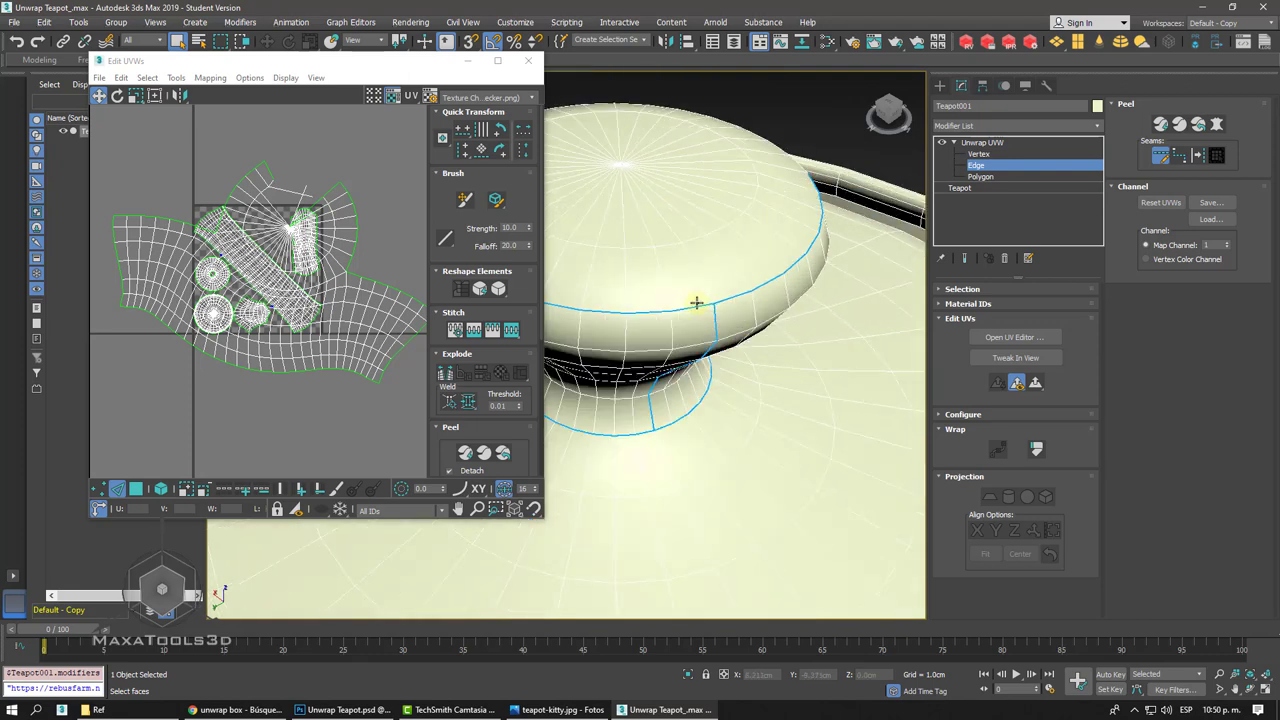
pyautogui.scroll(2, 697, 309)
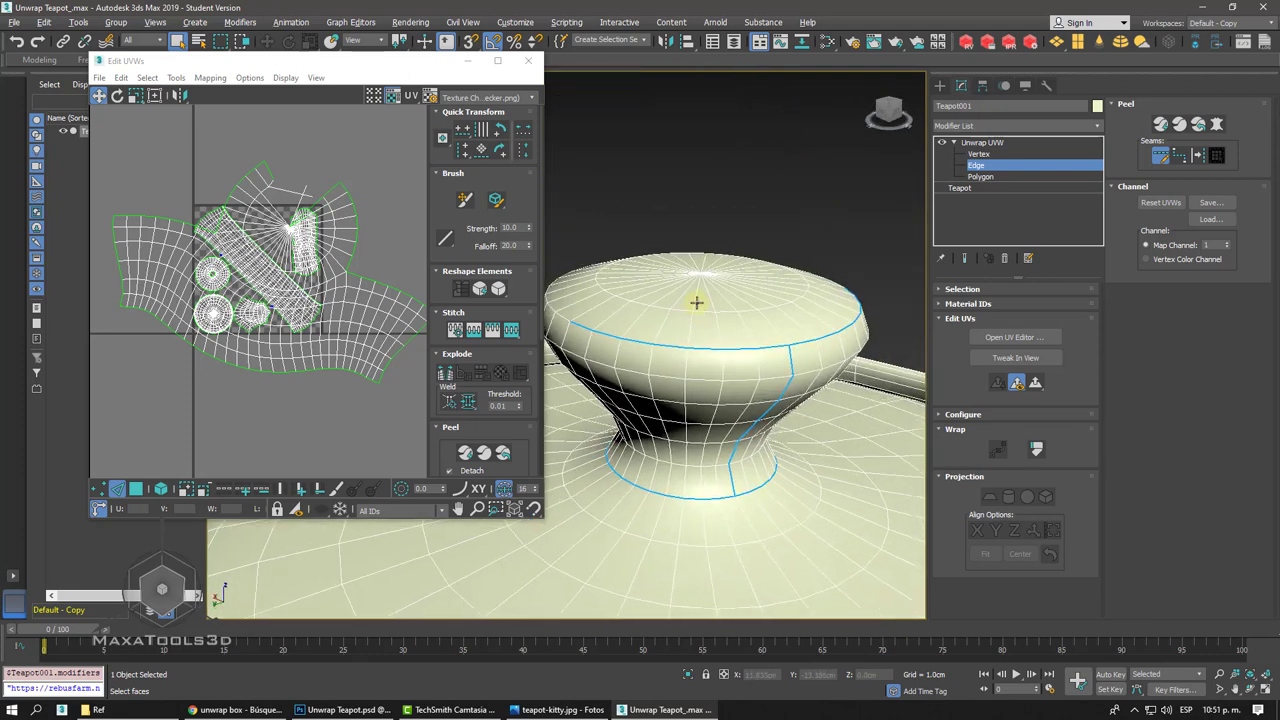
pyautogui.keyDown('alt'); pyautogui.moveTo(697, 302); pyautogui.dragTo(697, 302, button='middle'); pyautogui.keyUp('alt')
pyautogui.scroll(2, 697, 302)
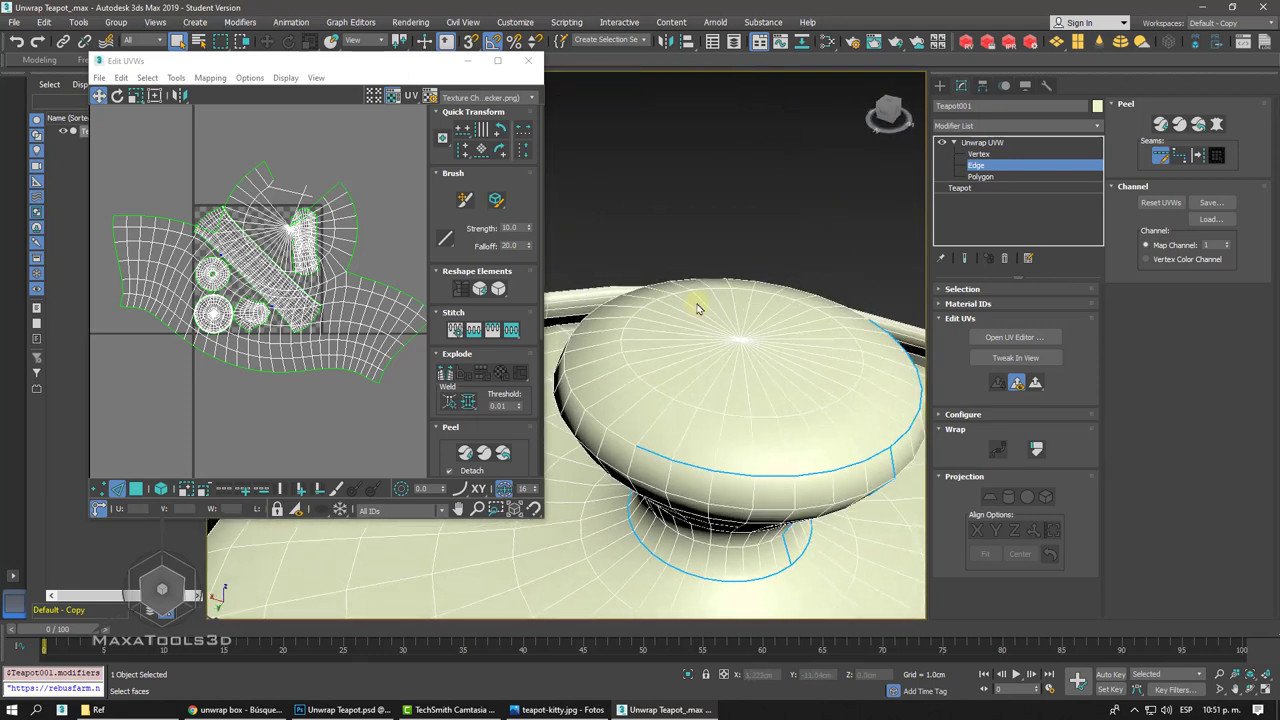
# - Select all the knob's faces at Polygon level and open Pelt Map again
pyautogui.click(980, 176)
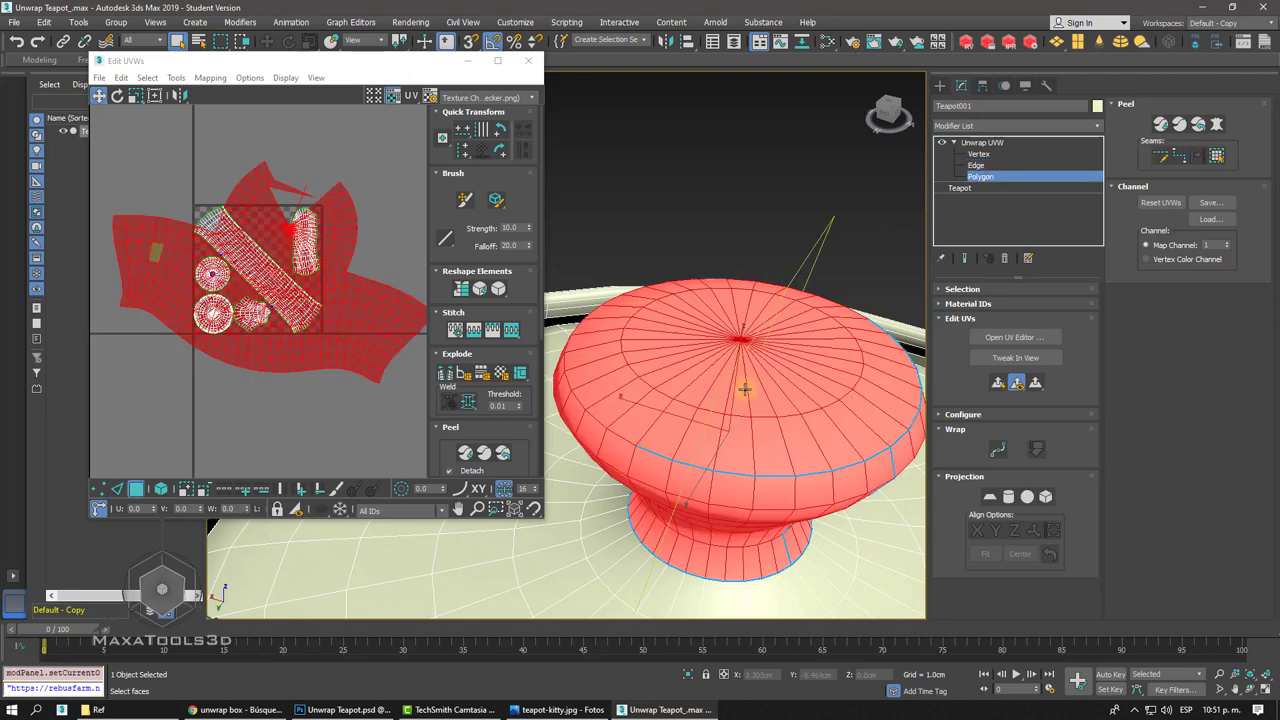
pyautogui.click(741, 386)
pyautogui.hotkey('ctrl', 'a')
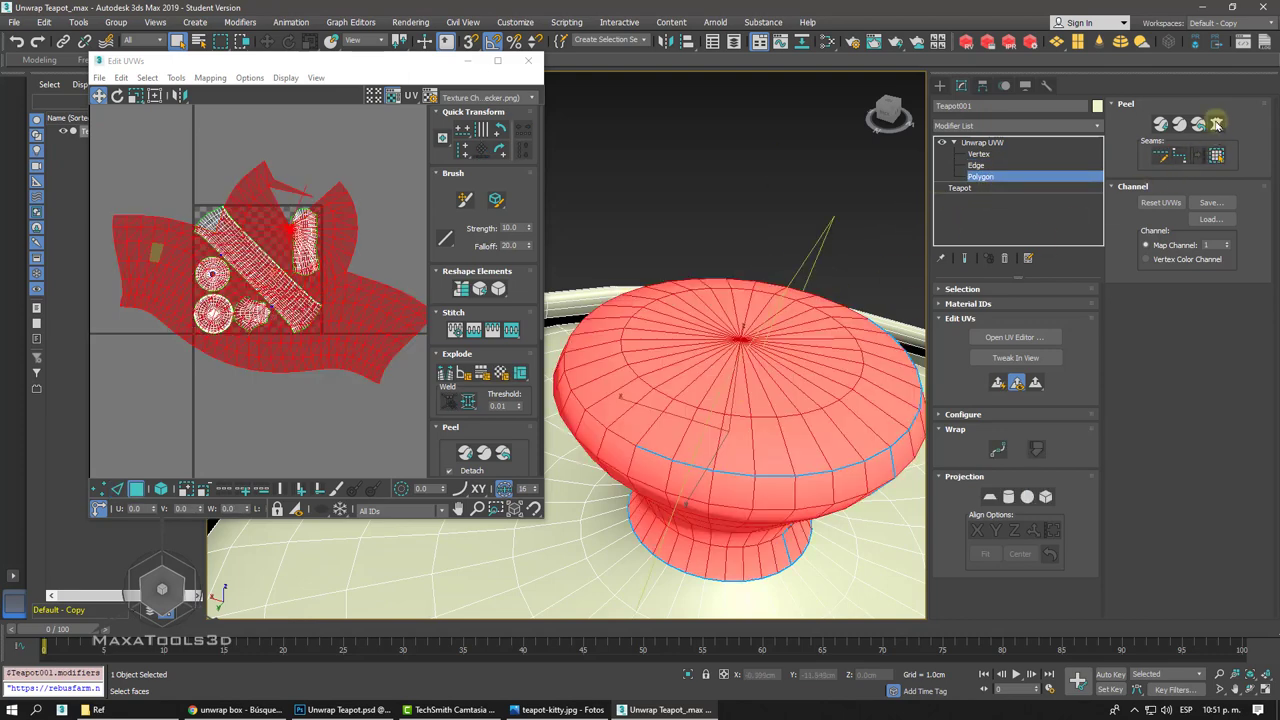
pyautogui.click(1216, 123)
# - Run a second pelt and relax on the lid knob, then close the Pelt Map dialog
pyautogui.click(830, 186)
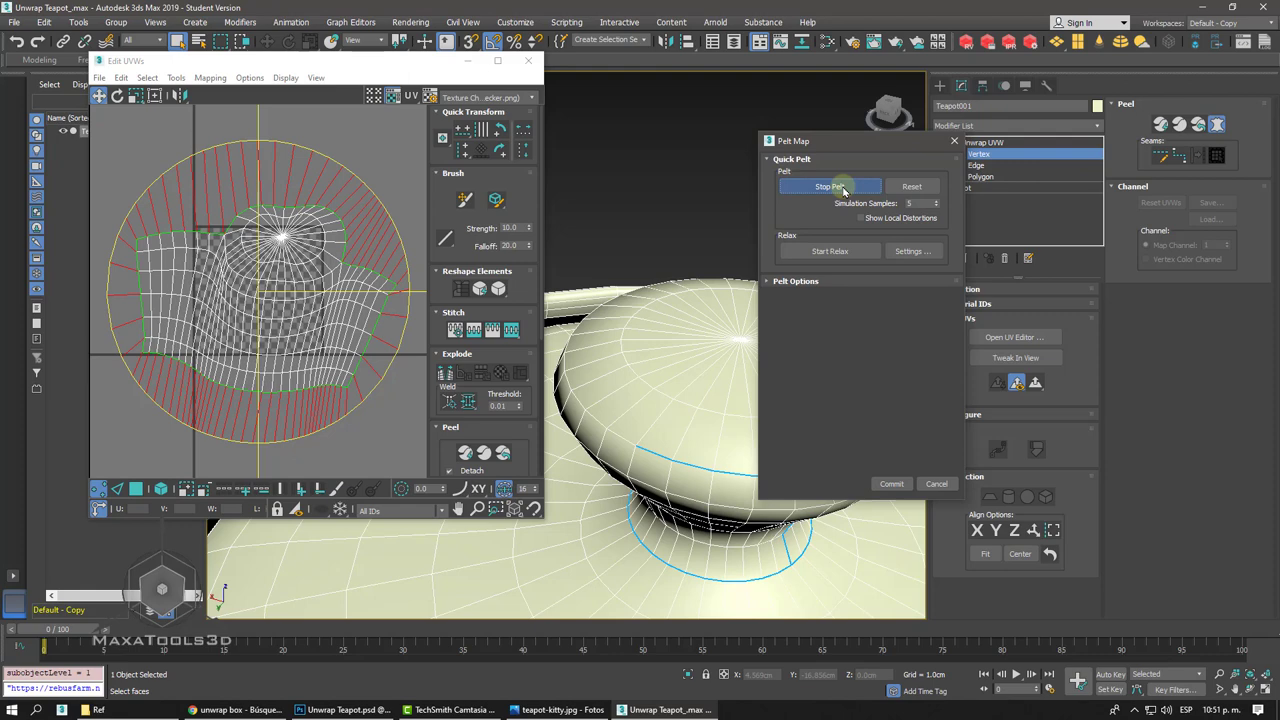
pyautogui.click(828, 253)
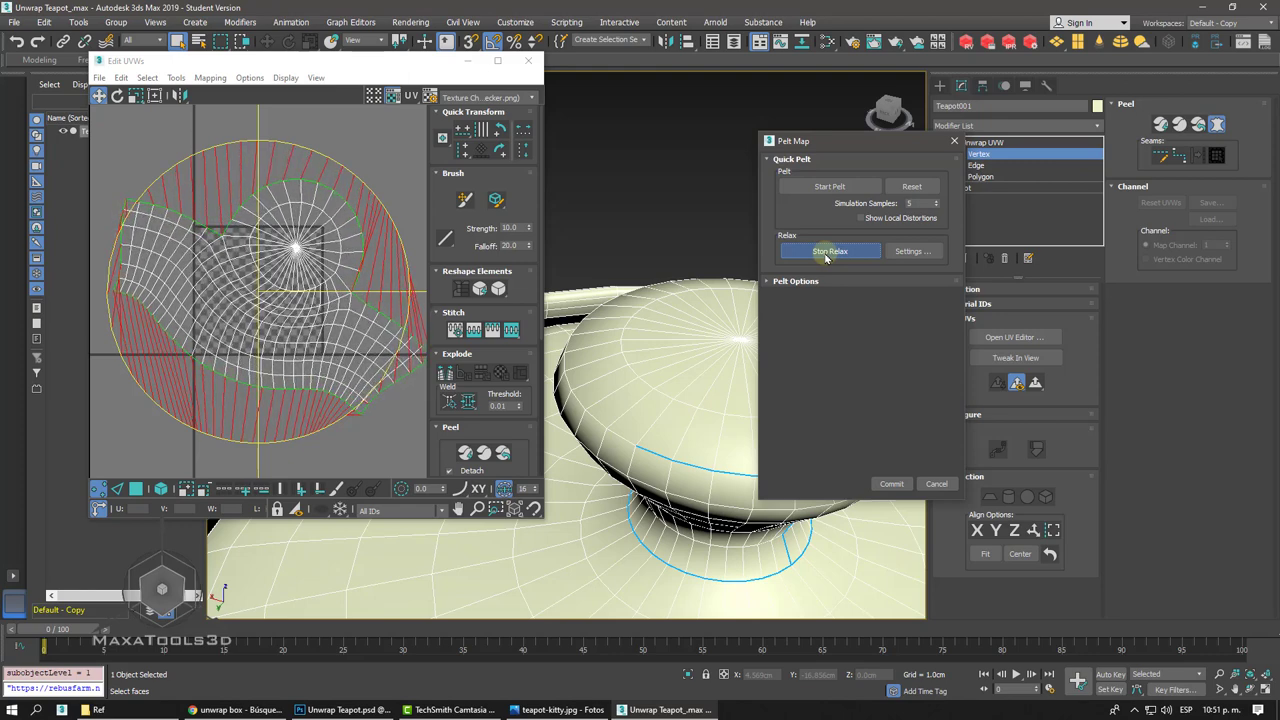
pyautogui.click(822, 254)
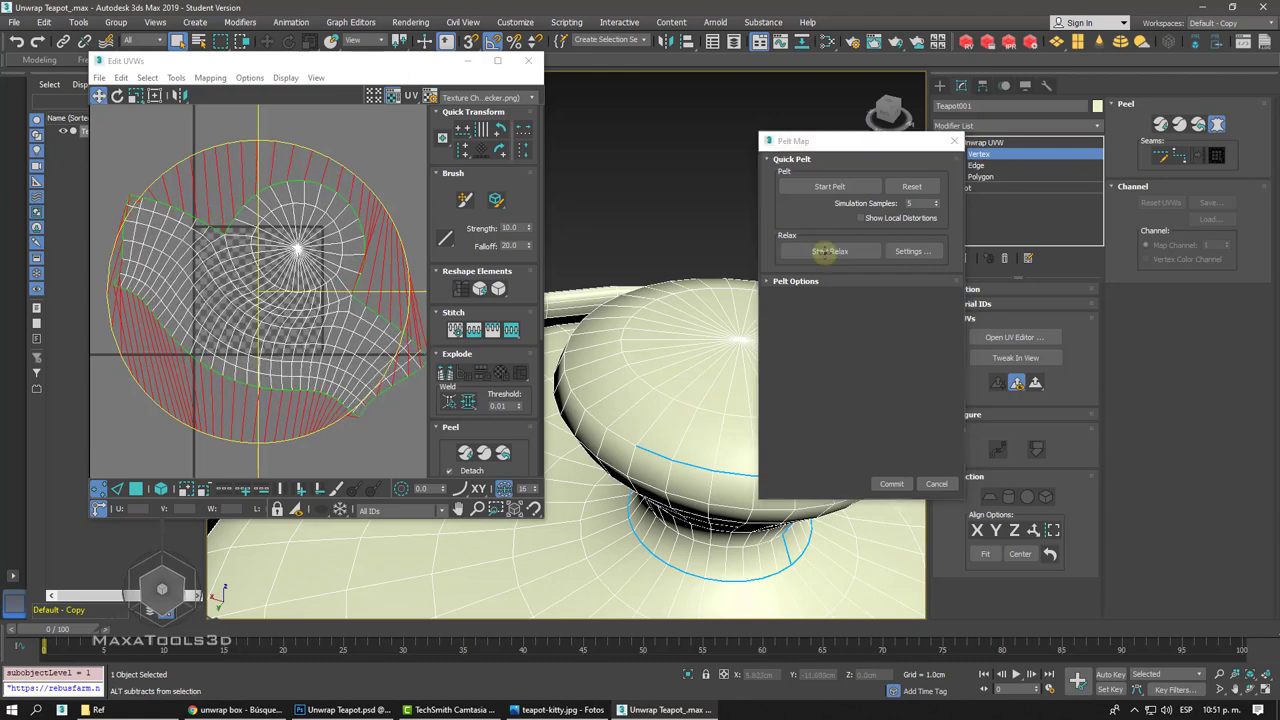
pyautogui.moveTo(818, 252)
pyautogui.keyDown('alt'); pyautogui.mouseDown(button='middle')
pyautogui.moveTo(747, 269)
pyautogui.moveTo(591, 264)
pyautogui.moveTo(676, 266)
pyautogui.mouseUp(button='middle'); pyautogui.keyUp('alt')
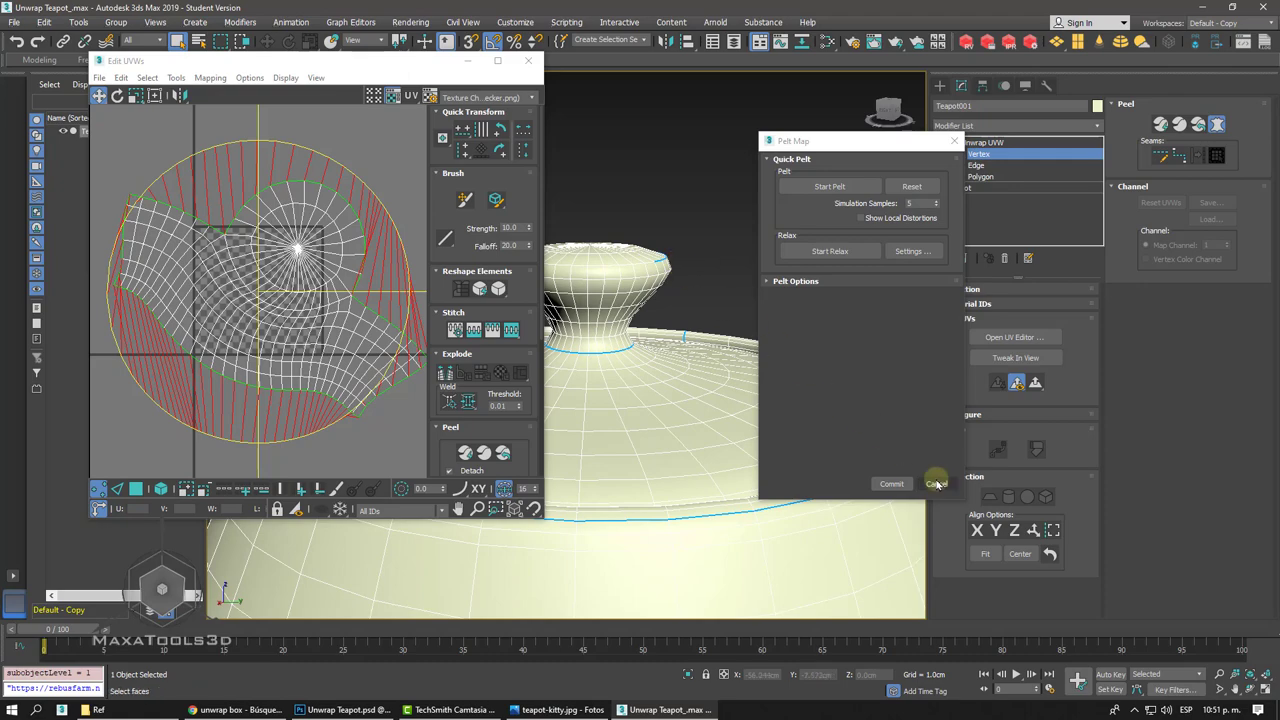
pyautogui.click(891, 483)
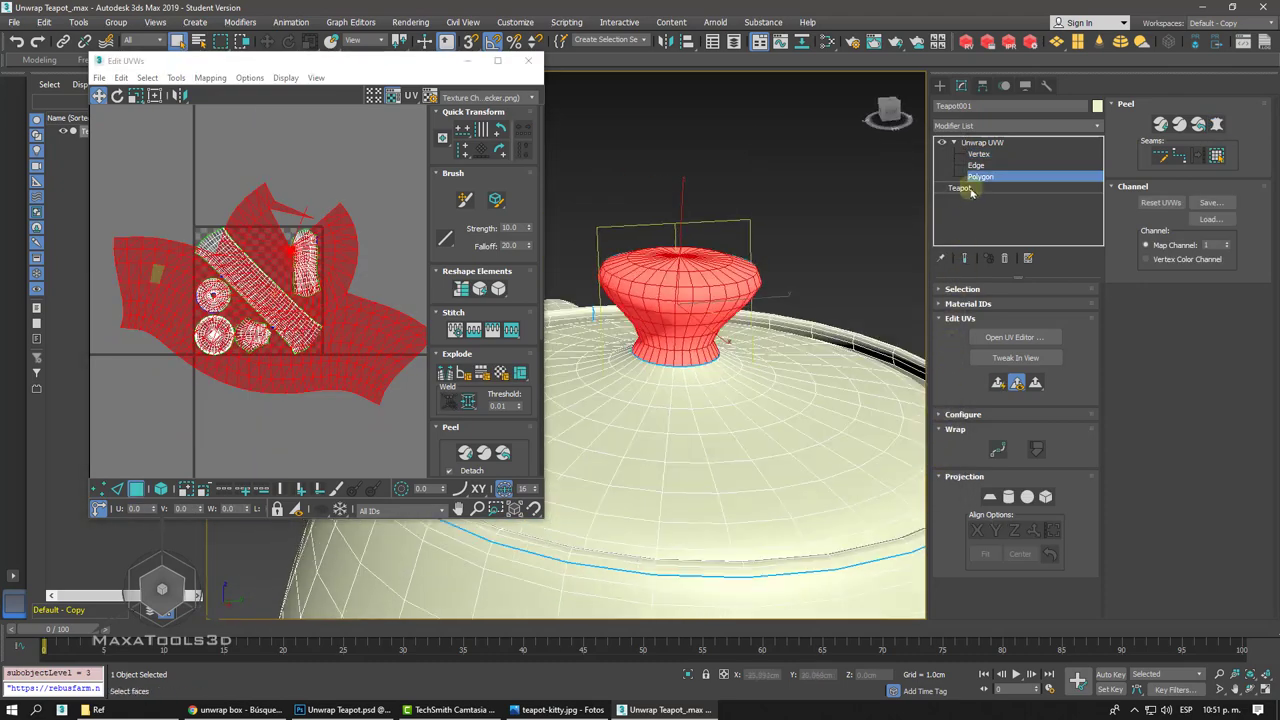
# - Select an edge on the side of the lid knob, then return to the knob's faces
pyautogui.click(970, 165)
pyautogui.keyDown('alt'); pyautogui.moveTo(820, 300); pyautogui.dragTo(890, 315, button='middle'); pyautogui.keyUp('alt')
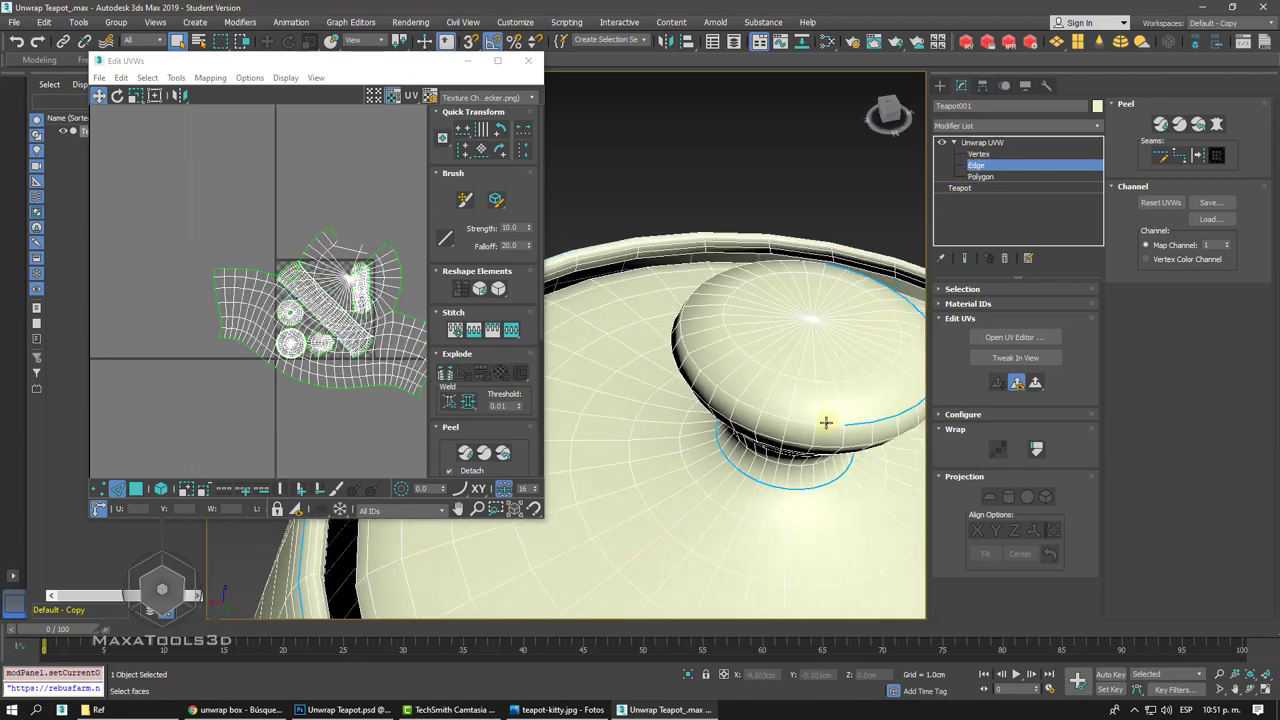
pyautogui.click(826, 423)
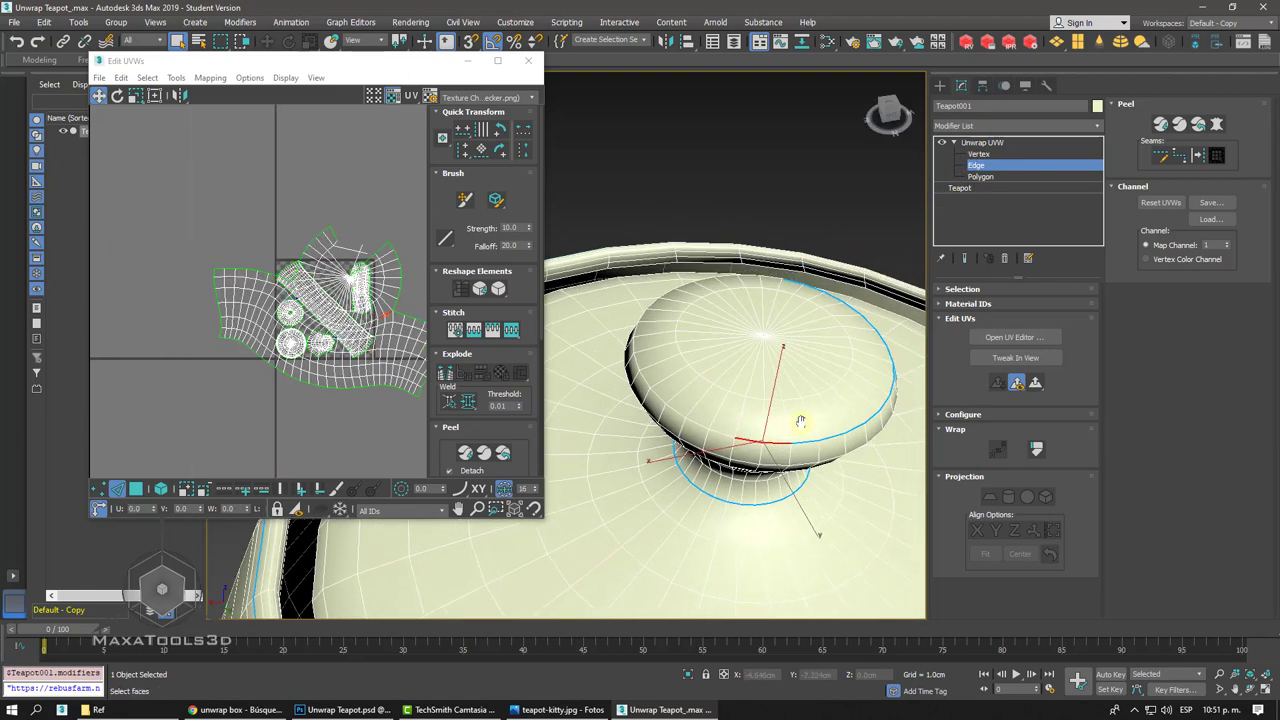
pyautogui.keyDown('alt'); pyautogui.moveTo(800, 424); pyautogui.dragTo(760, 404, button='middle'); pyautogui.keyUp('alt')
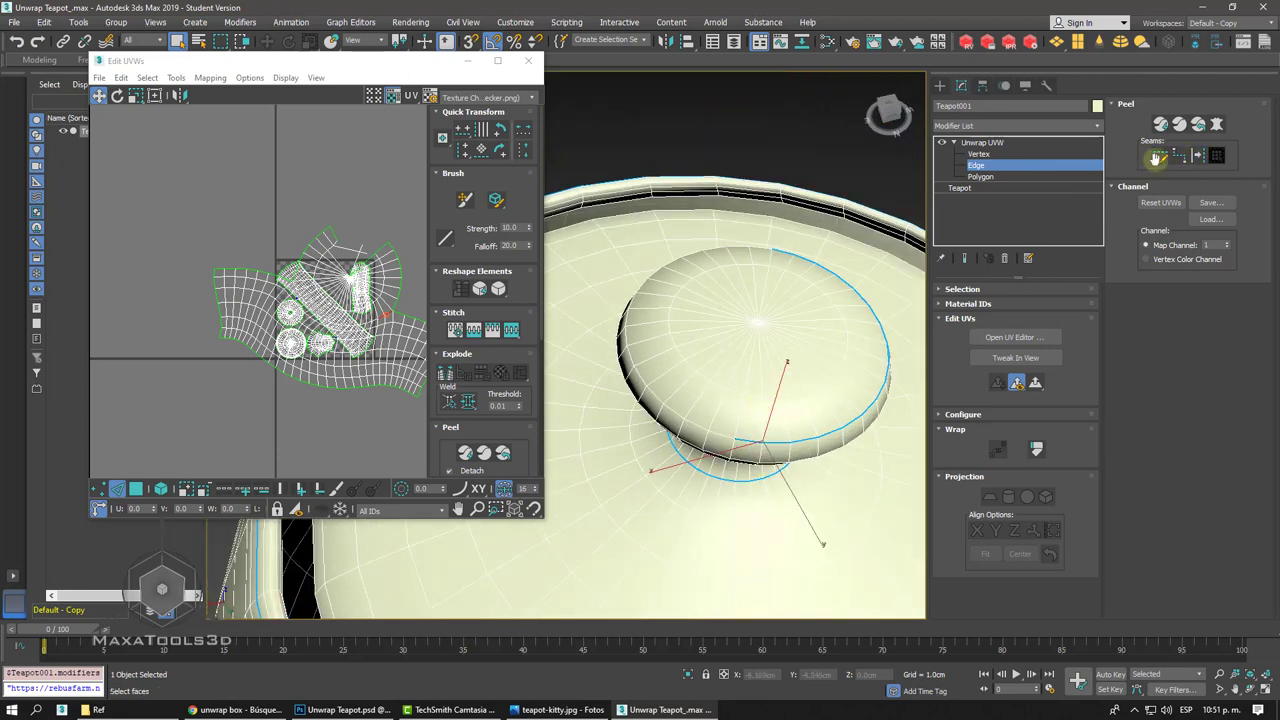
pyautogui.click(1003, 177)
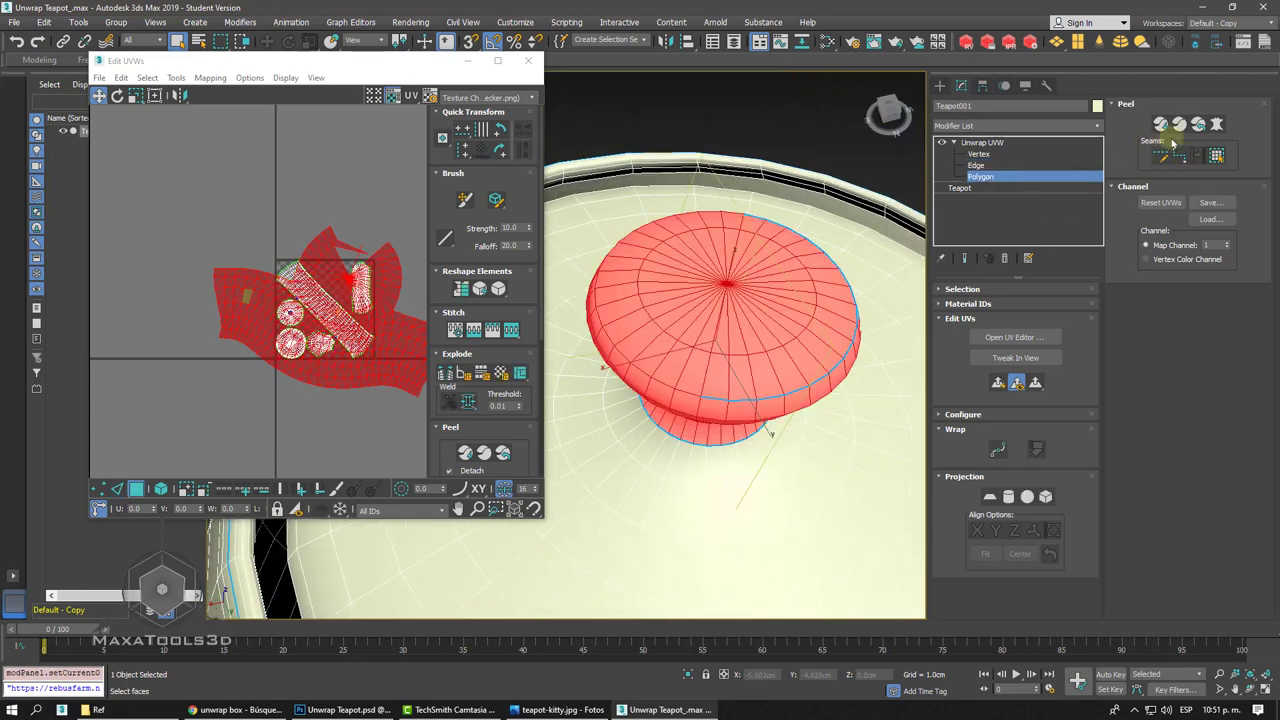
# - Open Pelt Map for the knob again, pelt and relax it, and commit the new shell
pyautogui.click(1219, 126)
pyautogui.click(830, 186)
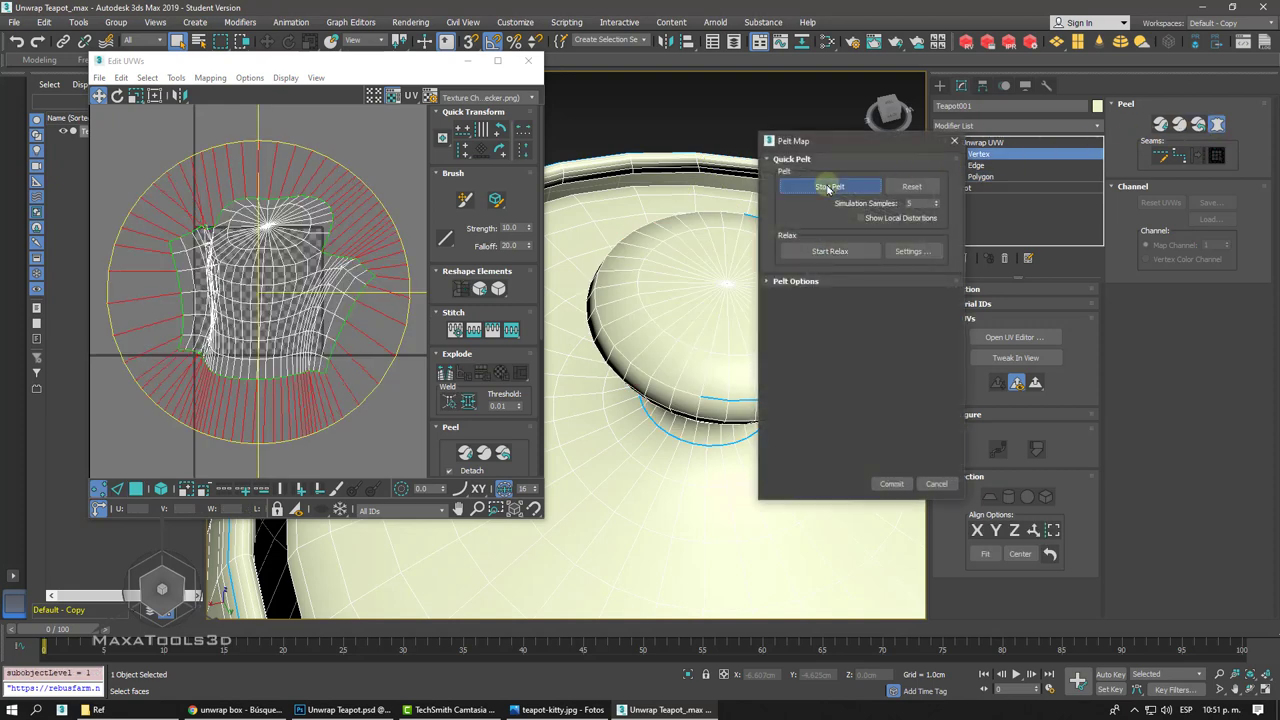
pyautogui.click(830, 251)
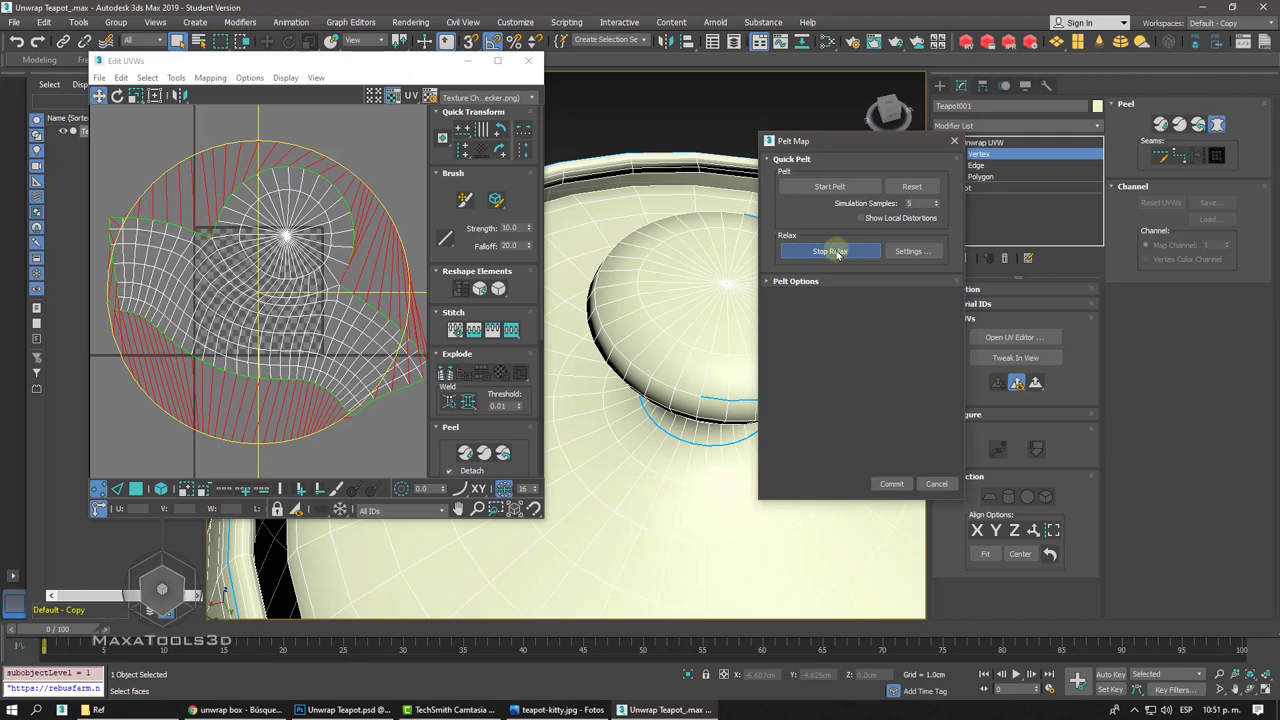
pyautogui.click(889, 484)
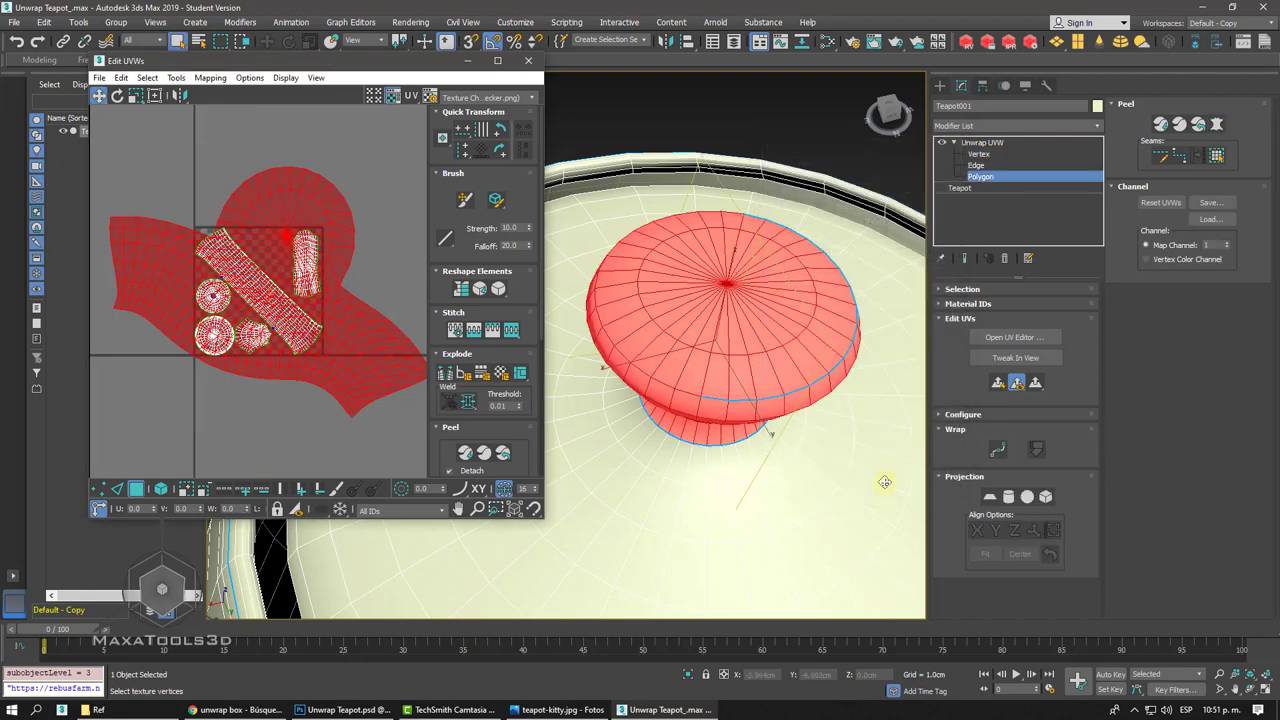
# - Scale the knob shell down, move it up-left into the gap, and rotate it -20°
pyautogui.click(136, 97)
pyautogui.moveTo(307, 202); pyautogui.dragTo(291, 338)
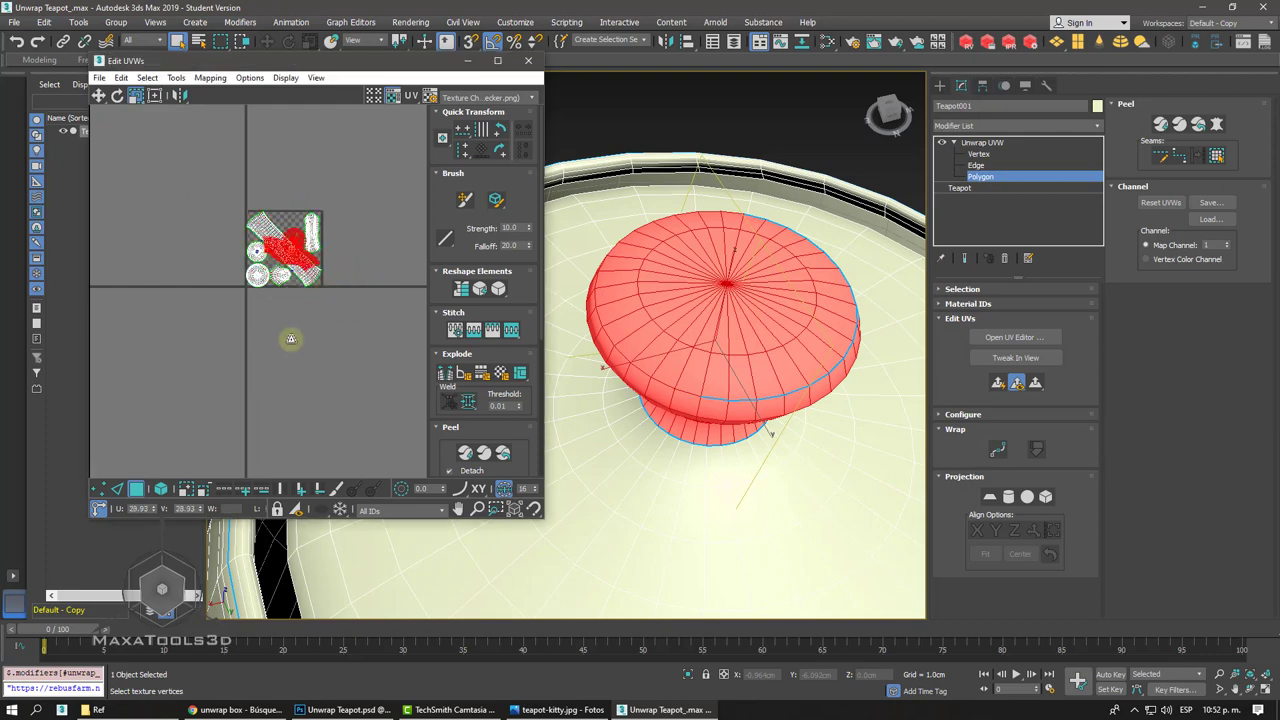
pyautogui.click(98, 95)
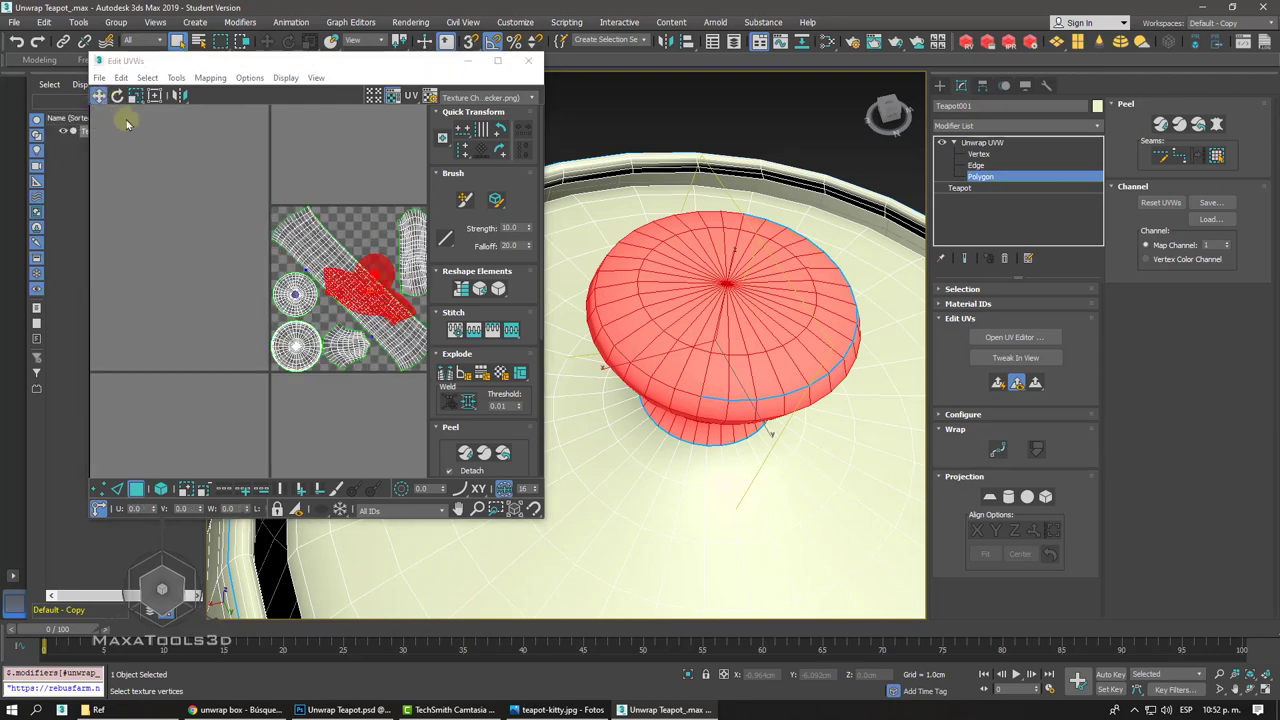
pyautogui.scroll(5, 126, 119)
pyautogui.scroll(3, 299, 271)
pyautogui.moveTo(299, 271)
pyautogui.mouseDown()
pyautogui.moveTo(270, 157)
pyautogui.moveTo(251, 177)
pyautogui.moveTo(260, 155)
pyautogui.mouseUp()
pyautogui.click(104, 97)
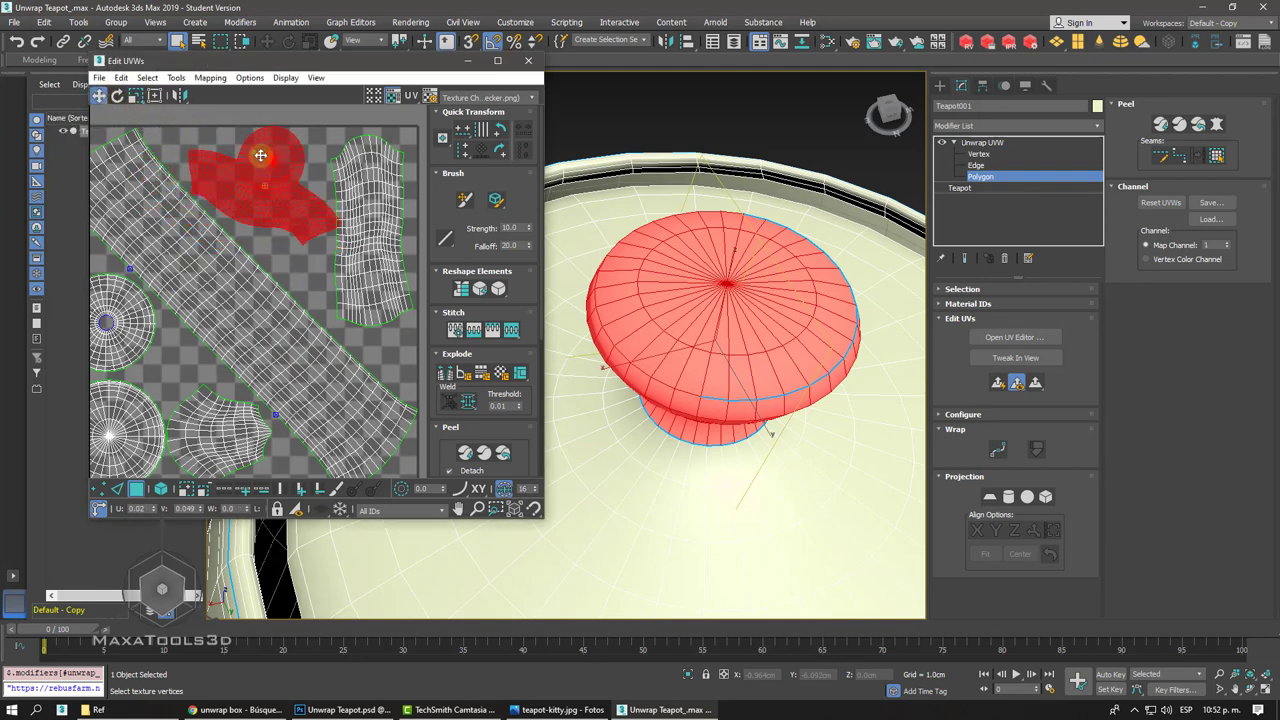
pyautogui.rightClick(260, 155)
pyautogui.click(271, 134)
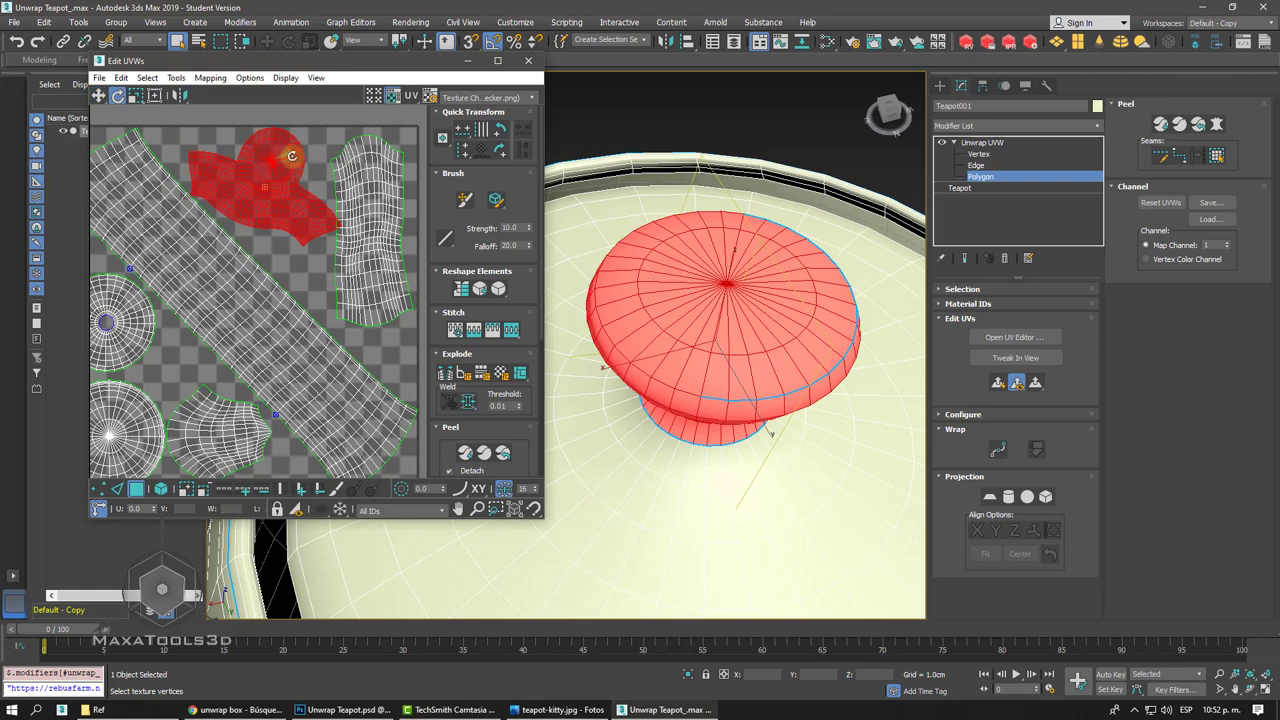
pyautogui.moveTo(278, 150)
pyautogui.mouseDown()
pyautogui.moveTo(296, 162)
pyautogui.moveTo(275, 183)
pyautogui.mouseUp()
pyautogui.rightClick(296, 162)
pyautogui.click(300, 147)
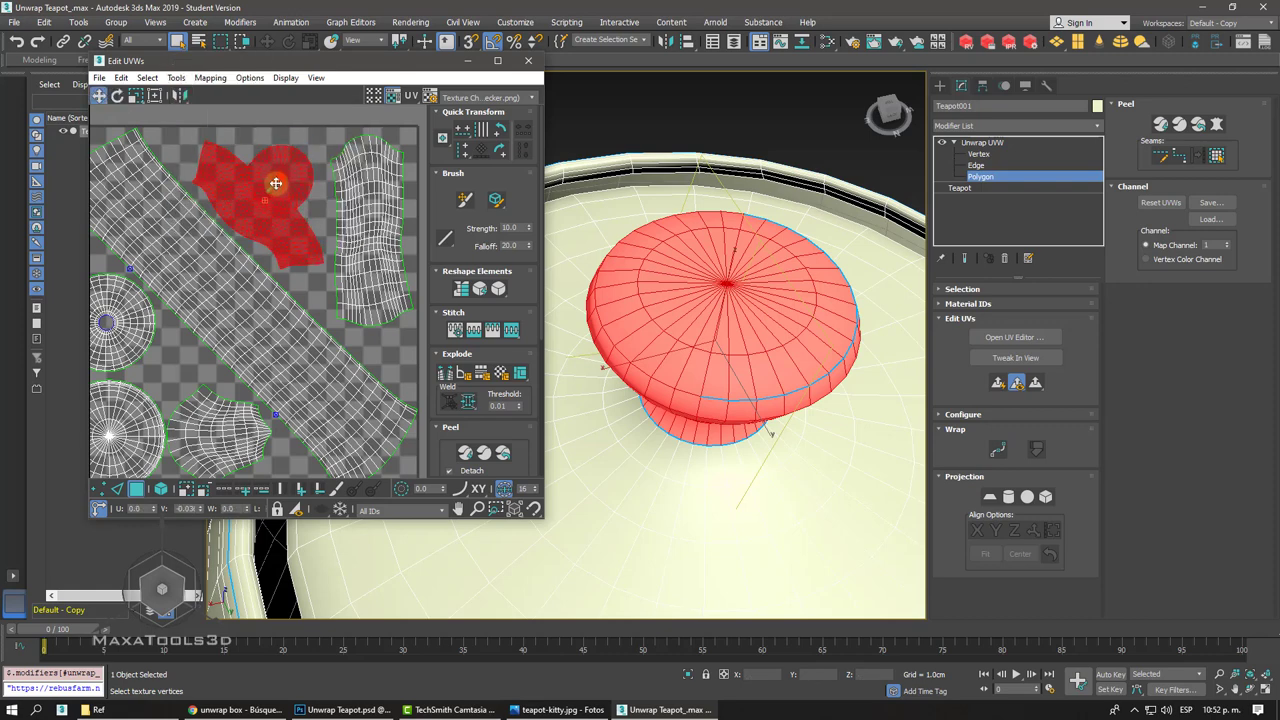
# - Preview the knob with the CheckerPattern texture from above and from the side
pyautogui.click(508, 100)
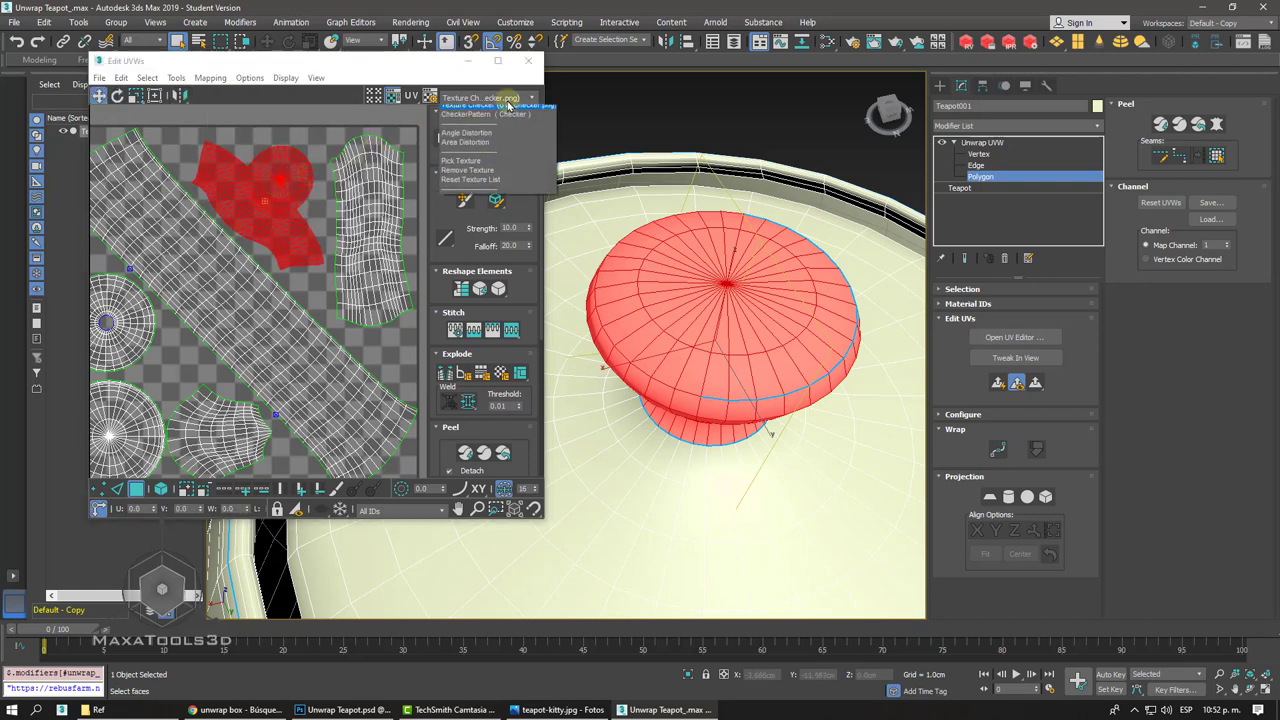
pyautogui.click(500, 107)
pyautogui.keyDown('alt'); pyautogui.moveTo(722, 248); pyautogui.dragTo(722, 250, button='middle'); pyautogui.keyUp('alt')
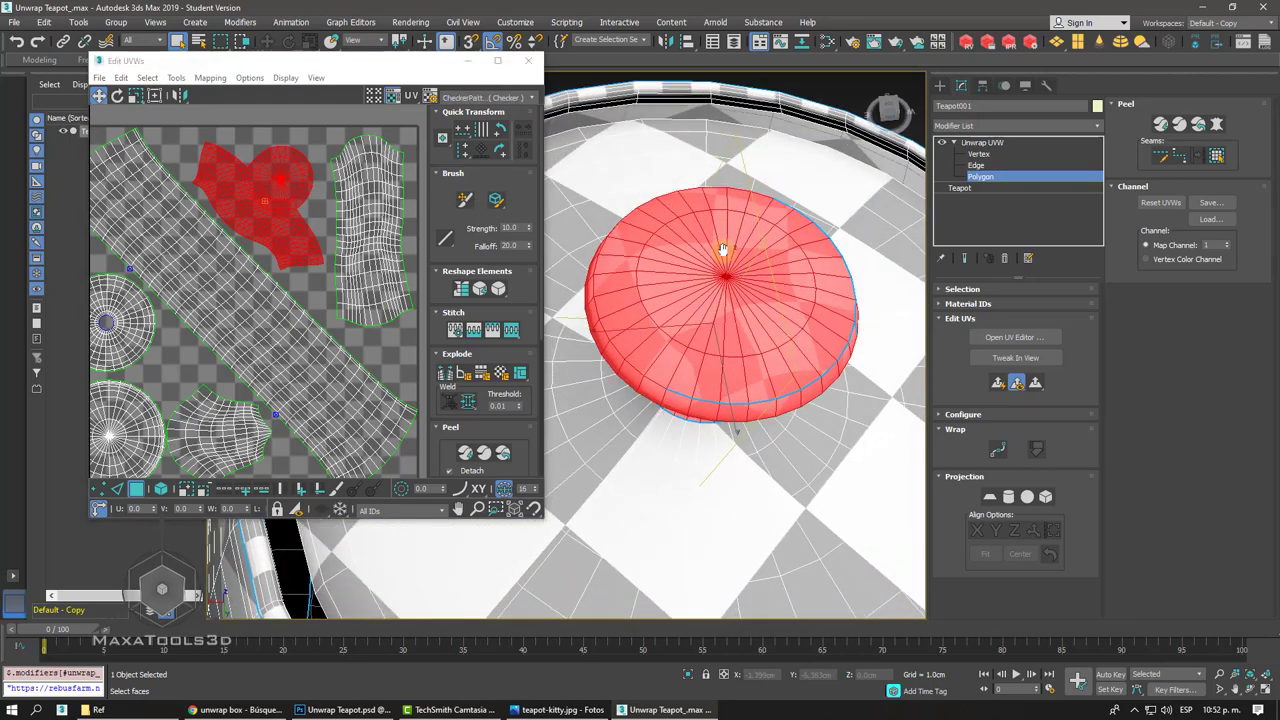
pyautogui.scroll(2, 722, 250)
pyautogui.scroll(3, 722, 250)
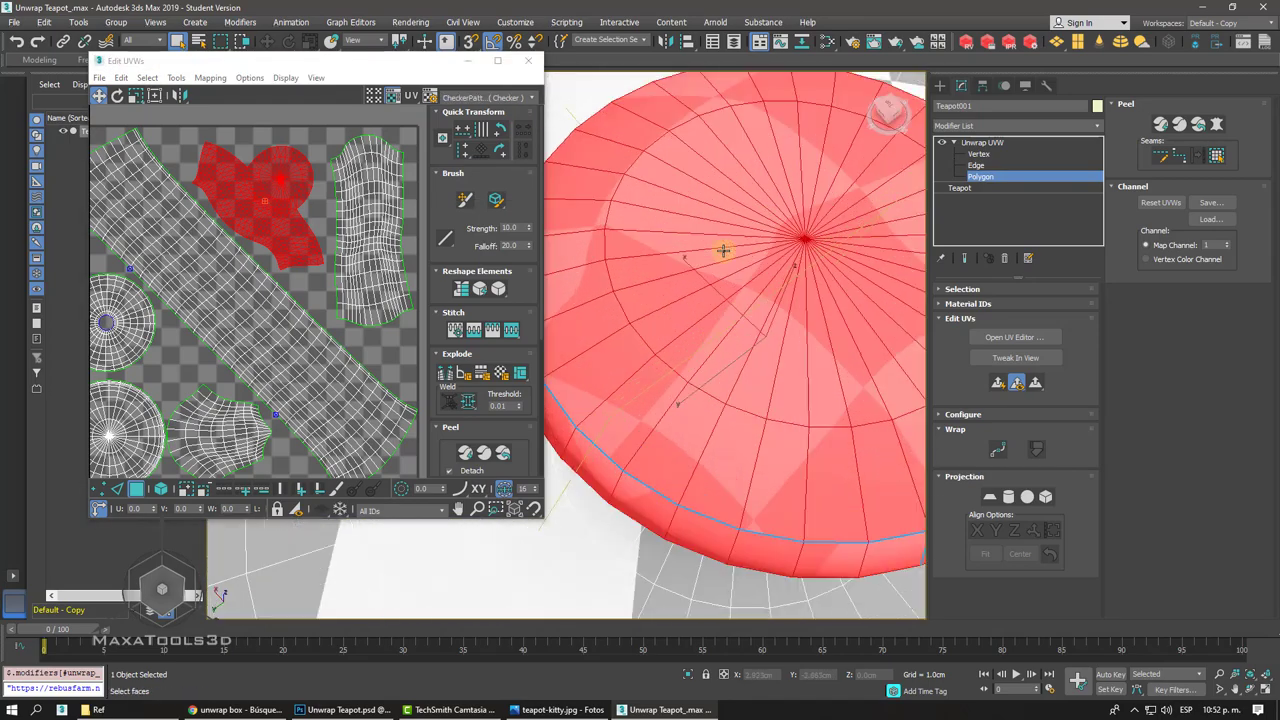
pyautogui.keyDown('alt'); pyautogui.moveTo(722, 250); pyautogui.dragTo(725, 257, button='middle'); pyautogui.keyUp('alt')
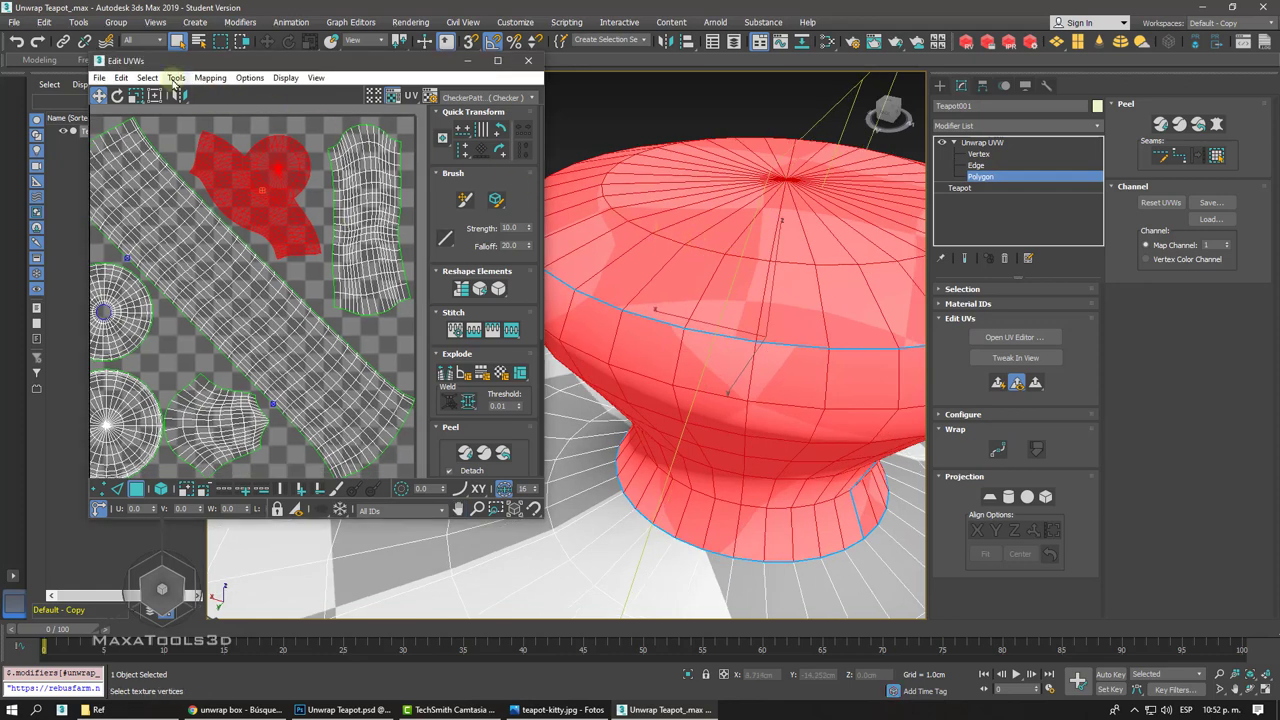
# - Relax the knob shell By Edge Angles with Keep Boundary Points Fixed enabled
pyautogui.click(175, 79)
pyautogui.click(205, 298)
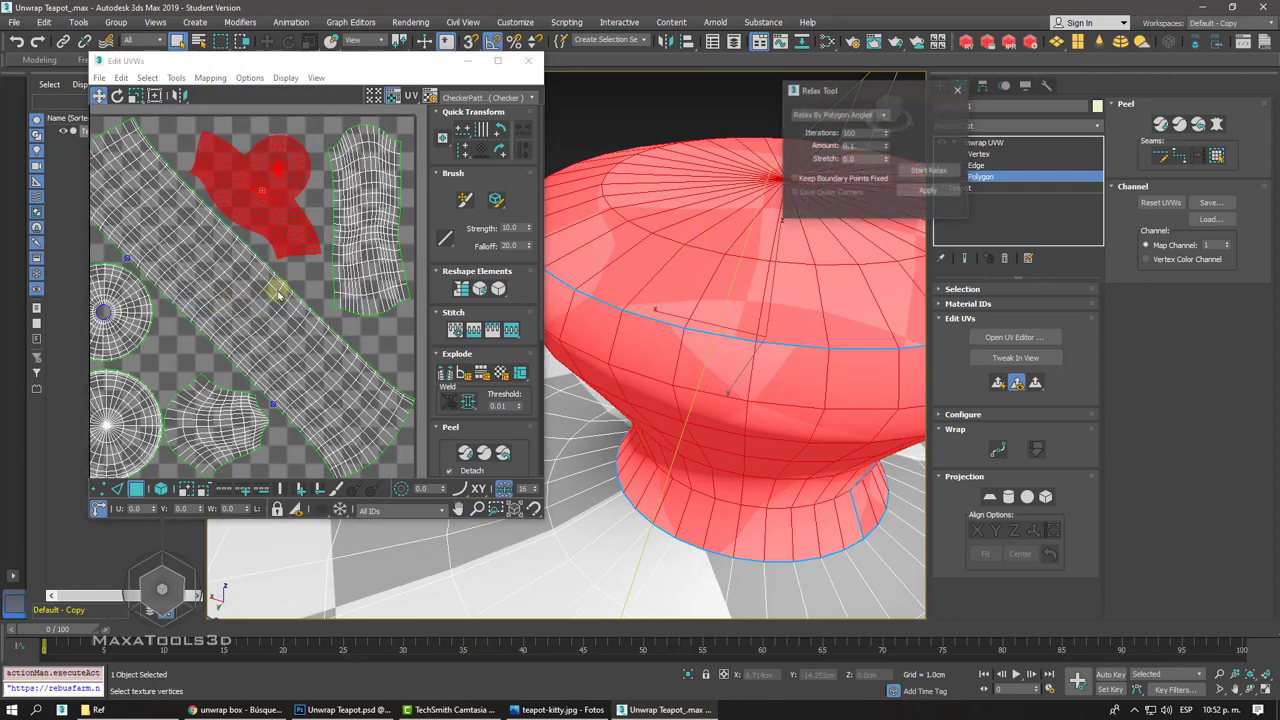
pyautogui.click(924, 171)
pyautogui.click(924, 172)
pyautogui.click(820, 178)
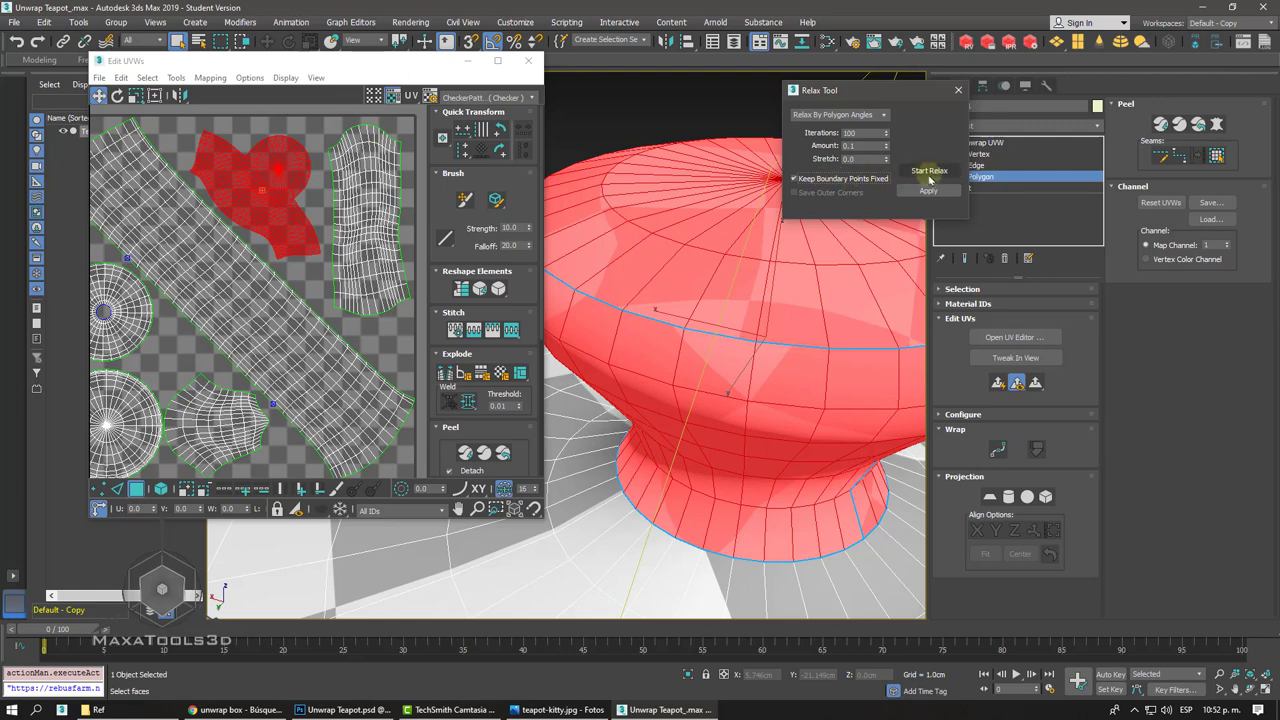
pyautogui.click(933, 173)
pyautogui.click(883, 114)
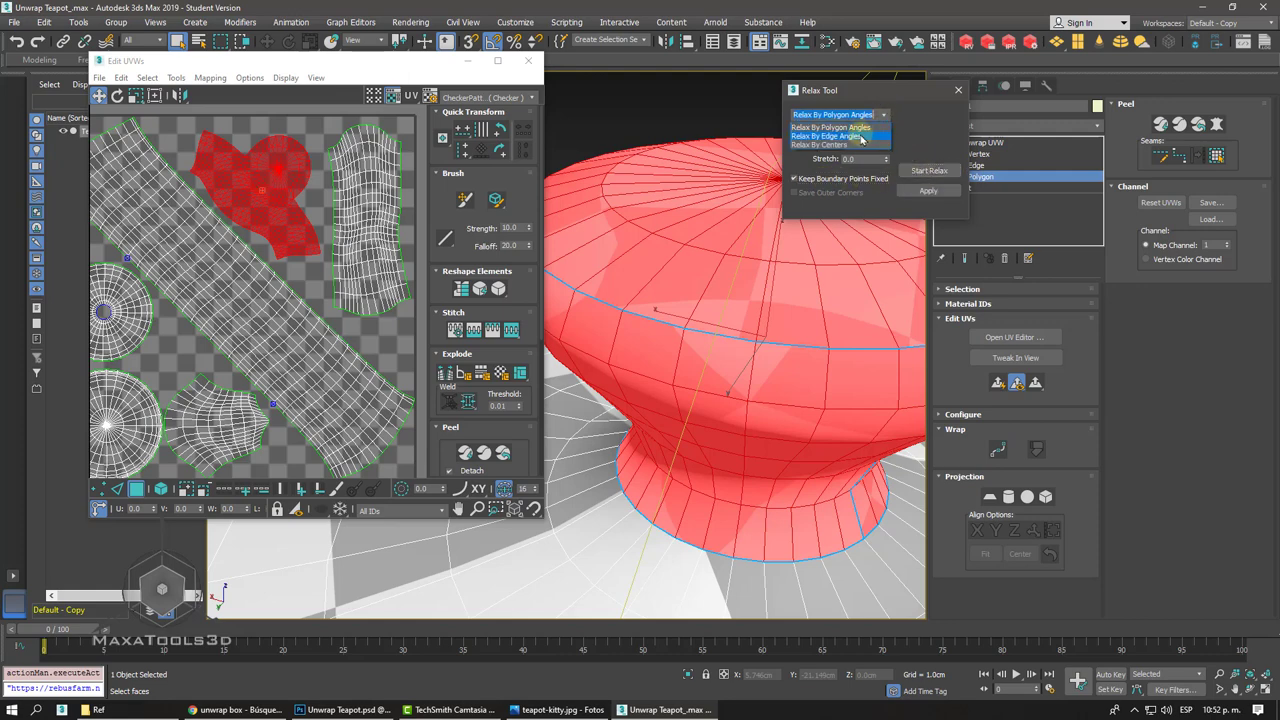
pyautogui.click(862, 139)
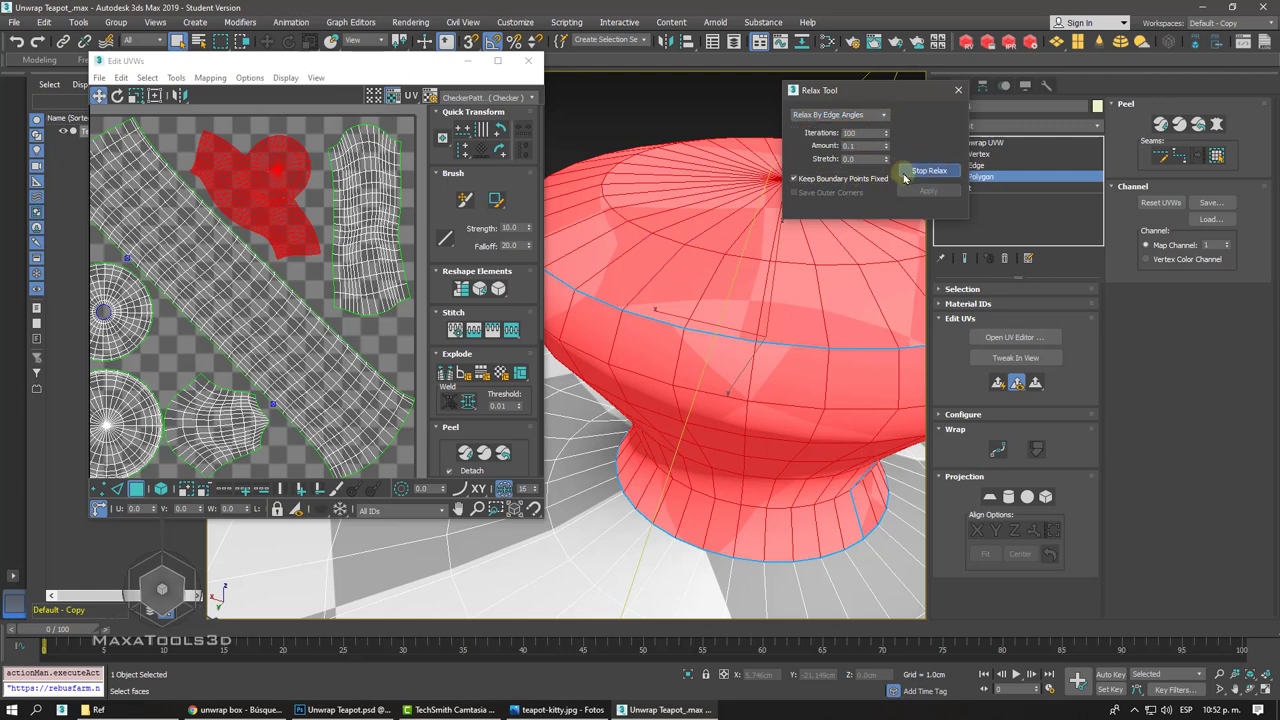
pyautogui.click(905, 175)
# - Relax the knob shell again using Relax By Centers, then close the Relax Tool
pyautogui.click(885, 117)
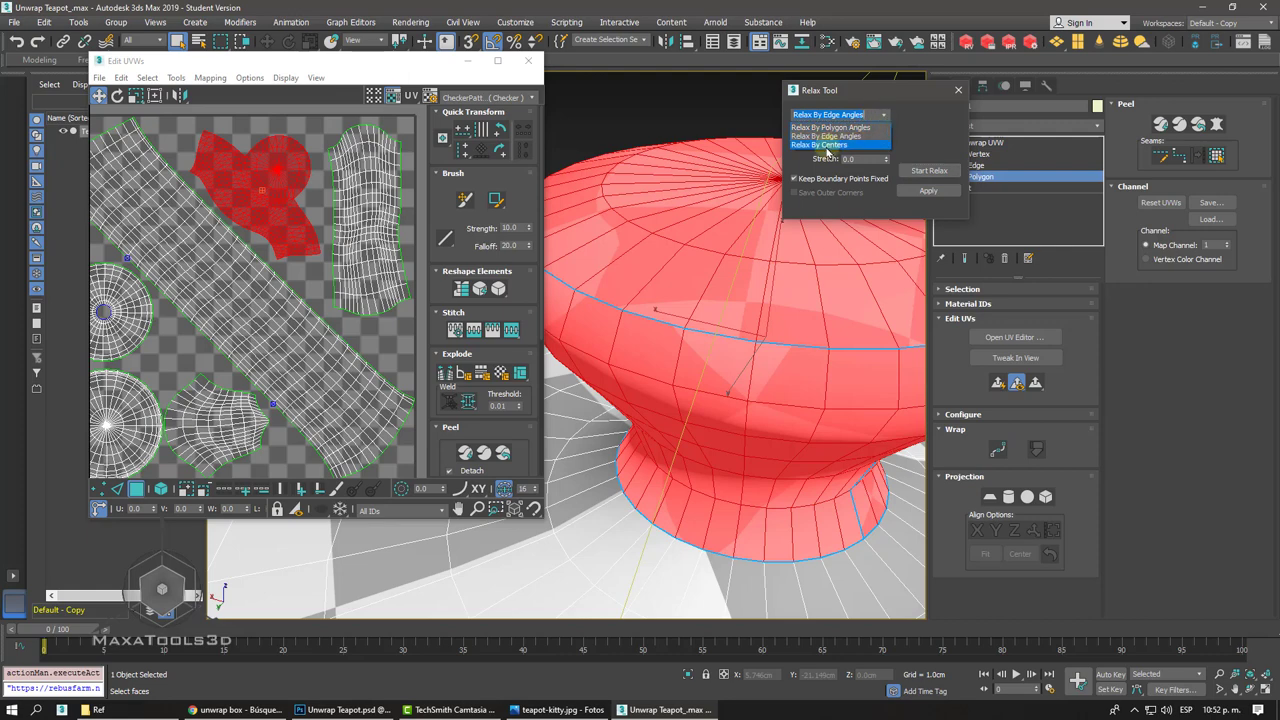
pyautogui.click(825, 146)
pyautogui.click(928, 173)
pyautogui.click(928, 172)
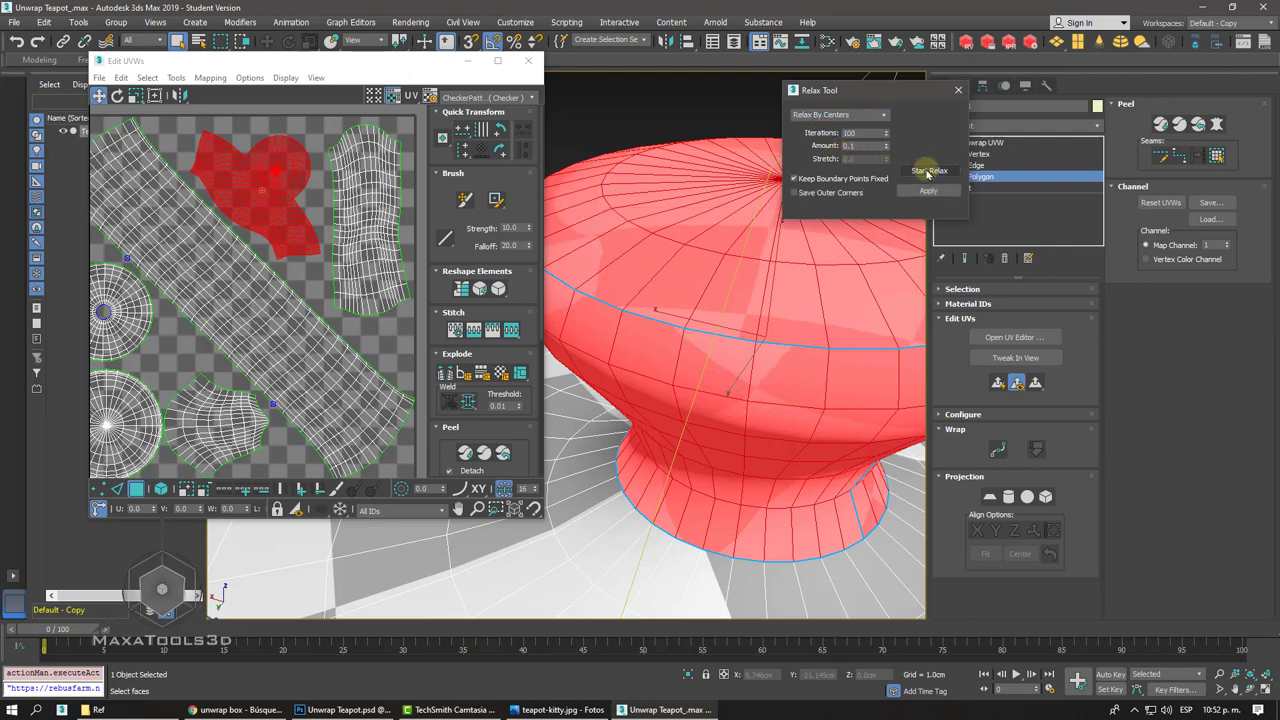
pyautogui.click(928, 172)
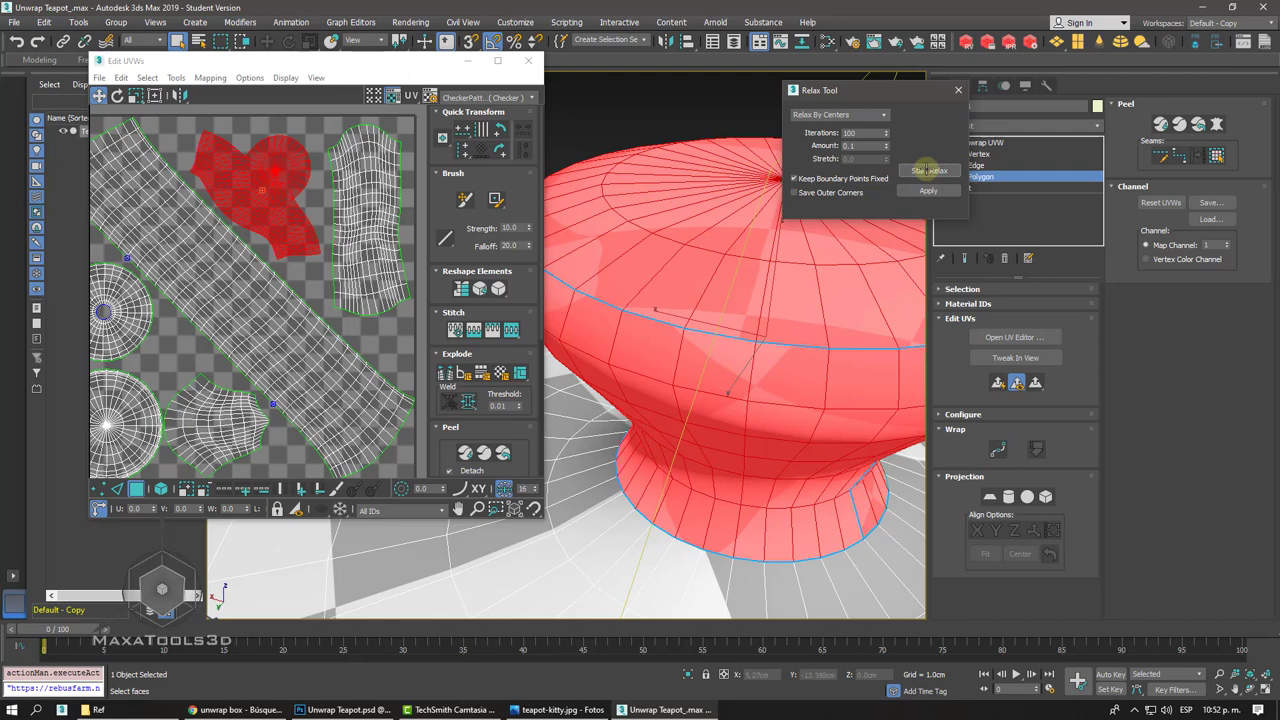
pyautogui.press('z')
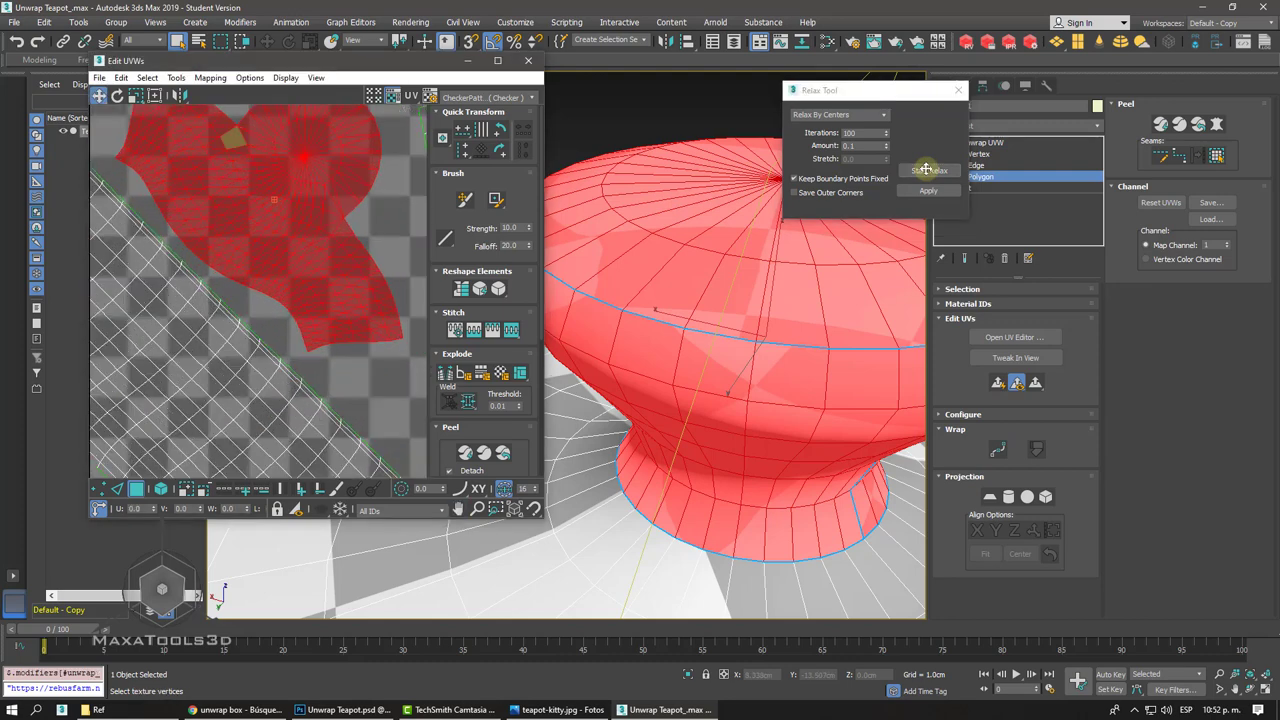
pyautogui.click(925, 170)
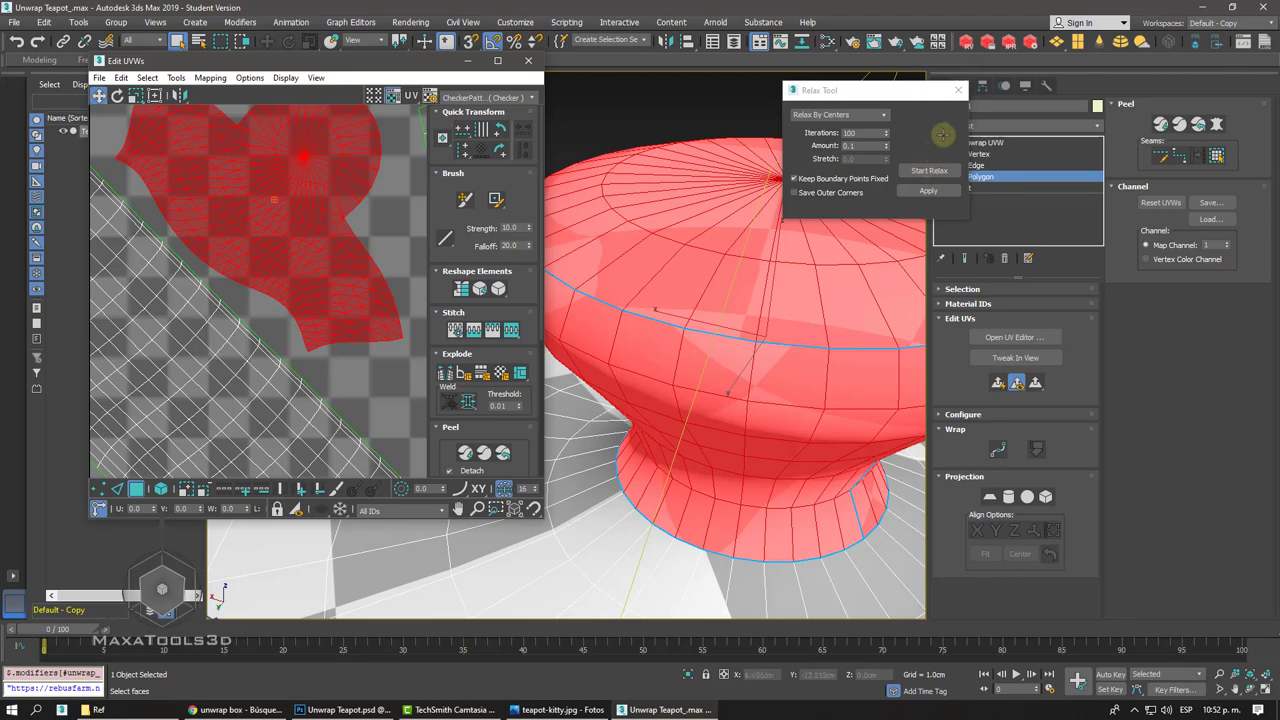
pyautogui.click(960, 91)
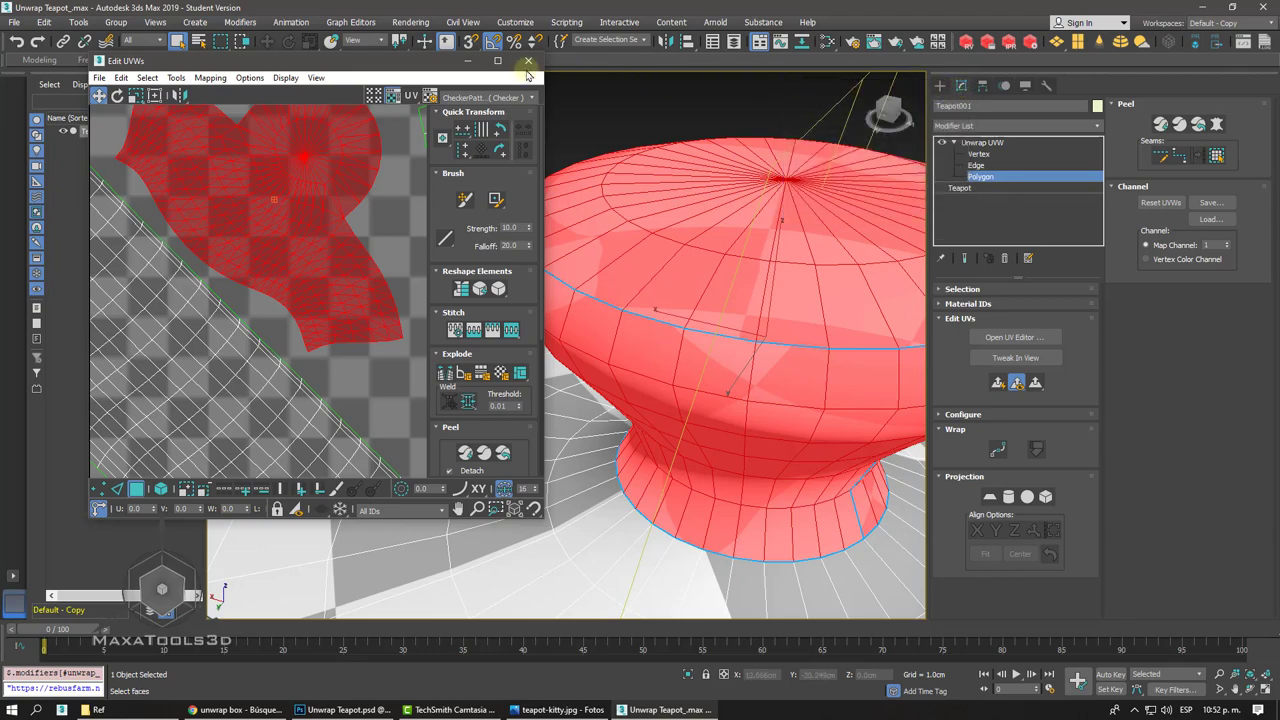
# - Close the Edit UVWs window and zoom out to show the lid knob and spout
pyautogui.click(527, 62)
pyautogui.scroll(-5, 600, 207)
pyautogui.moveTo(560, 240)
pyautogui.keyDown('alt'); pyautogui.mouseDown(button='middle')
pyautogui.moveTo(601, 207)
pyautogui.moveTo(643, 197)
pyautogui.moveTo(611, 192)
pyautogui.mouseUp(button='middle'); pyautogui.keyUp('alt')
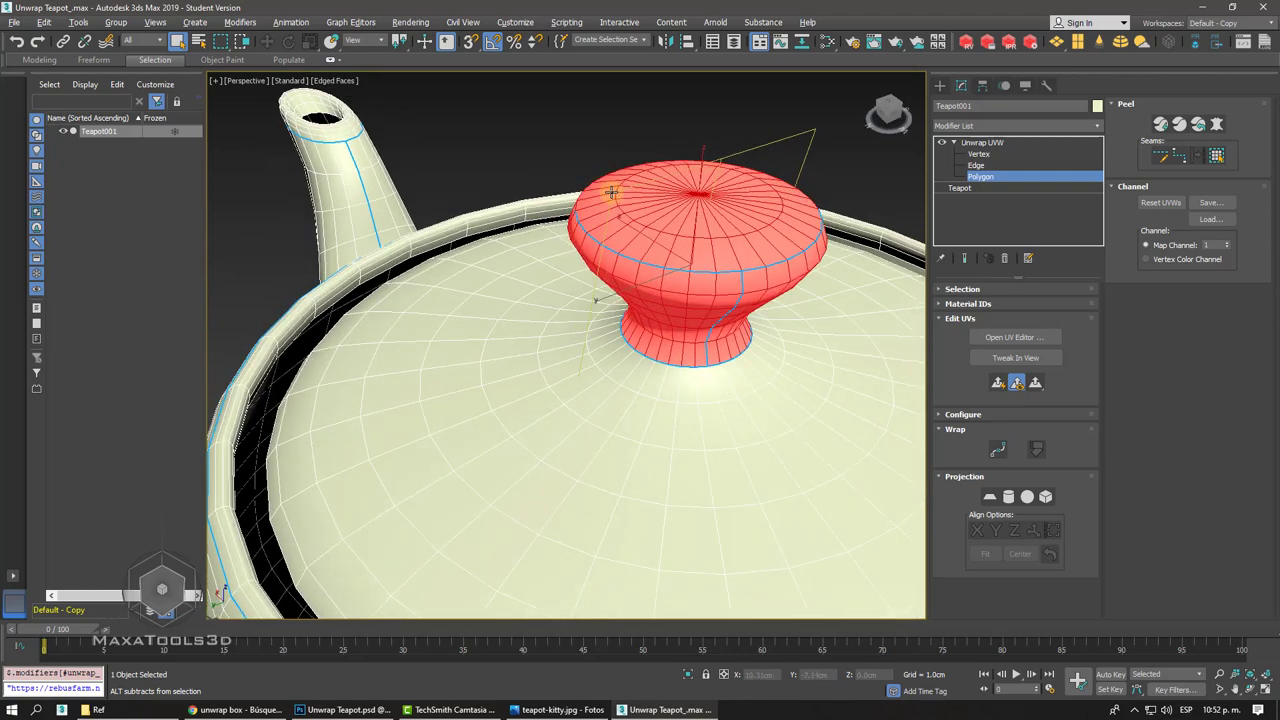
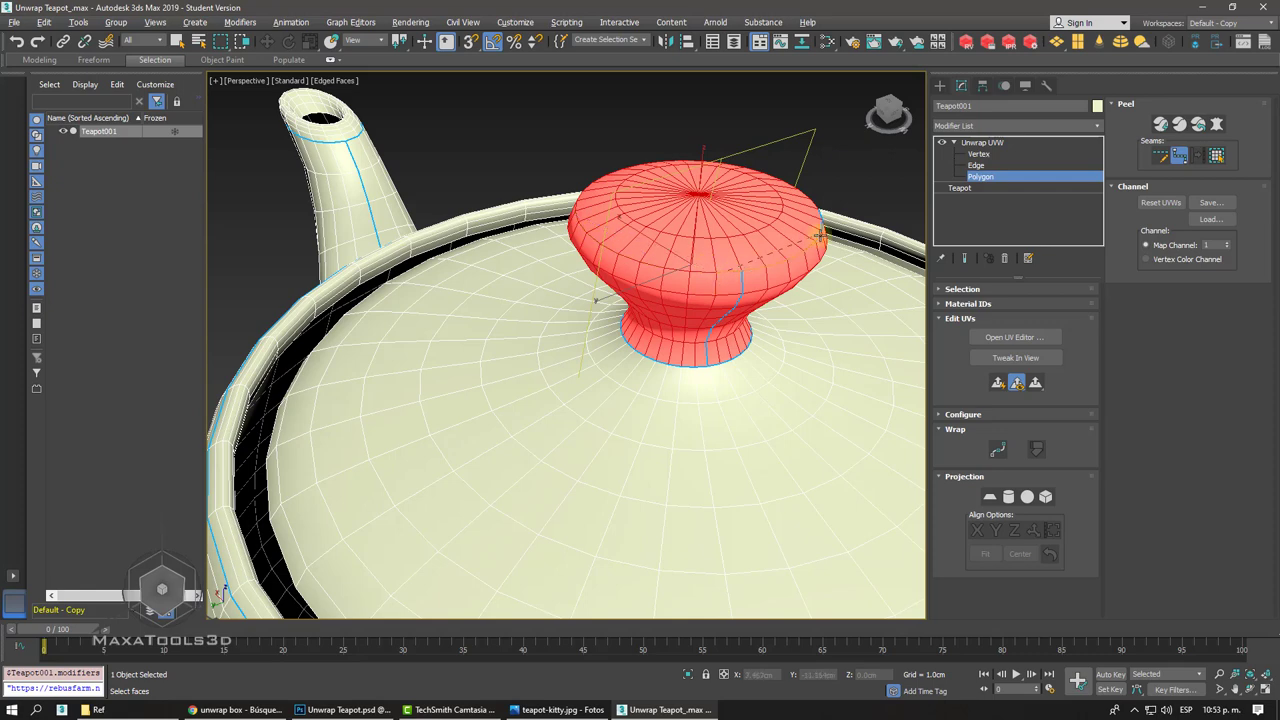
# - Frame the lid knob, then run a trial pelt unfold and relax and cancel it
pyautogui.keyDown('alt'); pyautogui.moveTo(820, 240); pyautogui.dragTo(771, 271, button='middle'); pyautogui.keyUp('alt')
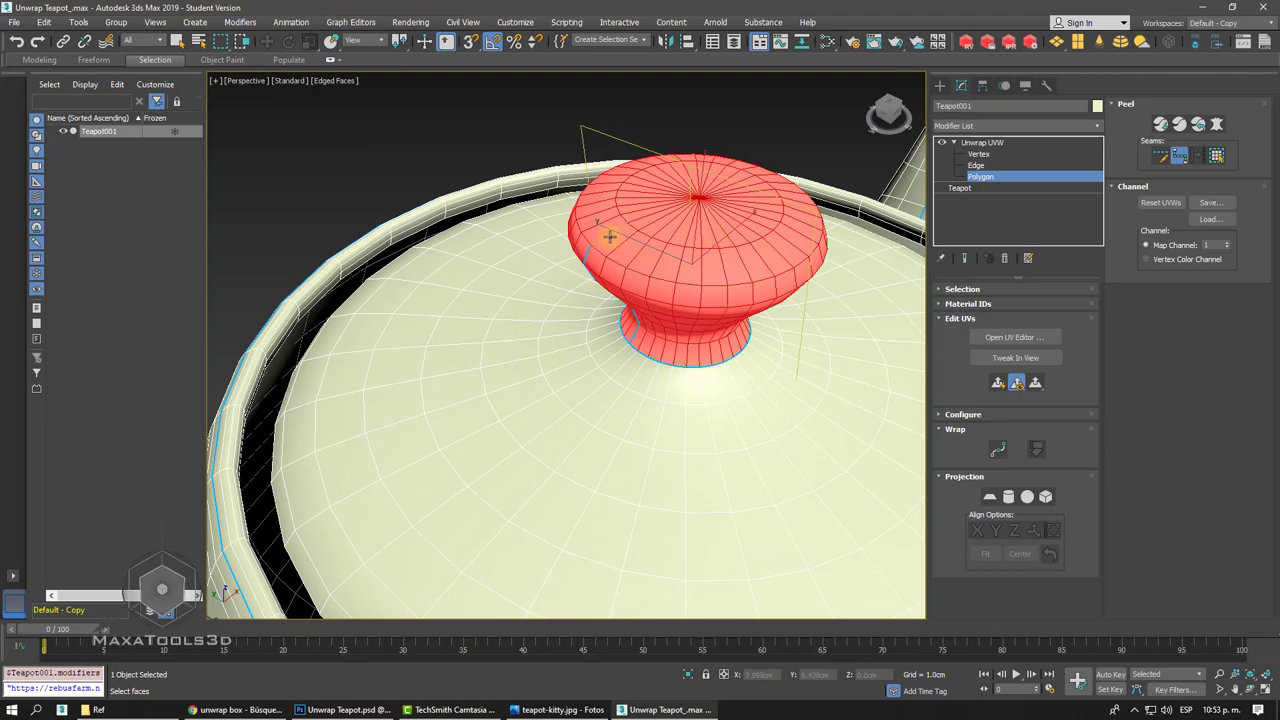
pyautogui.moveTo(609, 236)
pyautogui.keyDown('alt'); pyautogui.mouseDown(button='middle')
pyautogui.moveTo(772, 273)
pyautogui.moveTo(756, 252)
pyautogui.mouseUp(button='middle'); pyautogui.keyUp('alt')
pyautogui.scroll(4, 754, 245)
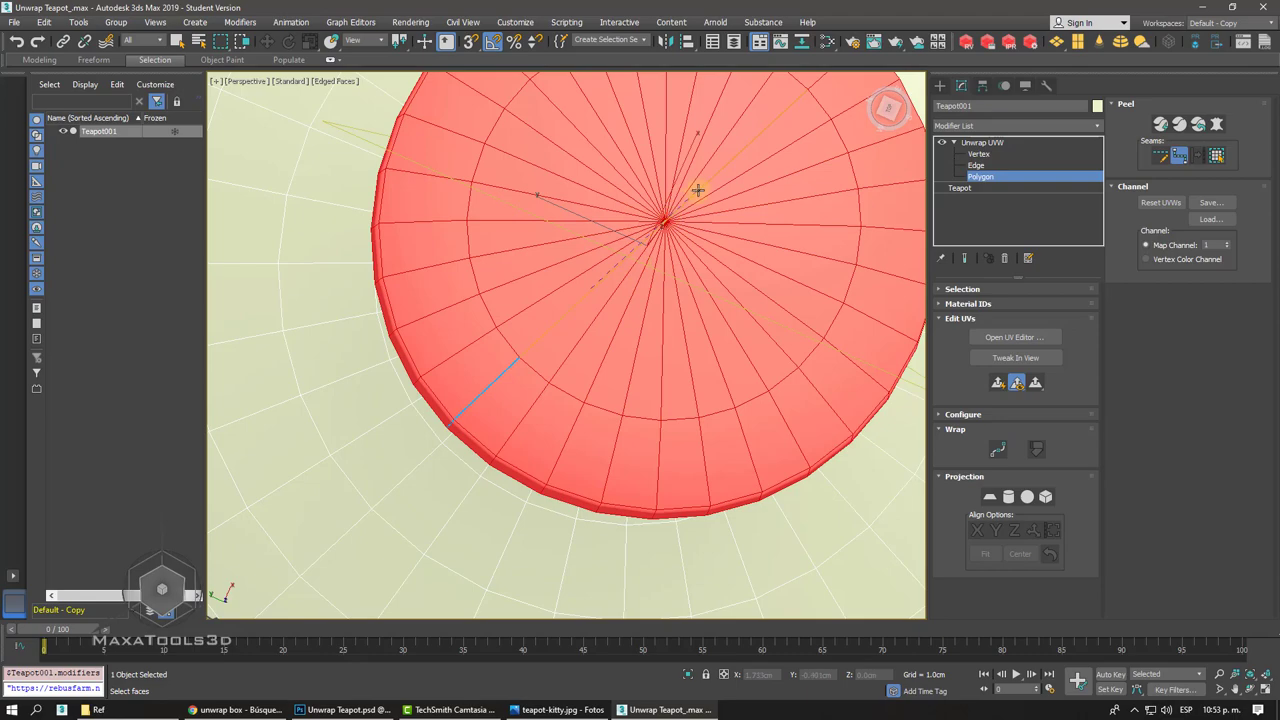
pyautogui.press('z')
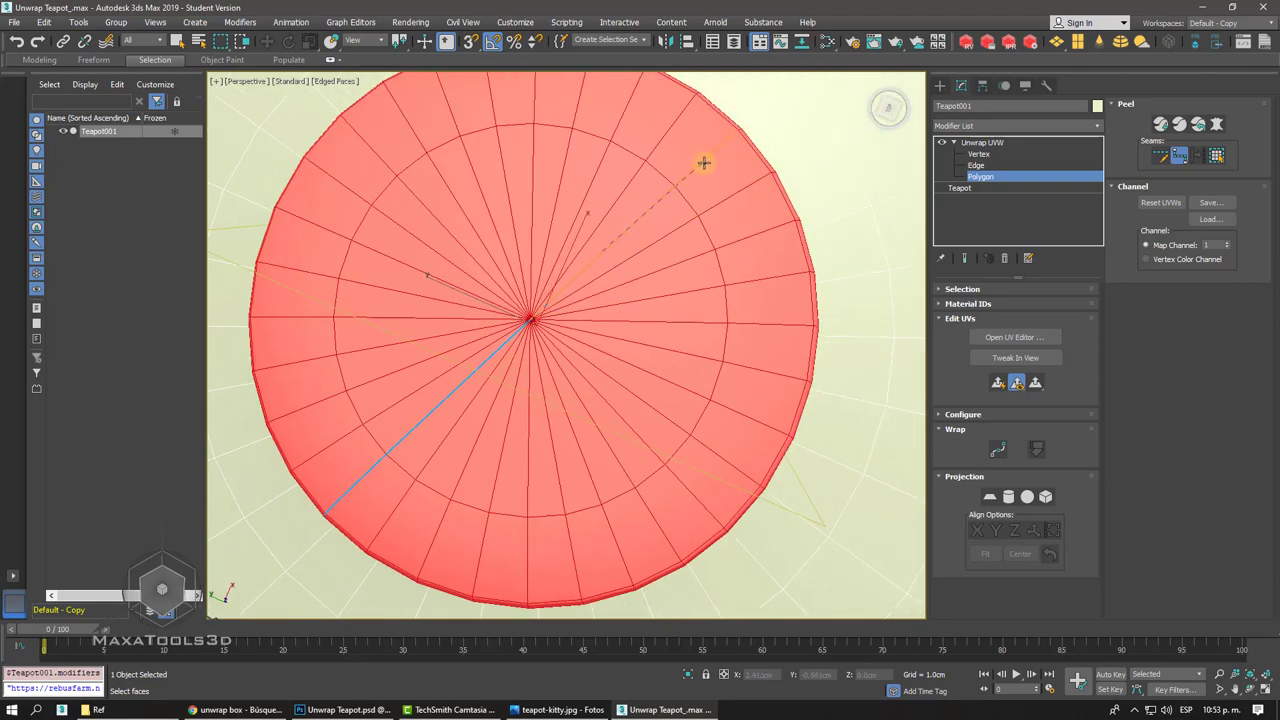
pyautogui.keyDown('alt'); pyautogui.moveTo(704, 162); pyautogui.dragTo(704, 163, button='middle'); pyautogui.keyUp('alt')
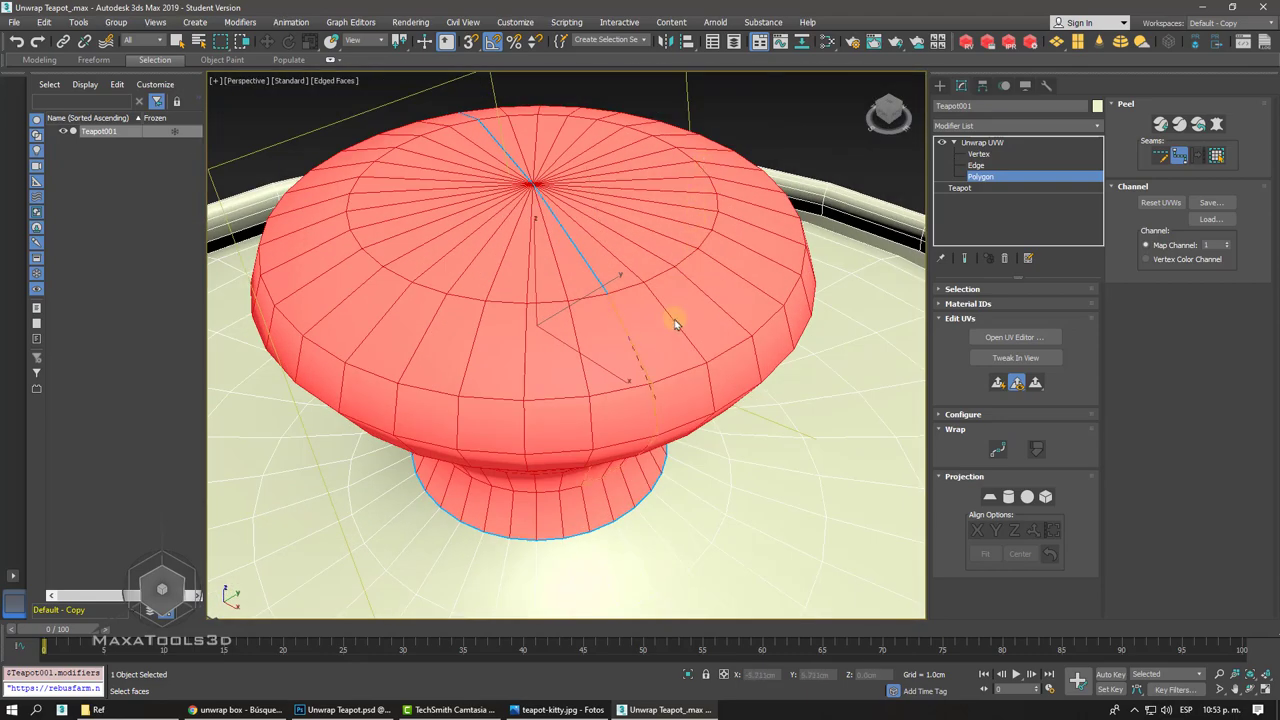
pyautogui.moveTo(668, 378)
pyautogui.keyDown('alt'); pyautogui.mouseDown(button='middle')
pyautogui.moveTo(680, 334)
pyautogui.moveTo(737, 363)
pyautogui.moveTo(780, 346)
pyautogui.mouseUp(button='middle'); pyautogui.keyUp('alt')
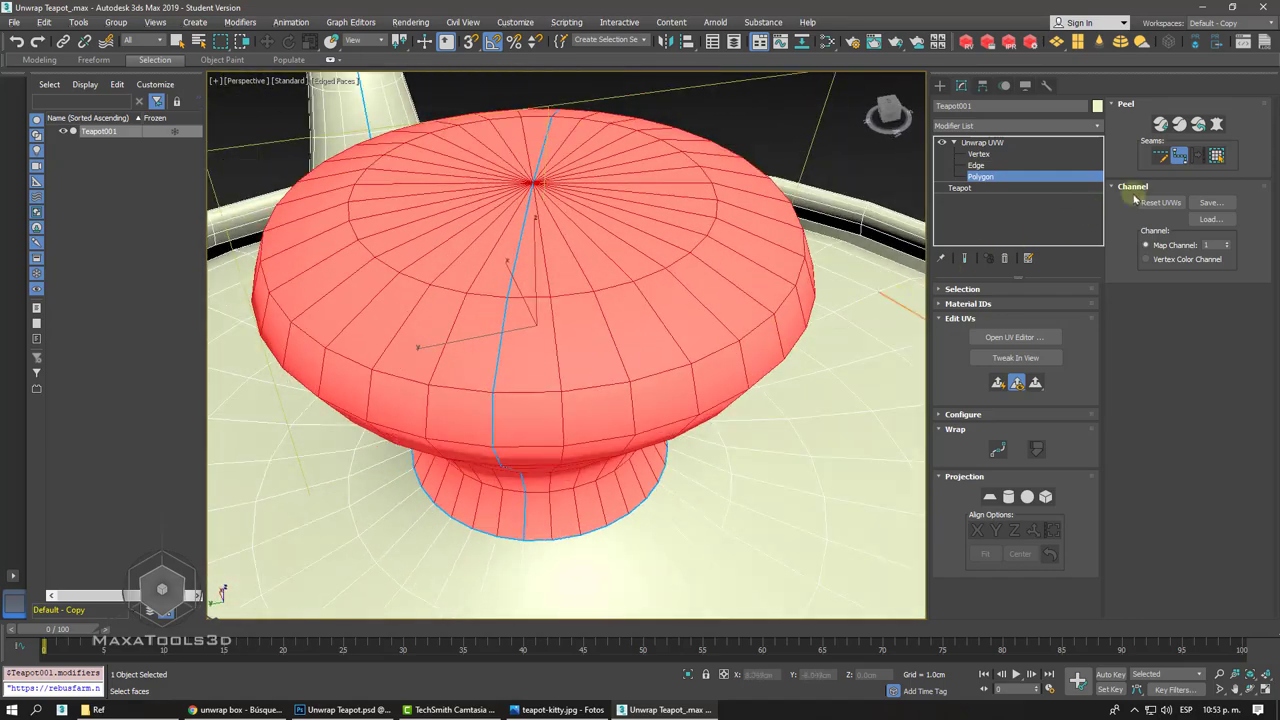
pyautogui.click(1198, 124)
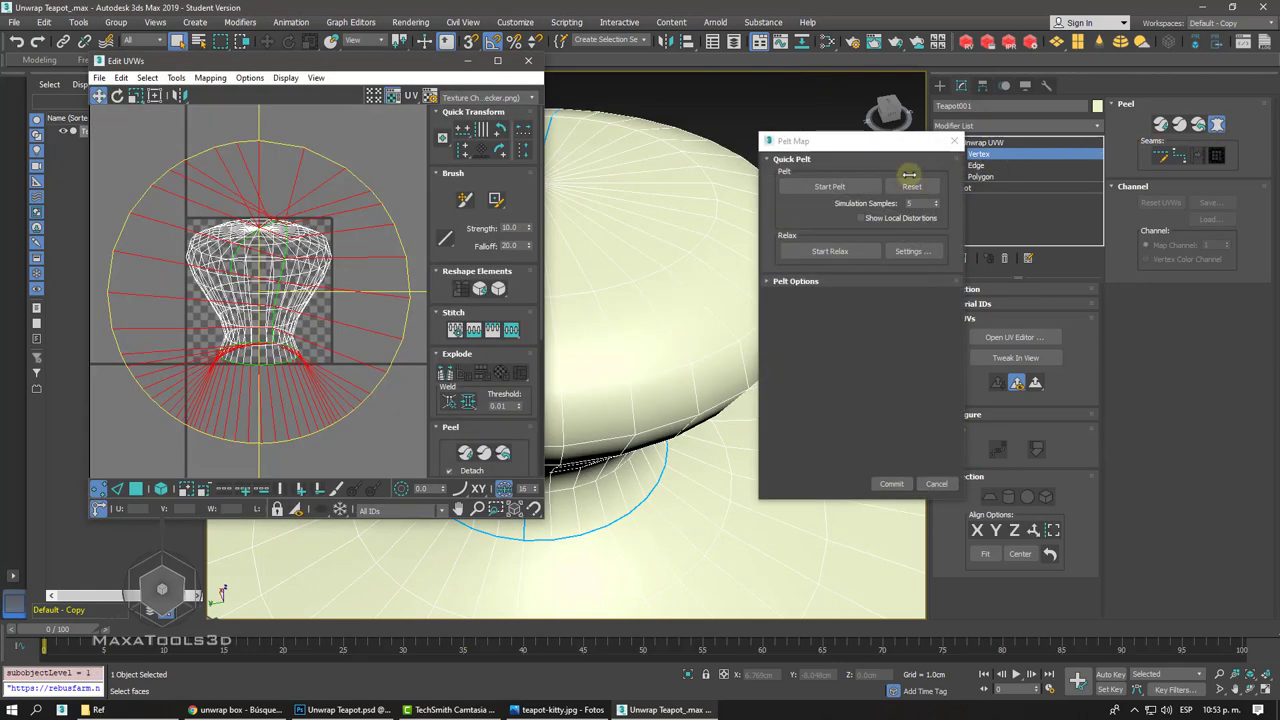
pyautogui.click(829, 187)
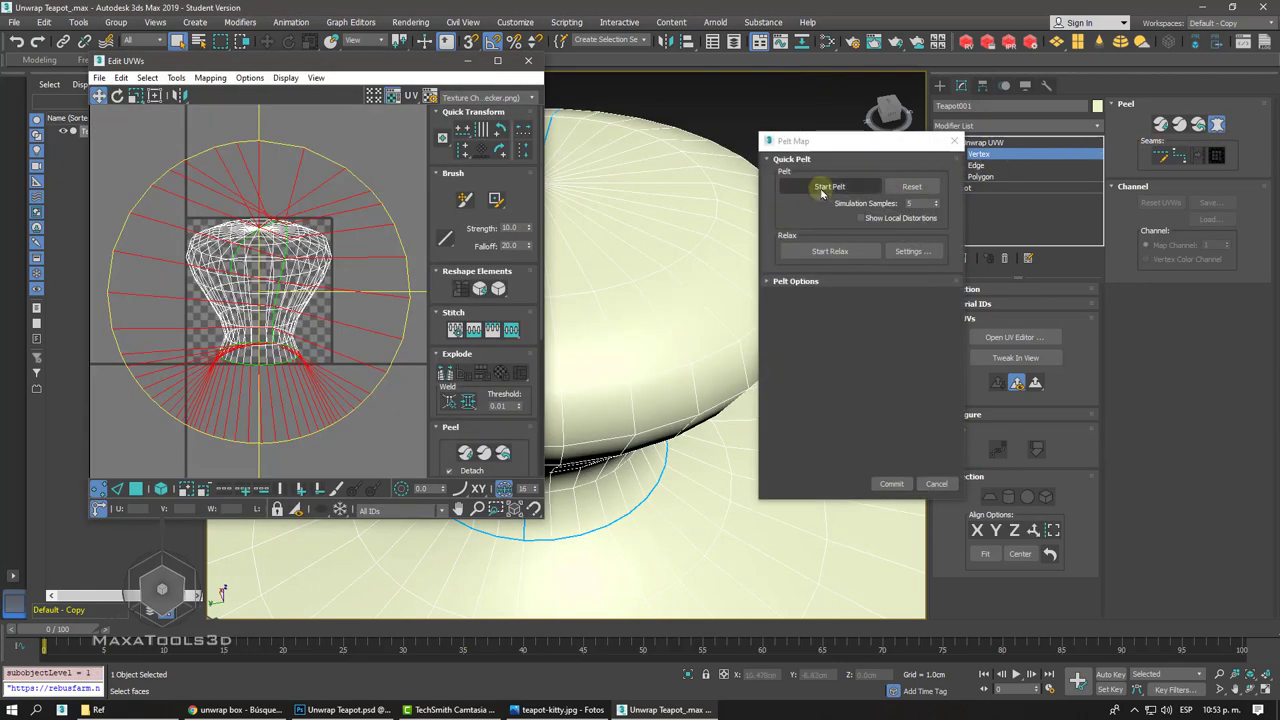
pyautogui.click(836, 251)
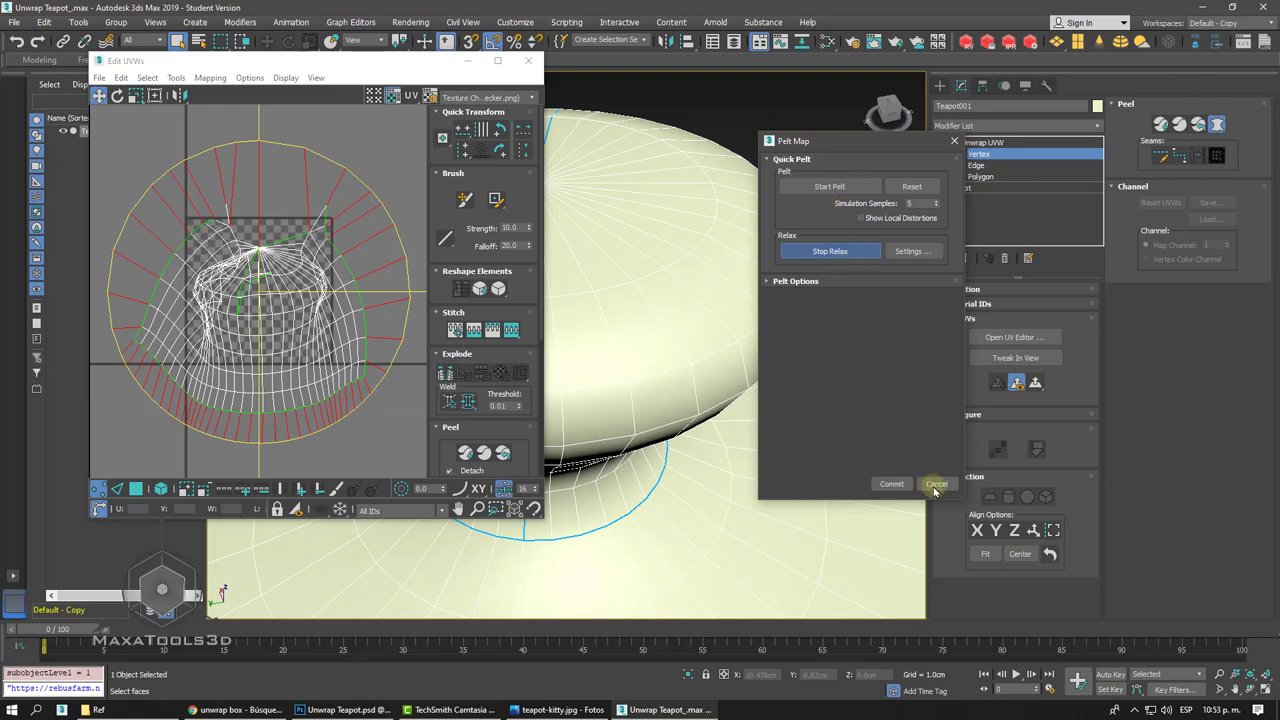
pyautogui.click(935, 485)
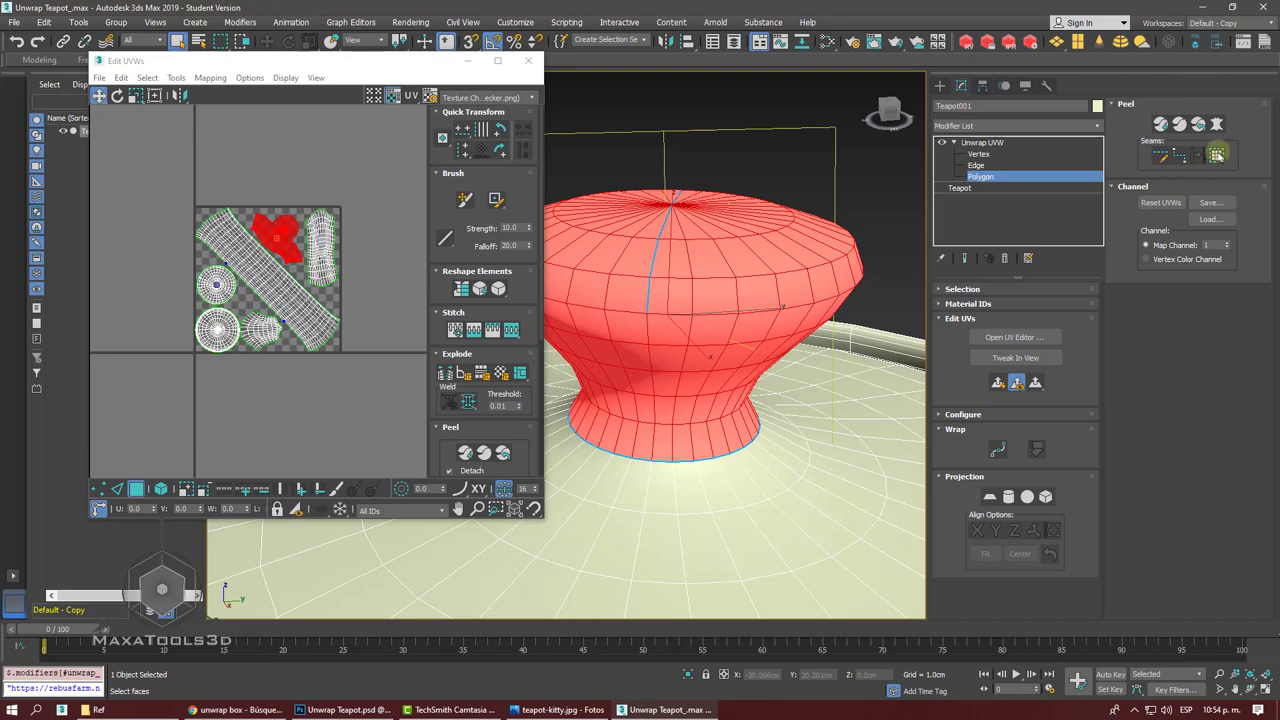
# - In Relax Settings choose Relax By Polygon Angles and uncheck Keep Boundary Points Fixed
pyautogui.click(1218, 124)
pyautogui.click(830, 187)
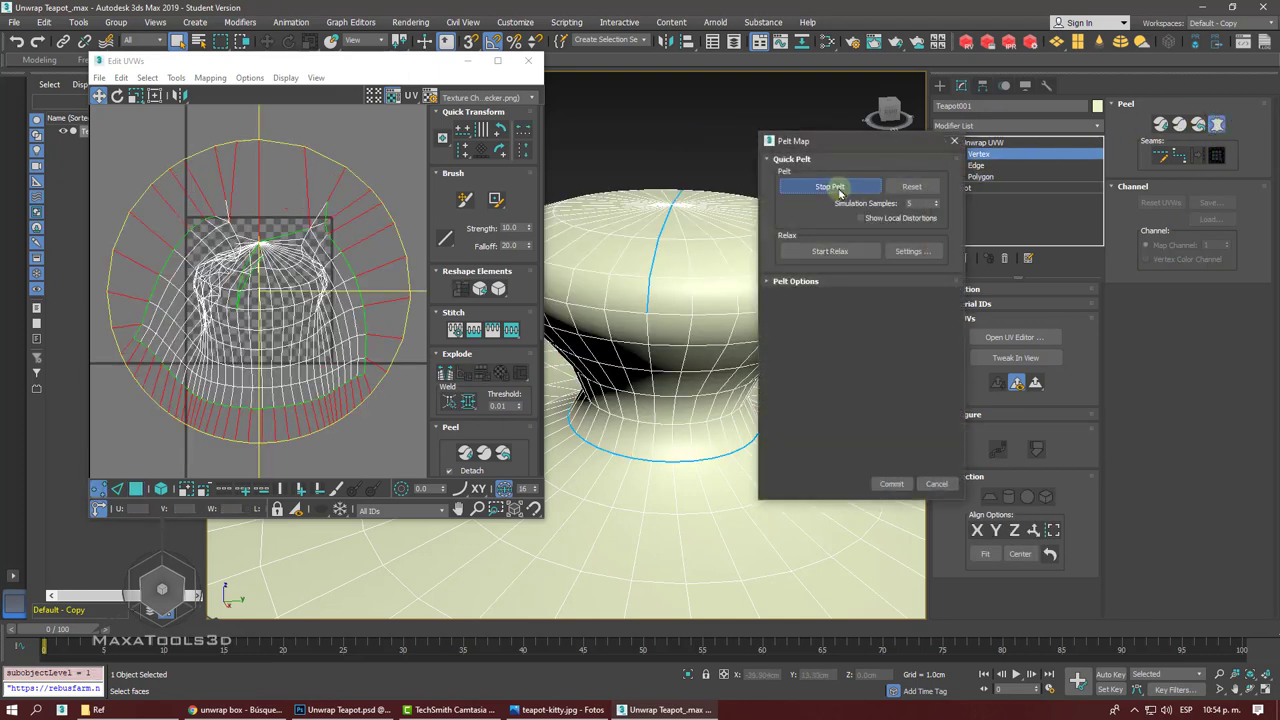
pyautogui.click(830, 252)
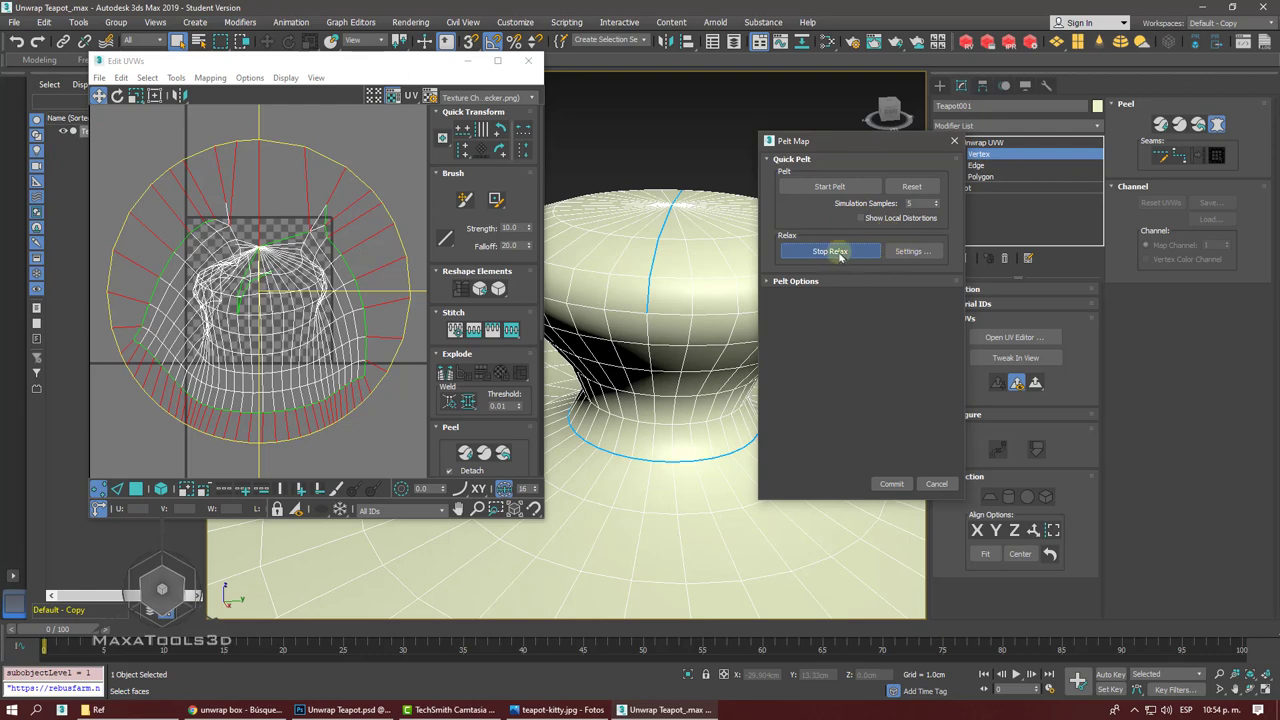
pyautogui.click(830, 252)
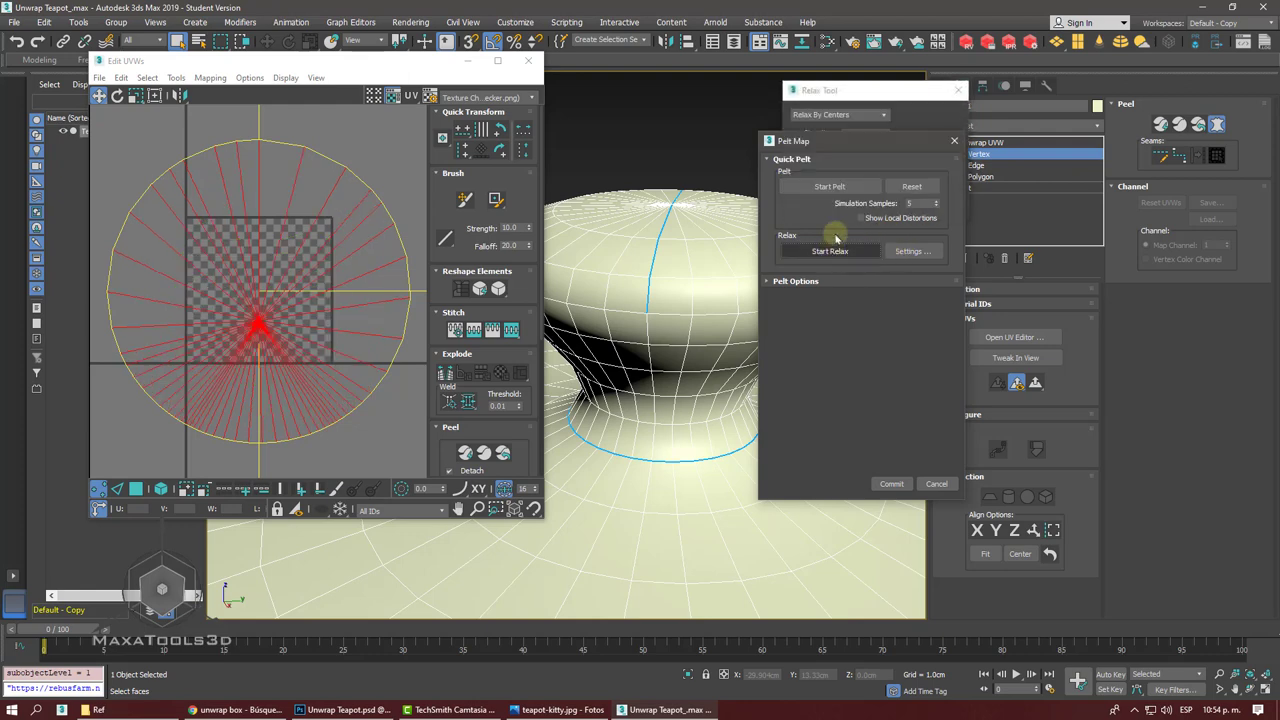
pyautogui.click(865, 100)
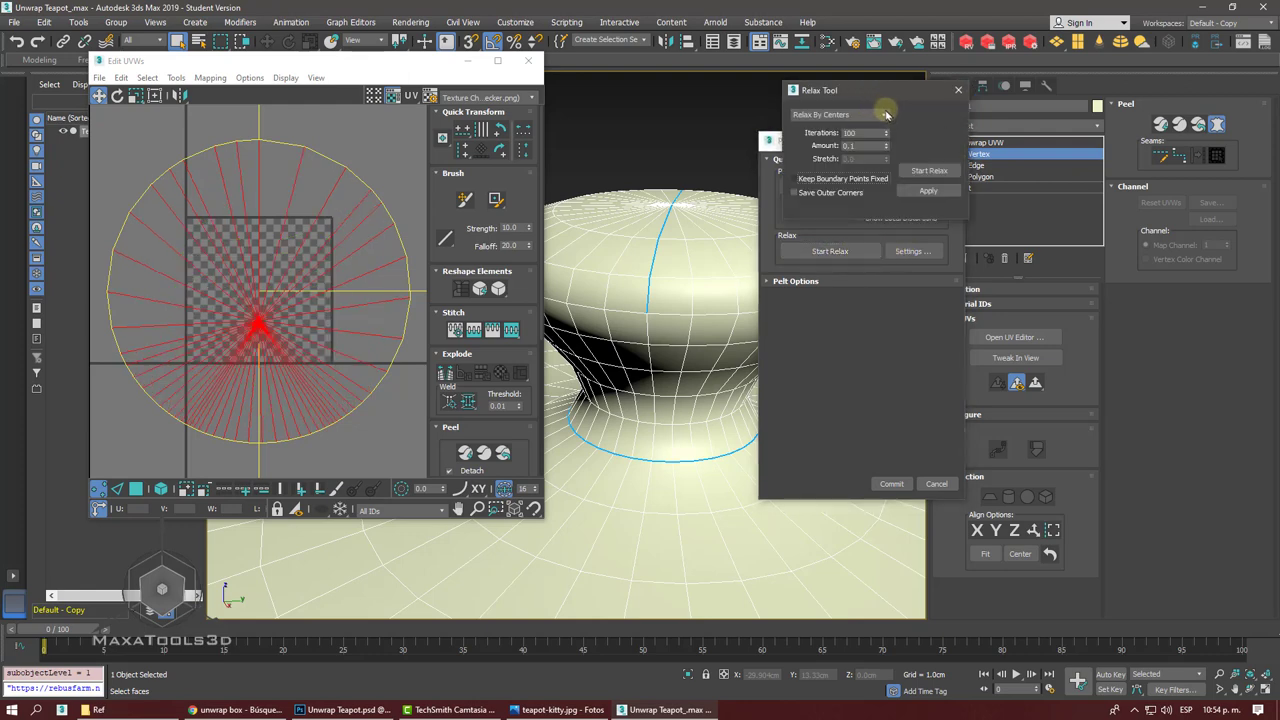
pyautogui.click(887, 115)
pyautogui.click(856, 135)
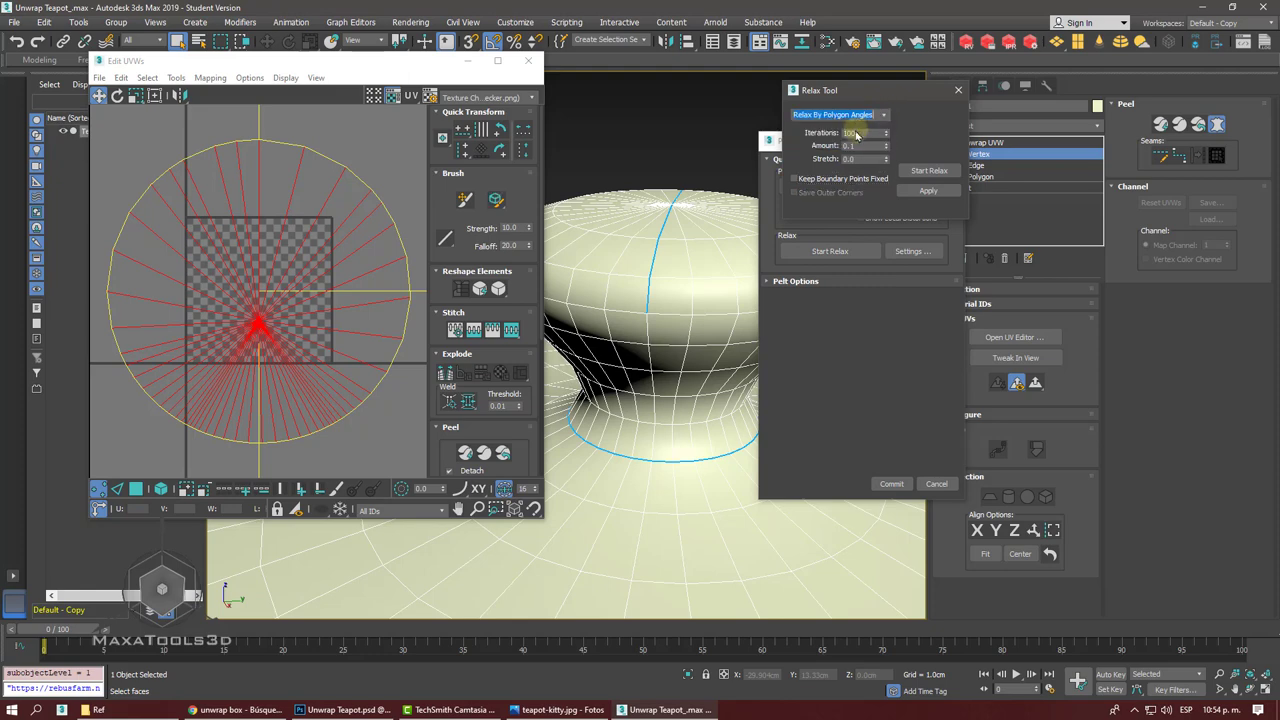
pyautogui.click(827, 179)
pyautogui.click(916, 172)
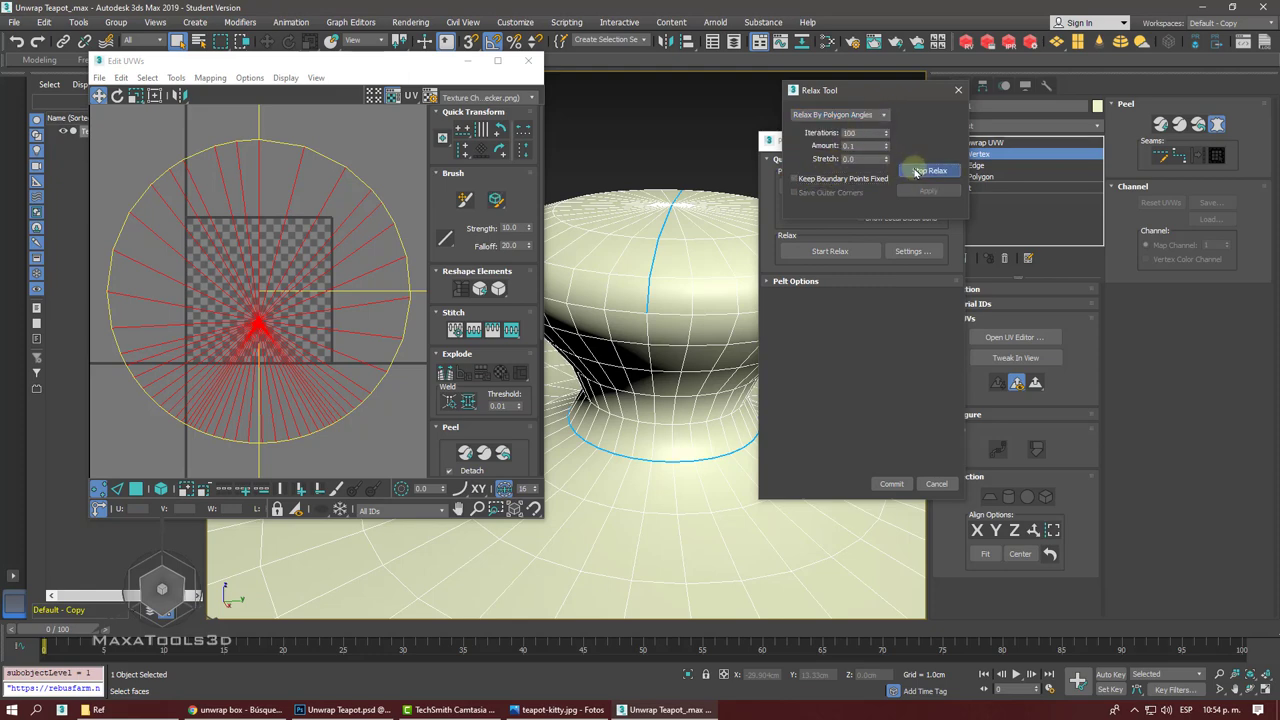
pyautogui.click(916, 172)
pyautogui.click(958, 90)
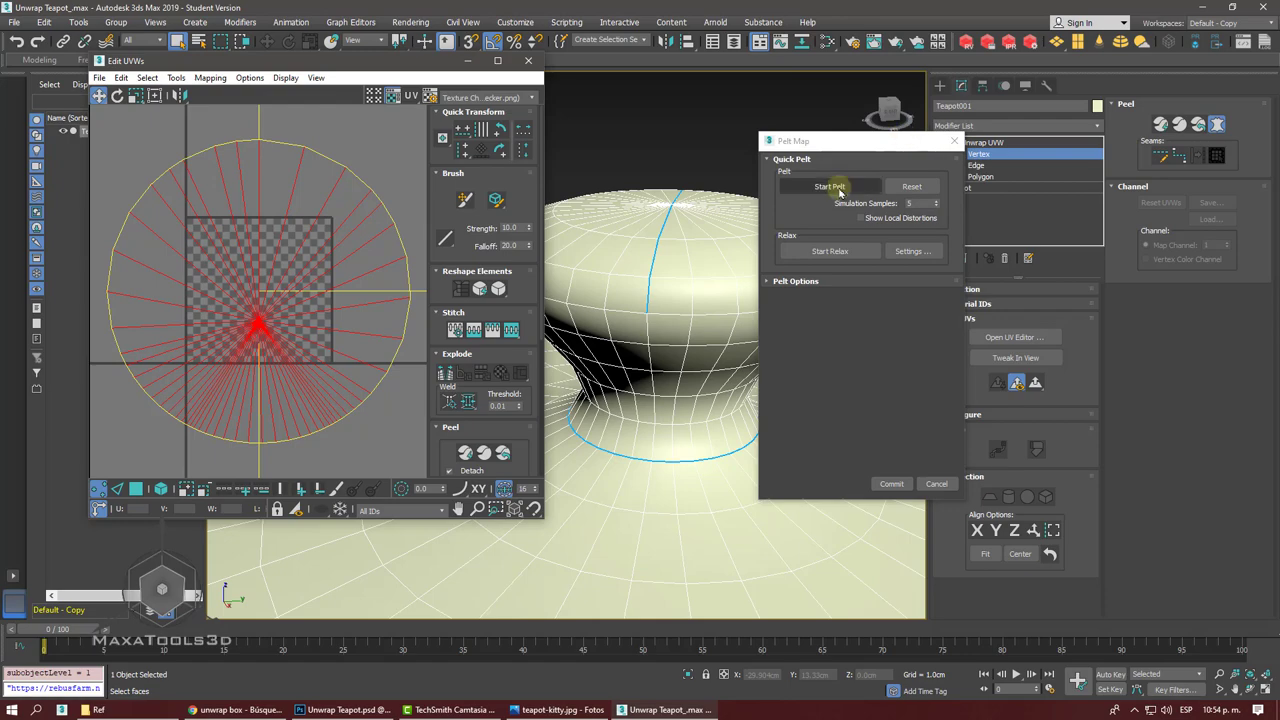
# - Re-run the knob pelt and relax, discard it, and switch to Point-to-Point Seams
pyautogui.click(839, 190)
pyautogui.click(848, 252)
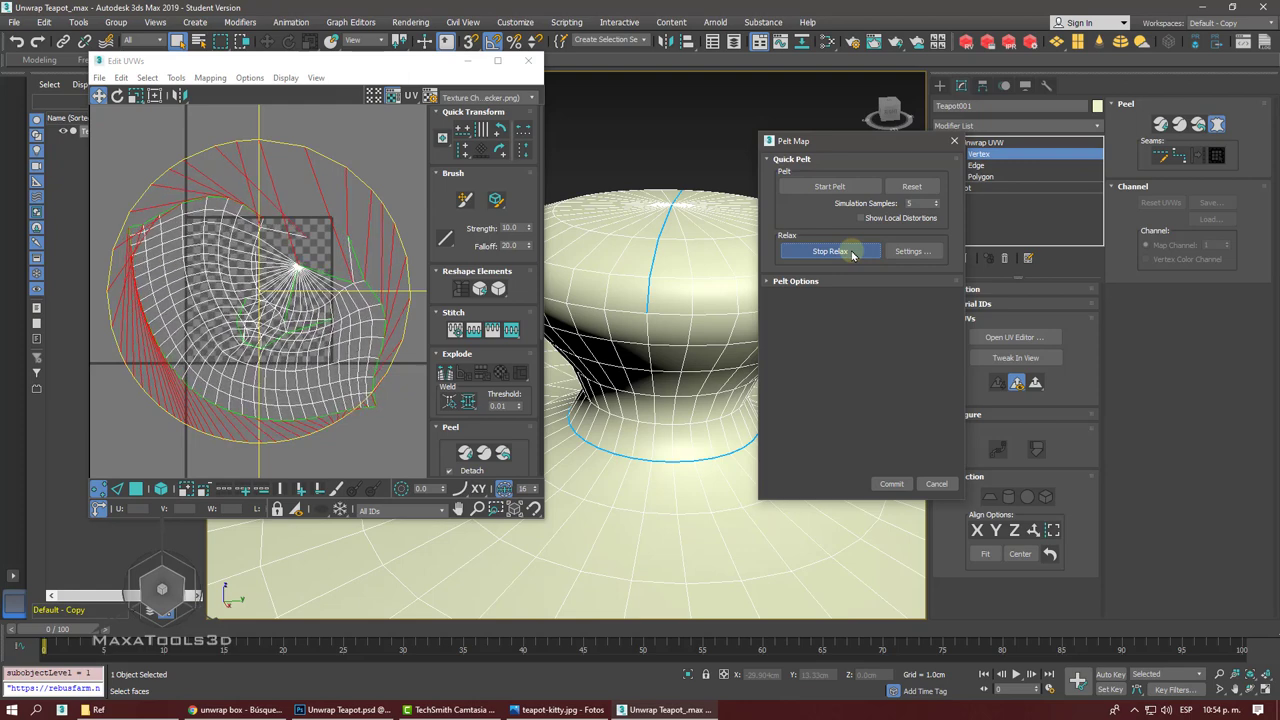
pyautogui.click(852, 254)
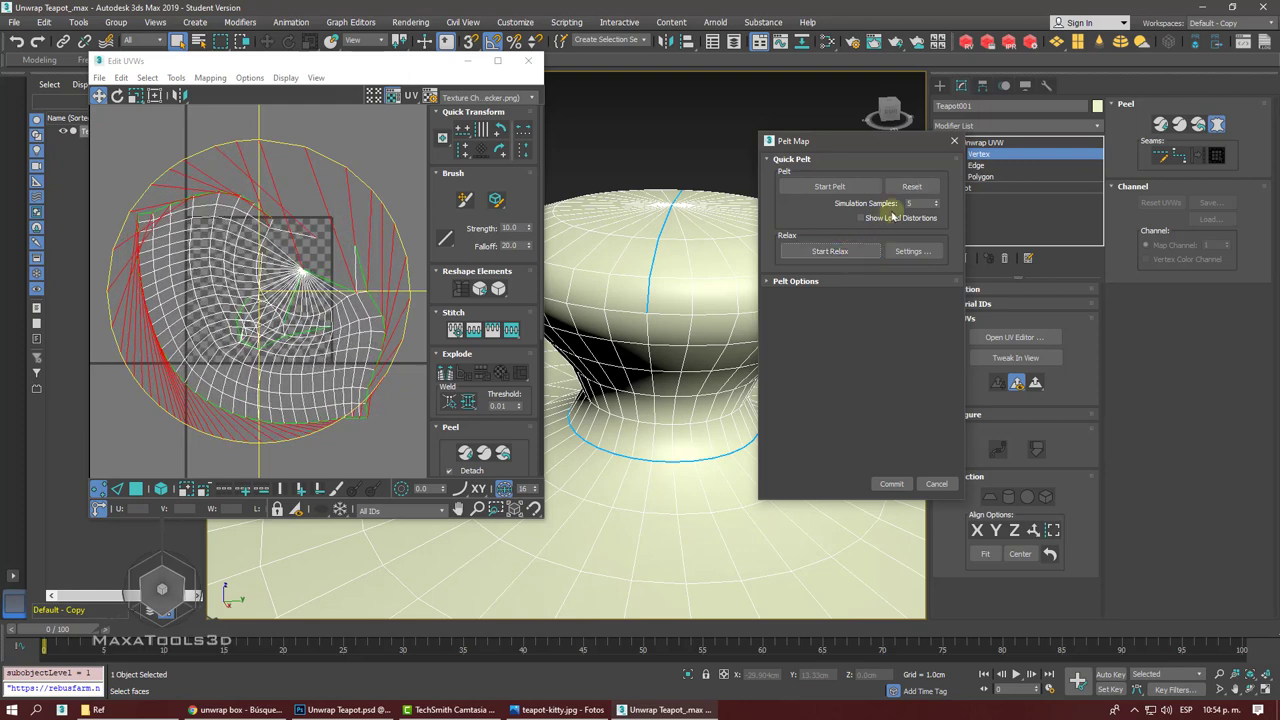
pyautogui.click(954, 141)
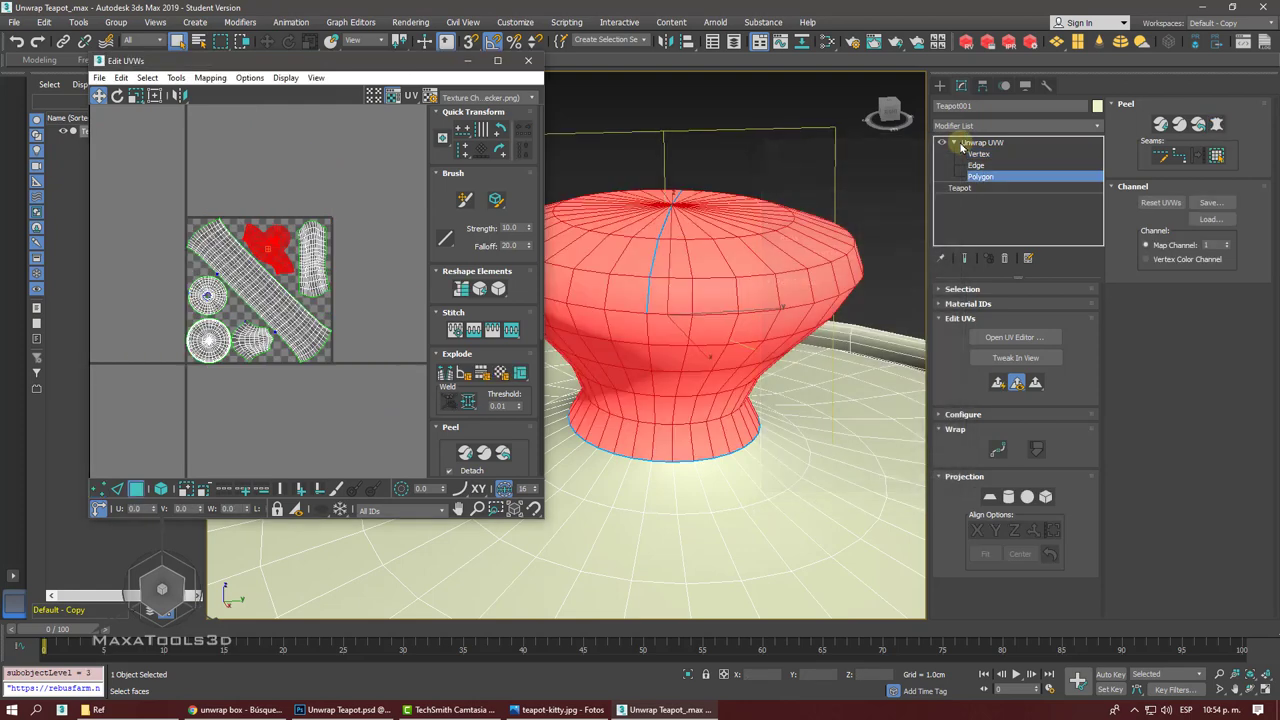
pyautogui.click(1177, 156)
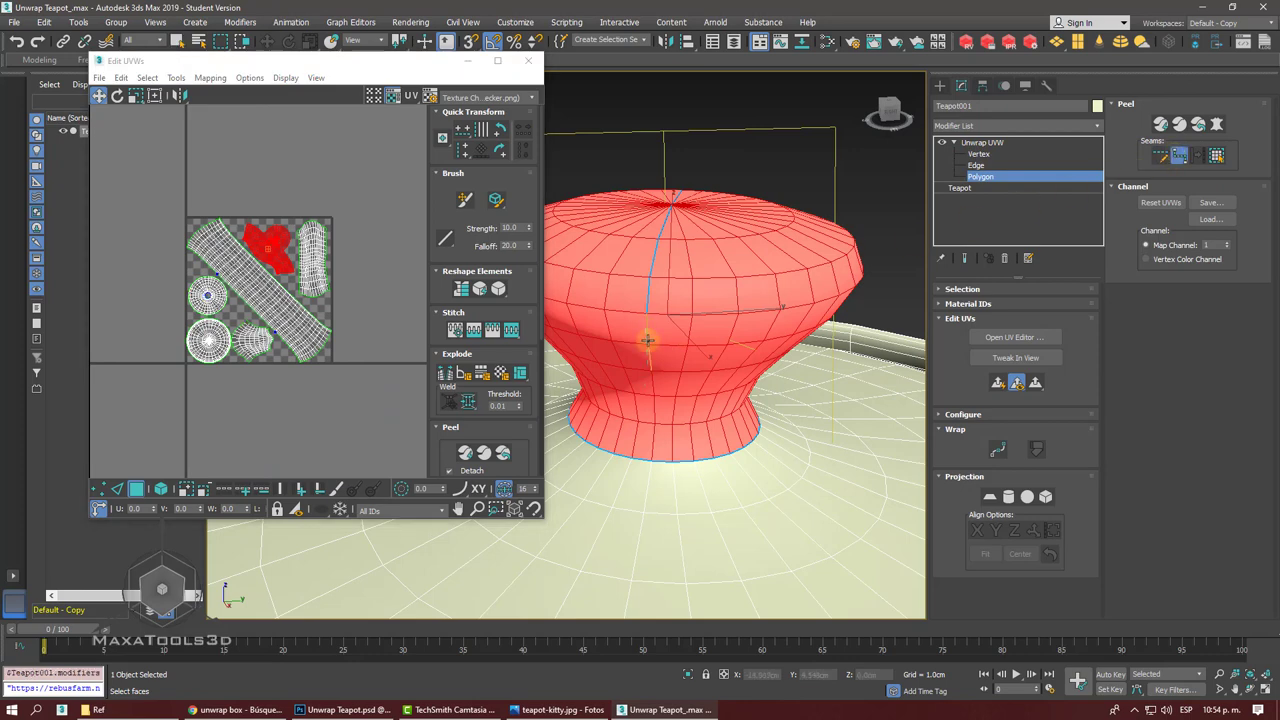
# - Pick a face on the lid knob and zoom out to show the knob and lid
pyautogui.click(754, 327)
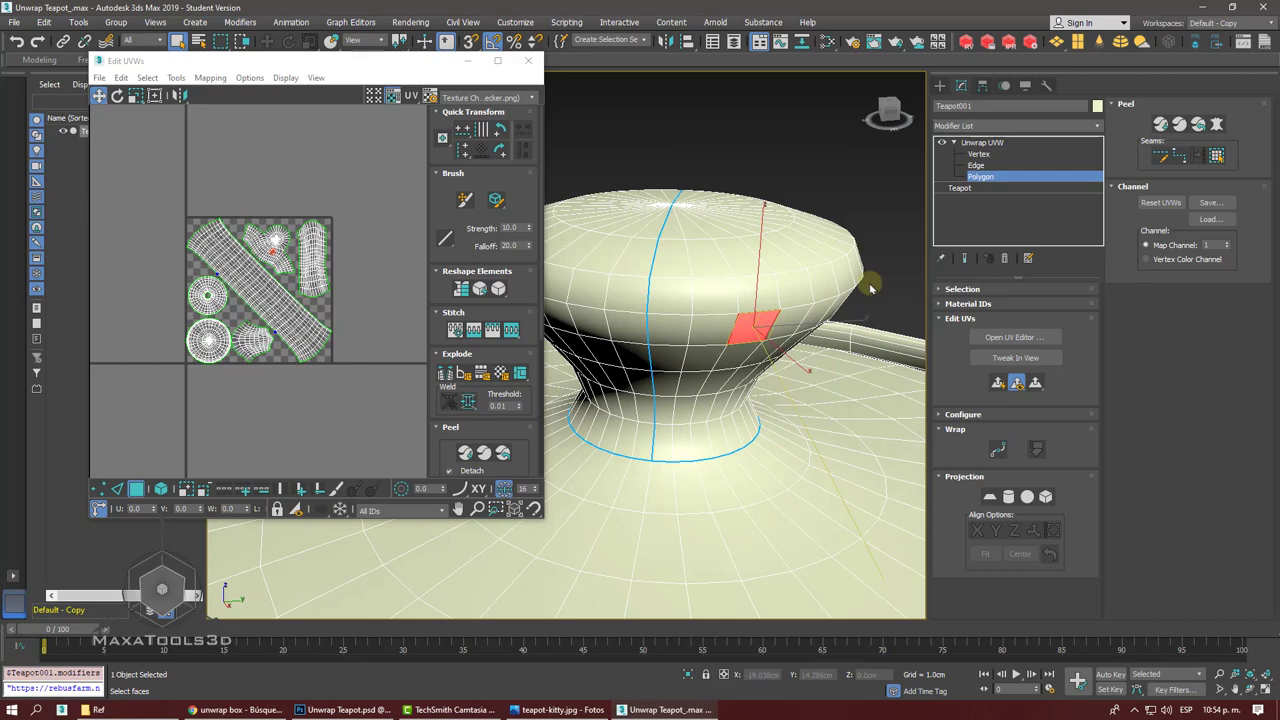
pyautogui.click(1216, 153)
pyautogui.moveTo(782, 305)
pyautogui.keyDown('alt'); pyautogui.mouseDown(button='middle')
pyautogui.moveTo(628, 336)
pyautogui.moveTo(635, 325)
pyautogui.mouseUp(button='middle'); pyautogui.keyUp('alt')
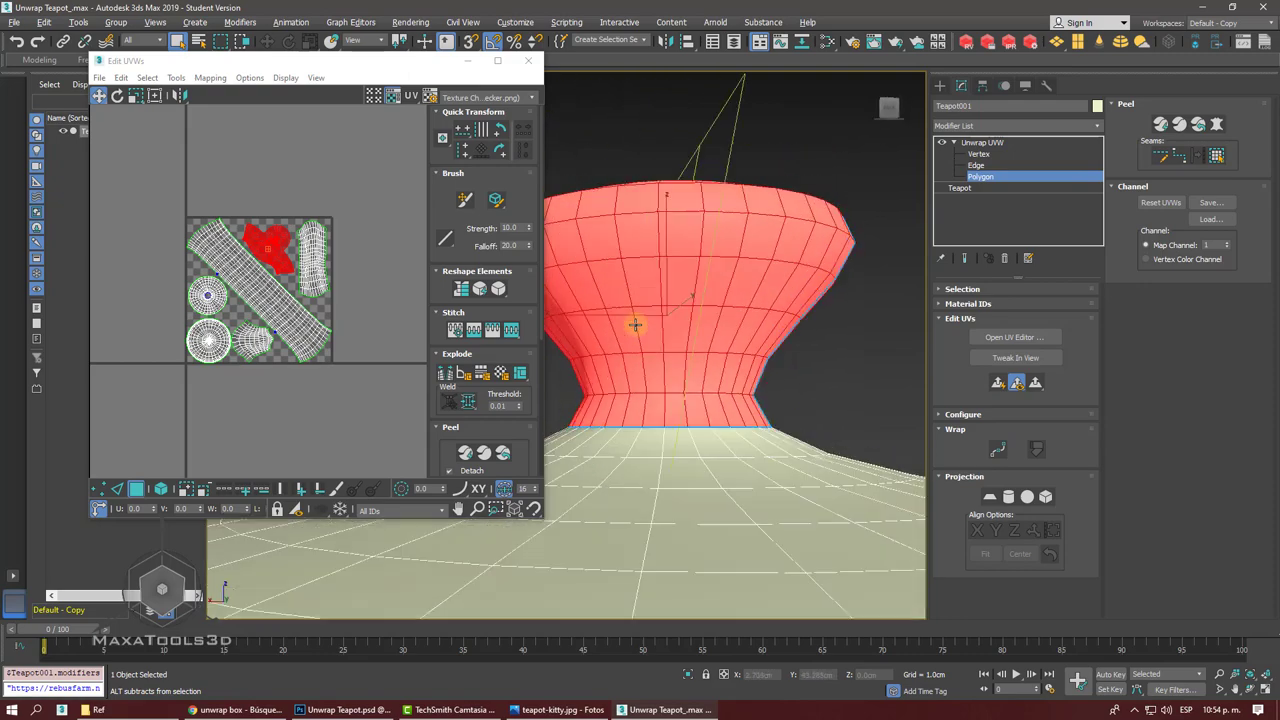
pyautogui.keyDown('alt'); pyautogui.moveTo(635, 325); pyautogui.dragTo(635, 325, button='middle'); pyautogui.keyUp('alt')
pyautogui.scroll(5, 635, 325)
pyautogui.hotkey('shift', 'z')
pyautogui.hotkey('shift', 'z')
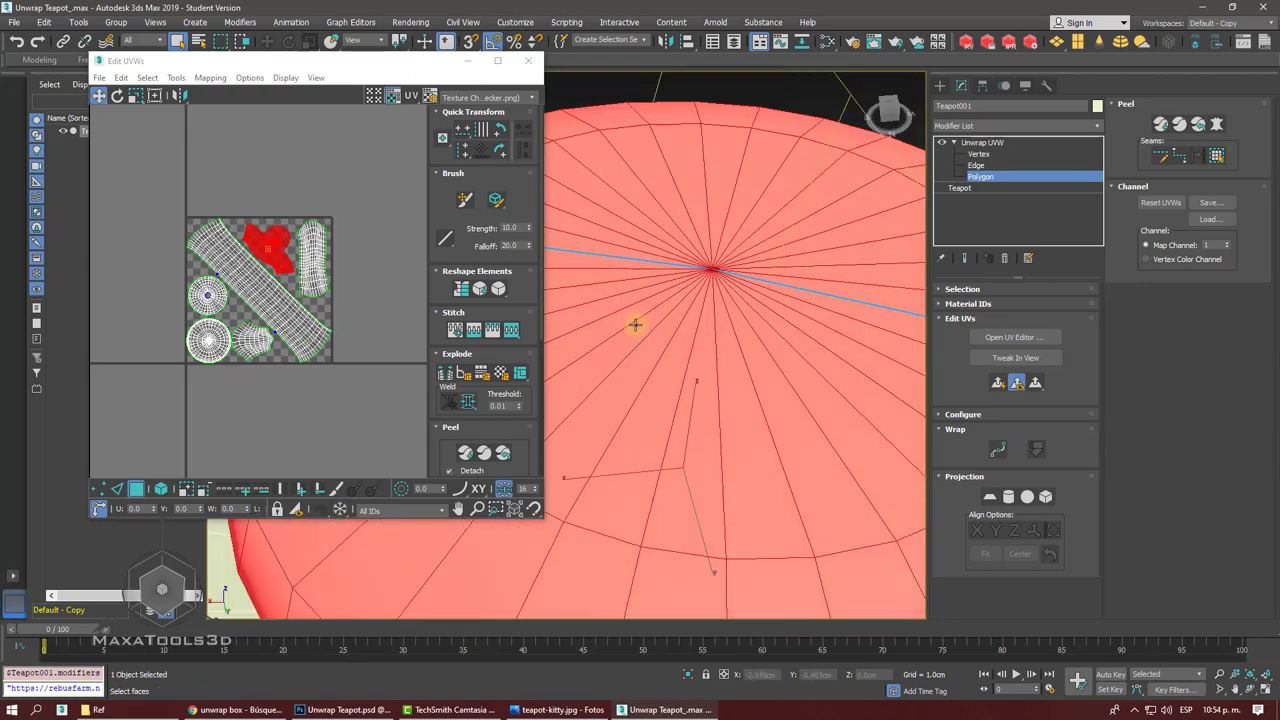
pyautogui.hotkey('shift', 'z')
pyautogui.hotkey('shift', 'z')
pyautogui.hotkey('shift', 'z')
pyautogui.hotkey('shift', 'z')
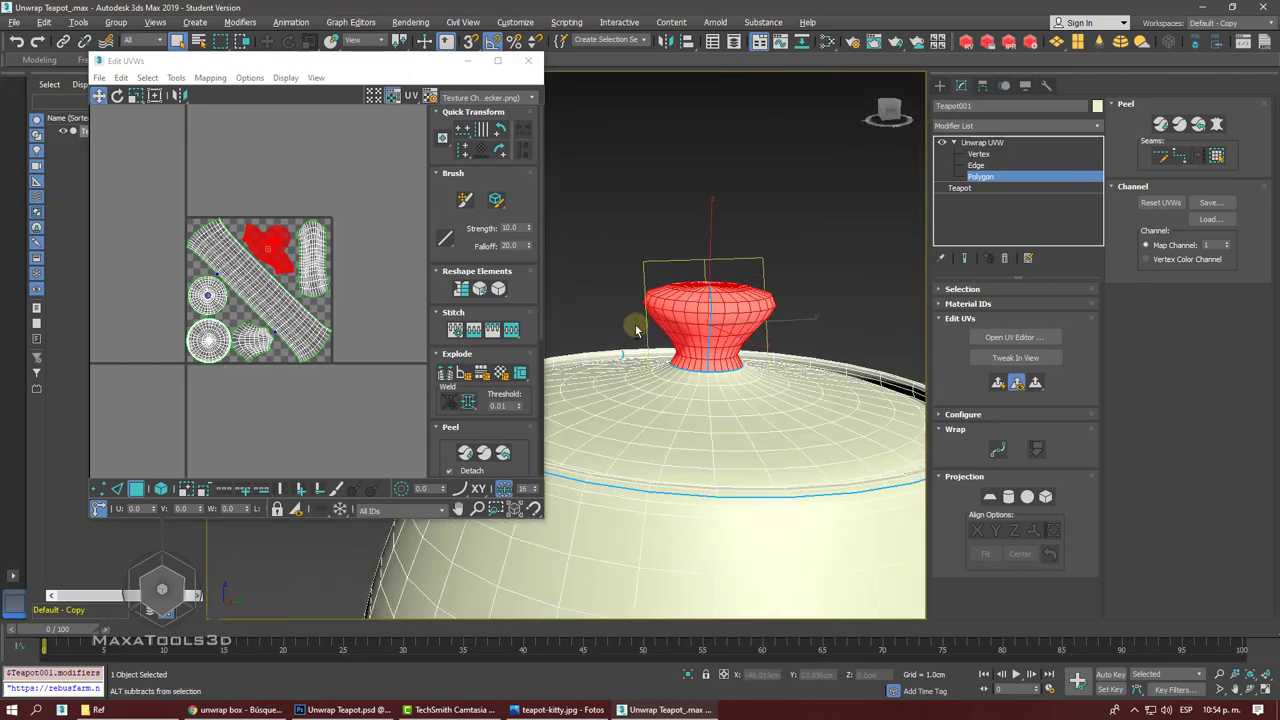
pyautogui.hotkey('shift', 'z')
# - Try a pelt unfold and relax on the knob faces, then cancel it
pyautogui.click(1216, 125)
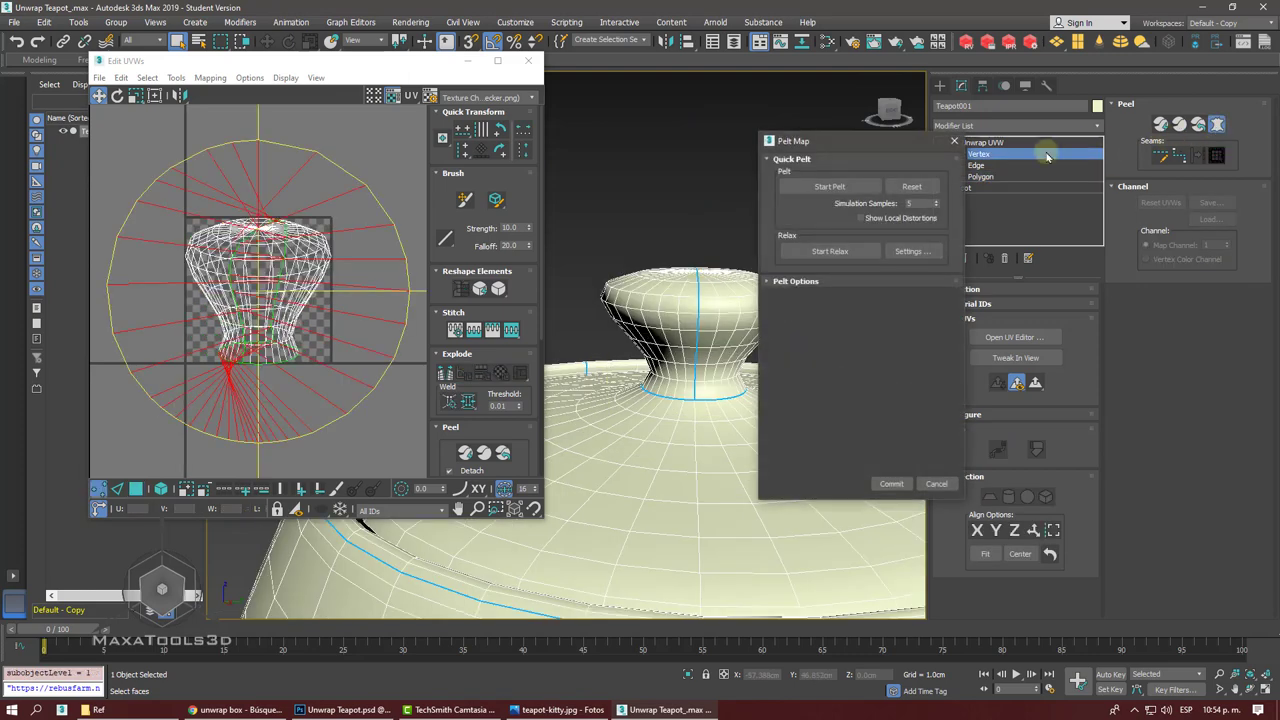
pyautogui.click(830, 186)
pyautogui.click(845, 253)
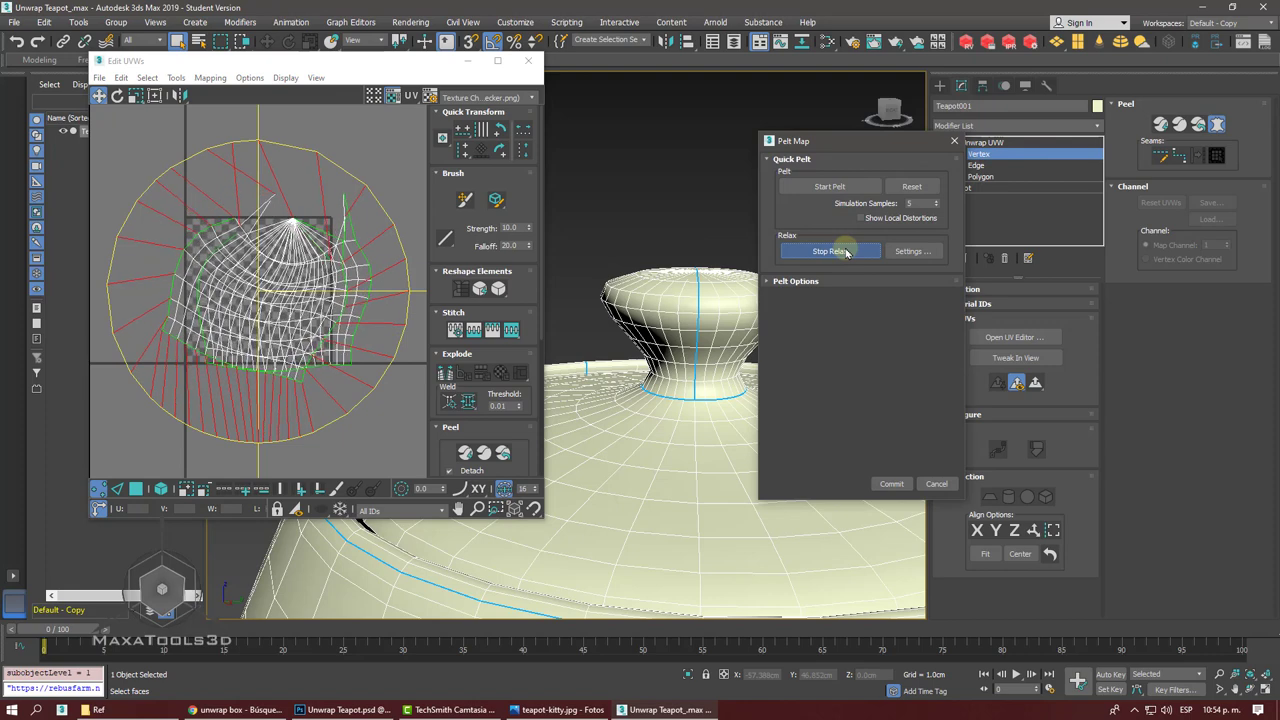
pyautogui.click(845, 252)
pyautogui.click(938, 484)
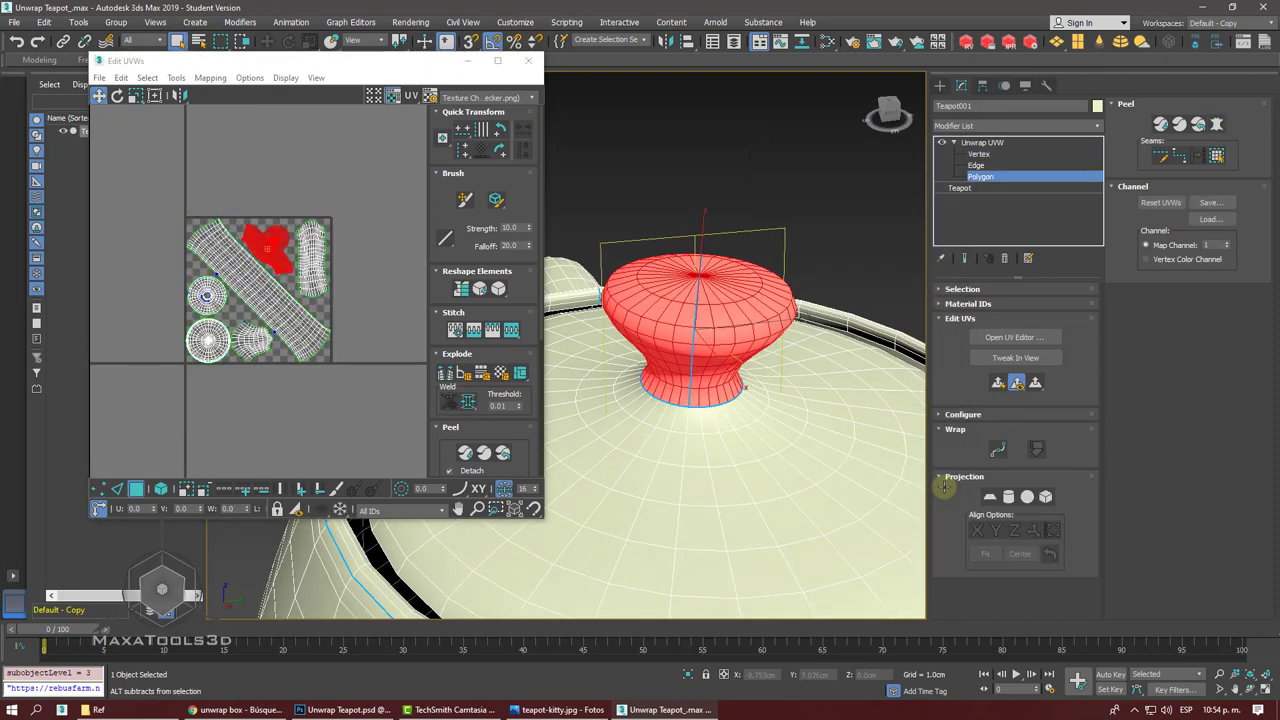
# - Box-select the whole knob, then Alt-drag to deselect one half of its faces
pyautogui.moveTo(687, 184); pyautogui.dragTo(600, 385)
pyautogui.keyDown('alt'); pyautogui.moveTo(600, 385); pyautogui.dragTo(601, 386, button='middle'); pyautogui.keyUp('alt')
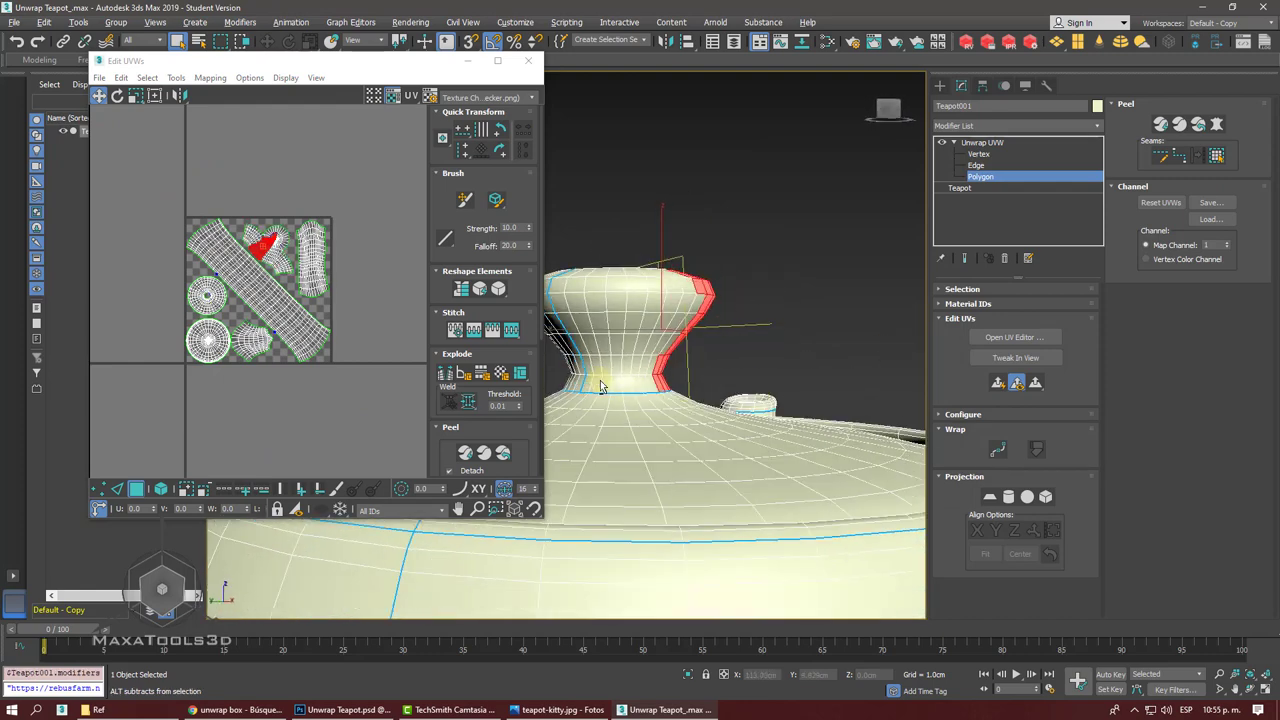
pyautogui.hotkey('ctrl', 'pageup')
pyautogui.click(955, 289)
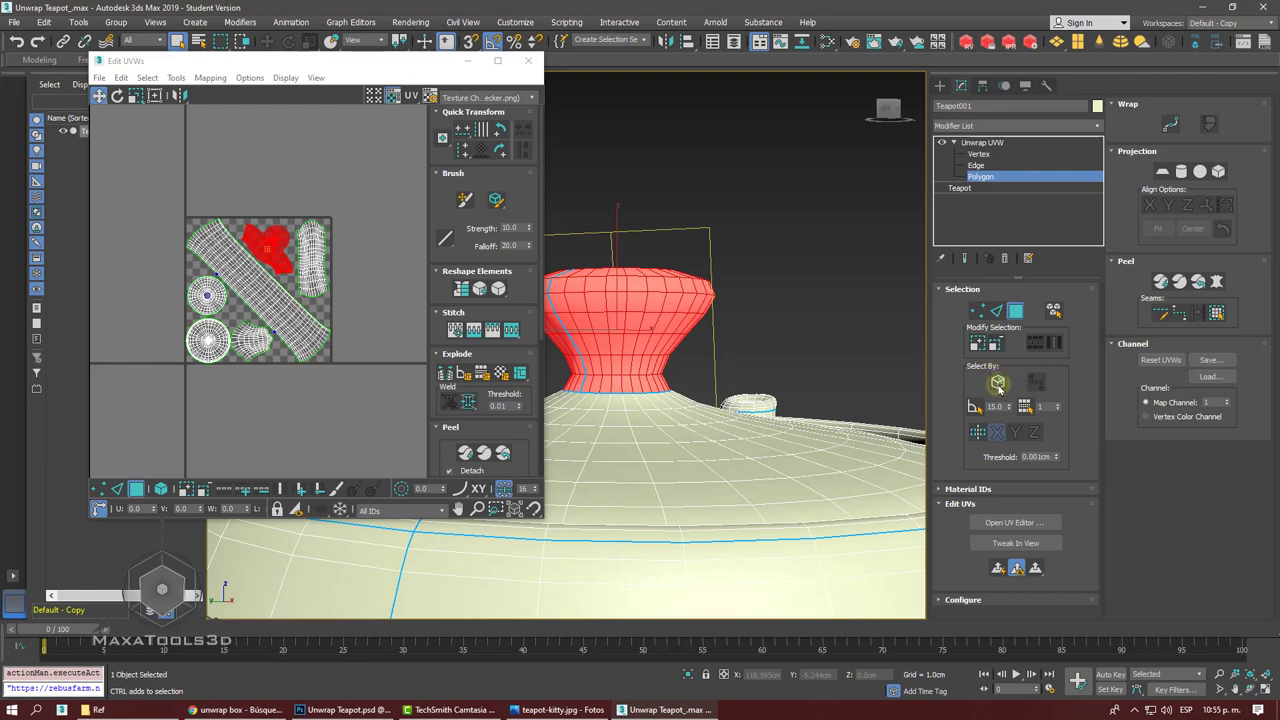
pyautogui.keyDown('alt'); pyautogui.moveTo(760, 395); pyautogui.dragTo(512, 405, button='middle'); pyautogui.keyUp('alt')
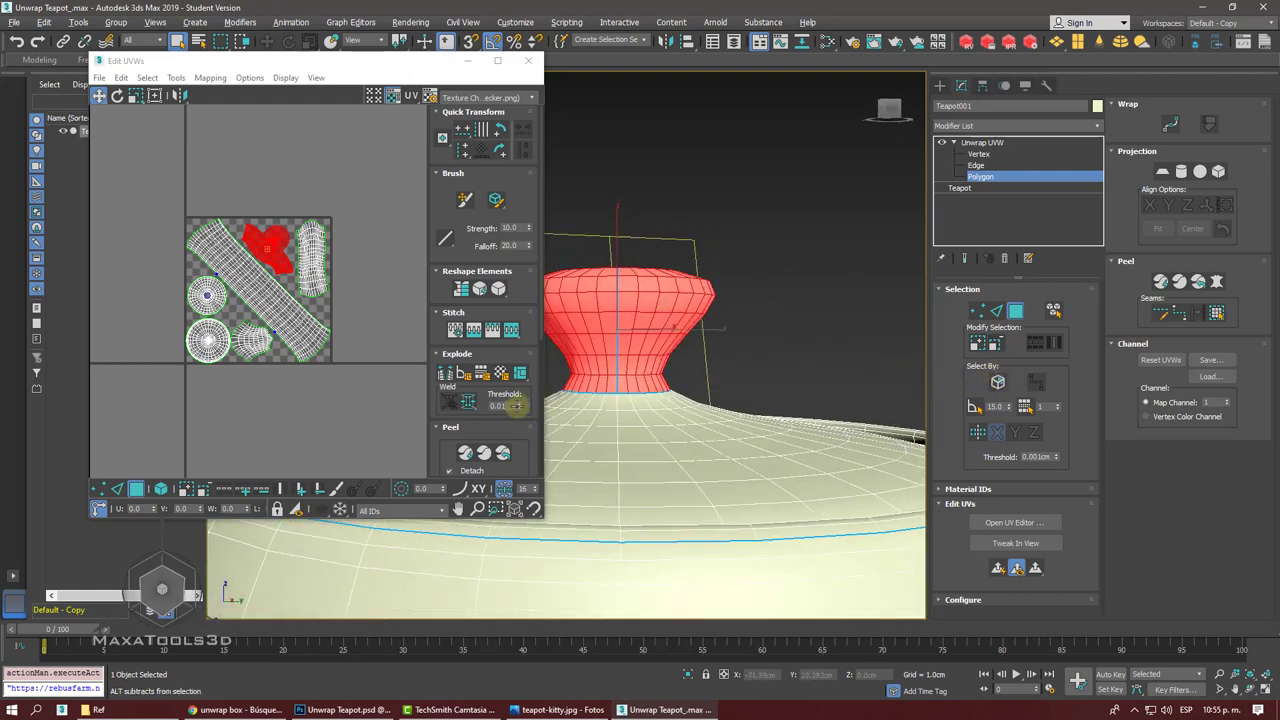
pyautogui.moveTo(551, 400); pyautogui.dragTo(737, 371, button='middle')
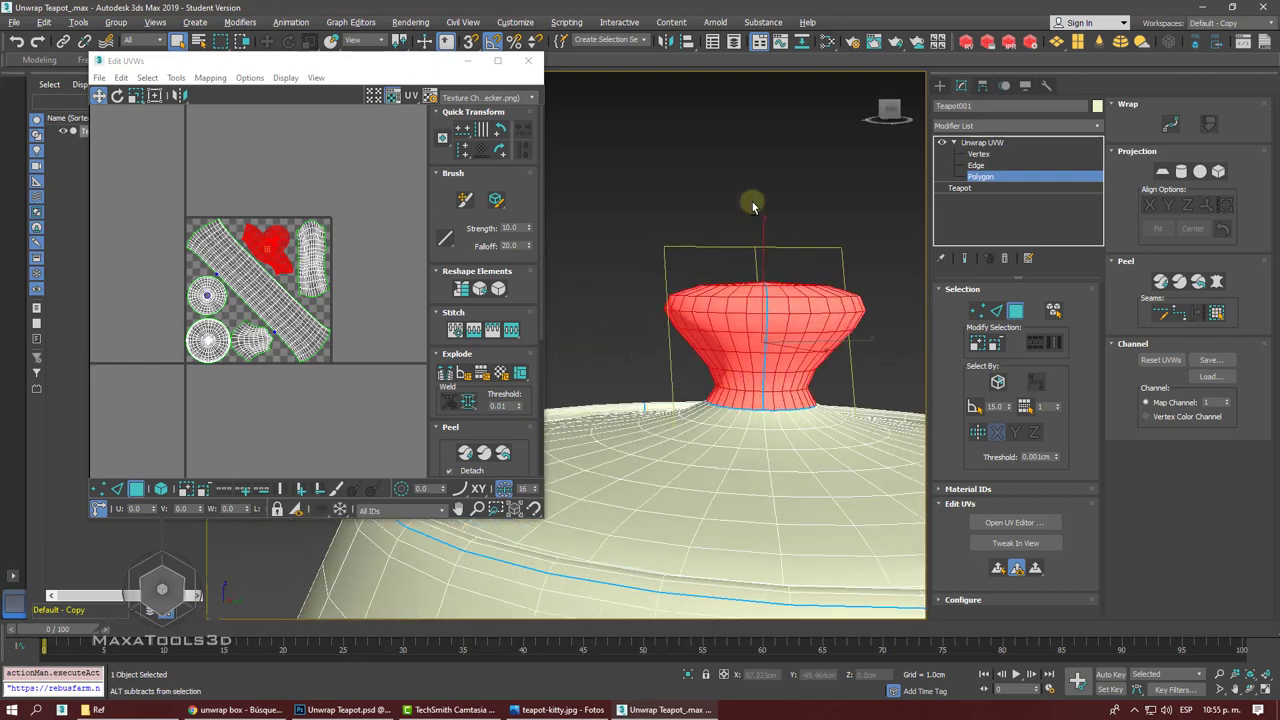
pyautogui.moveTo(751, 200)
pyautogui.mouseDown()
pyautogui.moveTo(700, 392)
pyautogui.moveTo(703, 352)
pyautogui.mouseUp()
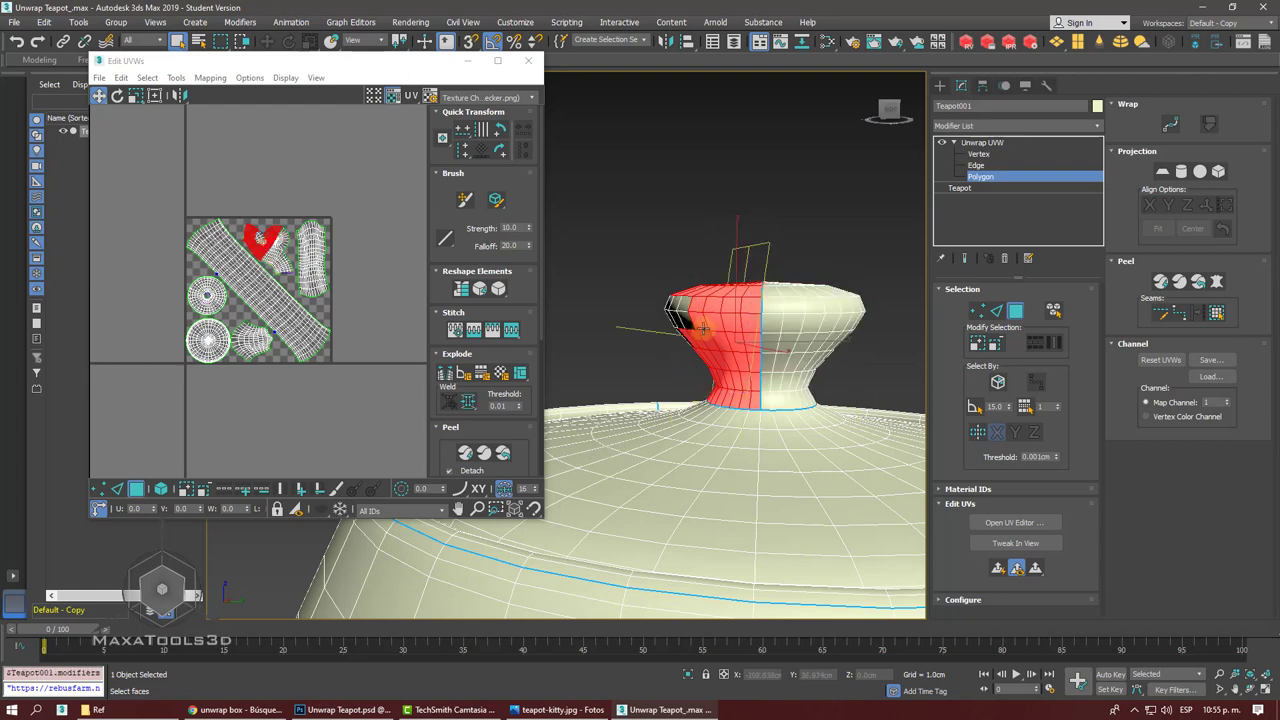
pyautogui.hotkey('ctrl', 'z')
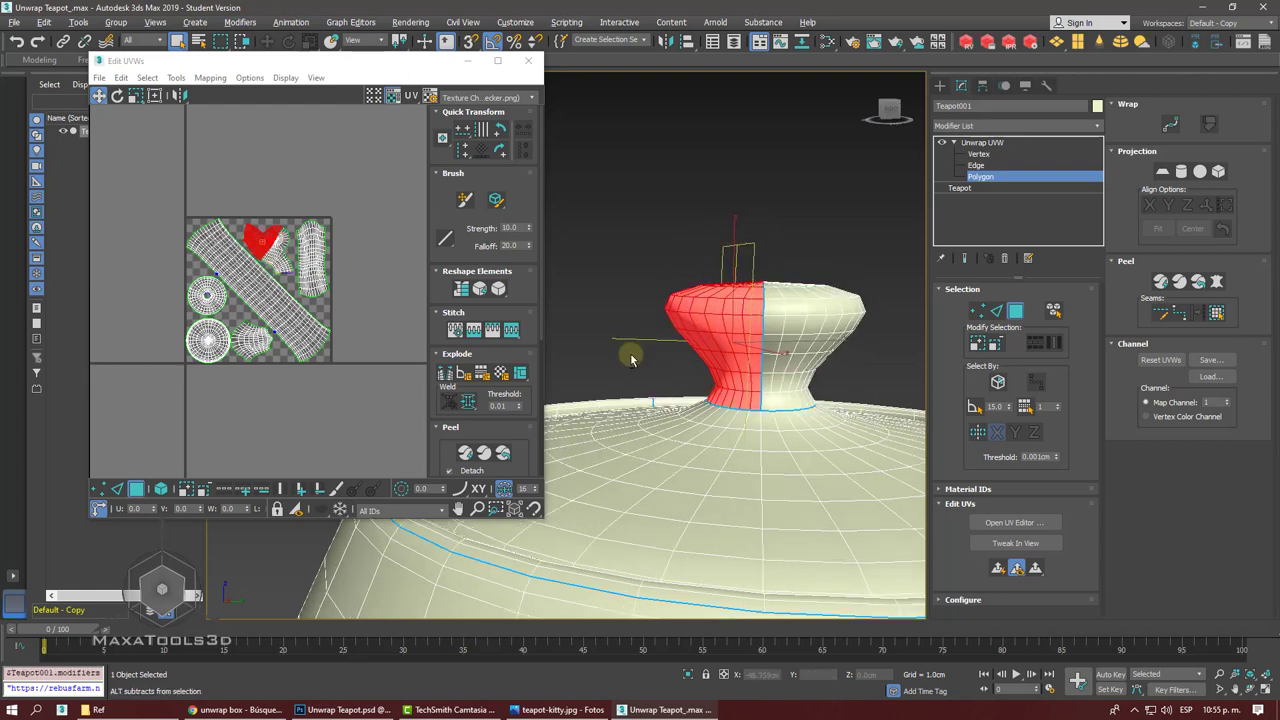
pyautogui.keyDown('alt'); pyautogui.moveTo(623, 357); pyautogui.dragTo(680, 368, button='middle'); pyautogui.keyUp('alt')
pyautogui.scroll(3, 690, 372)
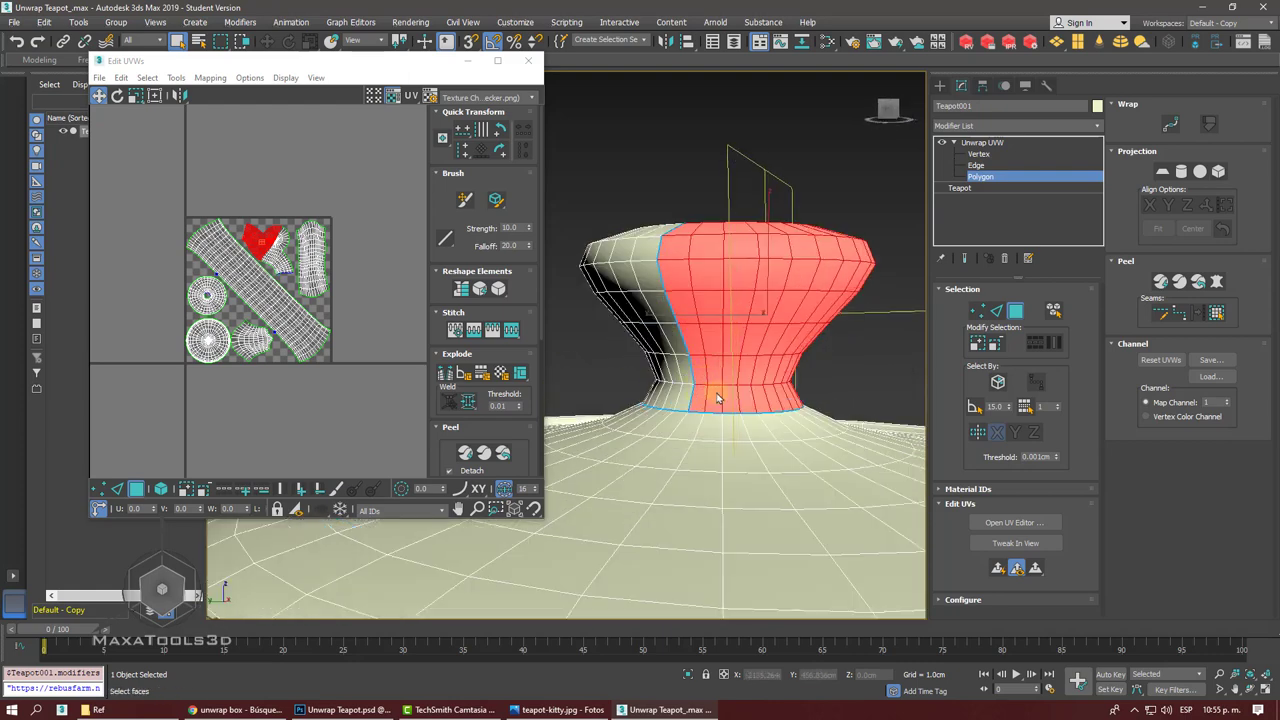
# - Pelt, relax and commit the selected knob half, then move its island down-left
pyautogui.click(1216, 282)
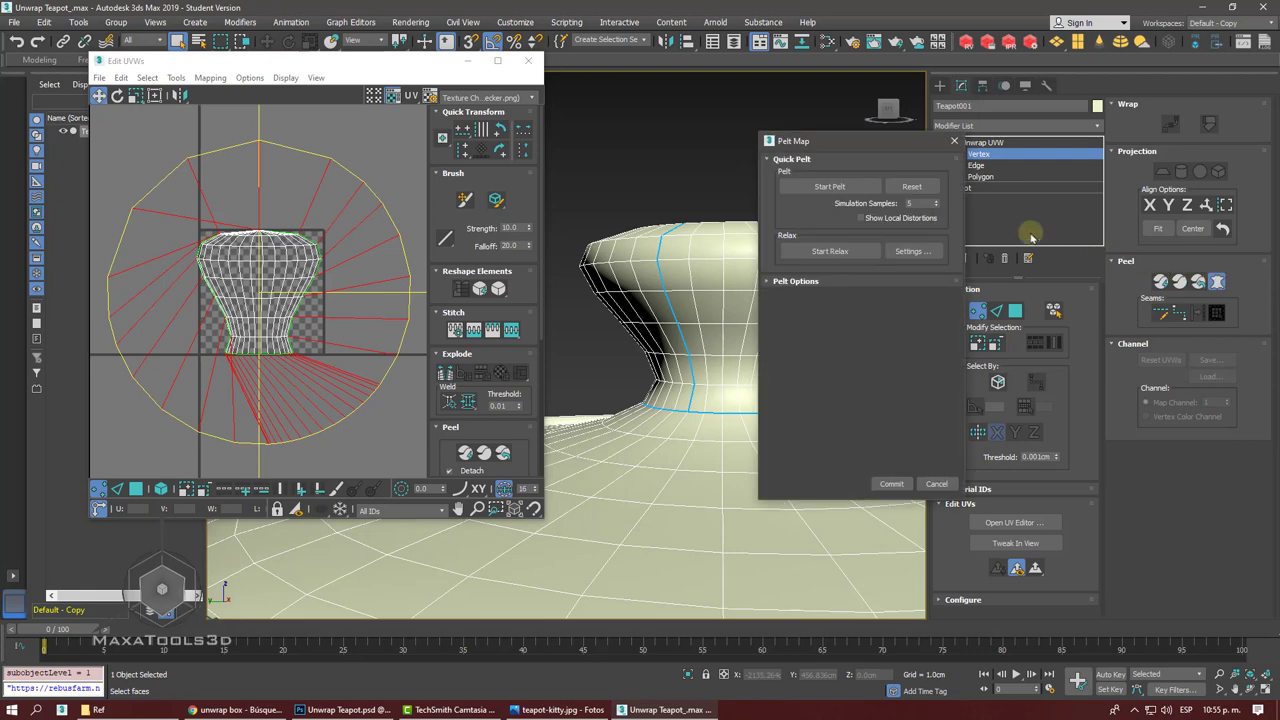
pyautogui.click(846, 187)
pyautogui.click(846, 187)
pyautogui.click(850, 251)
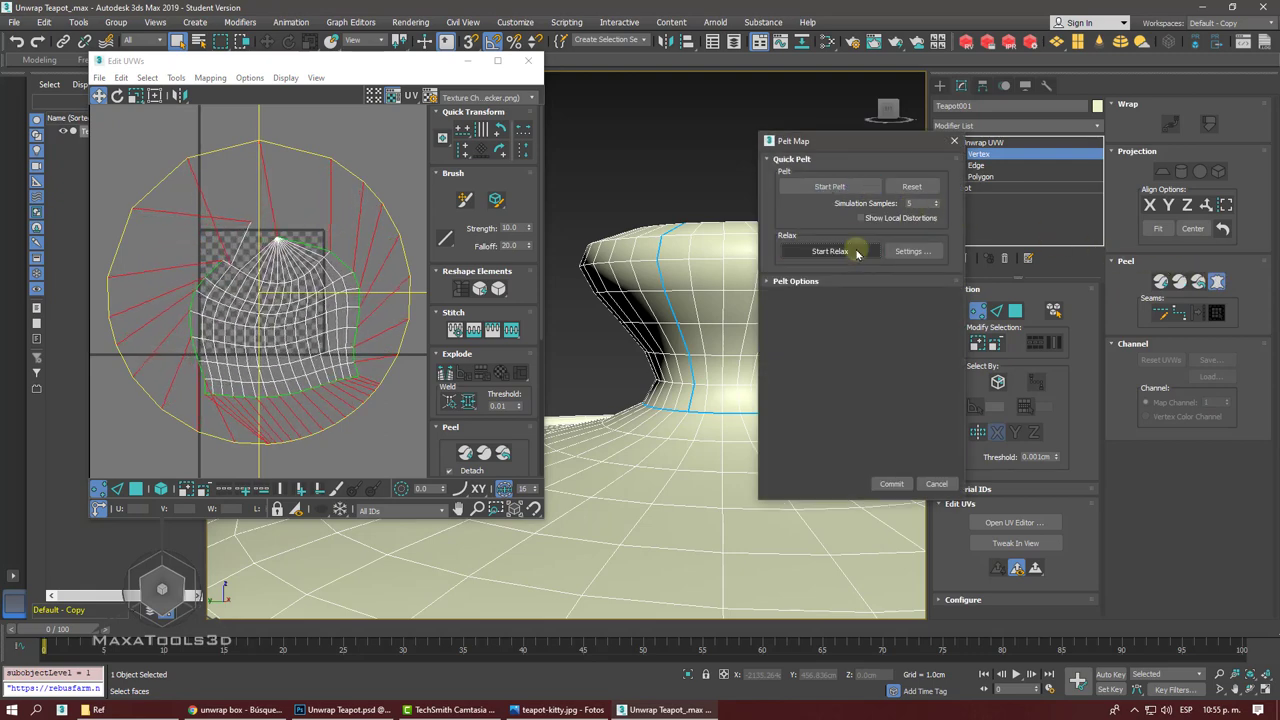
pyautogui.click(852, 252)
pyautogui.click(891, 484)
pyautogui.scroll(-4, 894, 480)
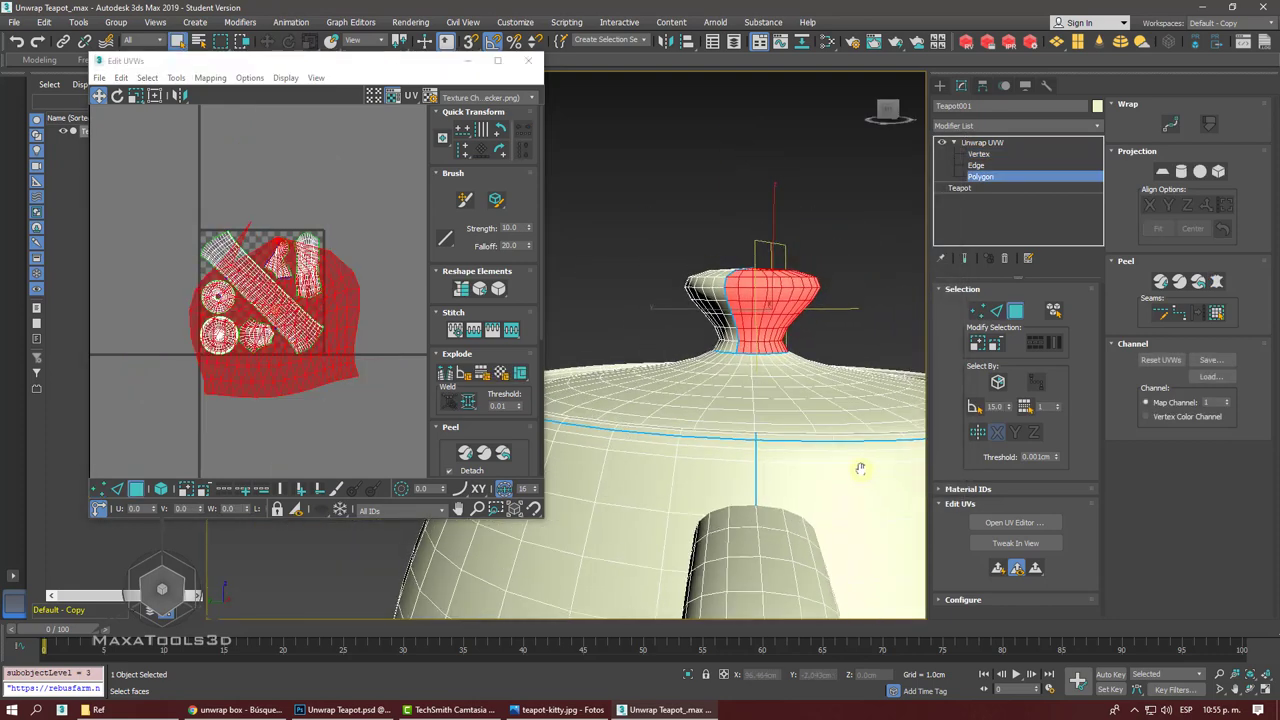
pyautogui.scroll(-3, 894, 480)
pyautogui.moveTo(337, 310); pyautogui.dragTo(311, 476)
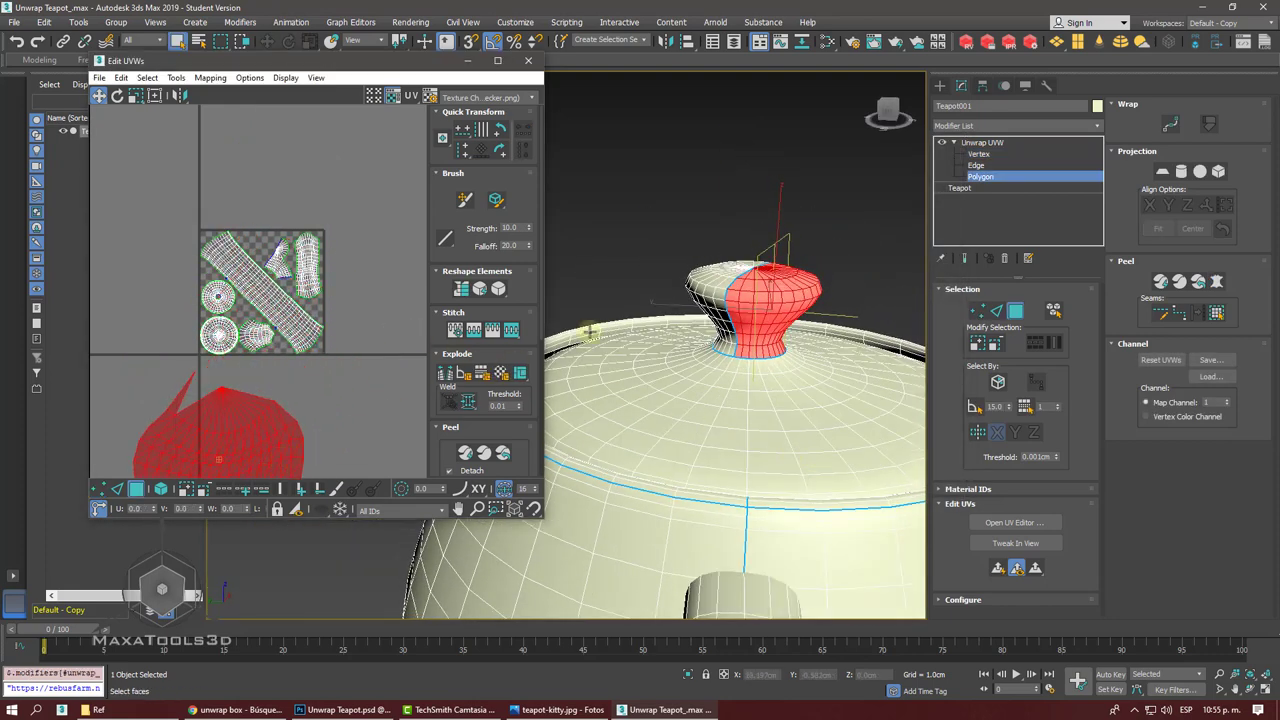
# - Select the knob's other half, including the faces beside the seam
pyautogui.click(700, 285)
pyautogui.click(1218, 314)
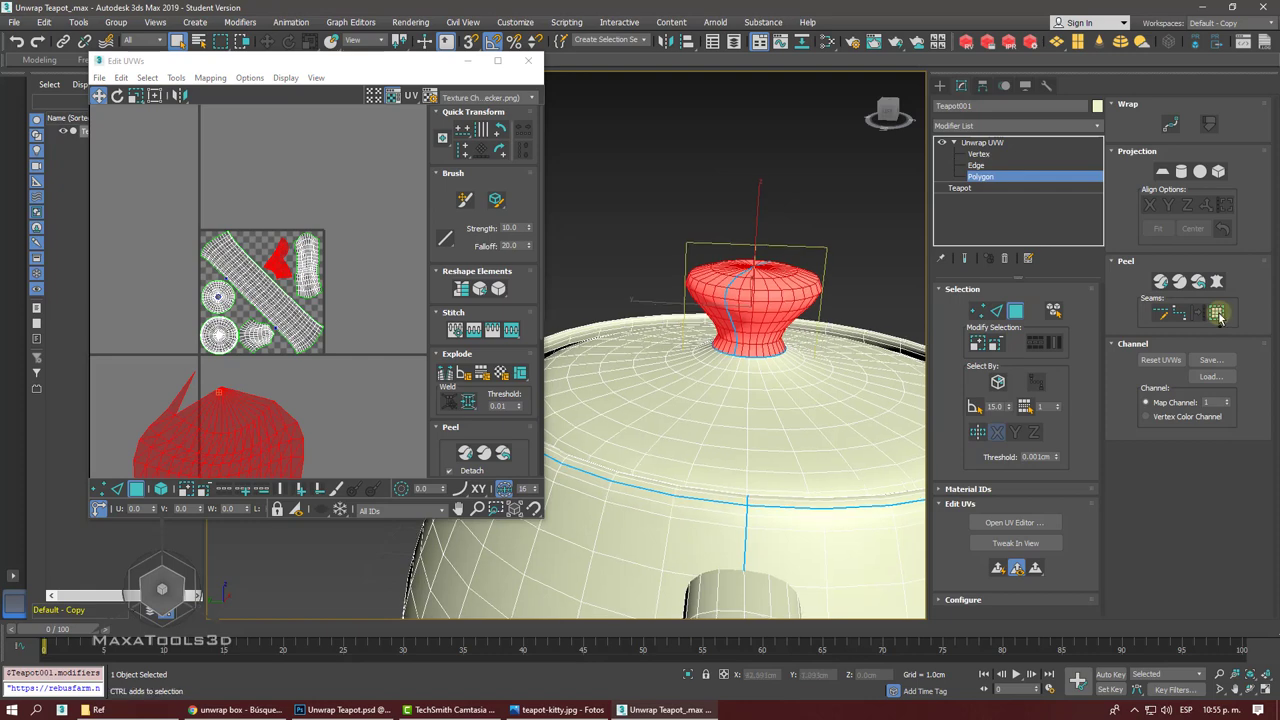
pyautogui.press('z')
pyautogui.keyDown('alt'); pyautogui.moveTo(760, 230); pyautogui.dragTo(741, 188, button='middle'); pyautogui.keyUp('alt')
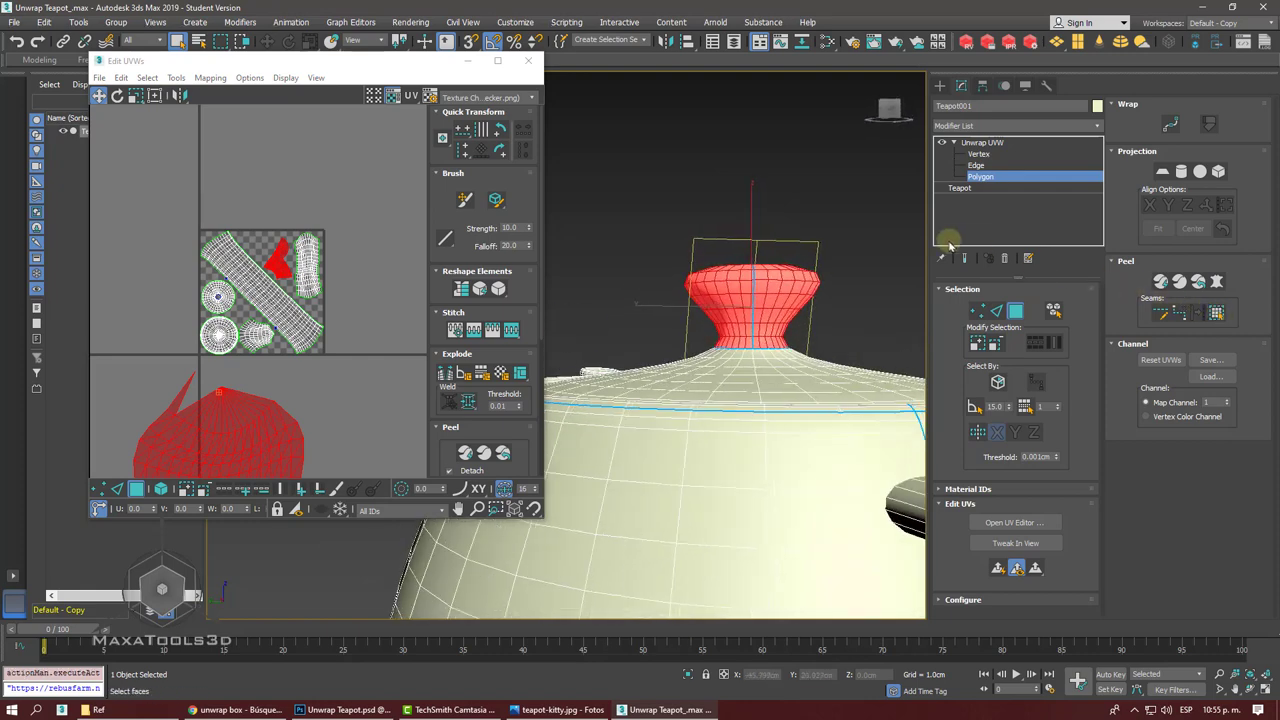
pyautogui.click(696, 345)
pyautogui.scroll(5, 700, 291)
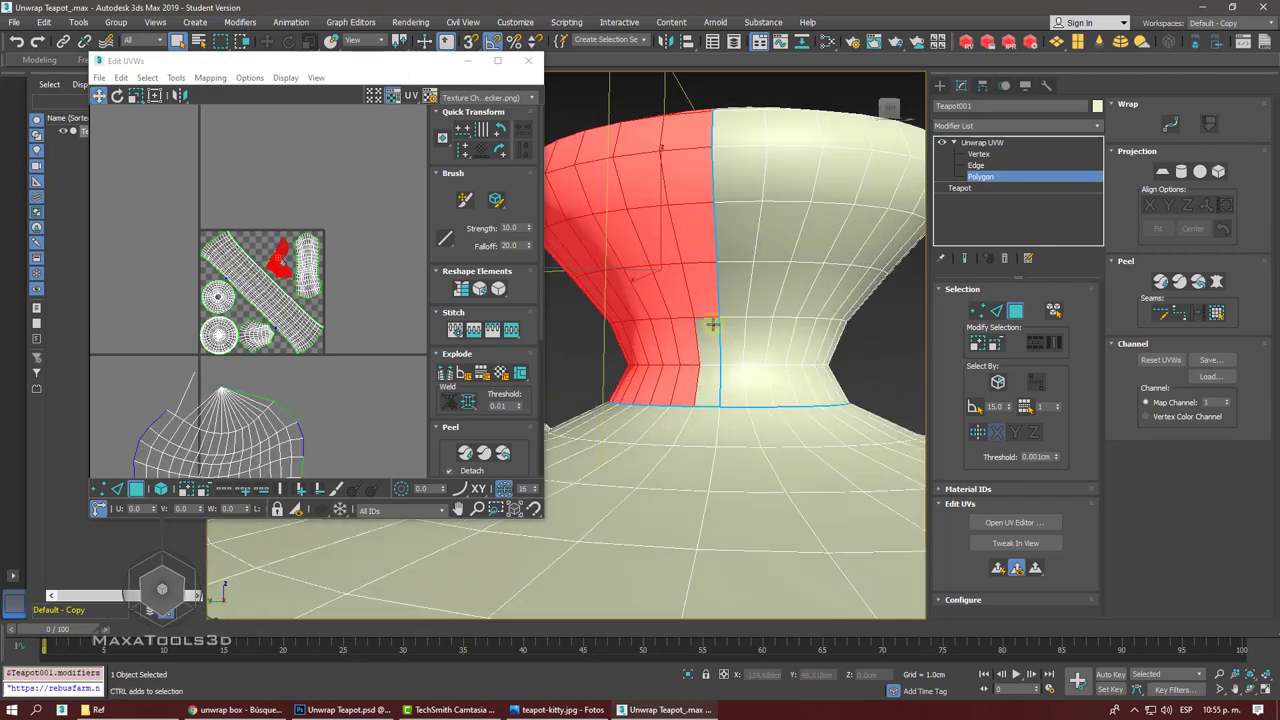
pyautogui.moveTo(710, 384)
pyautogui.keyDown('alt'); pyautogui.mouseDown(button='middle')
pyautogui.moveTo(623, 366)
pyautogui.moveTo(643, 300)
pyautogui.moveTo(743, 347)
pyautogui.moveTo(710, 292)
pyautogui.moveTo(733, 230)
pyautogui.mouseUp(button='middle'); pyautogui.keyUp('alt')
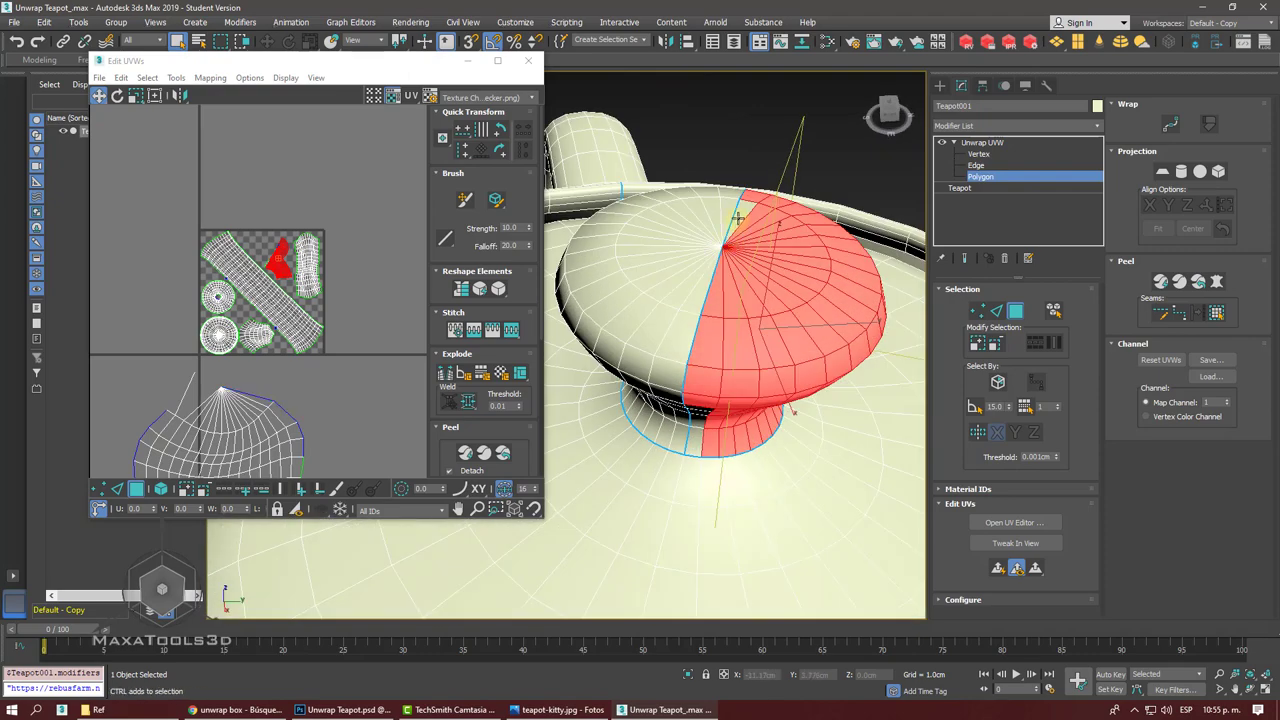
pyautogui.hotkey('shift', 'z')
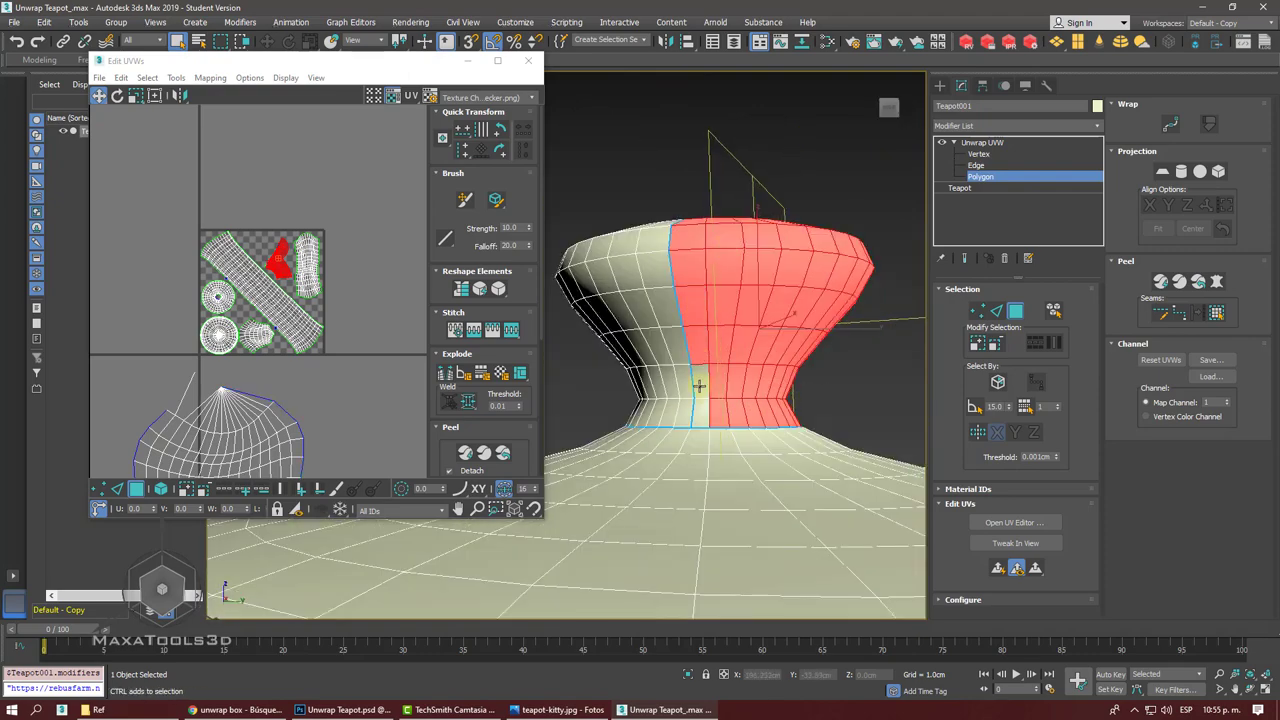
pyautogui.keyDown('ctrl'); pyautogui.click(700, 388); pyautogui.keyUp('ctrl')
# - Pelt, relax and commit the second knob half as its own island
pyautogui.click(1199, 281)
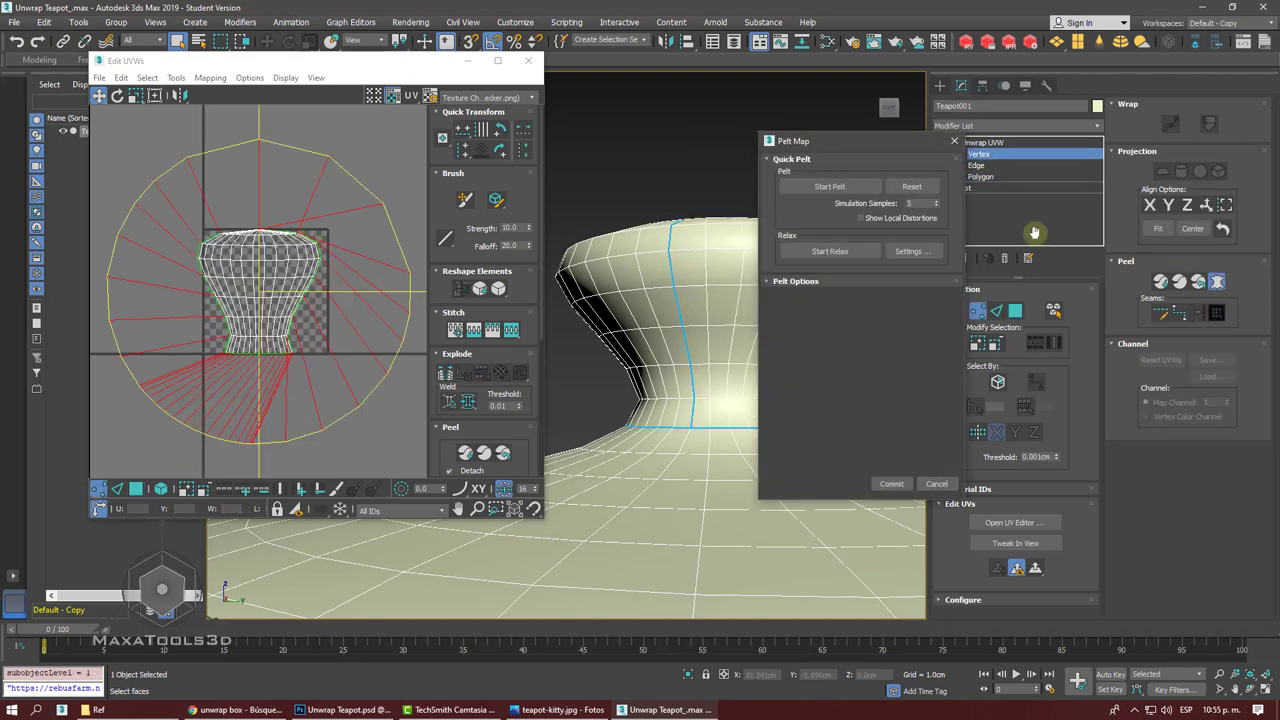
pyautogui.click(840, 187)
pyautogui.click(830, 250)
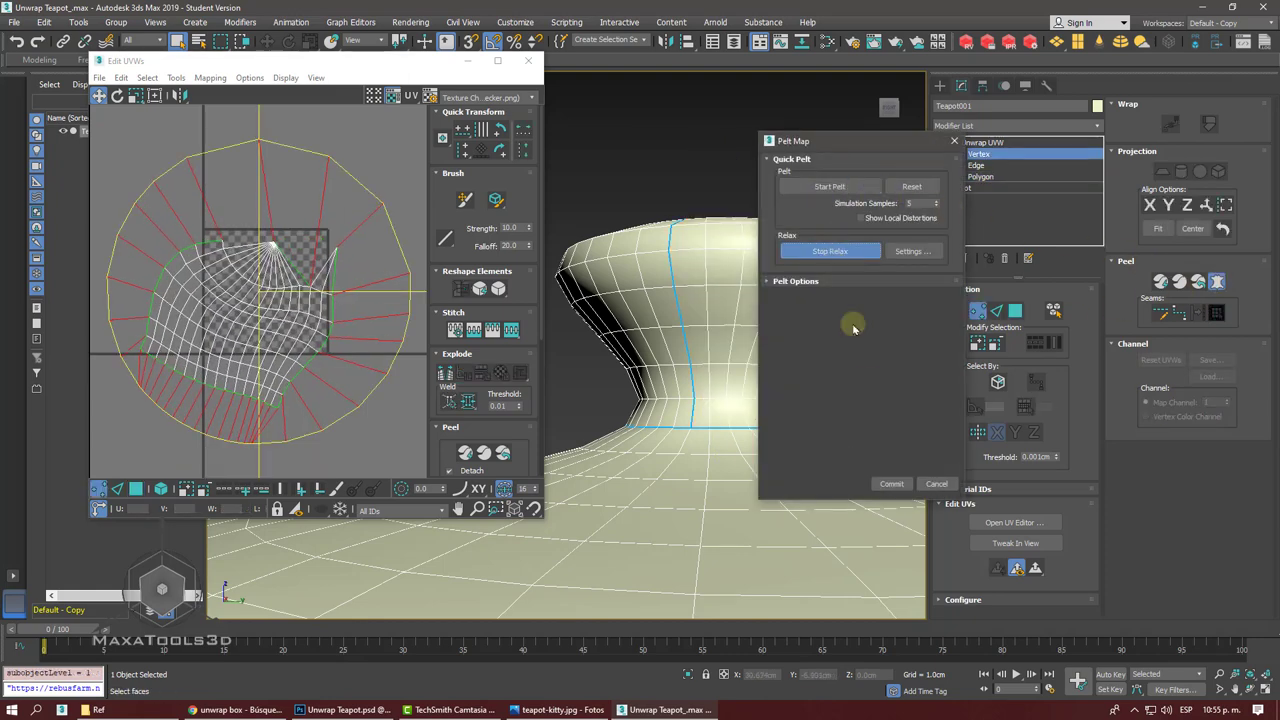
pyautogui.click(891, 484)
pyautogui.scroll(-2, 891, 485)
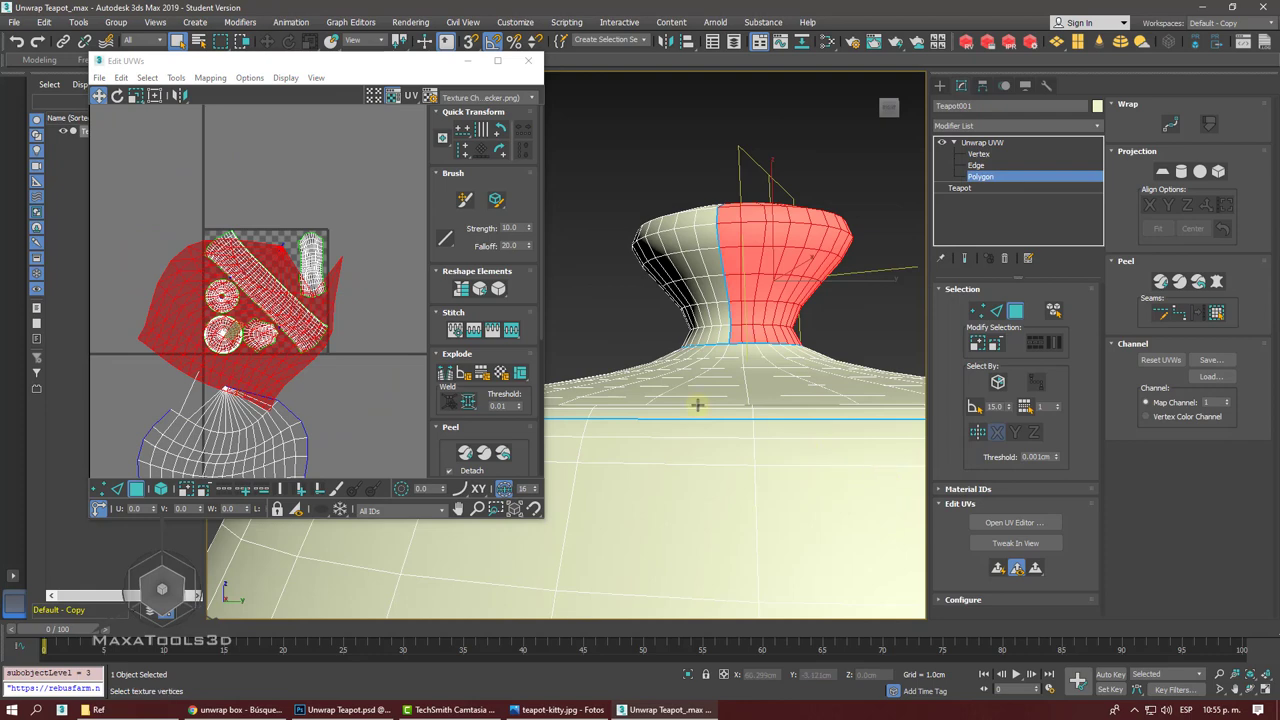
# - Move the red island beside the other and select the right island with Select Element
pyautogui.scroll(-3, 260, 300)
pyautogui.moveTo(290, 236); pyautogui.dragTo(177, 302)
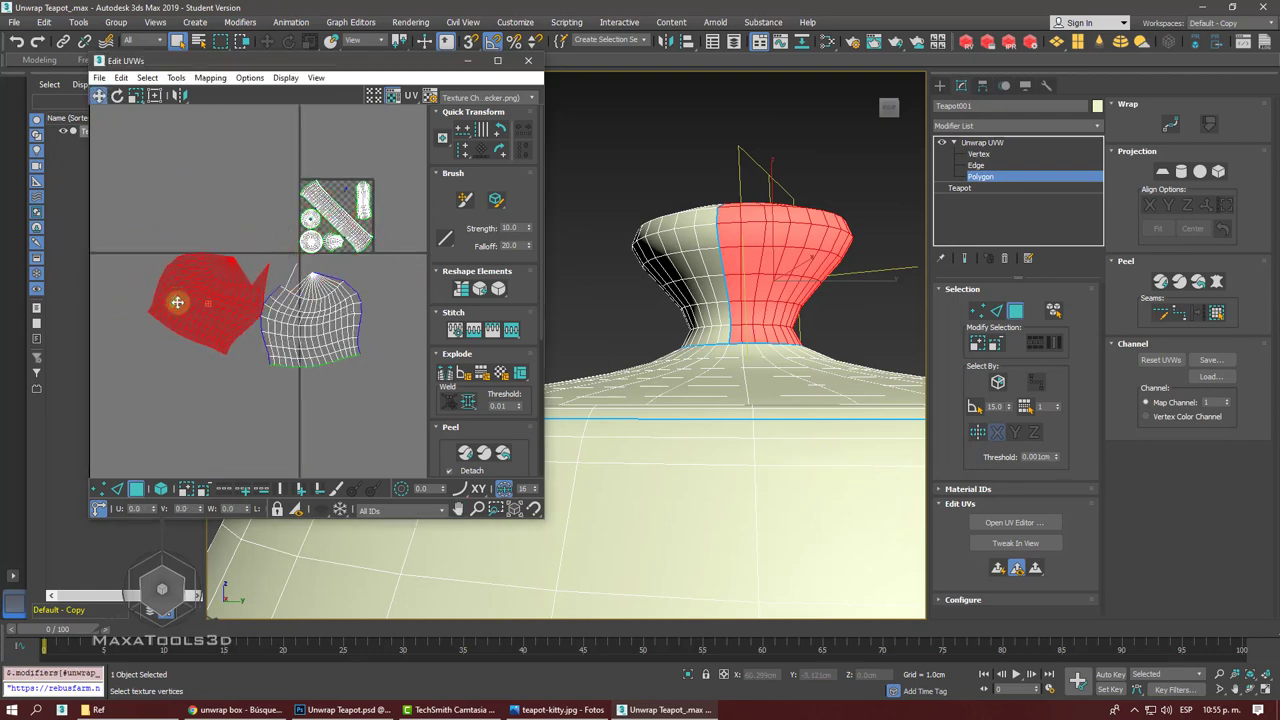
pyautogui.click(234, 380)
pyautogui.scroll(3, 306, 294)
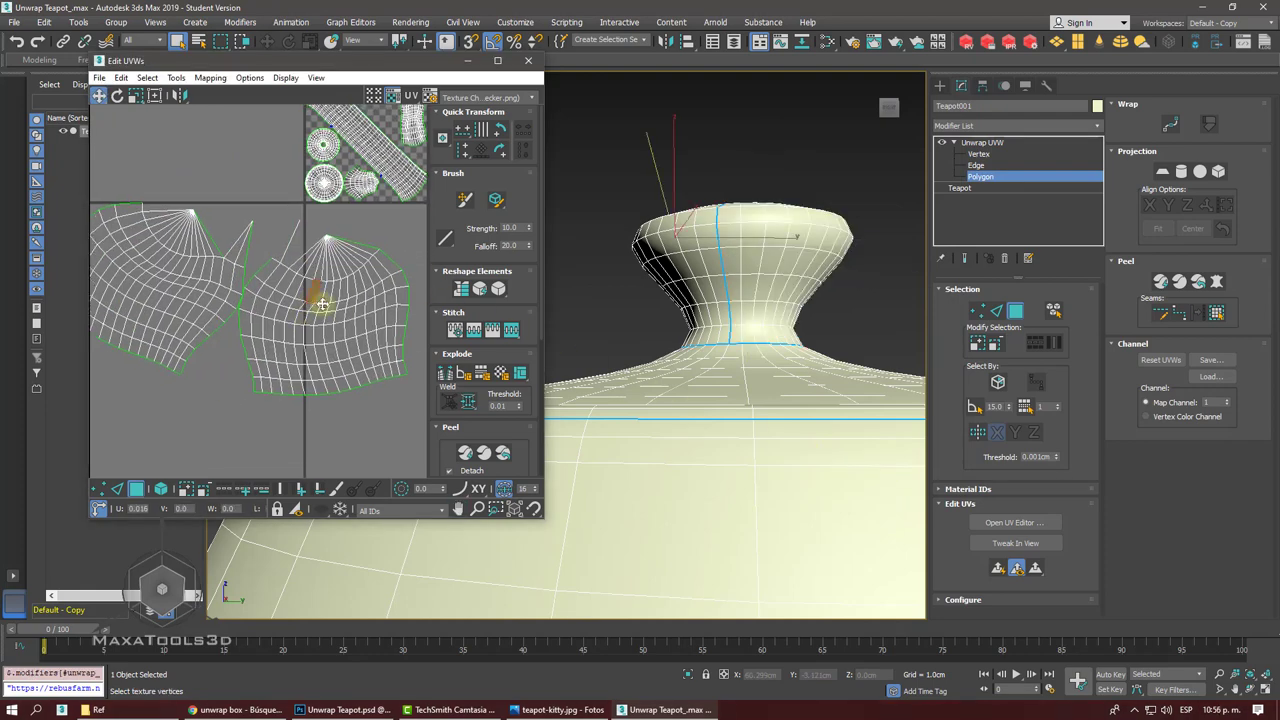
pyautogui.click(312, 292)
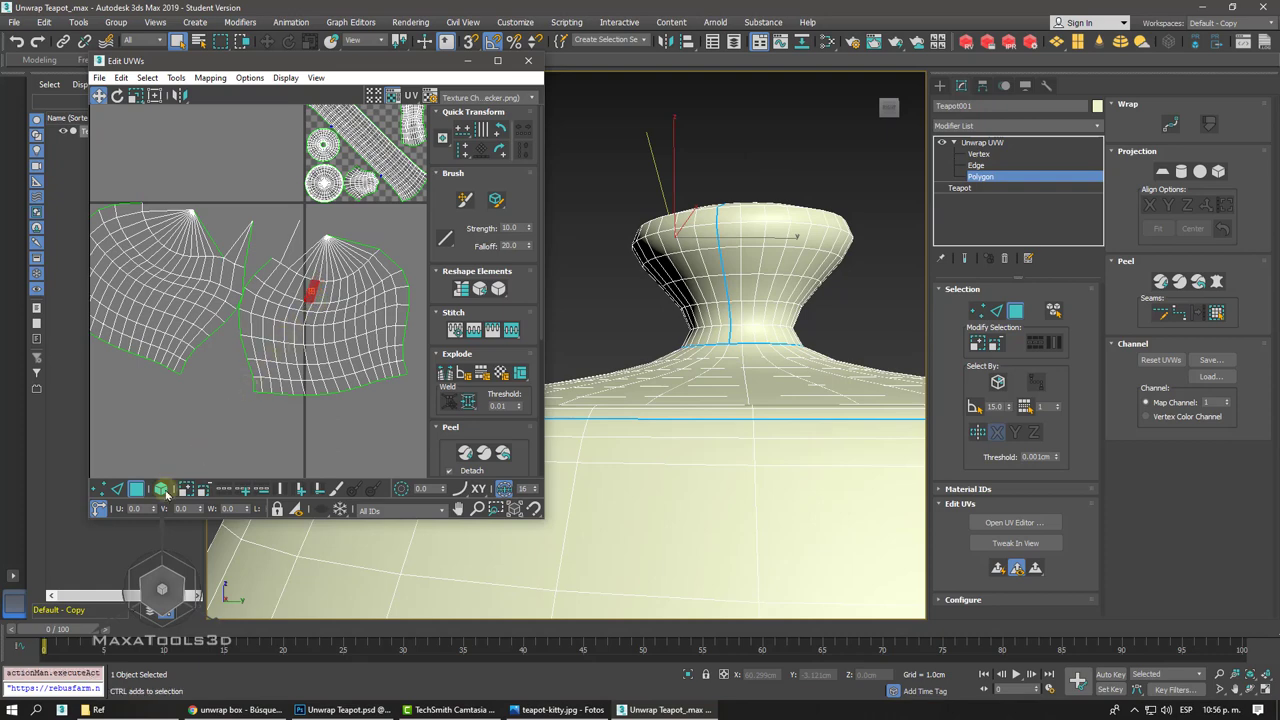
pyautogui.click(161, 488)
pyautogui.click(281, 313)
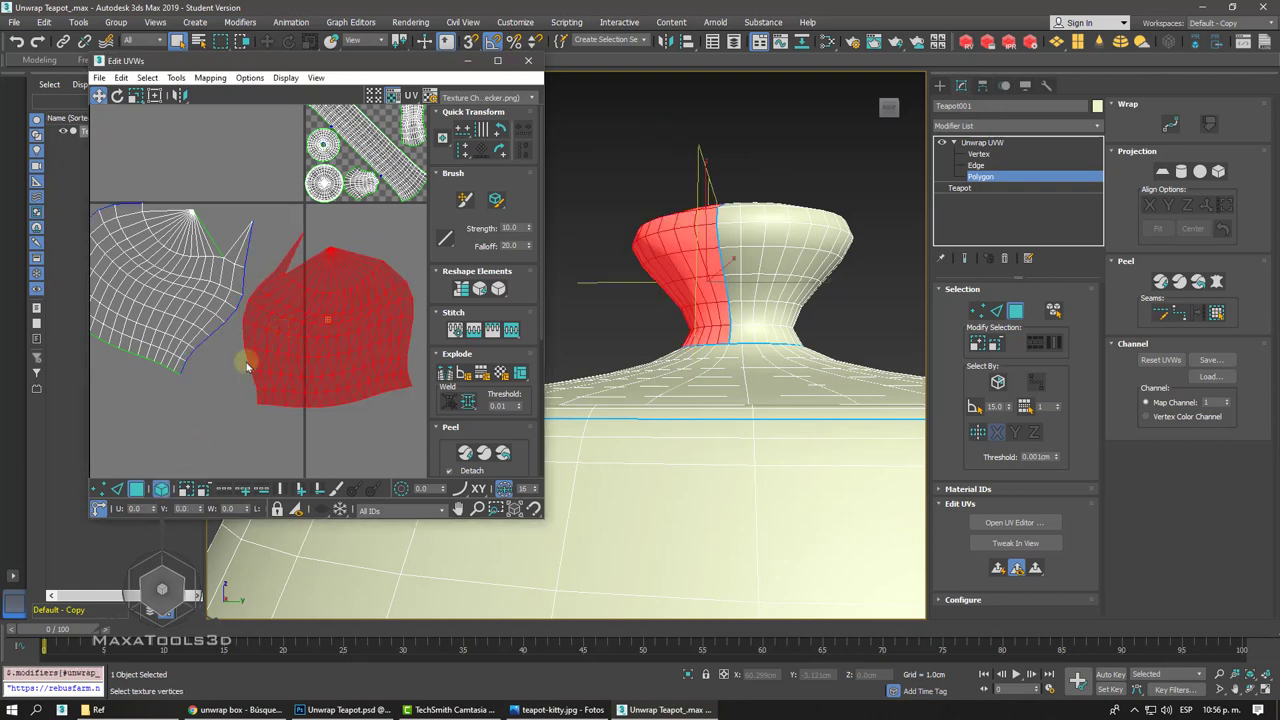
# - In Edge mode, select the shared seam edge and stitch the two knob islands together
pyautogui.click(117, 488)
pyautogui.scroll(3, 236, 346)
pyautogui.click(240, 342)
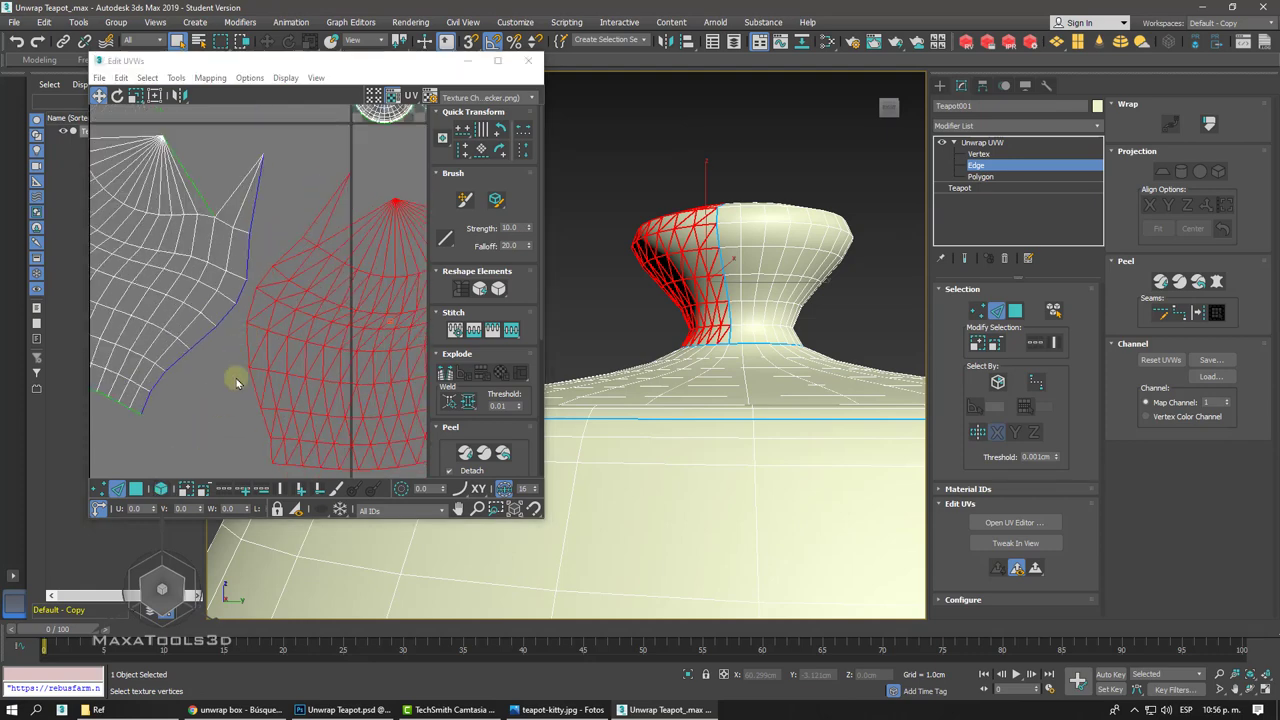
pyautogui.hotkey('ctrl', 'shift', 's')
pyautogui.click(246, 347)
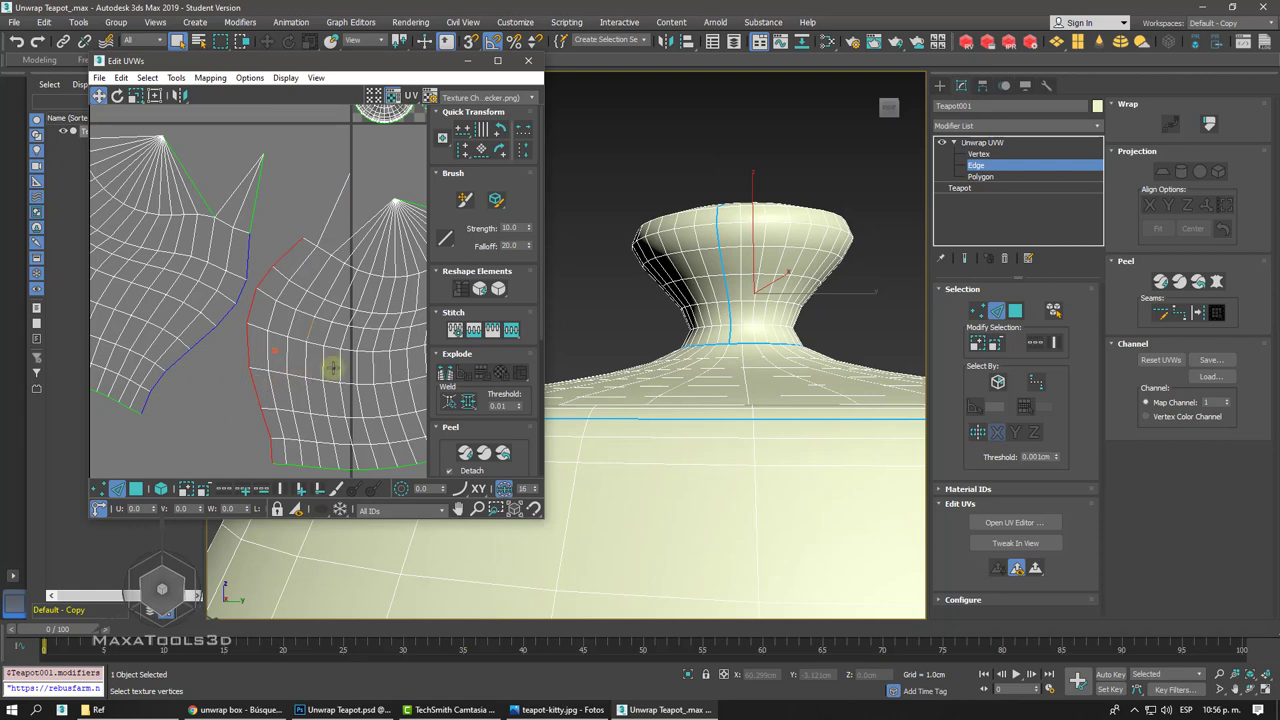
pyautogui.click(474, 330)
pyautogui.click(478, 335)
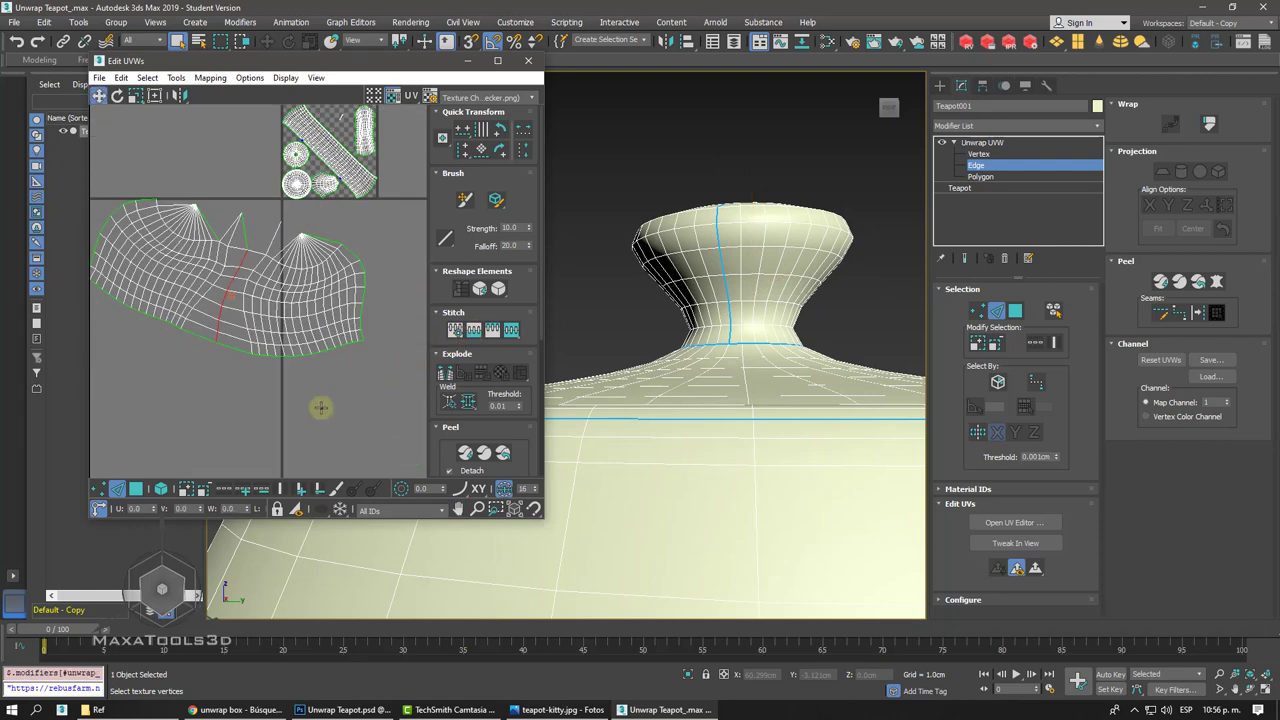
pyautogui.click(279, 330)
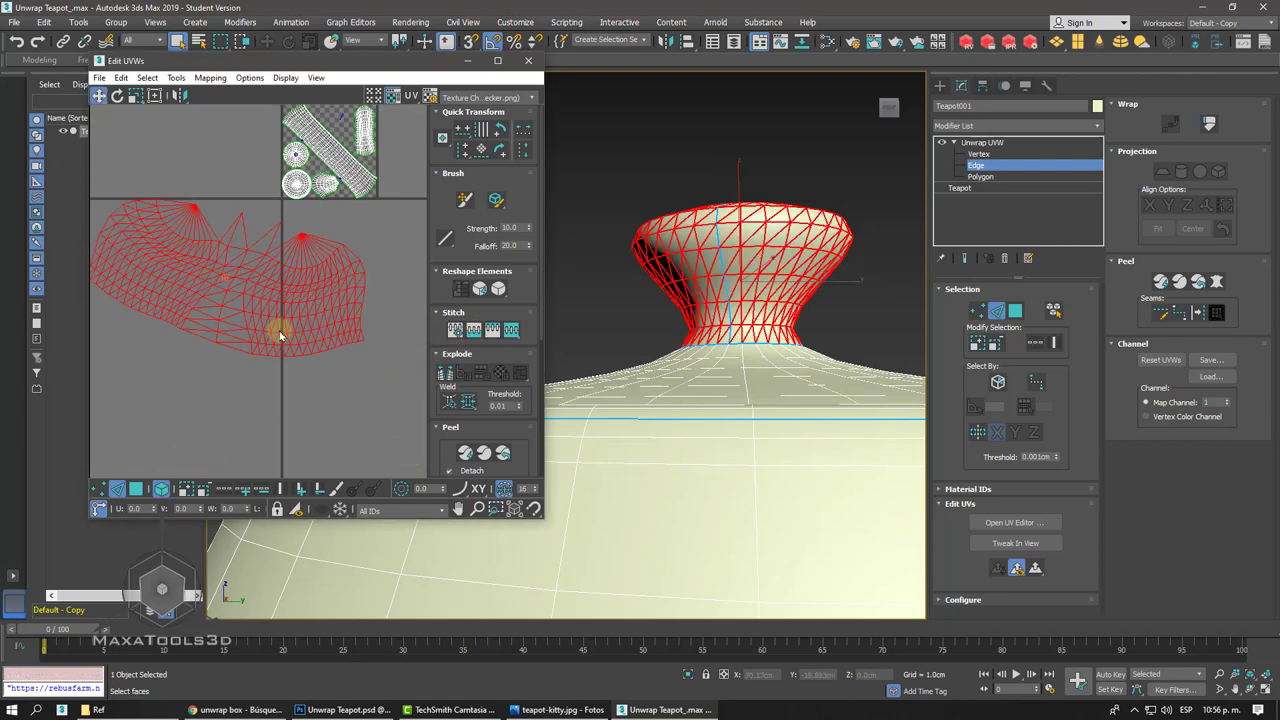
# - Relax the stitched shell via Tools > Relax using Relax By Polygon Angles with Keep Boundary Points Fixed ticked
pyautogui.click(210, 78)
pyautogui.click(230, 302)
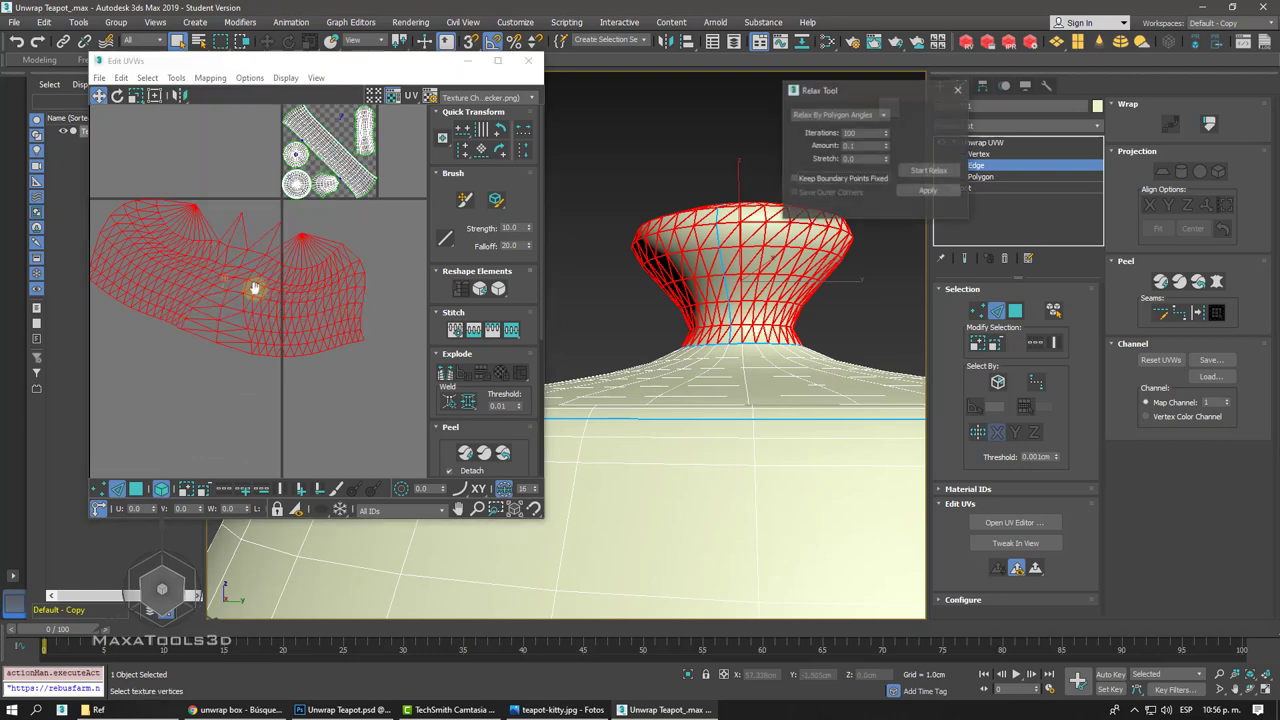
pyautogui.click(928, 170)
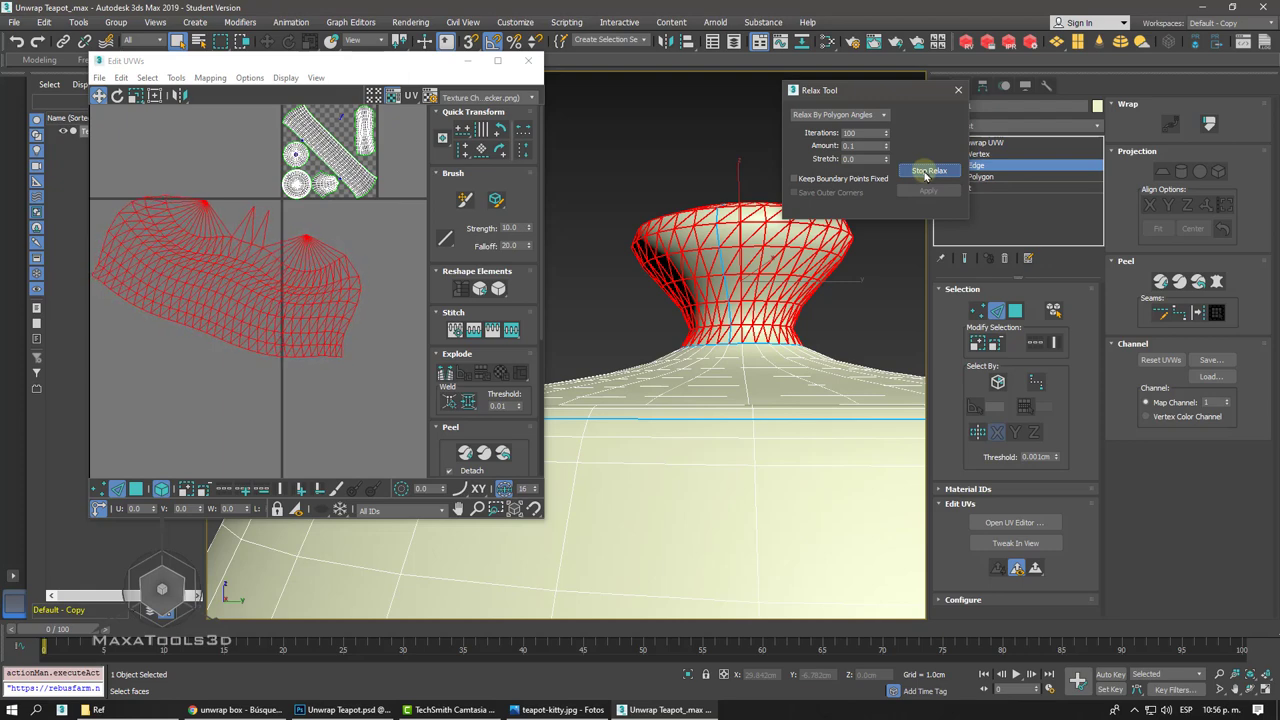
pyautogui.click(926, 172)
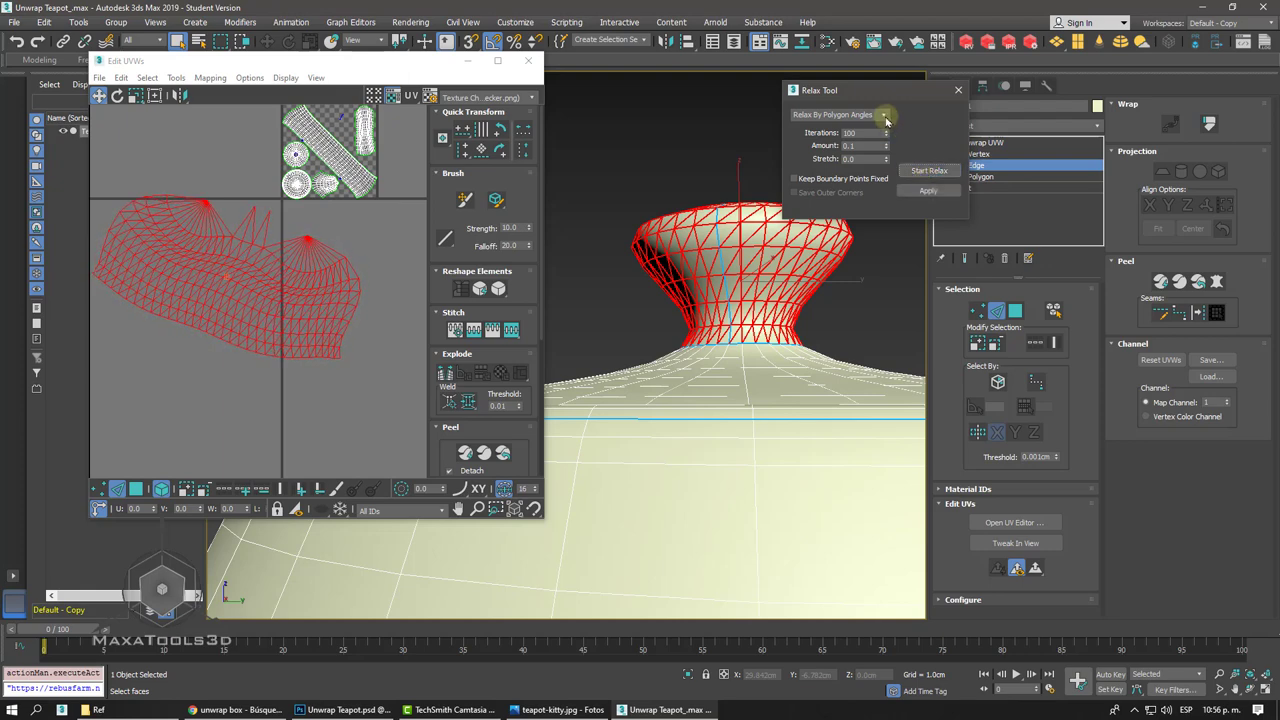
pyautogui.click(885, 116)
pyautogui.click(885, 120)
pyautogui.click(828, 178)
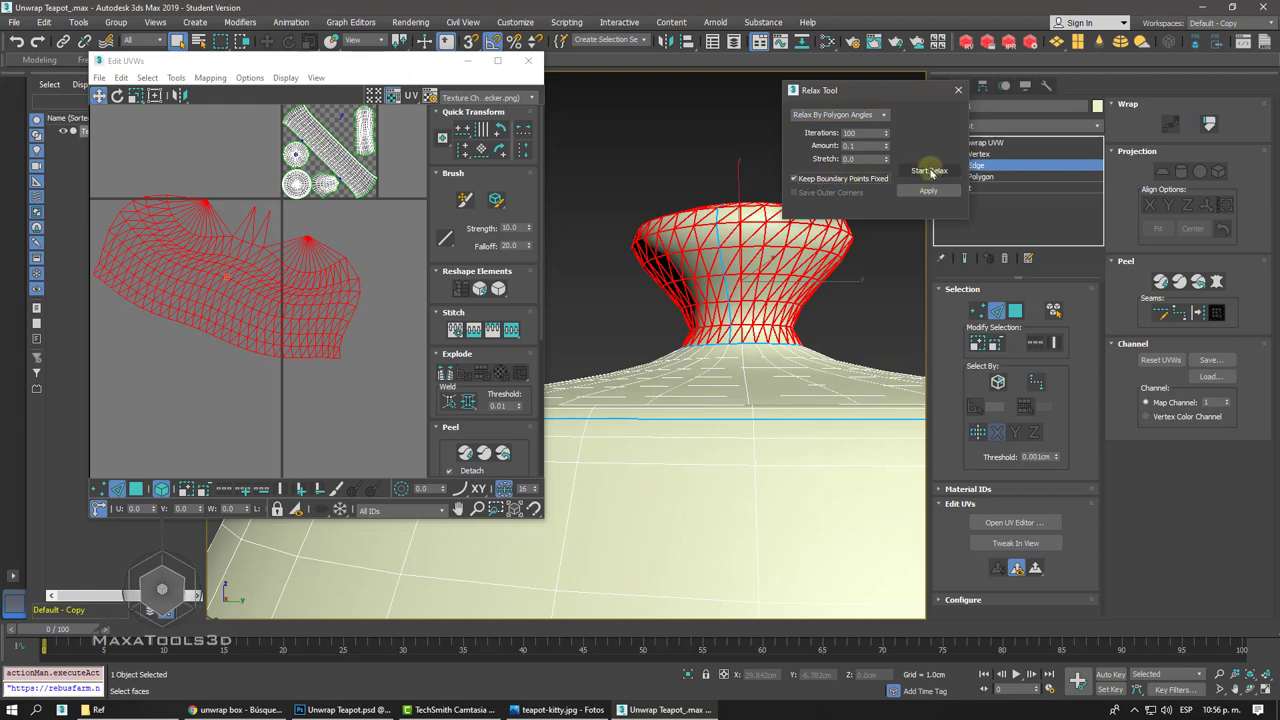
pyautogui.click(928, 171)
pyautogui.click(940, 172)
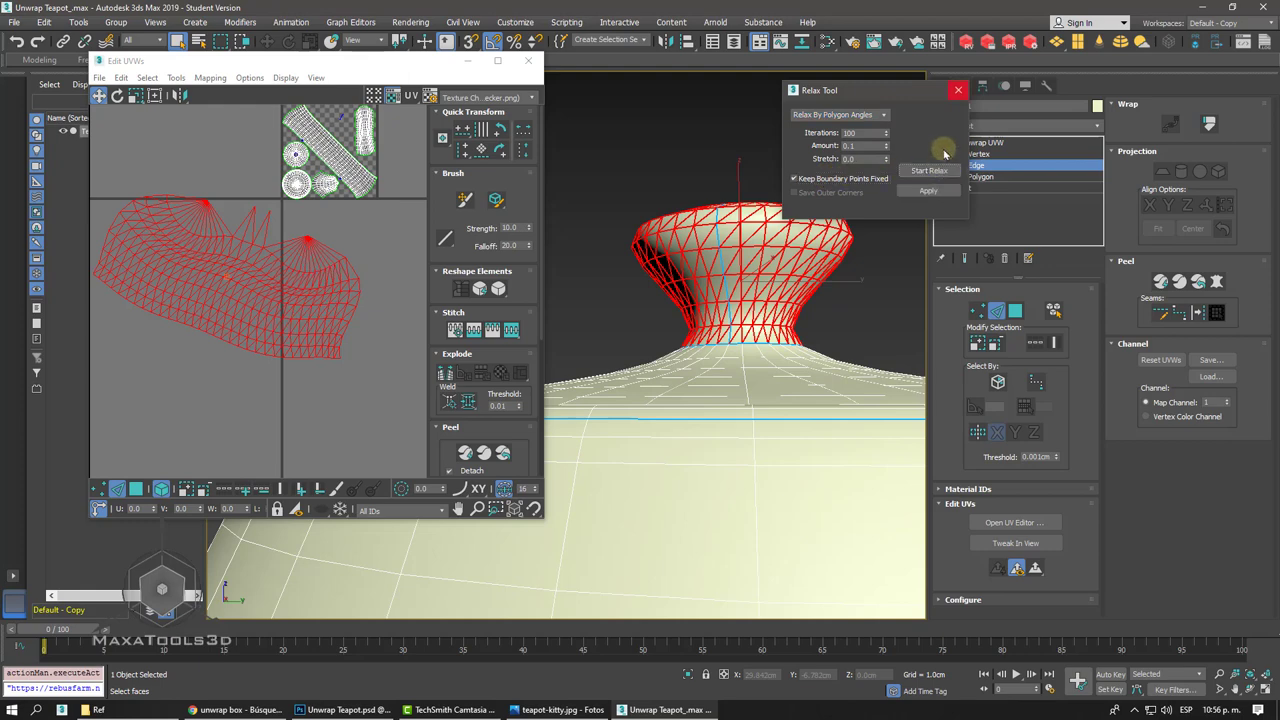
pyautogui.click(958, 90)
pyautogui.click(388, 242)
pyautogui.scroll(3, 388, 240)
# - Try Point-to-Point Seams on the knob, then pick individual edges on the knob top
pyautogui.scroll(2, 386, 234)
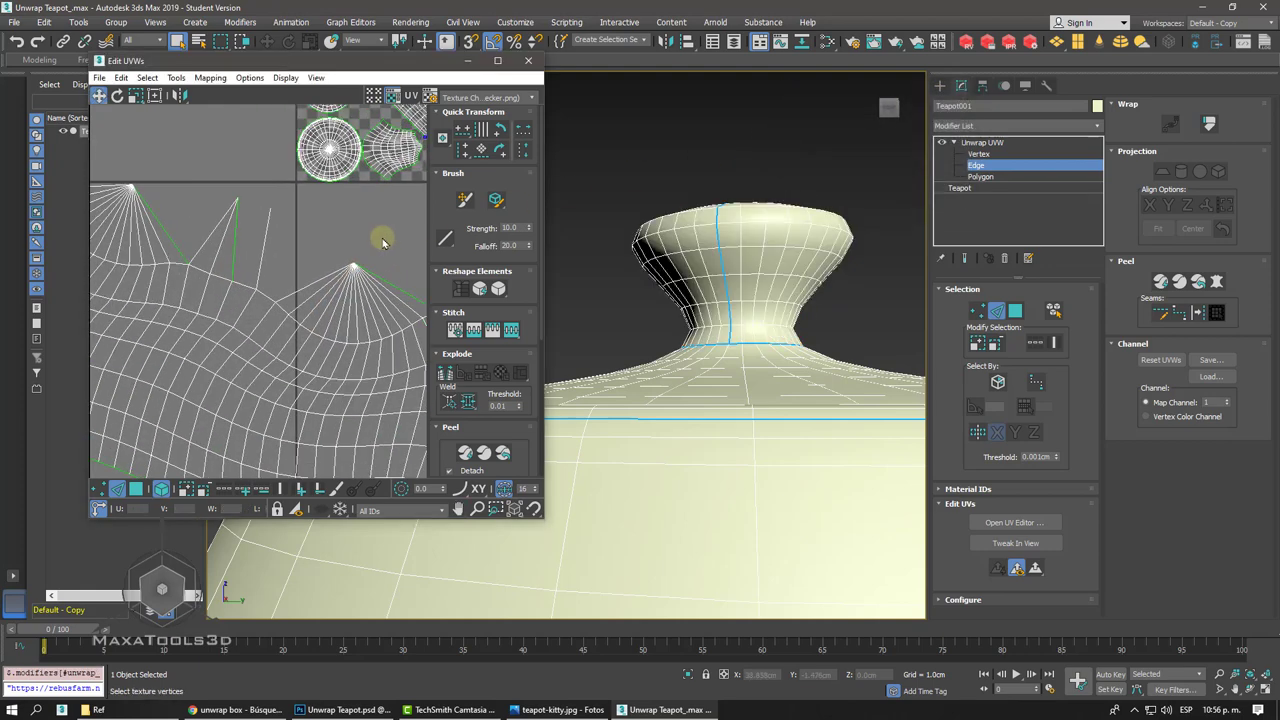
pyautogui.scroll(1, 300, 234)
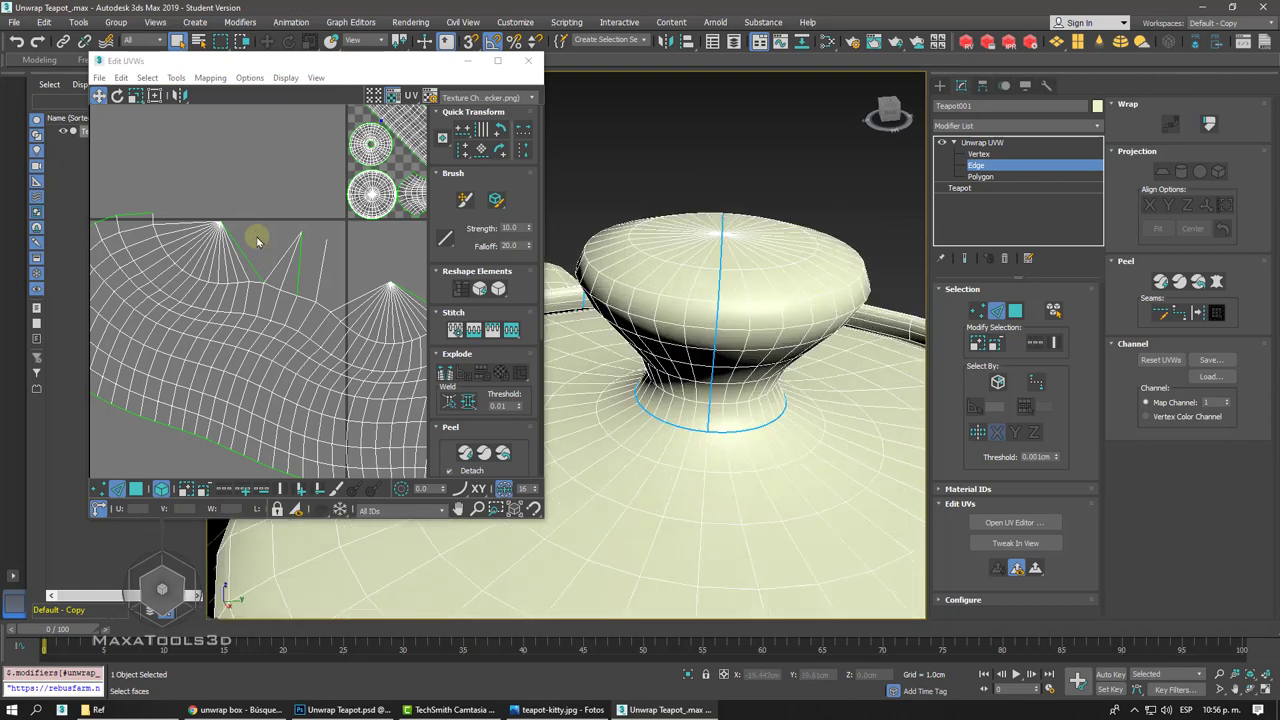
pyautogui.click(1179, 312)
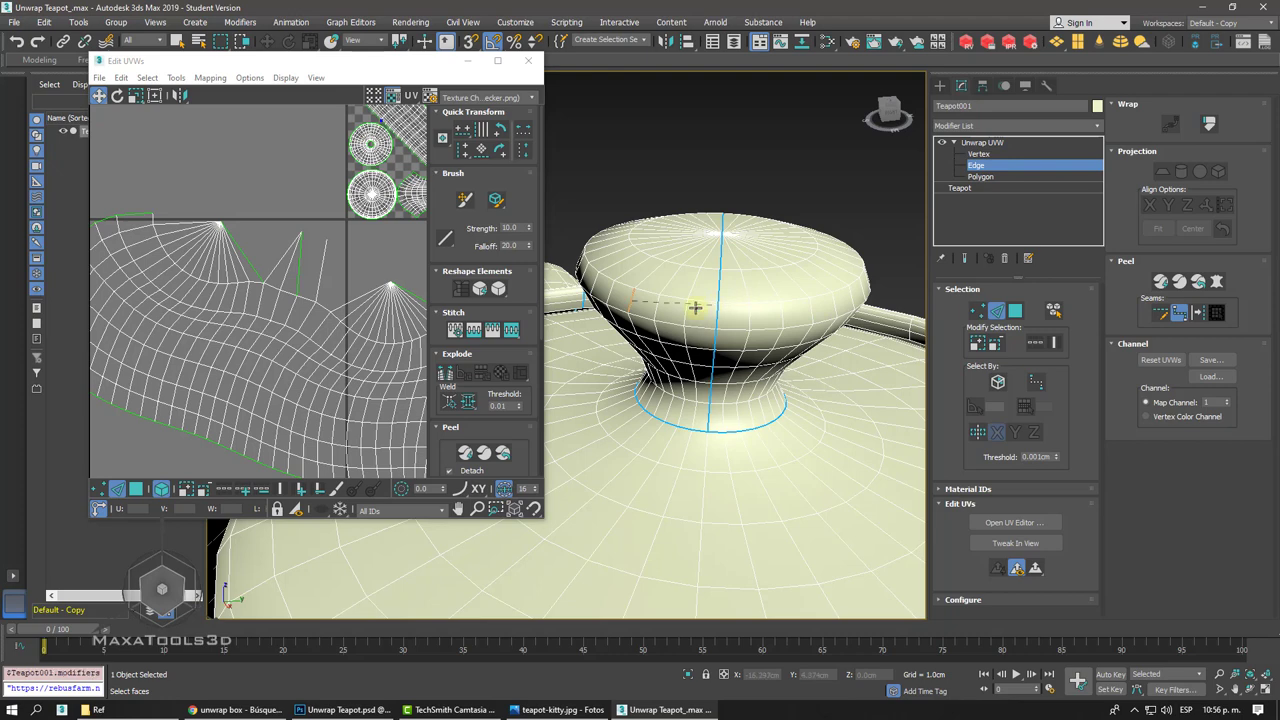
pyautogui.moveTo(661, 314)
pyautogui.keyDown('alt'); pyautogui.mouseDown(button='middle')
pyautogui.moveTo(660, 234)
pyautogui.moveTo(682, 321)
pyautogui.mouseUp(button='middle'); pyautogui.keyUp('alt')
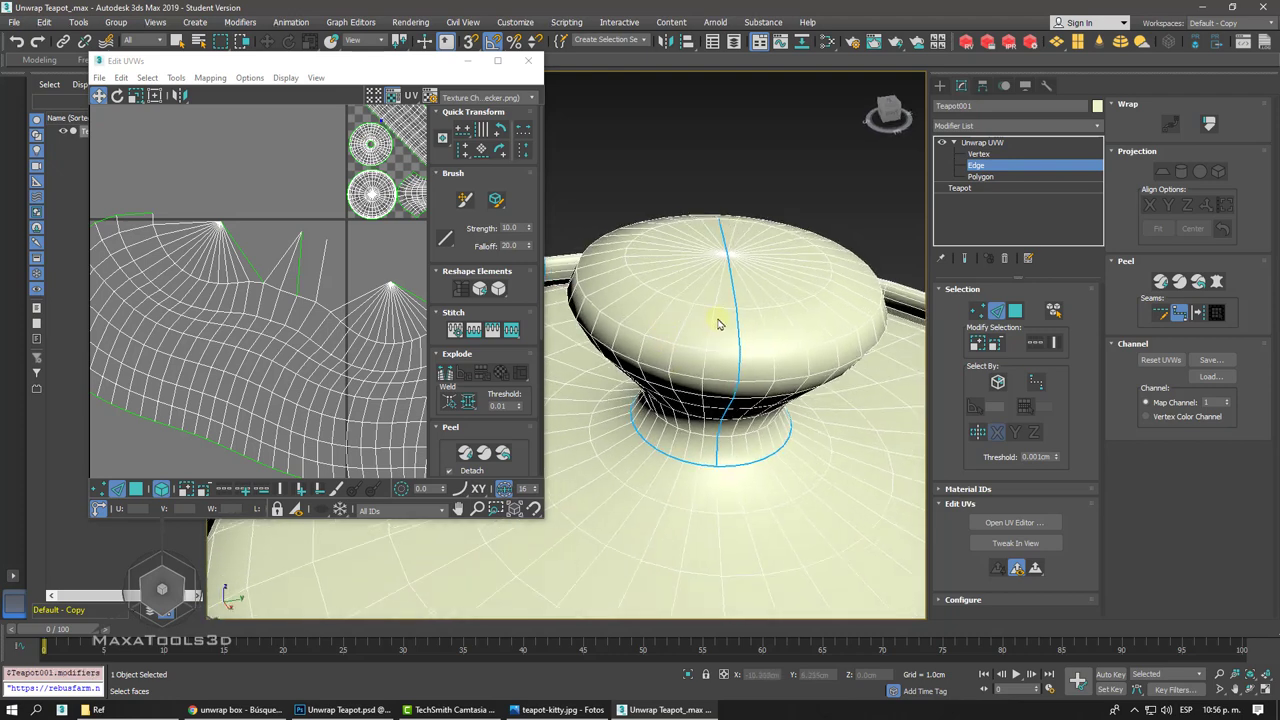
pyautogui.scroll(3, 738, 310)
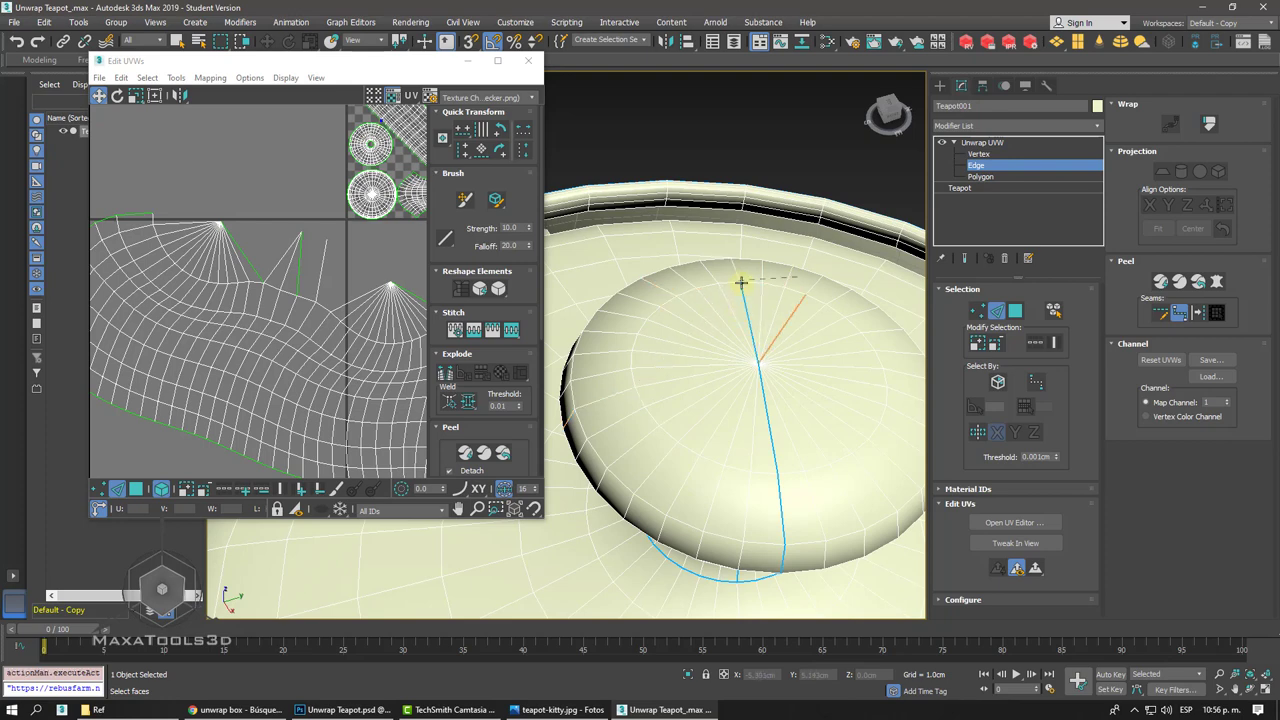
pyautogui.keyDown('alt'); pyautogui.moveTo(741, 283); pyautogui.dragTo(802, 357, button='middle'); pyautogui.keyUp('alt')
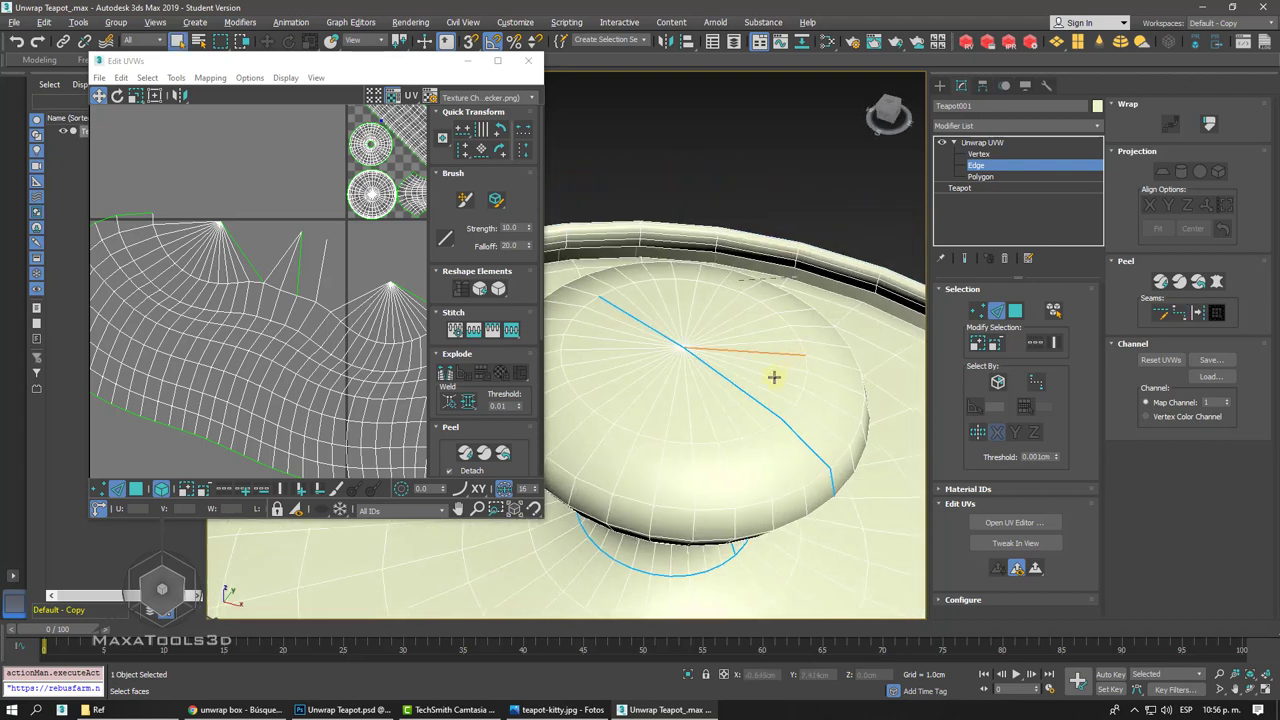
pyautogui.rightClick(746, 395)
pyautogui.click(753, 402)
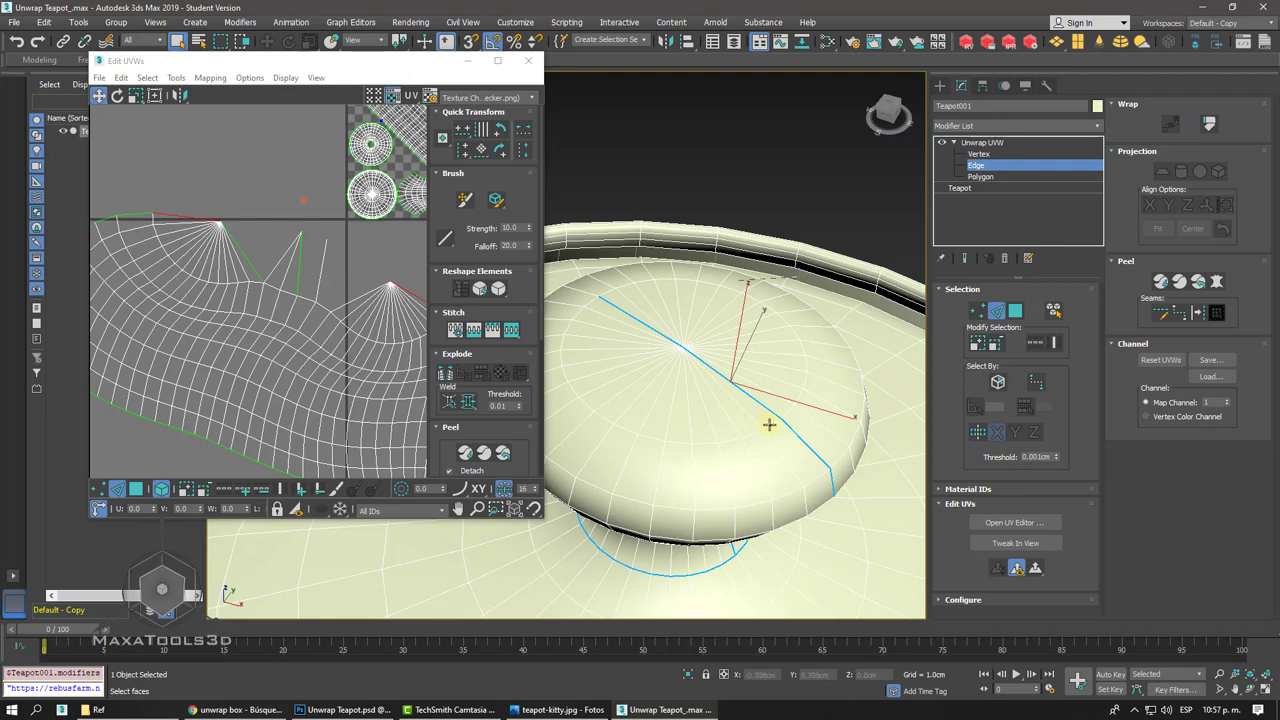
pyautogui.click(770, 427)
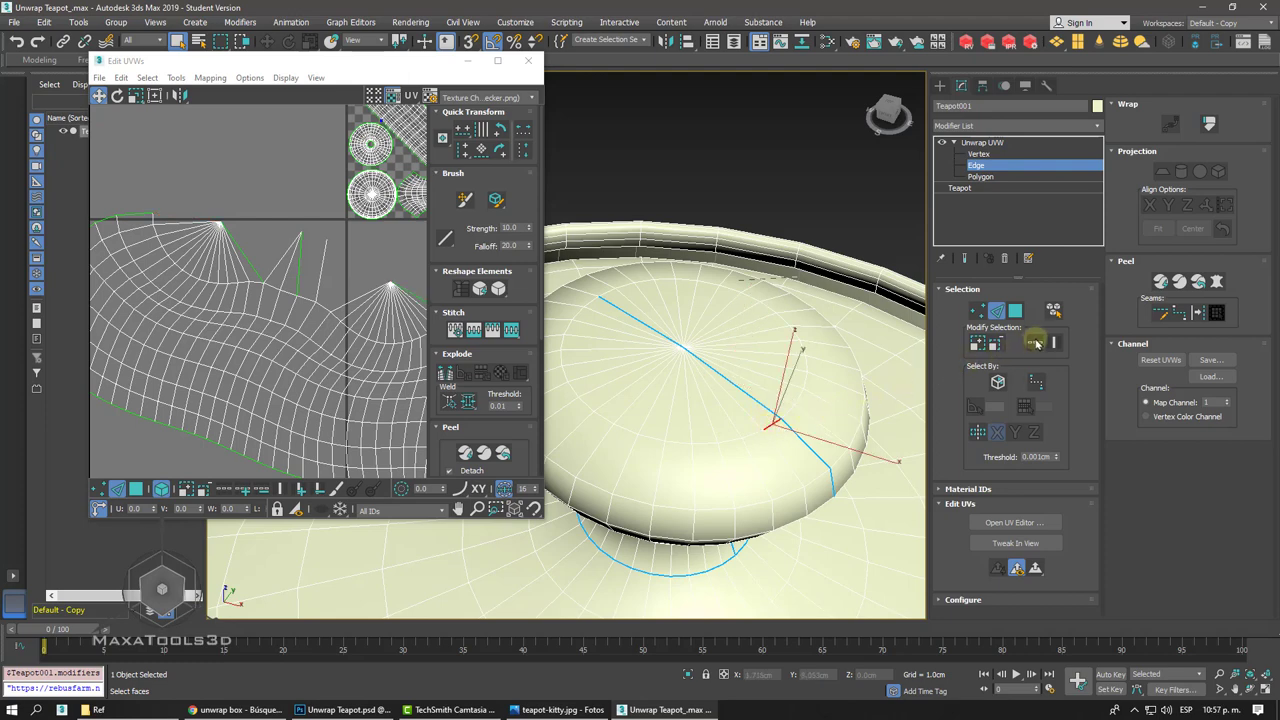
pyautogui.rightClick(806, 422)
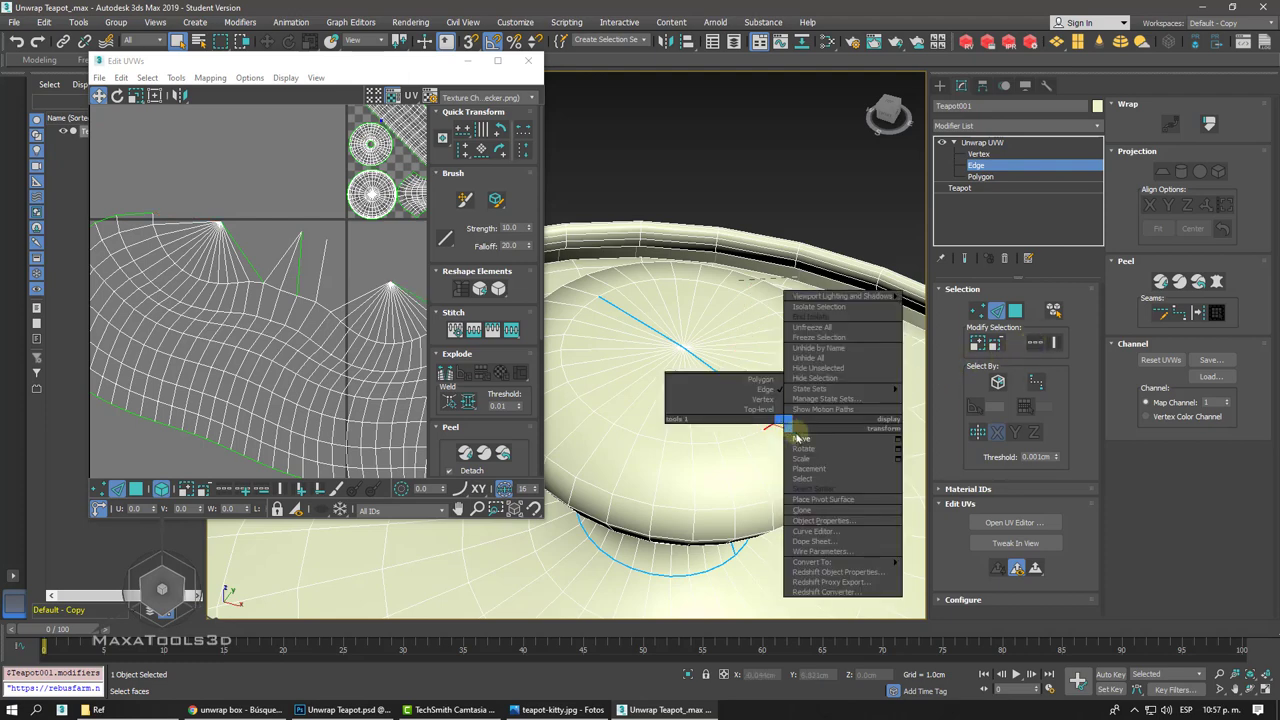
pyautogui.click(807, 438)
pyautogui.click(753, 432)
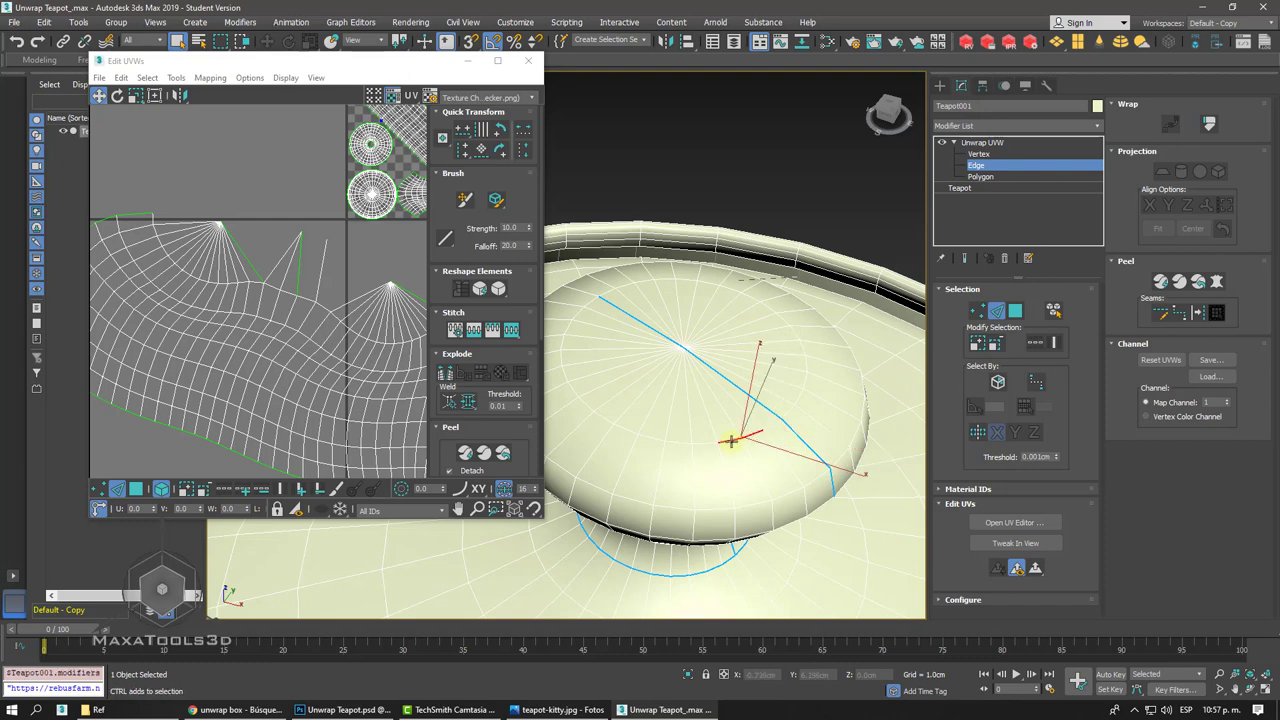
# - Select the knob's top rim edge loop in front view and convert it to a seam
pyautogui.moveTo(678, 443)
pyautogui.keyDown('alt'); pyautogui.mouseDown(button='middle')
pyautogui.moveTo(679, 366)
pyautogui.moveTo(633, 310)
pyautogui.mouseUp(button='middle'); pyautogui.keyUp('alt')
pyautogui.press('f')
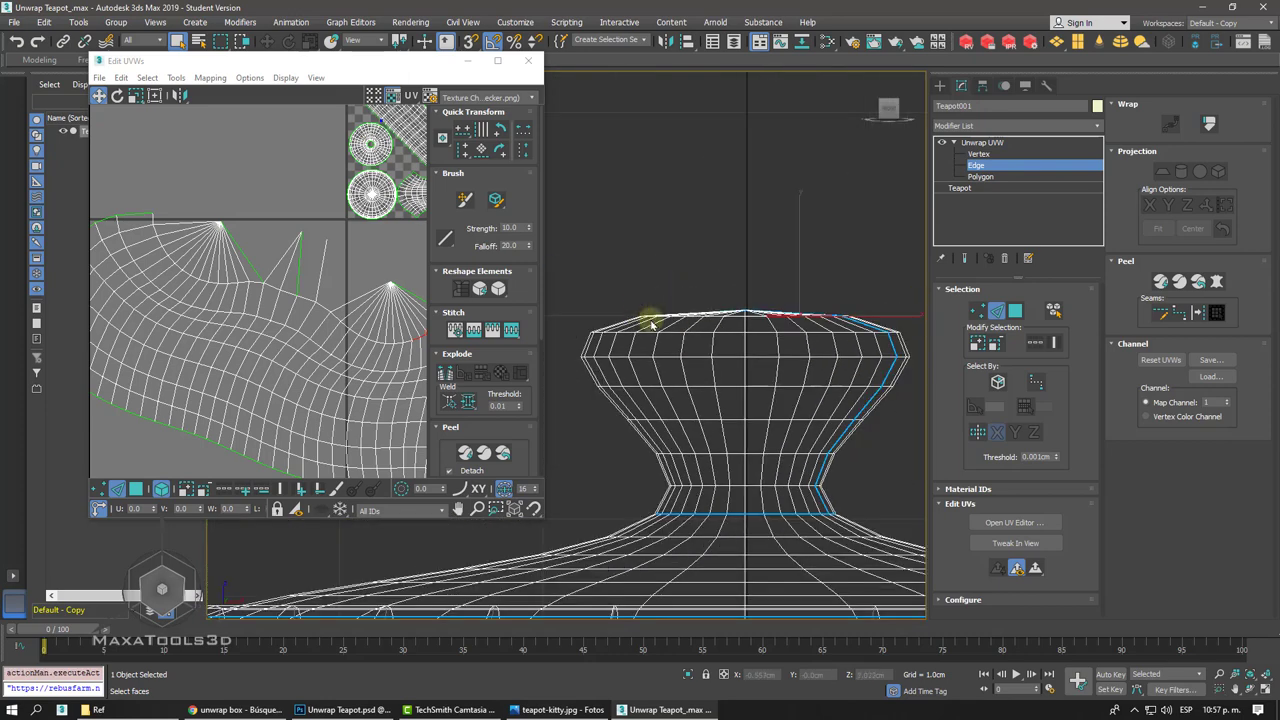
pyautogui.doubleClick(829, 317)
pyautogui.scroll(4, 765, 312)
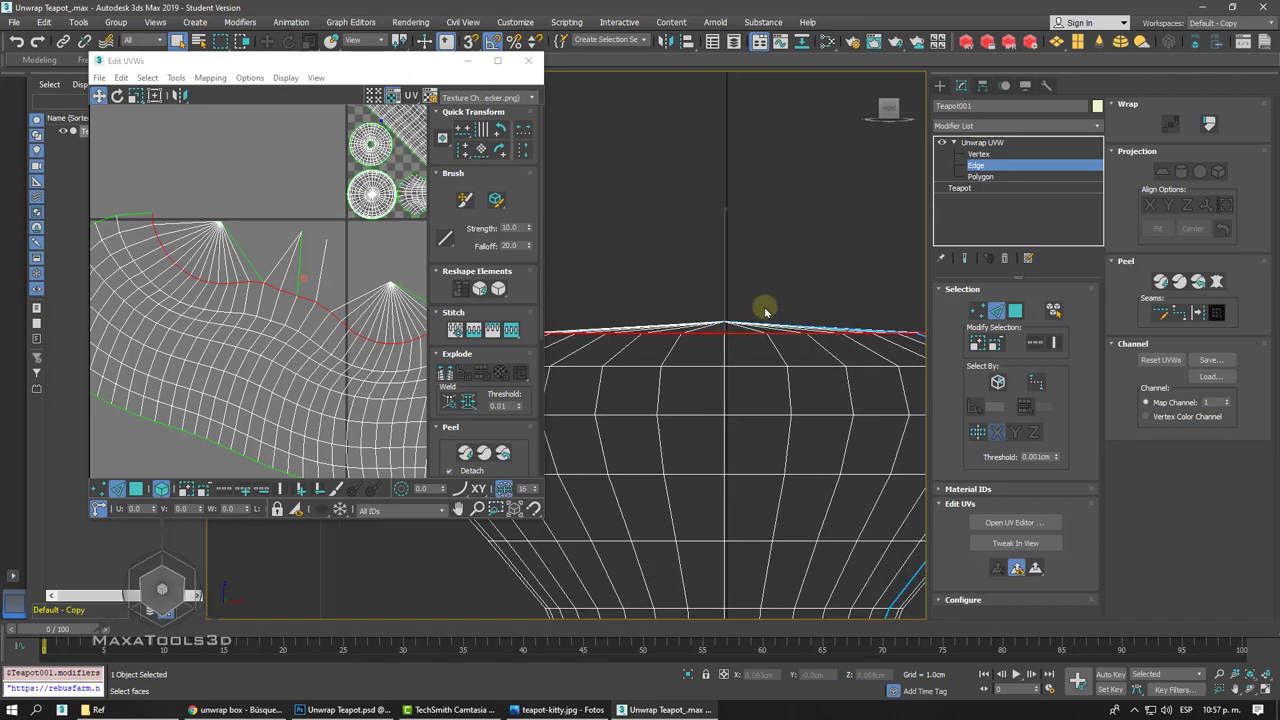
pyautogui.keyDown('alt'); pyautogui.moveTo(765, 312); pyautogui.dragTo(787, 308, button='middle'); pyautogui.keyUp('alt')
pyautogui.press('F3')
pyautogui.click(1199, 313)
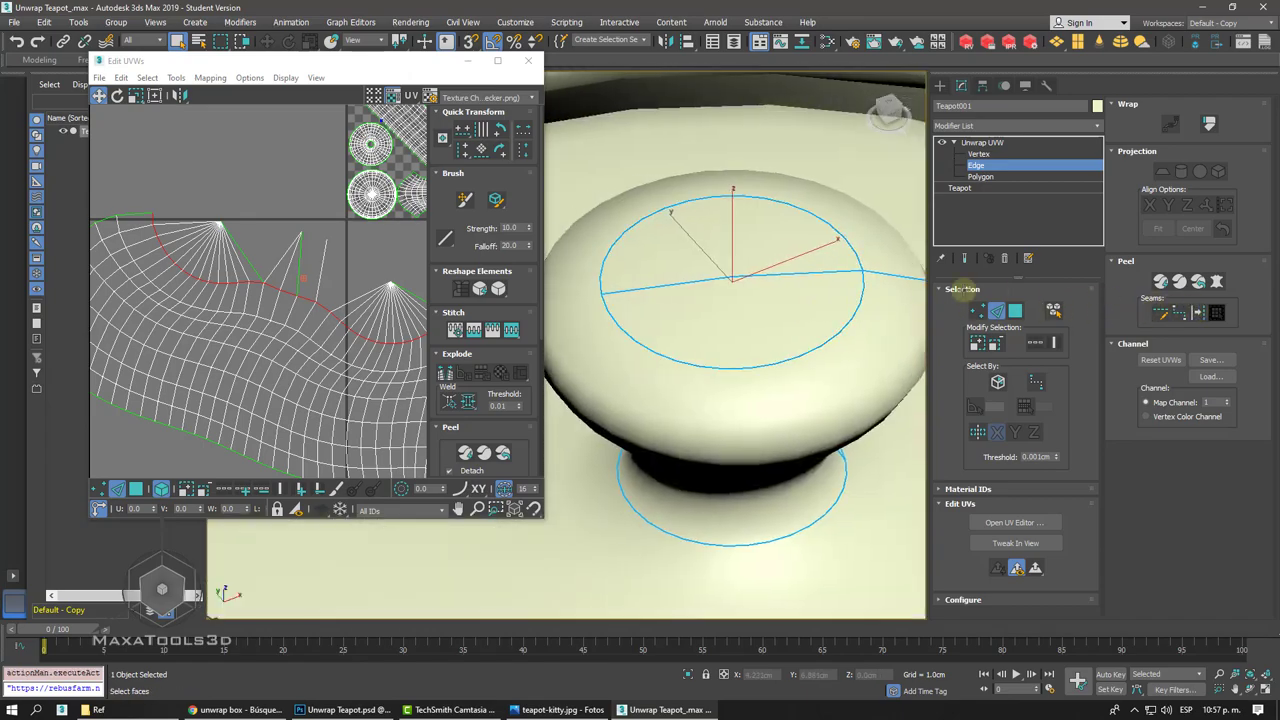
# - Draw a cut seam down the knob's side to its edge and leave edge editing
pyautogui.click(692, 281)
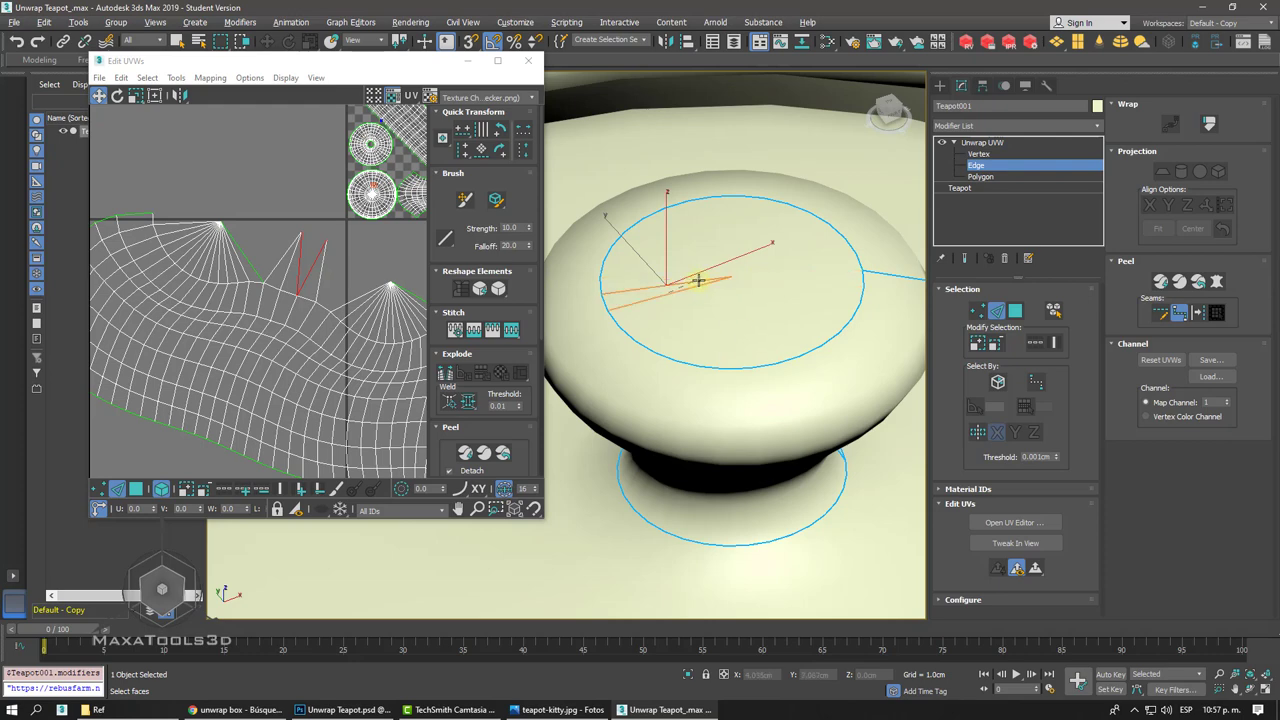
pyautogui.click(764, 295)
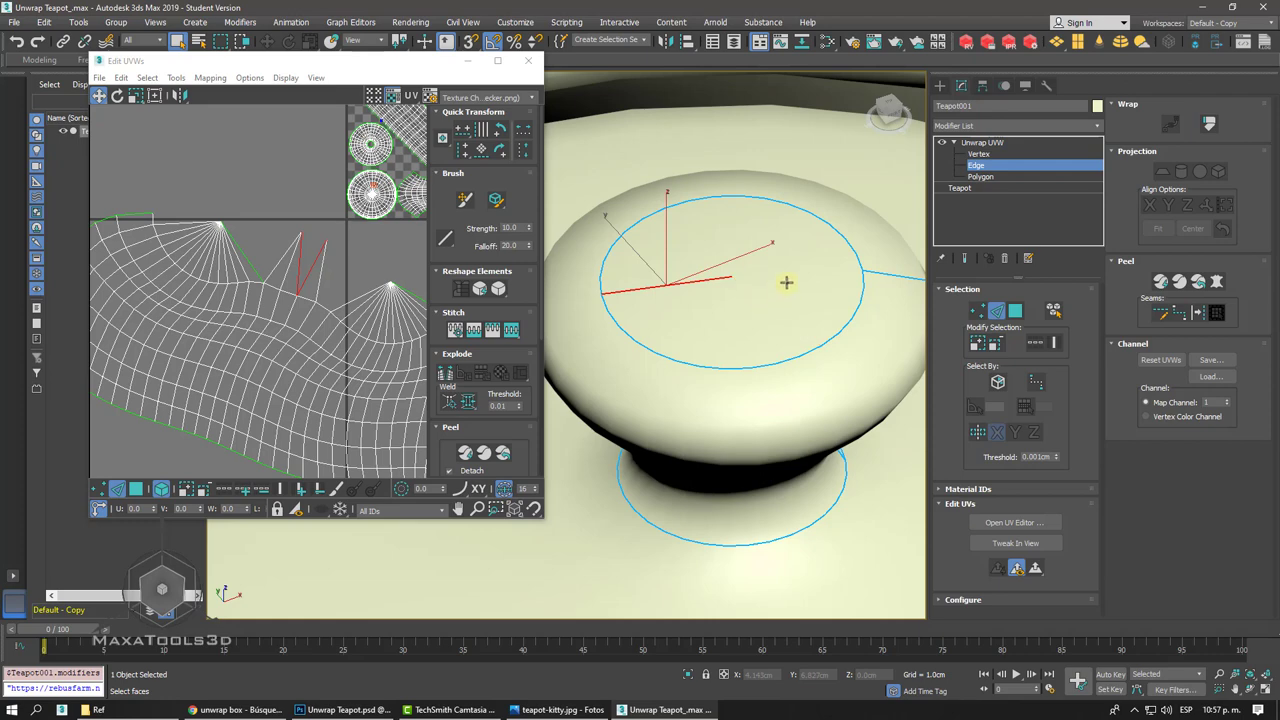
pyautogui.click(982, 142)
# - Select the knob's side polygons by seams, then pelt, relax and commit them as one UV strip
pyautogui.scroll(-3, 649, 231)
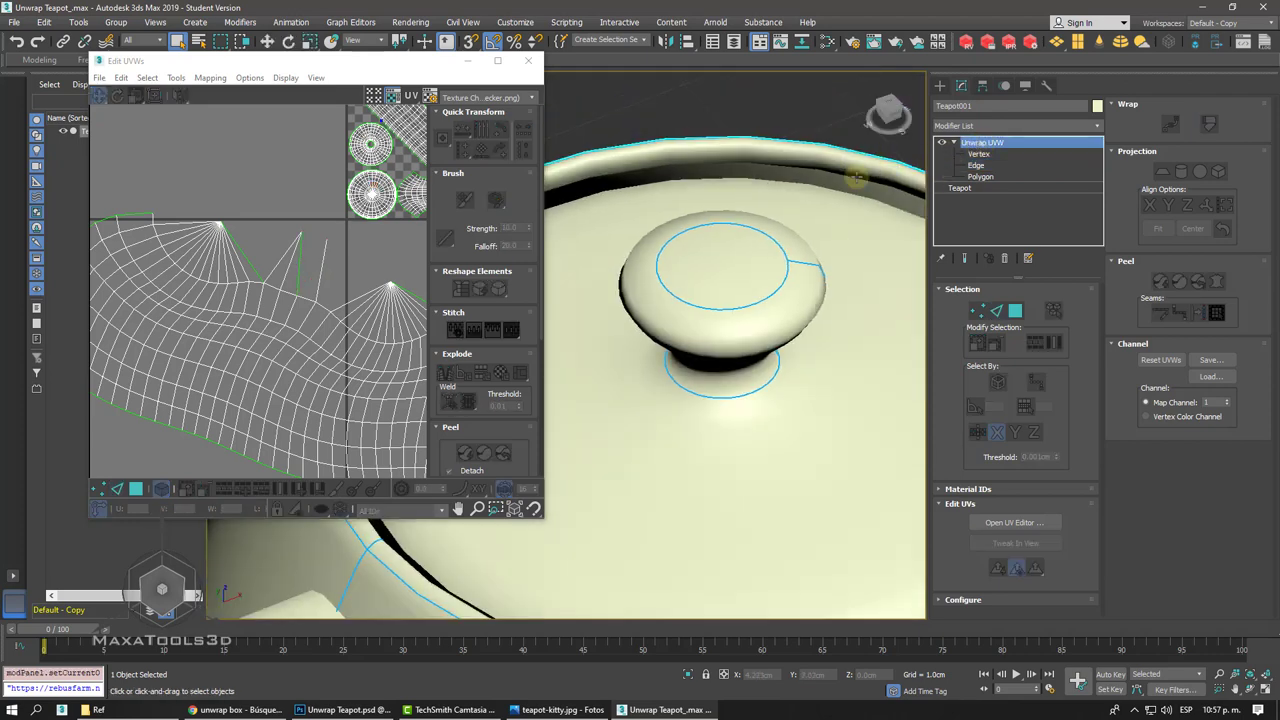
pyautogui.scroll(-2, 649, 231)
pyautogui.keyDown('alt'); pyautogui.moveTo(649, 231); pyautogui.dragTo(646, 232, button='middle'); pyautogui.keyUp('alt')
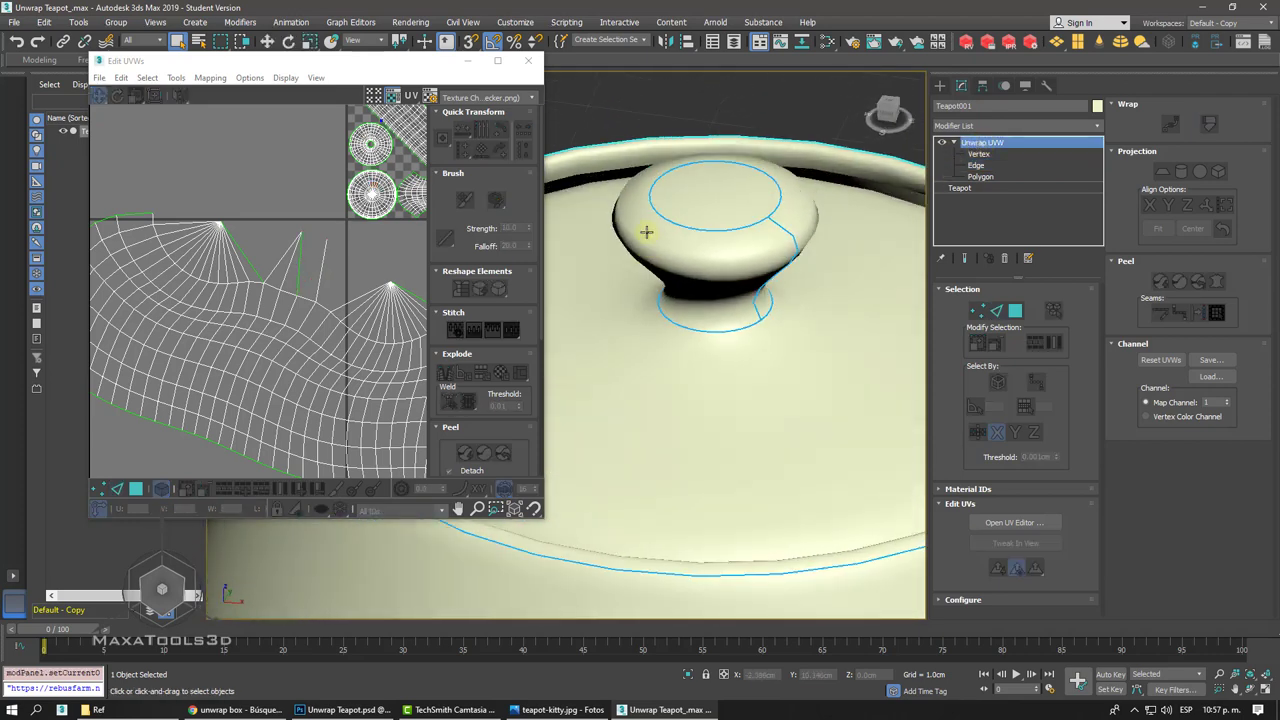
pyautogui.click(966, 177)
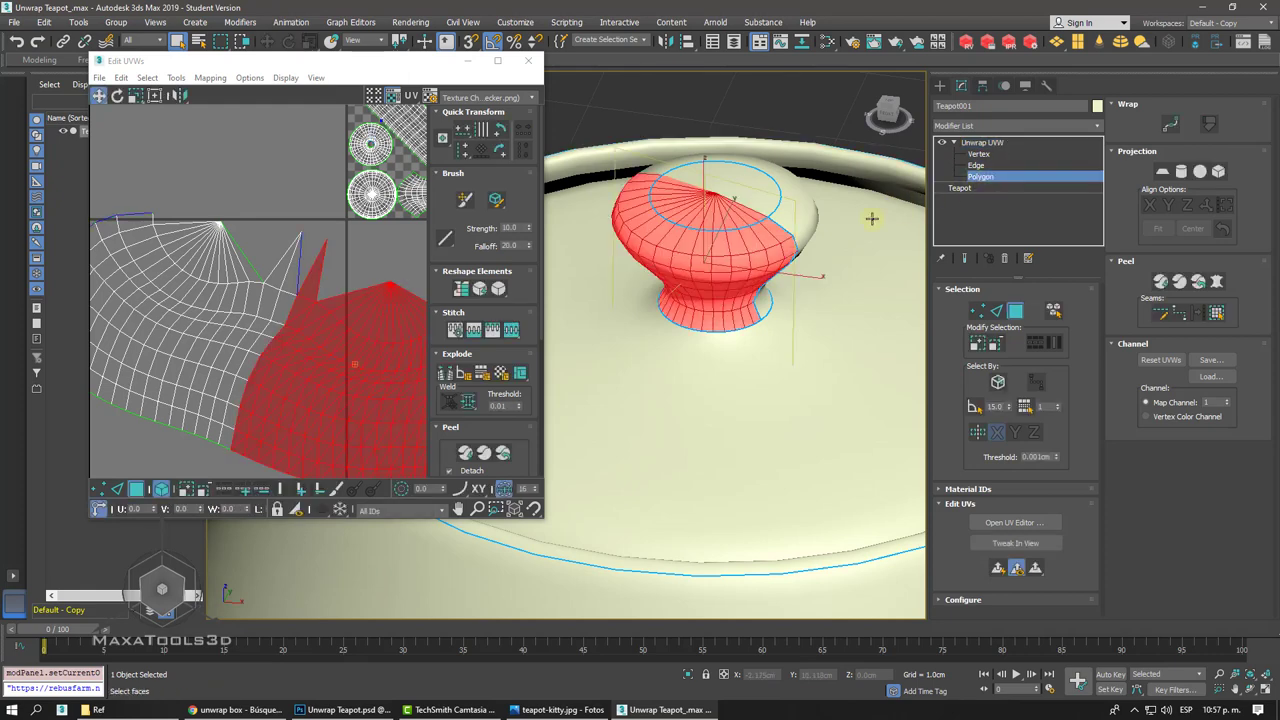
pyautogui.hotkey('ctrl', 'd')
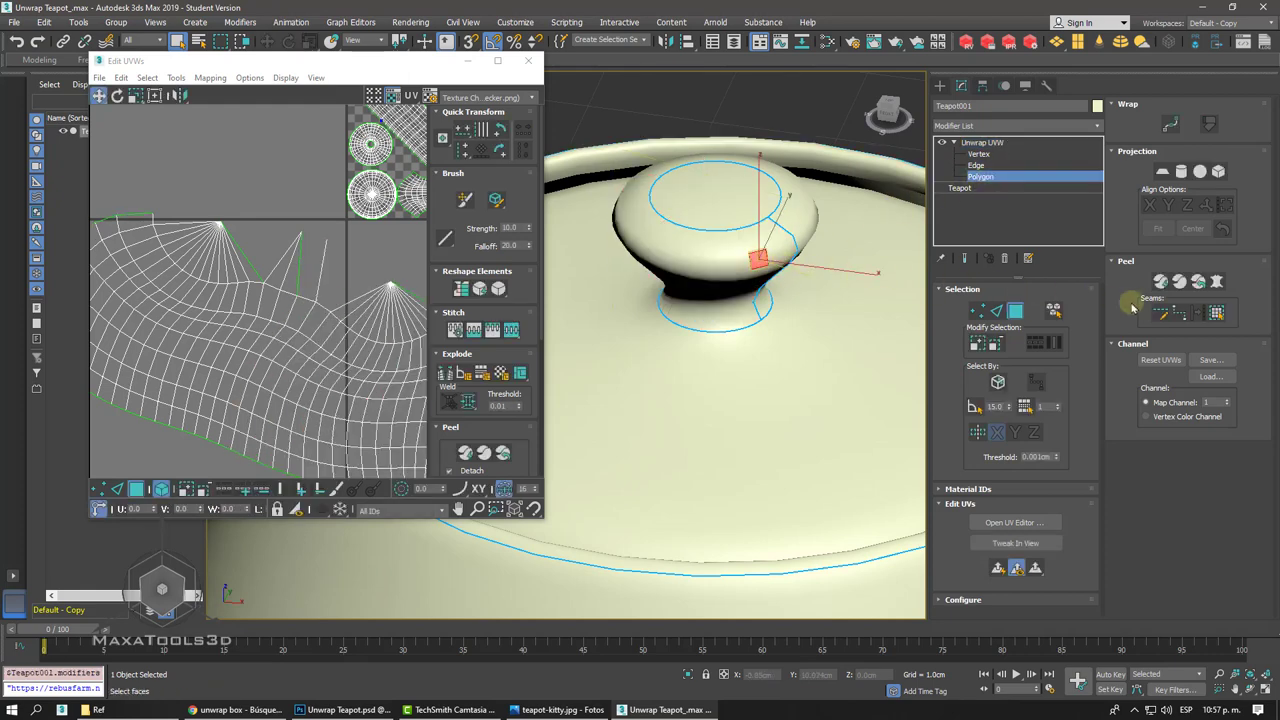
pyautogui.click(1216, 313)
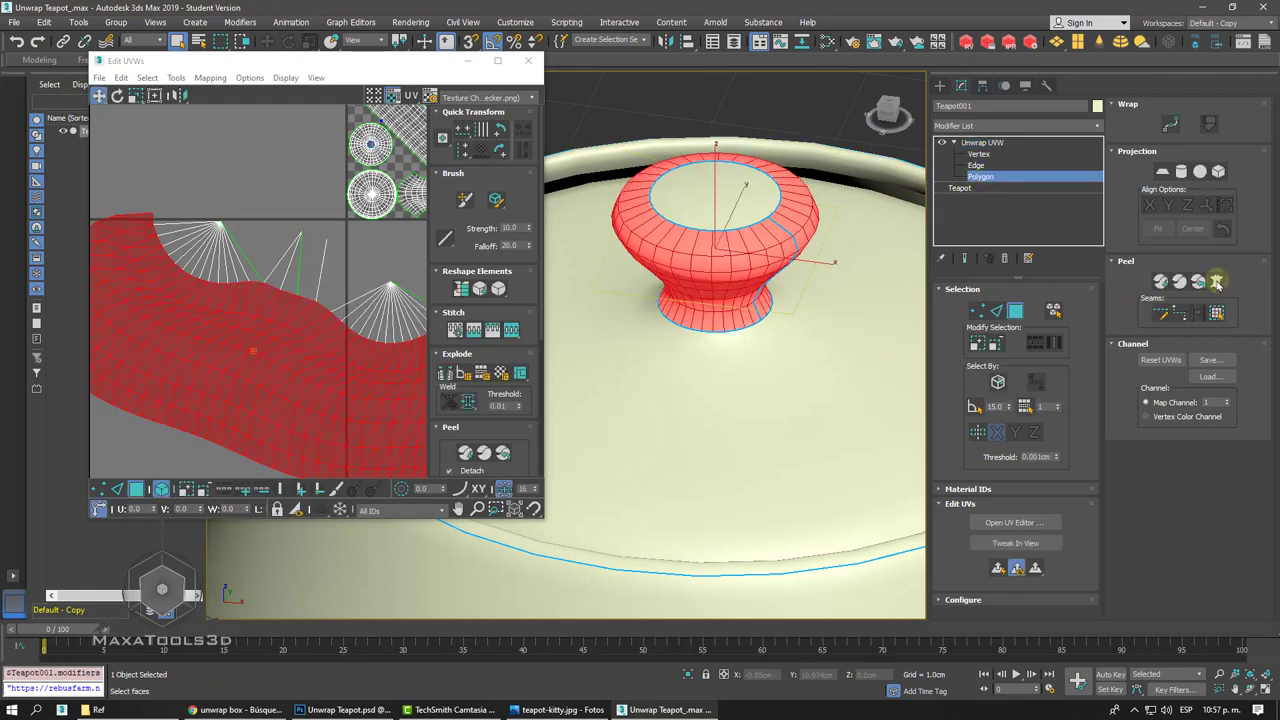
pyautogui.click(1216, 283)
pyautogui.click(845, 187)
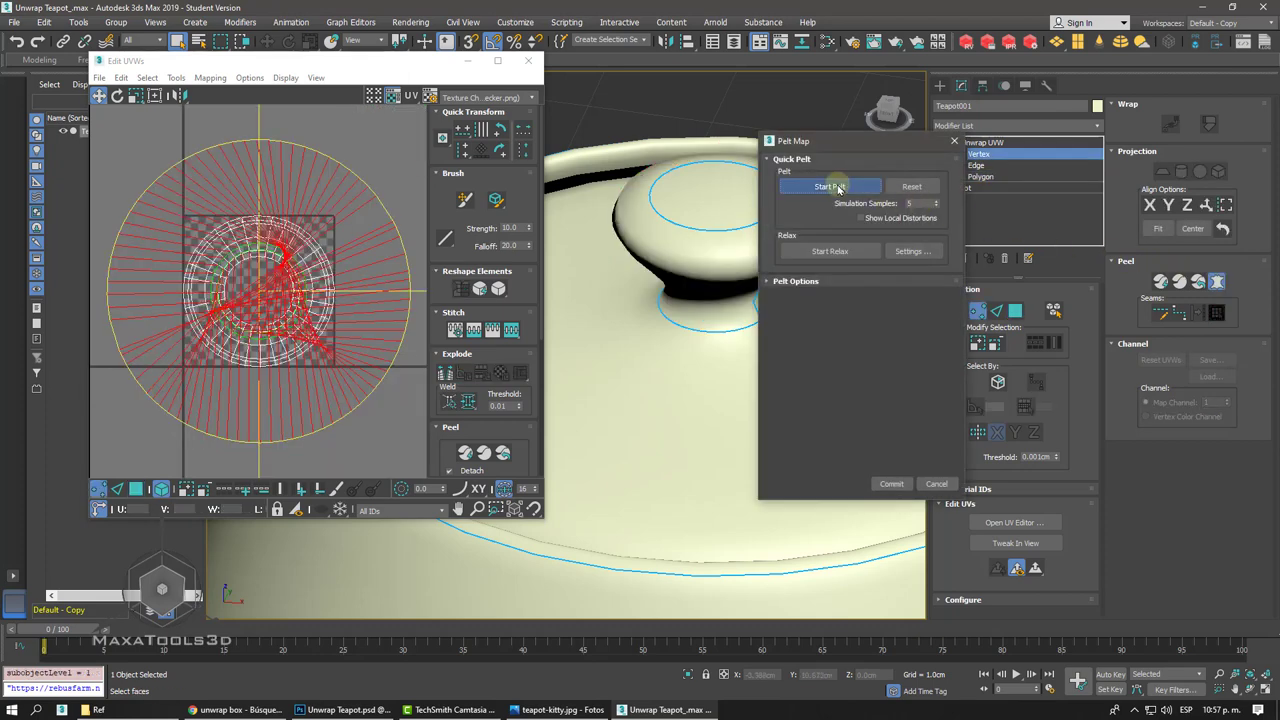
pyautogui.click(840, 251)
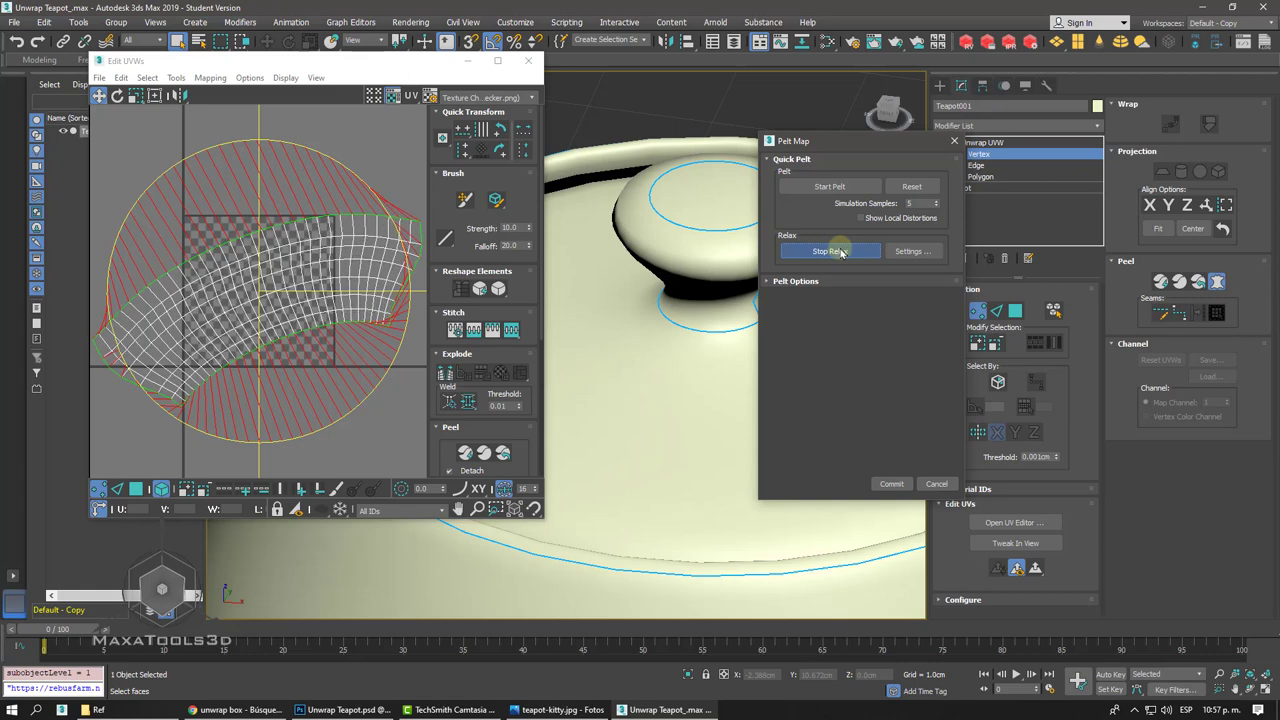
pyautogui.click(840, 251)
pyautogui.click(891, 484)
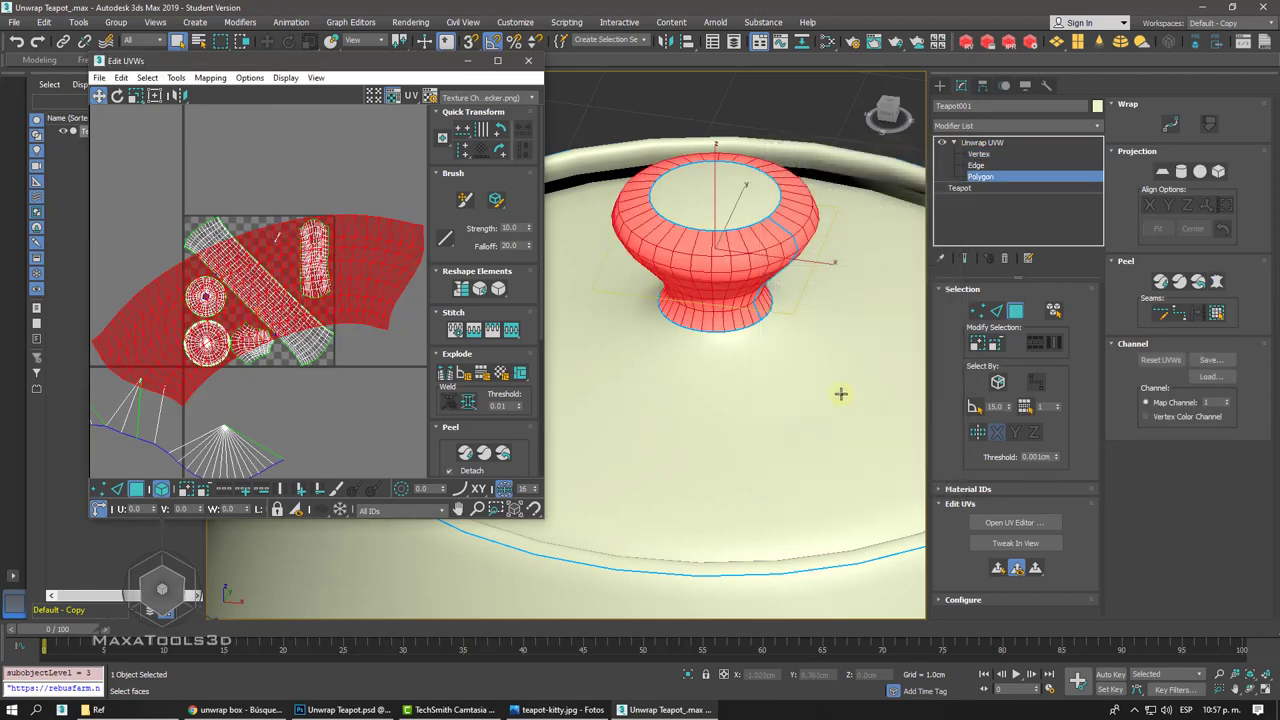
pyautogui.click(1216, 313)
# - Pelt-unwrap and relax the lid knob's top cap, then move its island to the top
pyautogui.click(1216, 281)
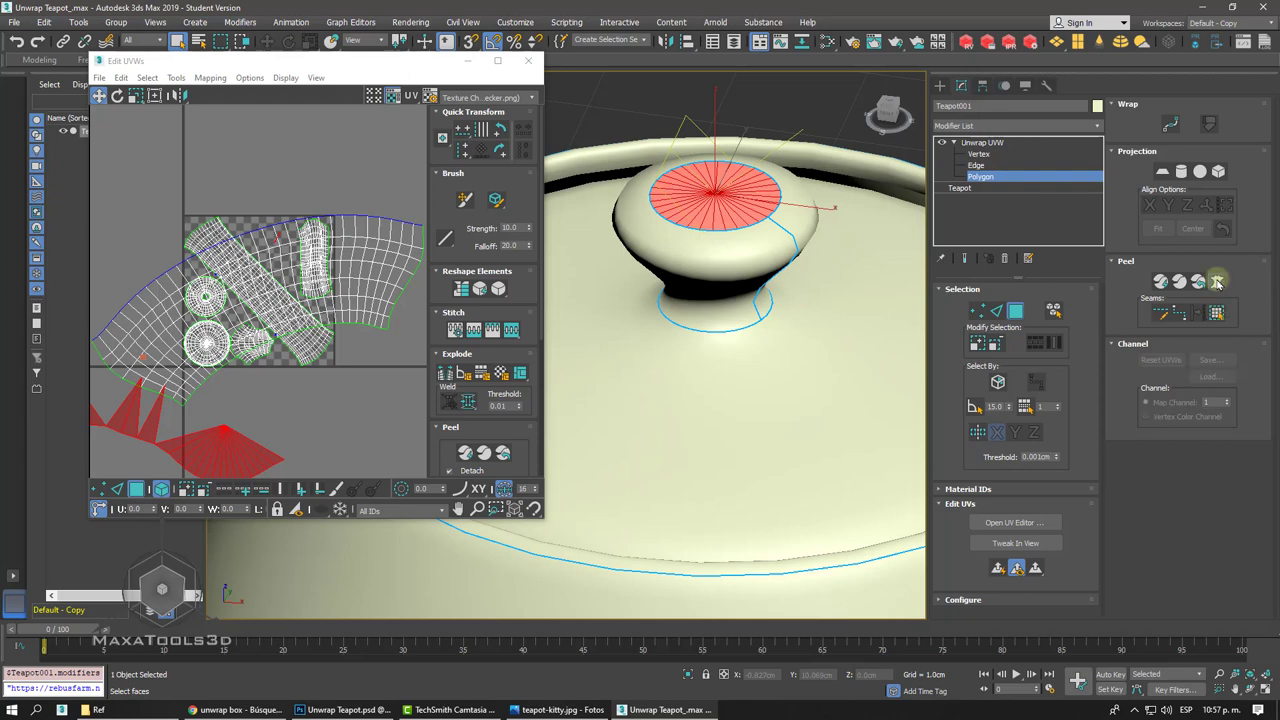
pyautogui.click(850, 188)
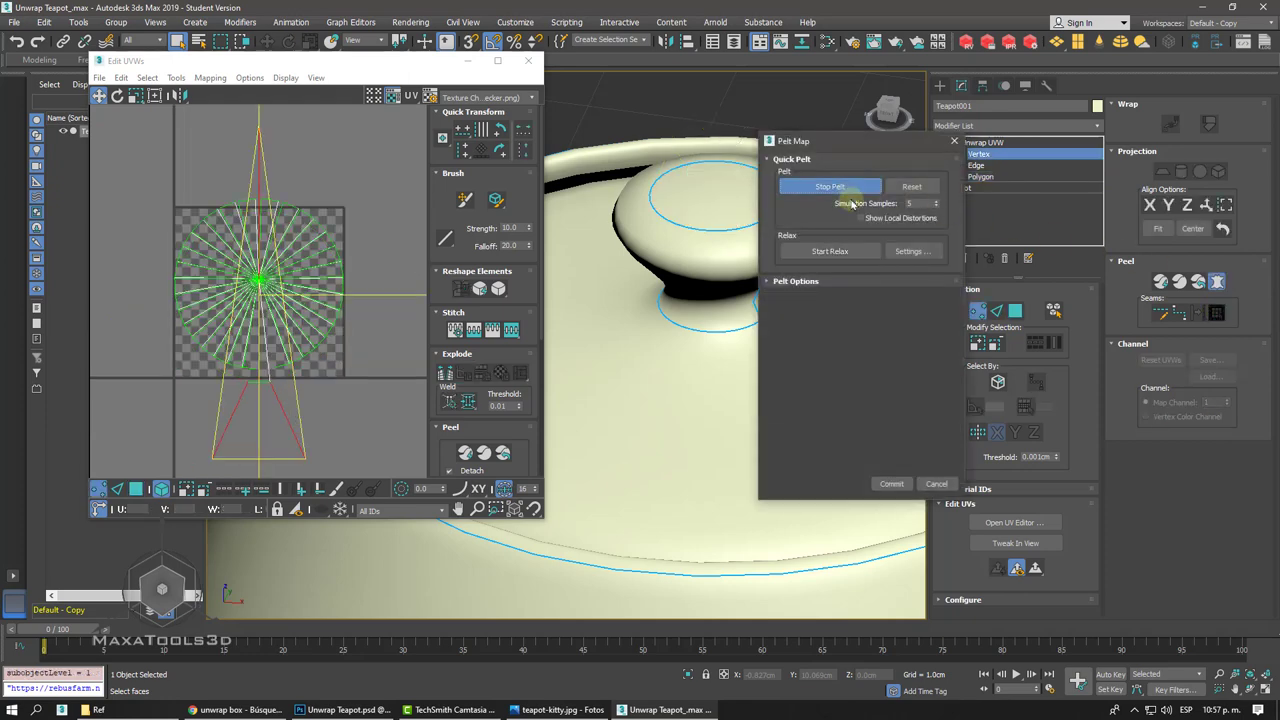
pyautogui.click(851, 253)
pyautogui.click(851, 252)
pyautogui.click(891, 483)
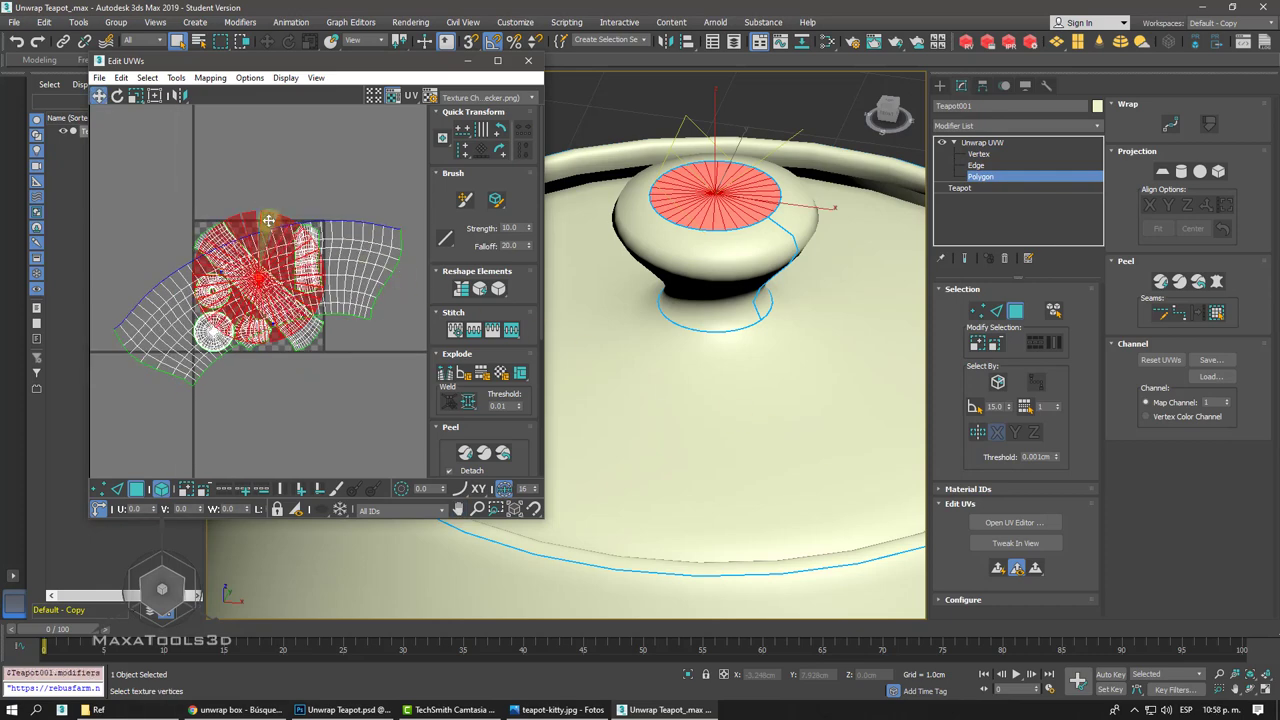
pyautogui.moveTo(268, 219); pyautogui.dragTo(260, 95)
# - Zoom onto the cap, clear its selection and exit sub-object editing of the unwrap
pyautogui.scroll(3, 260, 95)
pyautogui.scroll(2, 260, 95)
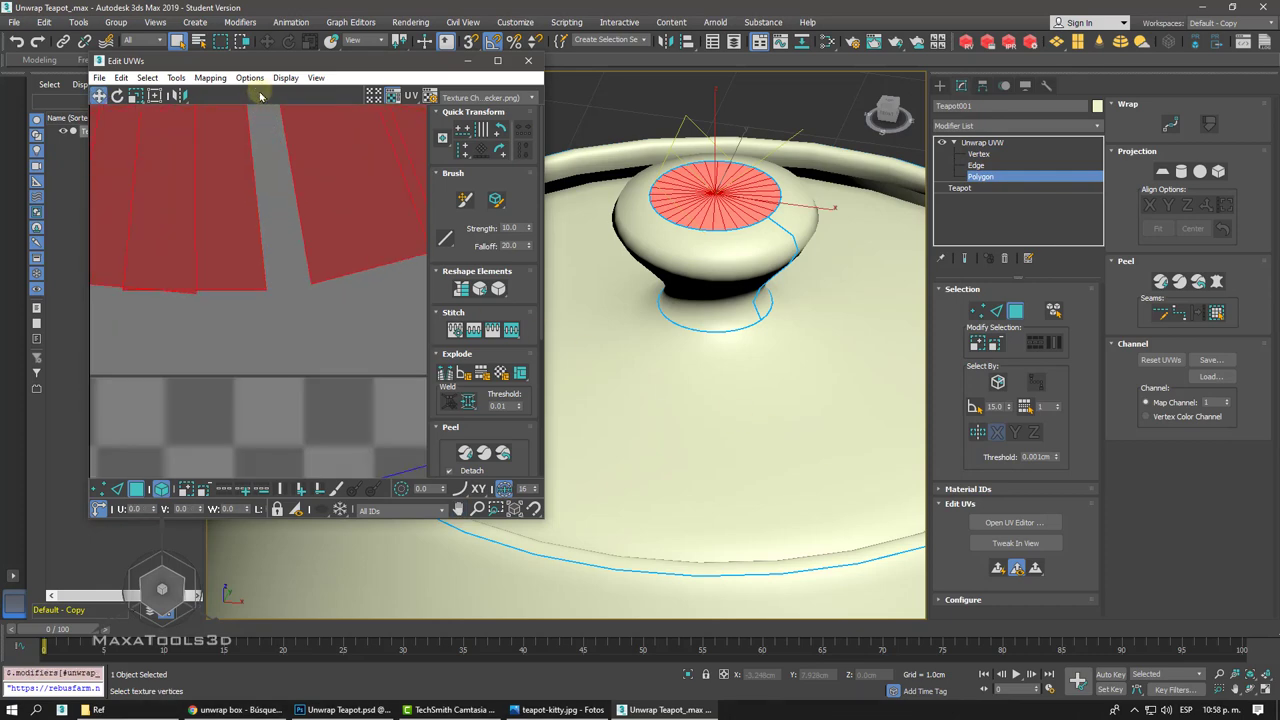
pyautogui.scroll(-4, 260, 95)
pyautogui.press('z')
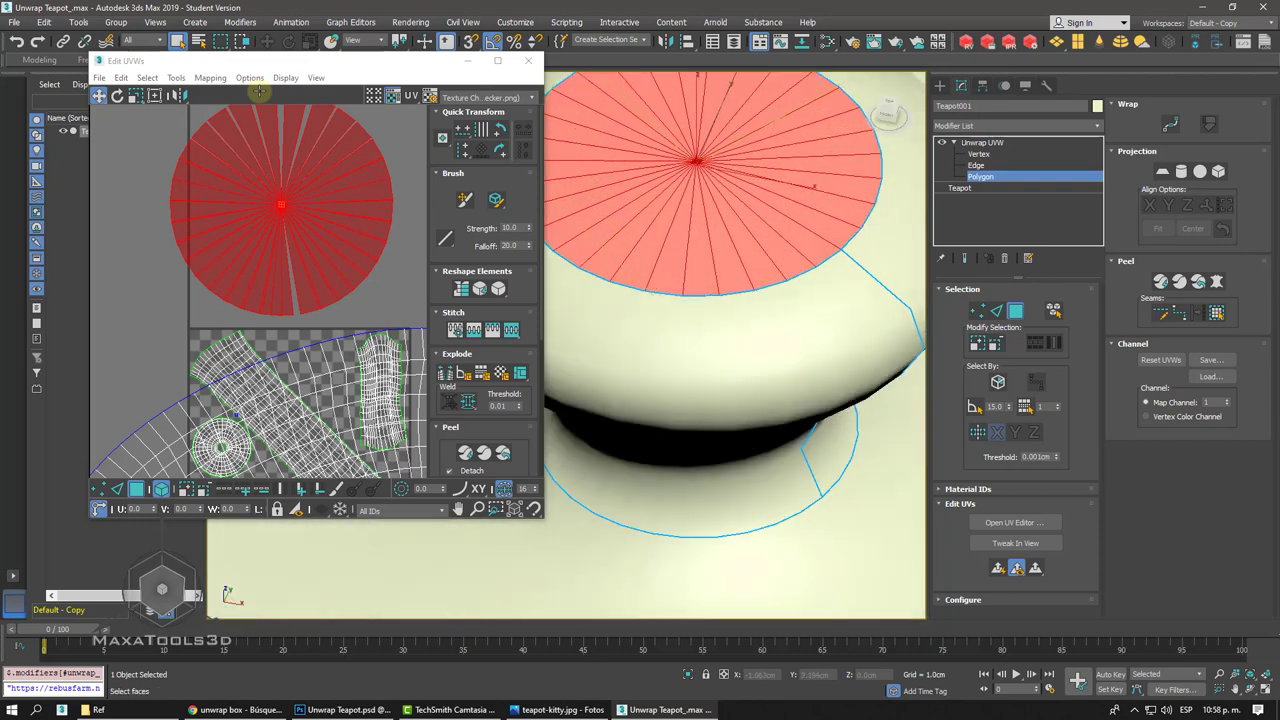
pyautogui.scroll(2, 270, 125)
pyautogui.scroll(2, 267, 144)
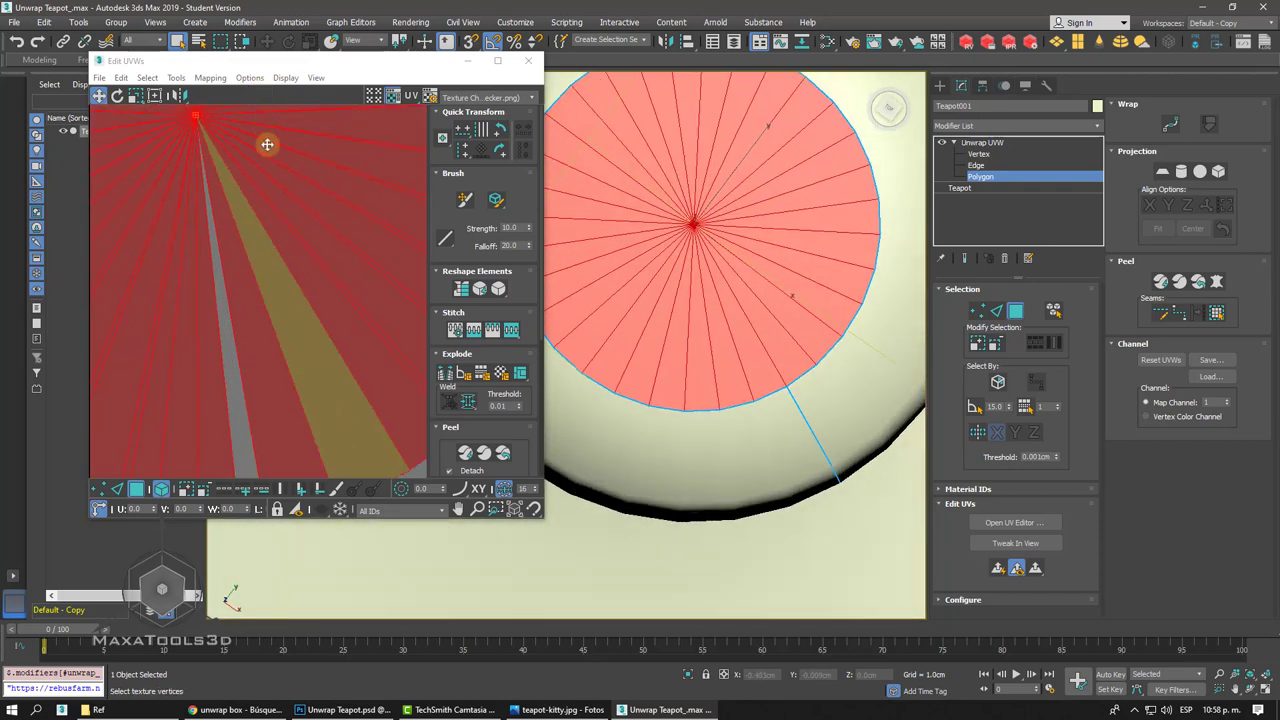
pyautogui.scroll(-3, 267, 144)
pyautogui.scroll(3, 289, 314)
pyautogui.click(297, 334)
pyautogui.click(295, 293)
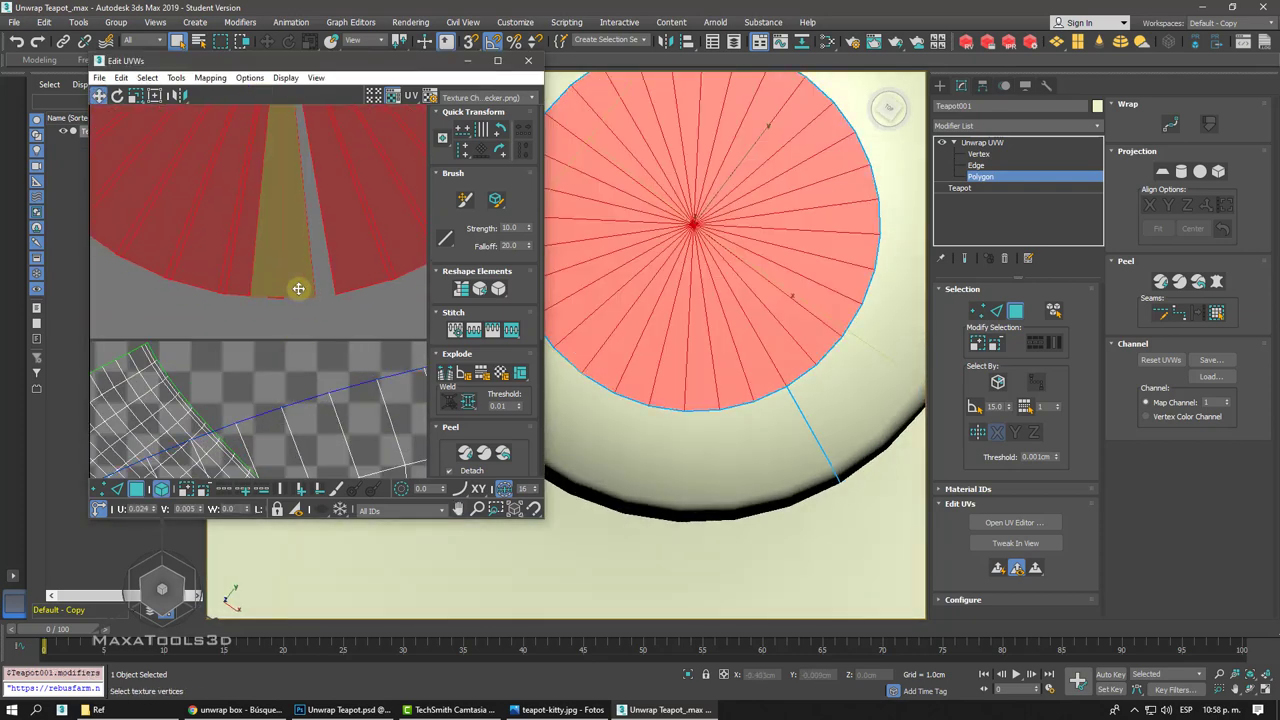
pyautogui.click(300, 327)
pyautogui.hotkey('ctrl', 'b')
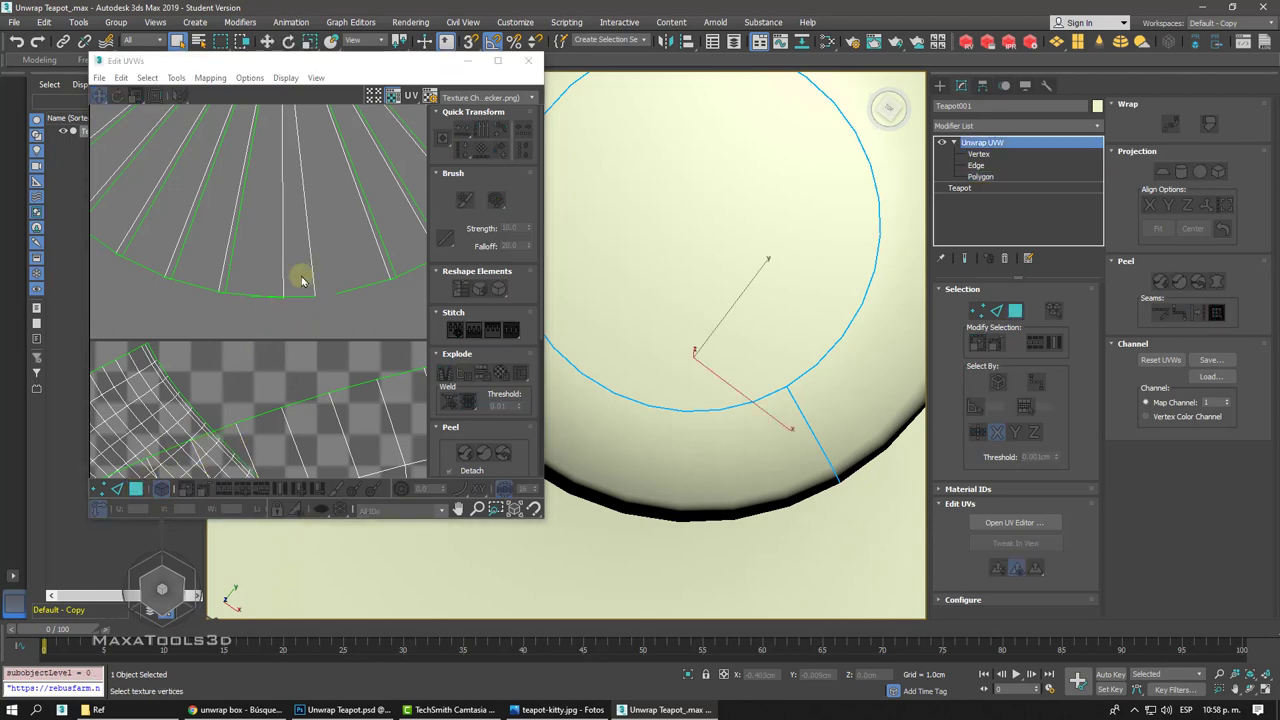
# - Select the whole circular lid UV island and try a Stitch, then undo it
pyautogui.click(306, 293)
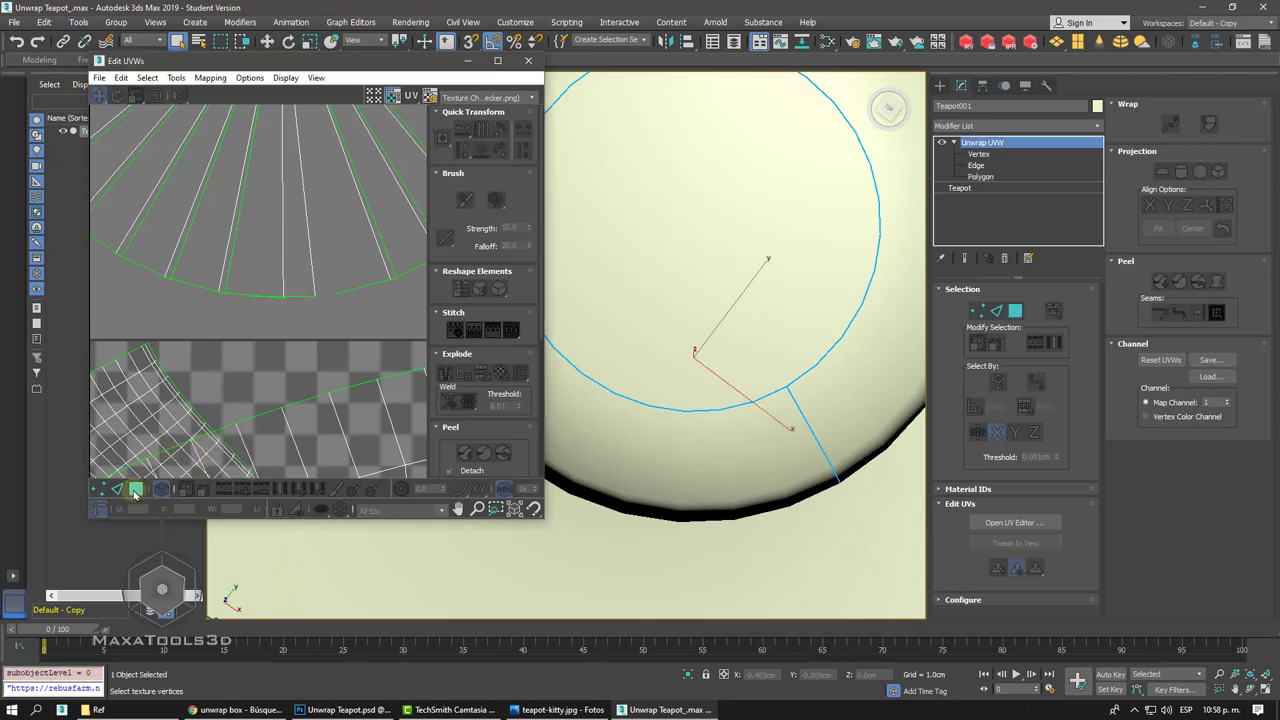
pyautogui.click(136, 488)
pyautogui.click(296, 288)
pyautogui.click(296, 288)
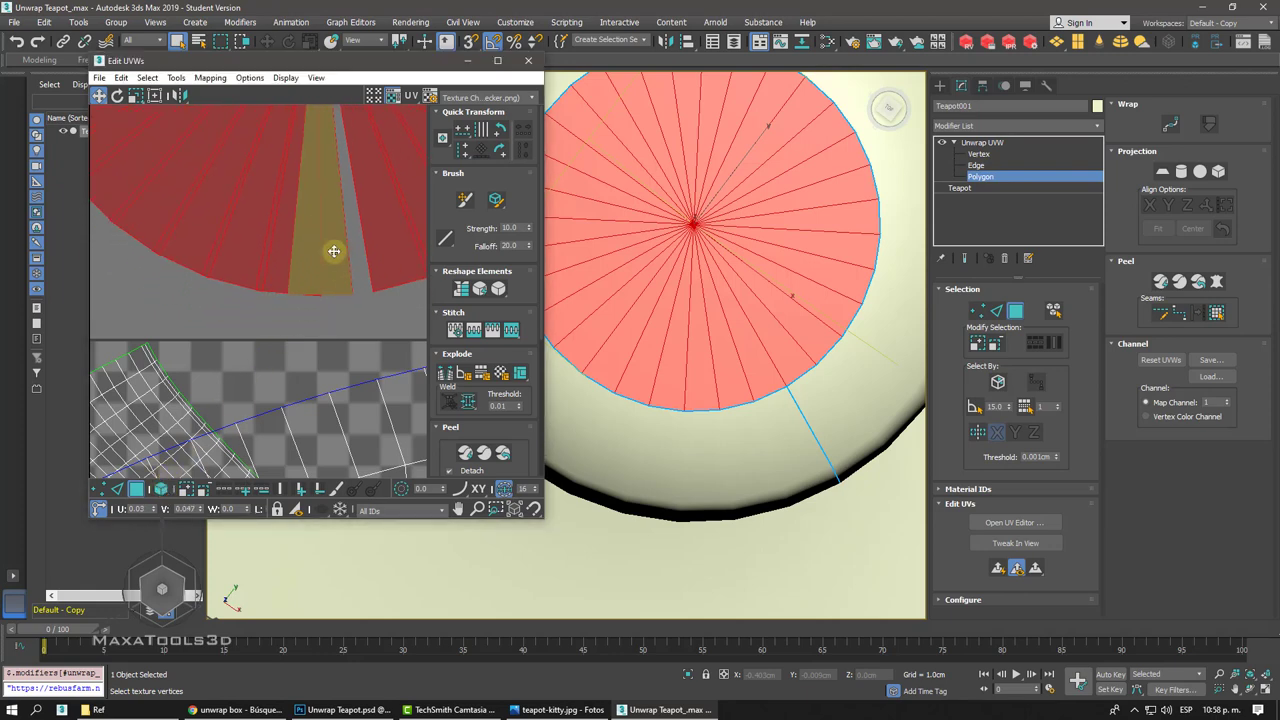
pyautogui.click(309, 303)
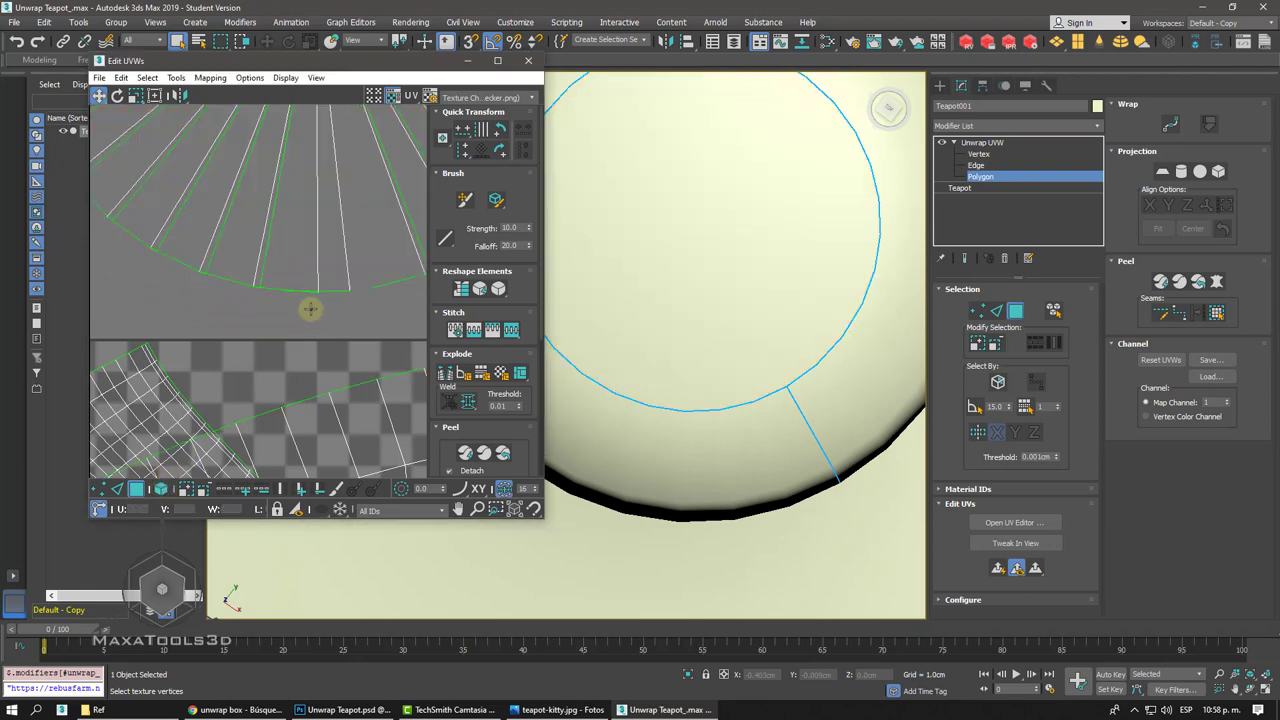
pyautogui.click(352, 277)
pyautogui.scroll(-5, 300, 240)
pyautogui.scroll(-1, 231, 190)
pyautogui.moveTo(172, 141); pyautogui.dragTo(366, 312)
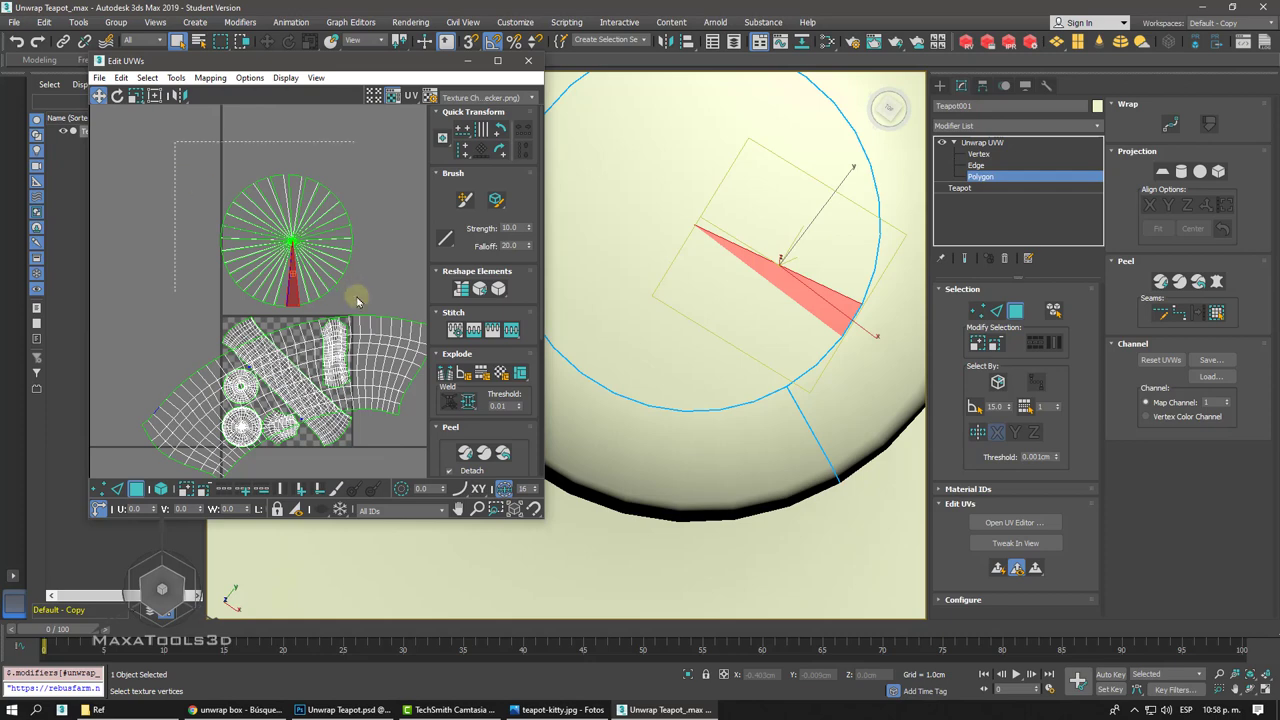
pyautogui.click(475, 334)
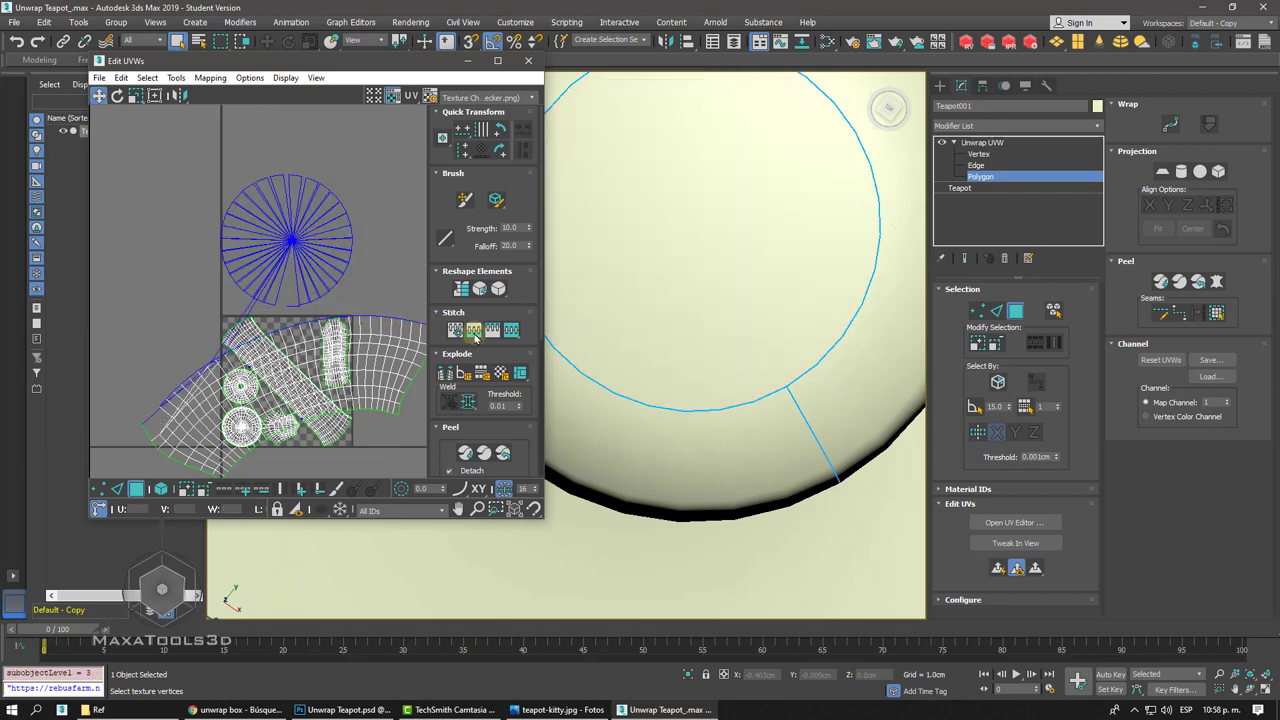
pyautogui.hotkey('ctrl', 'z')
pyautogui.click(376, 266)
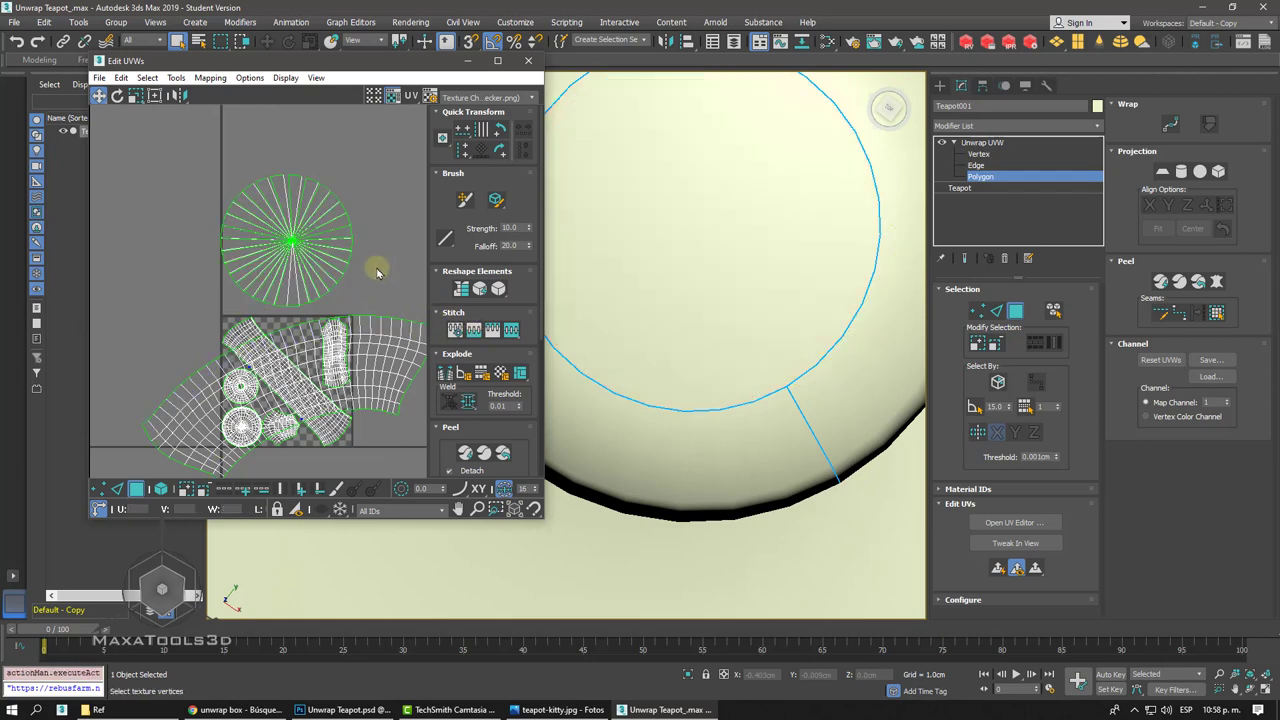
# - Try stitching two neighbouring lid wedge polygons, undo, and select a thin wedge face
pyautogui.click(328, 231)
pyautogui.scroll(5, 326, 225)
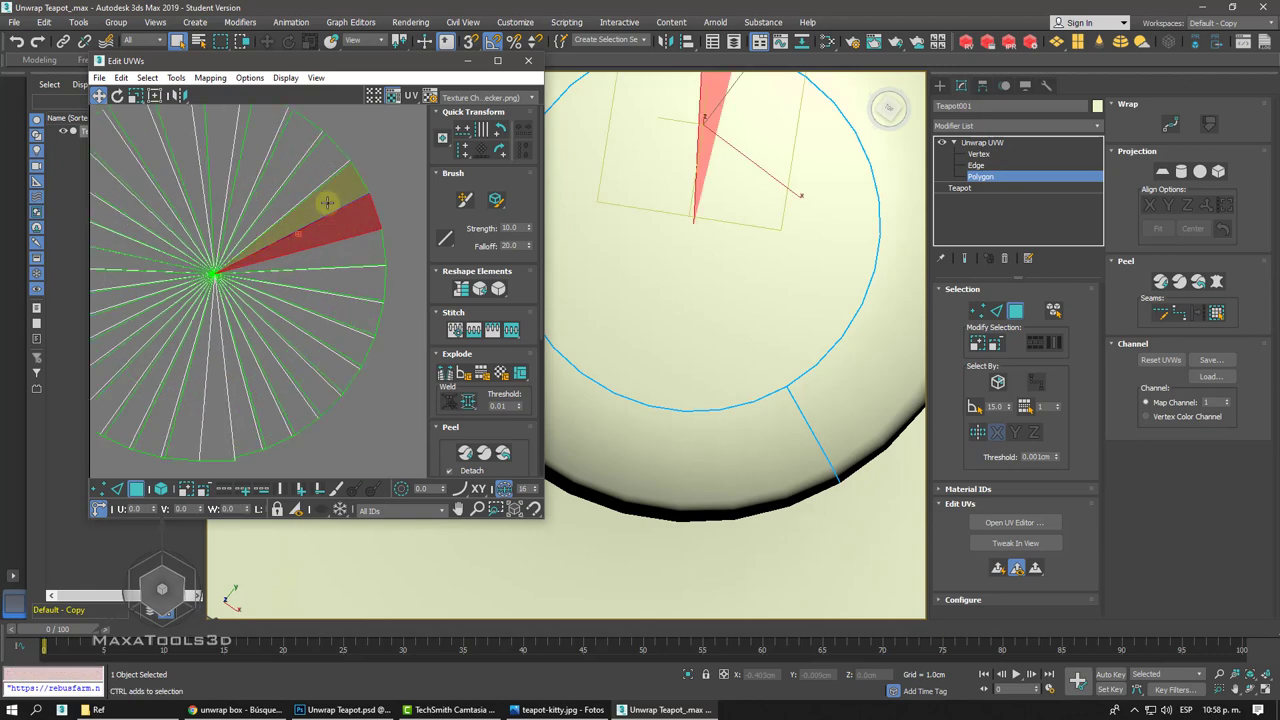
pyautogui.keyDown('ctrl'); pyautogui.click(367, 237); pyautogui.keyUp('ctrl')
pyautogui.click(475, 334)
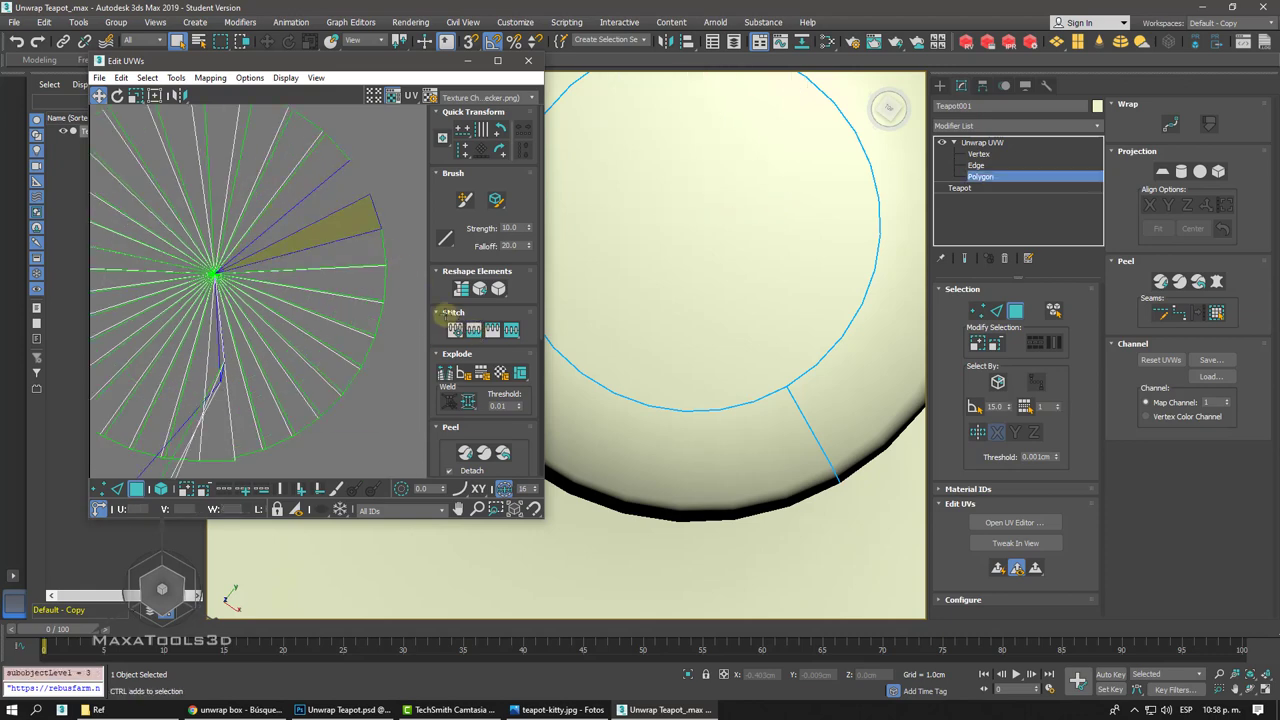
pyautogui.hotkey('ctrl', 'z')
pyautogui.click(383, 277)
pyautogui.scroll(2, 383, 277)
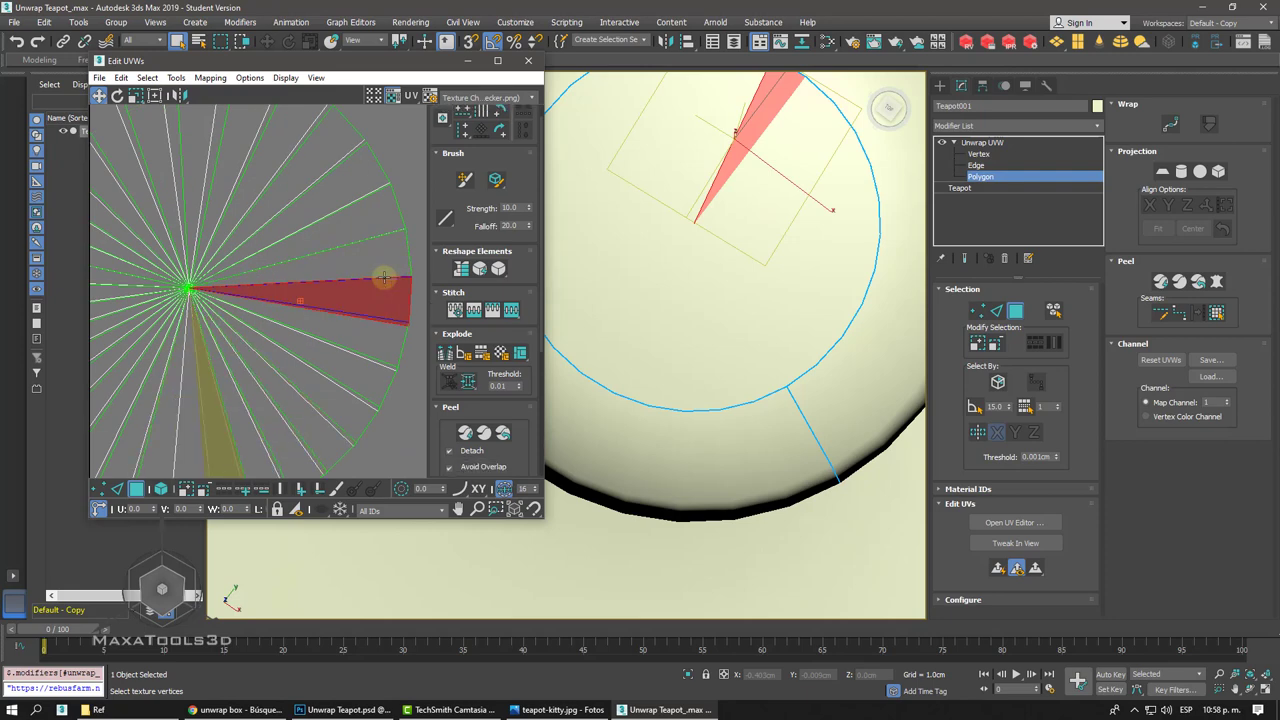
pyautogui.scroll(-5, 383, 277)
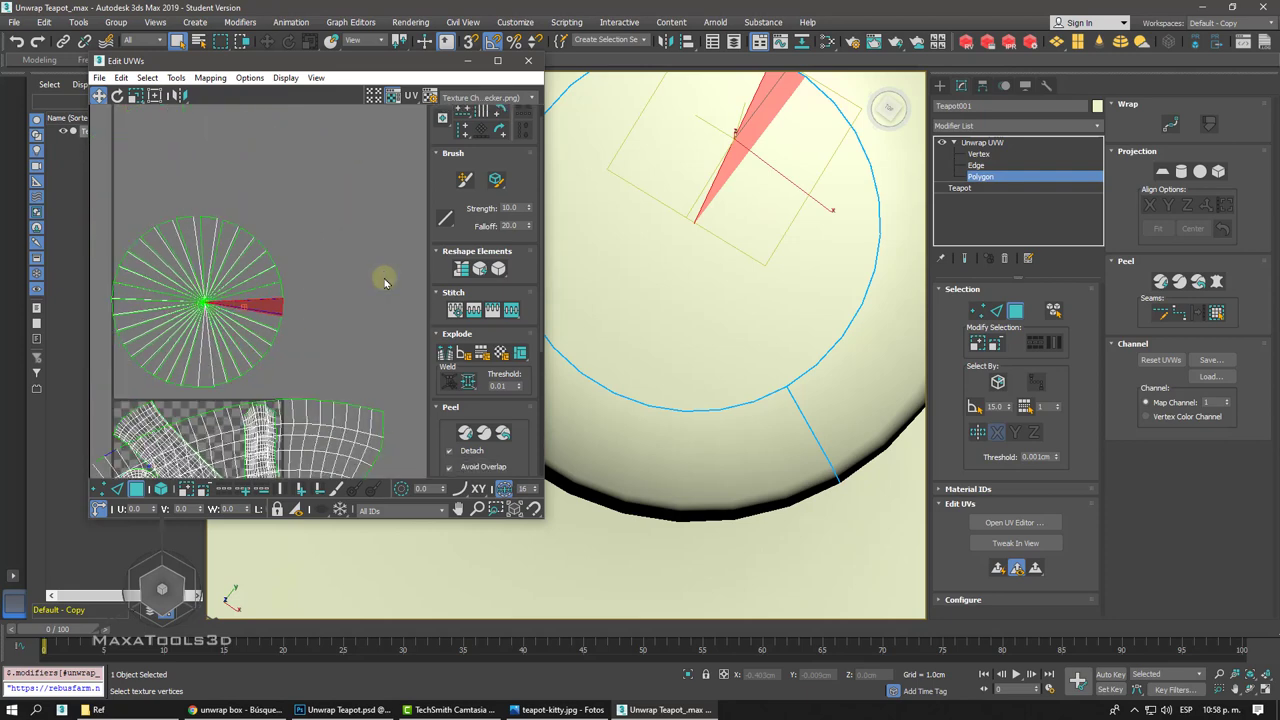
pyautogui.scroll(1, 383, 280)
pyautogui.scroll(3, 383, 280)
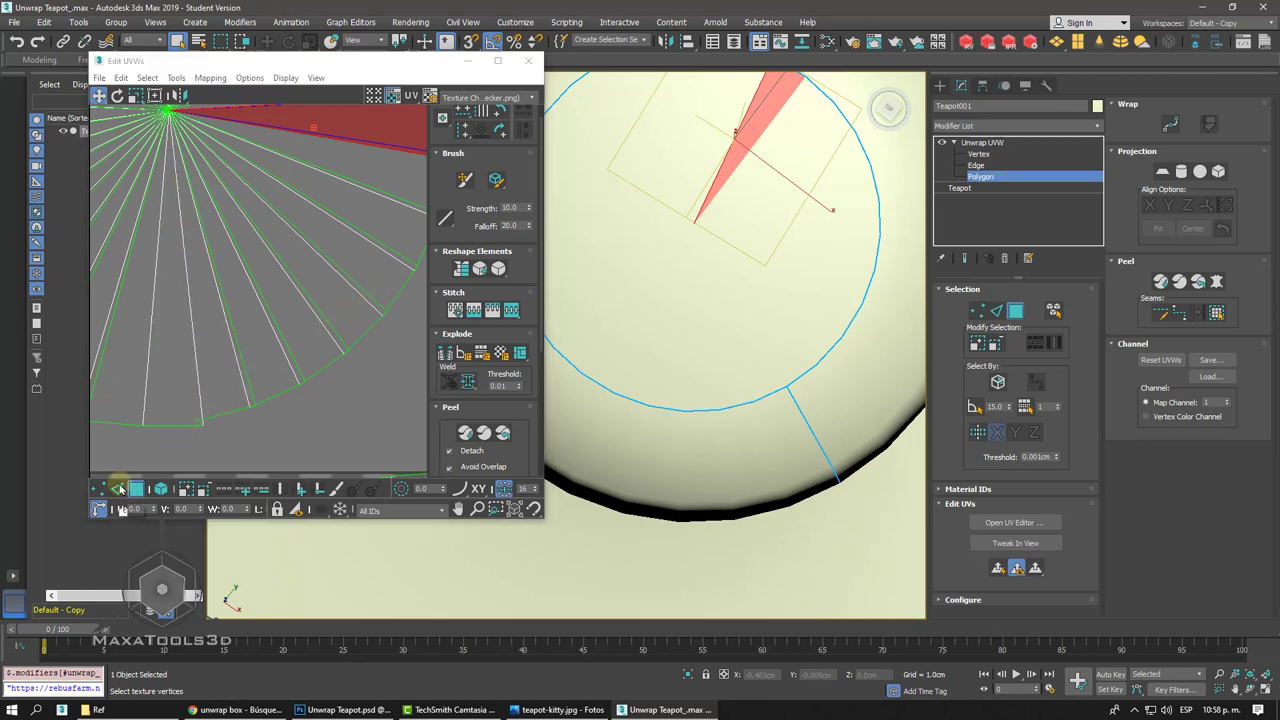
# - In Edge mode, select all lid edges with Ctrl+A and stitch the wedges into one fan
pyautogui.click(117, 487)
pyautogui.moveTo(170, 204)
pyautogui.mouseDown(button='middle')
pyautogui.moveTo(185, 280)
pyautogui.moveTo(218, 278)
pyautogui.mouseUp(button='middle')
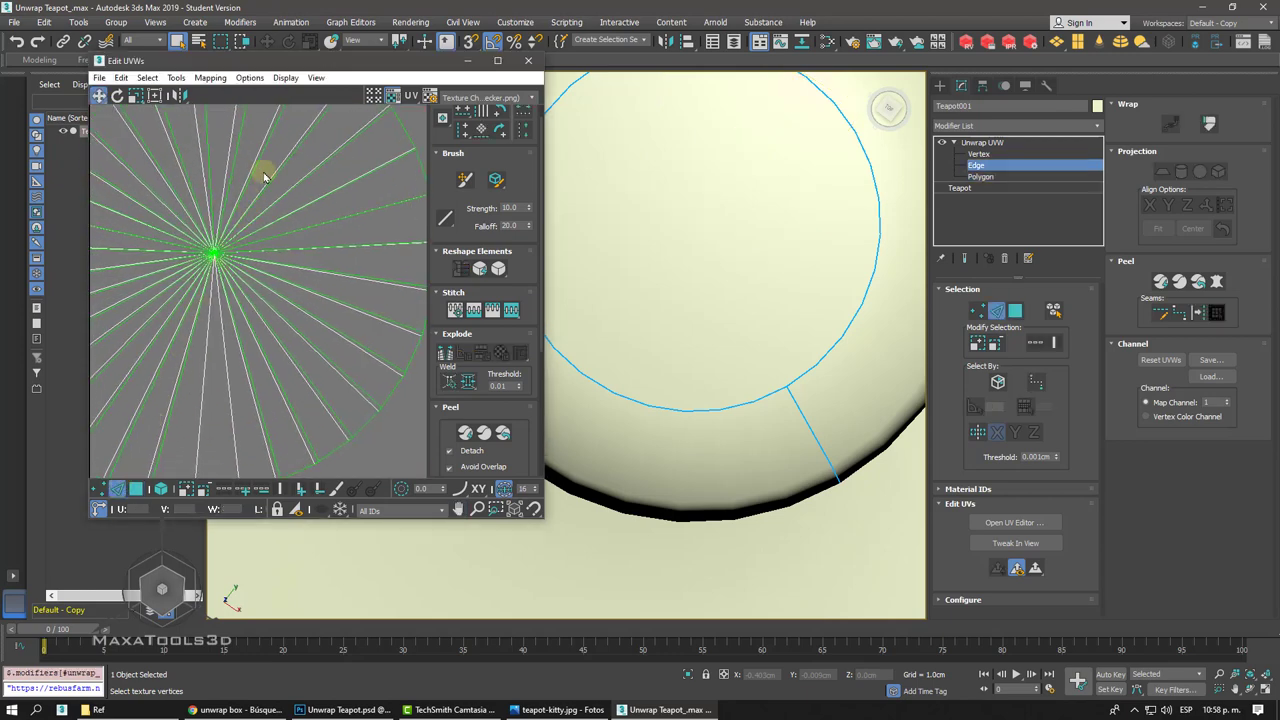
pyautogui.hotkey('ctrl', 'a')
pyautogui.scroll(-2, 163, 334)
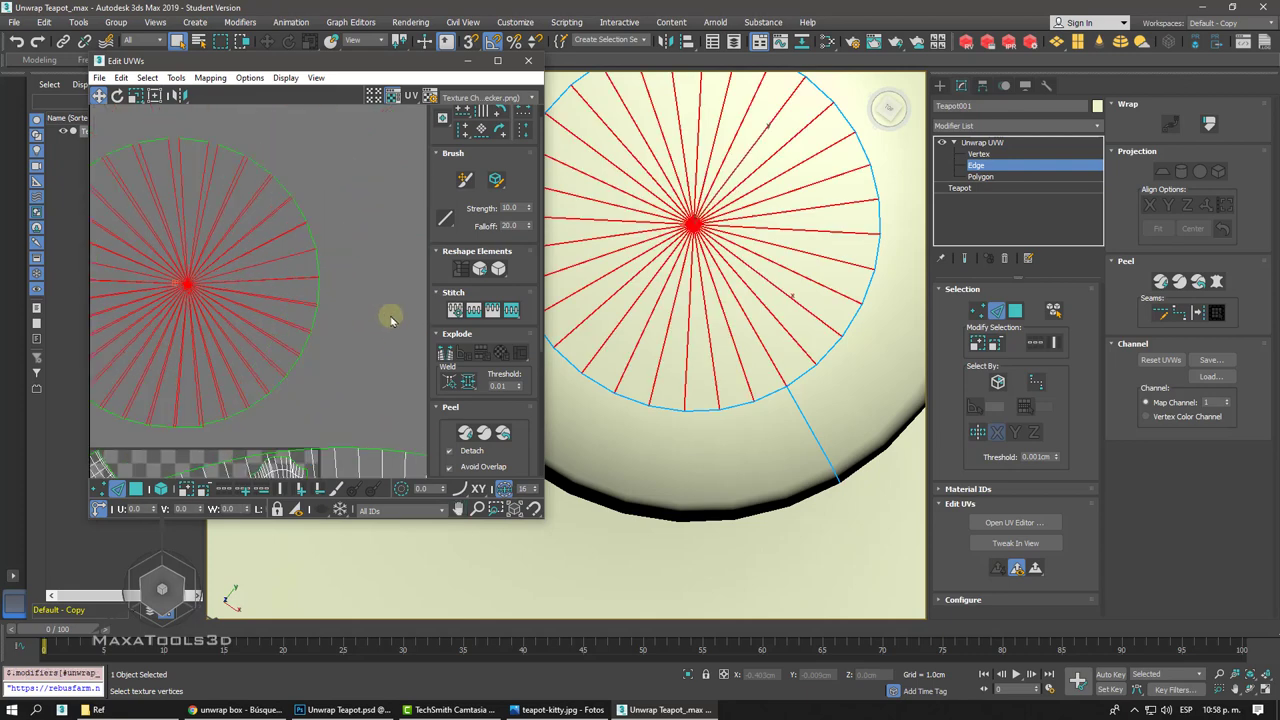
pyautogui.click(474, 310)
pyautogui.hotkey('ctrl', 'z')
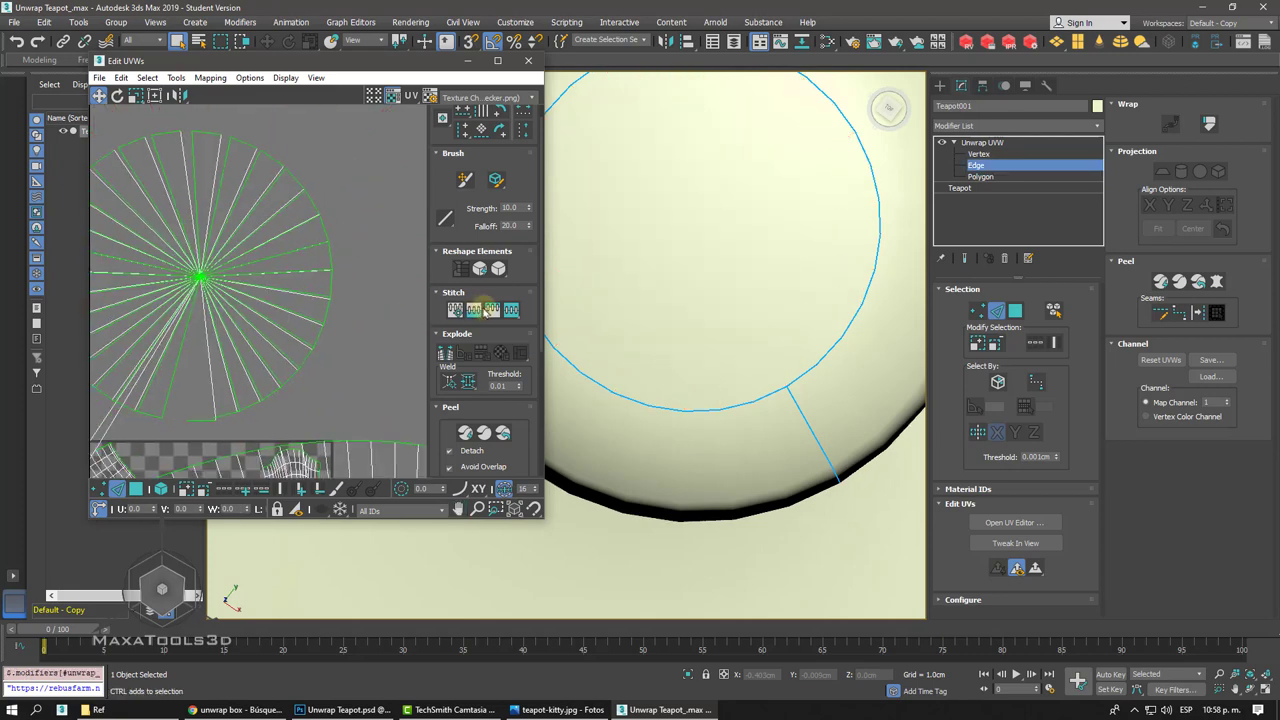
pyautogui.hotkey('ctrl', 'a')
pyautogui.click(492, 311)
pyautogui.hotkey('ctrl', 'z')
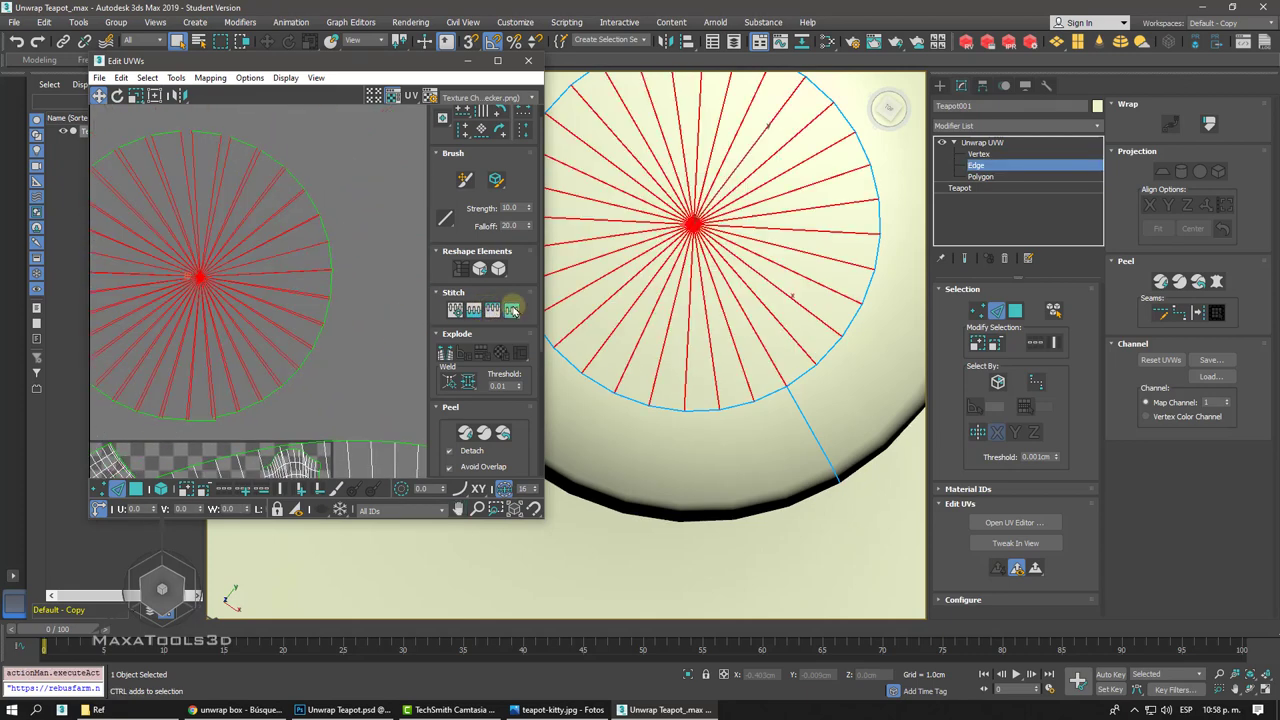
pyautogui.click(492, 311)
pyautogui.hotkey('ctrl', 'z')
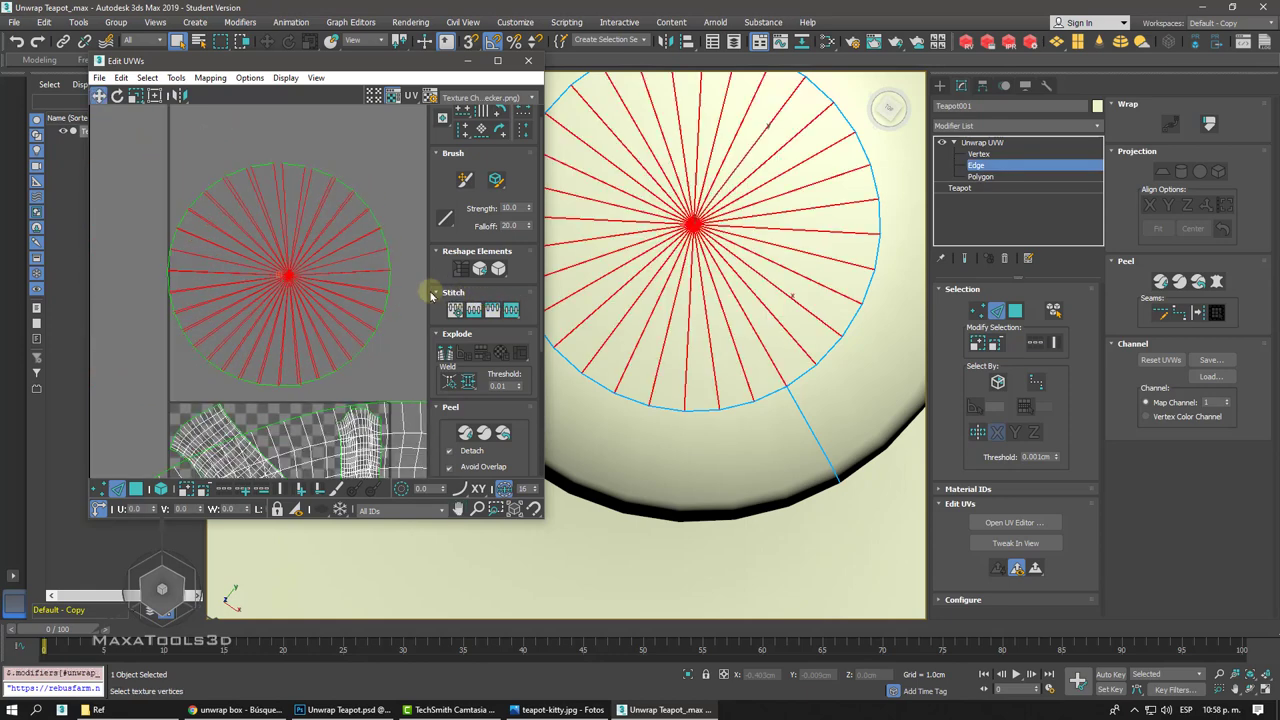
pyautogui.click(431, 293)
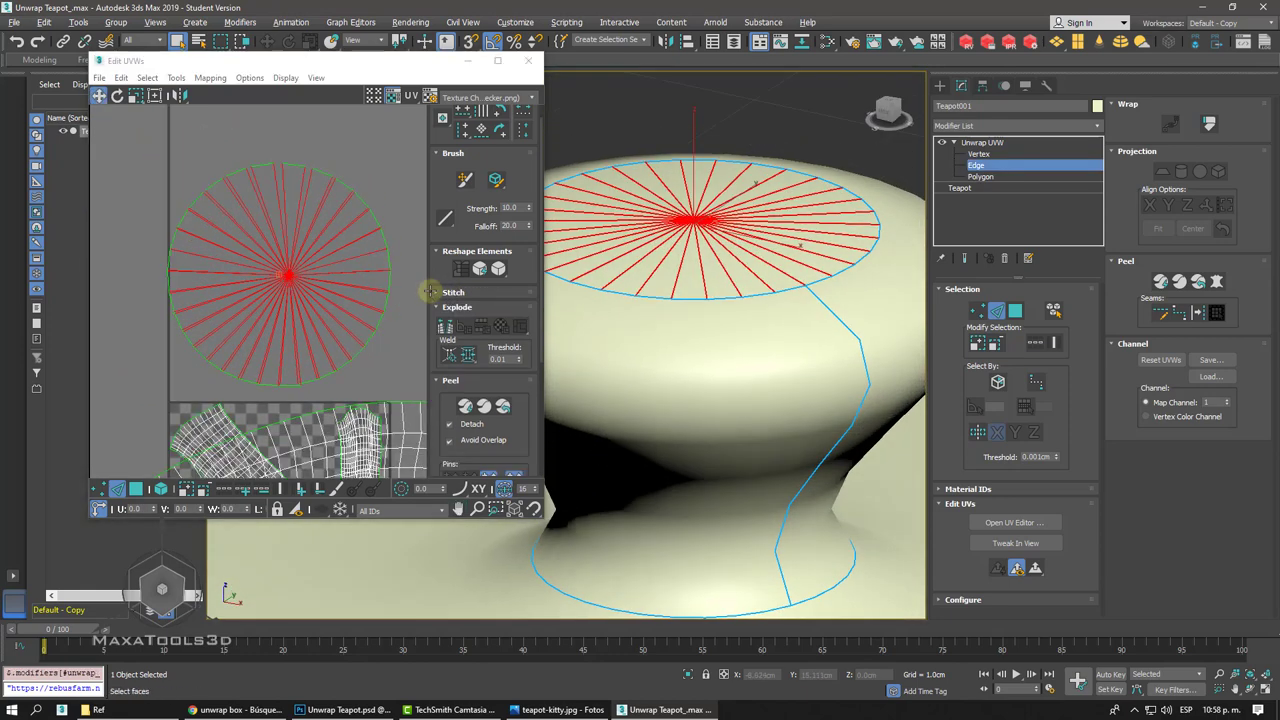
# - Select the whole teapot lid, apply a Planar projection and move its UVs up
pyautogui.click(978, 177)
pyautogui.click(714, 172)
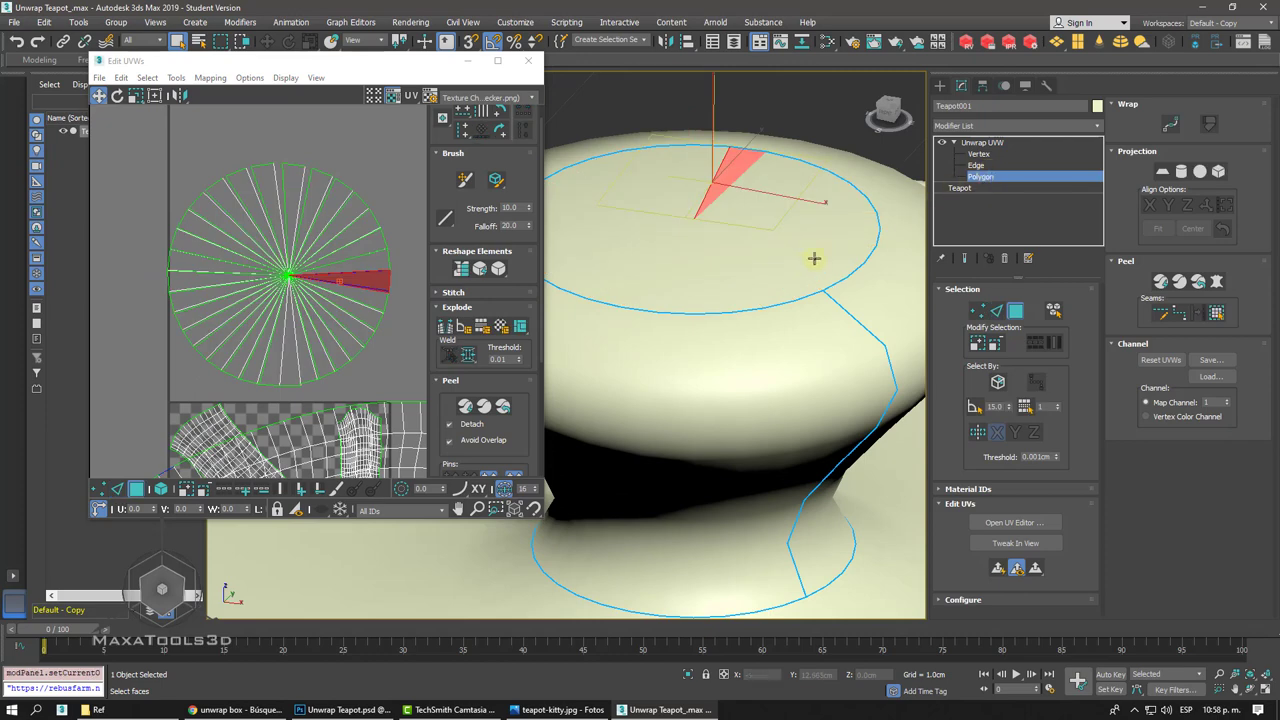
pyautogui.click(803, 263)
pyautogui.click(1217, 313)
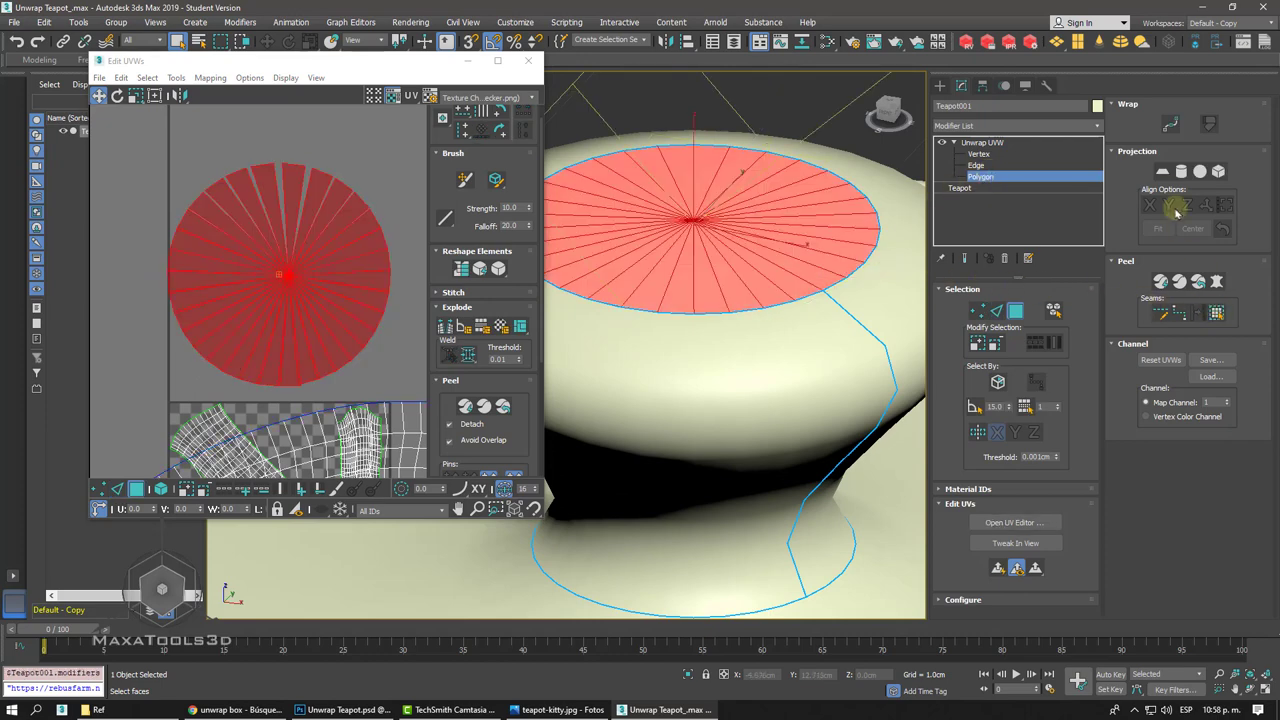
pyautogui.click(1162, 172)
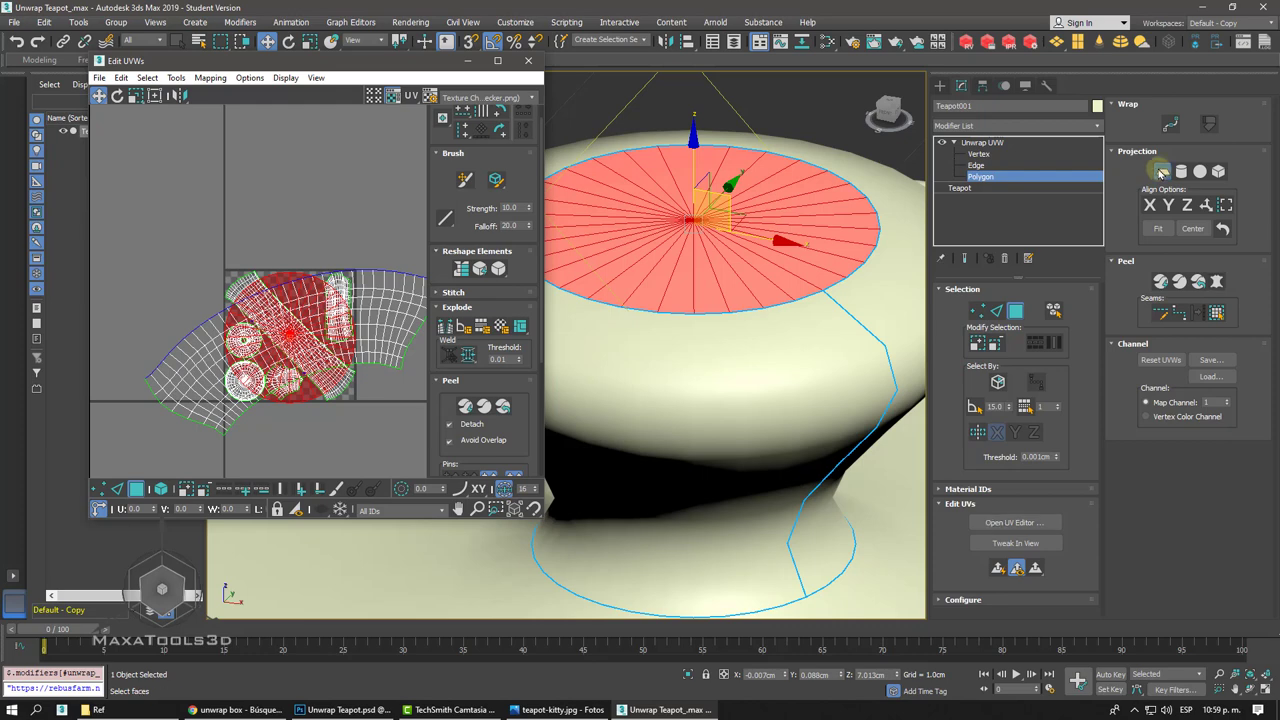
pyautogui.click(1162, 172)
pyautogui.moveTo(283, 277); pyautogui.dragTo(247, 125)
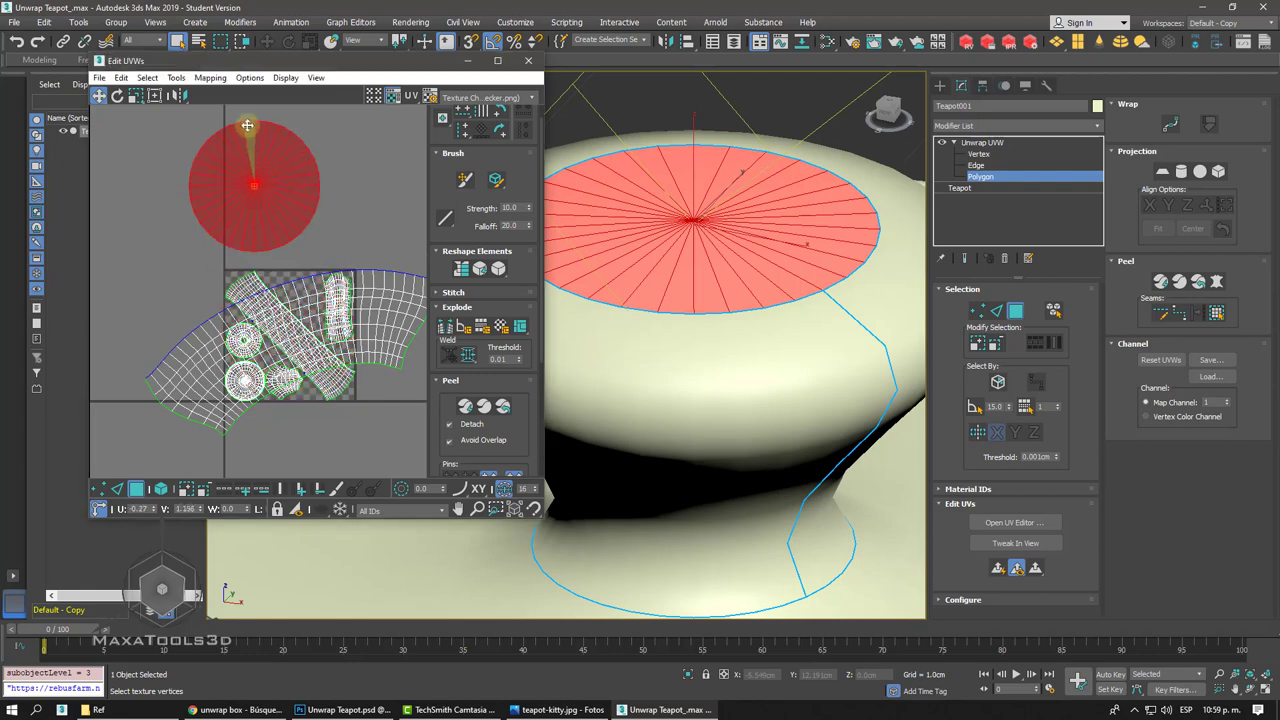
# - Scale the teapot body UV island to about 35% and move it to the top of the UV square
pyautogui.click(366, 160)
pyautogui.click(367, 285)
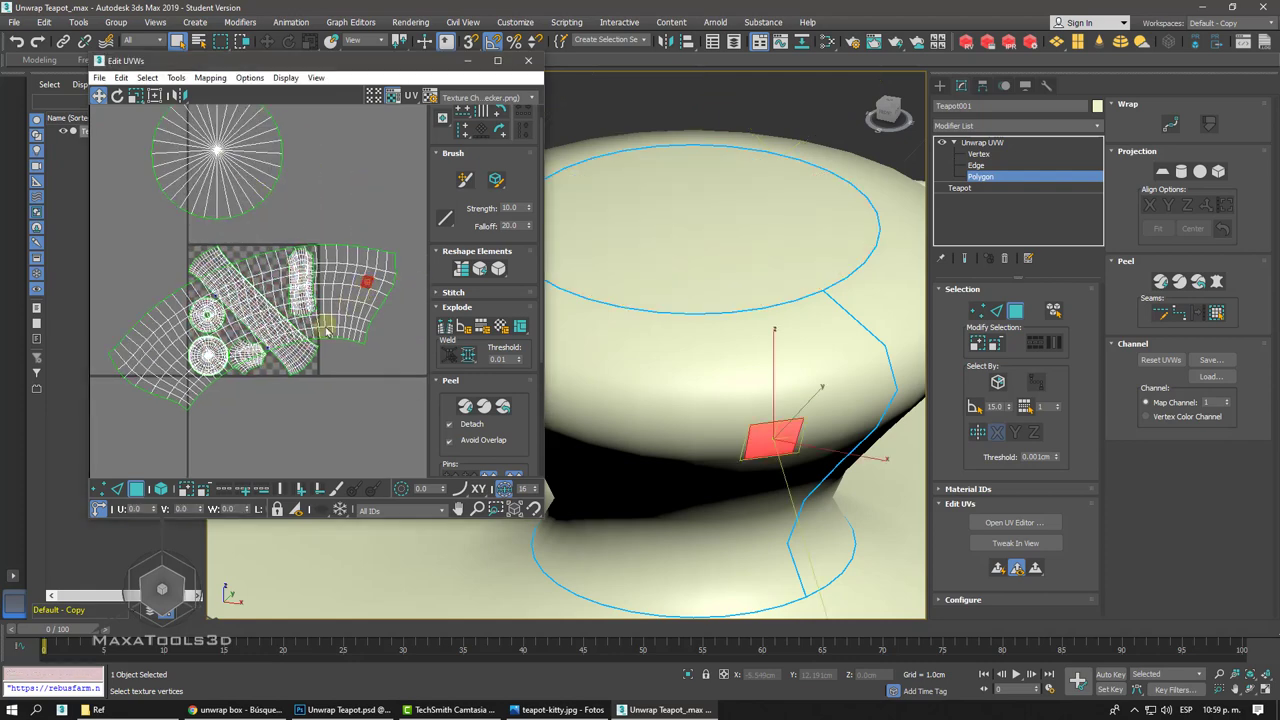
pyautogui.click(160, 488)
pyautogui.click(330, 332)
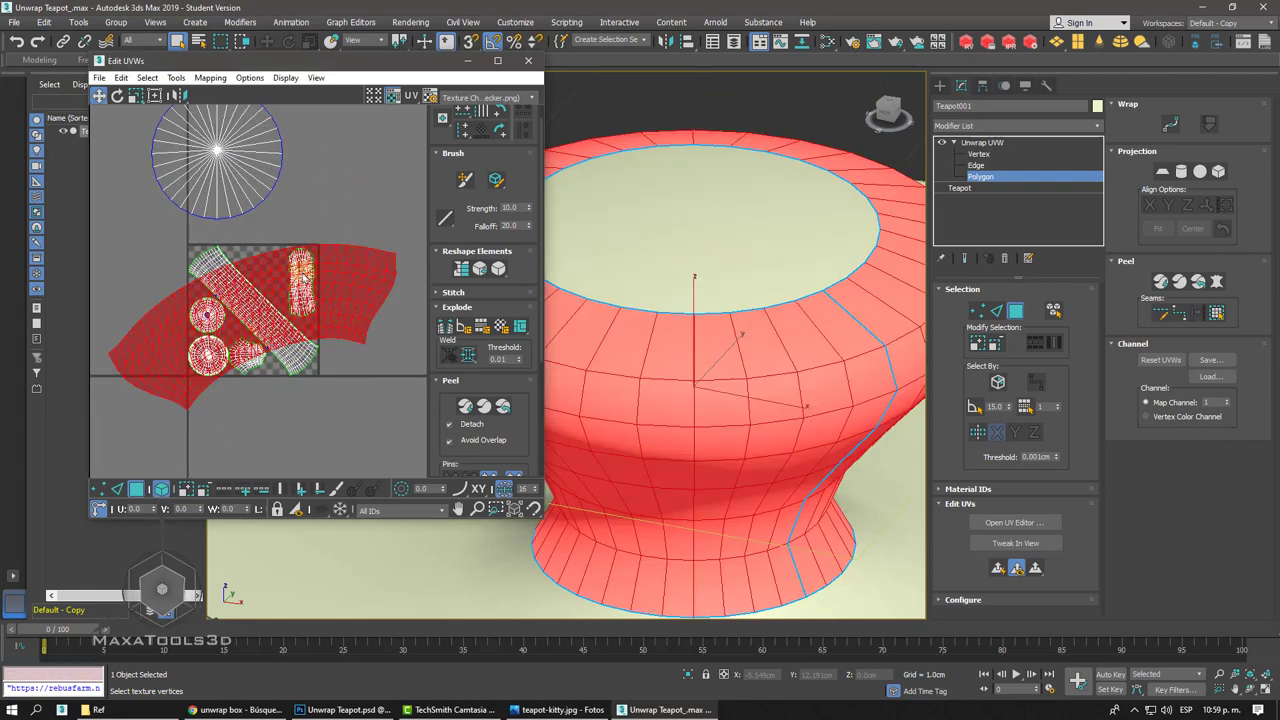
pyautogui.click(132, 96)
pyautogui.moveTo(262, 252)
pyautogui.mouseDown()
pyautogui.moveTo(250, 424)
pyautogui.moveTo(230, 464)
pyautogui.mouseUp()
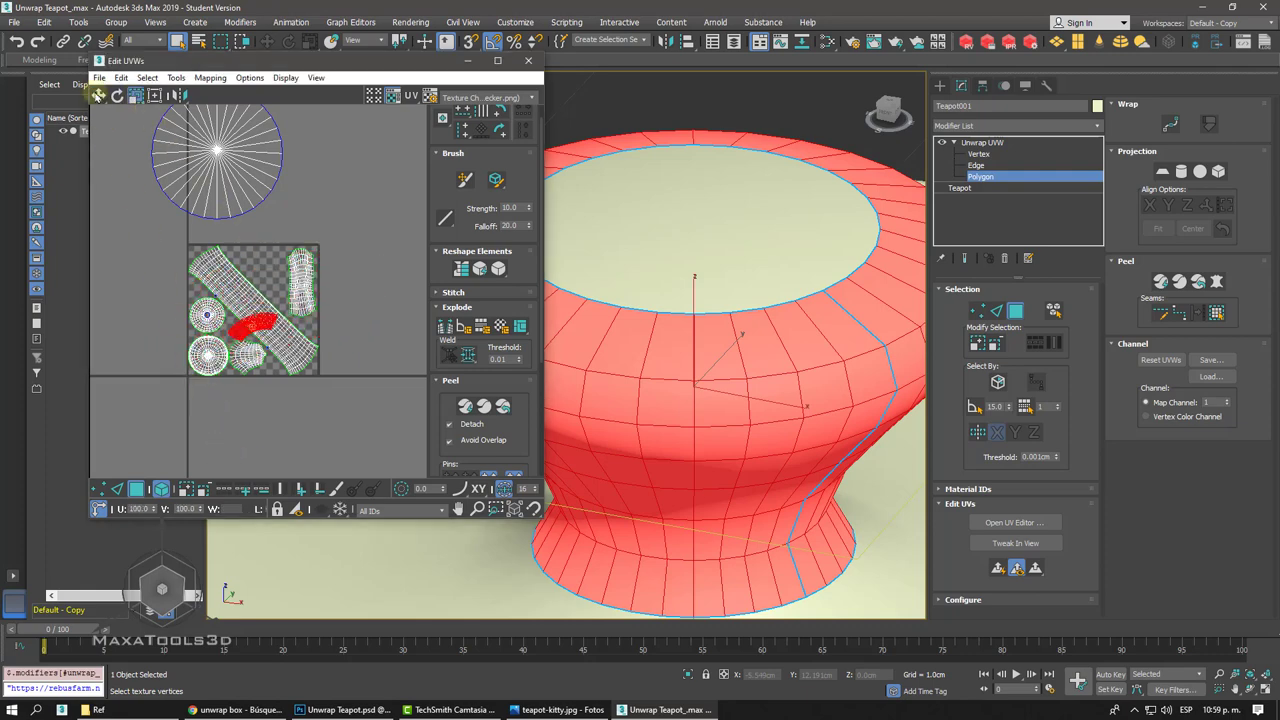
pyautogui.click(98, 95)
pyautogui.scroll(4, 238, 295)
pyautogui.moveTo(238, 376)
pyautogui.mouseDown()
pyautogui.moveTo(274, 206)
pyautogui.moveTo(268, 224)
pyautogui.mouseUp()
# - Move the lid cap island down, shrink it to about a third, and nudge it into place
pyautogui.scroll(2, 270, 224)
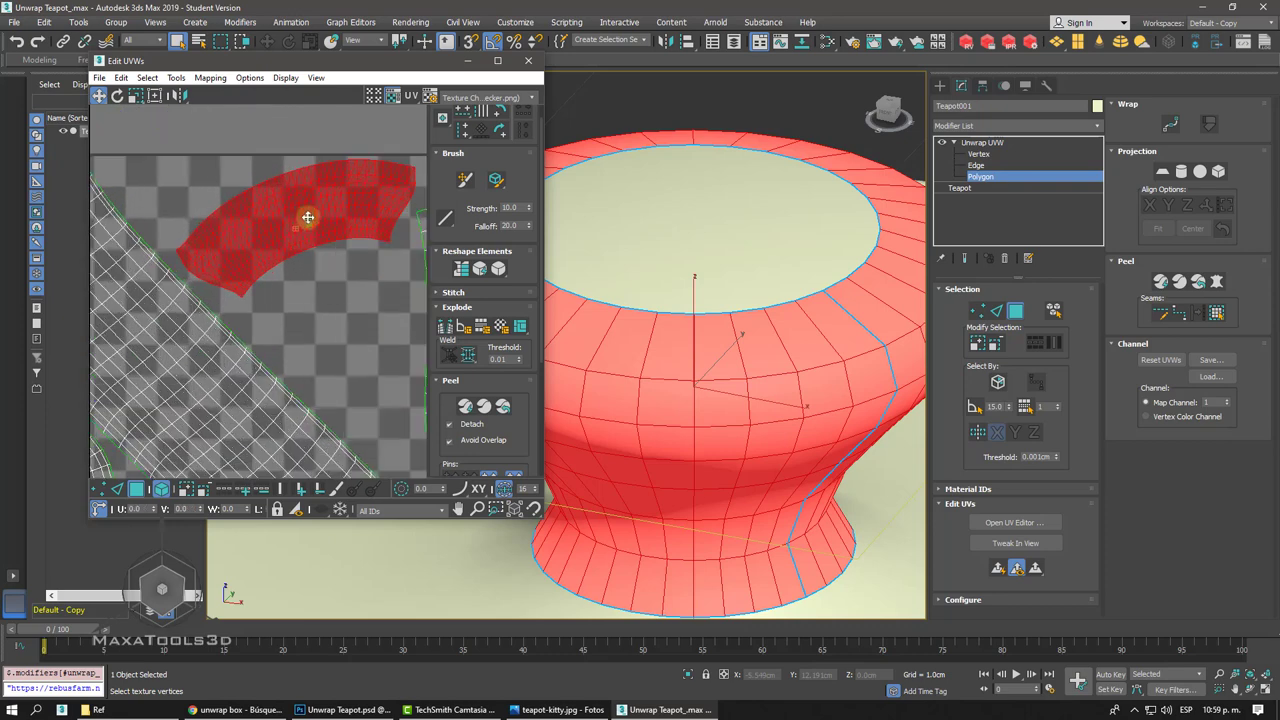
pyautogui.scroll(-3, 300, 216)
pyautogui.moveTo(300, 216); pyautogui.dragTo(290, 211, button='middle')
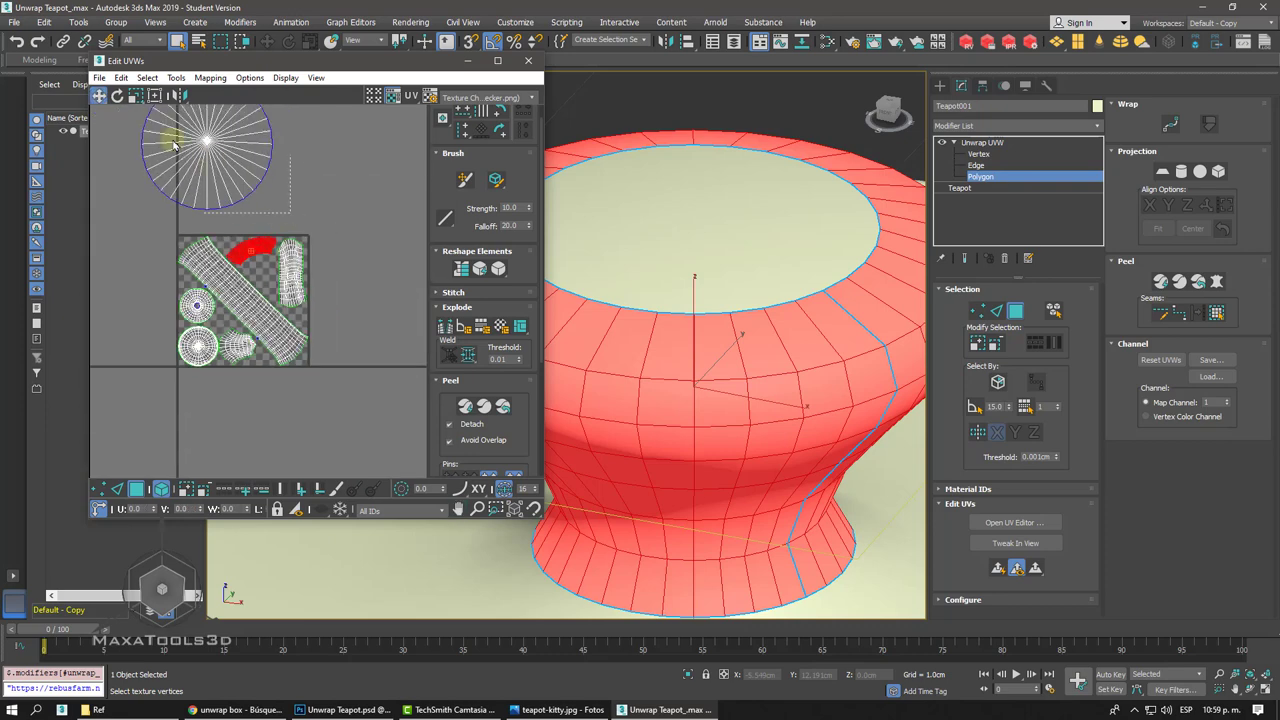
pyautogui.moveTo(205, 160); pyautogui.dragTo(245, 248)
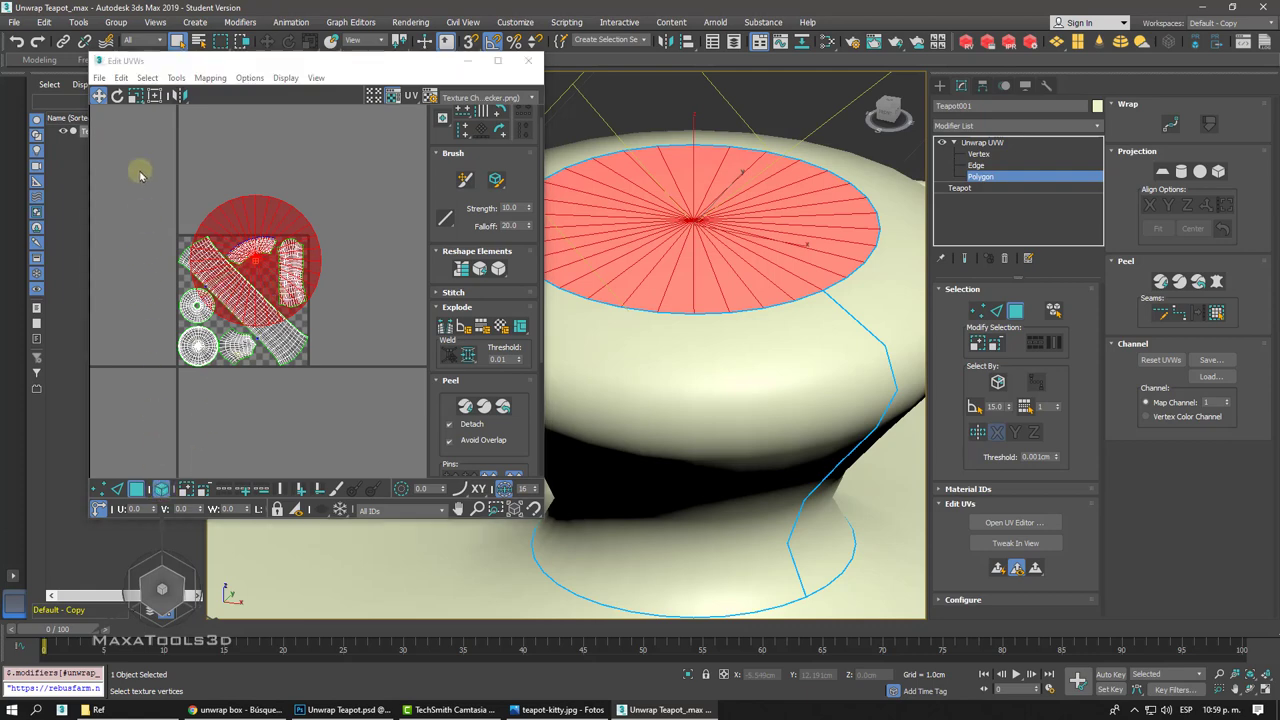
pyautogui.moveTo(270, 290); pyautogui.dragTo(227, 377)
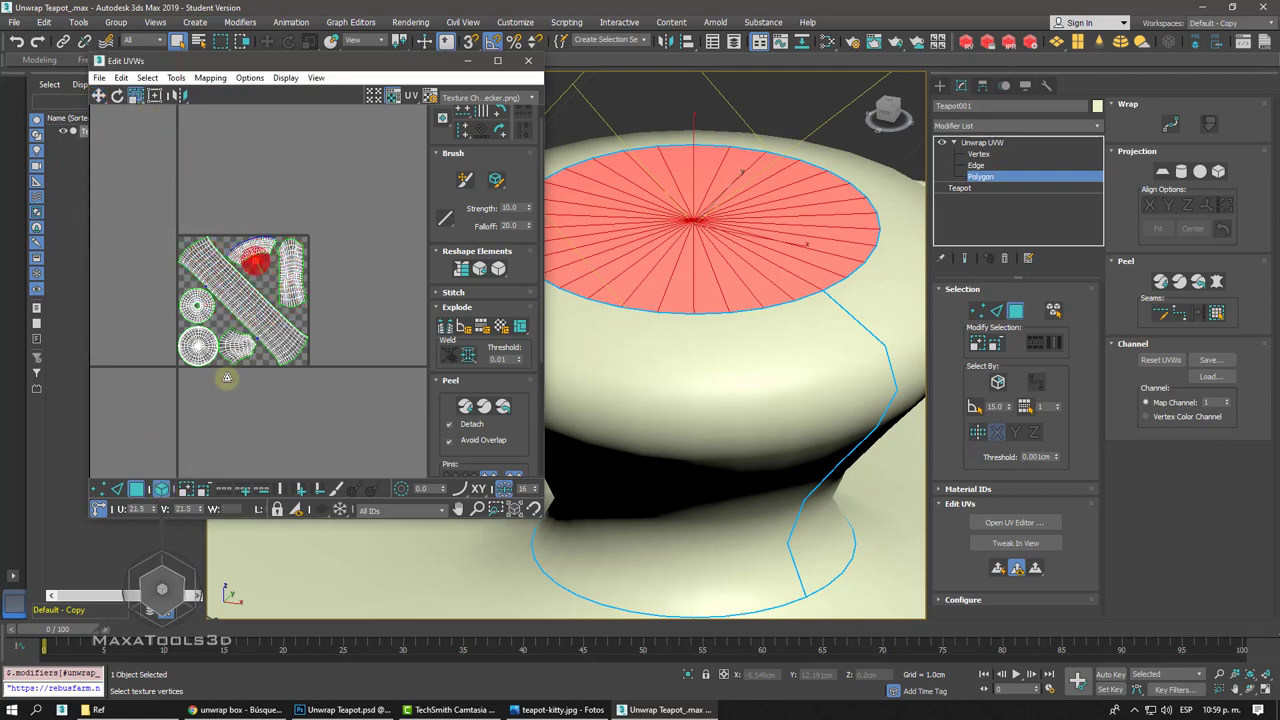
pyautogui.scroll(5, 227, 377)
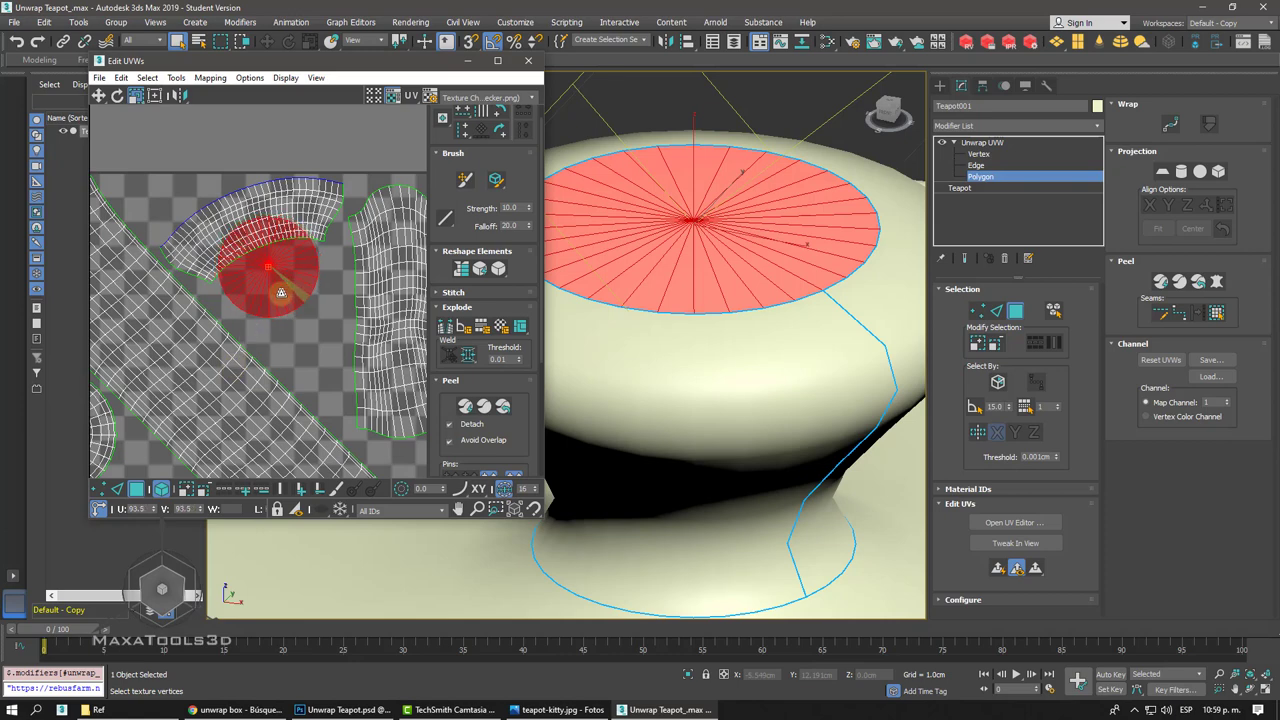
pyautogui.click(98, 95)
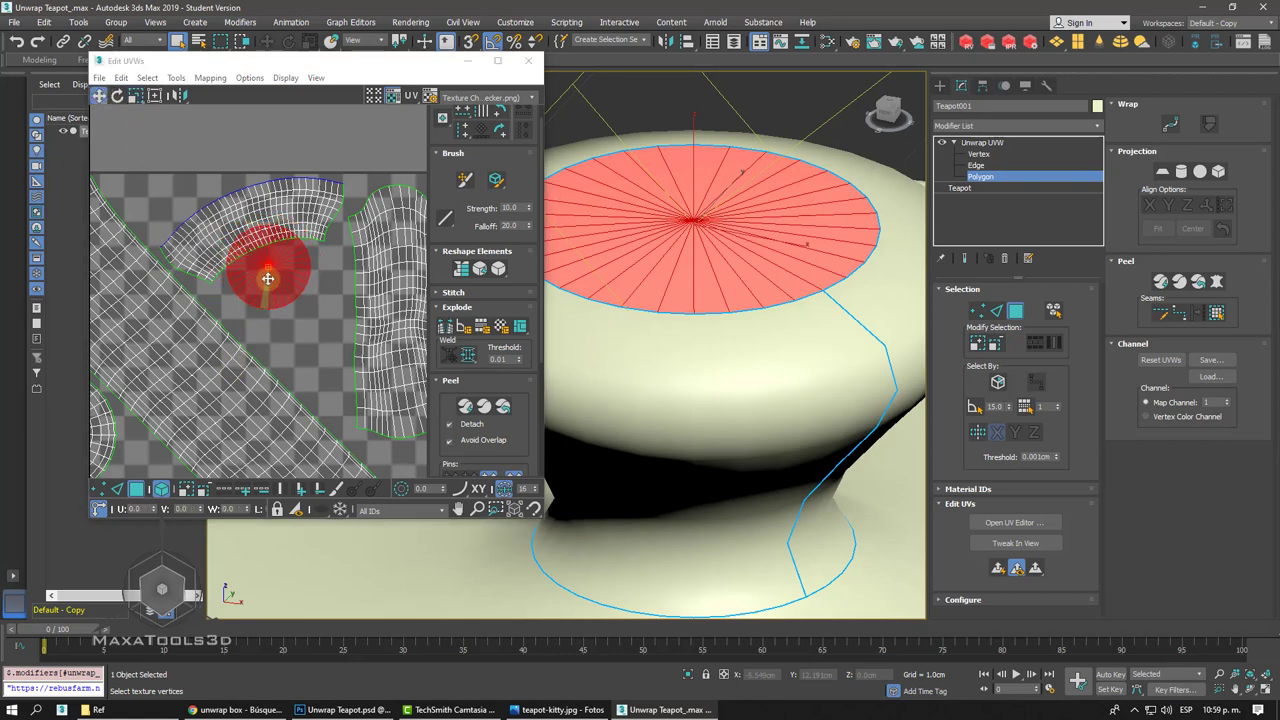
pyautogui.moveTo(268, 281); pyautogui.dragTo(289, 311)
# - Clear the UV selection, maximize the Edit UVWs window briefly, then close it
pyautogui.click(313, 140)
pyautogui.scroll(-2, 313, 140)
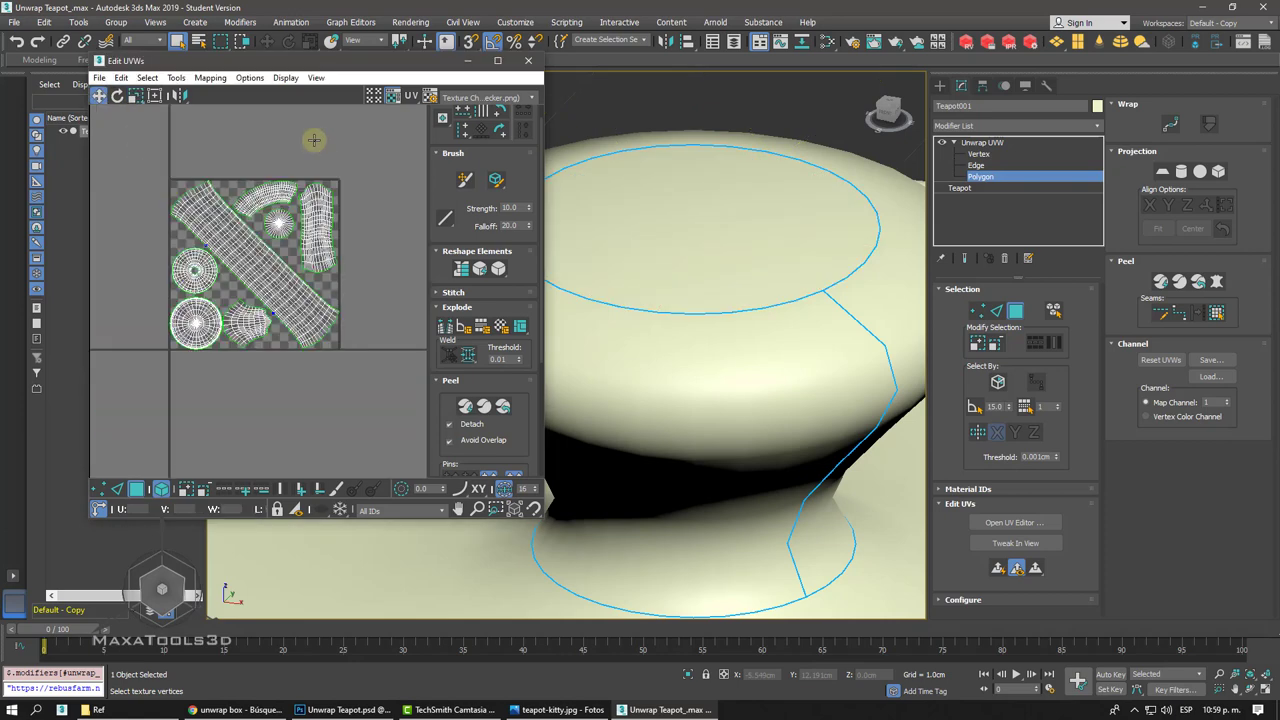
pyautogui.scroll(-2, 313, 139)
pyautogui.scroll(3, 313, 140)
pyautogui.click(497, 60)
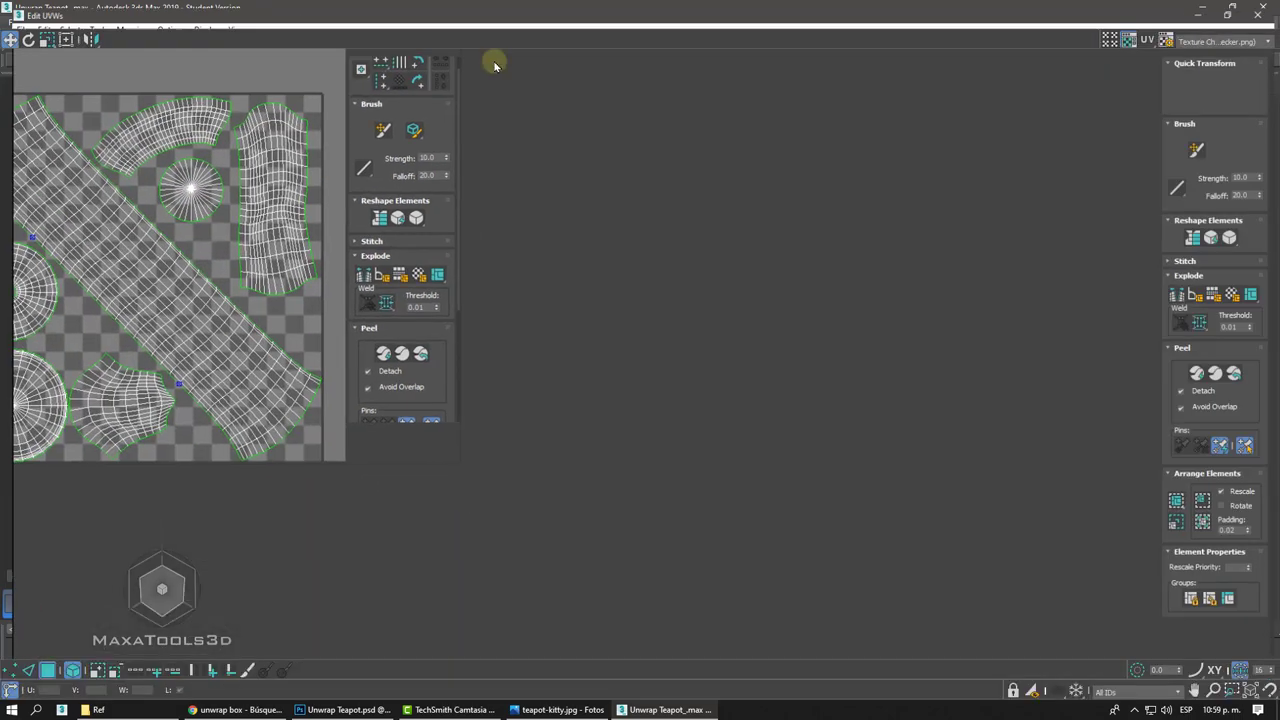
pyautogui.scroll(-3, 494, 61)
pyautogui.scroll(-2, 494, 61)
pyautogui.scroll(3, 492, 60)
pyautogui.scroll(2, 492, 60)
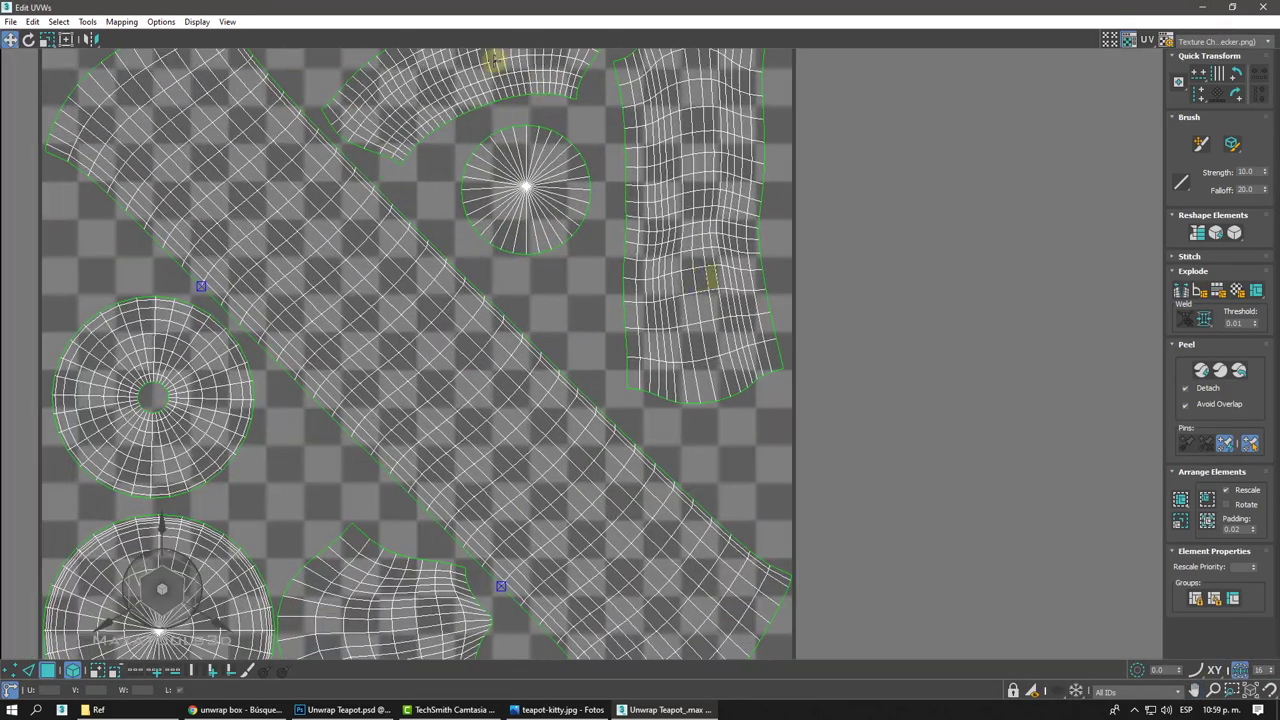
pyautogui.scroll(-3, 494, 60)
pyautogui.click(1258, 7)
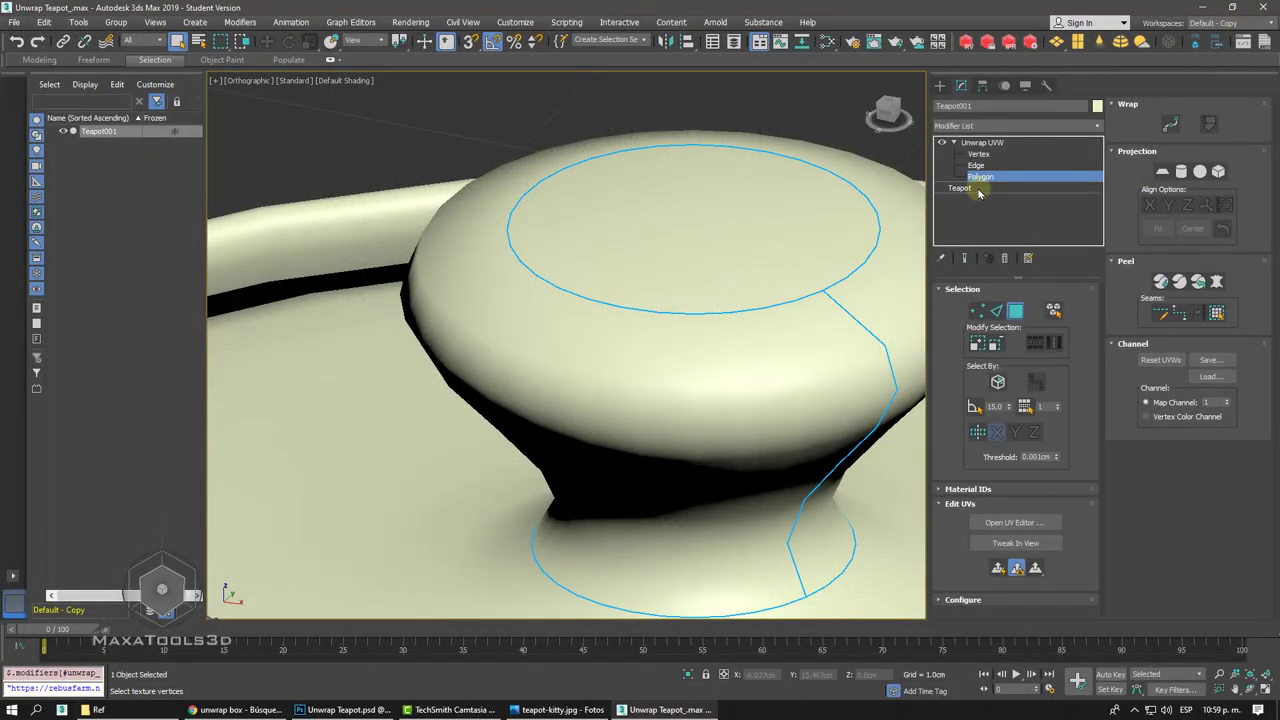
# - Return to Unwrap UVW's top level and frame the teapot in Perspective with Zoom Extents
pyautogui.click(975, 142)
pyautogui.click(954, 143)
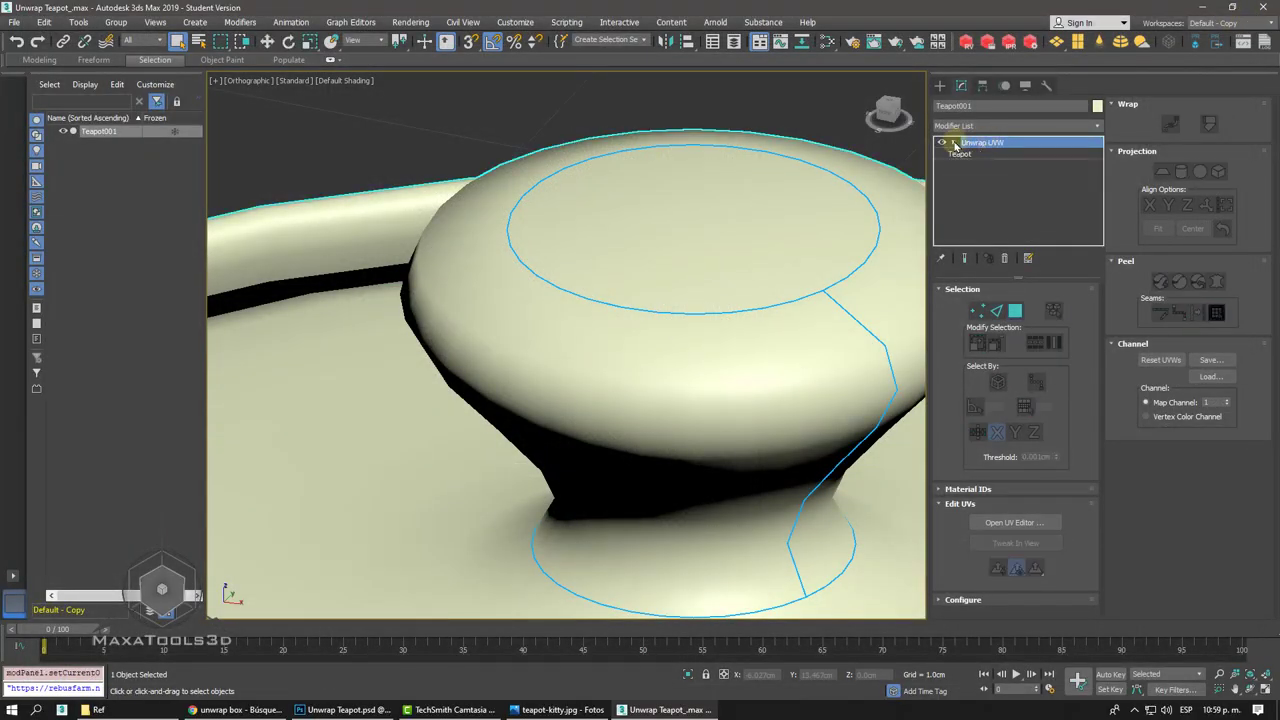
pyautogui.scroll(-4, 841, 155)
pyautogui.scroll(2, 841, 155)
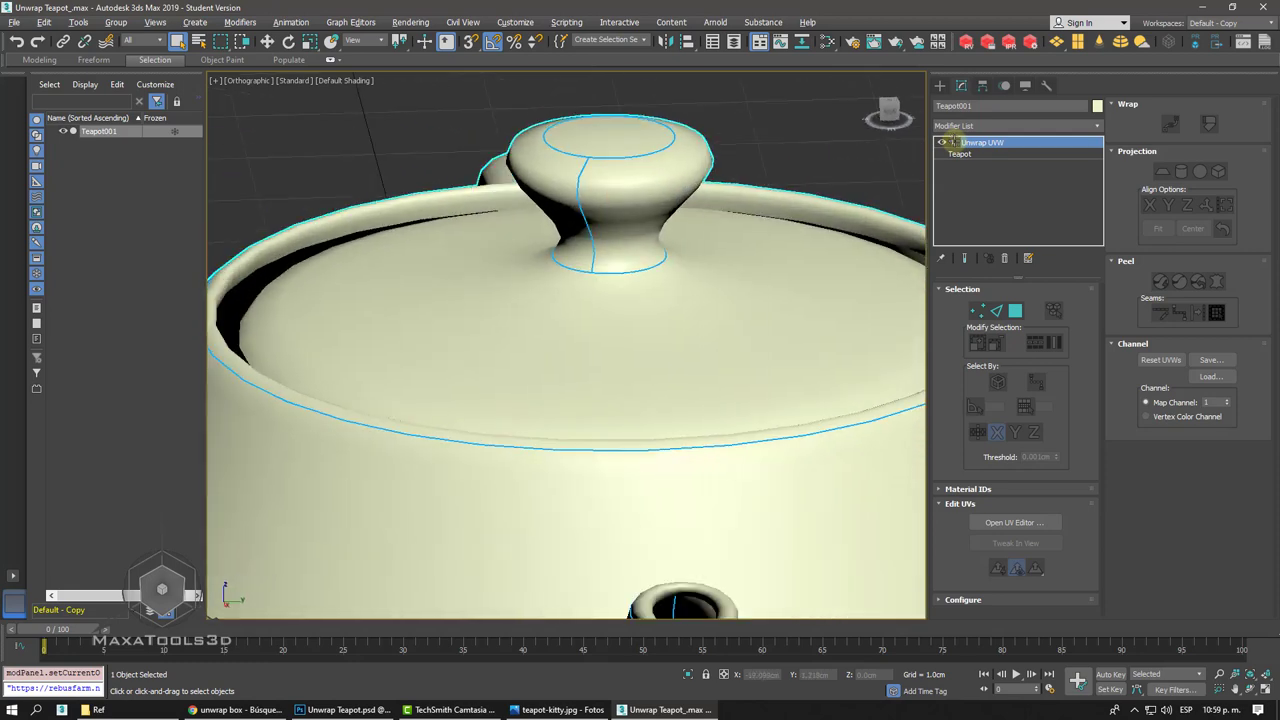
pyautogui.press('p')
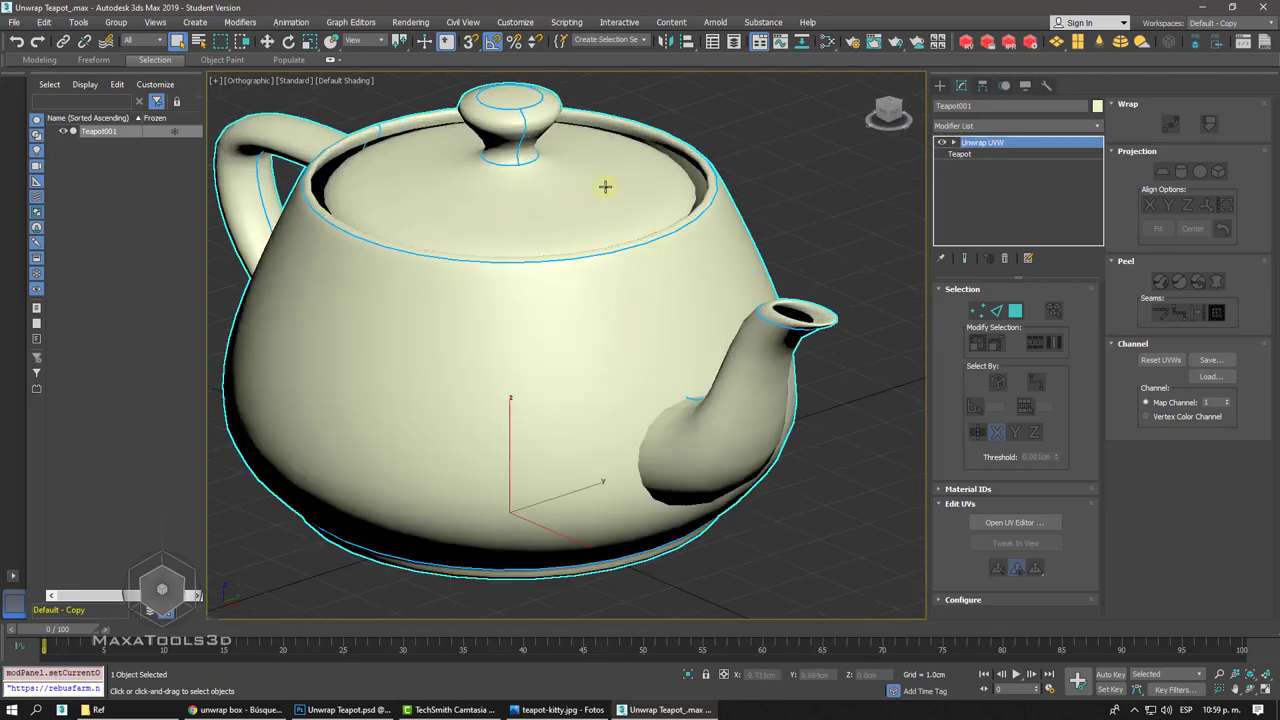
pyautogui.press('z')
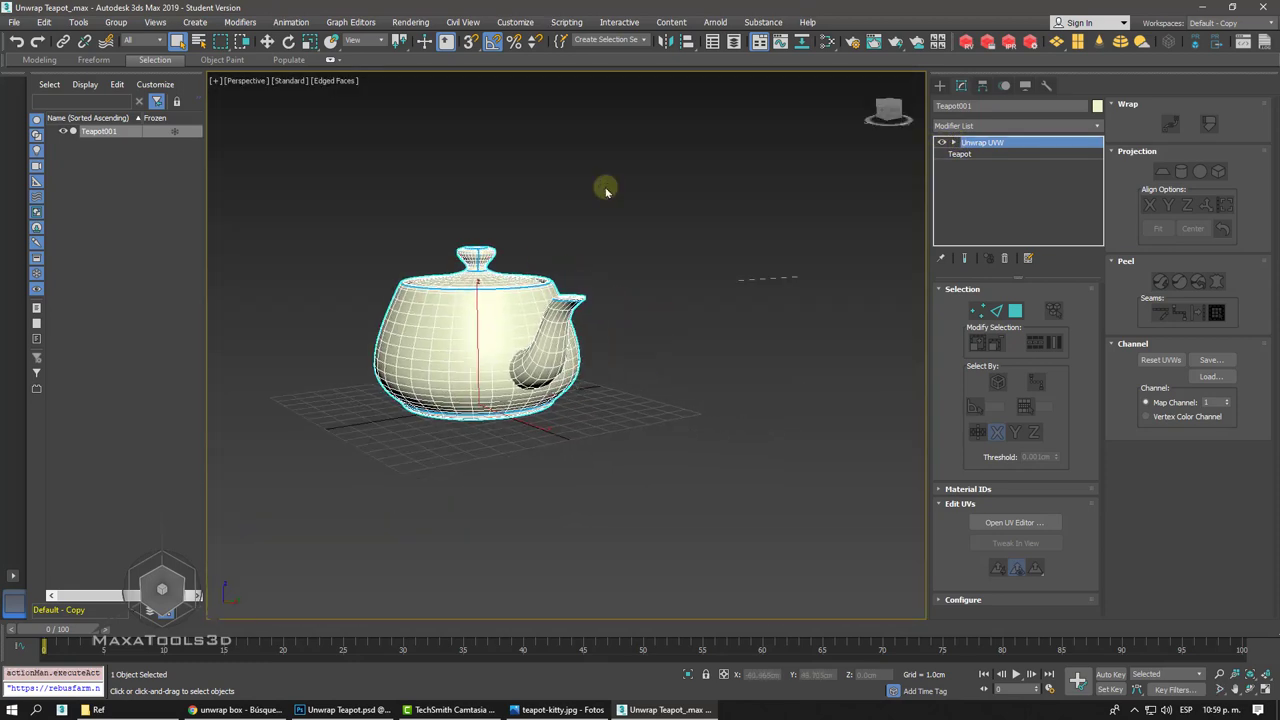
# - Convert the teapot to an Editable Poly and reselect it
pyautogui.rightClick(519, 289)
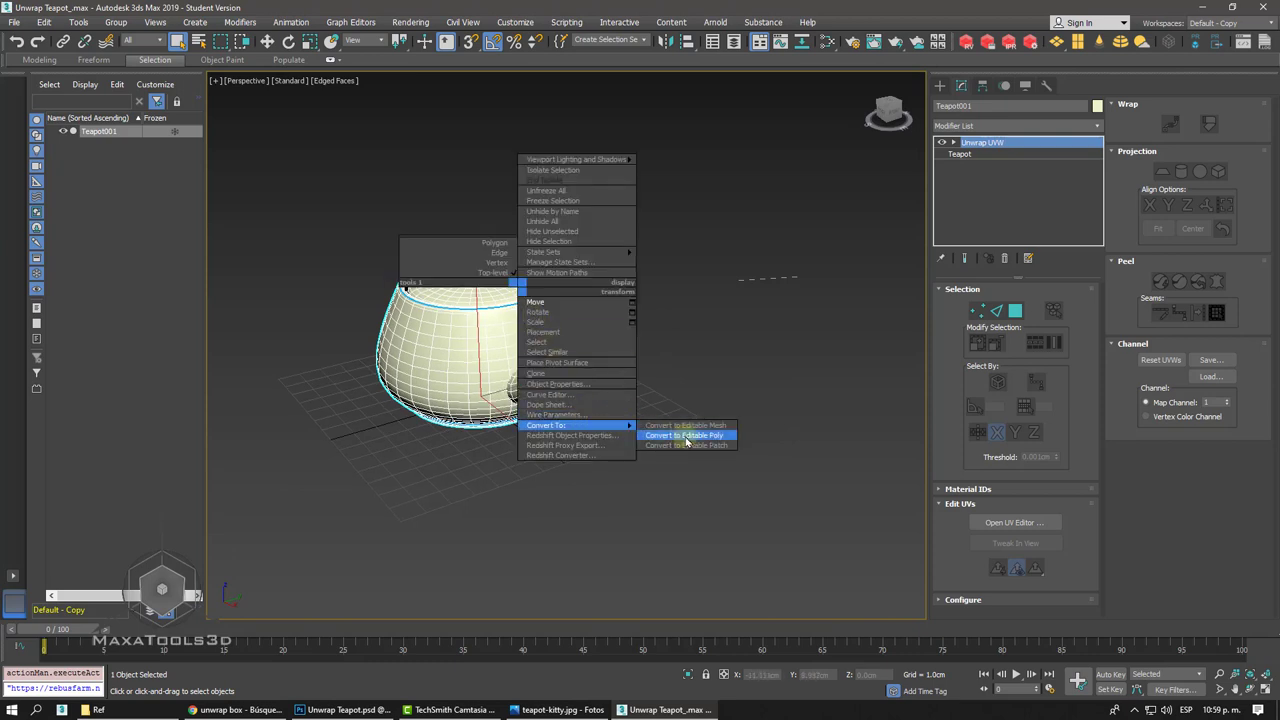
pyautogui.click(695, 435)
pyautogui.moveTo(694, 277); pyautogui.dragTo(542, 428)
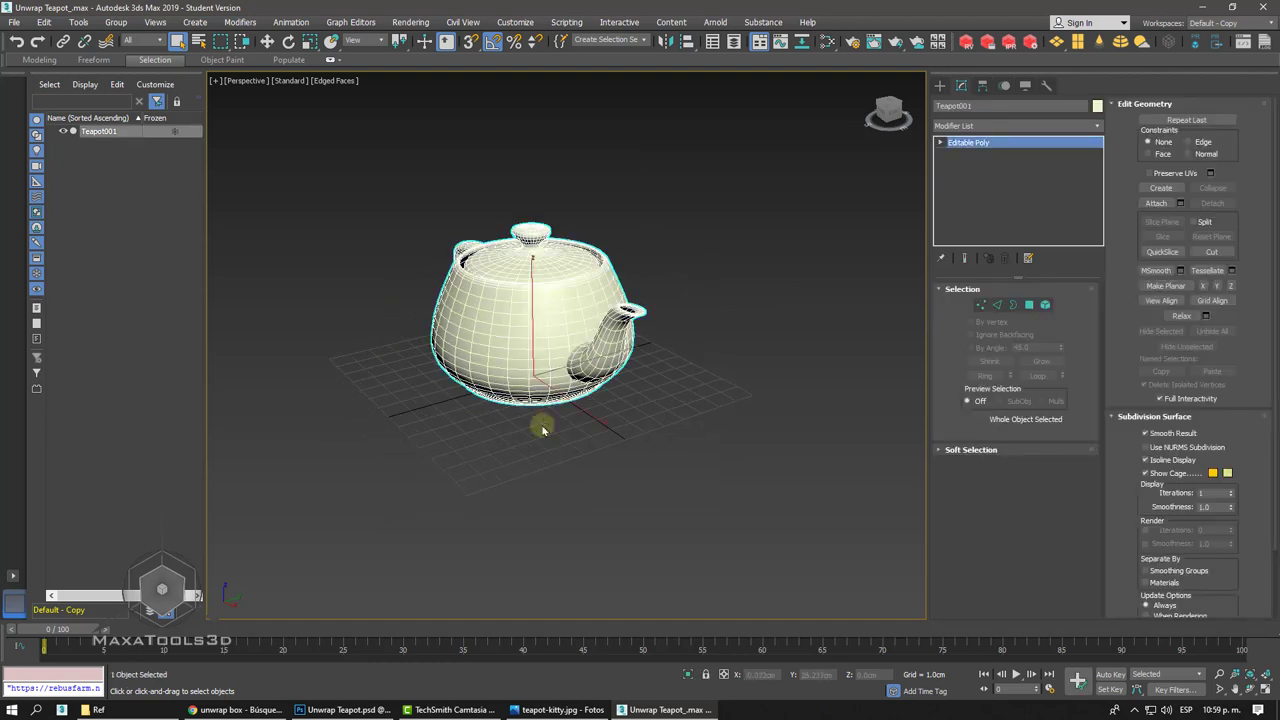
pyautogui.rightClick(548, 309)
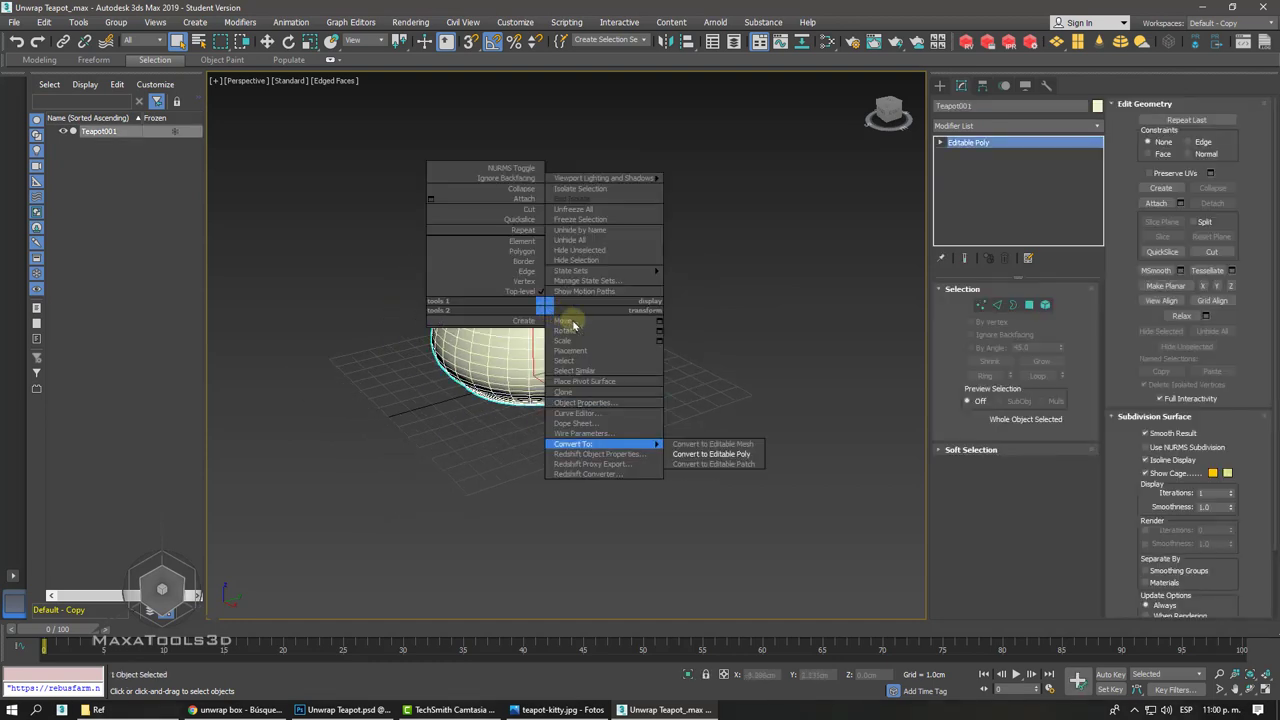
pyautogui.click(782, 408)
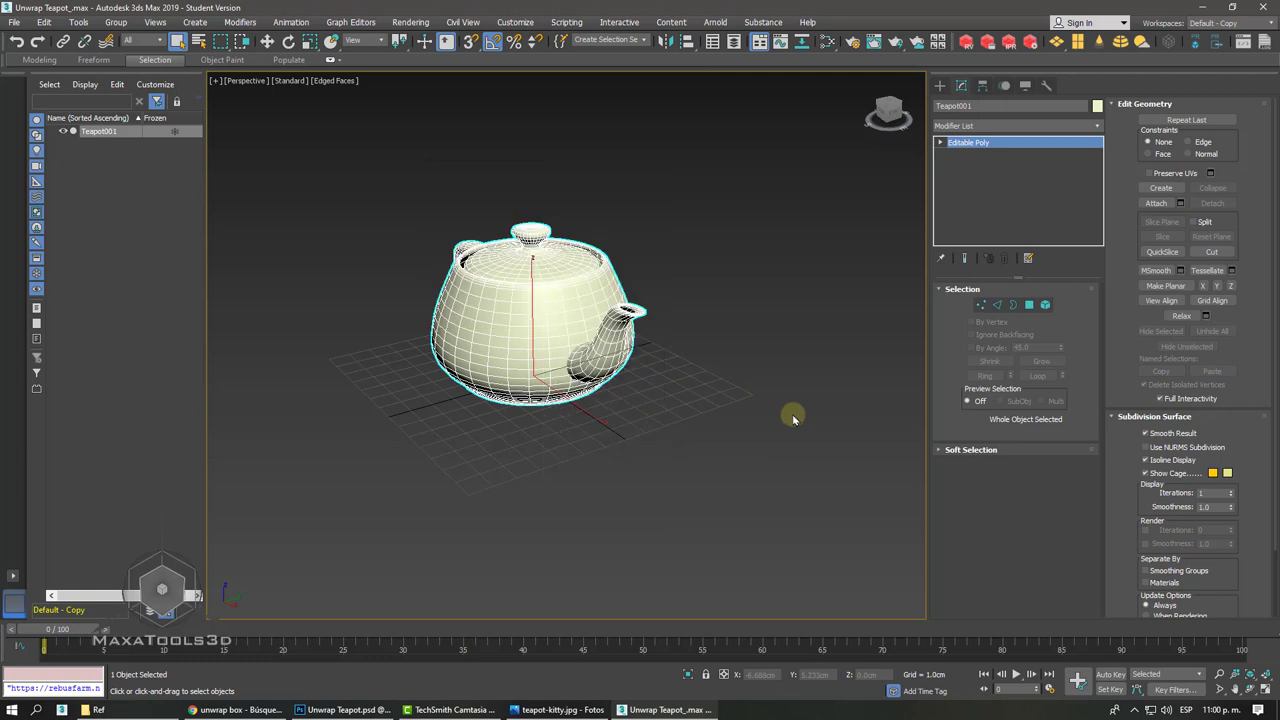
# - Add a new Unwrap UVW modifier from the Modifier List
pyautogui.click(984, 126)
pyautogui.press('e')
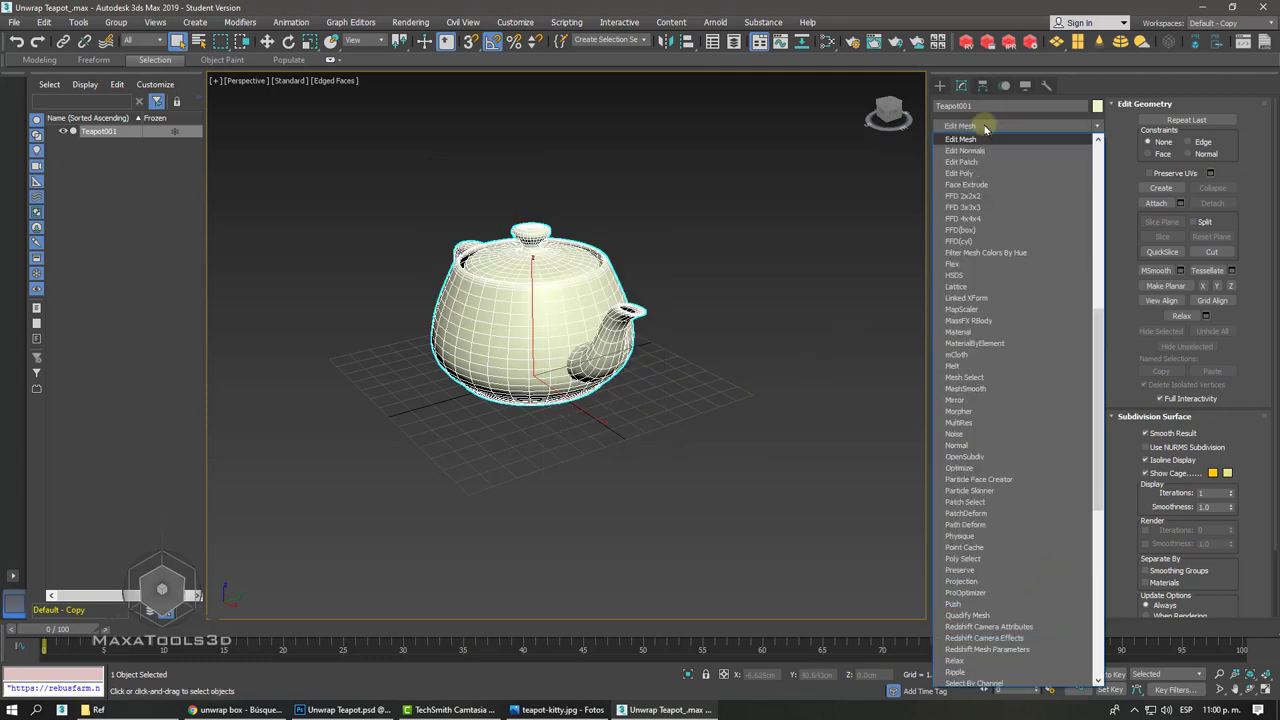
pyautogui.press('w')
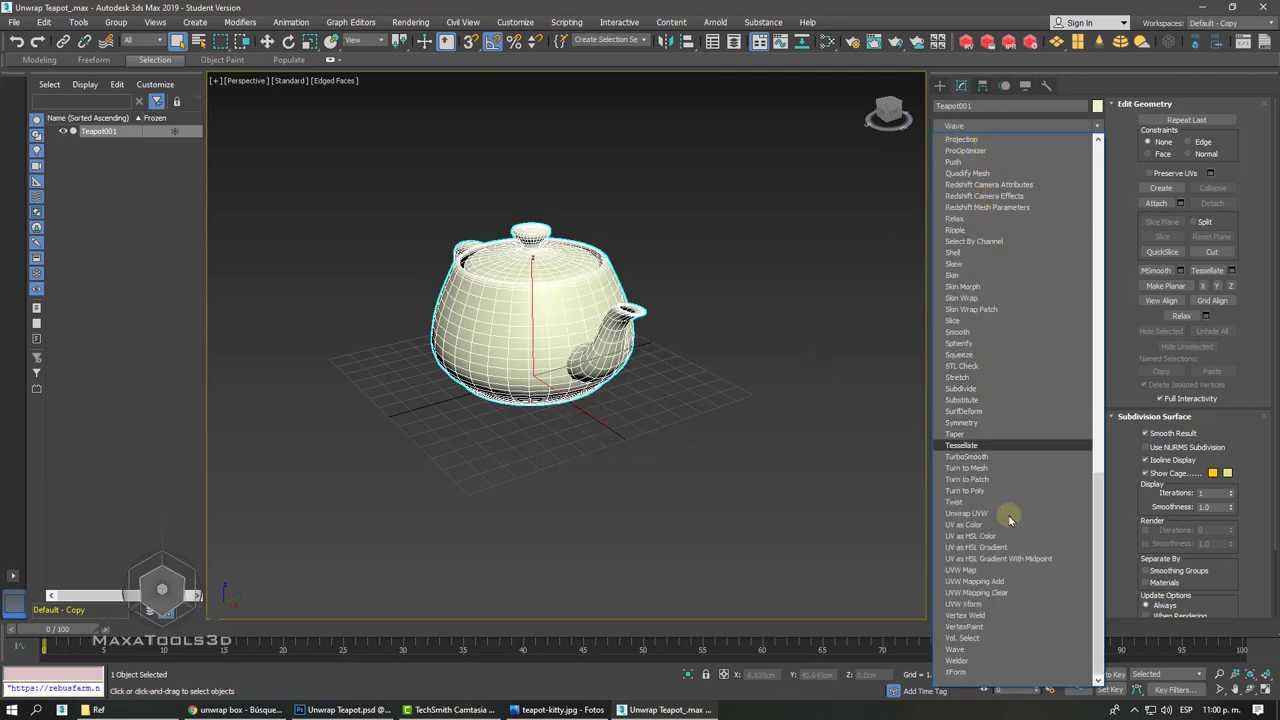
pyautogui.click(1009, 515)
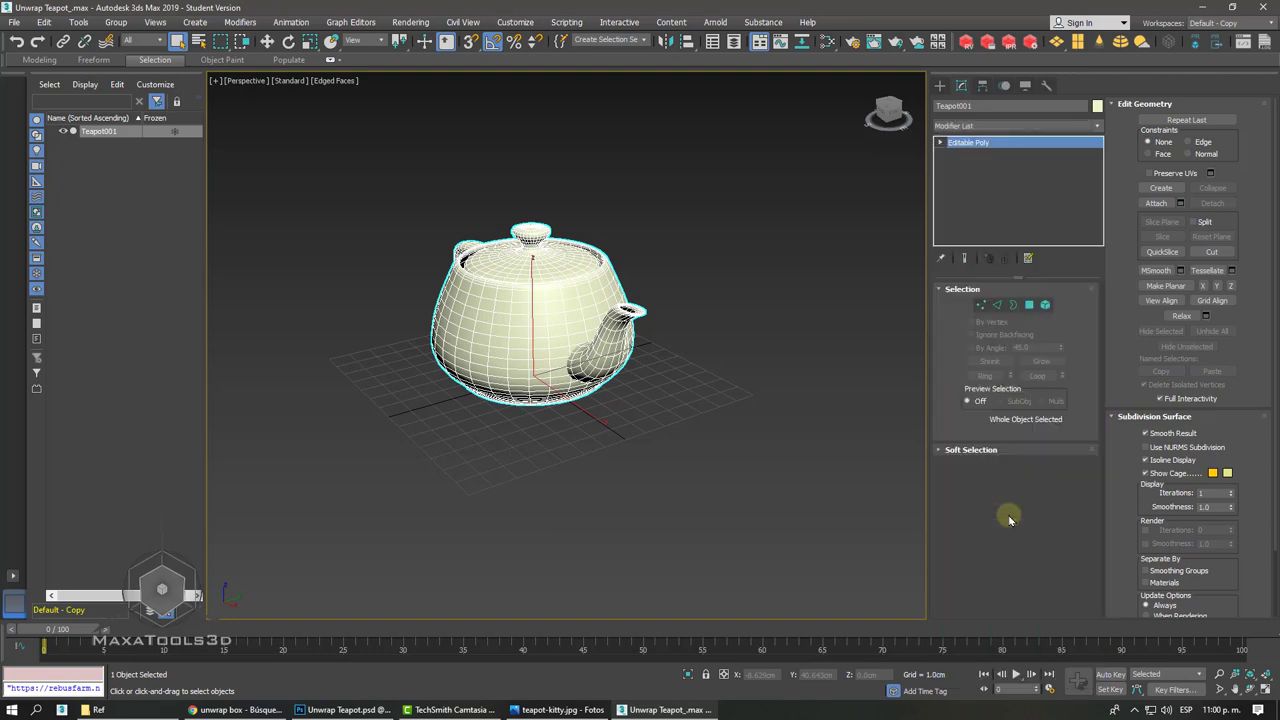
# - Open Edit UVWs for the new Unwrap UVW, reposition the window and maximize it
pyautogui.click(1020, 523)
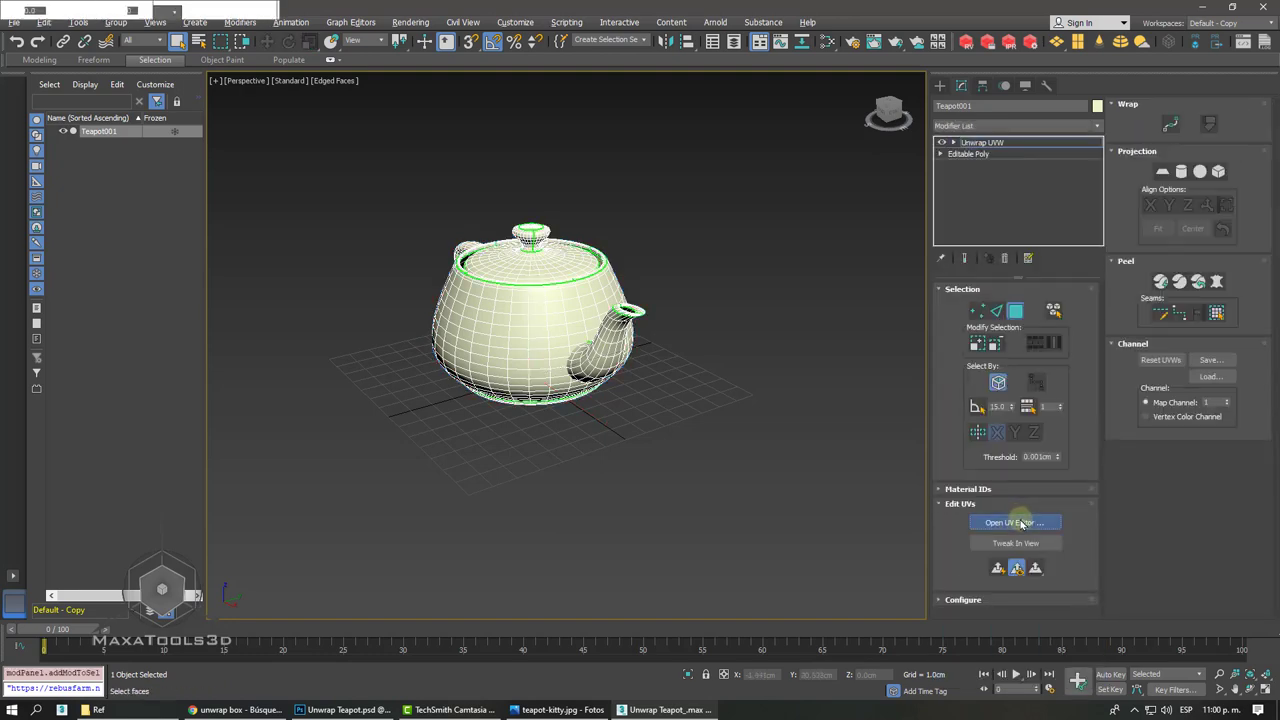
pyautogui.moveTo(211, 204); pyautogui.dragTo(171, 214, button='middle')
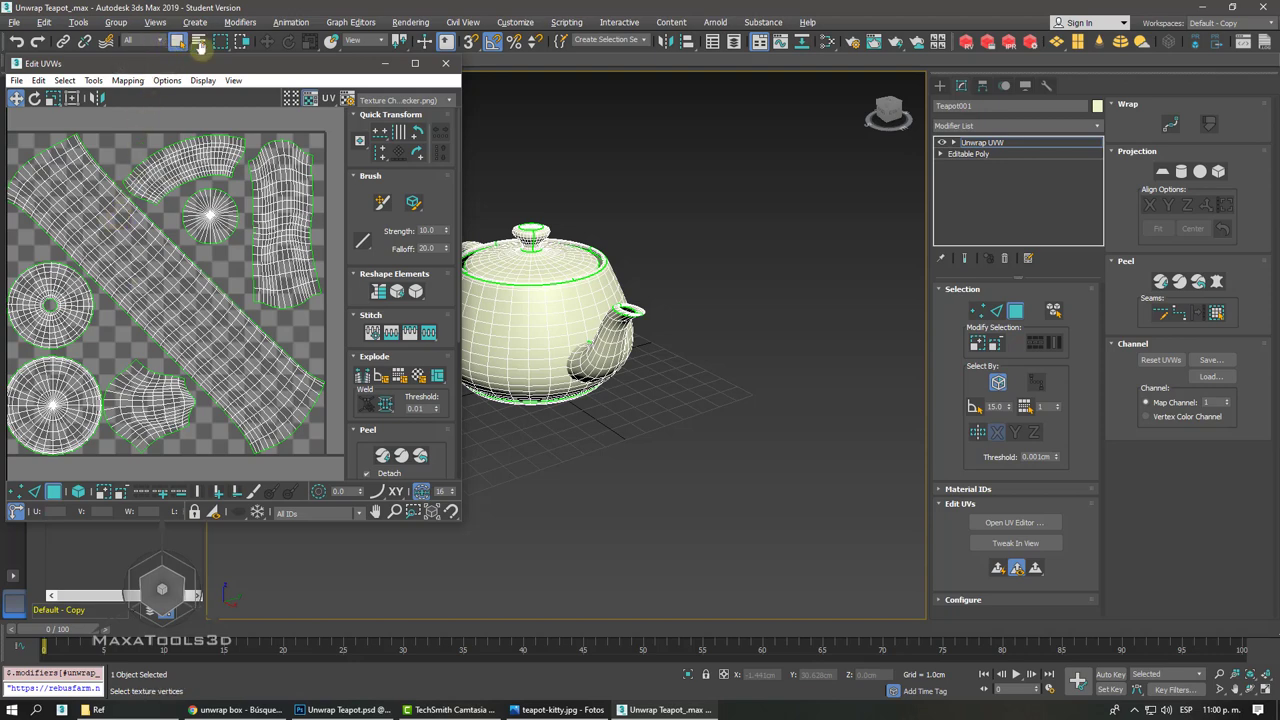
pyautogui.moveTo(348, 66); pyautogui.dragTo(718, 67)
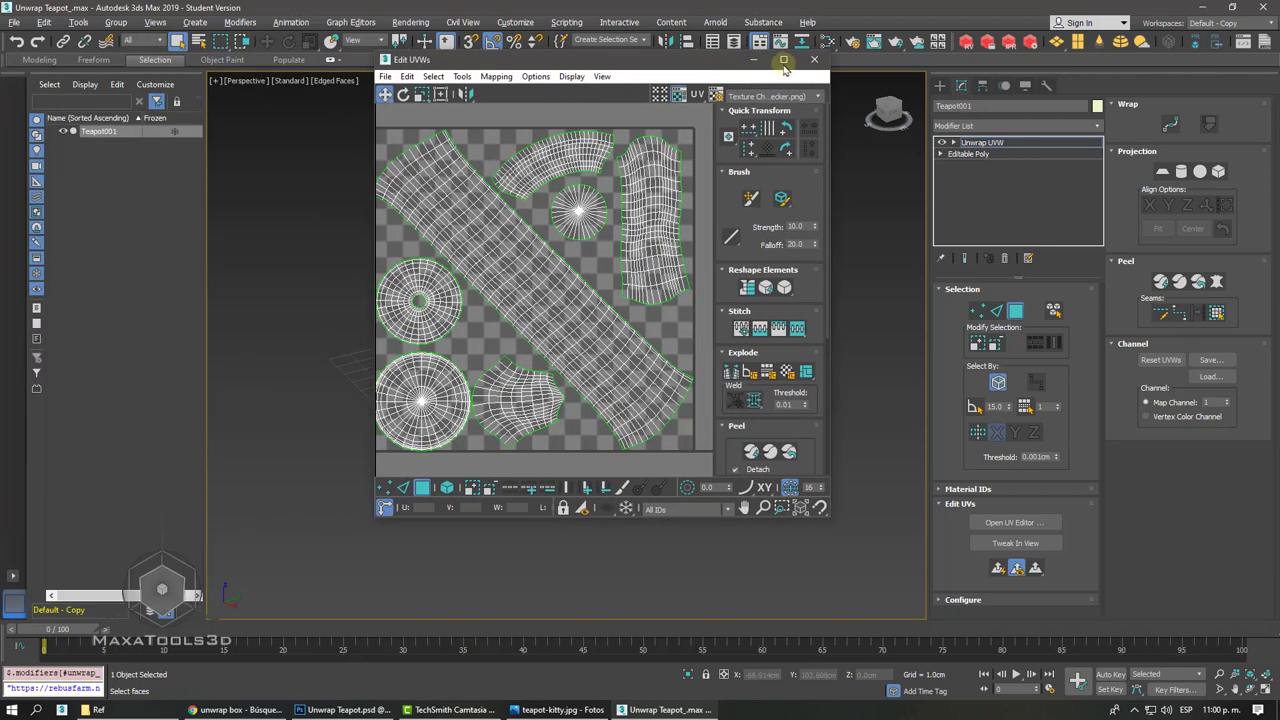
pyautogui.click(783, 59)
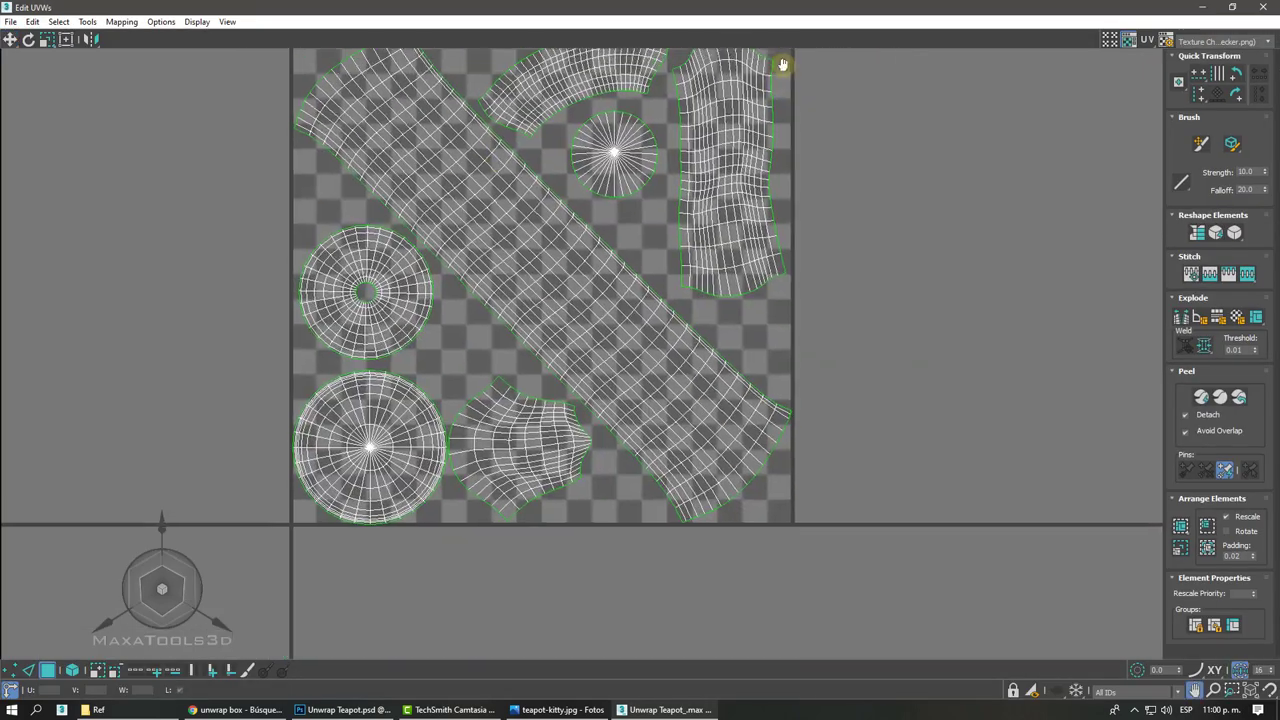
# - Render a 1024 × 1024 wireframe UV template via Tools > Render UVW Template
pyautogui.click(120, 23)
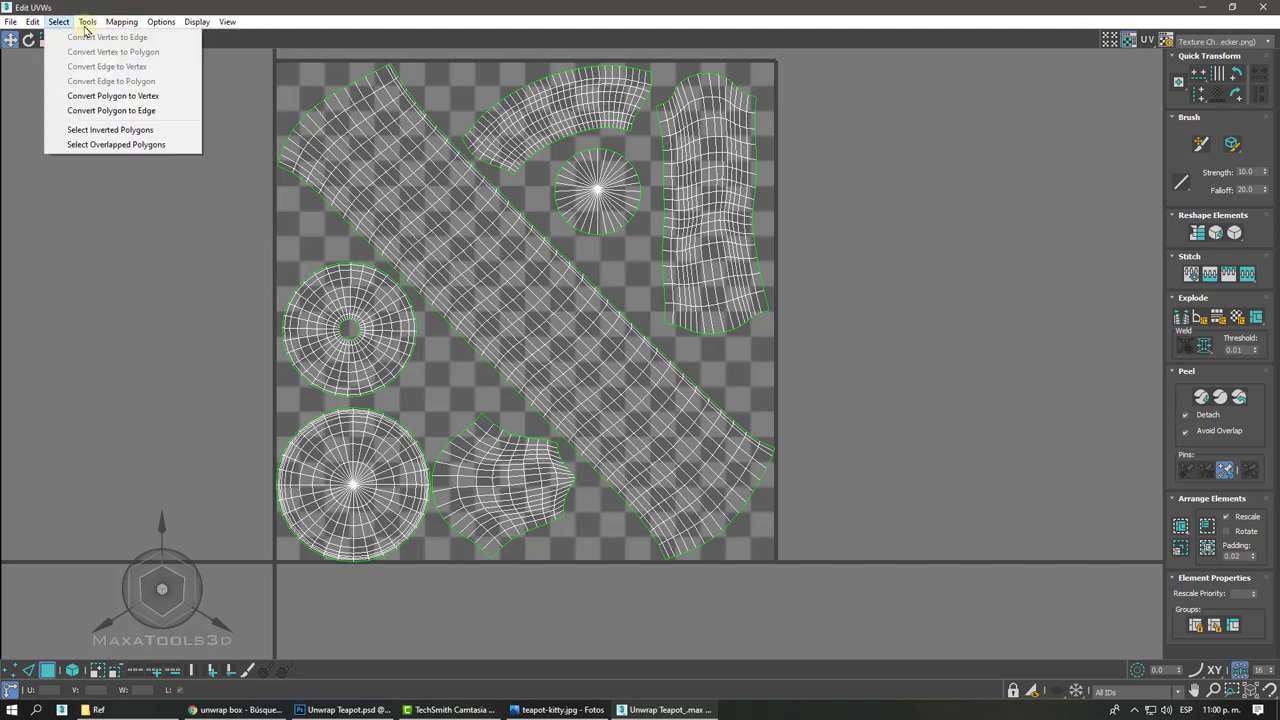
pyautogui.moveTo(87, 21)
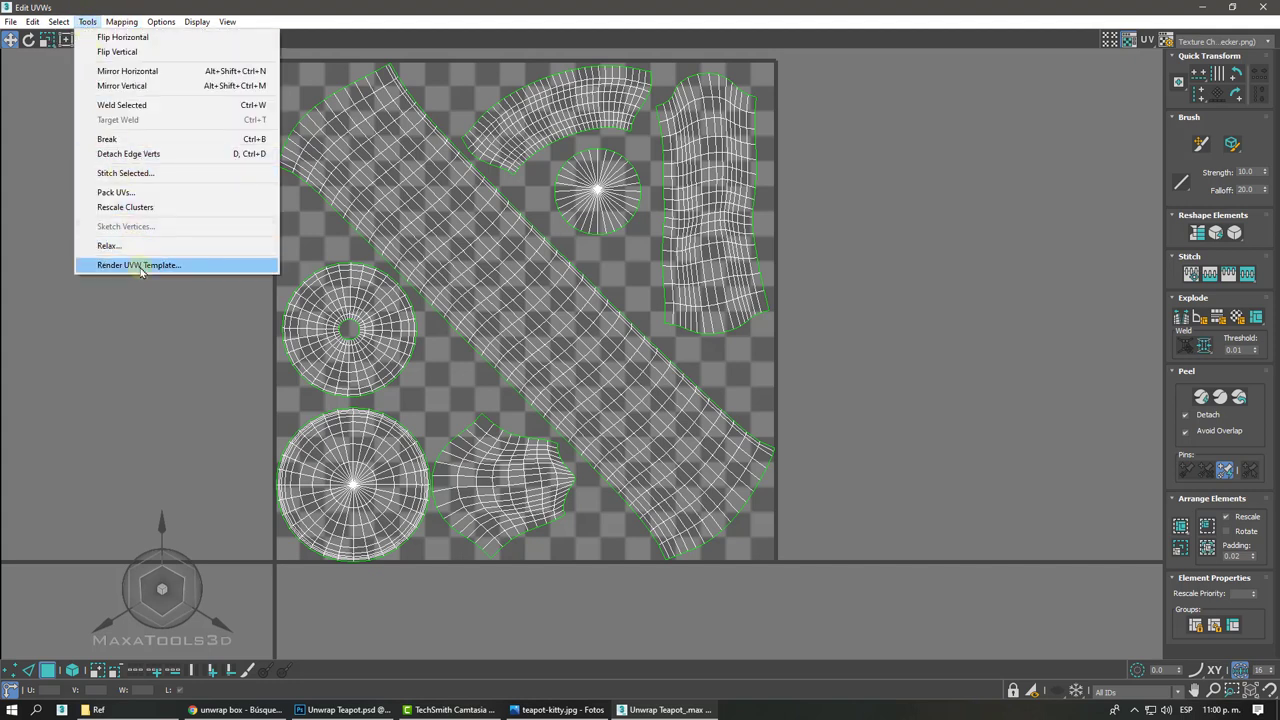
pyautogui.click(140, 265)
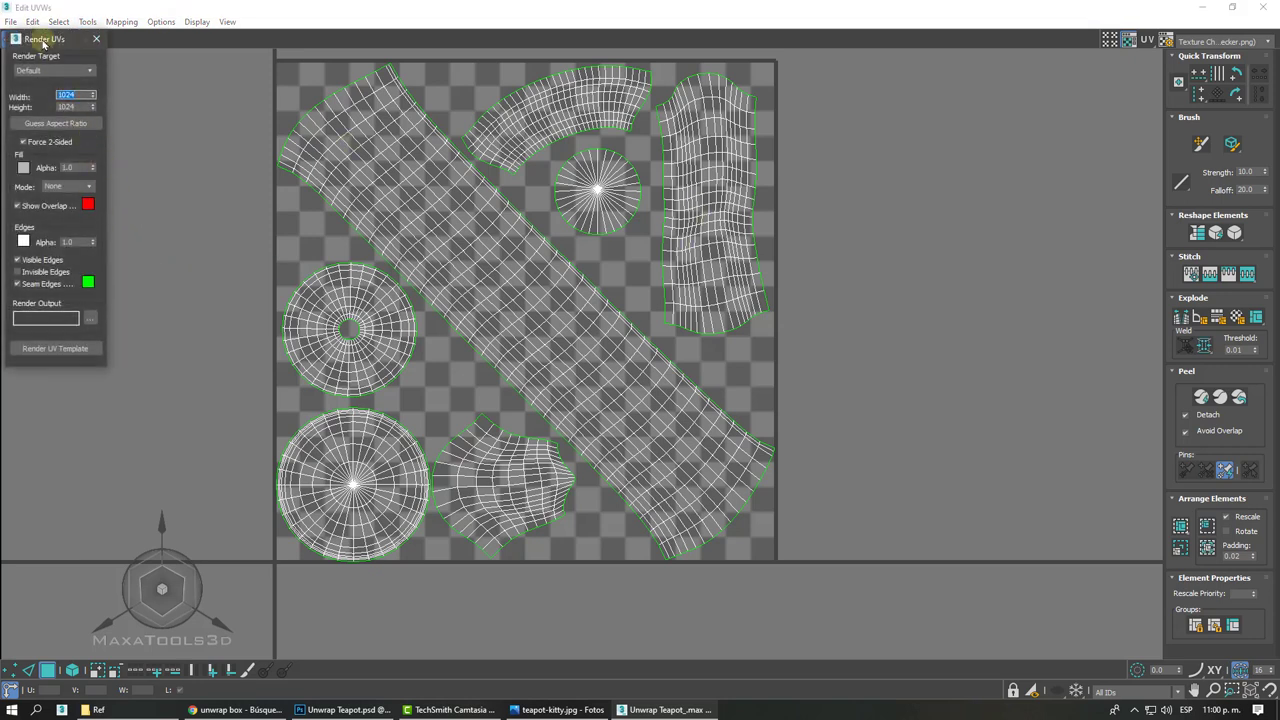
pyautogui.moveTo(73, 29); pyautogui.dragTo(732, 74)
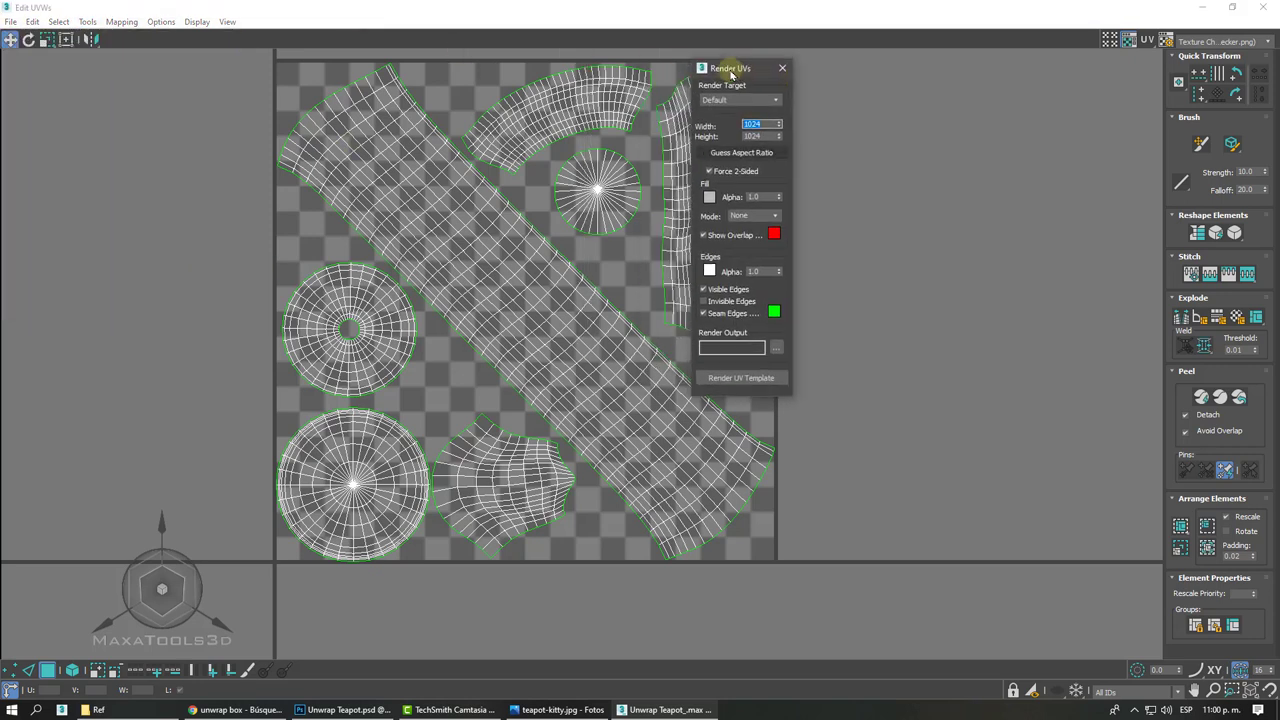
pyautogui.click(770, 197)
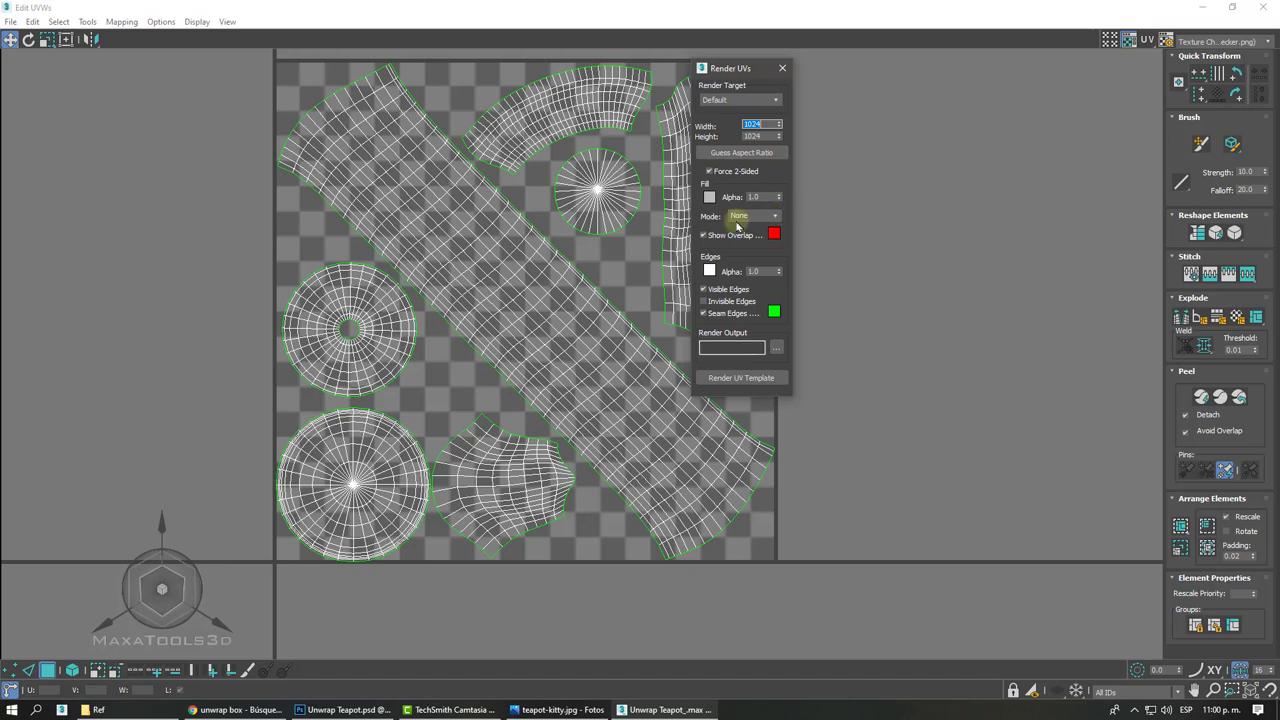
pyautogui.click(740, 377)
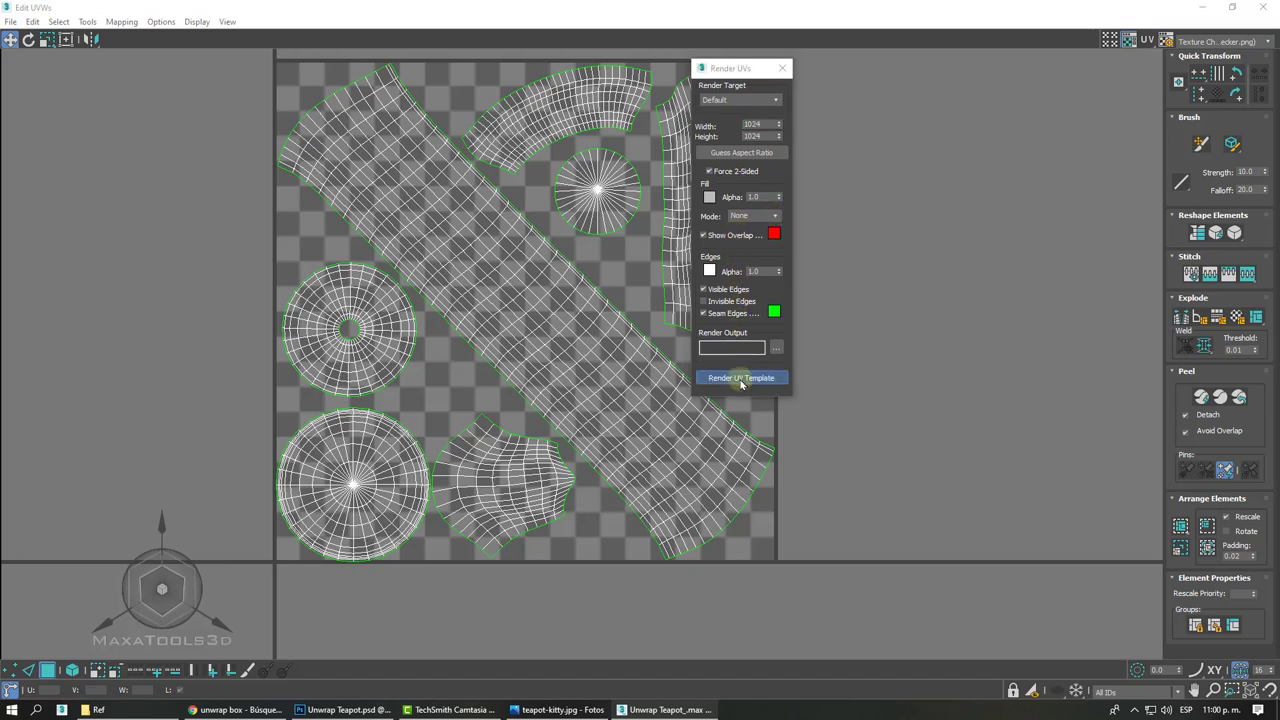
pyautogui.moveTo(1000, 14); pyautogui.dragTo(497, 68)
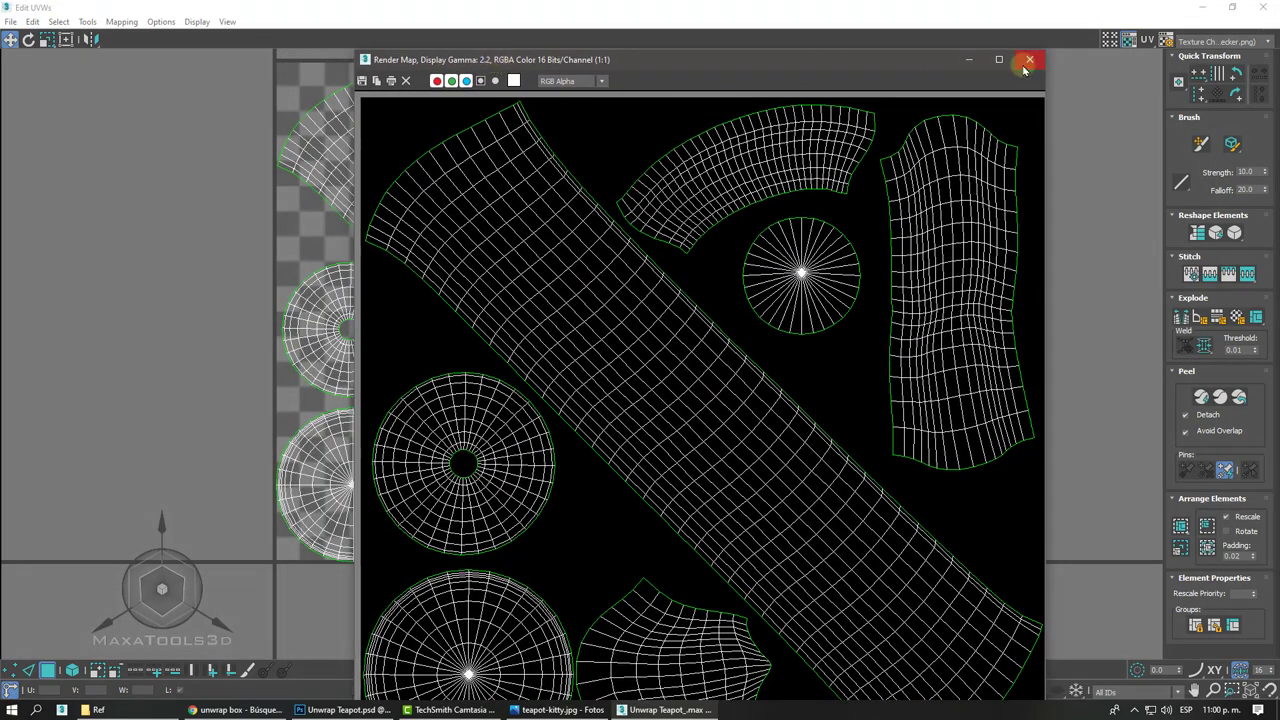
# - Set Fill Mode to Solid, render the grey-filled UV template, and close the preview
pyautogui.click(1029, 59)
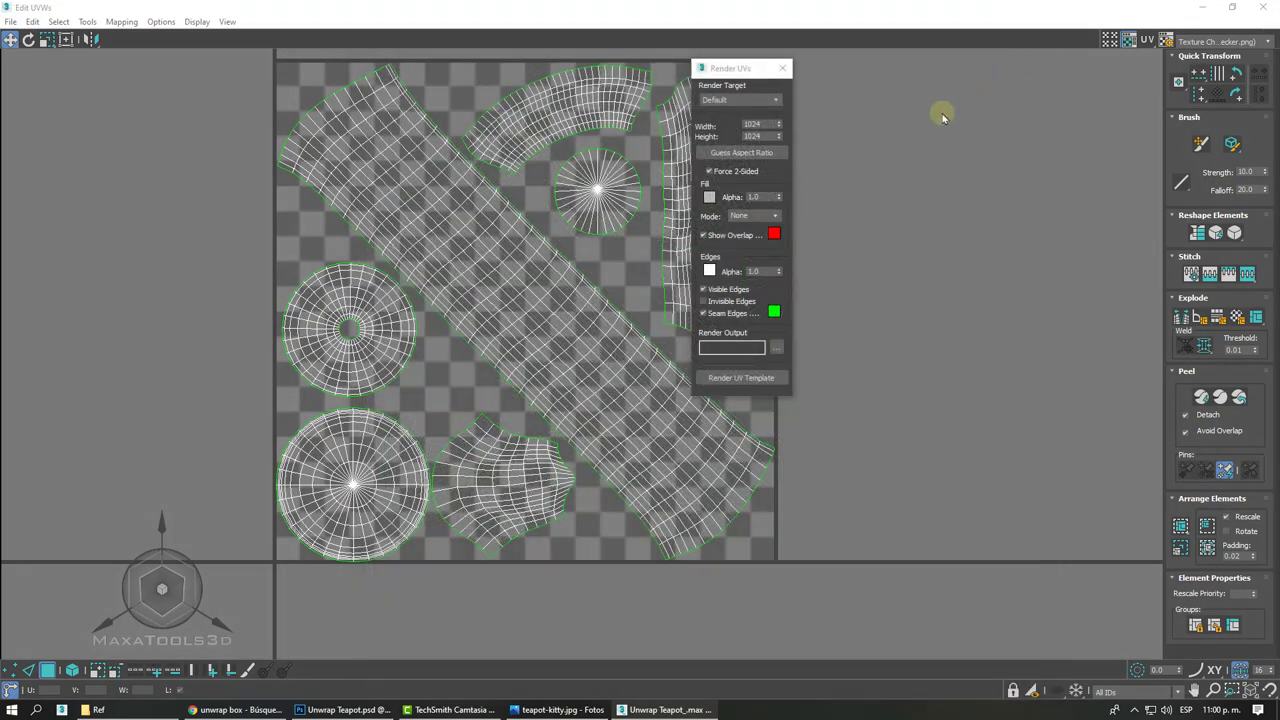
pyautogui.click(773, 217)
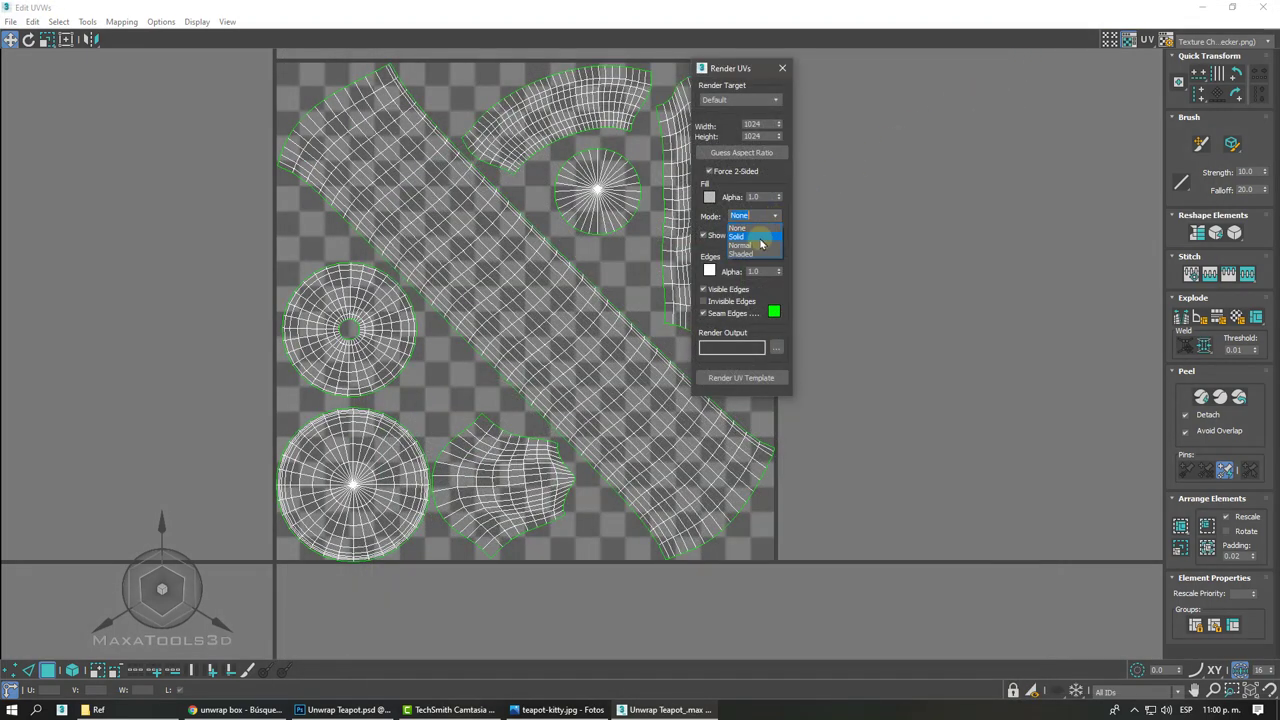
pyautogui.click(758, 240)
pyautogui.click(736, 377)
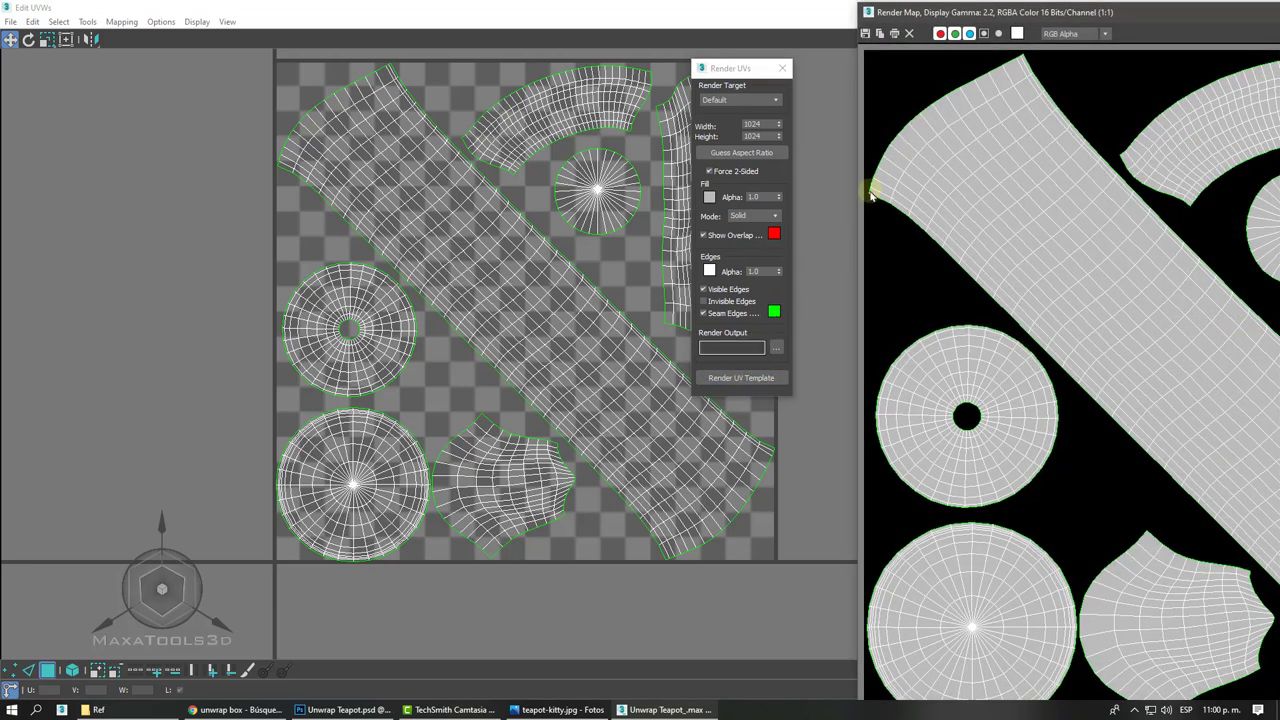
pyautogui.moveTo(1005, 12); pyautogui.dragTo(463, 17)
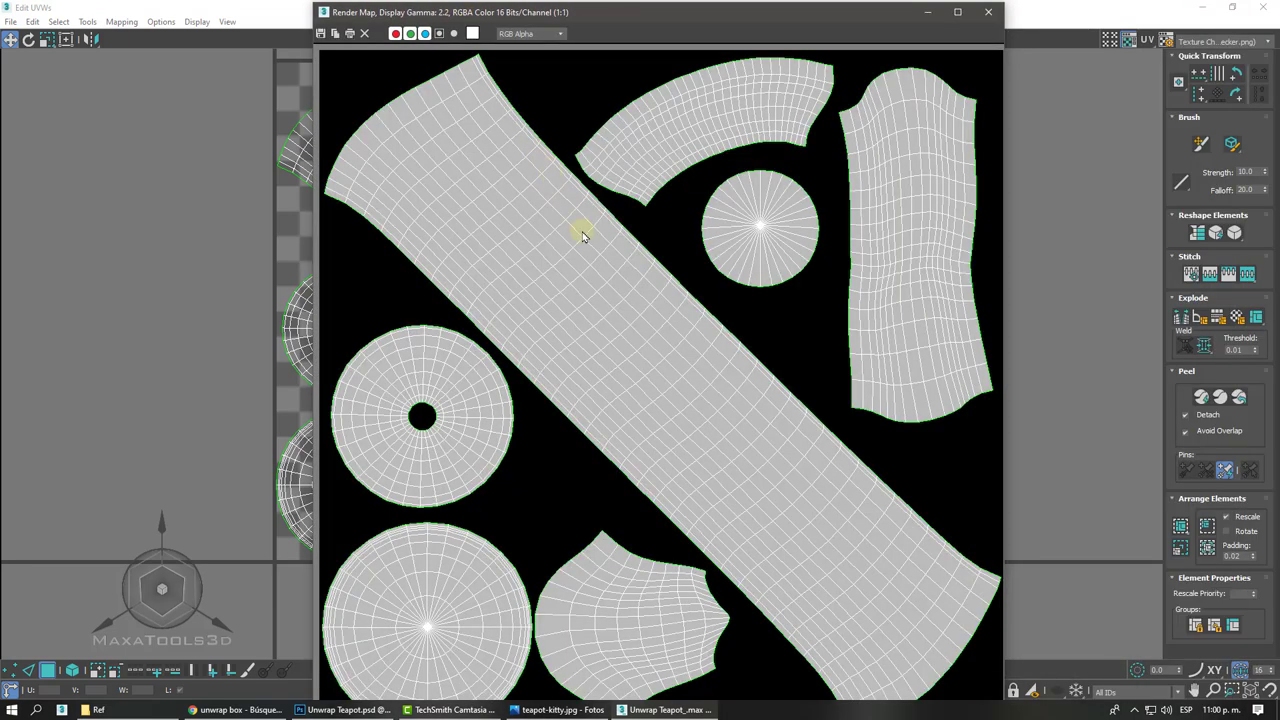
pyautogui.click(988, 12)
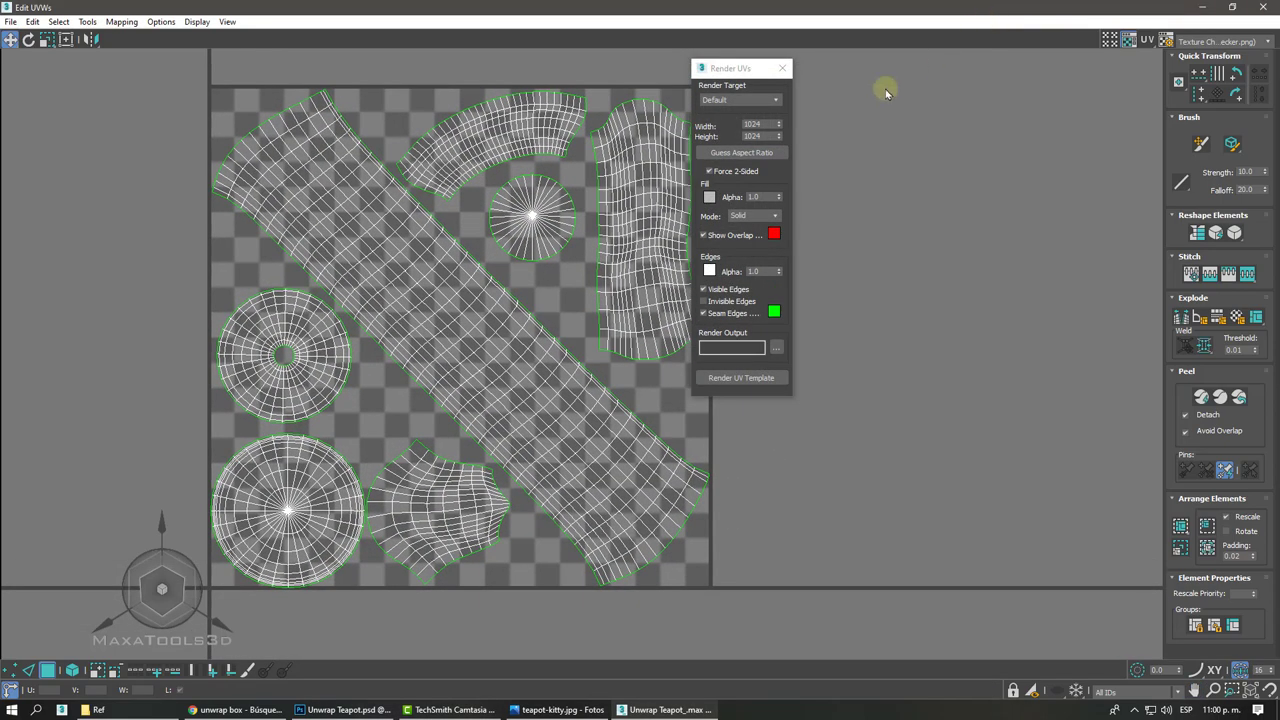
# - Drag the overlapping vertex at the top of the long strip into place and re-render to check
pyautogui.scroll(5, 183, 466)
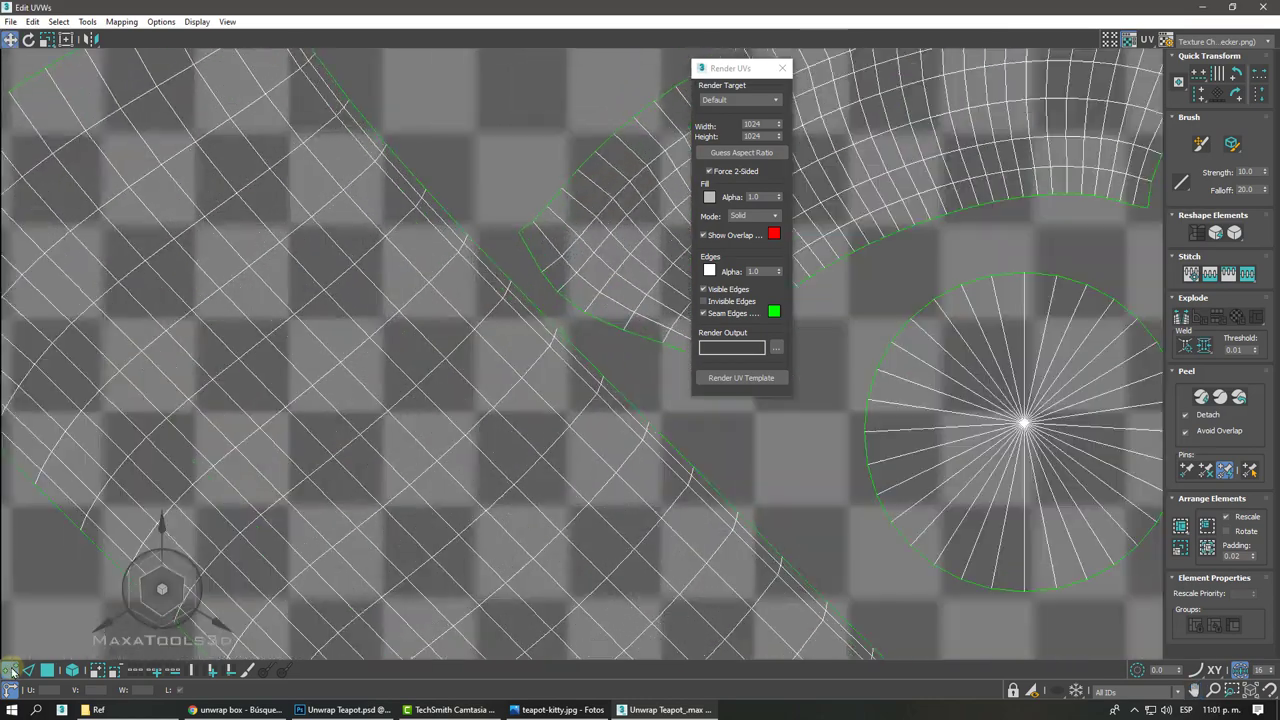
pyautogui.scroll(3, 183, 466)
pyautogui.scroll(3, 358, 268)
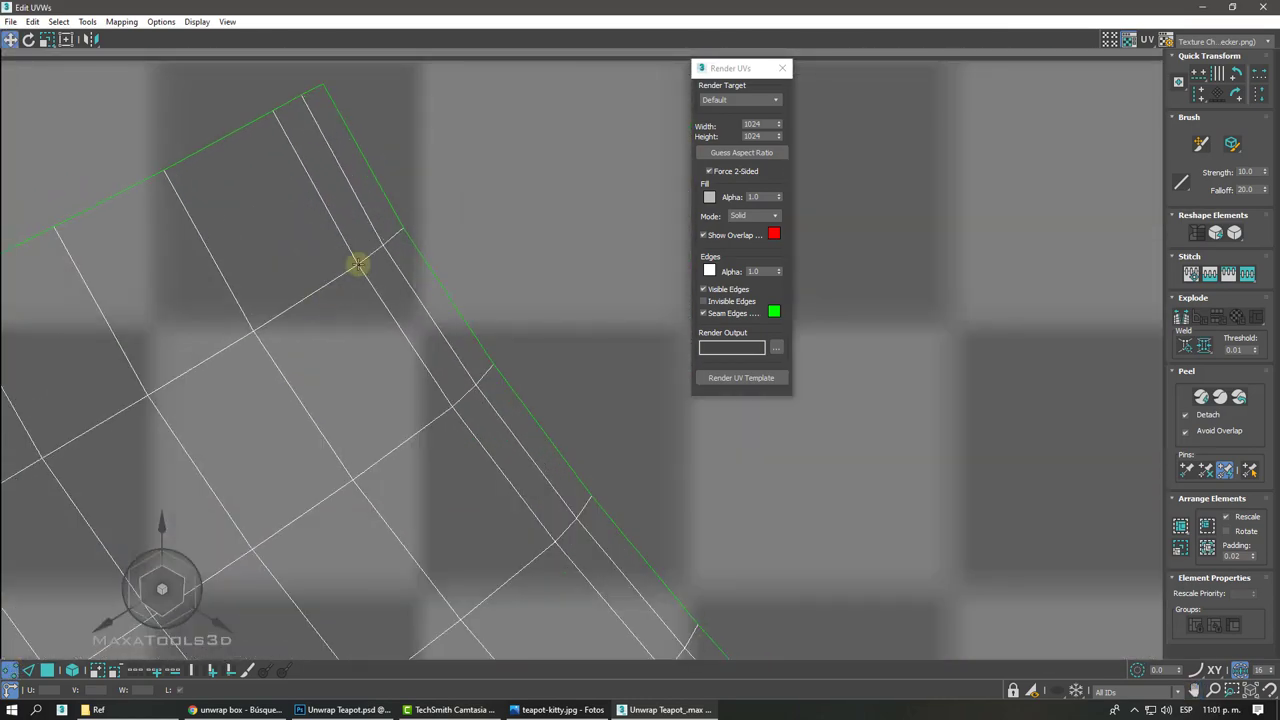
pyautogui.moveTo(358, 264); pyautogui.dragTo(395, 246)
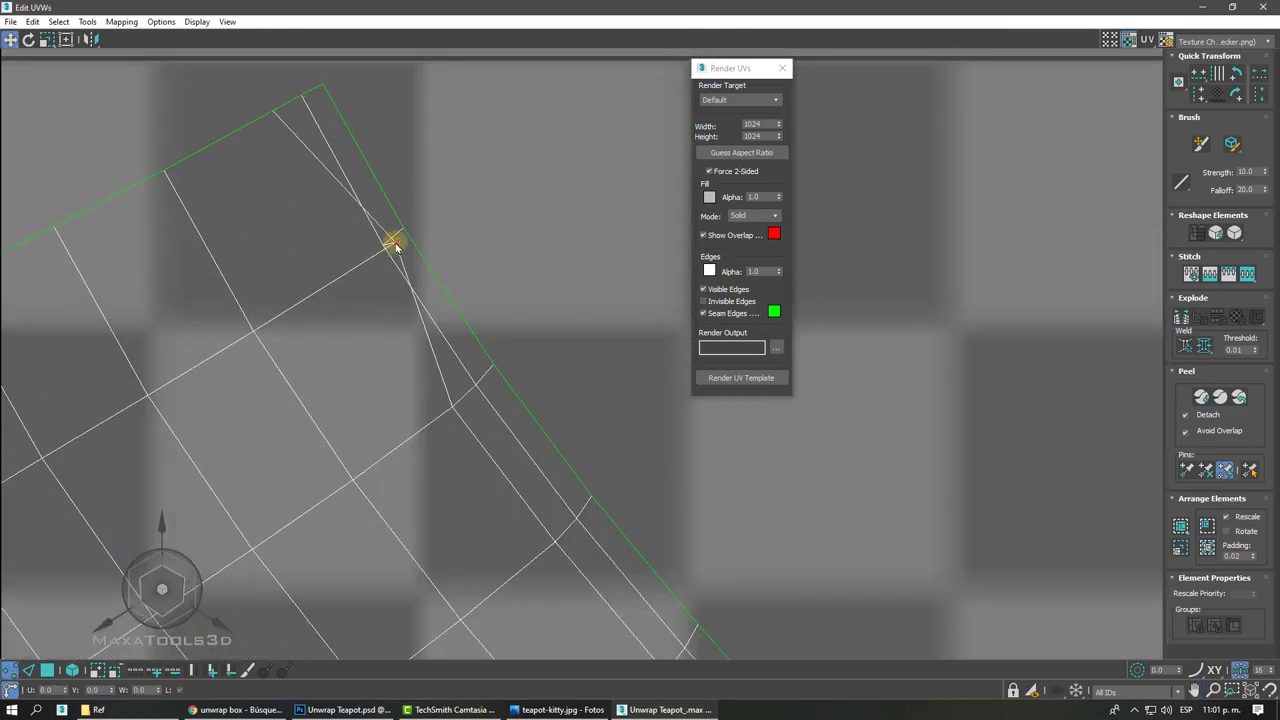
pyautogui.scroll(-1, 395, 243)
pyautogui.scroll(-3, 395, 243)
pyautogui.scroll(-2, 395, 243)
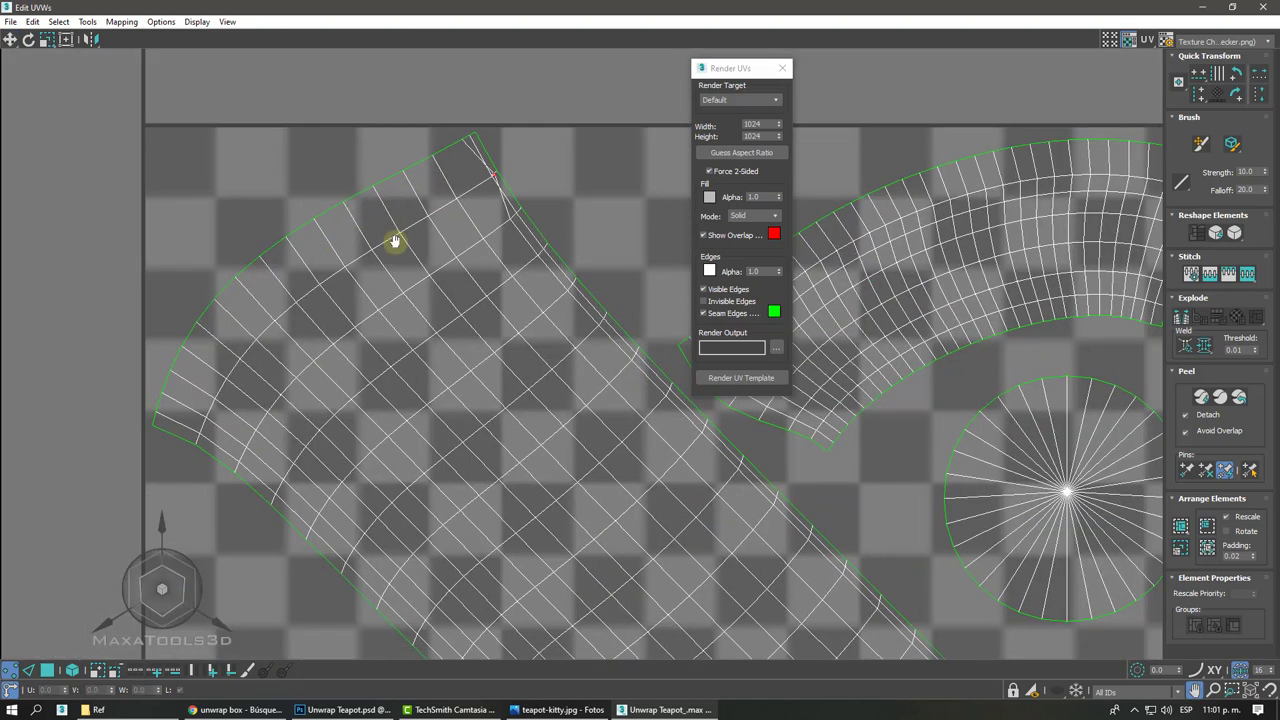
pyautogui.scroll(-2, 396, 247)
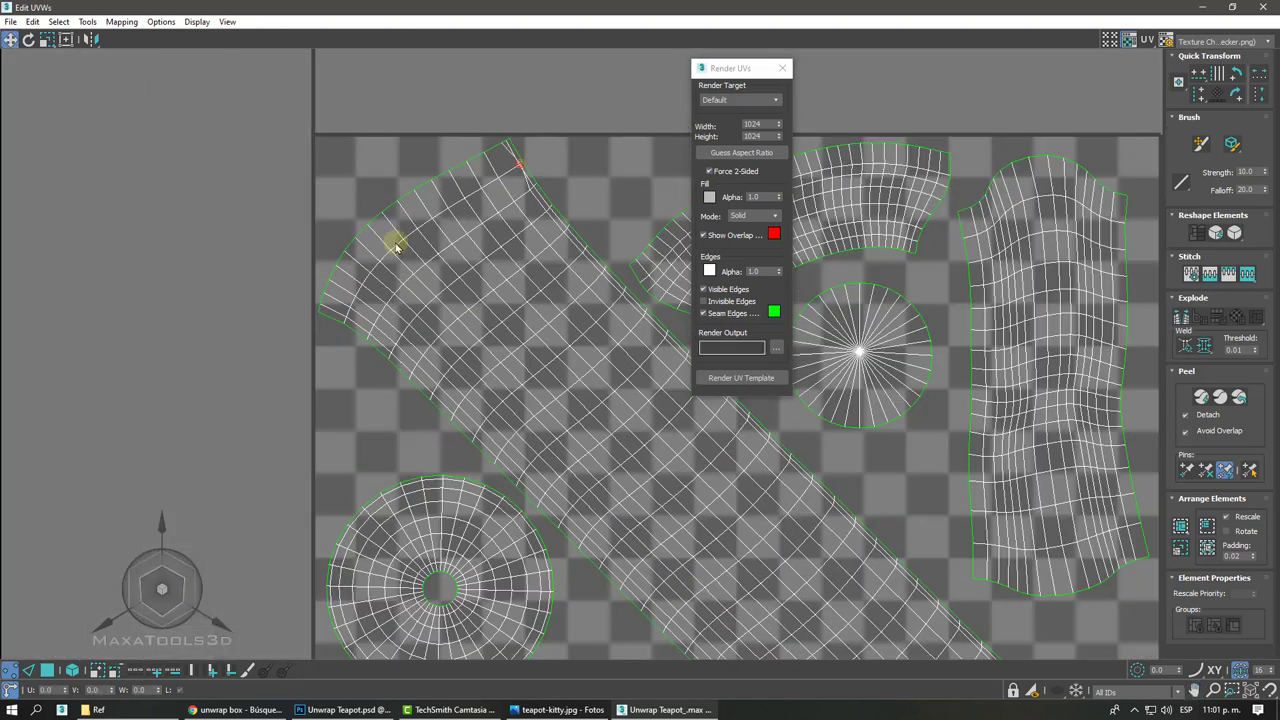
pyautogui.click(741, 377)
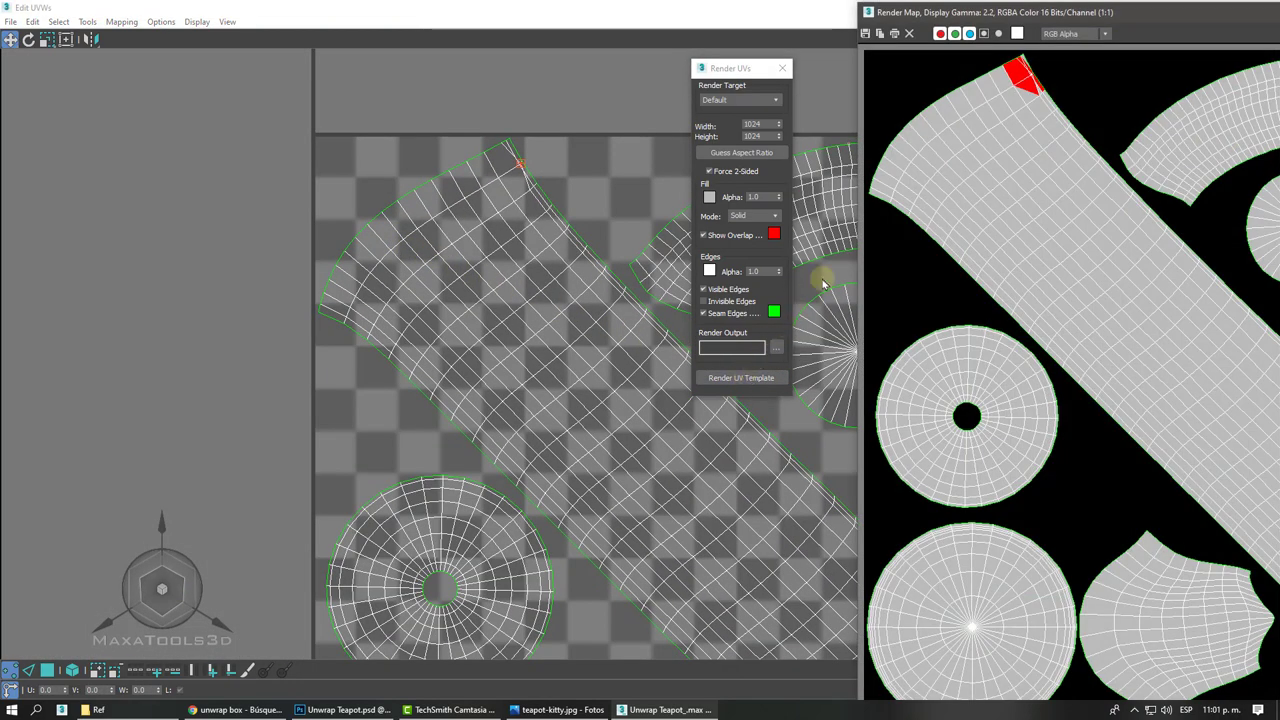
pyautogui.moveTo(1042, 22); pyautogui.dragTo(510, 30)
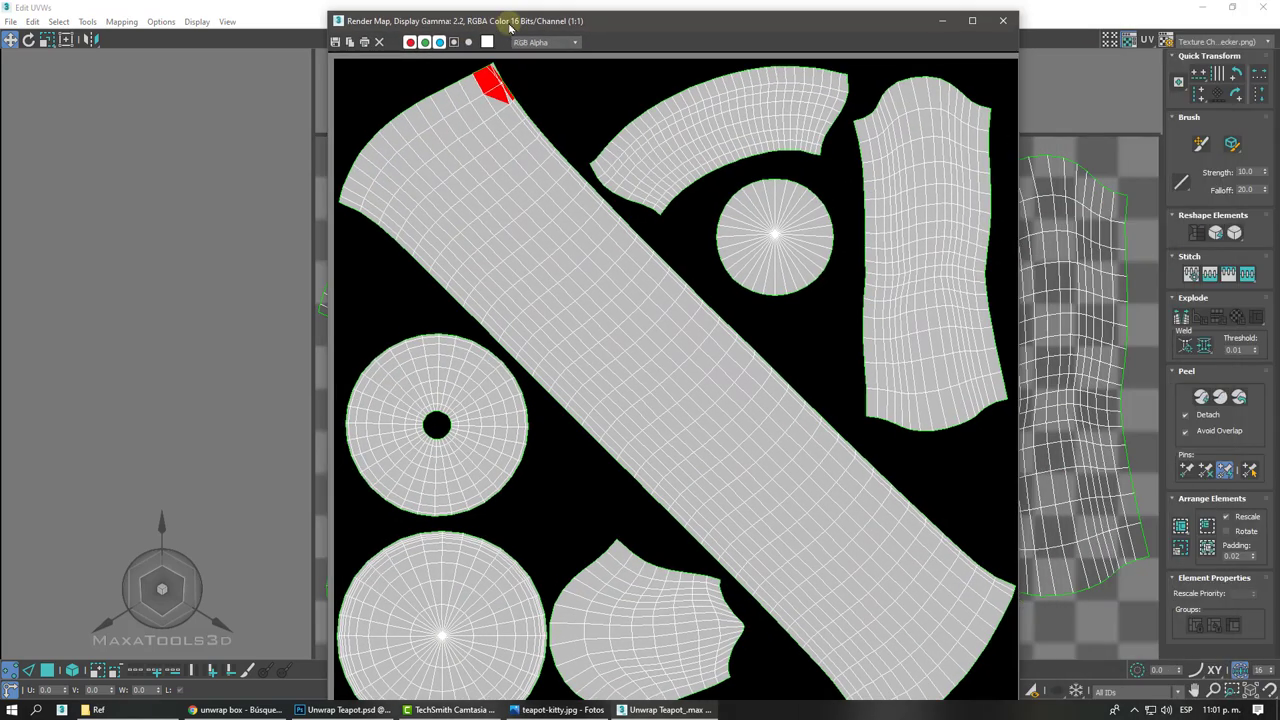
pyautogui.click(1003, 20)
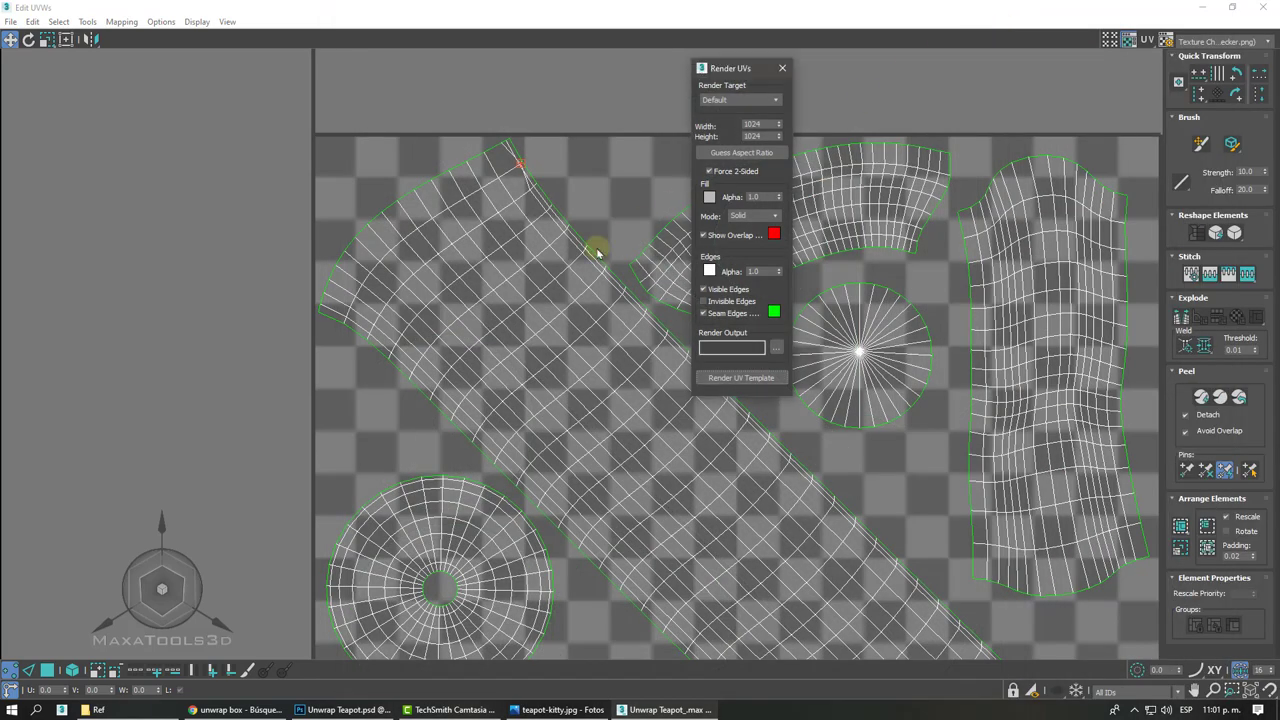
# - Edit the Render UVs width field to set the template size to 1300 × 1300
pyautogui.click(585, 255)
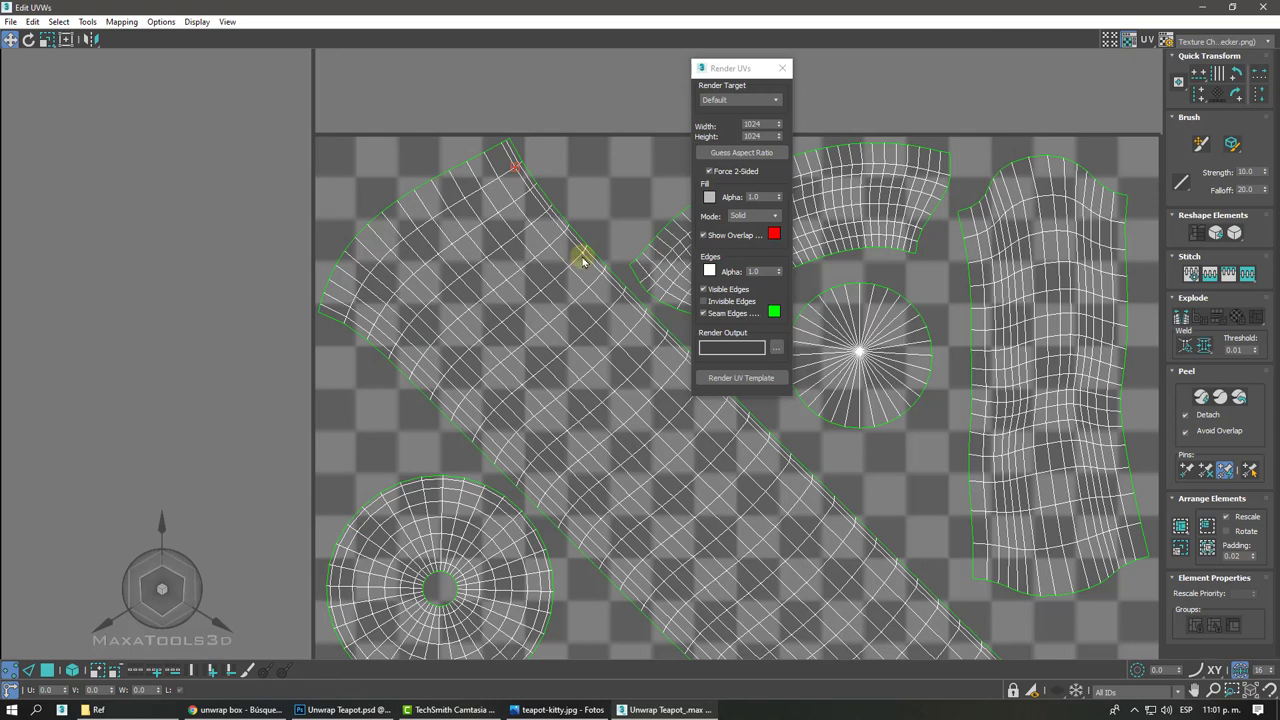
pyautogui.scroll(-3, 583, 258)
pyautogui.scroll(-2, 583, 258)
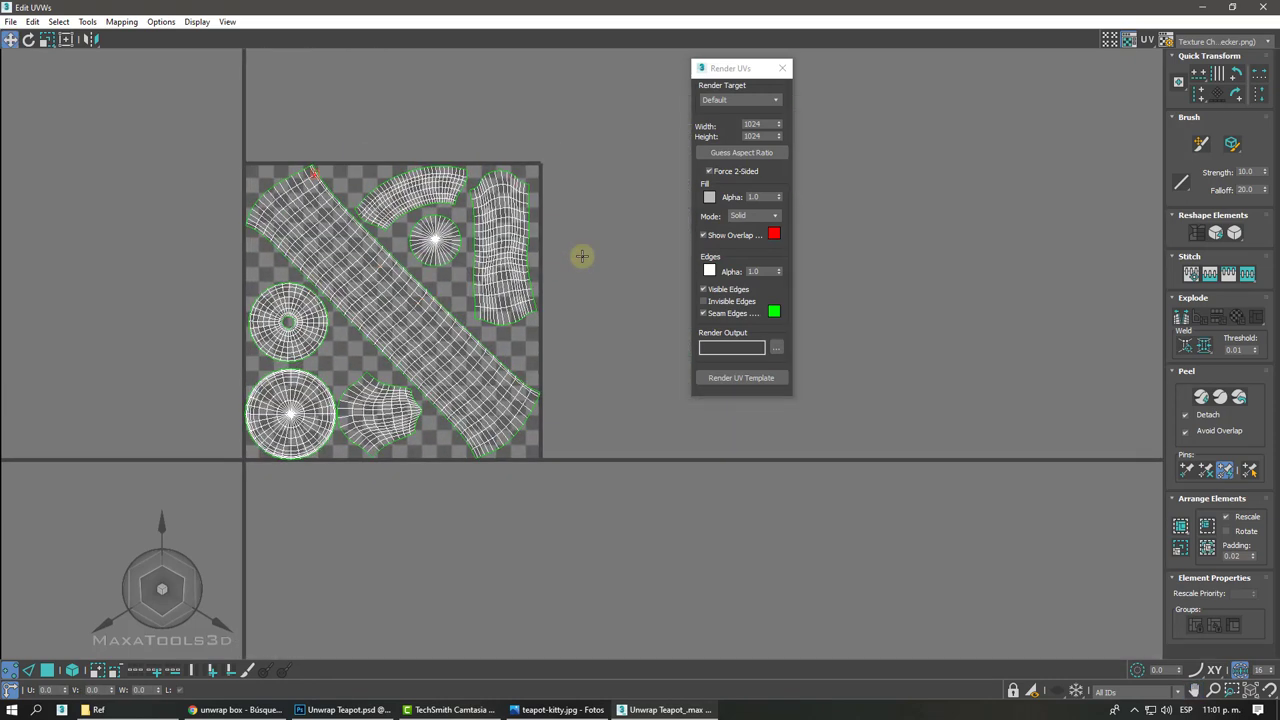
pyautogui.scroll(2, 583, 258)
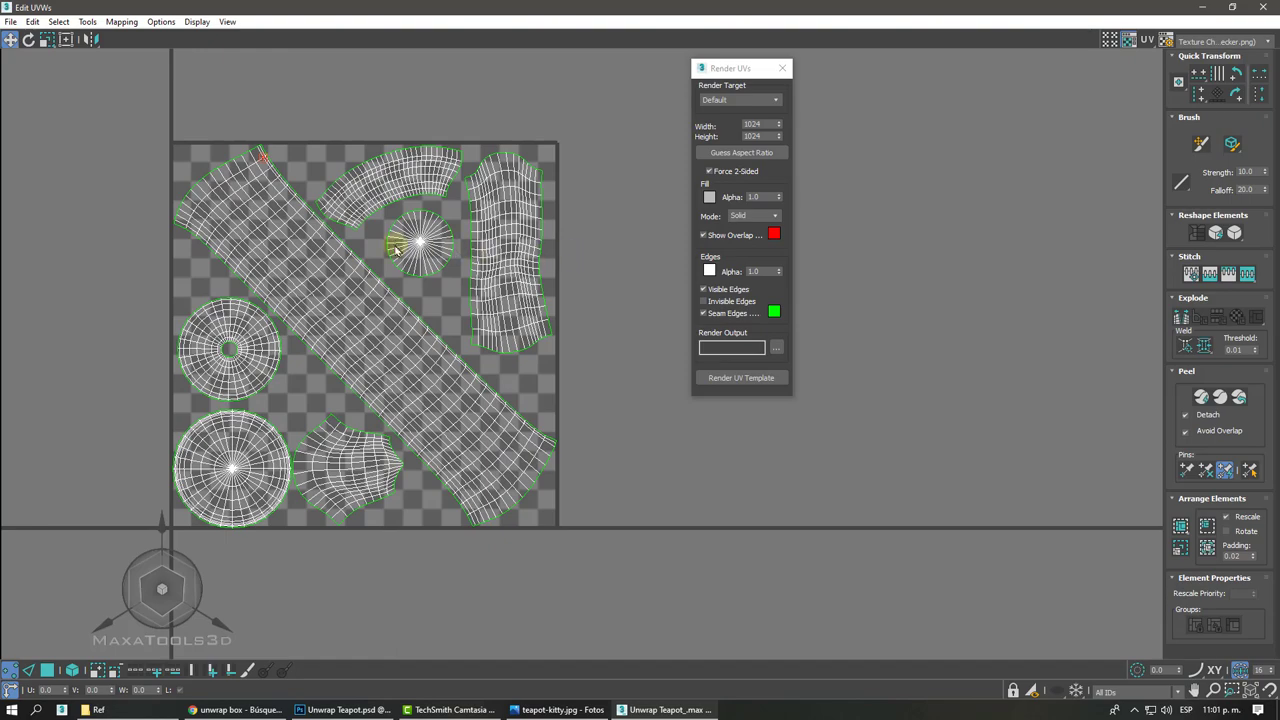
pyautogui.scroll(2, 395, 250)
pyautogui.scroll(2, 395, 250)
pyautogui.scroll(2, 395, 250)
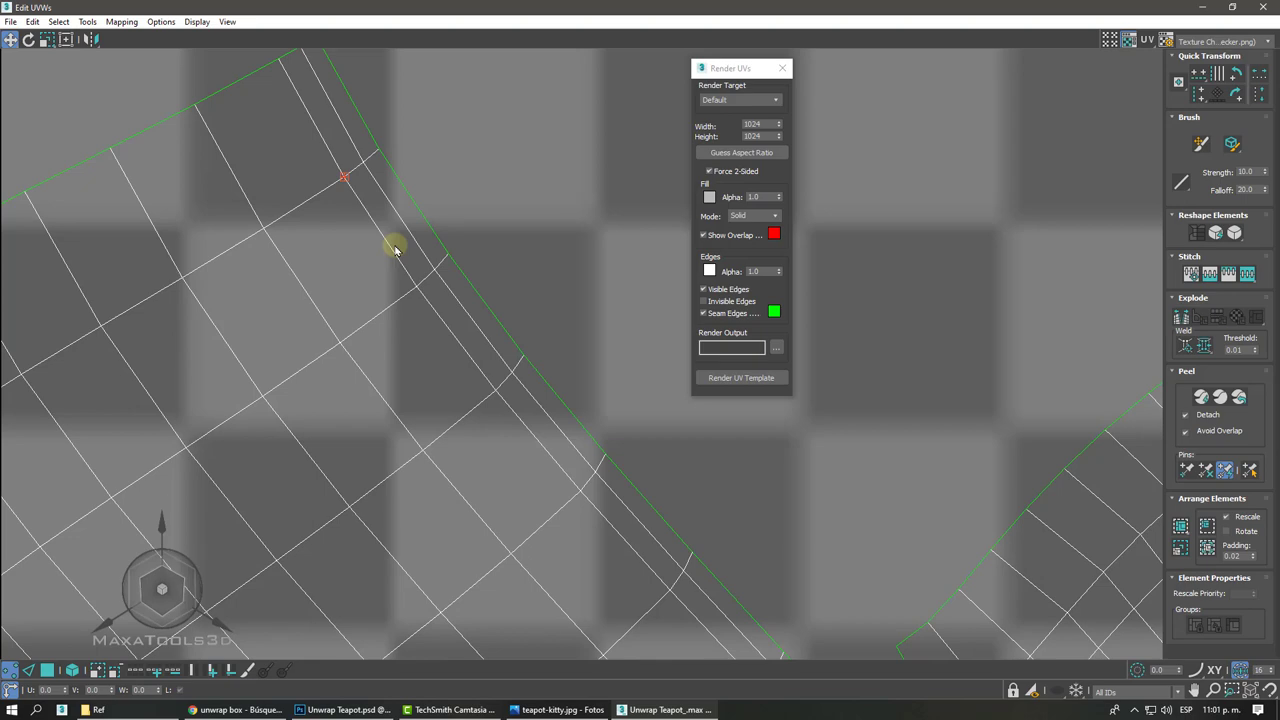
pyautogui.scroll(-2, 395, 250)
pyautogui.scroll(-2, 395, 250)
pyautogui.scroll(-2, 395, 250)
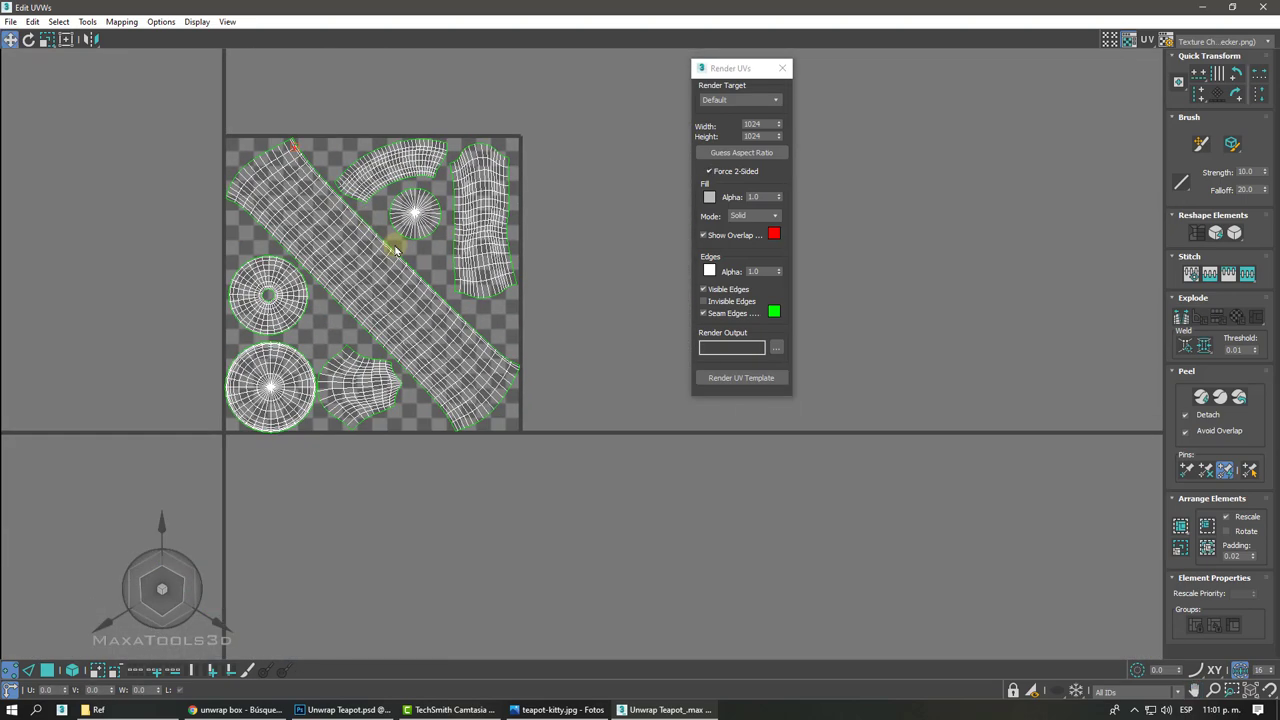
pyautogui.doubleClick(760, 124)
pyautogui.write('1300')
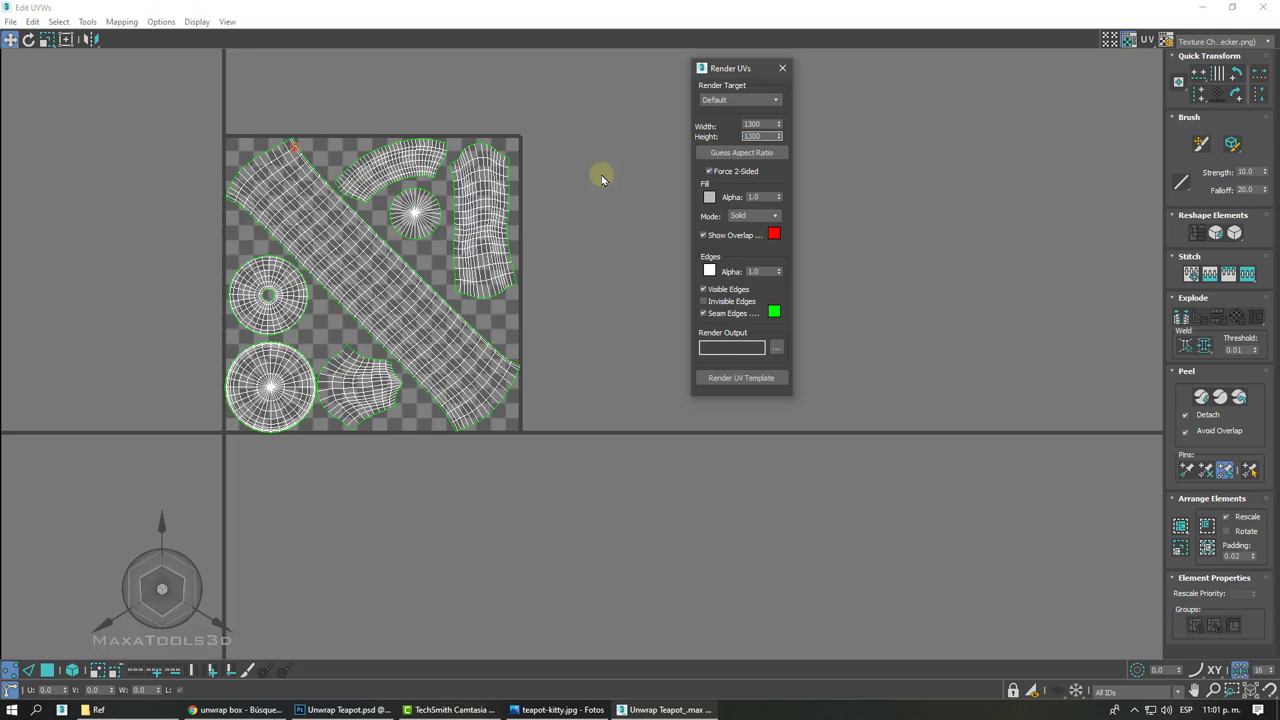
# - Re-render the UV template with Fill Mode None, showing only white edges on black
pyautogui.click(778, 216)
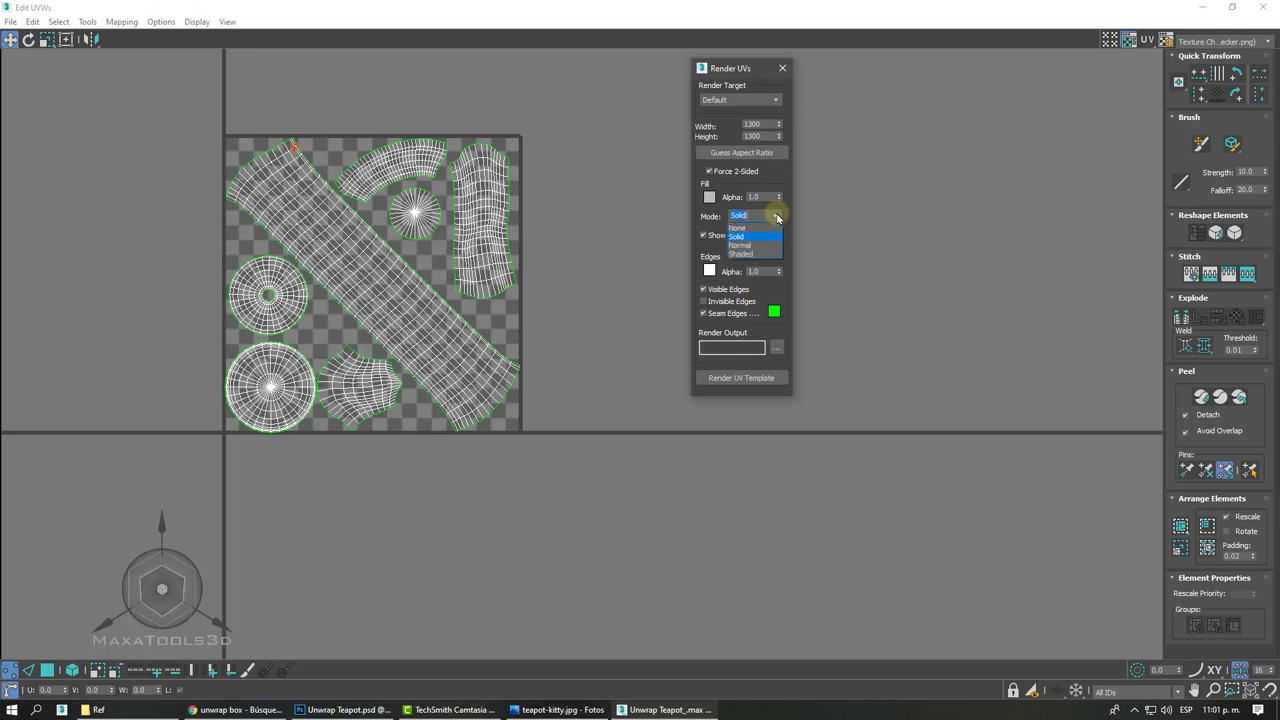
pyautogui.click(738, 228)
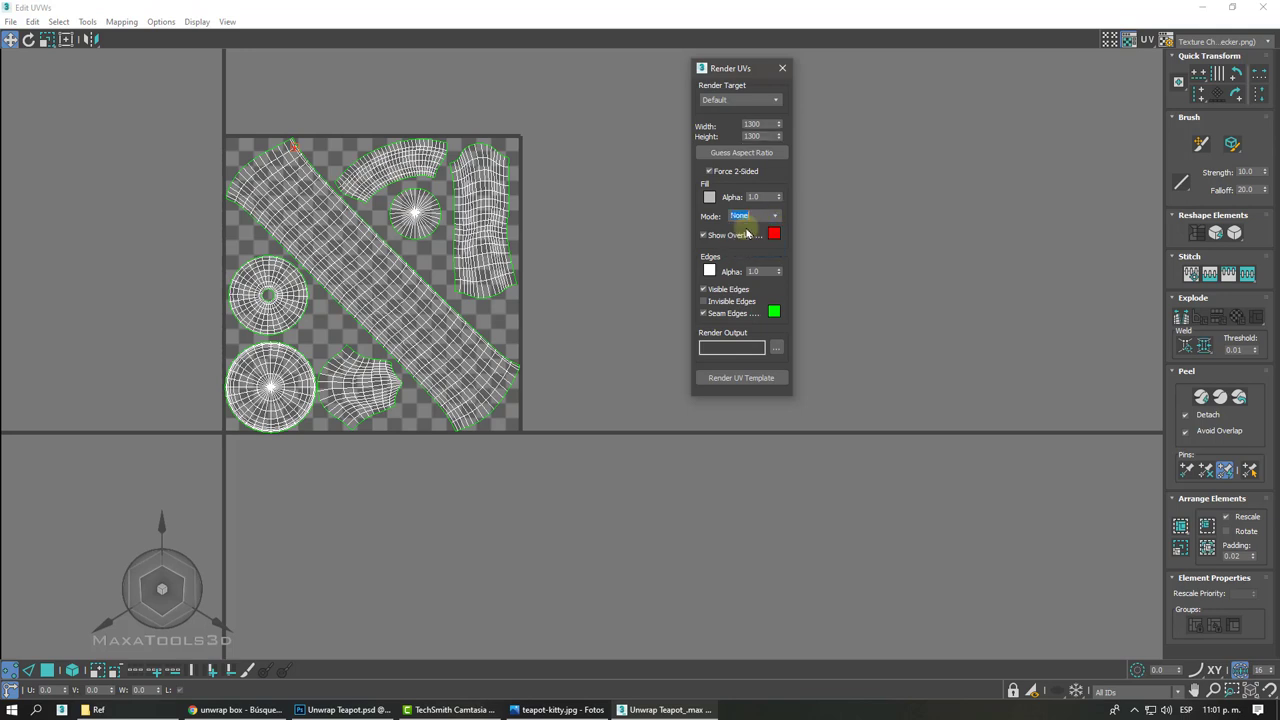
pyautogui.click(740, 380)
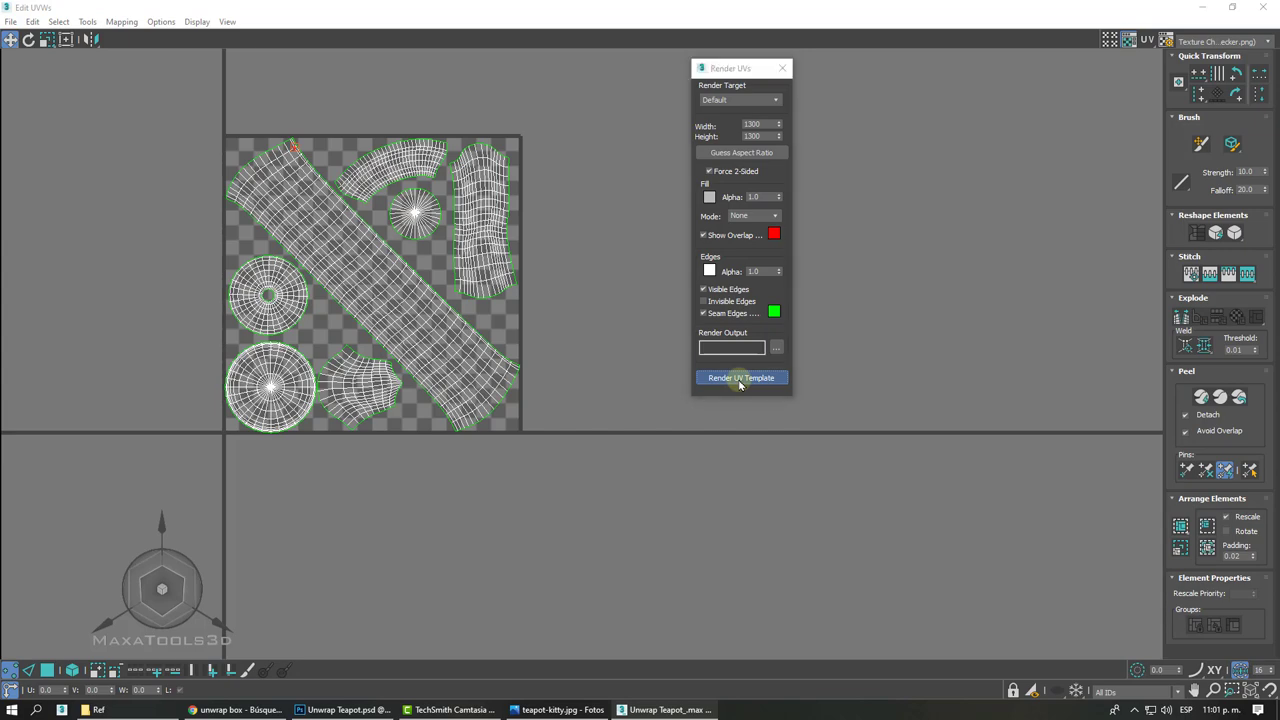
pyautogui.moveTo(1024, 141); pyautogui.dragTo(334, 76)
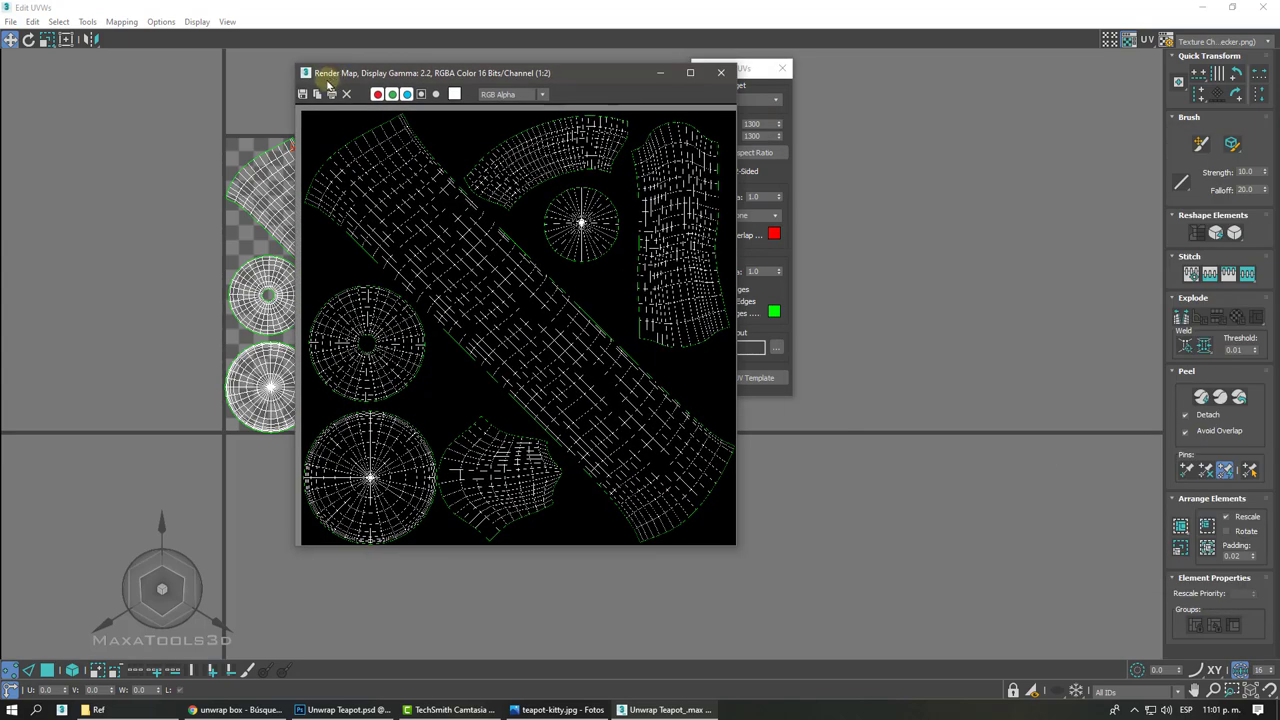
# - Save the render as the PNG 'Ref Uv´s Teapot', then return to Unwrap Teapot.psd in Photoshop
pyautogui.click(304, 95)
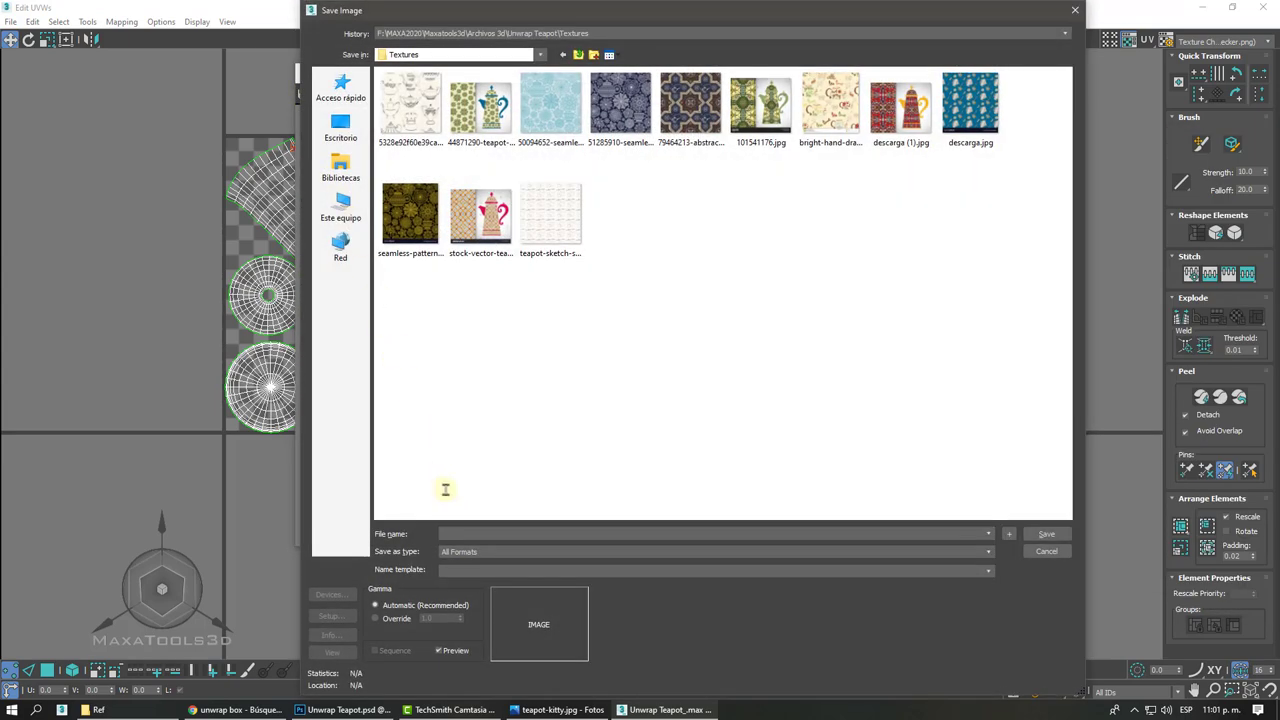
pyautogui.click(466, 552)
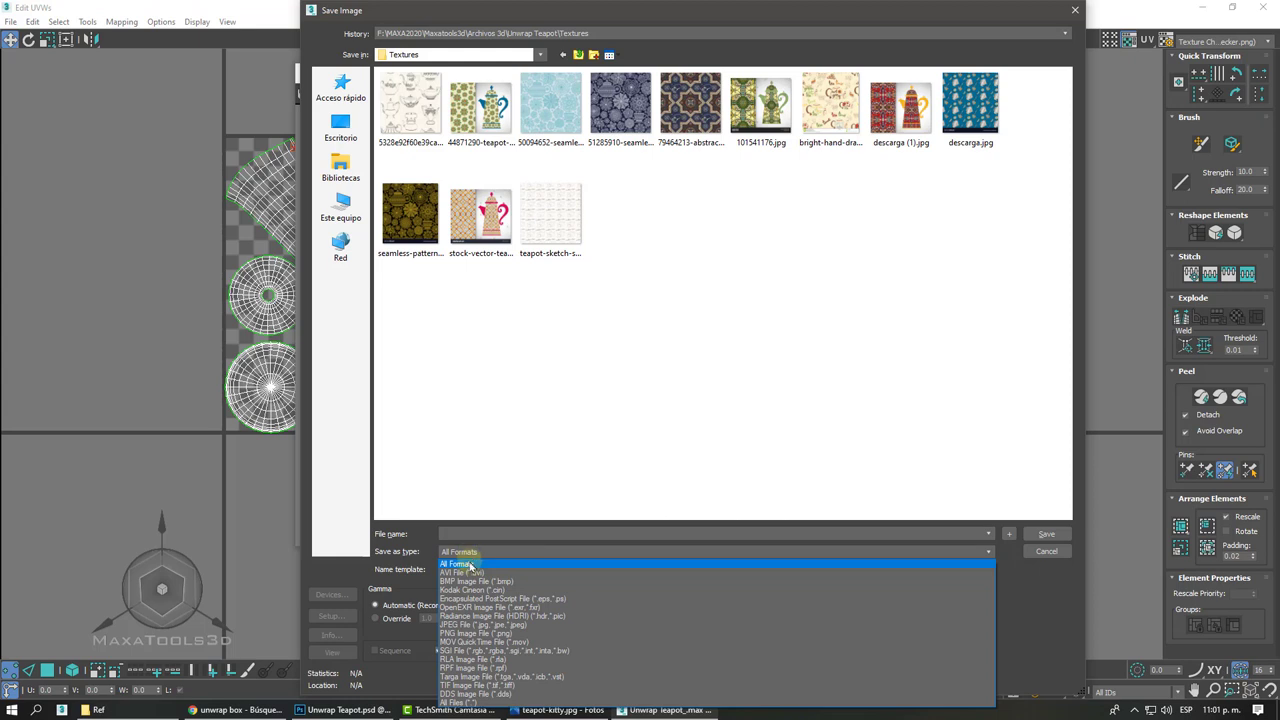
pyautogui.click(478, 634)
pyautogui.click(457, 533)
pyautogui.write('Ref Uv´s Teapot')
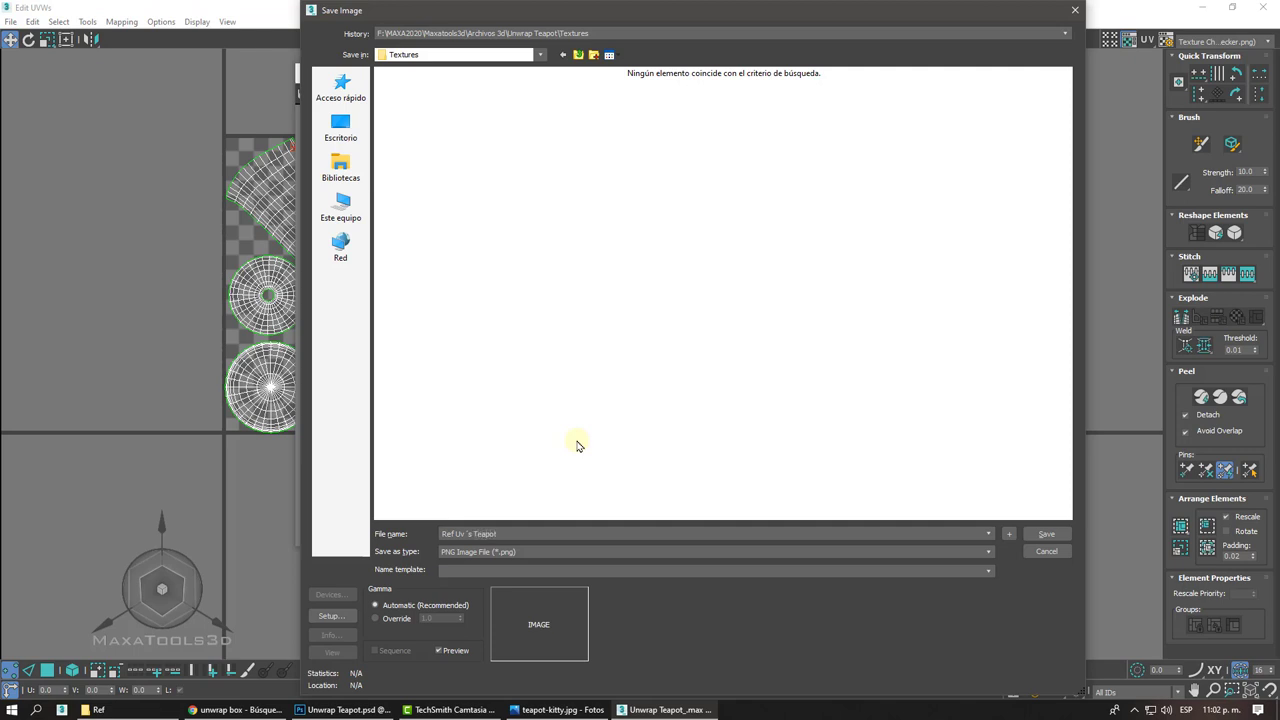
pyautogui.press('Return')
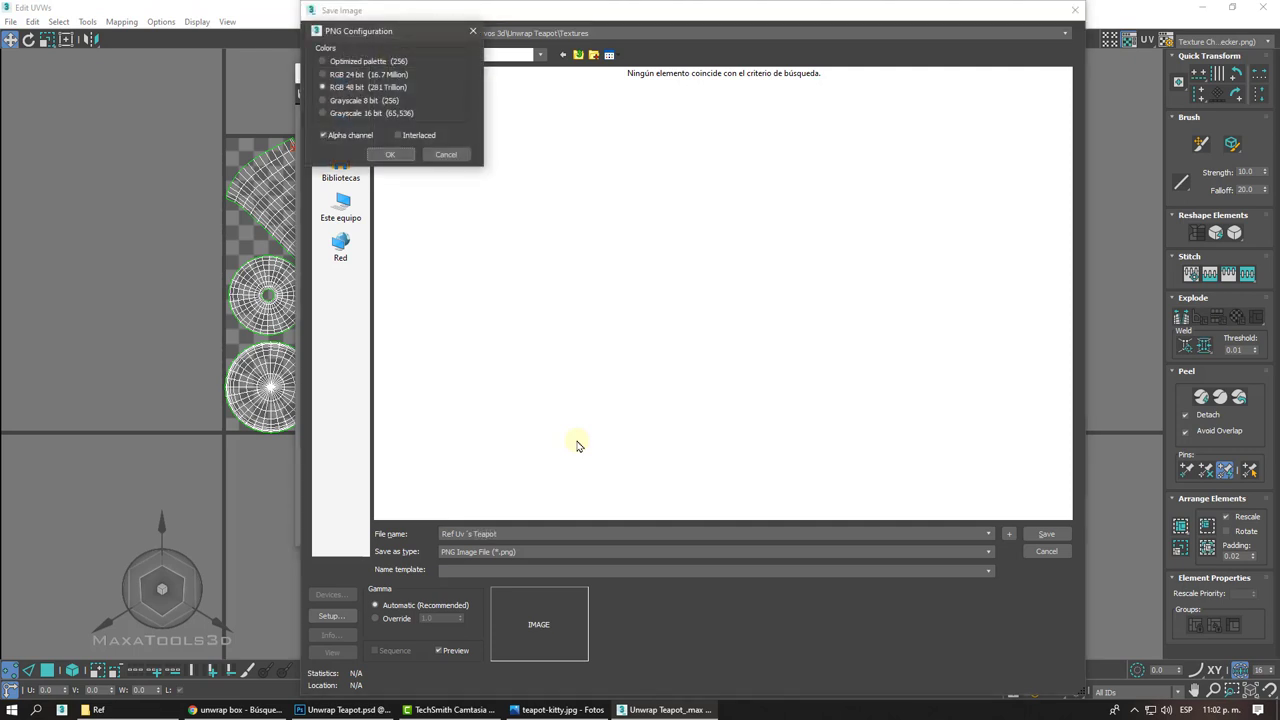
pyautogui.click(389, 154)
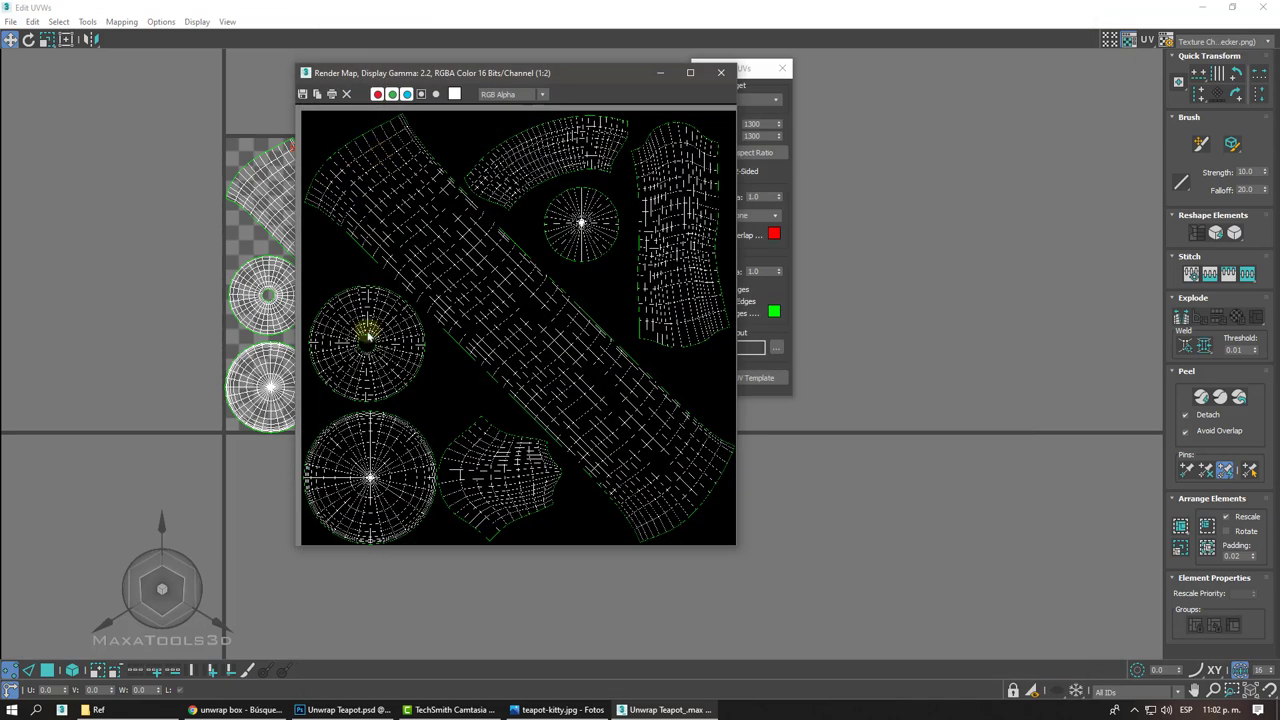
pyautogui.click(343, 709)
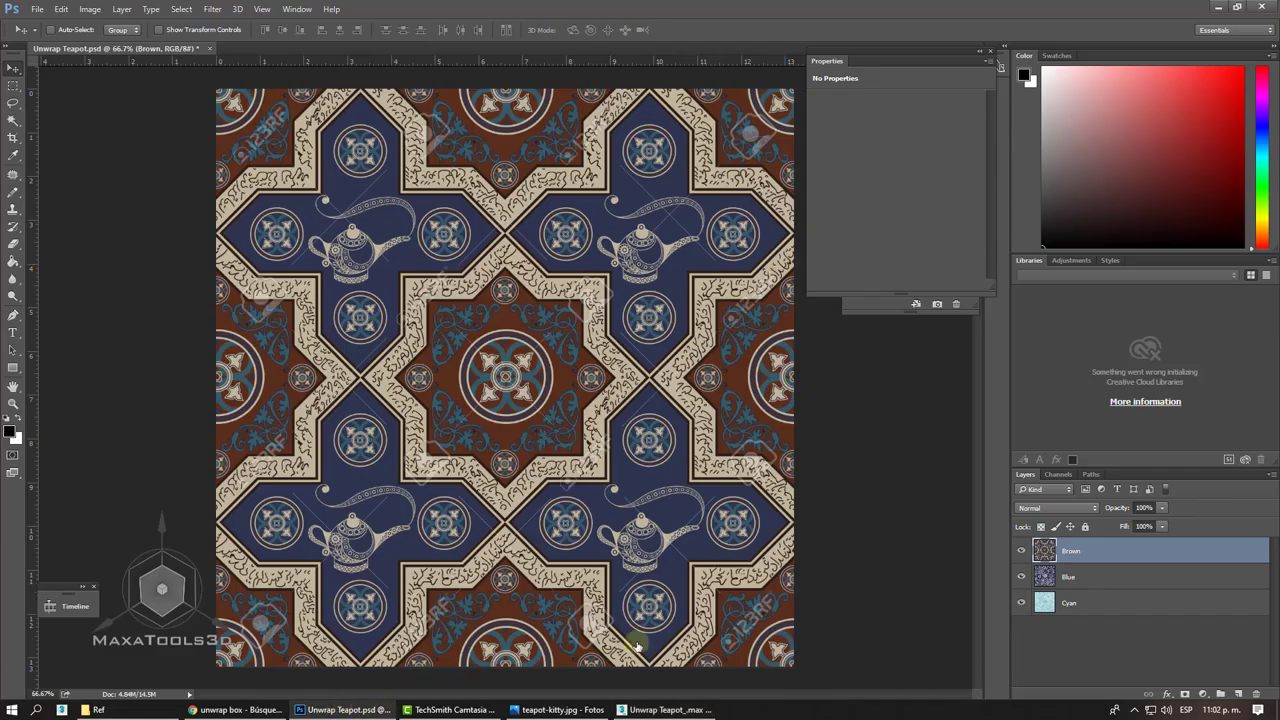
# - Hide the Brown, Blue and Cyan pattern layers
pyautogui.click(1021, 551)
pyautogui.click(1021, 577)
pyautogui.click(1020, 603)
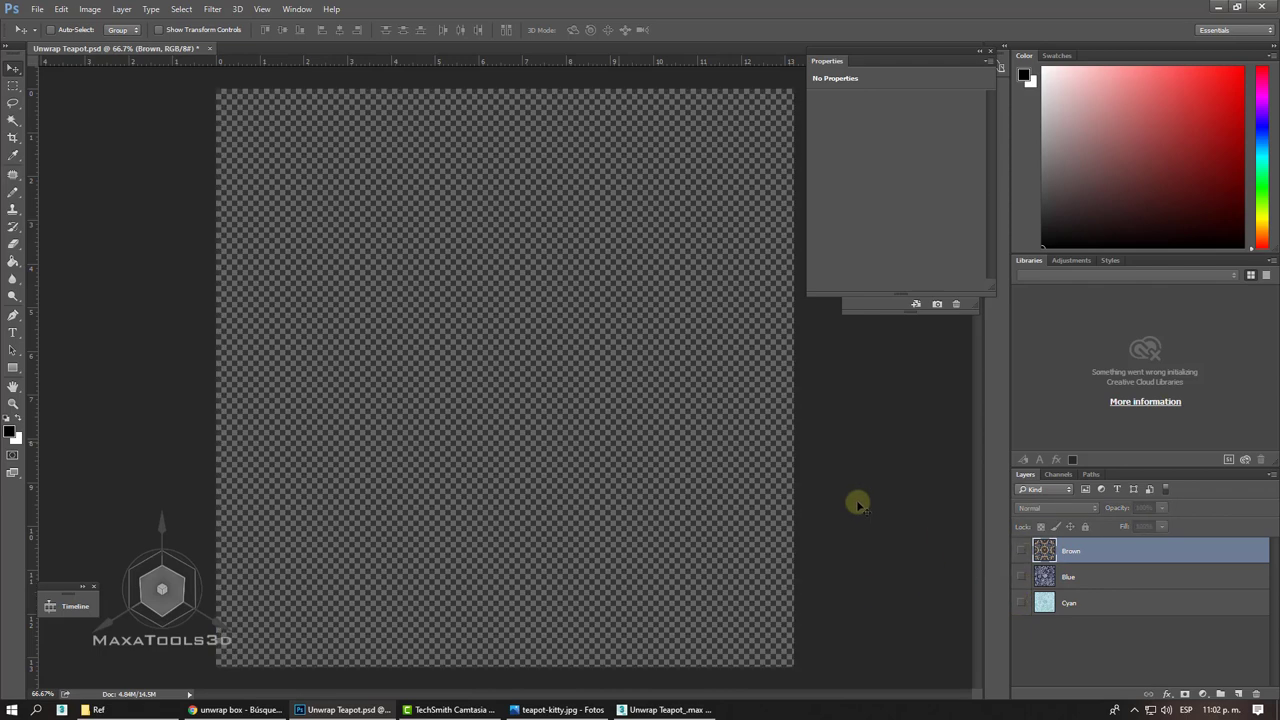
# - Set the transparency grid colours to Light in Preferences, then bring up File > Open
pyautogui.click(61, 9)
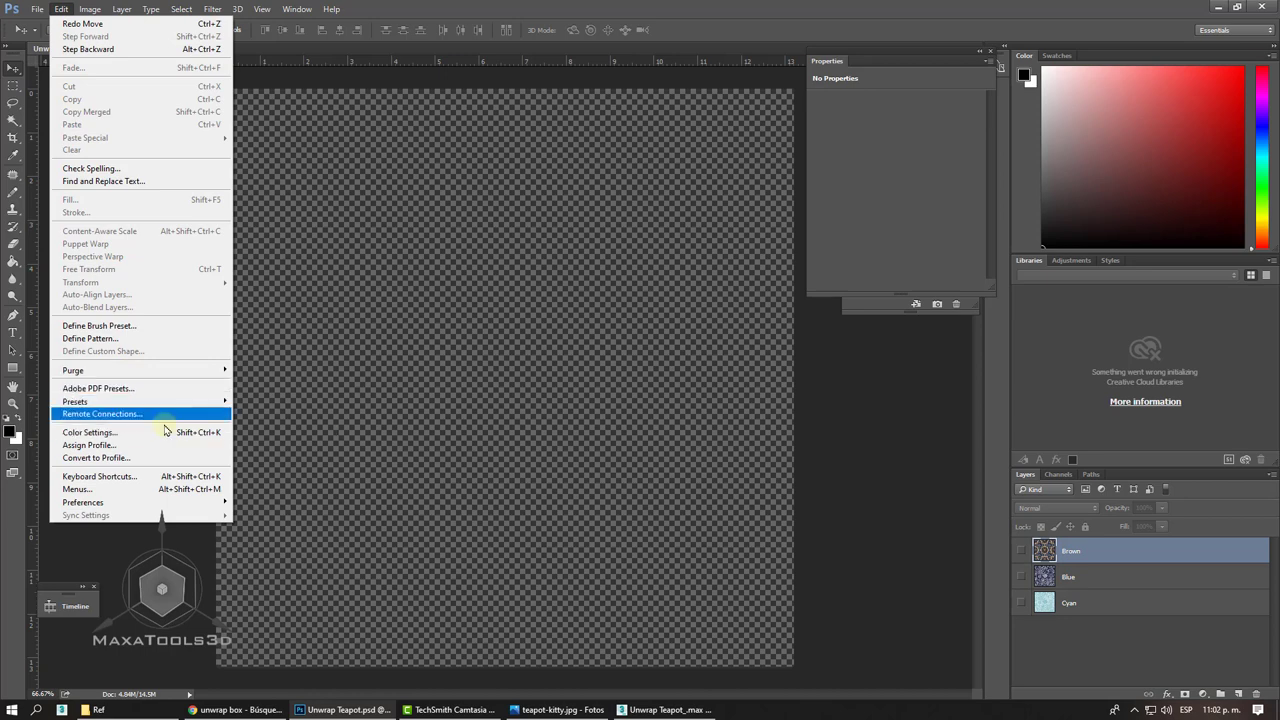
pyautogui.moveTo(140, 502)
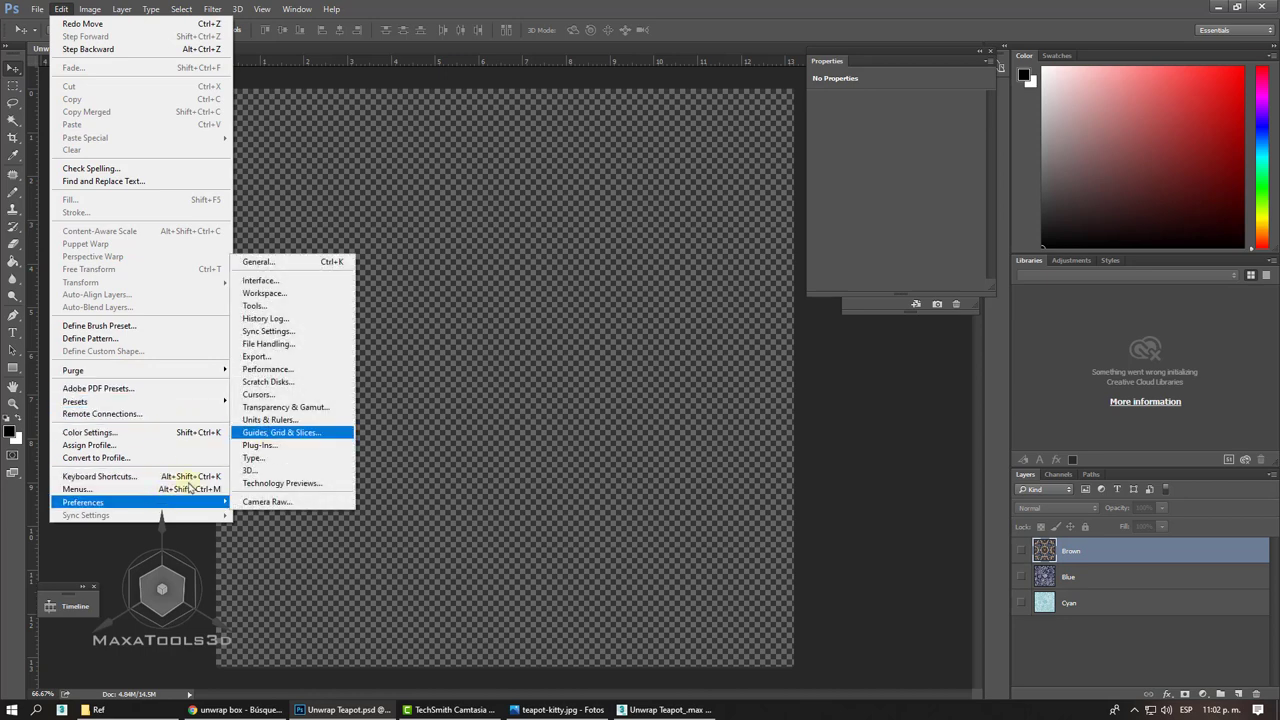
pyautogui.click(330, 410)
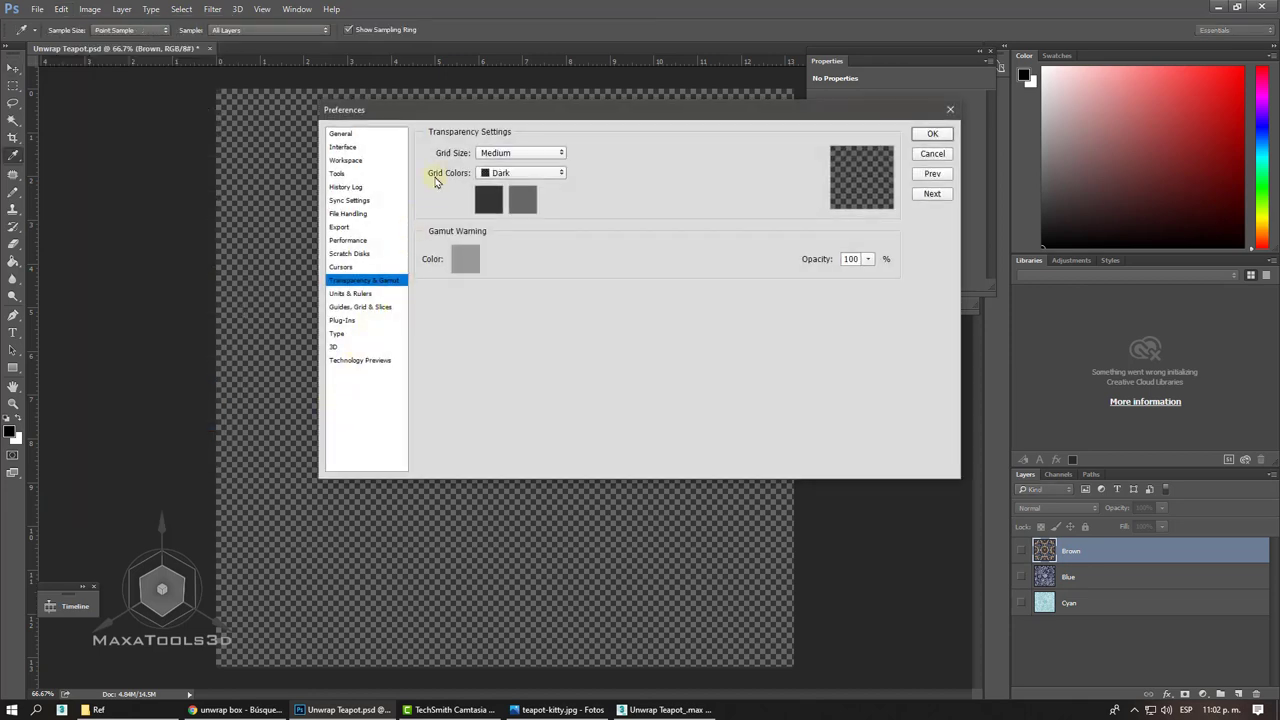
pyautogui.click(500, 175)
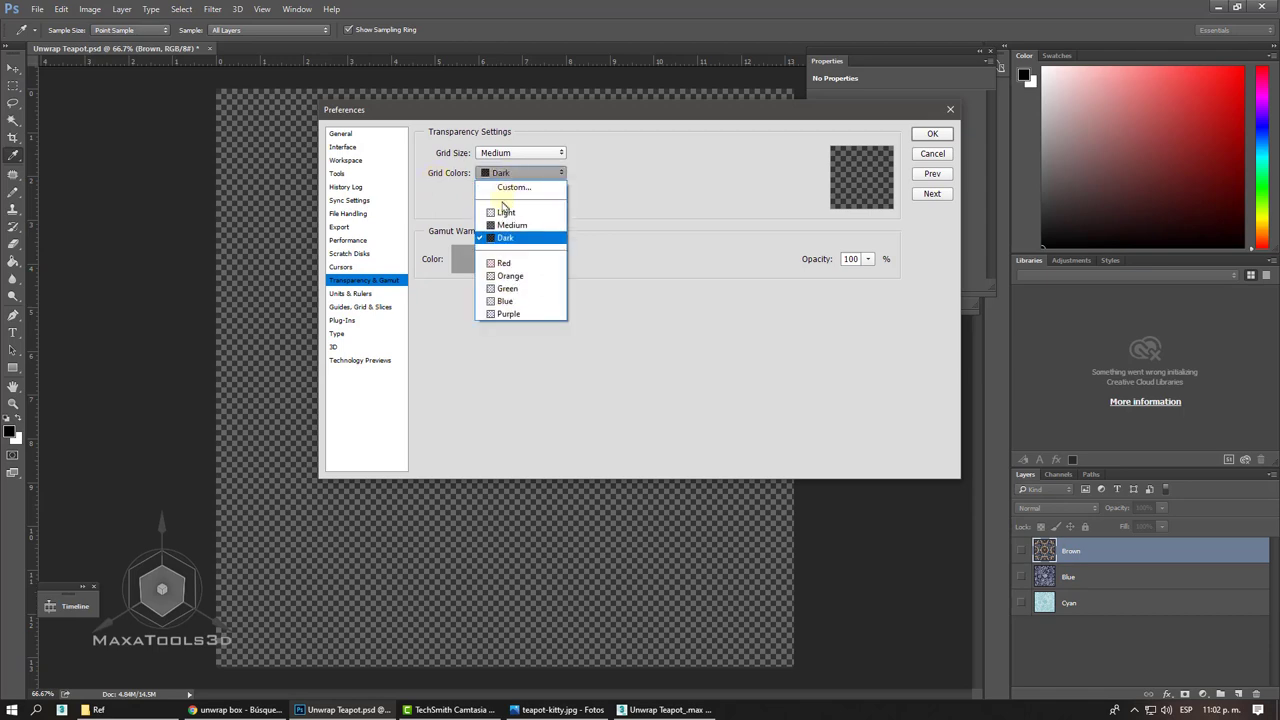
pyautogui.click(502, 207)
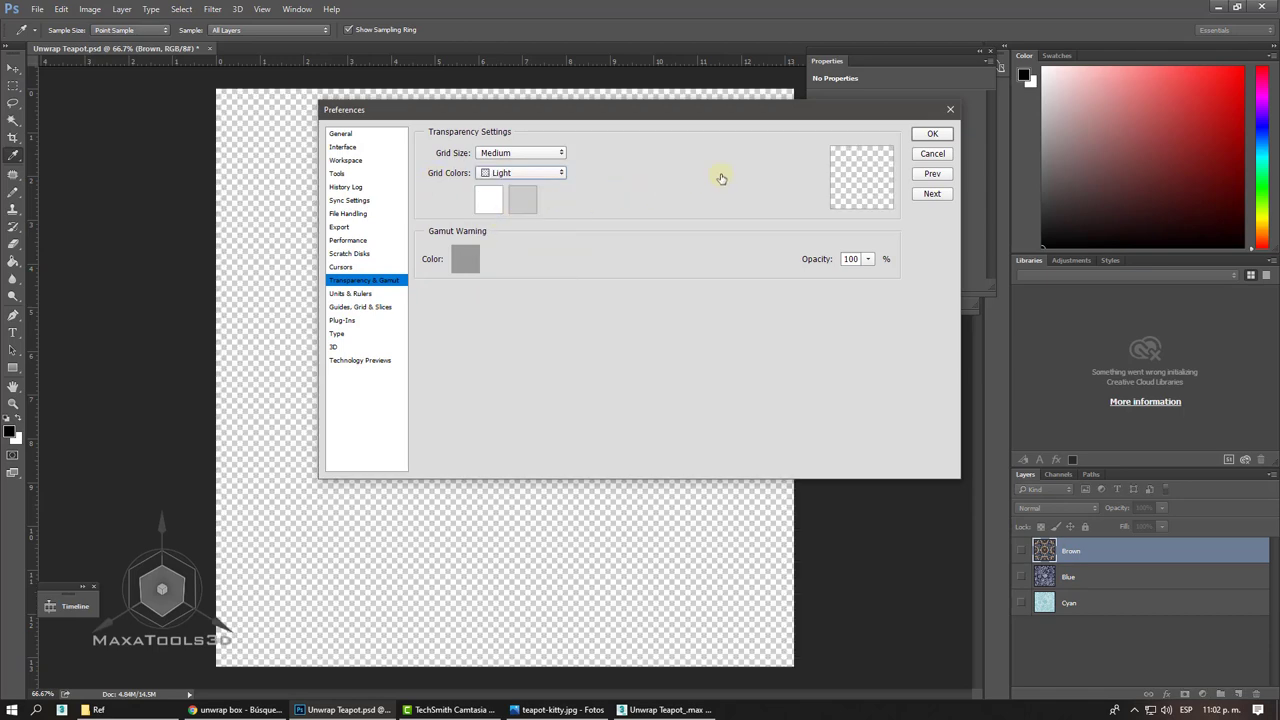
pyautogui.click(932, 134)
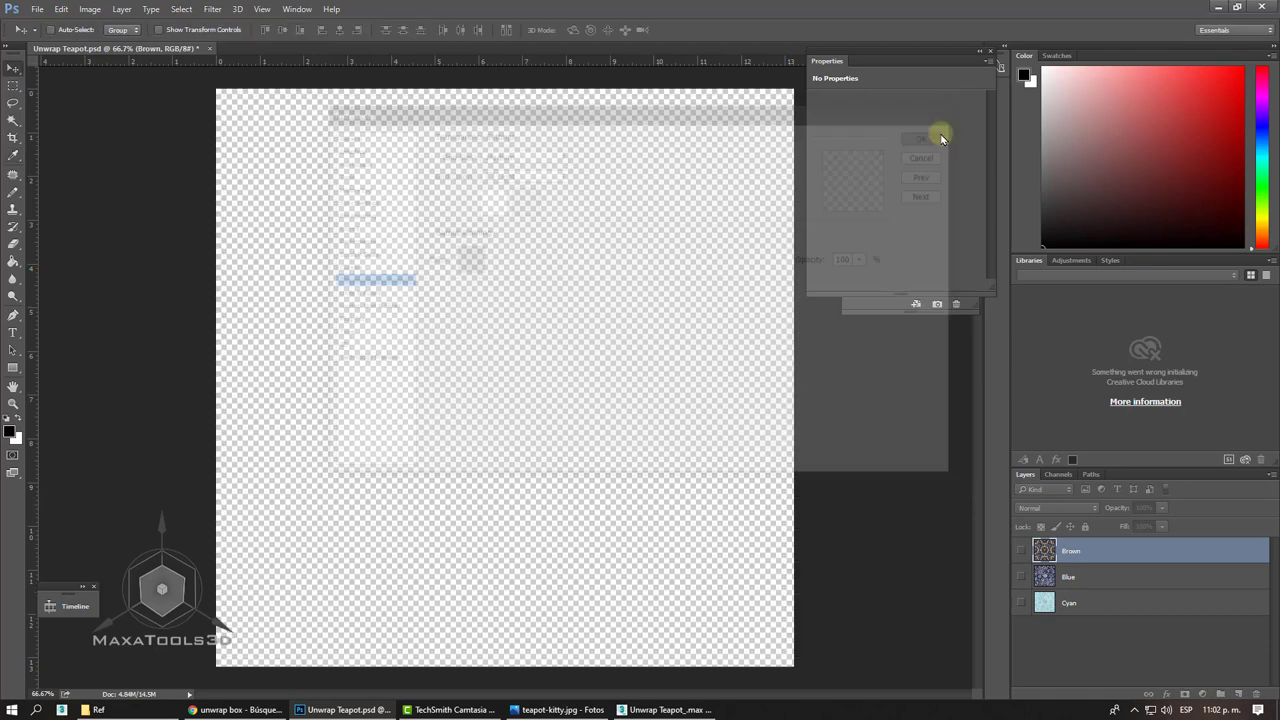
pyautogui.click(37, 9)
pyautogui.click(50, 36)
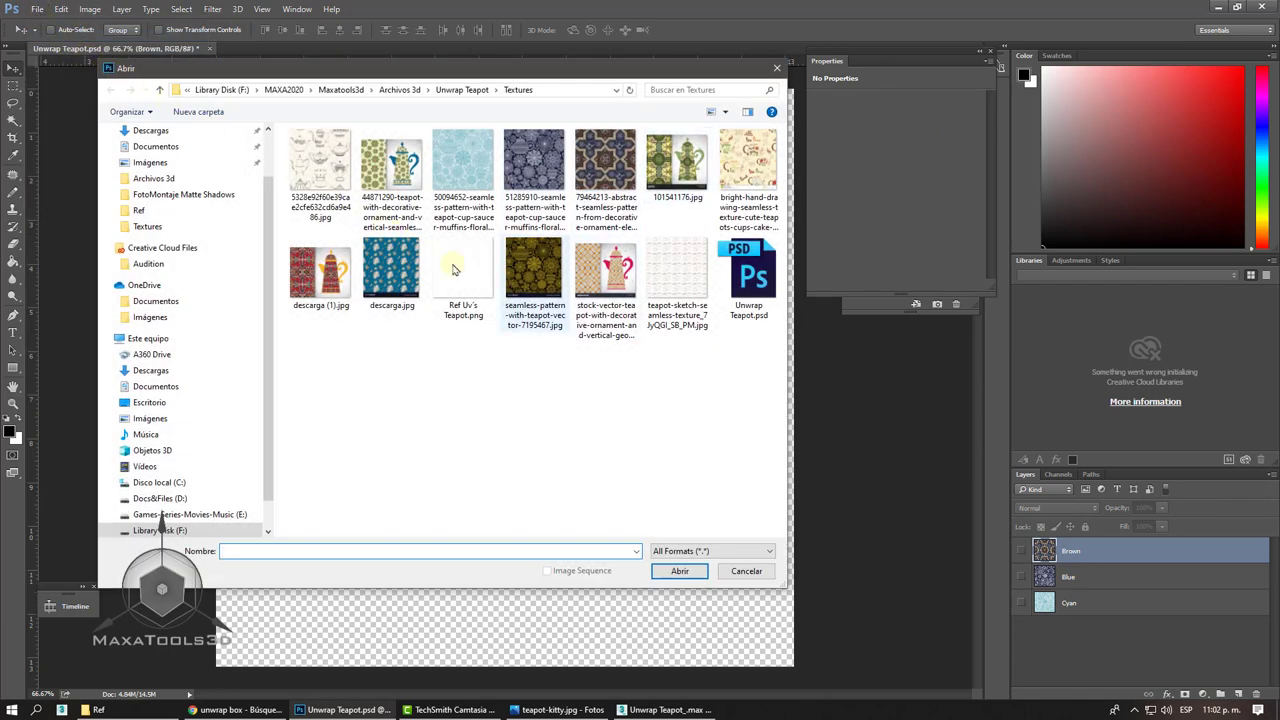
# - Open Ref Uv's Teapot.png and copy its wireframe layer into Unwrap Teapot, accepting the bit-depth warning
pyautogui.click(463, 270)
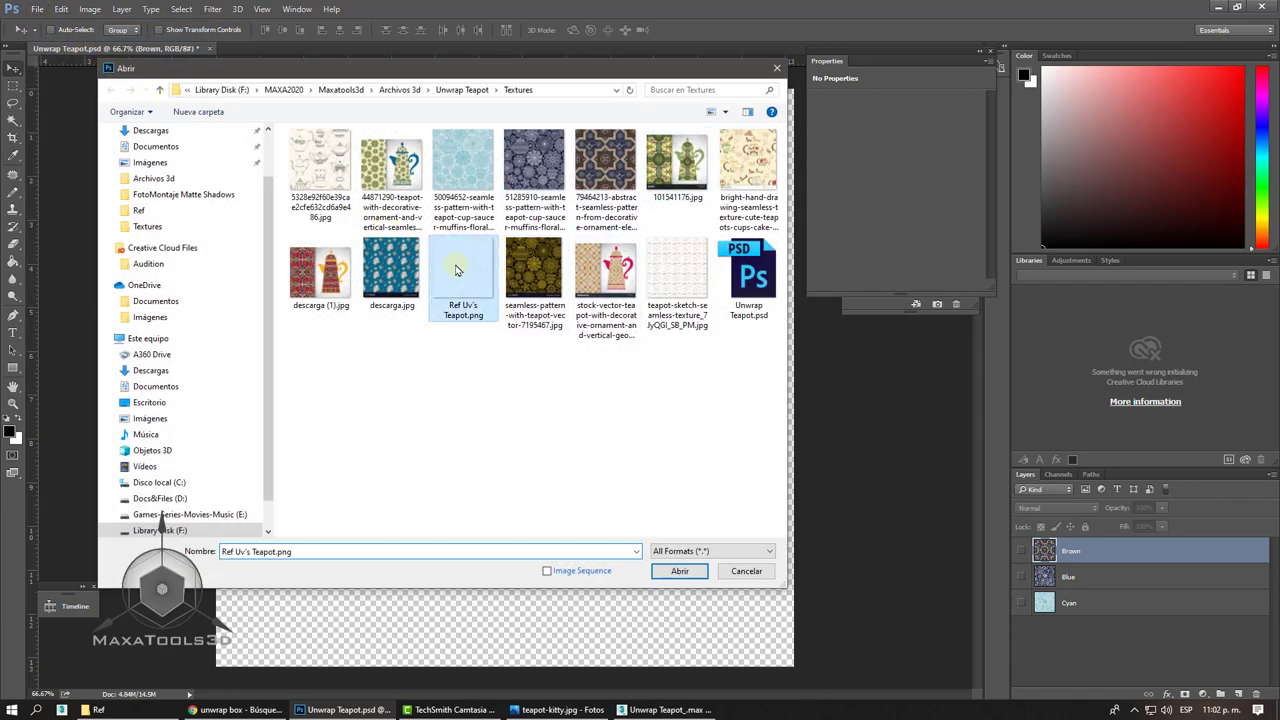
pyautogui.click(680, 571)
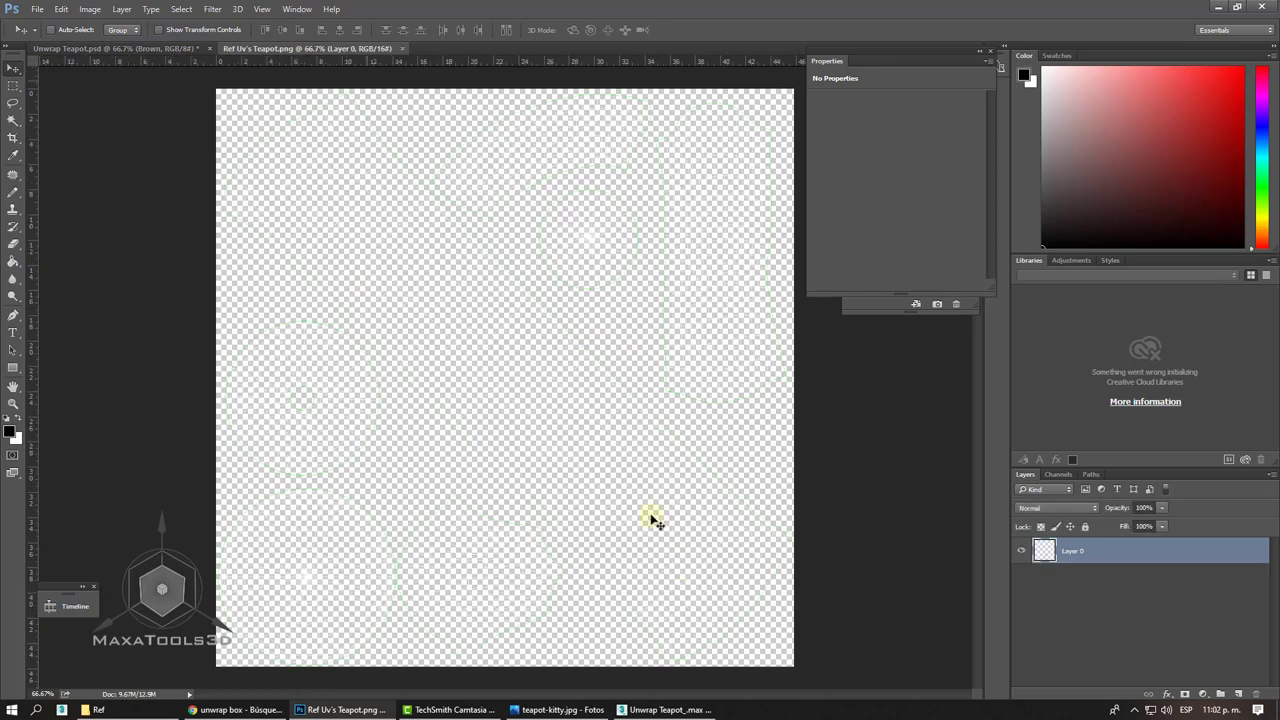
pyautogui.moveTo(465, 92); pyautogui.dragTo(550, 141)
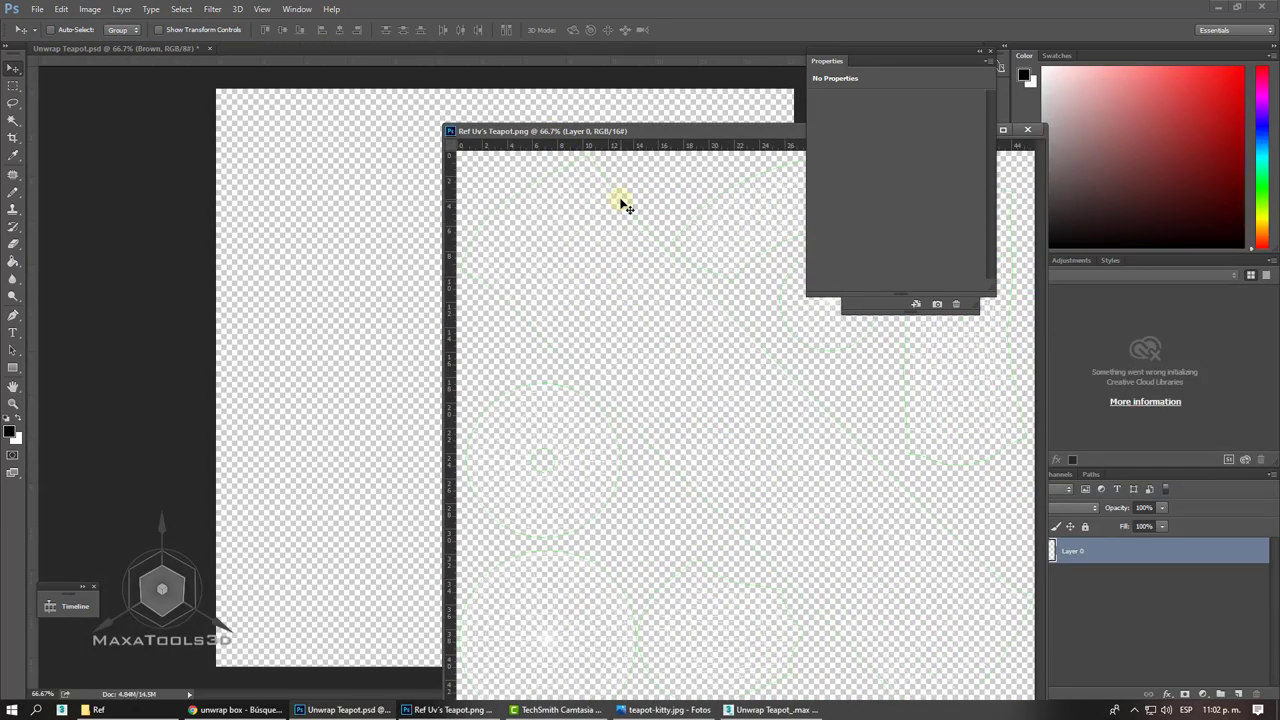
pyautogui.moveTo(621, 204); pyautogui.dragTo(312, 212)
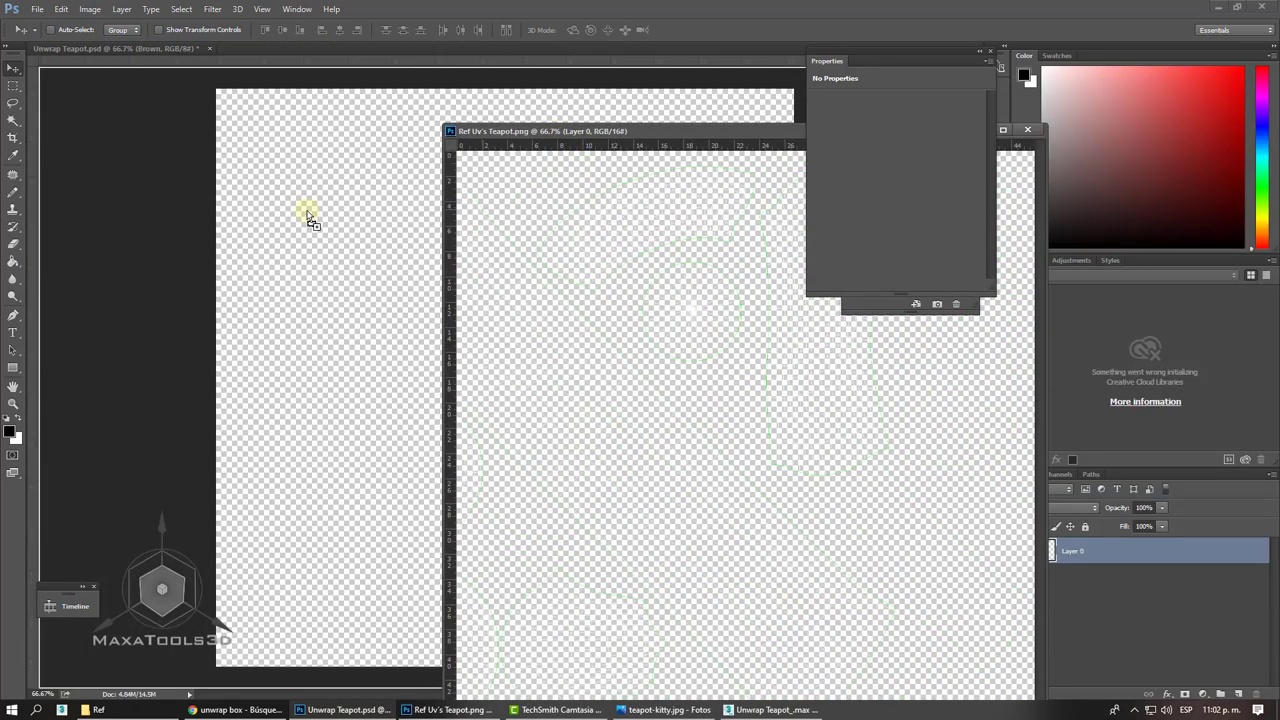
pyautogui.click(633, 279)
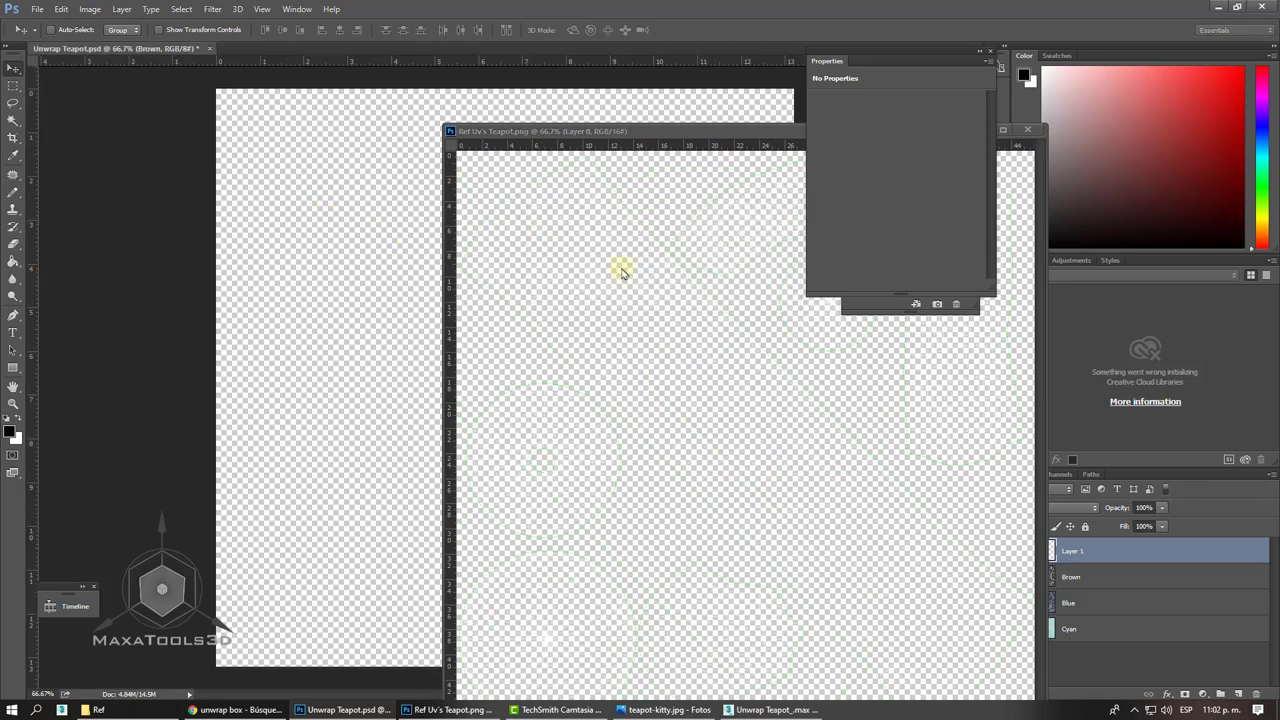
pyautogui.moveTo(593, 138)
pyautogui.mouseDown()
pyautogui.moveTo(194, 106)
pyautogui.moveTo(312, 115)
pyautogui.mouseUp()
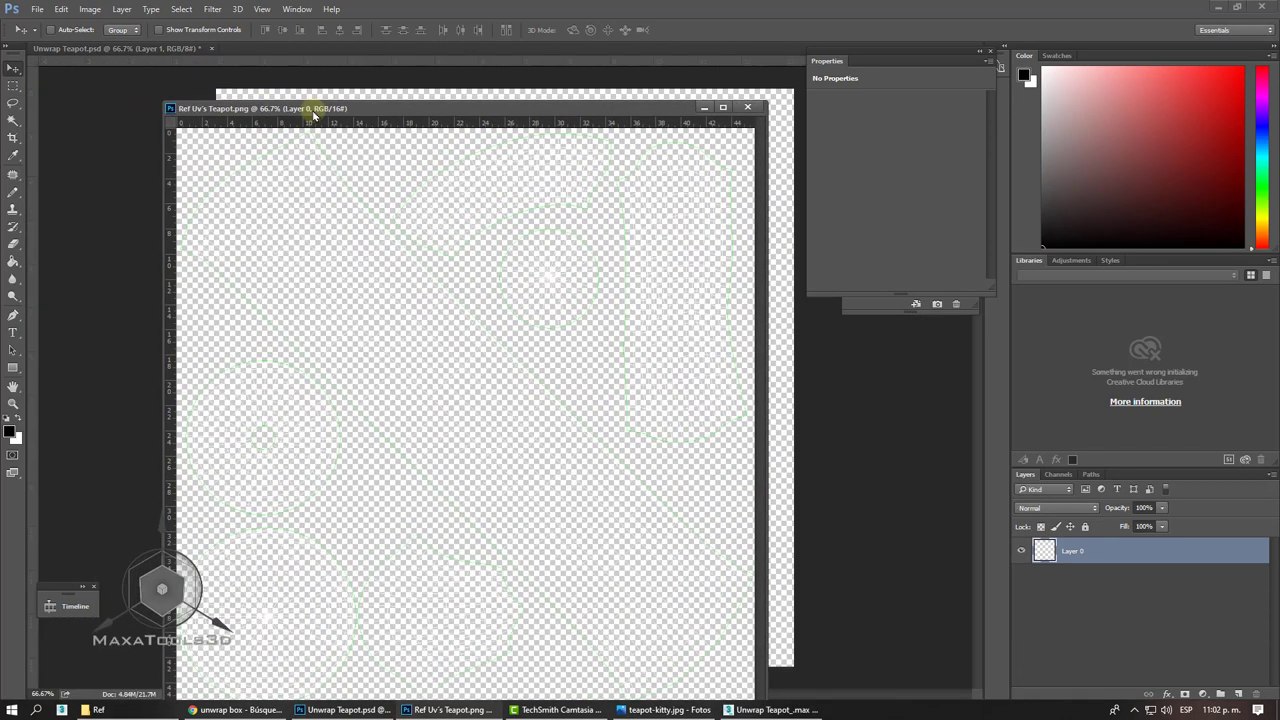
# - Set the transparency grid colours to Dark in Transparency & Gamut preferences
pyautogui.click(89, 9)
pyautogui.press('Down')
pyautogui.press('Down')
pyautogui.press('Down')
pyautogui.press('Left')
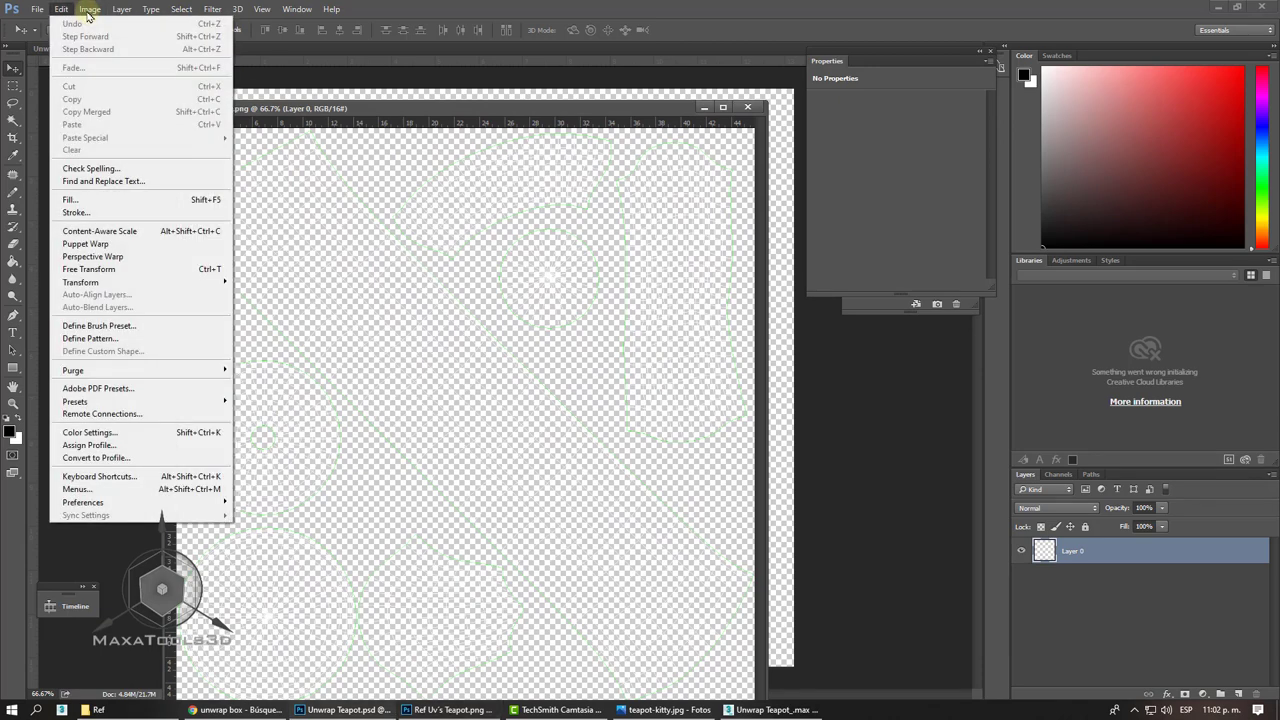
pyautogui.press('Down')
pyautogui.click(283, 408)
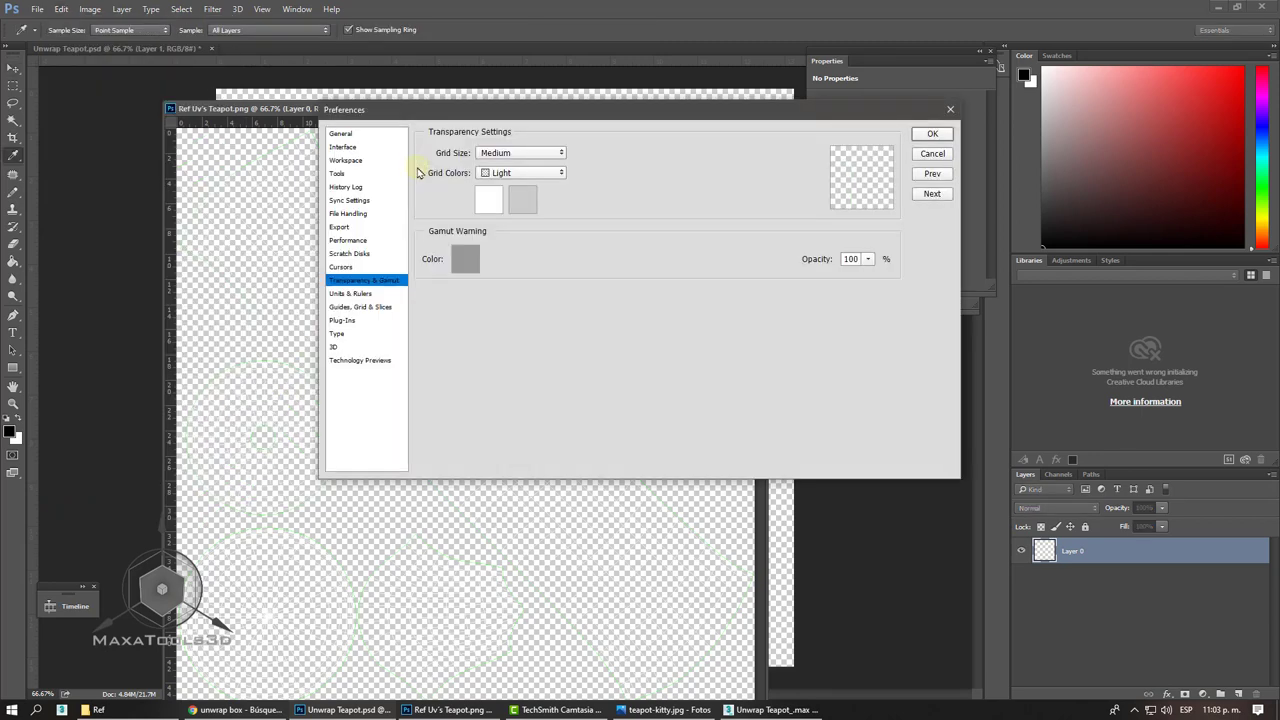
pyautogui.click(505, 173)
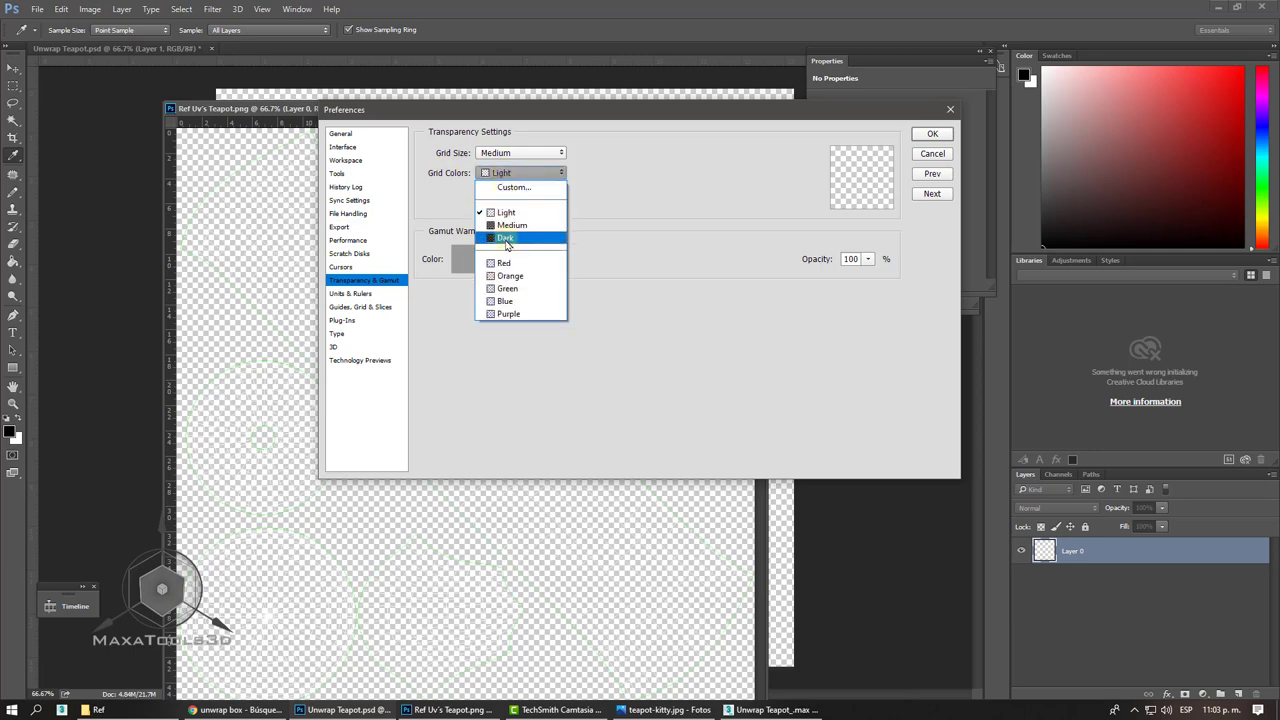
pyautogui.click(506, 244)
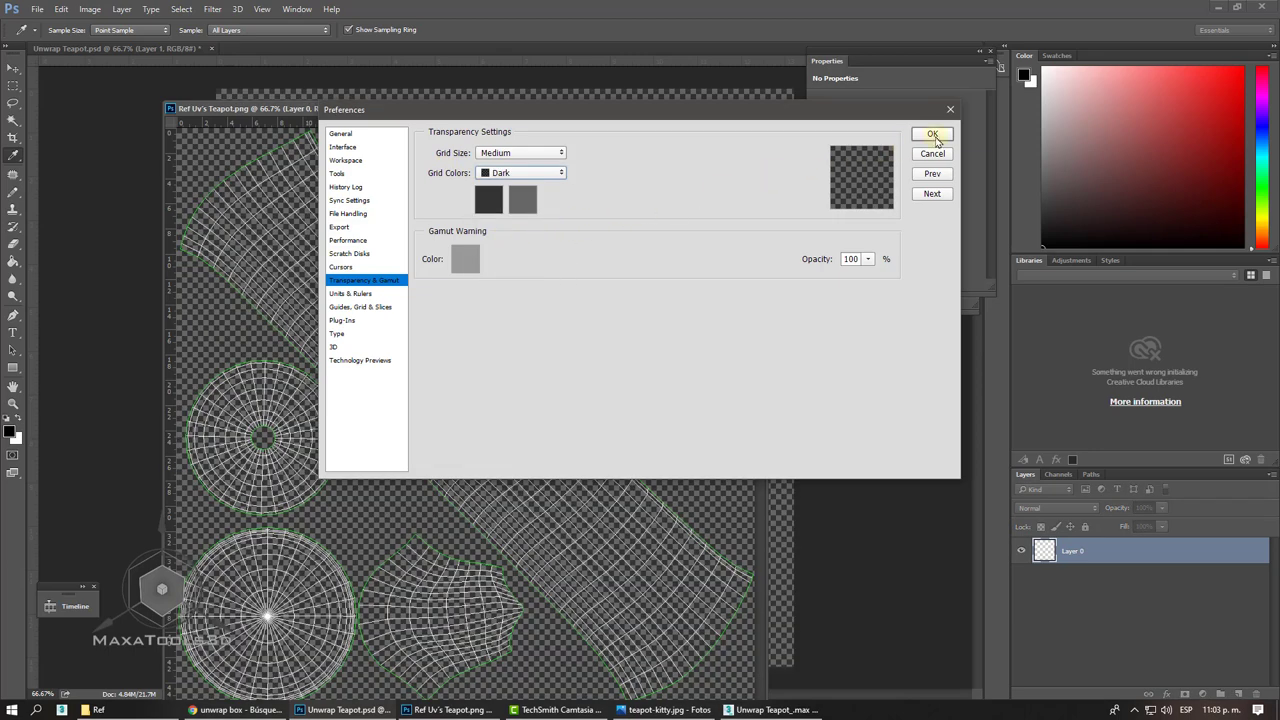
pyautogui.click(932, 134)
# - With the Move tool, rearrange the document windows and bring Unwrap Teapot to the front
pyautogui.press('v')
pyautogui.moveTo(449, 107)
pyautogui.mouseDown()
pyautogui.moveTo(492, 103)
pyautogui.moveTo(570, 126)
pyautogui.mouseUp()
pyautogui.click(243, 101)
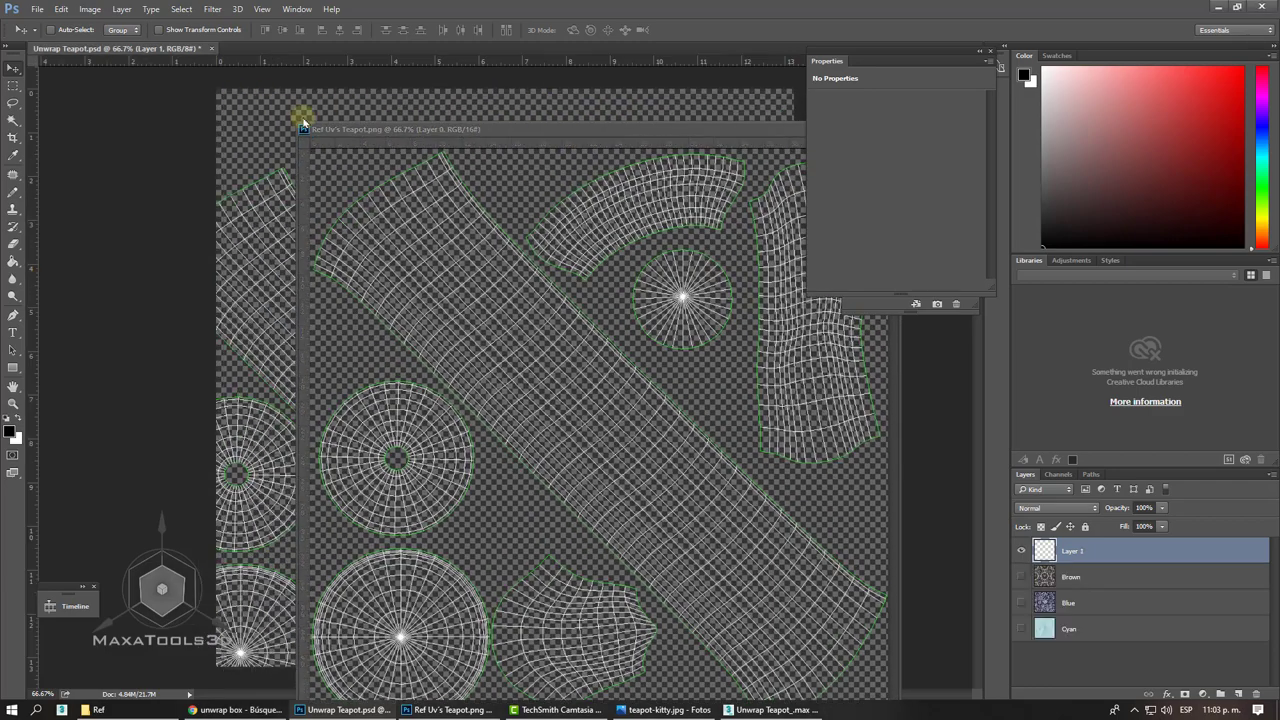
# - Nudge the copied wireframe Layer 1 in Unwrap Teapot, then delete Layer 1 and confirm Yes
pyautogui.moveTo(350, 135); pyautogui.dragTo(462, 292)
pyautogui.moveTo(309, 257)
pyautogui.mouseDown()
pyautogui.moveTo(347, 275)
pyautogui.moveTo(406, 206)
pyautogui.moveTo(354, 220)
pyautogui.moveTo(372, 252)
pyautogui.moveTo(360, 229)
pyautogui.moveTo(374, 237)
pyautogui.moveTo(366, 256)
pyautogui.moveTo(380, 191)
pyautogui.moveTo(361, 198)
pyautogui.mouseUp()
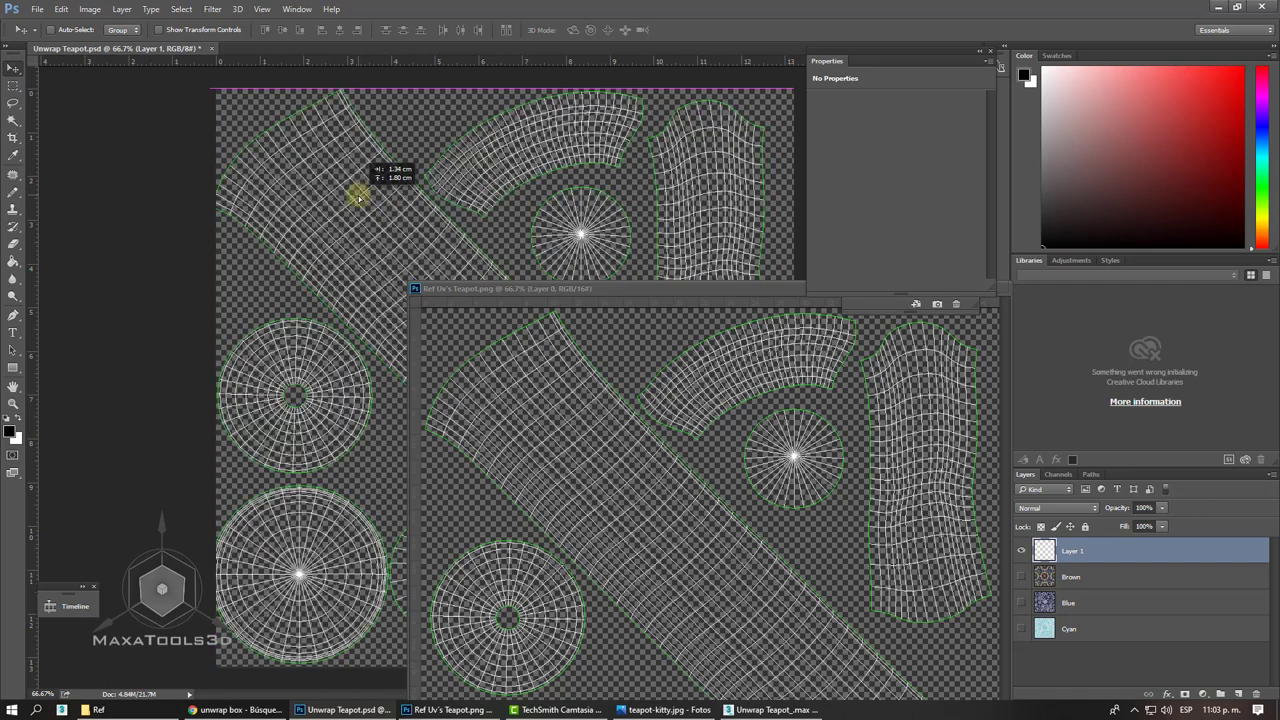
pyautogui.moveTo(360, 198); pyautogui.dragTo(362, 199)
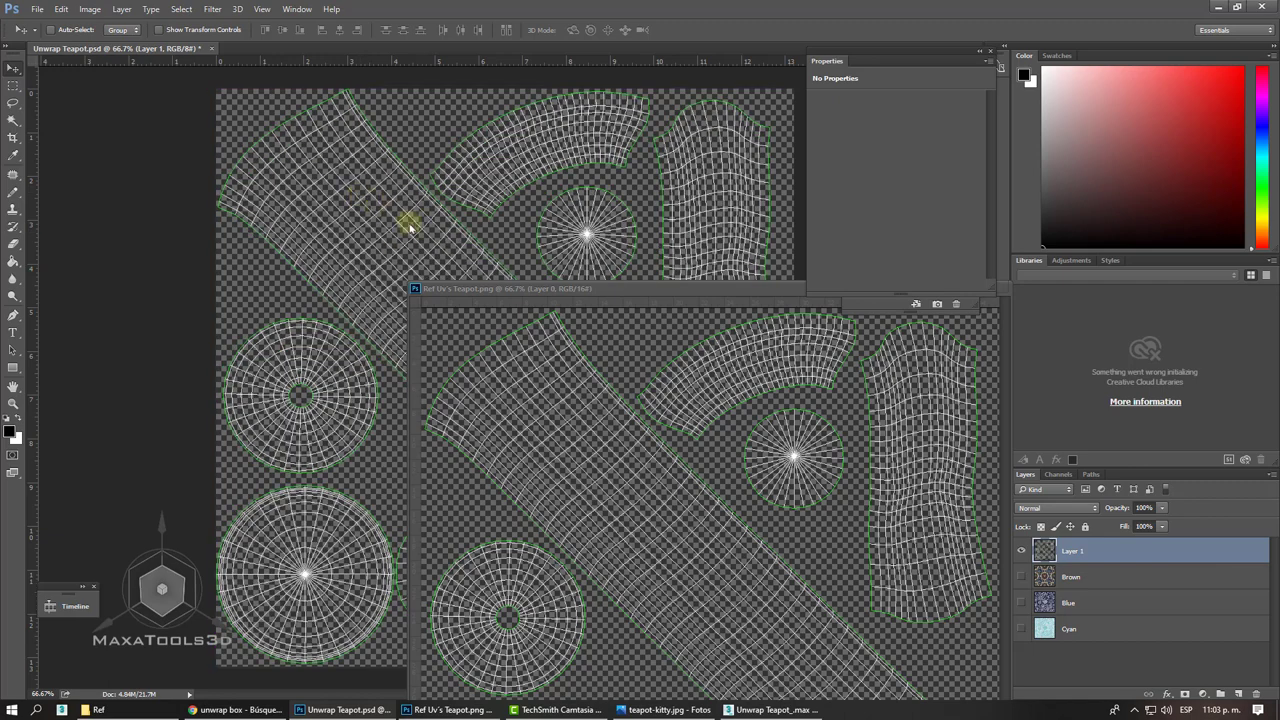
pyautogui.click(1256, 697)
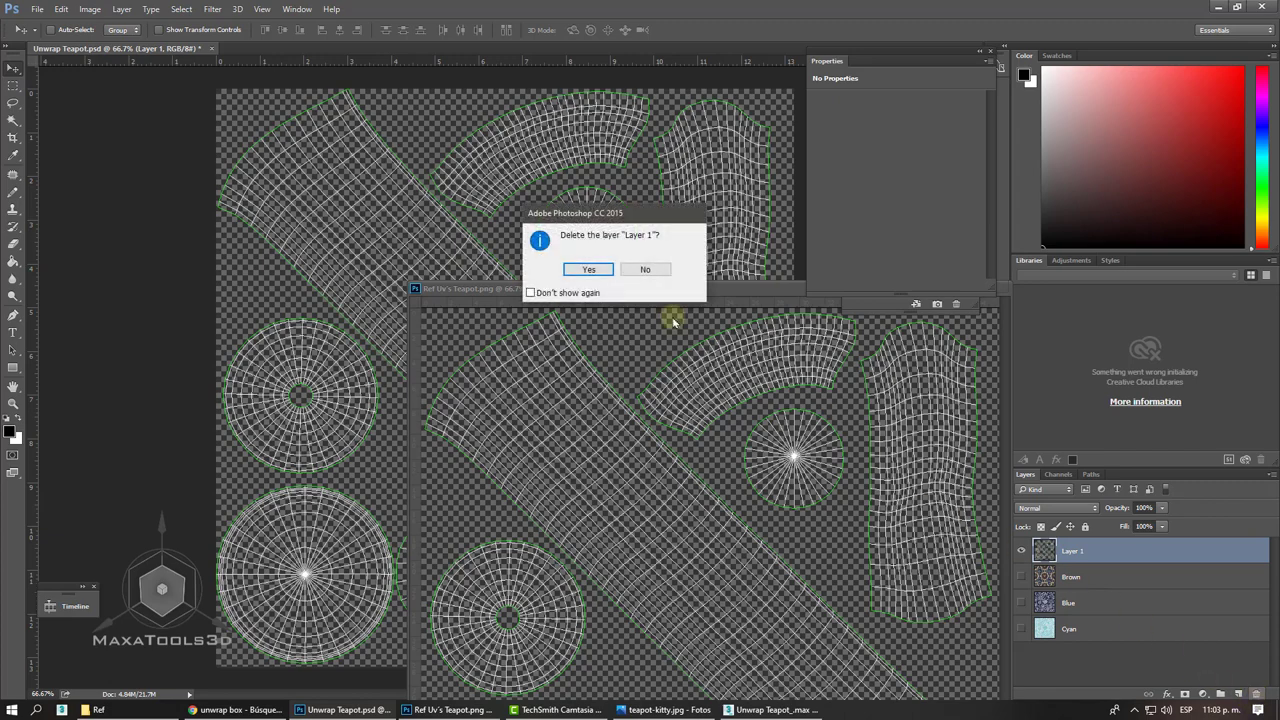
pyautogui.click(590, 268)
pyautogui.moveTo(595, 293); pyautogui.dragTo(369, 137)
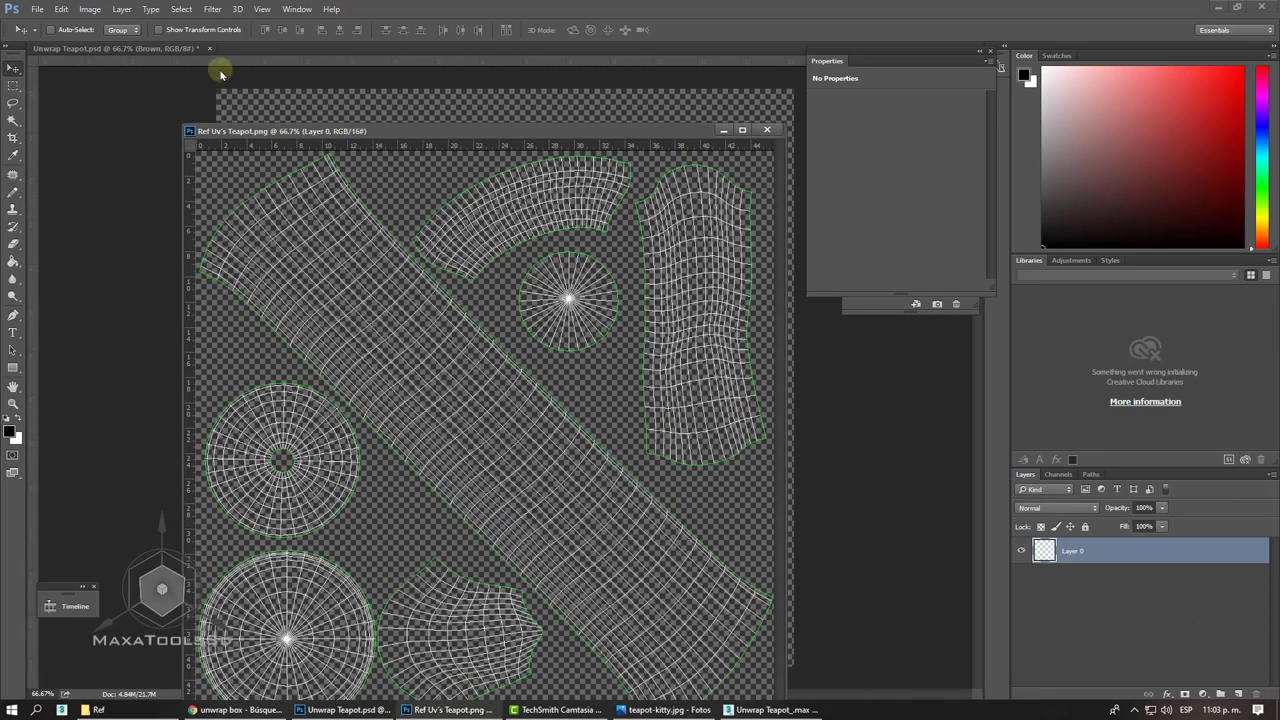
# - Float the Unwrap Teapot and Ref Uv's Teapot documents as separate windows side by side
pyautogui.moveTo(163, 48); pyautogui.dragTo(143, 97)
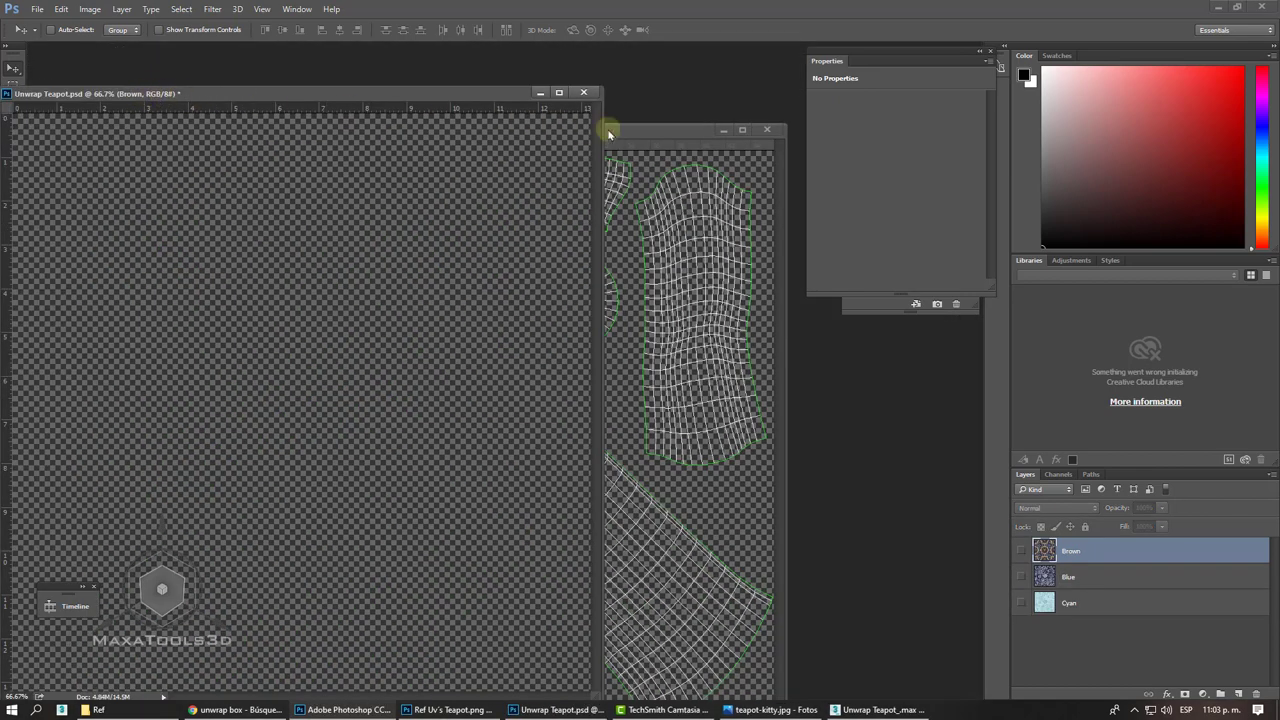
pyautogui.moveTo(645, 131); pyautogui.dragTo(696, 82)
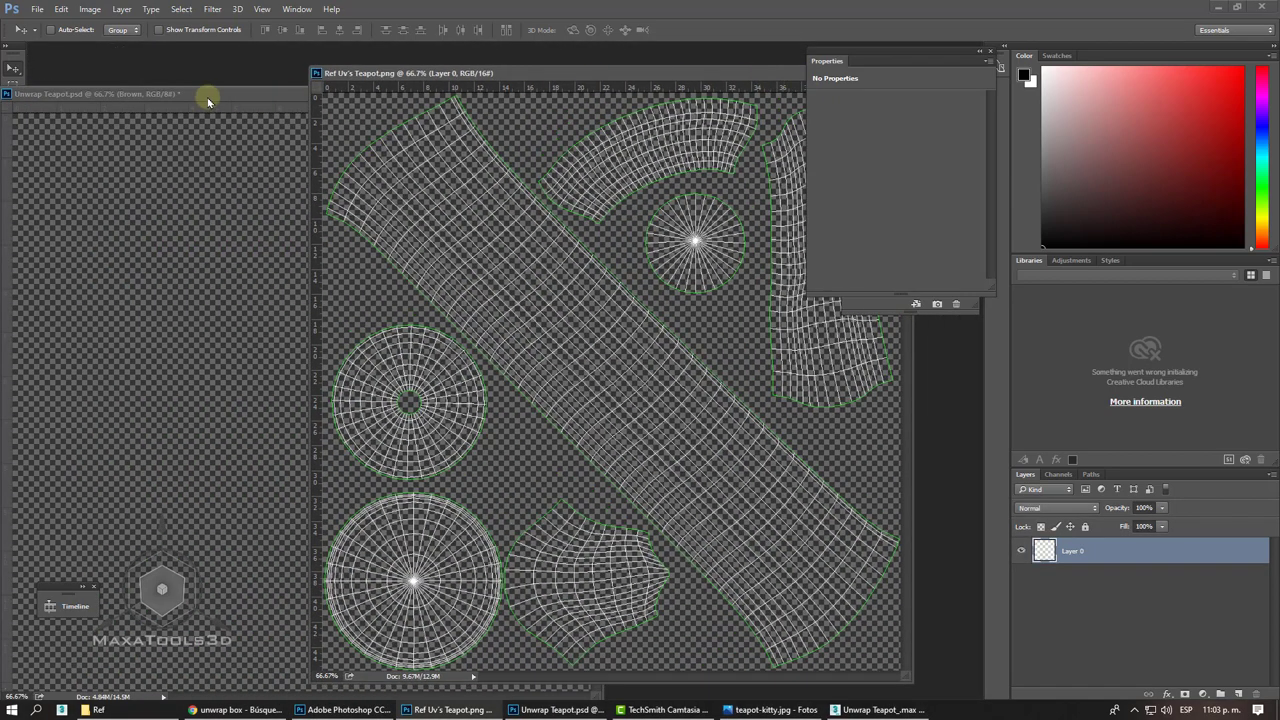
pyautogui.moveTo(208, 101); pyautogui.dragTo(288, 90)
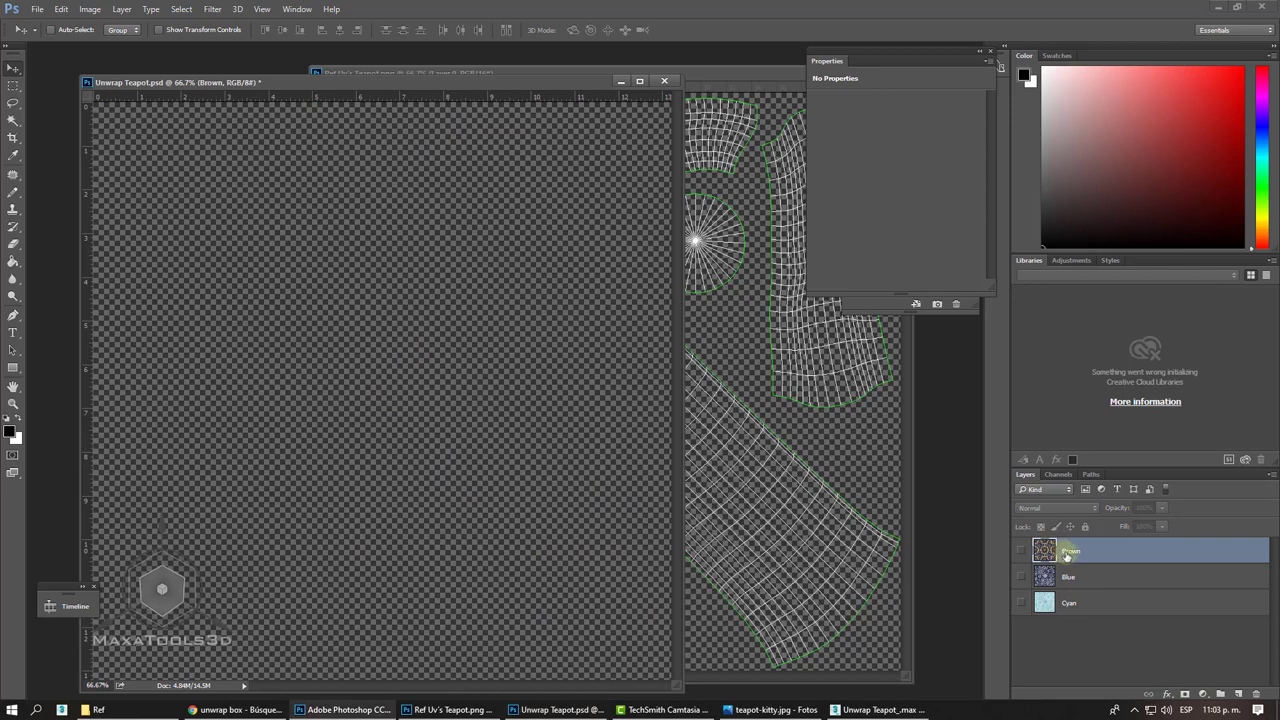
# - Drag the Brown, Blue and Cyan layers into Ref Uv's Teapot, accepting each depth warning
pyautogui.moveTo(1068, 555); pyautogui.dragTo(722, 466)
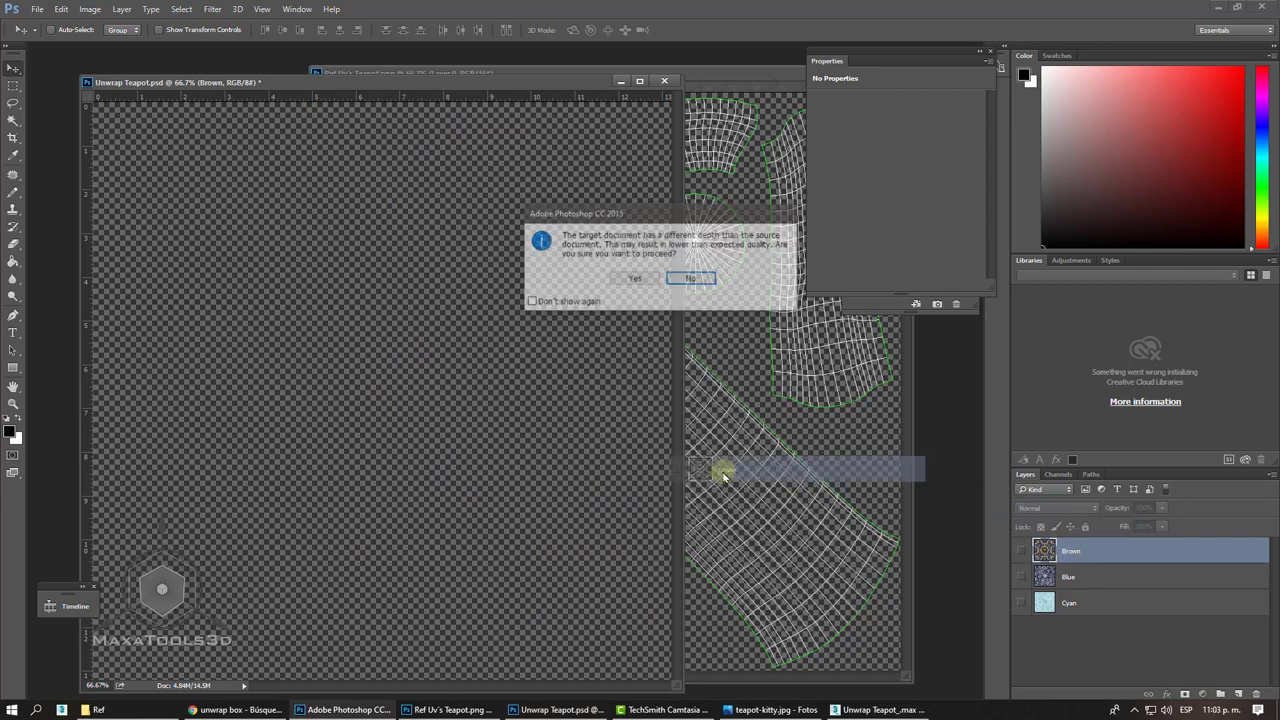
pyautogui.click(633, 279)
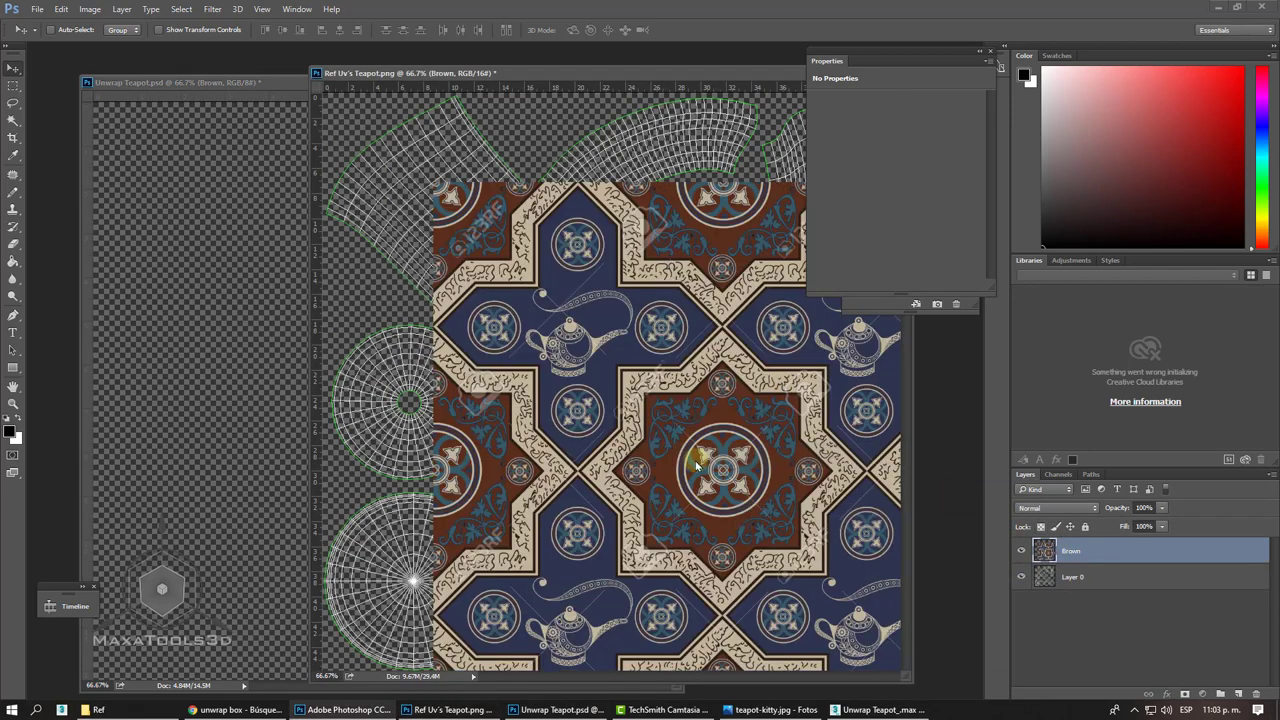
pyautogui.click(625, 275)
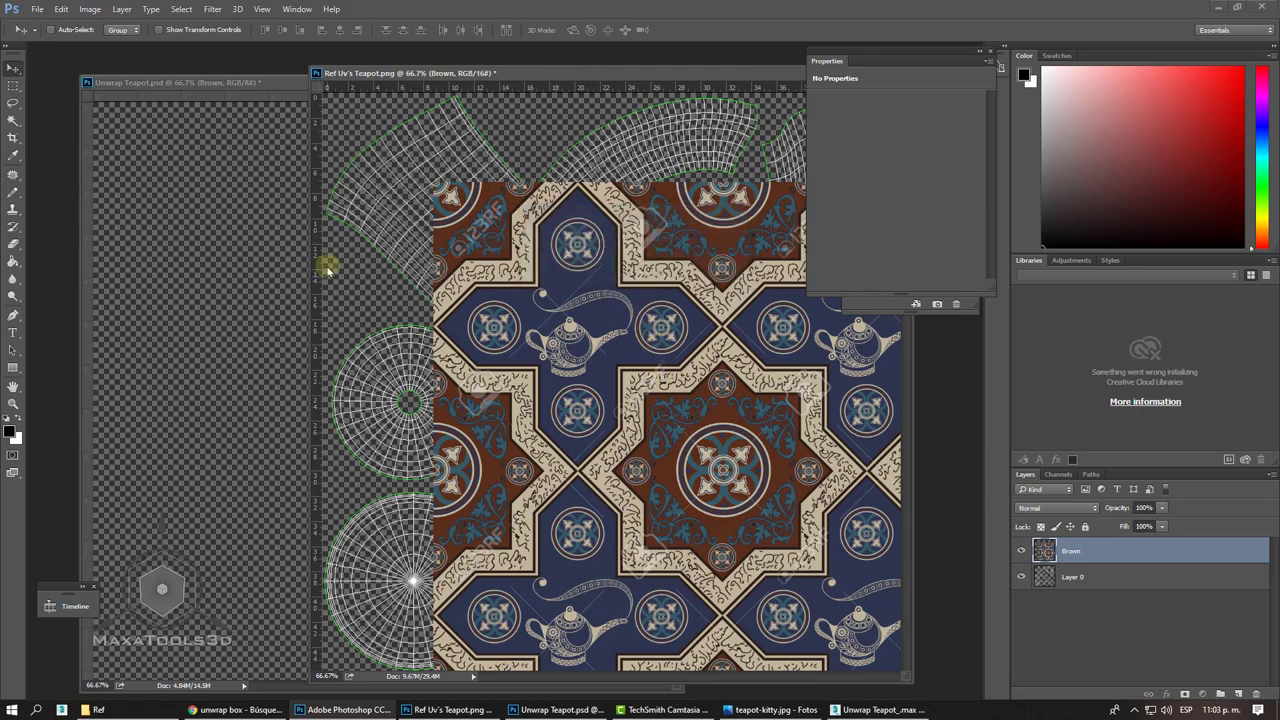
pyautogui.click(285, 265)
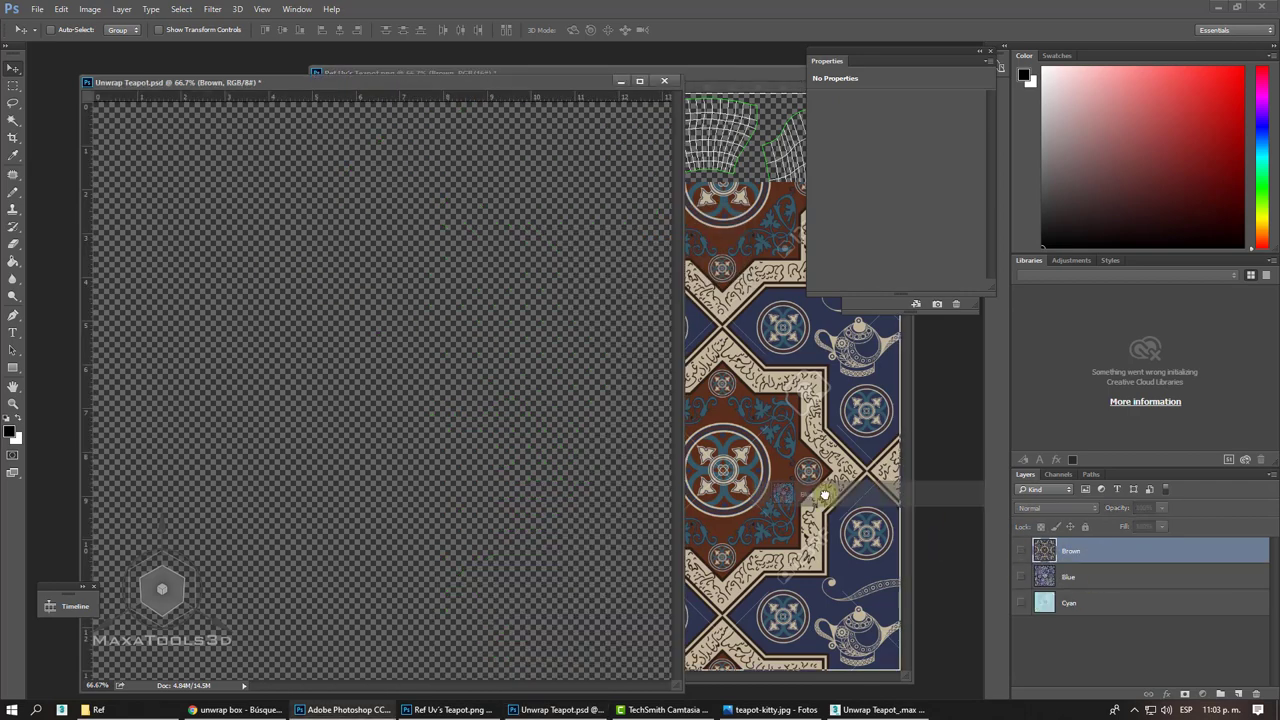
pyautogui.moveTo(1097, 581); pyautogui.dragTo(765, 432)
pyautogui.click(634, 279)
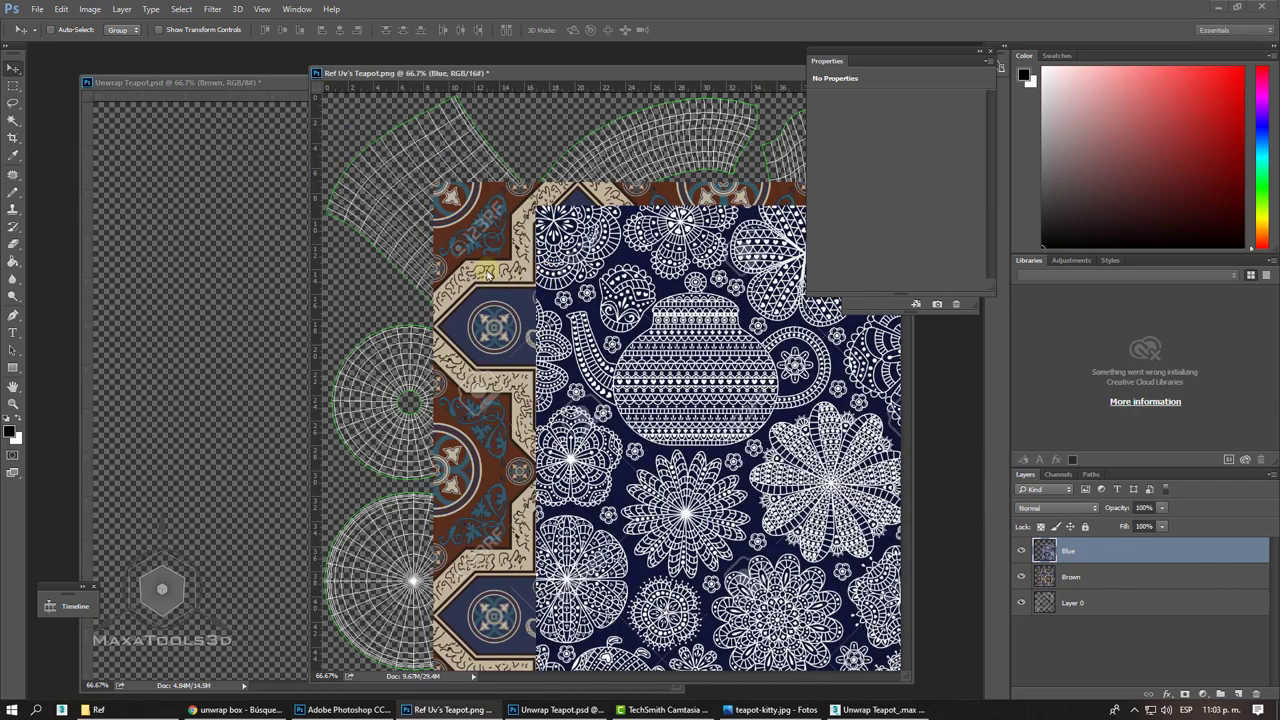
pyautogui.click(198, 256)
pyautogui.moveTo(1040, 552); pyautogui.dragTo(745, 462)
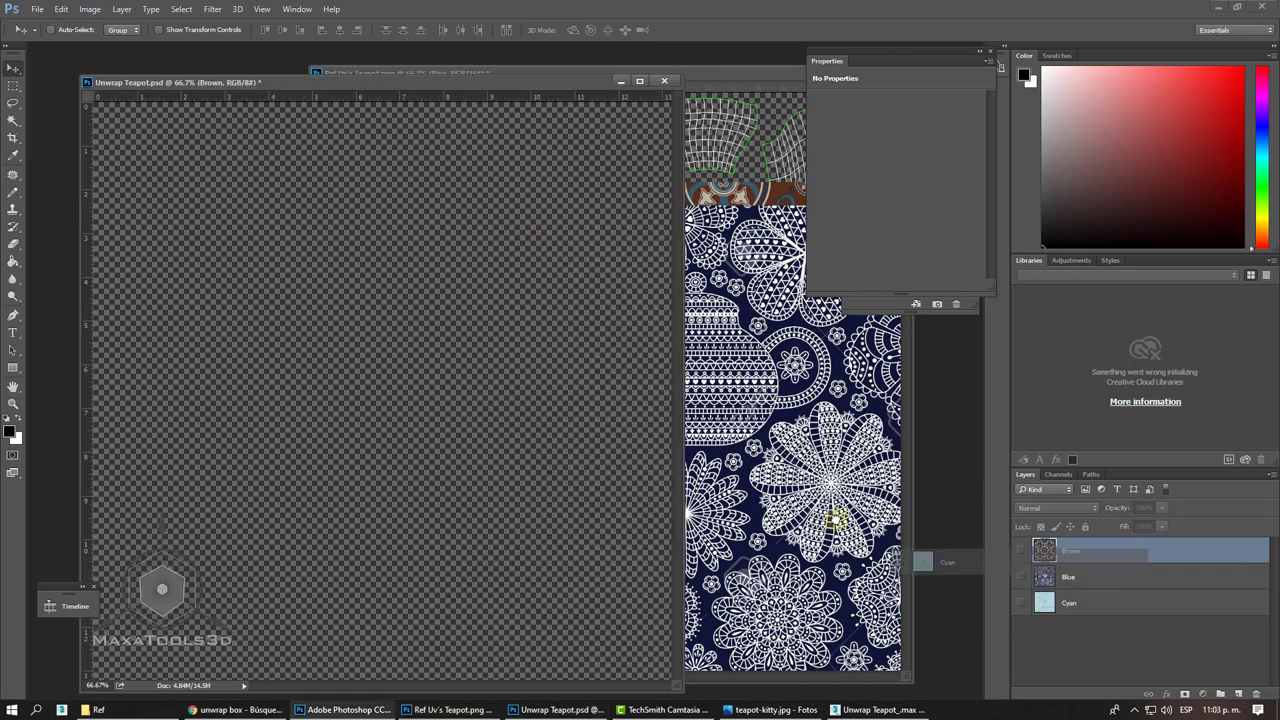
pyautogui.click(634, 279)
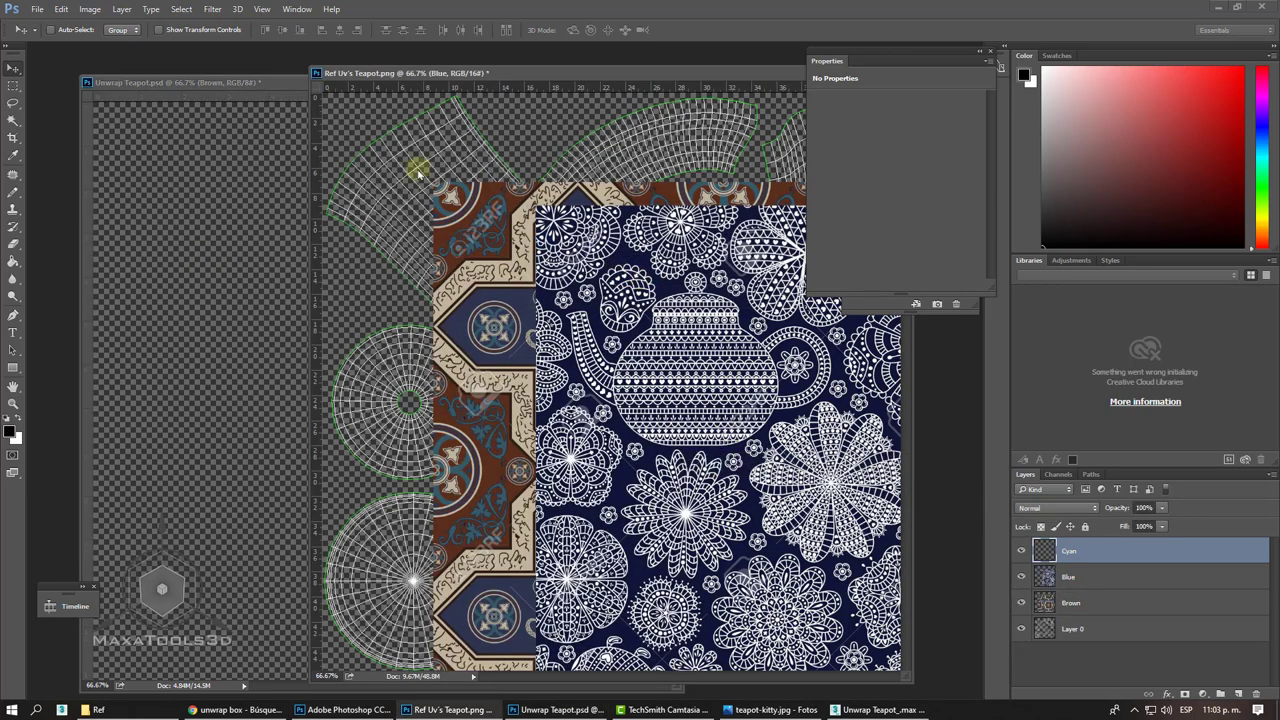
pyautogui.click(258, 84)
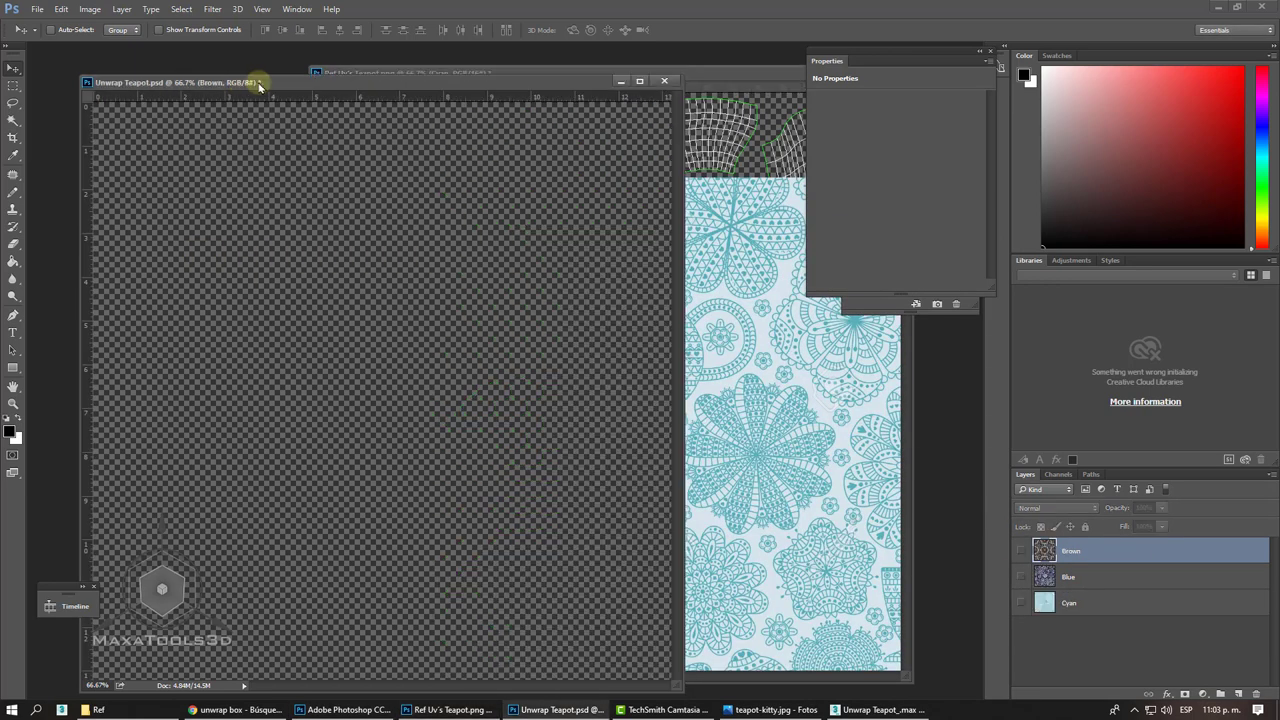
pyautogui.click(620, 81)
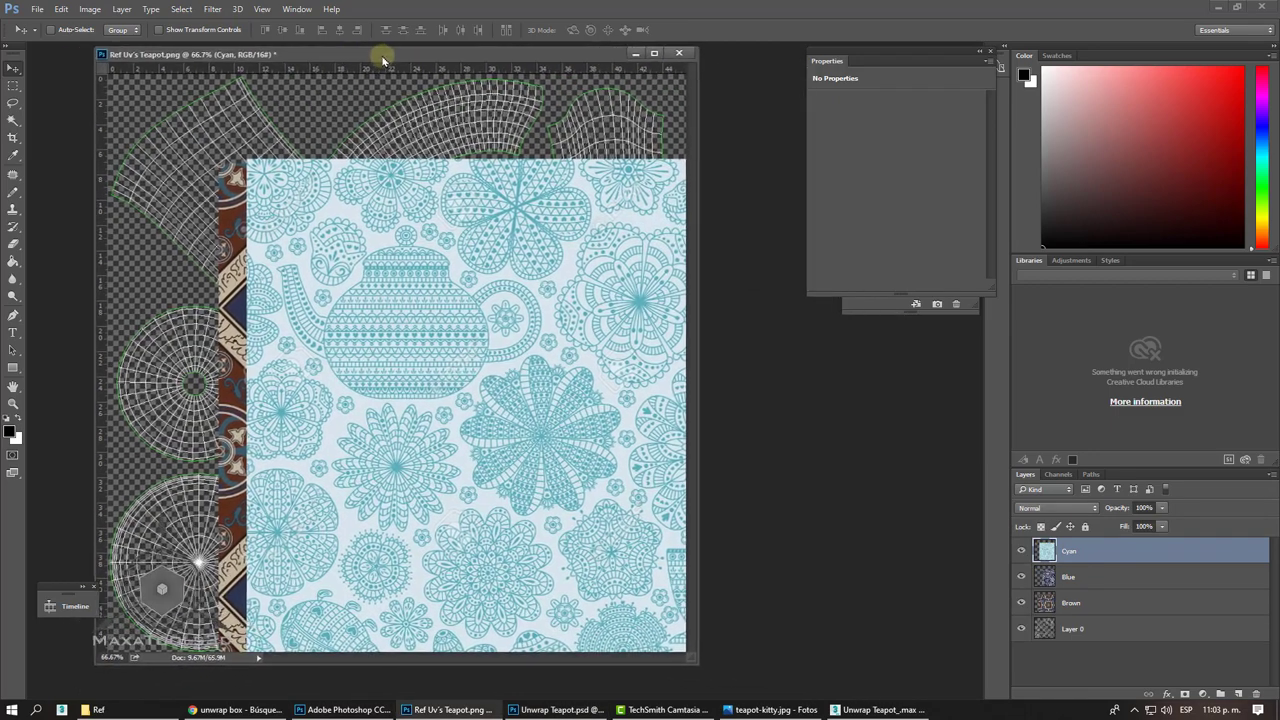
pyautogui.moveTo(596, 77); pyautogui.dragTo(389, 62)
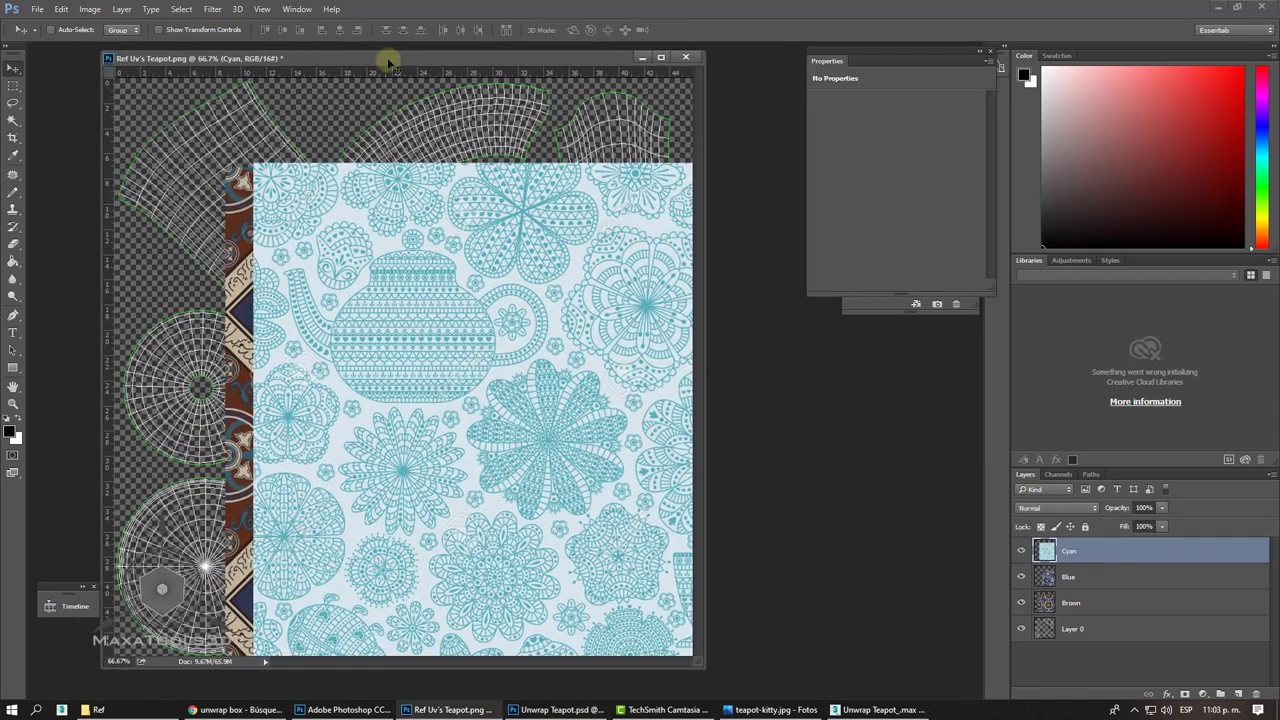
# - Move the Layer 0 wireframe to the top, place Cyan below Blue, and hide Cyan
pyautogui.rightClick(416, 358)
pyautogui.click(434, 366)
pyautogui.moveTo(385, 332)
pyautogui.mouseDown()
pyautogui.moveTo(376, 327)
pyautogui.moveTo(360, 371)
pyautogui.moveTo(586, 391)
pyautogui.moveTo(580, 371)
pyautogui.moveTo(541, 441)
pyautogui.moveTo(540, 400)
pyautogui.moveTo(180, 262)
pyautogui.moveTo(243, 286)
pyautogui.moveTo(206, 286)
pyautogui.moveTo(234, 289)
pyautogui.moveTo(219, 292)
pyautogui.mouseUp()
pyautogui.moveTo(1082, 631); pyautogui.dragTo(1080, 543)
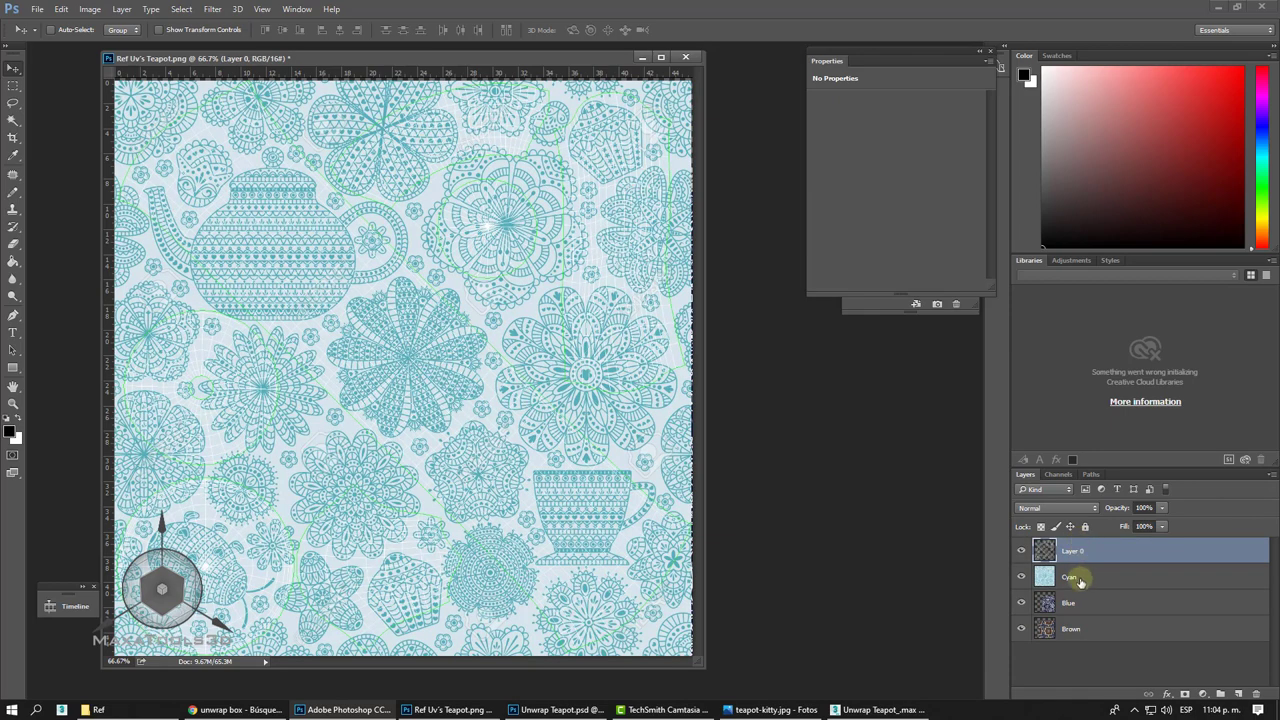
pyautogui.moveTo(1080, 581); pyautogui.dragTo(1080, 606)
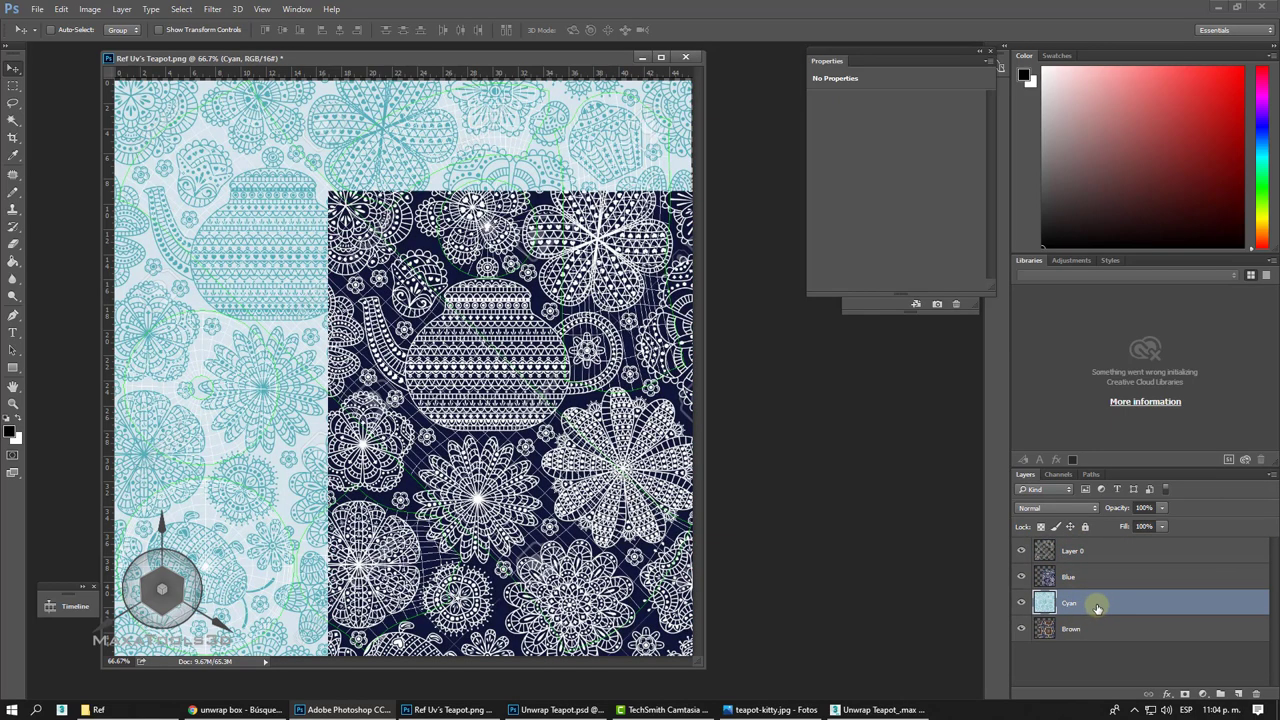
pyautogui.click(1021, 603)
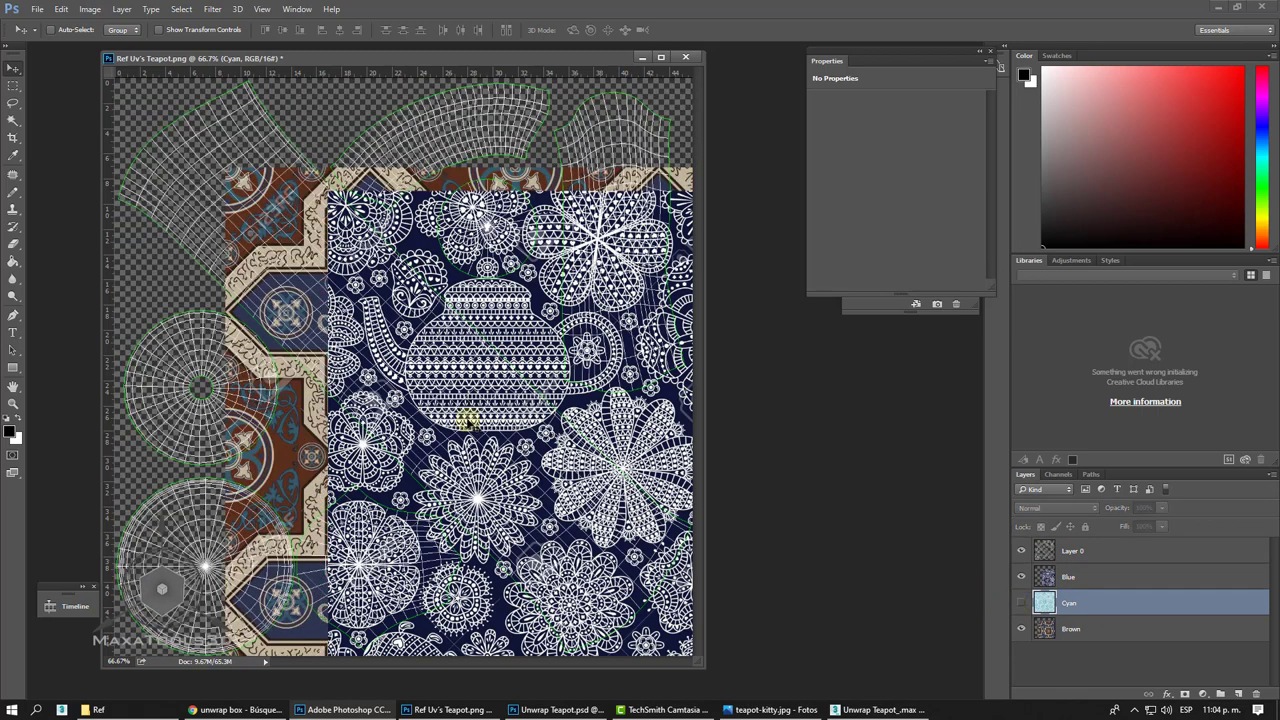
pyautogui.moveTo(468, 422)
pyautogui.mouseDown()
pyautogui.moveTo(410, 420)
pyautogui.moveTo(456, 444)
pyautogui.mouseUp()
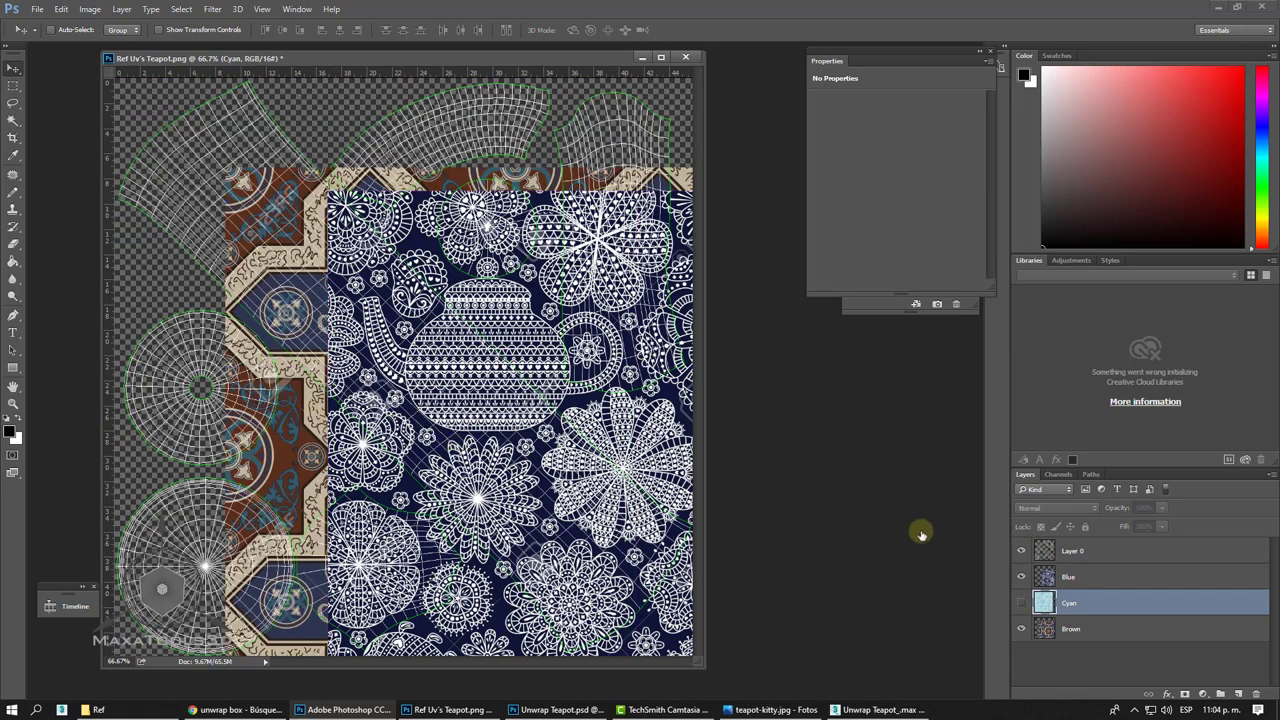
# - Toggle the Layer 0 wireframe to compare, then lock Layer 0 with Lock All
pyautogui.click(1021, 551)
pyautogui.click(1021, 551)
pyautogui.click(1021, 551)
pyautogui.click(1021, 551)
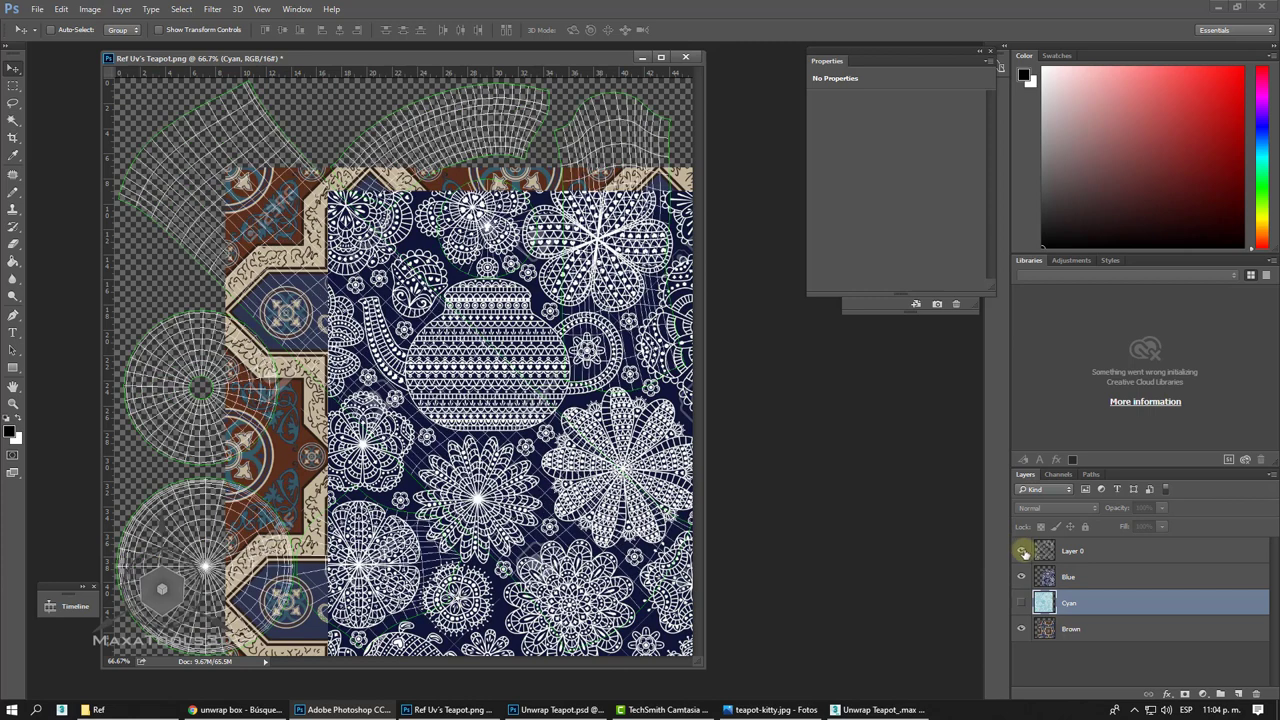
pyautogui.click(1101, 543)
pyautogui.click(1085, 527)
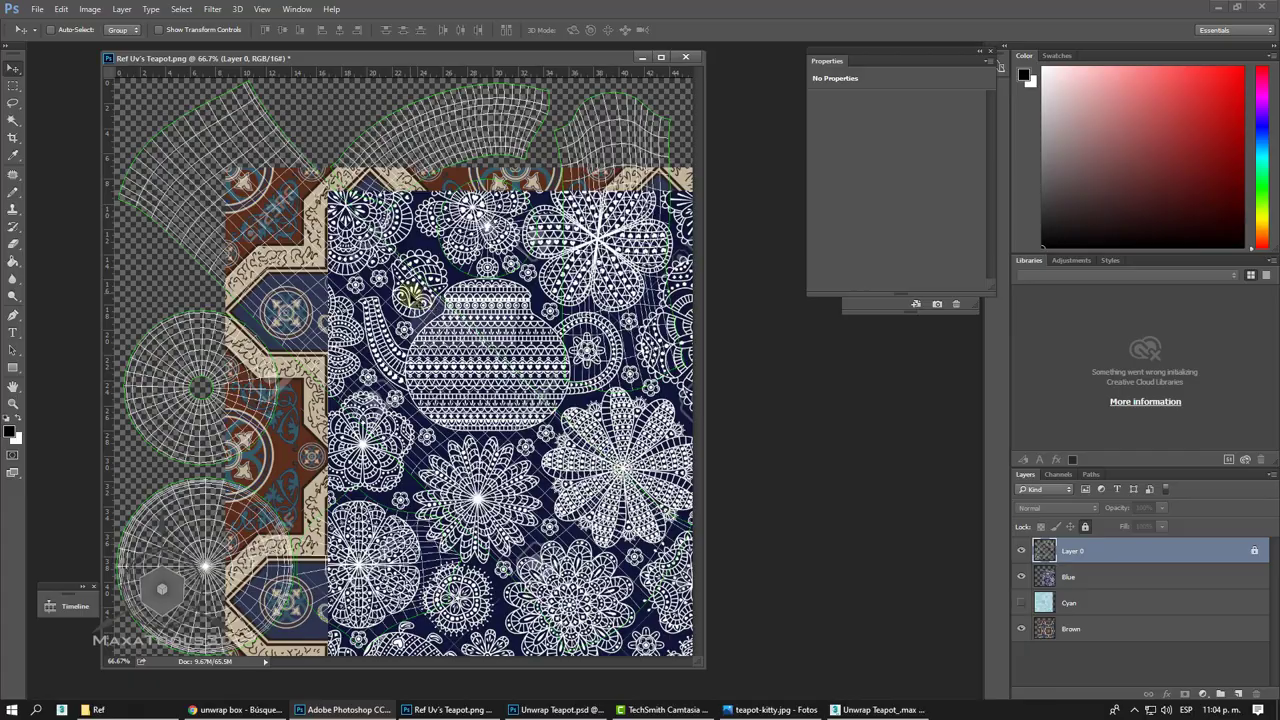
# - Reposition the Blue pattern, then pick the Brown layer and shift it off the left islands
pyautogui.moveTo(422, 298); pyautogui.dragTo(222, 213)
pyautogui.moveTo(327, 256)
pyautogui.mouseDown()
pyautogui.moveTo(314, 241)
pyautogui.moveTo(530, 392)
pyautogui.mouseUp()
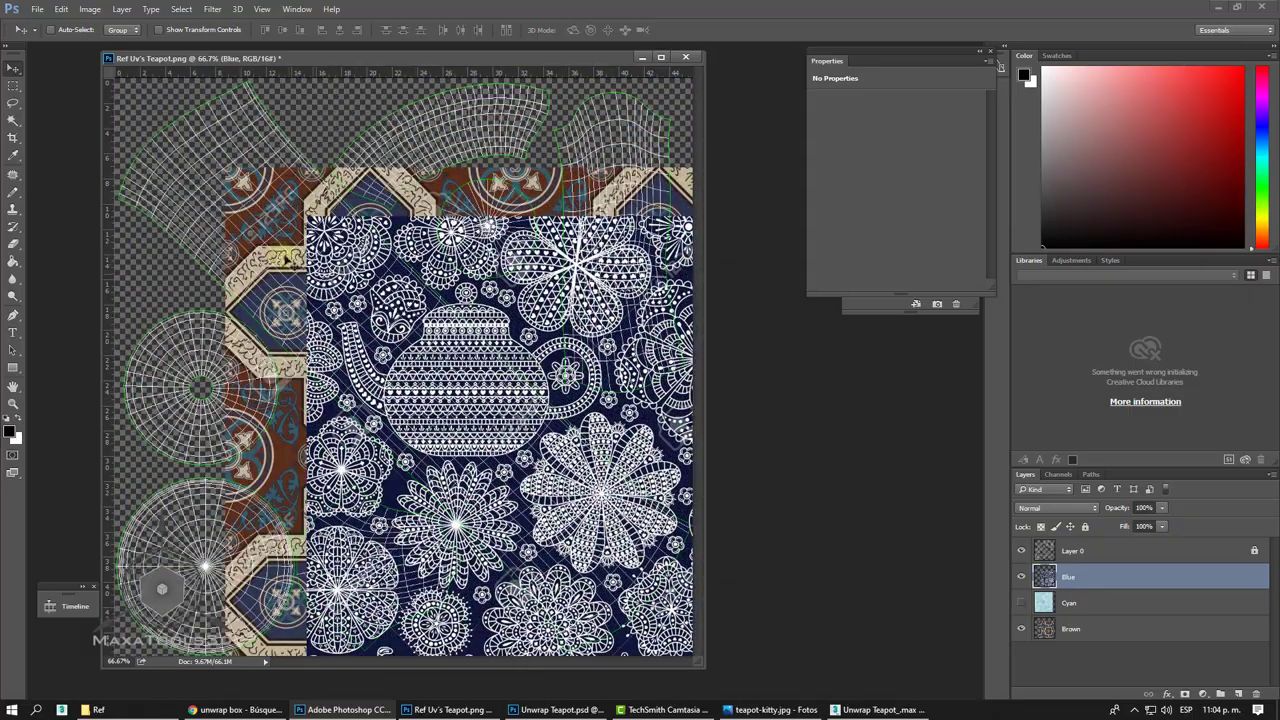
pyautogui.rightClick(320, 250)
pyautogui.click(345, 280)
pyautogui.moveTo(345, 280)
pyautogui.mouseDown()
pyautogui.moveTo(405, 383)
pyautogui.moveTo(261, 283)
pyautogui.moveTo(441, 281)
pyautogui.mouseUp()
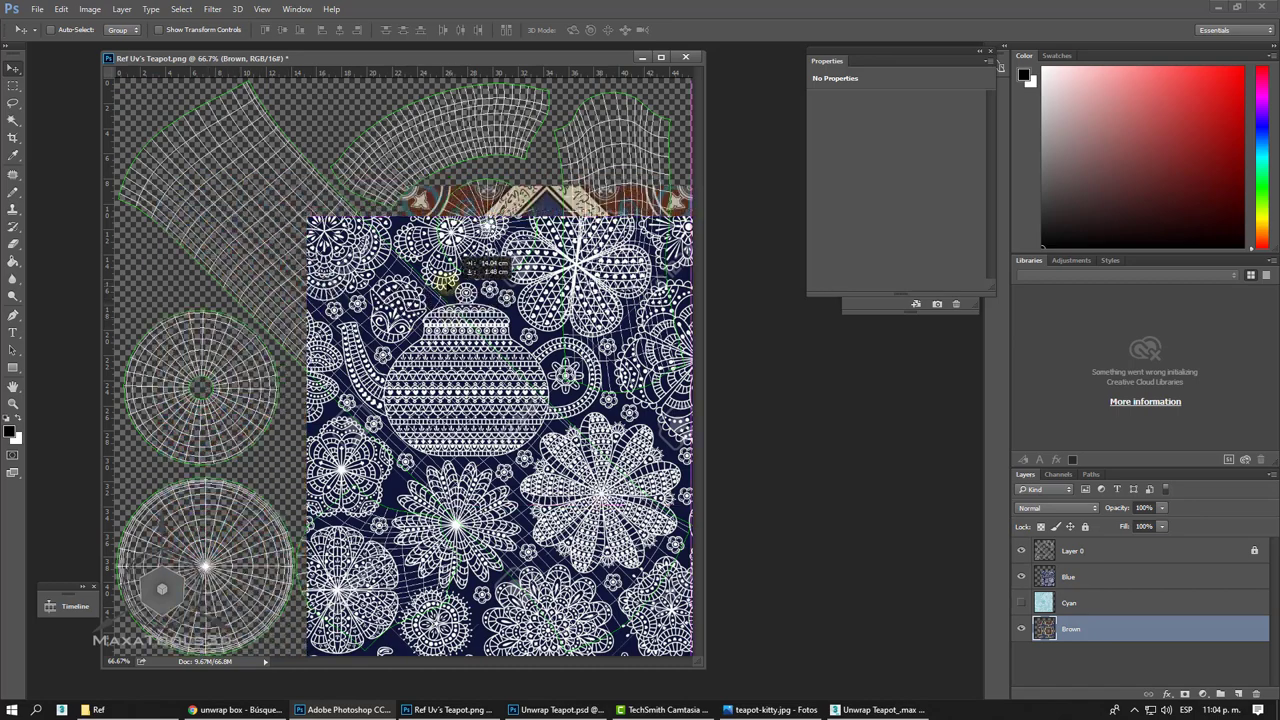
# - Pick the Blue layer and drag the Blue pattern to a new spot over the UV islands
pyautogui.click(409, 358)
pyautogui.moveTo(409, 365)
pyautogui.mouseDown()
pyautogui.moveTo(550, 283)
pyautogui.moveTo(186, 223)
pyautogui.moveTo(168, 236)
pyautogui.moveTo(258, 240)
pyautogui.moveTo(207, 240)
pyautogui.moveTo(244, 249)
pyautogui.moveTo(214, 249)
pyautogui.moveTo(240, 237)
pyautogui.mouseUp()
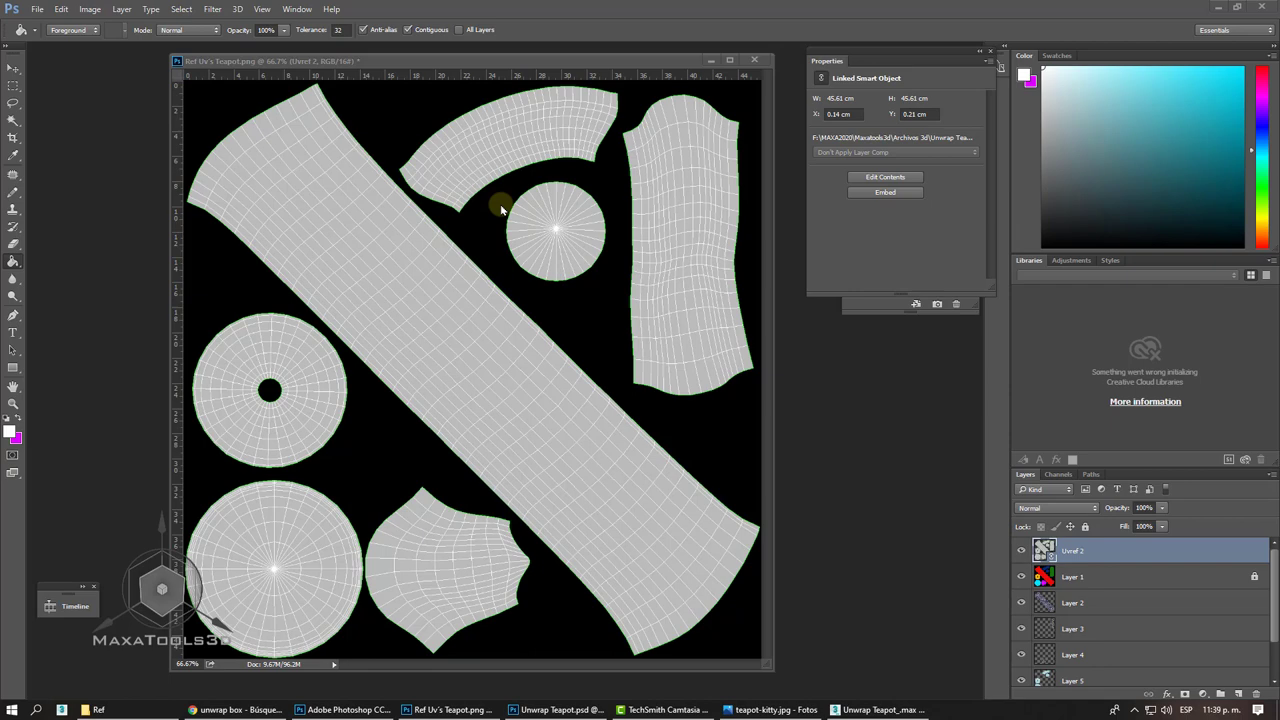
# - Back in 3ds Max, render the UV template with visible edges included
pyautogui.click(865, 709)
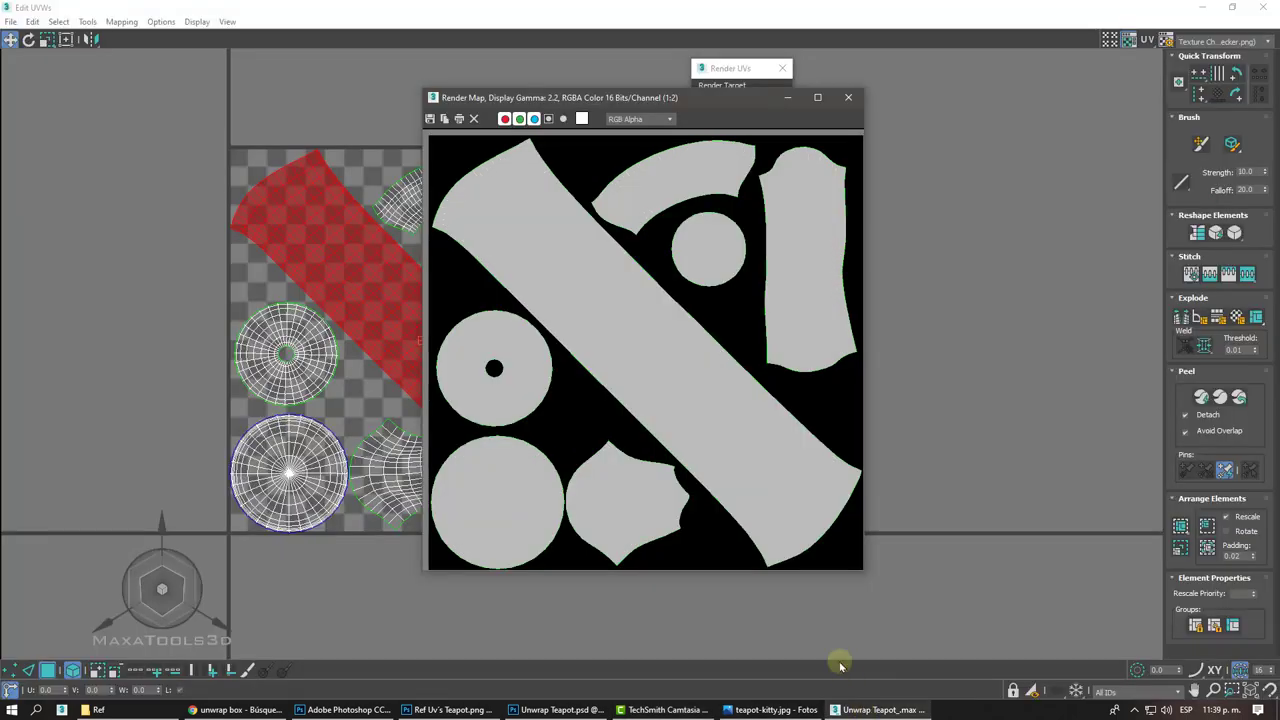
pyautogui.moveTo(541, 100); pyautogui.dragTo(245, 102)
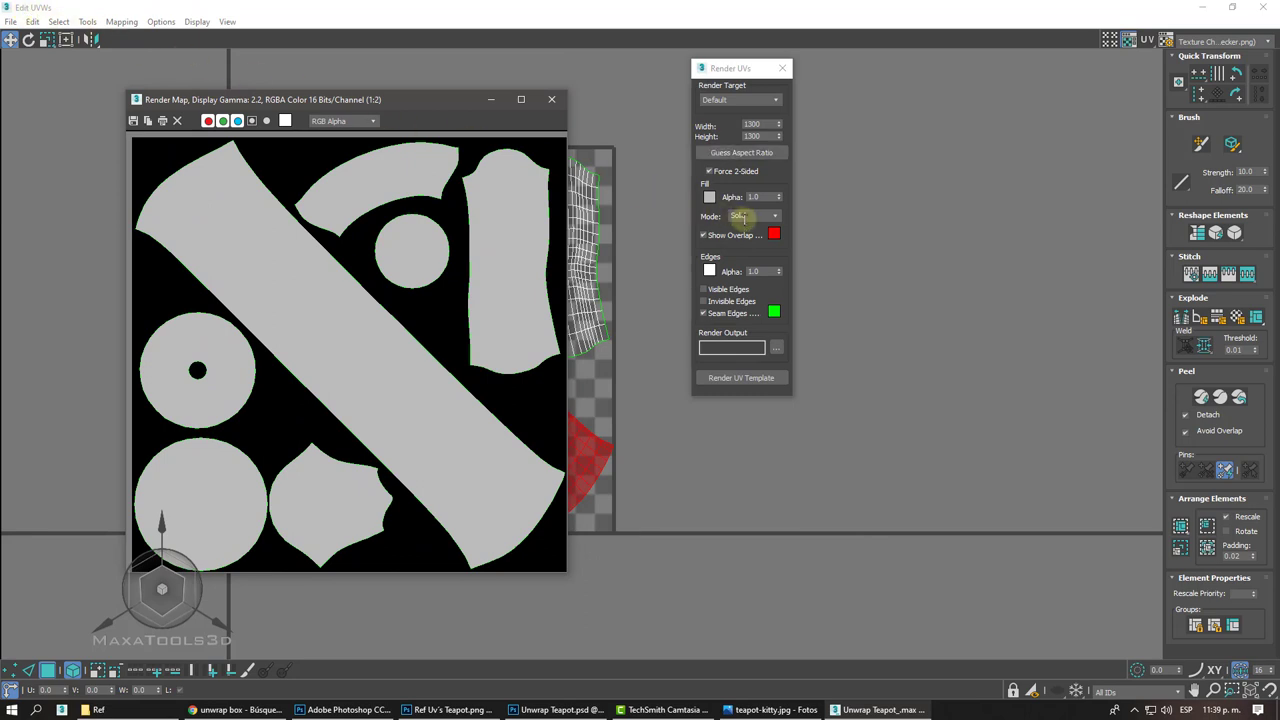
pyautogui.click(727, 290)
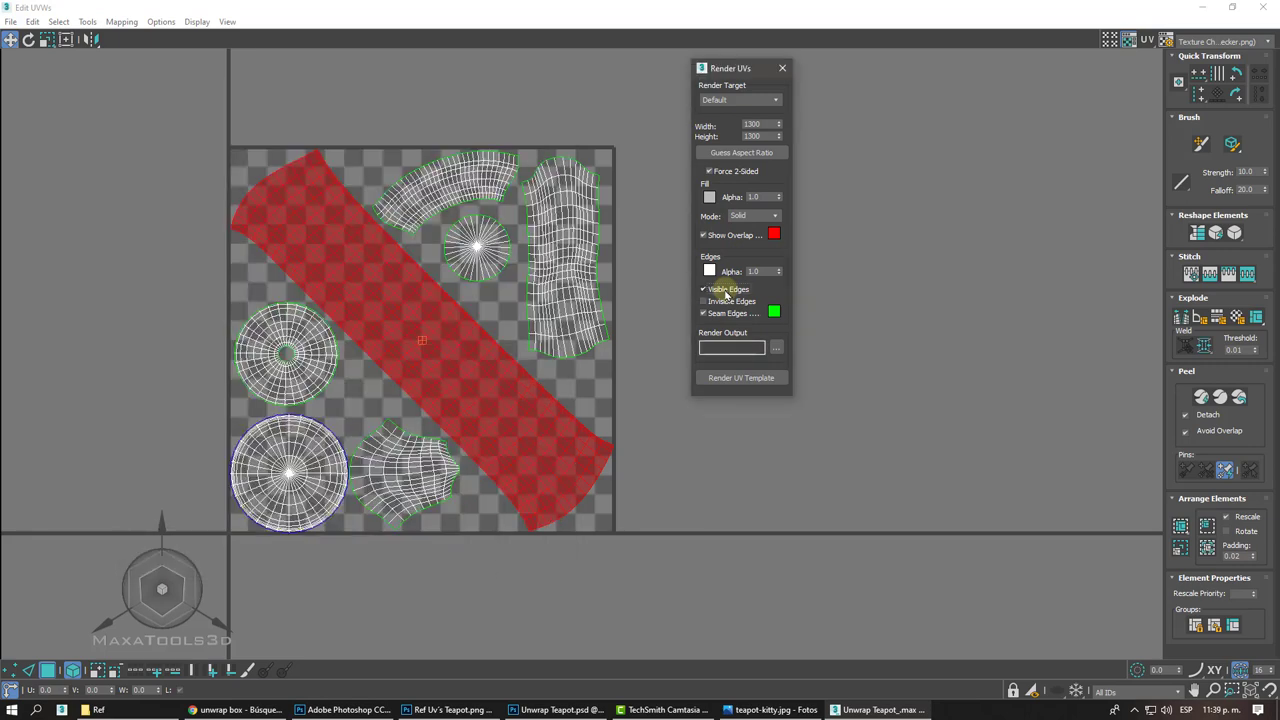
pyautogui.click(737, 377)
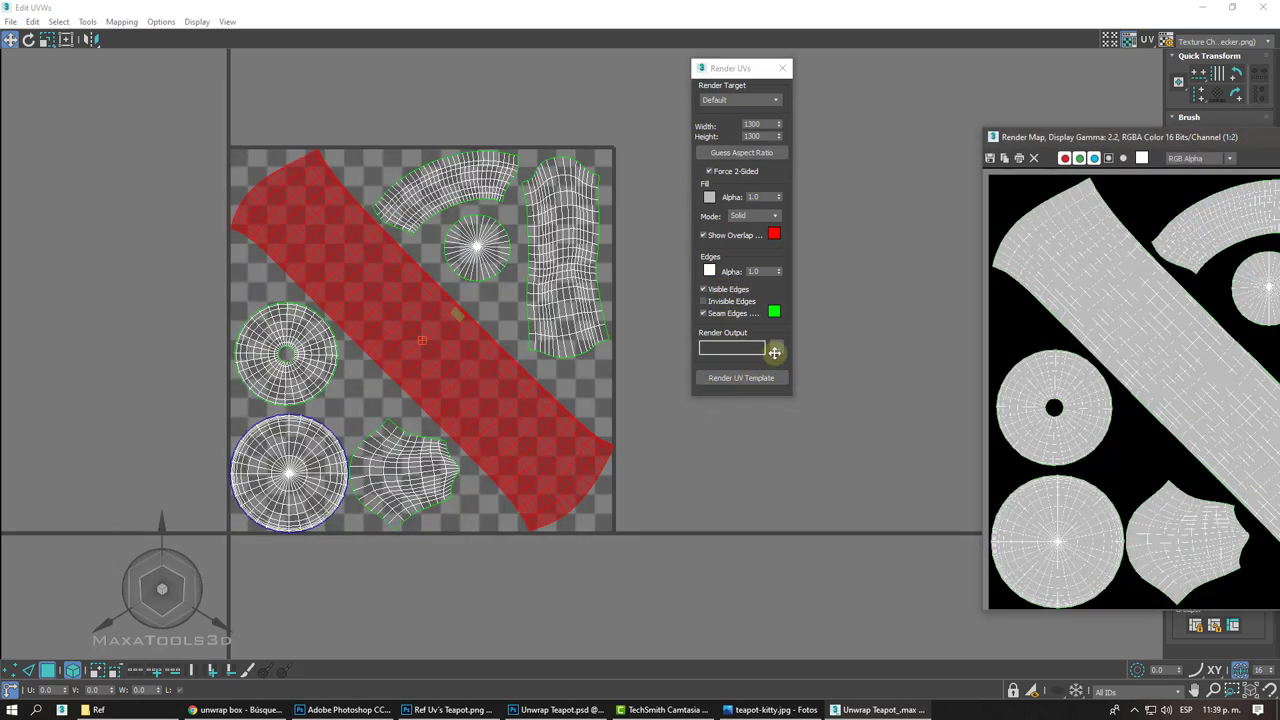
pyautogui.moveTo(1103, 140); pyautogui.dragTo(248, 97)
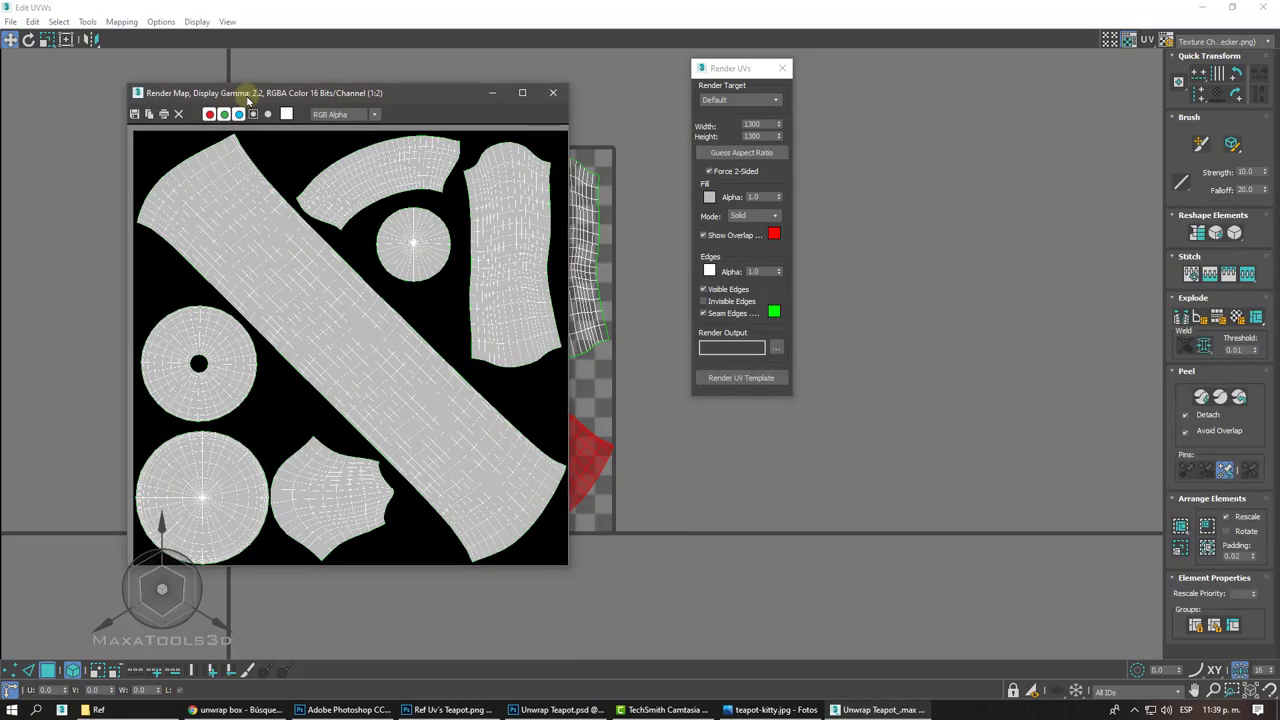
# - Render the UV template with Fill Mode None, then with Normal fill
pyautogui.click(775, 218)
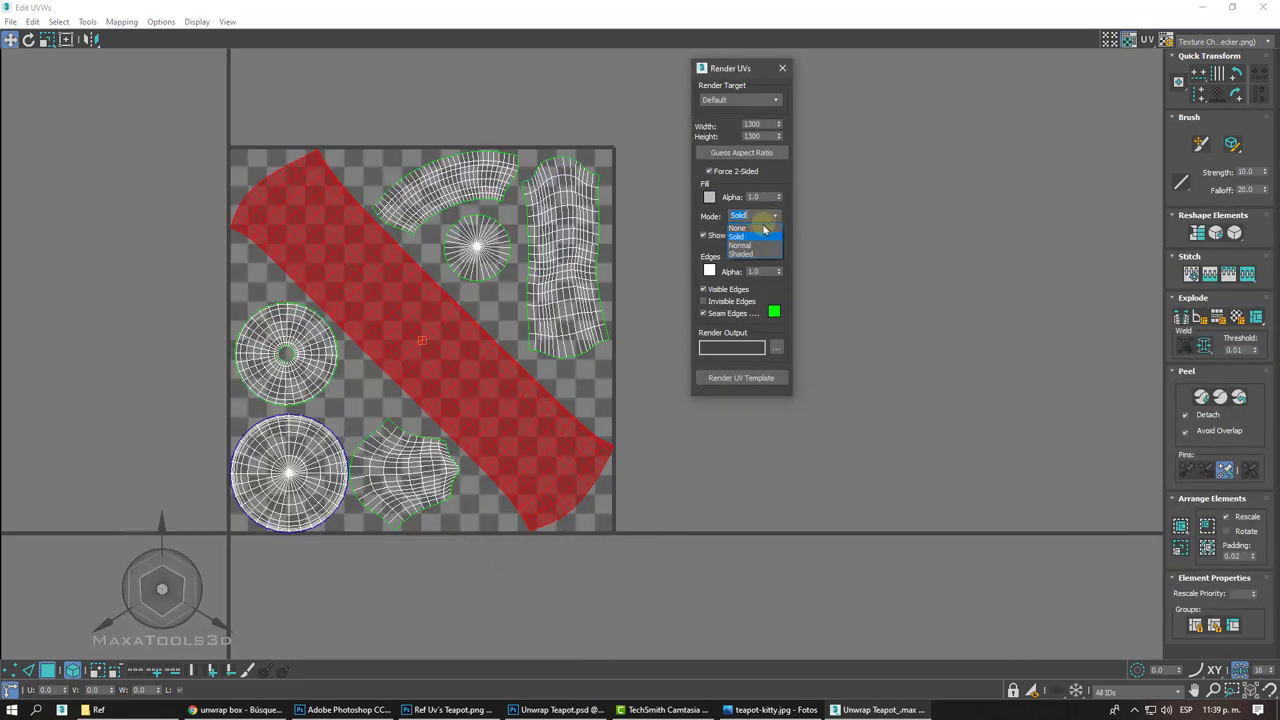
pyautogui.click(752, 229)
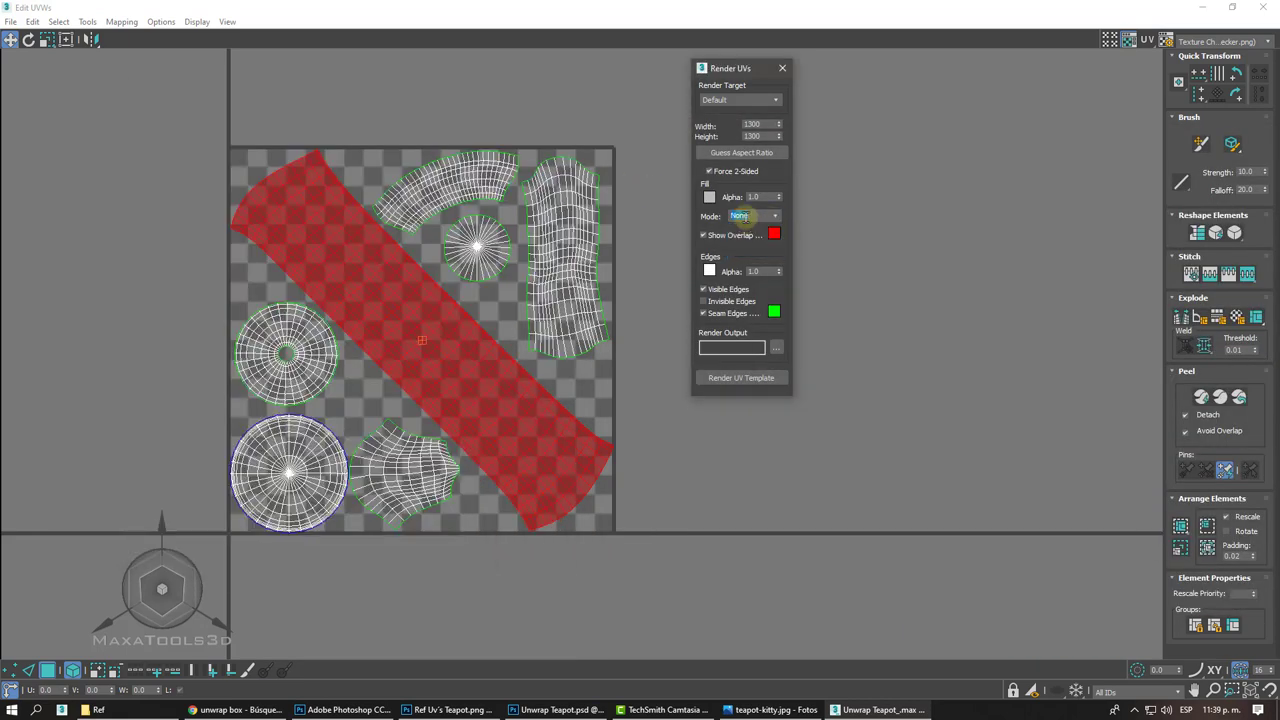
pyautogui.click(740, 377)
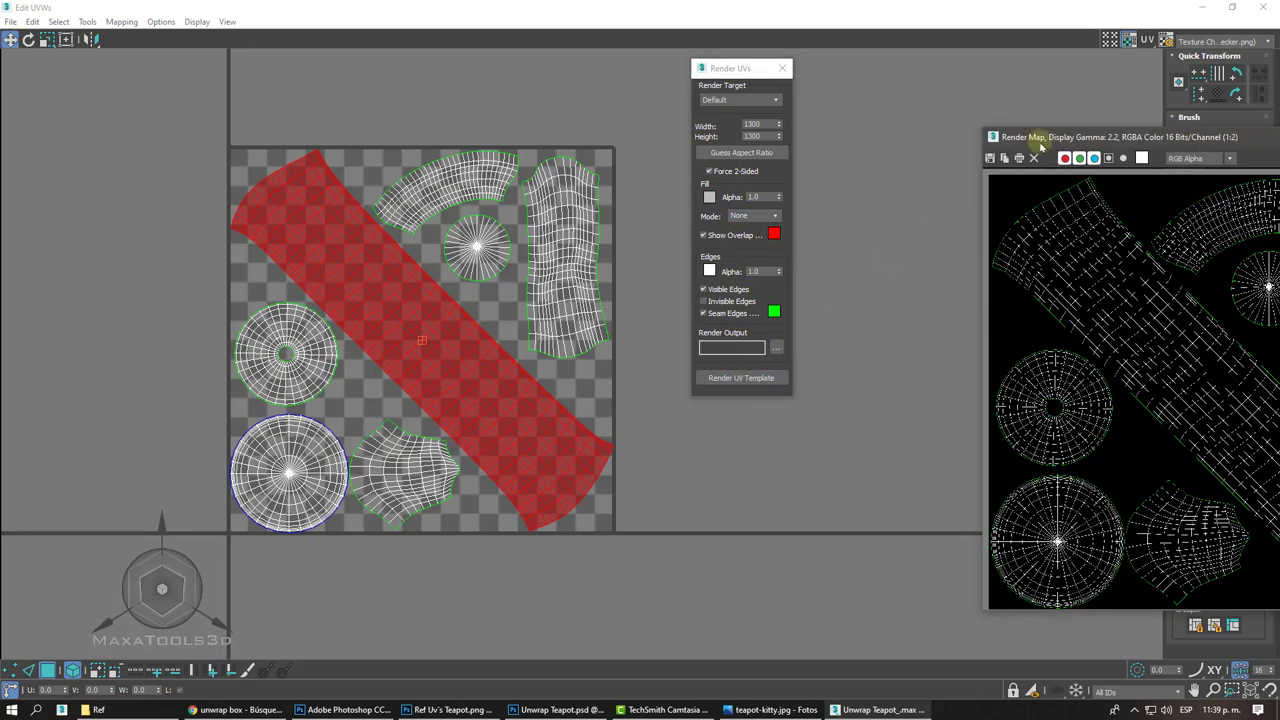
pyautogui.moveTo(1040, 145); pyautogui.dragTo(315, 125)
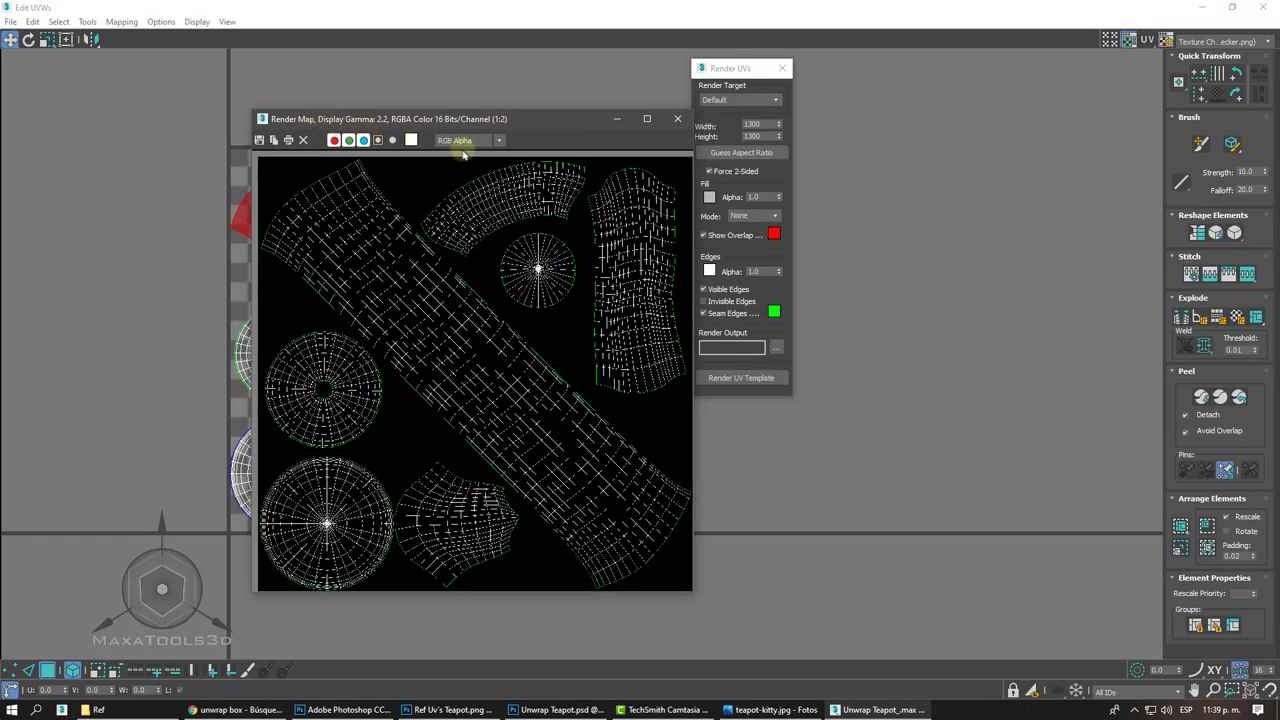
pyautogui.click(774, 216)
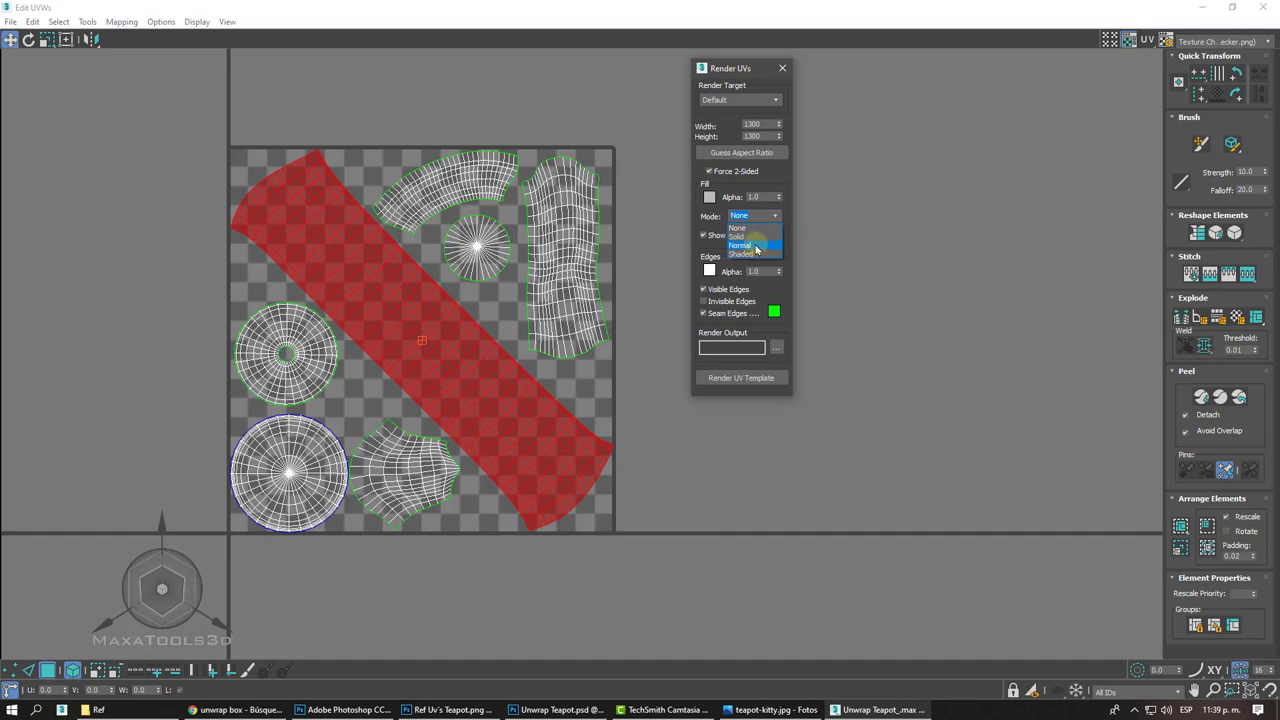
pyautogui.click(755, 247)
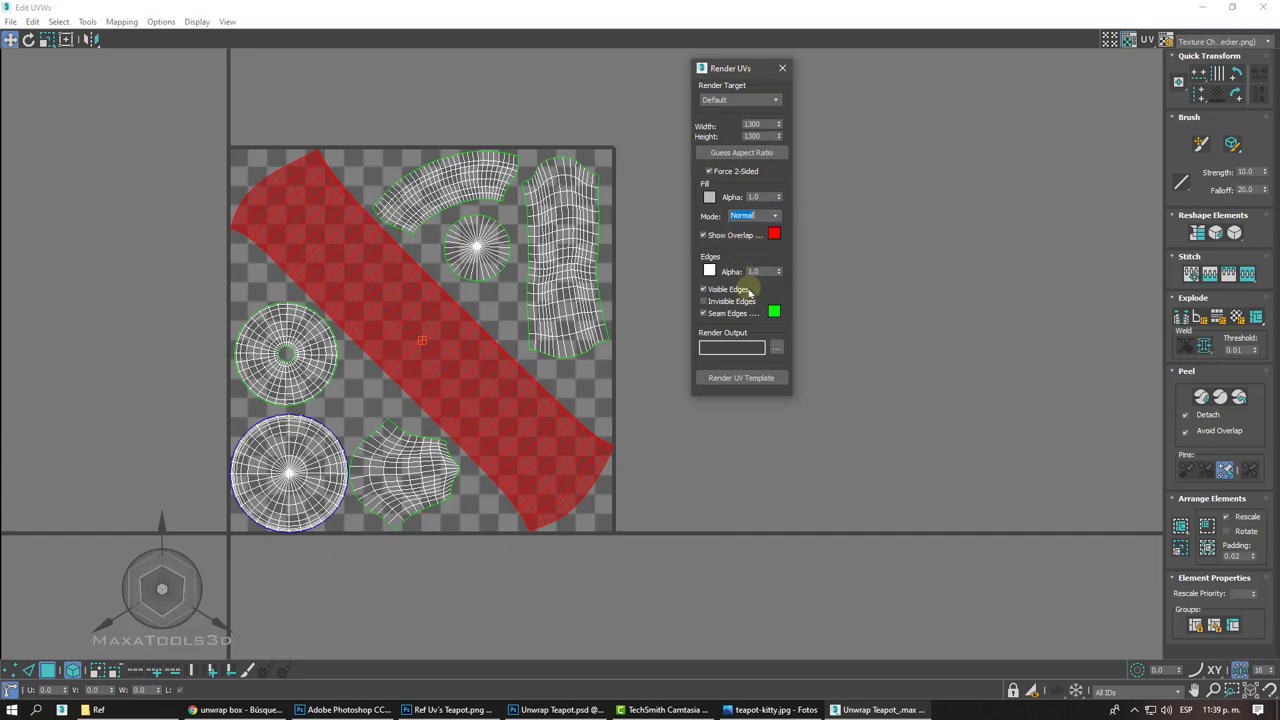
pyautogui.click(738, 379)
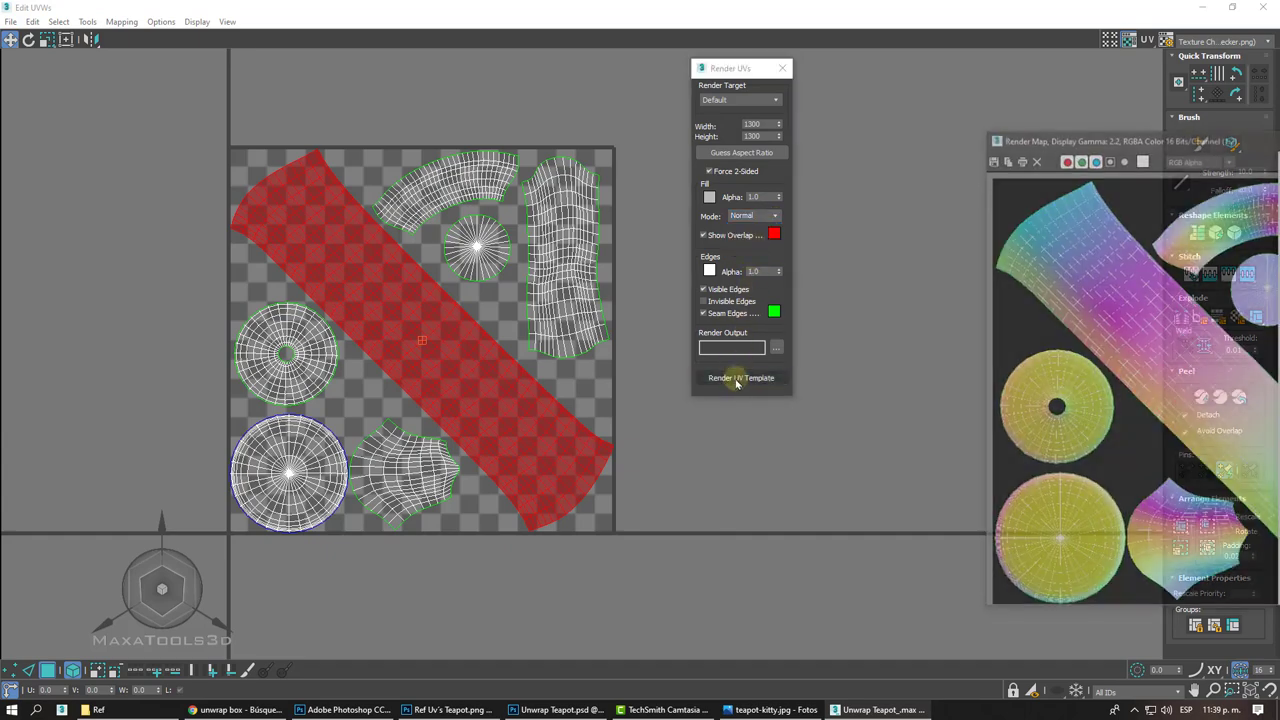
pyautogui.moveTo(1038, 143); pyautogui.dragTo(205, 80)
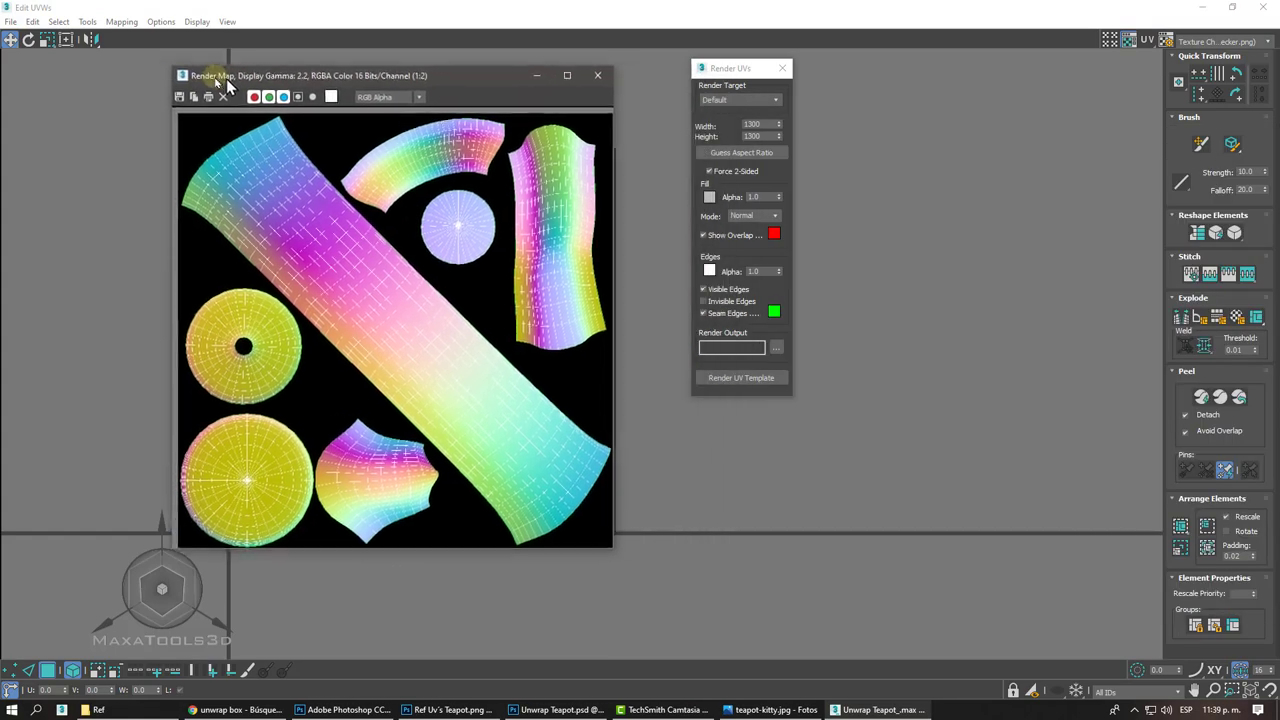
# - Render with Shaded fill, then Solid fill, finally without edge lines for grey islands
pyautogui.click(755, 215)
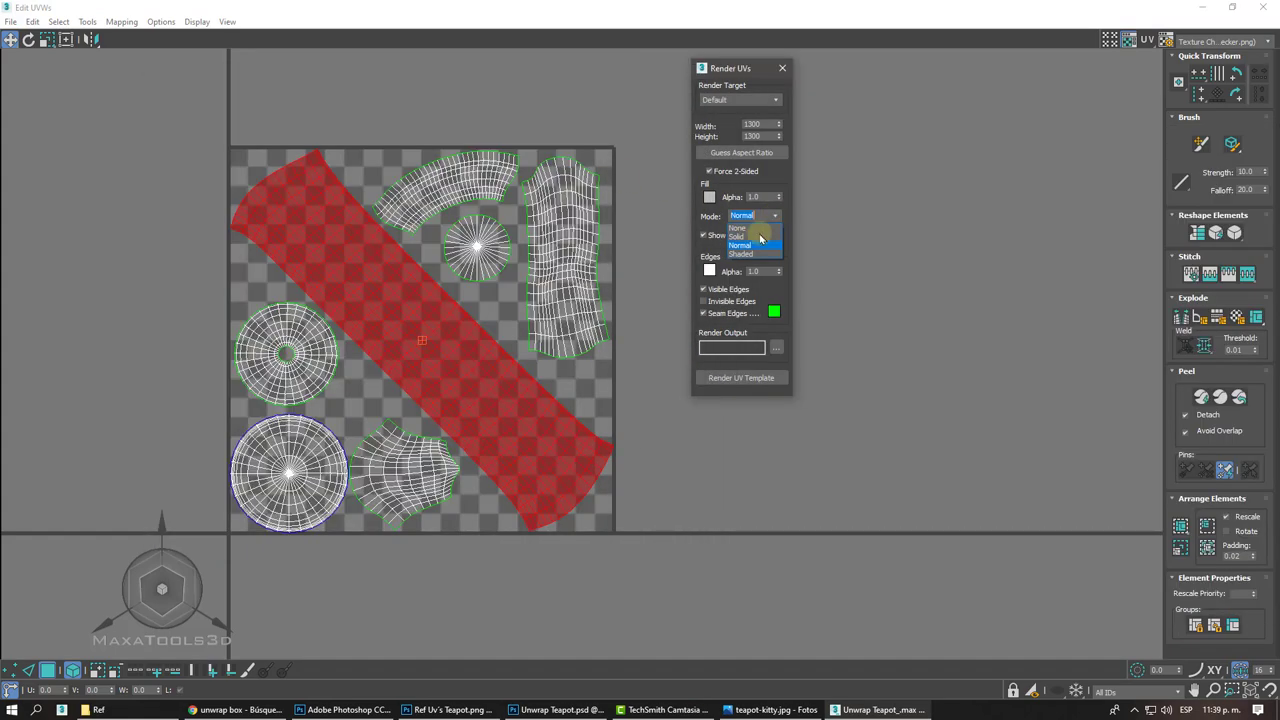
pyautogui.click(745, 255)
pyautogui.click(738, 377)
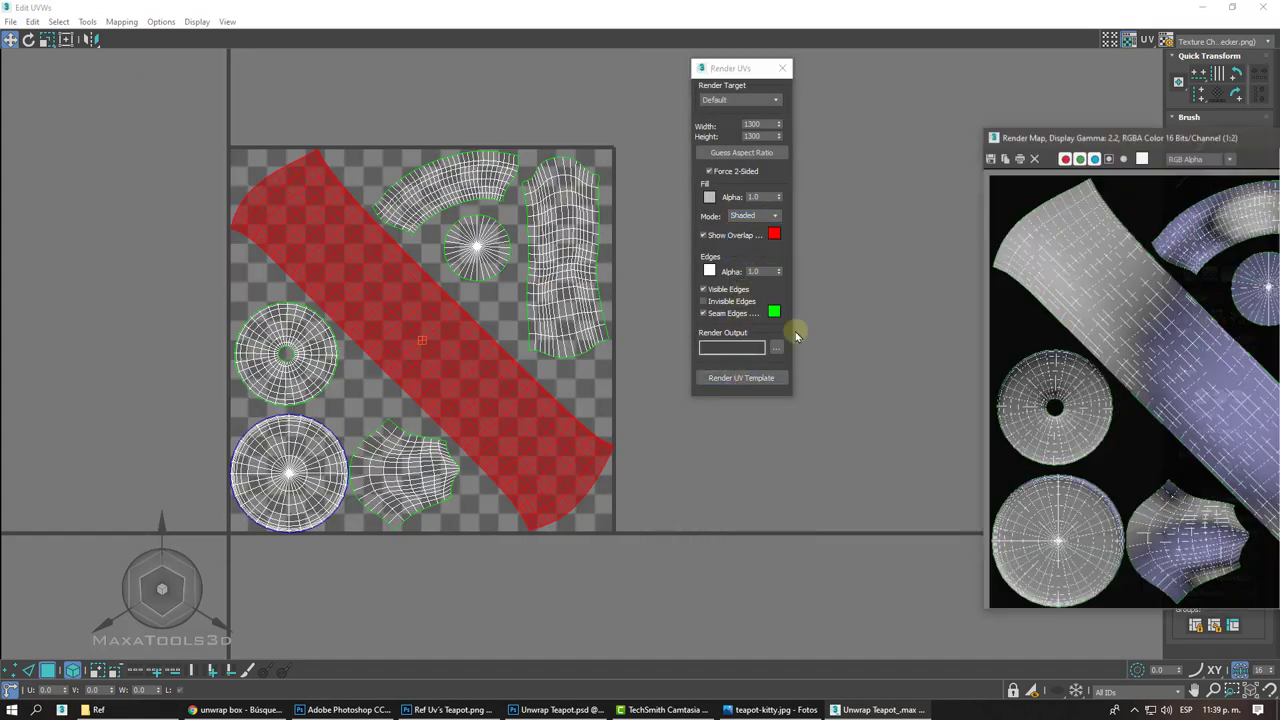
pyautogui.moveTo(1046, 145); pyautogui.dragTo(370, 100)
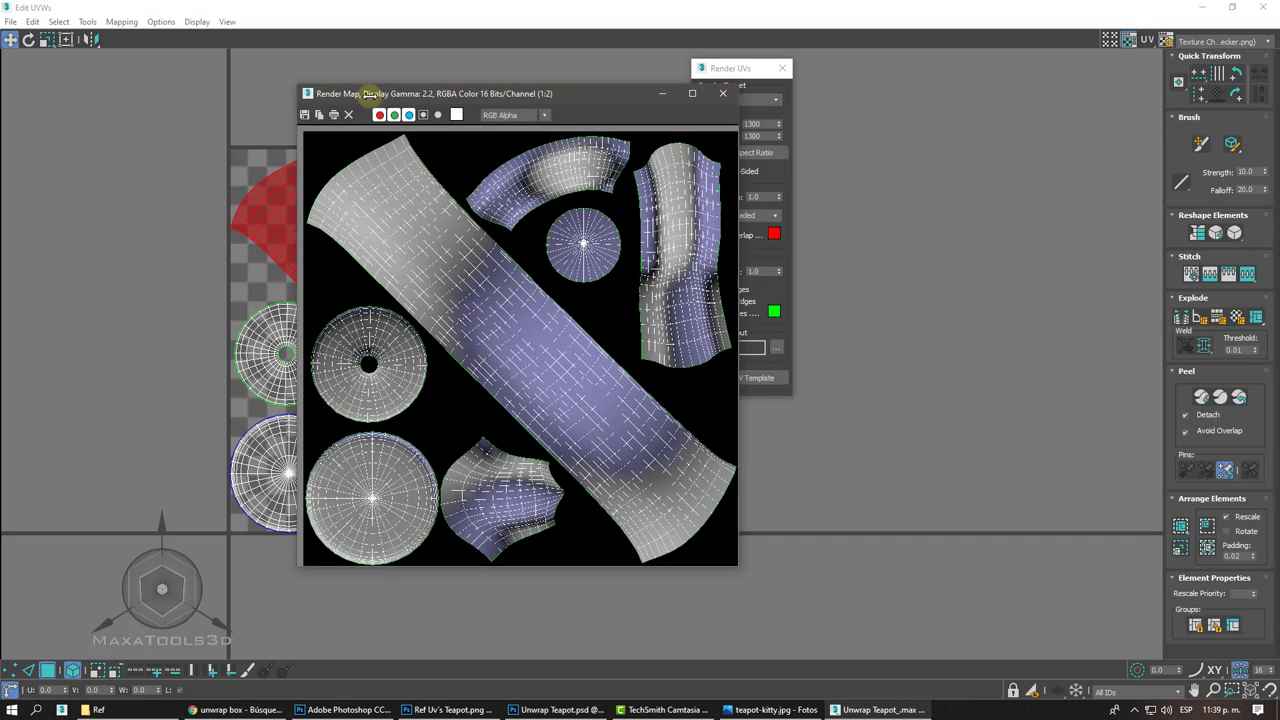
pyautogui.moveTo(605, 88); pyautogui.dragTo(449, 77)
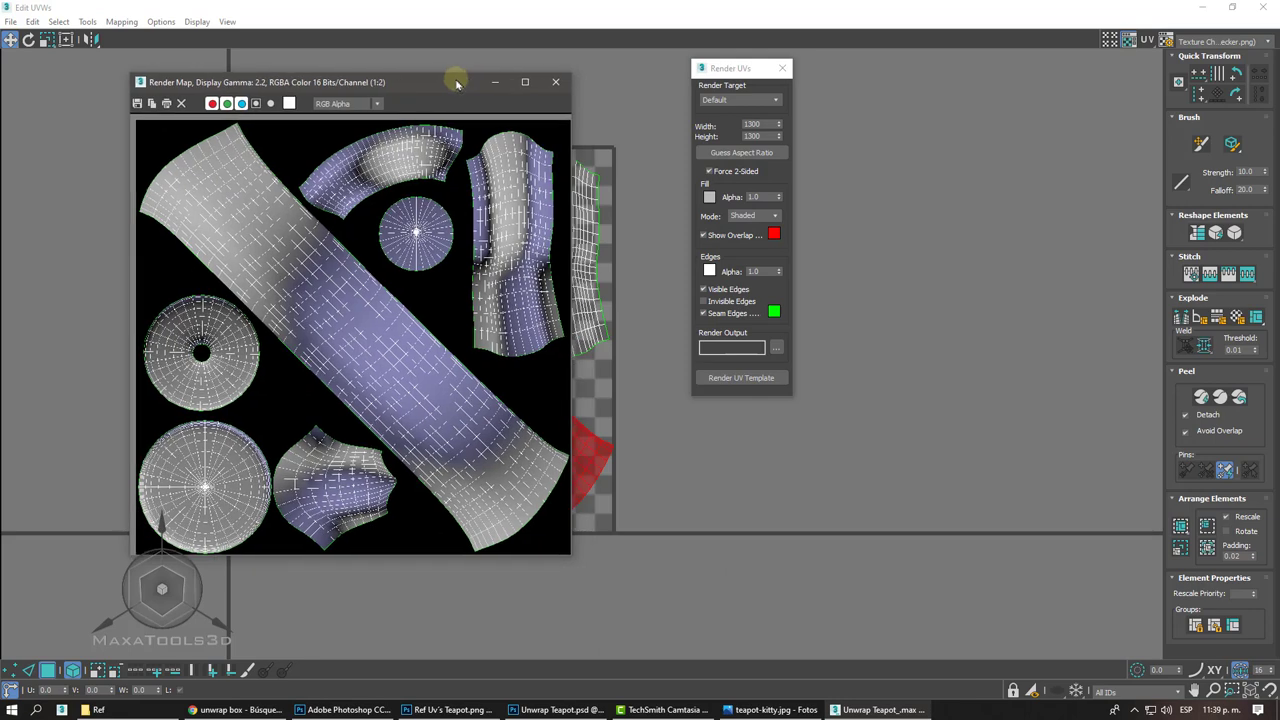
pyautogui.click(758, 215)
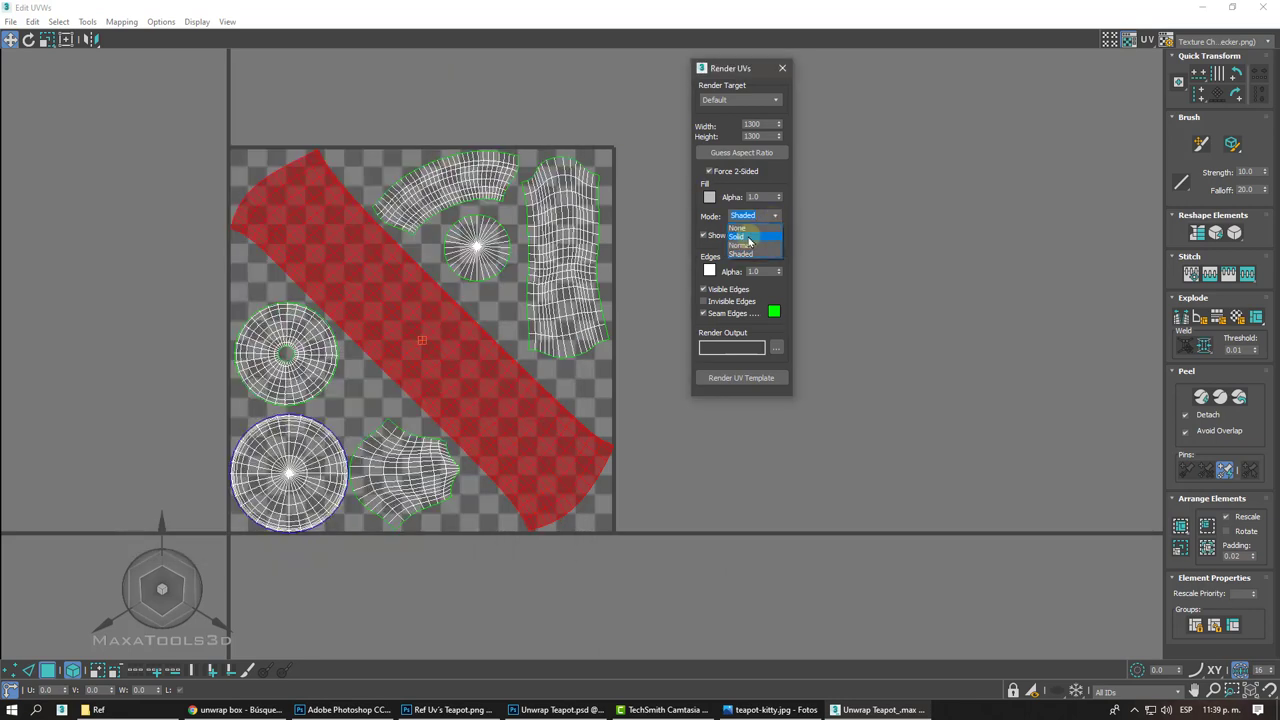
pyautogui.click(749, 238)
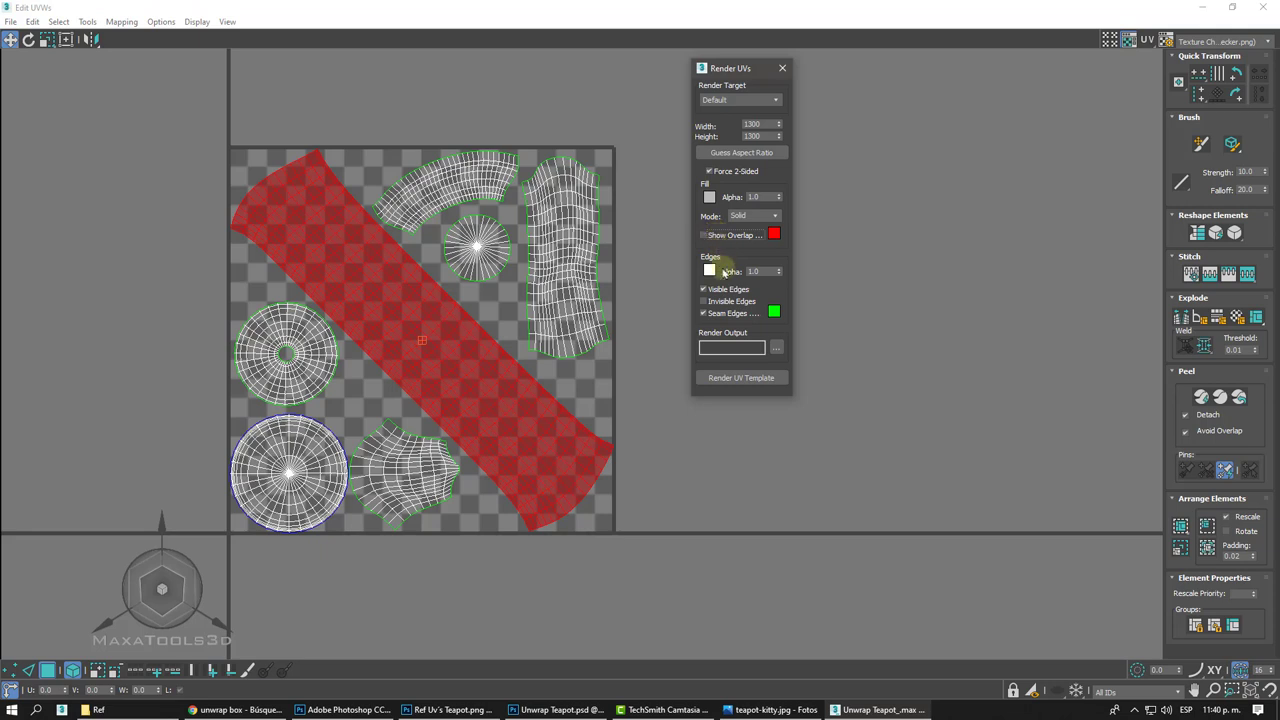
pyautogui.click(740, 377)
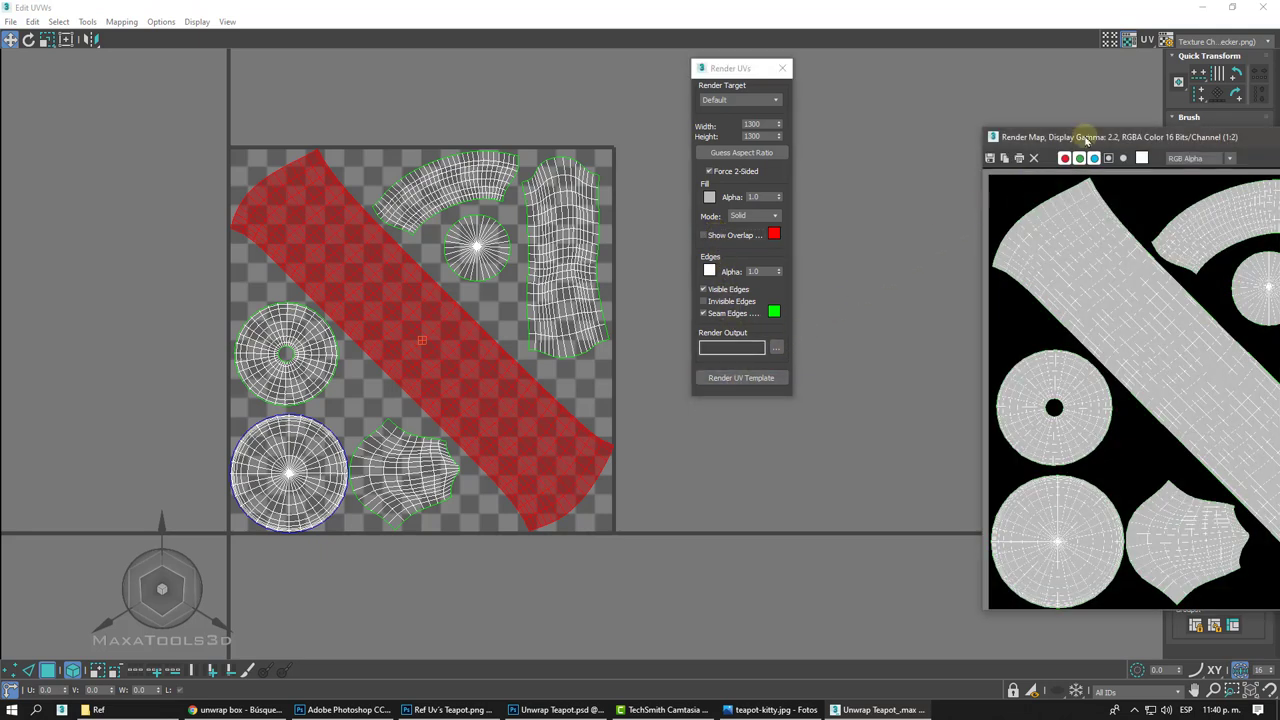
pyautogui.moveTo(1086, 140)
pyautogui.mouseDown()
pyautogui.moveTo(838, 134)
pyautogui.moveTo(222, 68)
pyautogui.mouseUp()
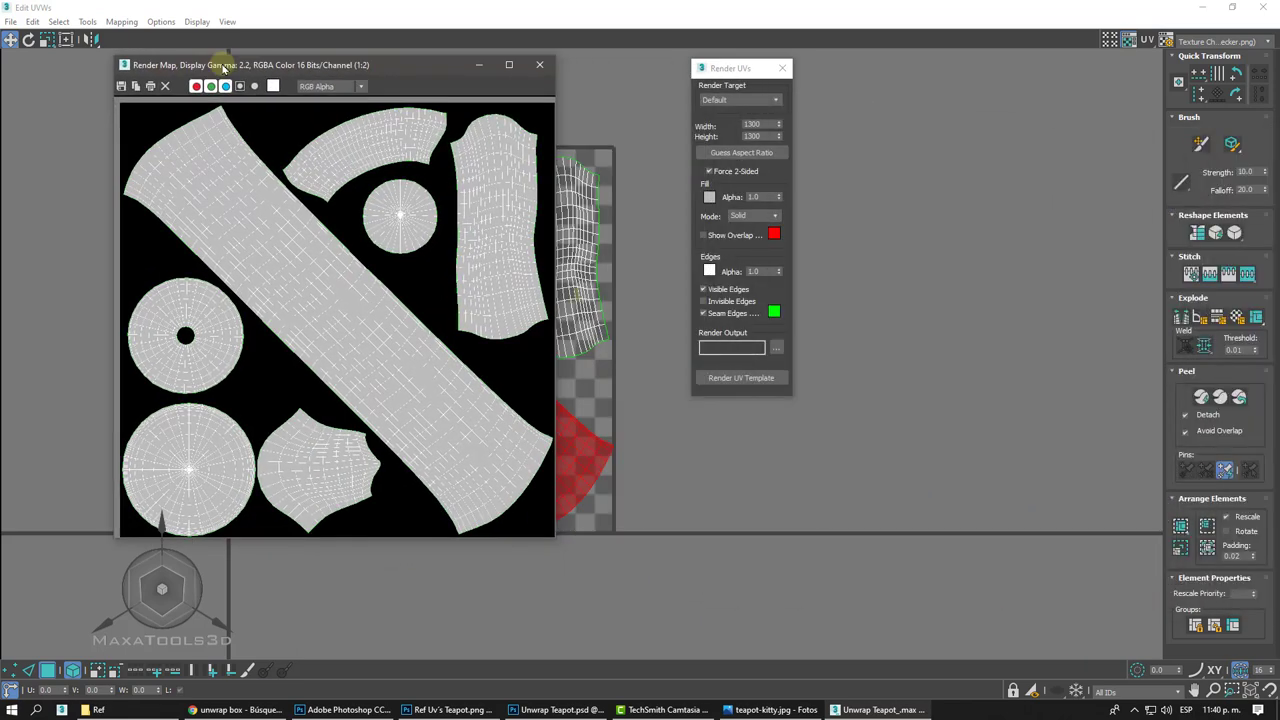
pyautogui.click(734, 377)
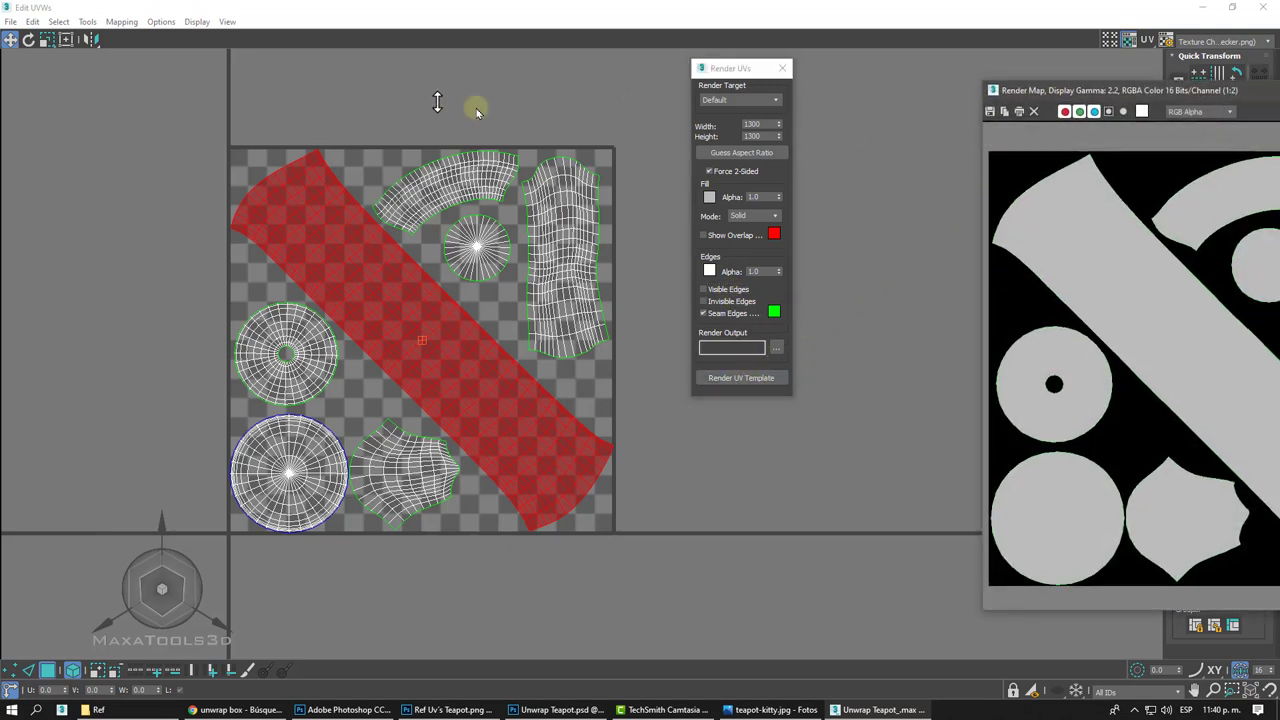
pyautogui.moveTo(1016, 133); pyautogui.dragTo(357, 75)
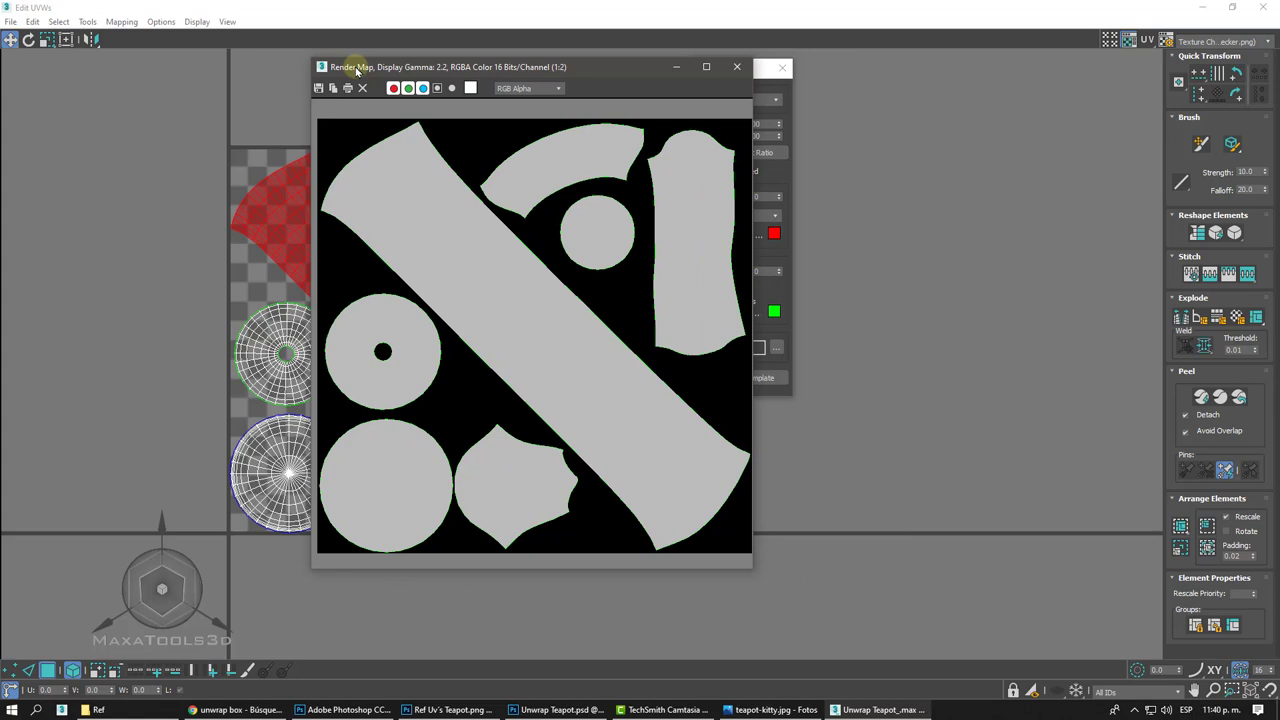
# - Return to Ref Uv's Teapot in Photoshop and hide the wireframe layer to reveal coloured islands
pyautogui.click(428, 708)
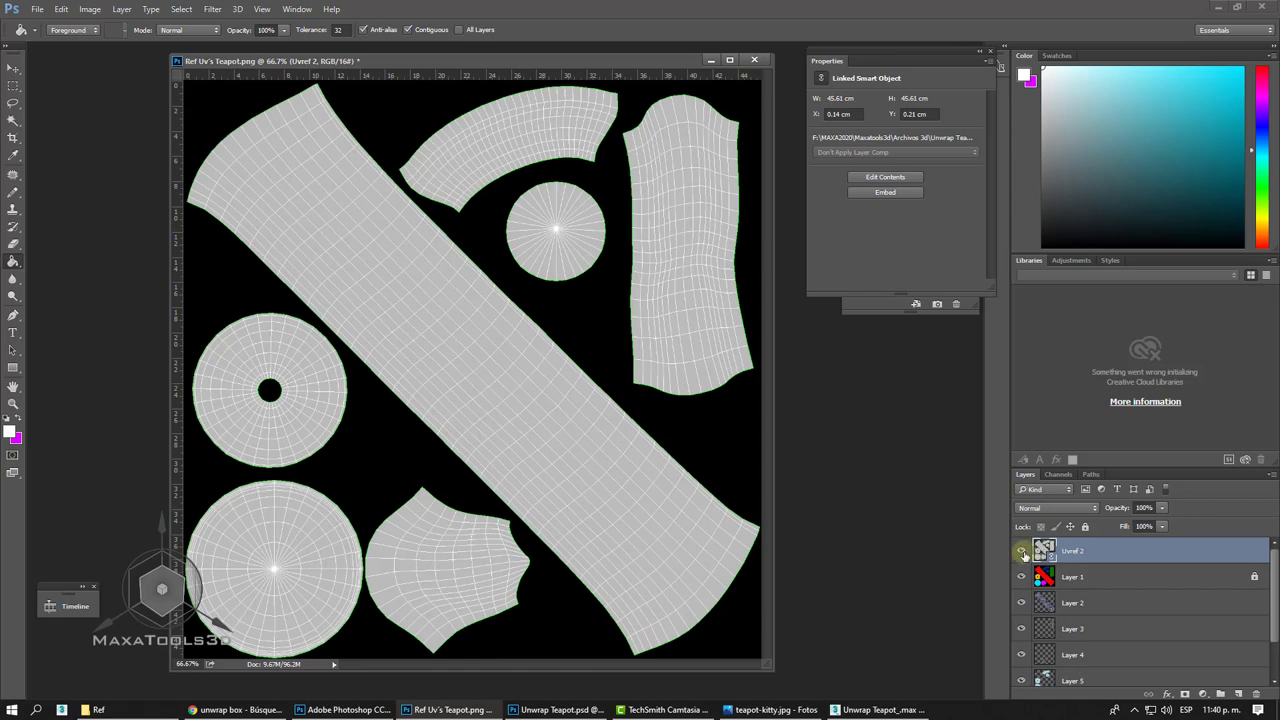
pyautogui.click(1022, 553)
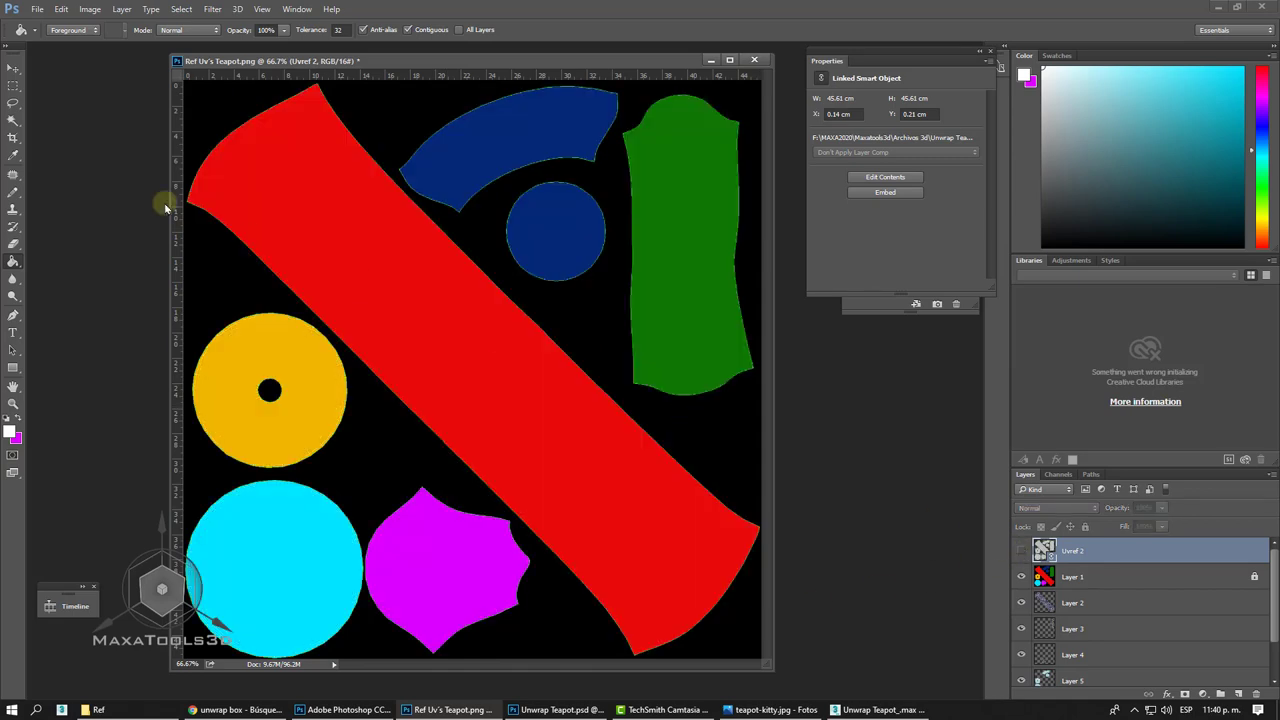
pyautogui.click(36, 9)
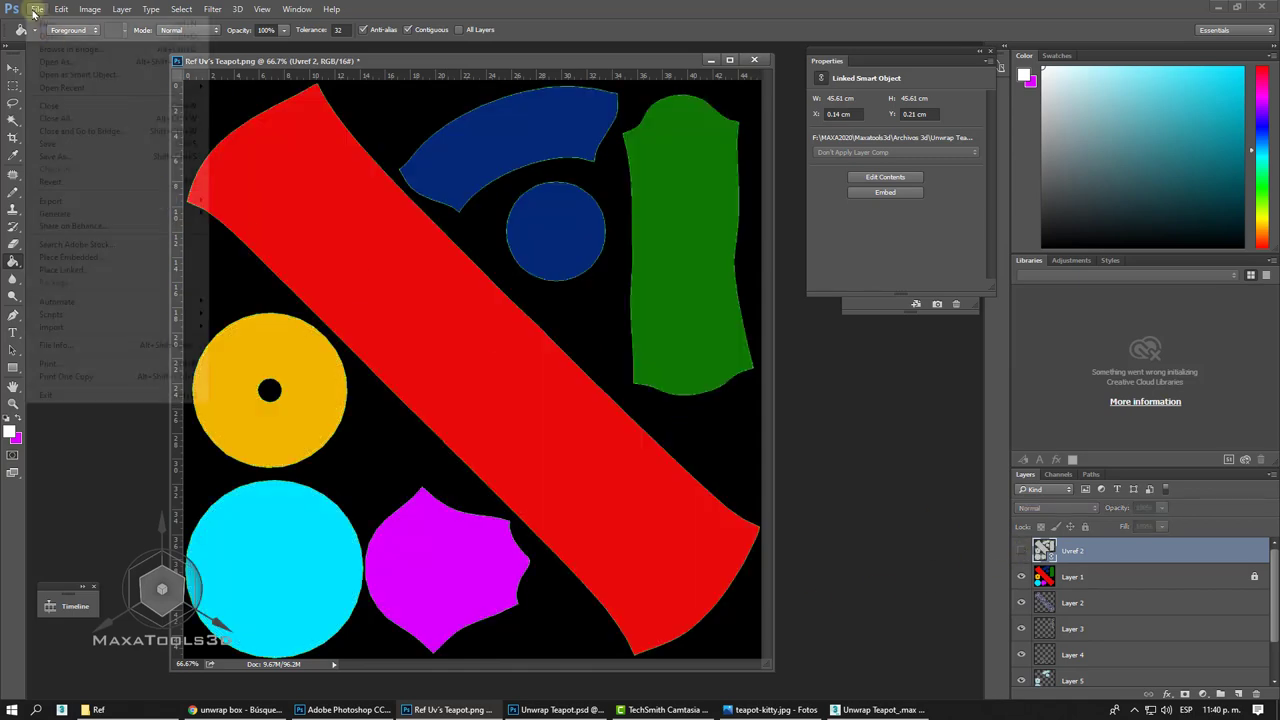
pyautogui.click(55, 156)
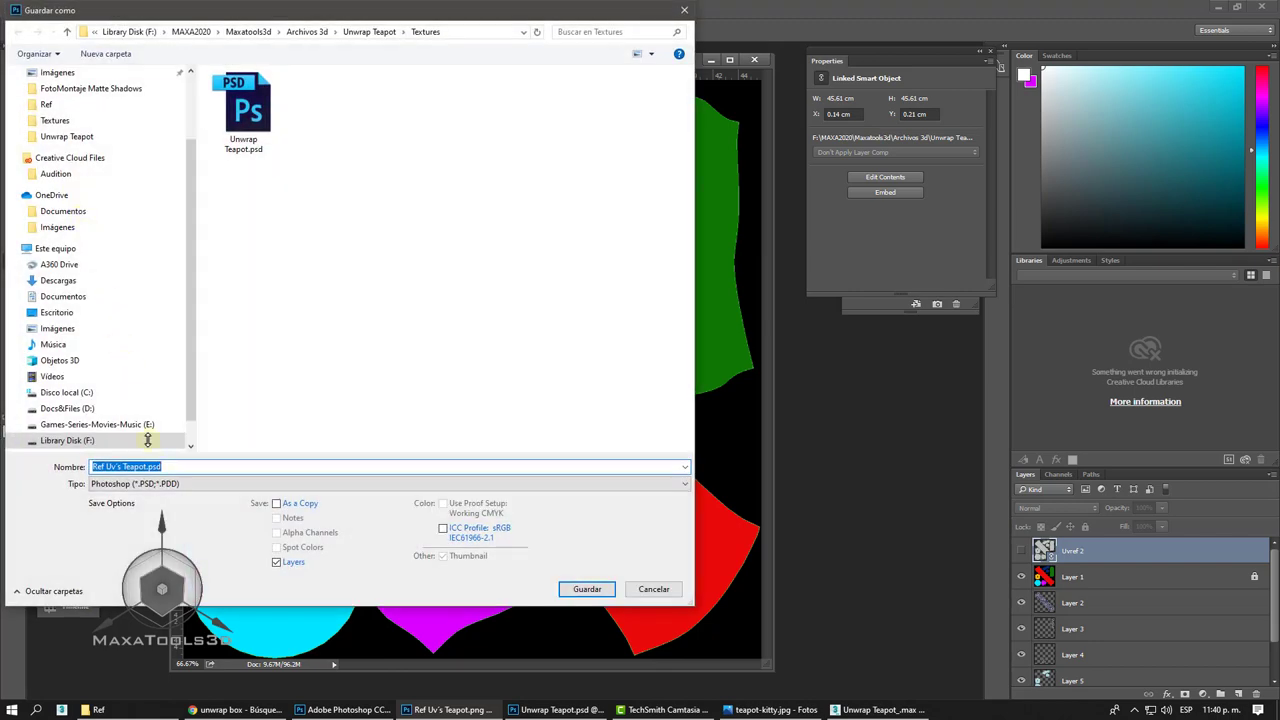
pyautogui.click(240, 483)
pyautogui.click(240, 490)
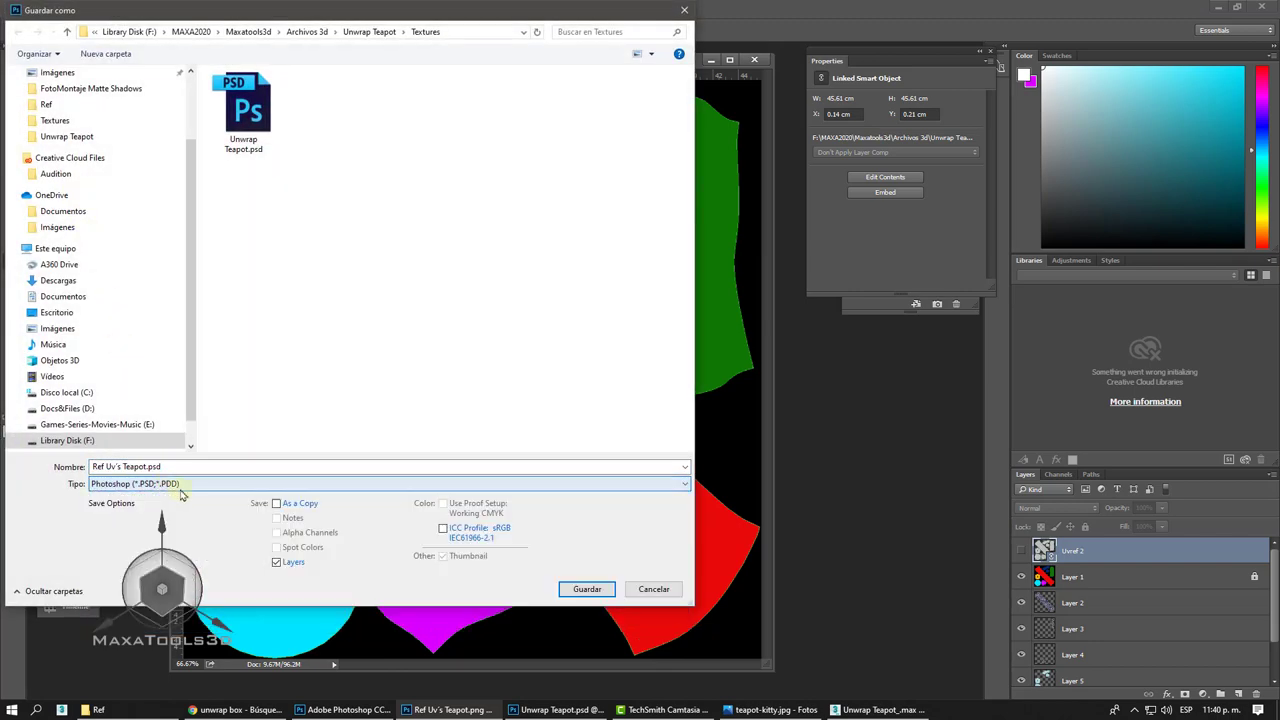
pyautogui.click(654, 589)
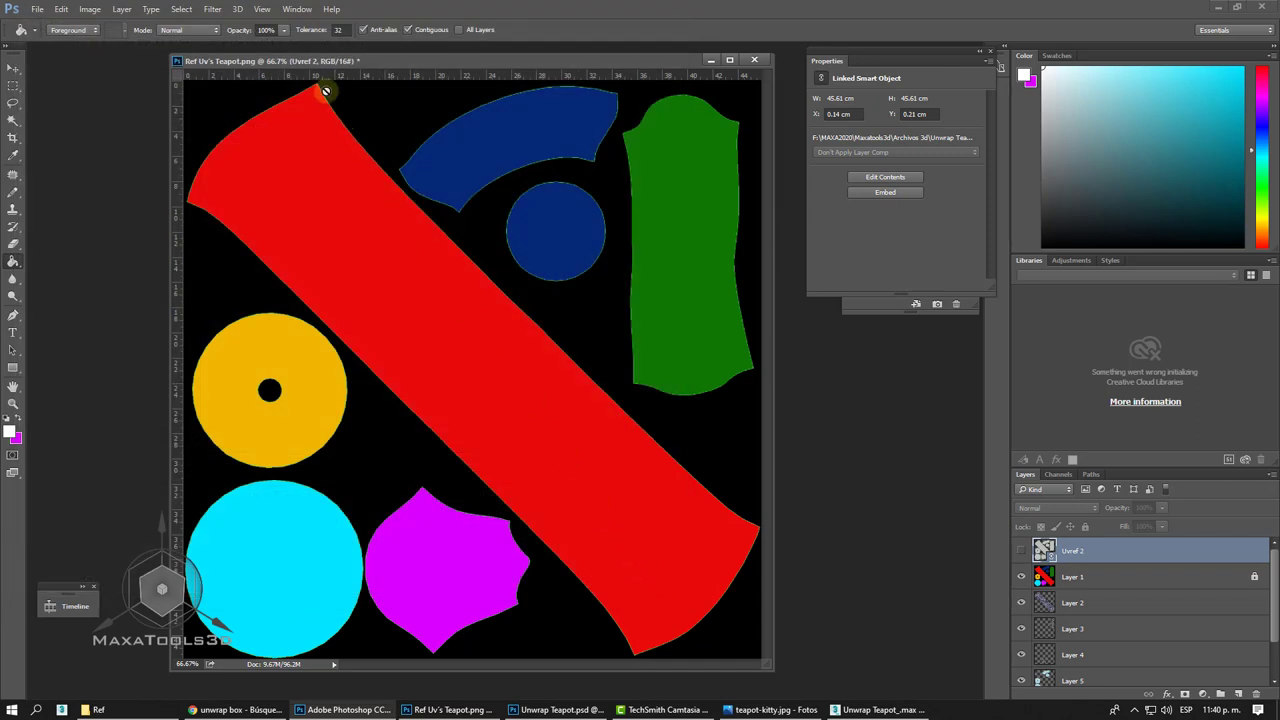
# - Save the image as JPEG 'ColorUv's Teapot.jpg', accepting the default JPEG options
pyautogui.click(38, 9)
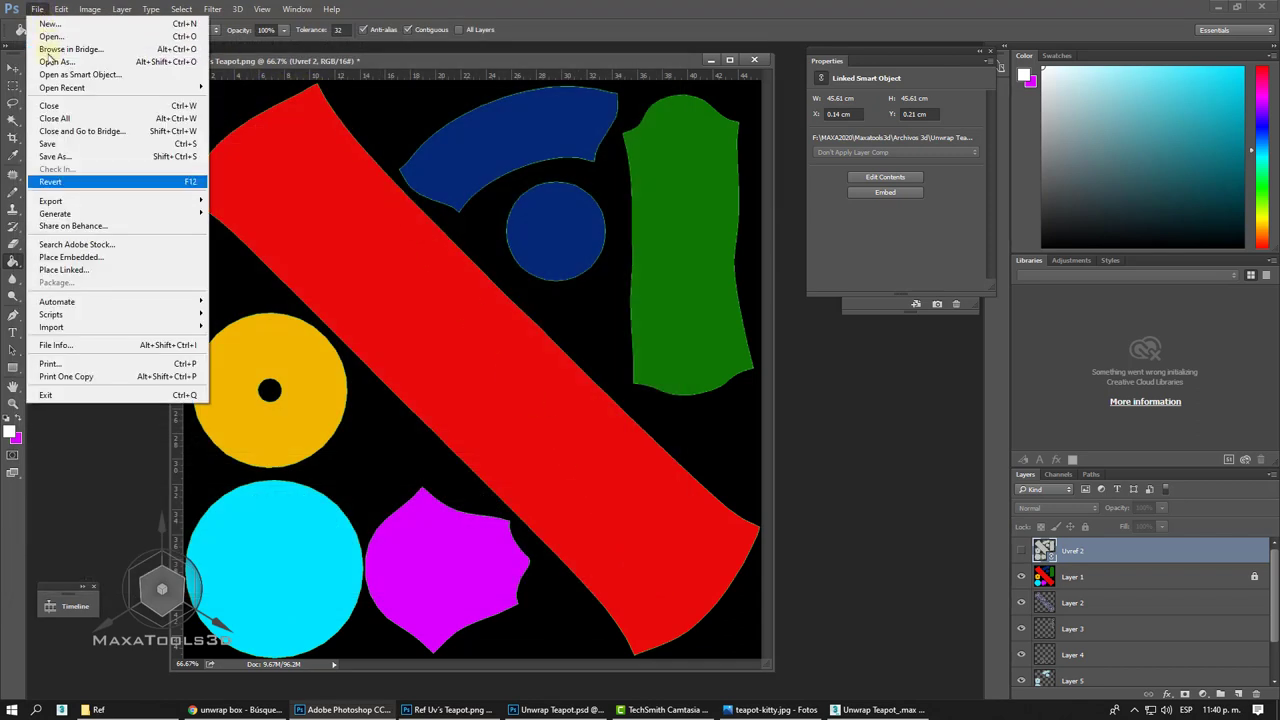
pyautogui.click(63, 164)
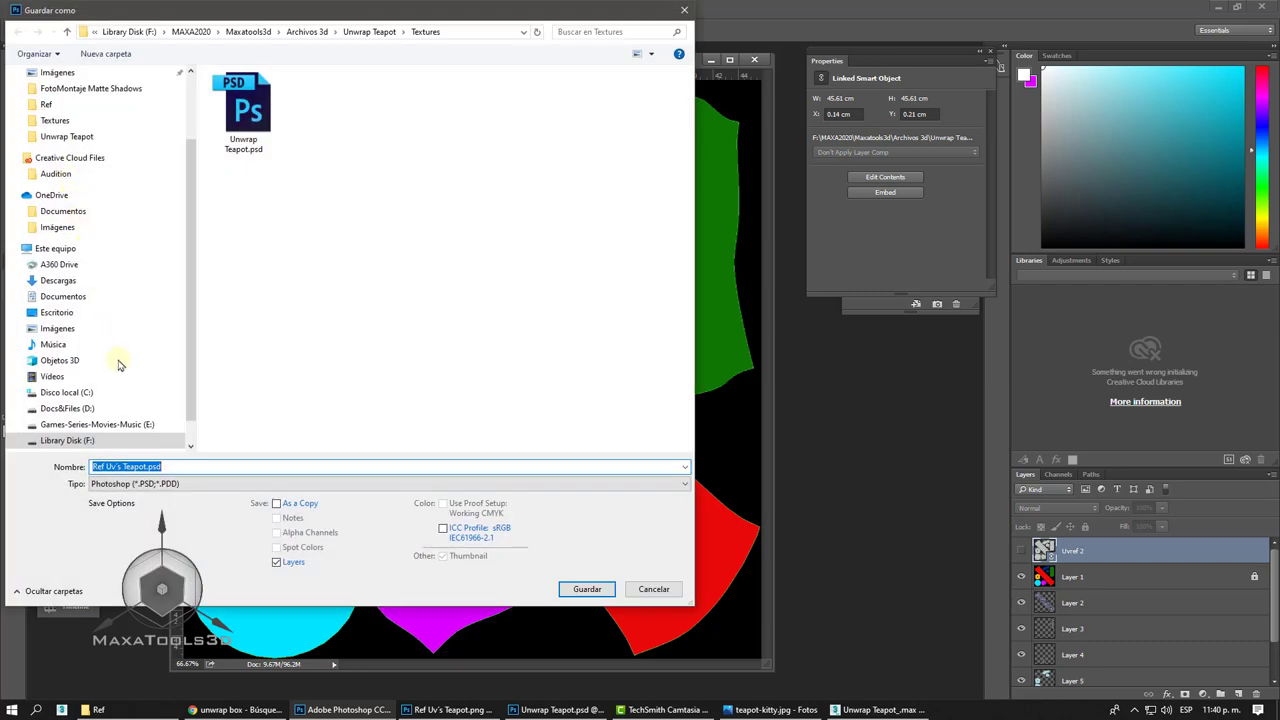
pyautogui.click(153, 484)
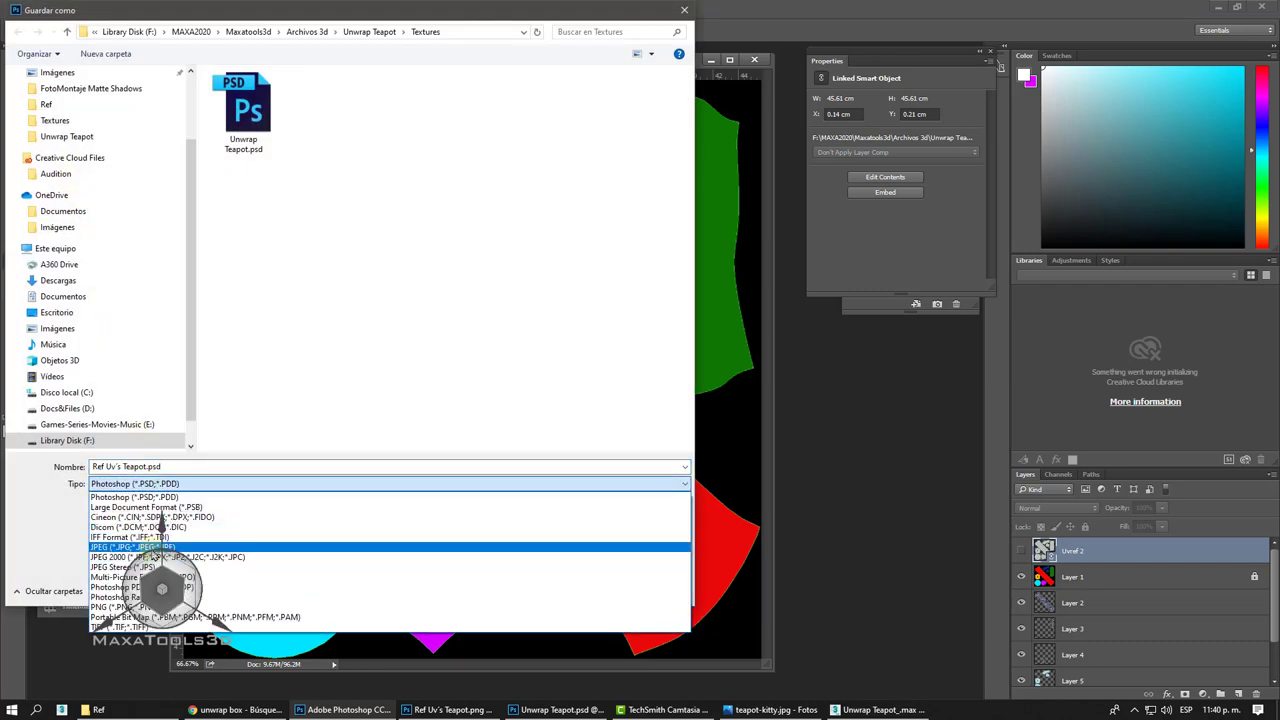
pyautogui.click(153, 556)
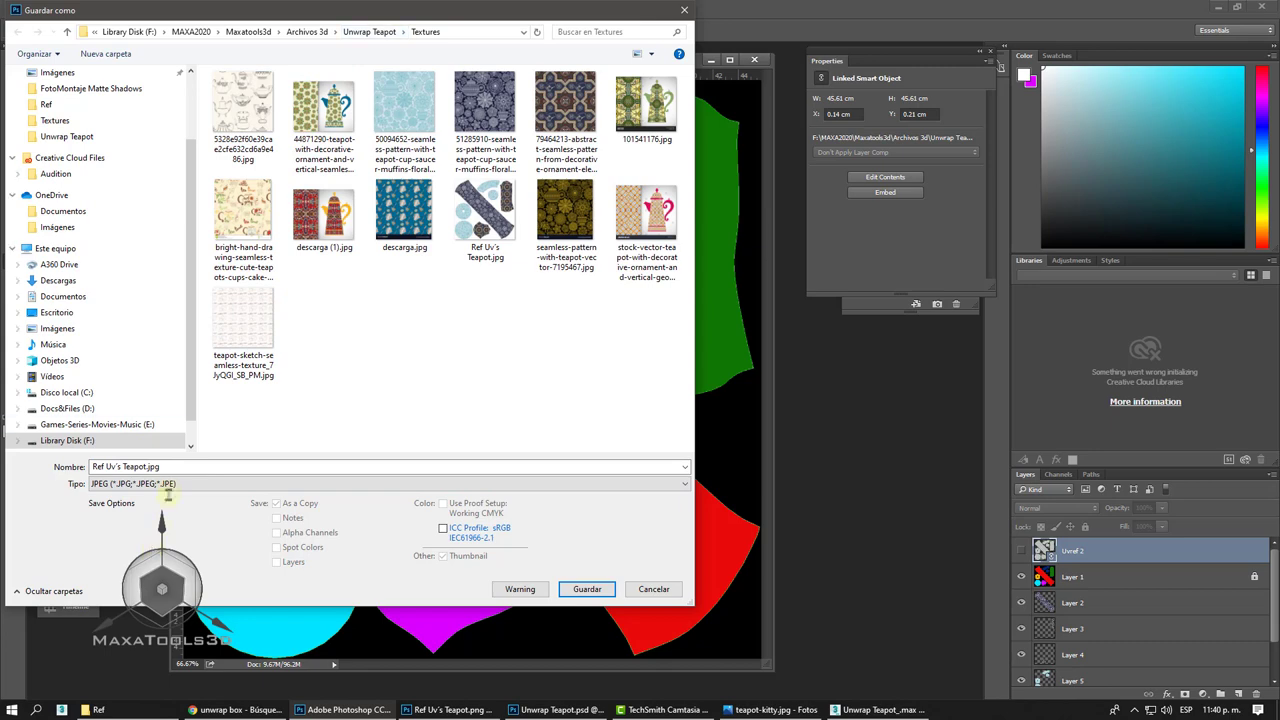
pyautogui.moveTo(171, 463); pyautogui.dragTo(96, 466)
pyautogui.click(105, 467)
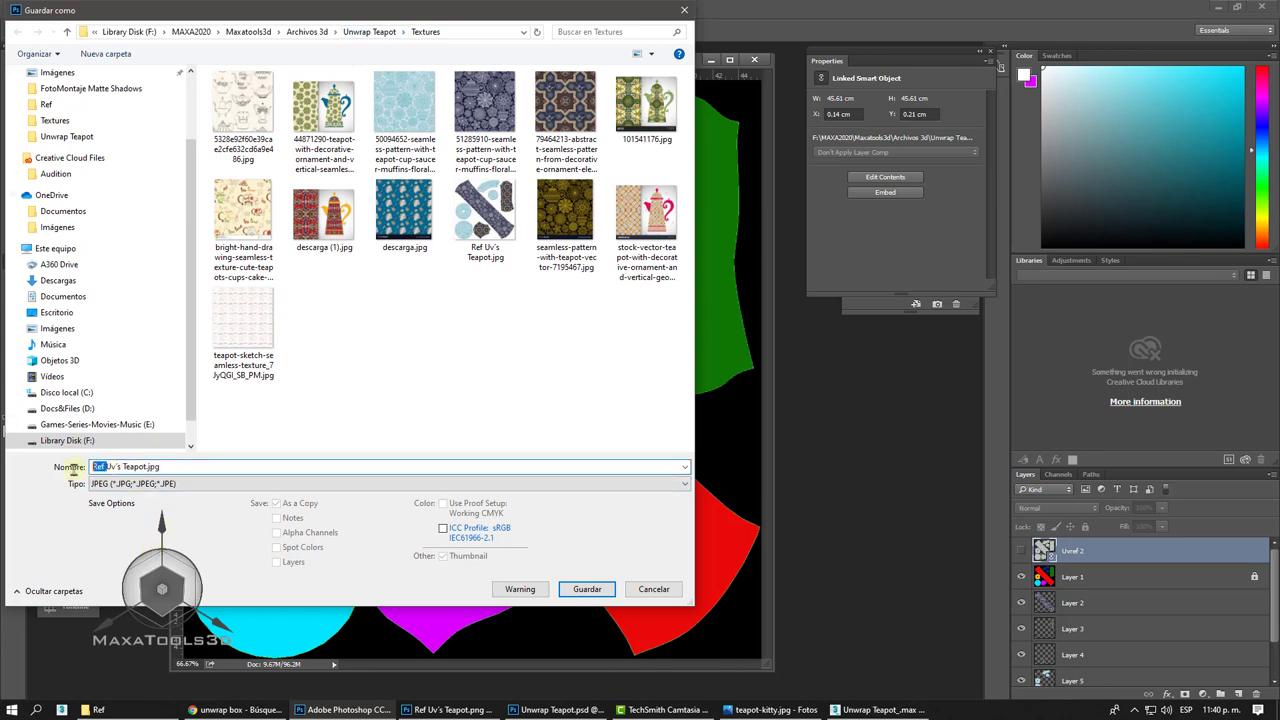
pyautogui.write('Colors')
pyautogui.click(590, 590)
pyautogui.click(588, 589)
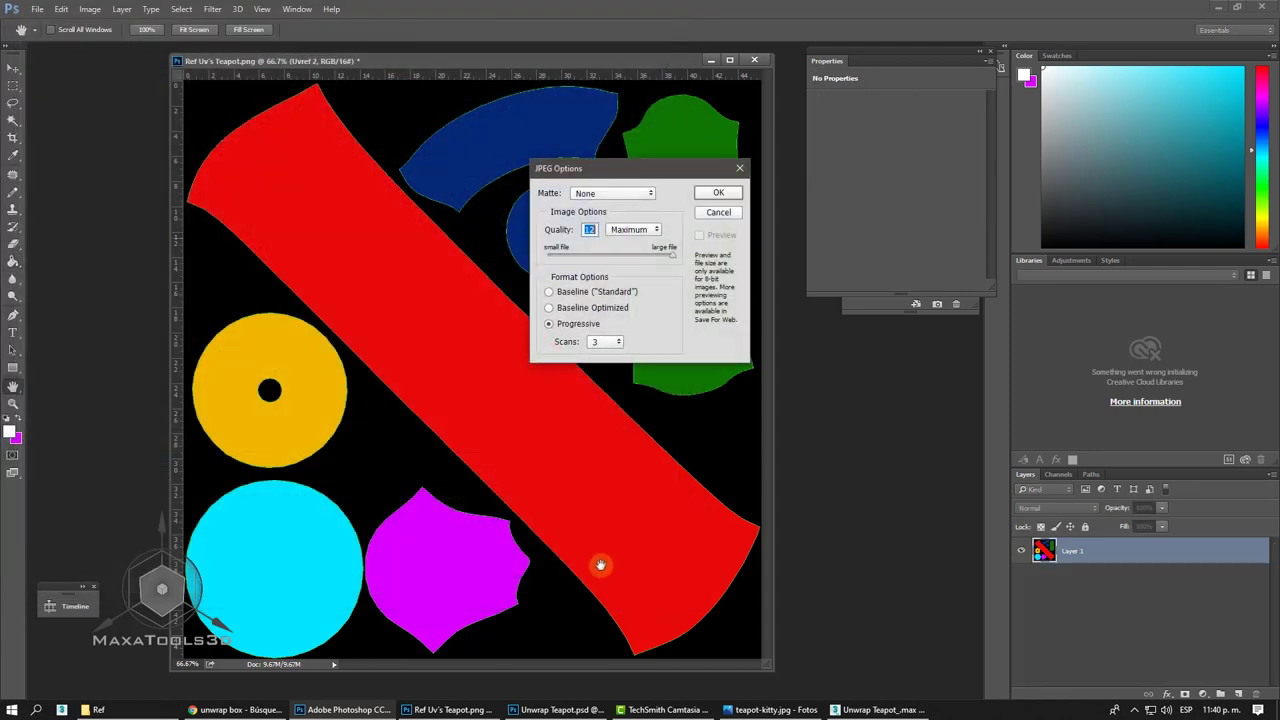
pyautogui.click(713, 193)
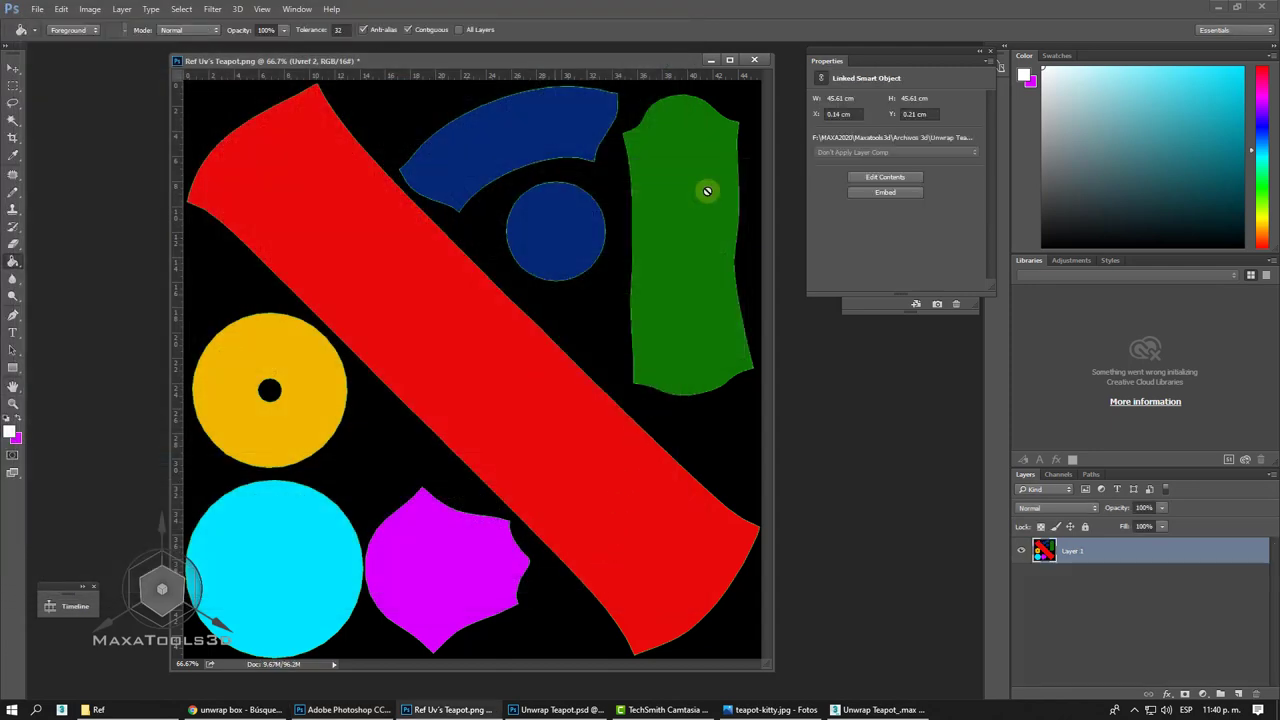
# - Back in 3ds Max, close the rendered UV map window and the Render UVs settings dialog
pyautogui.click(878, 709)
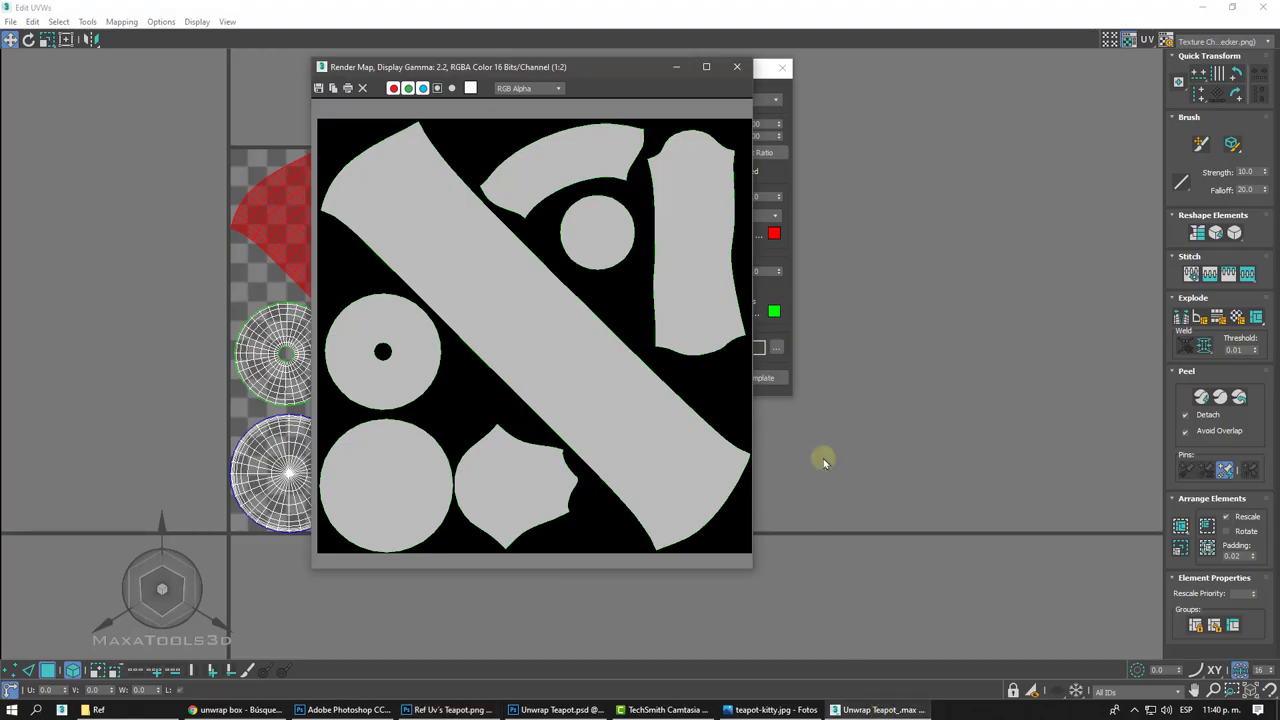
pyautogui.click(736, 70)
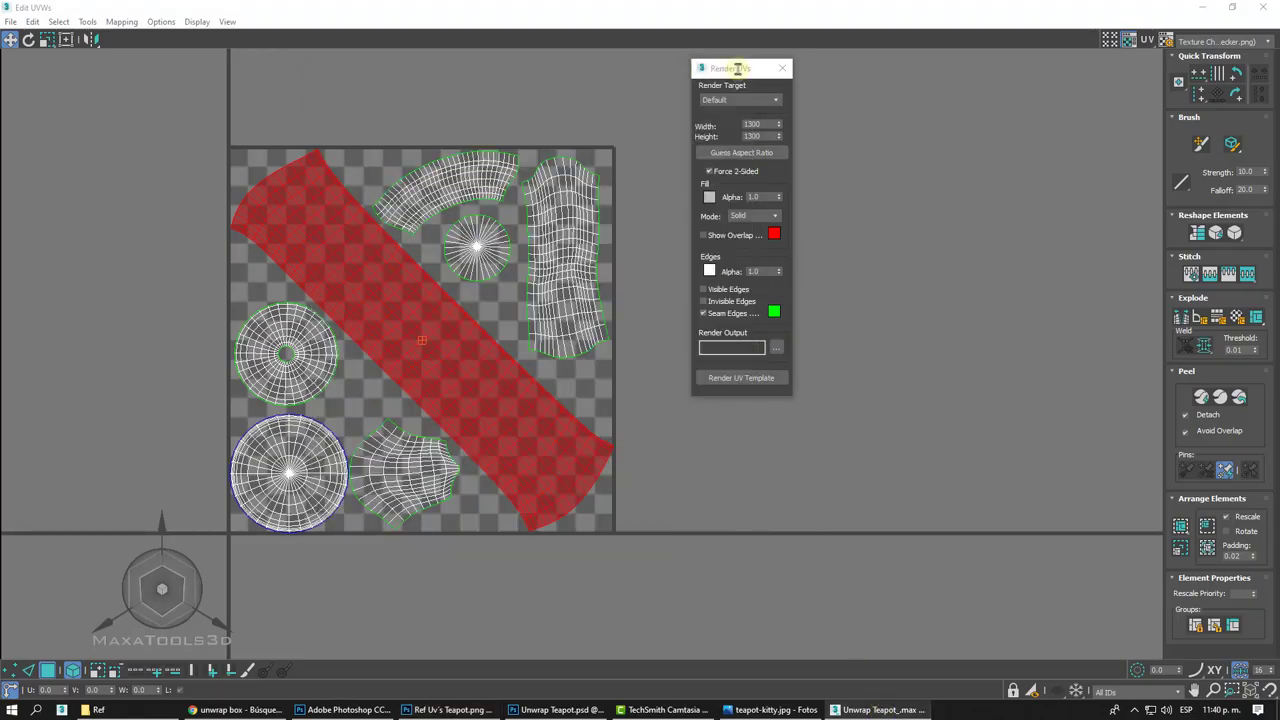
pyautogui.click(782, 68)
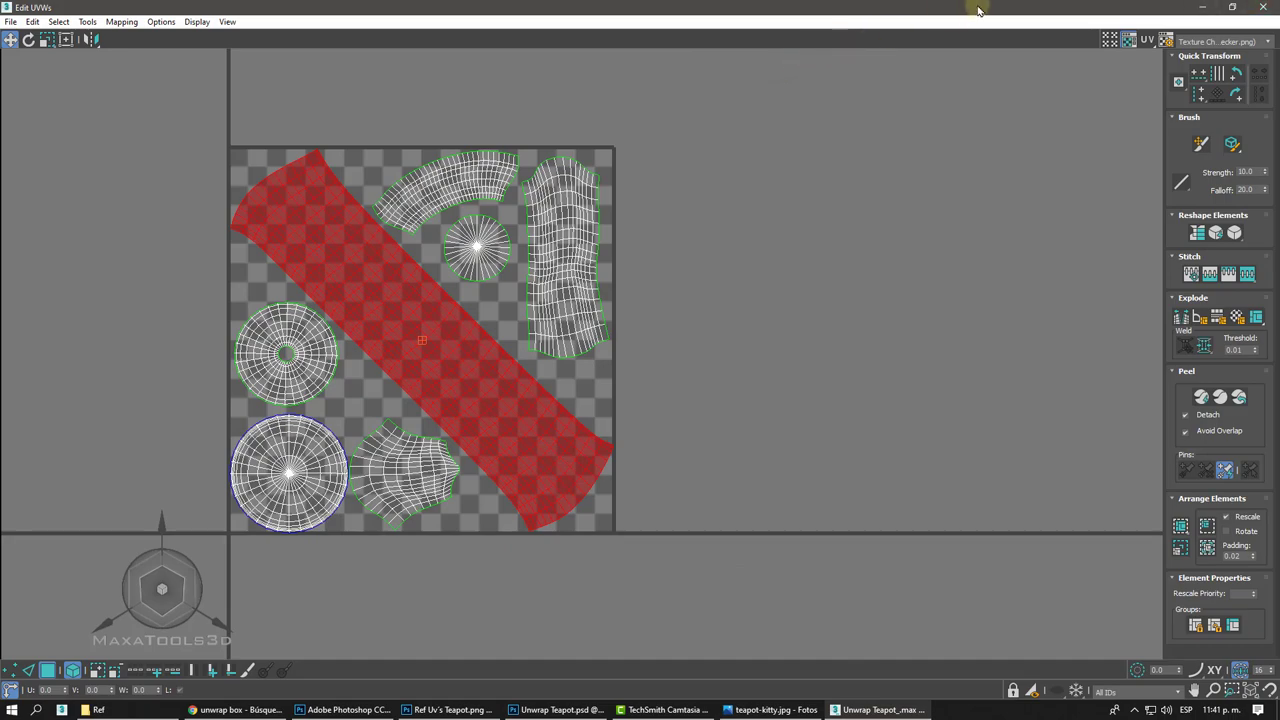
# - Float the Edit UVWs window and close the stacked Render Map windows
pyautogui.moveTo(966, 10)
pyautogui.mouseDown()
pyautogui.moveTo(896, 92)
pyautogui.moveTo(398, 207)
pyautogui.mouseUp()
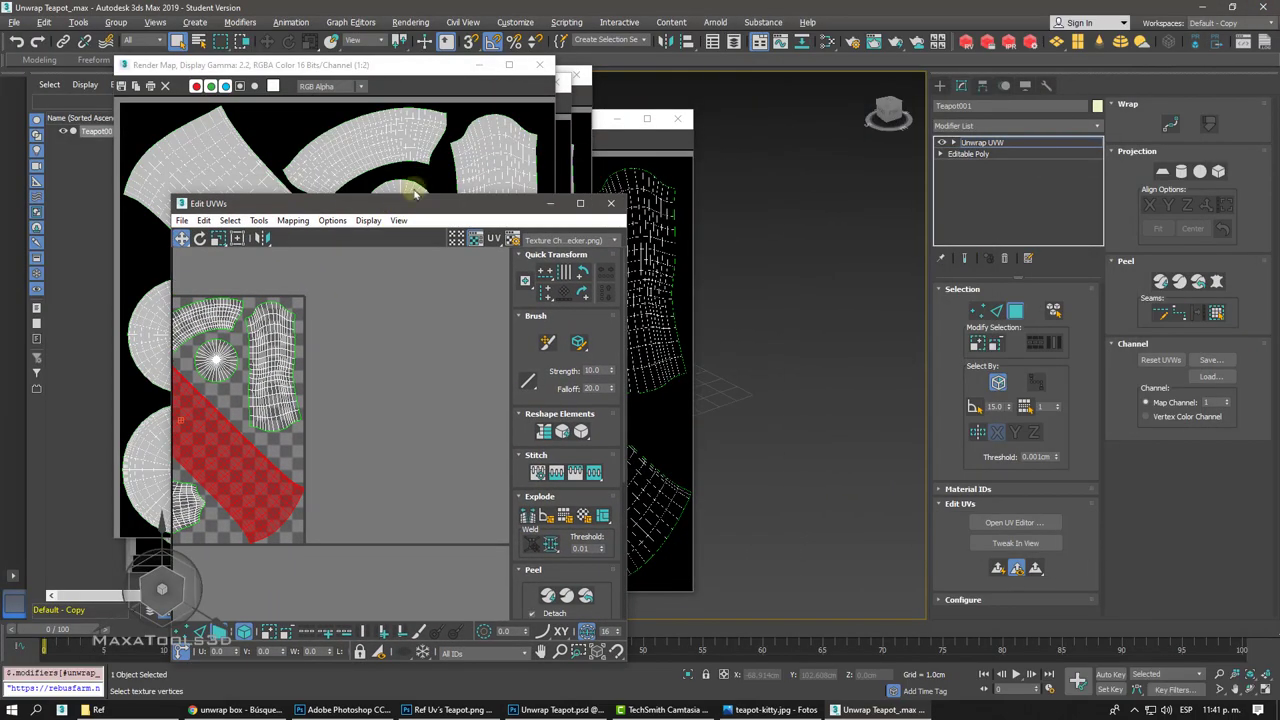
pyautogui.click(538, 68)
pyautogui.click(570, 76)
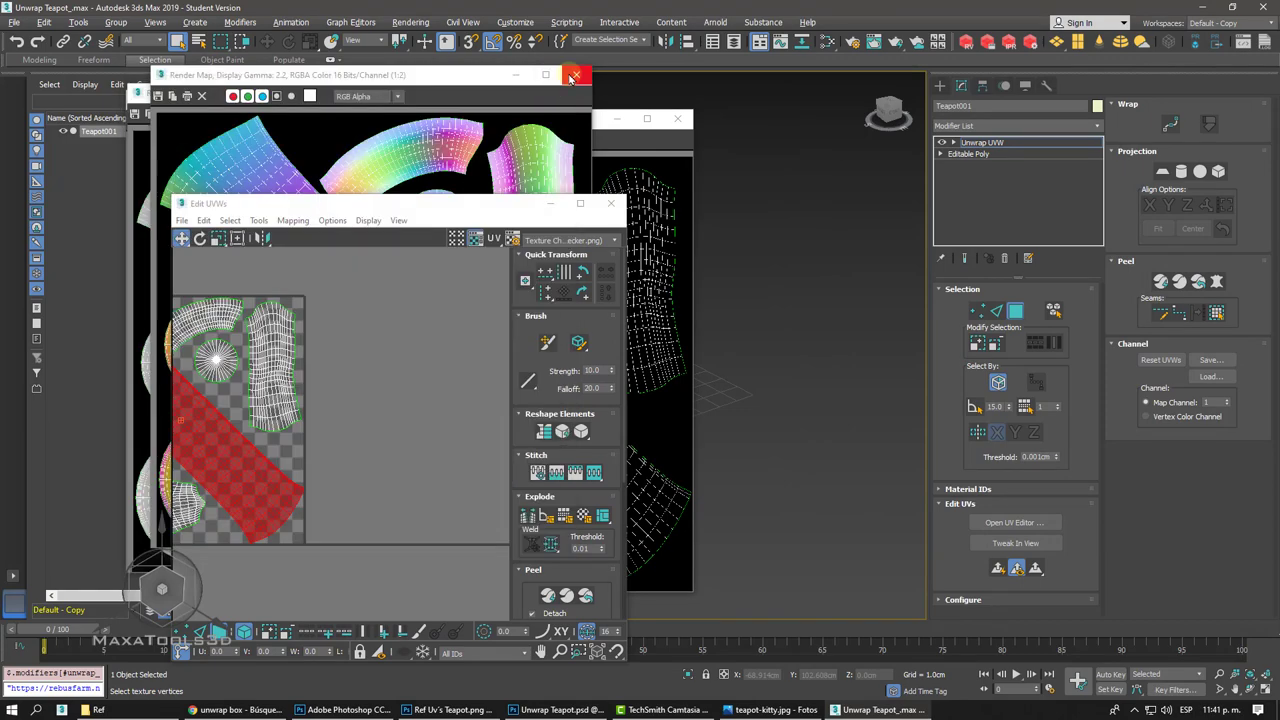
pyautogui.click(588, 86)
pyautogui.click(674, 119)
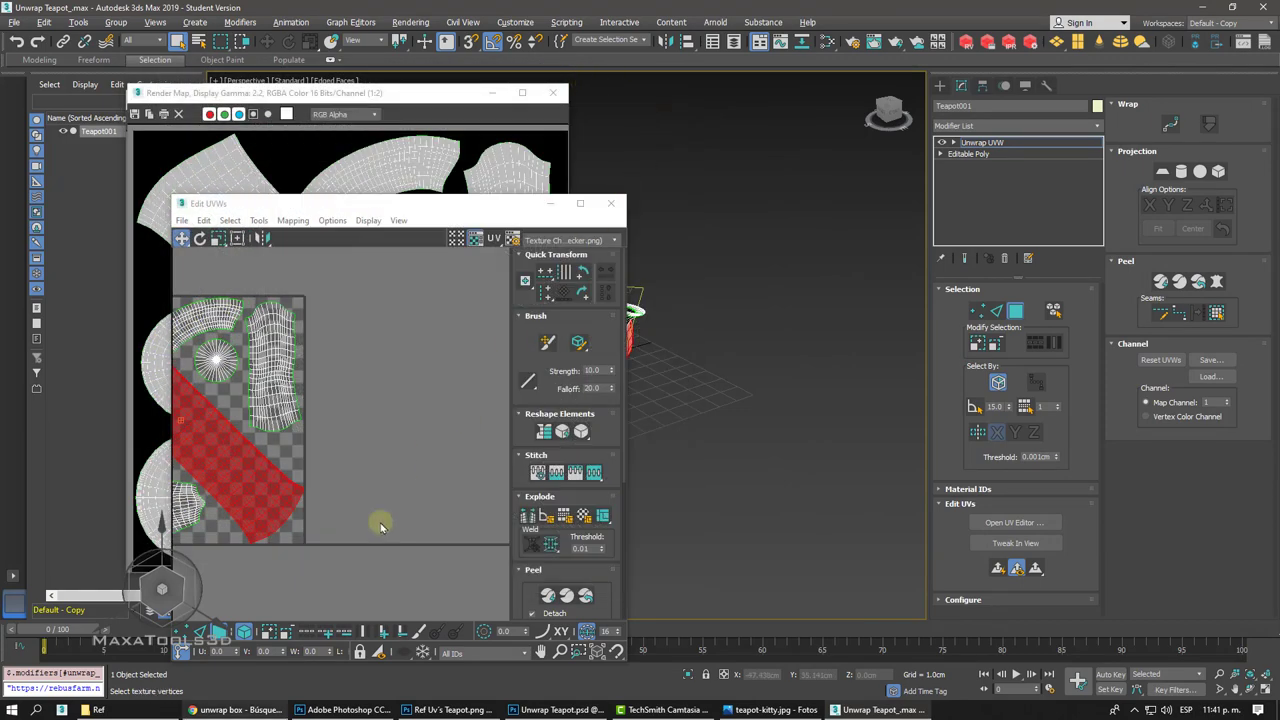
# - In Chrome, switch to the How to unwrap UV in 3Ds Max YouTube tab
pyautogui.click(243, 710)
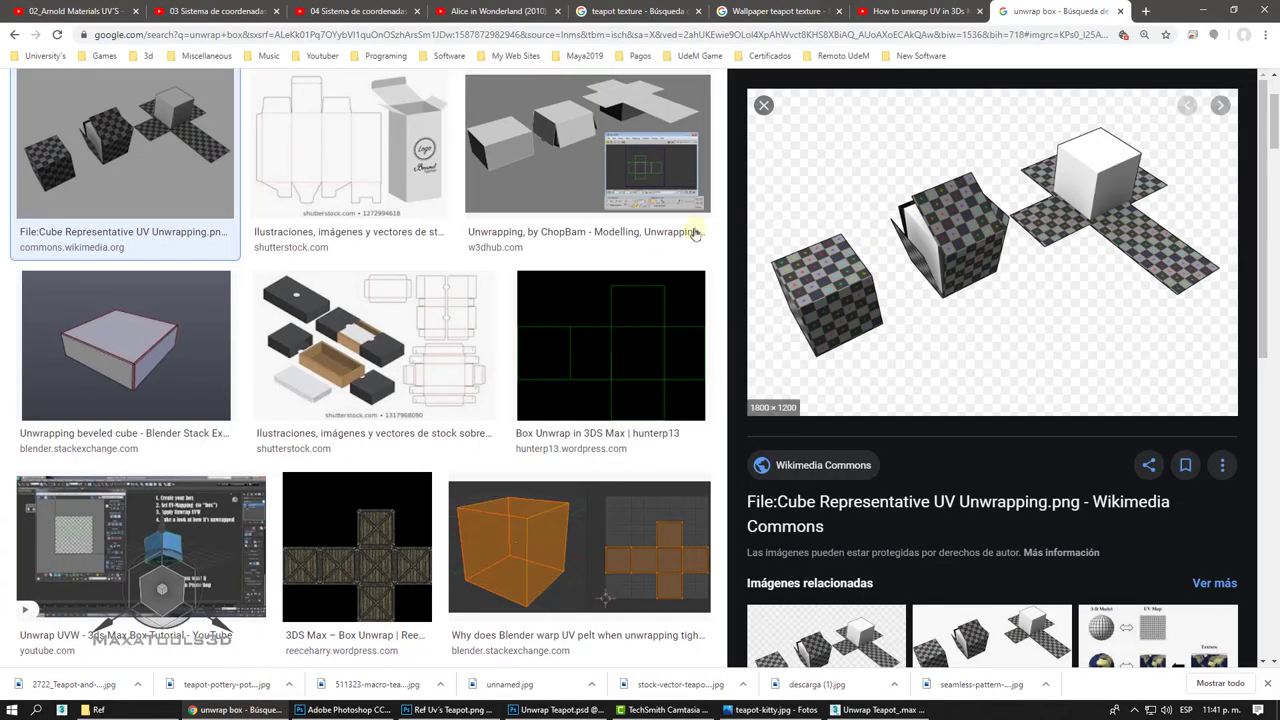
pyautogui.scroll(3, 697, 234)
pyautogui.click(908, 6)
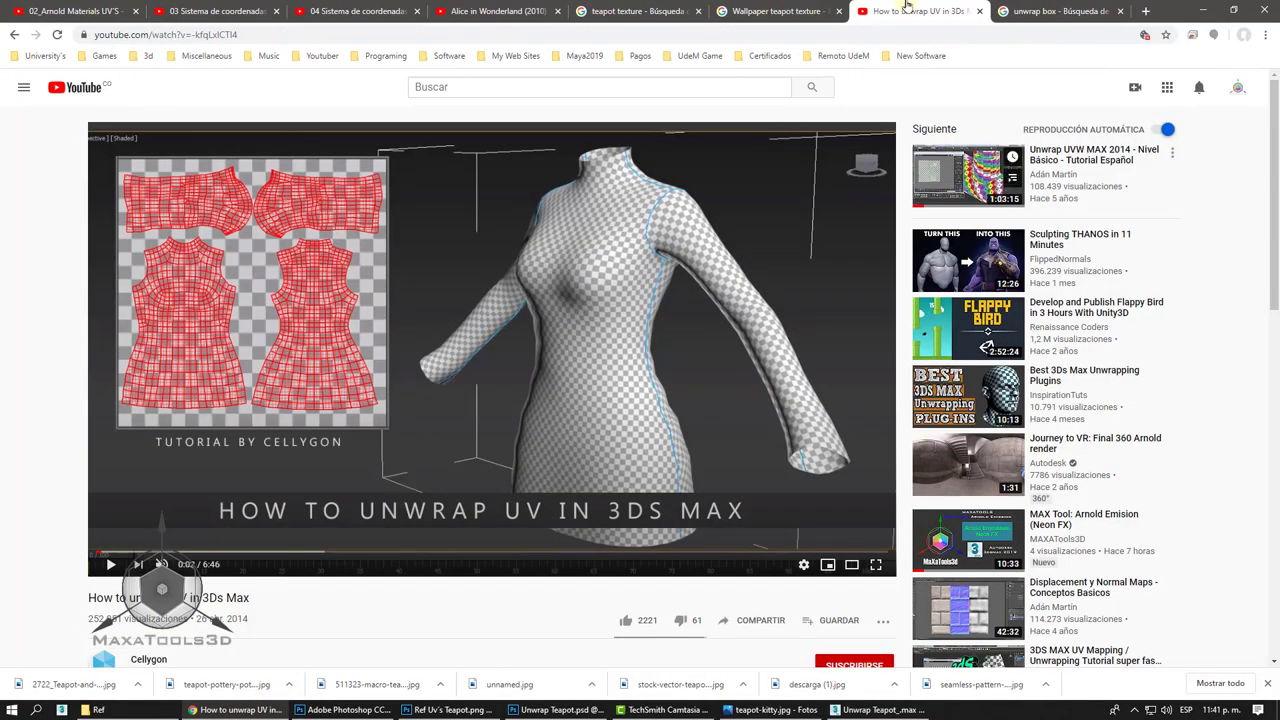
pyautogui.click(447, 87)
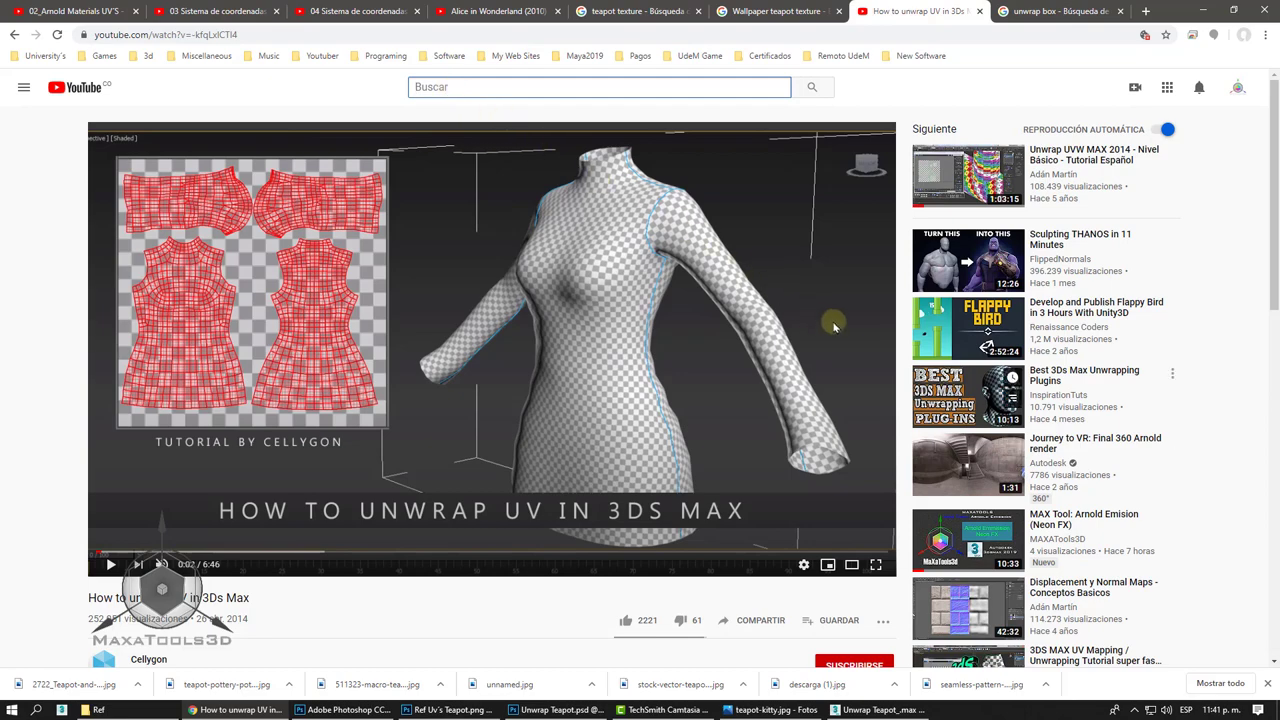
# - Scroll through the tutorial's comments, then return to 3ds Max with Edit UVWs moved right
pyautogui.scroll(-2, 834, 320)
pyautogui.scroll(-1, 846, 337)
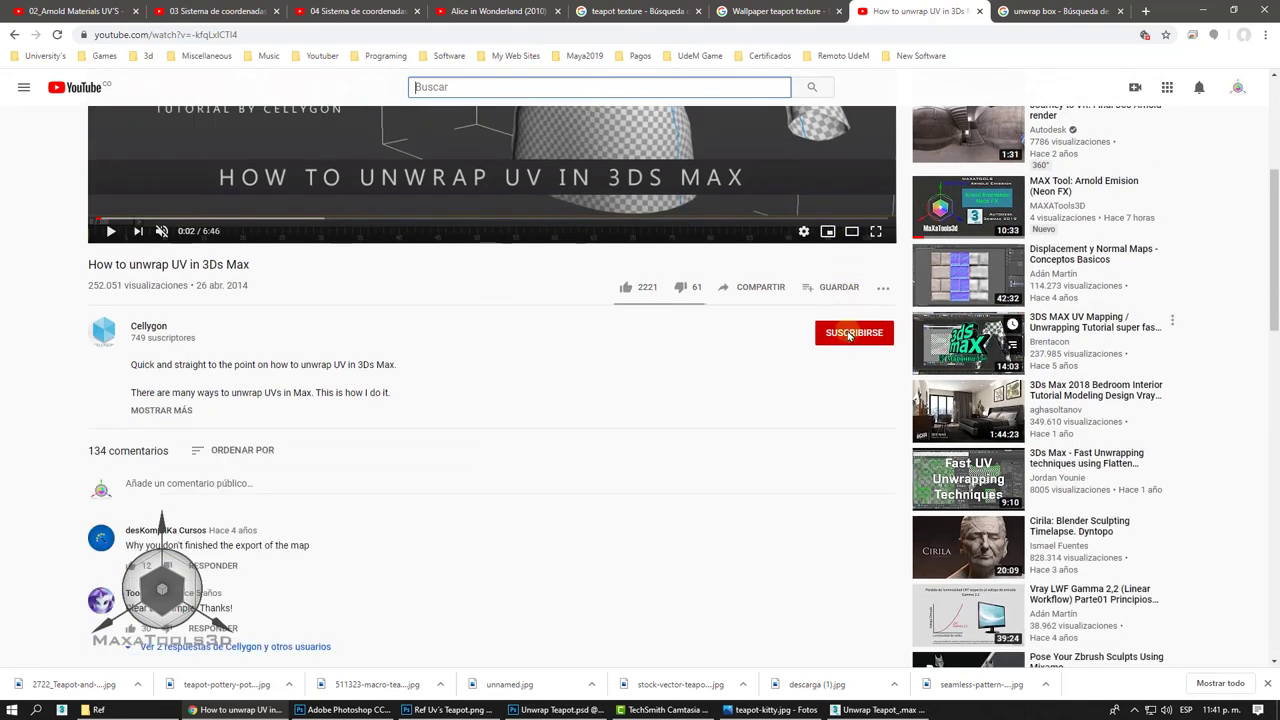
pyautogui.scroll(-1, 848, 337)
pyautogui.scroll(-2, 847, 336)
pyautogui.scroll(1, 847, 336)
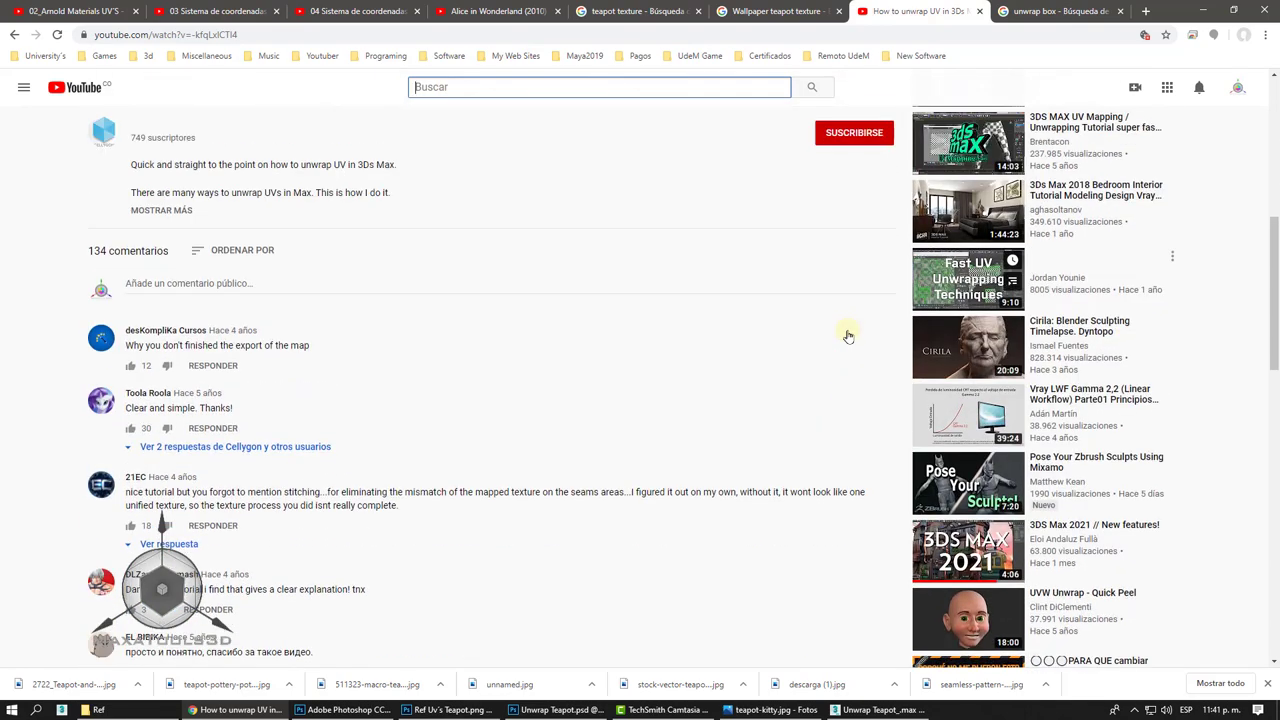
pyautogui.click(1203, 11)
pyautogui.moveTo(330, 205); pyautogui.dragTo(651, 96)
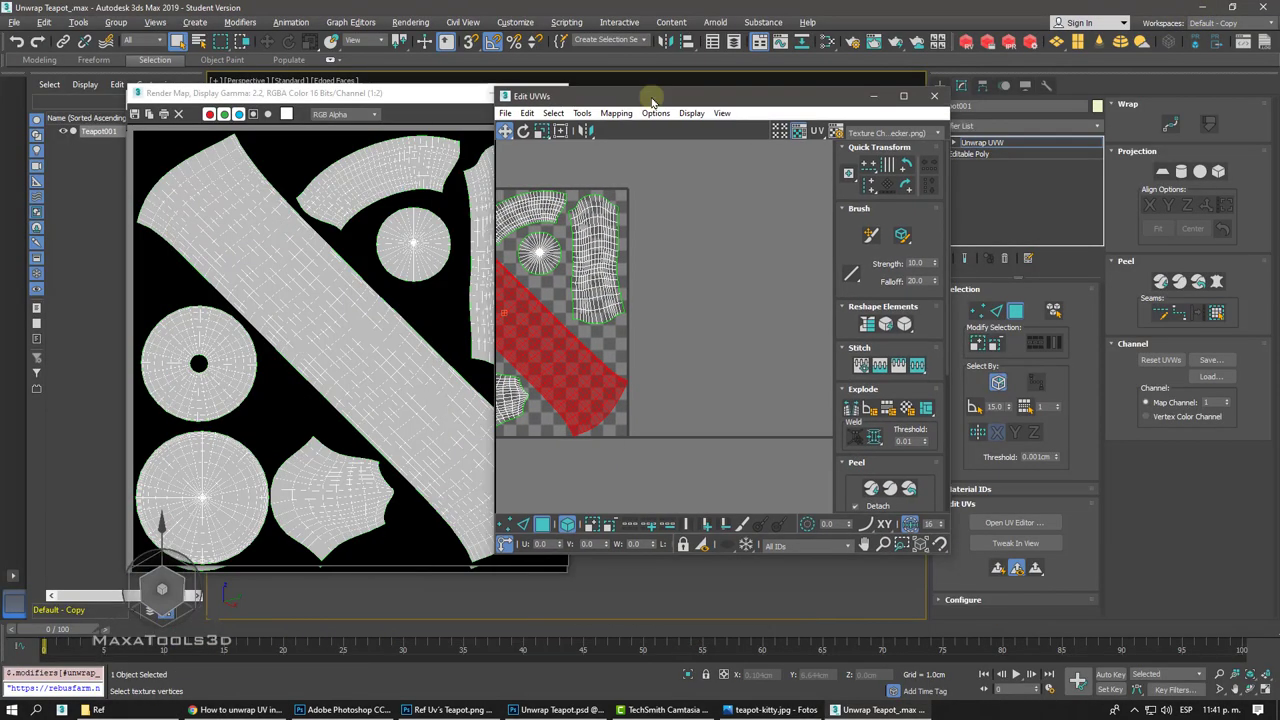
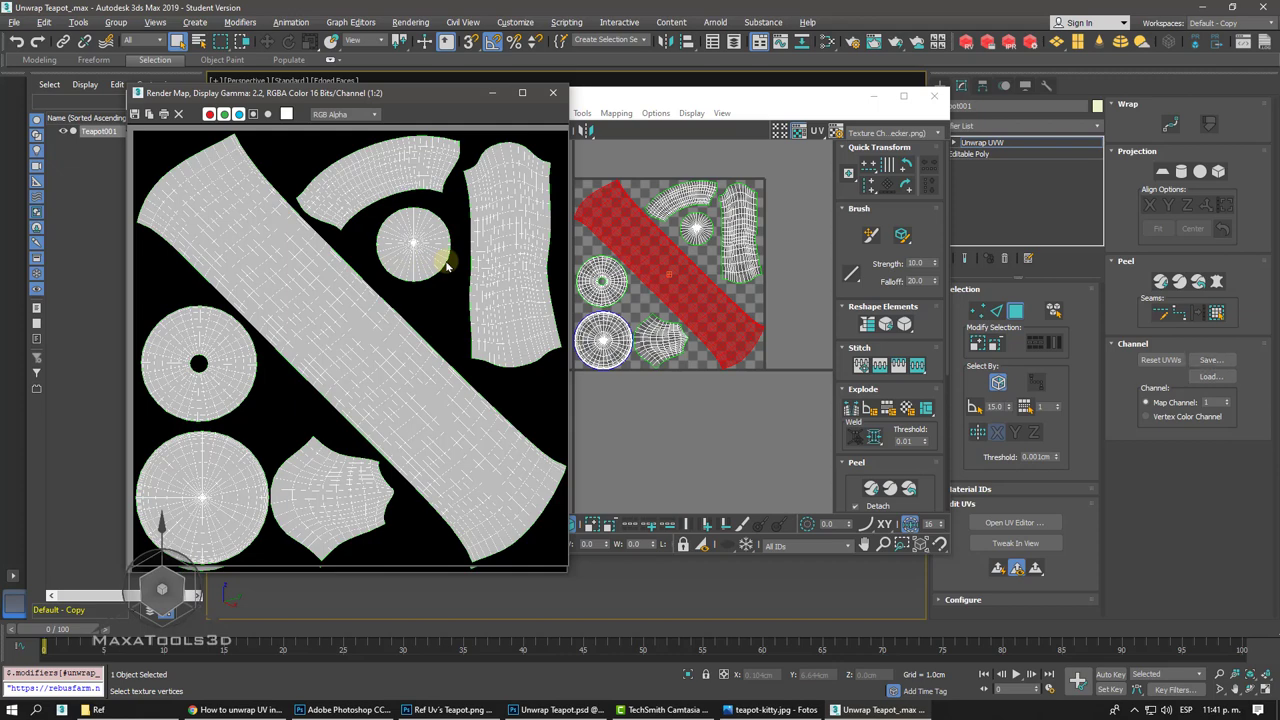
# - Close both Render Map previews and the Edit UVWs window, then convert the teapot to Editable Poly
pyautogui.click(553, 92)
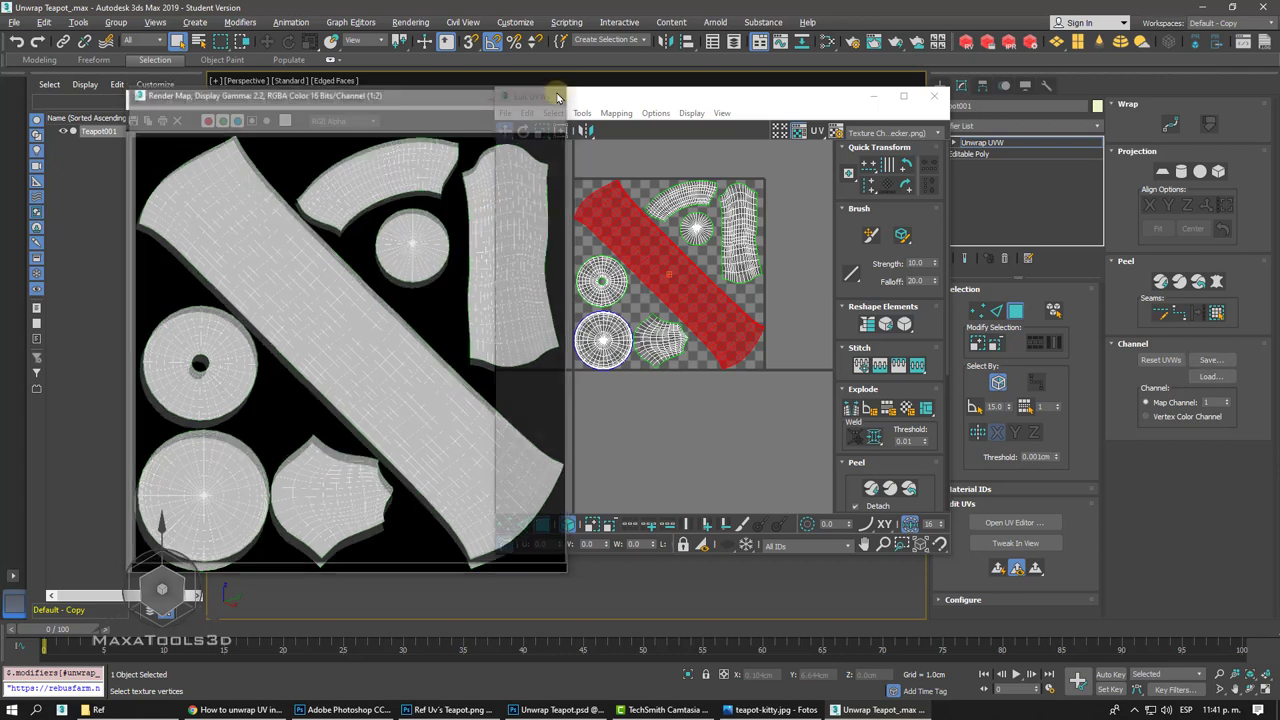
pyautogui.click(933, 97)
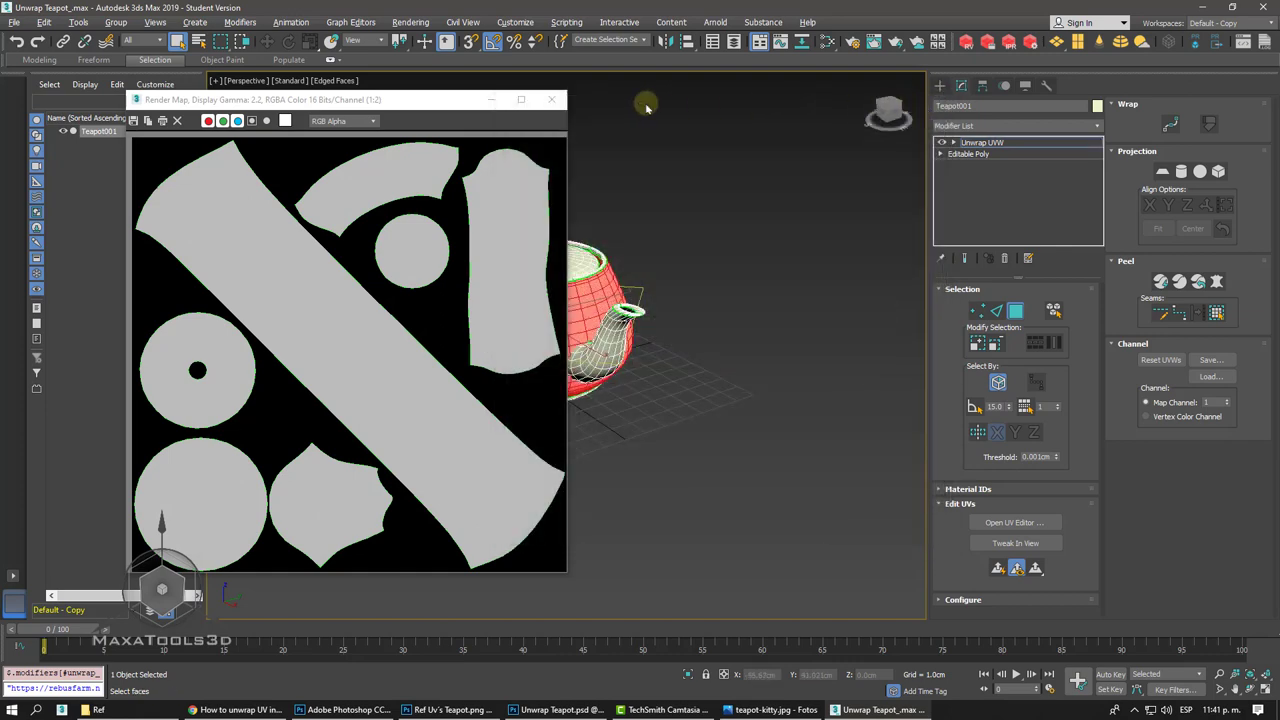
pyautogui.click(555, 104)
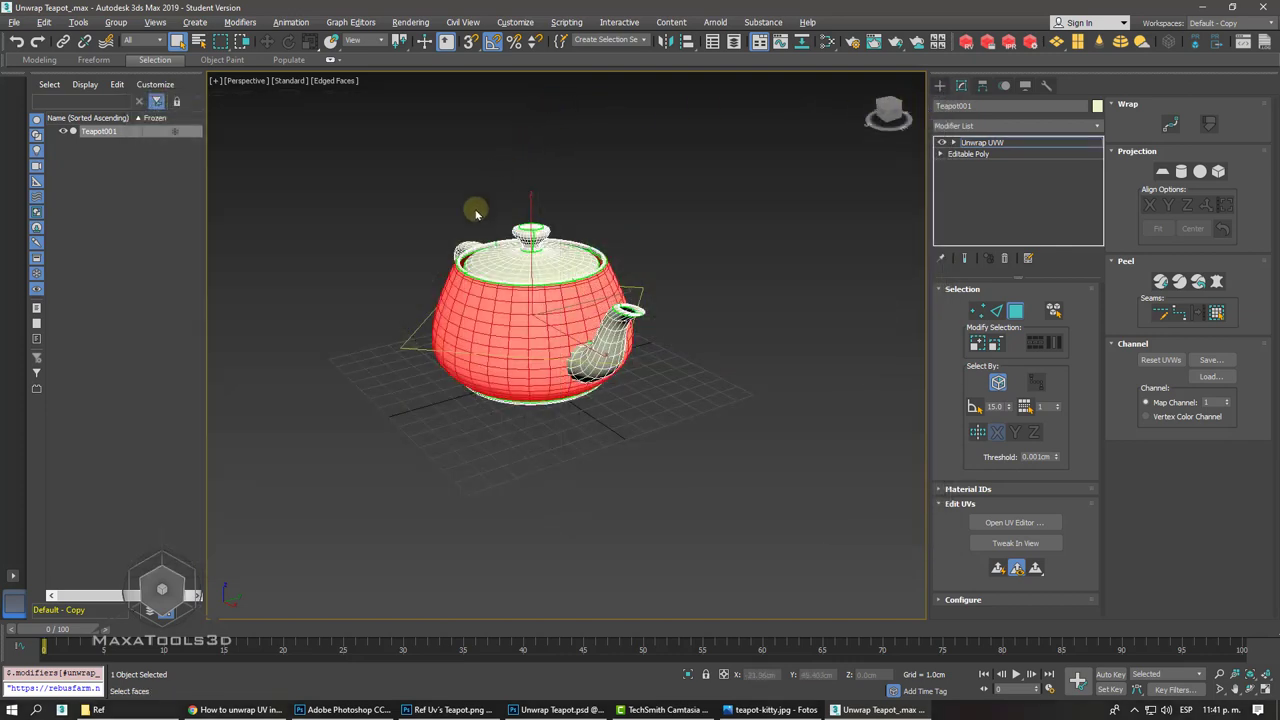
pyautogui.rightClick(434, 254)
pyautogui.moveTo(463, 393)
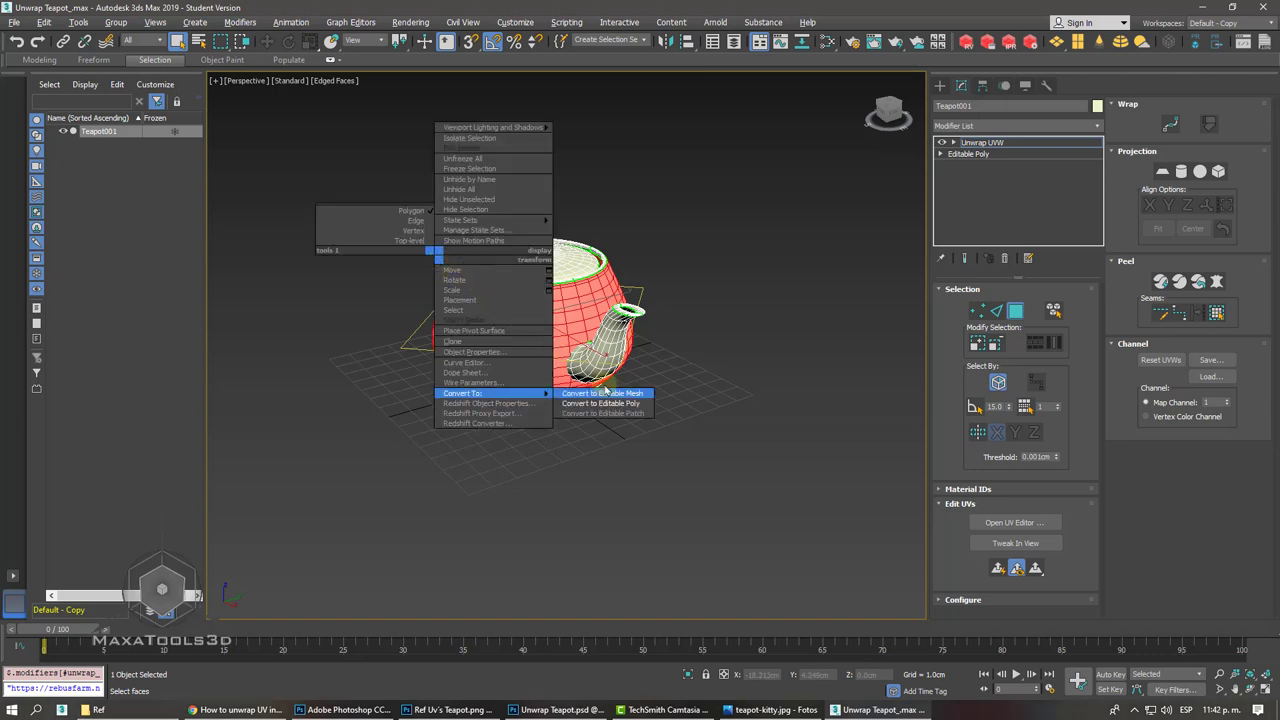
pyautogui.click(605, 403)
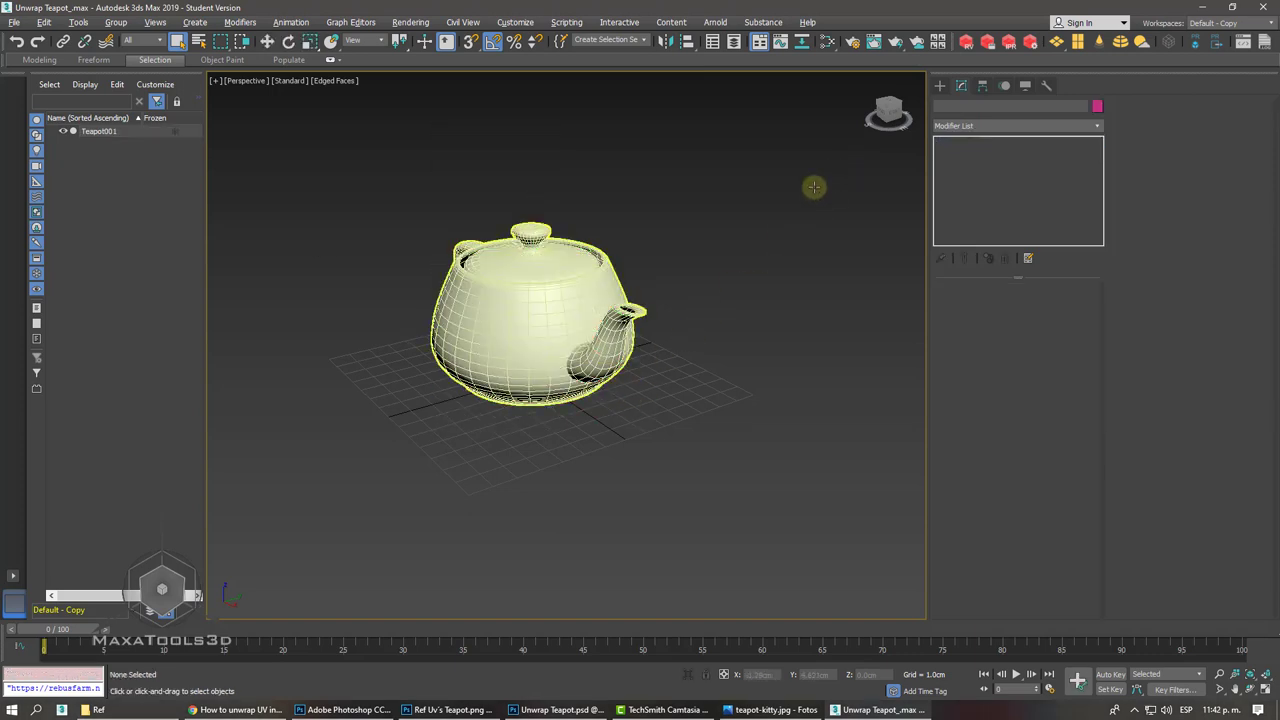
# - Orbit and zoom around the editable-poly teapot to view its handle and spout from several sides
pyautogui.moveTo(575, 288)
pyautogui.mouseDown(button='middle')
pyautogui.moveTo(581, 330)
pyautogui.moveTo(763, 234)
pyautogui.mouseUp(button='middle')
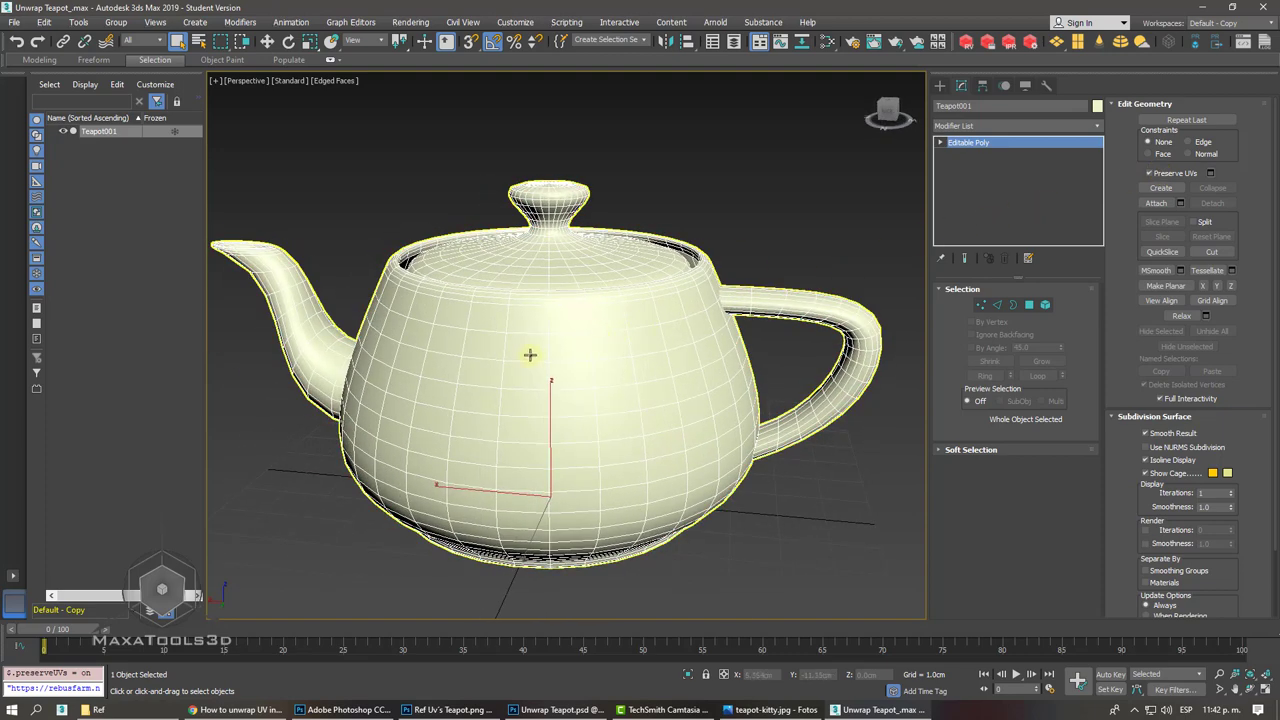
pyautogui.keyDown('alt'); pyautogui.moveTo(528, 354); pyautogui.dragTo(532, 345, button='middle'); pyautogui.keyUp('alt')
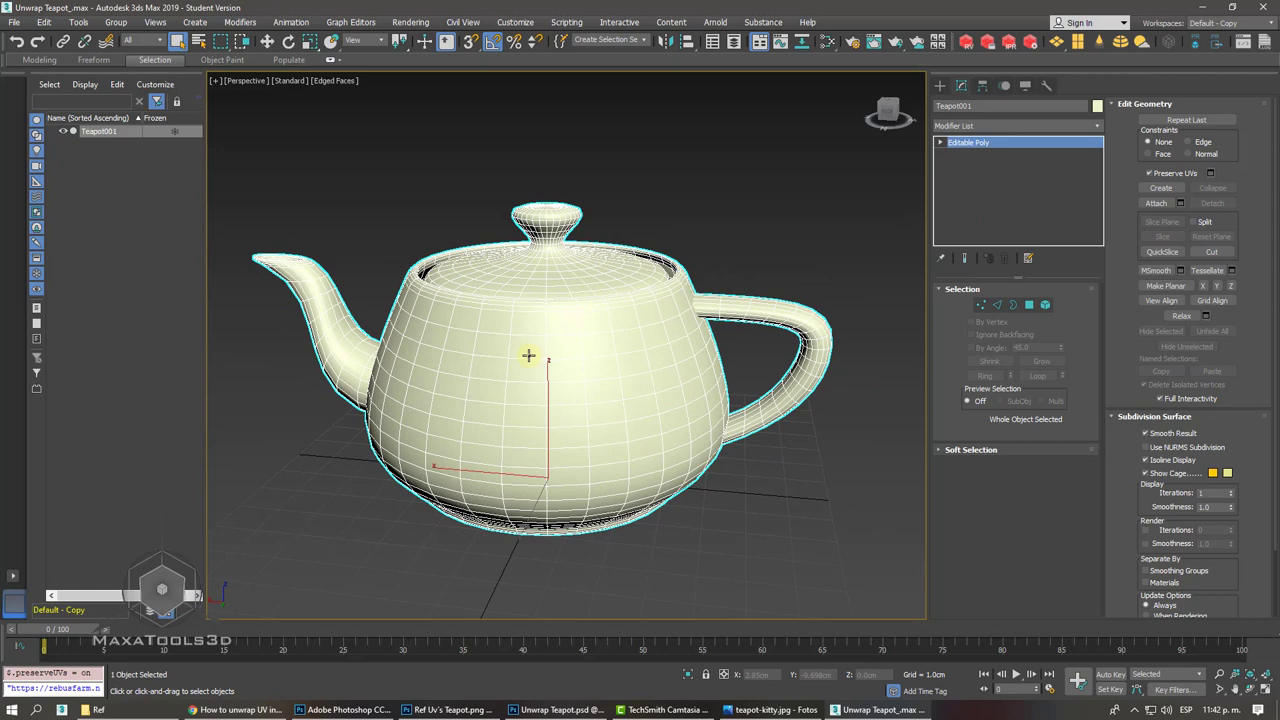
pyautogui.keyDown('alt'); pyautogui.moveTo(528, 354); pyautogui.dragTo(529, 355, button='middle'); pyautogui.keyUp('alt')
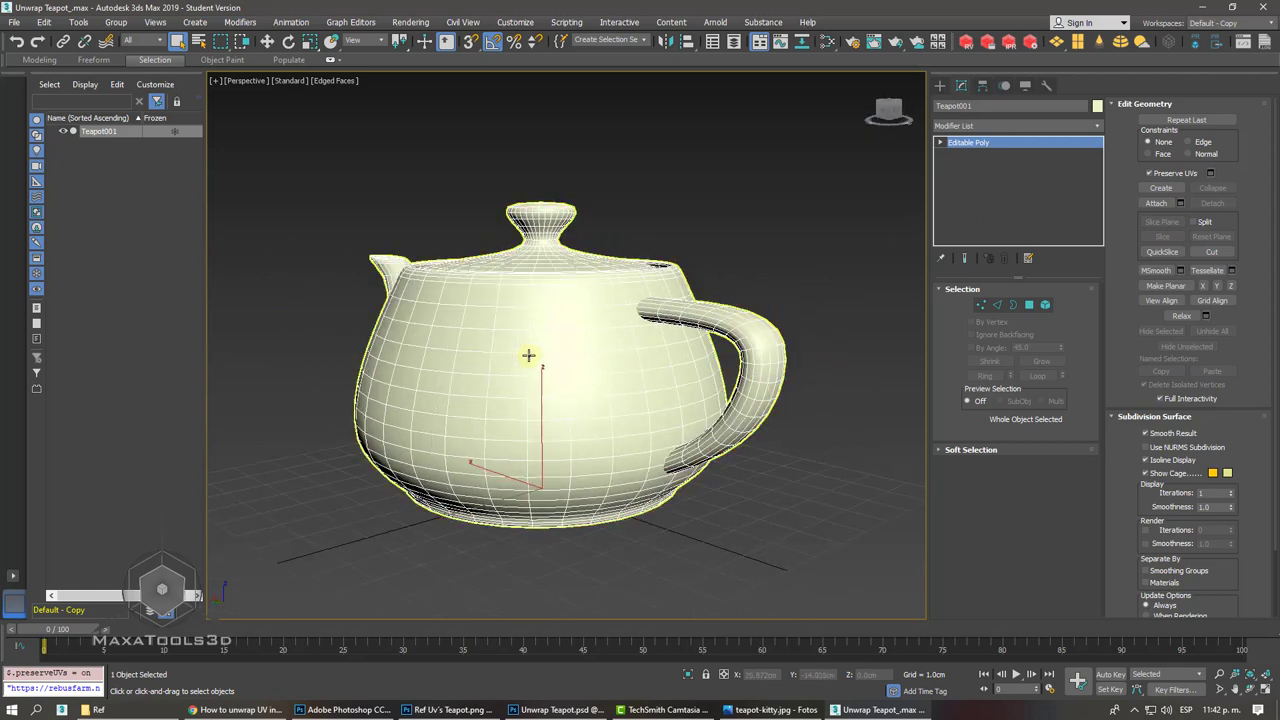
pyautogui.keyDown('alt'); pyautogui.moveTo(528, 354); pyautogui.dragTo(531, 357, button='middle'); pyautogui.keyUp('alt')
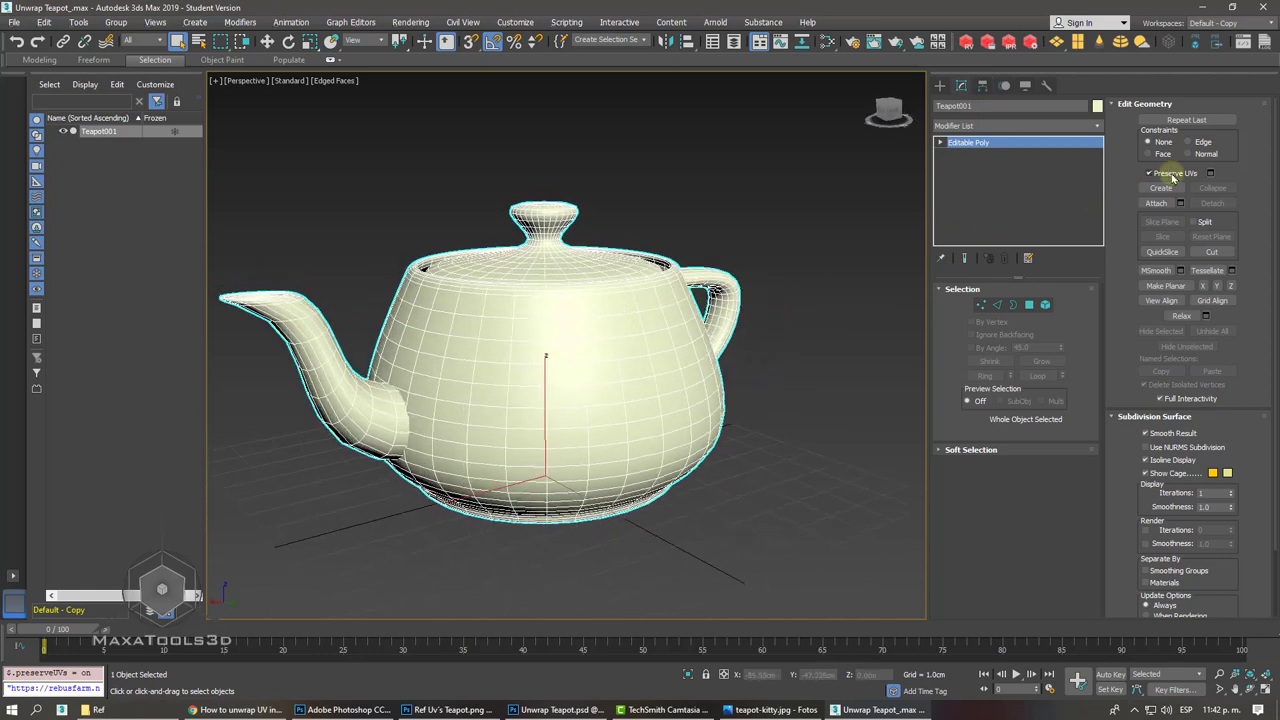
pyautogui.keyDown('alt'); pyautogui.moveTo(528, 354); pyautogui.dragTo(531, 357, button='middle'); pyautogui.keyUp('alt')
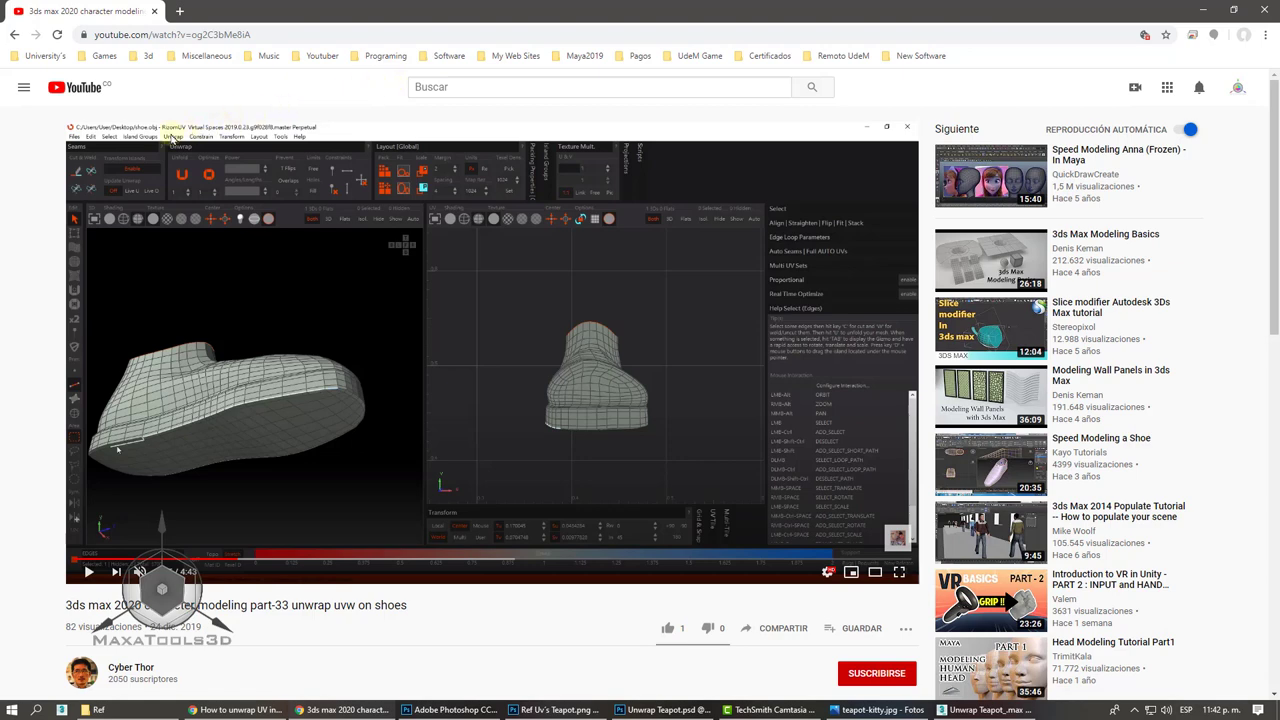
# - Search Google for 'Rizom Uv' in a new tab and open the Bridges - Rizom-Lab result
pyautogui.click(179, 11)
pyautogui.write('R')
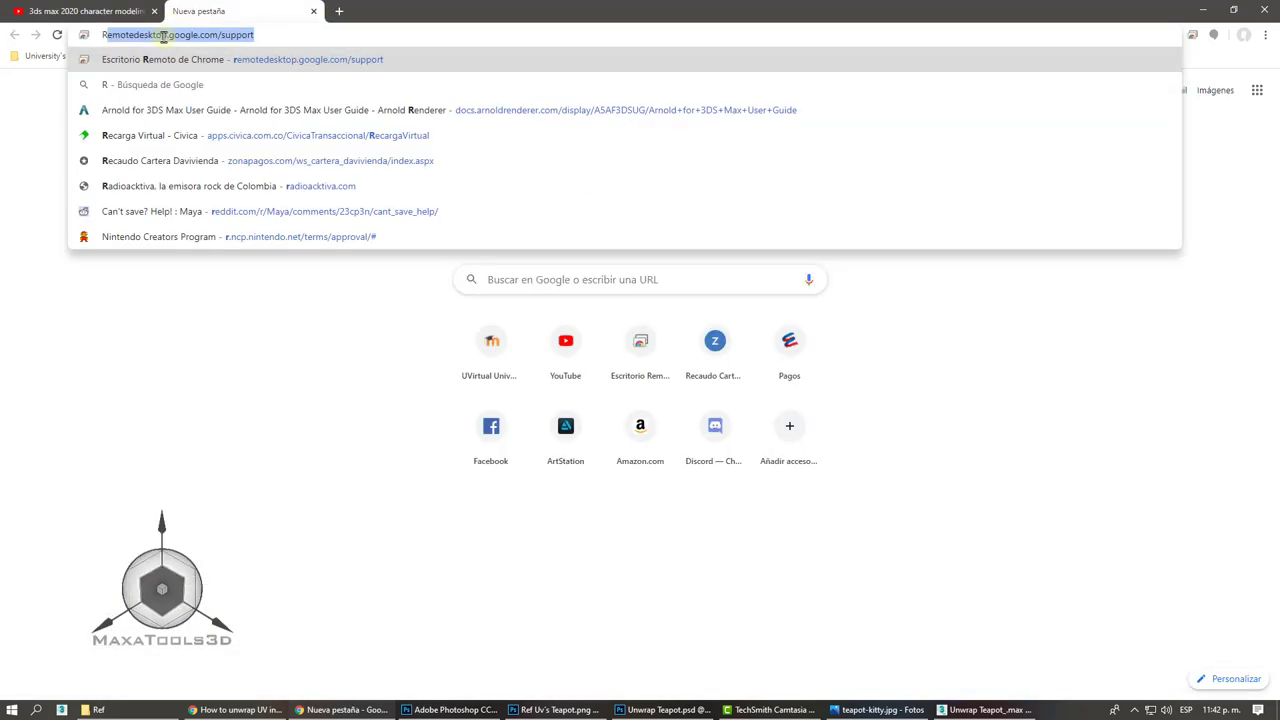
pyautogui.write('izom')
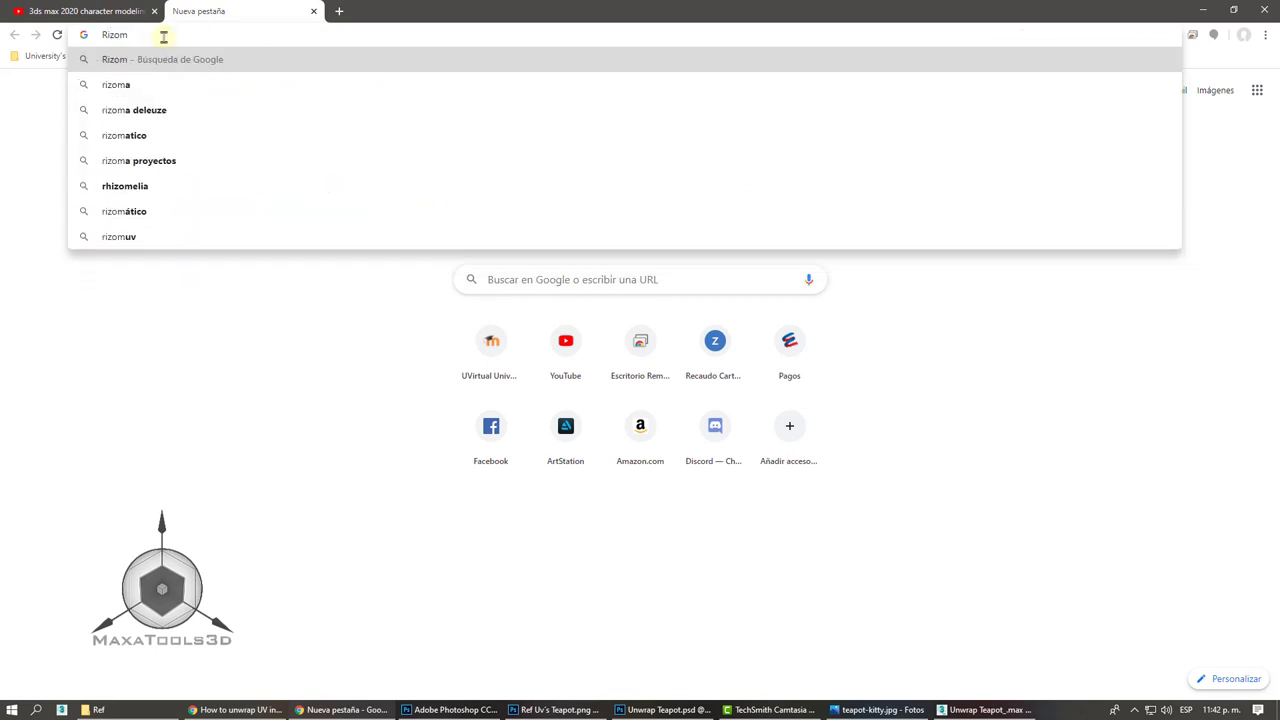
pyautogui.write(' Uv')
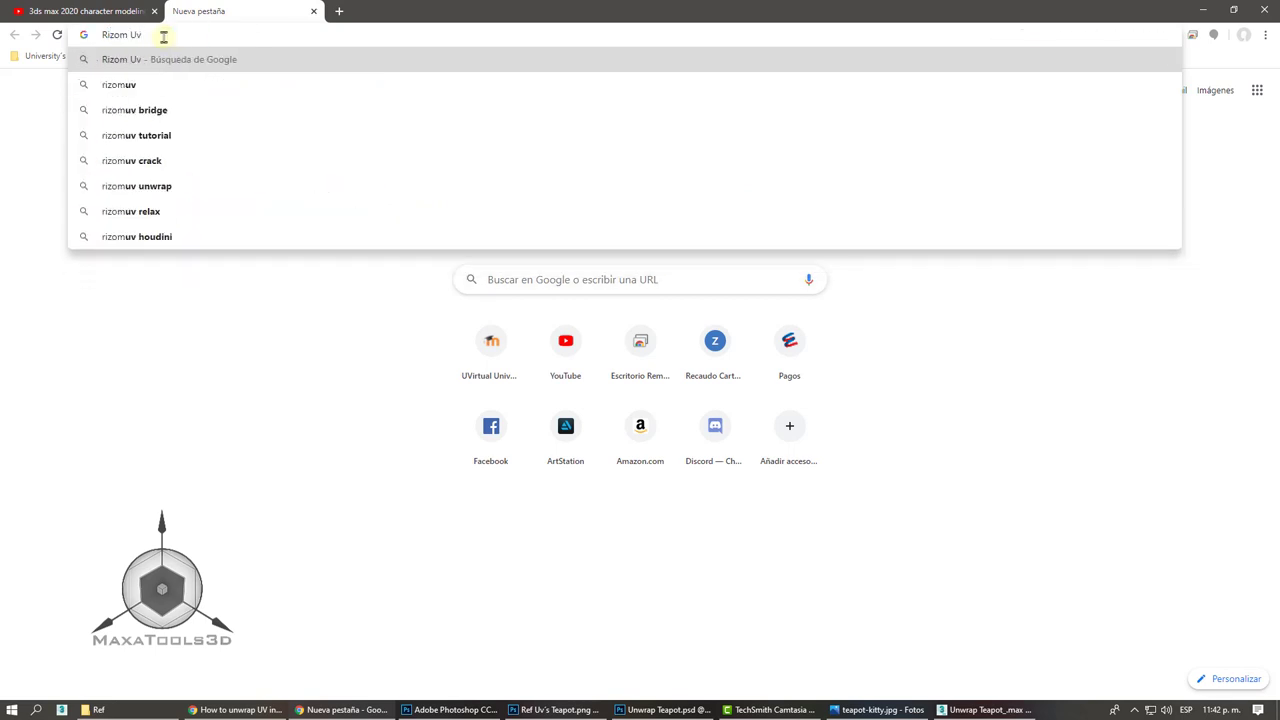
pyautogui.press('Return')
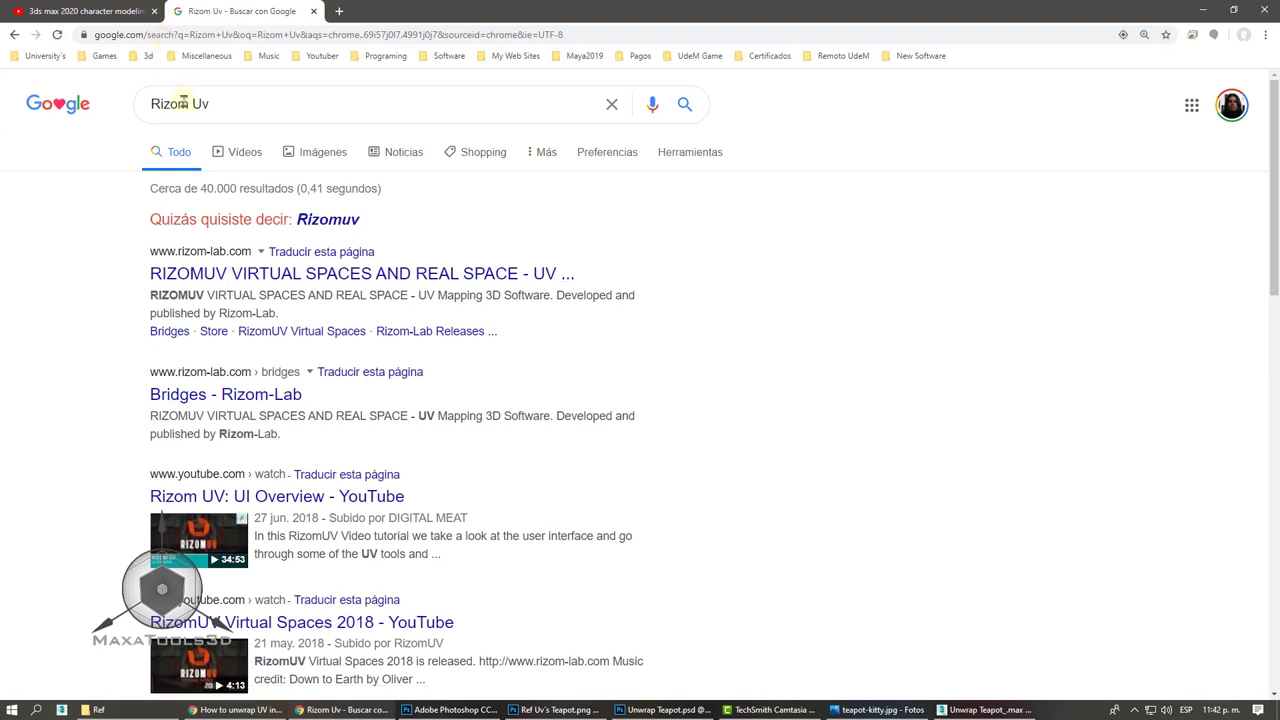
pyautogui.click(277, 395)
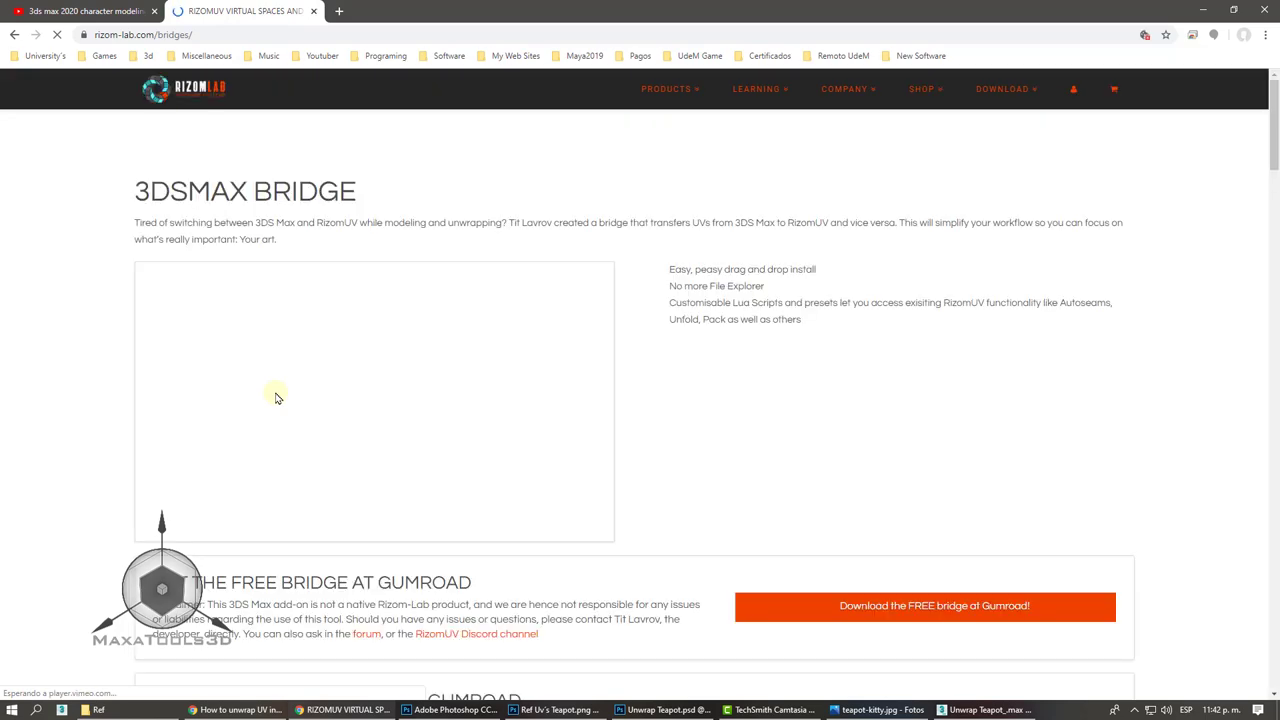
# - Scroll through the RizomUV 3DSMAX Bridge page, then minimize Chrome
pyautogui.scroll(-2, 320, 350)
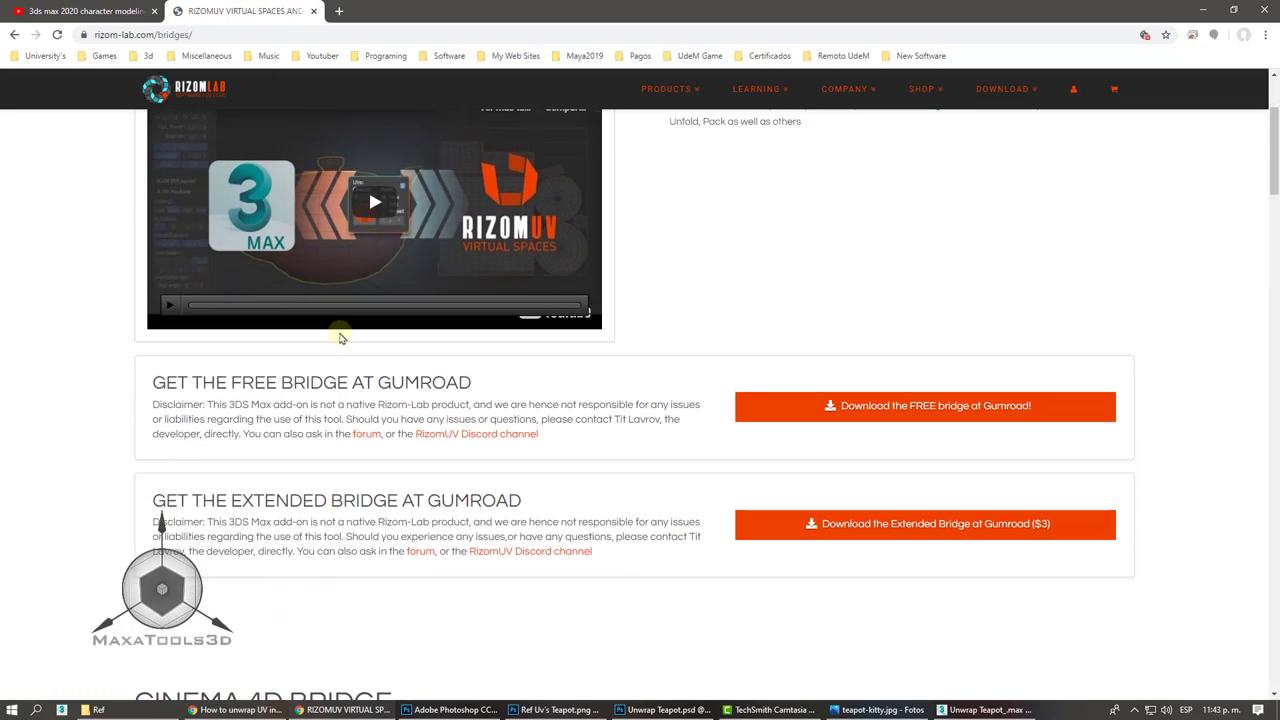
pyautogui.scroll(-3, 423, 260)
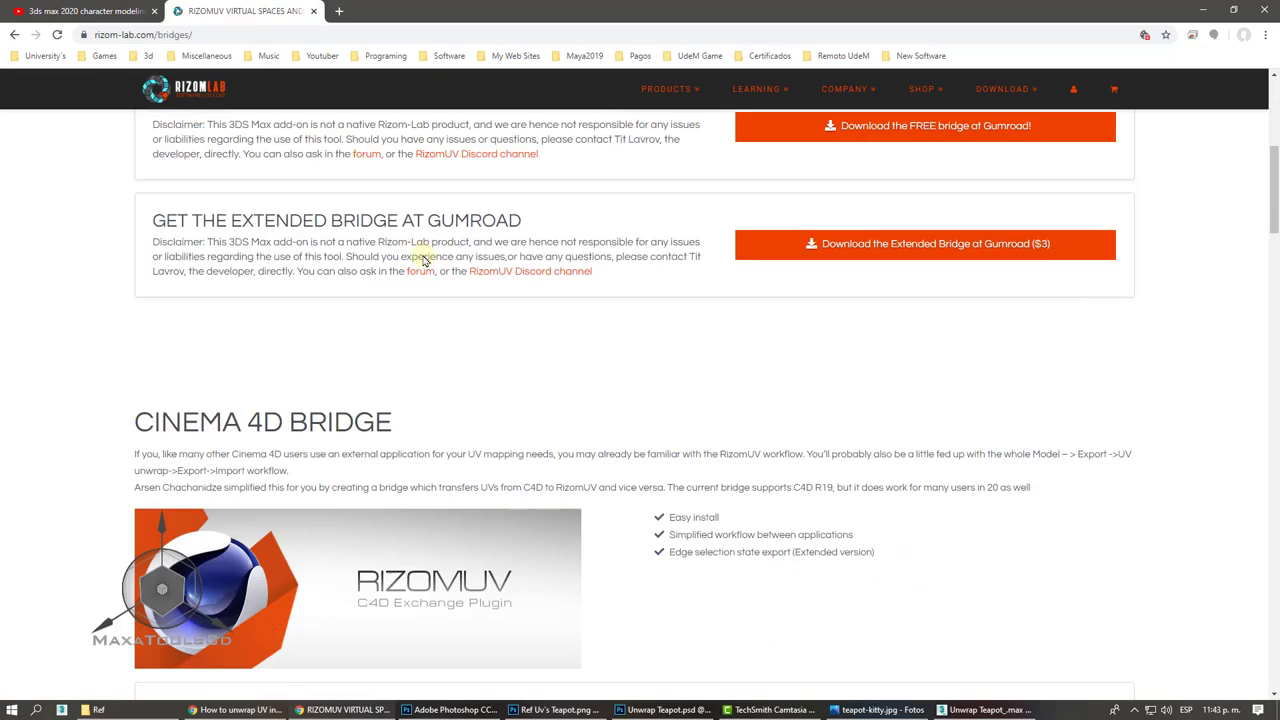
pyautogui.scroll(-2, 423, 260)
pyautogui.scroll(2, 423, 260)
pyautogui.scroll(4, 423, 260)
pyautogui.scroll(1, 394, 411)
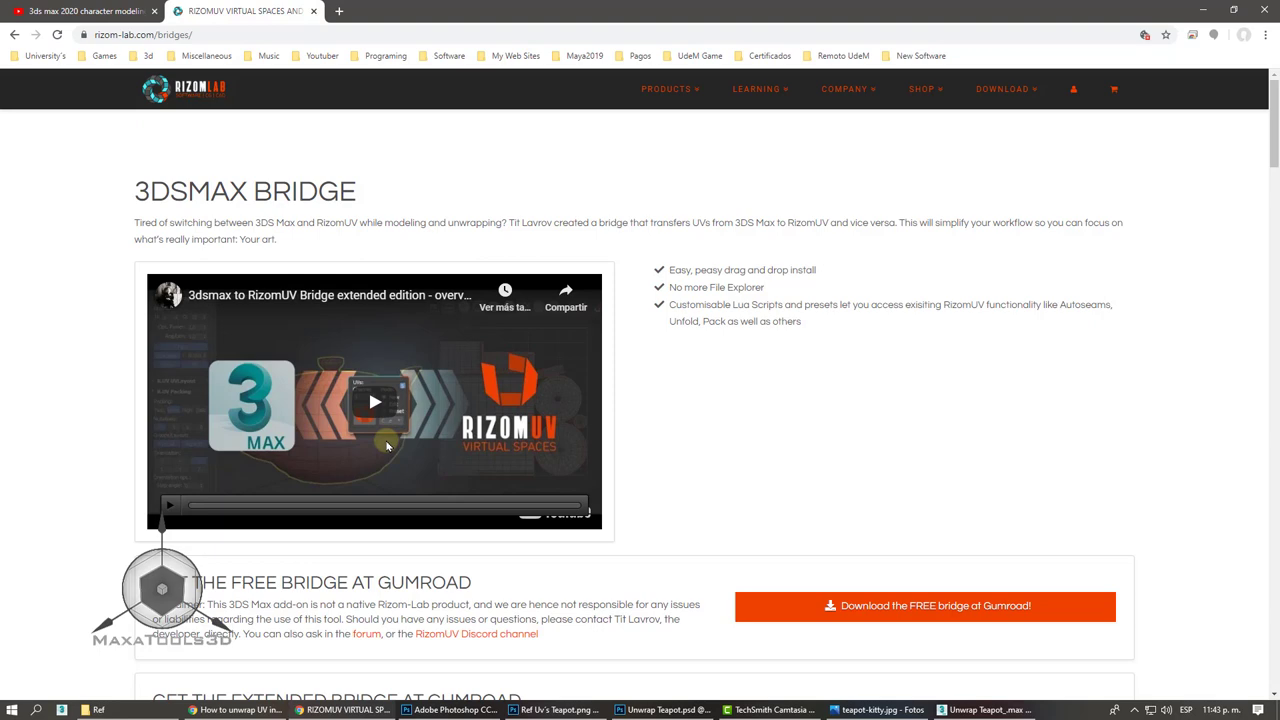
pyautogui.scroll(-2, 388, 445)
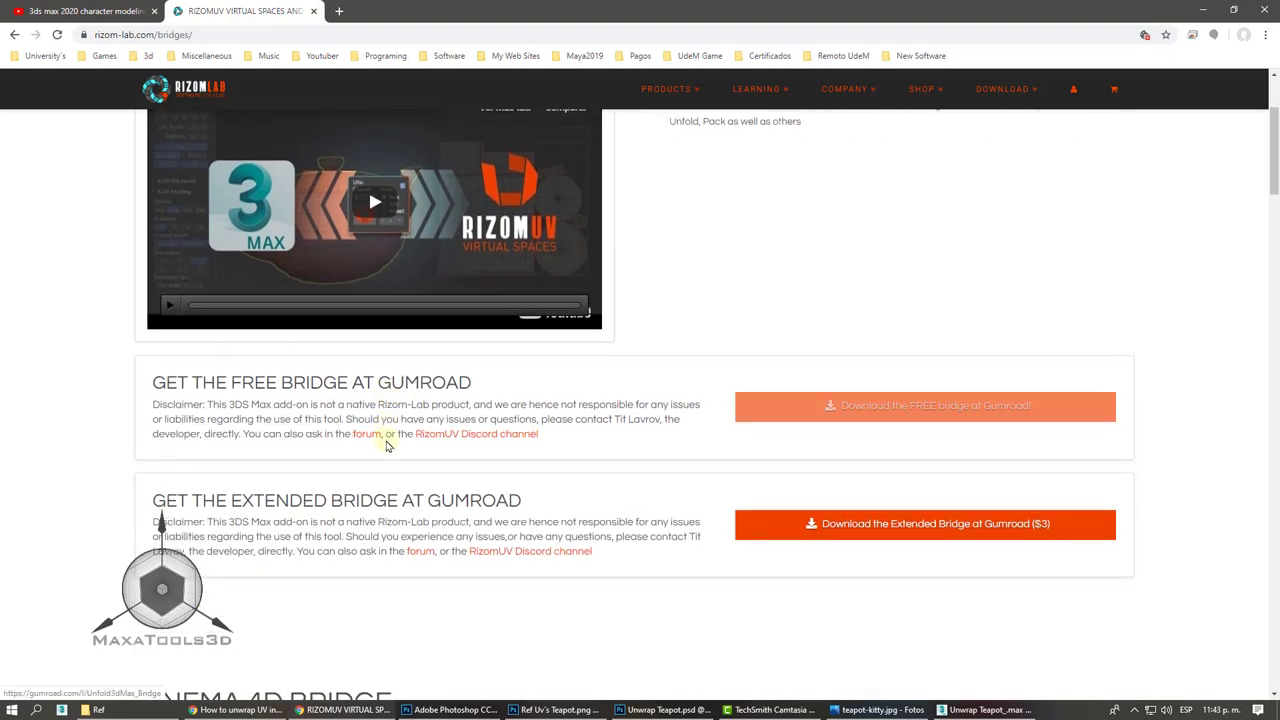
pyautogui.scroll(2, 388, 445)
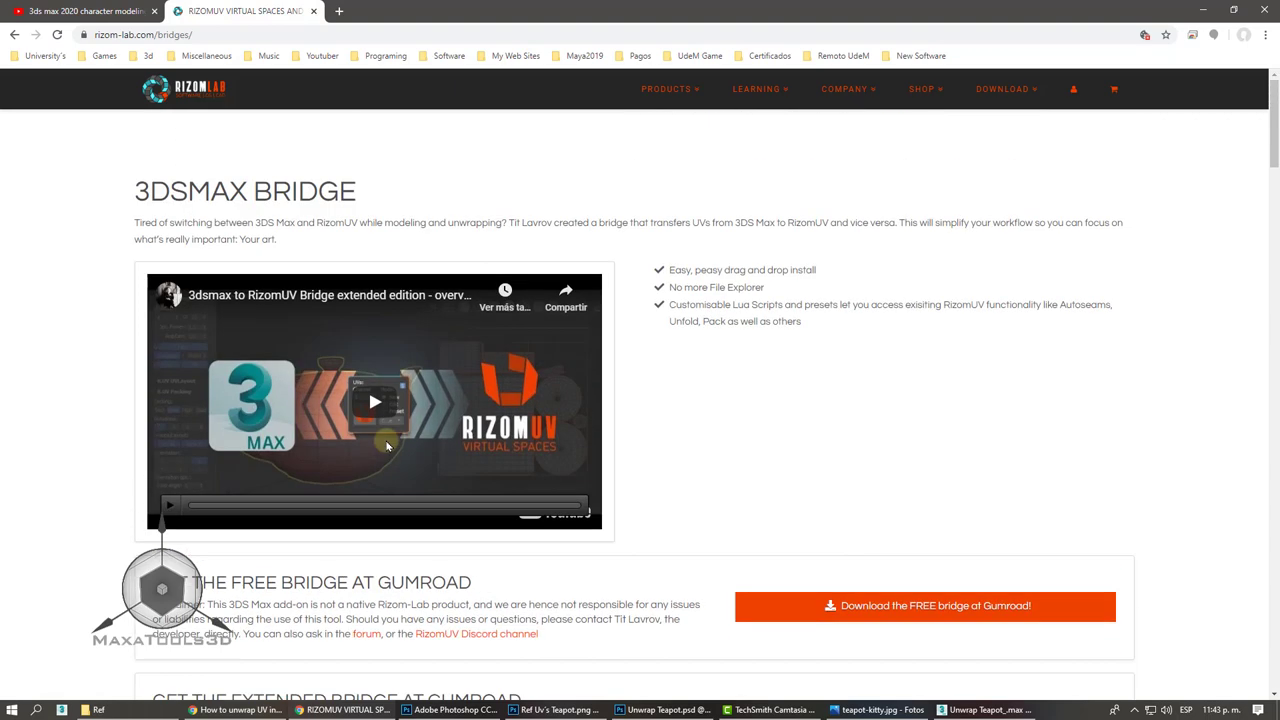
pyautogui.click(1201, 9)
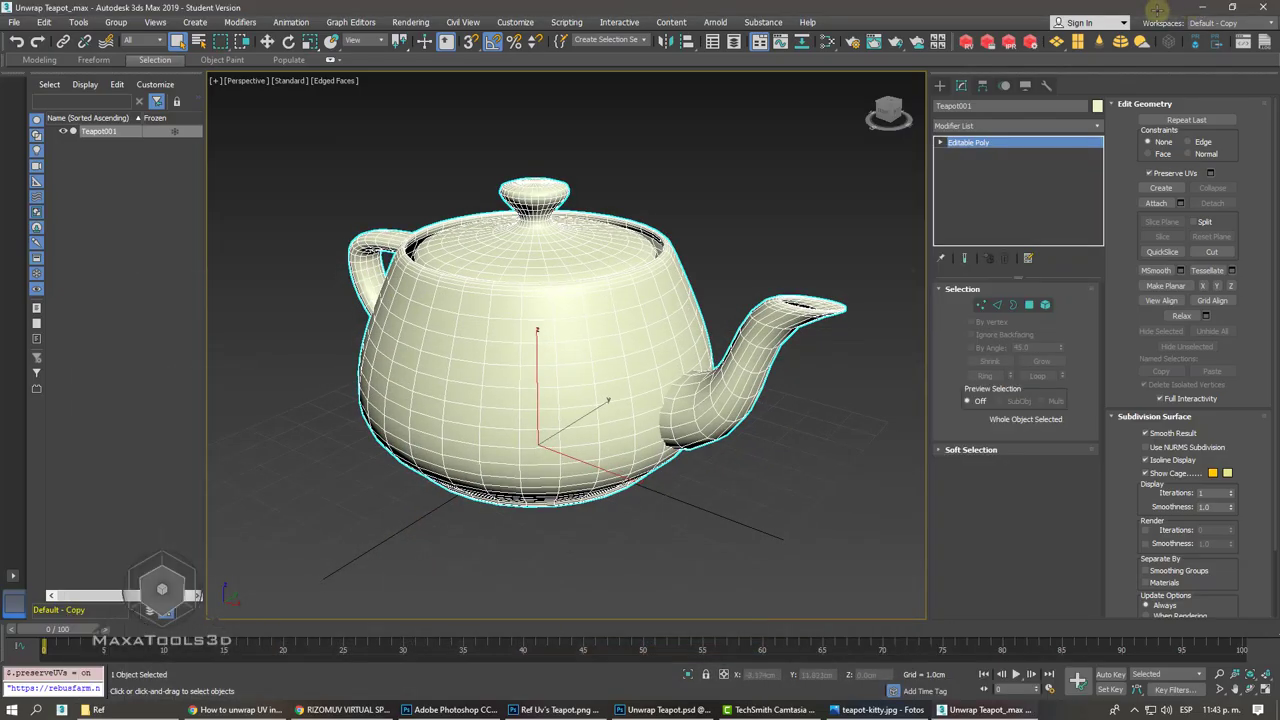
# - Open the Slate Material Editor and position it so the Map #1 Bitmap node is fully visible
pyautogui.click(827, 41)
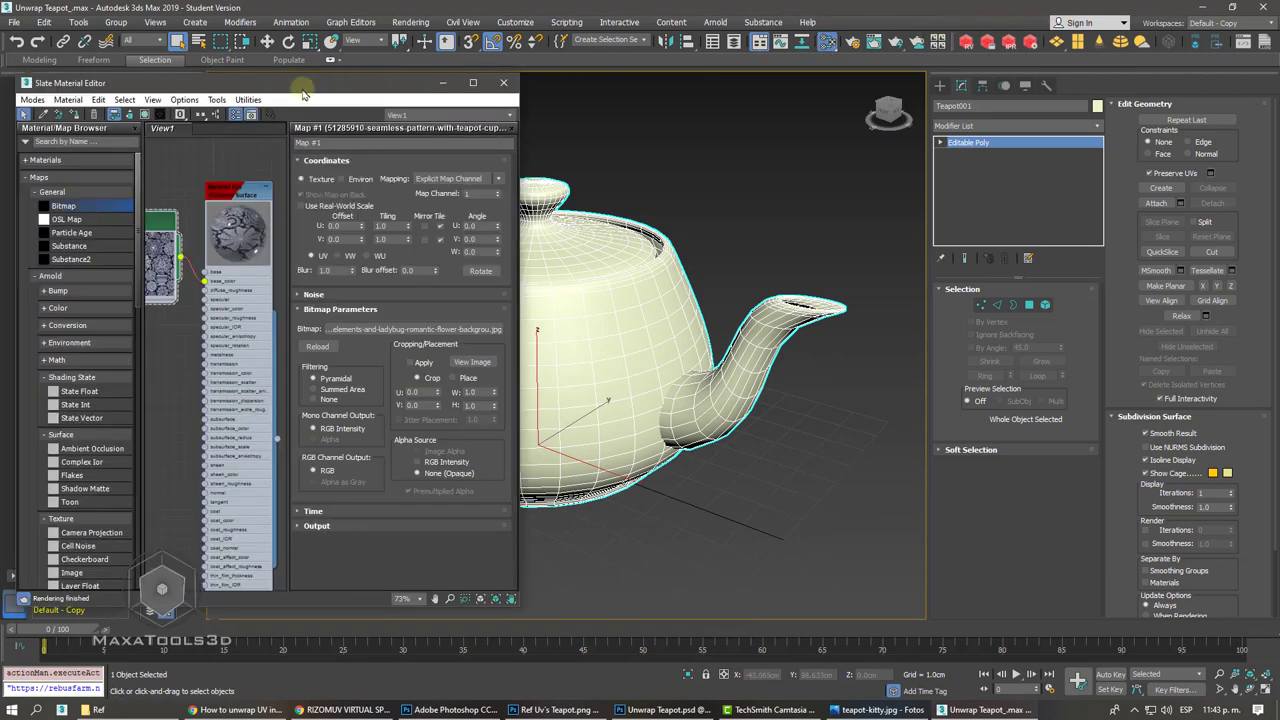
pyautogui.moveTo(297, 85)
pyautogui.mouseDown()
pyautogui.moveTo(653, 68)
pyautogui.moveTo(299, 65)
pyautogui.mouseUp()
pyautogui.scroll(2, 249, 216)
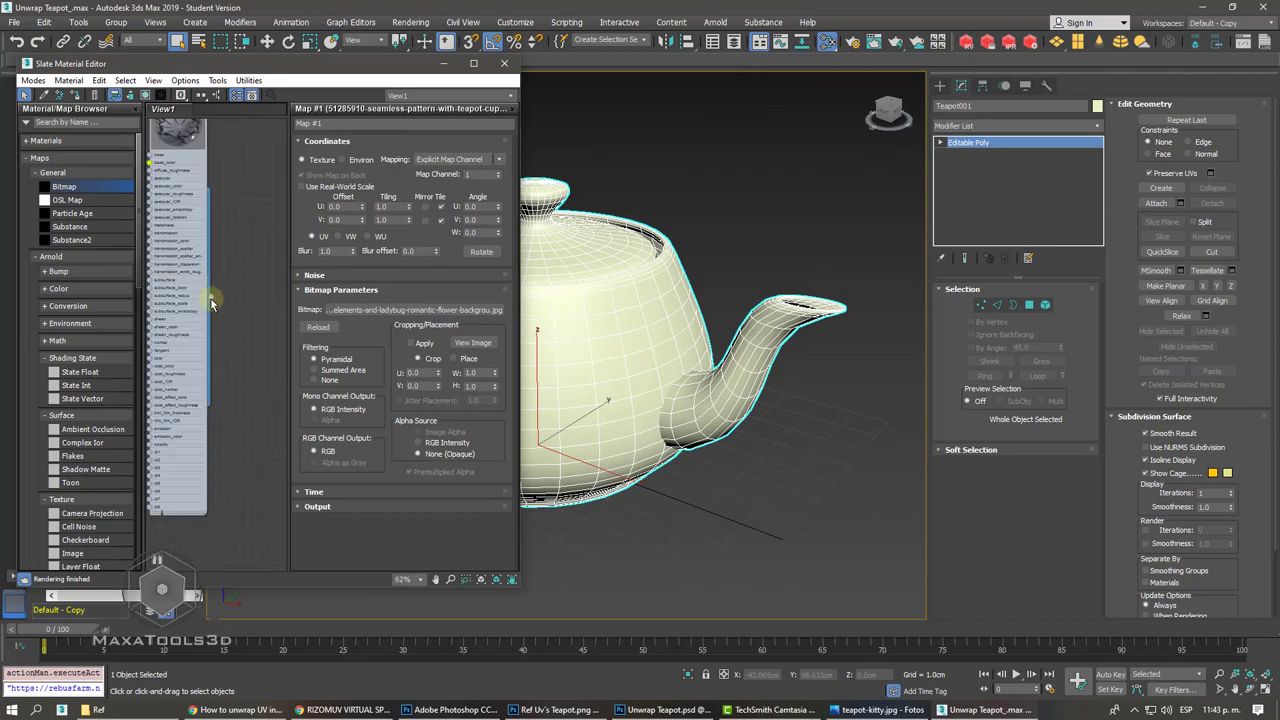
pyautogui.moveTo(211, 298); pyautogui.dragTo(618, 372)
pyautogui.moveTo(618, 372)
pyautogui.keyDown('alt'); pyautogui.mouseDown(button='middle')
pyautogui.moveTo(634, 360)
pyautogui.moveTo(720, 400)
pyautogui.mouseUp(button='middle'); pyautogui.keyUp('alt')
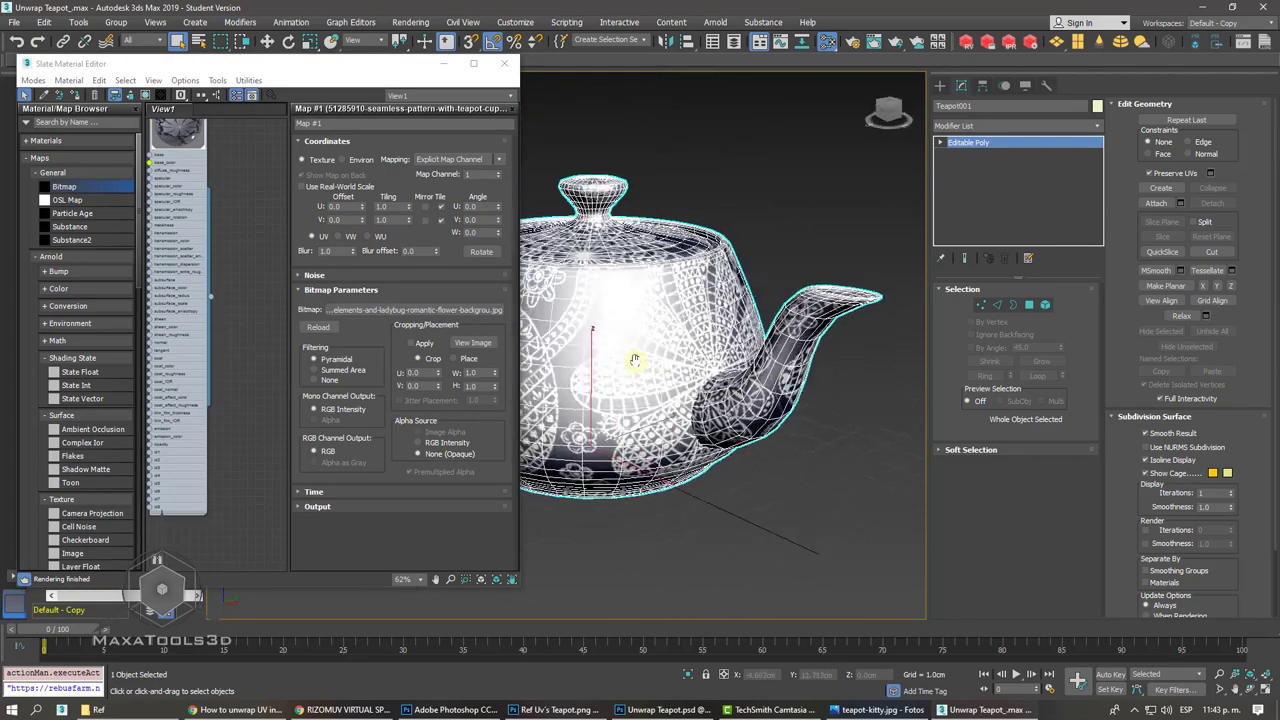
pyautogui.moveTo(378, 77); pyautogui.dragTo(610, 84)
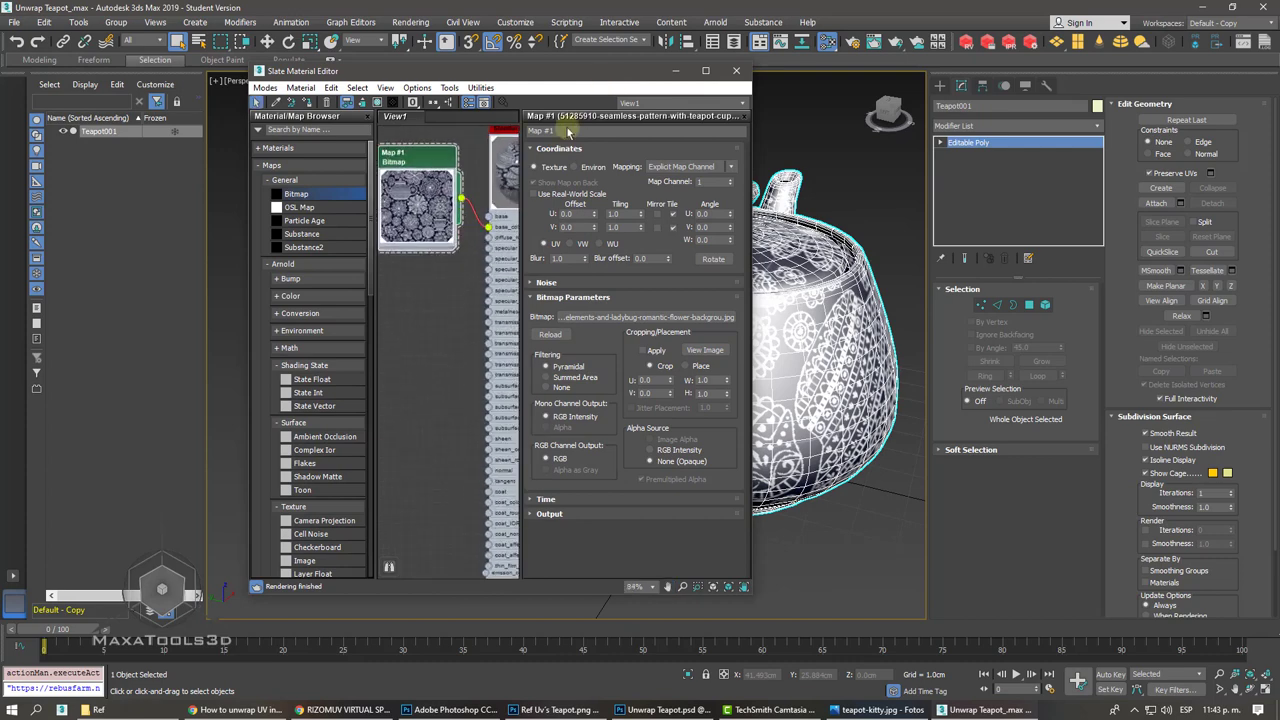
pyautogui.scroll(2, 450, 260)
pyautogui.scroll(2, 450, 260)
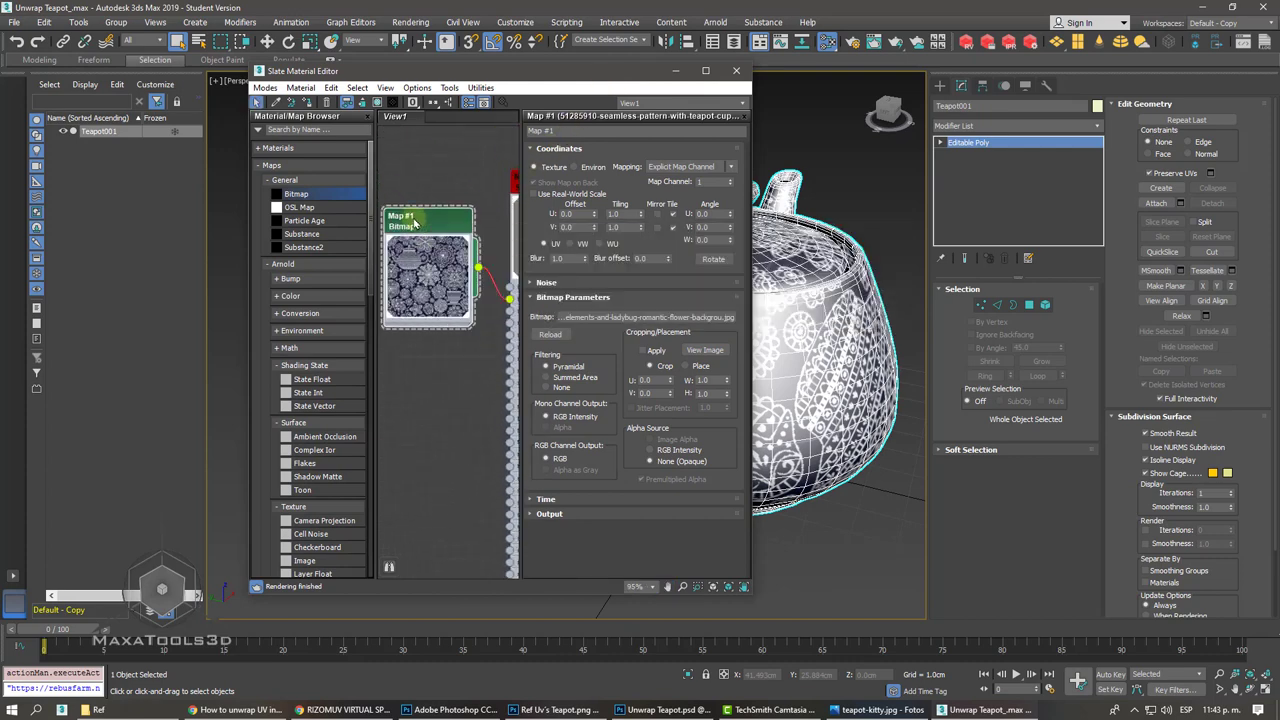
pyautogui.moveTo(424, 232); pyautogui.dragTo(399, 244)
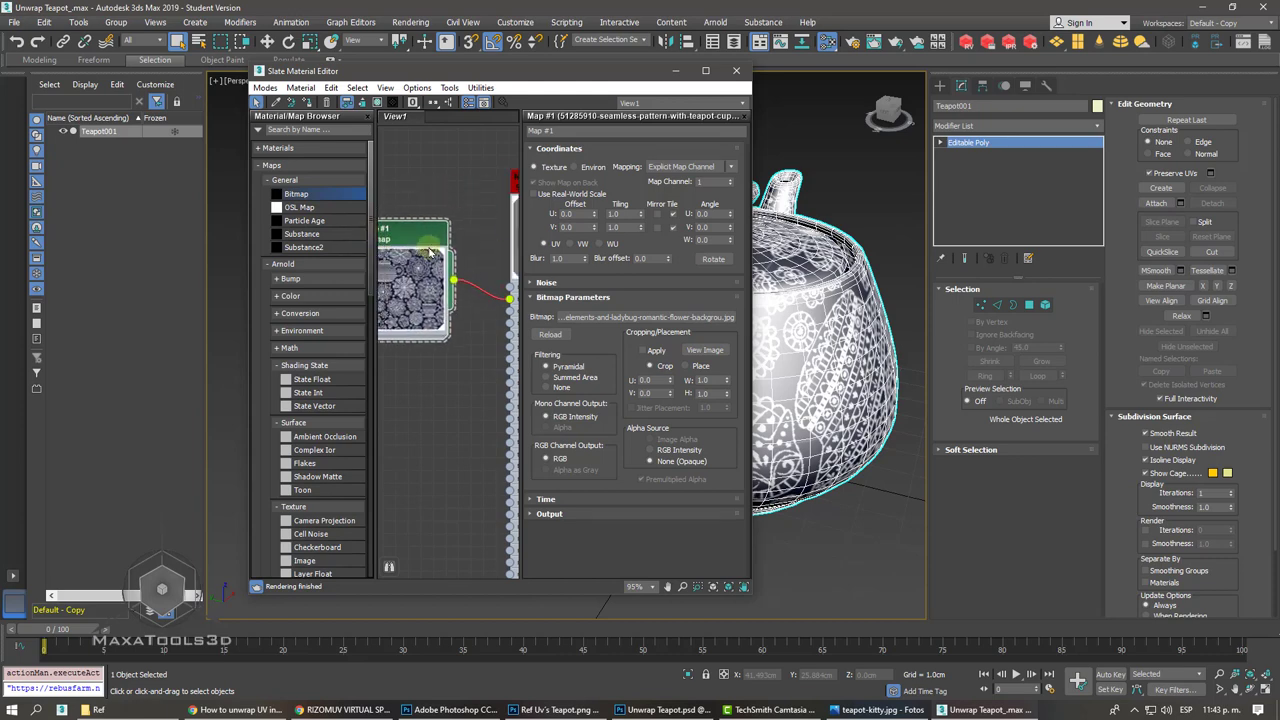
# - Load Colors Uv´s Teapot.jpg as the Map #1 bitmap image
pyautogui.click(678, 319)
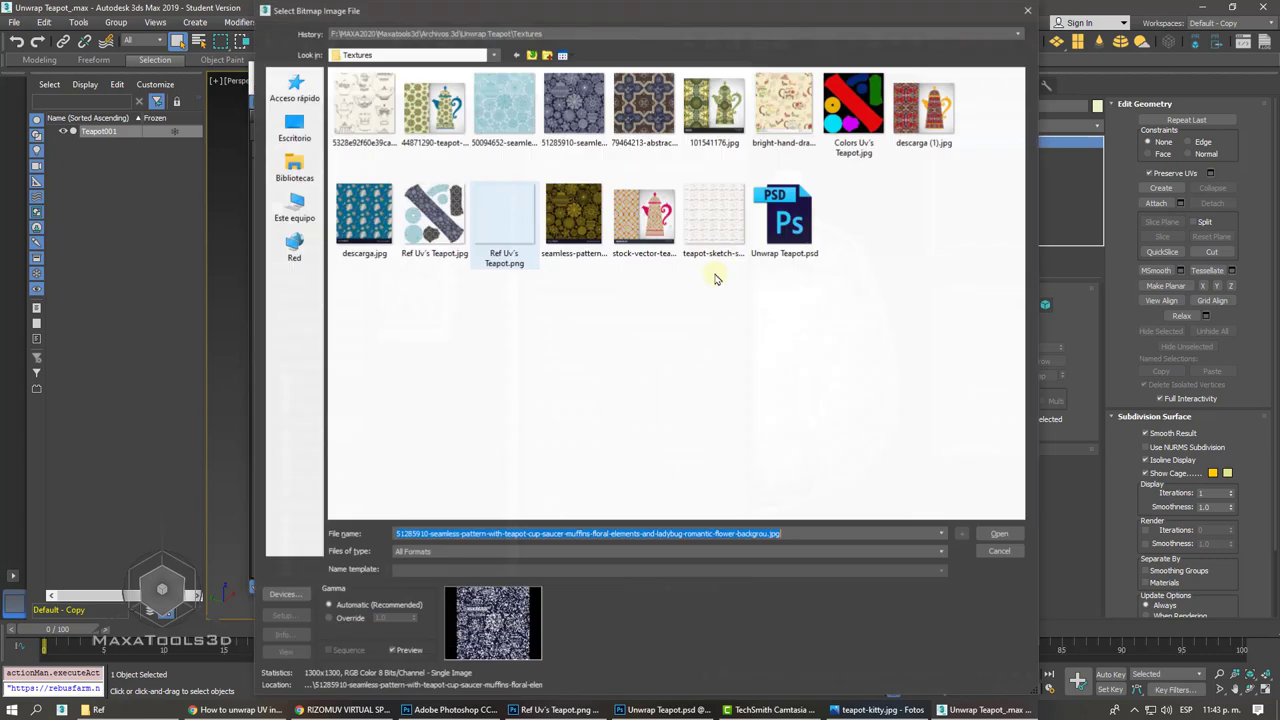
pyautogui.click(848, 118)
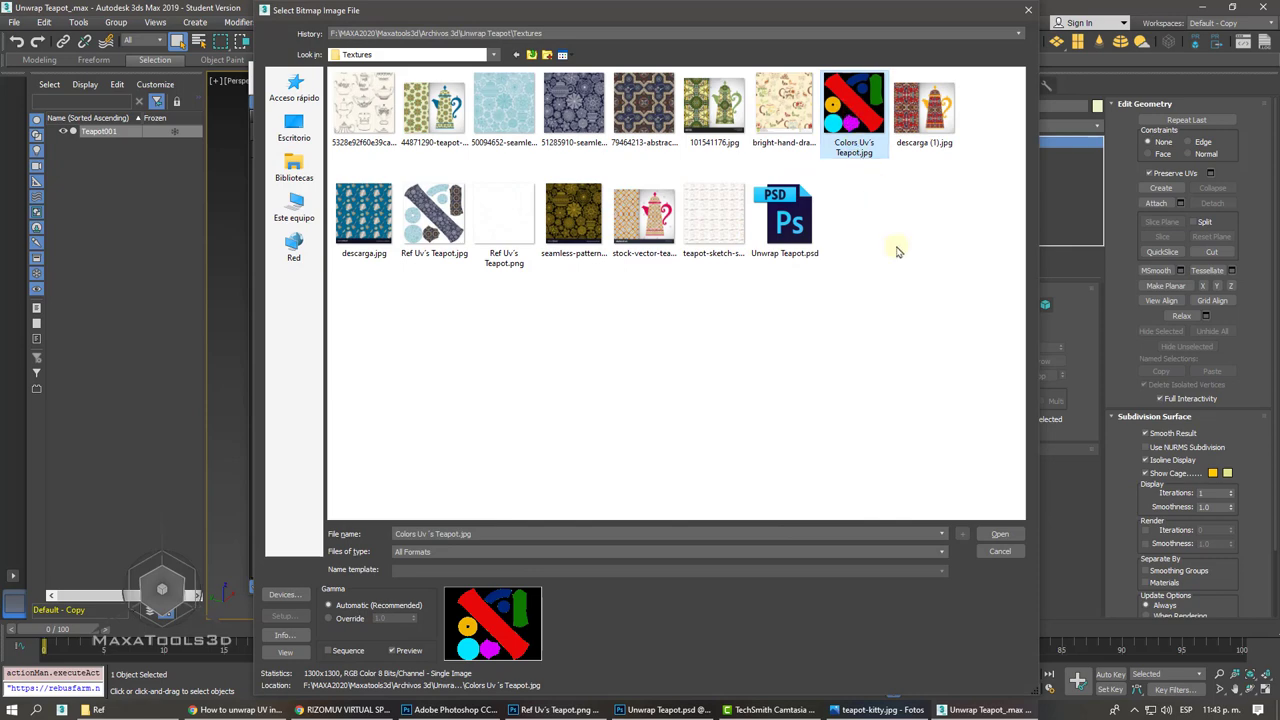
pyautogui.click(1001, 532)
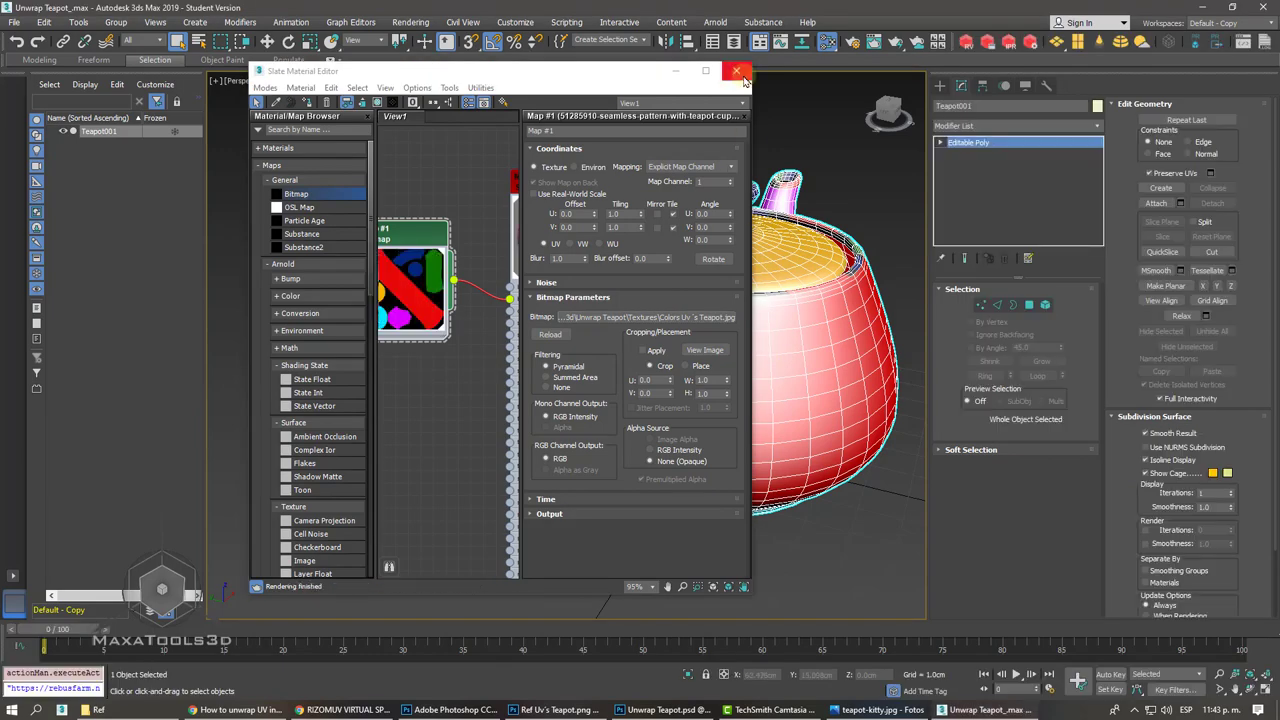
pyautogui.click(743, 76)
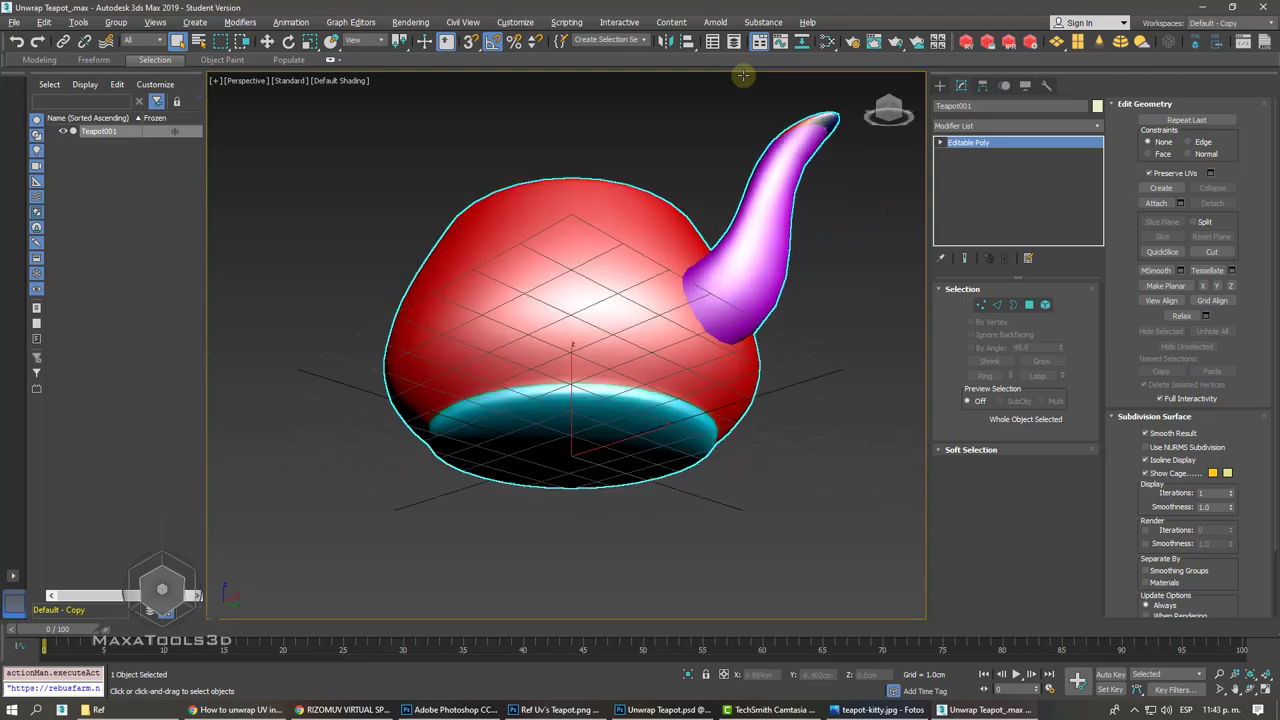
pyautogui.scroll(8, 427, 250)
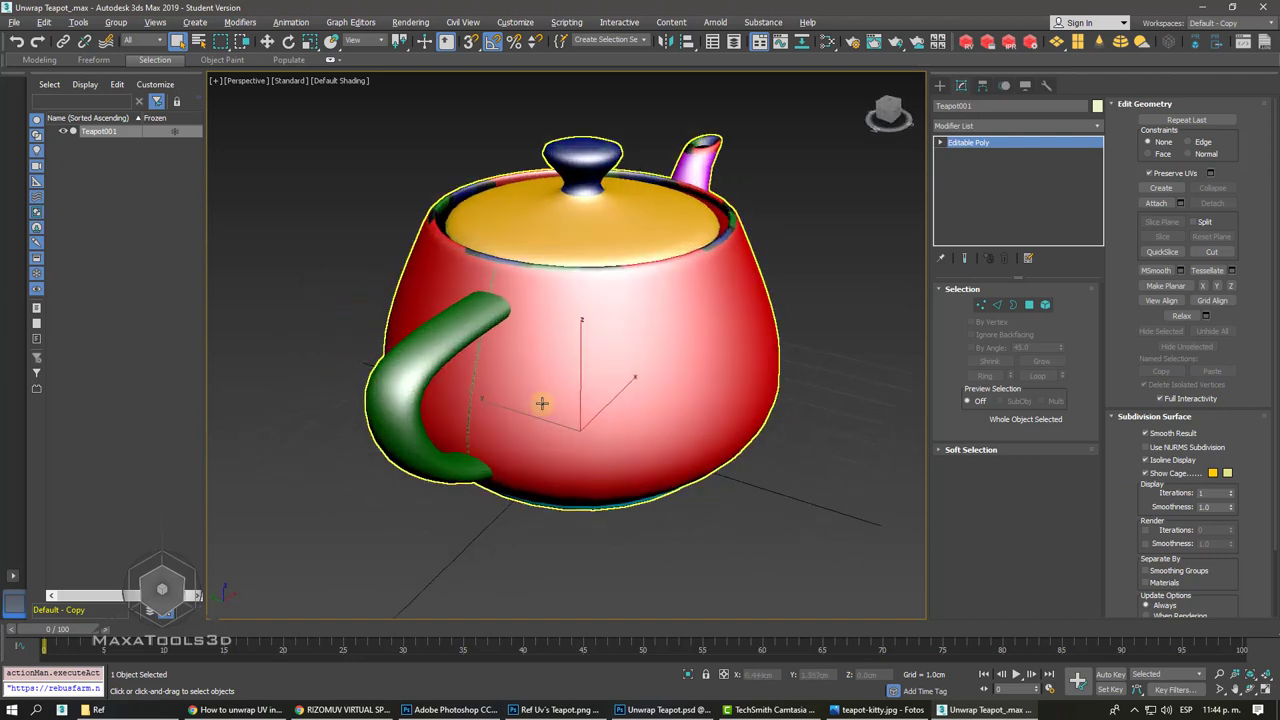
pyautogui.keyDown('alt'); pyautogui.moveTo(514, 428); pyautogui.dragTo(469, 466, button='middle'); pyautogui.keyUp('alt')
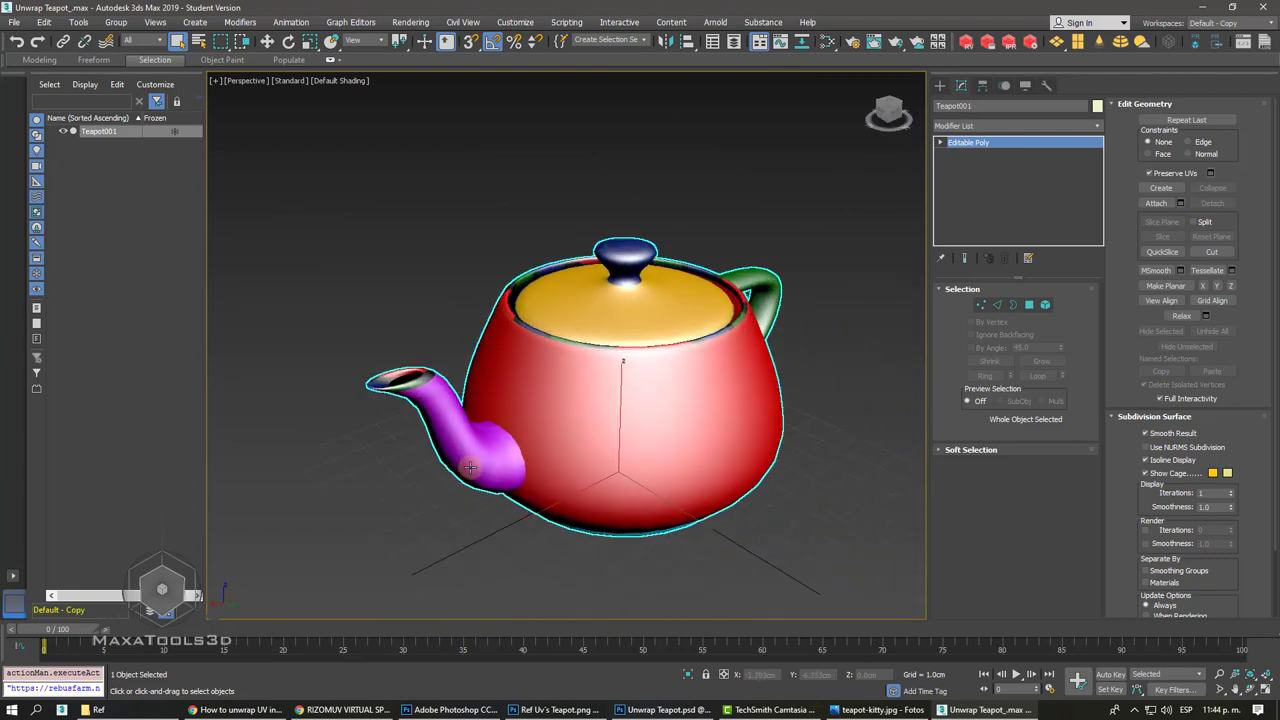
# - Hide Layer 1 to reveal the patterns and save the image as JPEG 'Wallpaper Uv's Teapot.jpg'
pyautogui.click(455, 709)
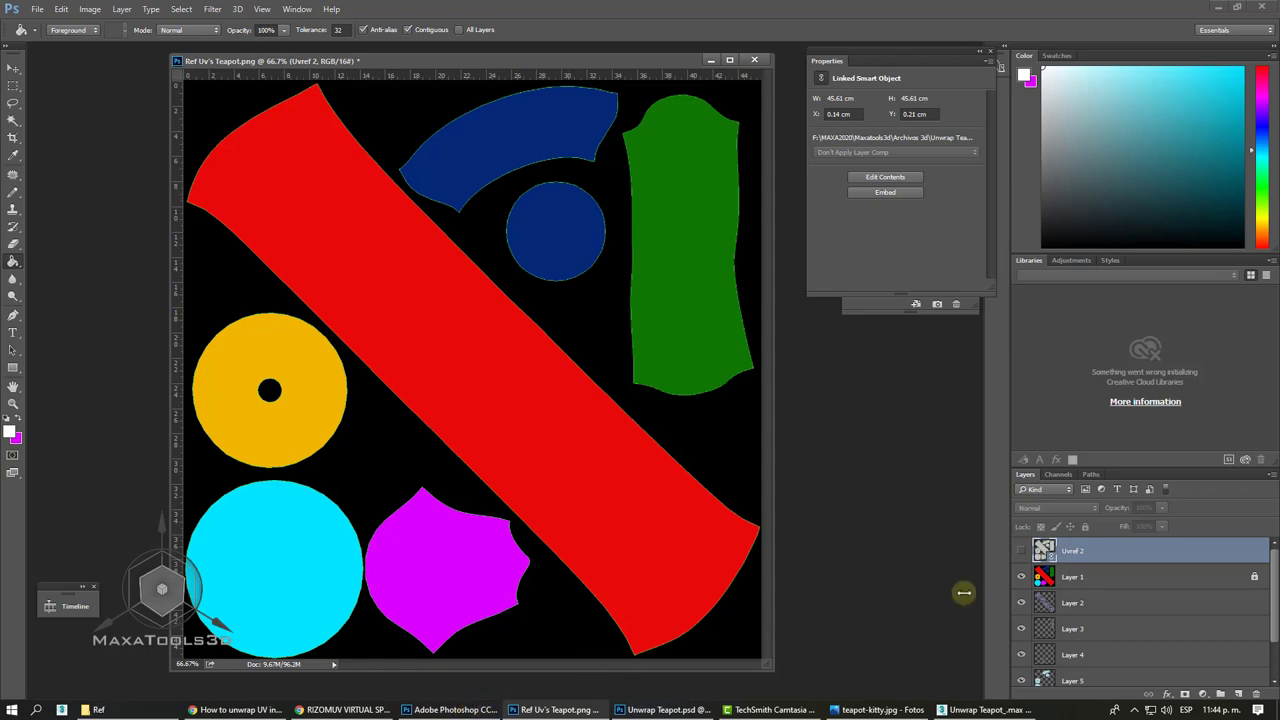
pyautogui.click(1021, 577)
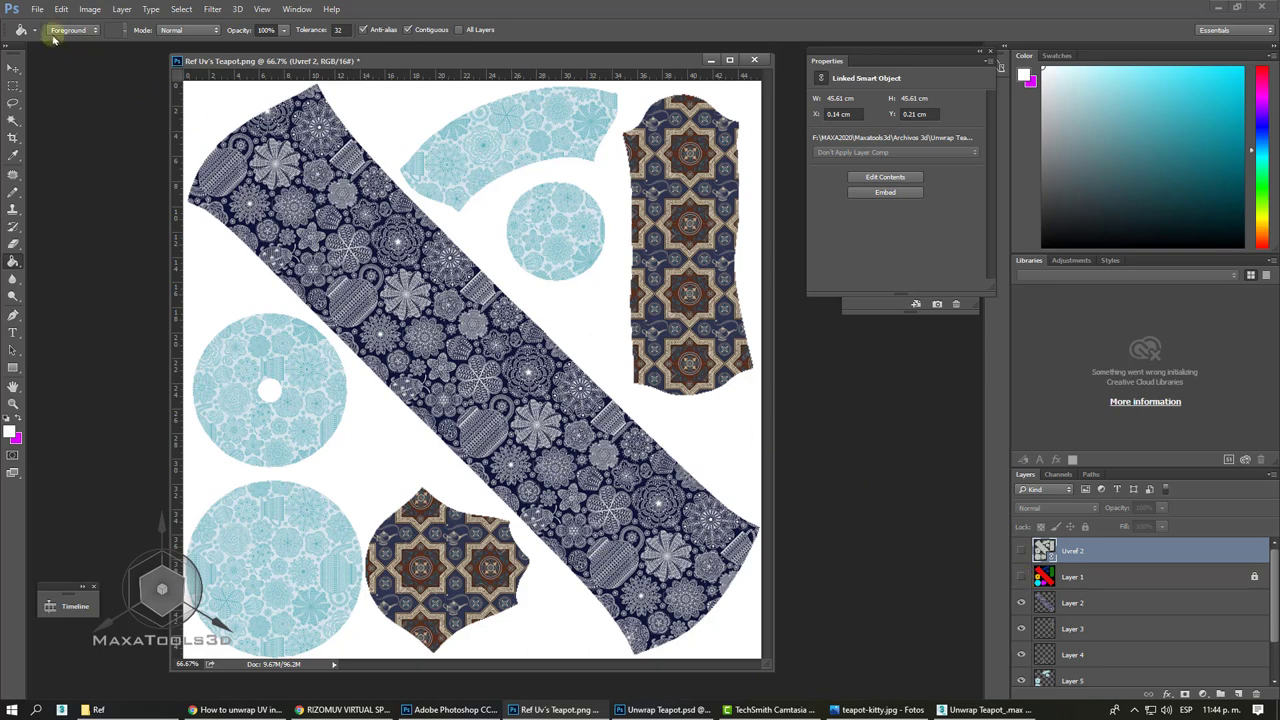
pyautogui.click(37, 9)
pyautogui.click(58, 156)
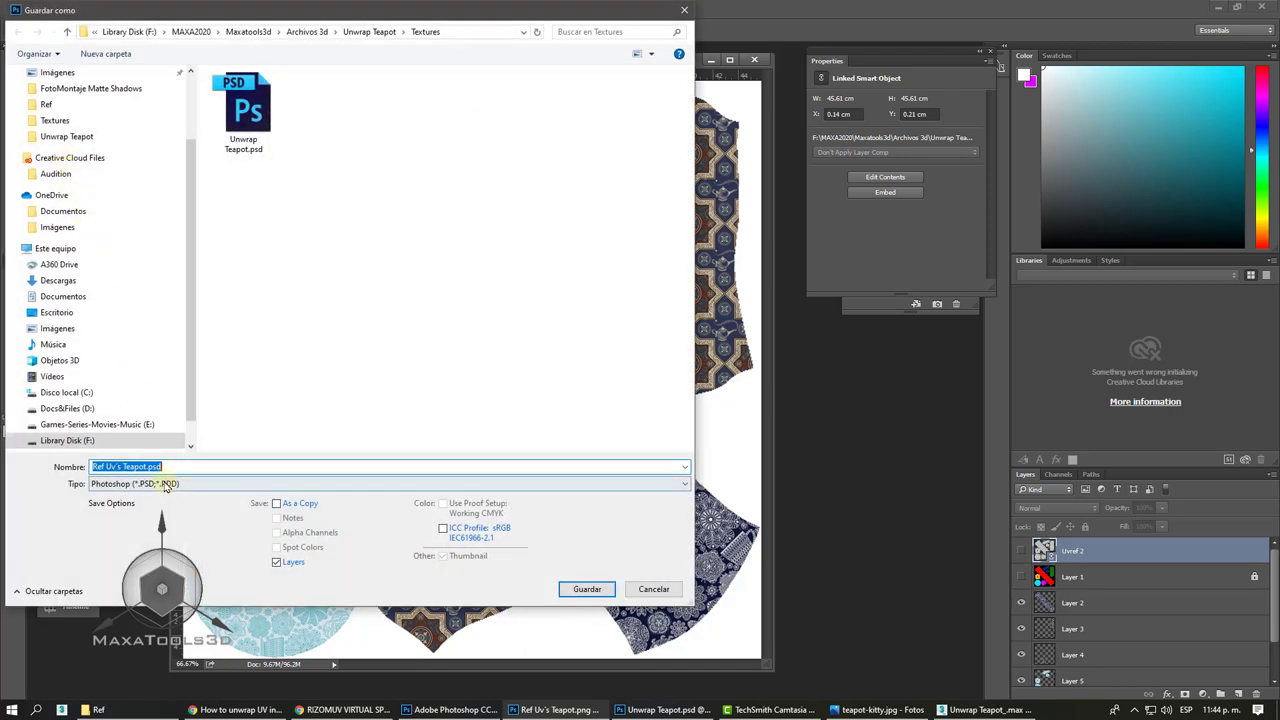
pyautogui.click(167, 484)
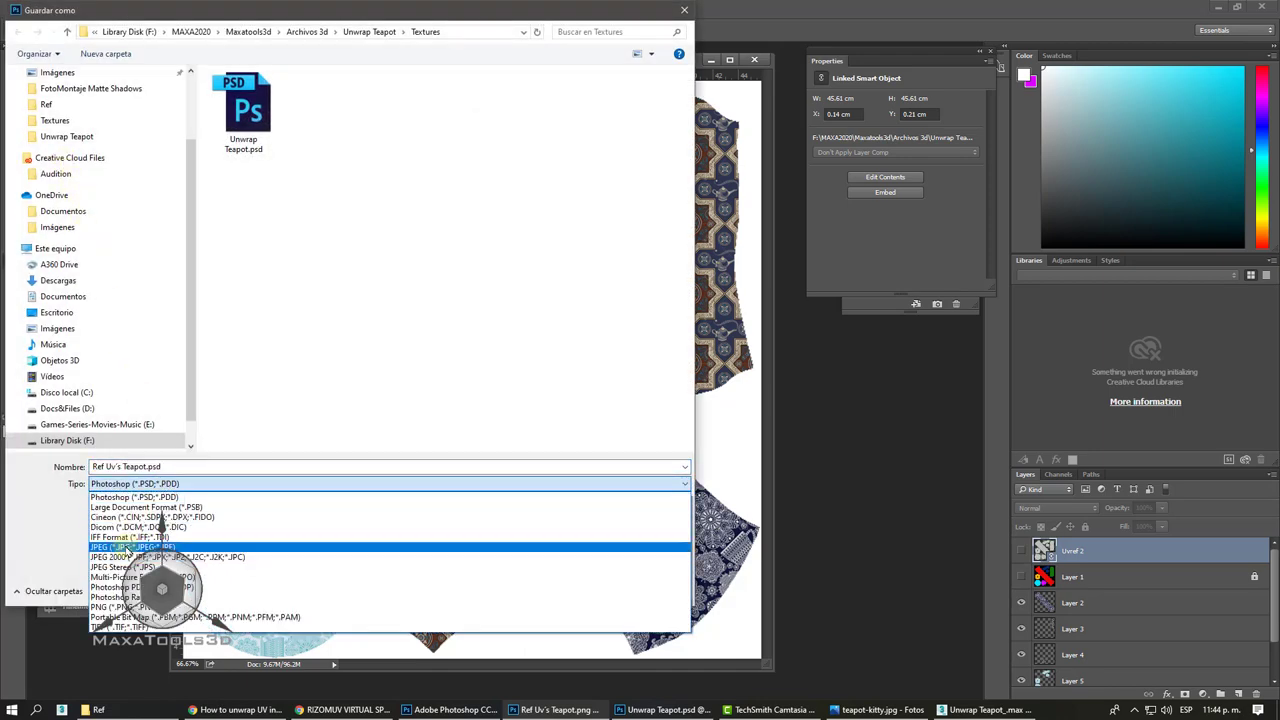
pyautogui.click(127, 547)
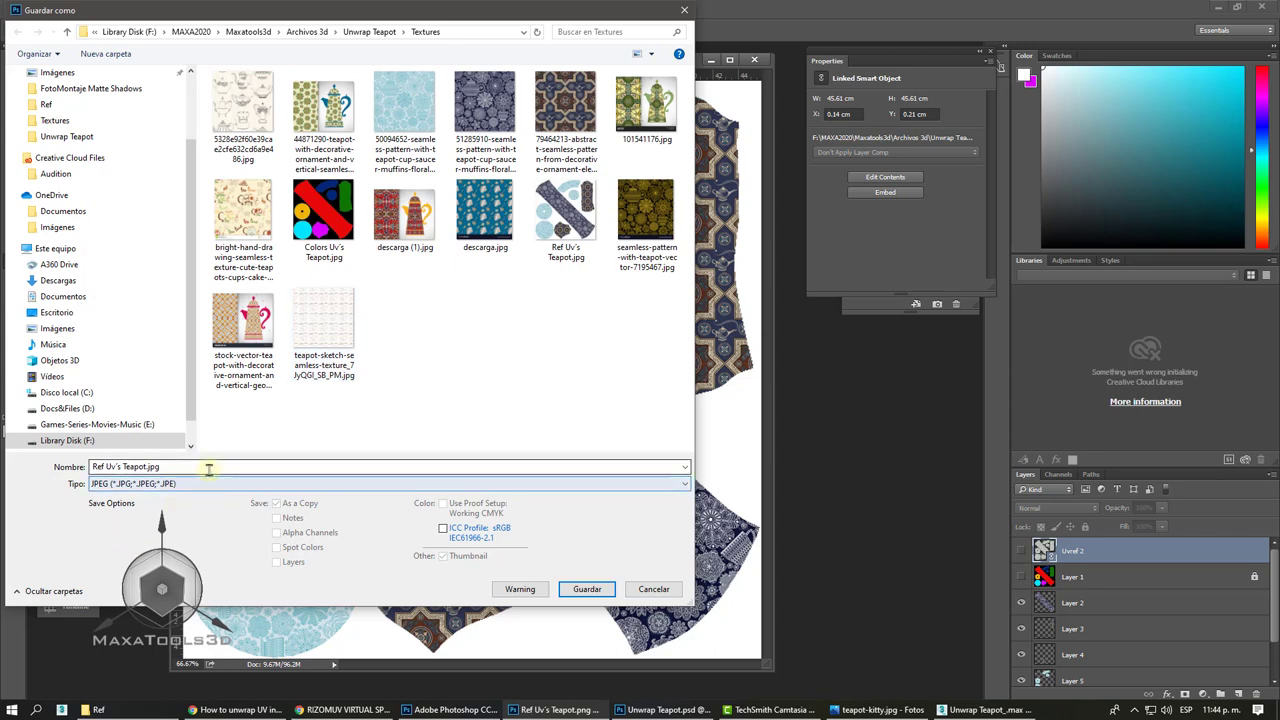
pyautogui.doubleClick(150, 467)
pyautogui.write('Wallpaper')
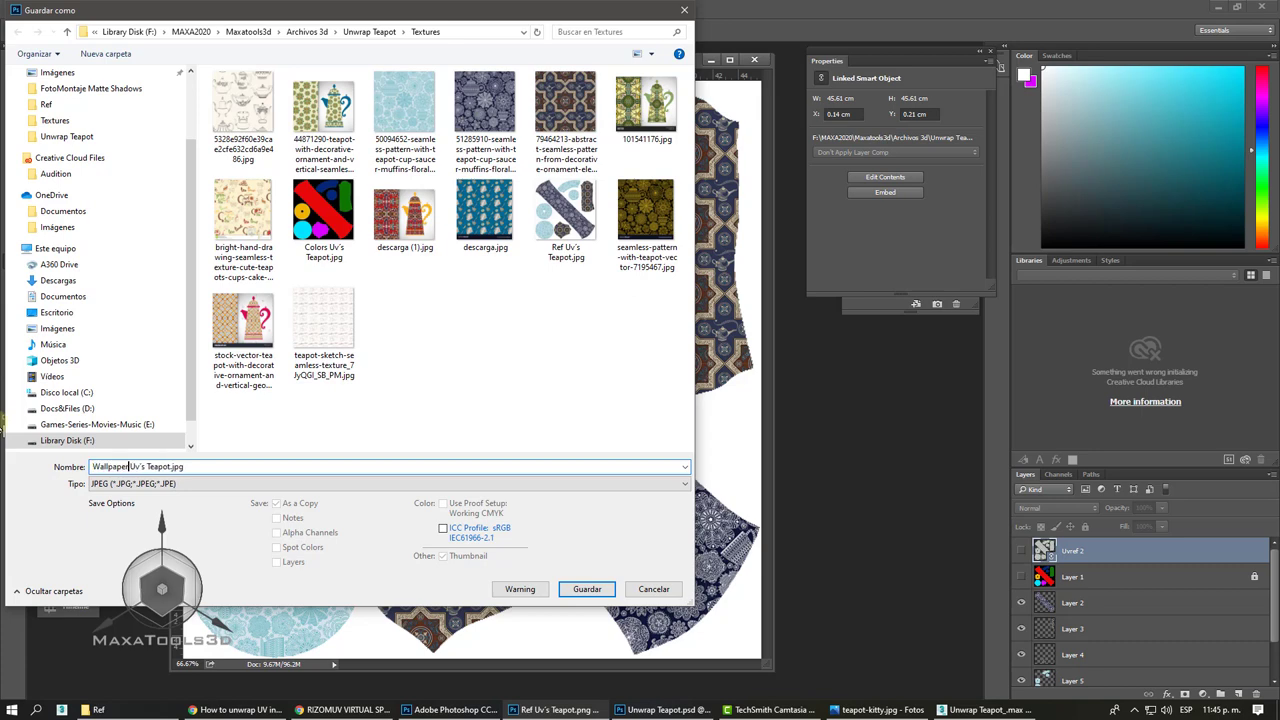
pyautogui.click(586, 589)
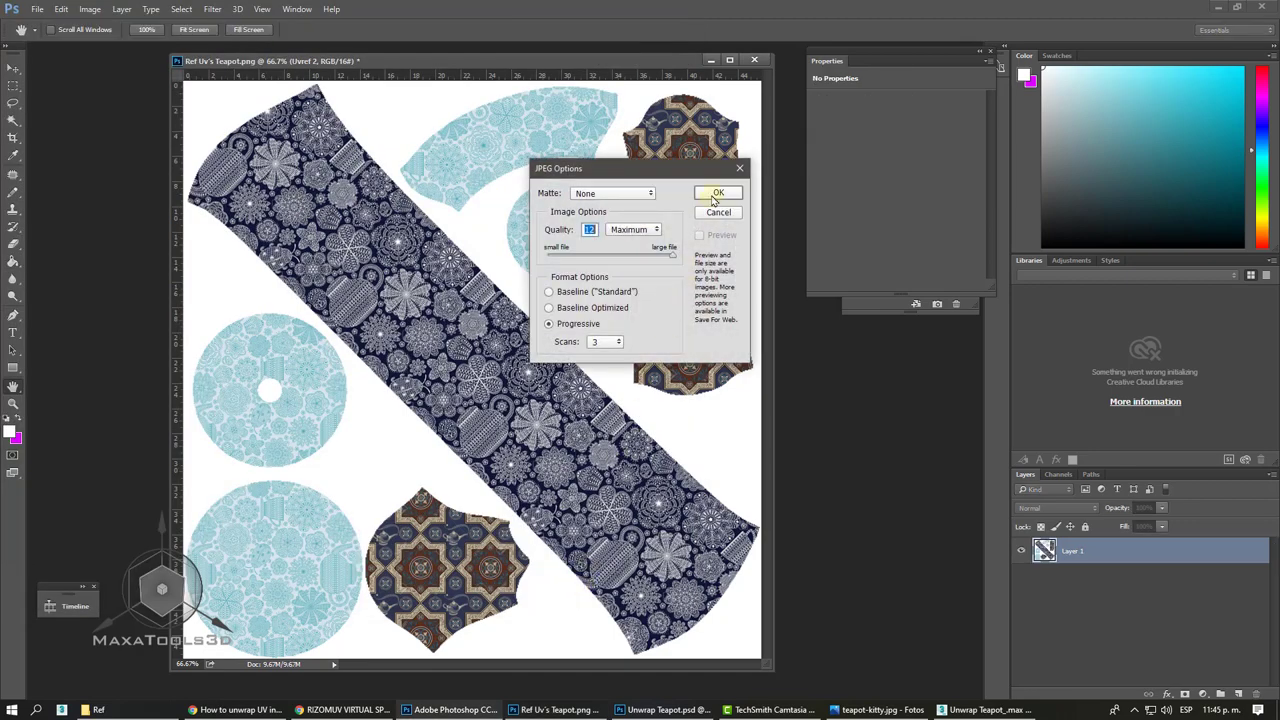
pyautogui.click(716, 195)
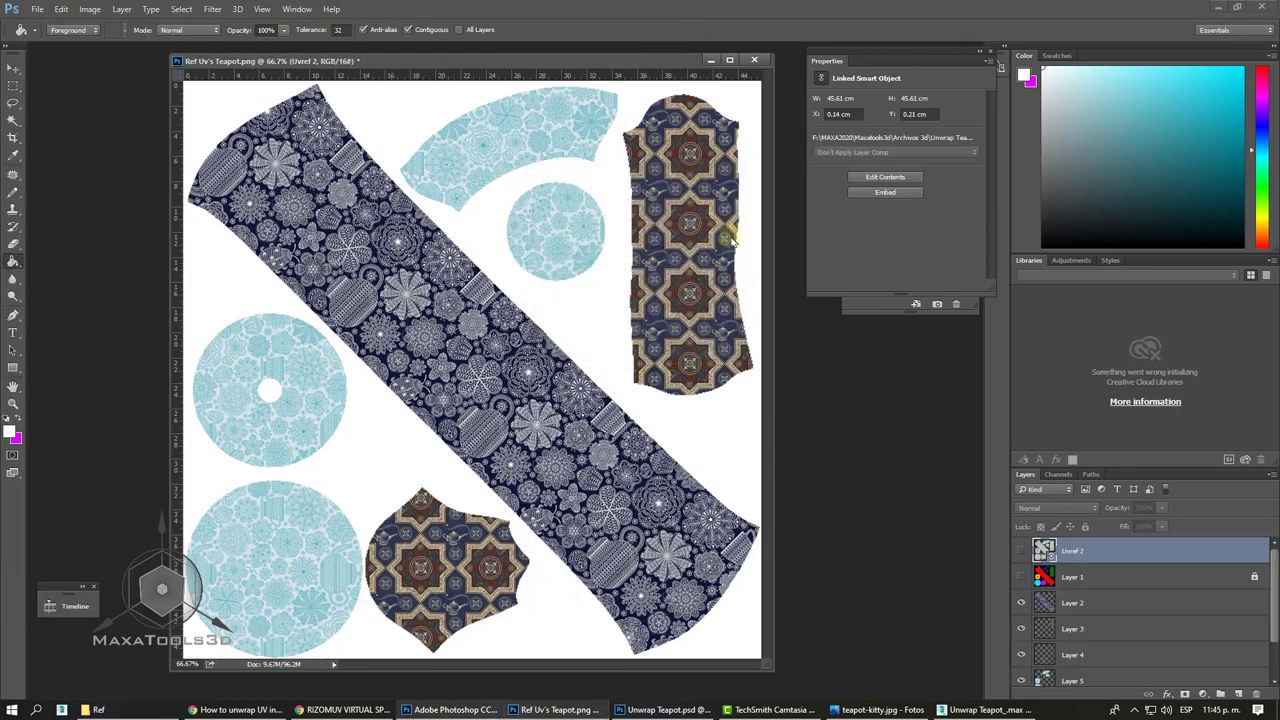
pyautogui.click(955, 711)
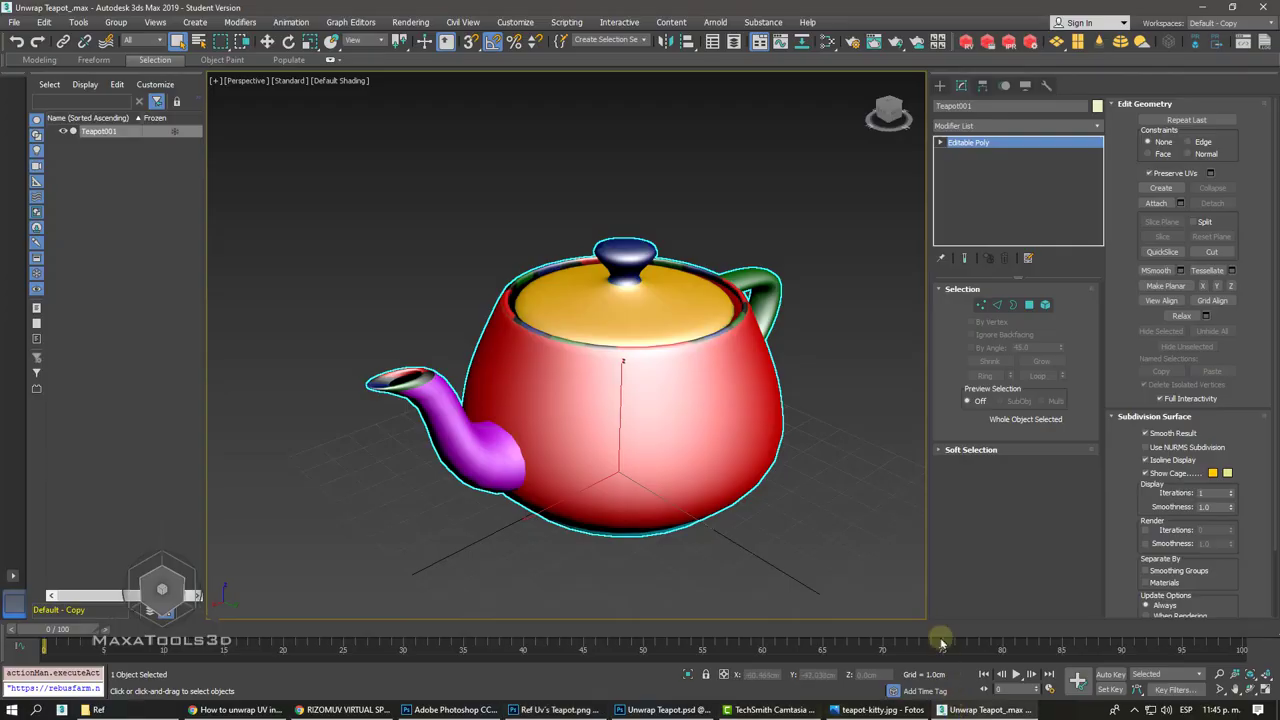
# - Disconnect the coloured Map #1 bitmap from the teapot's material in the Slate Material Editor
pyautogui.click(827, 41)
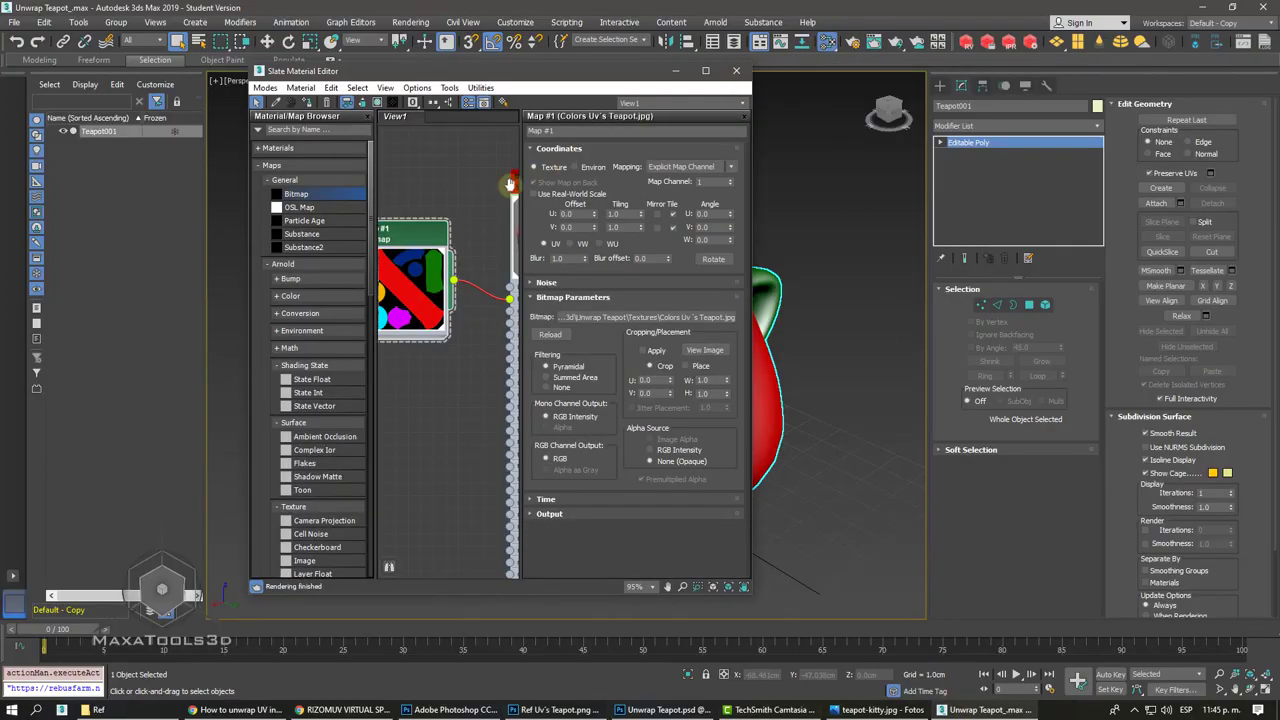
pyautogui.moveTo(473, 305); pyautogui.dragTo(493, 258, button='middle')
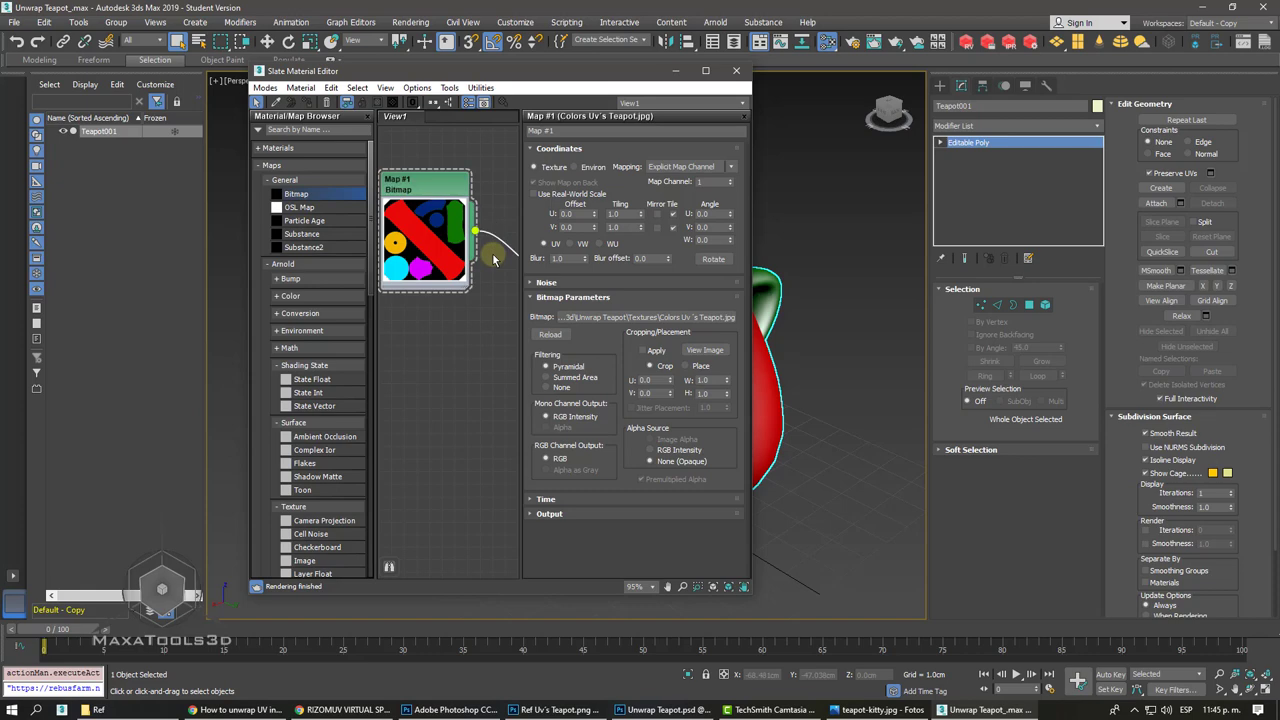
pyautogui.moveTo(493, 258); pyautogui.dragTo(493, 258)
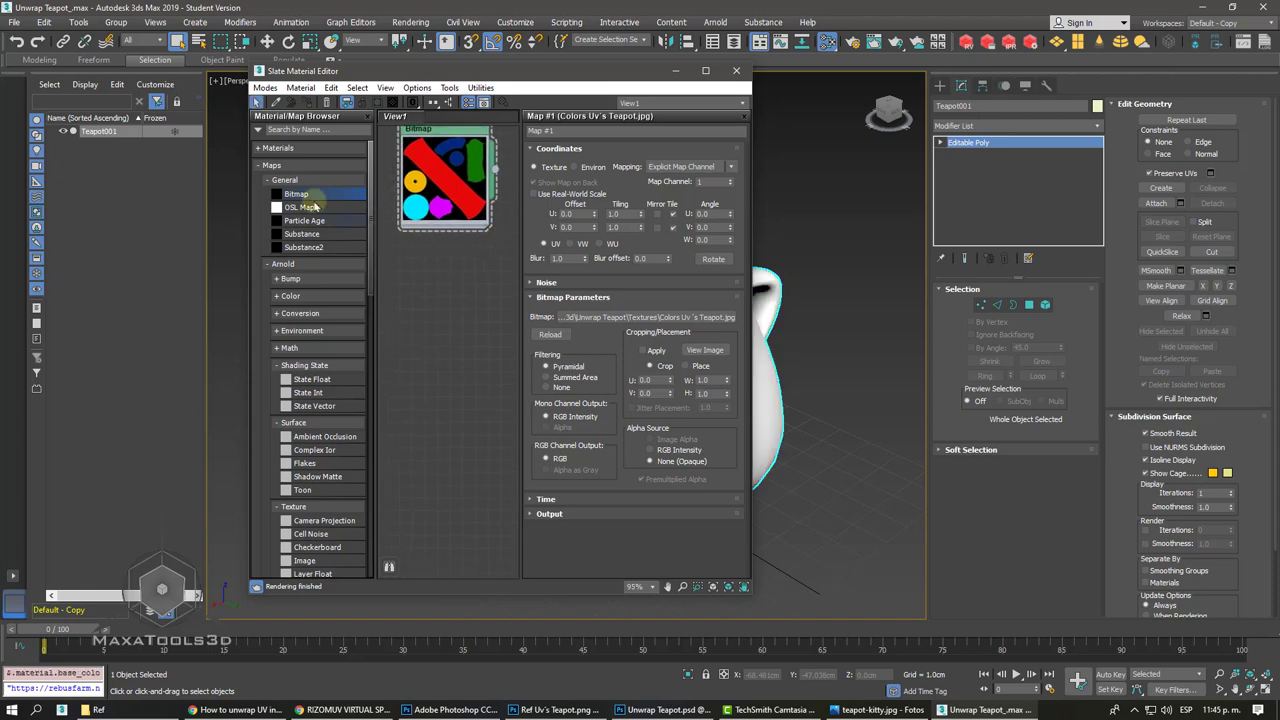
# - Add a new Bitmap node loading Wallpaper Uv's Teapot.jpg
pyautogui.moveTo(298, 194); pyautogui.dragTo(437, 296)
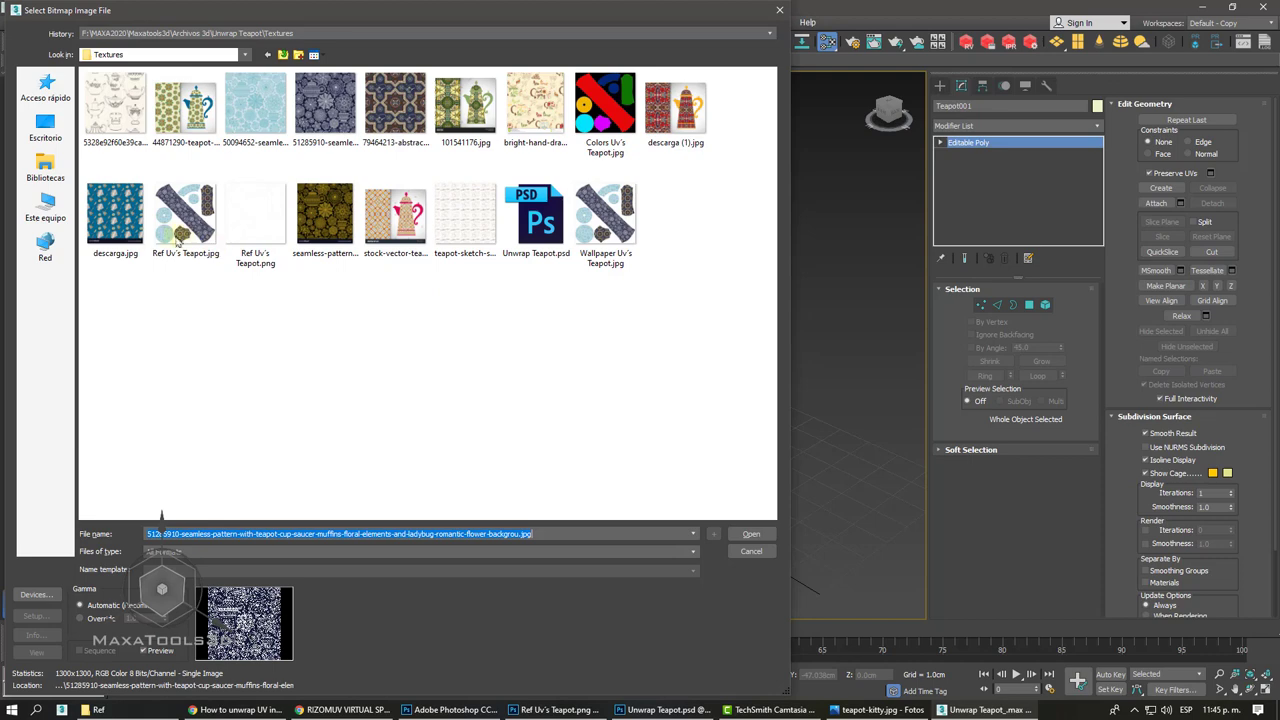
pyautogui.click(177, 232)
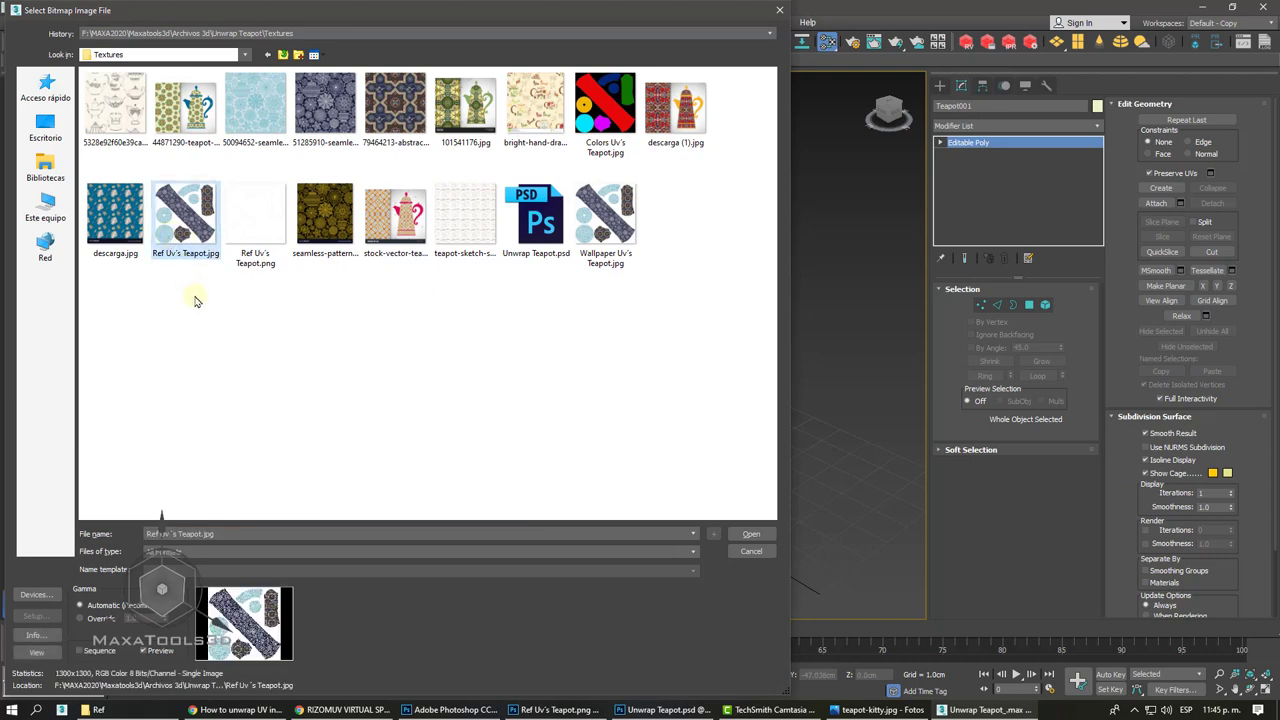
pyautogui.click(605, 220)
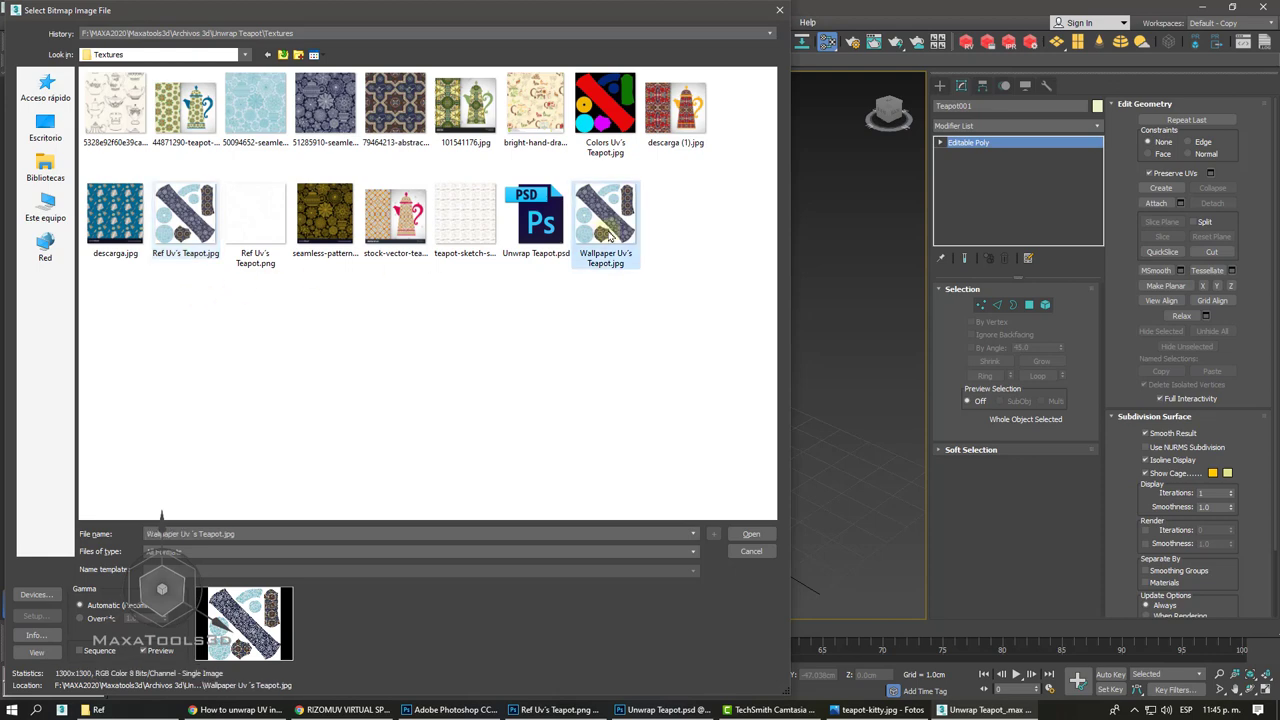
pyautogui.click(745, 533)
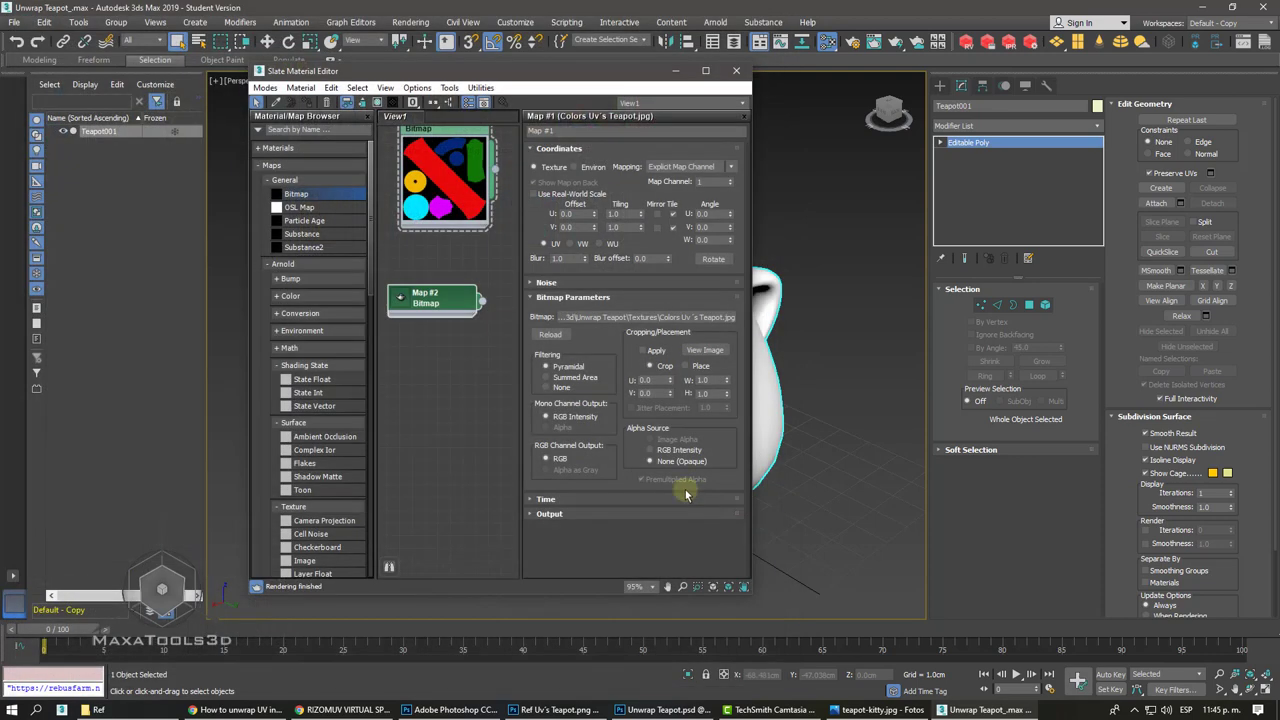
# - Arrange the editor and map nodes so the wallpaper map sits beside the material
pyautogui.click(400, 298)
pyautogui.moveTo(479, 232); pyautogui.dragTo(442, 207, button='middle')
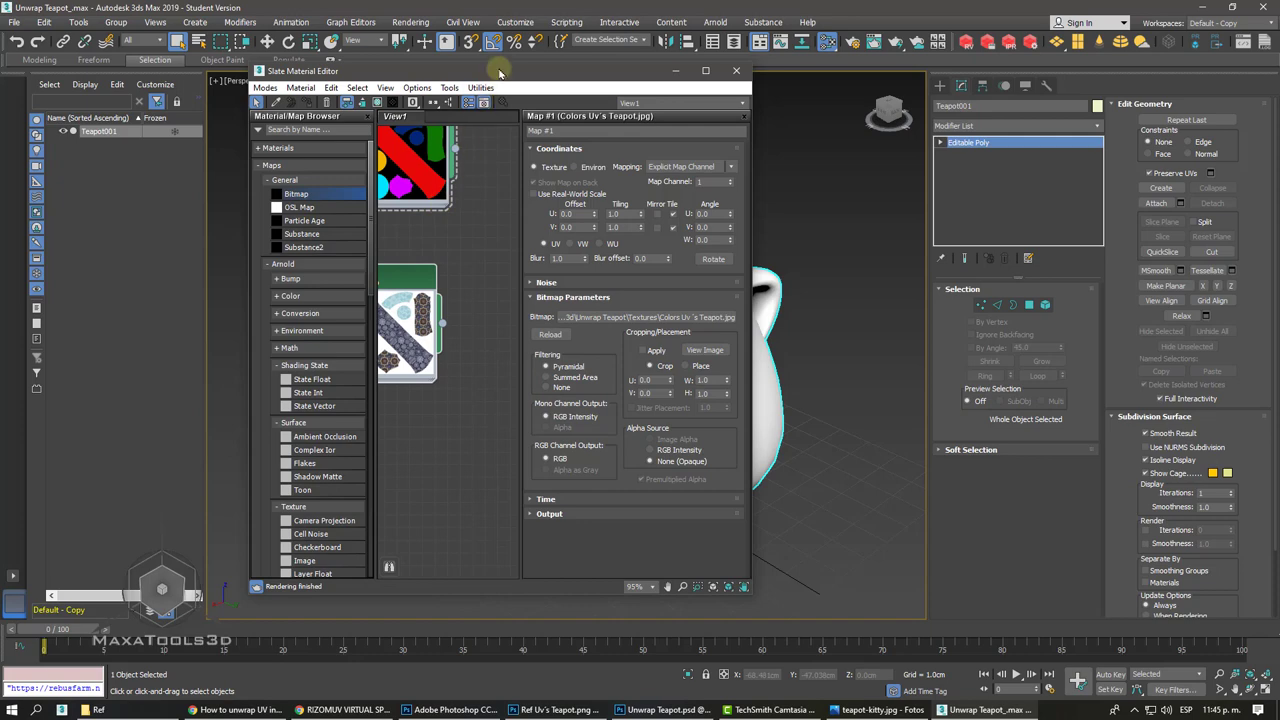
pyautogui.moveTo(500, 73); pyautogui.dragTo(194, 83)
pyautogui.scroll(-2, 118, 252)
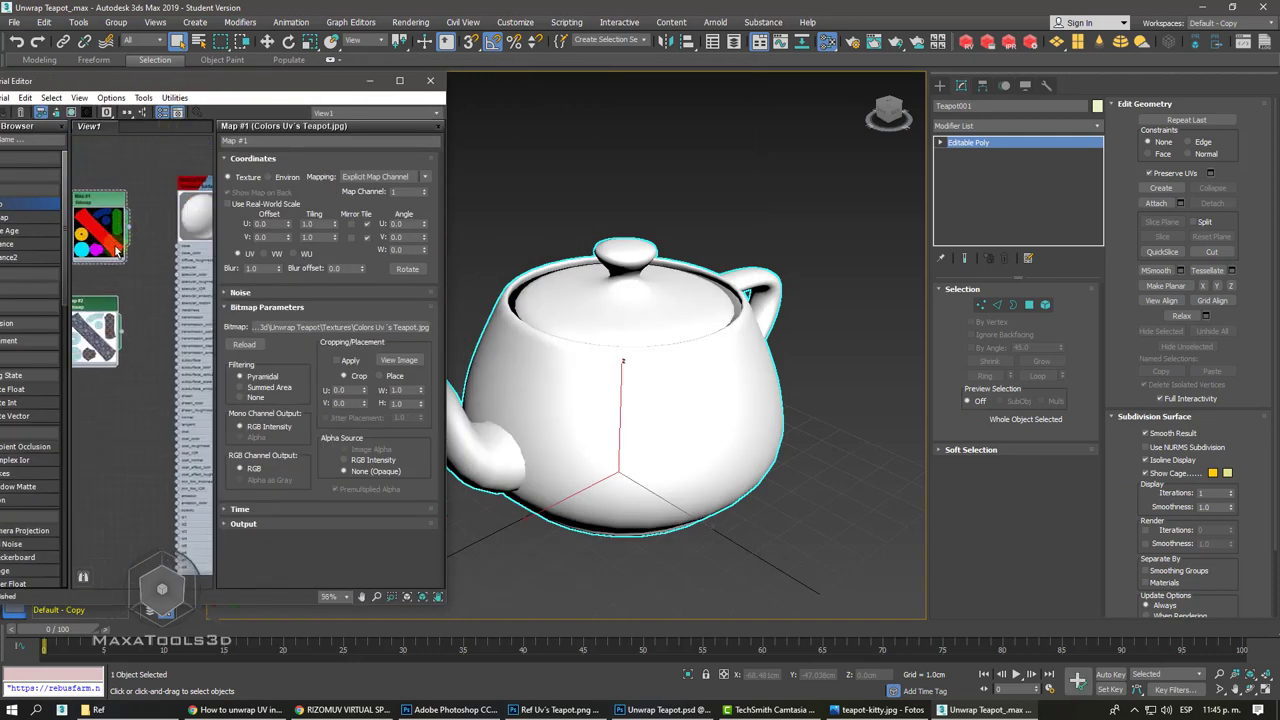
pyautogui.moveTo(118, 252); pyautogui.dragTo(98, 228)
pyautogui.moveTo(124, 327)
pyautogui.mouseDown()
pyautogui.moveTo(149, 275)
pyautogui.moveTo(180, 254)
pyautogui.mouseUp()
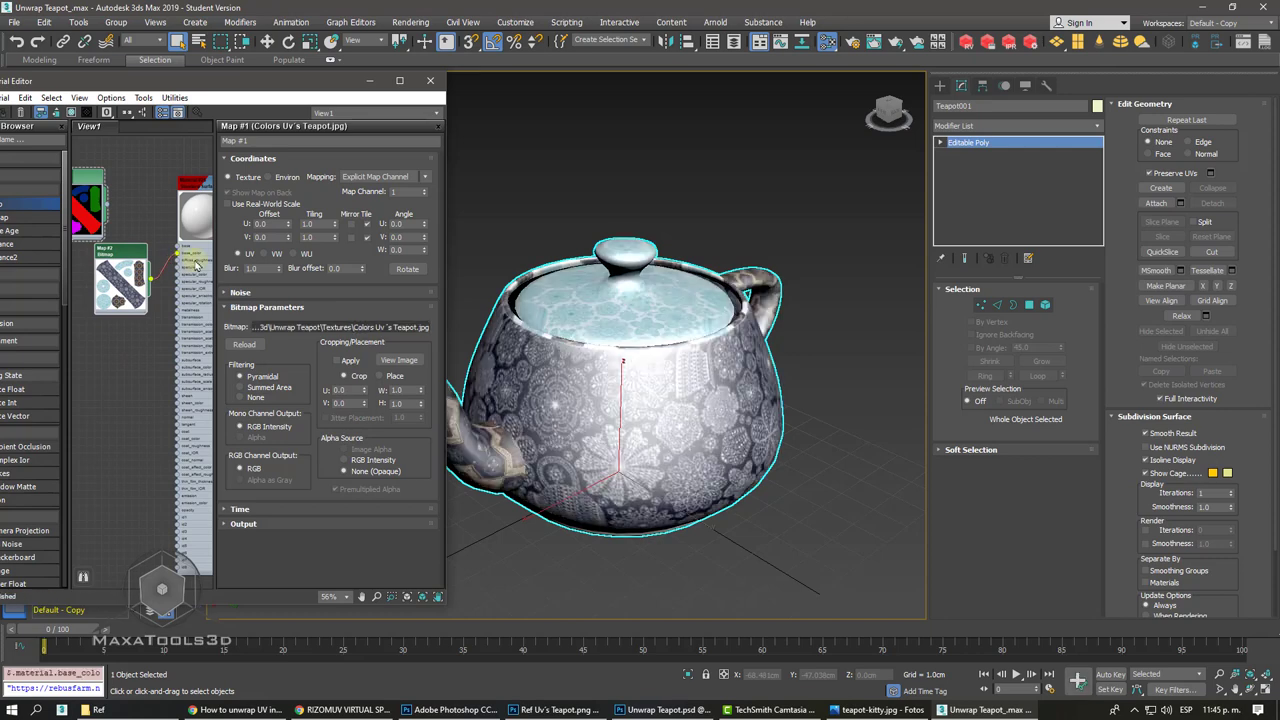
# - Wire the wallpaper map into the teapot's material, turn on edged faces, and deselect the teapot
pyautogui.keyDown('alt'); pyautogui.moveTo(545, 353); pyautogui.dragTo(680, 388, button='middle'); pyautogui.keyUp('alt')
pyautogui.press('F4')
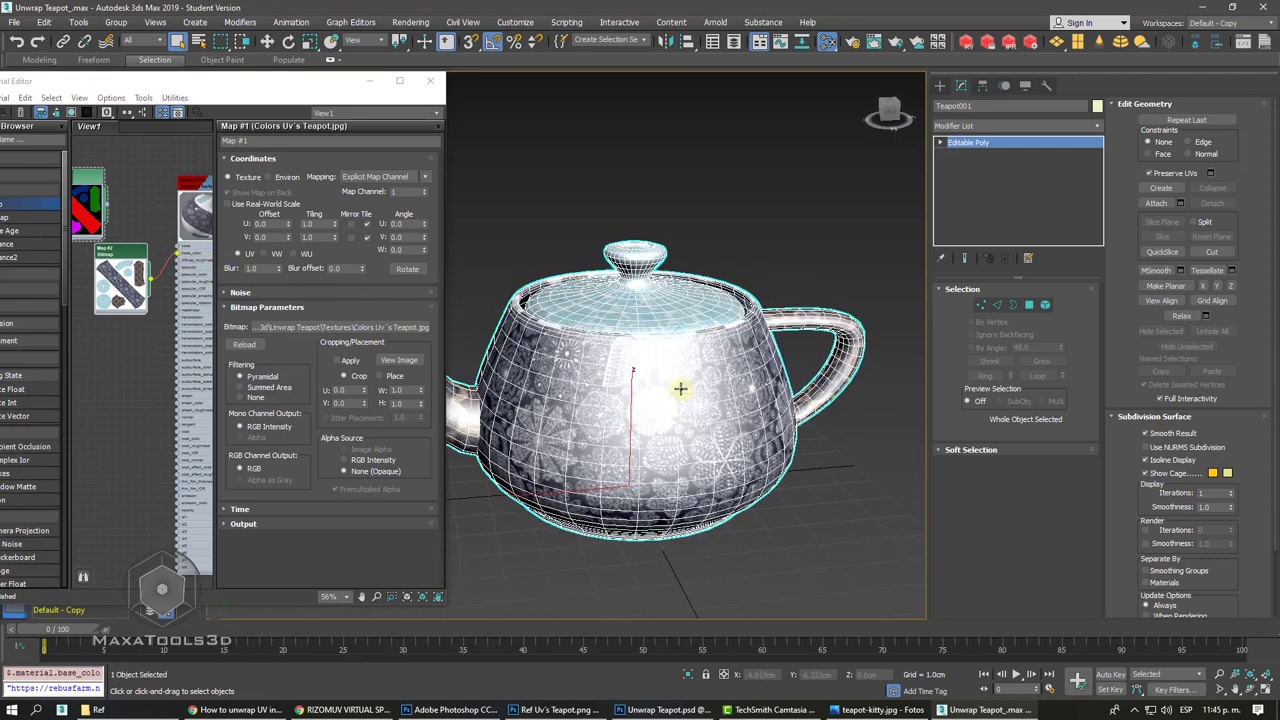
pyautogui.click(939, 85)
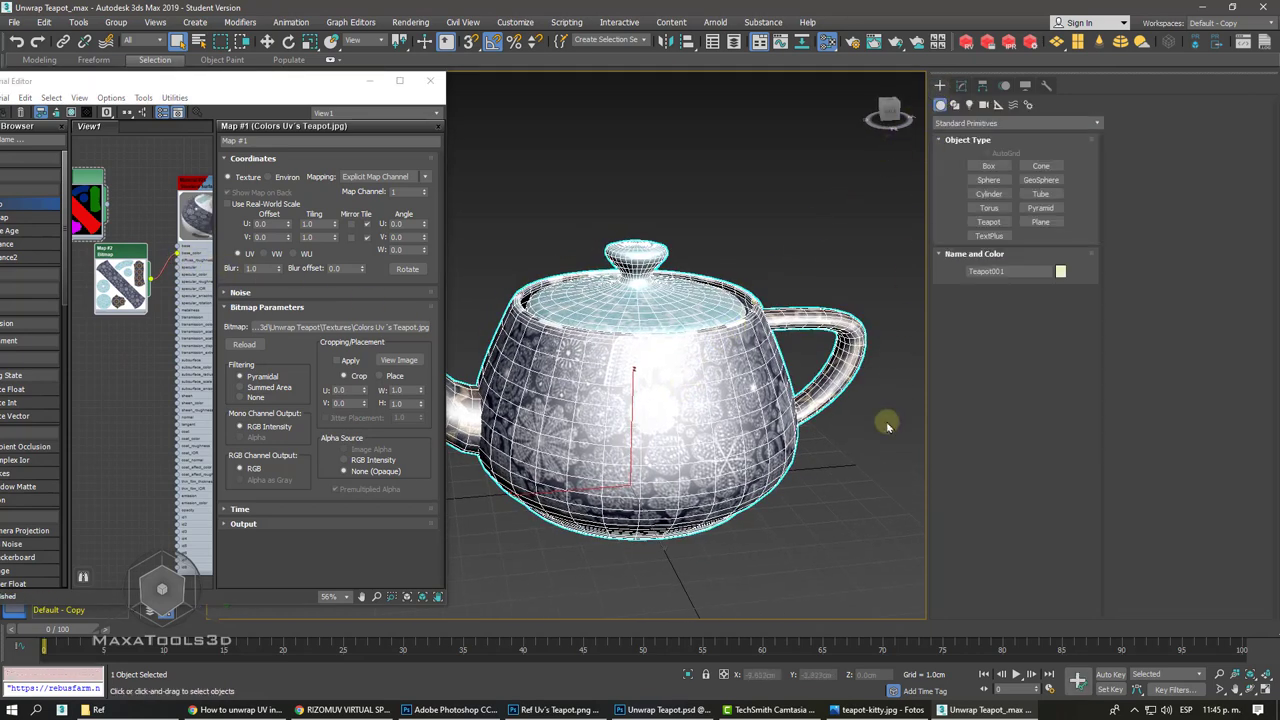
pyautogui.click(886, 421)
# - Orbit and zoom around the patterned teapot to inspect spout and top, then reselect it
pyautogui.keyDown('alt'); pyautogui.moveTo(886, 421); pyautogui.dragTo(886, 421, button='middle'); pyautogui.keyUp('alt')
pyautogui.scroll(5, 886, 421)
pyautogui.scroll(3, 886, 421)
pyautogui.scroll(2, 886, 421)
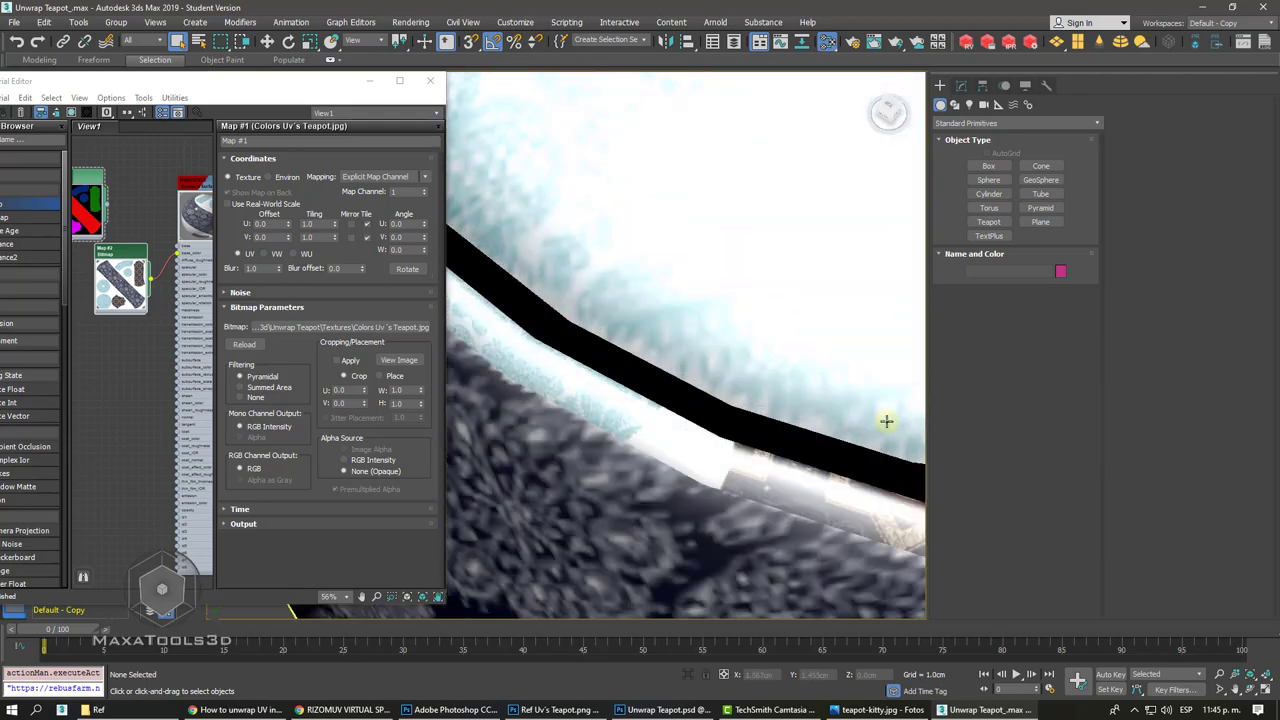
pyautogui.scroll(2, 886, 421)
pyautogui.scroll(-3, 886, 421)
pyautogui.scroll(-2, 886, 421)
pyautogui.scroll(-2, 886, 421)
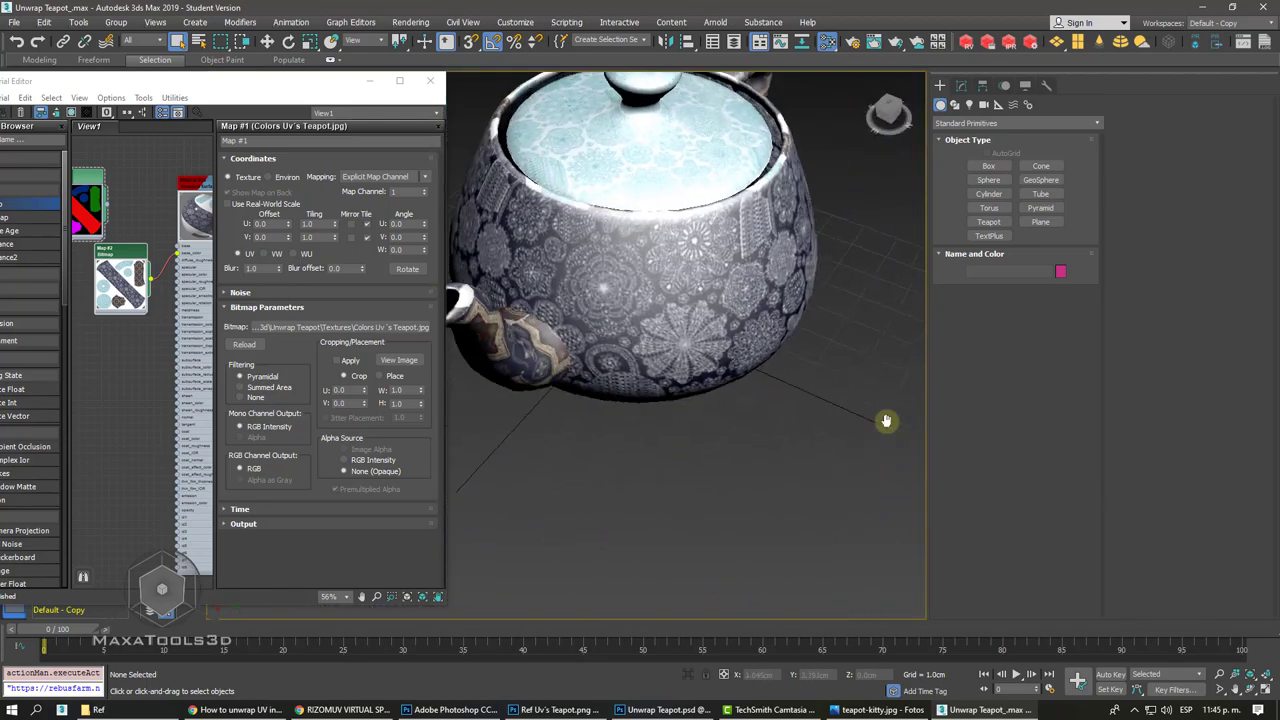
pyautogui.scroll(-1, 886, 421)
pyautogui.keyDown('alt'); pyautogui.moveTo(886, 421); pyautogui.dragTo(883, 420, button='middle'); pyautogui.keyUp('alt')
pyautogui.scroll(3, 886, 421)
pyautogui.scroll(-3, 886, 421)
pyautogui.scroll(1, 886, 421)
pyautogui.scroll(-2, 886, 421)
pyautogui.scroll(5, 749, 380)
pyautogui.moveTo(749, 380)
pyautogui.keyDown('alt'); pyautogui.mouseDown(button='middle')
pyautogui.moveTo(686, 363)
pyautogui.moveTo(512, 380)
pyautogui.mouseUp(button='middle'); pyautogui.keyUp('alt')
pyautogui.scroll(-4, 677, 366)
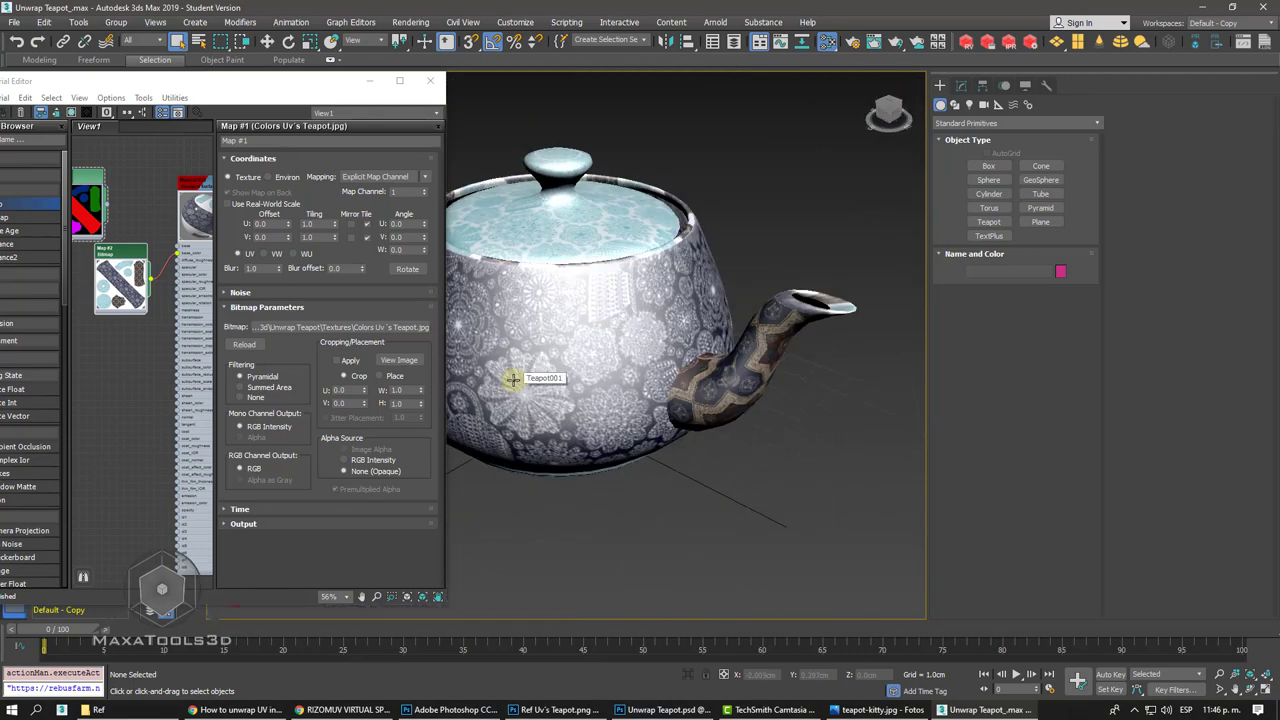
pyautogui.click(512, 379)
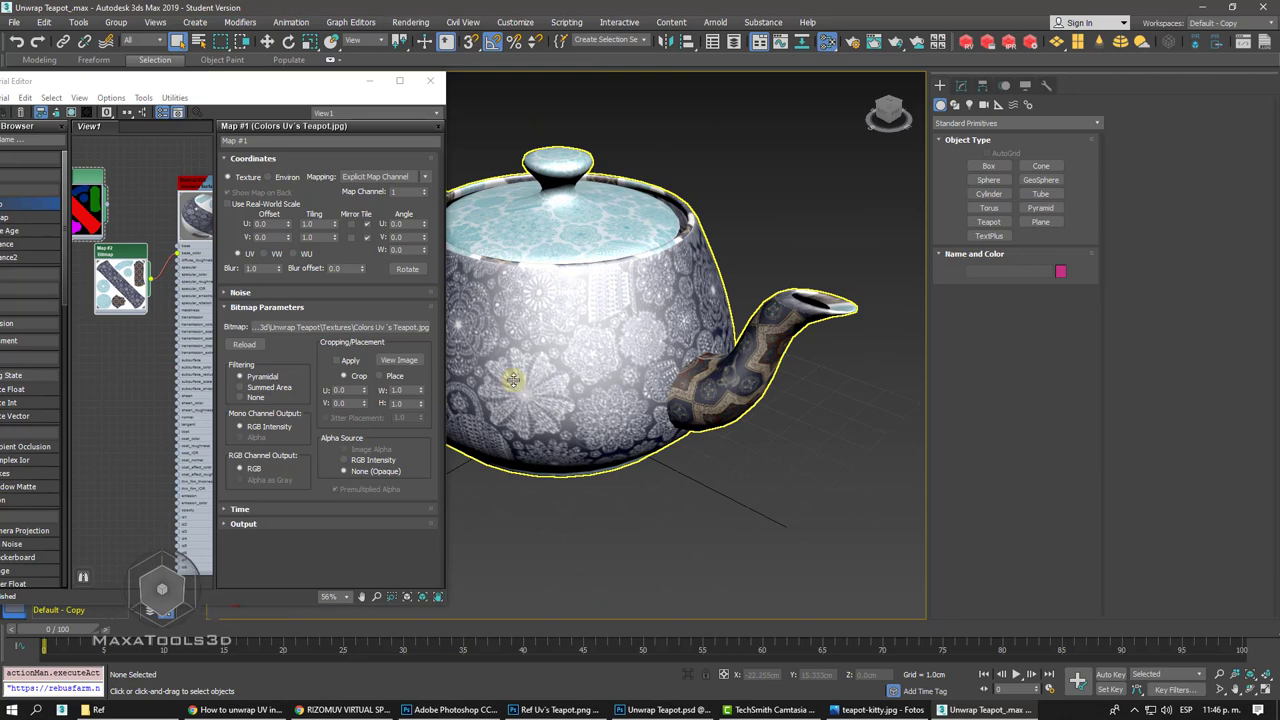
pyautogui.click(18, 710)
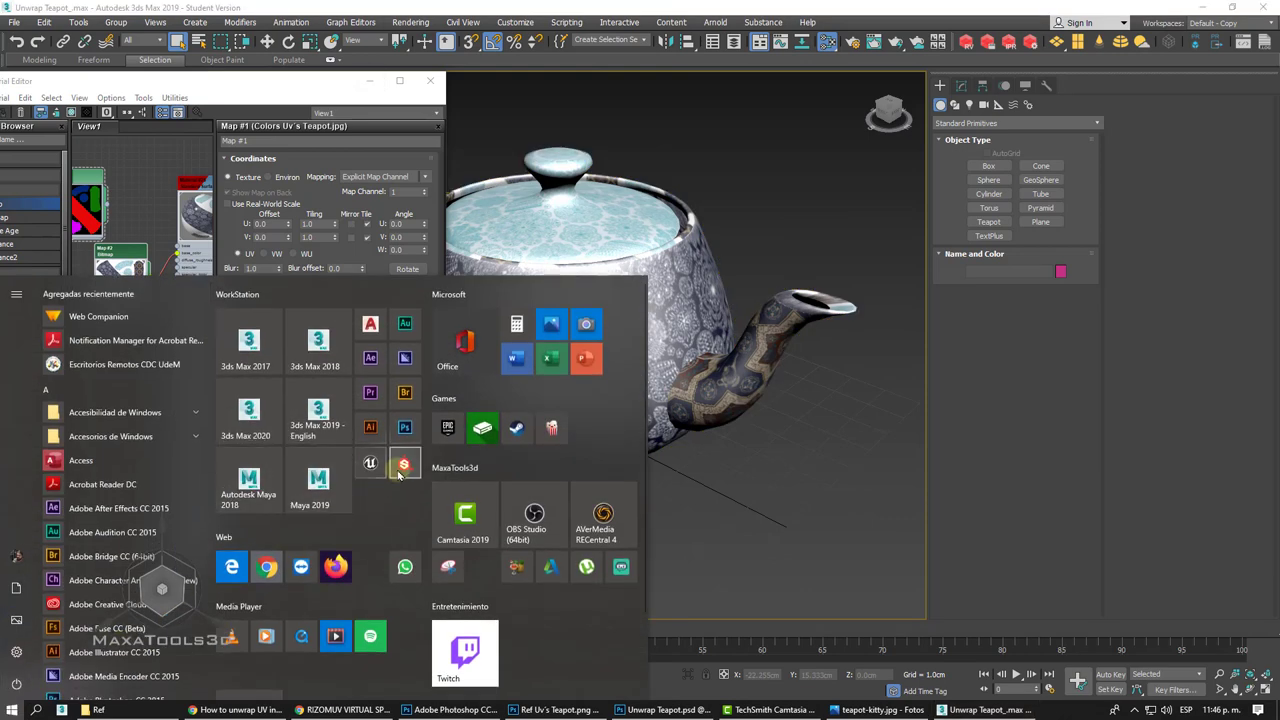
# - Launch Substance Painter from Start, then select the teapot in 3ds Max for export
pyautogui.click(399, 474)
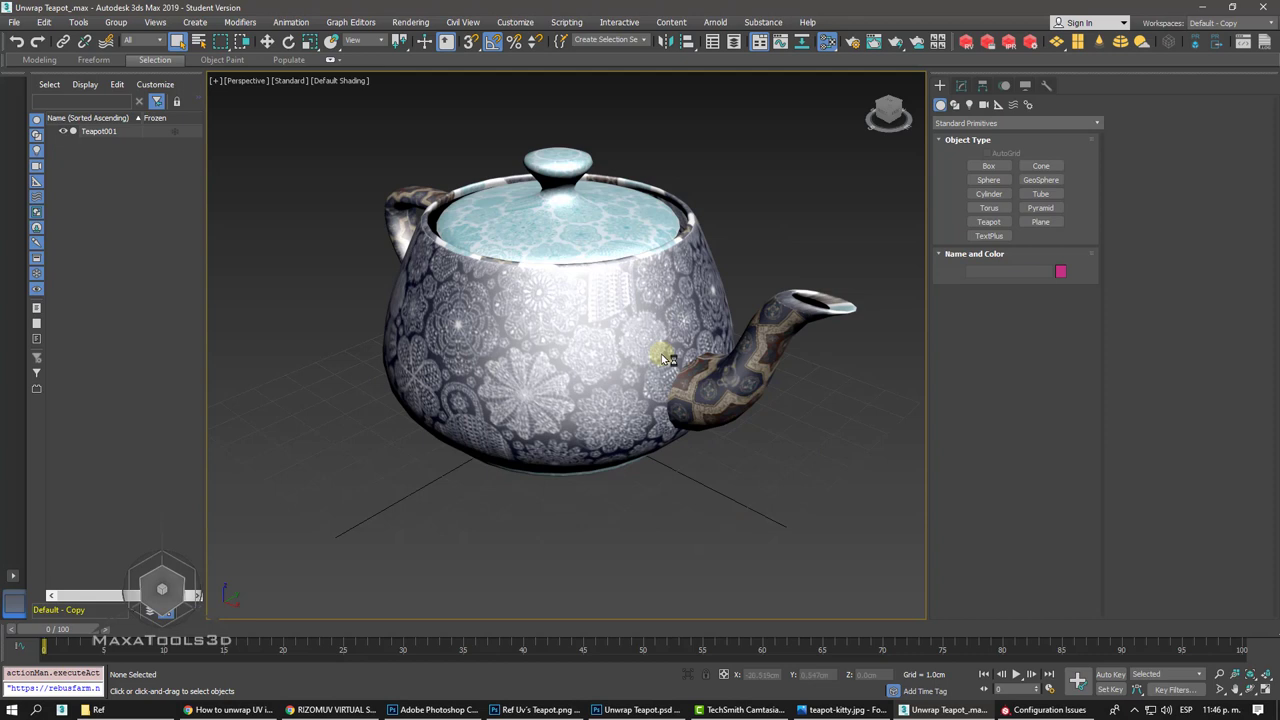
pyautogui.click(557, 279)
pyautogui.click(14, 22)
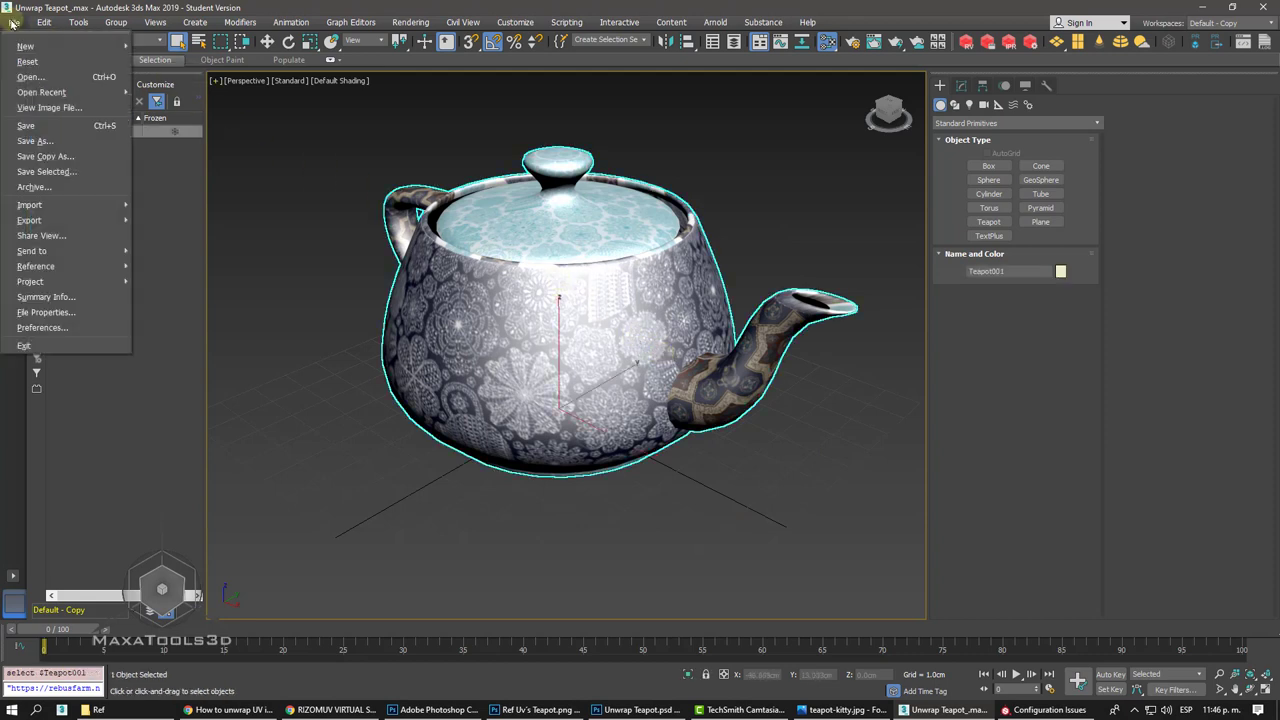
pyautogui.moveTo(30, 220)
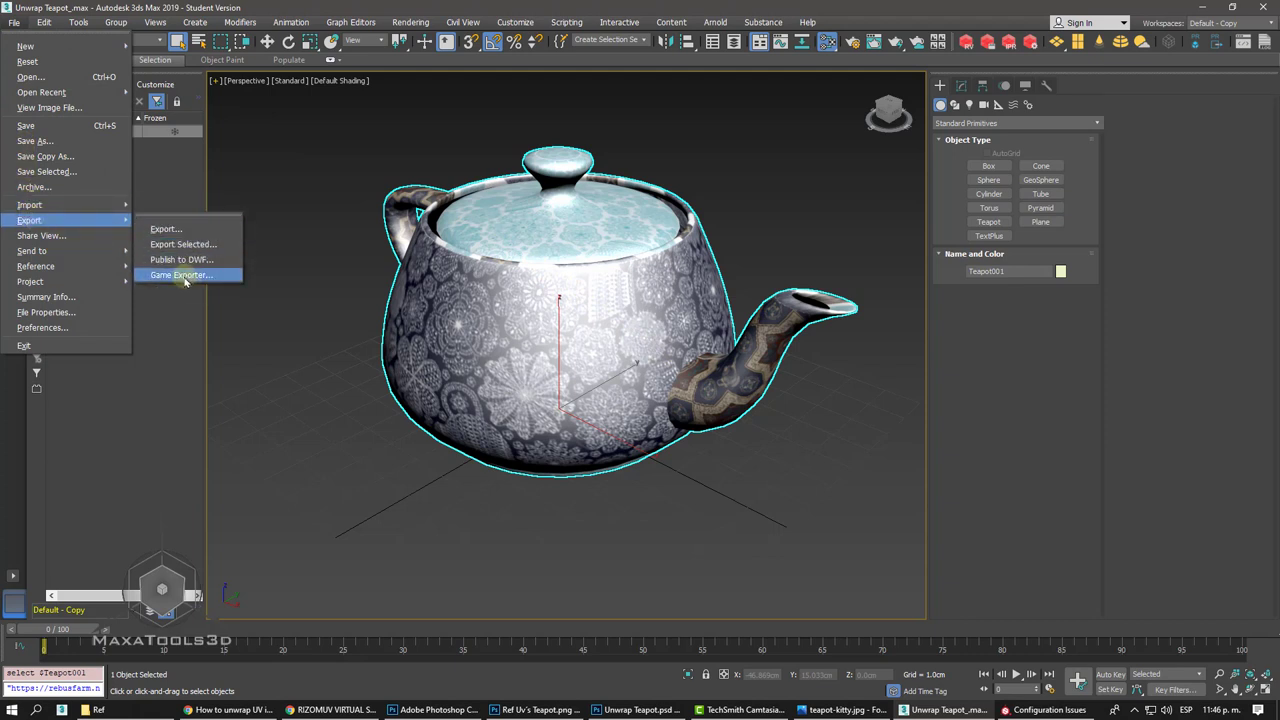
# - Set the Game Exporter's export path to the Unwrap Teapot folder
pyautogui.click(181, 275)
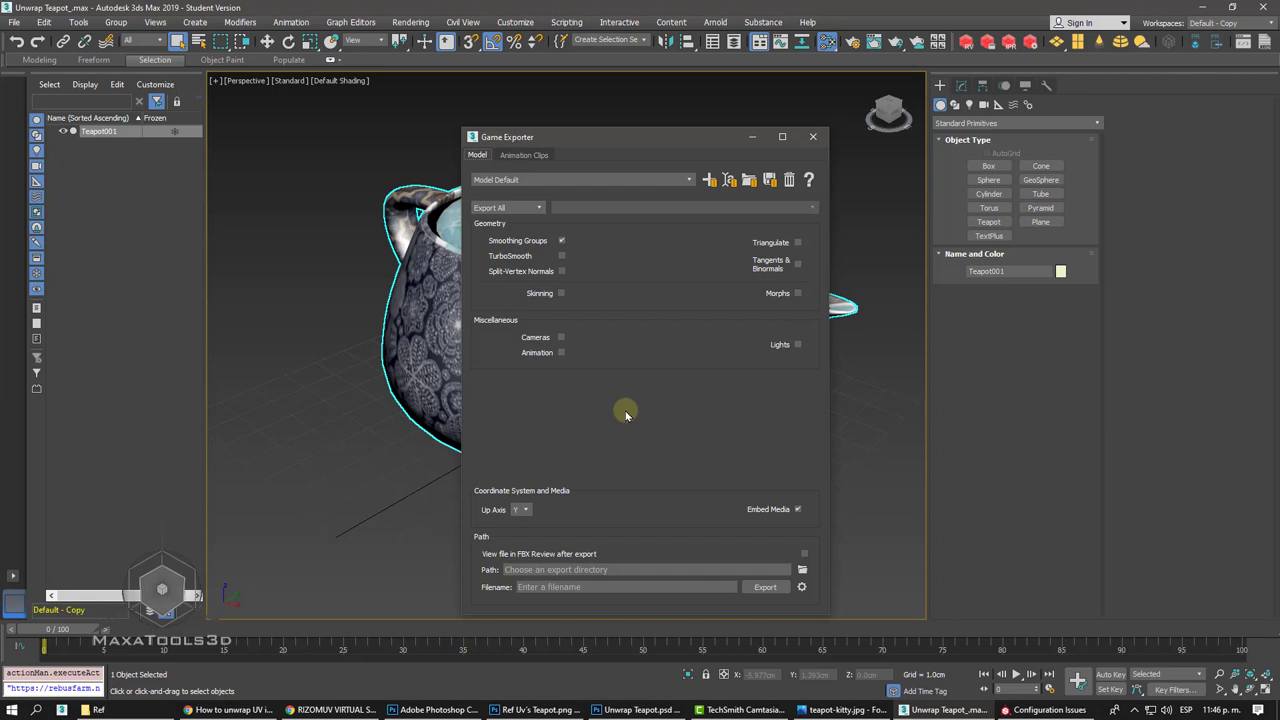
pyautogui.click(802, 570)
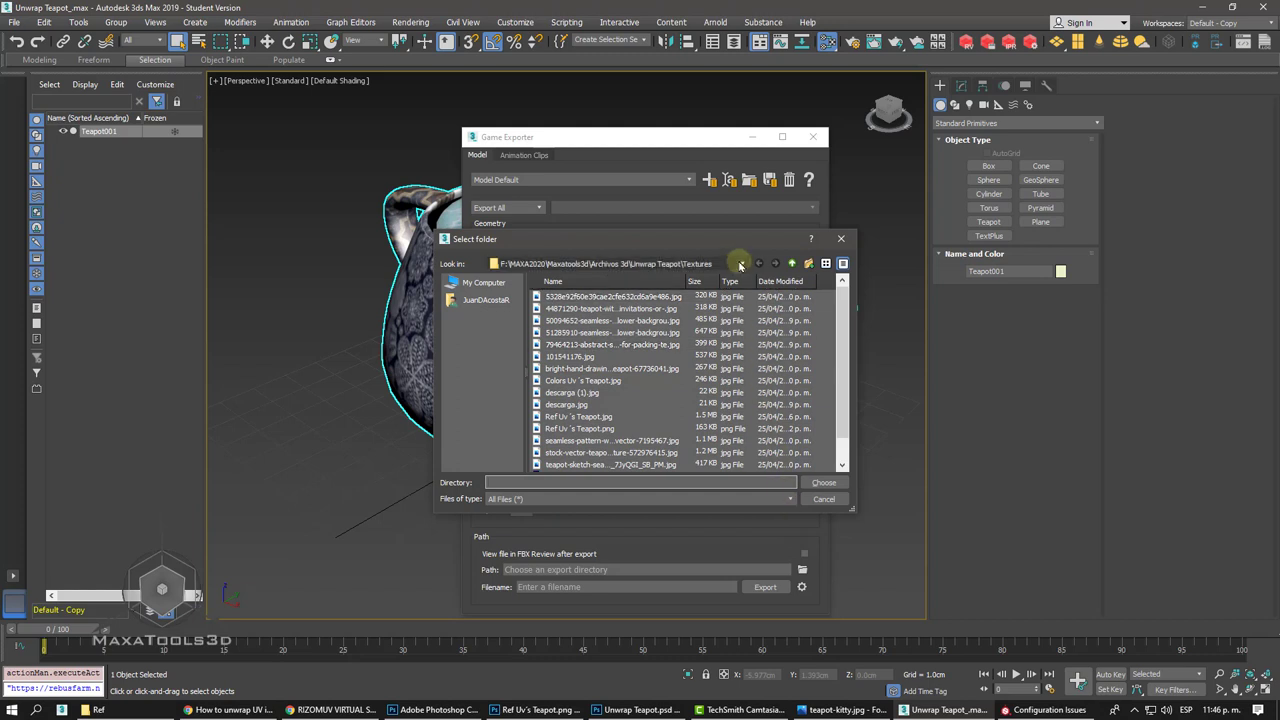
pyautogui.click(740, 264)
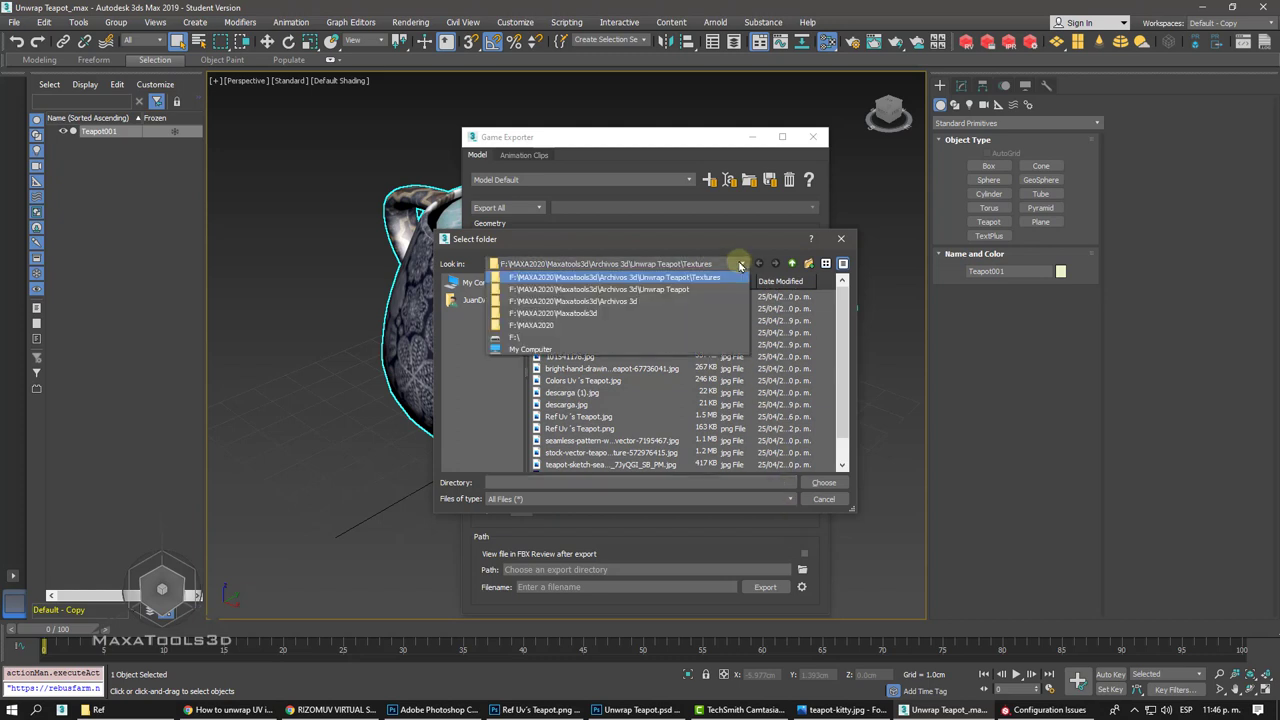
pyautogui.click(704, 279)
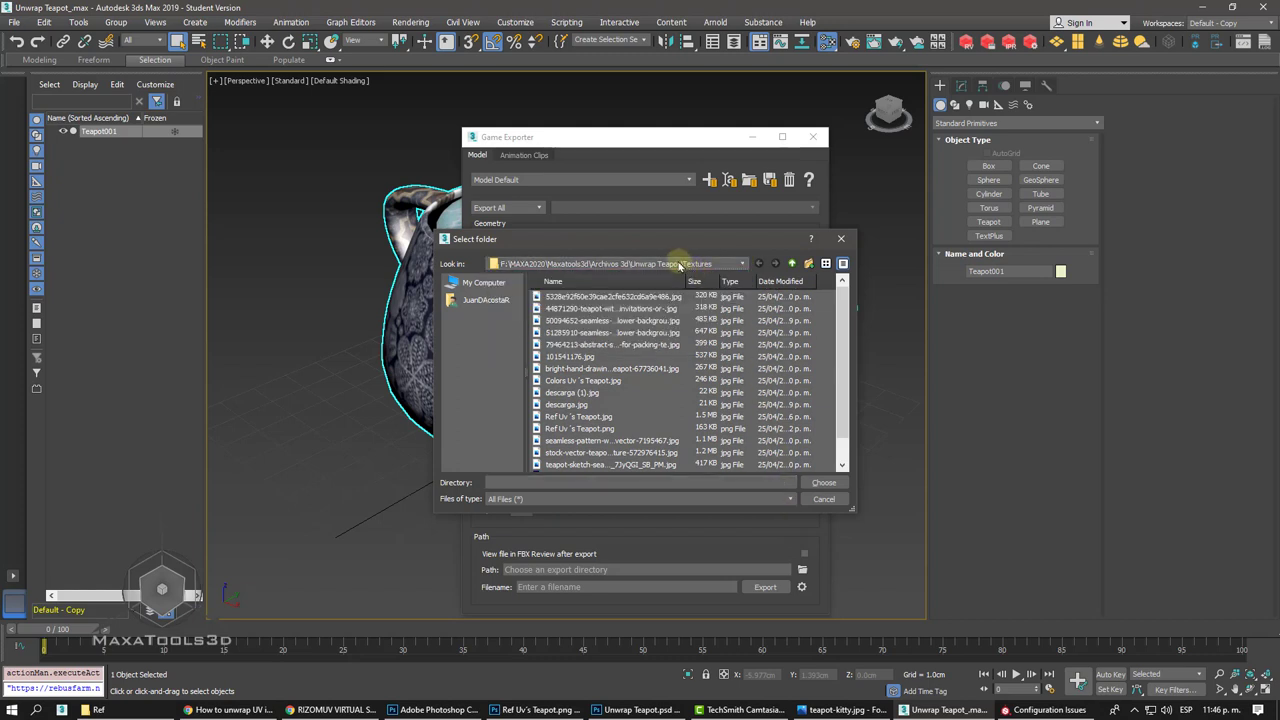
pyautogui.click(790, 265)
pyautogui.click(541, 484)
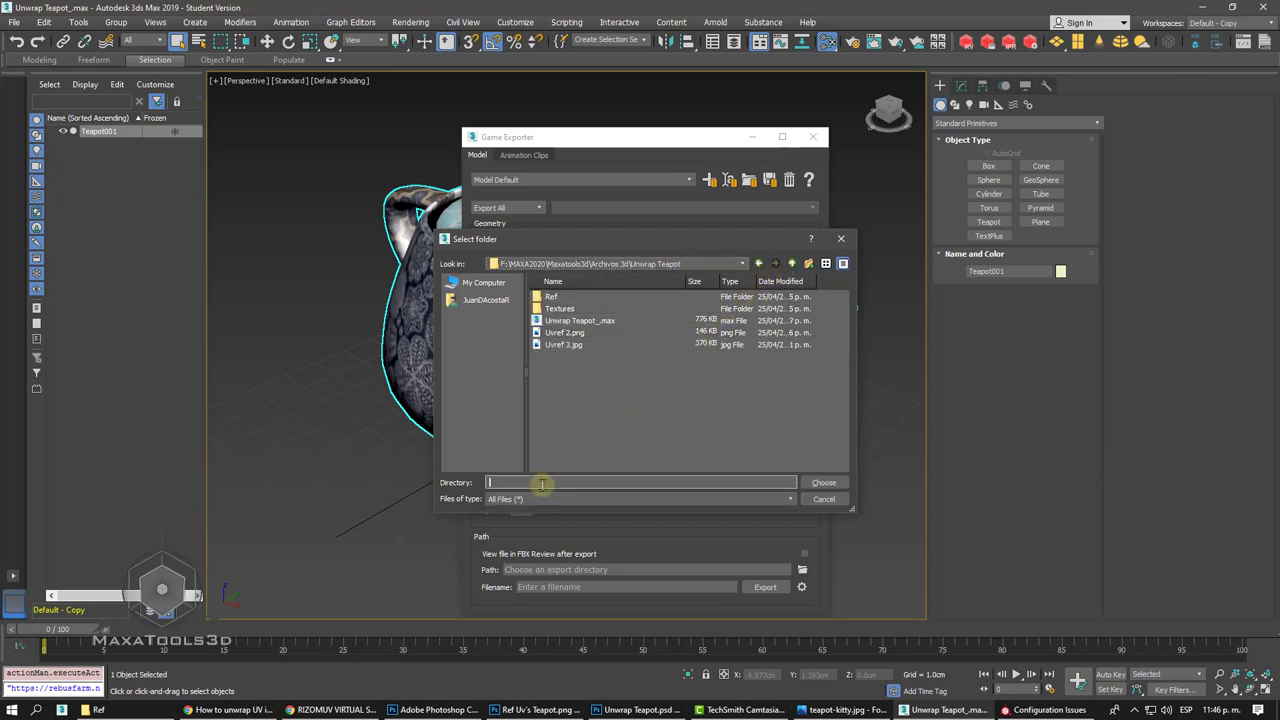
pyautogui.write('Tezt')
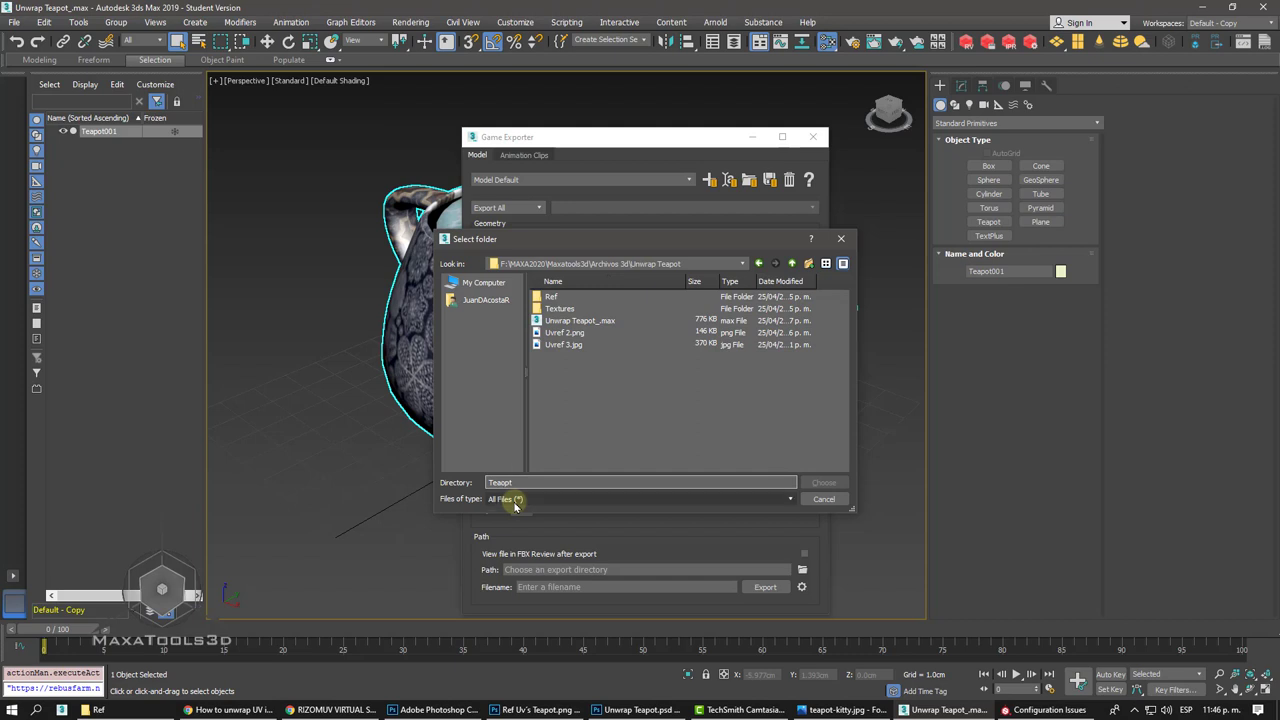
pyautogui.moveTo(533, 484); pyautogui.dragTo(400, 479)
pyautogui.hotkey('ctrl', 'c')
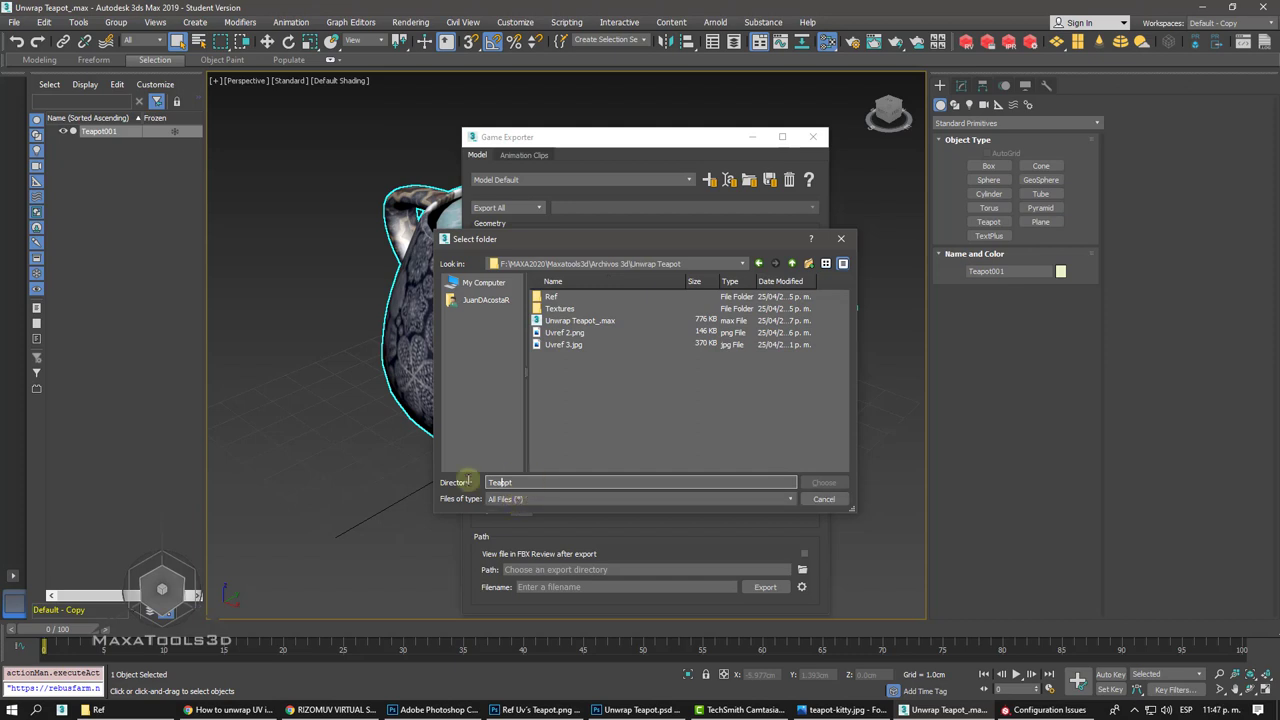
pyautogui.press('BackSpace')
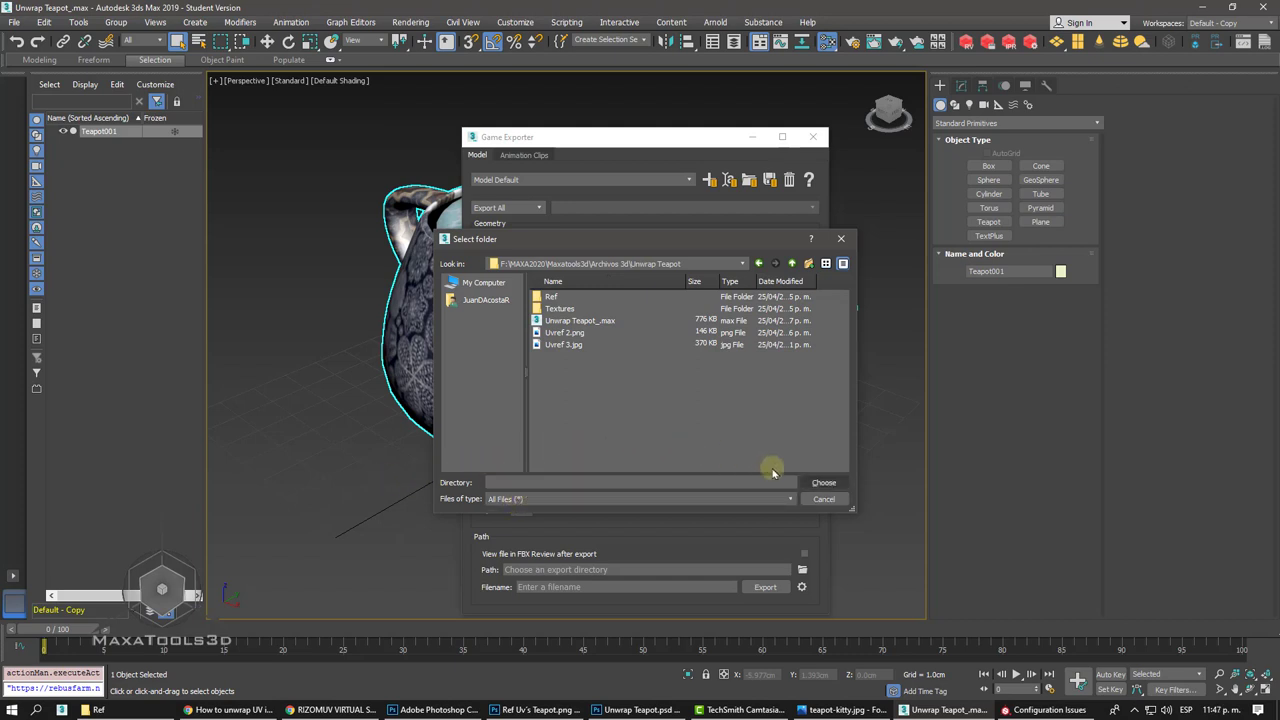
pyautogui.click(822, 482)
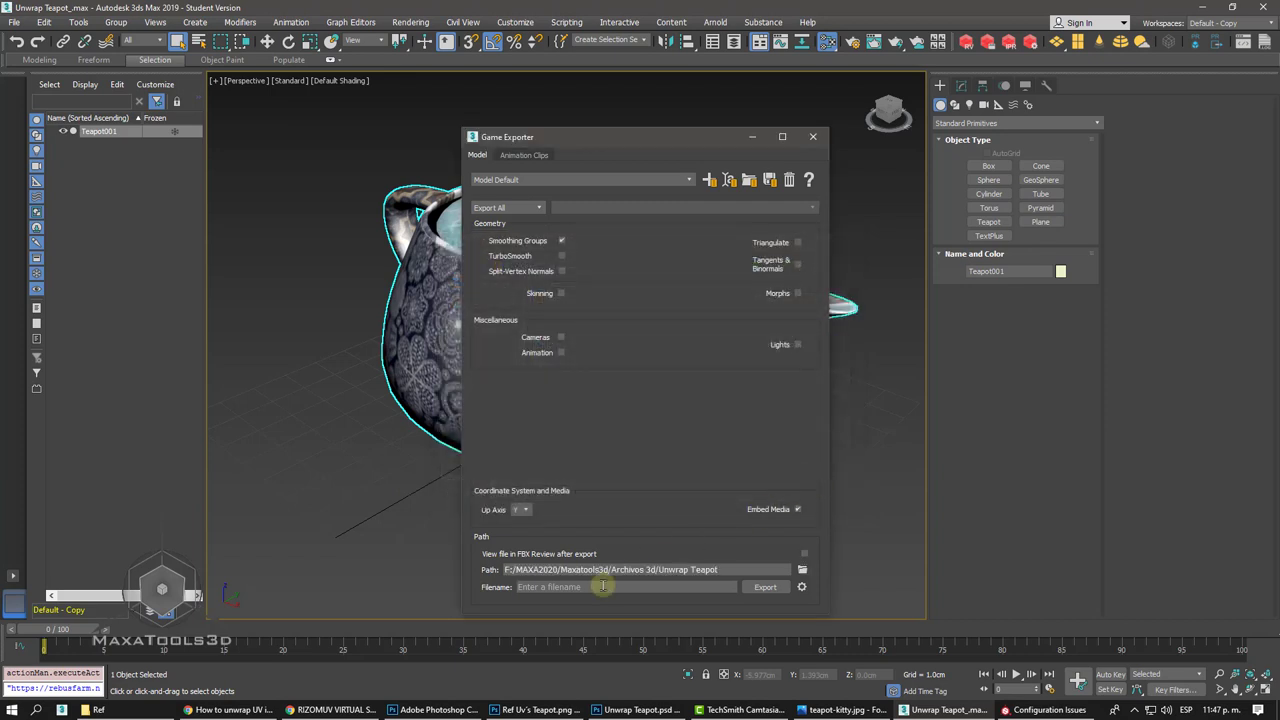
# - Export the teapot as the FBX file 'Teaopt UV' and dismiss the success message
pyautogui.hotkey('ctrl', 'v')
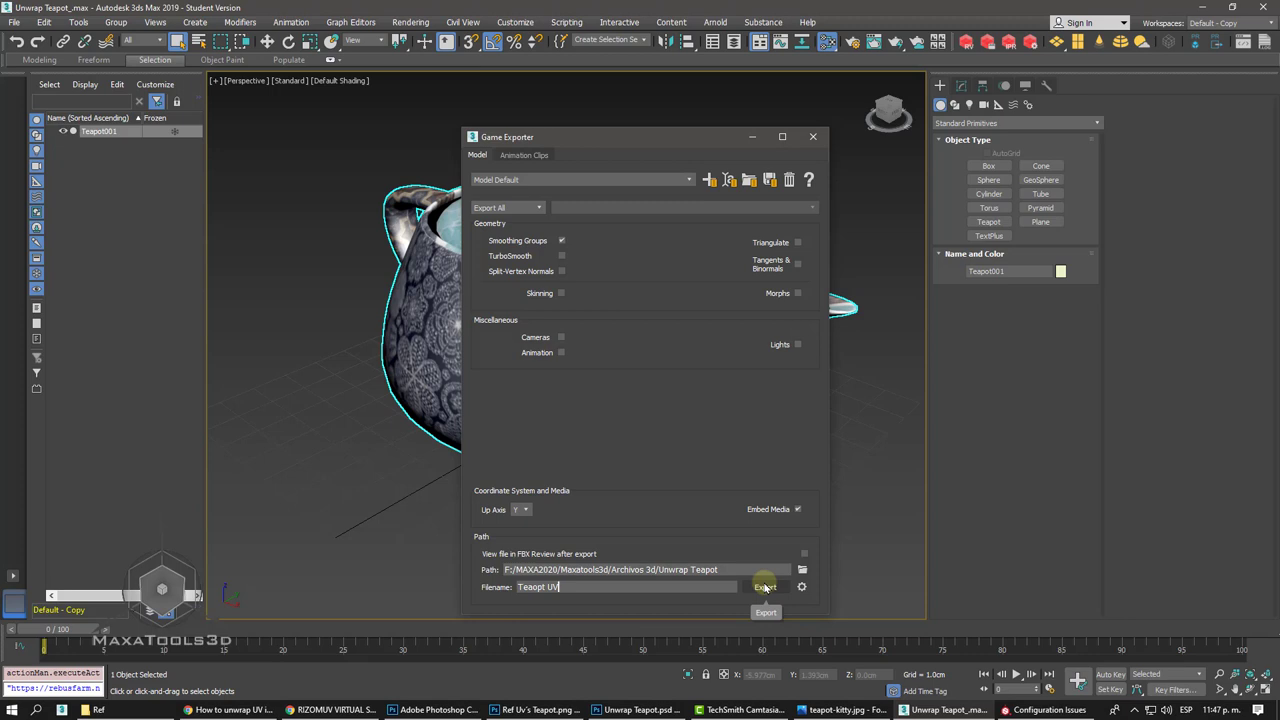
pyautogui.click(765, 587)
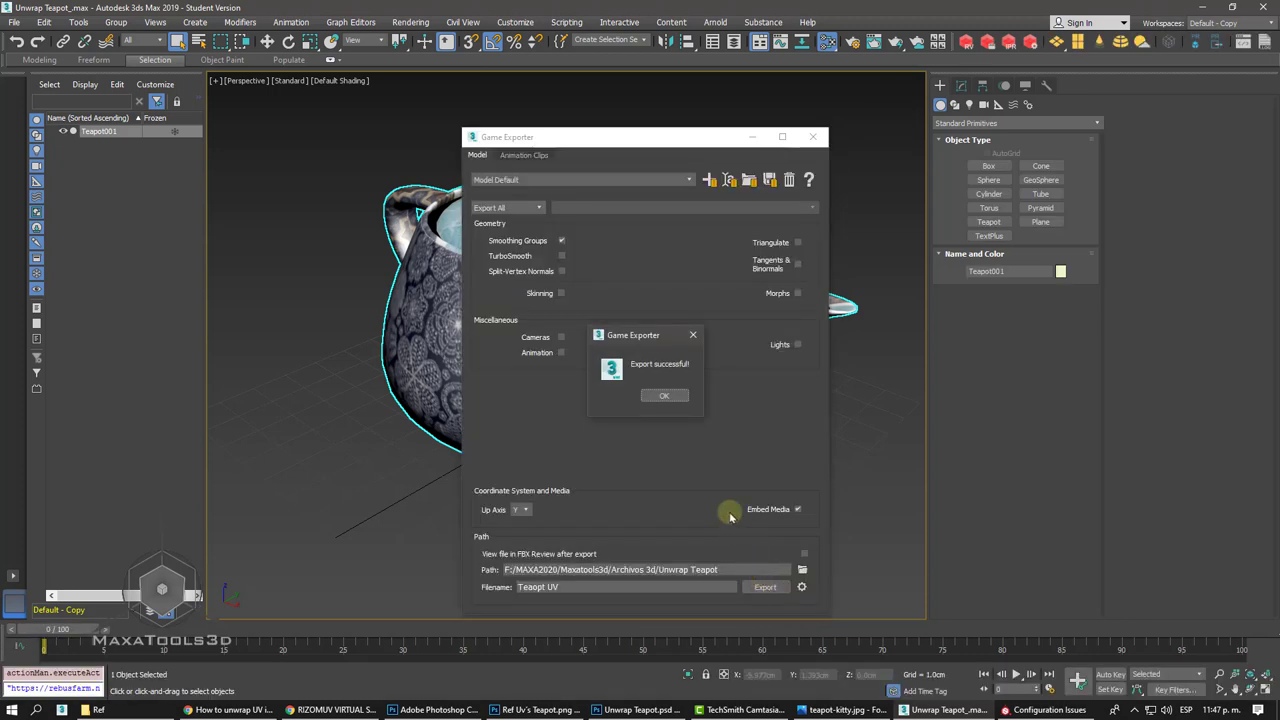
pyautogui.click(664, 396)
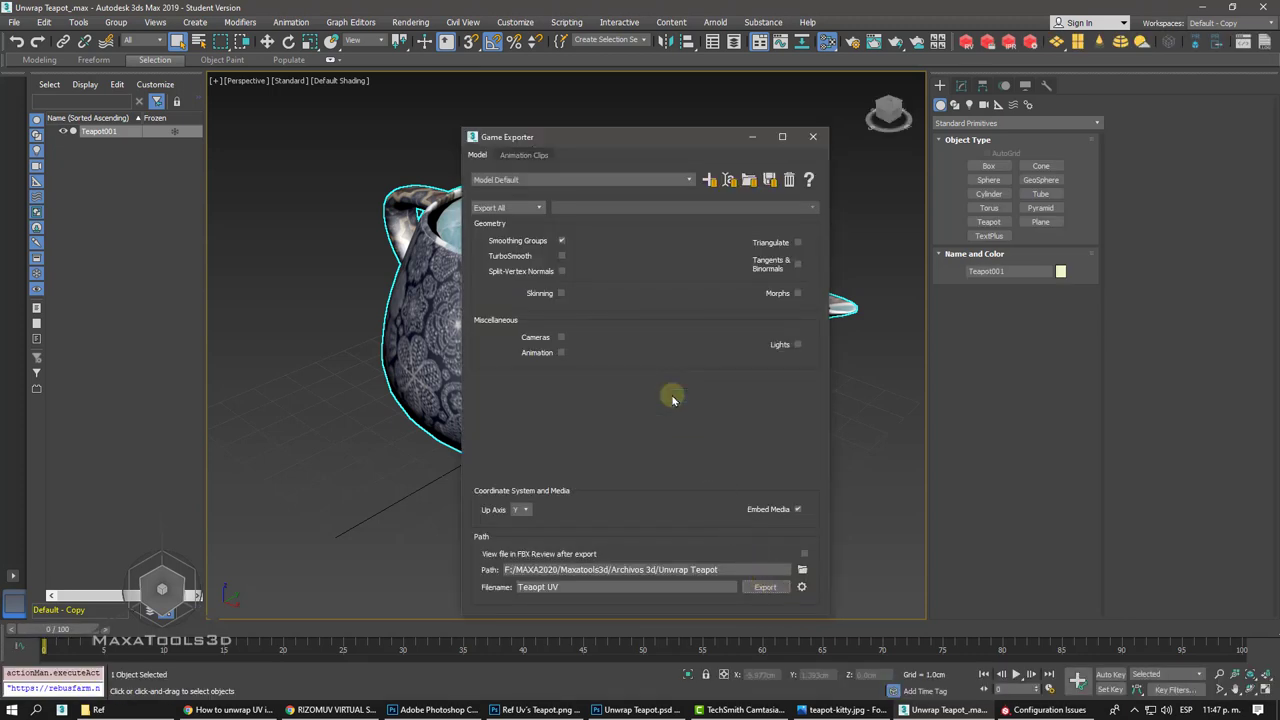
pyautogui.click(1045, 710)
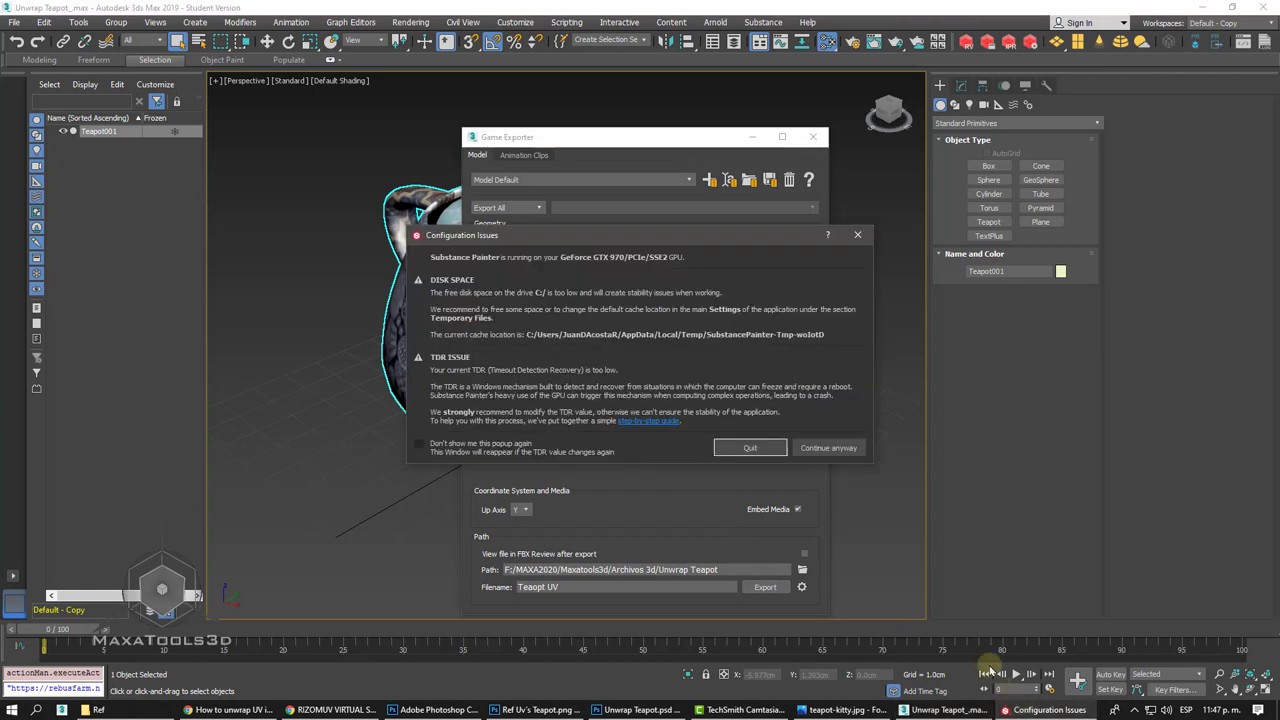
# - Dismiss Substance Painter's configuration warning and decline the new-version update
pyautogui.click(830, 450)
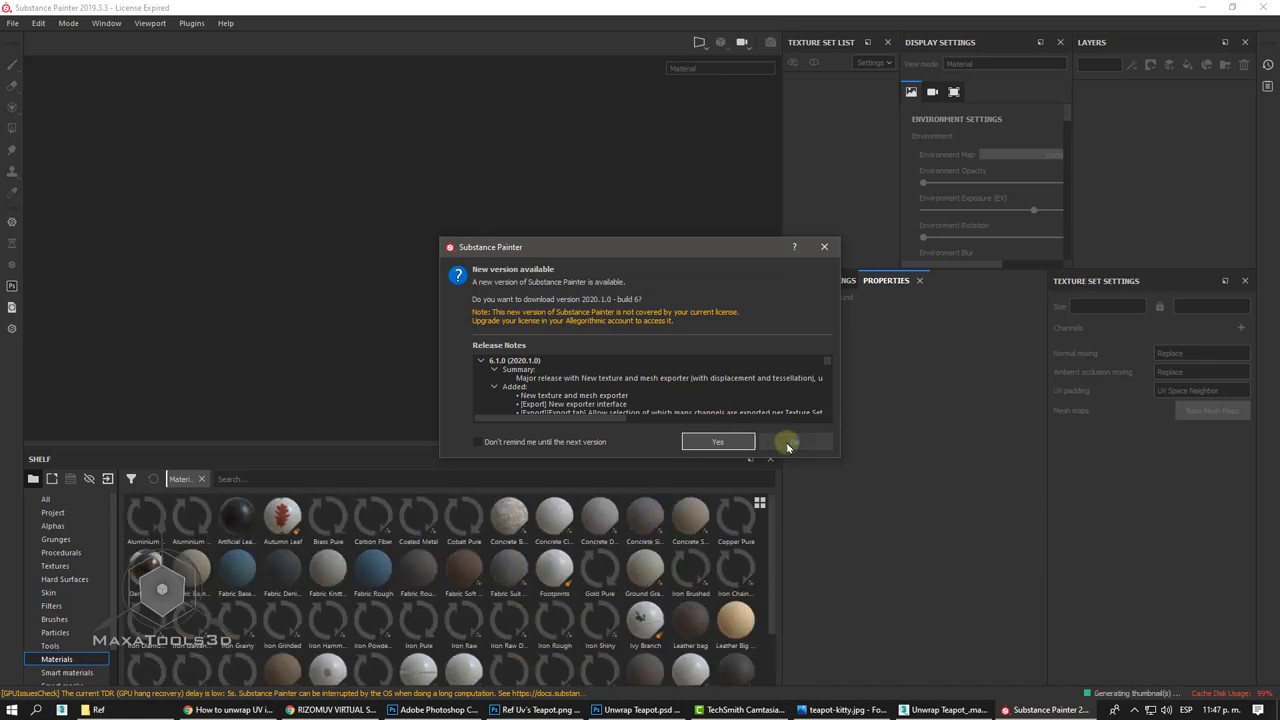
pyautogui.click(580, 441)
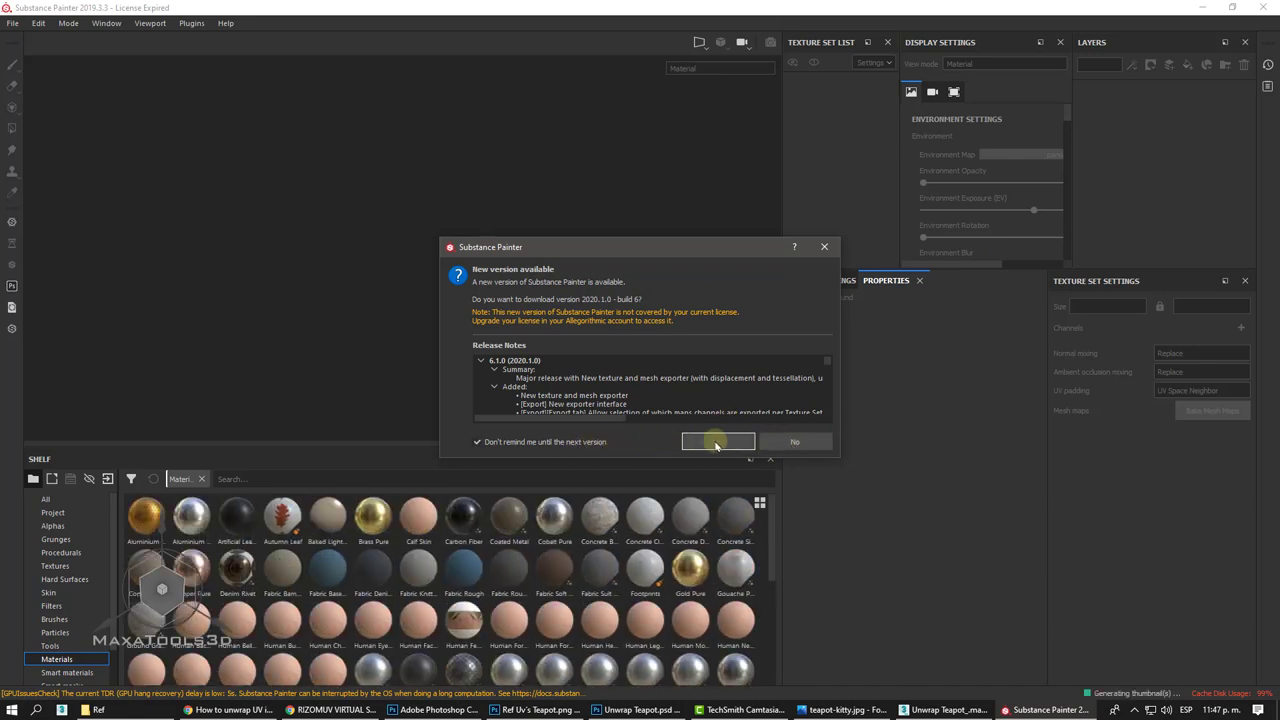
pyautogui.click(789, 443)
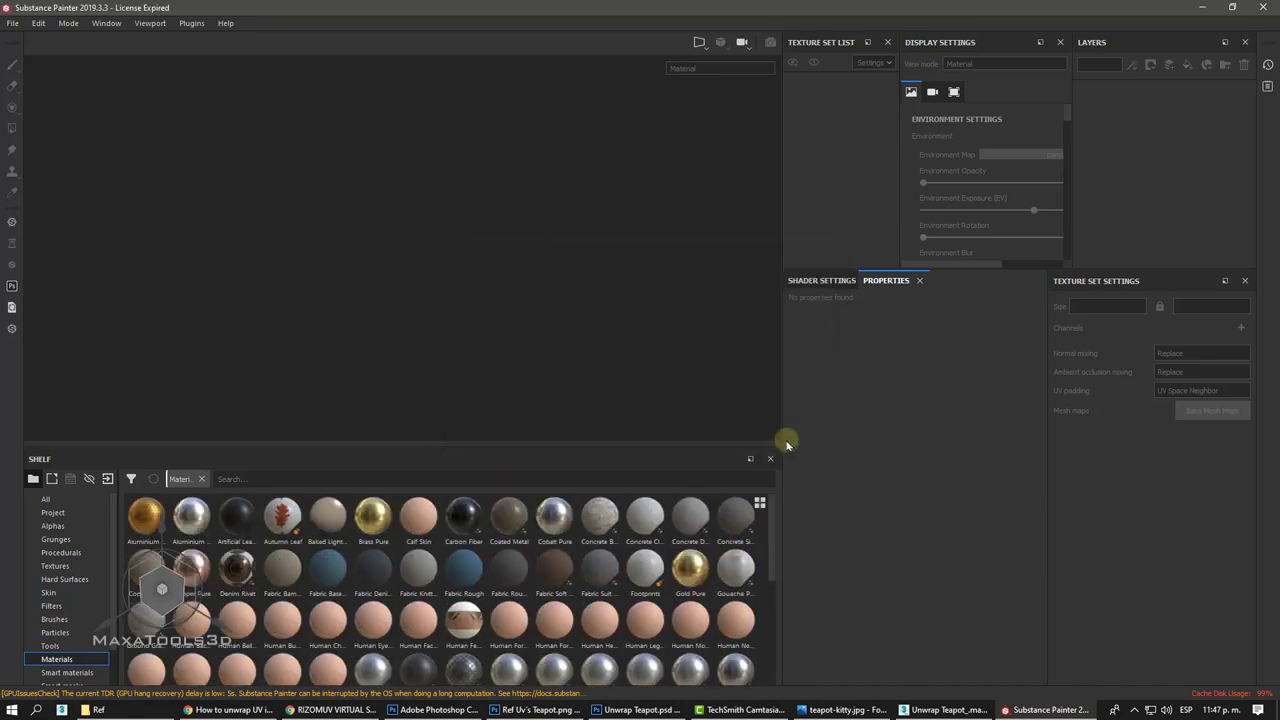
# - Start a new project with 2048 resolution and the PBR - Metallic Roughness template
pyautogui.click(13, 23)
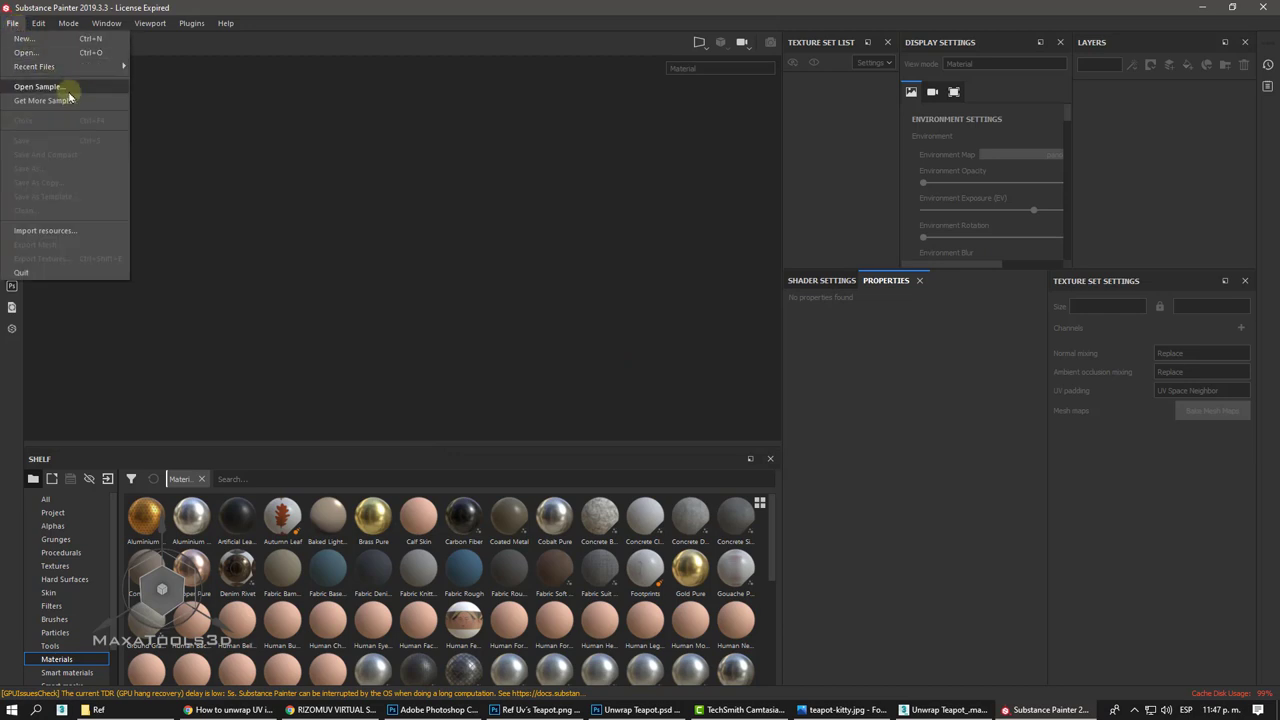
pyautogui.moveTo(34, 66)
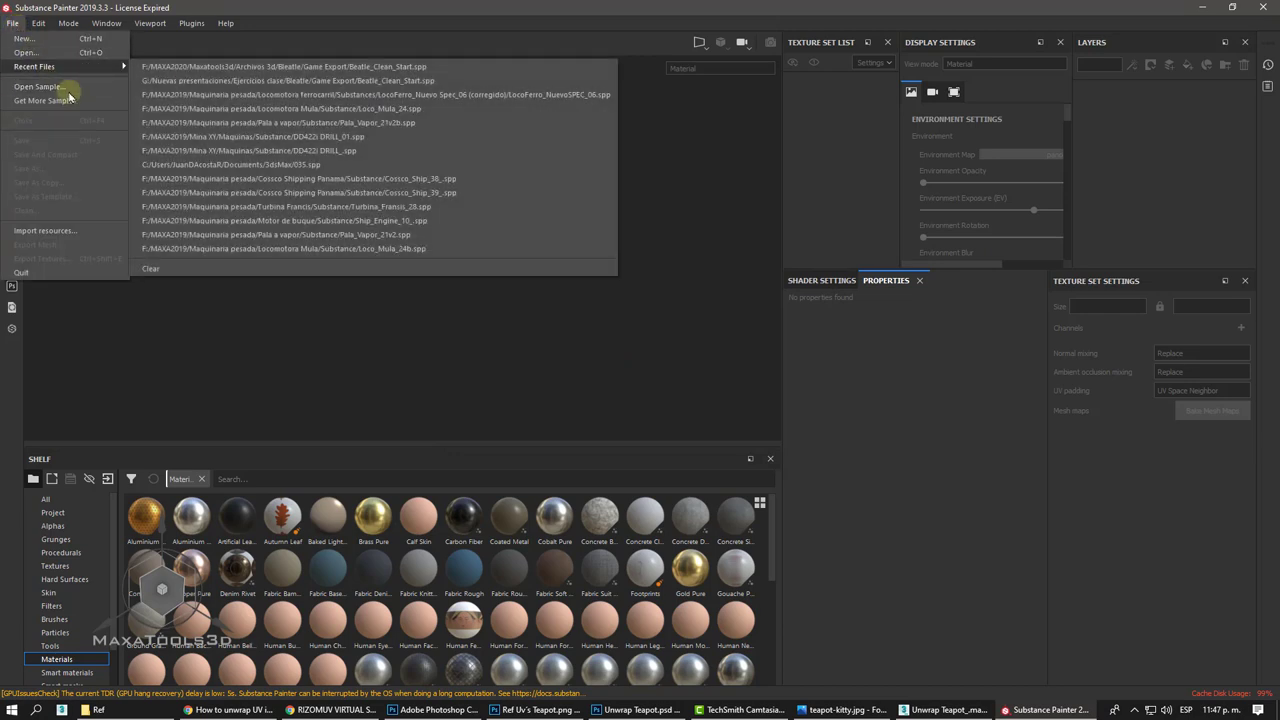
pyautogui.click(43, 40)
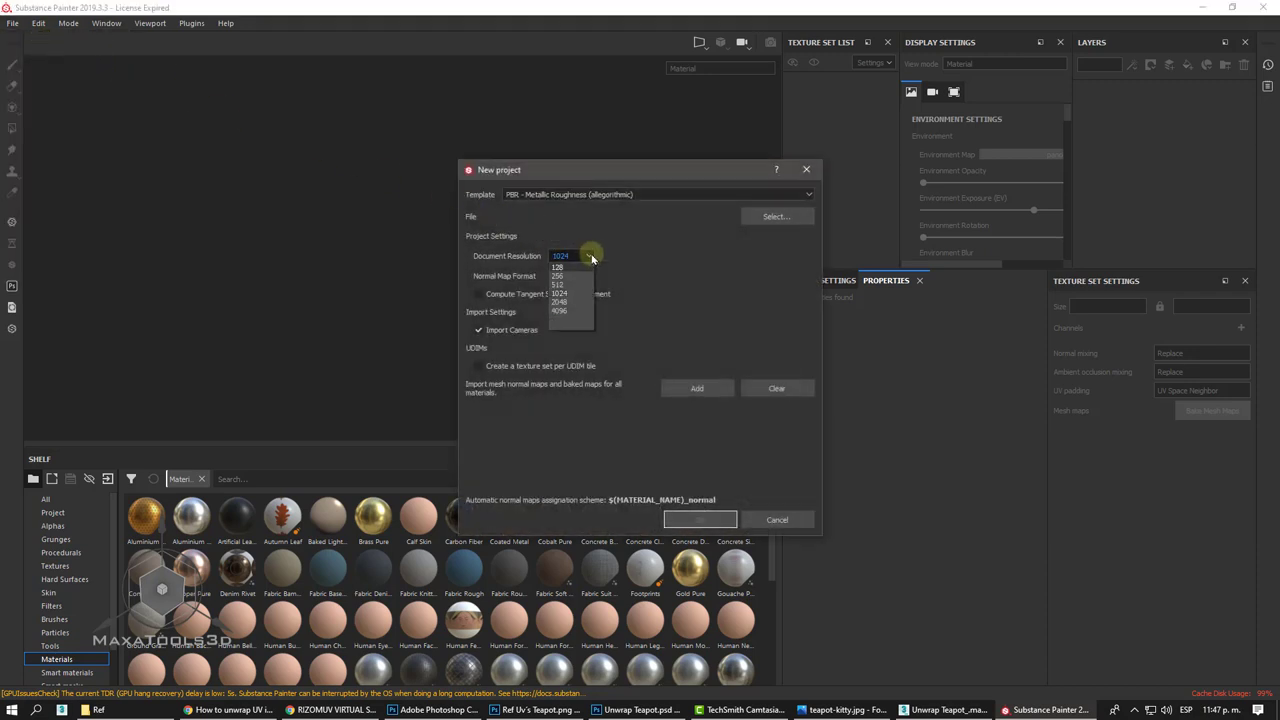
pyautogui.click(570, 310)
pyautogui.press('Tab')
pyautogui.click(547, 198)
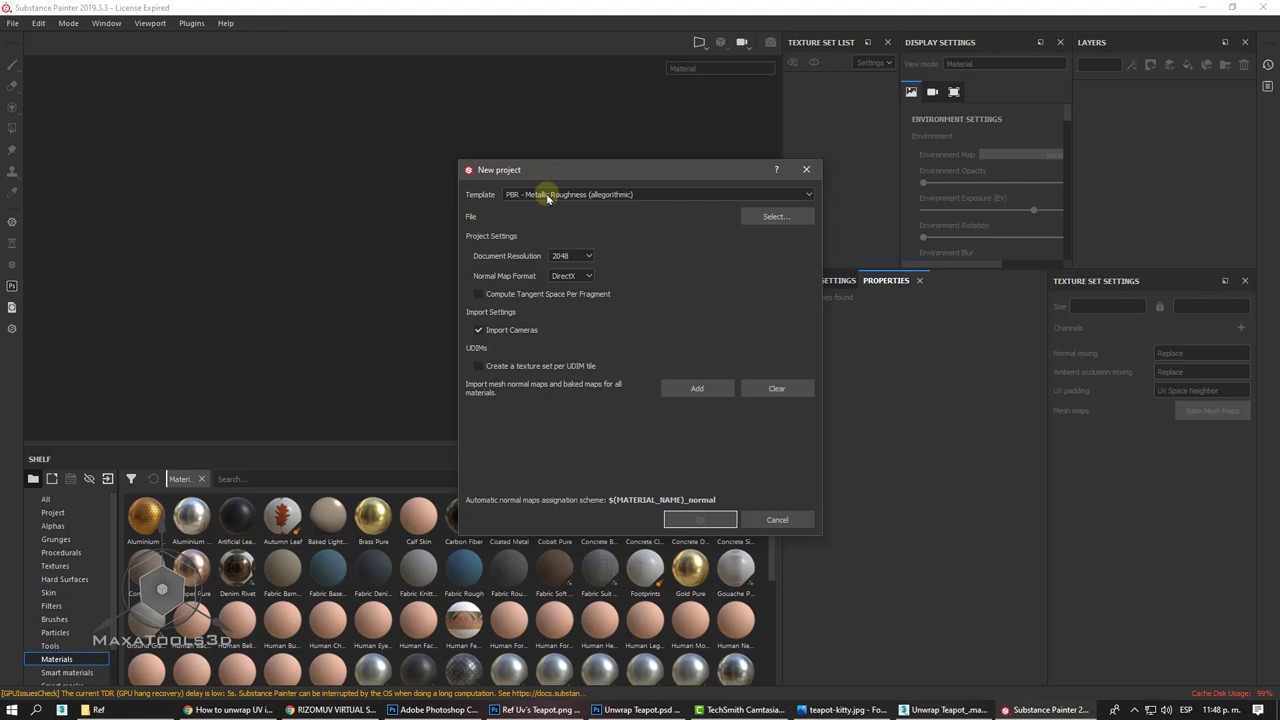
pyautogui.click(547, 198)
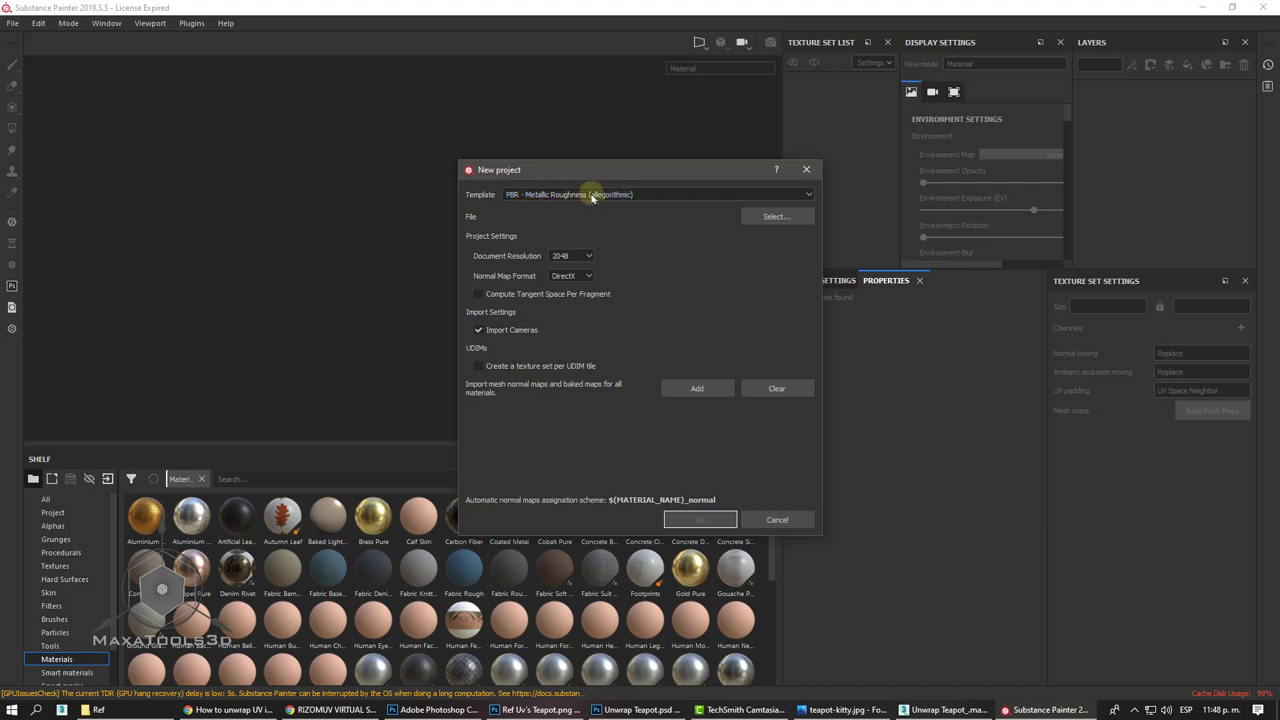
pyautogui.click(601, 196)
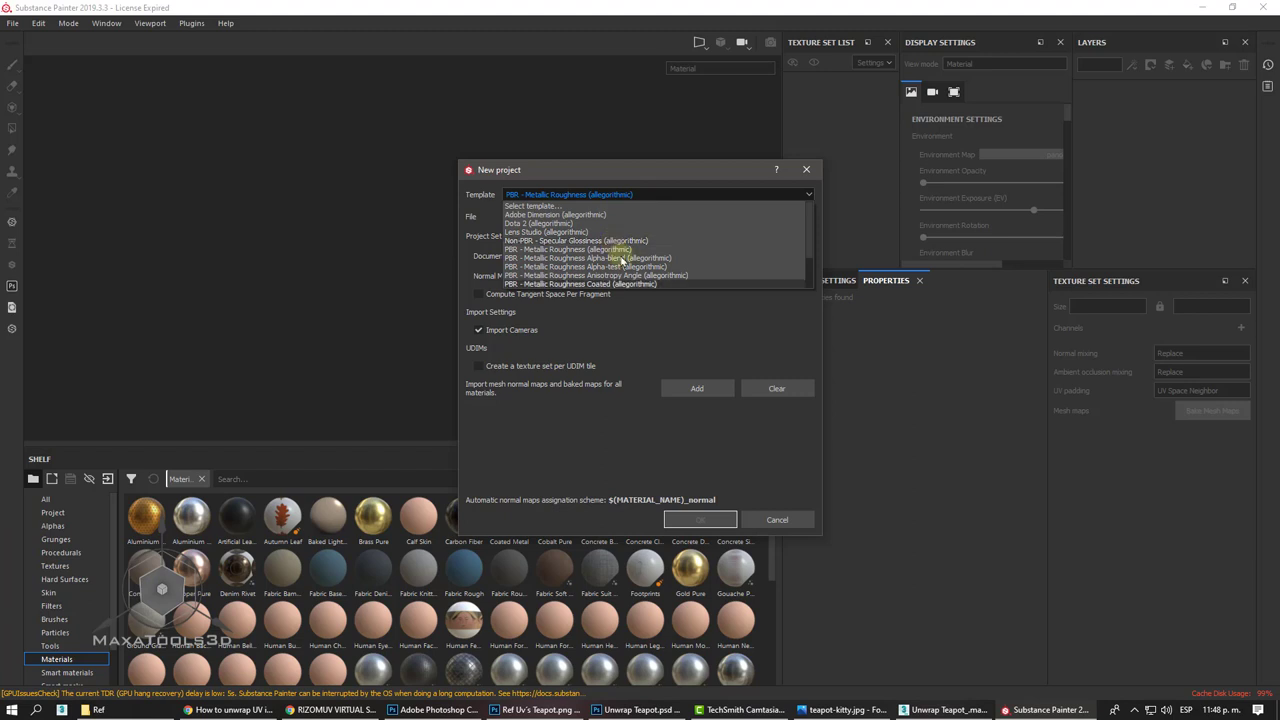
pyautogui.click(665, 328)
# - Pick Teaopt UV.fbx from F:\MAXA2020\Maxatools3d\Archivos 3d\Unwrap Teapot as the mesh and create the project
pyautogui.click(766, 217)
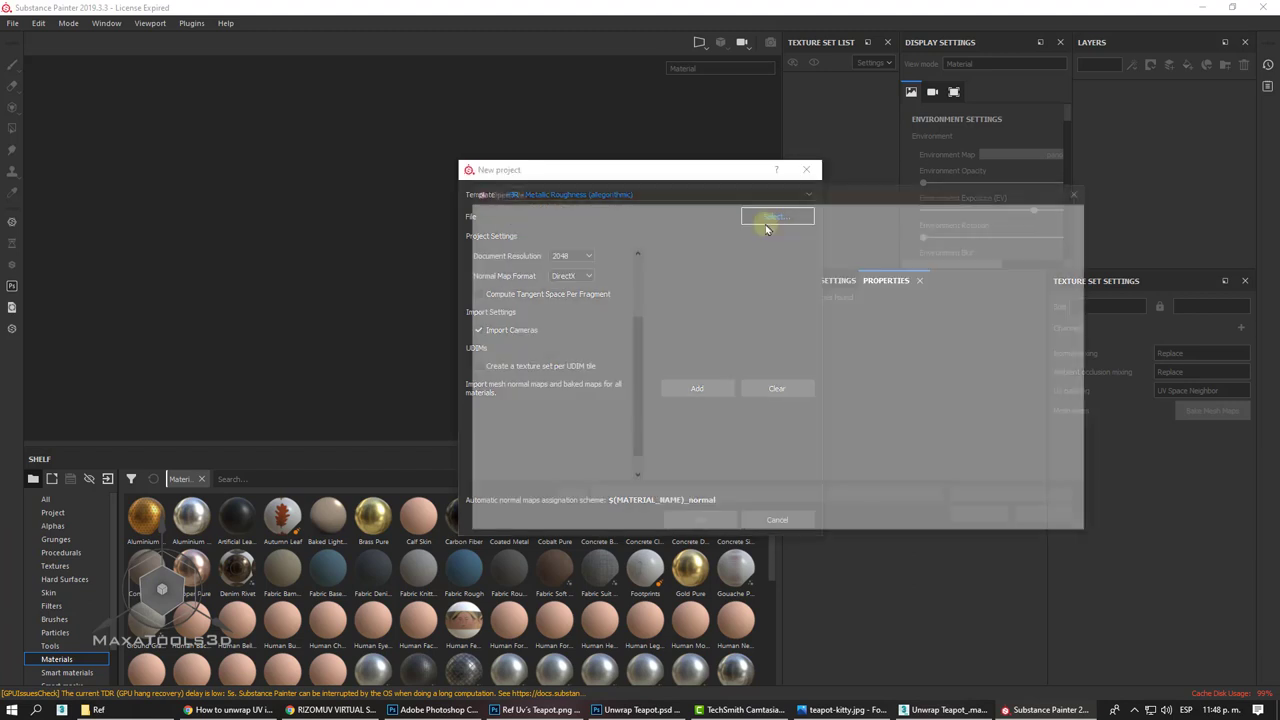
pyautogui.scroll(-2, 530, 428)
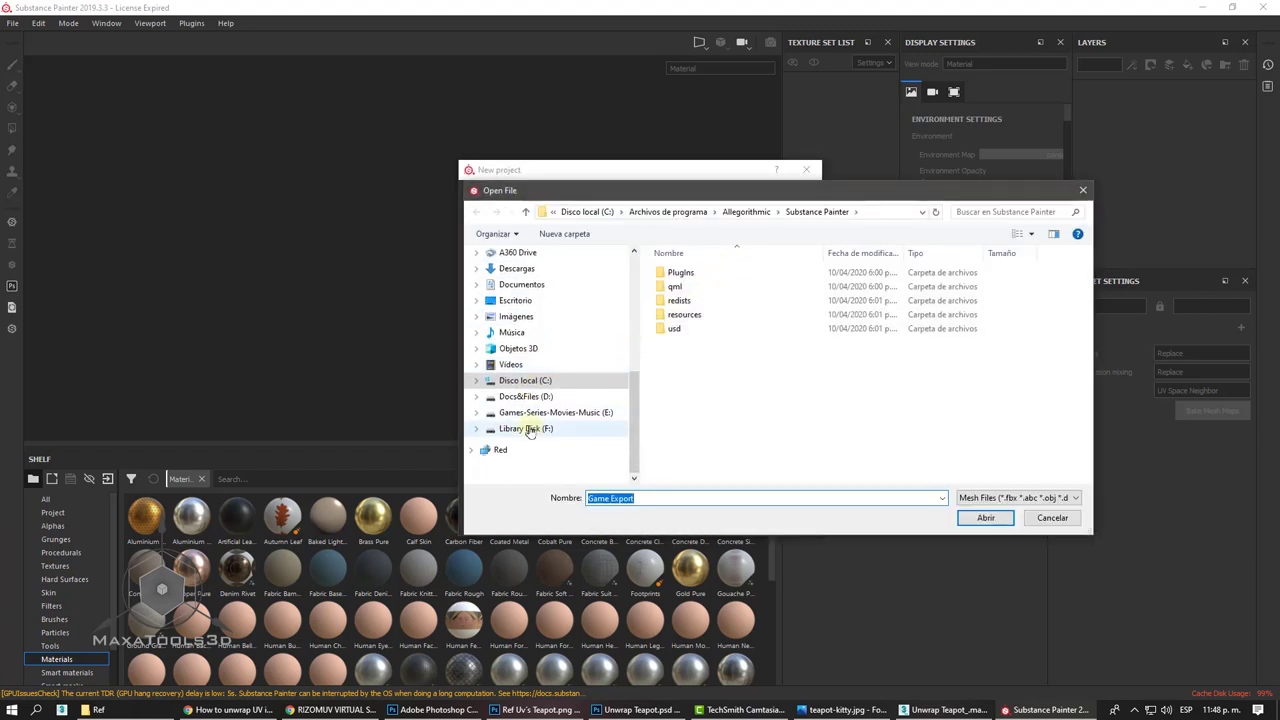
pyautogui.click(530, 428)
pyautogui.doubleClick(708, 384)
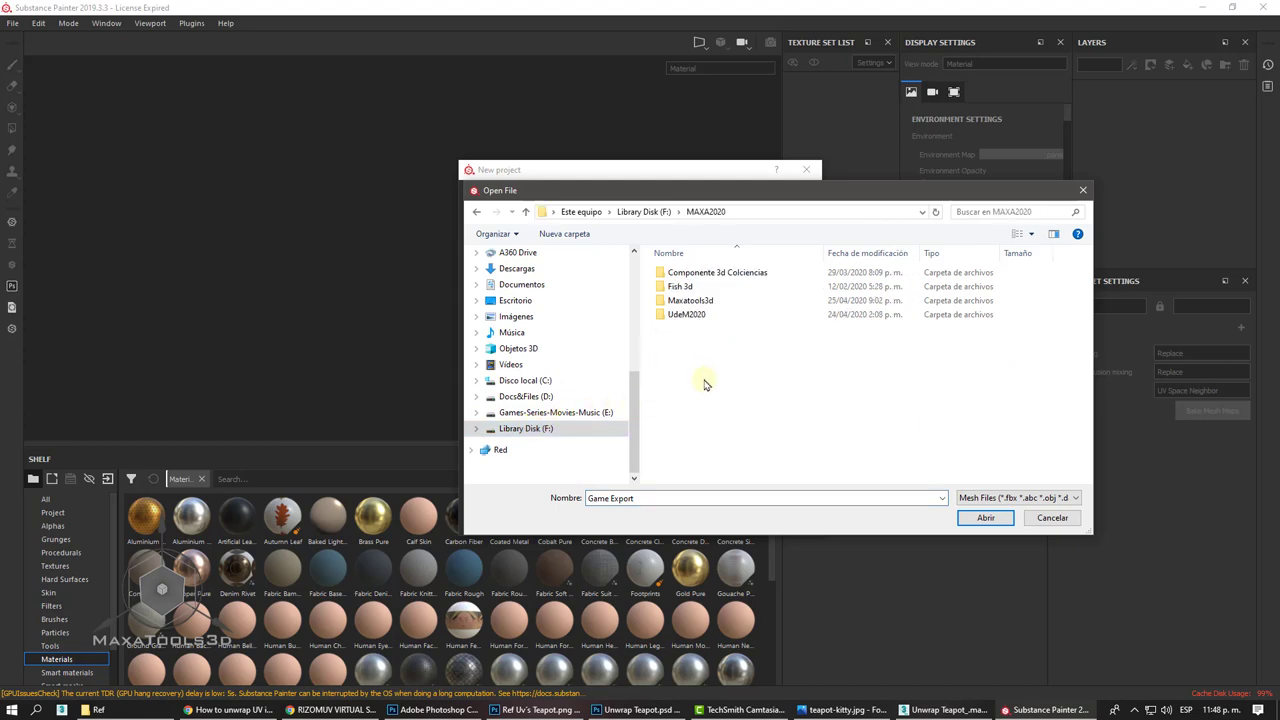
pyautogui.doubleClick(718, 308)
pyautogui.scroll(-5, 725, 340)
pyautogui.scroll(3, 725, 345)
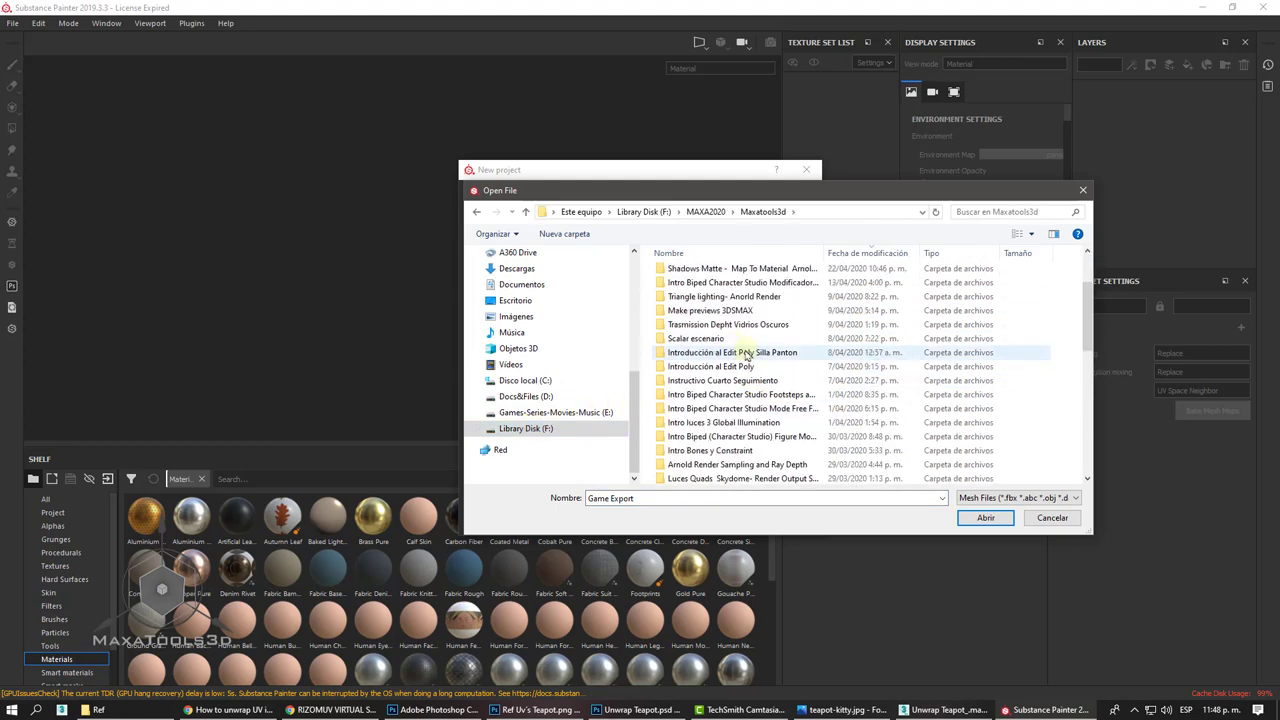
pyautogui.scroll(2, 728, 346)
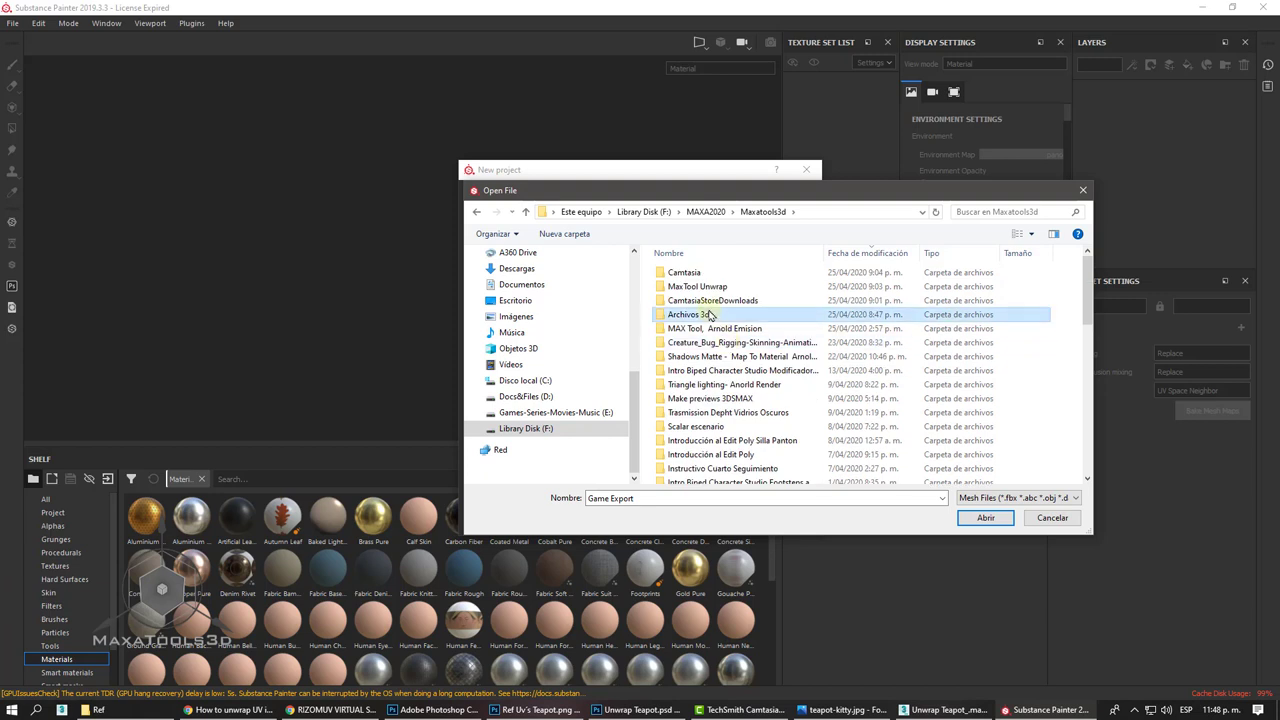
pyautogui.doubleClick(705, 314)
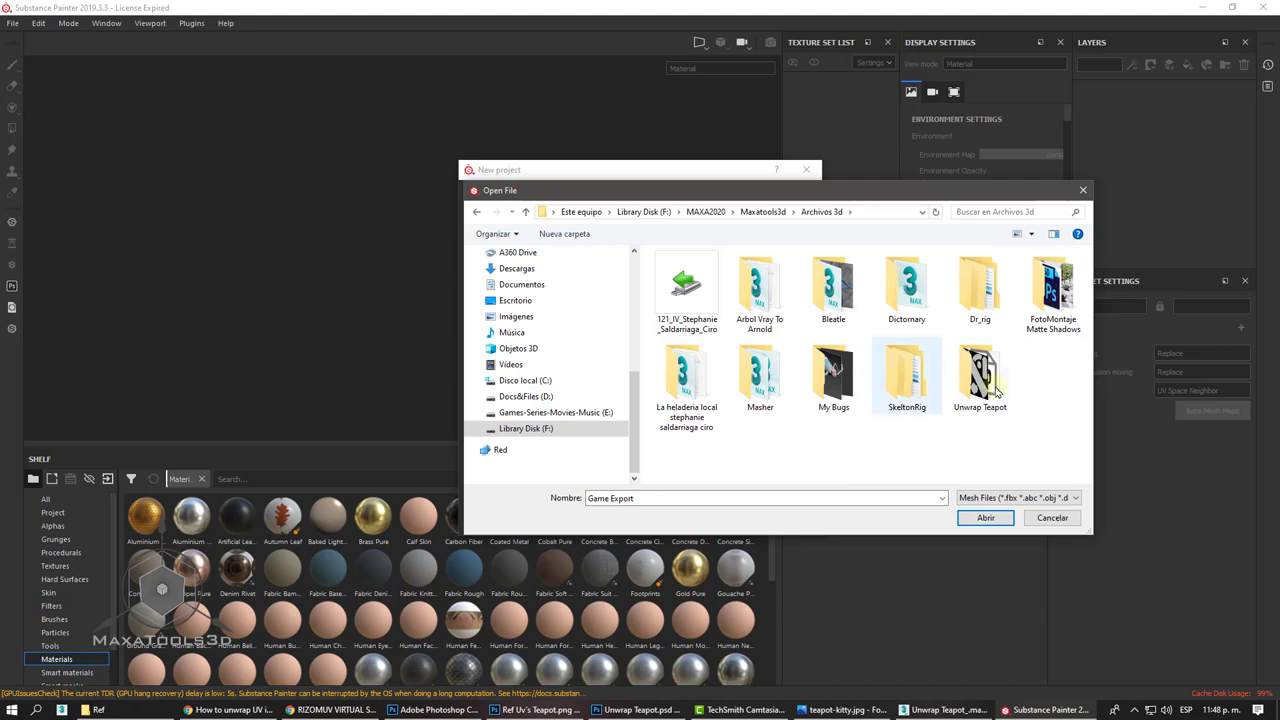
pyautogui.doubleClick(980, 375)
pyautogui.click(700, 303)
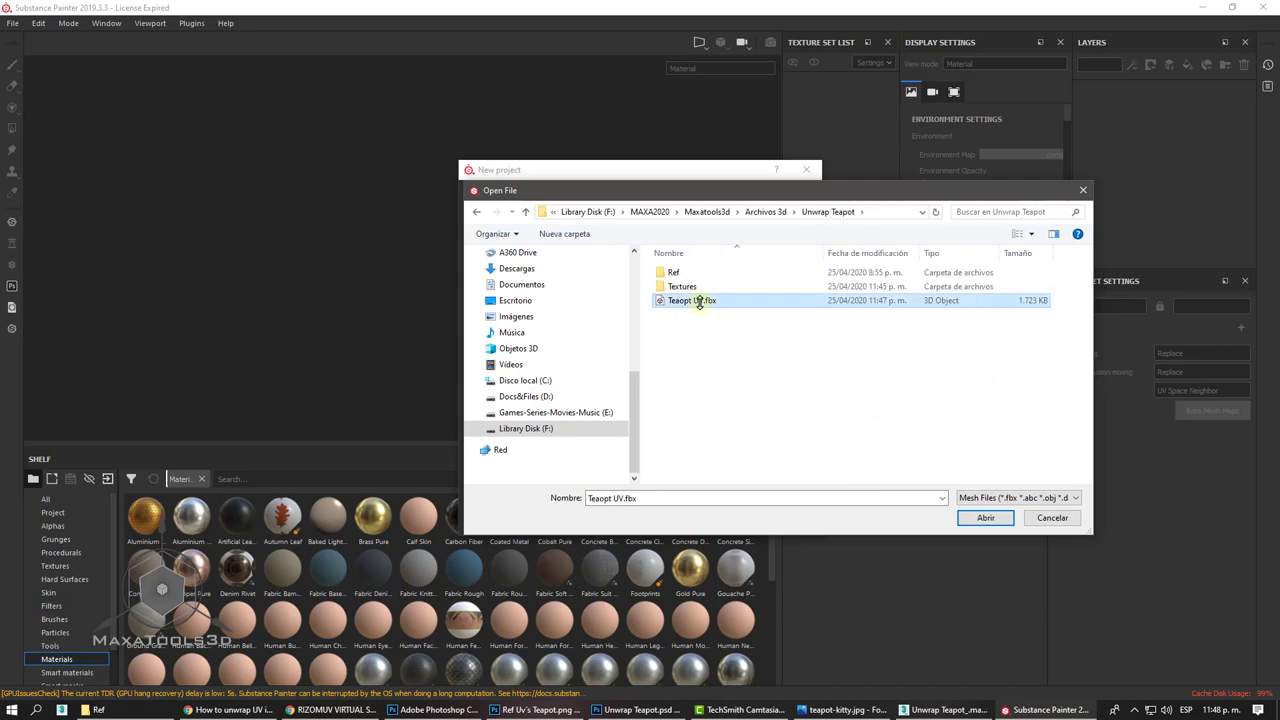
pyautogui.click(985, 517)
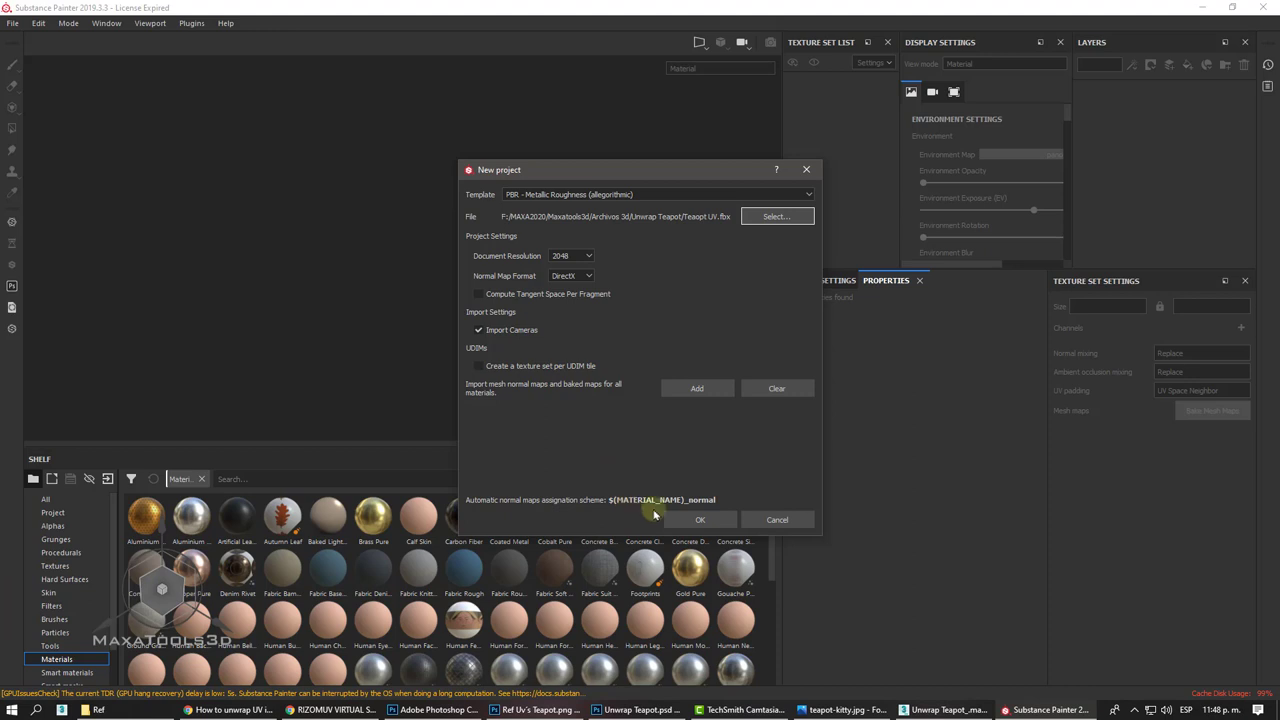
pyautogui.click(700, 519)
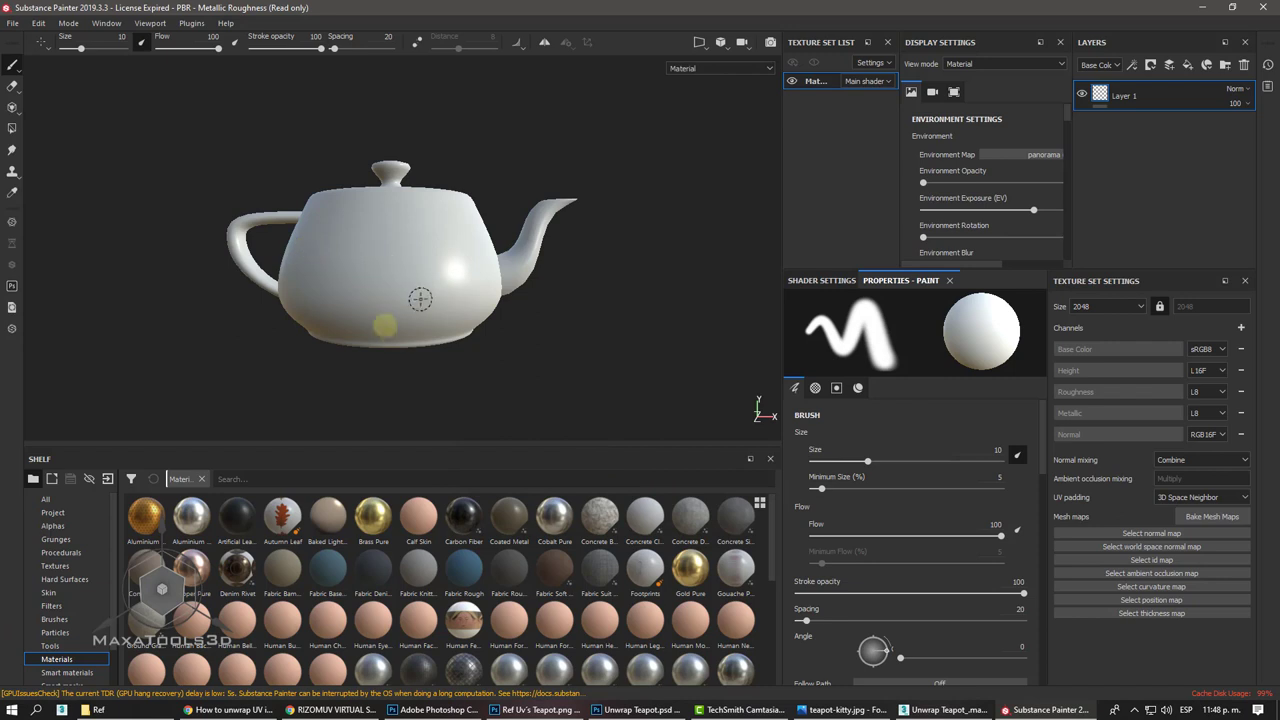
pyautogui.moveTo(417, 354)
pyautogui.keyDown('alt'); pyautogui.mouseDown()
pyautogui.moveTo(406, 377)
pyautogui.moveTo(781, 137)
pyautogui.moveTo(658, 140)
pyautogui.mouseUp(); pyautogui.keyUp('alt')
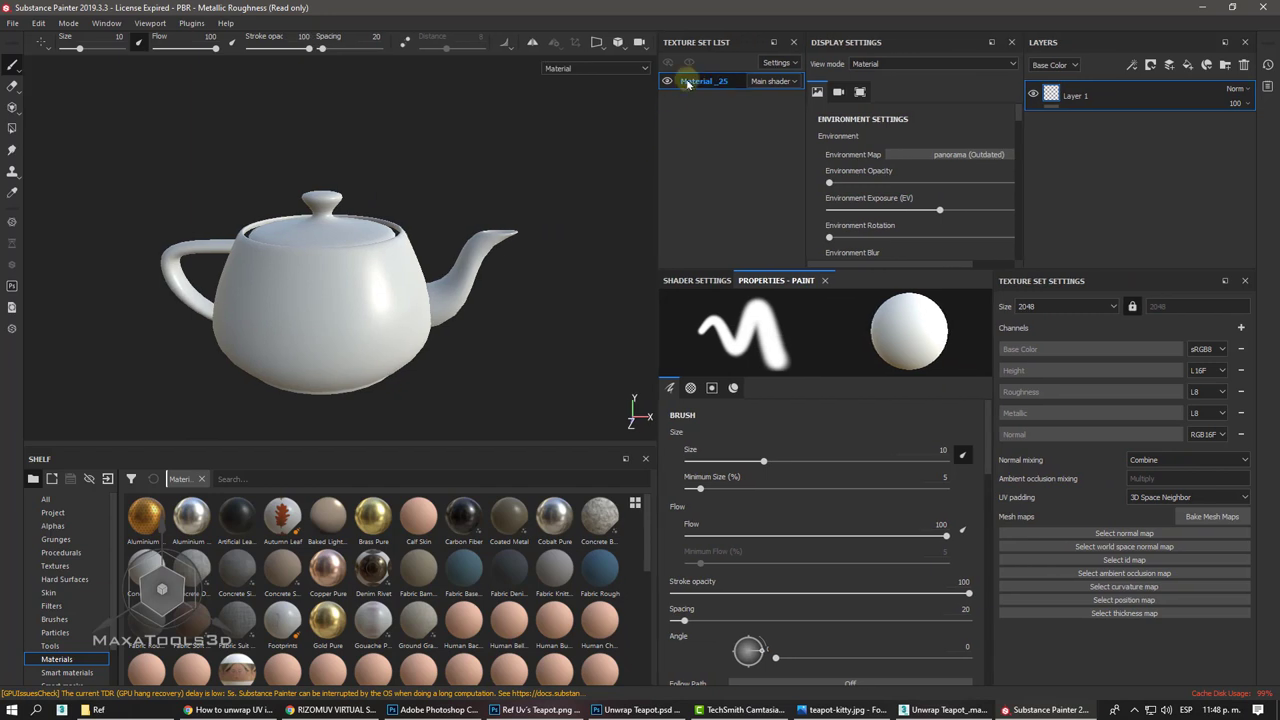
pyautogui.keyDown('alt'); pyautogui.moveTo(525, 249); pyautogui.dragTo(520, 240); pyautogui.keyUp('alt')
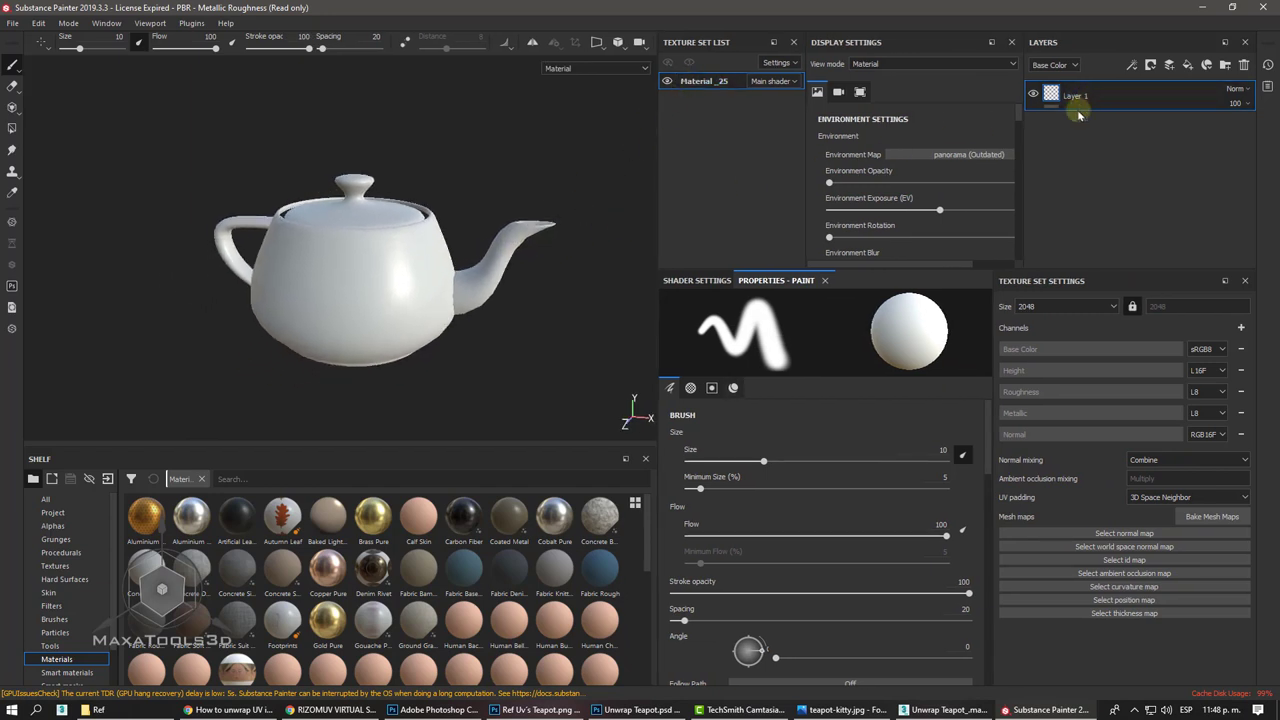
pyautogui.scroll(-3, 785, 484)
pyautogui.scroll(-3, 790, 486)
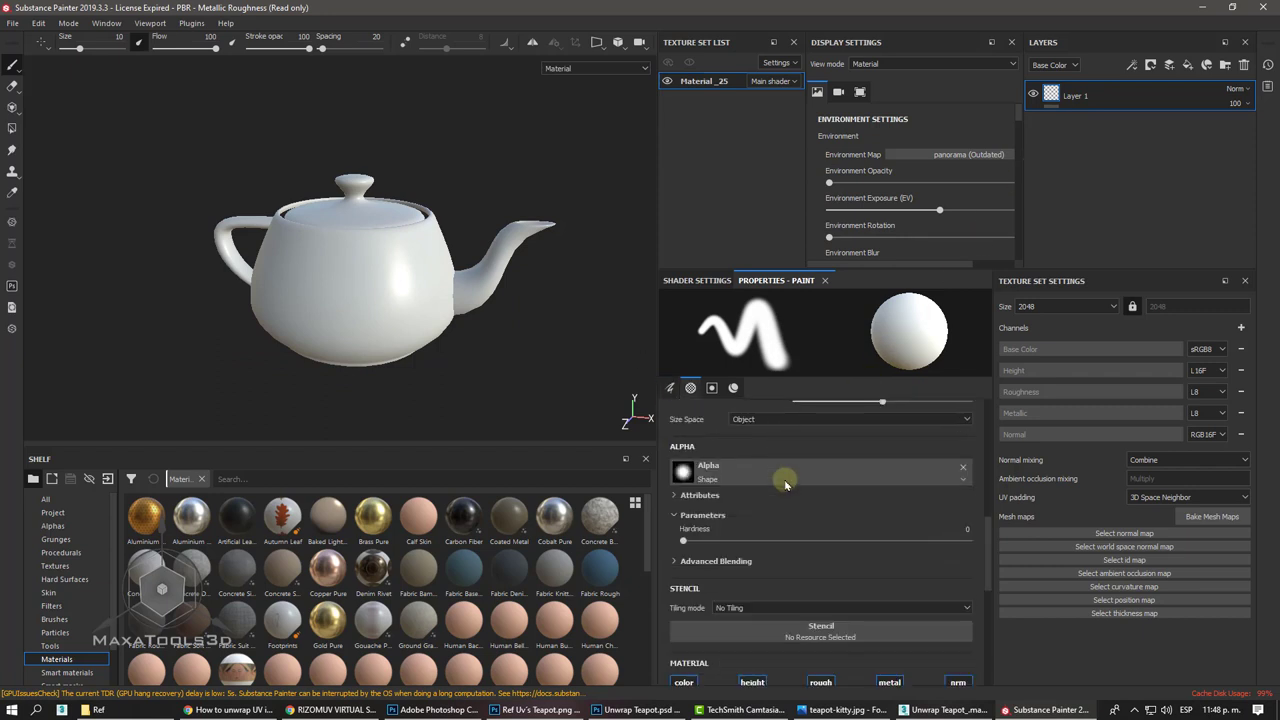
pyautogui.scroll(-1, 800, 490)
pyautogui.scroll(-3, 806, 493)
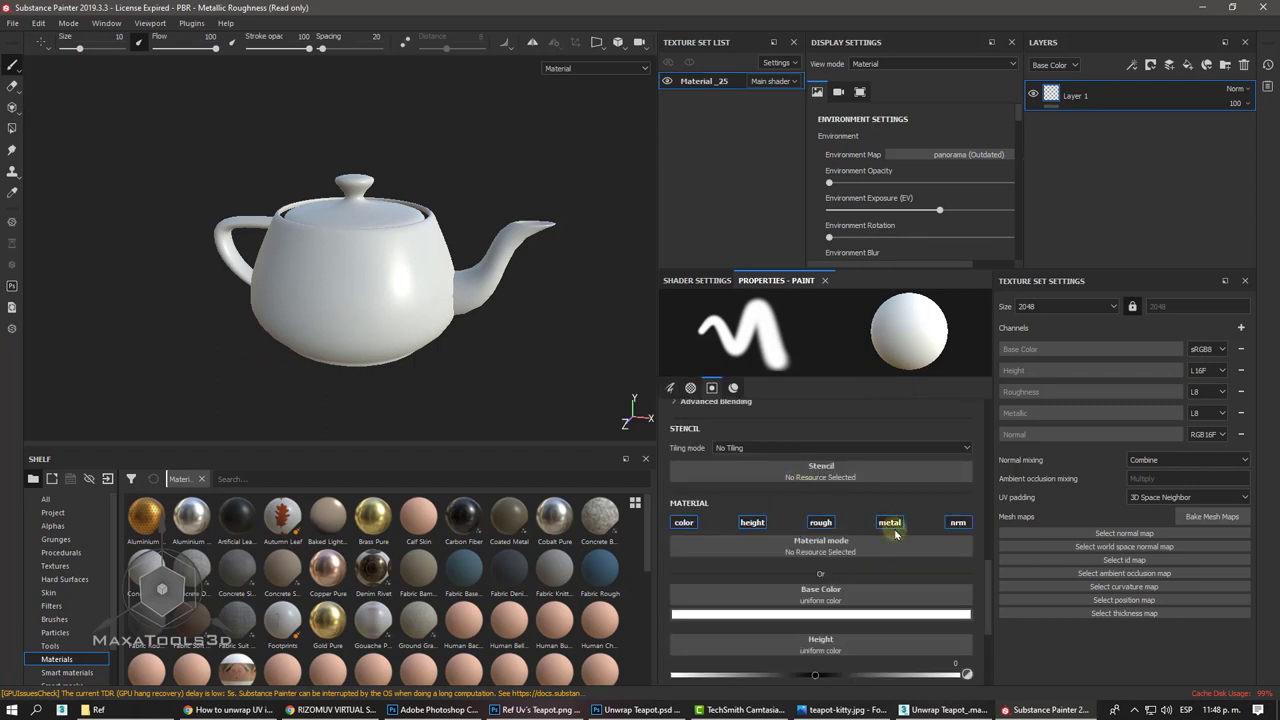
# - Set the paint colour to red and paint a stroke across the teapot body
pyautogui.scroll(-2, 895, 534)
pyautogui.scroll(1, 895, 534)
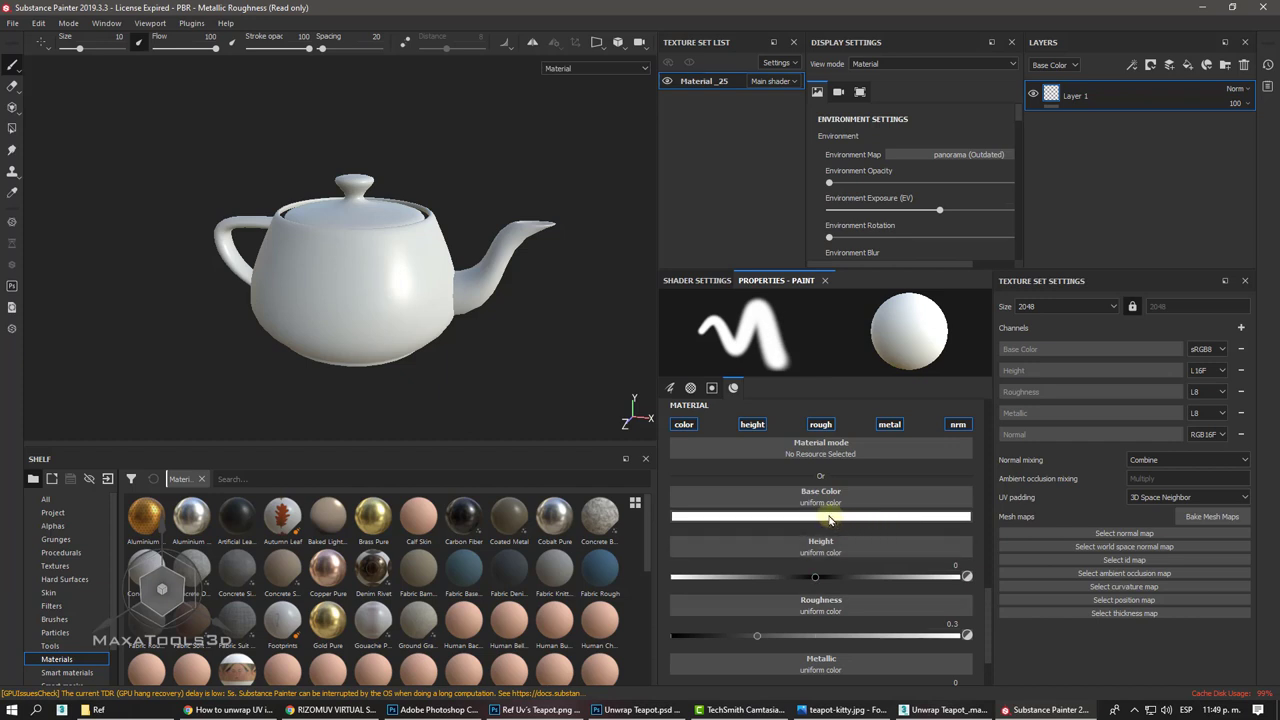
pyautogui.click(829, 518)
pyautogui.click(919, 552)
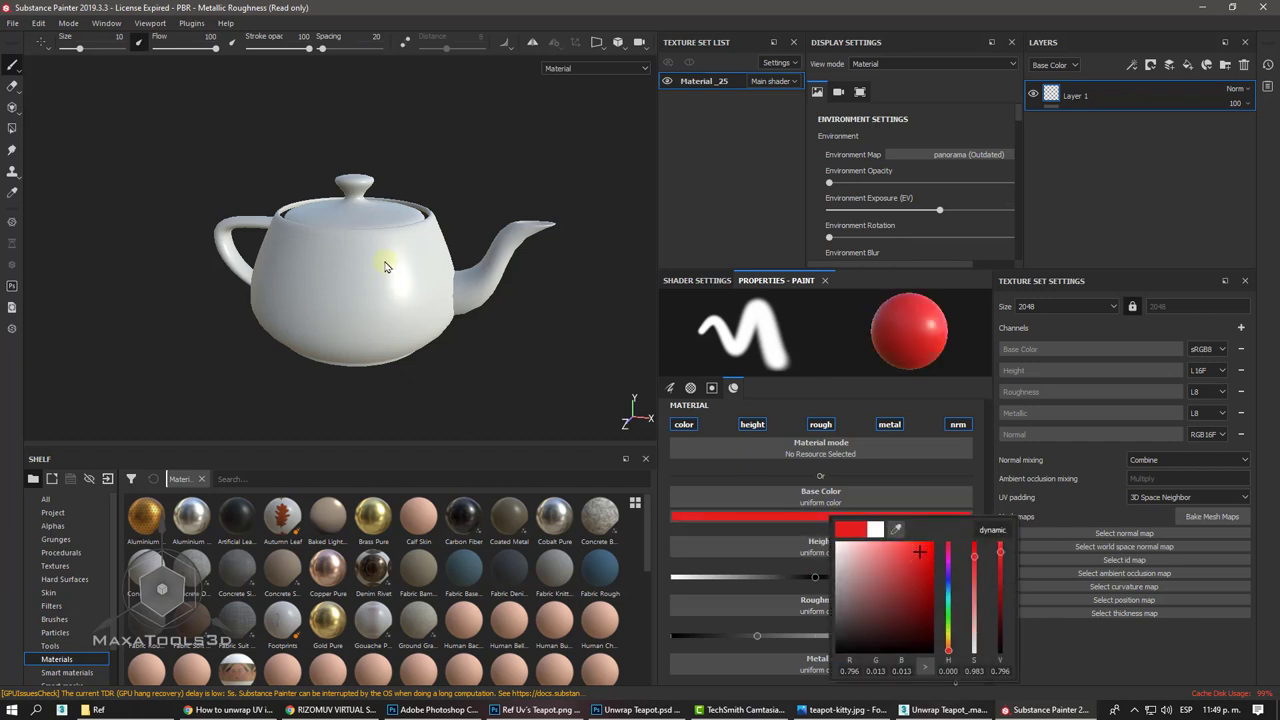
pyautogui.moveTo(386, 266)
pyautogui.mouseDown()
pyautogui.moveTo(340, 282)
pyautogui.moveTo(486, 343)
pyautogui.moveTo(486, 309)
pyautogui.mouseUp()
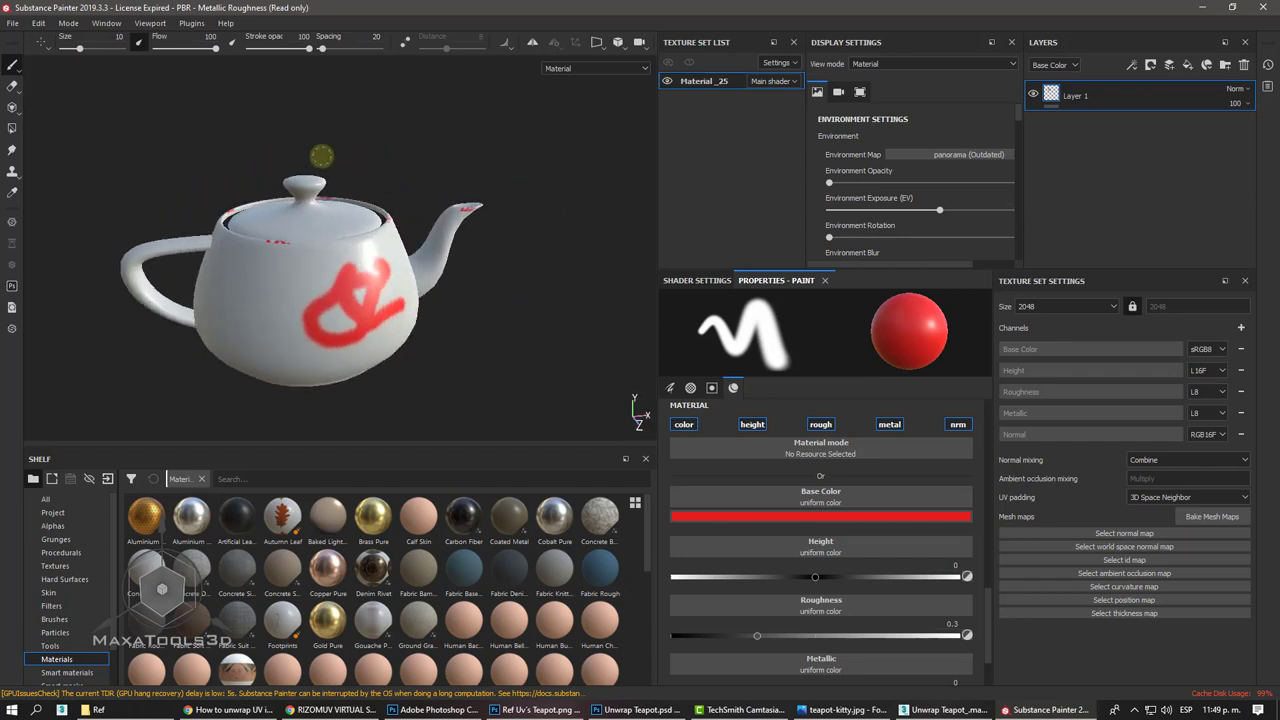
# - Switch to the 3D/2D split view and paint another red stroke low on the teapot
pyautogui.press('F1')
pyautogui.scroll(-2, 548, 228)
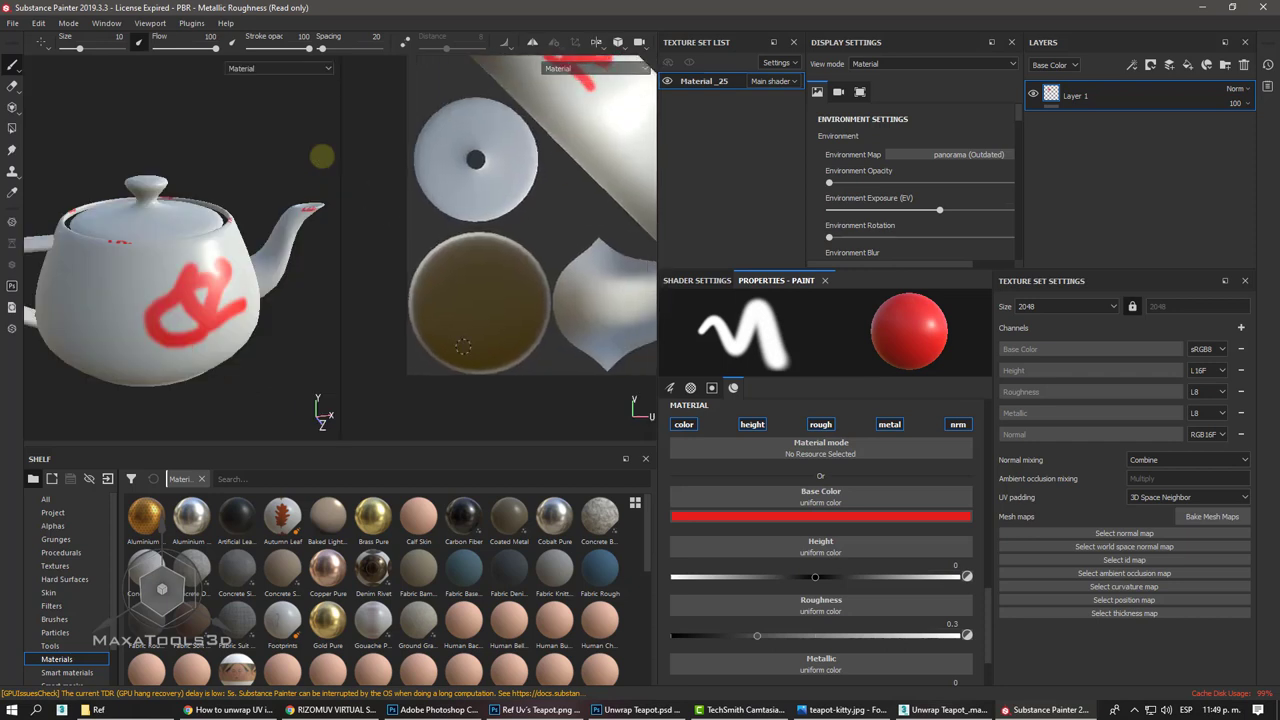
pyautogui.scroll(-3, 463, 214)
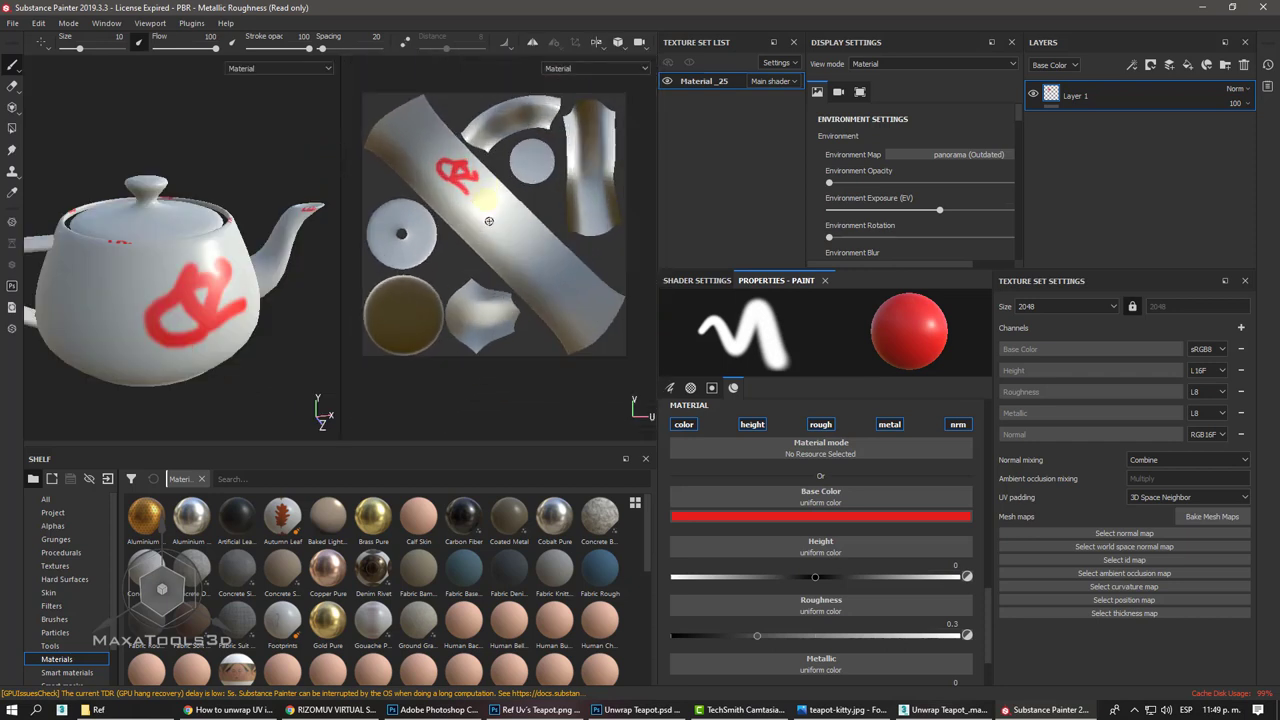
pyautogui.scroll(-1, 485, 198)
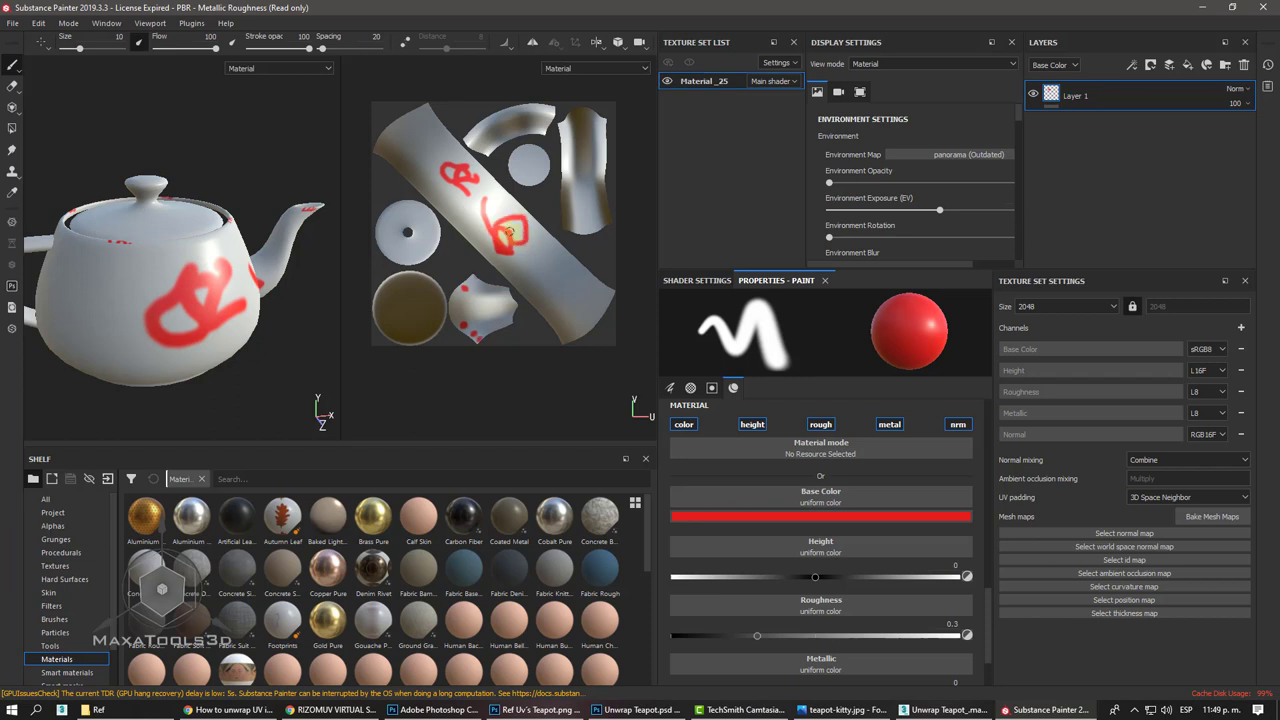
pyautogui.moveTo(320, 250)
pyautogui.keyDown('alt'); pyautogui.mouseDown()
pyautogui.moveTo(152, 248)
pyautogui.moveTo(200, 246)
pyautogui.mouseUp(); pyautogui.keyUp('alt')
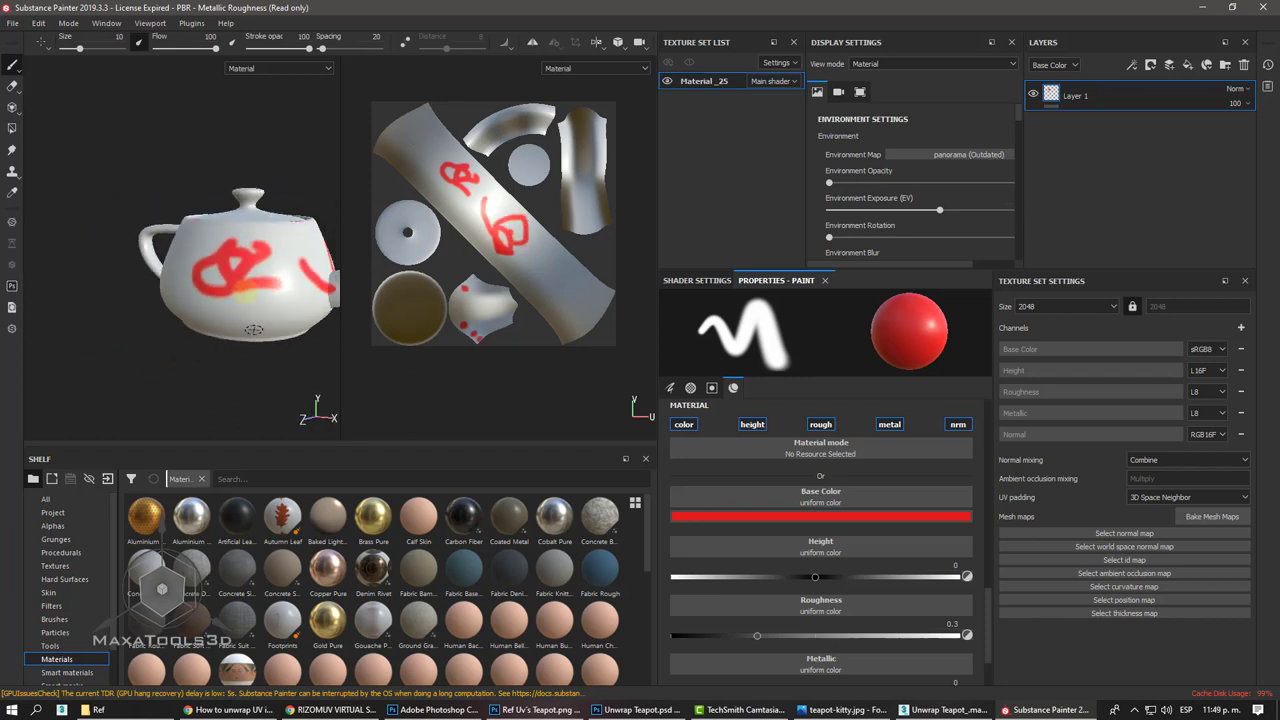
pyautogui.scroll(2, 250, 290)
pyautogui.moveTo(255, 292); pyautogui.dragTo(228, 330)
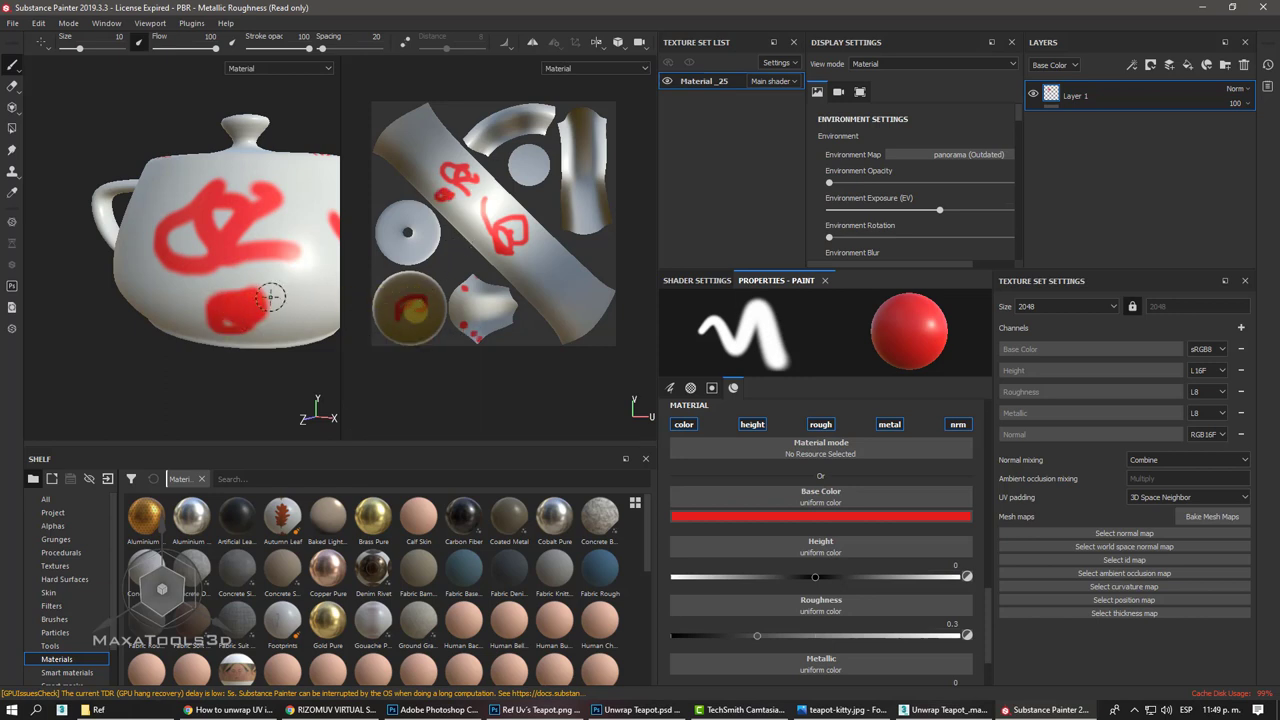
pyautogui.keyDown('alt'); pyautogui.moveTo(270, 296); pyautogui.dragTo(272, 258, button='middle'); pyautogui.keyUp('alt')
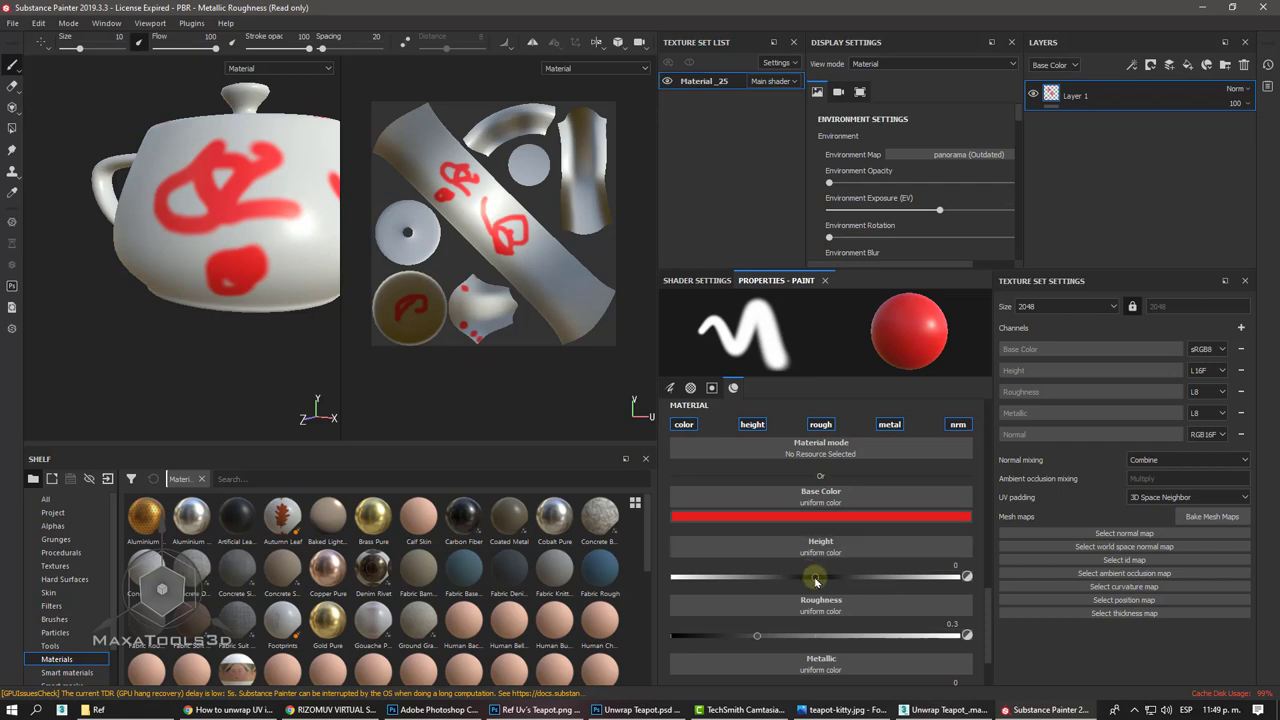
# - Raise the paint height to 1 and paint a raised red stroke on the teapot's spout side
pyautogui.moveTo(816, 578); pyautogui.dragTo(958, 578)
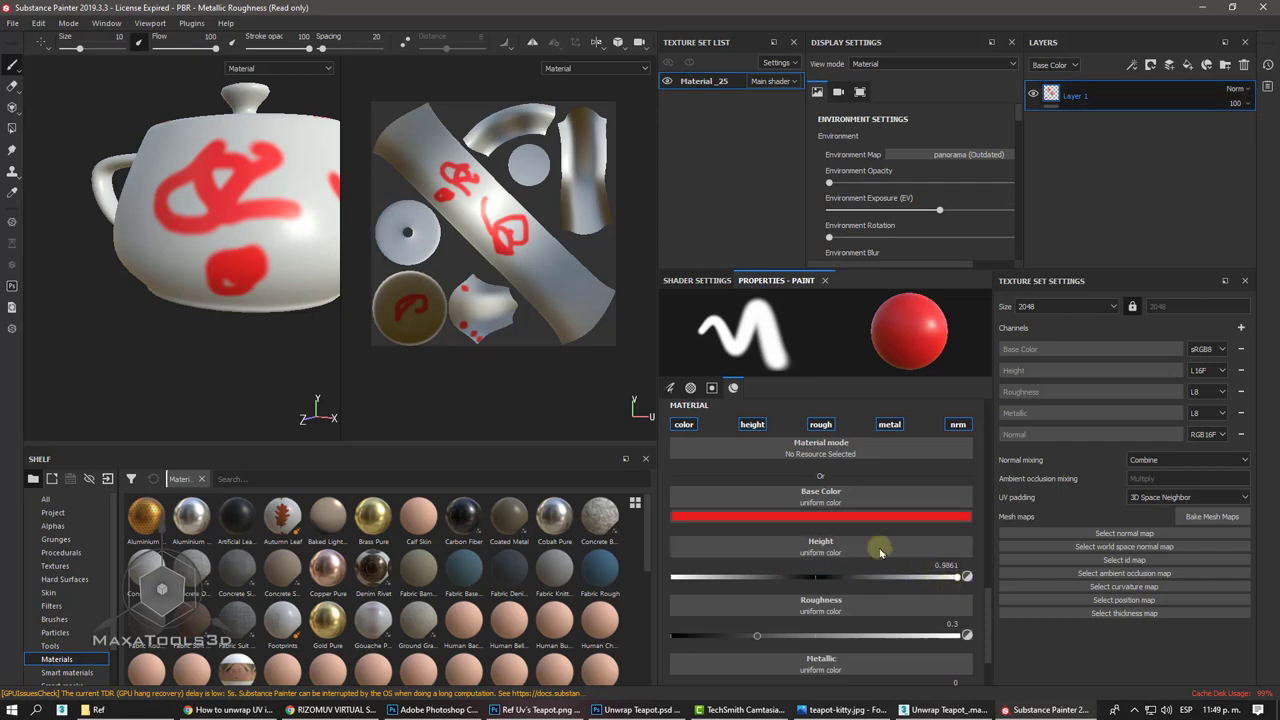
pyautogui.keyDown('alt'); pyautogui.moveTo(325, 309); pyautogui.dragTo(281, 284); pyautogui.keyUp('alt')
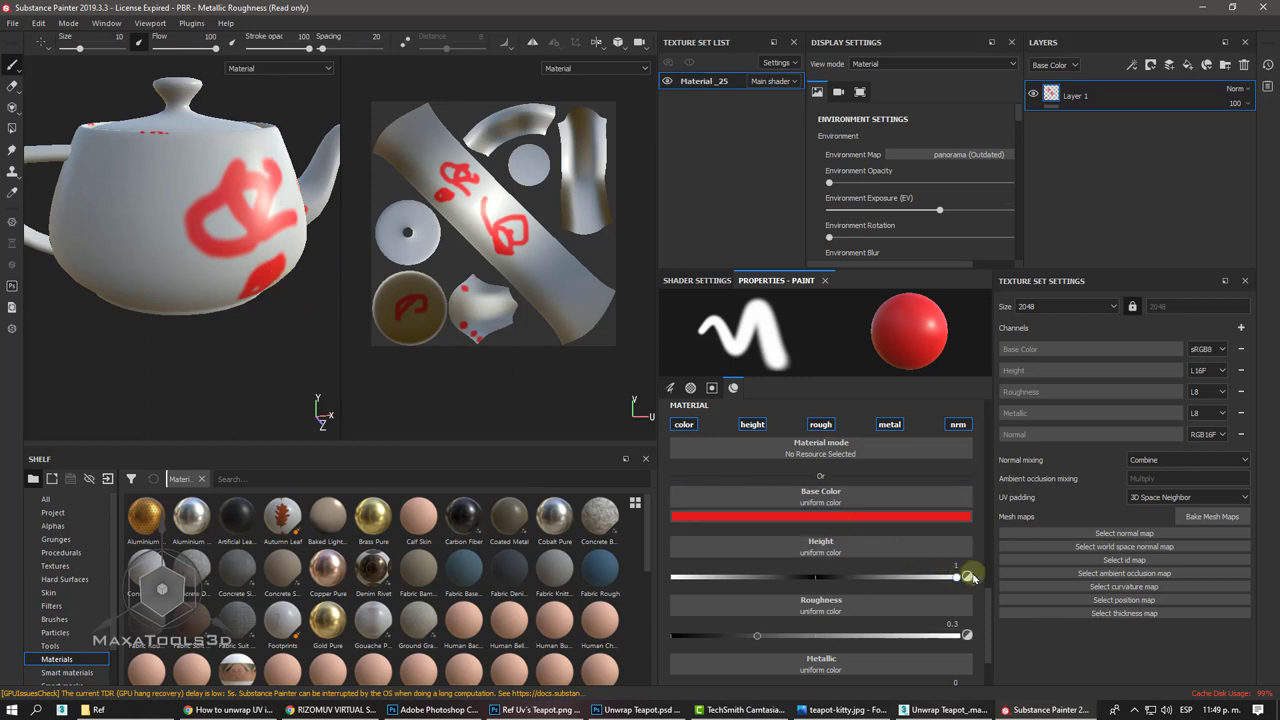
pyautogui.scroll(3, 171, 160)
pyautogui.moveTo(183, 163); pyautogui.dragTo(140, 248)
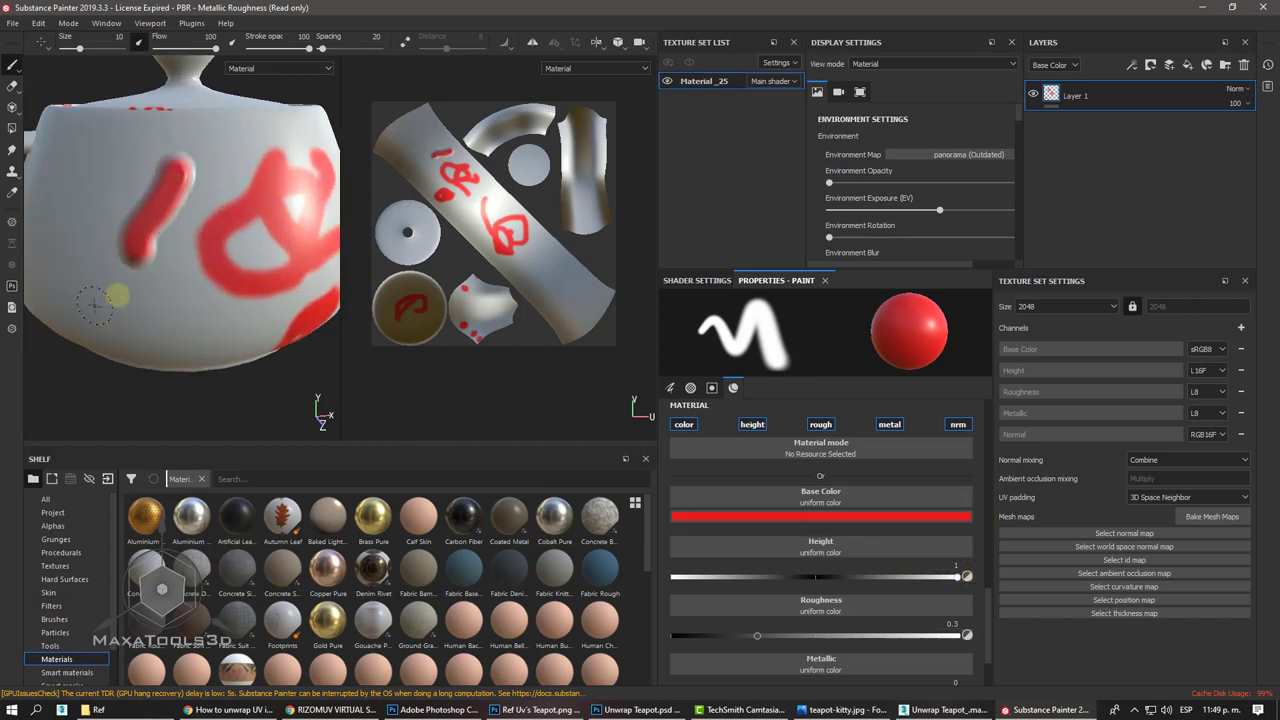
pyautogui.scroll(2, 94, 305)
pyautogui.scroll(2, 107, 208)
pyautogui.scroll(2, 203, 190)
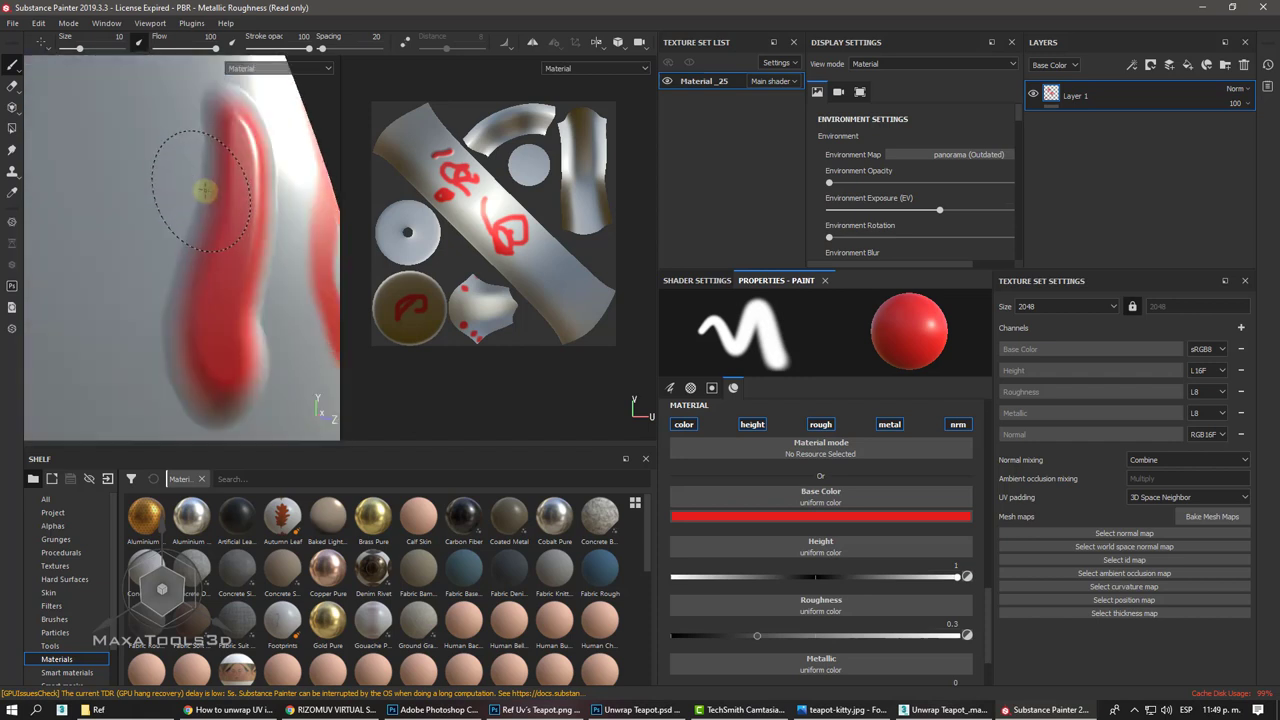
pyautogui.scroll(-2, 203, 190)
pyautogui.scroll(2, 129, 303)
pyautogui.scroll(2, 245, 320)
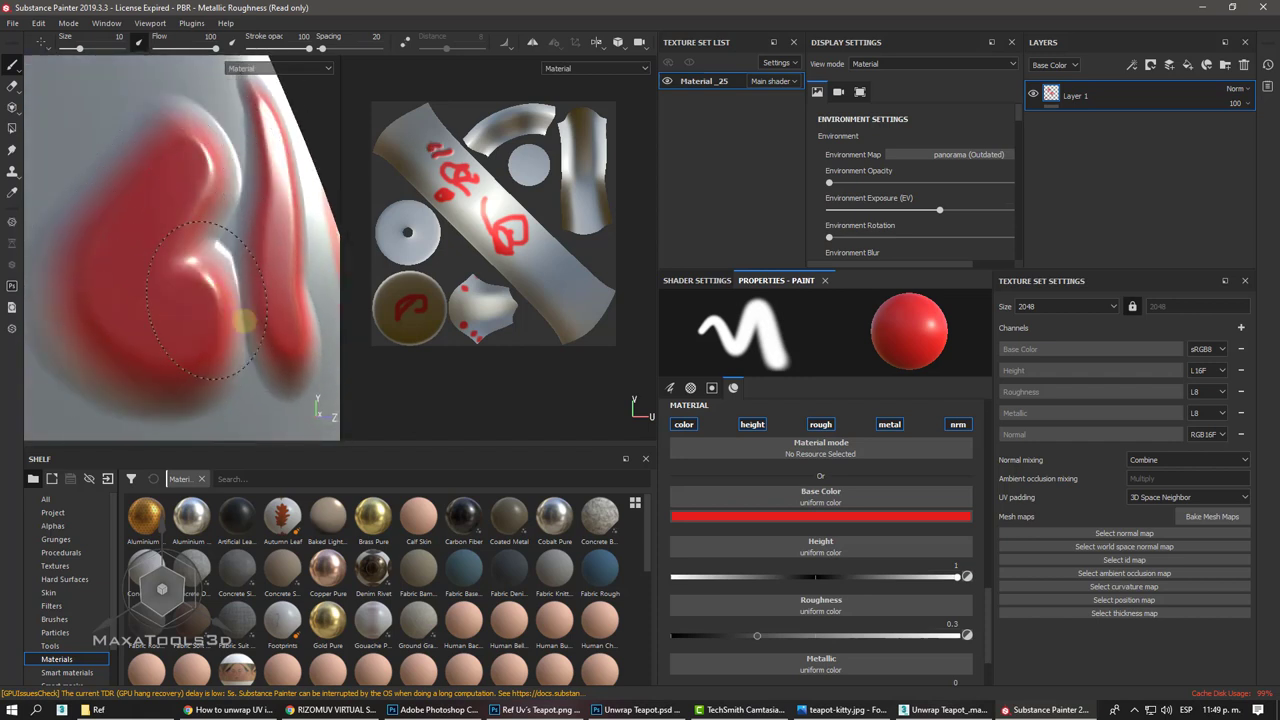
pyautogui.scroll(-4, 243, 312)
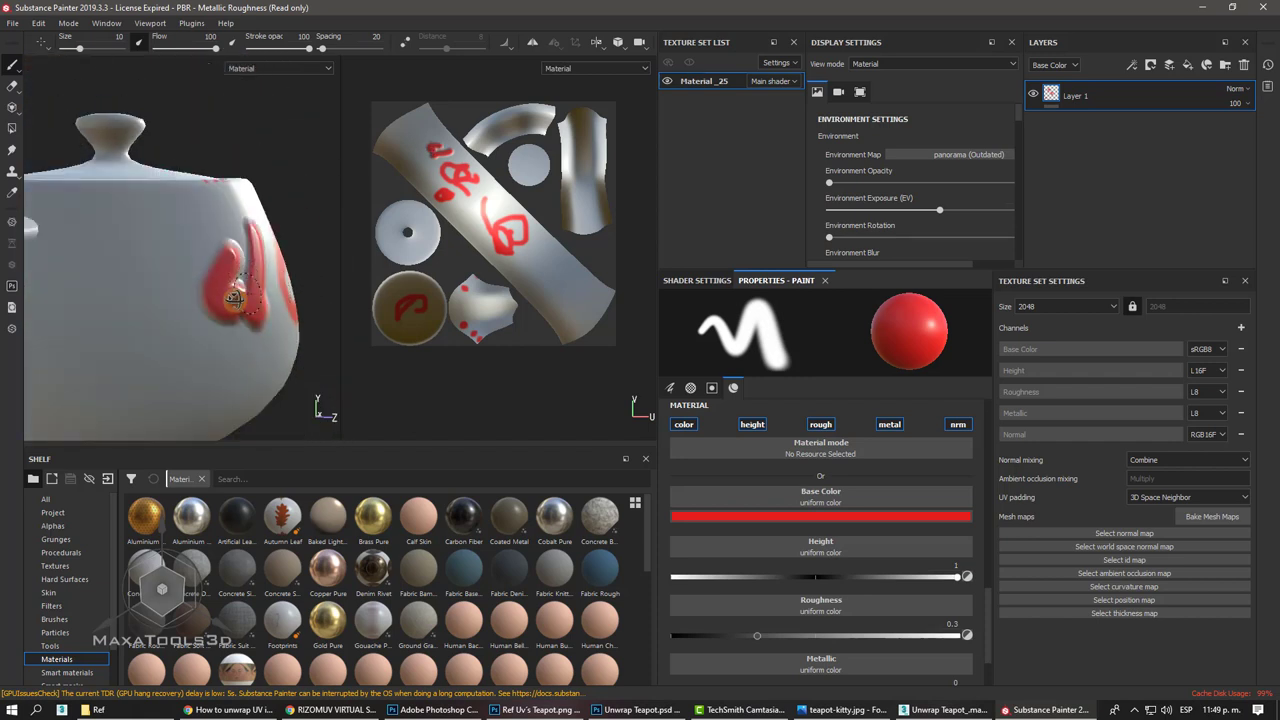
pyautogui.keyDown('alt'); pyautogui.moveTo(234, 298); pyautogui.dragTo(110, 330); pyautogui.keyUp('alt')
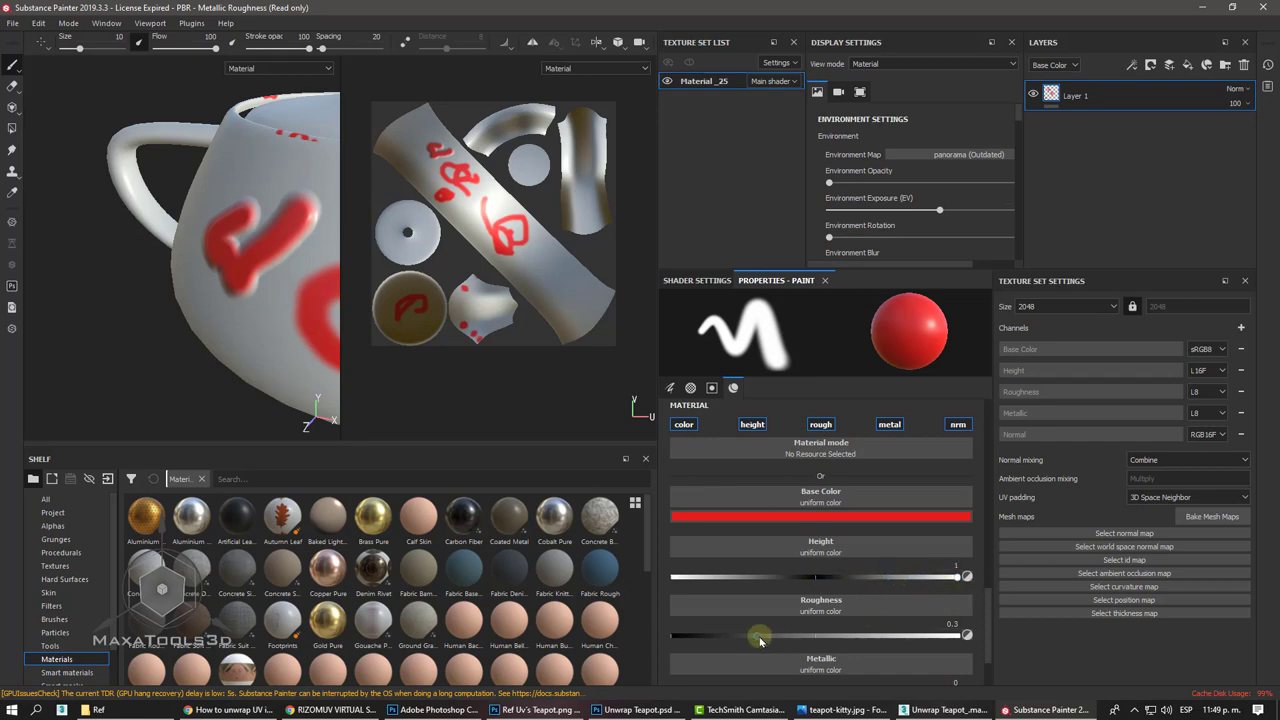
# - Lower the paint roughness to 0.0046 and paint a glossy red stroke down the teapot's side
pyautogui.moveTo(765, 640); pyautogui.dragTo(673, 636)
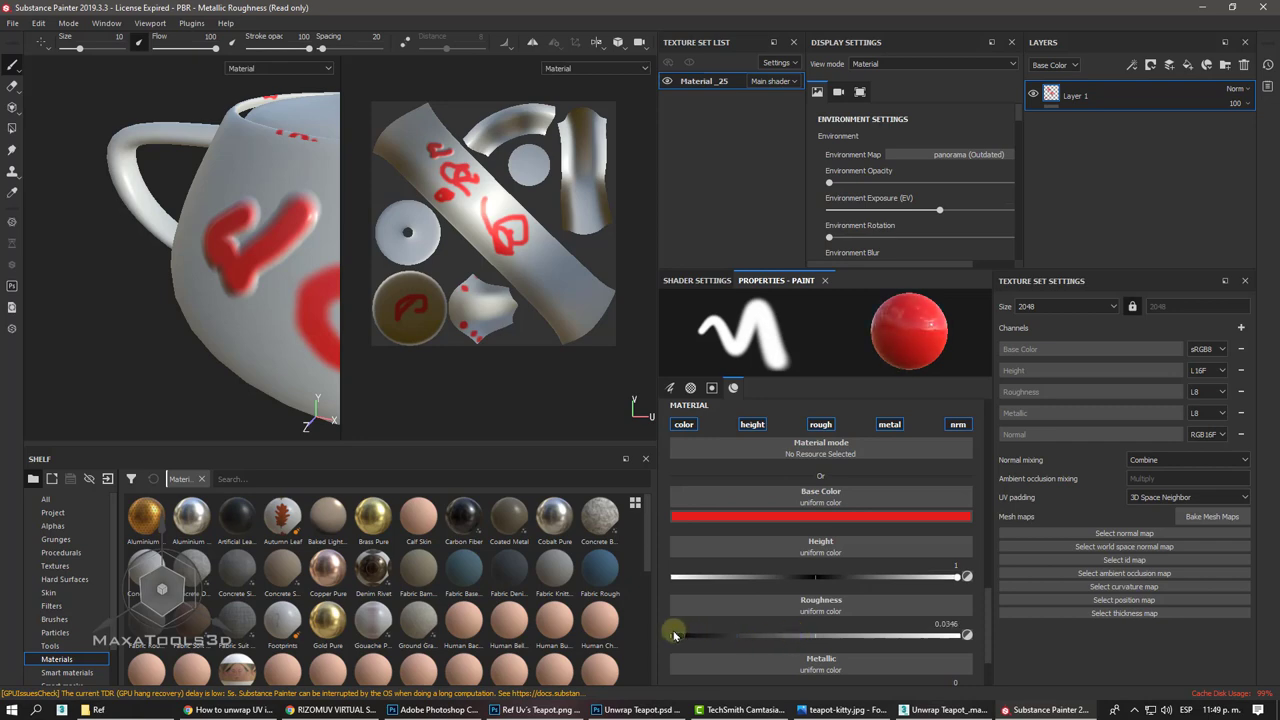
pyautogui.moveTo(285, 155); pyautogui.dragTo(250, 313)
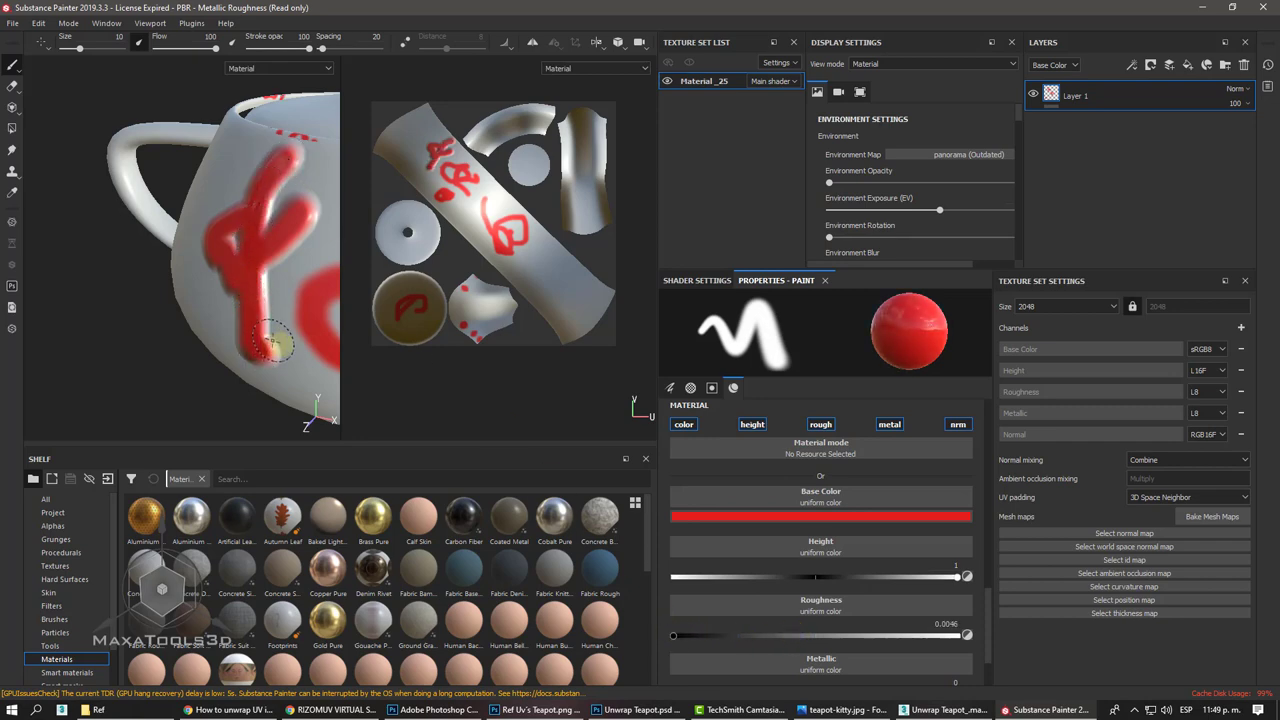
pyautogui.scroll(2, 272, 342)
pyautogui.scroll(2, 266, 325)
pyautogui.scroll(2, 261, 305)
pyautogui.scroll(2, 256, 288)
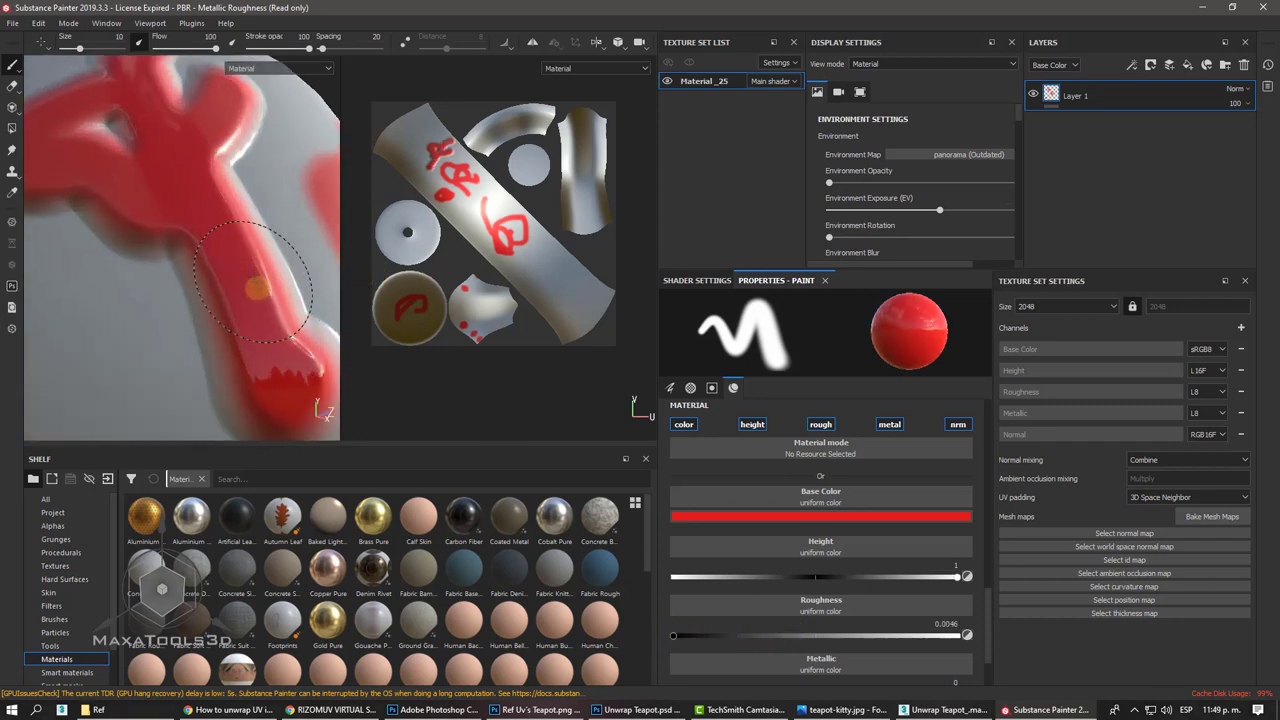
pyautogui.moveTo(257, 289)
pyautogui.keyDown('alt'); pyautogui.mouseDown()
pyautogui.moveTo(223, 246)
pyautogui.moveTo(242, 371)
pyautogui.moveTo(246, 166)
pyautogui.moveTo(214, 223)
pyautogui.moveTo(251, 177)
pyautogui.moveTo(258, 188)
pyautogui.moveTo(246, 190)
pyautogui.mouseUp(); pyautogui.keyUp('alt')
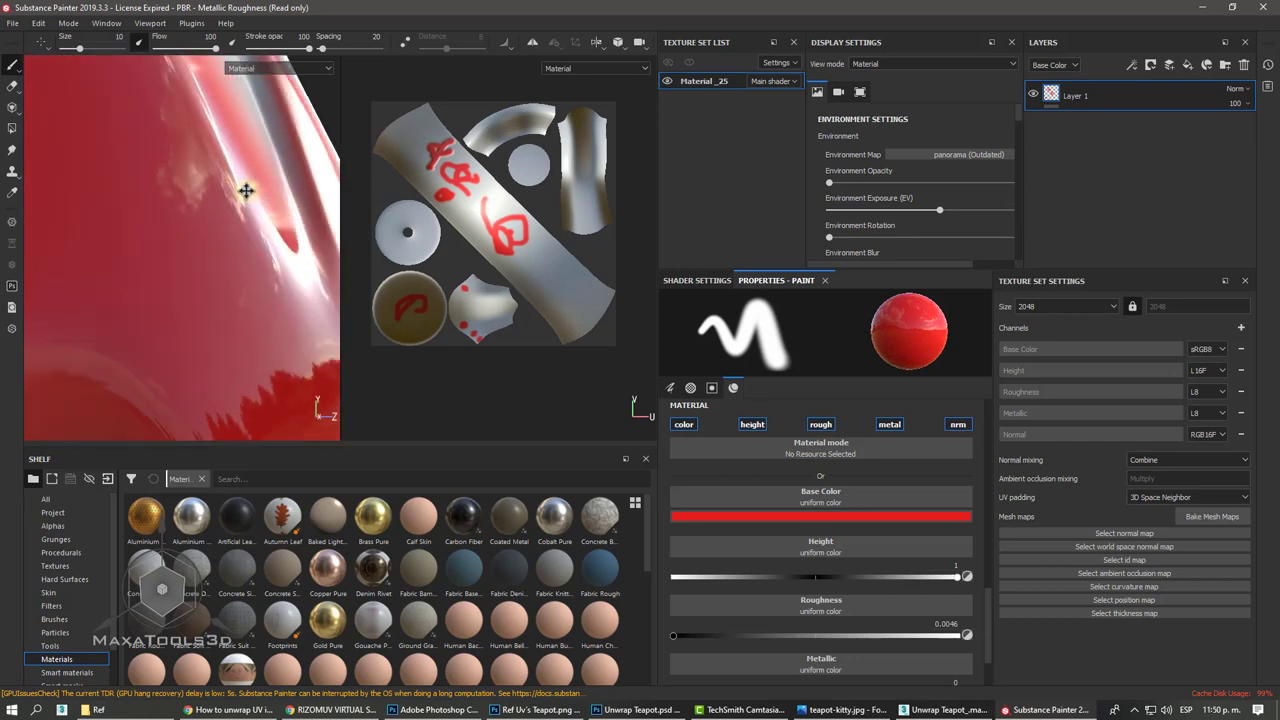
pyautogui.keyDown('alt'); pyautogui.moveTo(246, 190); pyautogui.dragTo(214, 200, button='middle'); pyautogui.keyUp('alt')
# - Paint a hook-shaped red stroke on the teapot from a higher angle
pyautogui.scroll(-5, 214, 200)
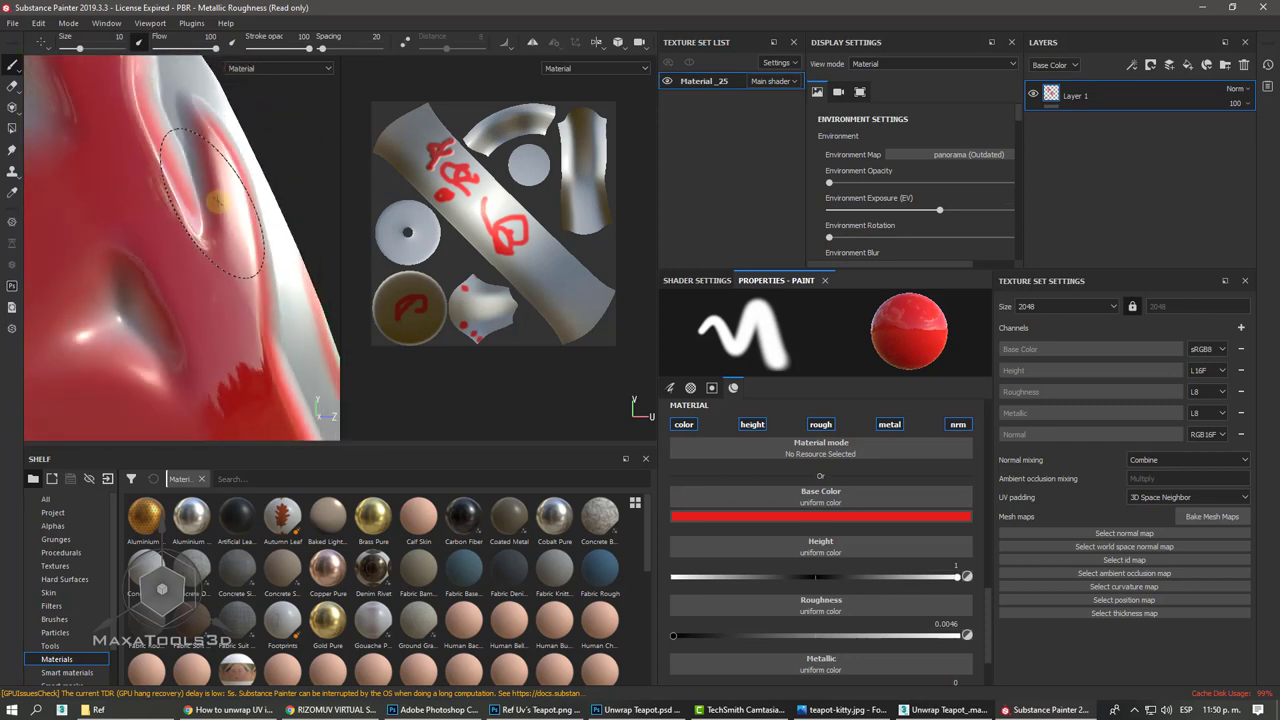
pyautogui.scroll(3, 215, 200)
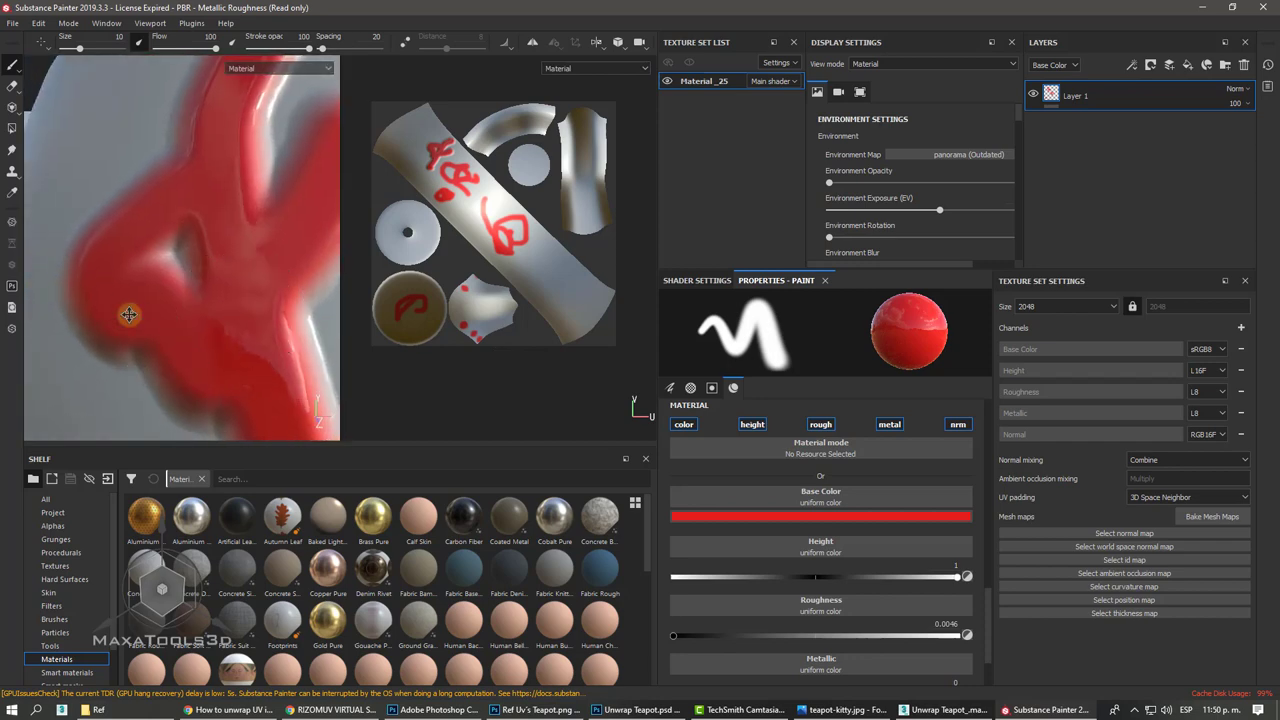
pyautogui.scroll(-3, 258, 270)
pyautogui.scroll(-2, 258, 270)
pyautogui.keyDown('alt'); pyautogui.moveTo(193, 271); pyautogui.dragTo(205, 253); pyautogui.keyUp('alt')
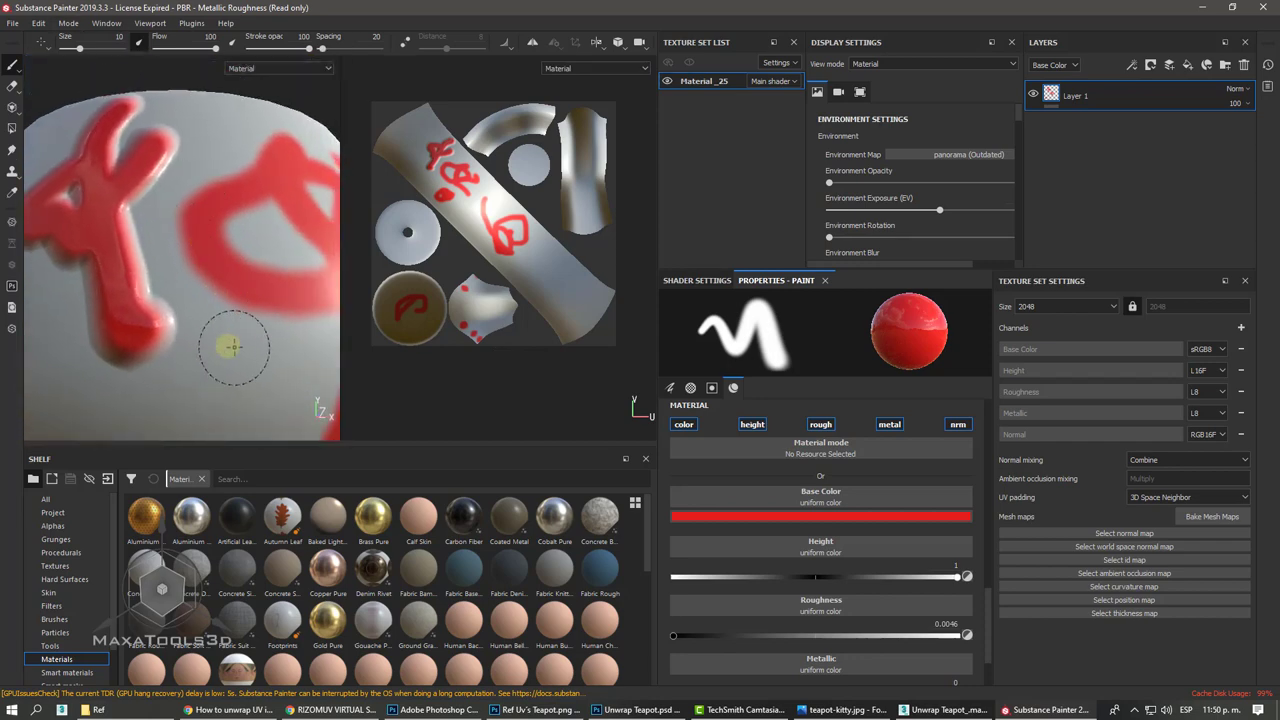
pyautogui.moveTo(232, 346); pyautogui.dragTo(240, 344)
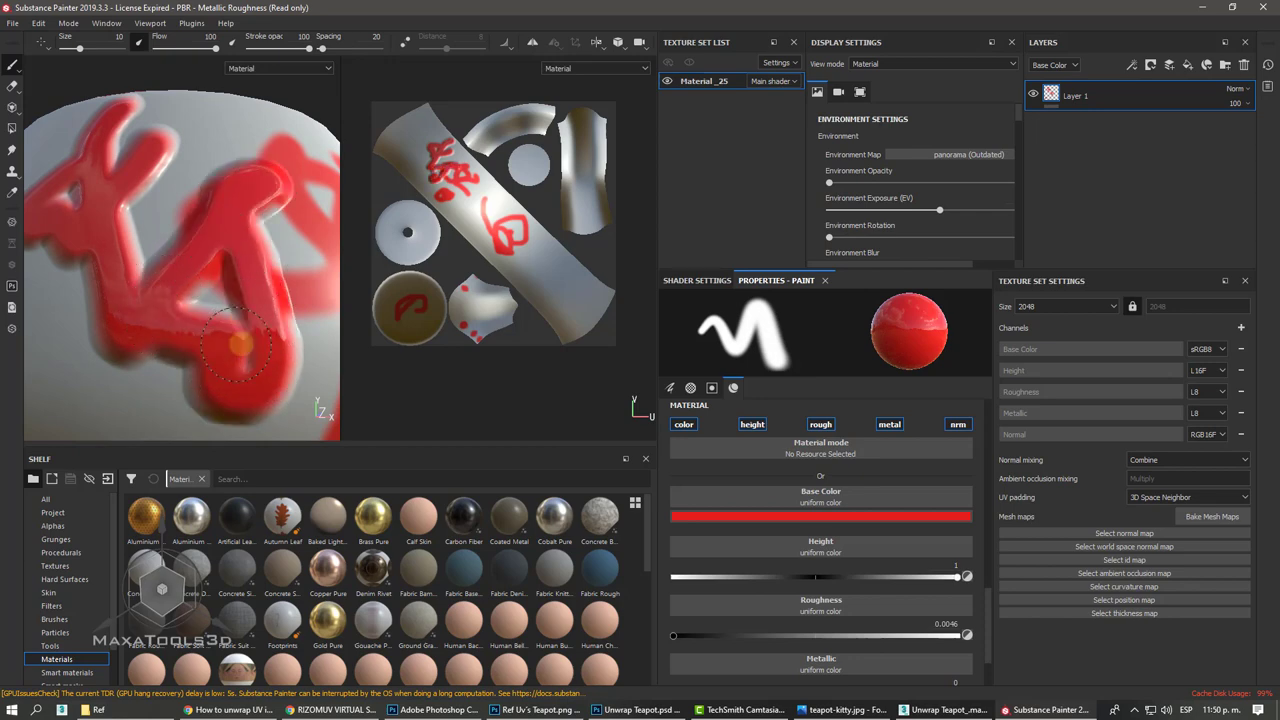
pyautogui.moveTo(176, 348)
pyautogui.keyDown('alt'); pyautogui.mouseDown()
pyautogui.moveTo(212, 305)
pyautogui.moveTo(289, 301)
pyautogui.mouseUp(); pyautogui.keyUp('alt')
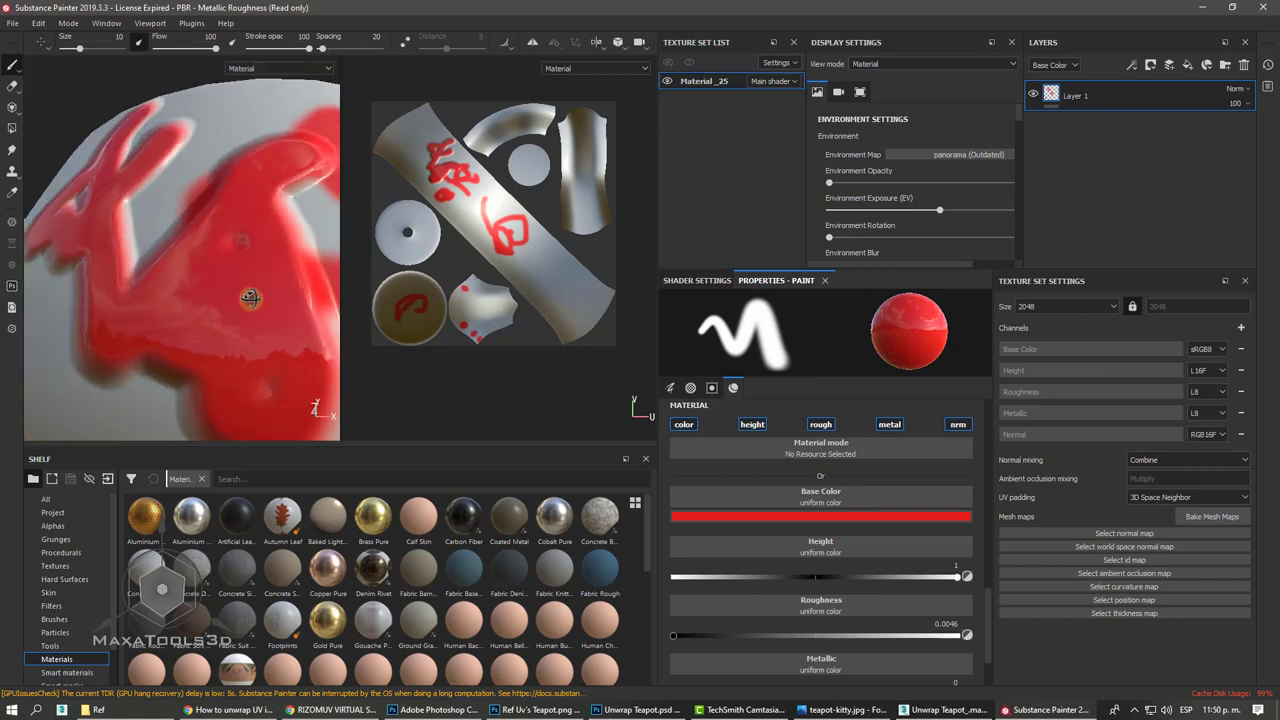
# - Toggle Layer 1's visibility to compare the paint, then frame the whole teapot
pyautogui.click(1033, 95)
pyautogui.click(1033, 95)
pyautogui.click(1033, 95)
pyautogui.click(1033, 95)
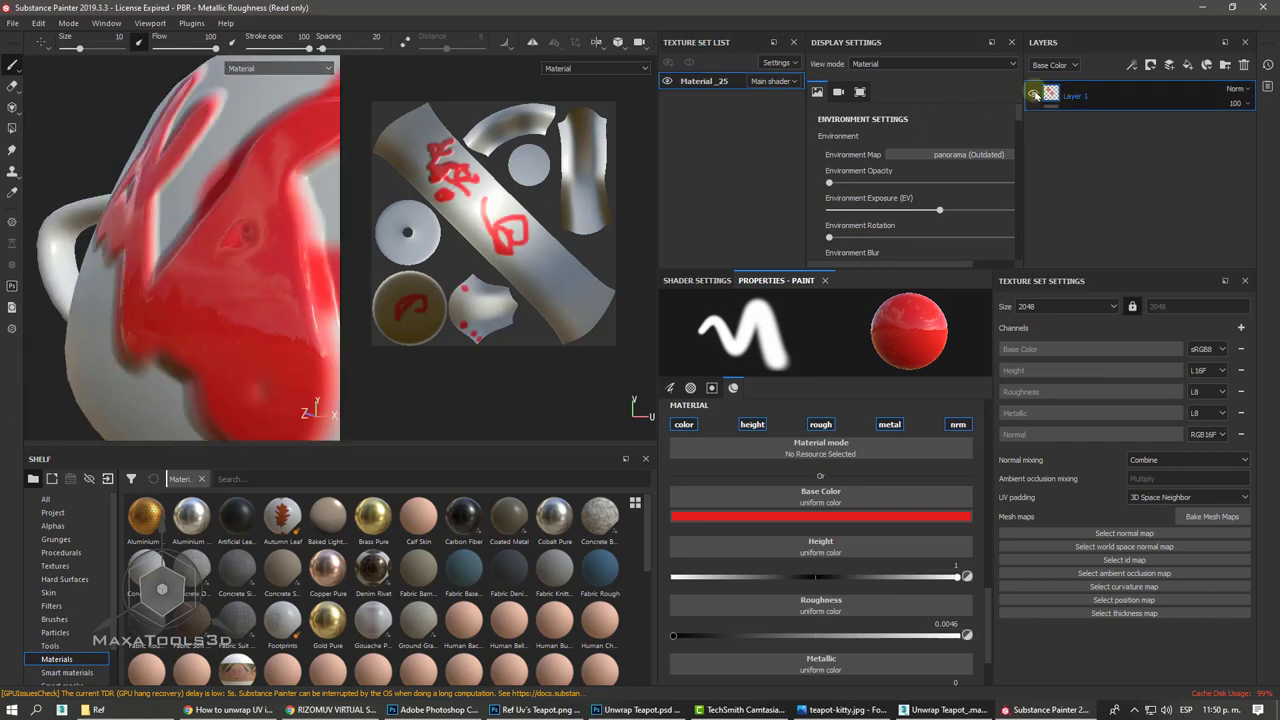
pyautogui.press('f')
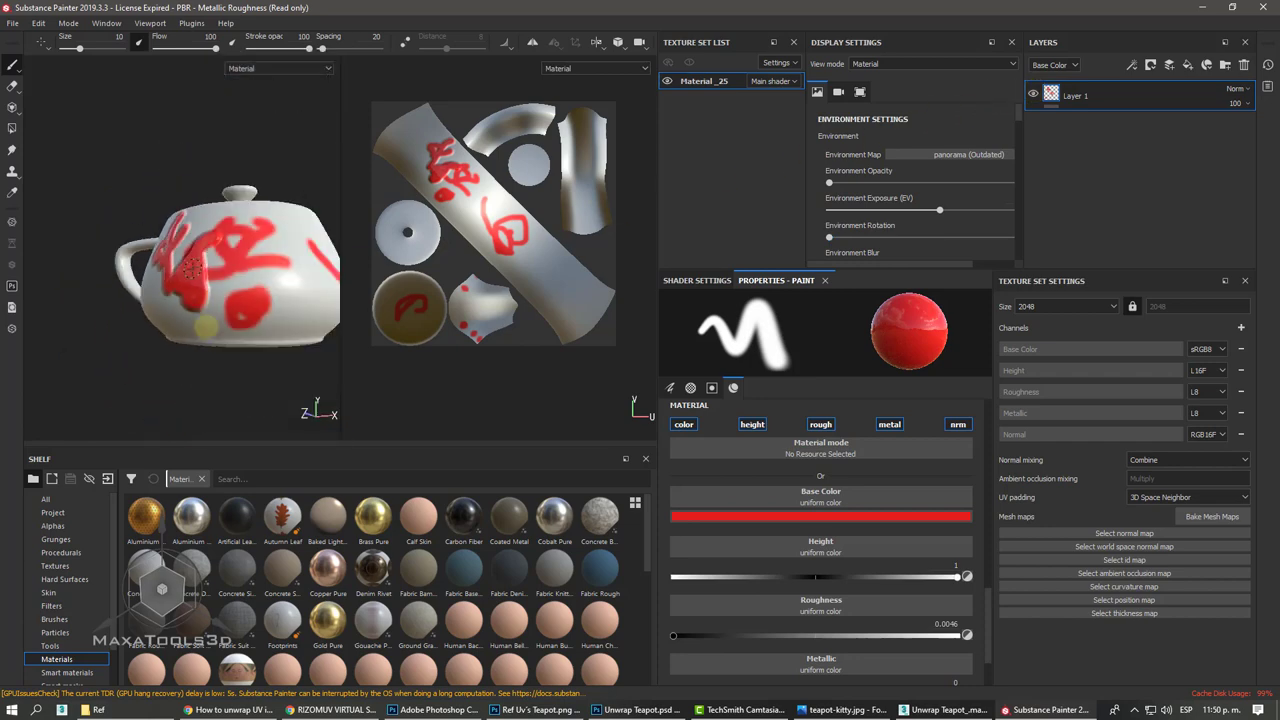
pyautogui.keyDown('alt'); pyautogui.moveTo(205, 326); pyautogui.dragTo(251, 346); pyautogui.keyUp('alt')
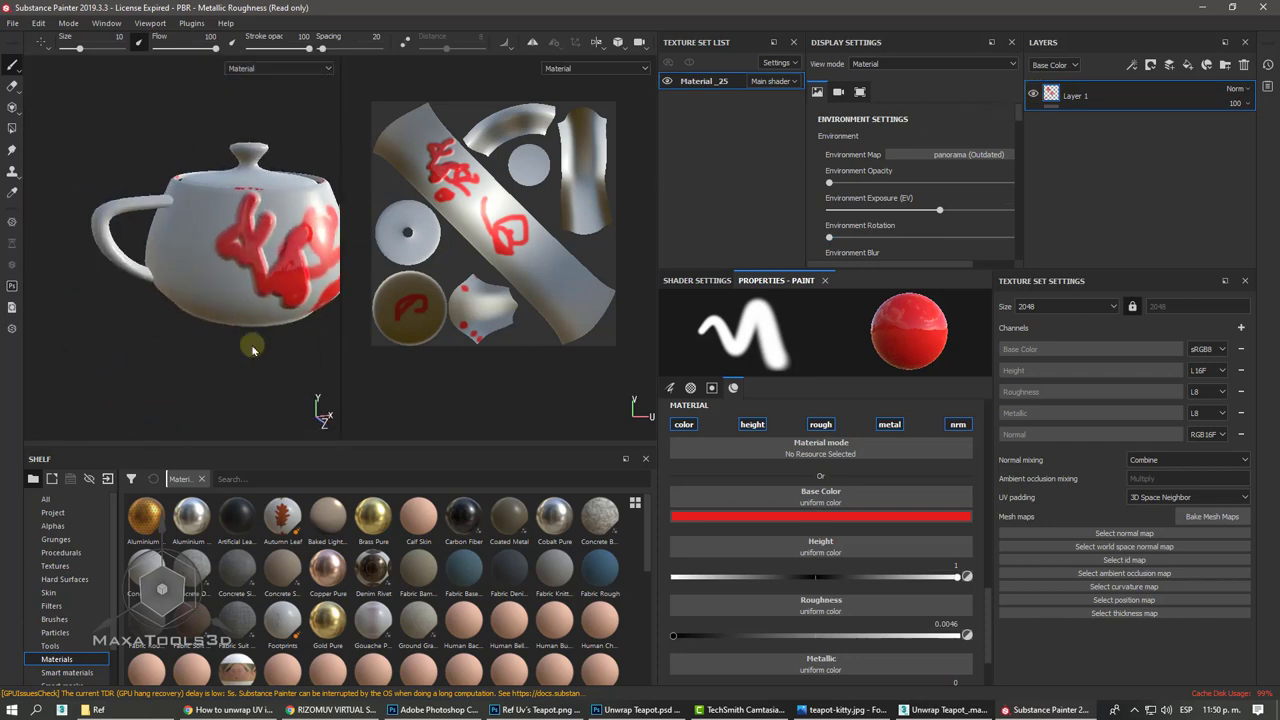
pyautogui.scroll(-2, 820, 520)
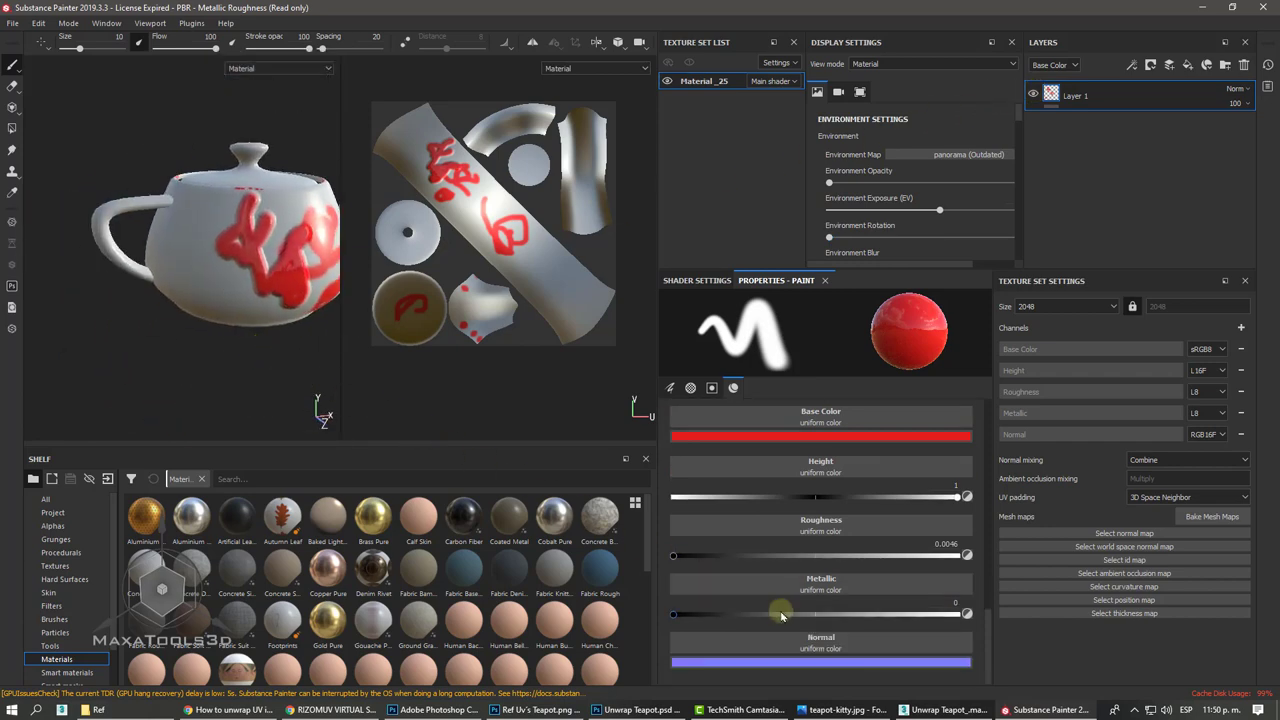
# - Raise the paint's metallic value to about 0.5
pyautogui.moveTo(782, 615); pyautogui.dragTo(918, 626)
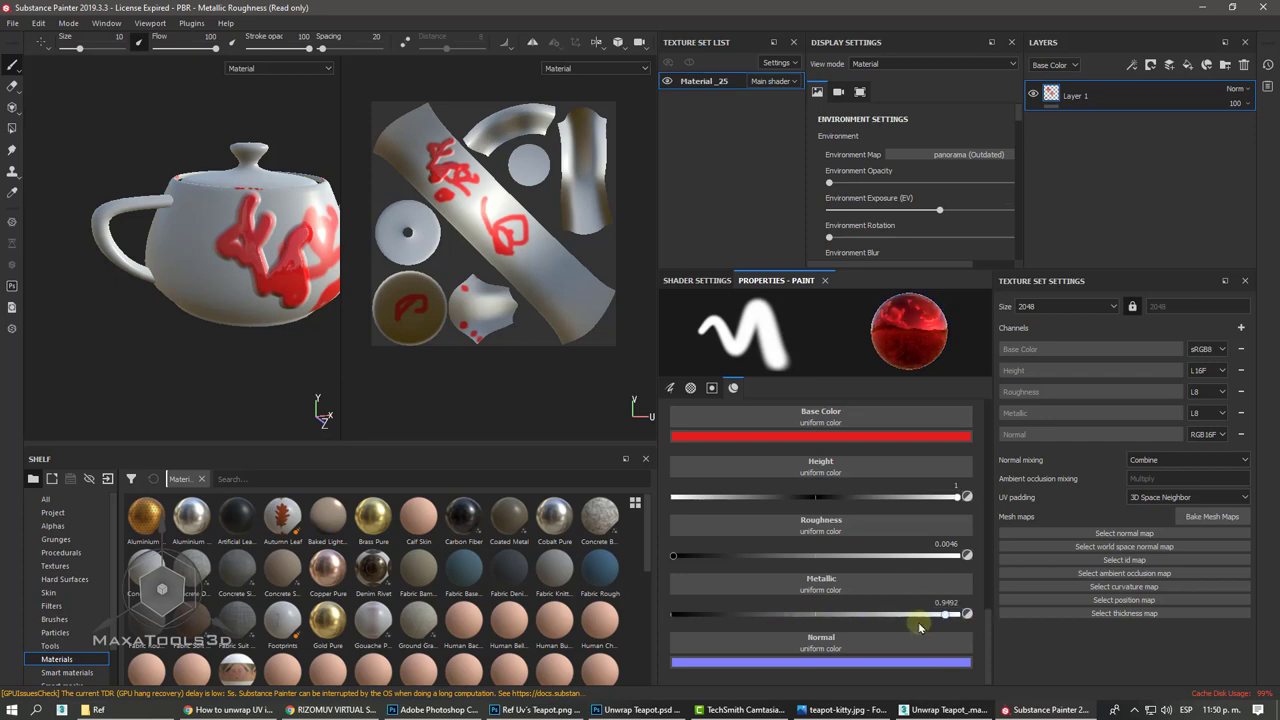
pyautogui.scroll(-1, 190, 220)
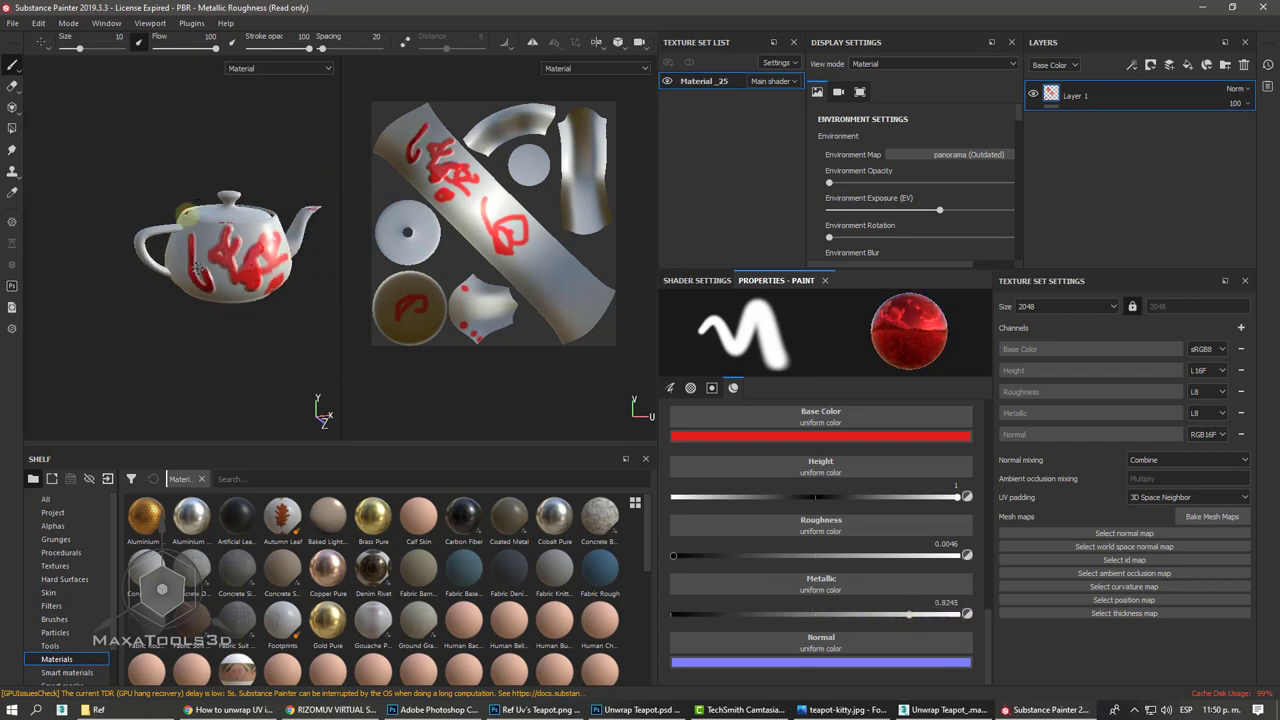
pyautogui.scroll(3, 200, 240)
pyautogui.scroll(4, 213, 263)
pyautogui.moveTo(215, 243)
pyautogui.keyDown('alt'); pyautogui.mouseDown()
pyautogui.moveTo(243, 194)
pyautogui.moveTo(235, 230)
pyautogui.moveTo(230, 215)
pyautogui.moveTo(240, 265)
pyautogui.moveTo(230, 255)
pyautogui.mouseUp(); pyautogui.keyUp('alt')
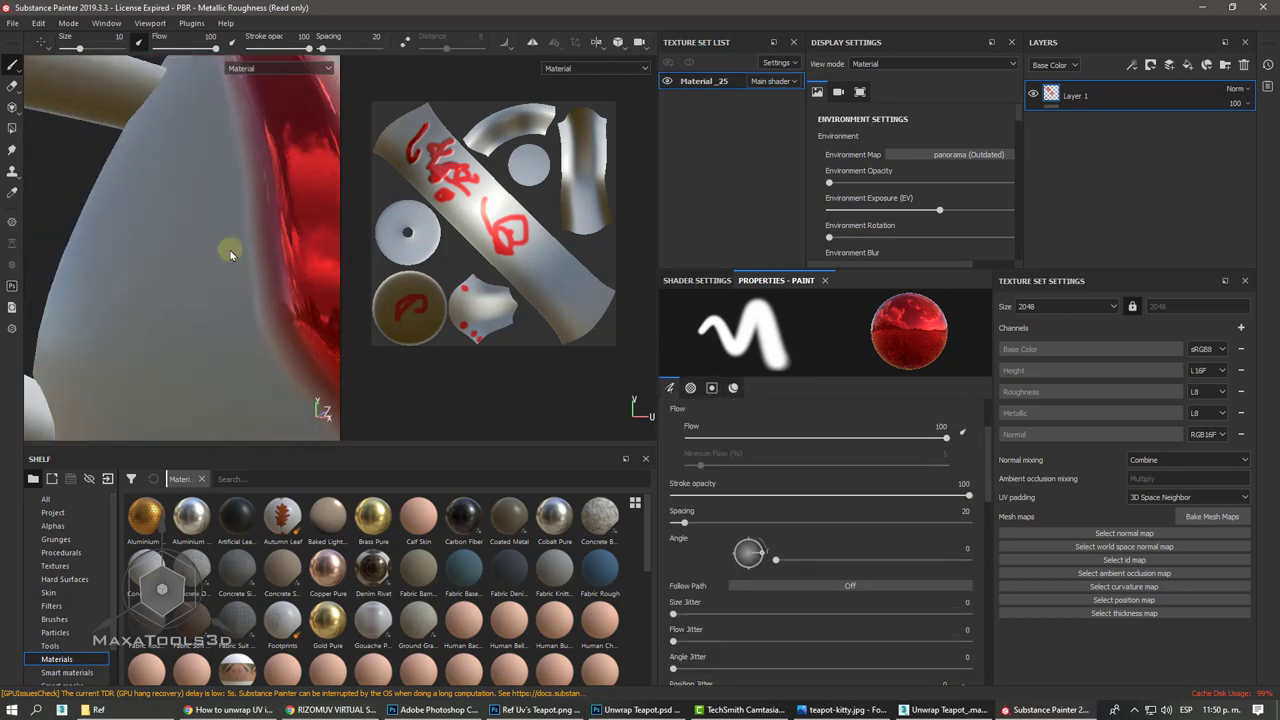
# - Delete the red-painted Layer 1 from the Layers panel
pyautogui.scroll(1, 483, 222)
pyautogui.scroll(1, 483, 222)
pyautogui.scroll(1, 483, 222)
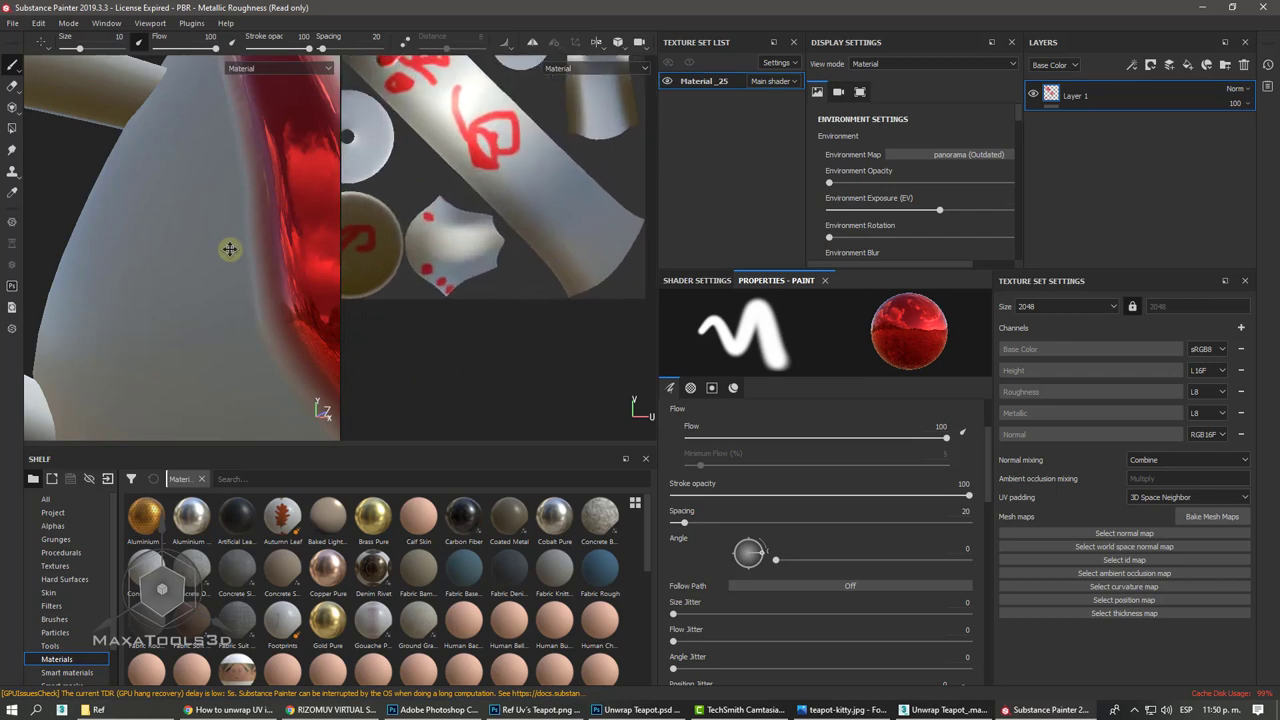
pyautogui.scroll(1, 483, 222)
pyautogui.scroll(-3, 205, 307)
pyautogui.keyDown('alt'); pyautogui.moveTo(190, 300); pyautogui.dragTo(240, 310); pyautogui.keyUp('alt')
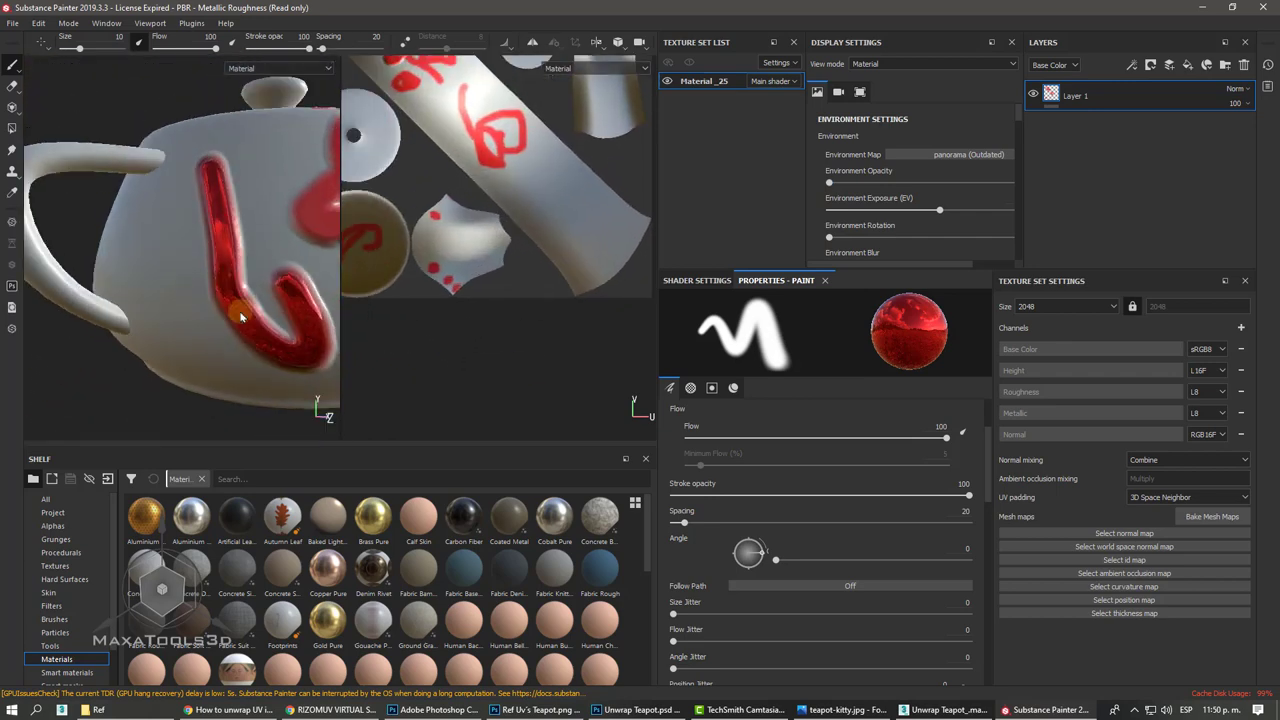
pyautogui.click(1243, 65)
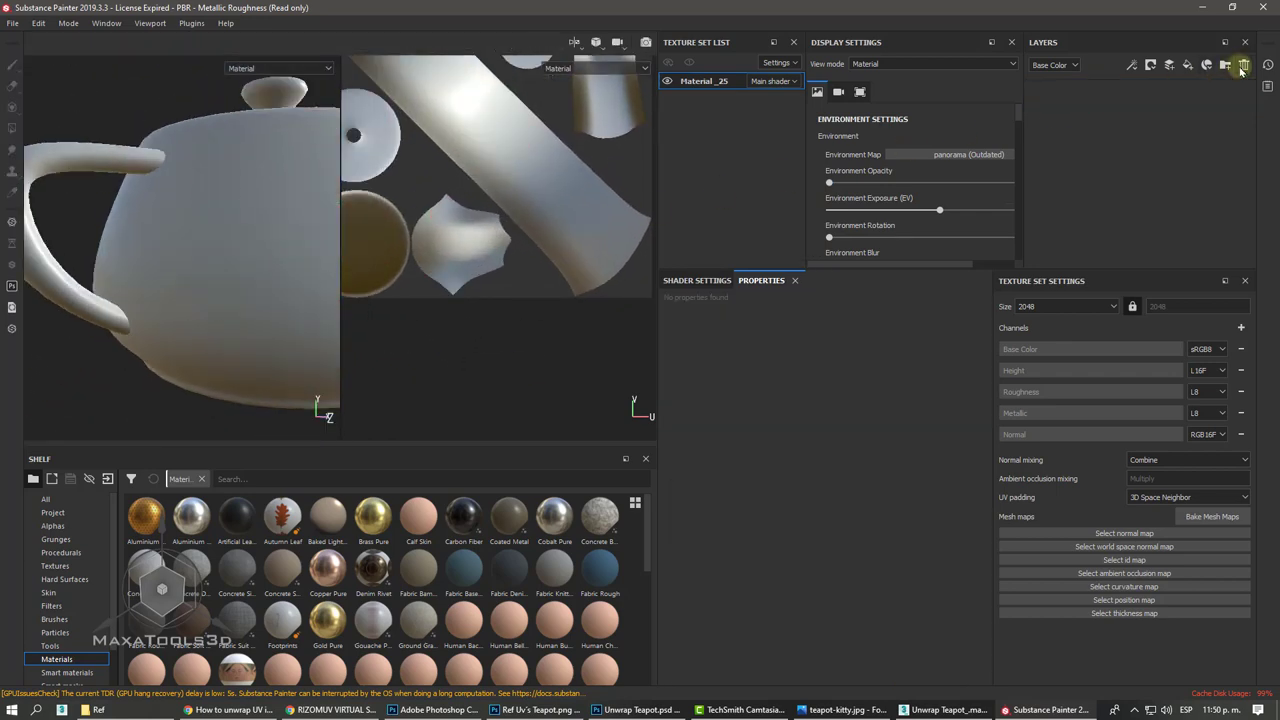
pyautogui.moveTo(157, 300)
pyautogui.keyDown('alt'); pyautogui.mouseDown()
pyautogui.moveTo(141, 295)
pyautogui.moveTo(206, 249)
pyautogui.moveTo(226, 257)
pyautogui.moveTo(163, 246)
pyautogui.moveTo(217, 260)
pyautogui.moveTo(189, 250)
pyautogui.moveTo(180, 195)
pyautogui.moveTo(79, 201)
pyautogui.moveTo(128, 248)
pyautogui.moveTo(200, 200)
pyautogui.mouseUp(); pyautogui.keyUp('alt')
pyautogui.scroll(3, 211, 206)
pyautogui.scroll(4, 231, 248)
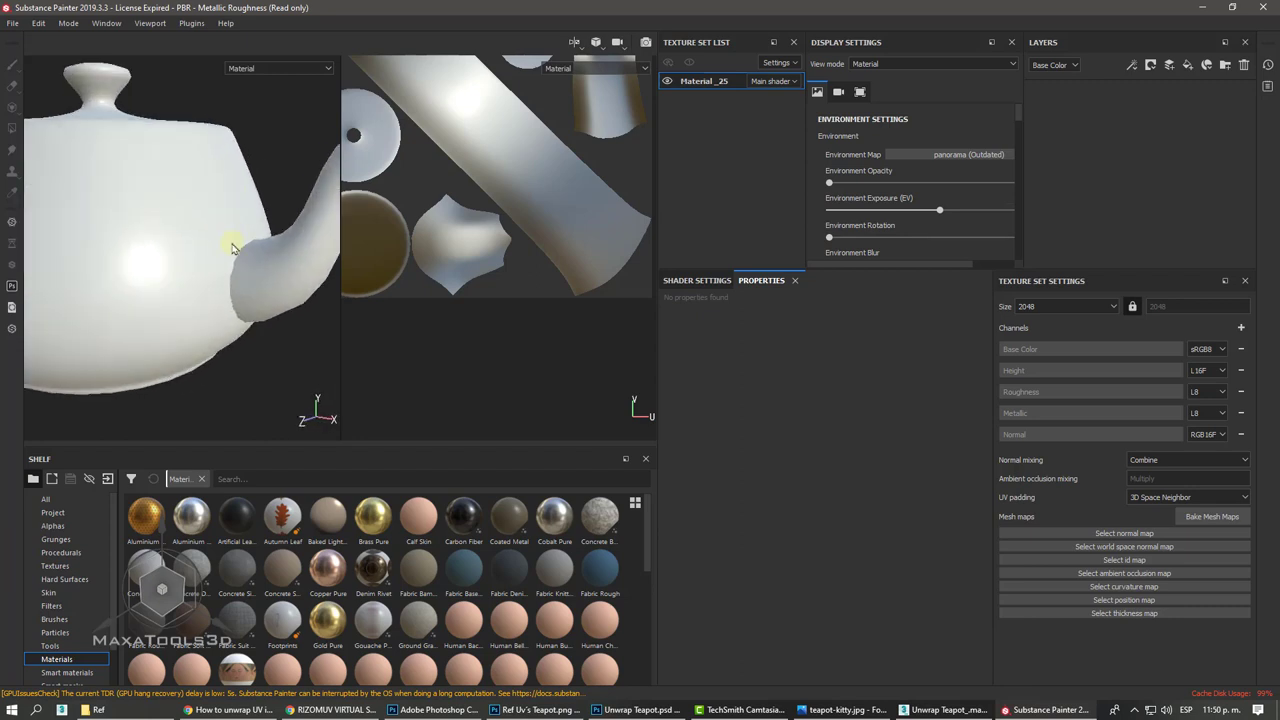
pyautogui.scroll(4, 232, 250)
pyautogui.scroll(2, 237, 255)
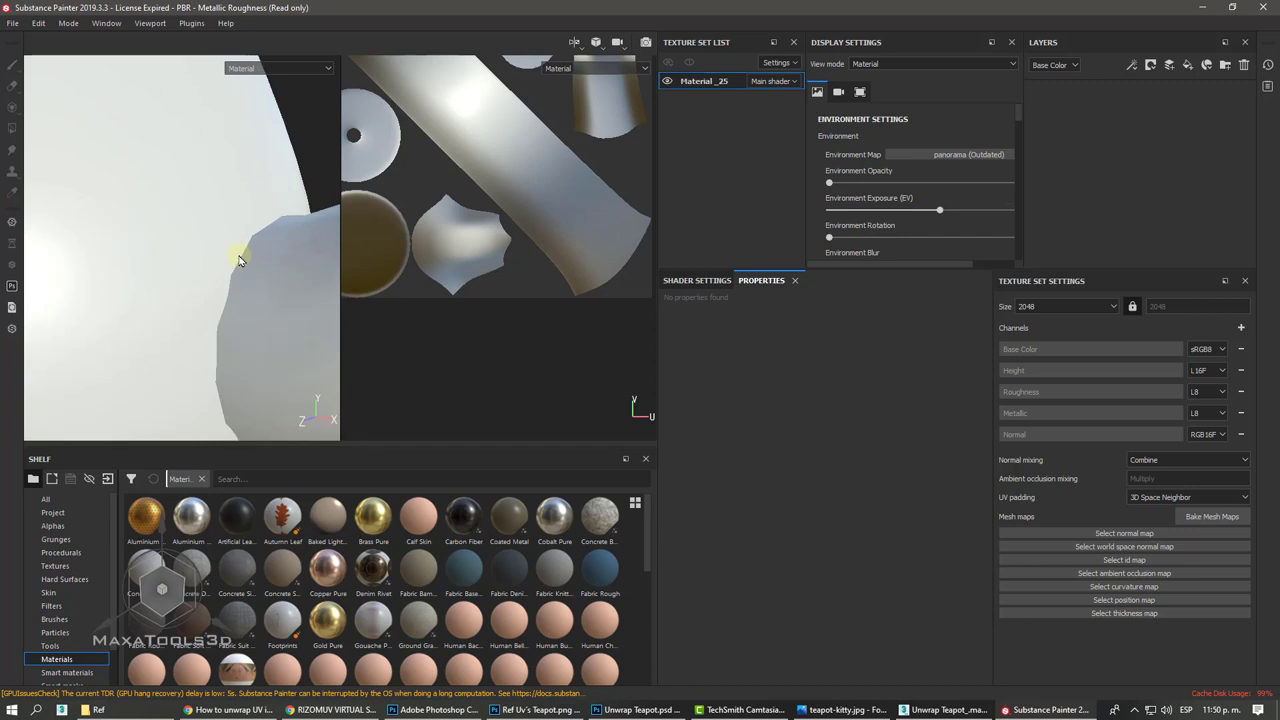
pyautogui.scroll(-5, 240, 262)
pyautogui.scroll(-3, 291, 271)
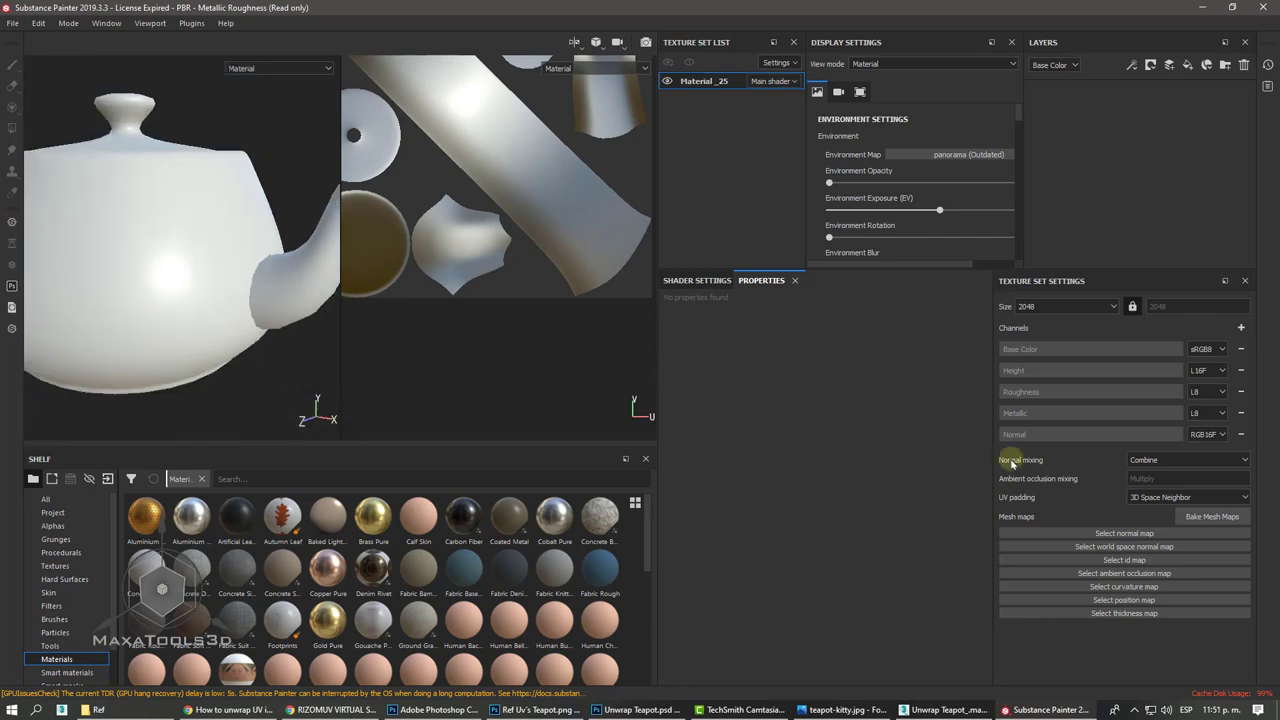
# - Bake Material_25's mesh maps with the output size set to 2048
pyautogui.click(1231, 517)
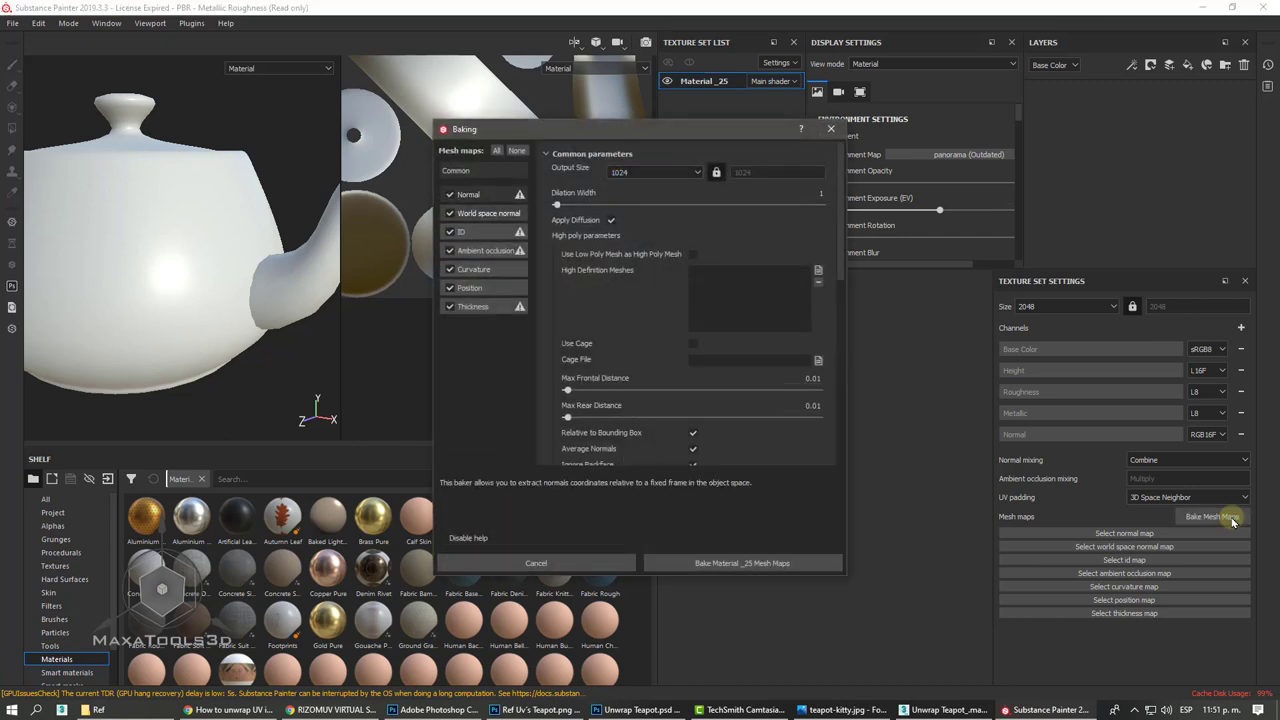
pyautogui.click(688, 174)
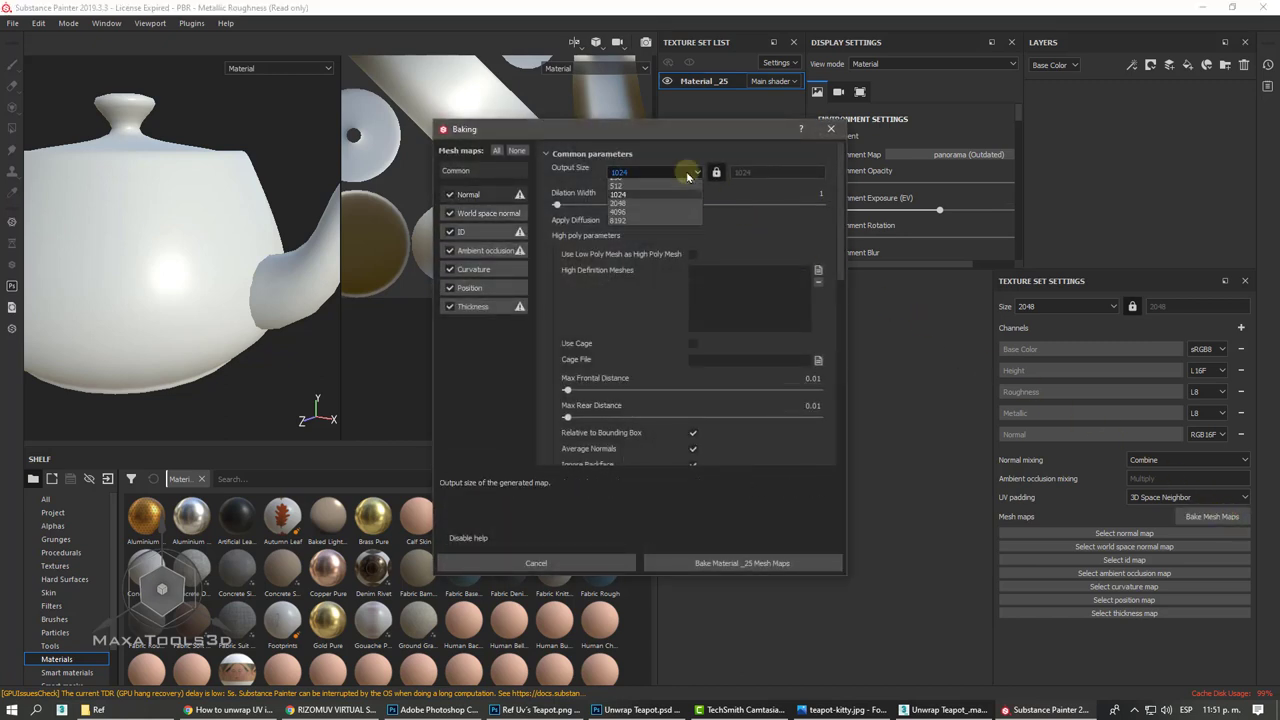
pyautogui.click(620, 236)
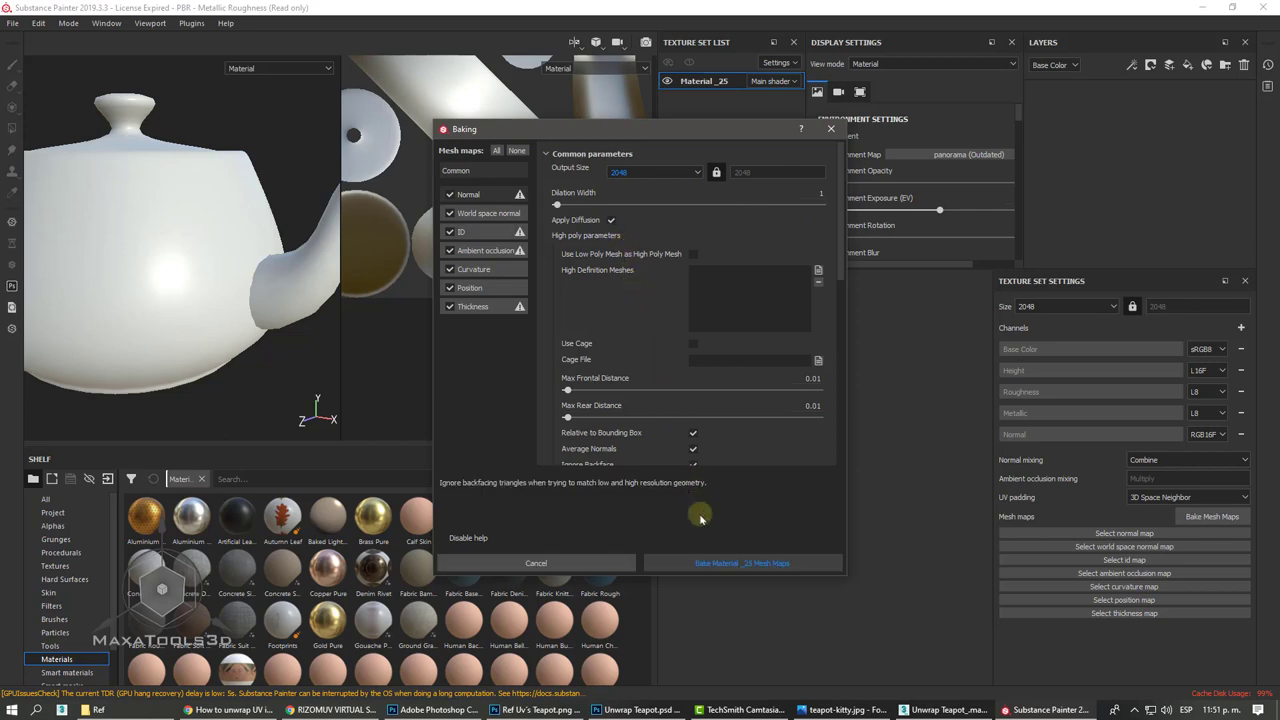
pyautogui.click(714, 565)
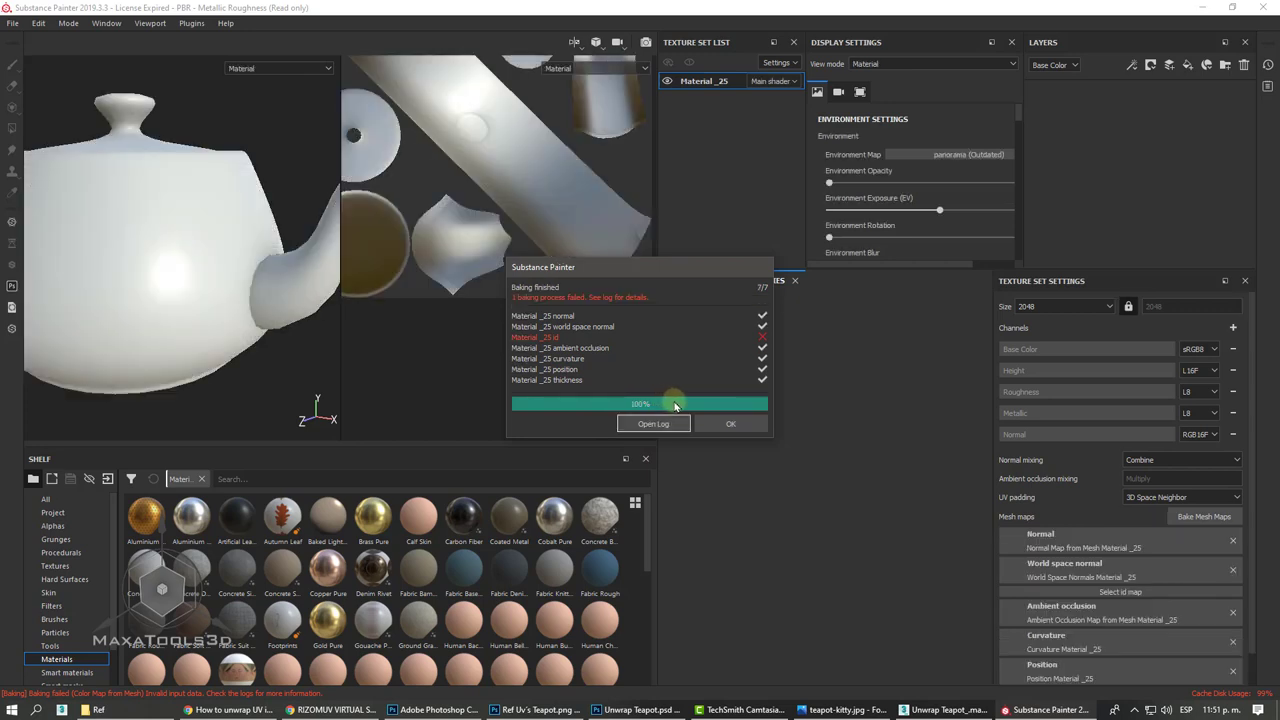
# - Dismiss the baking-finished report and look over the baked teapot
pyautogui.click(711, 425)
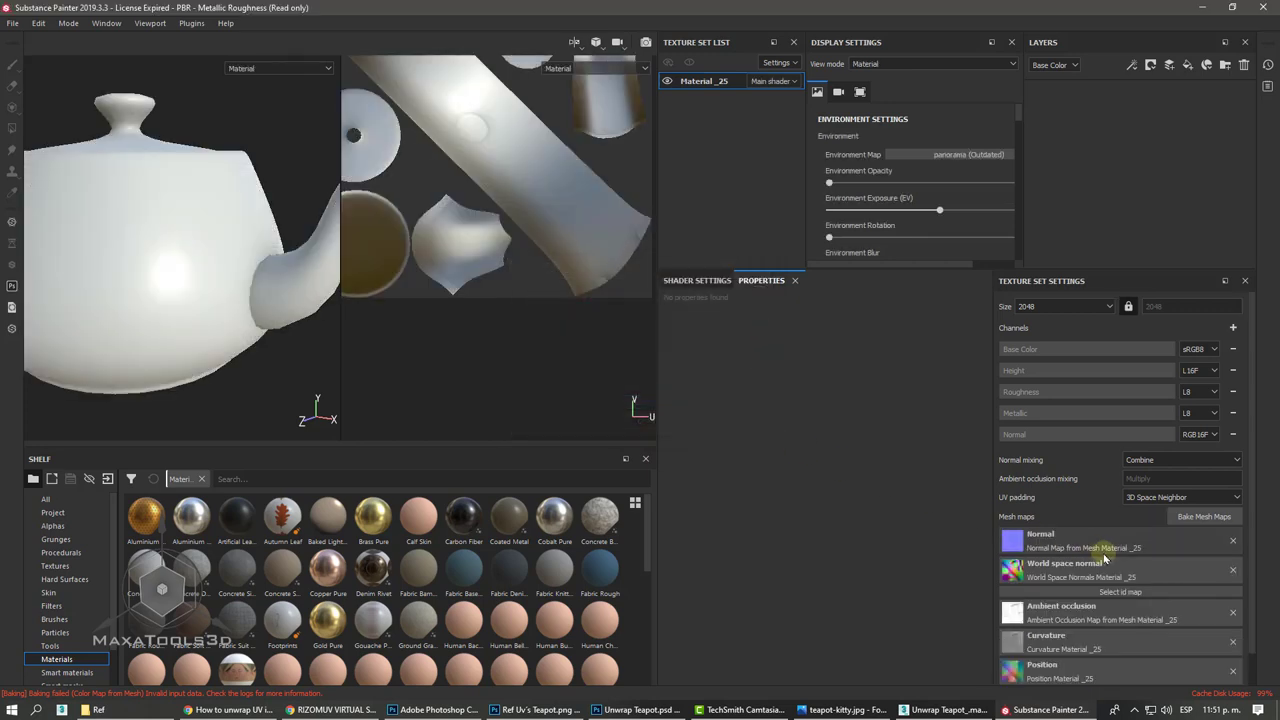
pyautogui.scroll(-1, 1105, 550)
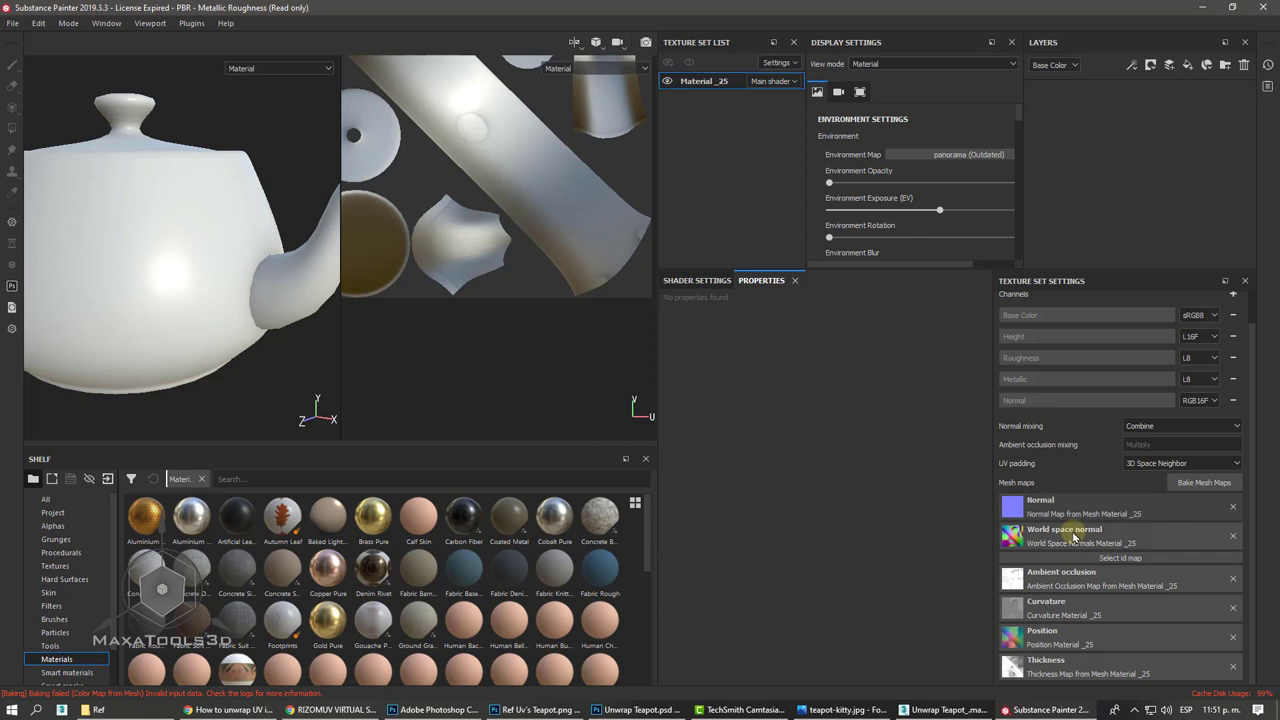
pyautogui.scroll(-3, 200, 243)
pyautogui.scroll(-2, 157, 251)
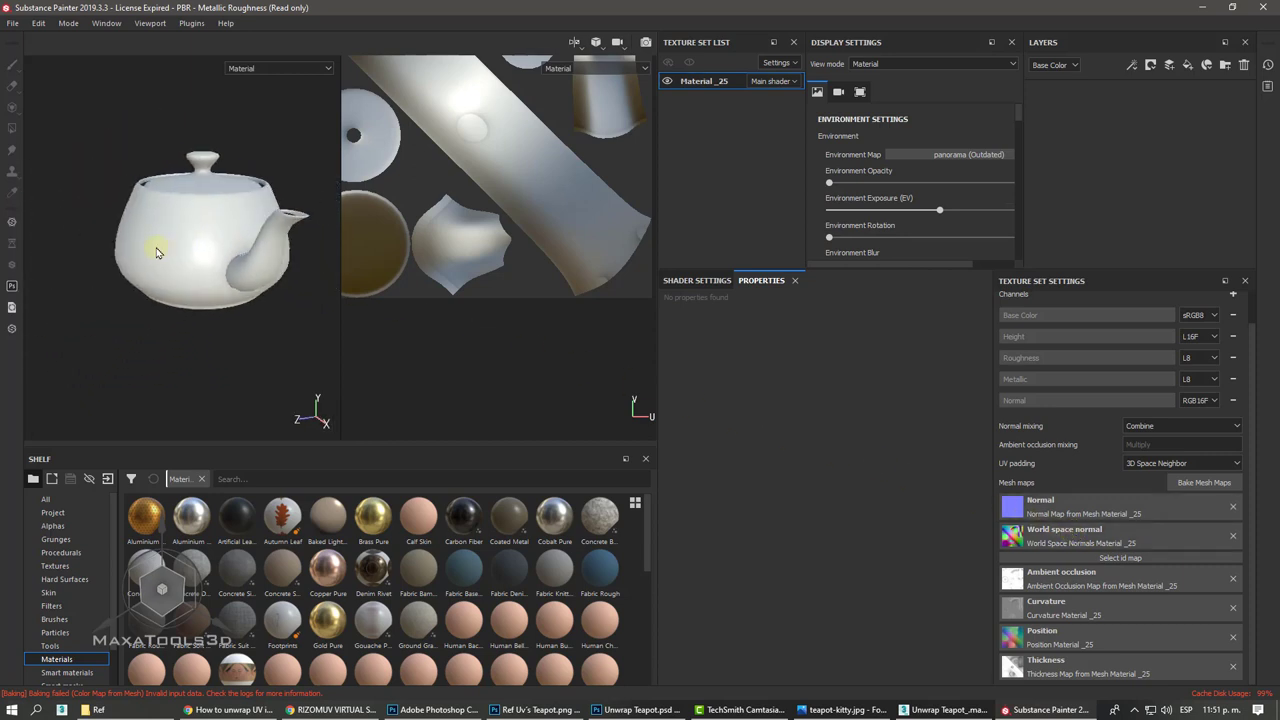
pyautogui.scroll(4, 242, 265)
pyautogui.scroll(5, 242, 262)
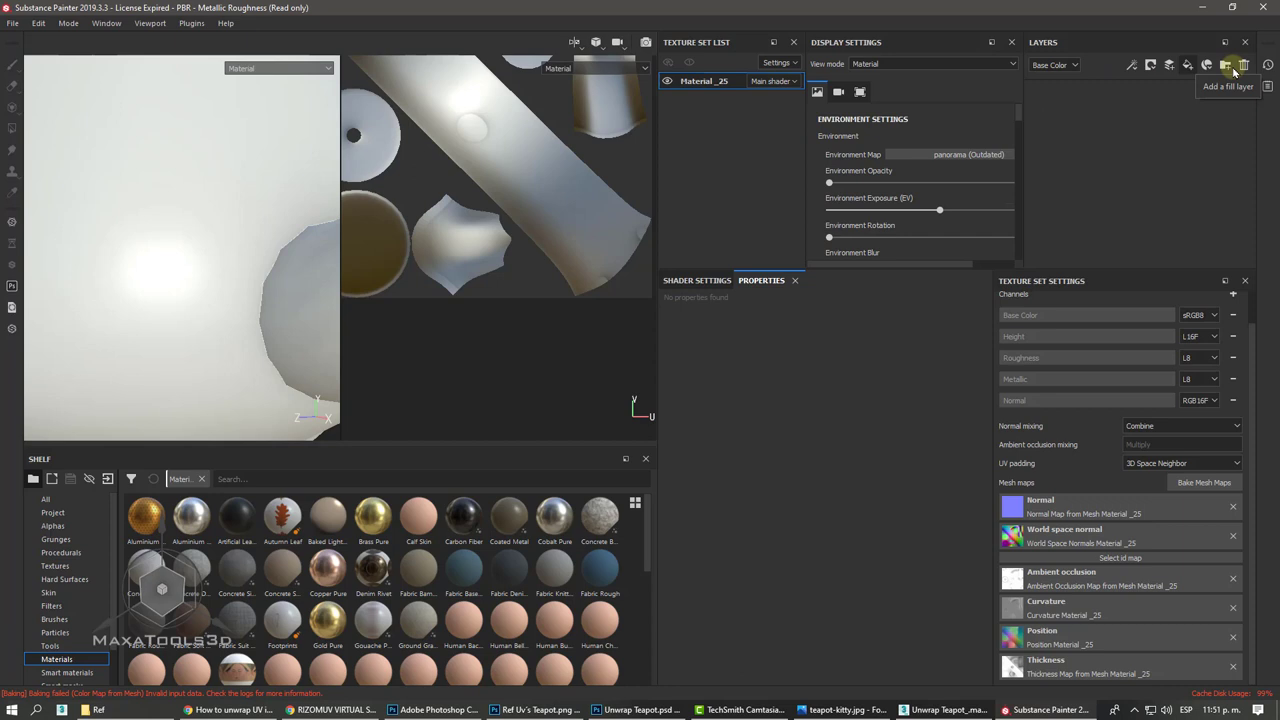
# - Add a new empty paint layer, Layer 1, to the teapot
pyautogui.click(1170, 67)
pyautogui.scroll(-10, 835, 512)
pyautogui.scroll(-1, 835, 508)
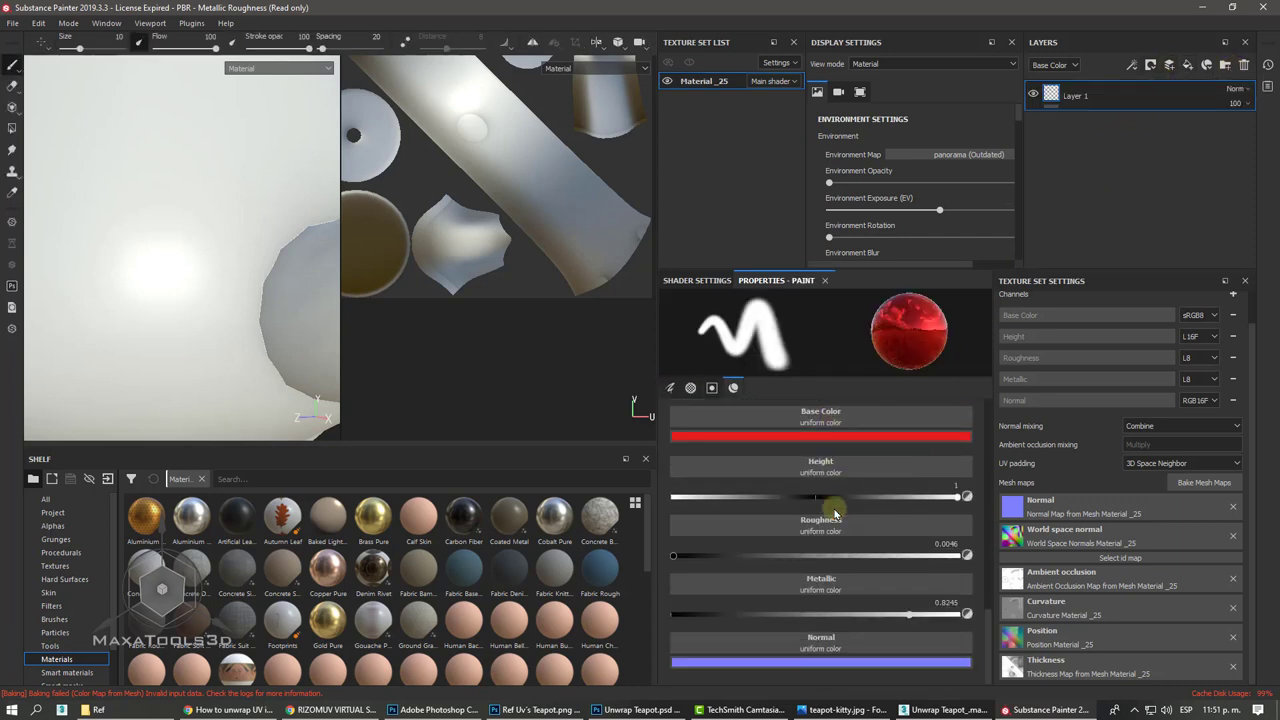
pyautogui.scroll(3, 795, 505)
pyautogui.moveTo(95, 152)
pyautogui.mouseDown()
pyautogui.moveTo(100, 205)
pyautogui.moveTo(171, 226)
pyautogui.mouseUp()
pyautogui.scroll(-5, 241, 311)
pyautogui.scroll(6, 180, 250)
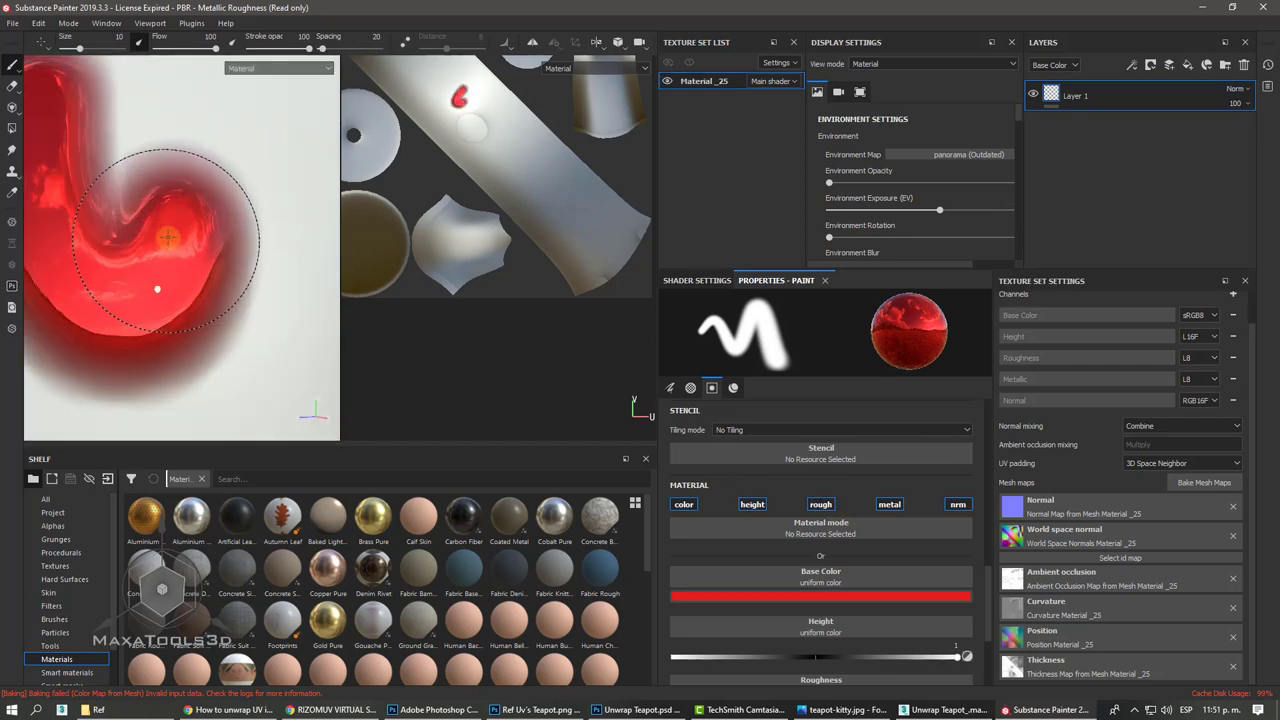
pyautogui.scroll(3, 178, 243)
pyautogui.moveTo(178, 243)
pyautogui.keyDown('alt'); pyautogui.mouseDown()
pyautogui.moveTo(186, 214)
pyautogui.moveTo(123, 200)
pyautogui.moveTo(131, 222)
pyautogui.moveTo(90, 330)
pyautogui.moveTo(200, 380)
pyautogui.moveTo(150, 209)
pyautogui.moveTo(113, 229)
pyautogui.moveTo(256, 273)
pyautogui.moveTo(219, 283)
pyautogui.moveTo(186, 266)
pyautogui.moveTo(229, 266)
pyautogui.mouseUp(); pyautogui.keyUp('alt')
pyautogui.hotkey('ctrl', 'z')
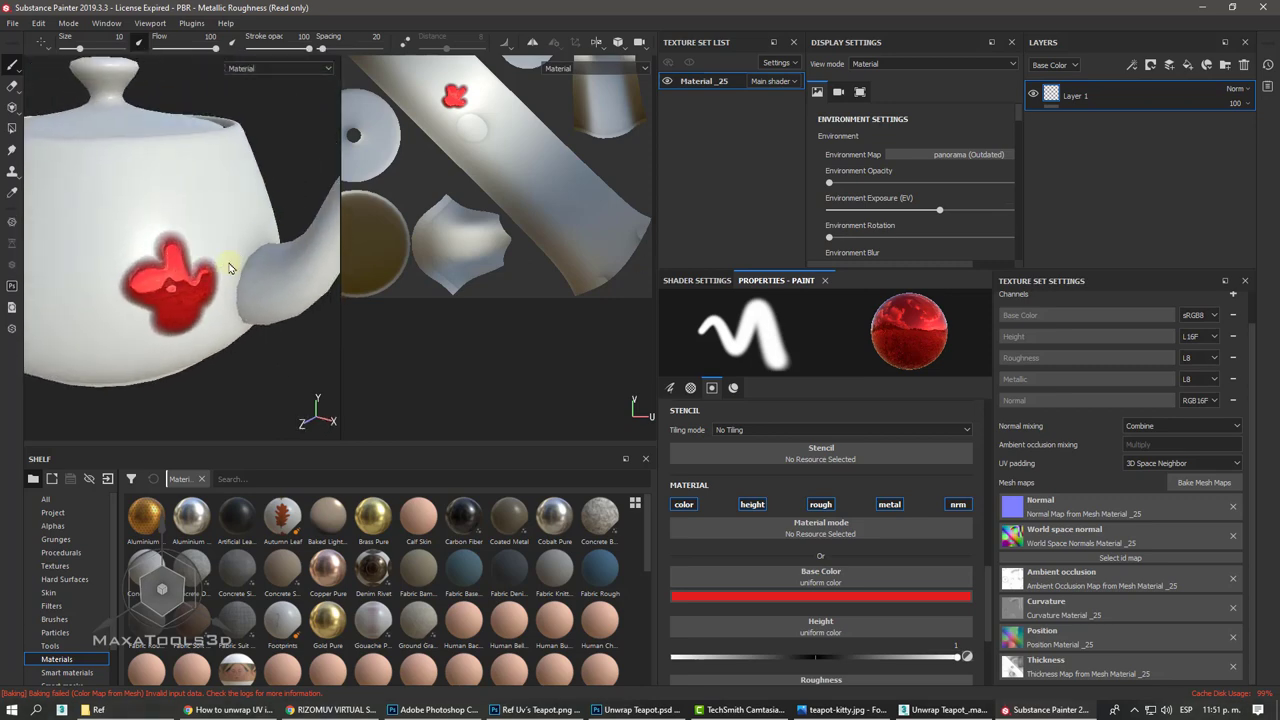
pyautogui.hotkey('ctrl', 'z')
pyautogui.hotkey('ctrl', 'z')
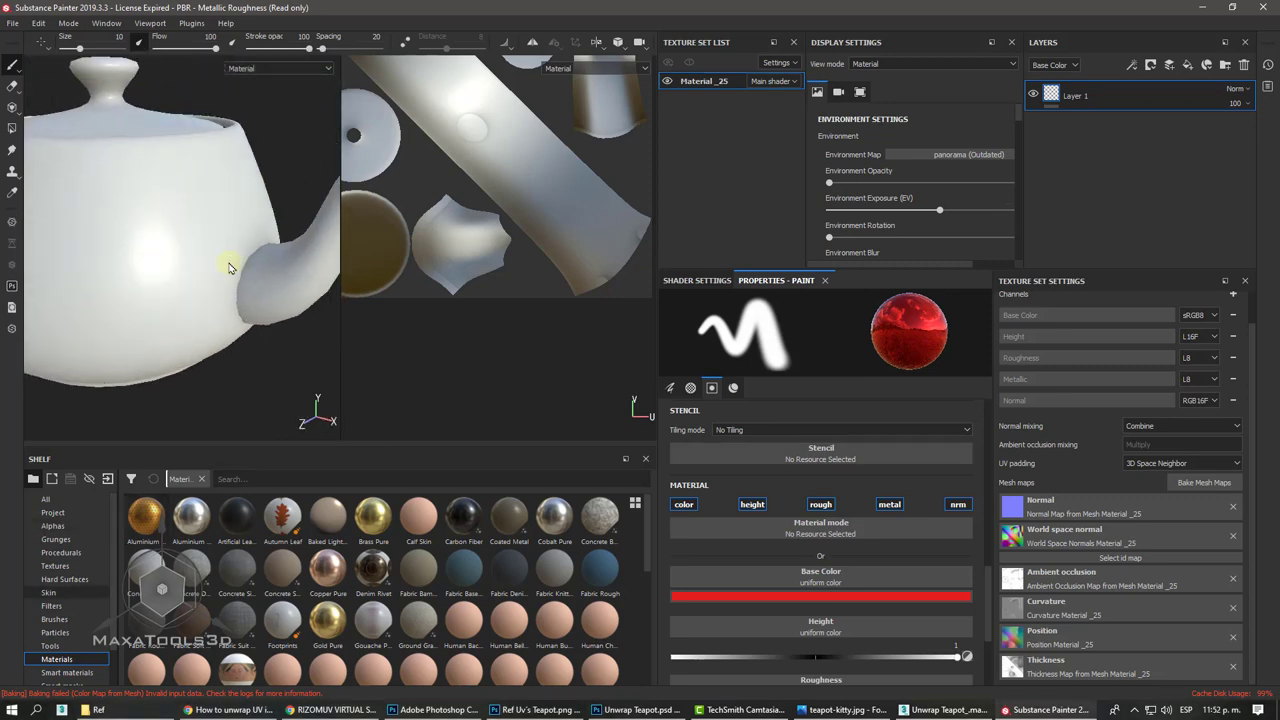
pyautogui.scroll(-2, 57, 635)
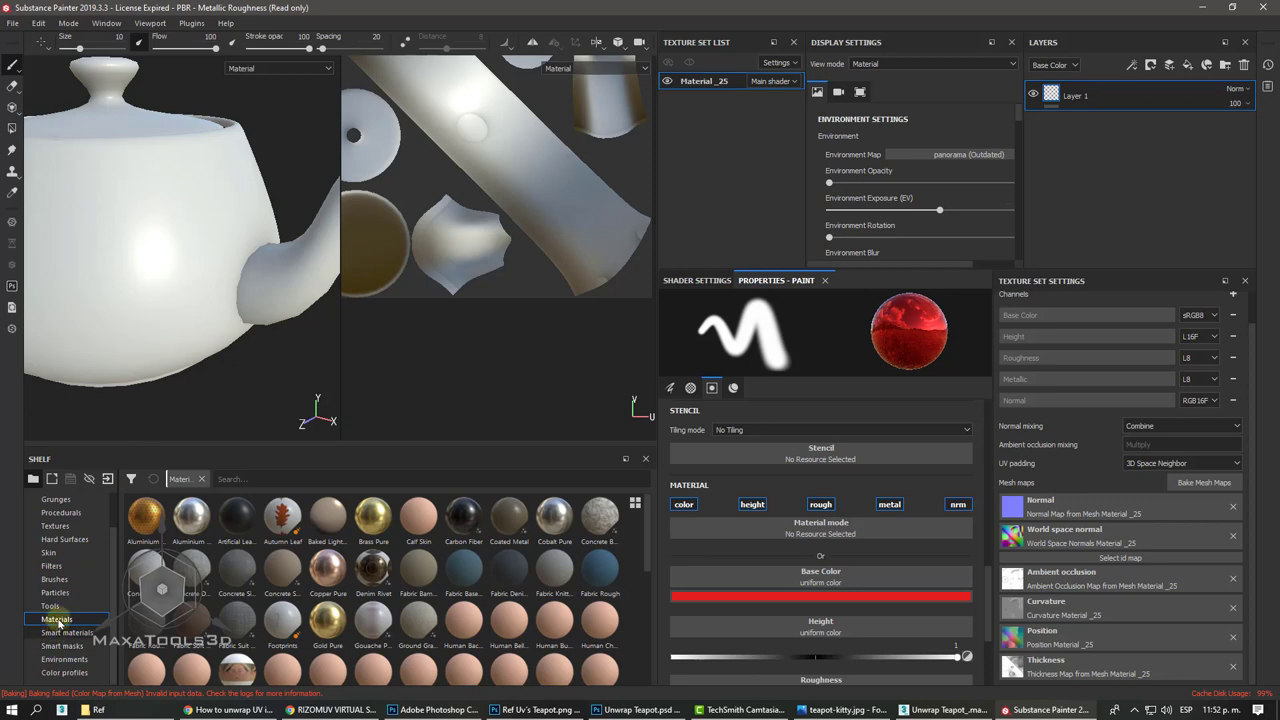
# - Apply the Aluminium Pure material from the shelf to the whole teapot
pyautogui.click(58, 620)
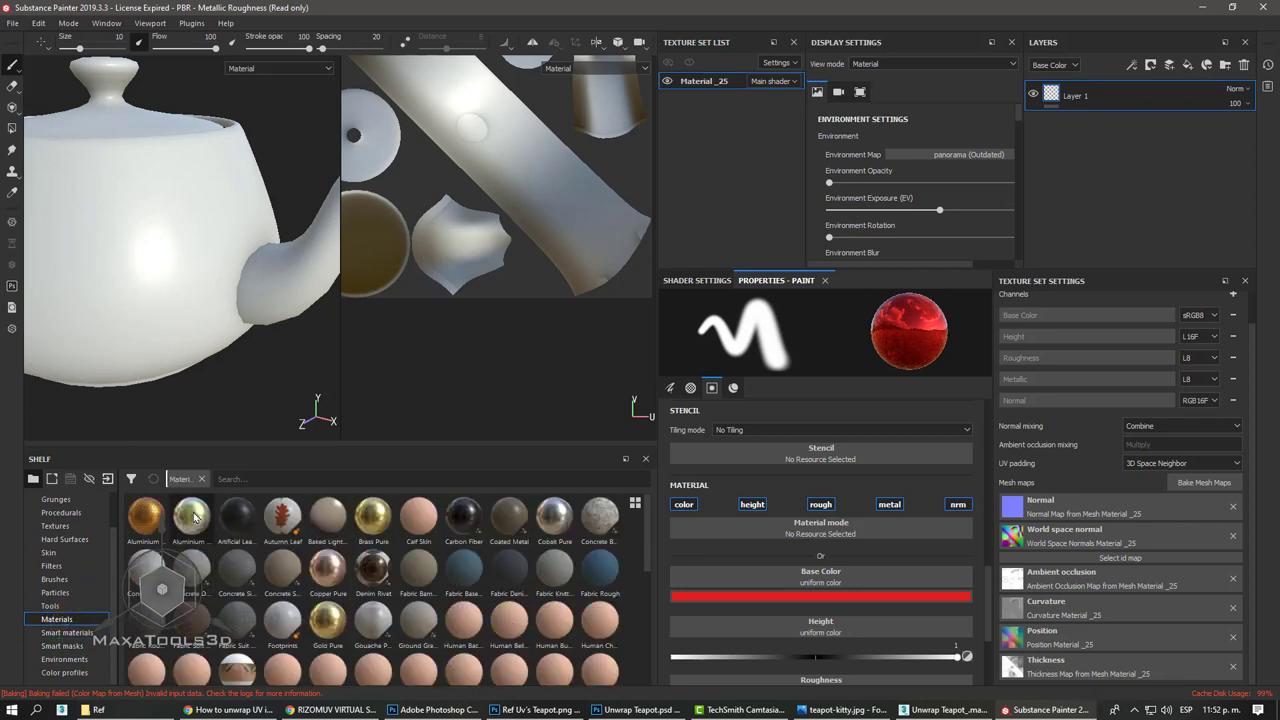
pyautogui.moveTo(195, 517)
pyautogui.mouseDown()
pyautogui.moveTo(176, 314)
pyautogui.moveTo(357, 279)
pyautogui.mouseUp()
pyautogui.scroll(-3, 233, 328)
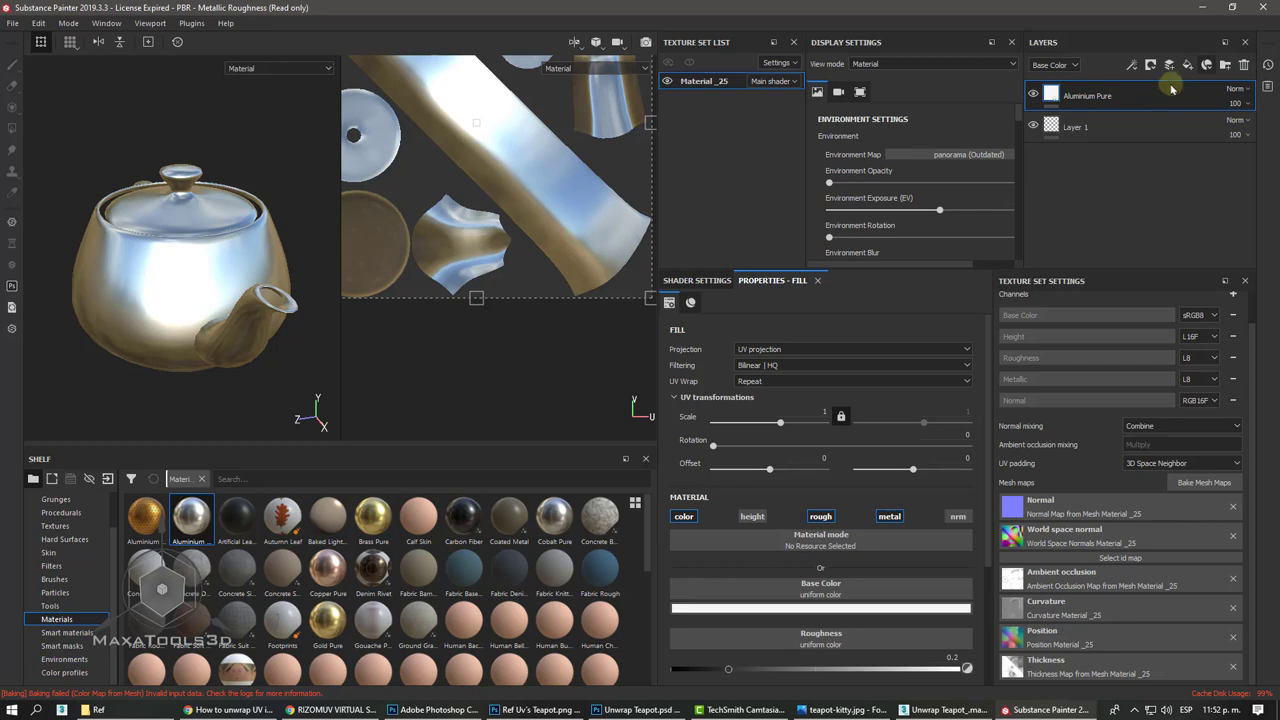
# - Add the Copper Worn smart material as a layer above the aluminium
pyautogui.click(1204, 70)
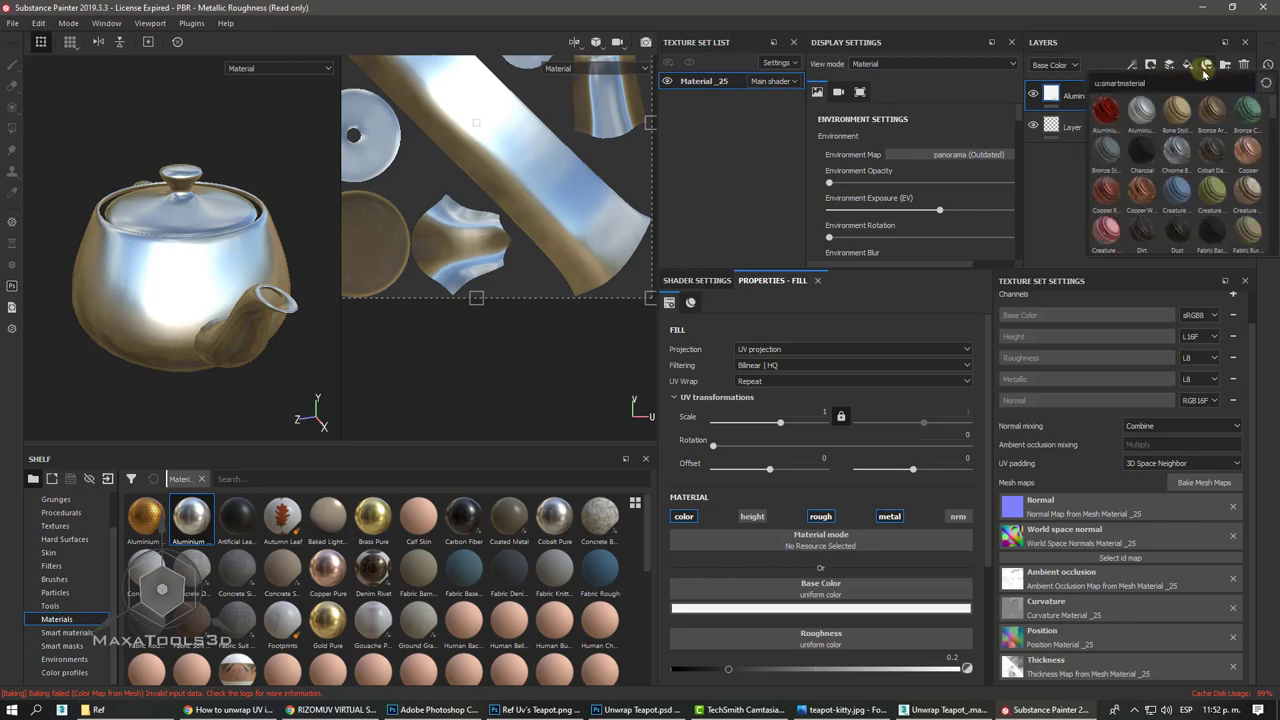
pyautogui.click(1141, 197)
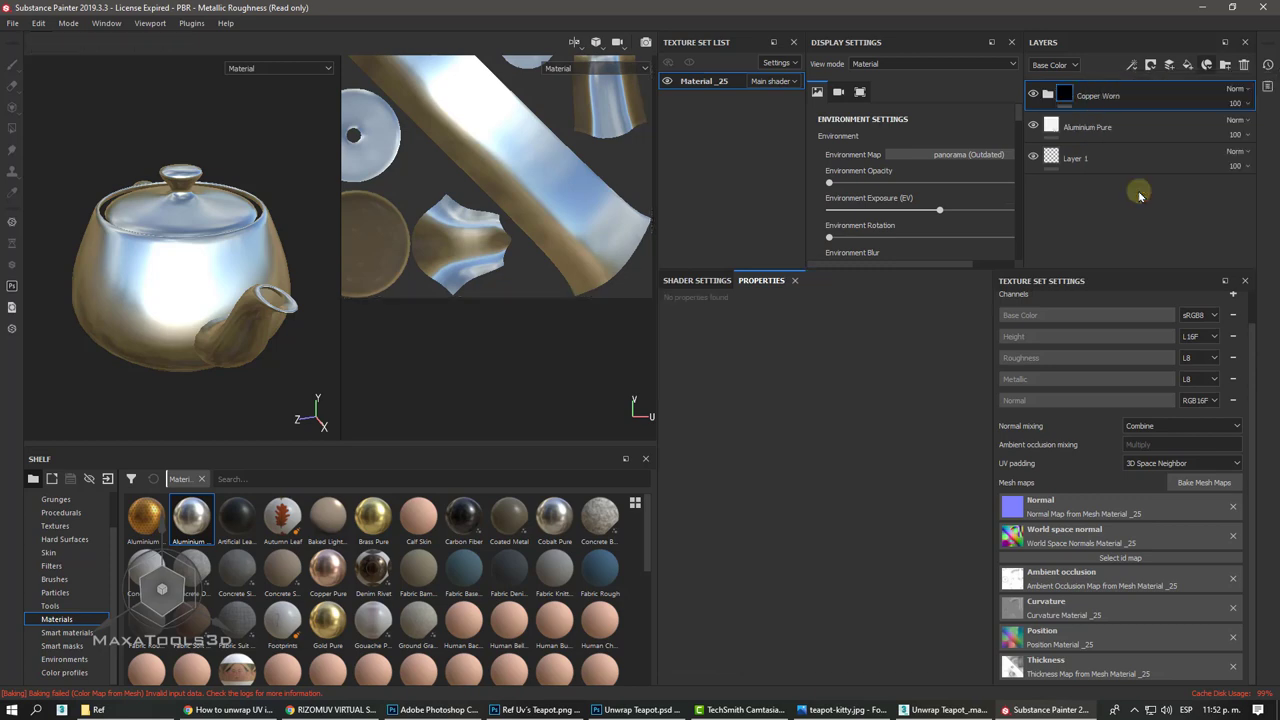
pyautogui.moveTo(311, 318)
pyautogui.keyDown('alt'); pyautogui.mouseDown()
pyautogui.moveTo(322, 302)
pyautogui.moveTo(306, 277)
pyautogui.moveTo(262, 280)
pyautogui.mouseUp(); pyautogui.keyUp('alt')
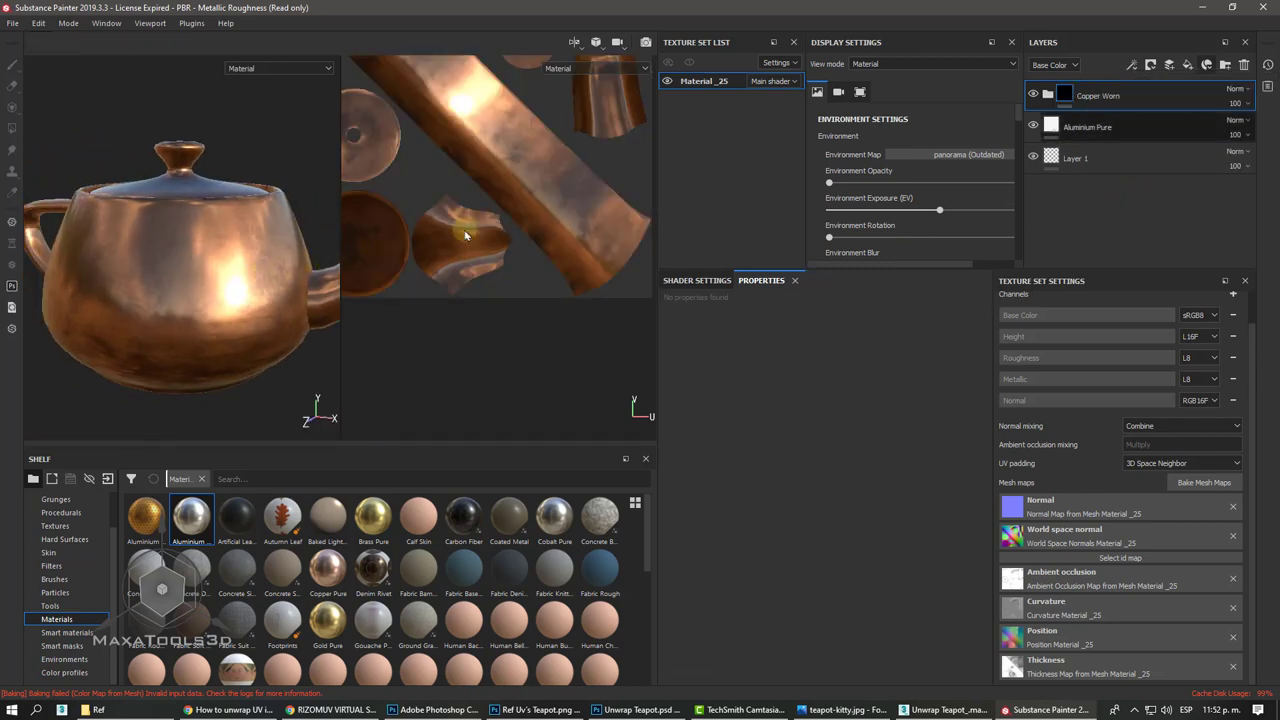
# - Give the Copper Worn layer a black mask and paint copper back onto the teapot's front
pyautogui.rightClick(1097, 94)
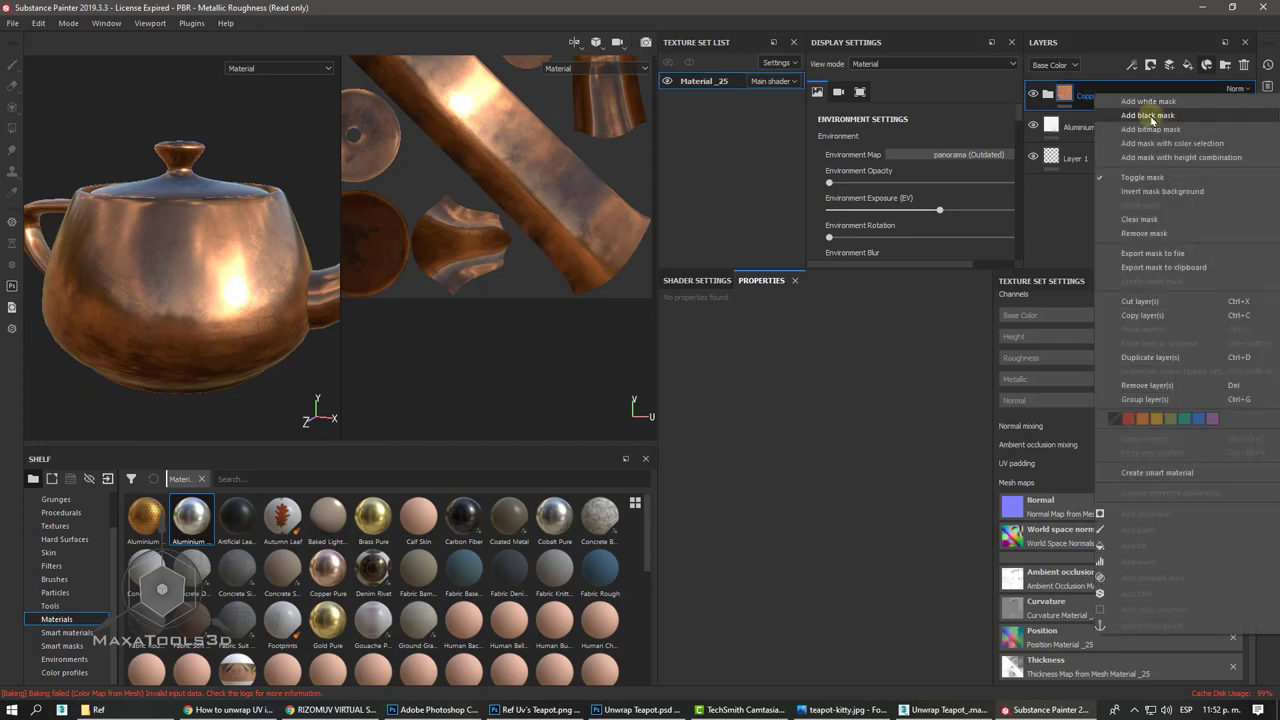
pyautogui.click(1150, 116)
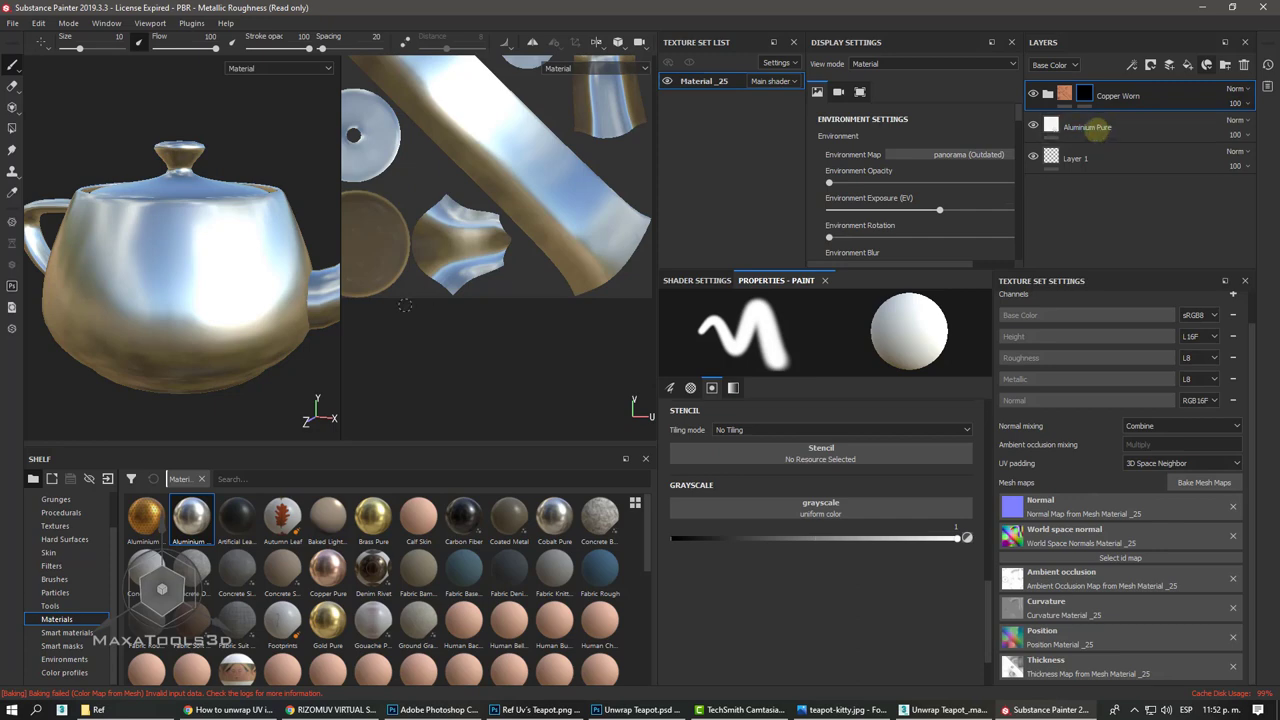
pyautogui.moveTo(216, 258); pyautogui.dragTo(155, 396)
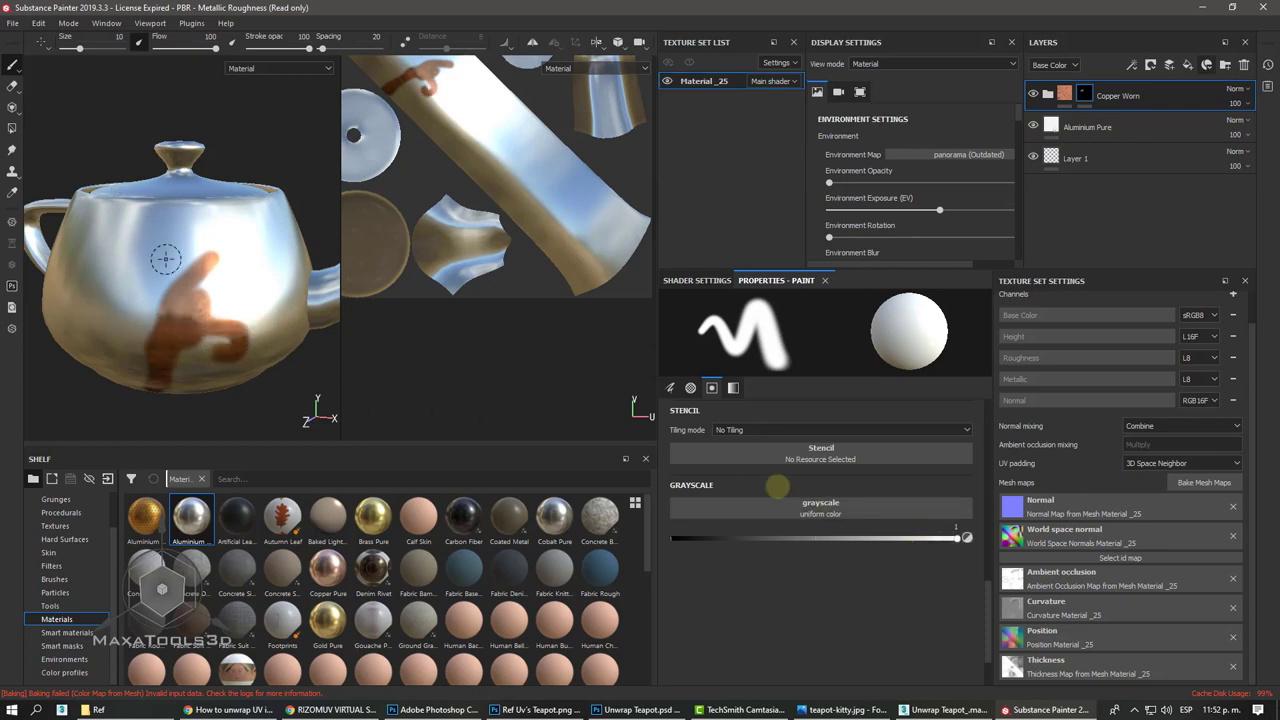
pyautogui.scroll(2, 166, 259)
pyautogui.scroll(2, 200, 306)
pyautogui.scroll(2, 177, 288)
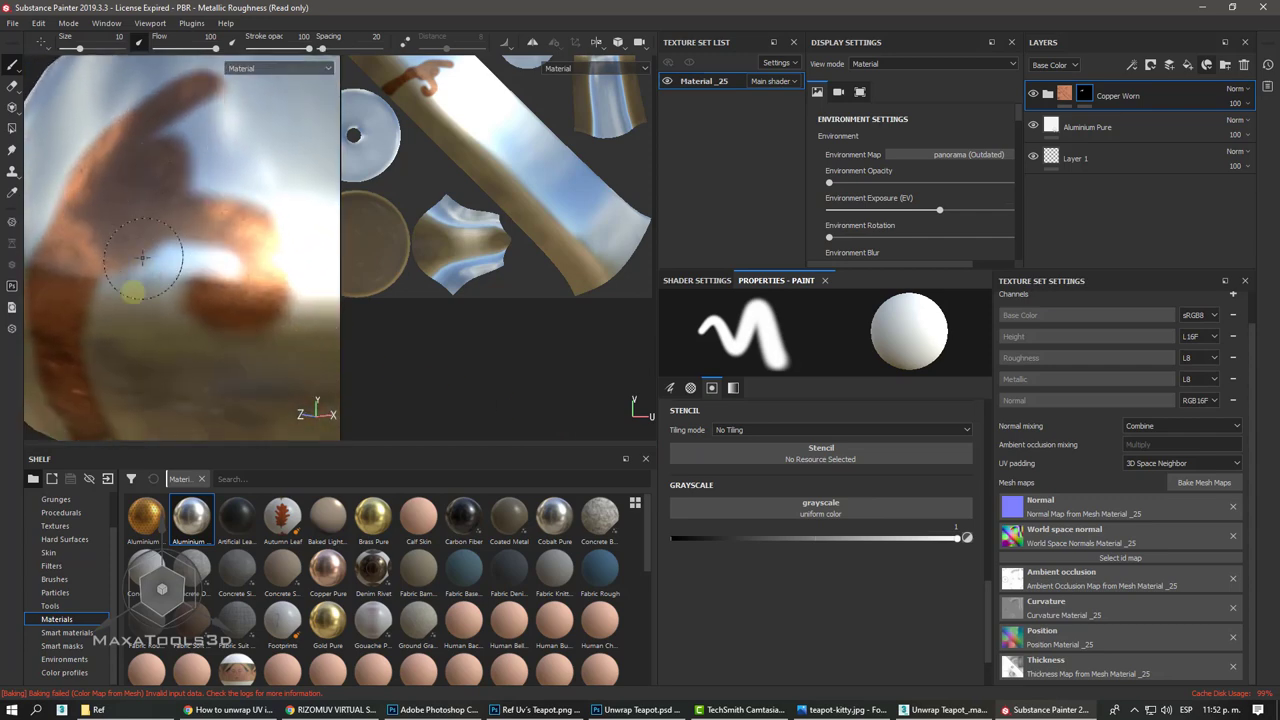
# - Extend the copper patch leftward and upward on the teapot's front
pyautogui.moveTo(143, 258)
pyautogui.keyDown('alt'); pyautogui.mouseDown()
pyautogui.moveTo(200, 289)
pyautogui.moveTo(153, 349)
pyautogui.moveTo(186, 268)
pyautogui.moveTo(203, 287)
pyautogui.mouseUp(); pyautogui.keyUp('alt')
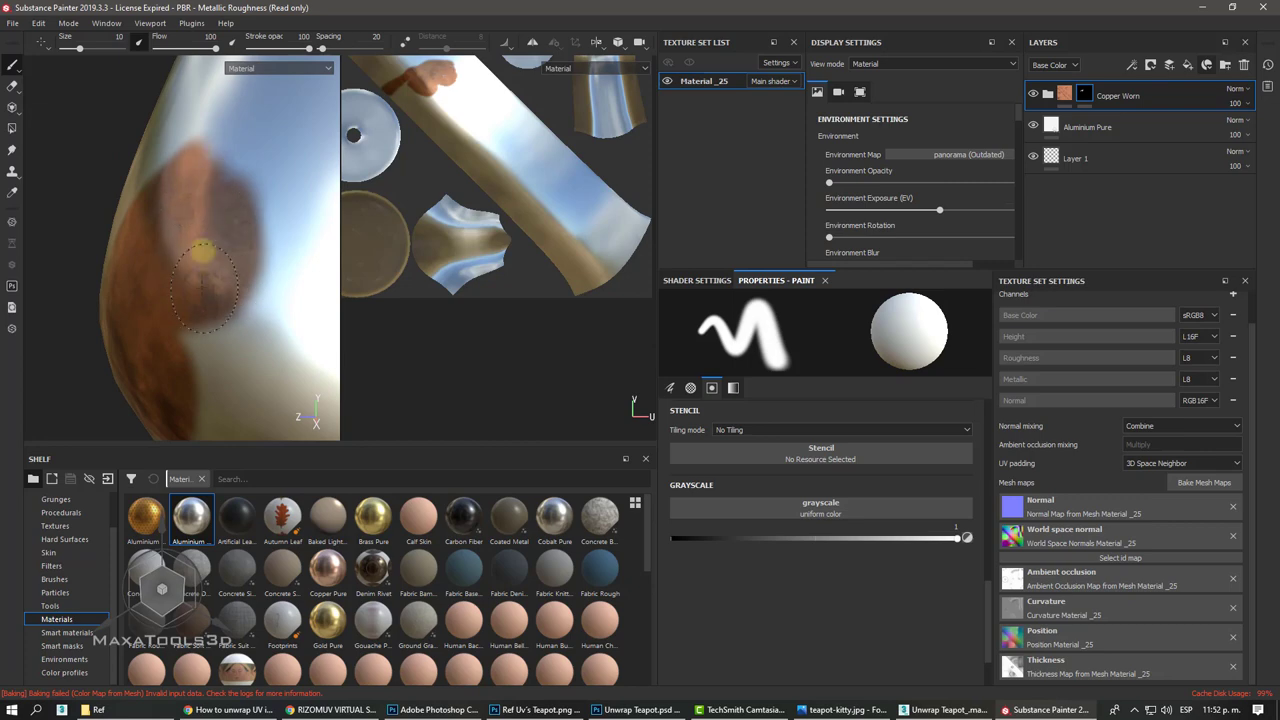
pyautogui.scroll(-1, 203, 285)
pyautogui.scroll(-3, 210, 278)
pyautogui.scroll(-2, 222, 265)
pyautogui.scroll(-1, 236, 252)
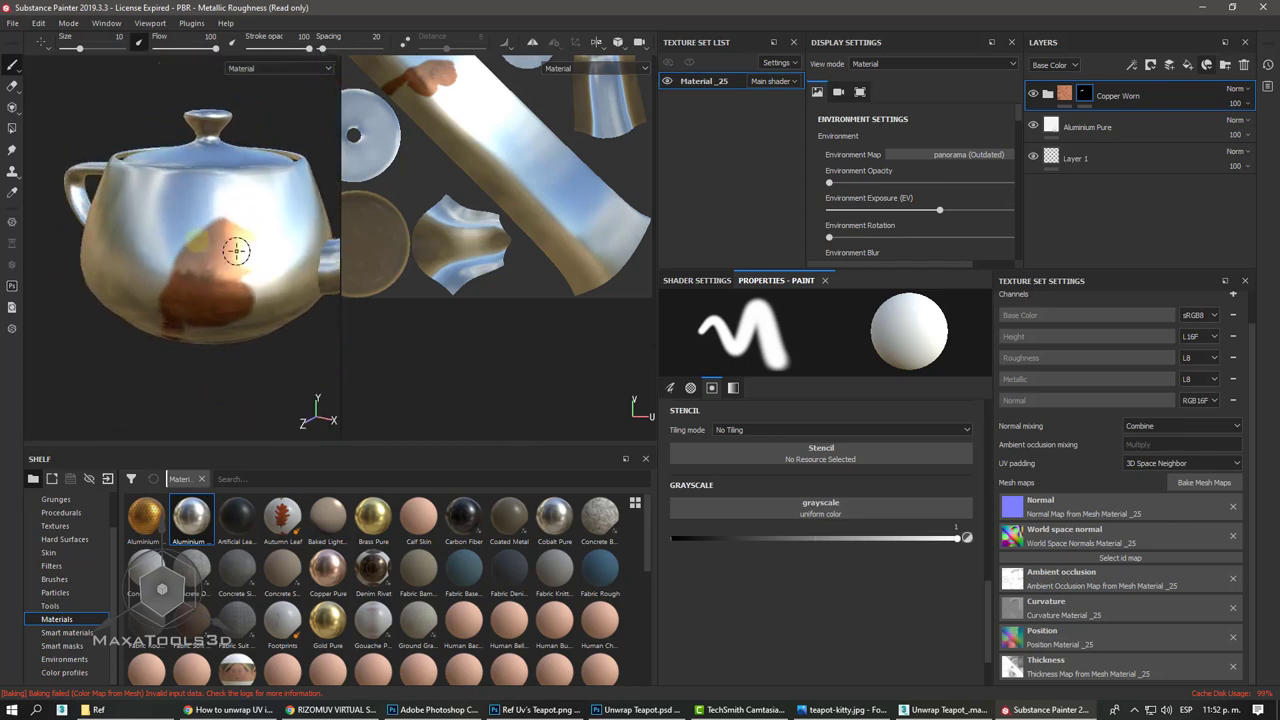
pyautogui.moveTo(236, 252)
pyautogui.mouseDown()
pyautogui.moveTo(170, 265)
pyautogui.moveTo(215, 220)
pyautogui.mouseUp()
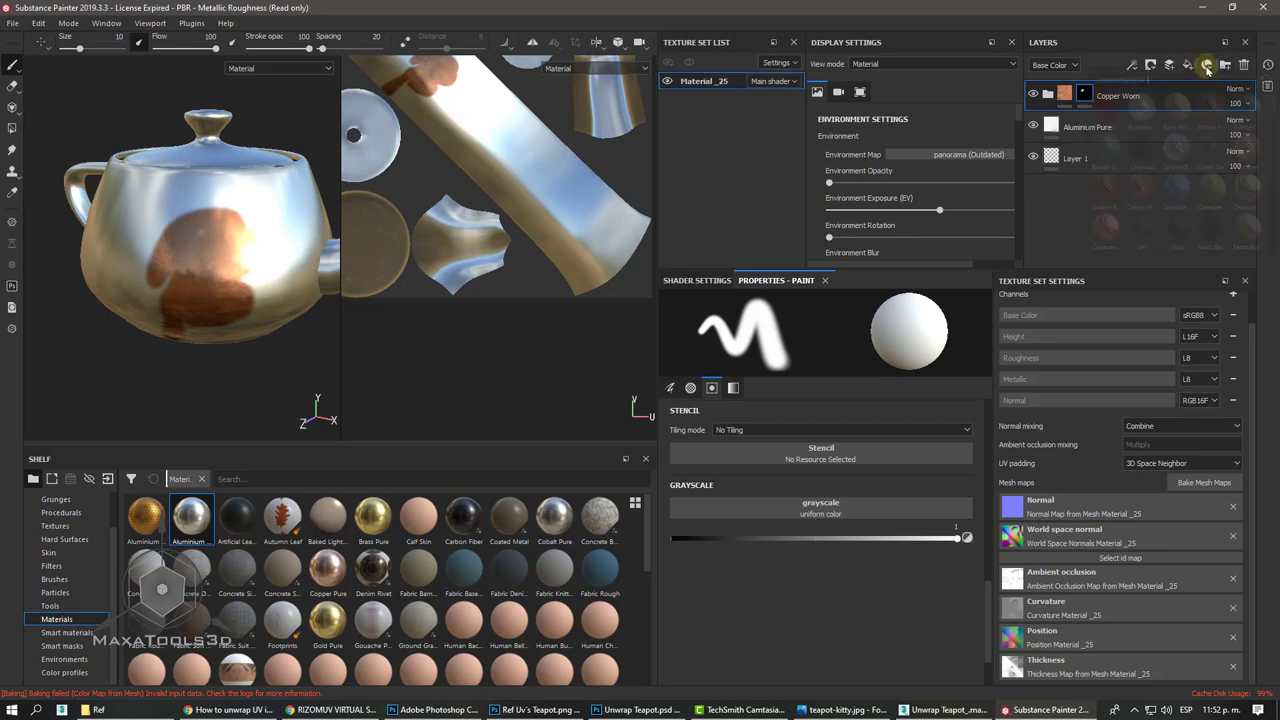
# - Add the Machinery smart material on top, giving the teapot worn yellow paint
pyautogui.click(1207, 67)
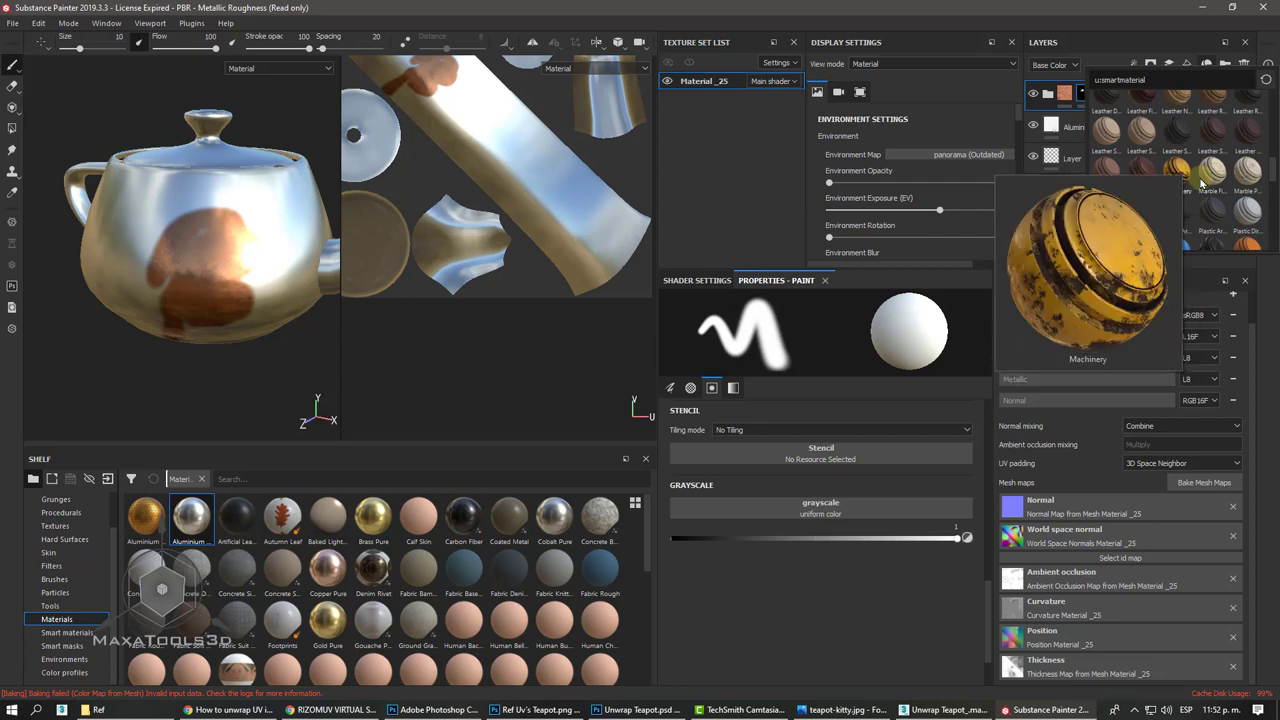
pyautogui.click(1184, 168)
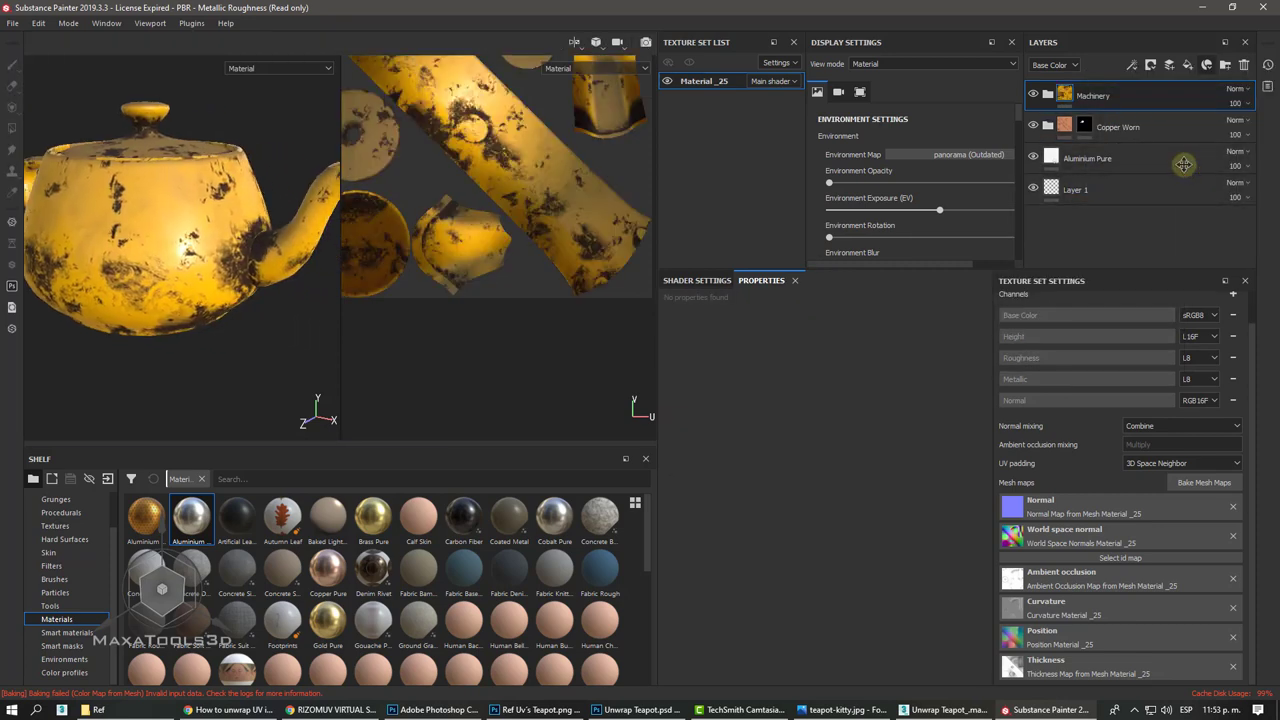
pyautogui.scroll(5, 210, 192)
pyautogui.moveTo(210, 192)
pyautogui.keyDown('alt'); pyautogui.mouseDown()
pyautogui.moveTo(160, 229)
pyautogui.moveTo(226, 315)
pyautogui.moveTo(200, 371)
pyautogui.moveTo(286, 277)
pyautogui.moveTo(195, 292)
pyautogui.moveTo(254, 282)
pyautogui.moveTo(263, 314)
pyautogui.moveTo(309, 320)
pyautogui.moveTo(226, 316)
pyautogui.mouseUp(); pyautogui.keyUp('alt')
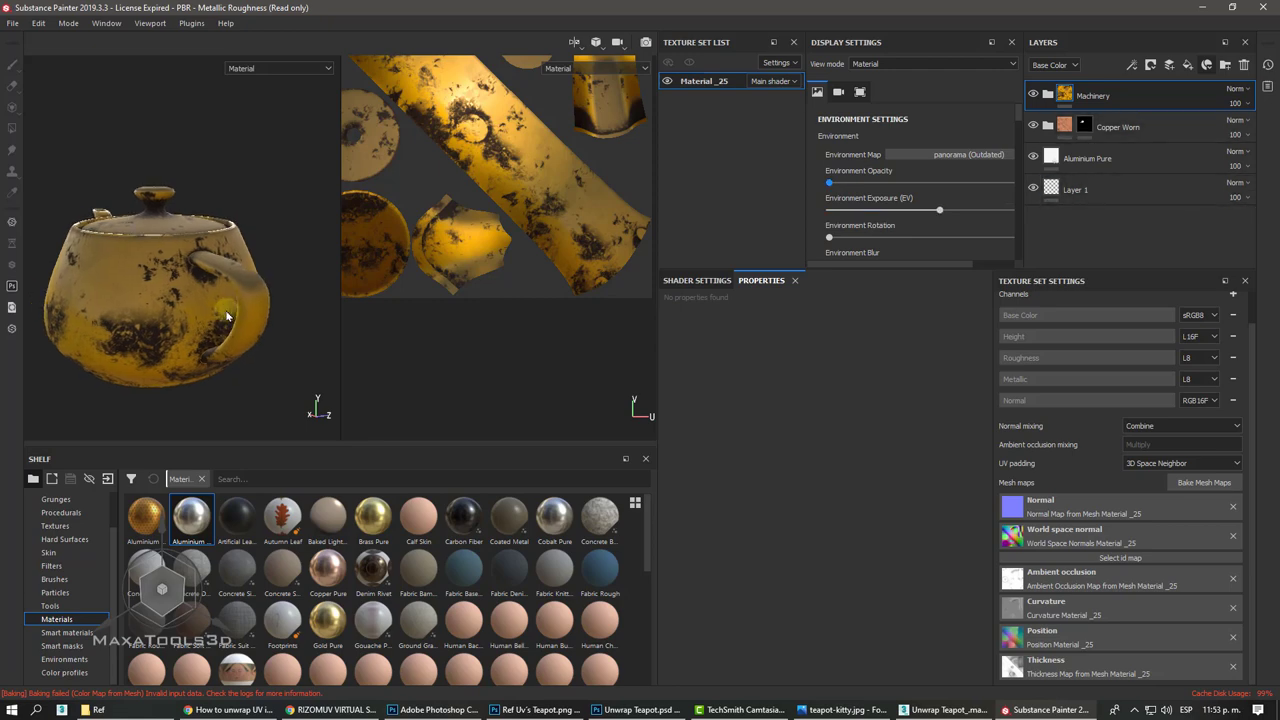
# - Open the texture export settings with the config set to Unity 5 (Standard Metallic)
pyautogui.click(13, 29)
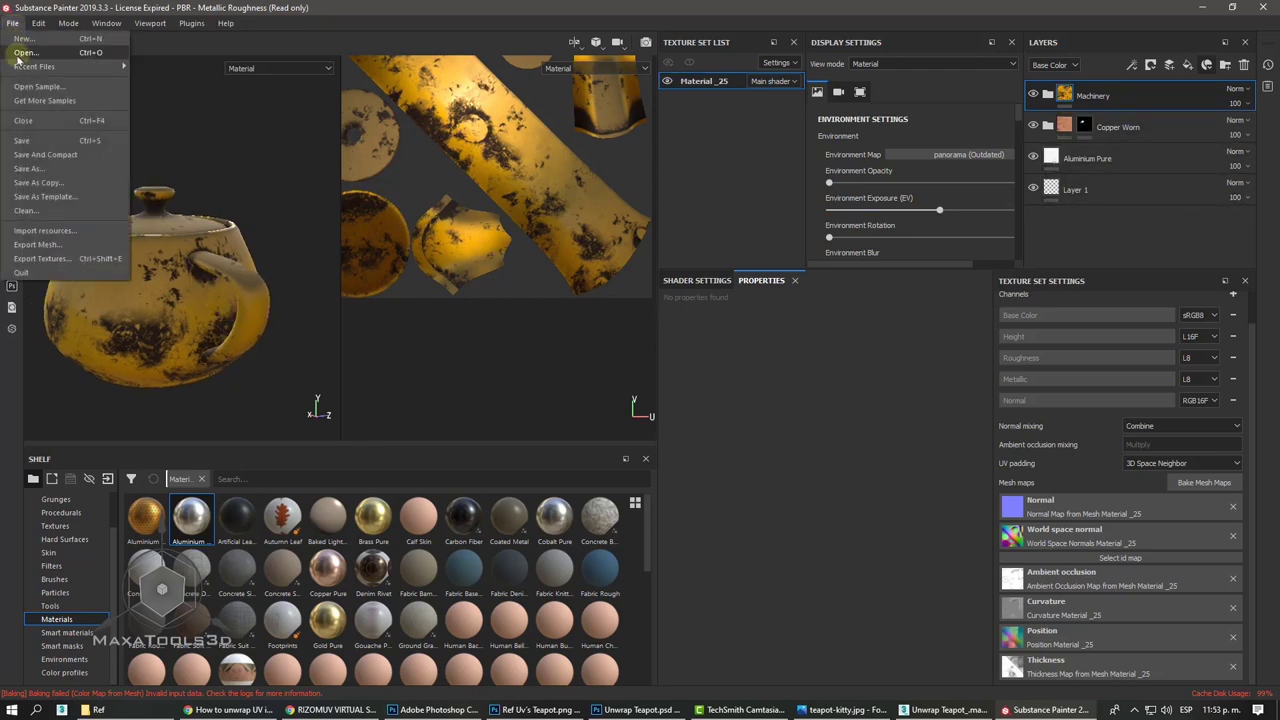
pyautogui.click(47, 259)
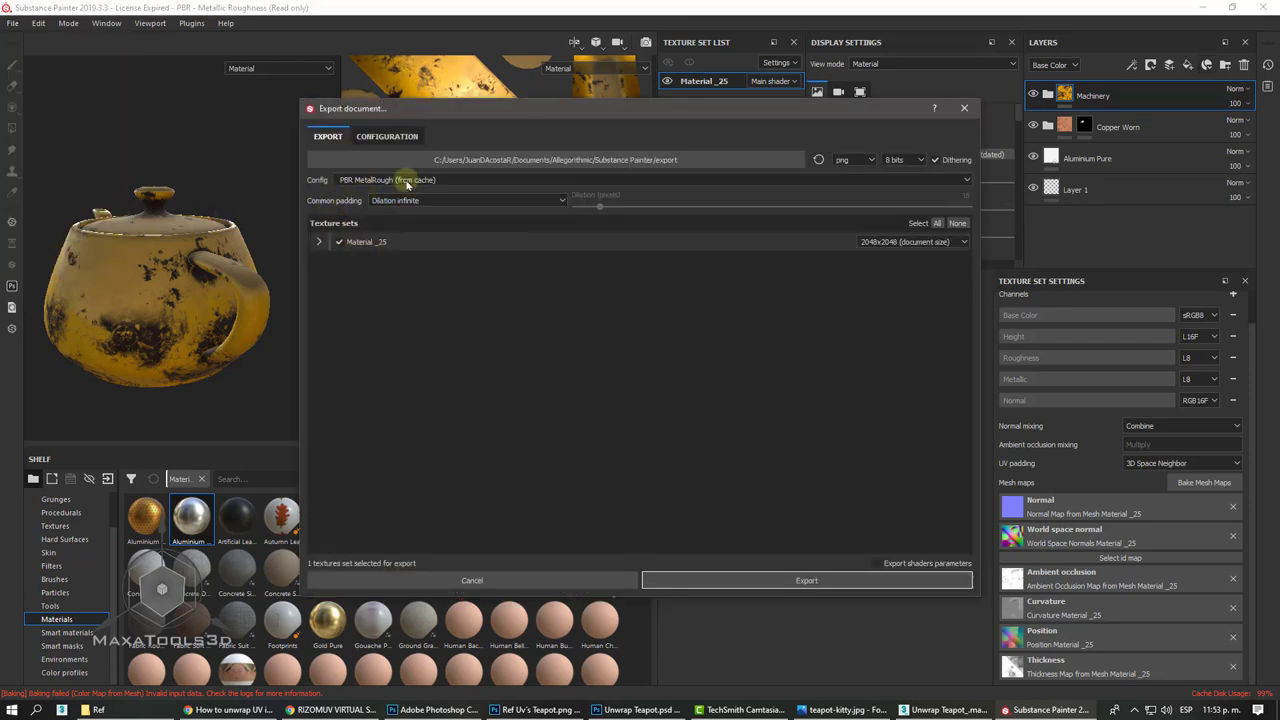
pyautogui.click(407, 181)
pyautogui.click(407, 181)
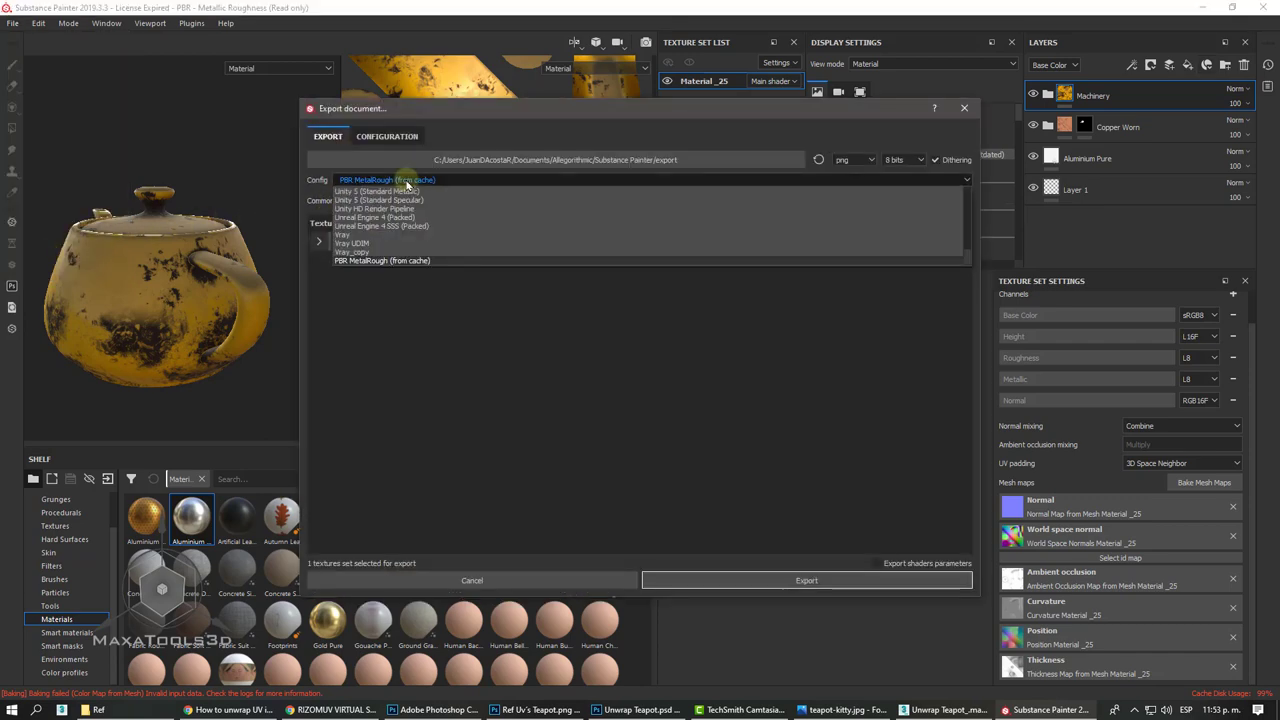
pyautogui.click(407, 186)
pyautogui.click(407, 181)
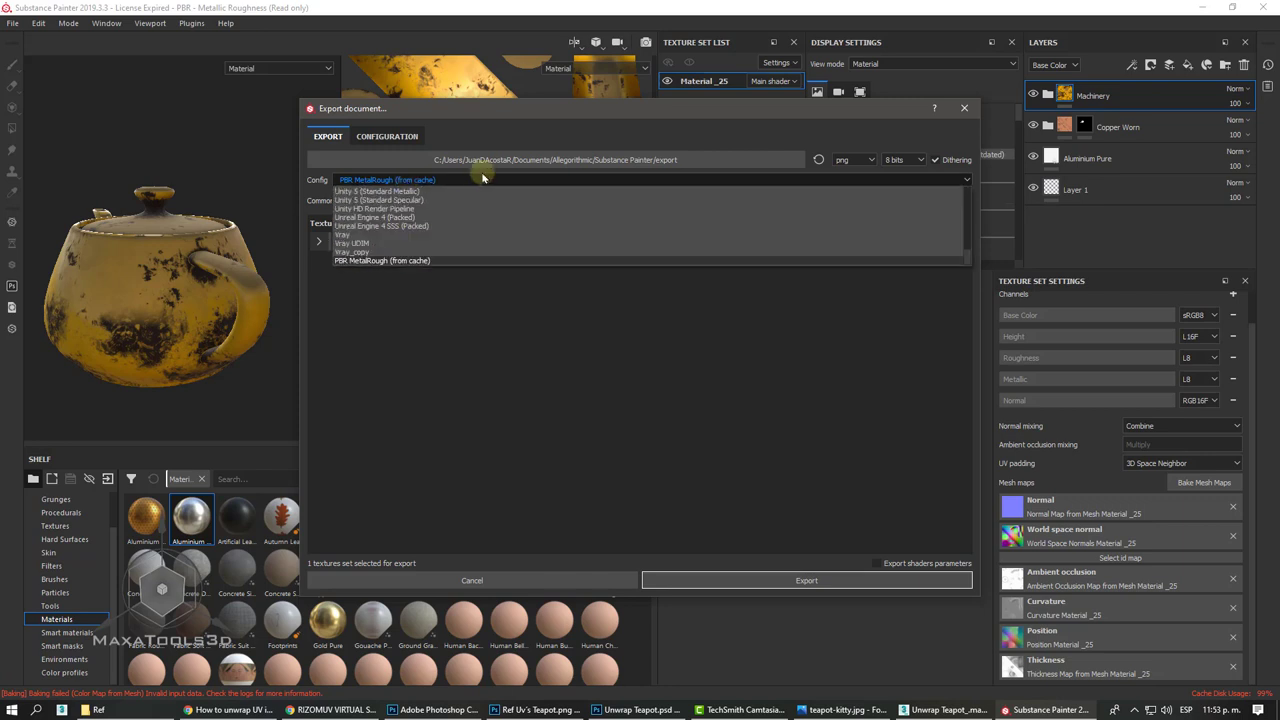
pyautogui.click(434, 192)
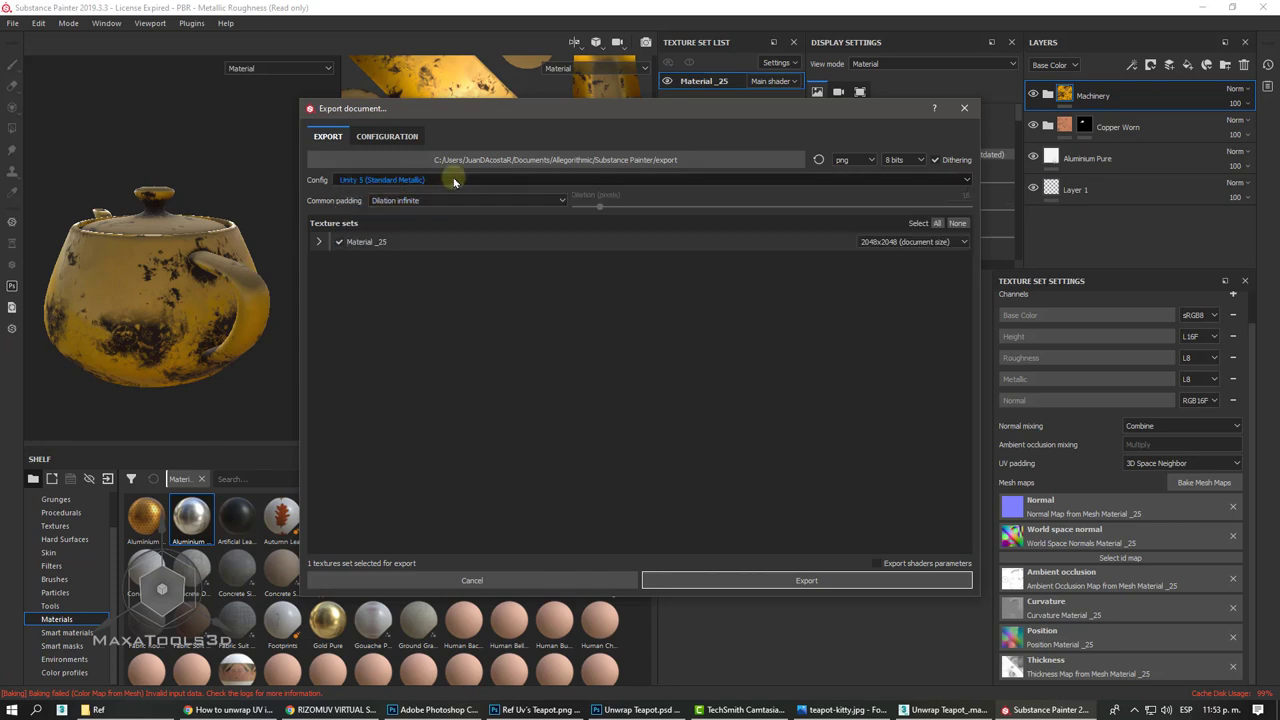
pyautogui.click(453, 180)
pyautogui.click(453, 180)
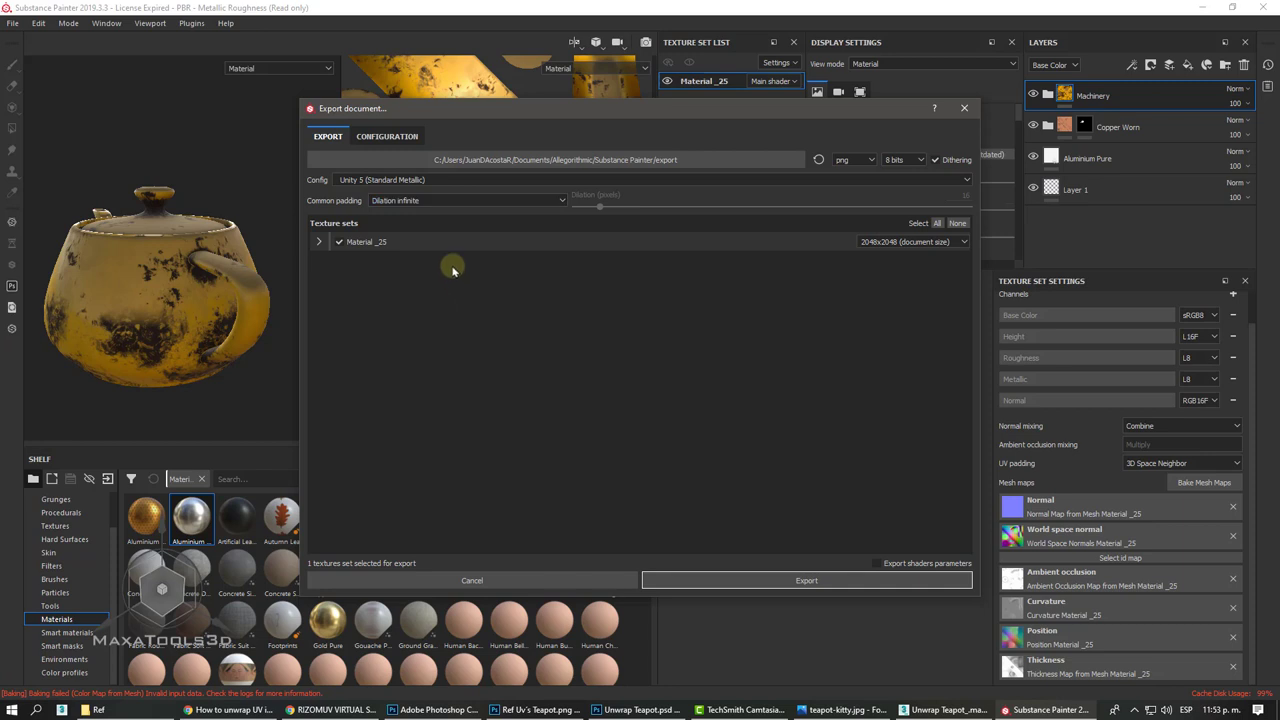
# - Compare the Arnold 4 UDIM, PBR SpecGloss and PBR MetalRough presets' output maps
pyautogui.click(395, 136)
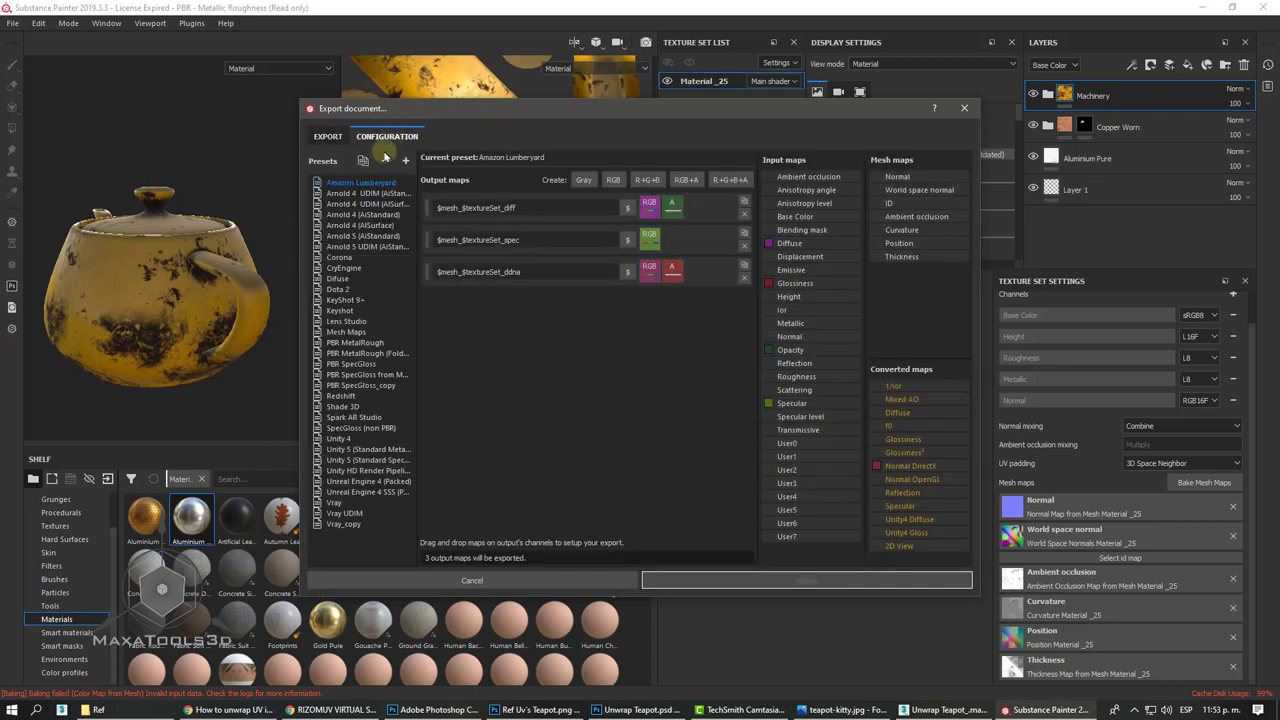
pyautogui.click(366, 193)
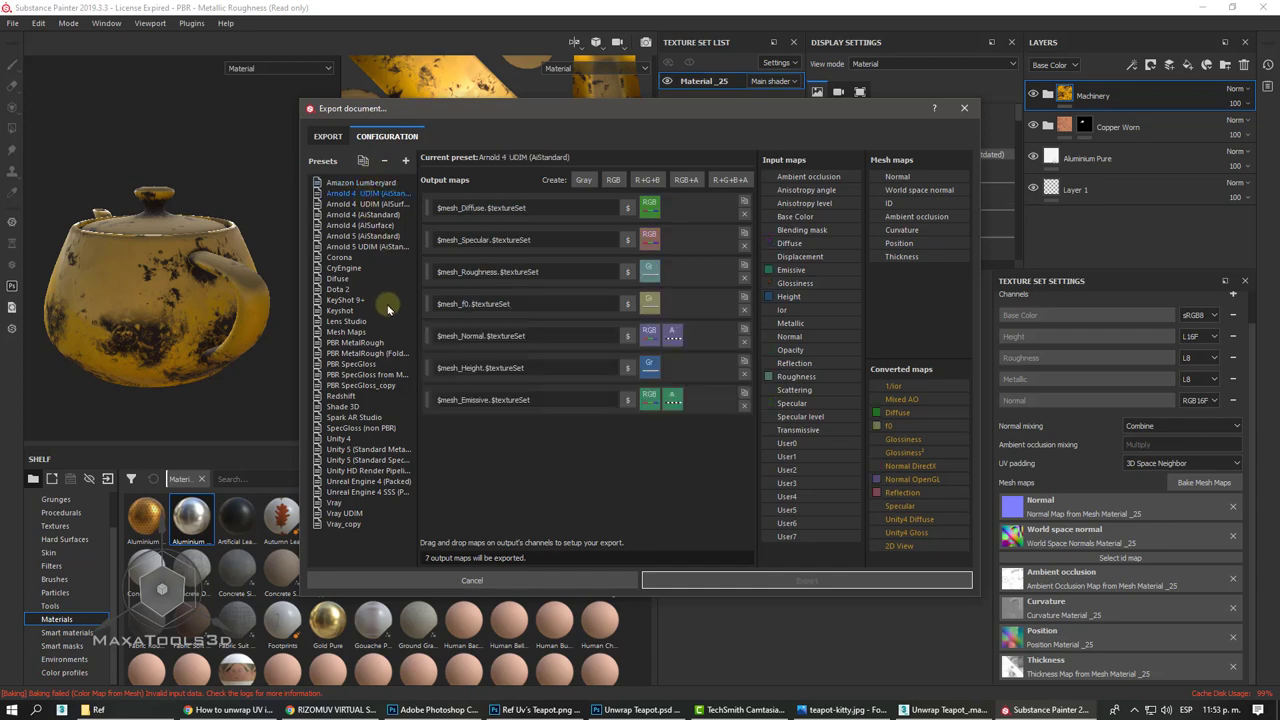
pyautogui.click(362, 374)
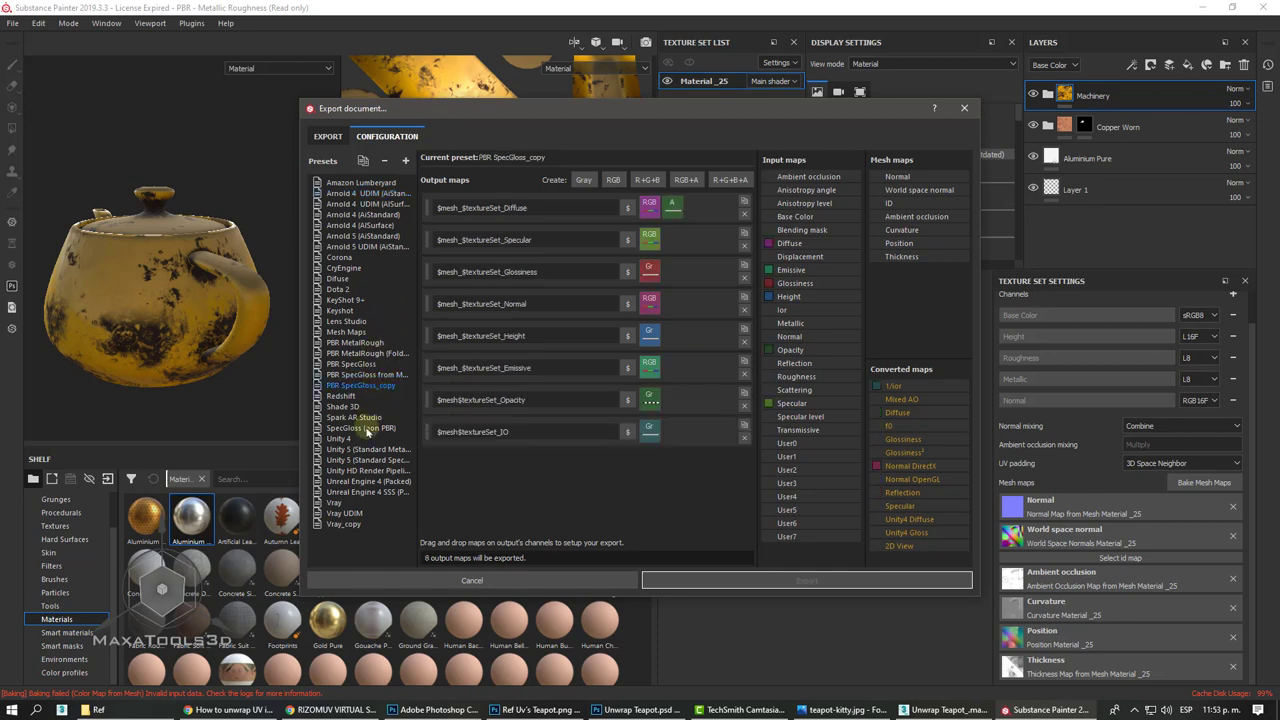
pyautogui.click(345, 522)
pyautogui.click(340, 310)
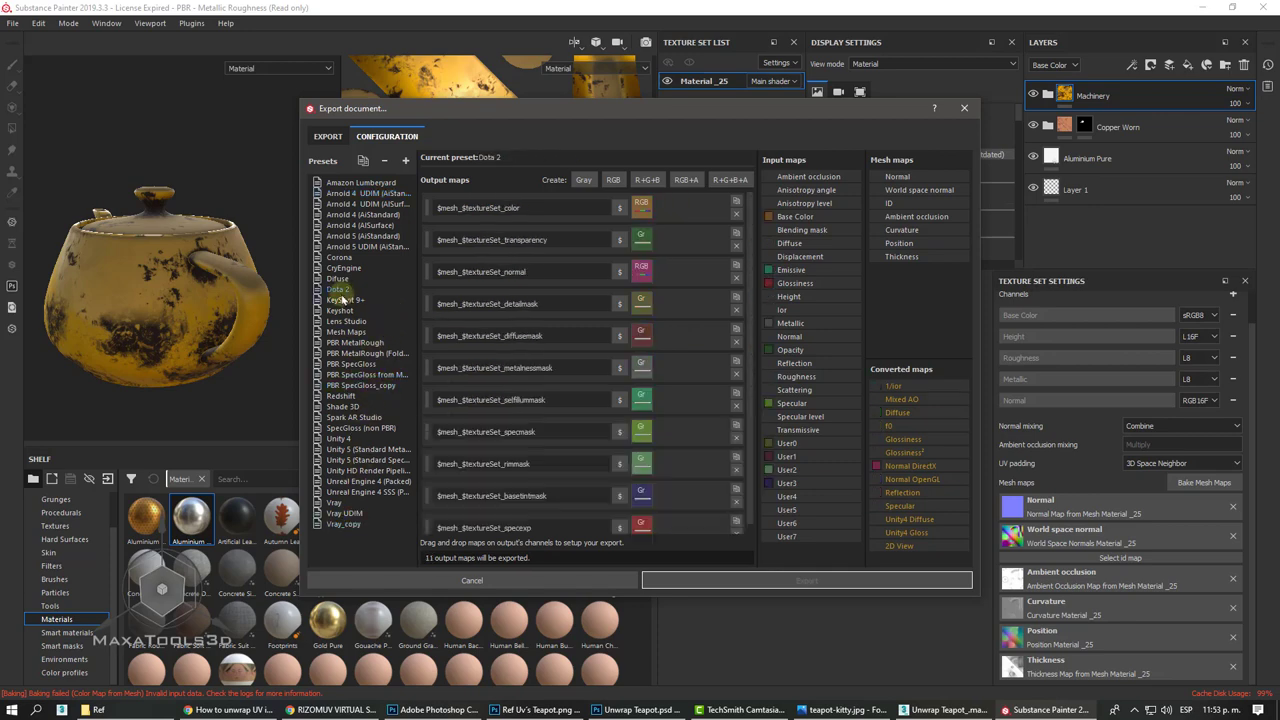
pyautogui.click(348, 353)
pyautogui.click(355, 342)
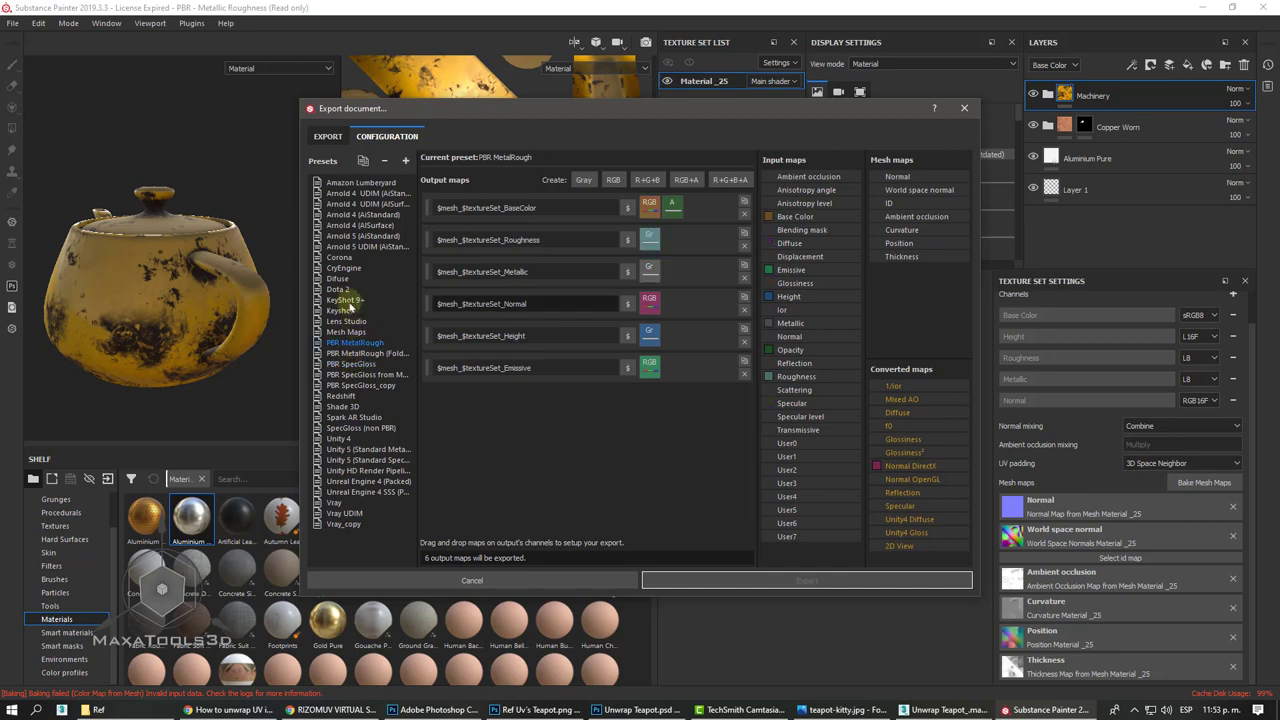
pyautogui.click(328, 136)
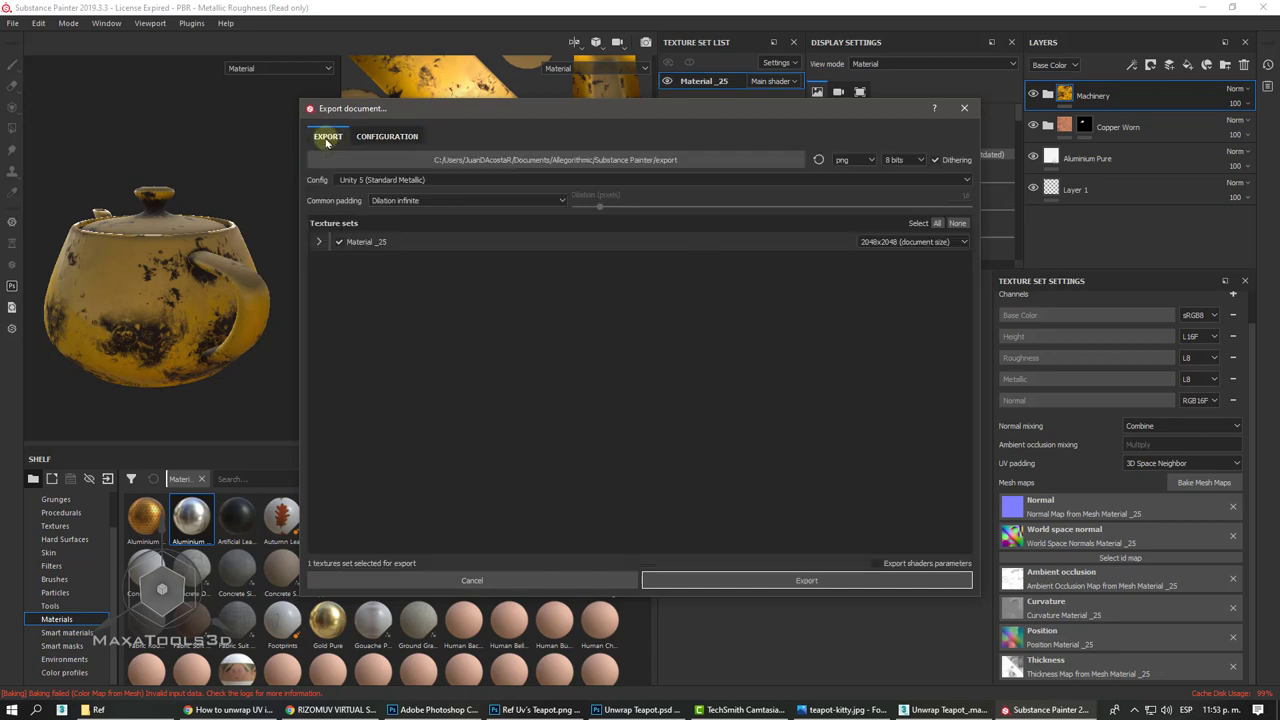
# - Export Material _25's output maps with the PBR MetalRough configuration
pyautogui.click(318, 242)
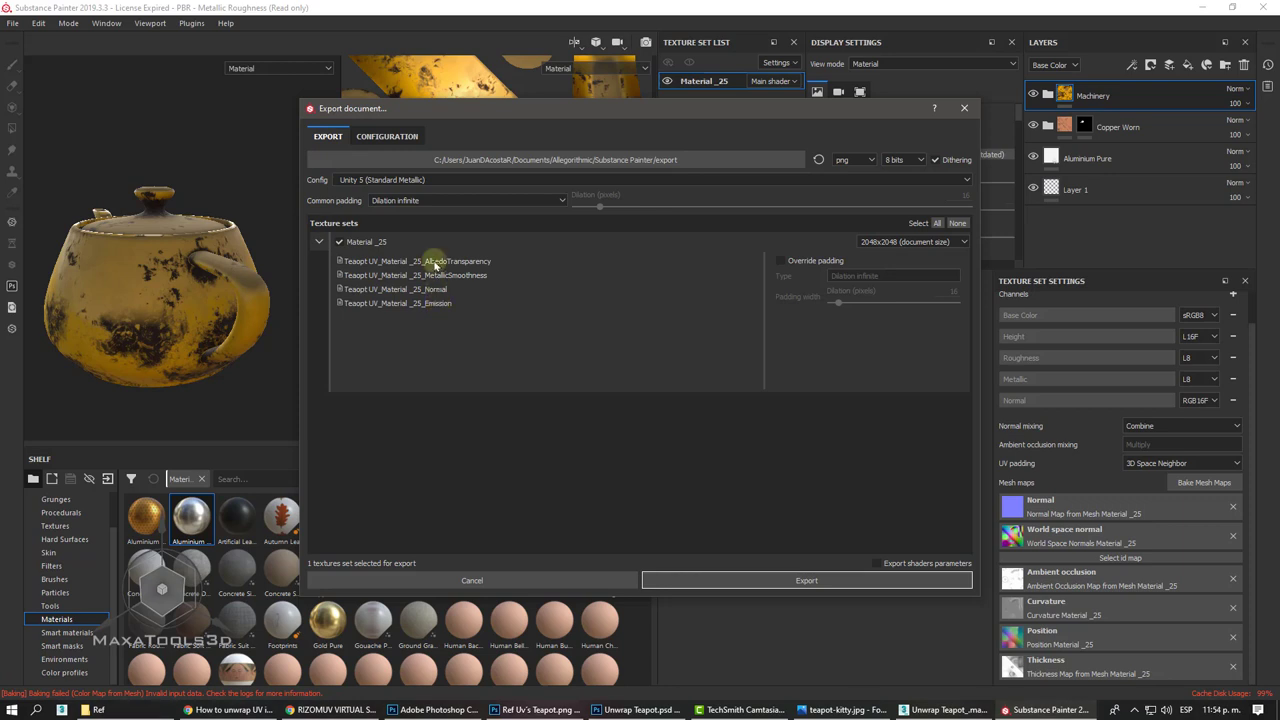
pyautogui.click(427, 180)
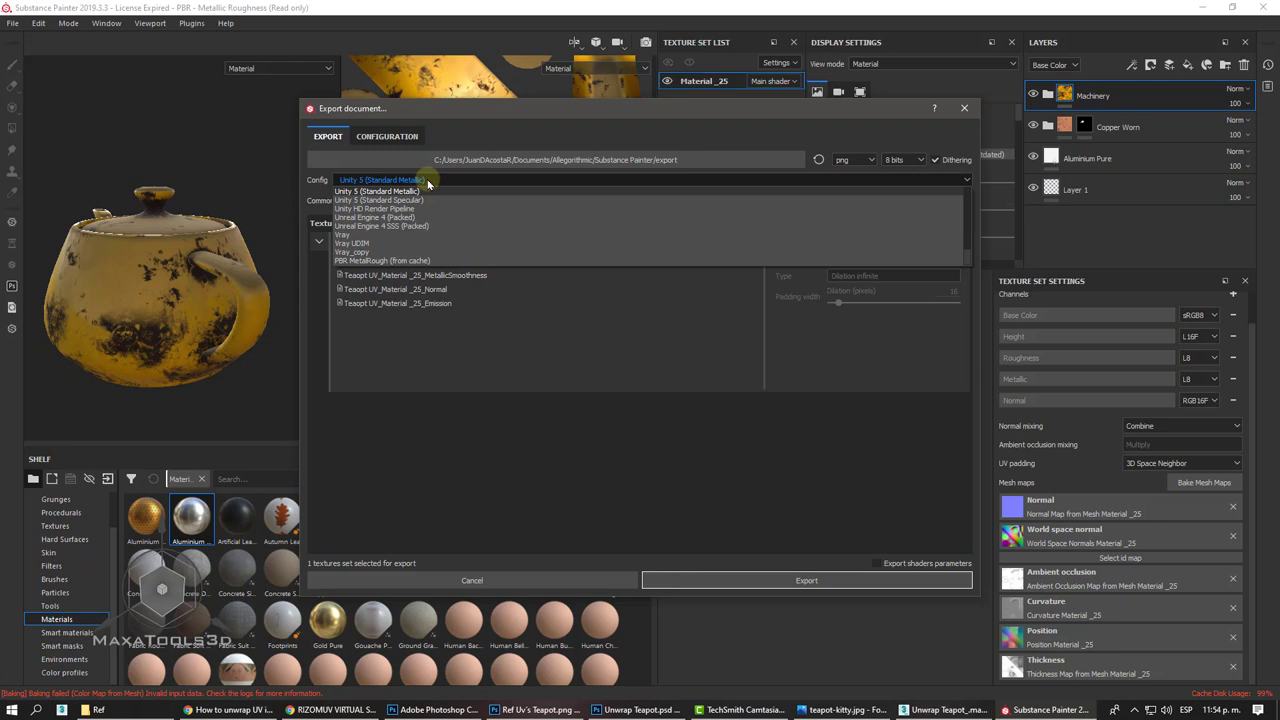
pyautogui.scroll(1, 427, 183)
pyautogui.scroll(1, 427, 183)
pyautogui.scroll(1, 427, 183)
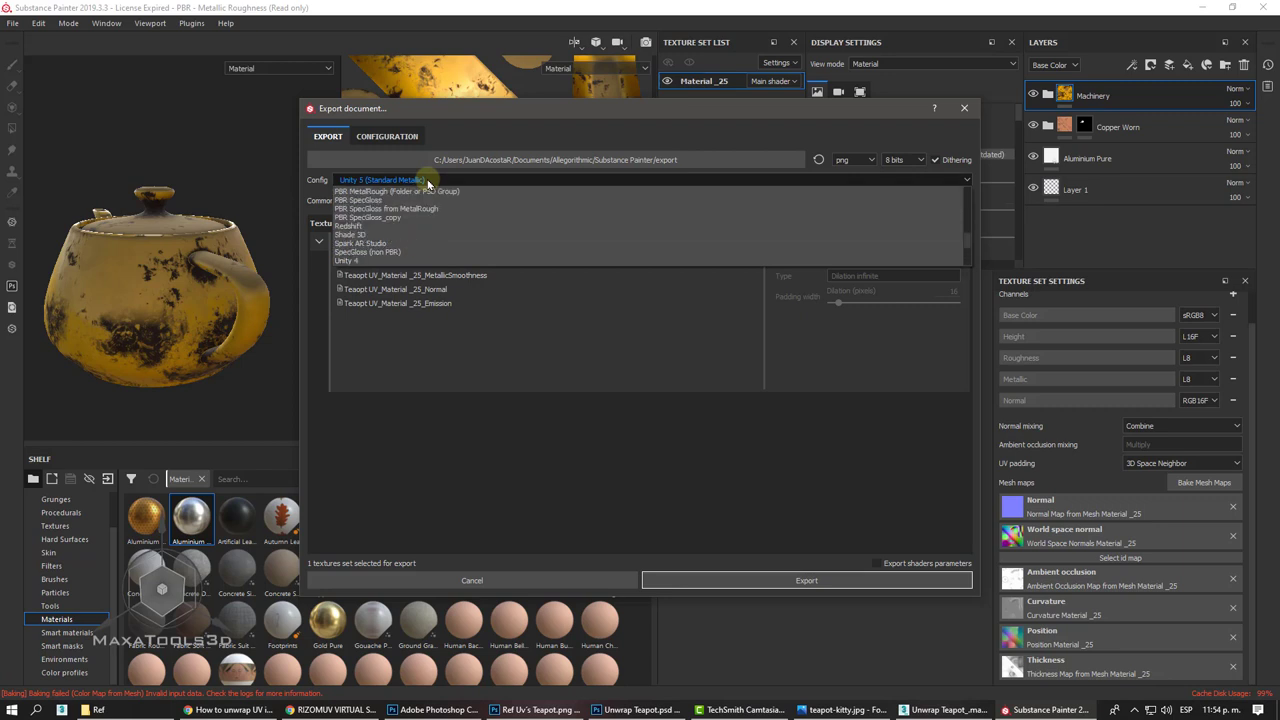
pyautogui.scroll(2, 427, 183)
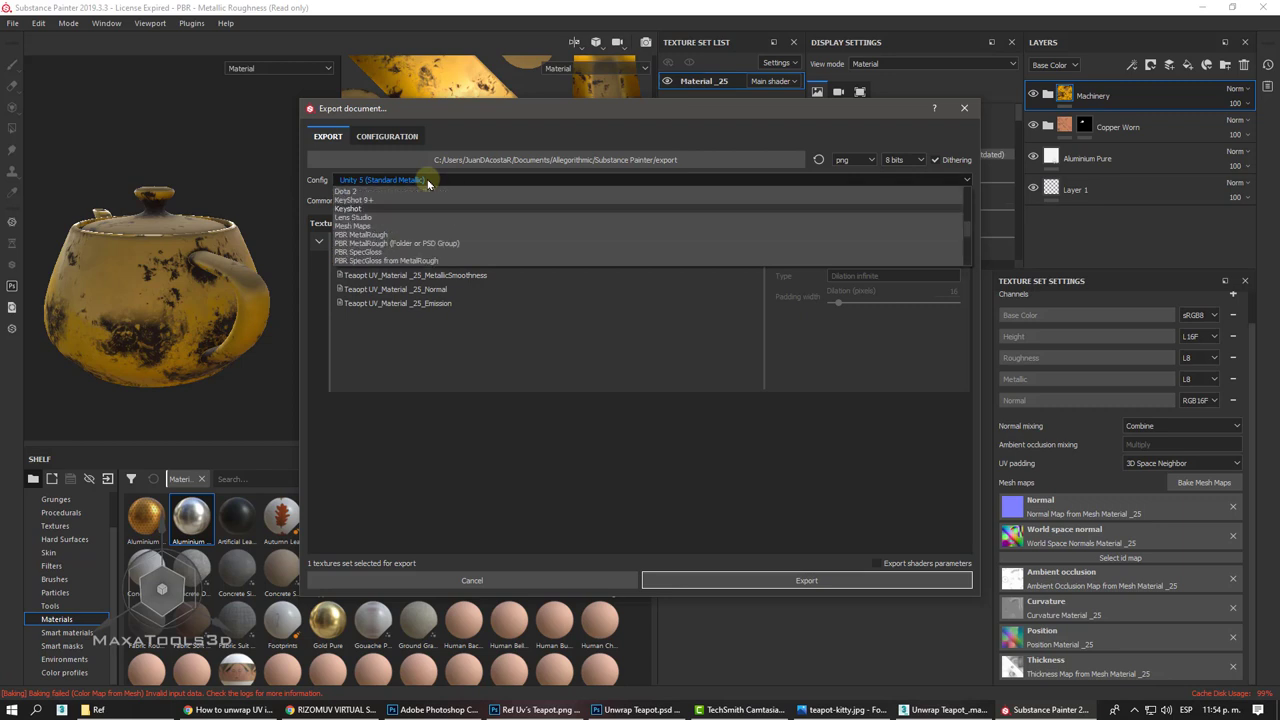
pyautogui.scroll(-1, 427, 183)
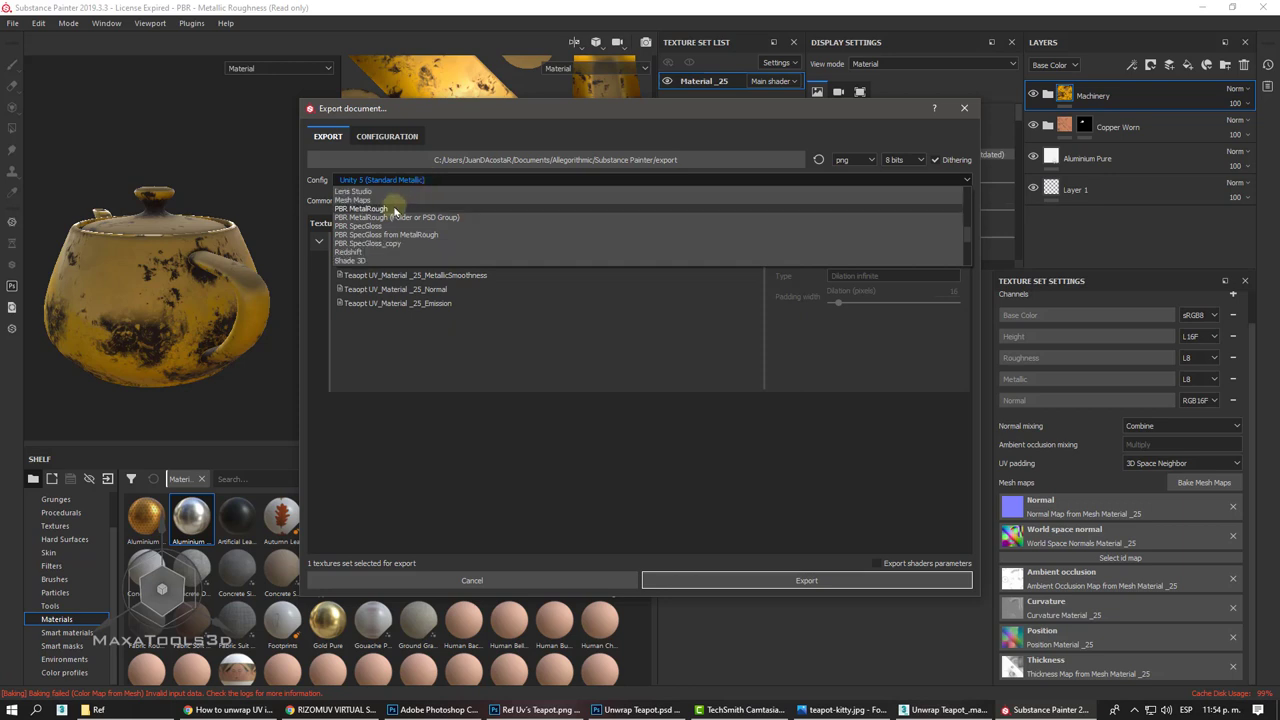
pyautogui.click(391, 209)
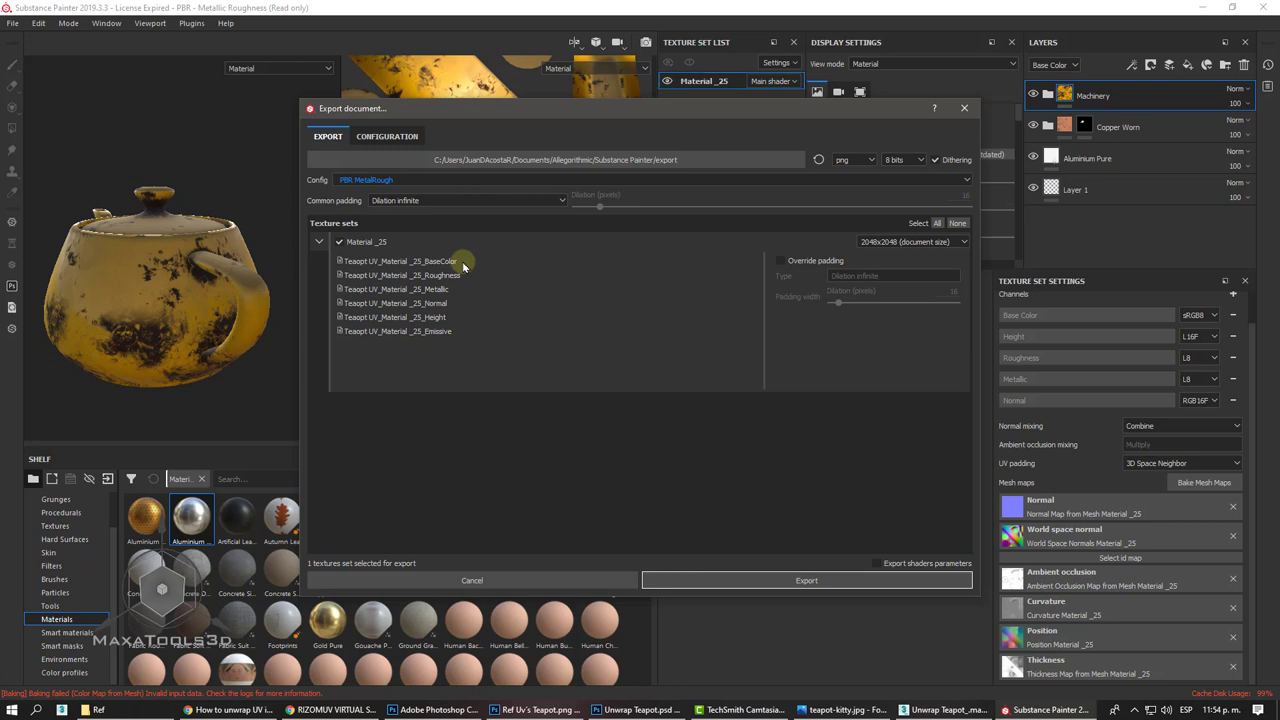
pyautogui.click(787, 582)
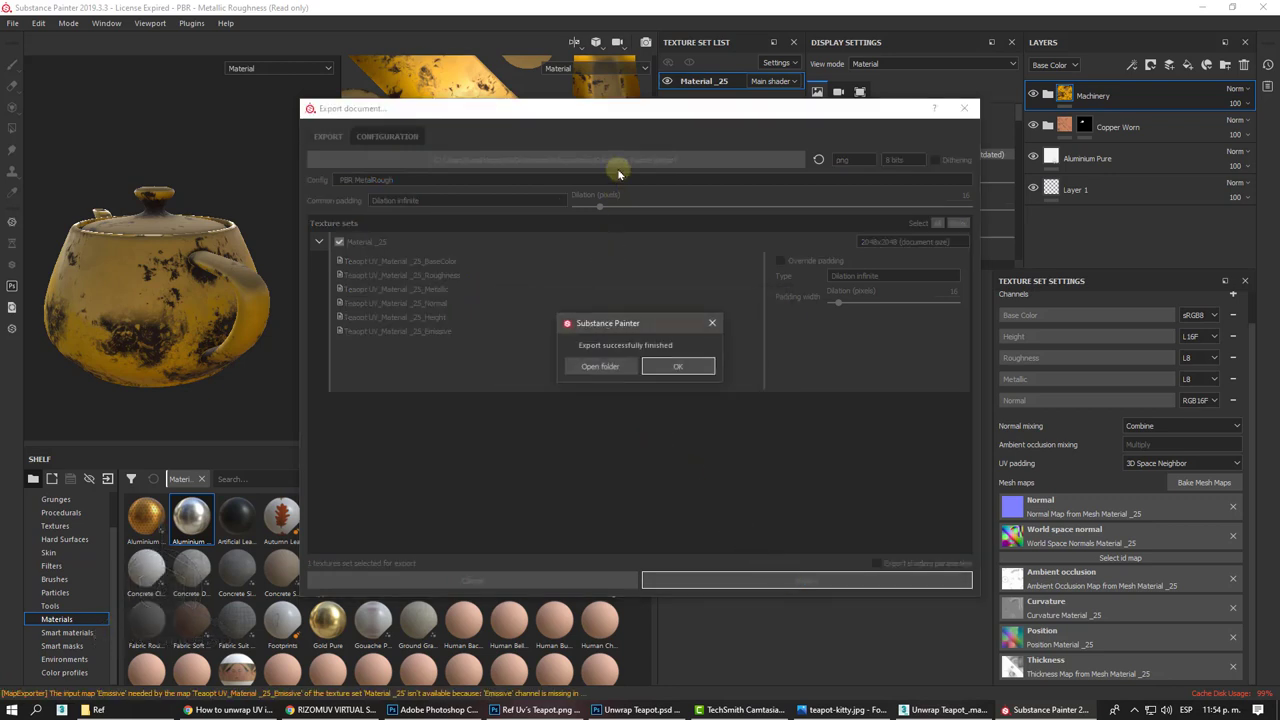
# - Review the exported BaseColor, Height, Metallic, Normal and Roughness PNGs in the export folder, selecting all five
pyautogui.click(598, 368)
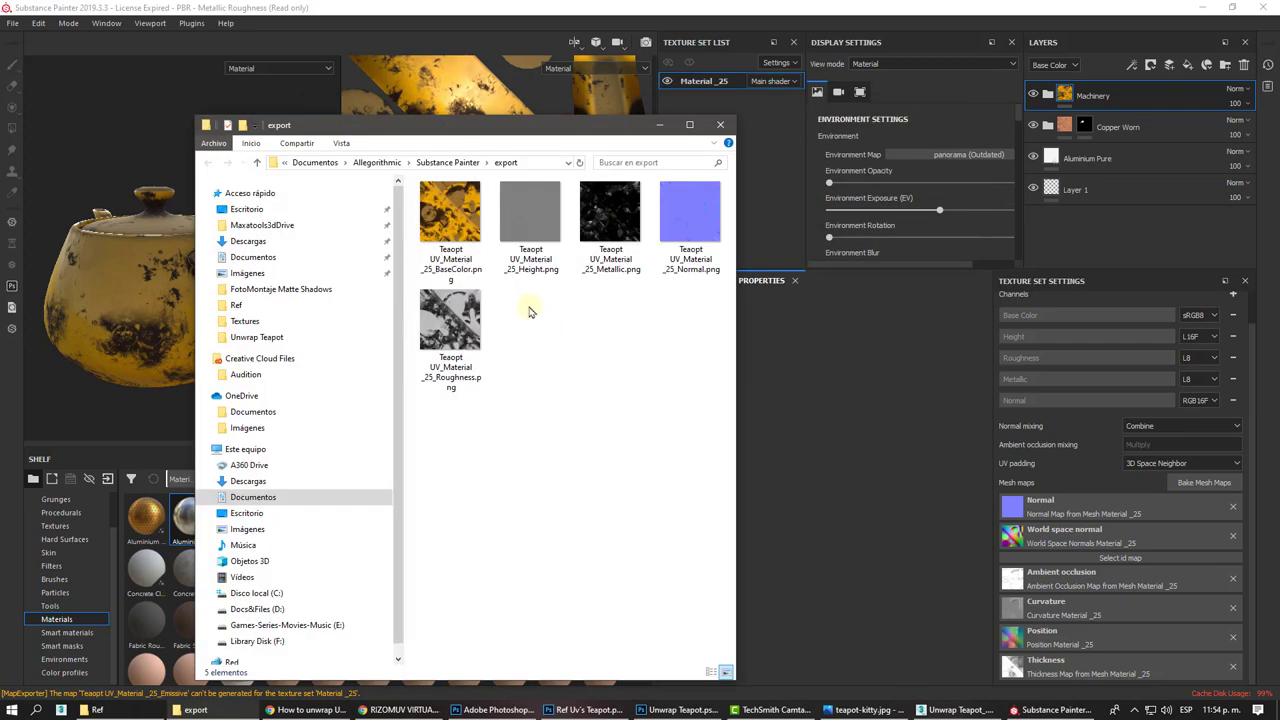
pyautogui.click(455, 212)
pyautogui.click(532, 223)
pyautogui.click(598, 218)
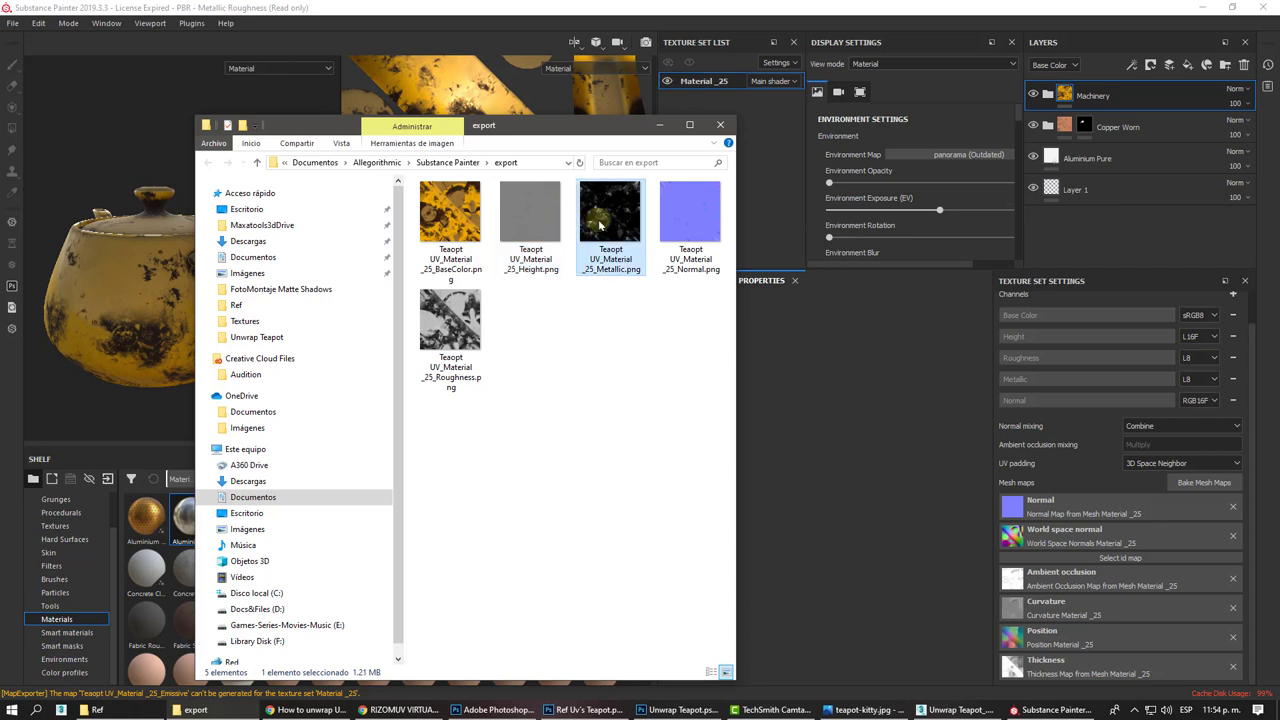
pyautogui.click(666, 220)
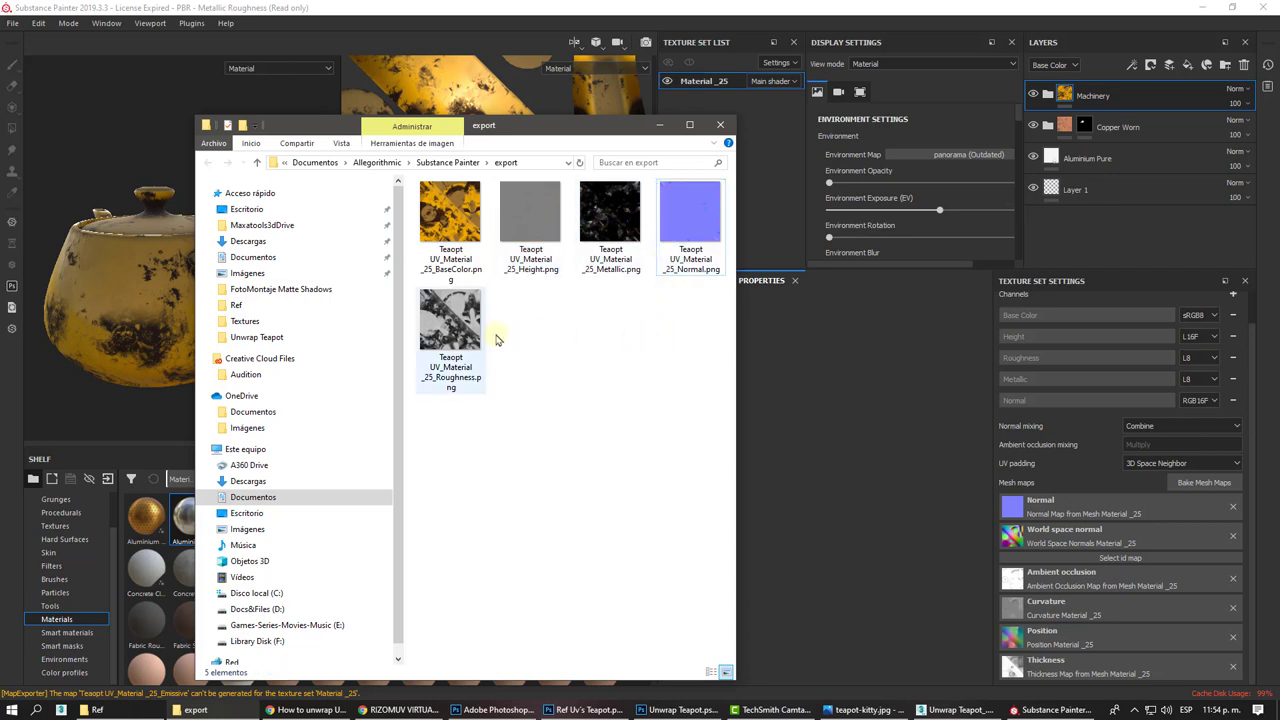
pyautogui.click(455, 325)
pyautogui.moveTo(689, 351); pyautogui.dragTo(443, 224)
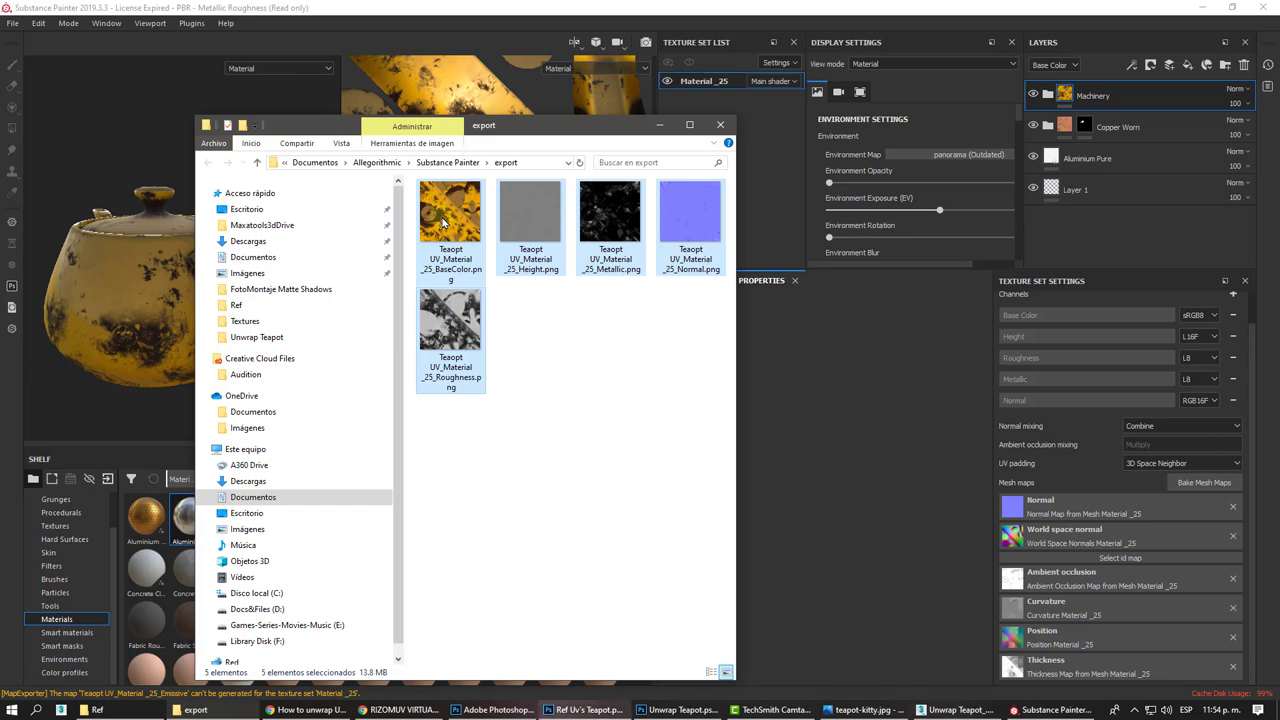
# - Close the Game Exporter in 3ds Max, turn the teapot's spout to the front and switch to Move
pyautogui.click(945, 710)
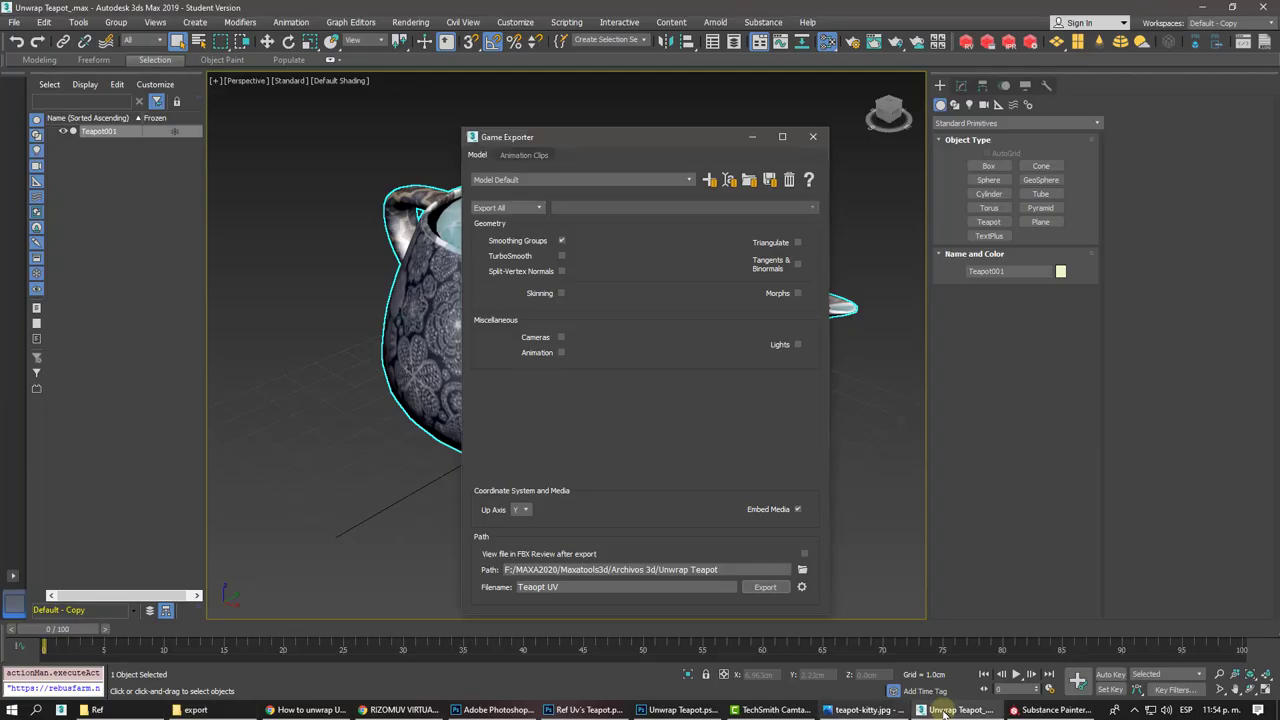
pyautogui.click(813, 137)
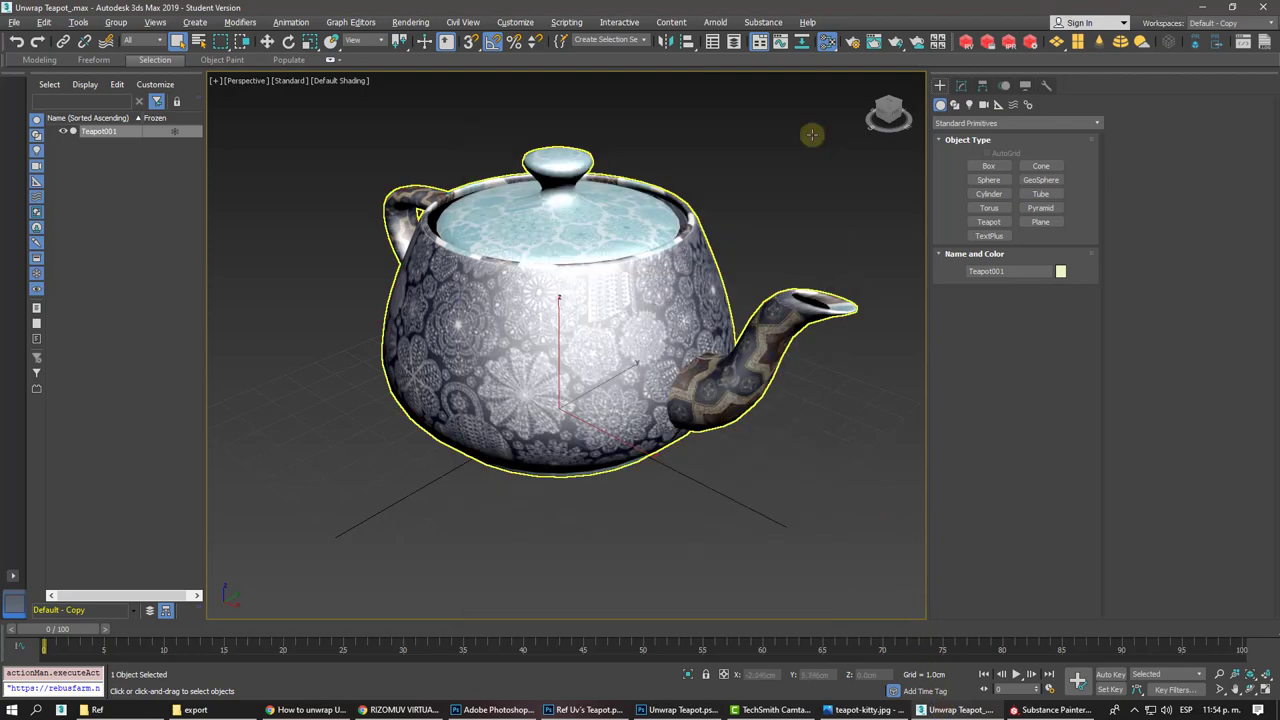
pyautogui.keyDown('alt'); pyautogui.moveTo(812, 135); pyautogui.dragTo(780, 157, button='middle'); pyautogui.keyUp('alt')
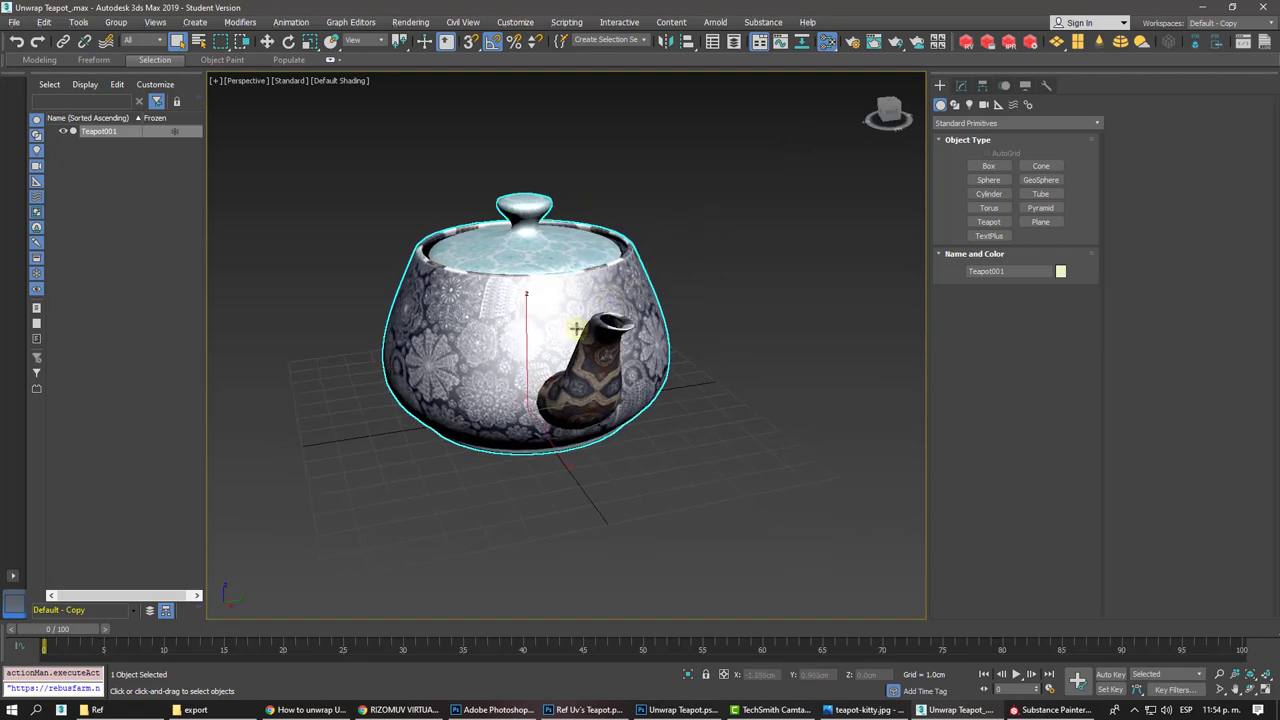
pyautogui.scroll(3, 534, 357)
pyautogui.rightClick(534, 360)
pyautogui.click(549, 371)
pyautogui.keyDown('alt'); pyautogui.moveTo(549, 371); pyautogui.dragTo(553, 374, button='middle'); pyautogui.keyUp('alt')
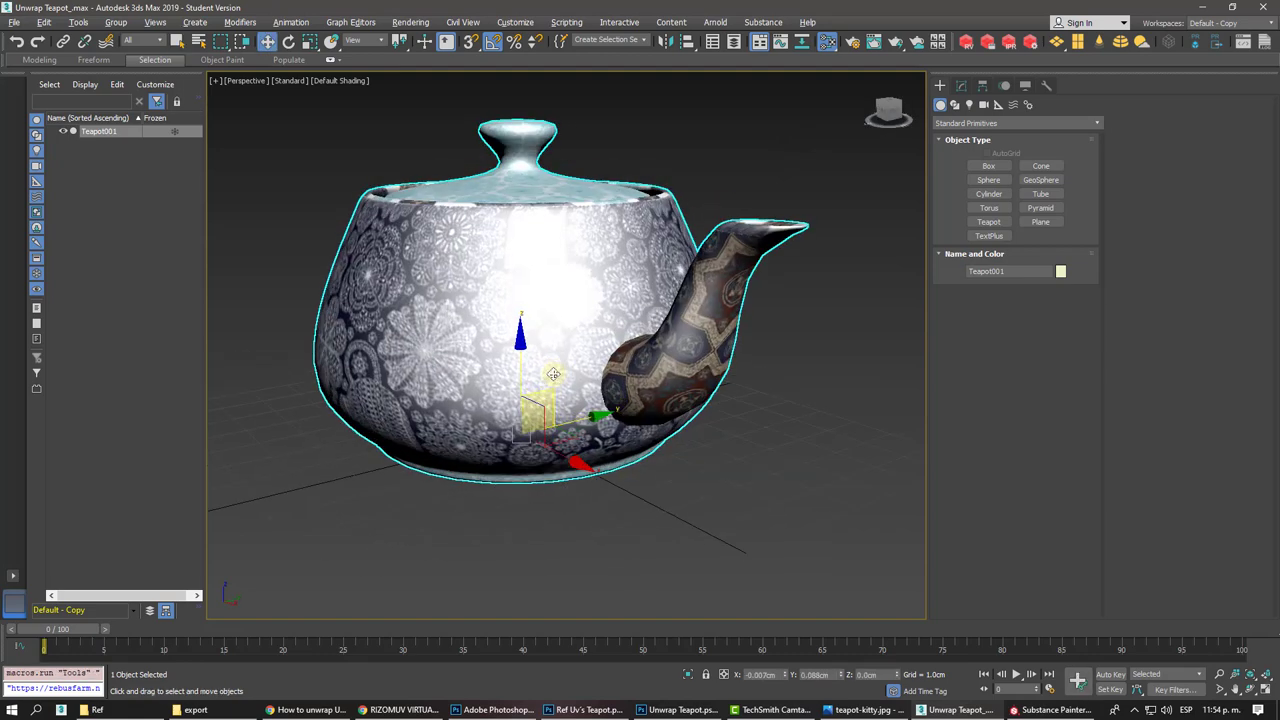